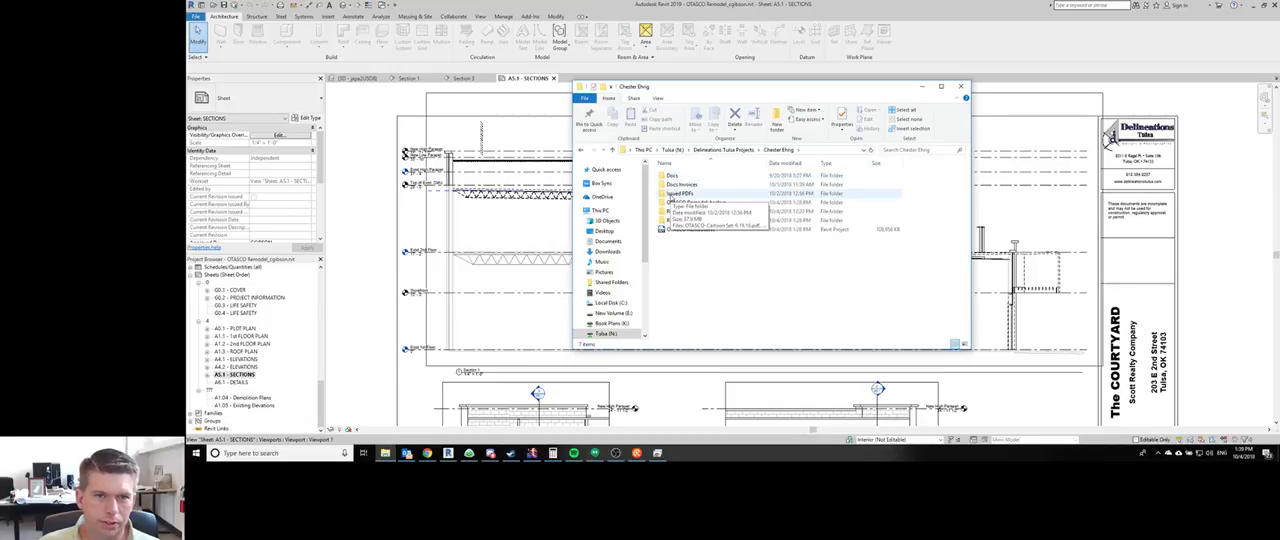
- Browse from the project folder into Resources and open its Roofing subfolder
double_click(680, 193)
click(781, 150)
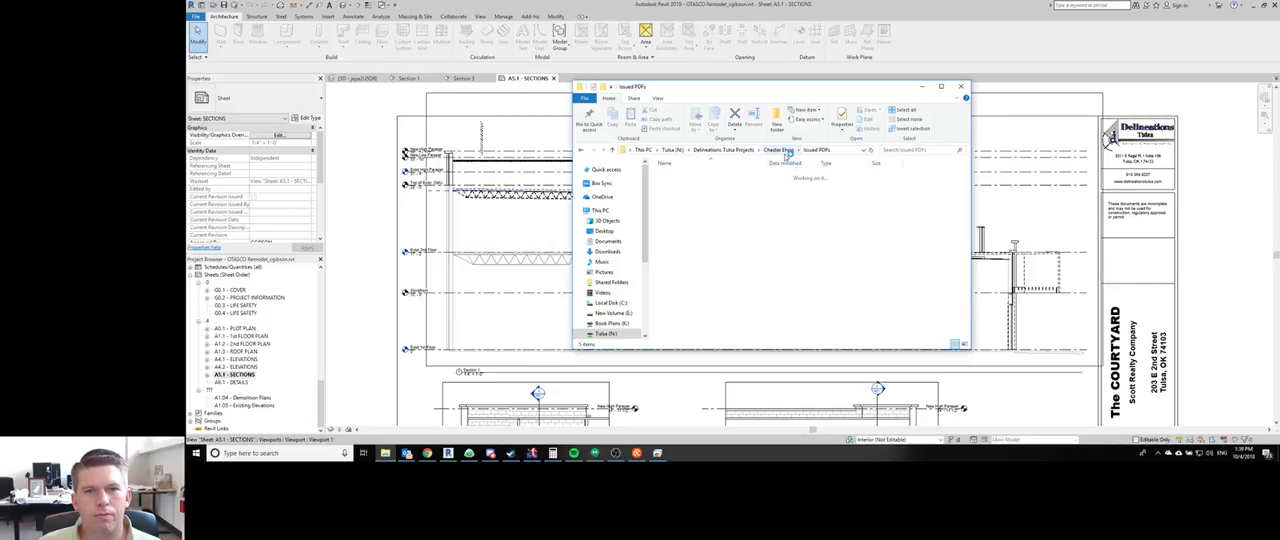
click(680, 212)
double_click(680, 212)
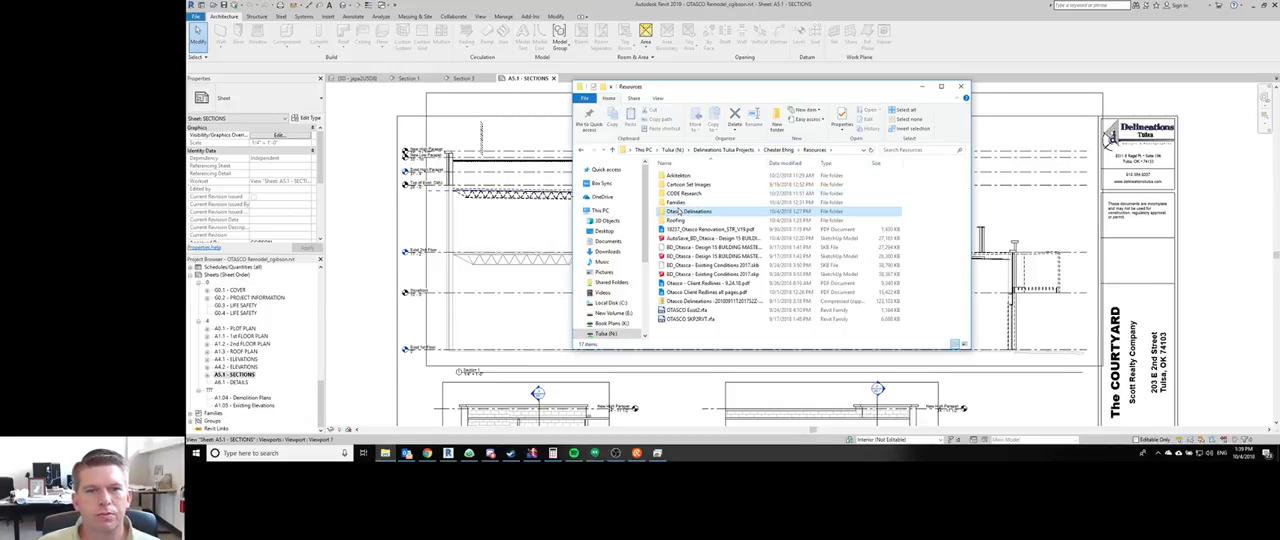
double_click(700, 214)
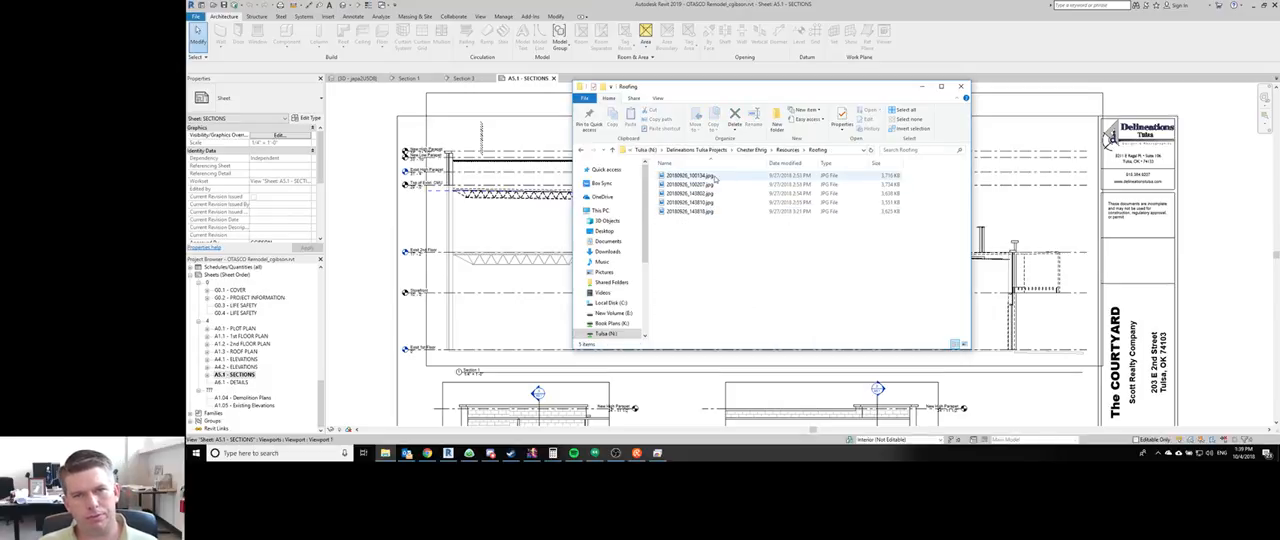
- Open all five roofing JPG files in the Photos viewer and dock the viewer beside the drawing
click(714, 178)
shift+click(695, 213)
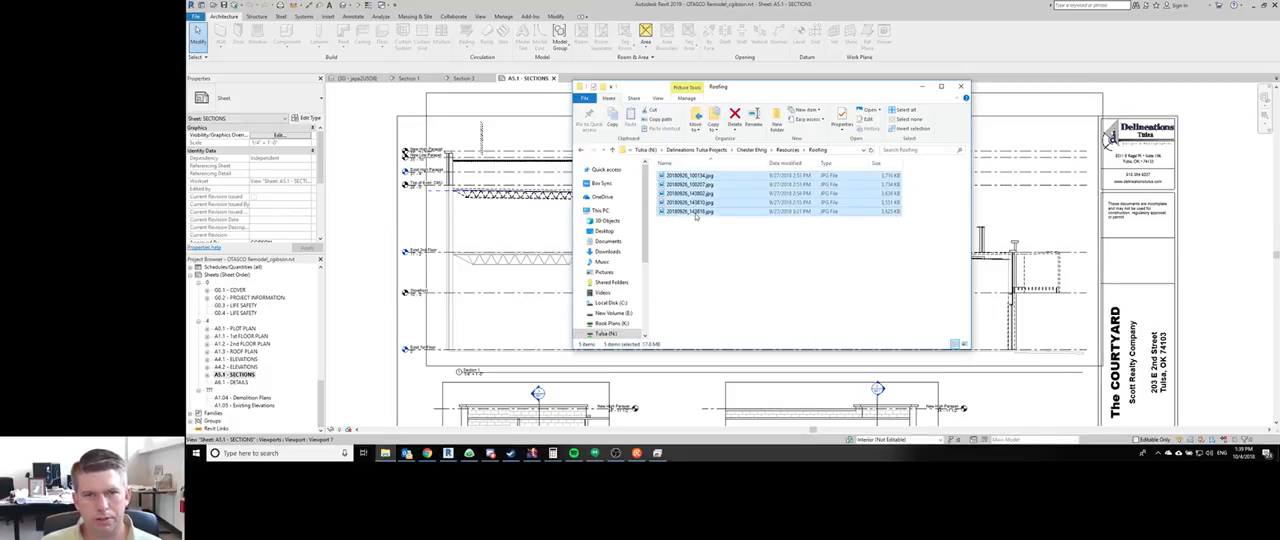
right_click(695, 213)
click(872, 109)
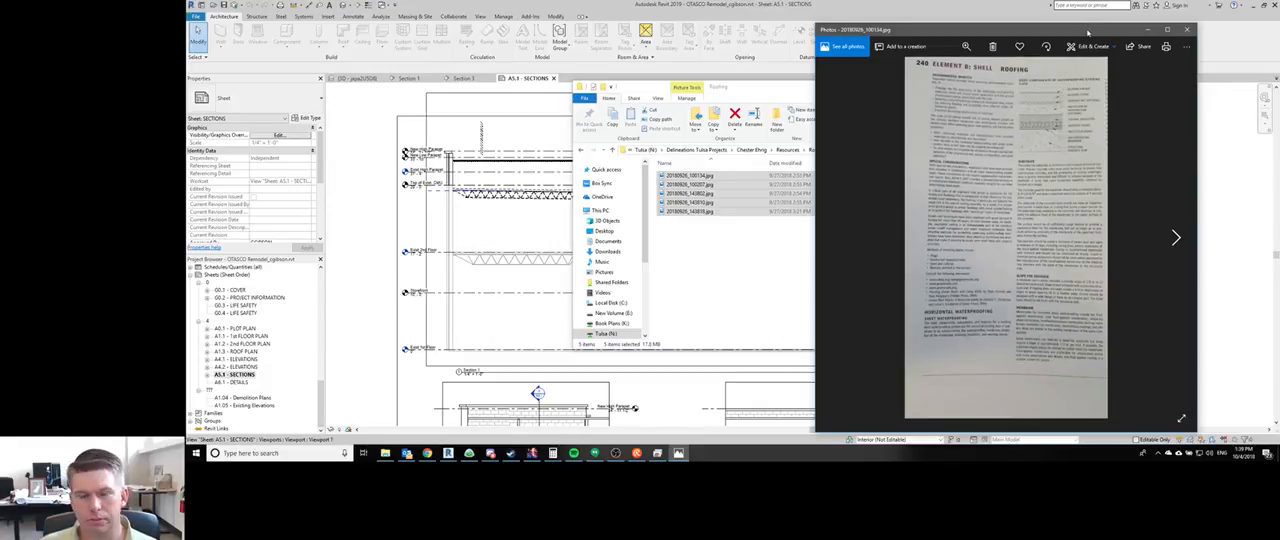
drag(1088, 33, 1278, 42)
click(1030, 139)
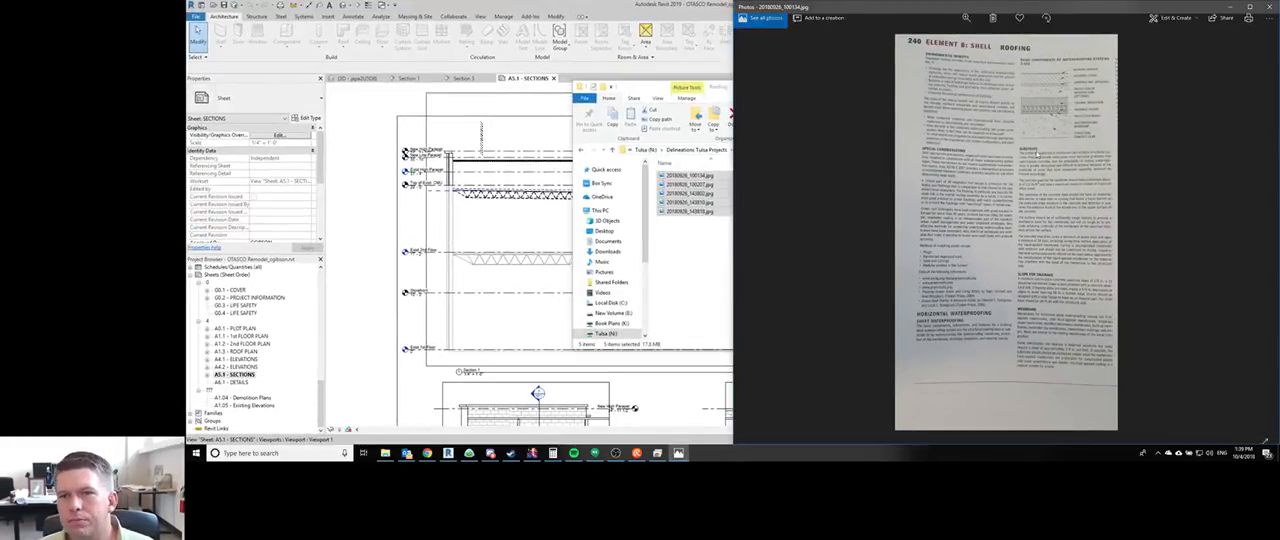
- Examine the photographed roofing page on waterproofing components, including the substrate, slope for drainage and membrane sections
scroll(1030, 139, down, 1)
scroll(1030, 139, up, 1)
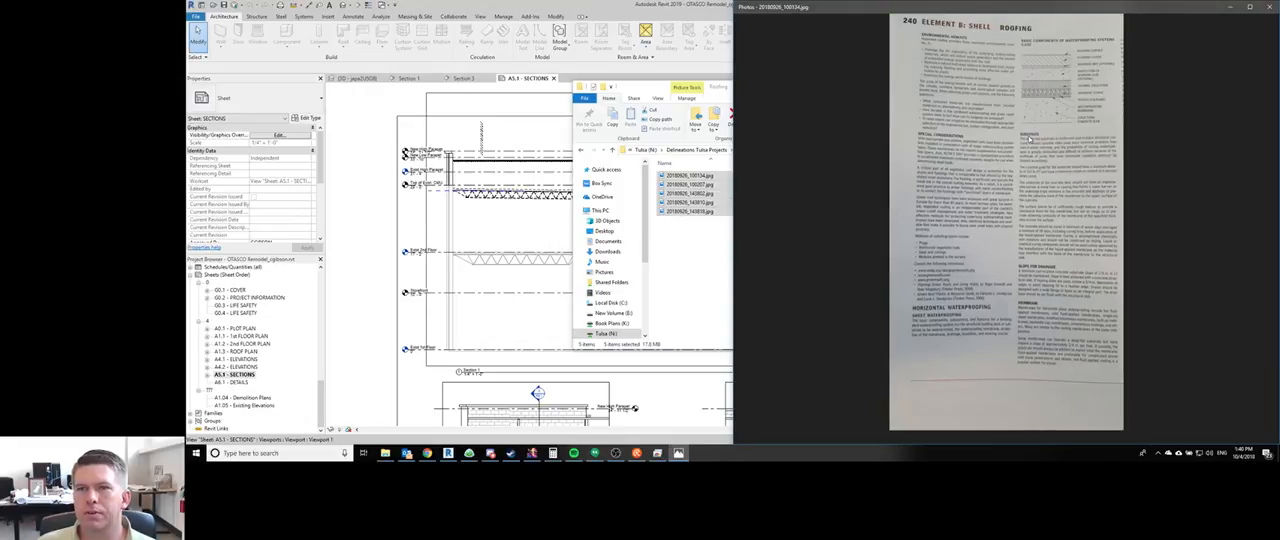
ctrl+scroll(1030, 139, up, 1)
ctrl+scroll(1030, 139, down, 1)
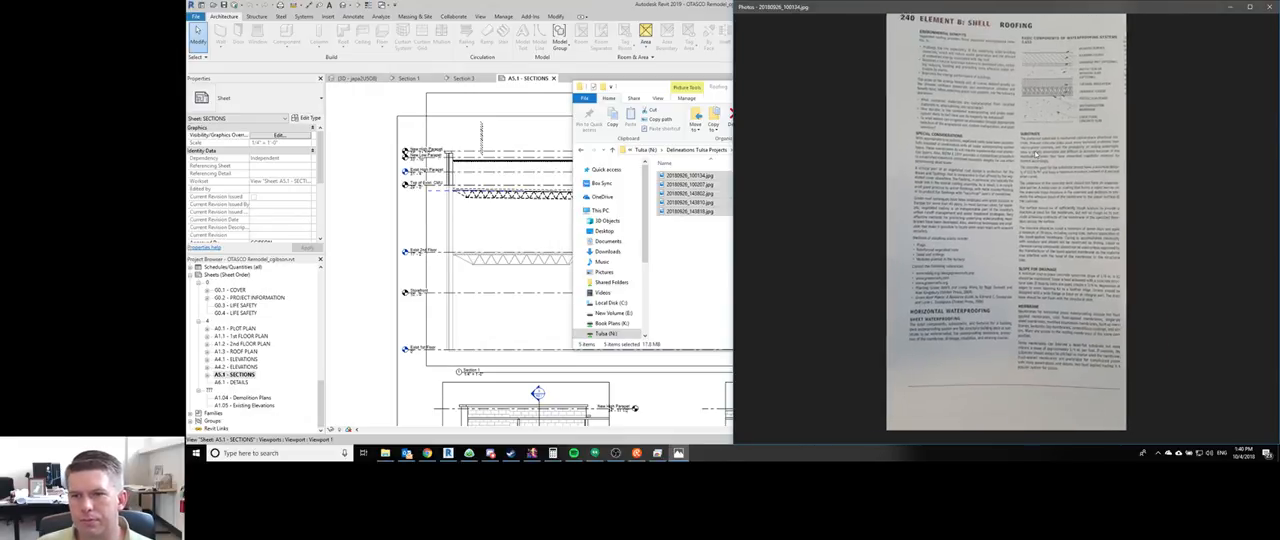
ctrl+scroll(1036, 154, up, 1)
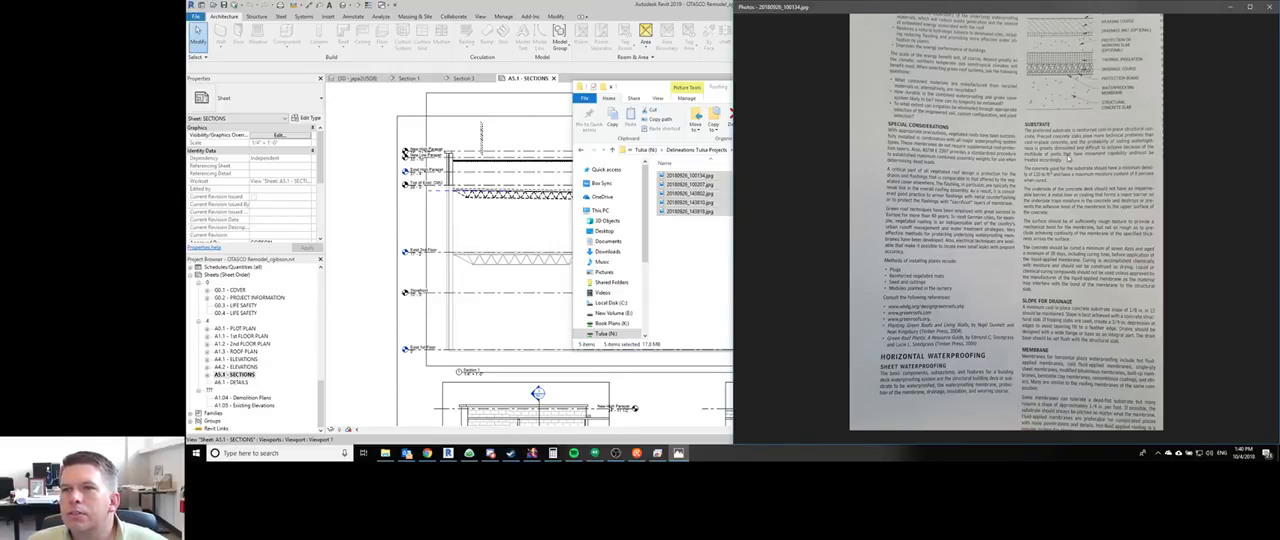
scroll(1008, 270, up, 3)
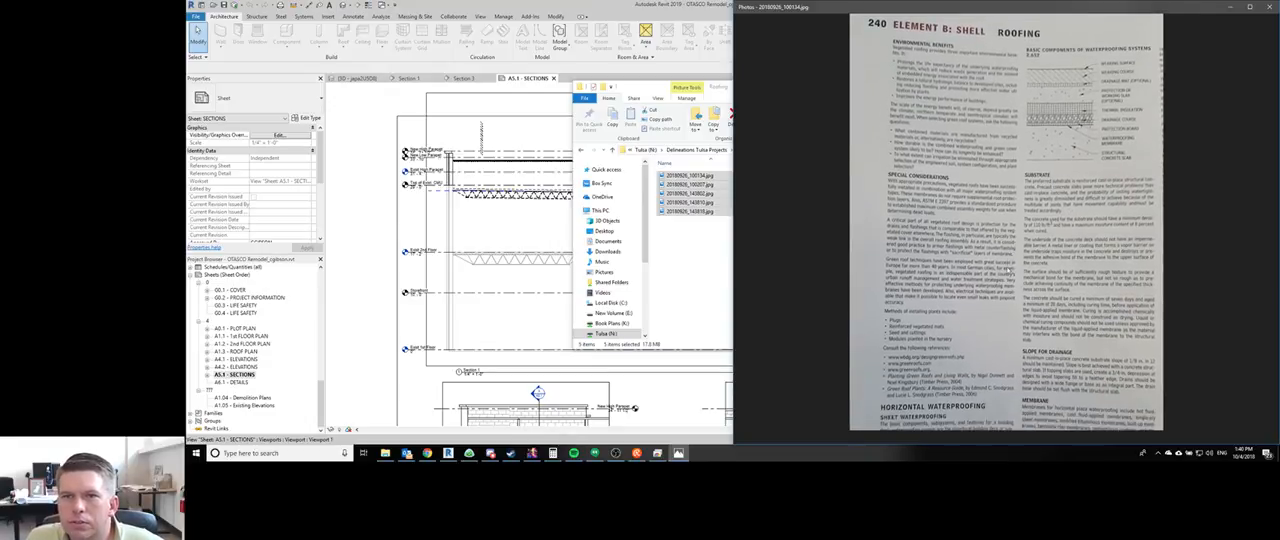
drag(1008, 268, 993, 298)
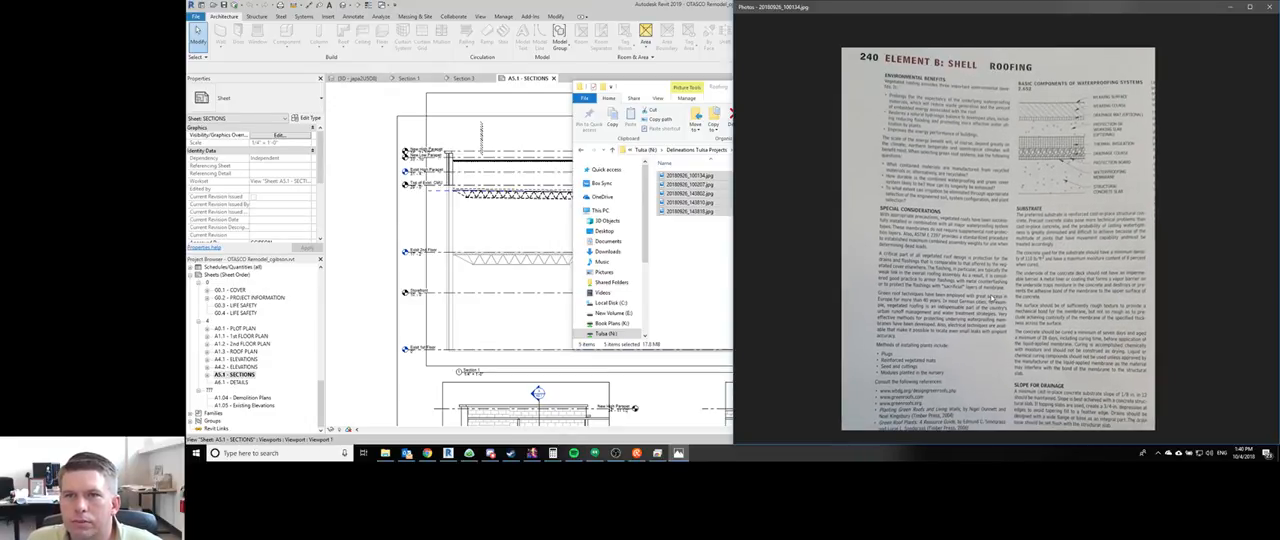
scroll(990, 297, down, 3)
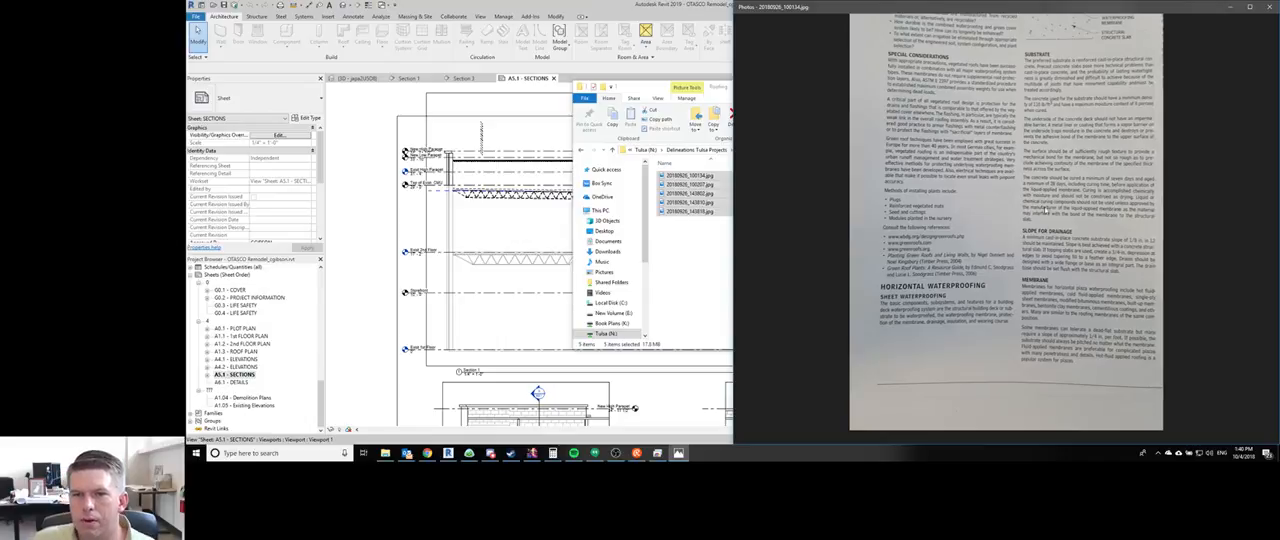
scroll(1074, 195, down, 4)
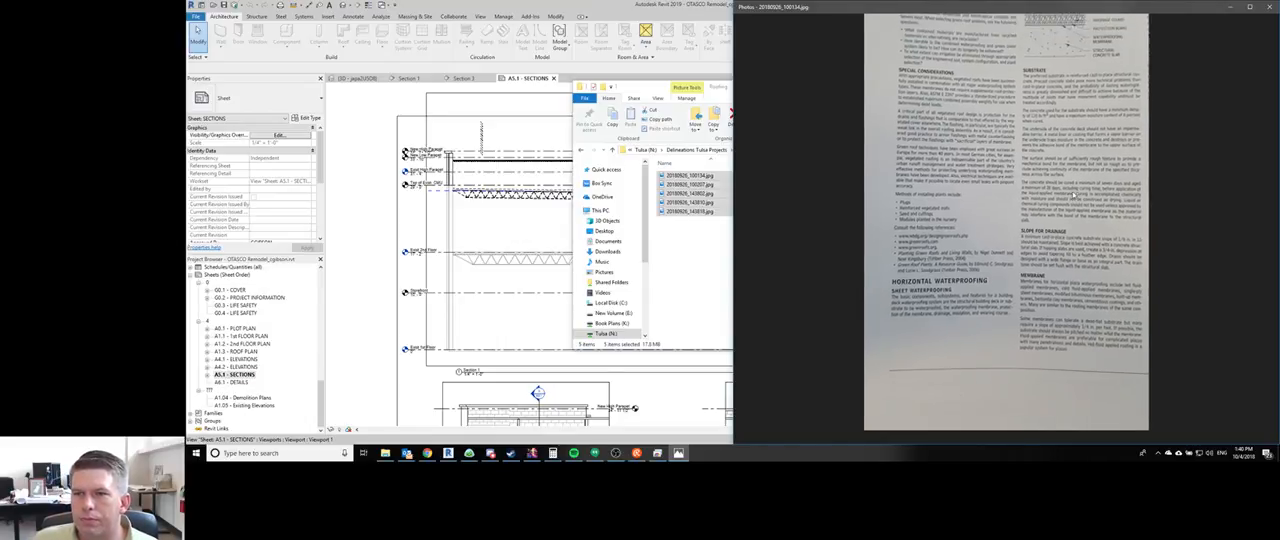
- Go to the second roofing photo and examine its membrane, expansion joint and protection board text
key(Right)
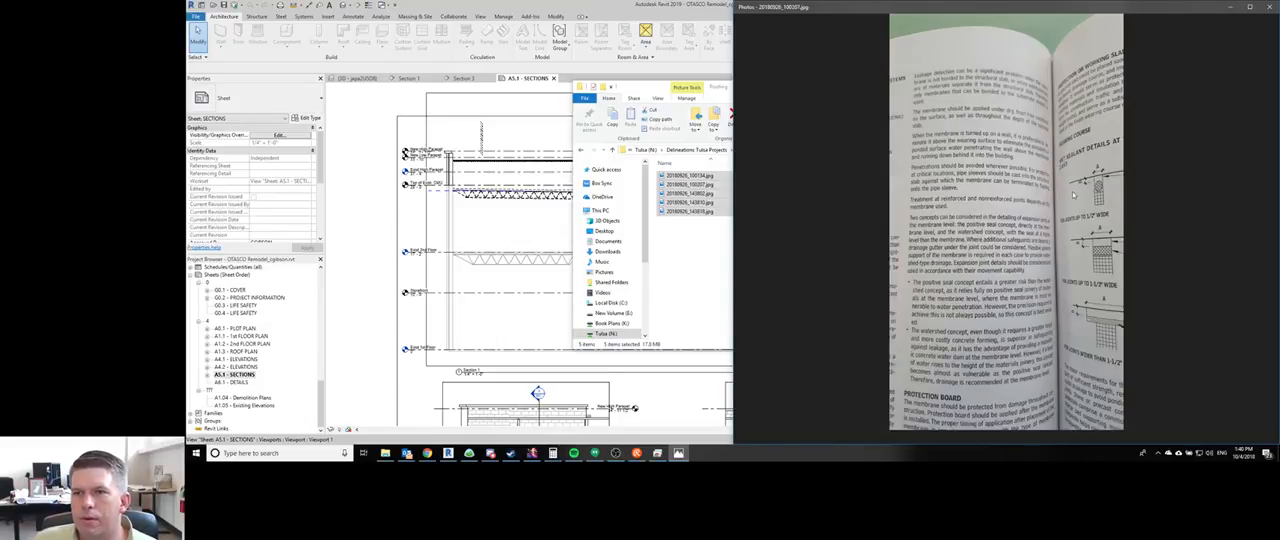
scroll(983, 225, up, 2)
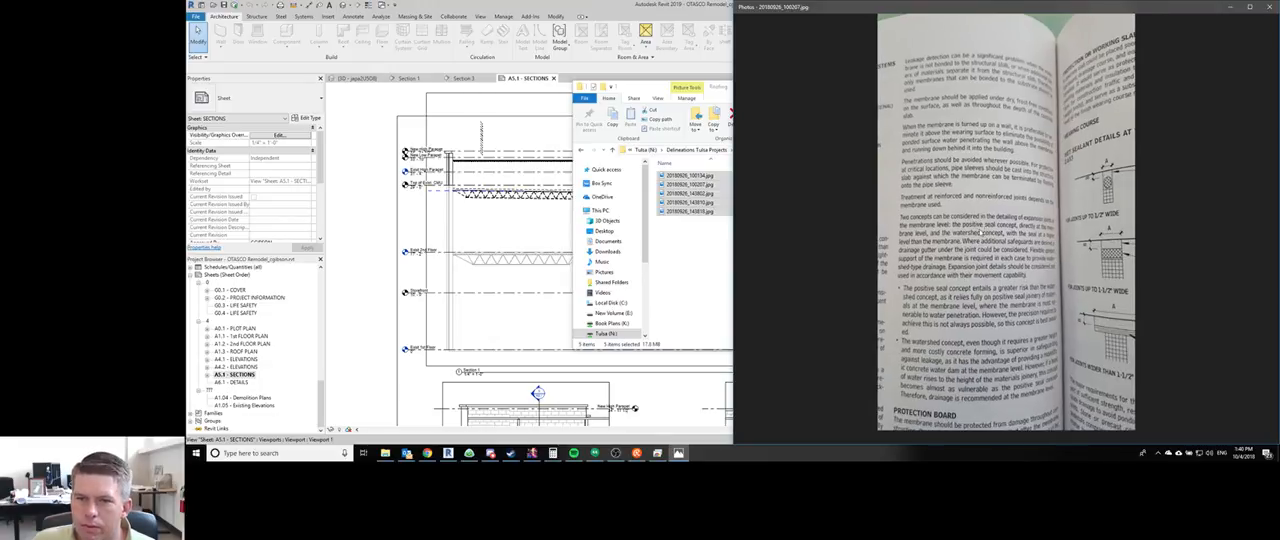
drag(979, 281, 976, 241)
scroll(962, 230, down, 3)
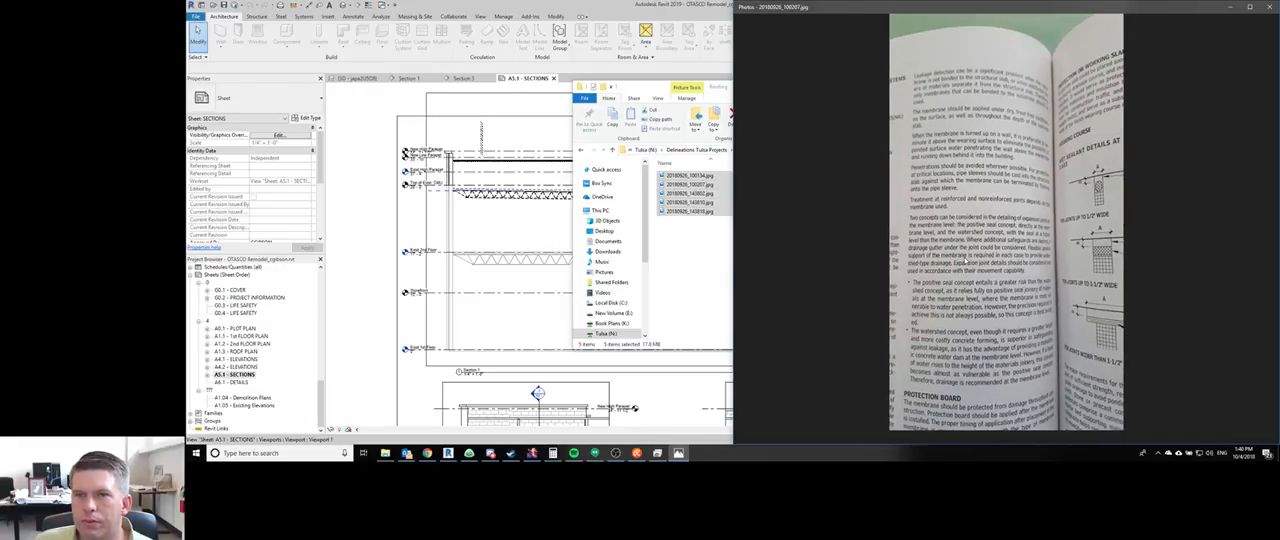
- Look through the hand-drawn roof and parapet sketch photos and return to the roof terrace section sketch
key(Right)
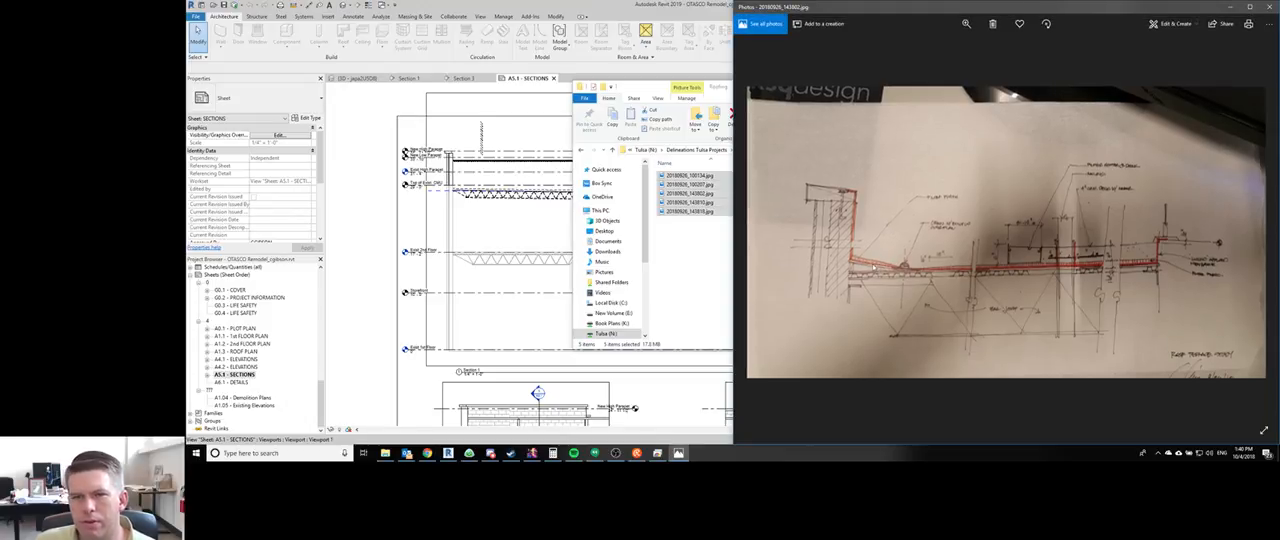
key(Right)
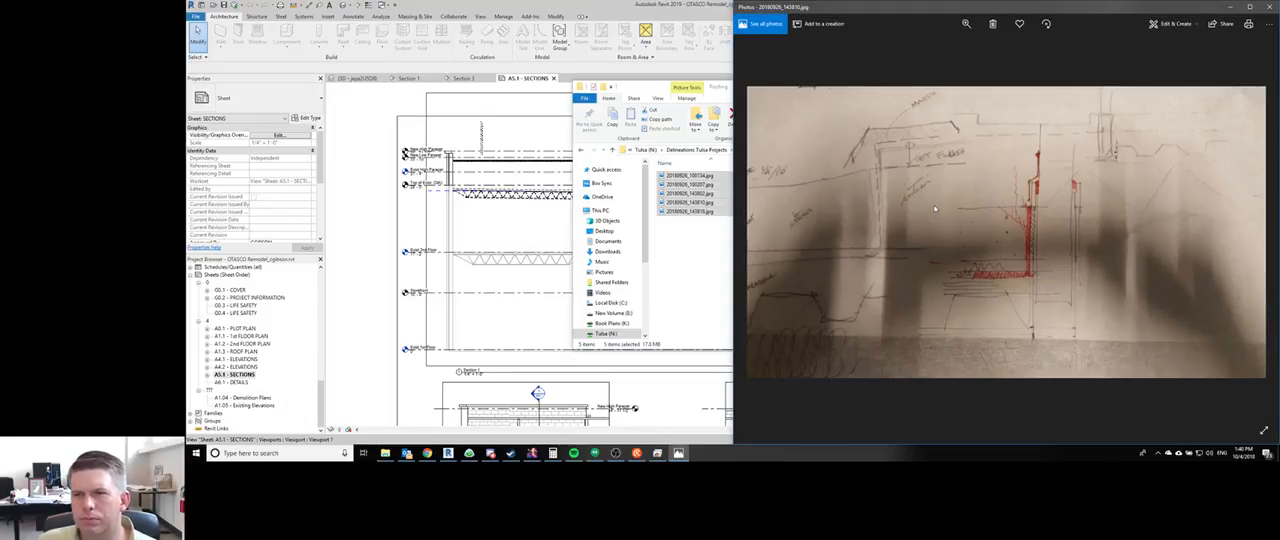
key(Right)
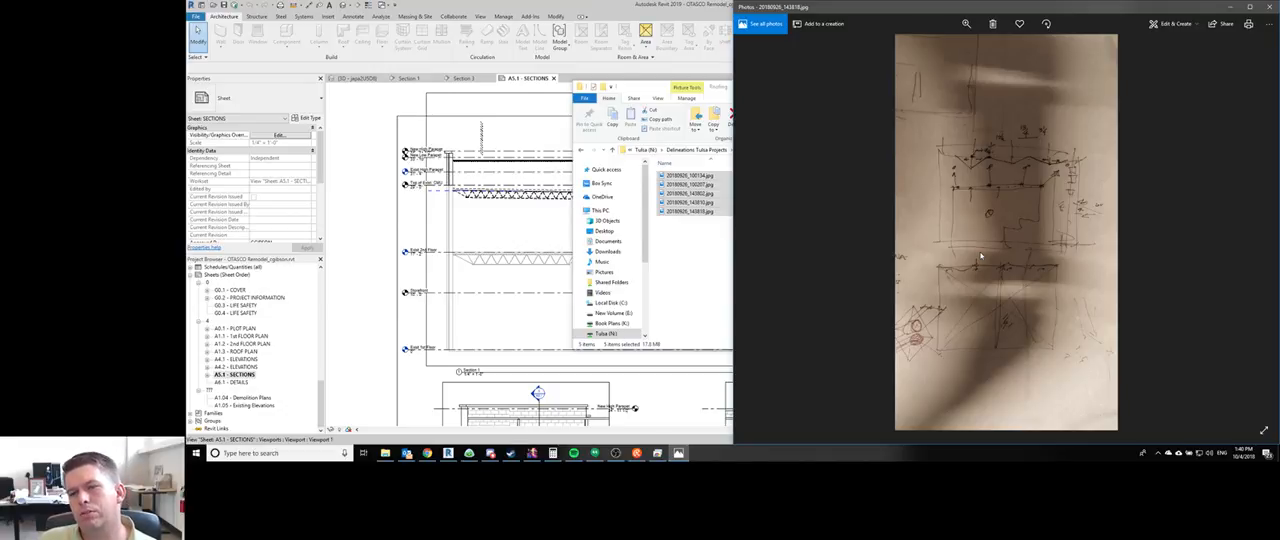
key(Left)
key(Left)
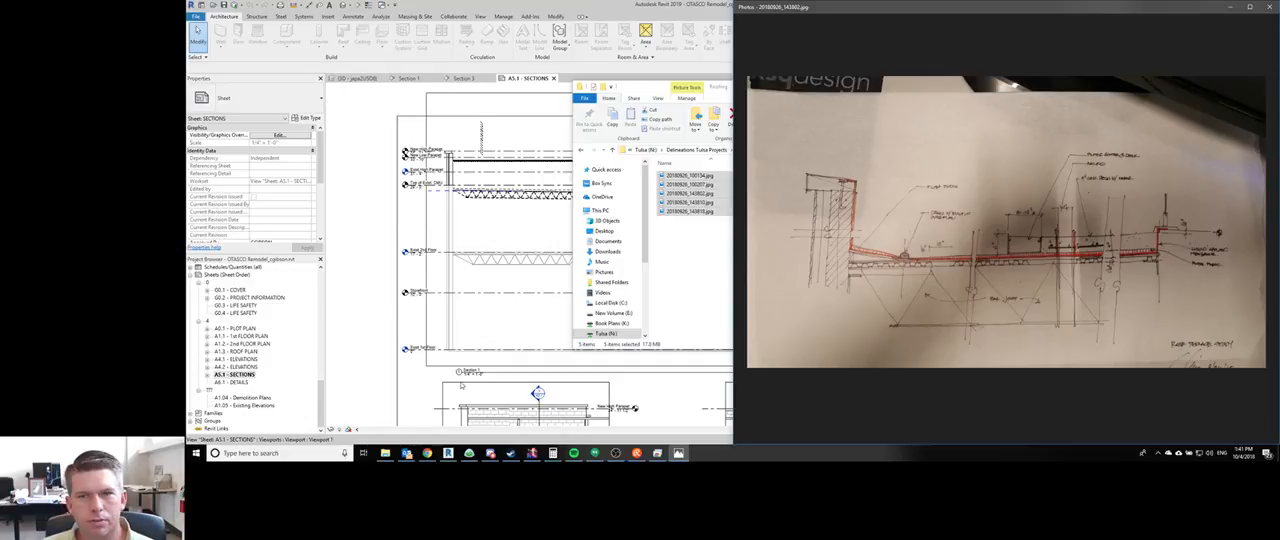
- Switch back to Revit, activate the Section 1 viewport on sheet A5.1 and turn on its imported SketchUp geometry in the visibility overrides
key(super+Up)
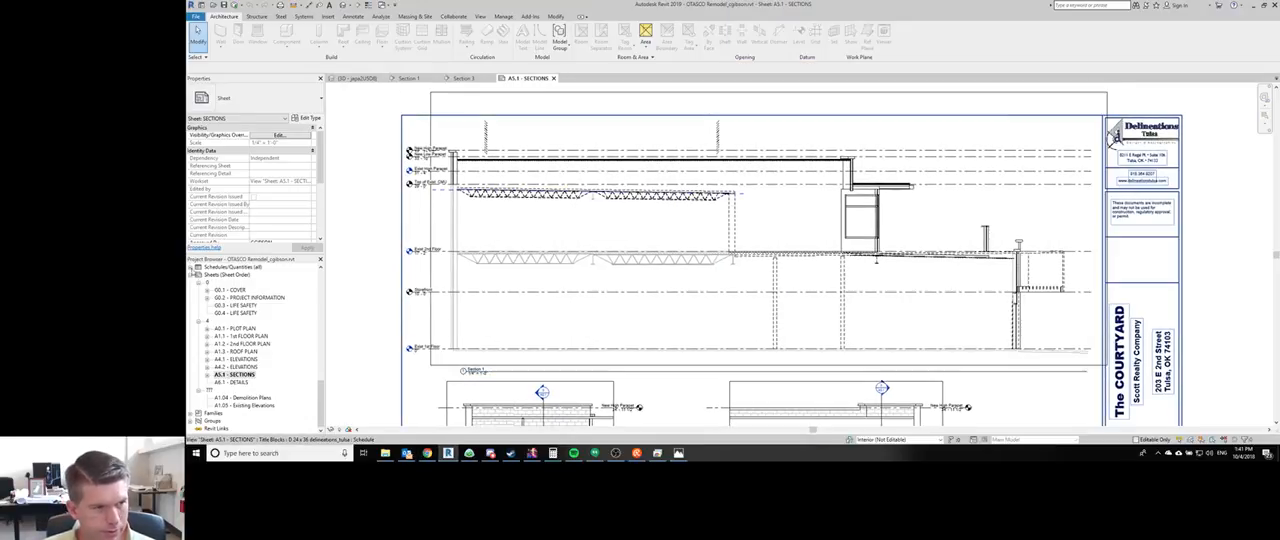
double_click(574, 216)
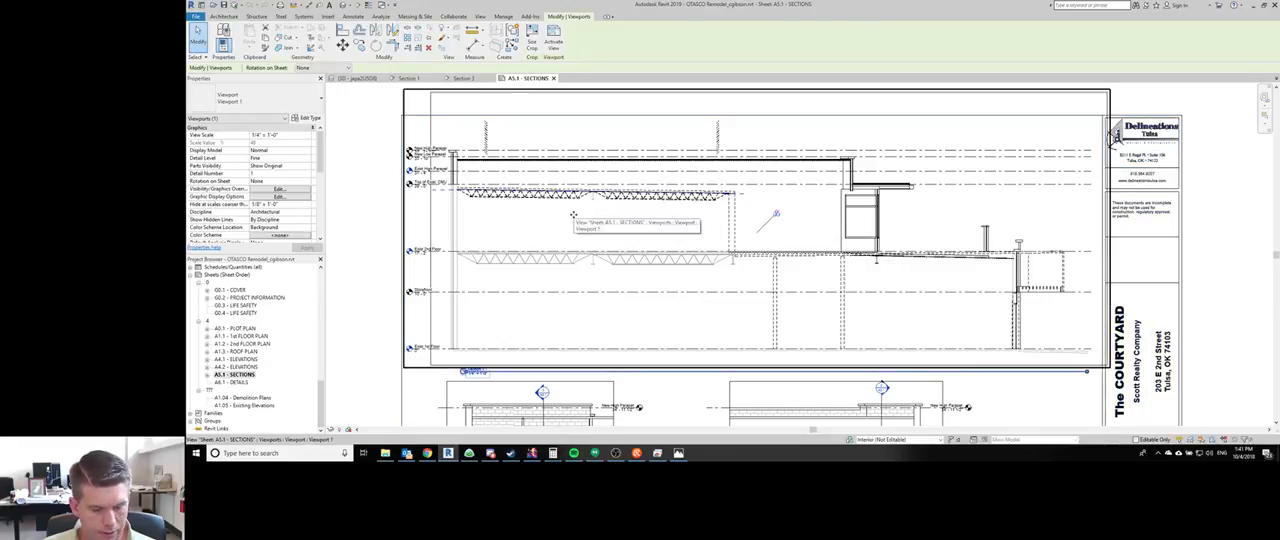
key(v)
key(g)
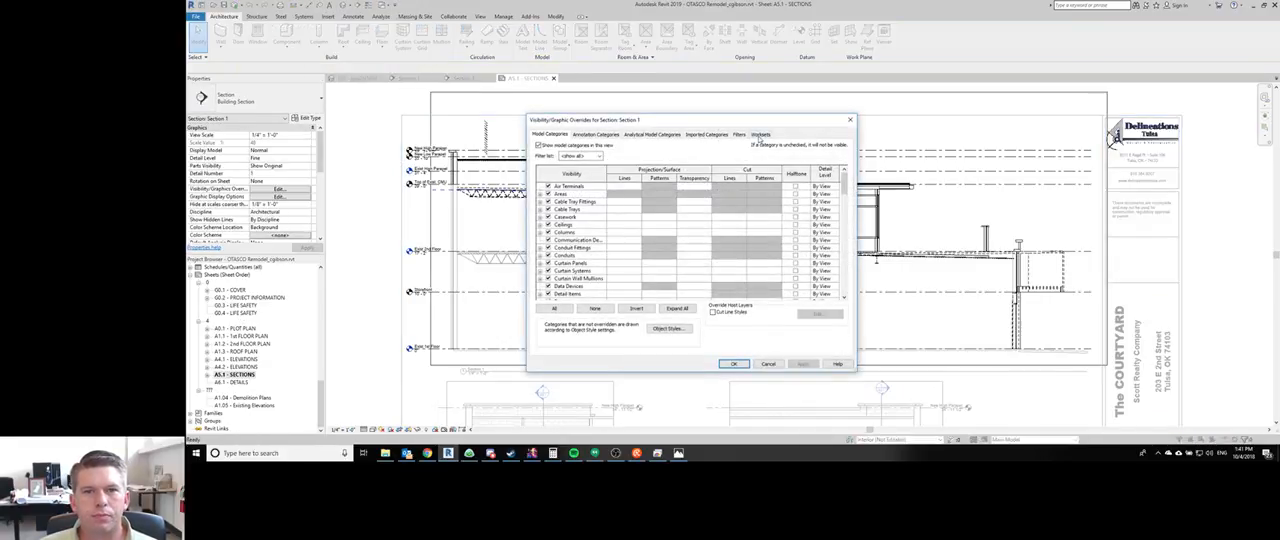
click(760, 135)
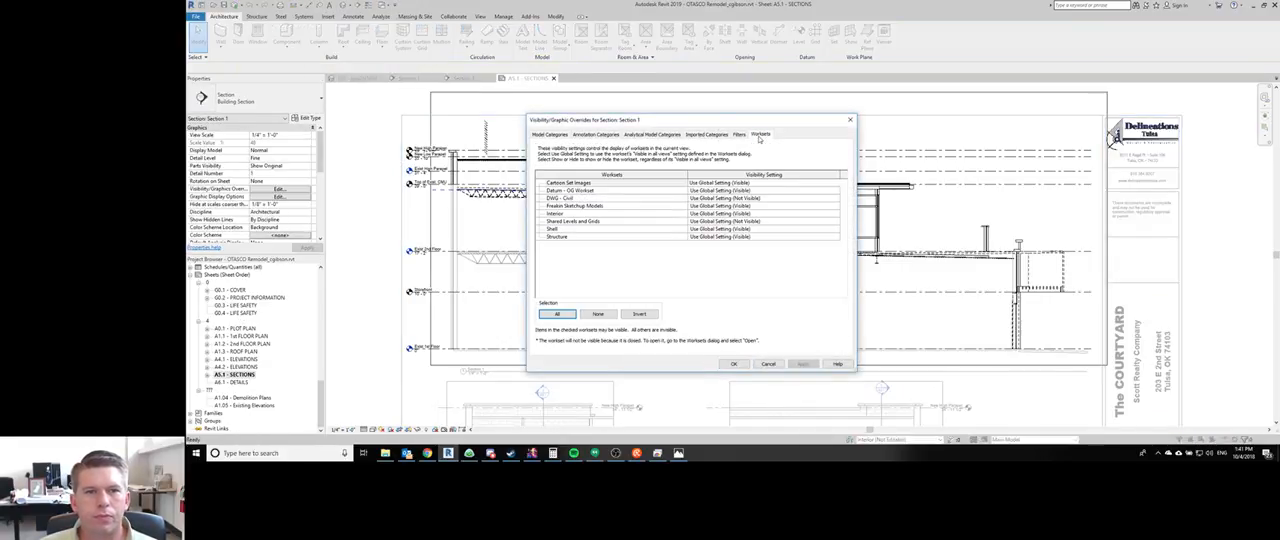
click(707, 134)
click(548, 181)
click(733, 363)
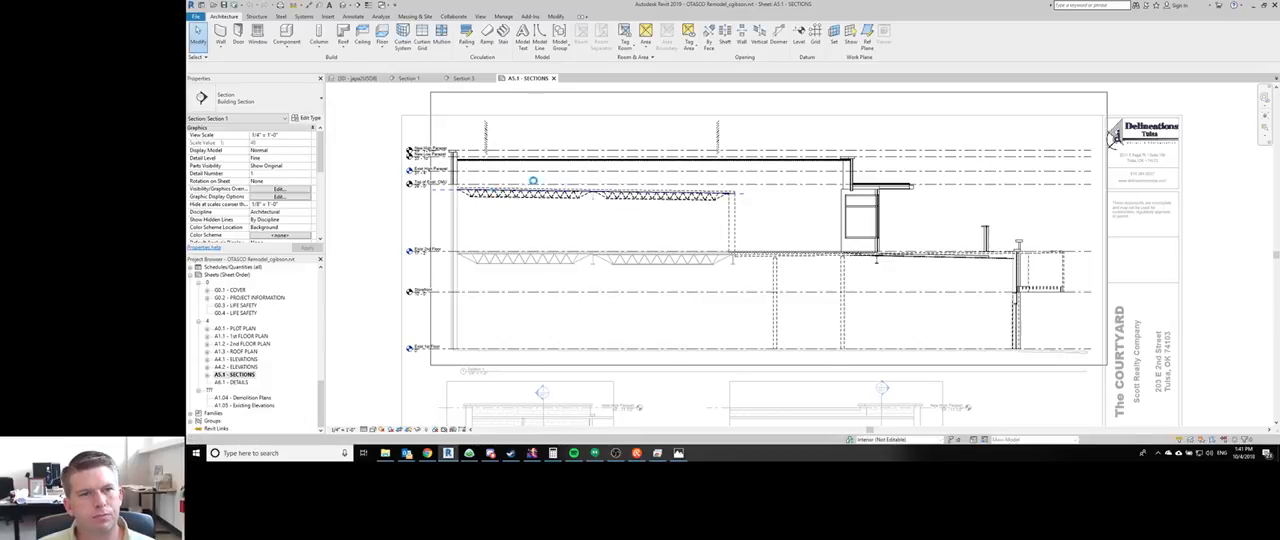
scroll(745, 175, up, 1)
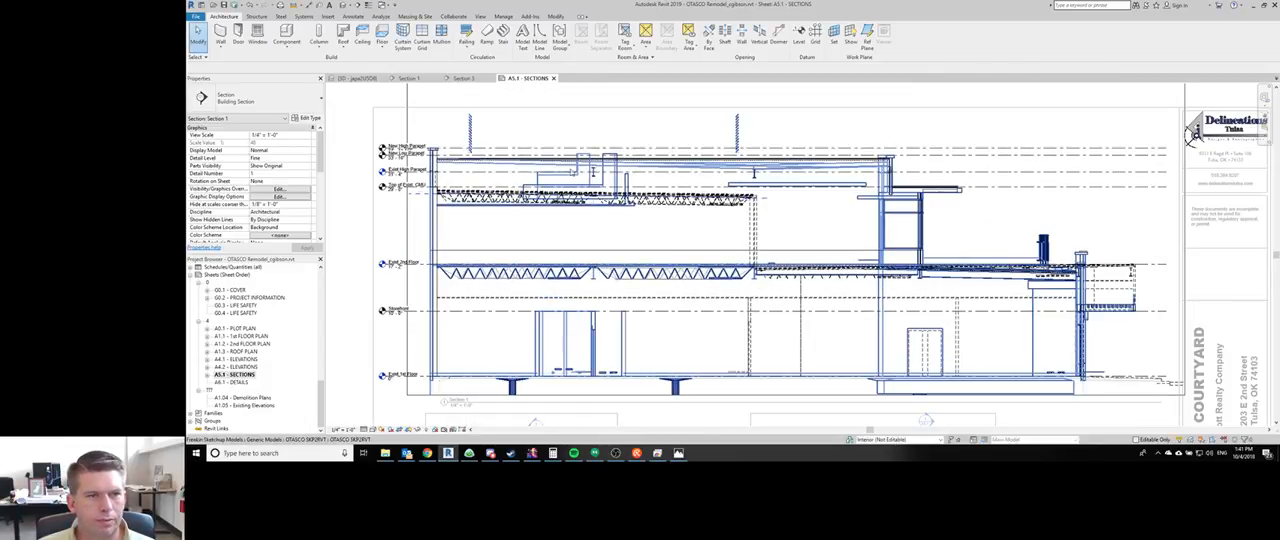
scroll(753, 175, up, 3)
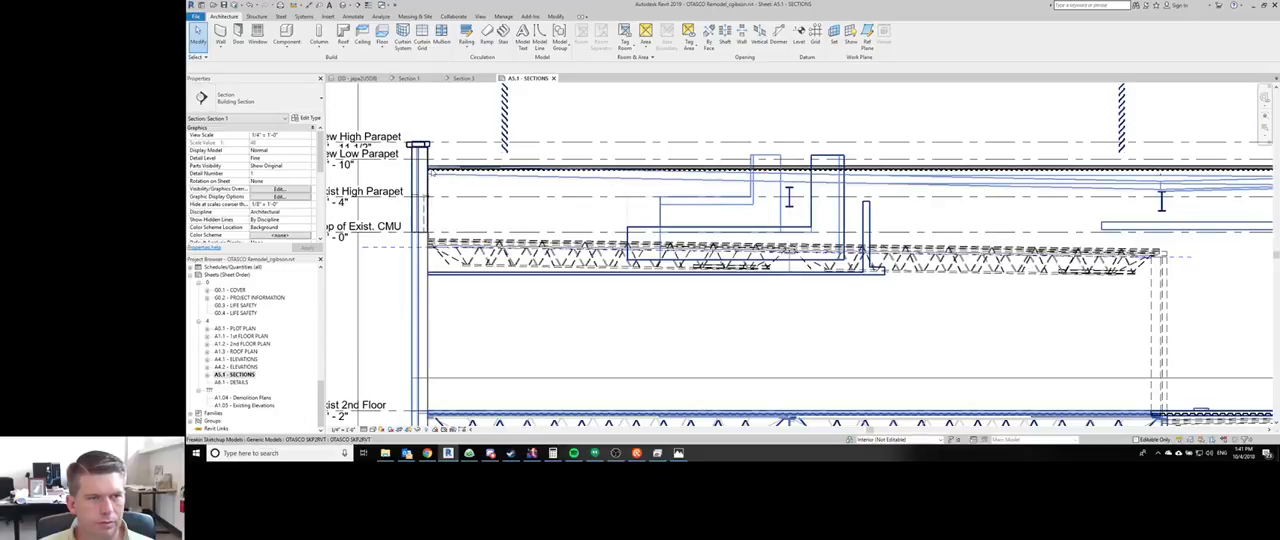
scroll(432, 170, up, 5)
scroll(432, 170, down, 7)
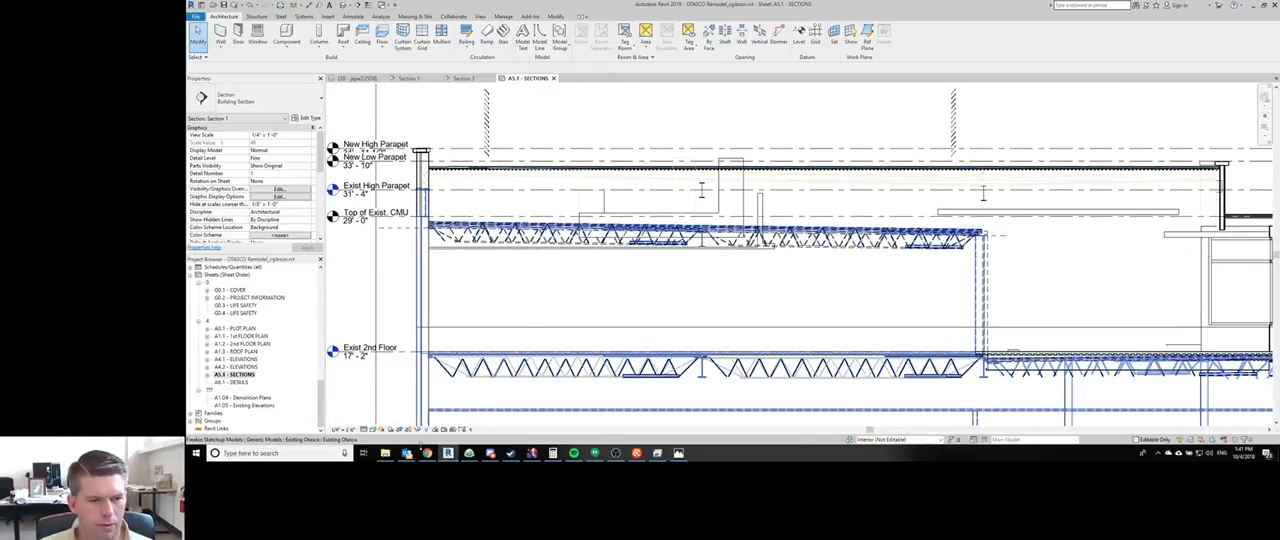
- Switch to Chrome, search the web for "ibc minimum parapet height" in a new tab and open the UpCodes Parapets result
click(427, 453)
click(427, 453)
click(427, 453)
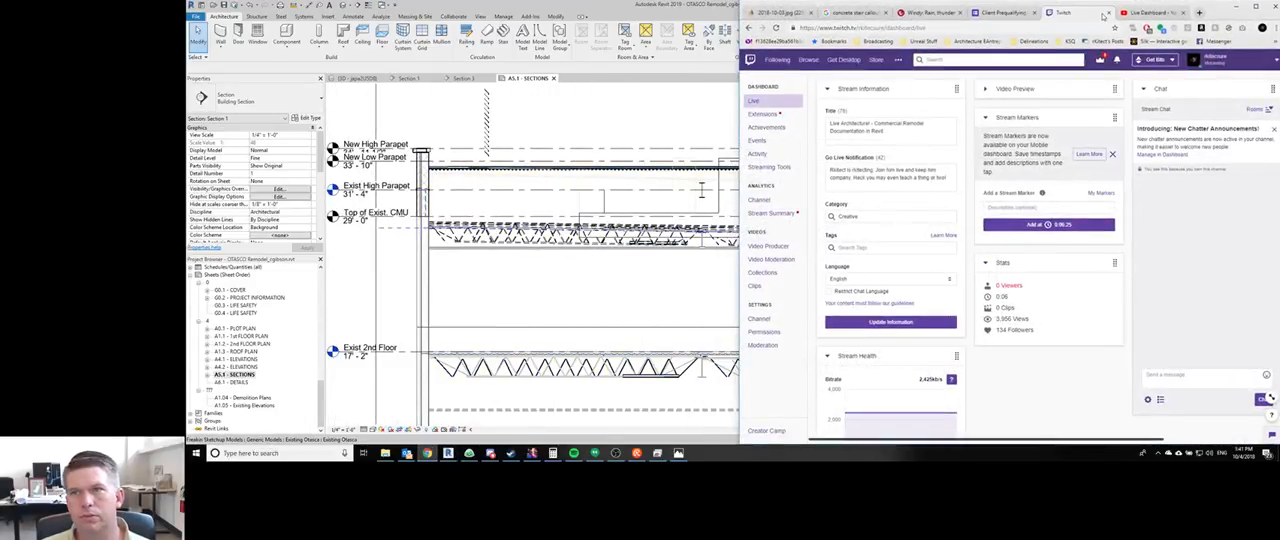
click(1145, 12)
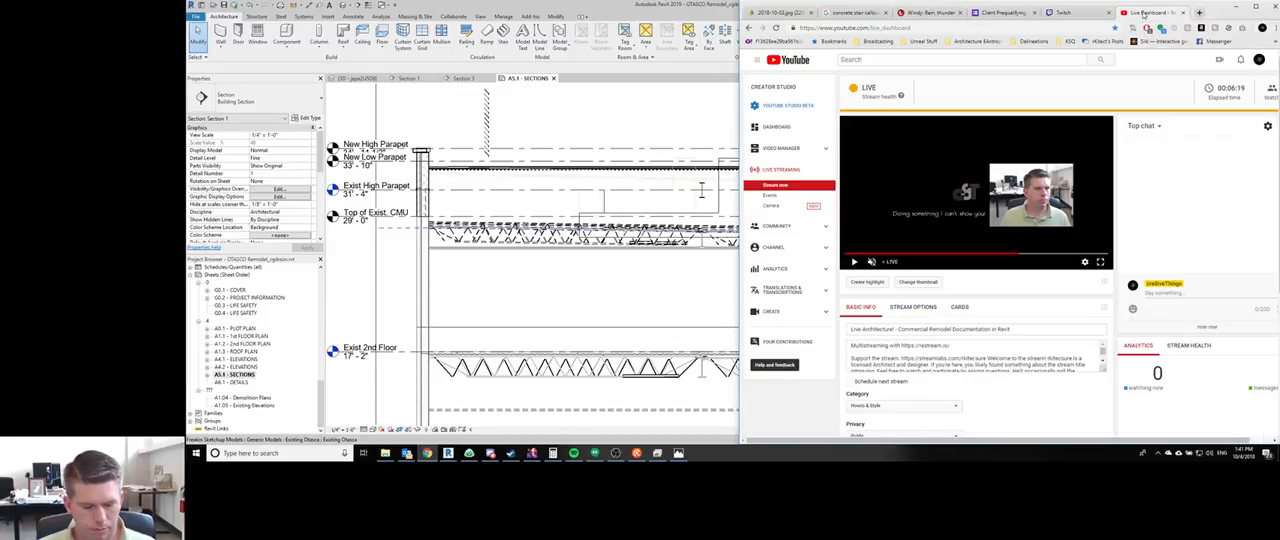
key(ctrl+t)
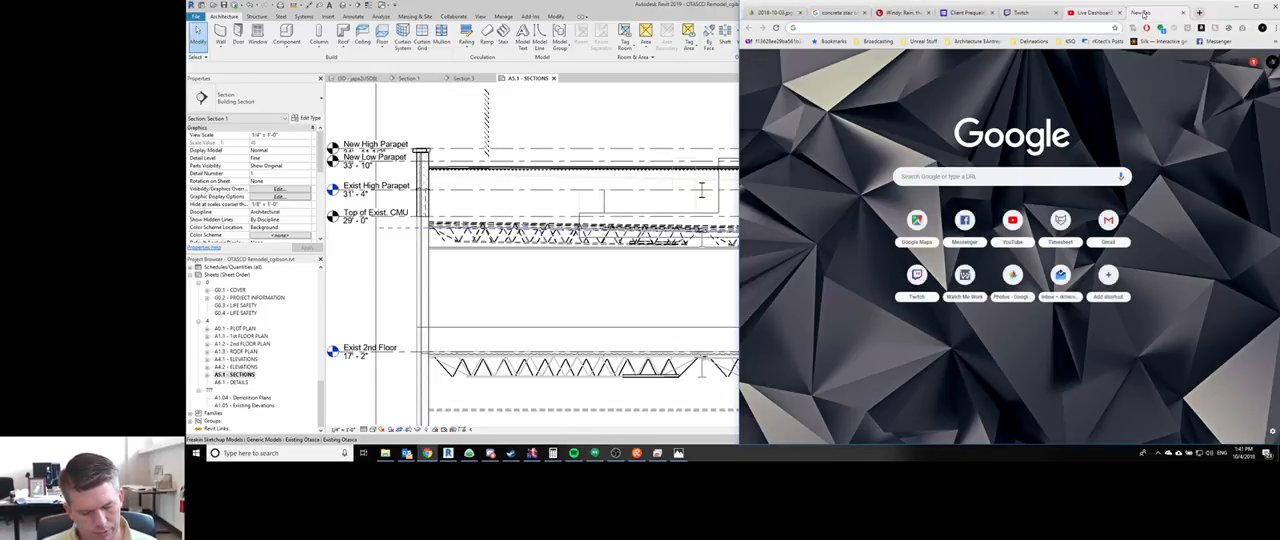
text(ibc minimum )
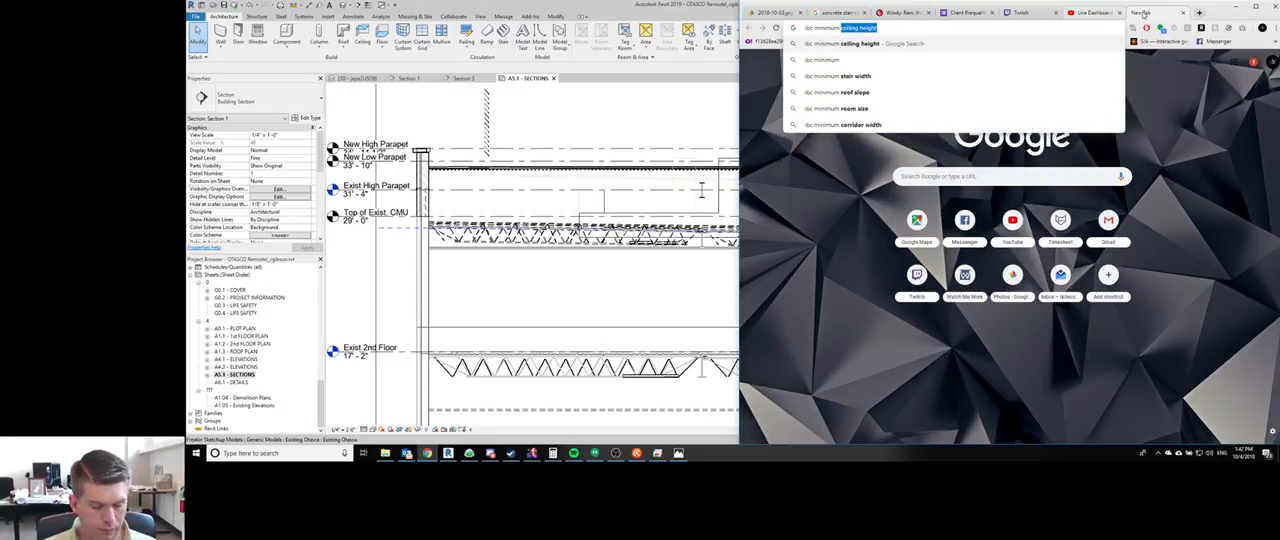
text(parapet height)
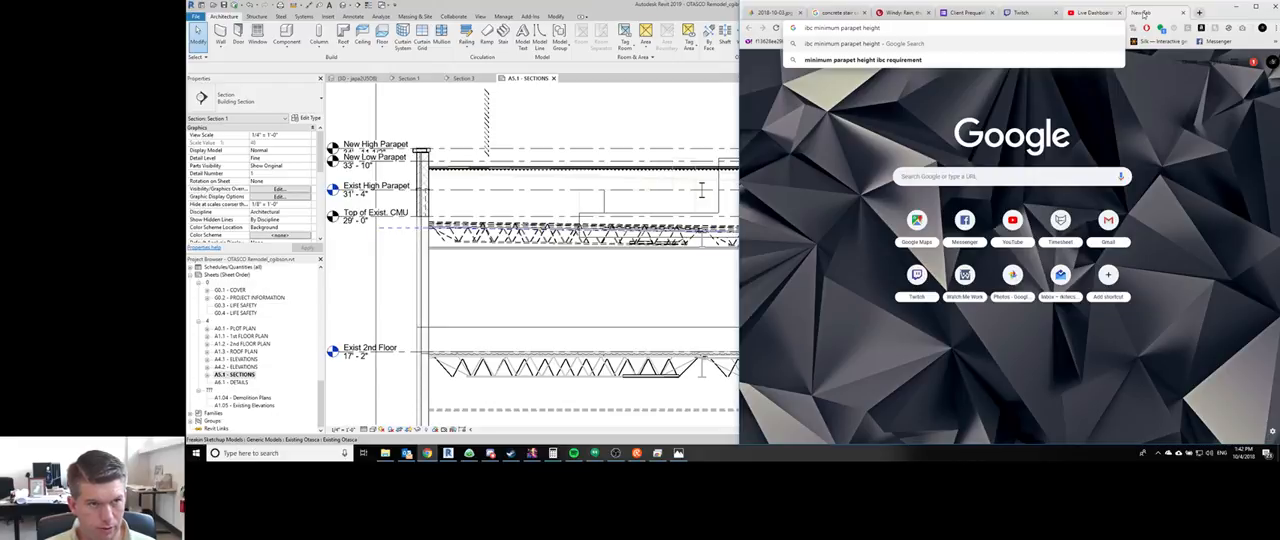
key(Return)
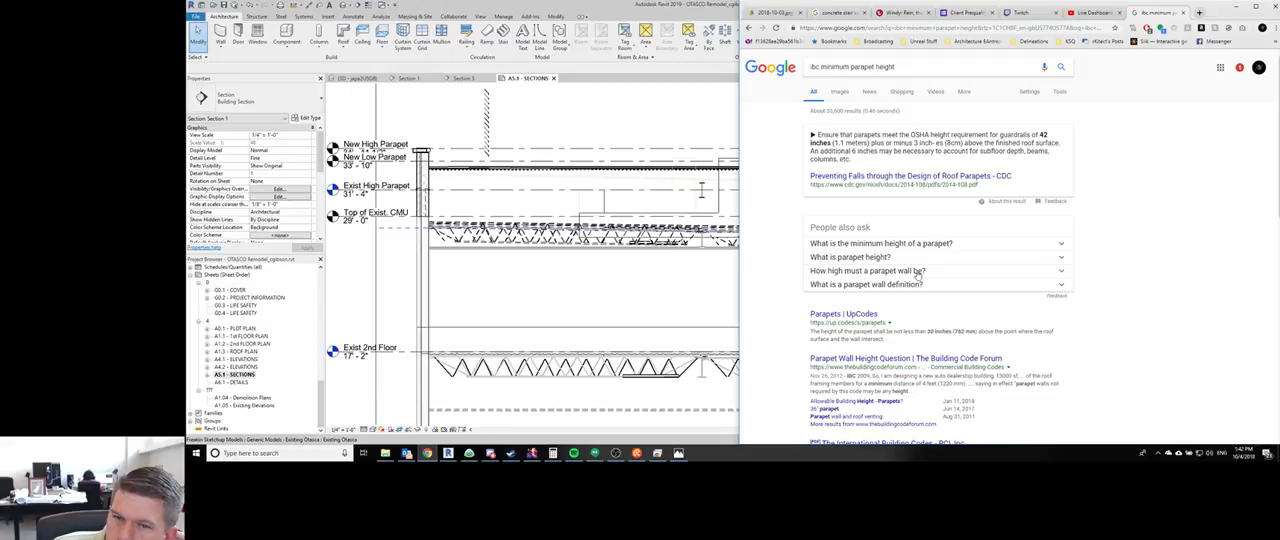
click(857, 316)
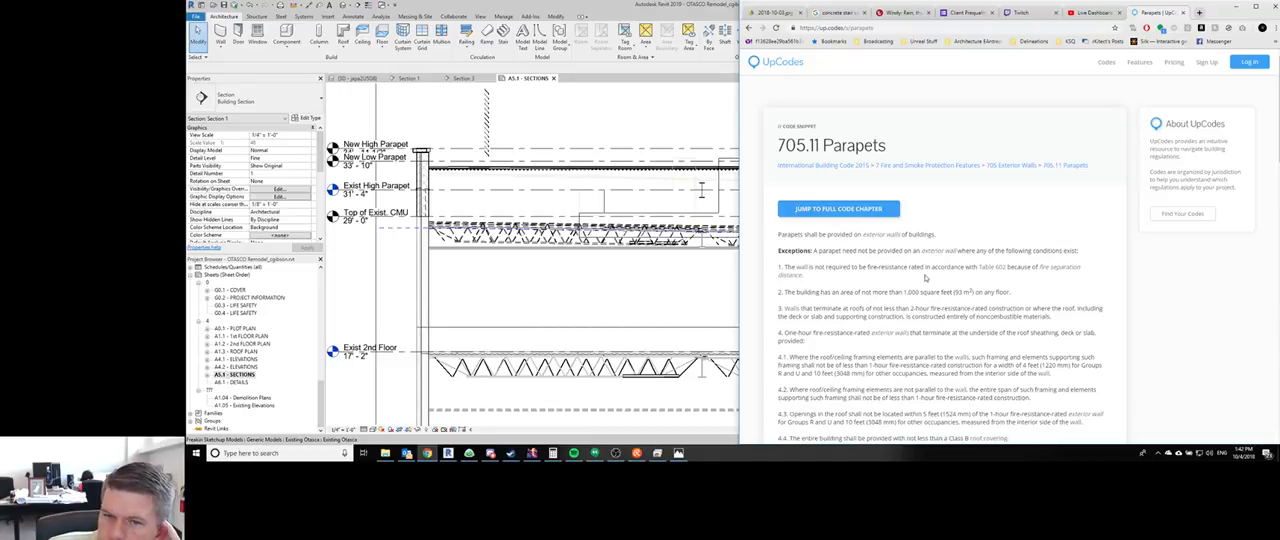
- Read through the 705.11 Parapets code section, including its exceptions and the 705.11.1 Parapet Construction height rules
scroll(925, 278, down, 1)
scroll(924, 274, down, 1)
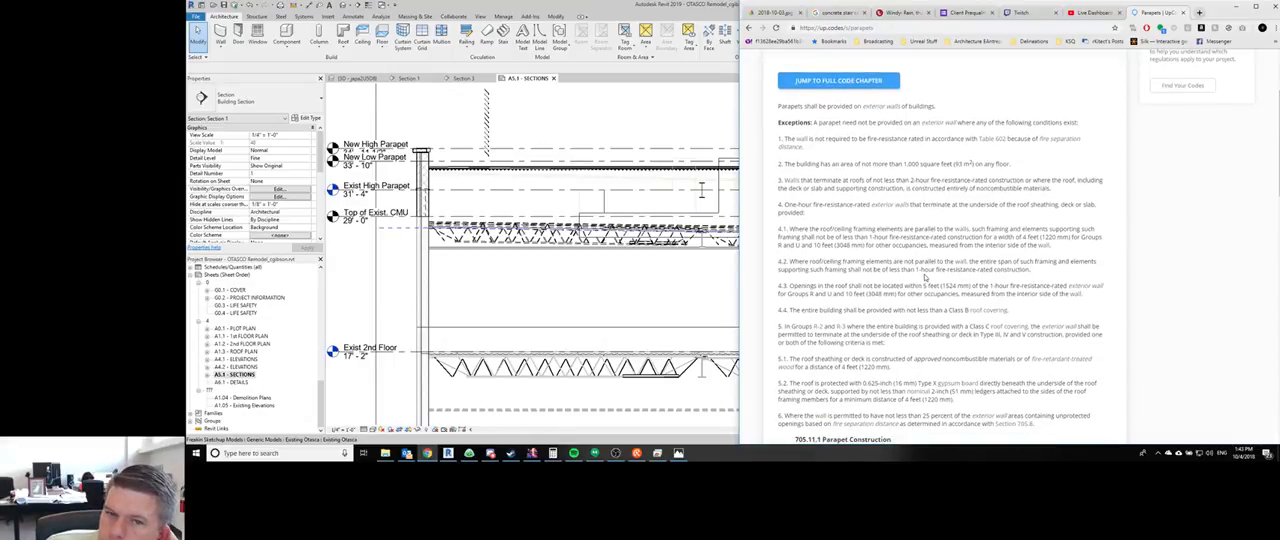
scroll(924, 278, down, 3)
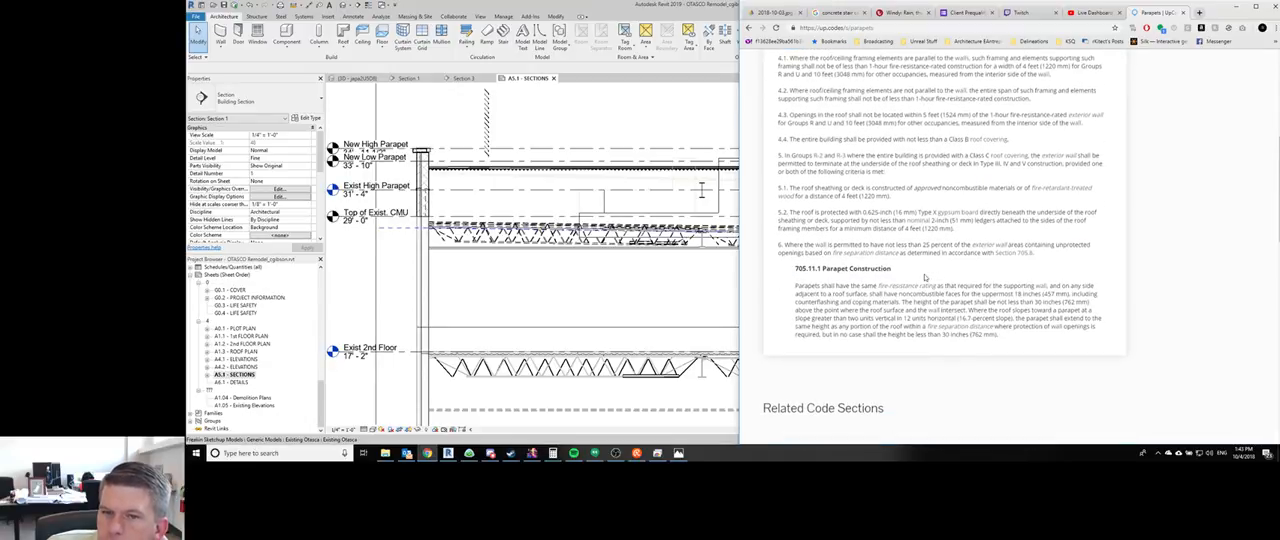
scroll(924, 278, down, 5)
scroll(922, 278, up, 10)
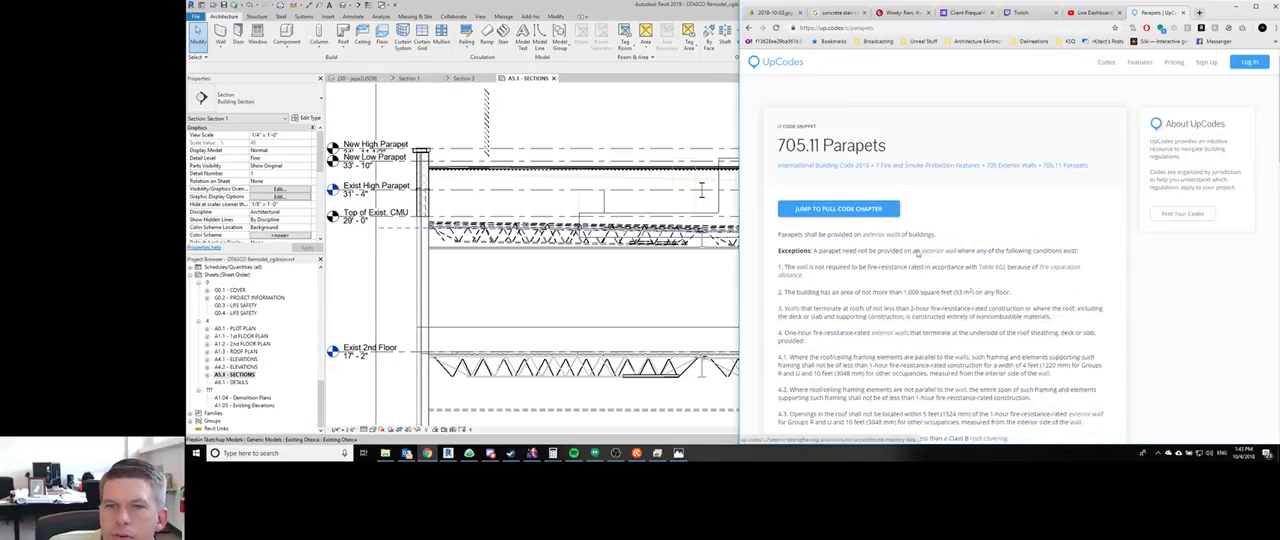
- Return to the Google results and extend the search to "ibc minimum parapet height for waterproofing"
click(749, 28)
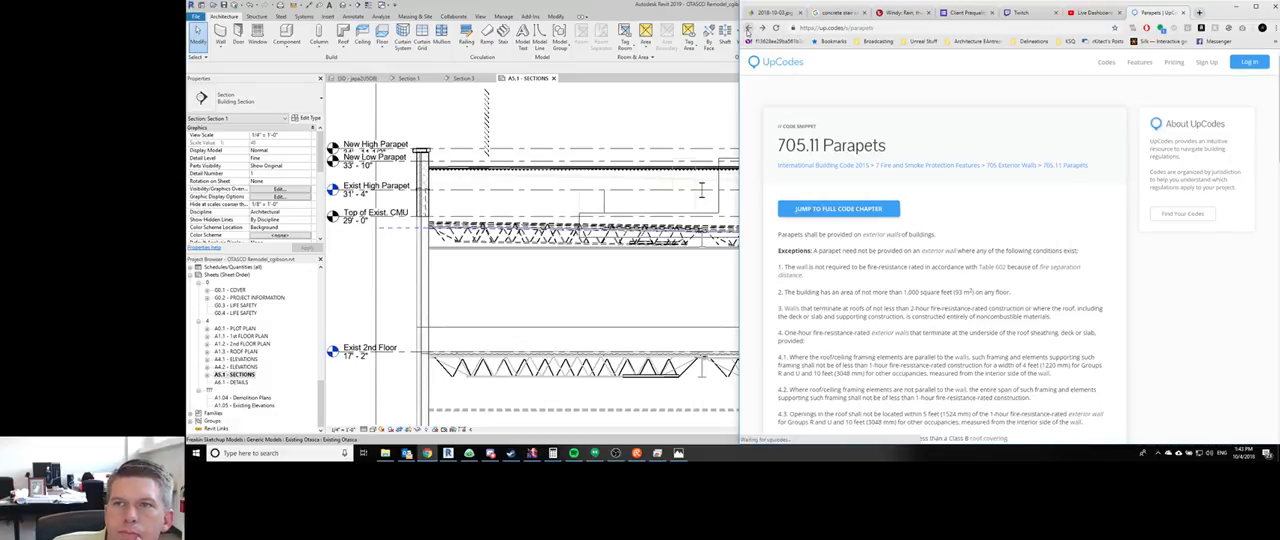
click(749, 28)
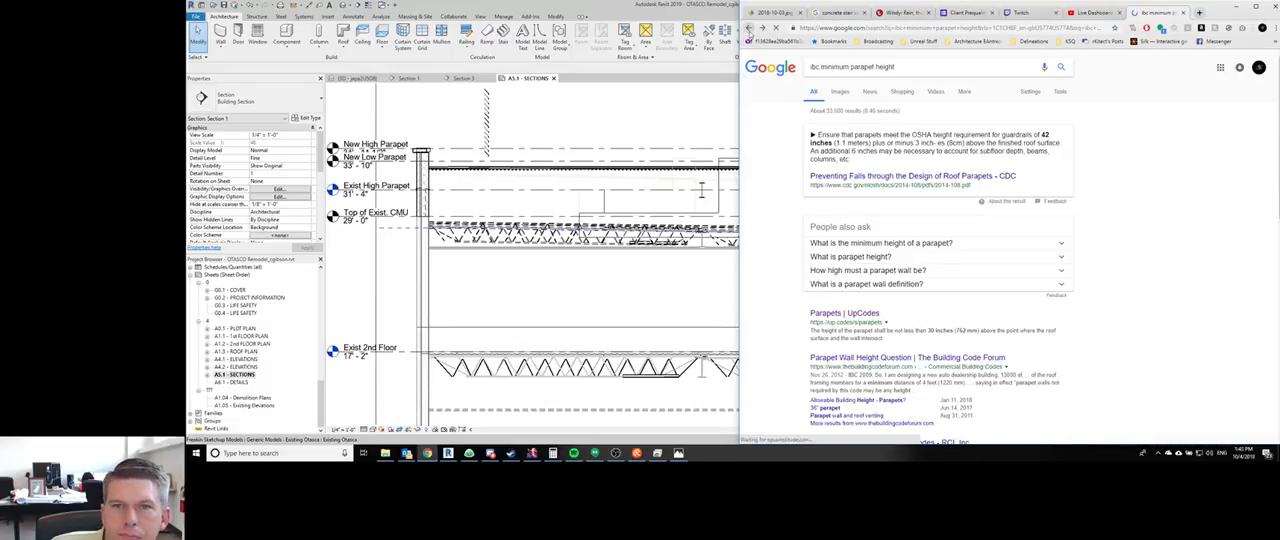
click(923, 68)
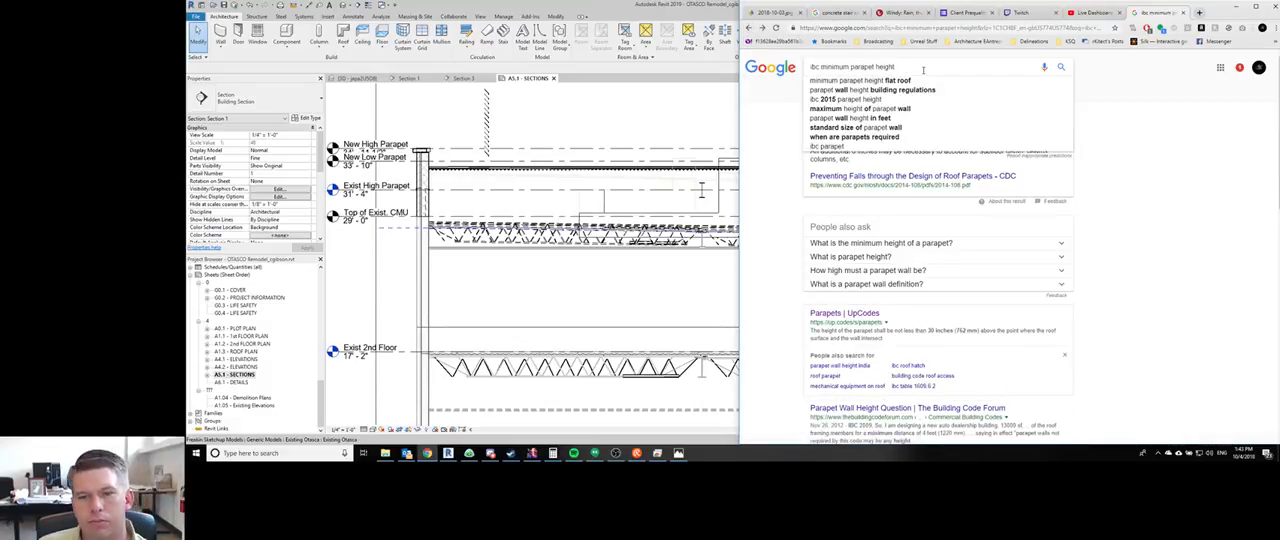
text(for water)
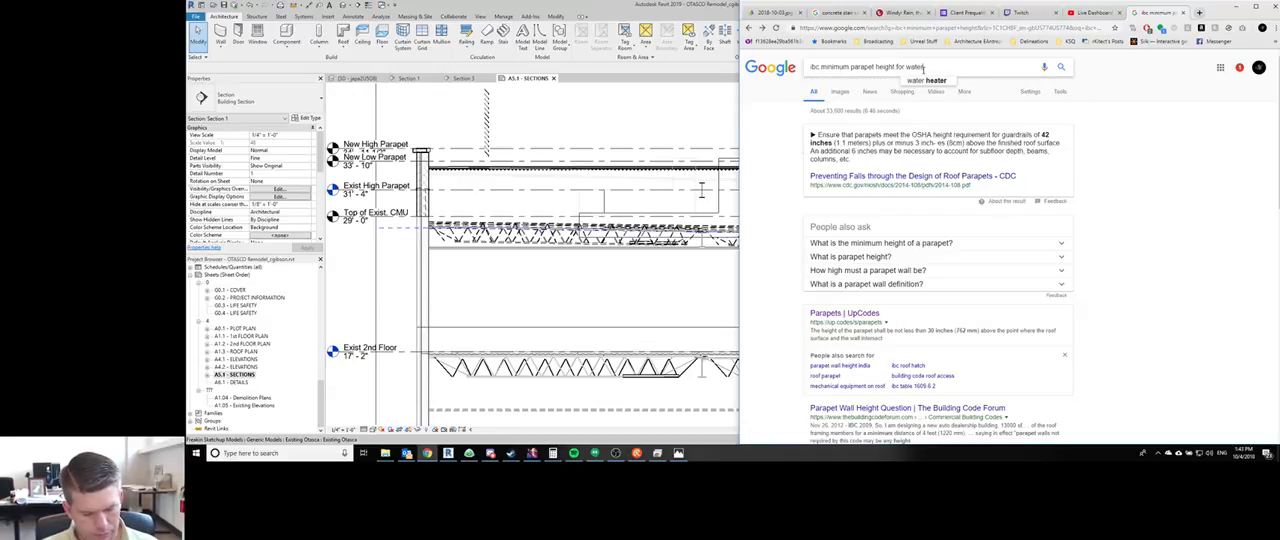
text(proofing)
key(Return)
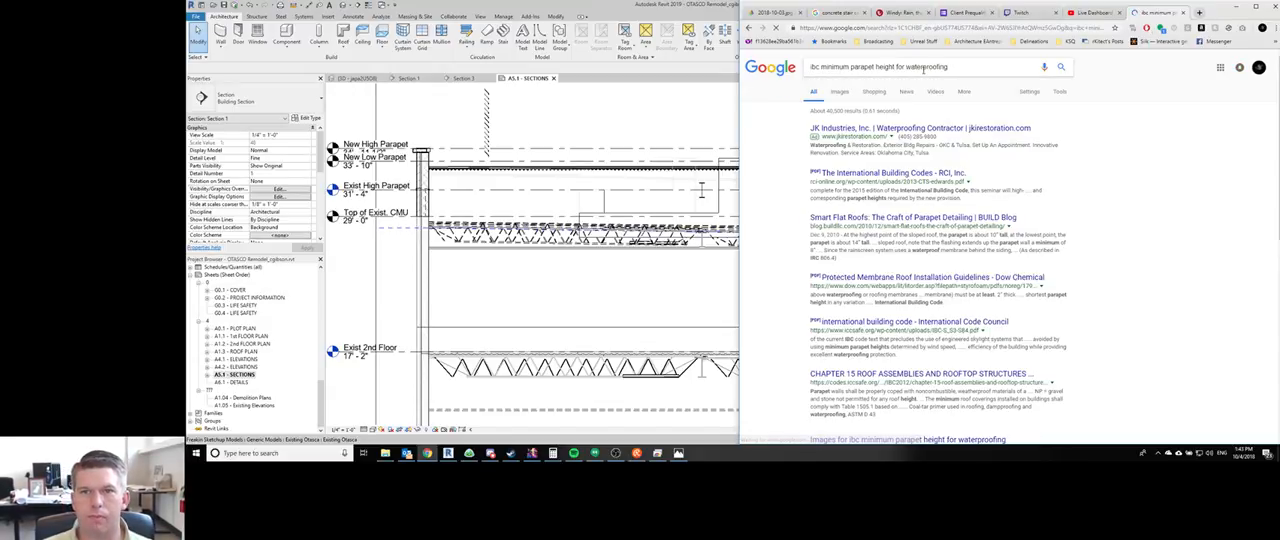
- Change the search to "ibc minimum parapet height for flashing" and open the "Minimum flashing height?" roofing forum result
double_click(923, 67)
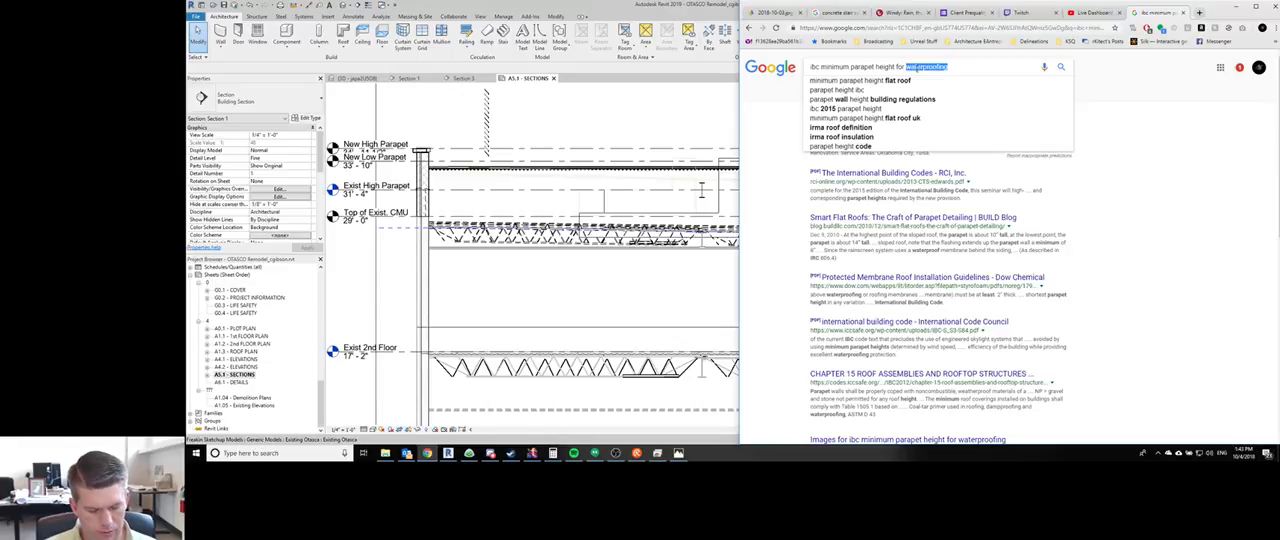
text(flashing)
key(Return)
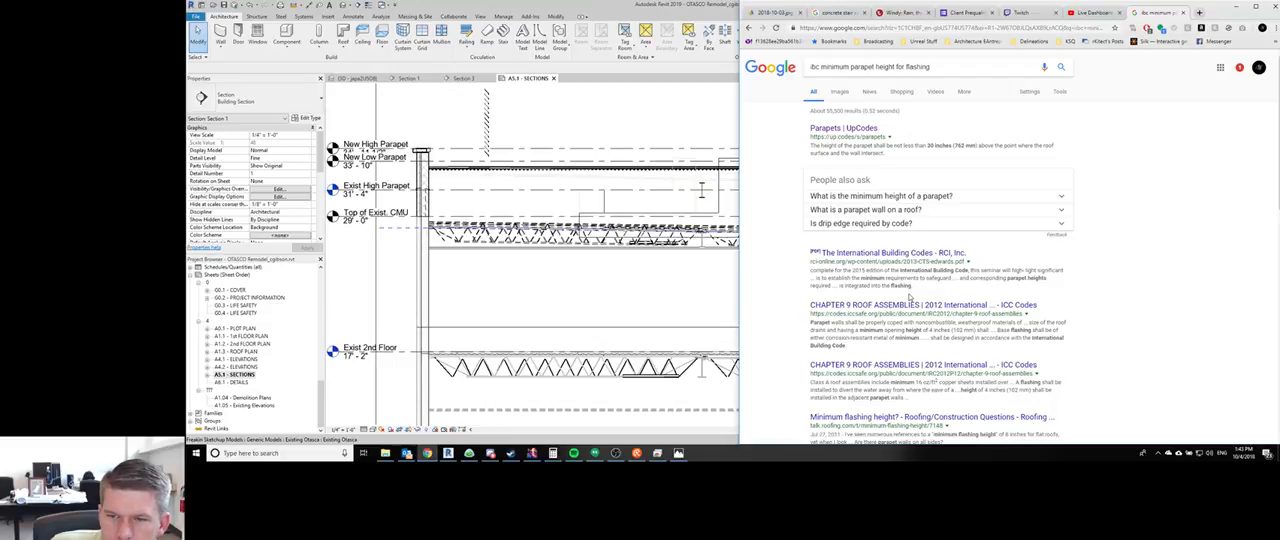
scroll(910, 297, down, 2)
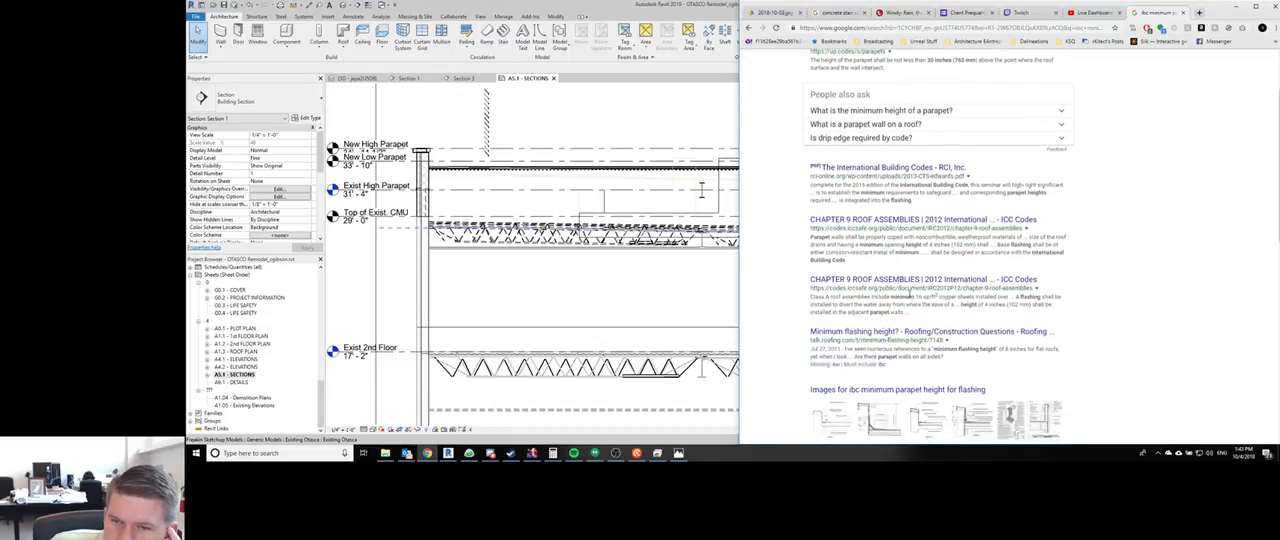
scroll(910, 232, down, 2)
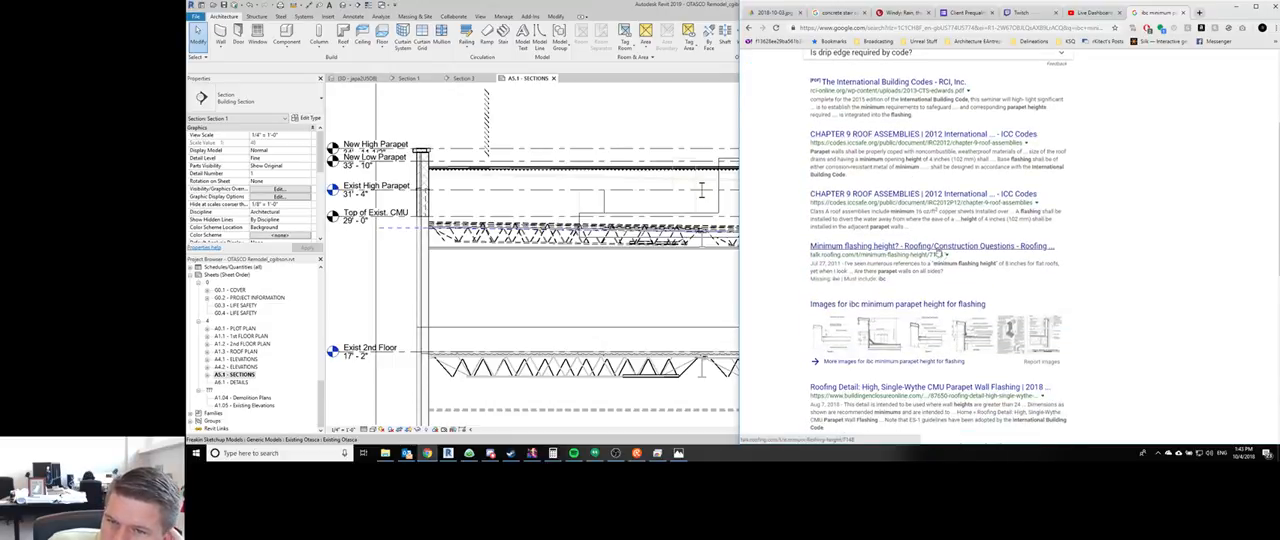
click(940, 248)
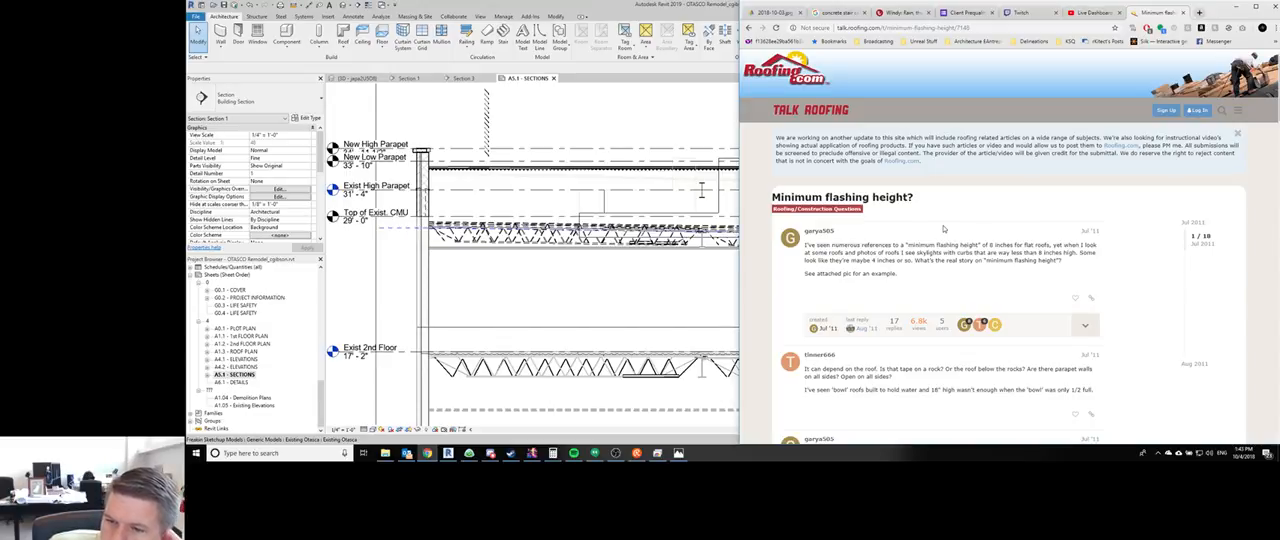
- Read the replies in the "Minimum flashing height?" thread for guidance on flashing and curb heights on flat roofs
scroll(943, 229, down, 1)
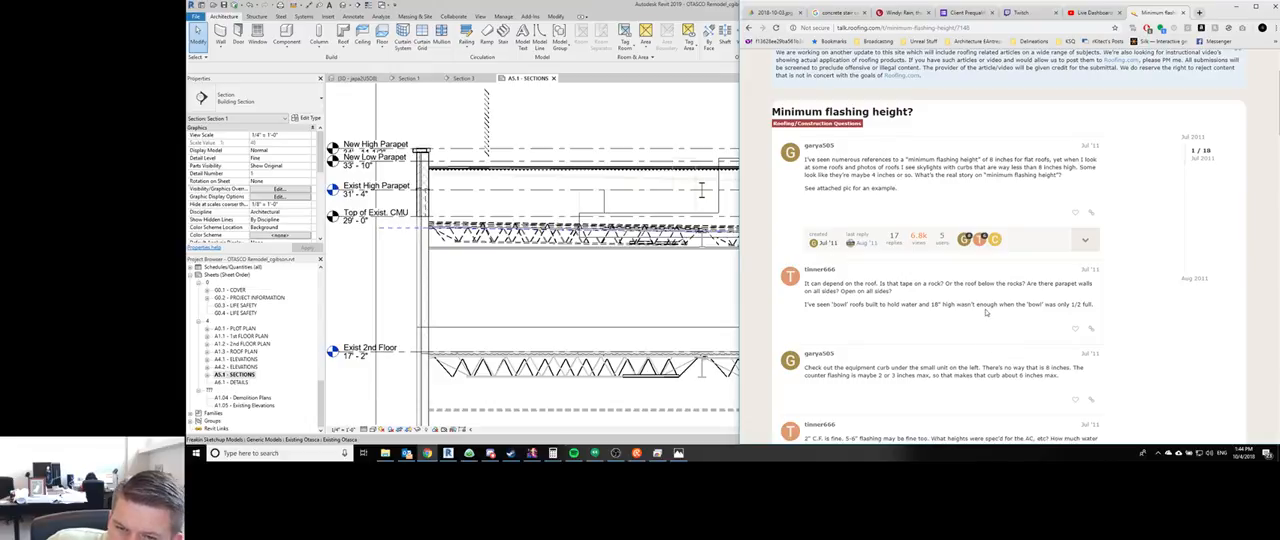
scroll(985, 310, down, 1)
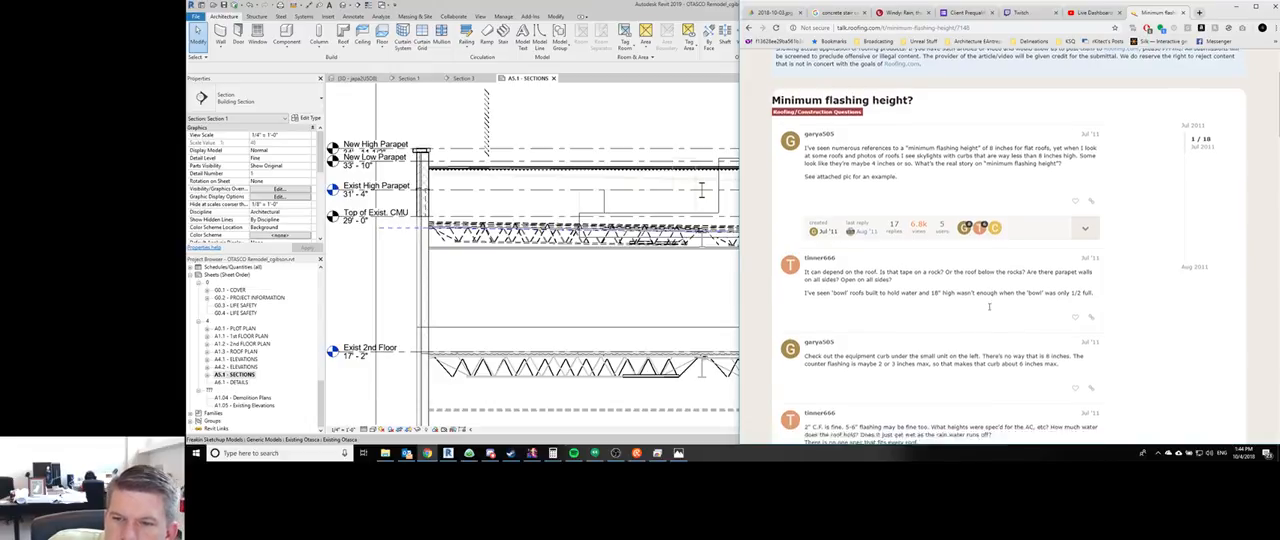
scroll(985, 300, down, 2)
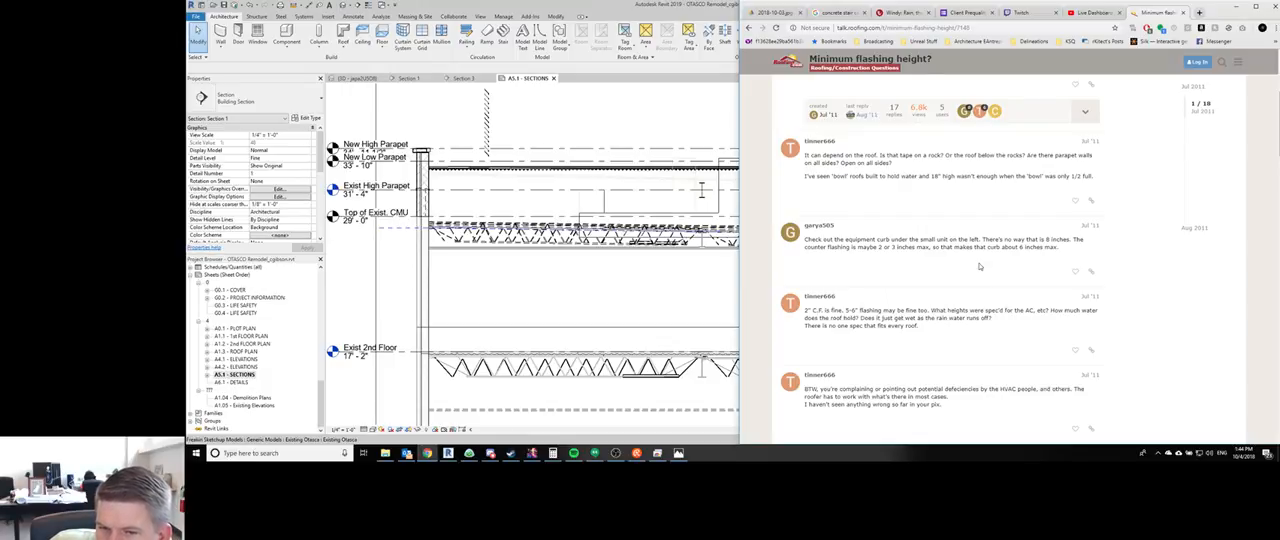
scroll(980, 266, down, 3)
scroll(980, 264, up, 8)
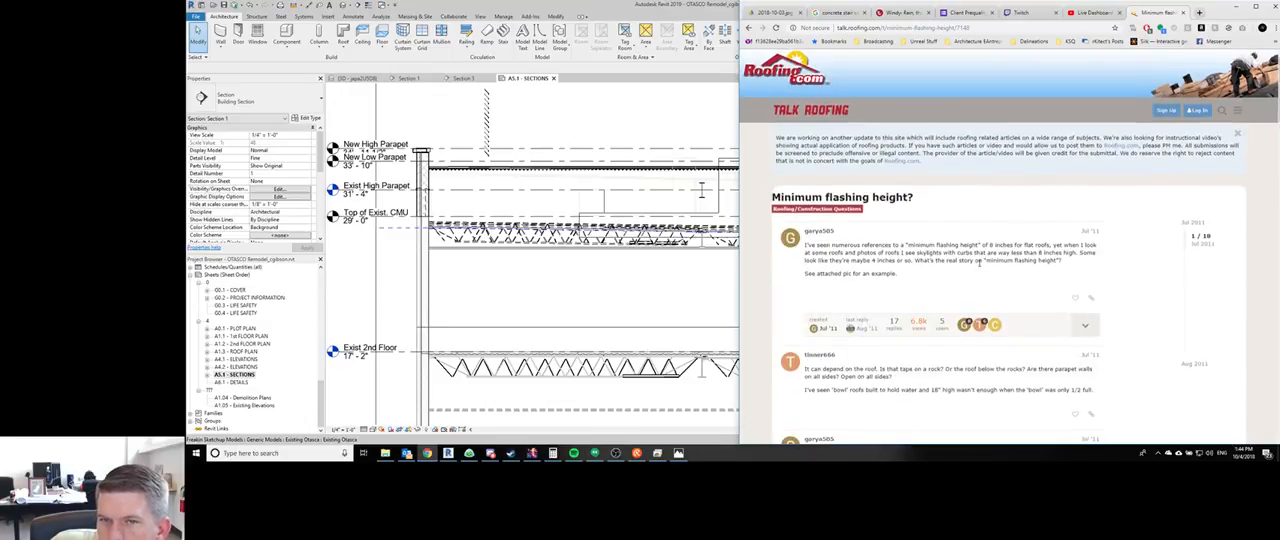
scroll(985, 278, down, 5)
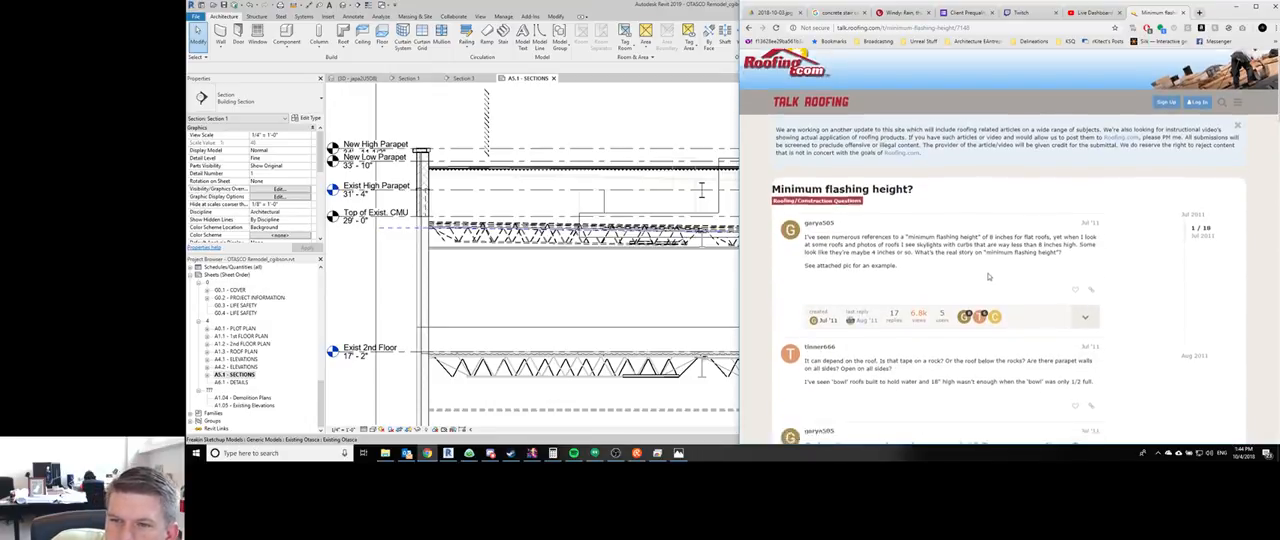
scroll(985, 278, down, 2)
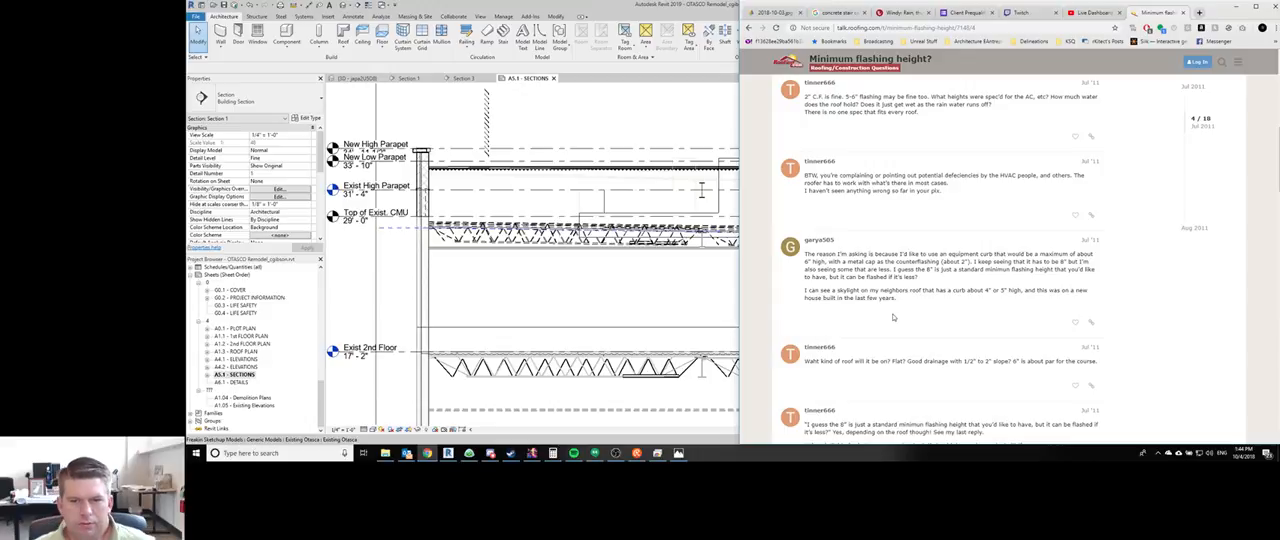
scroll(887, 318, down, 1)
scroll(886, 318, down, 1)
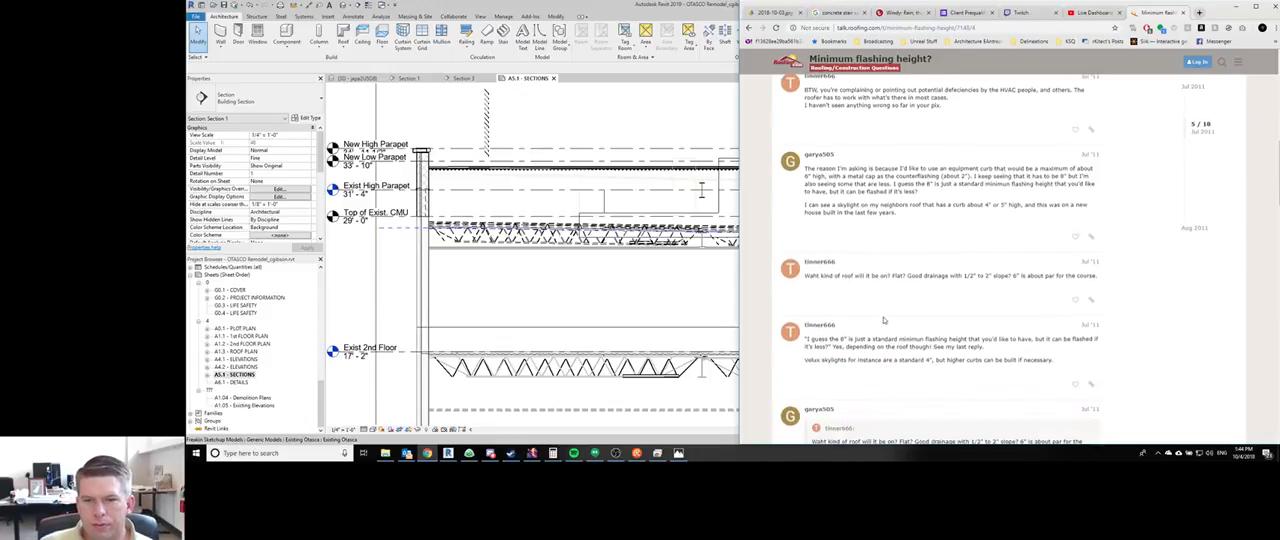
scroll(884, 320, down, 3)
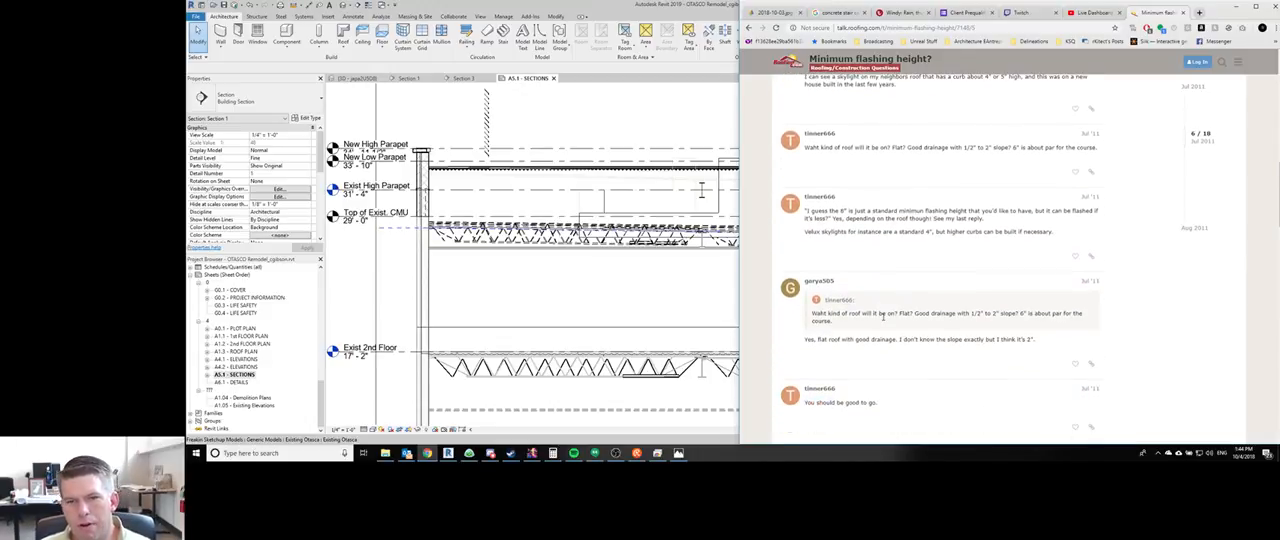
scroll(881, 300, up, 16)
- Search the web for "flat roof parapet design" in a new tab and open the "PARAPET ROOF: design, details" result
key(ctrl+t)
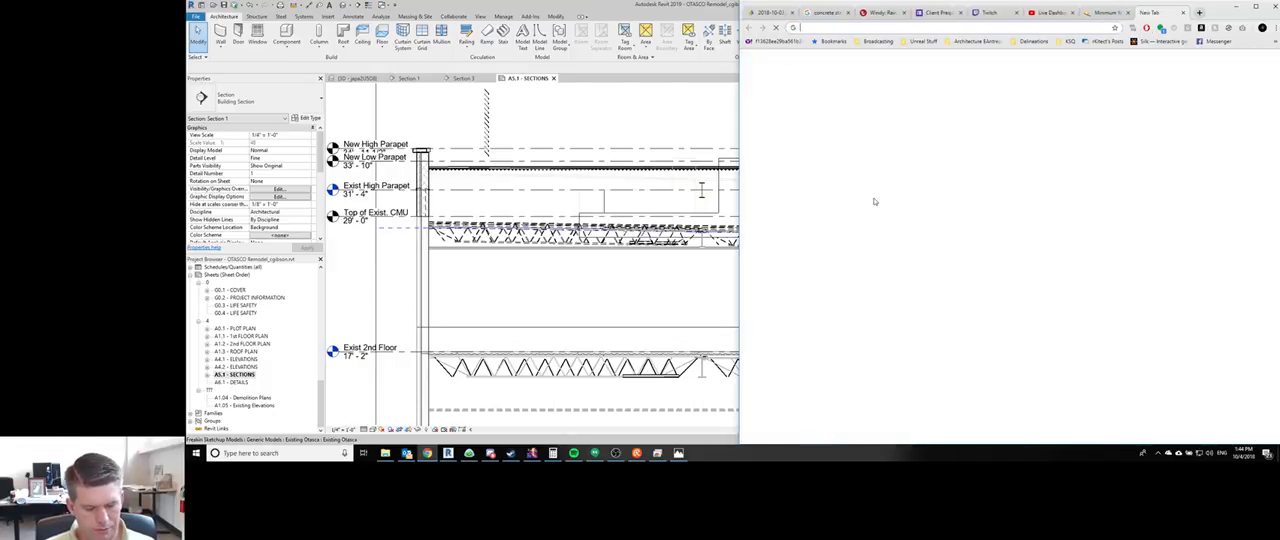
text(flat roof parapet design)
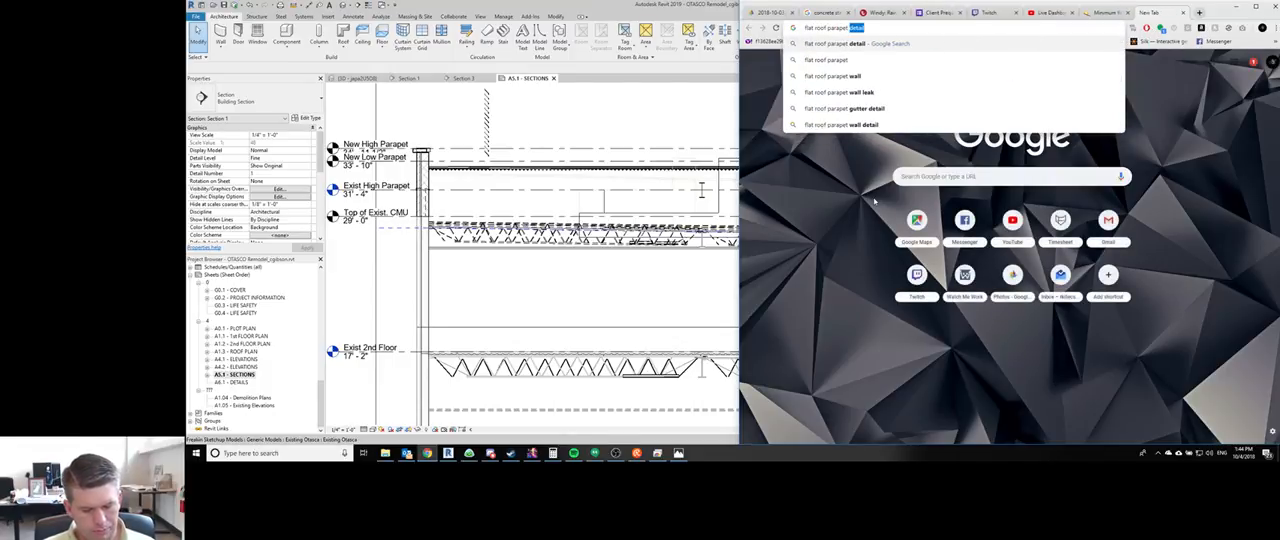
key(Return)
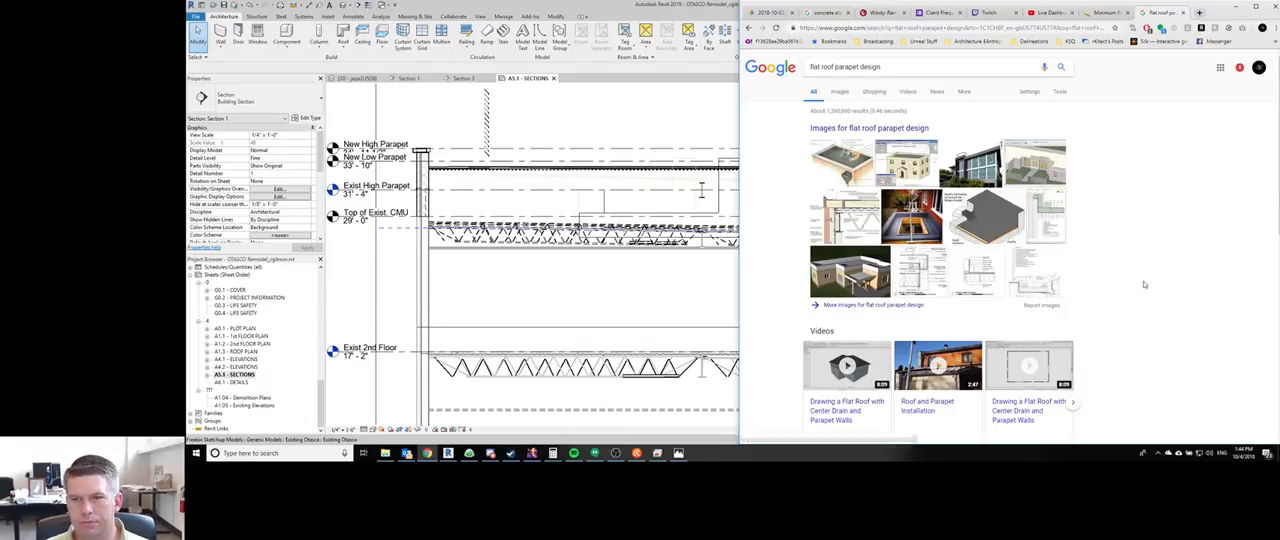
scroll(1140, 279, down, 1)
scroll(1140, 279, down, 4)
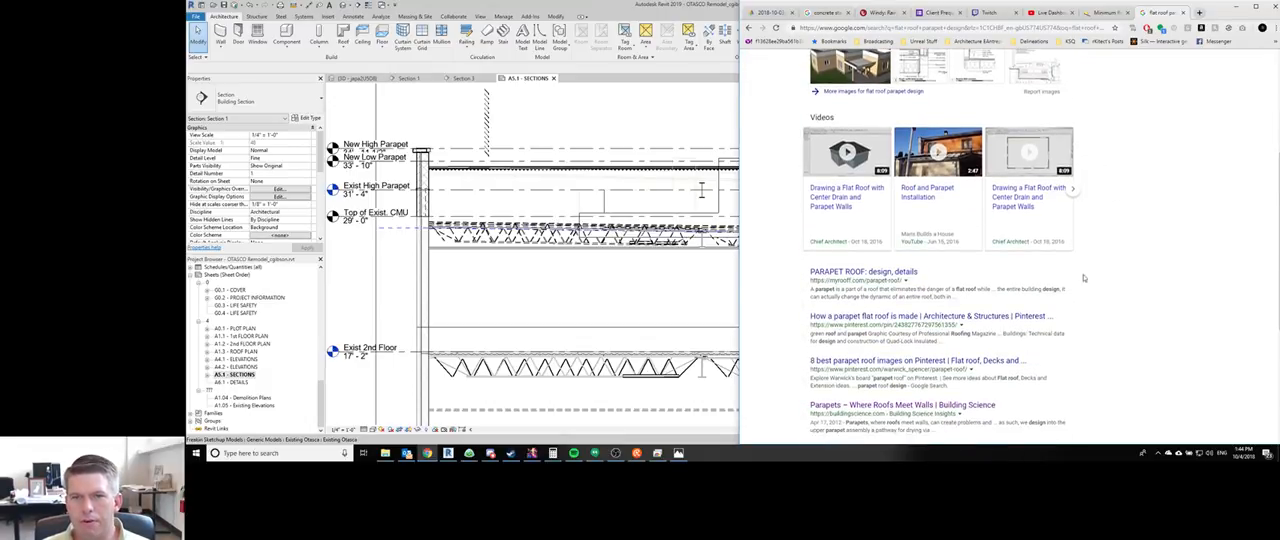
click(893, 273)
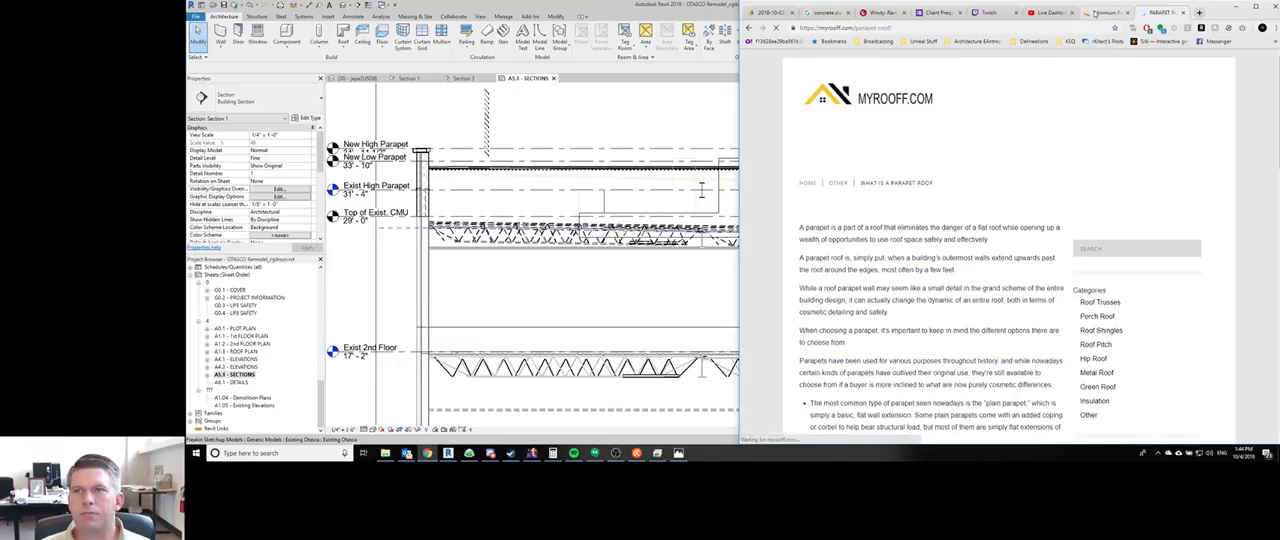
- Go back from the flashing forum thread to its search results and open the image results for "ibc minimum parapet height for flashing"
click(1060, 12)
click(1095, 12)
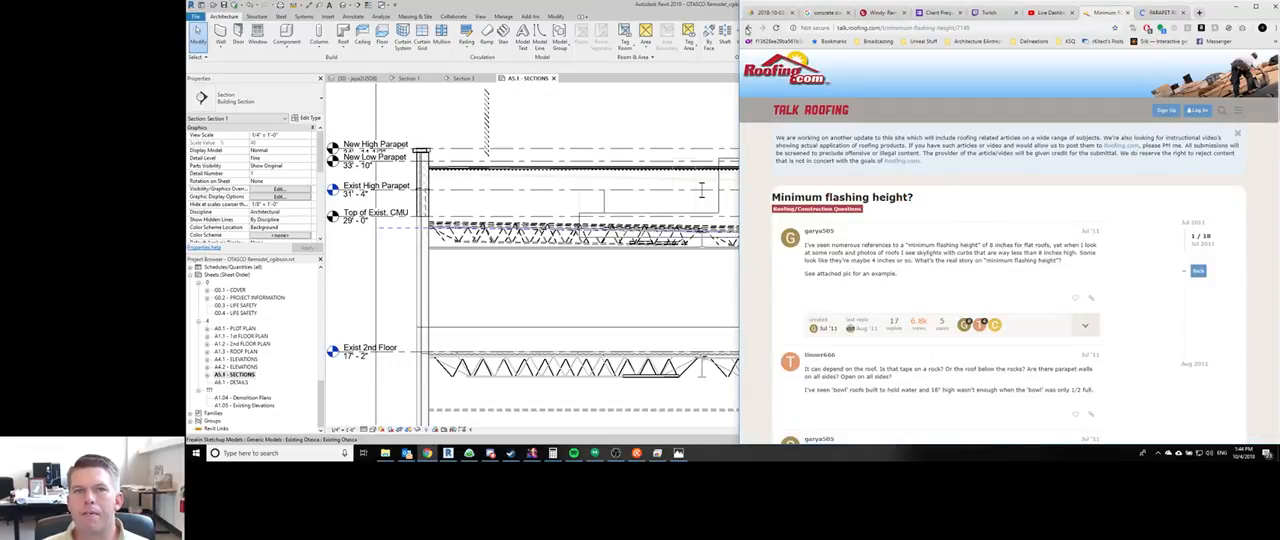
click(748, 28)
click(848, 307)
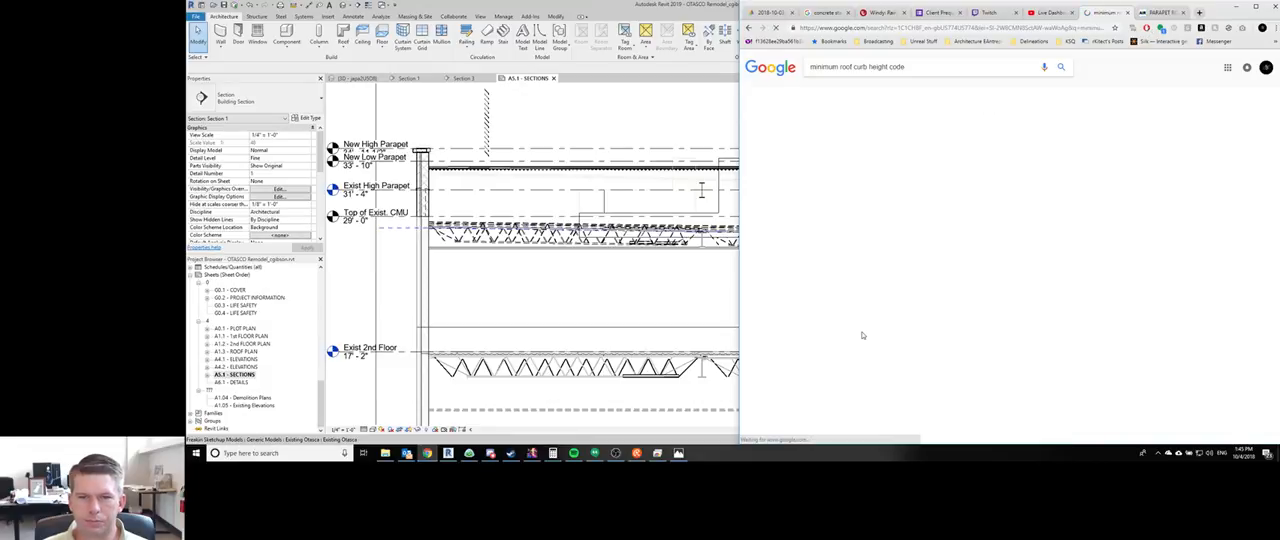
click(748, 28)
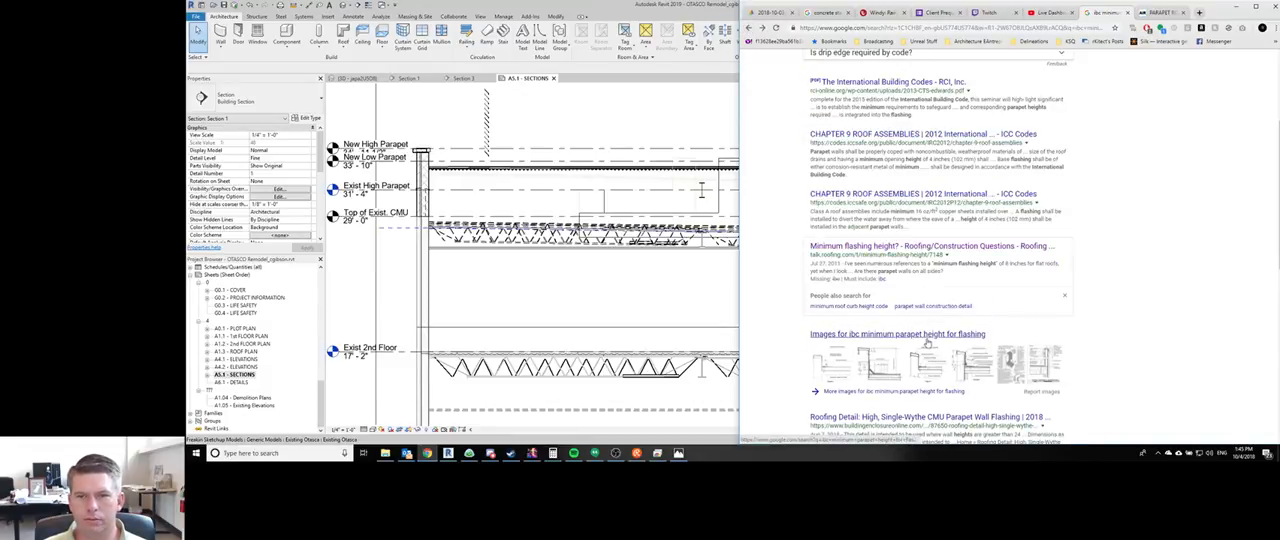
click(927, 336)
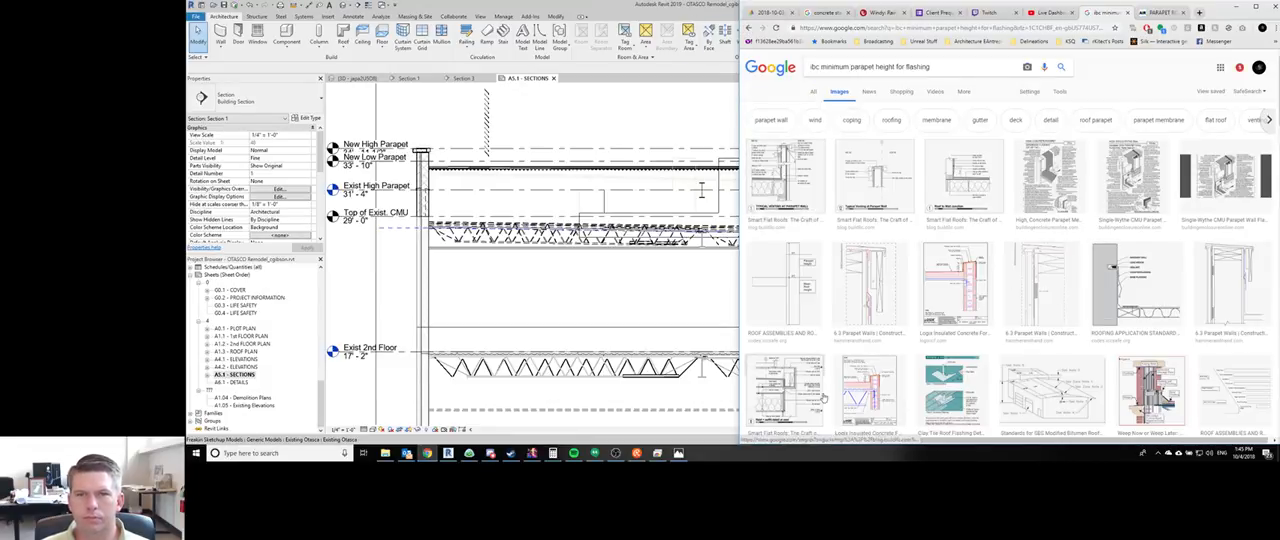
- Enlarge and examine the "Typical Venting at Parapet Wall" detail, and open its Smart Flat Roofs source article in a new tab
click(806, 206)
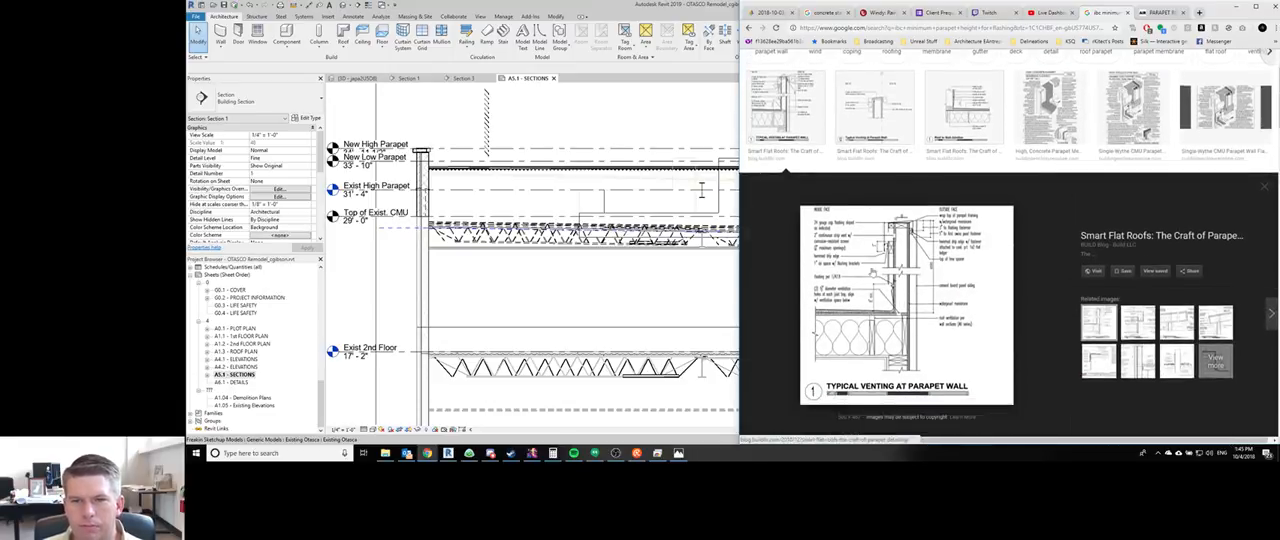
ctrl+scroll(872, 290, up, 1)
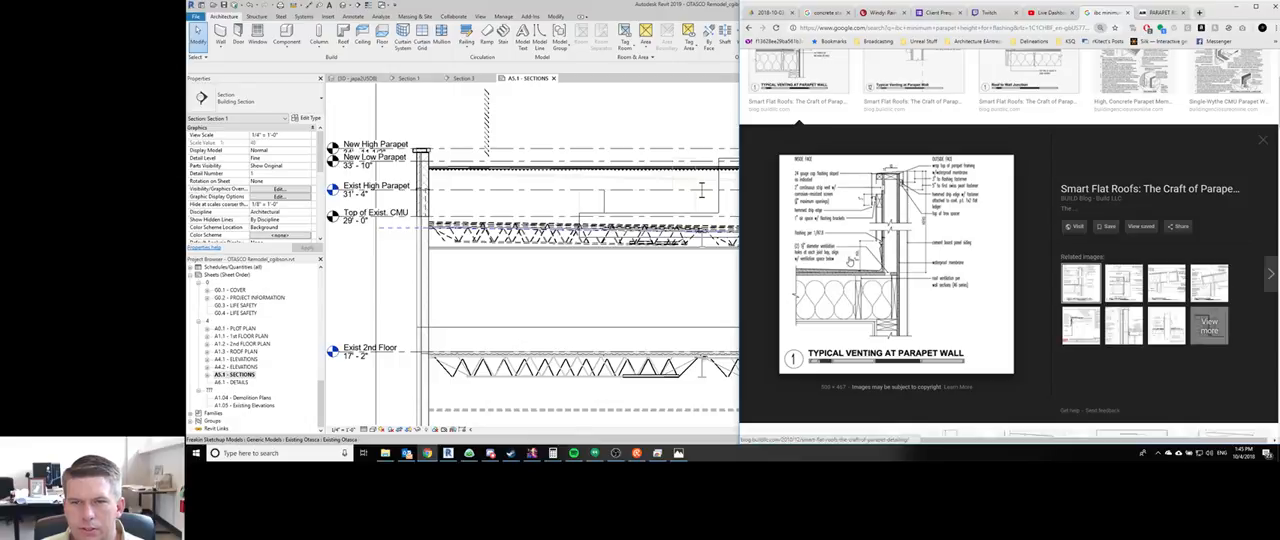
ctrl+scroll(855, 256, up, 1)
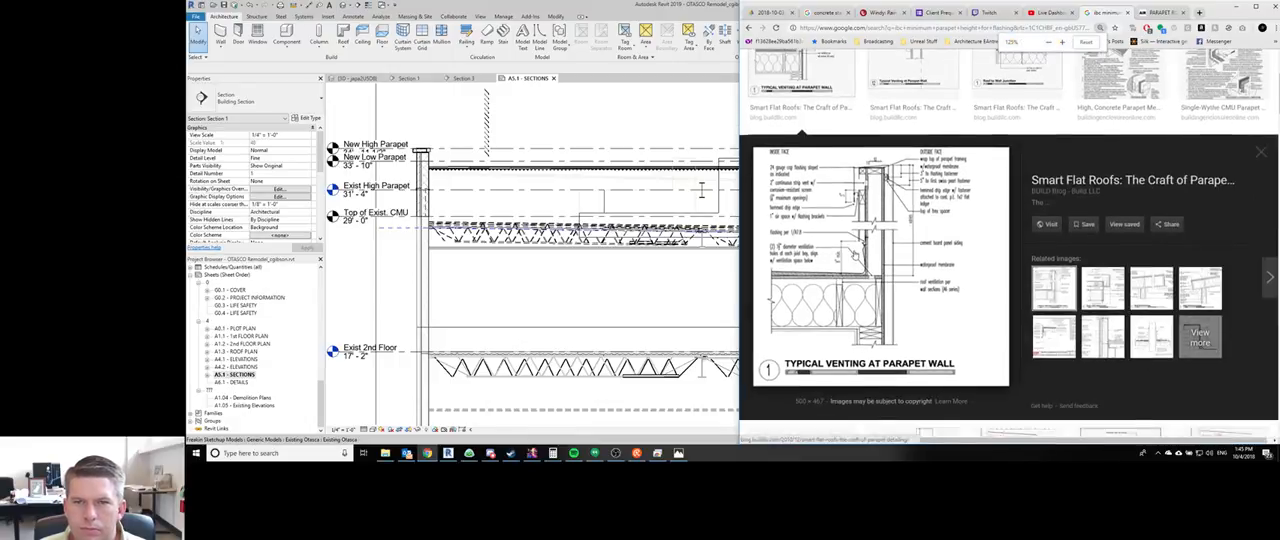
ctrl+scroll(855, 255, down, 1)
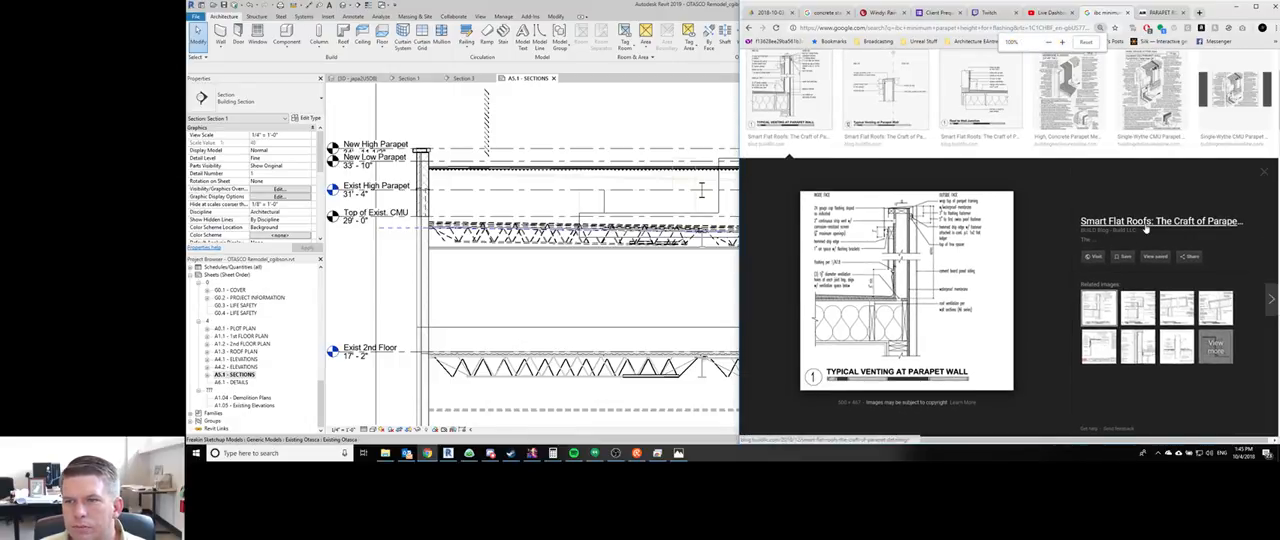
middle_click(1152, 224)
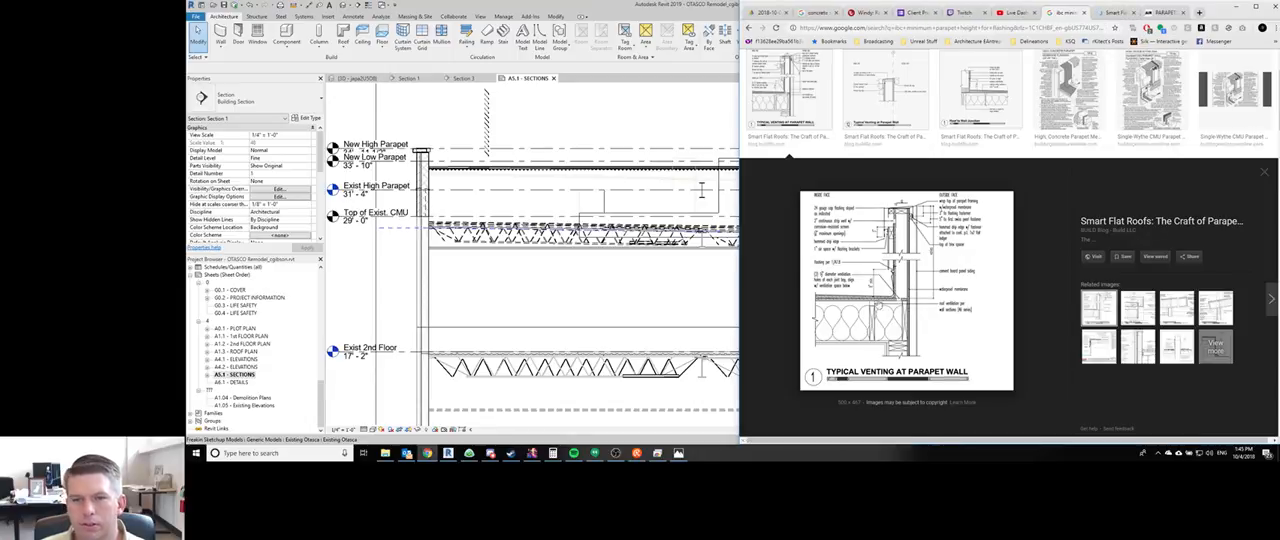
- Switch to the Smart Flat Roofs article and read its first two parapet examples, including the venting and Roof to Wall Junction details
click(1108, 14)
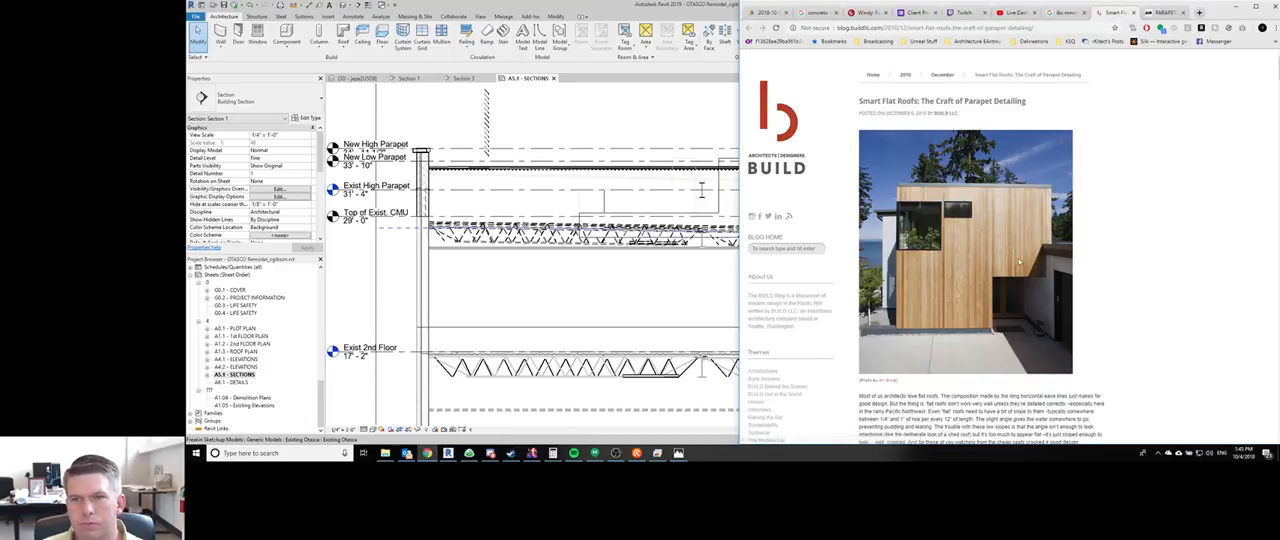
scroll(1004, 260, down, 3)
scroll(1004, 260, down, 6)
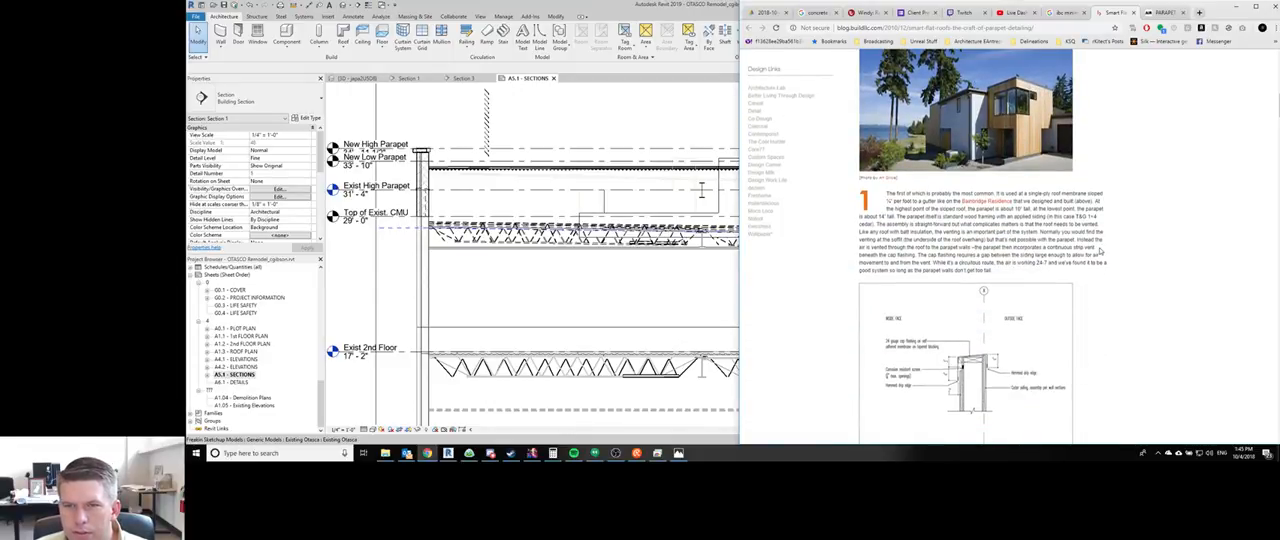
scroll(1098, 251, down, 1)
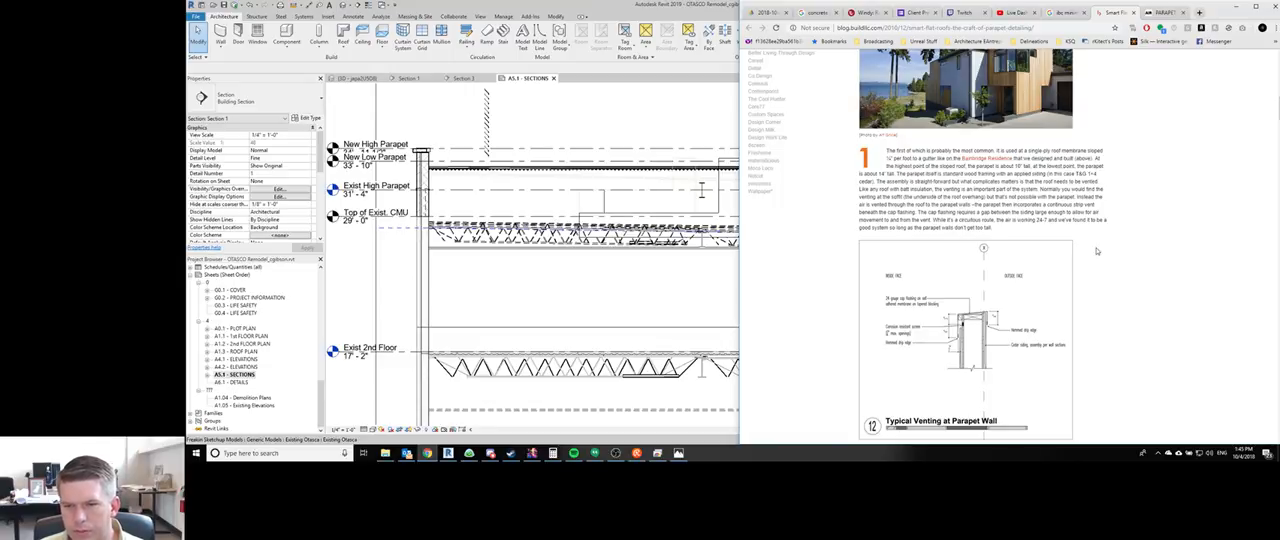
scroll(1097, 251, down, 5)
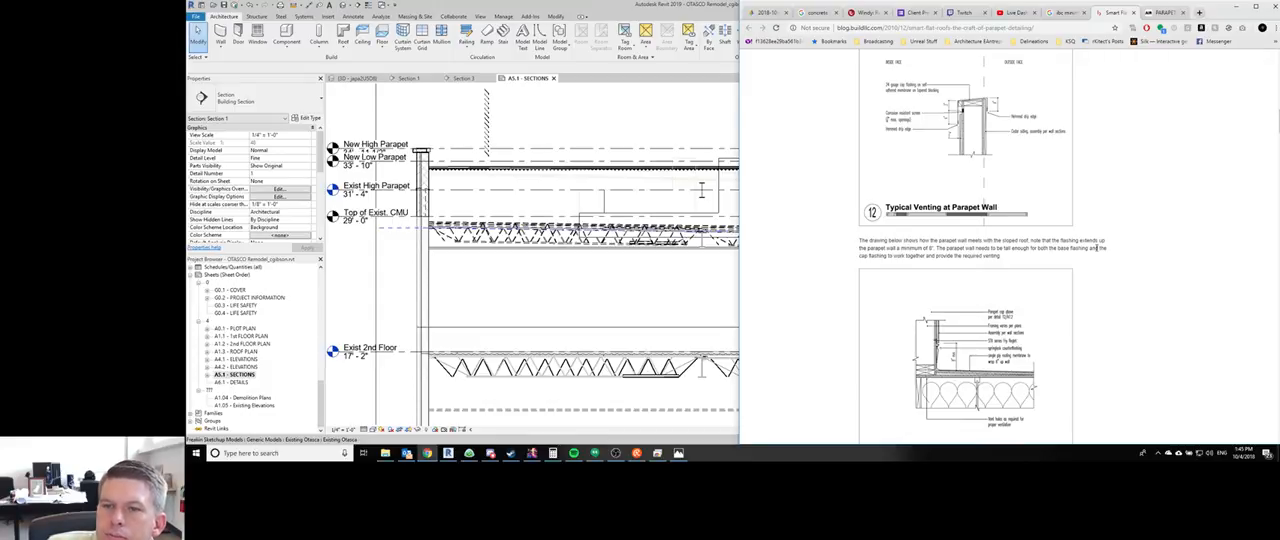
scroll(1097, 247, down, 1)
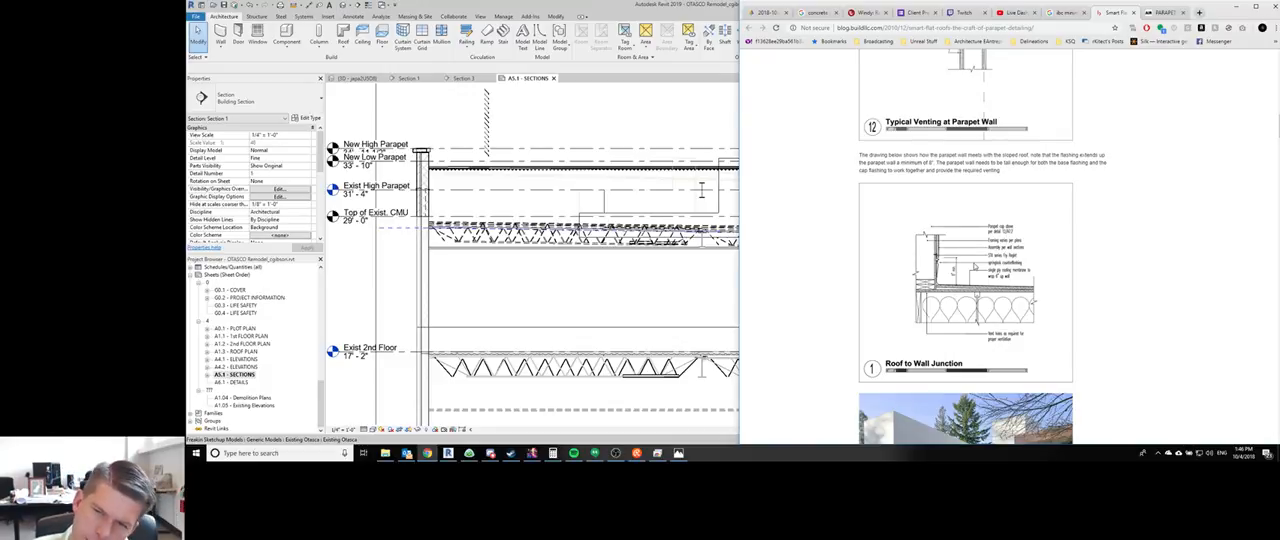
scroll(1155, 265, down, 4)
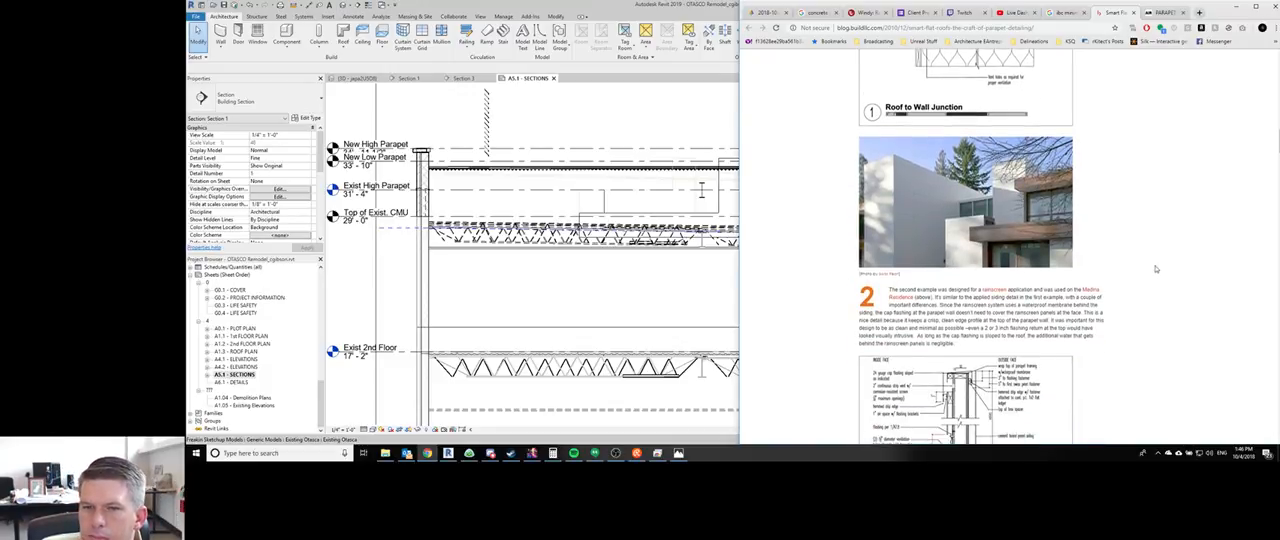
scroll(1168, 272, down, 2)
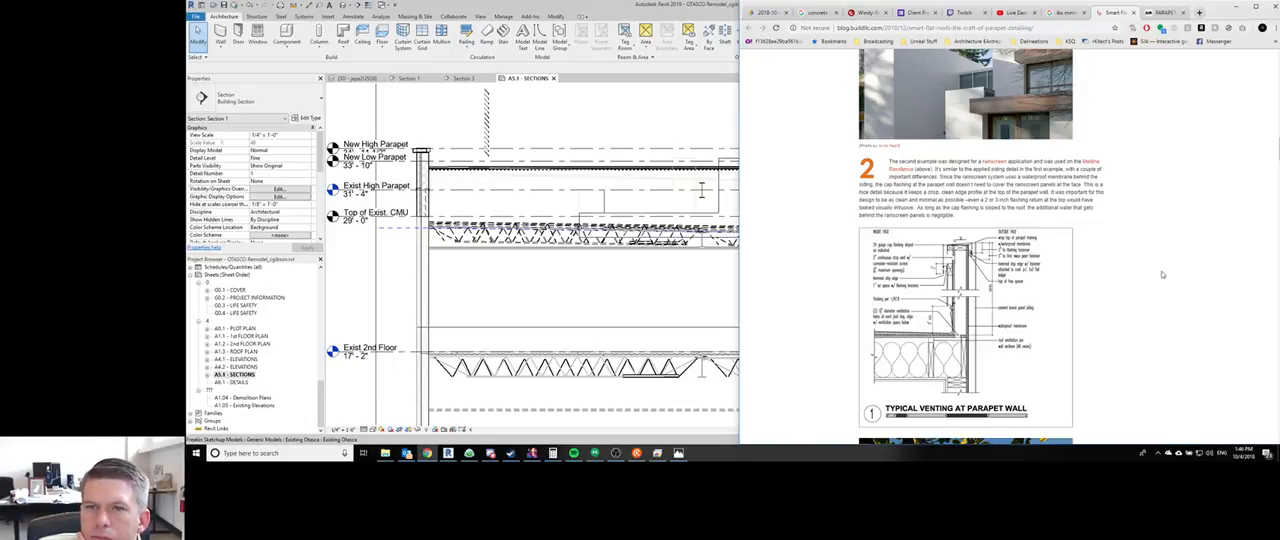
scroll(1162, 274, up, 1)
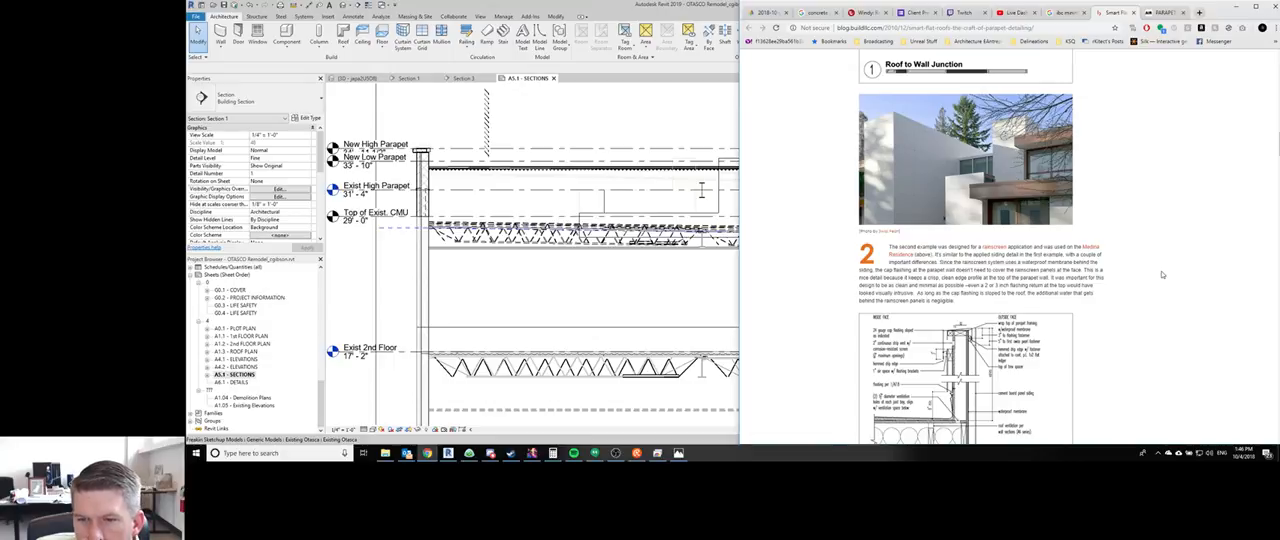
scroll(1162, 274, down, 1)
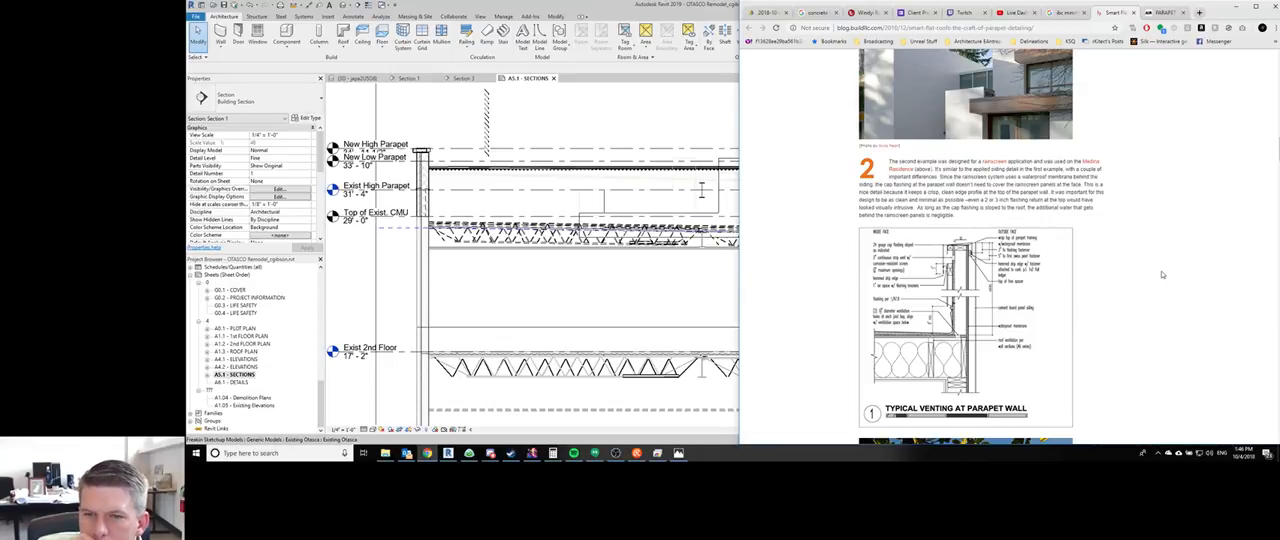
- Review the article's third example, its "Roof + soffit detail at east" drawing and the reader comments on vented roof assemblies
scroll(1162, 274, down, 6)
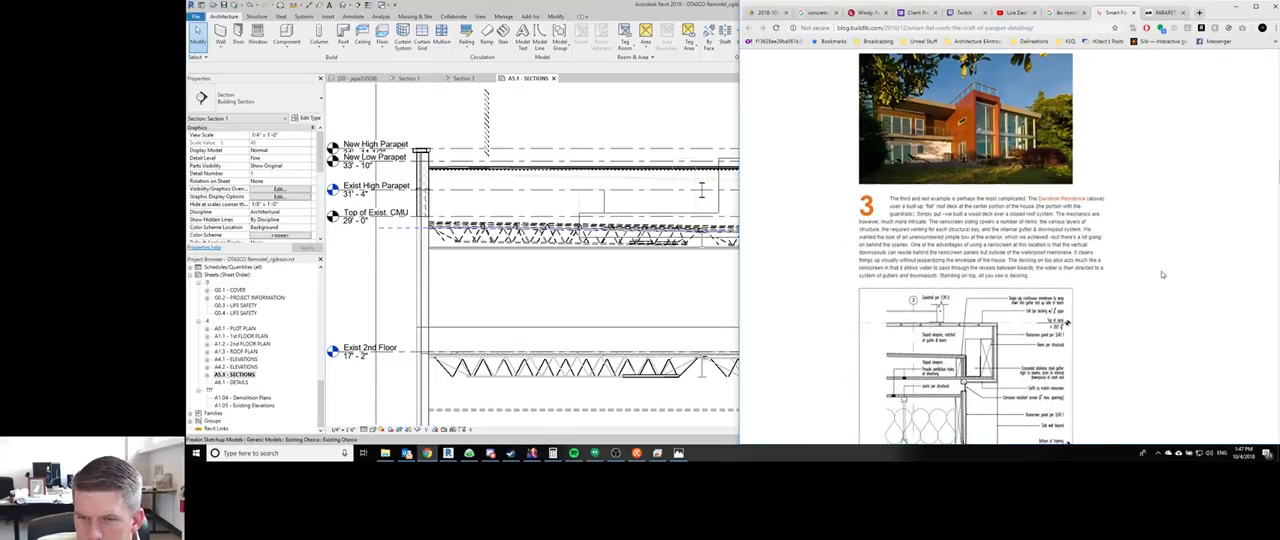
scroll(1162, 274, down, 3)
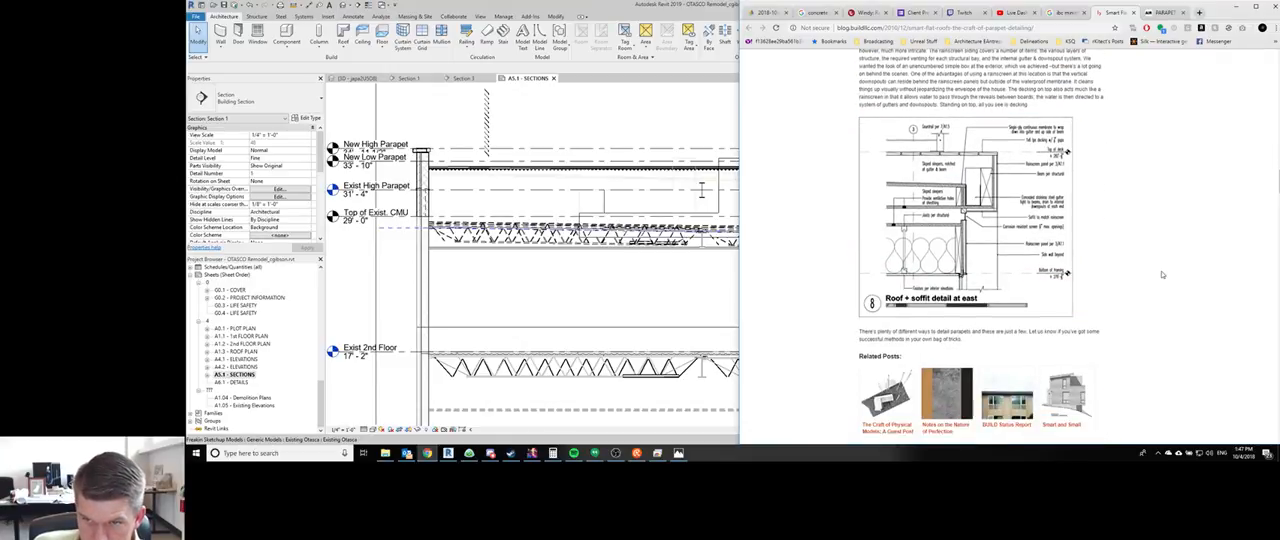
scroll(1162, 274, down, 6)
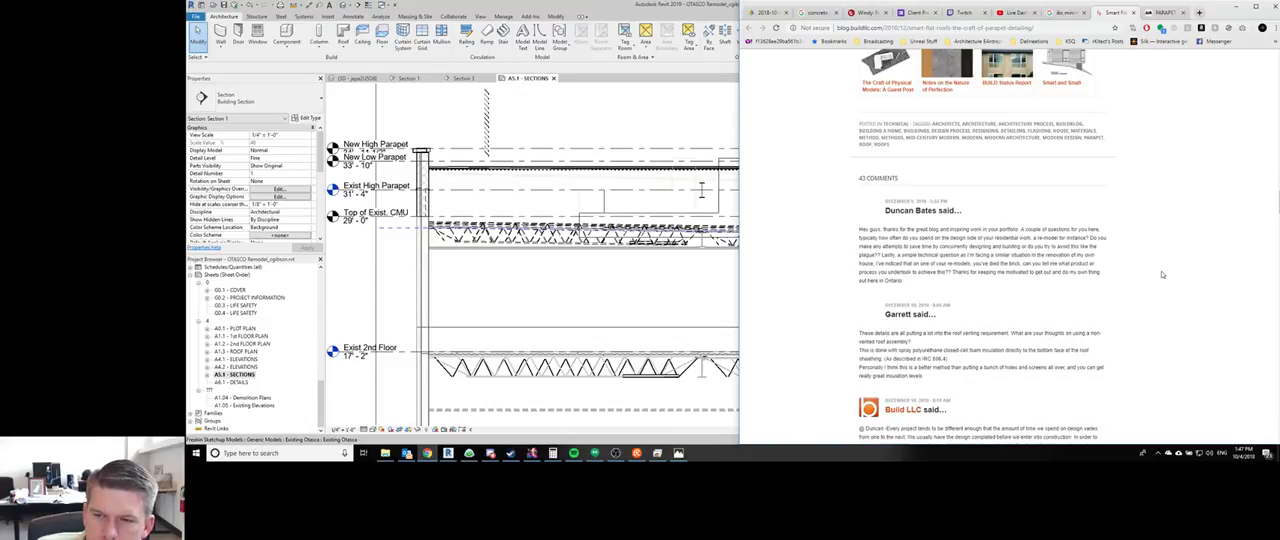
scroll(1162, 274, down, 1)
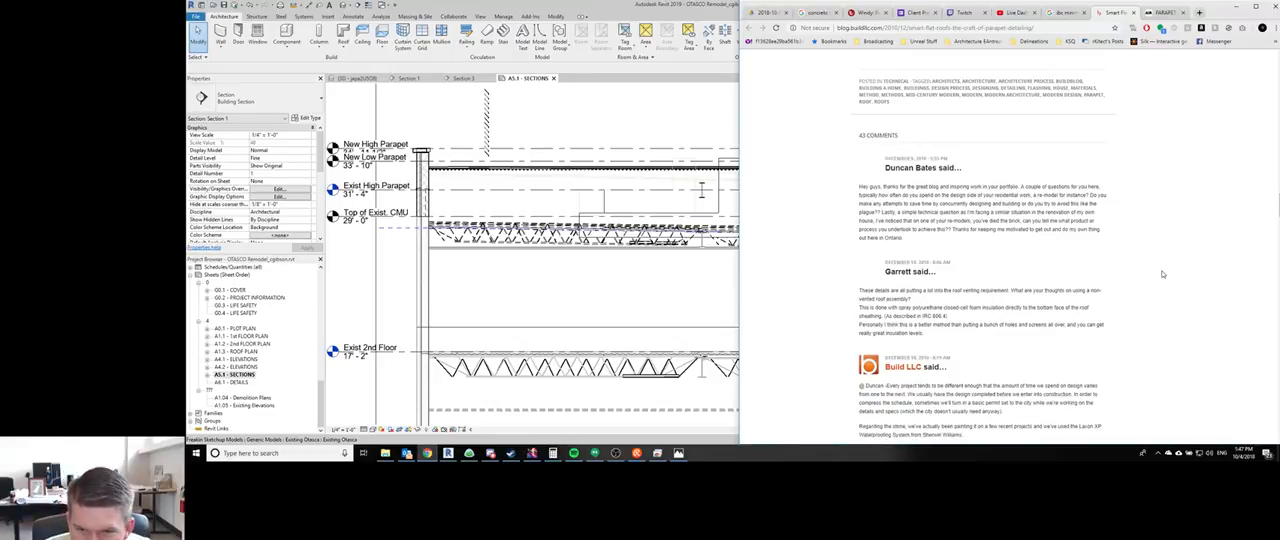
scroll(1162, 274, down, 5)
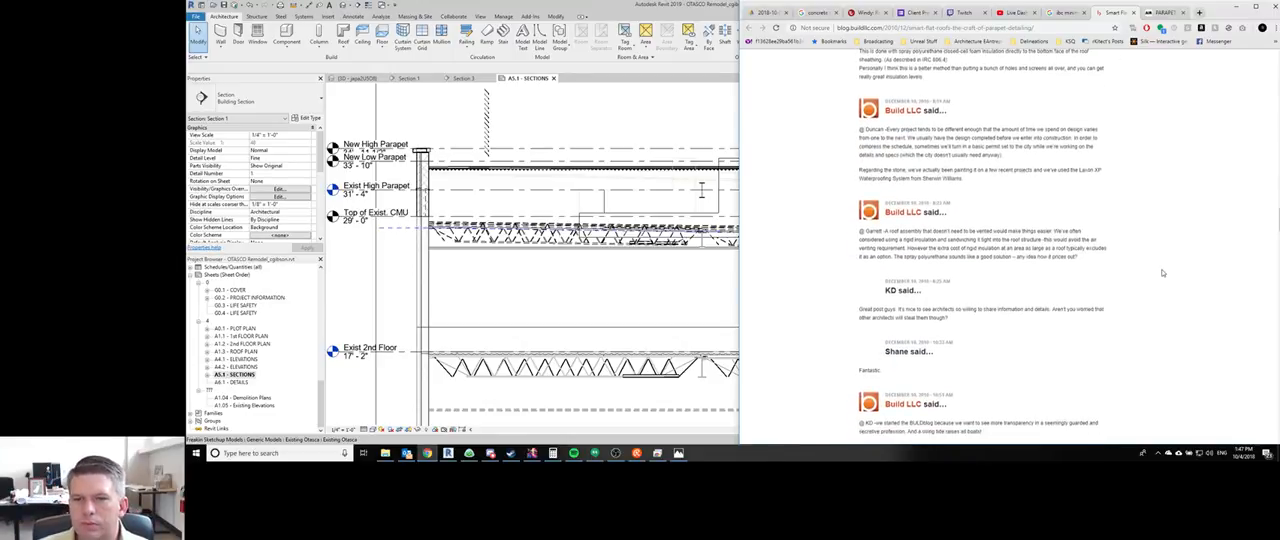
scroll(1162, 272, up, 4)
scroll(1162, 273, up, 5)
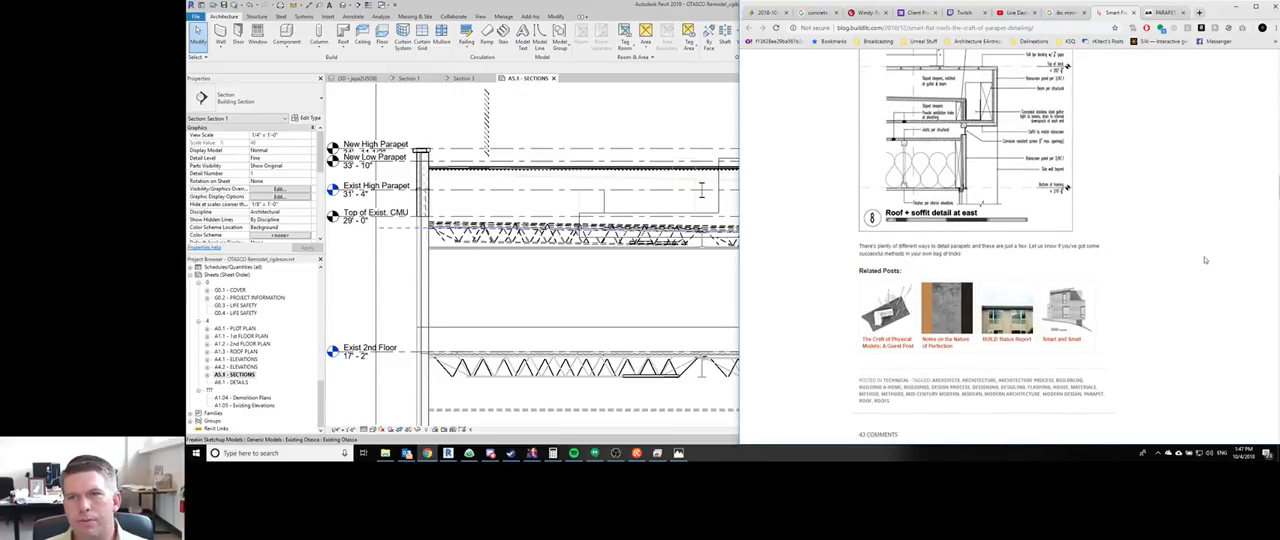
scroll(1186, 238, up, 10)
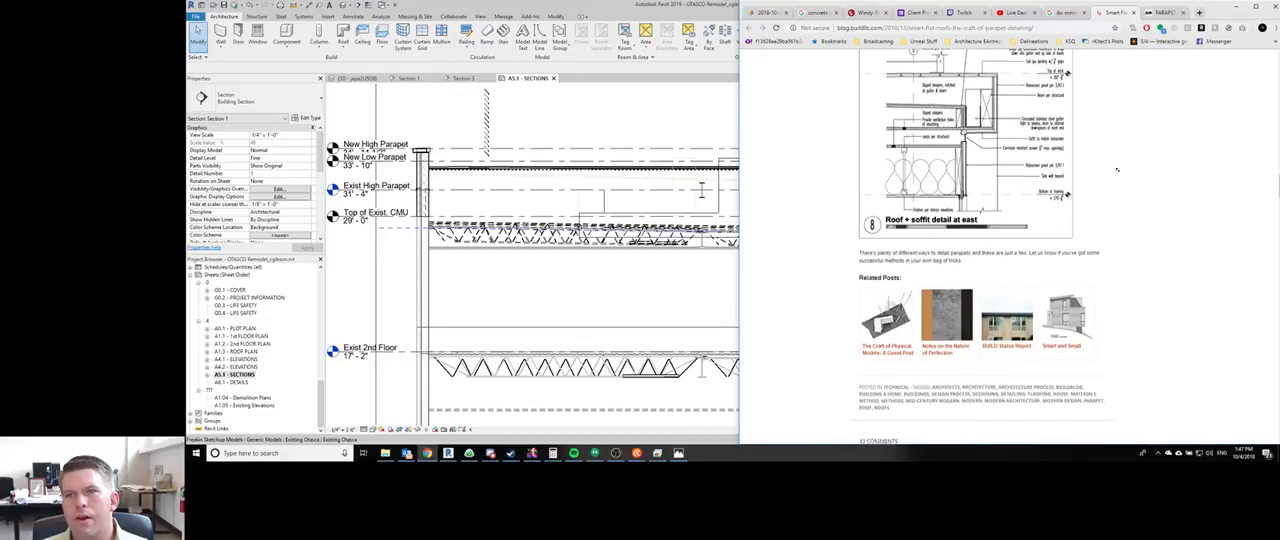
- Switch to Revit and add an aligned dimension from the left parapet wall's top, below the cap, down to the roof surface
click(610, 272)
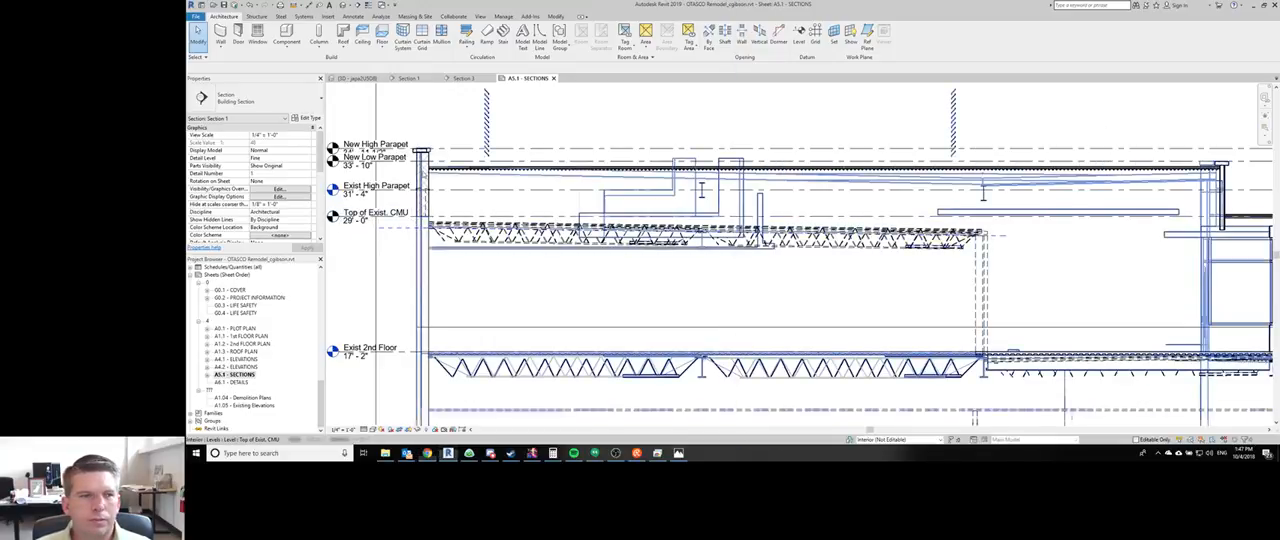
scroll(432, 161, up, 6)
middle_drag(443, 163, 484, 241)
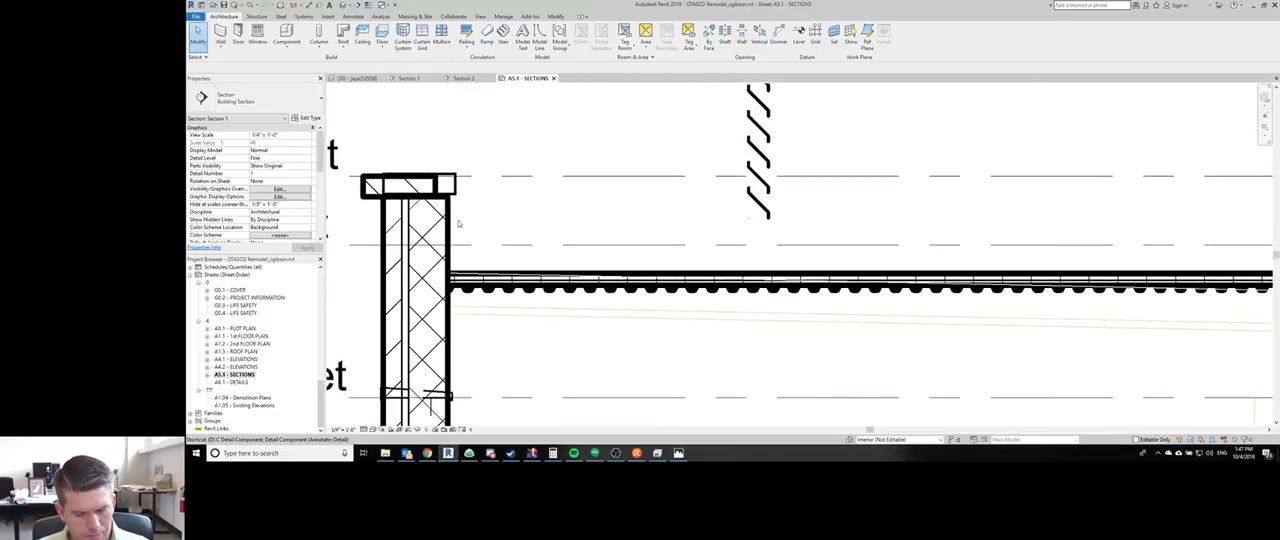
key(d)
key(i)
click(447, 199)
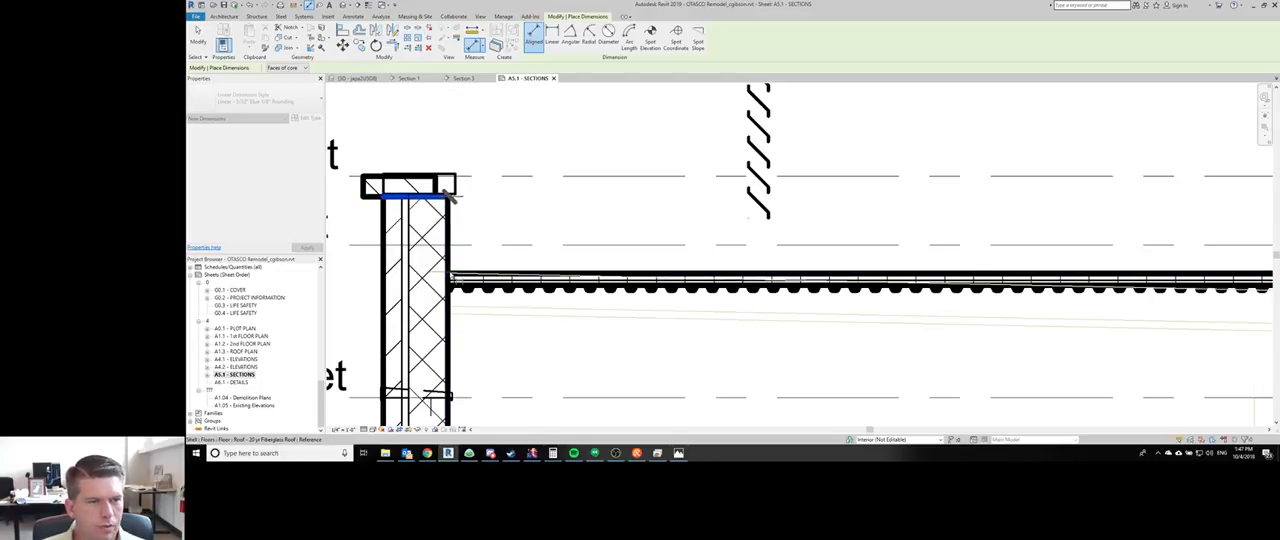
scroll(448, 282, up, 4)
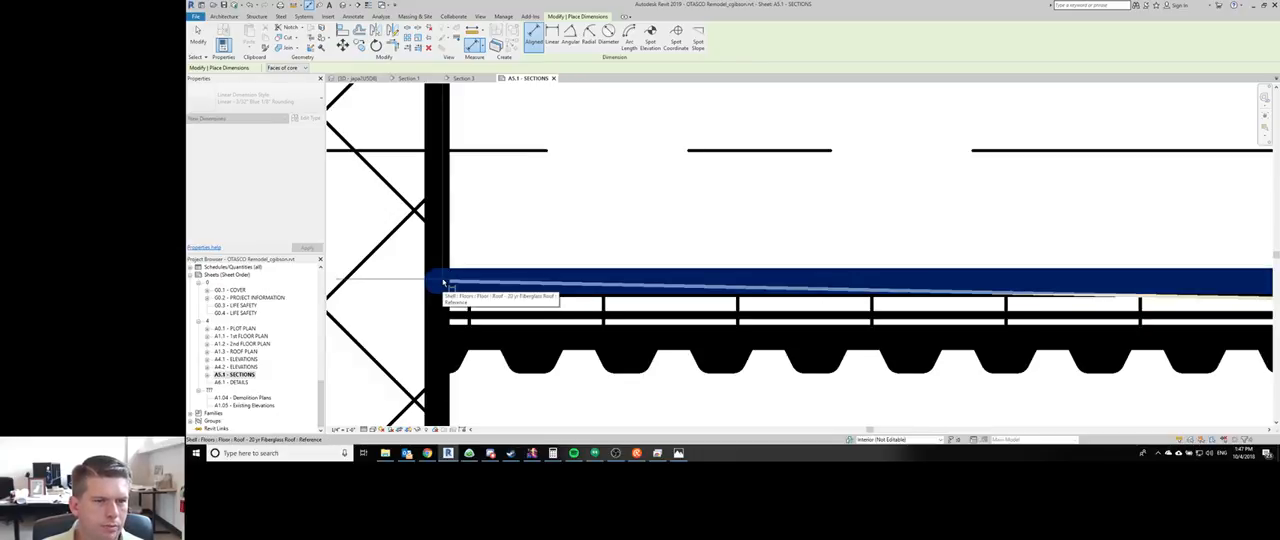
click(443, 283)
scroll(443, 285, down, 3)
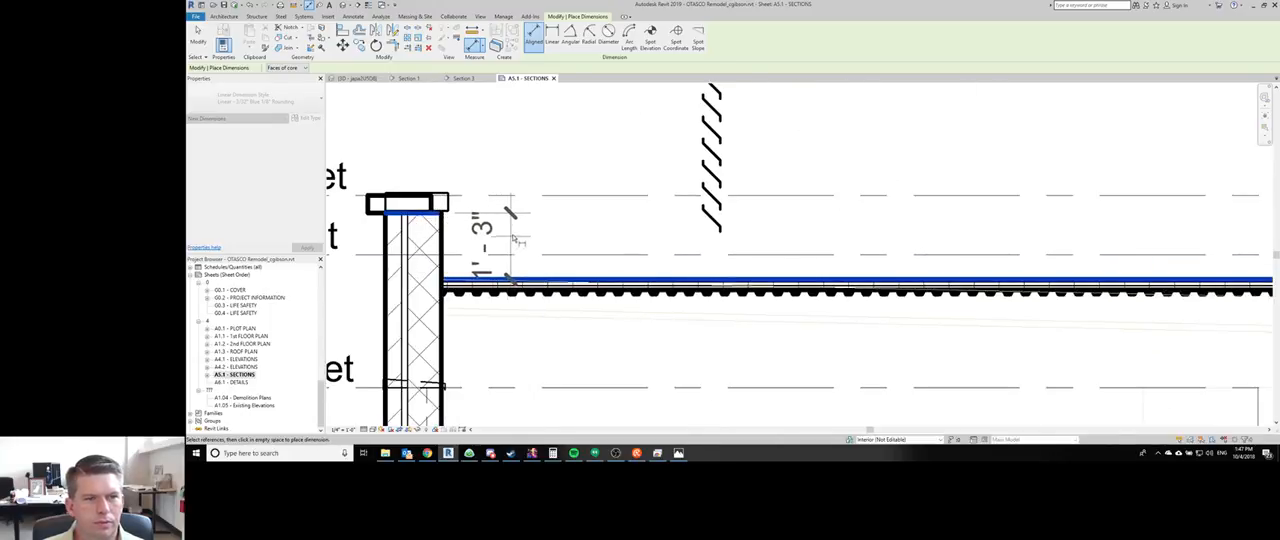
click(515, 240)
key(Escape)
key(Escape)
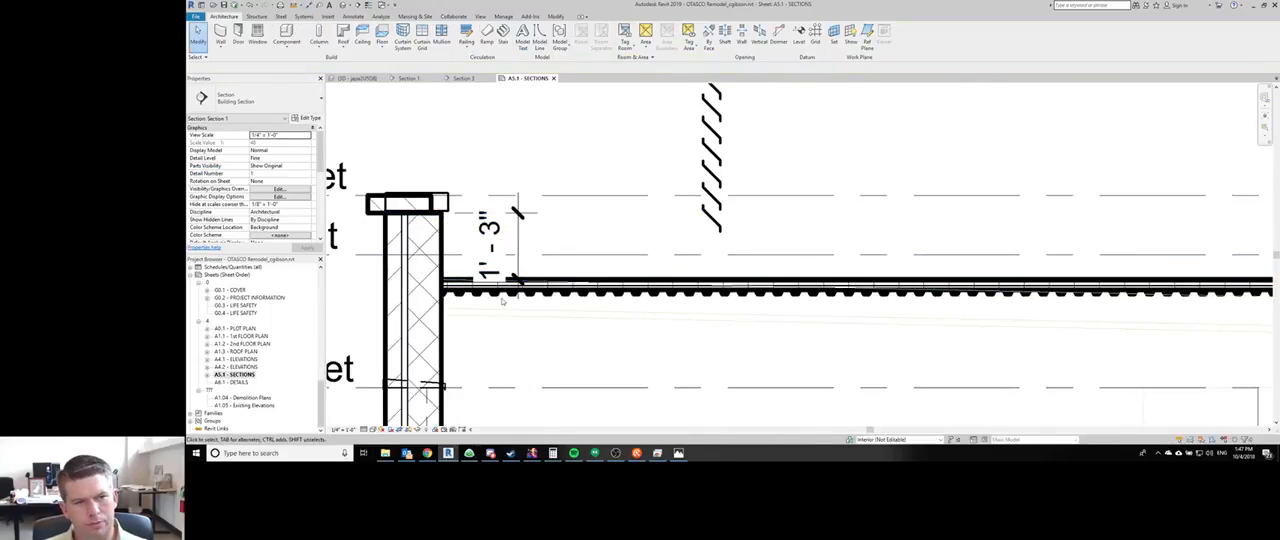
- Select the 20 yr Fiberglass Roof floor in the building section and open the default 3D view
middle_drag(620, 263, 550, 251)
scroll(550, 251, down, 4)
middle_drag(1134, 271, 656, 248)
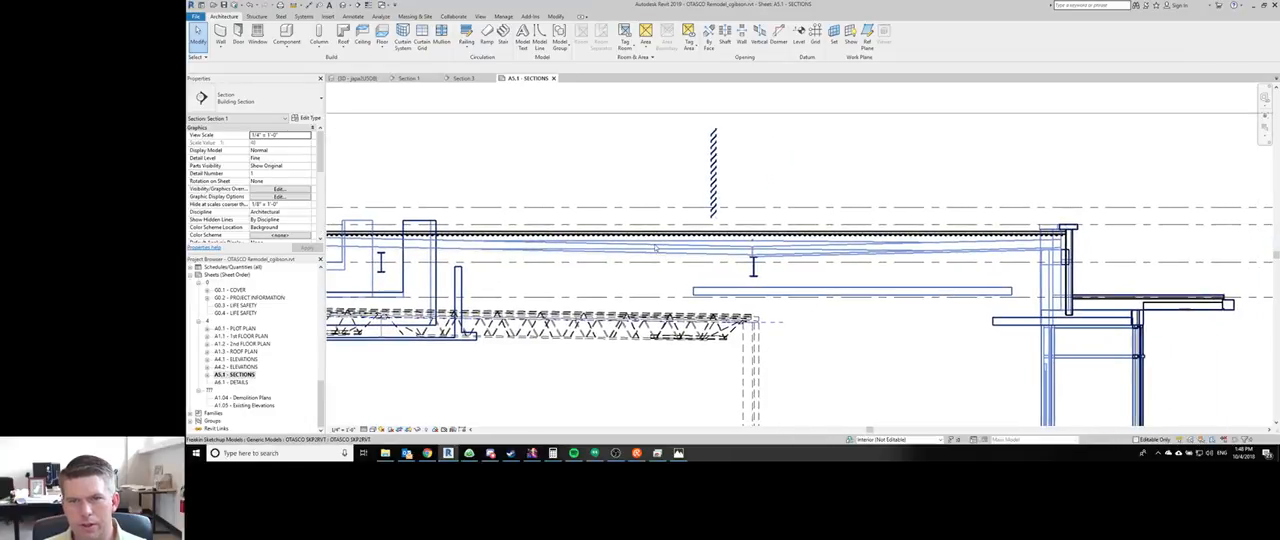
click(656, 248)
middle_drag(560, 220, 797, 197)
scroll(792, 198, down, 2)
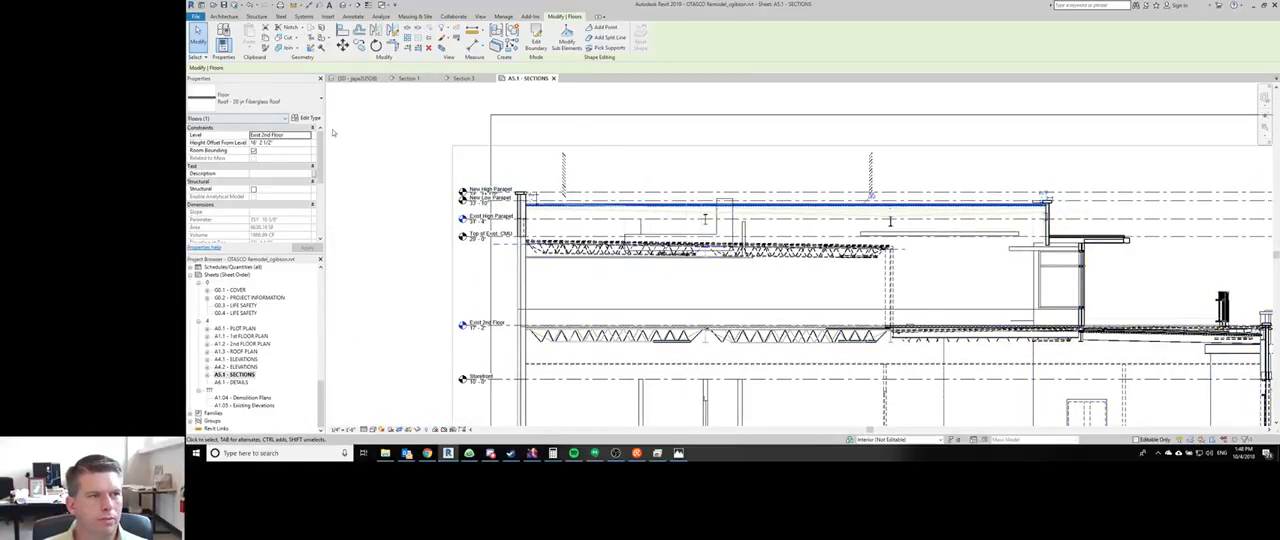
key(3)
key(d)
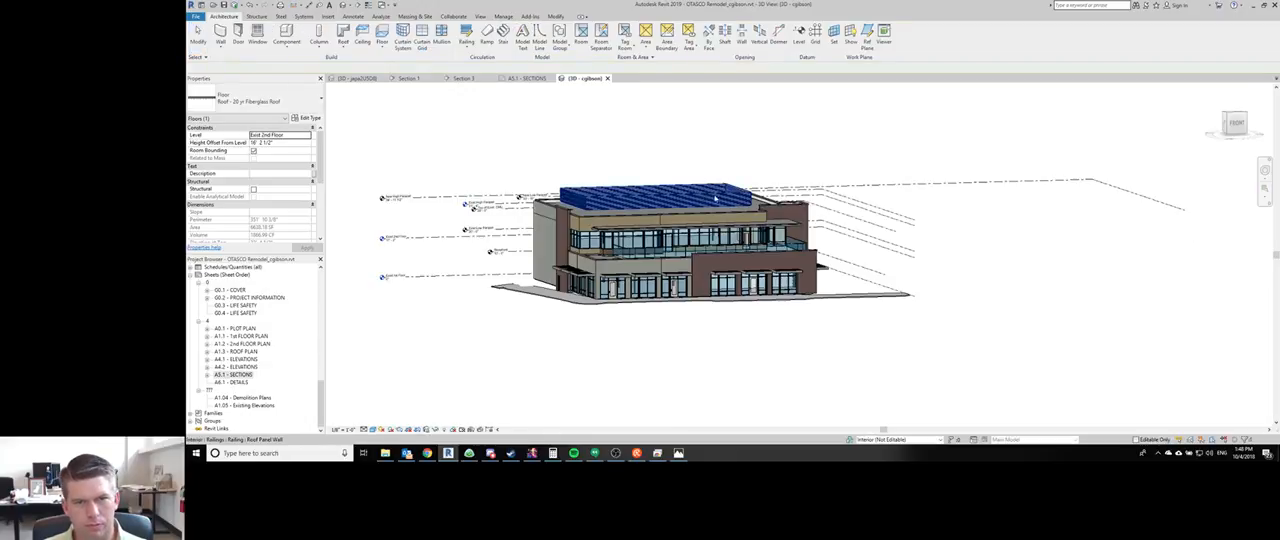
- Select the 20 yr Fiberglass Roof floor in the 3D view, check its properties and open its boundary sketch for editing
shift+middle_drag(716, 198, 628, 214)
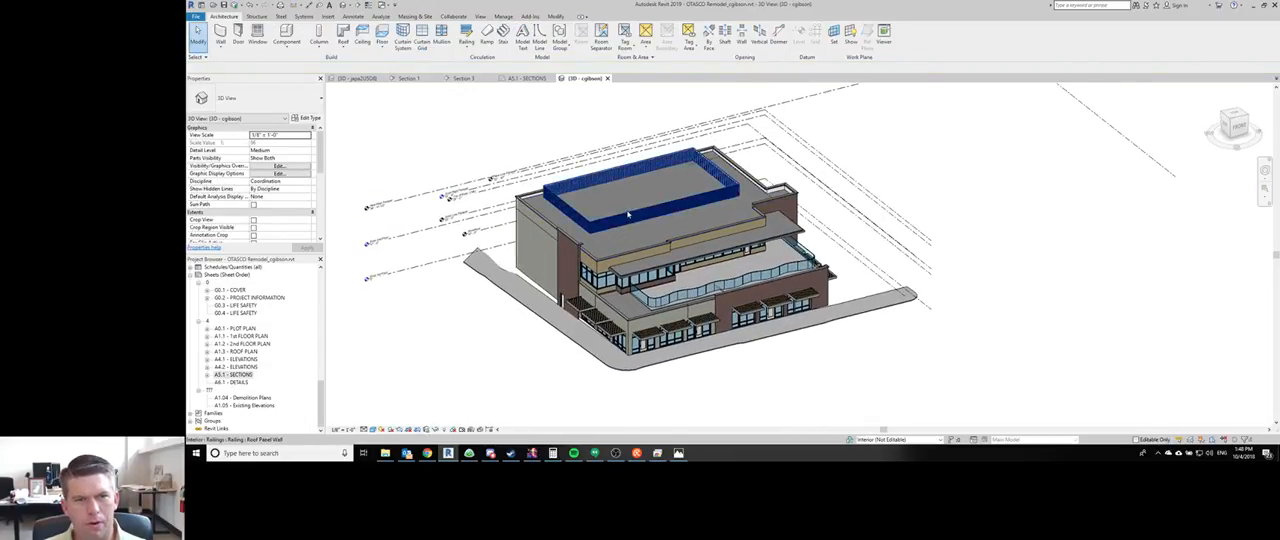
click(628, 214)
click(505, 111)
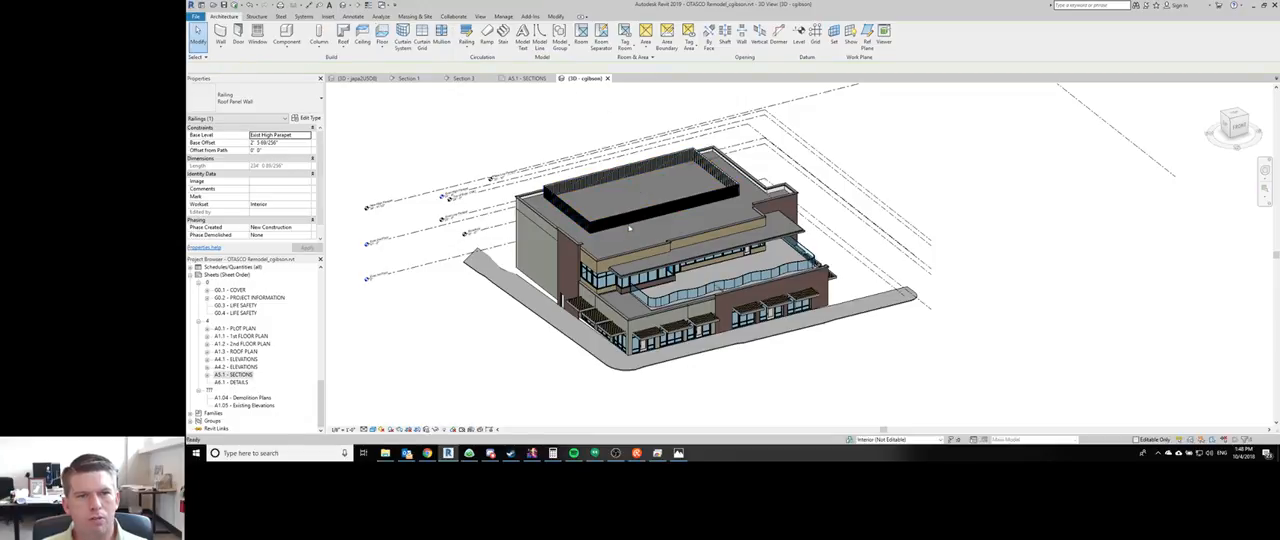
click(626, 231)
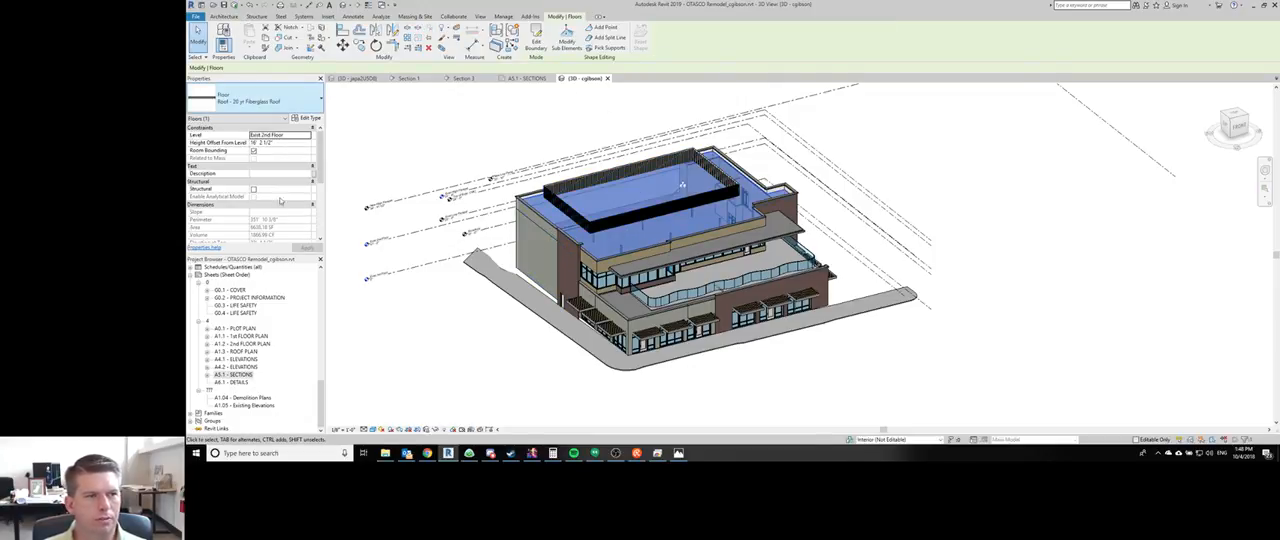
scroll(248, 213, down, 4)
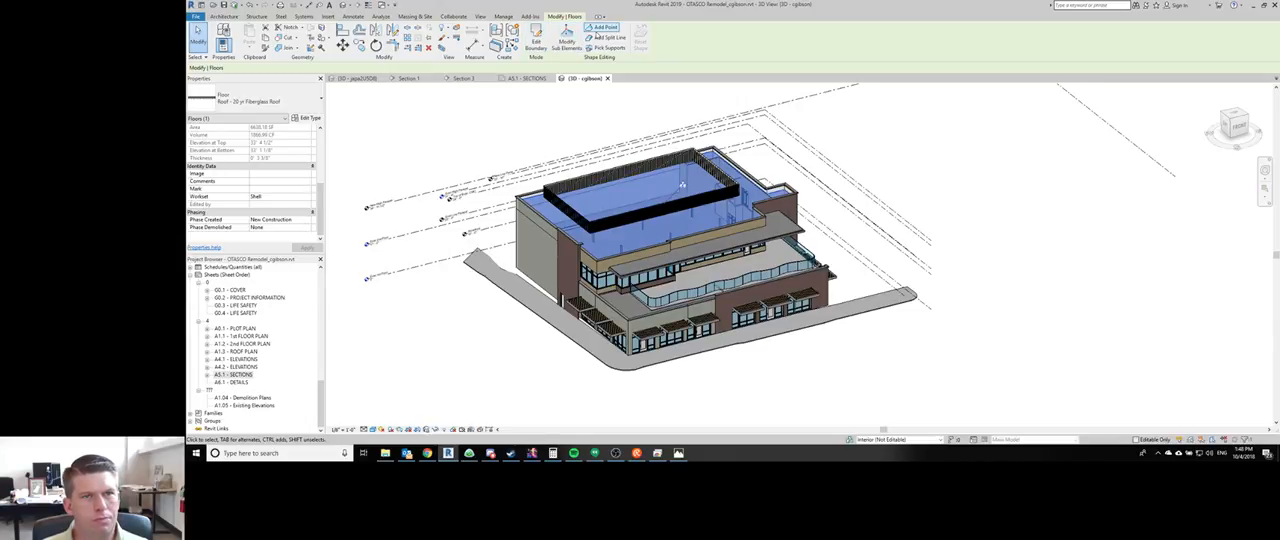
double_click(636, 234)
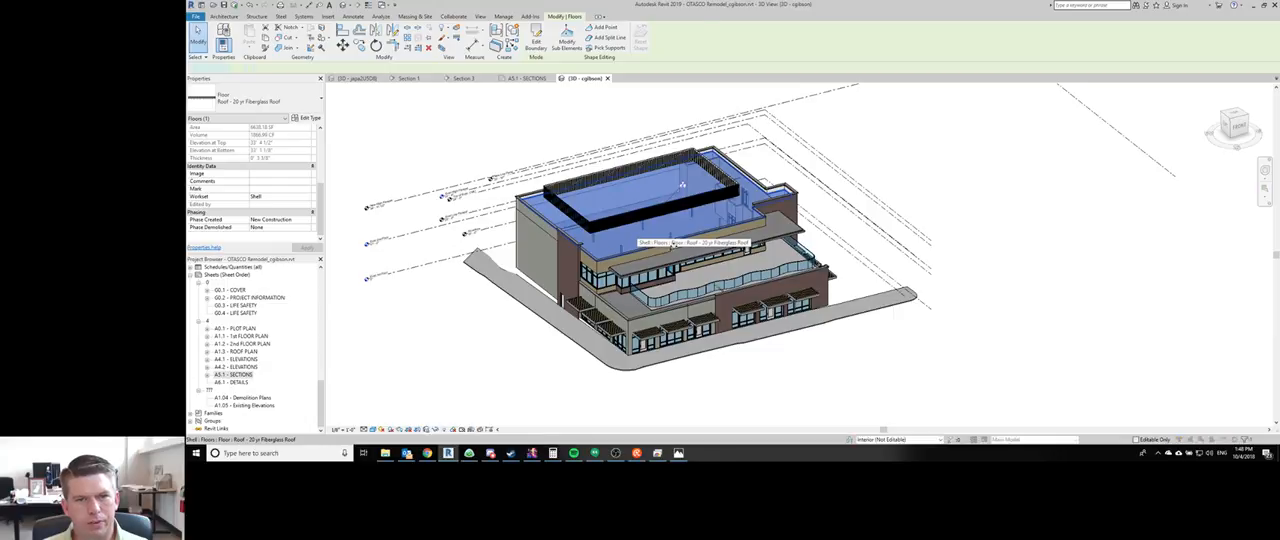
click(795, 240)
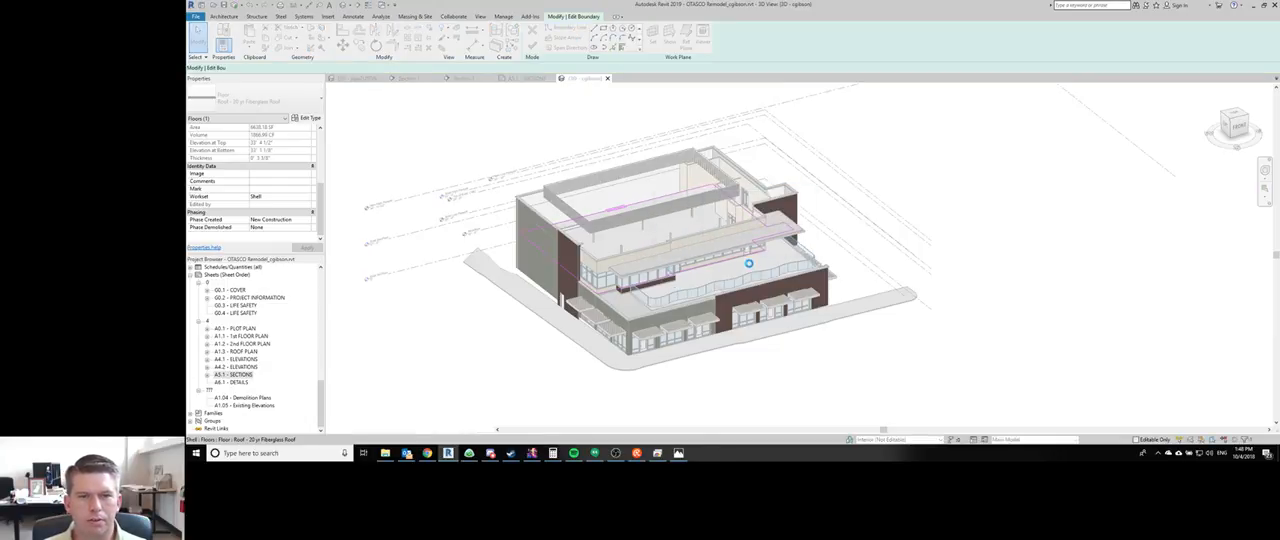
- Make the roof's front boundary line slope-defining and set its slope to 1/4" / 12"
click(648, 283)
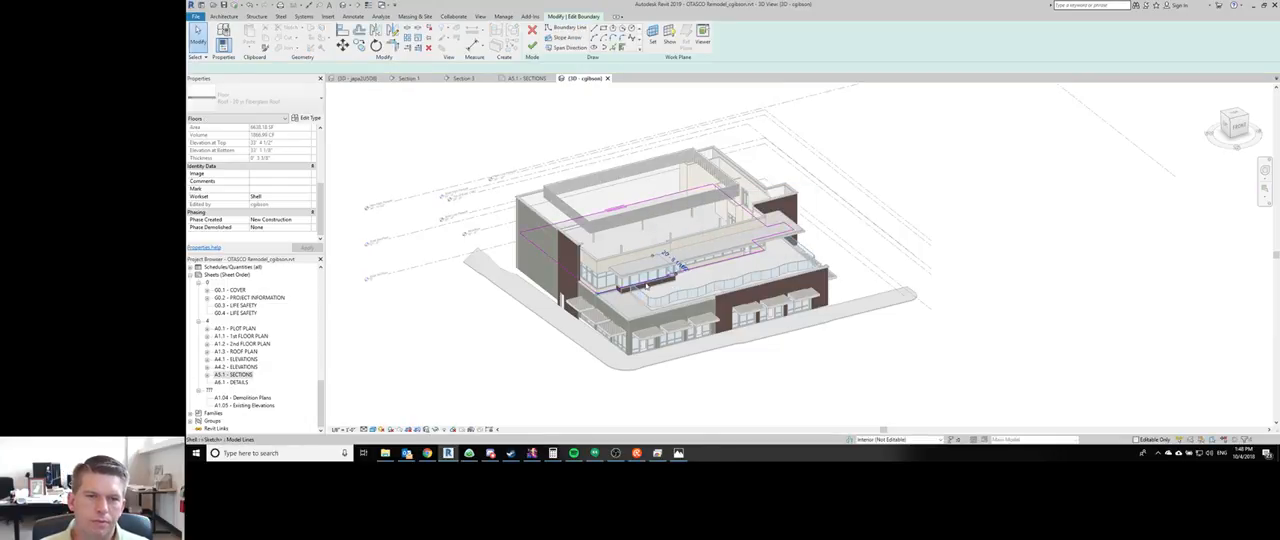
click(355, 70)
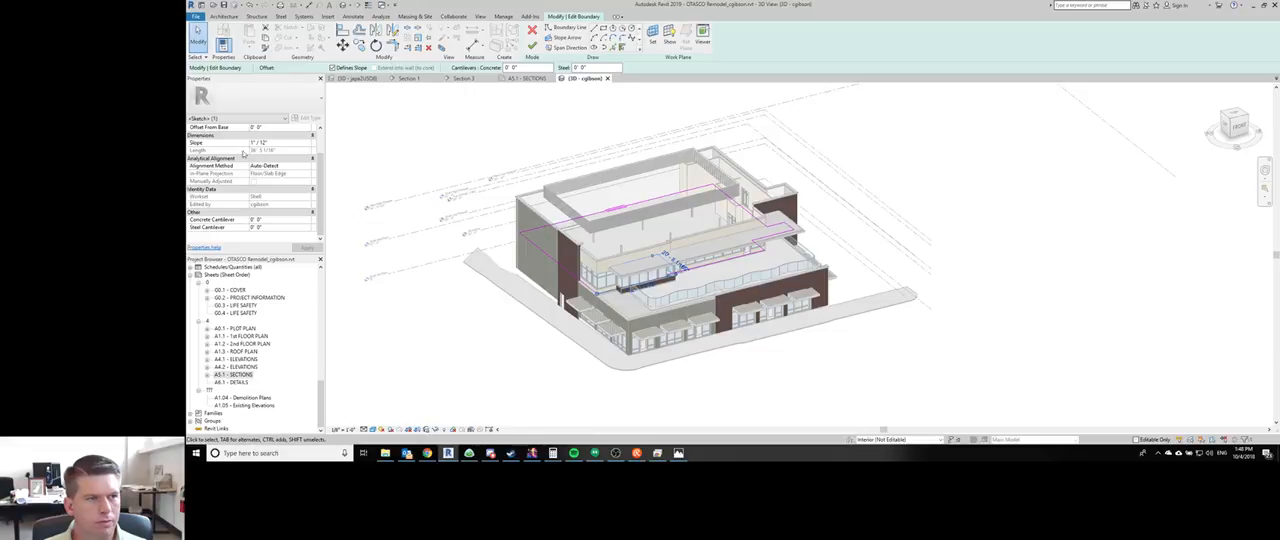
click(290, 143)
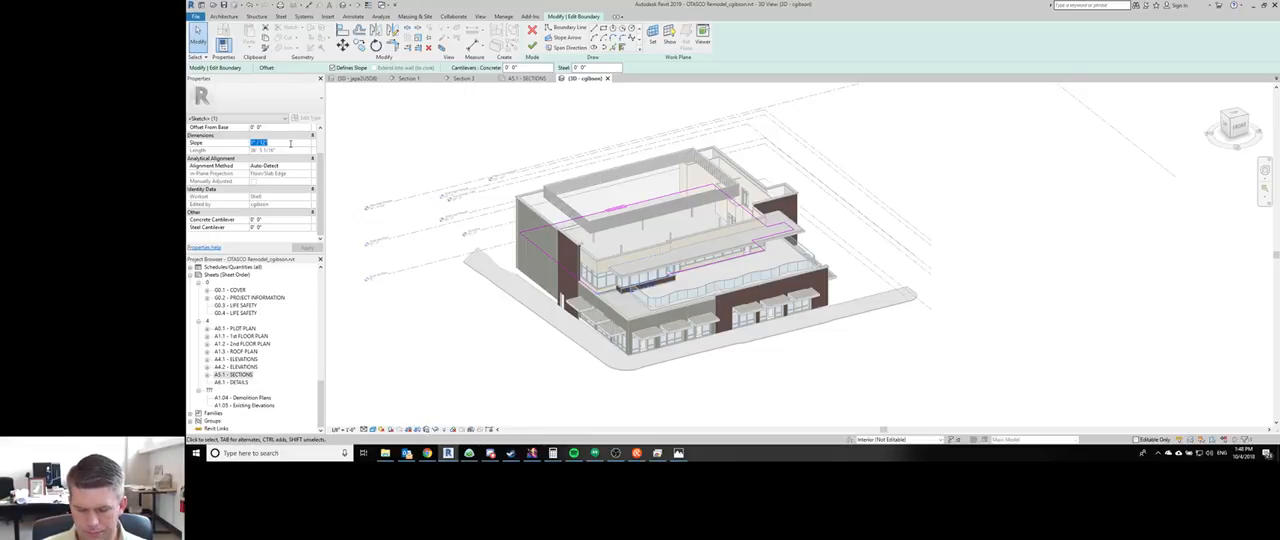
text(1/4)
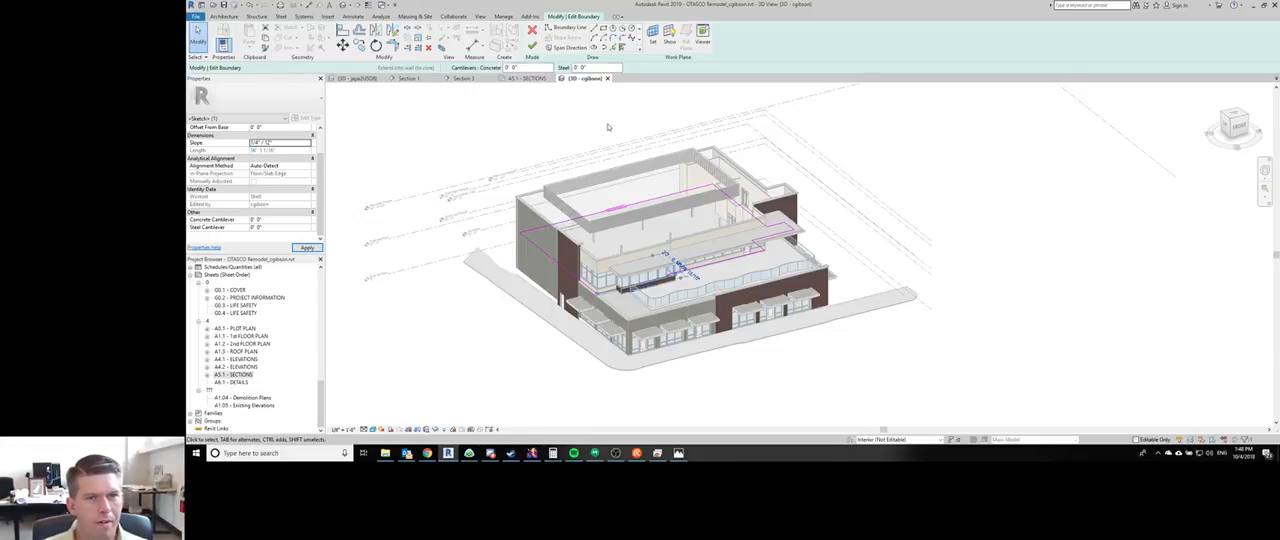
- Finish the roof's boundary sketch and resolve the error about the dimension references that are no longer parallel
click(532, 46)
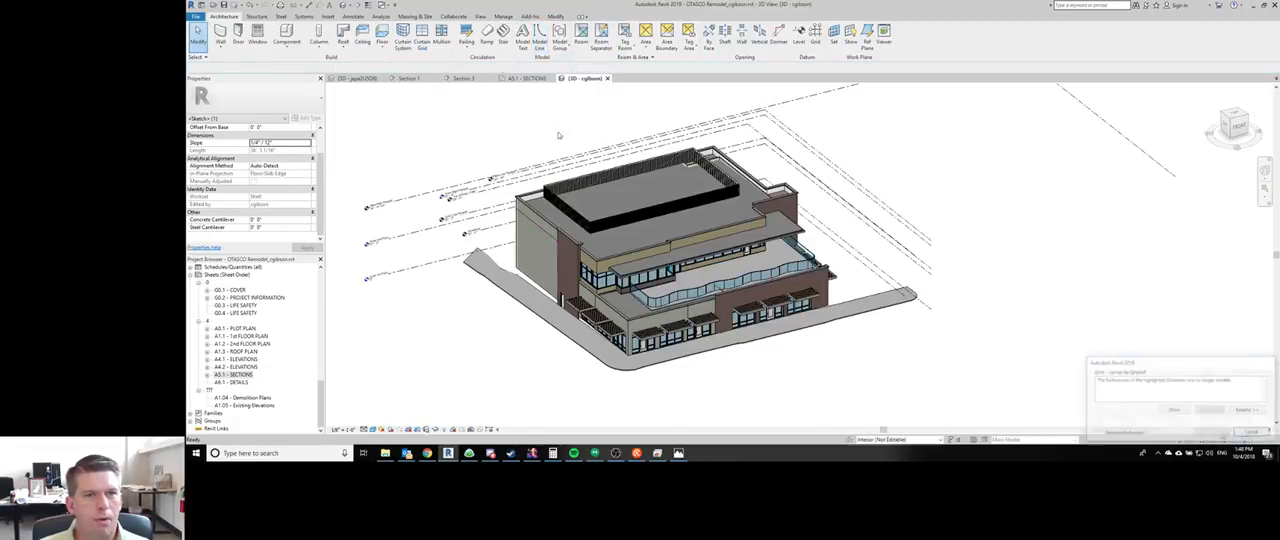
click(1126, 433)
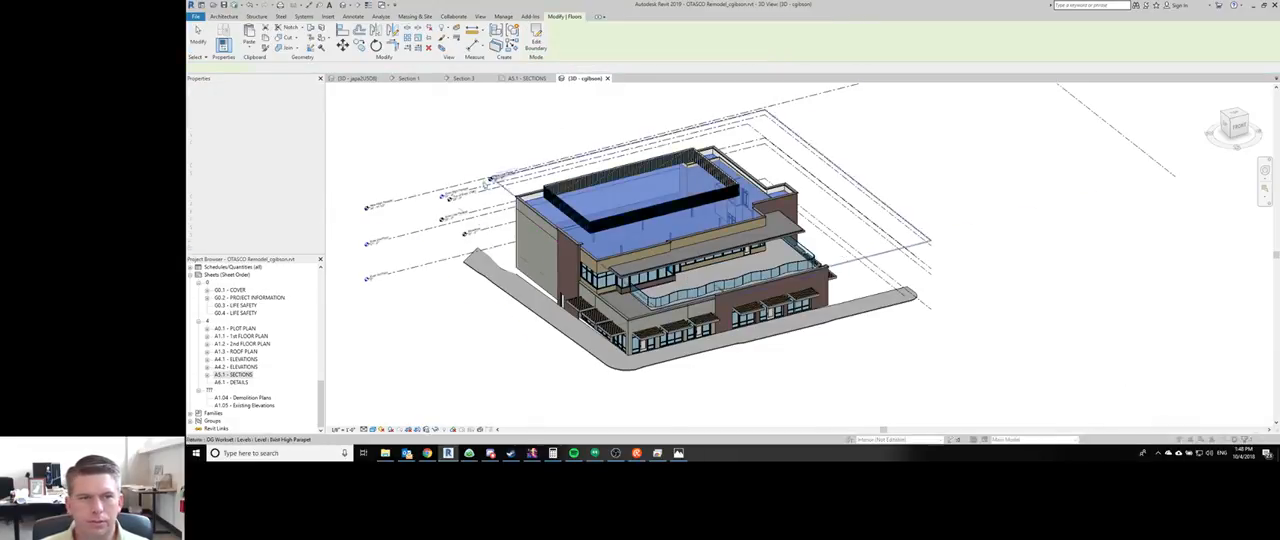
scroll(560, 228, up, 2)
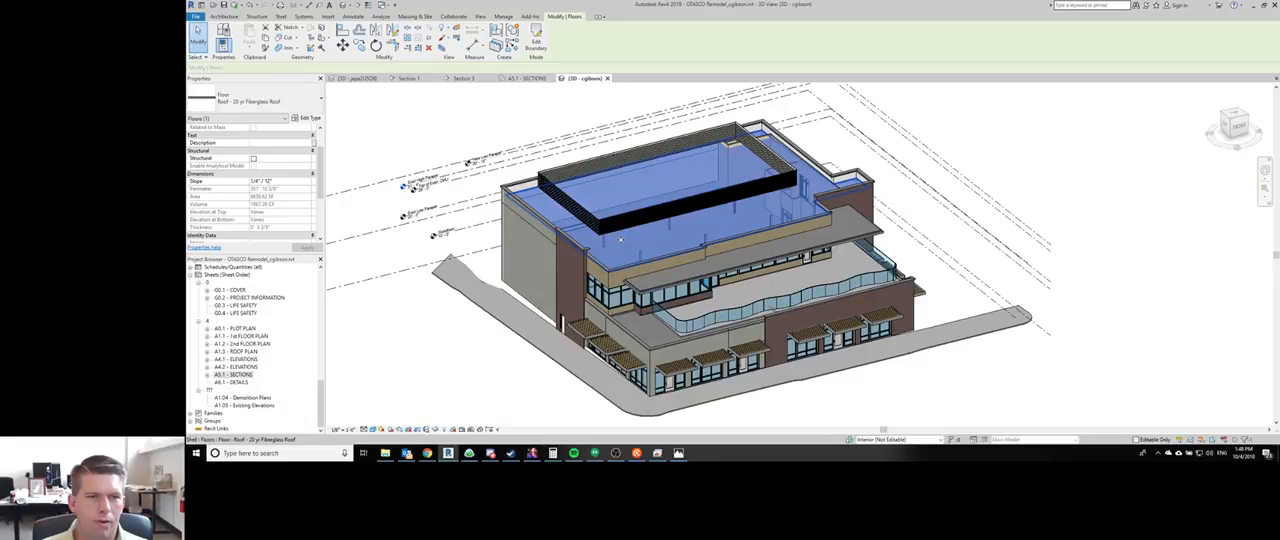
- Reopen the roof's boundary sketch, make the back line slope-defining at 1/4" / 12", and finish without attaching walls
double_click(620, 240)
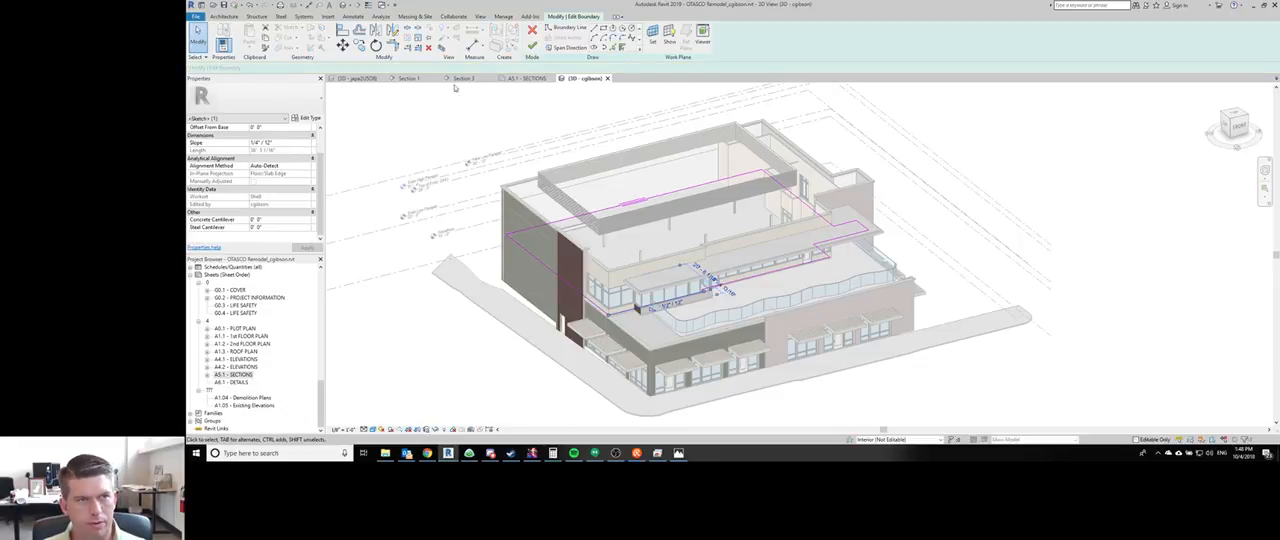
click(596, 212)
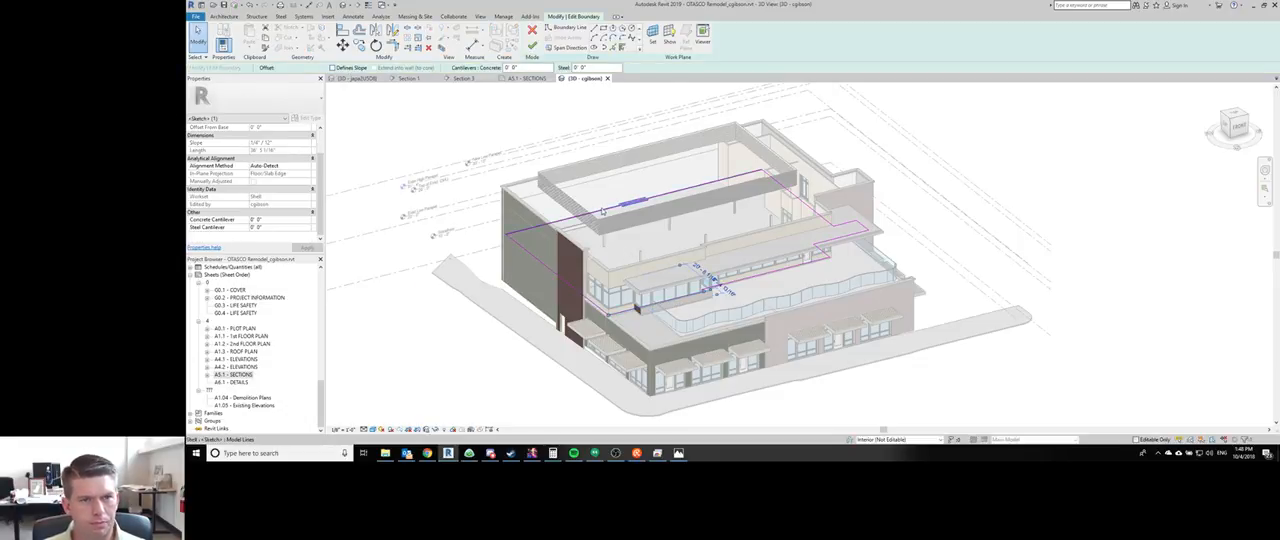
click(355, 69)
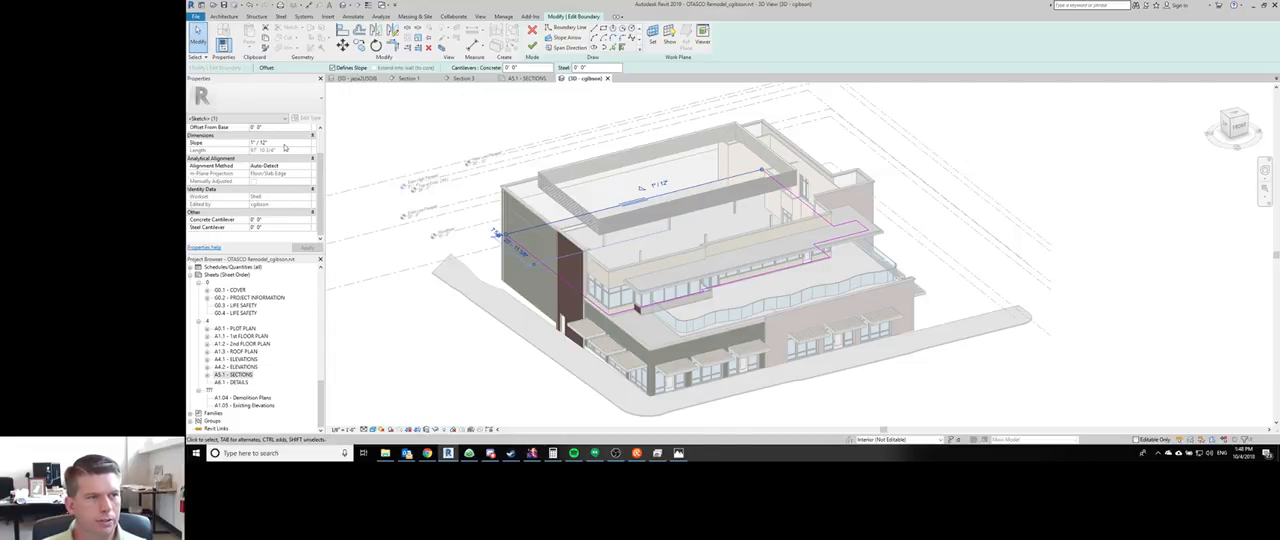
click(284, 145)
text(1/4)
key(Return)
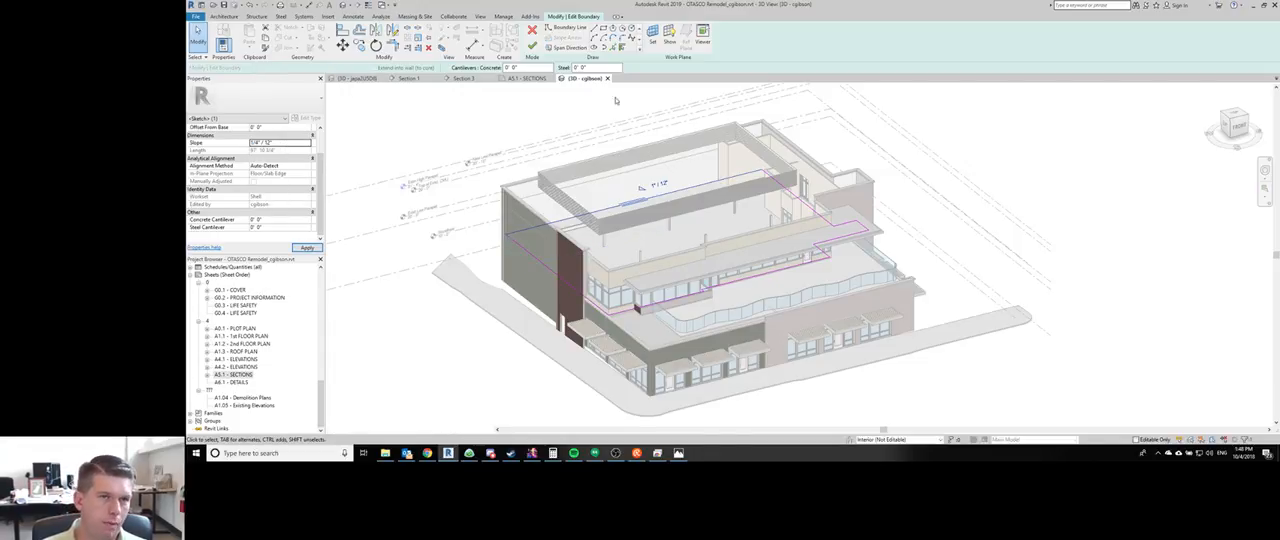
click(532, 45)
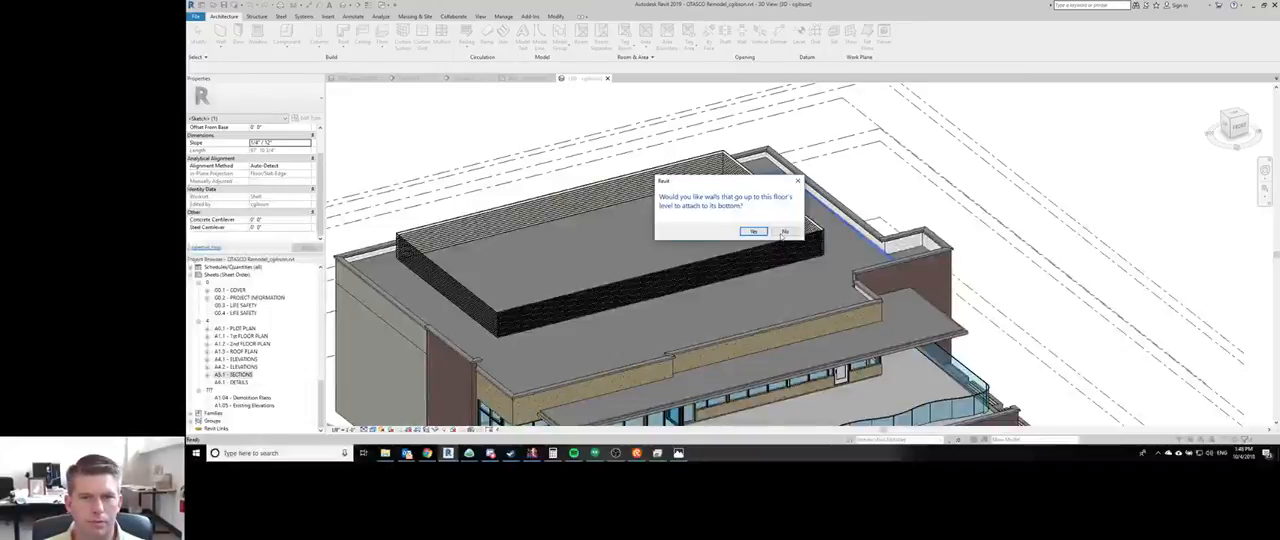
click(783, 233)
- Check the sloped 20 yr Fiberglass Roof from the side in 3D and in the building section on sheet A5.1
scroll(785, 222, down, 3)
shift+middle_drag(715, 232, 820, 157)
scroll(745, 249, up, 3)
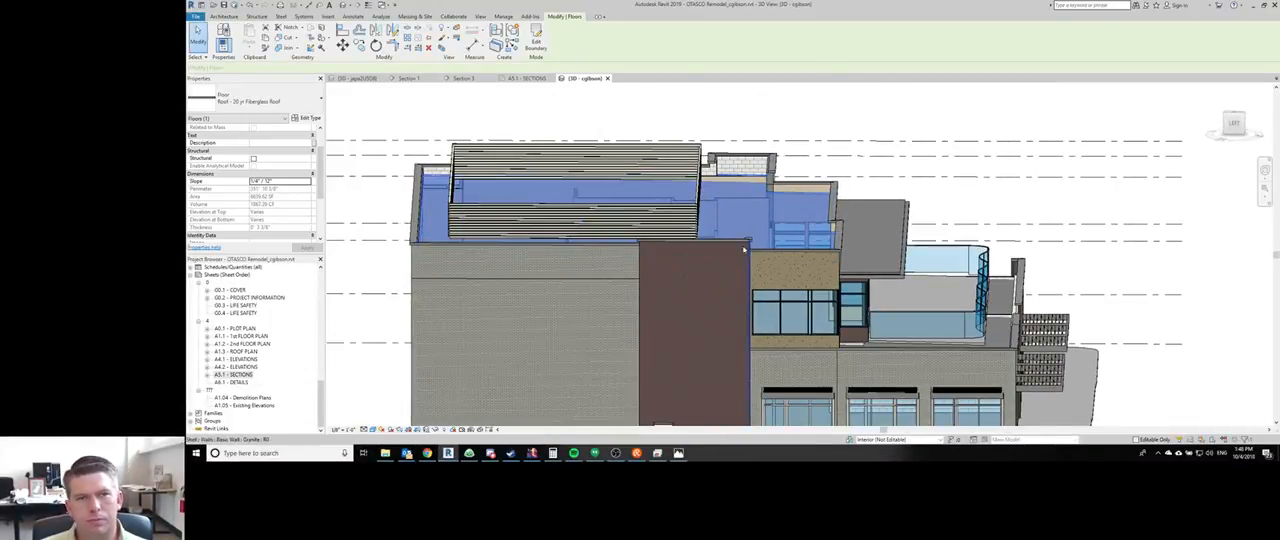
key(ctrl+Tab)
key(ctrl+shift+Tab)
key(ctrl+shift+Tab)
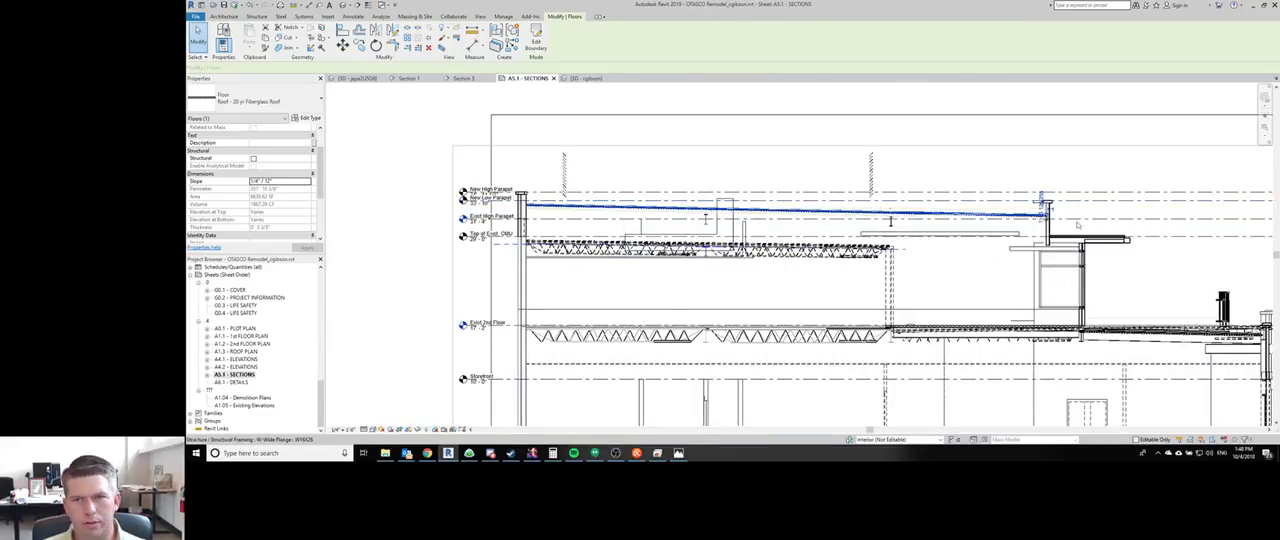
- Measure from the underside of the right parapet's cap down to the roof-wall intersection without placing a dimension
click(1085, 213)
scroll(1062, 207, up, 4)
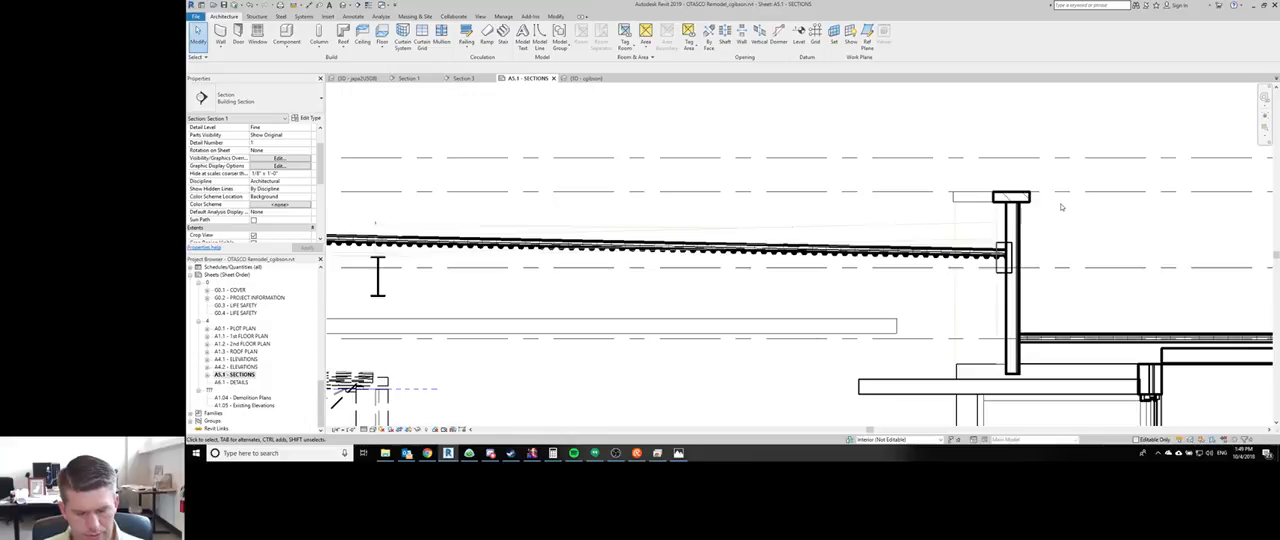
scroll(1008, 227, up, 2)
key(d)
key(i)
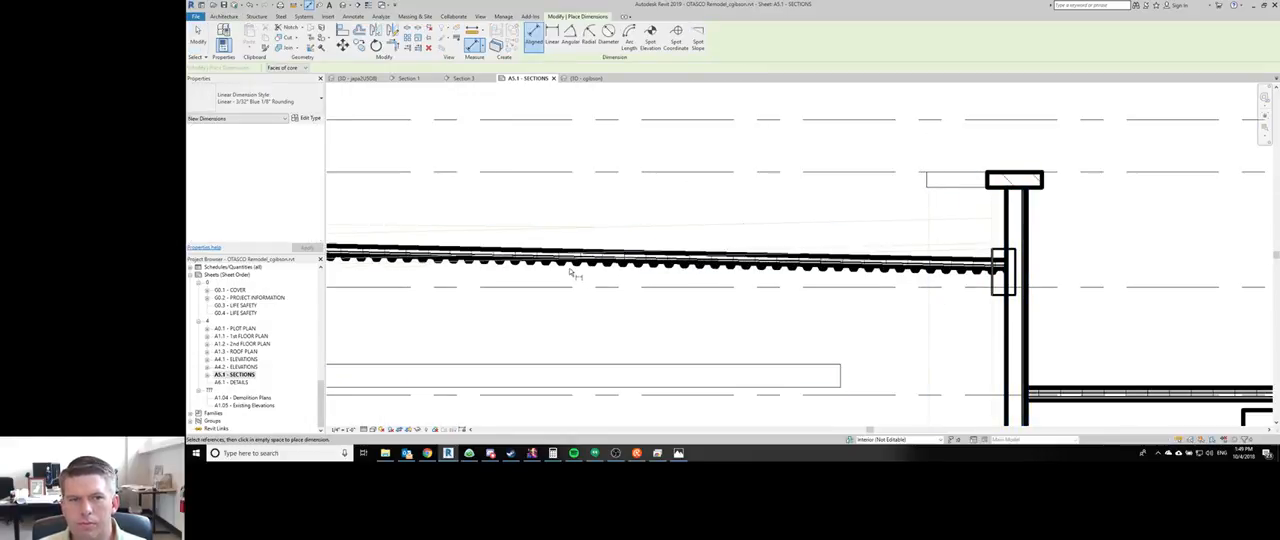
click(1012, 189)
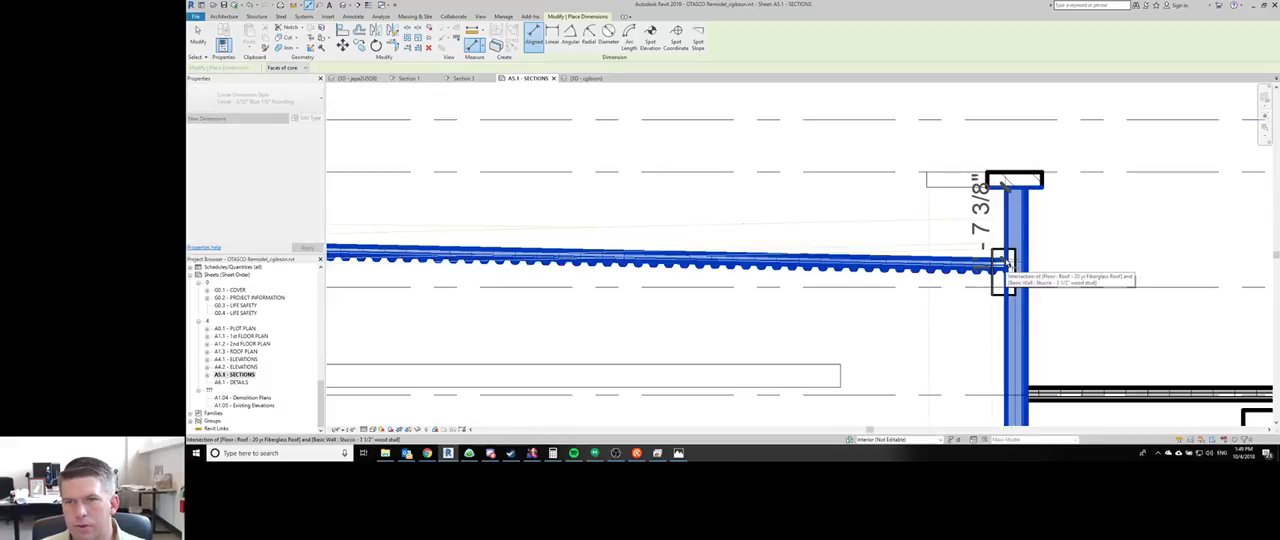
key(Escape)
scroll(1000, 268, down, 4)
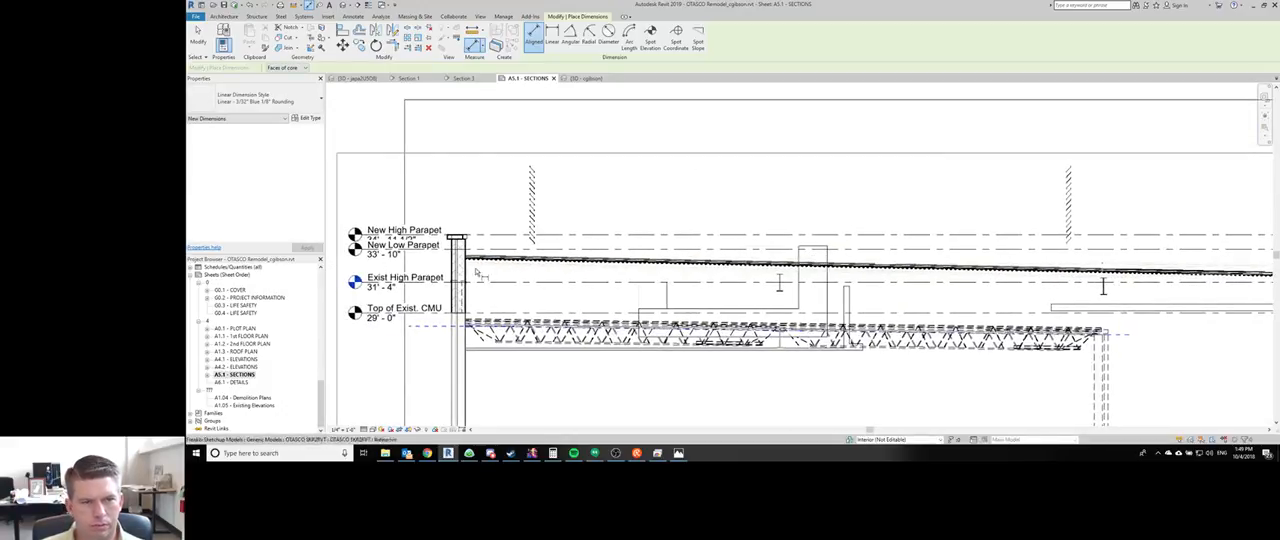
scroll(478, 272, up, 3)
key(Escape)
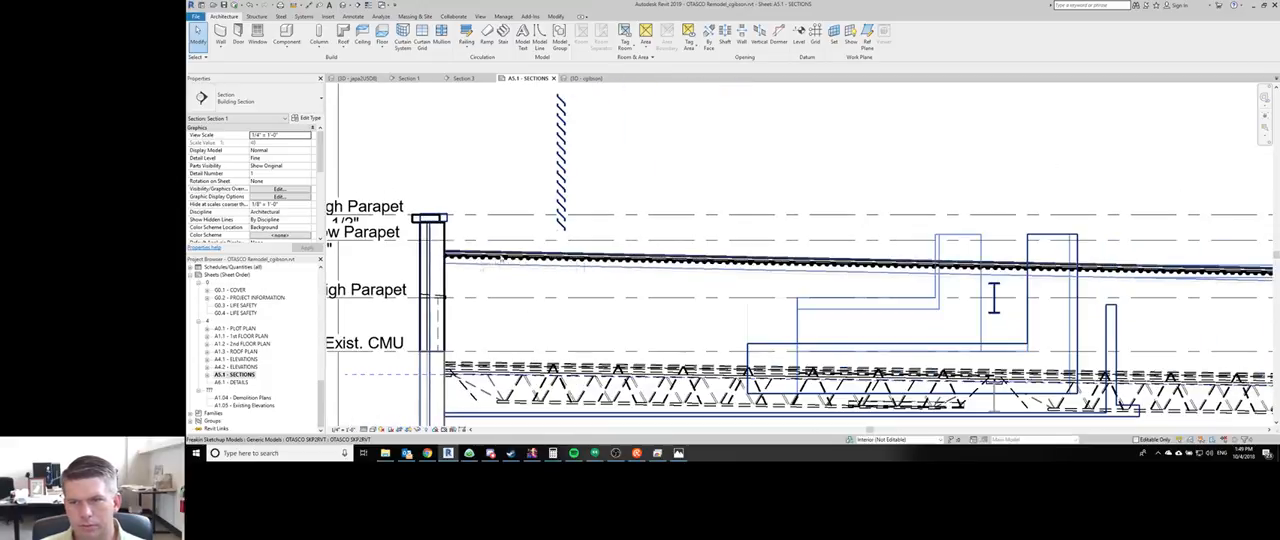
- Examine the roof's slope across the building section, from the left parapet to the right parapet
middle_drag(860, 304, 936, 299)
scroll(804, 243, down, 4)
middle_drag(826, 228, 594, 188)
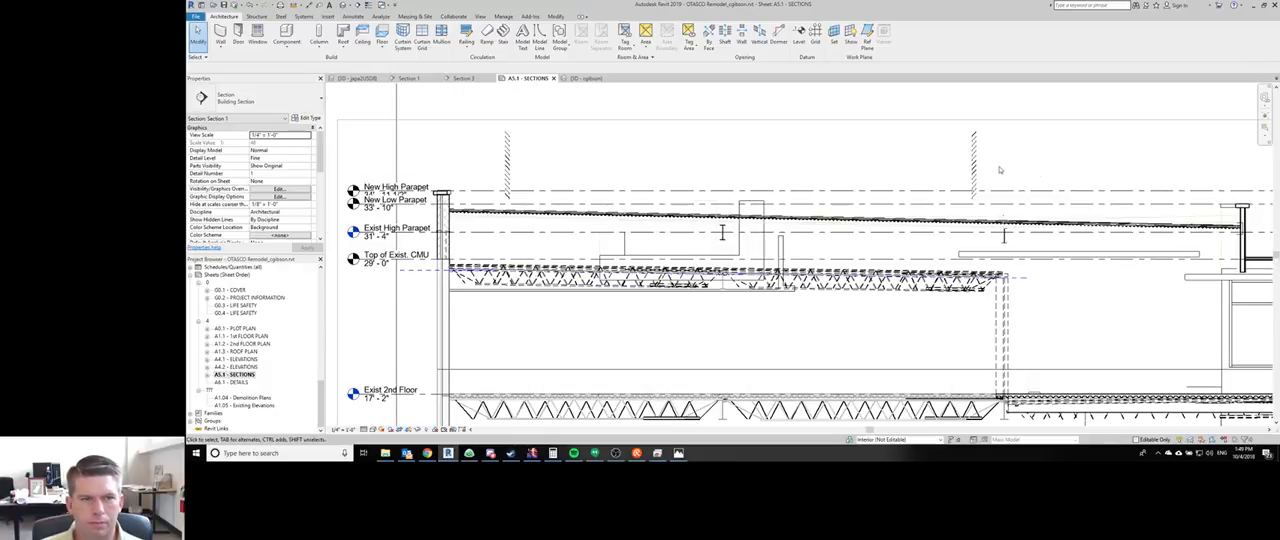
scroll(945, 188, down, 2)
middle_drag(932, 206, 721, 175)
scroll(588, 152, down, 1)
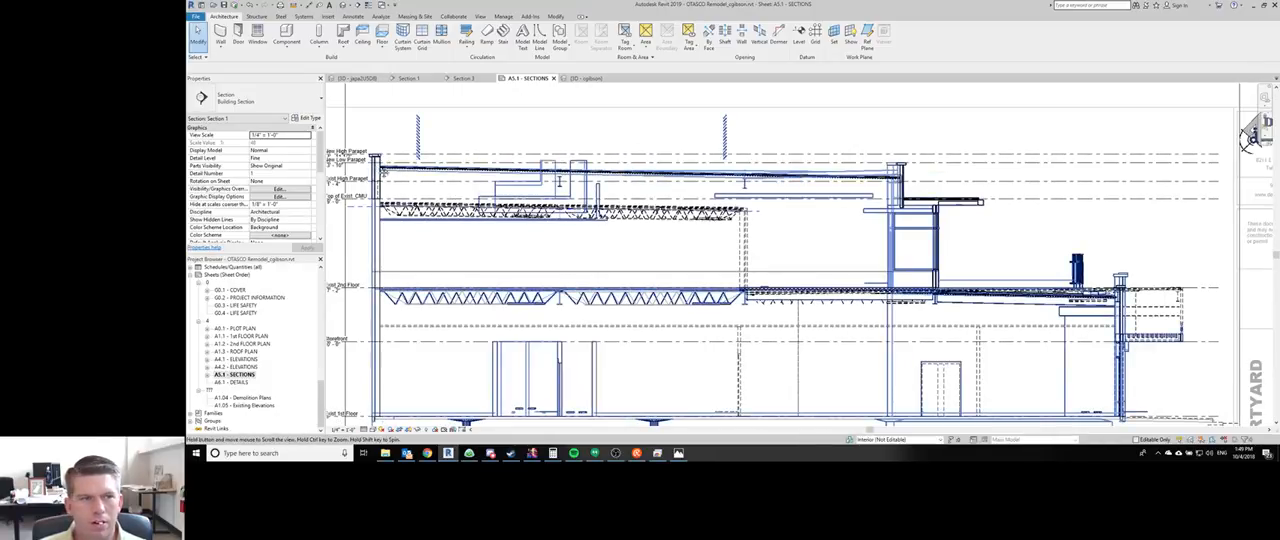
middle_drag(558, 181, 622, 203)
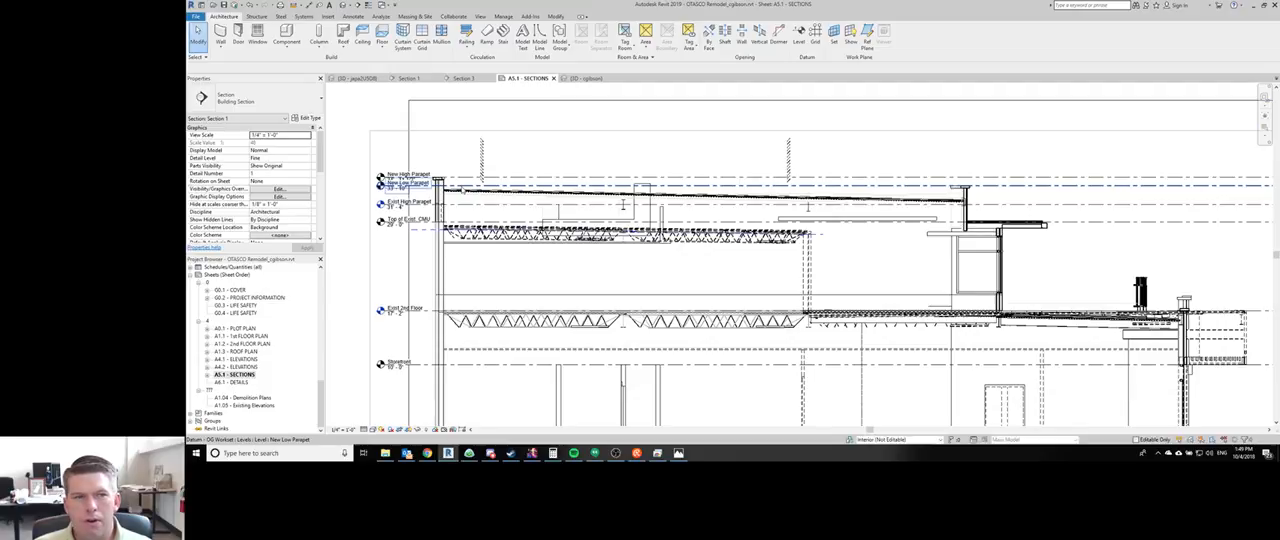
- Shorten the New Low Parapet level line from the left to mid-building and move its level head to the right end
click(462, 187)
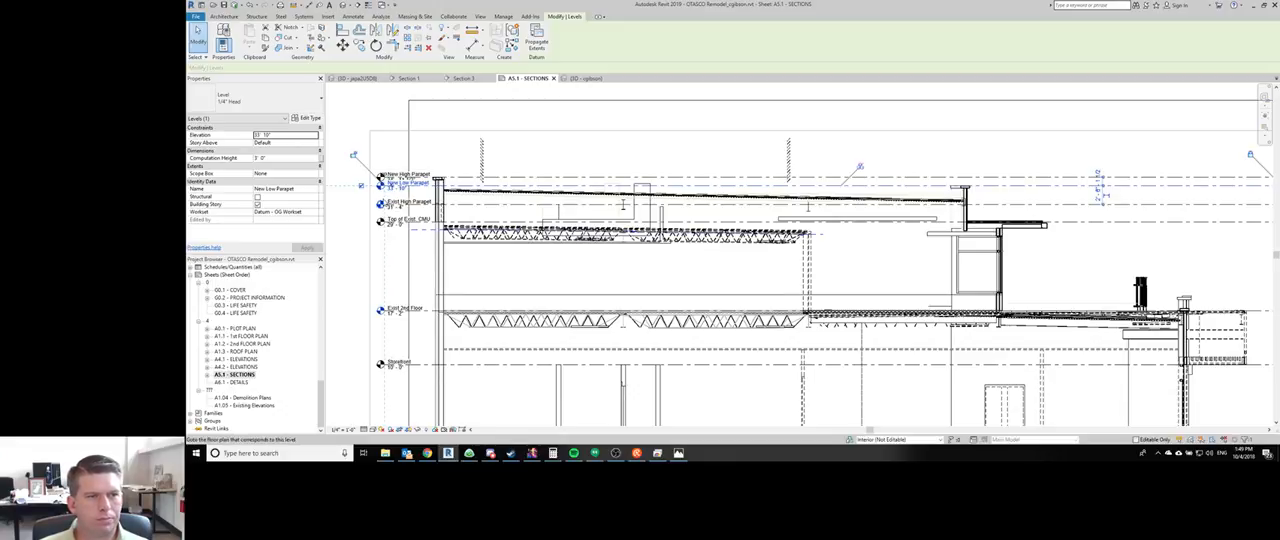
drag(386, 190, 794, 188)
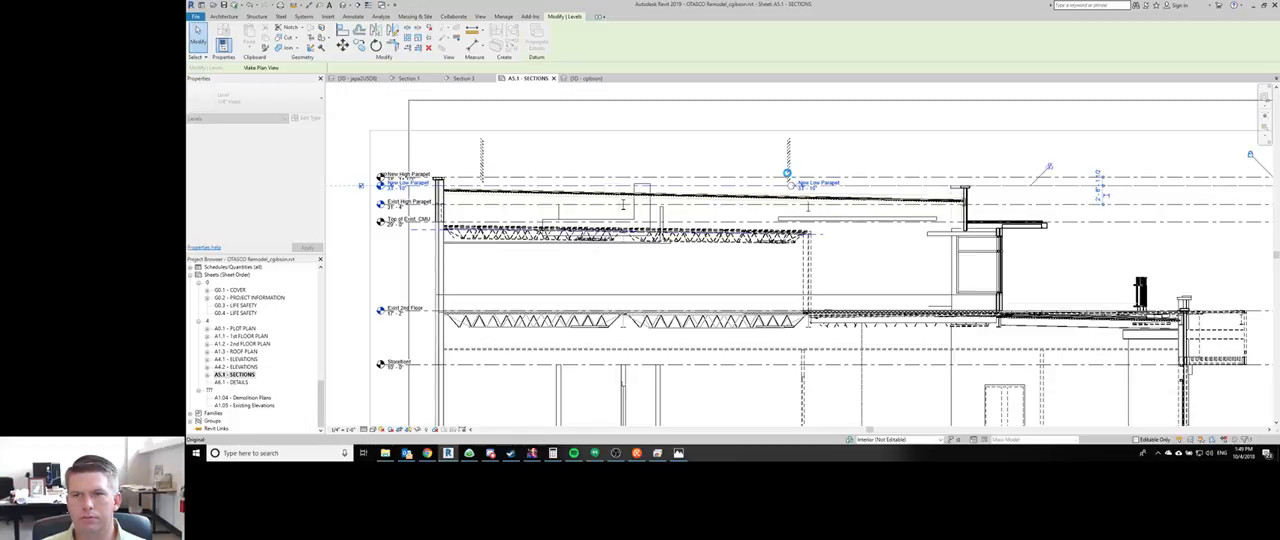
scroll(787, 174, down, 1)
middle_drag(787, 174, 549, 162)
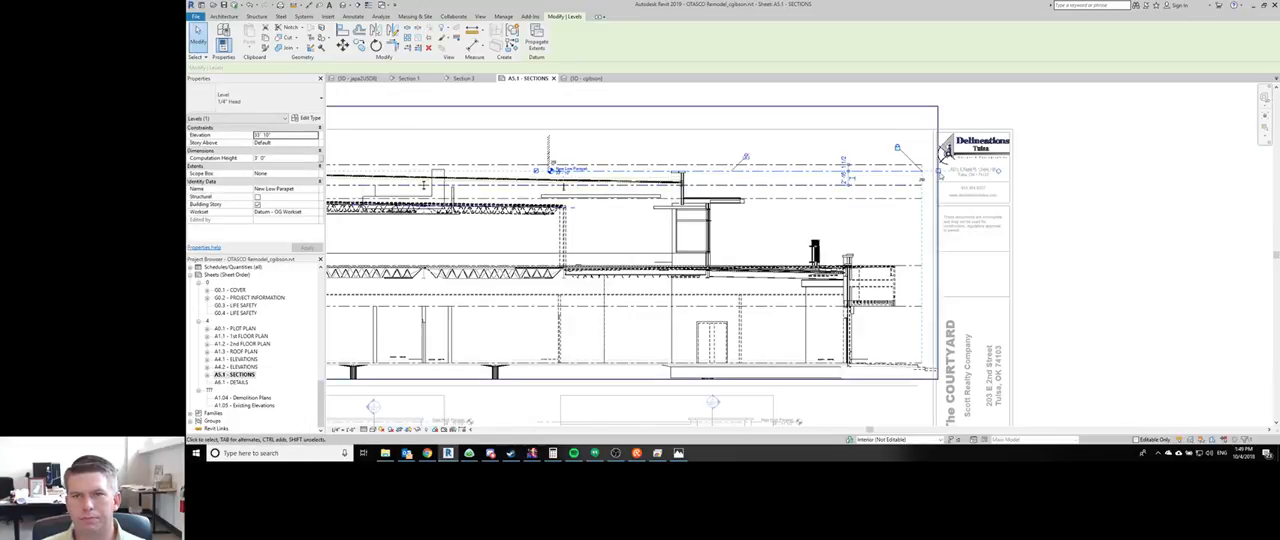
click(920, 178)
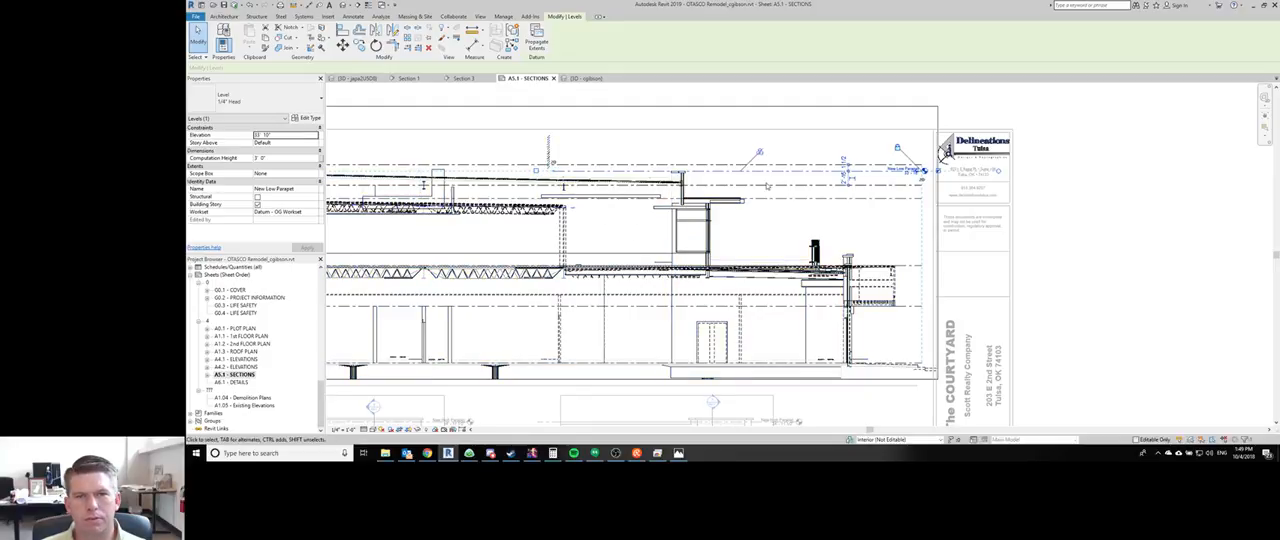
- Temporarily hide the Exist High Parapet level in the building section
middle_drag(666, 228, 937, 239)
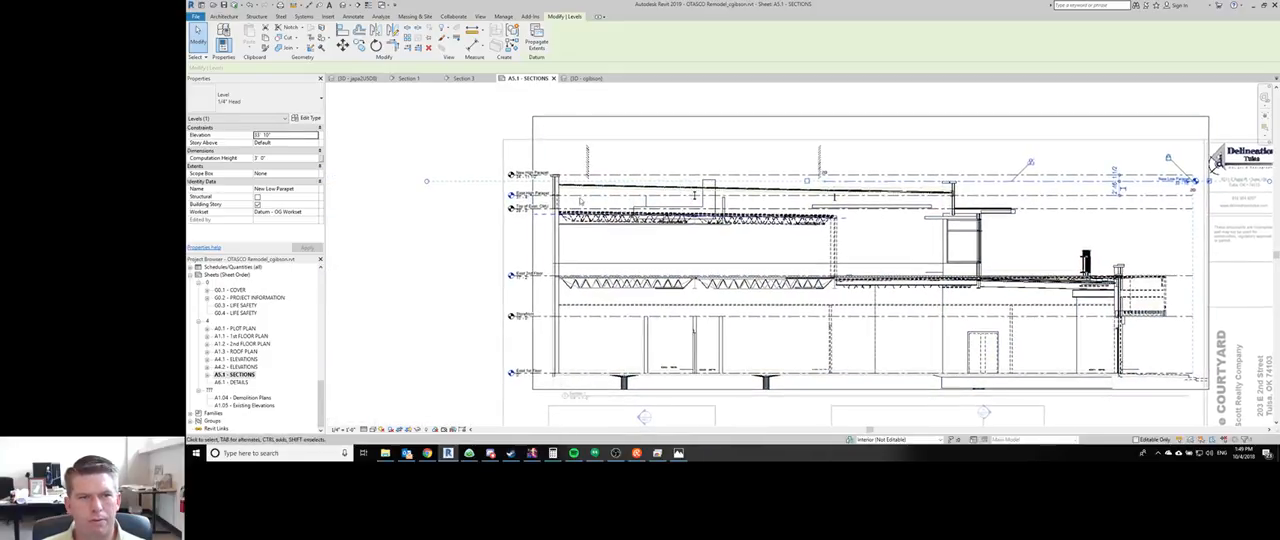
click(583, 197)
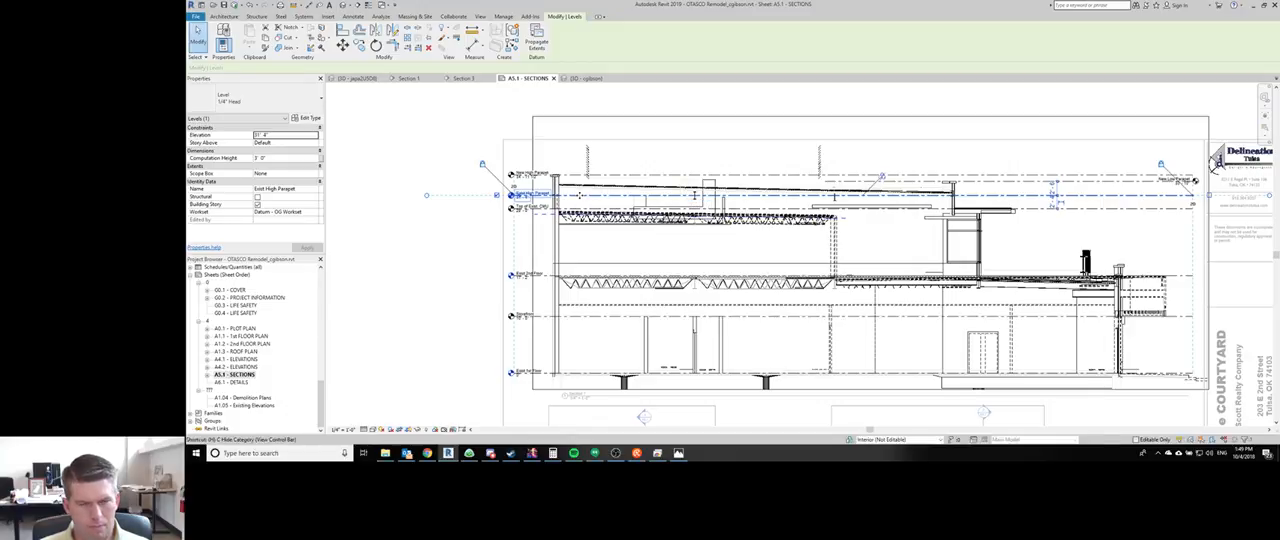
key(Escape)
key(h)
key(h)
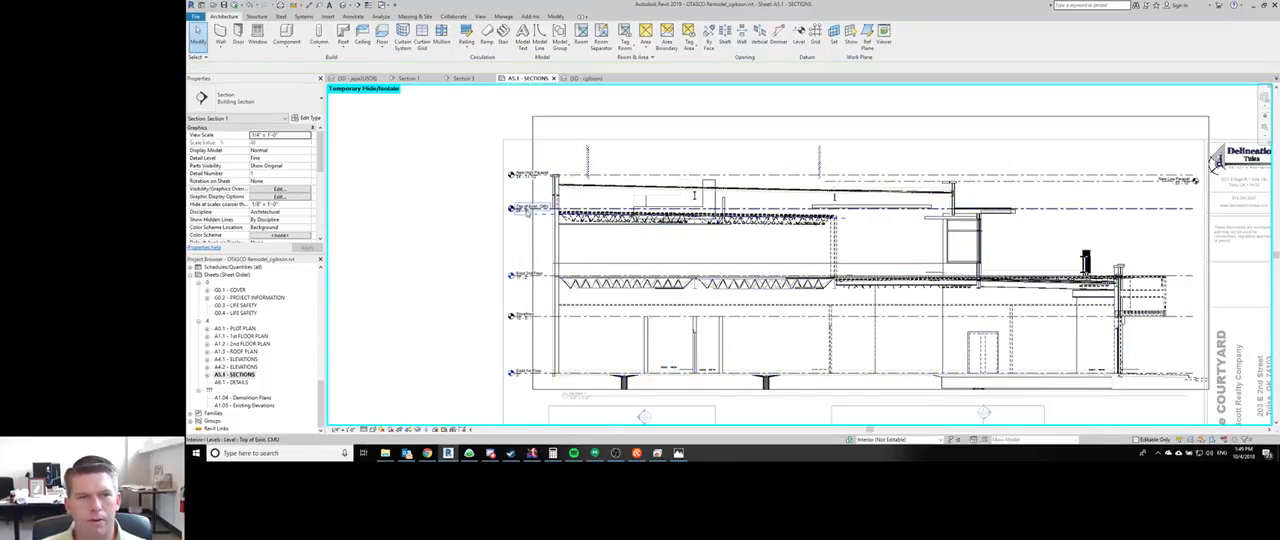
- Put the Storefront level's head at its right end and shorten the line from the left to the building's right side
scroll(526, 210, up, 4)
scroll(524, 229, down, 2)
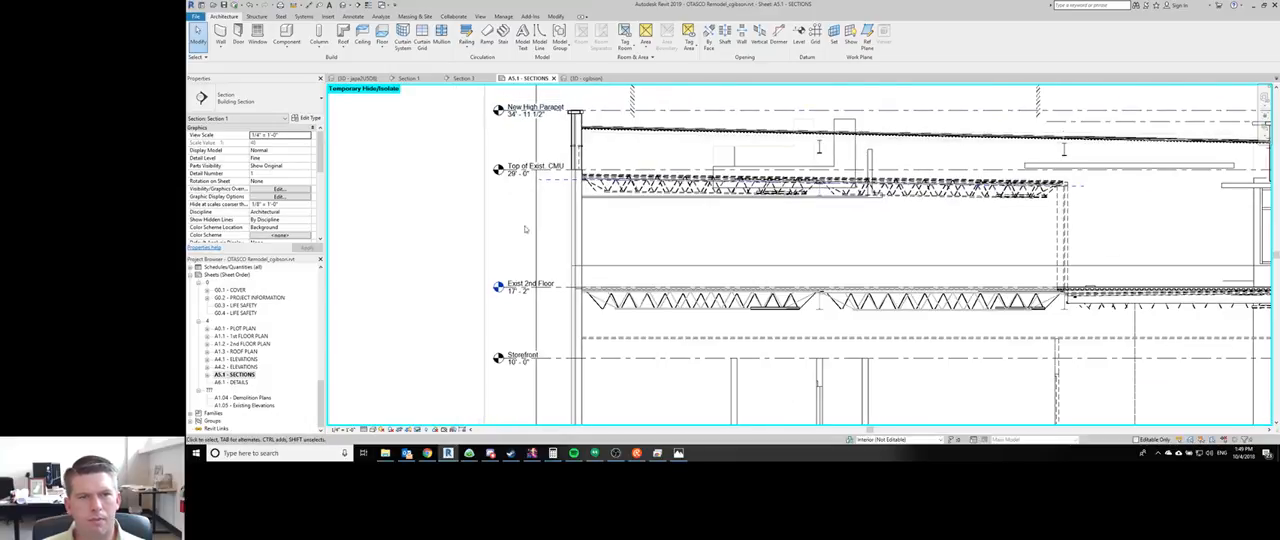
scroll(556, 291, down, 2)
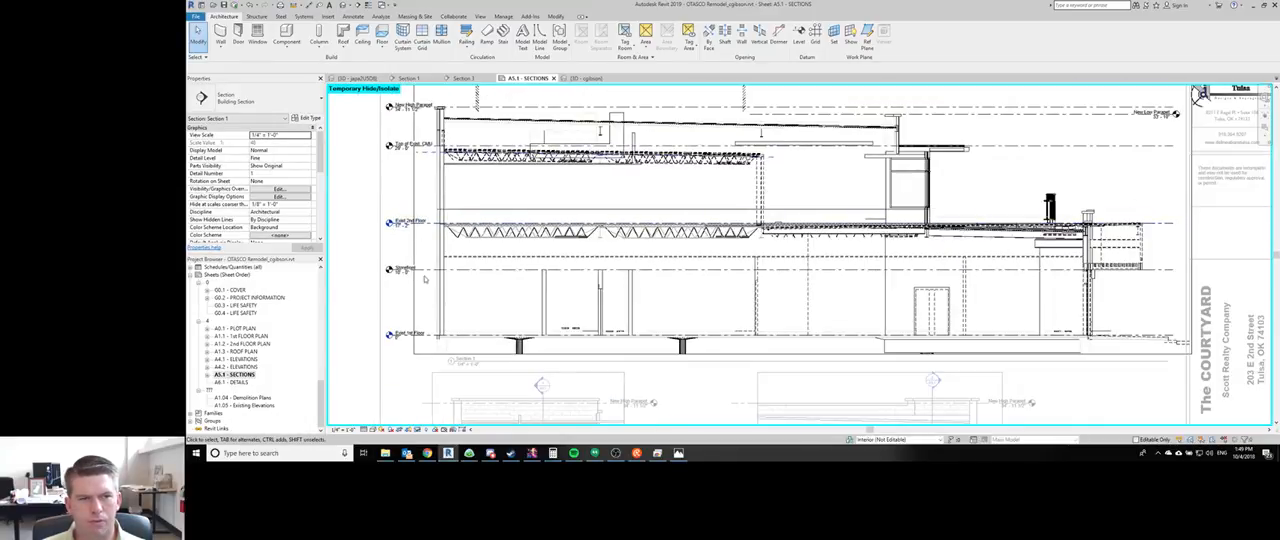
click(428, 272)
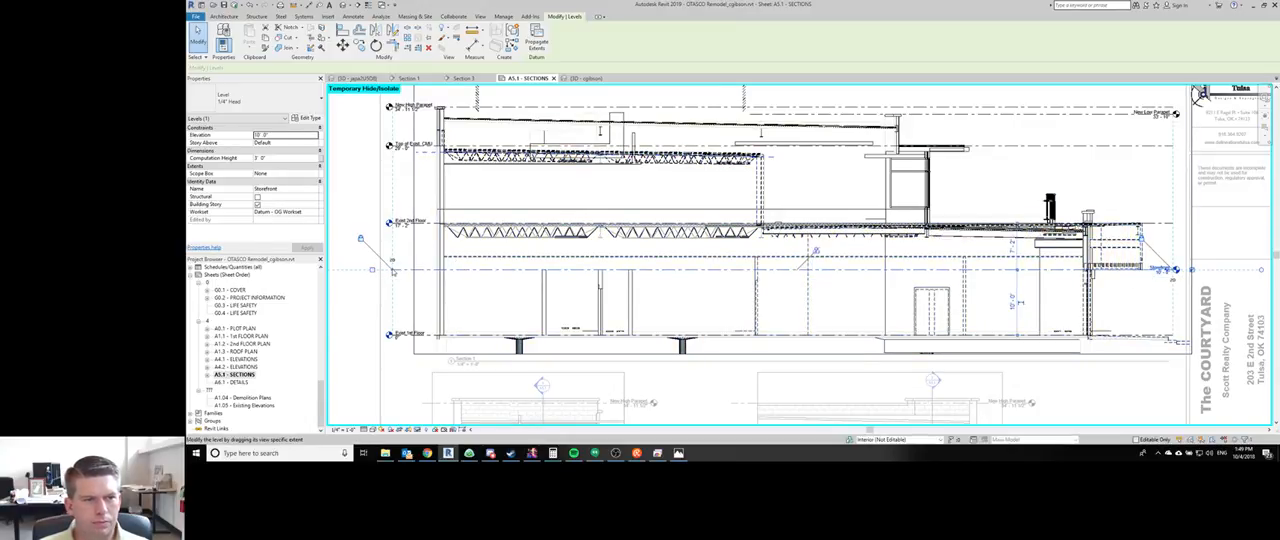
drag(392, 270, 1053, 270)
click(1113, 305)
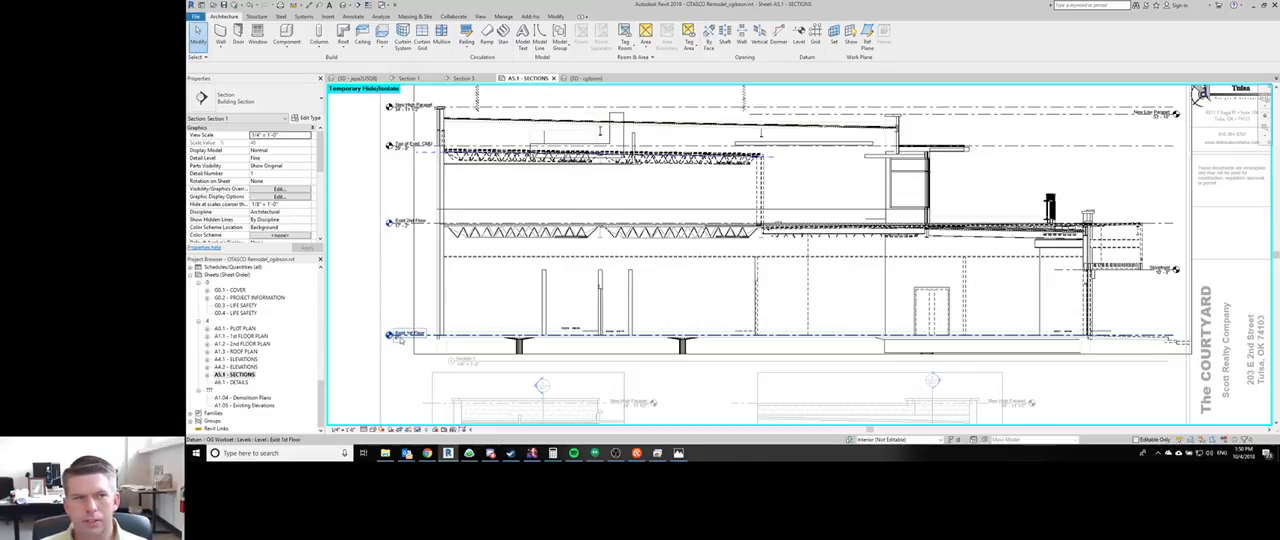
- Reactivate the Section 1 view on the sheet and turn off Imports in Families in its visibility/graphic overrides
double_click(393, 281)
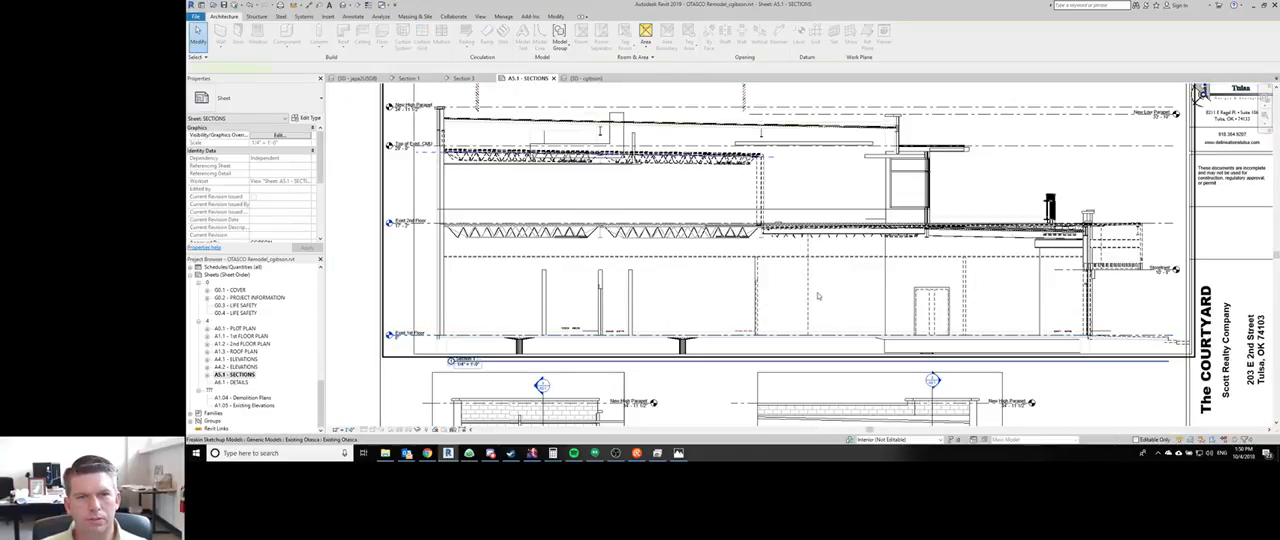
double_click(488, 155)
key(v)
key(g)
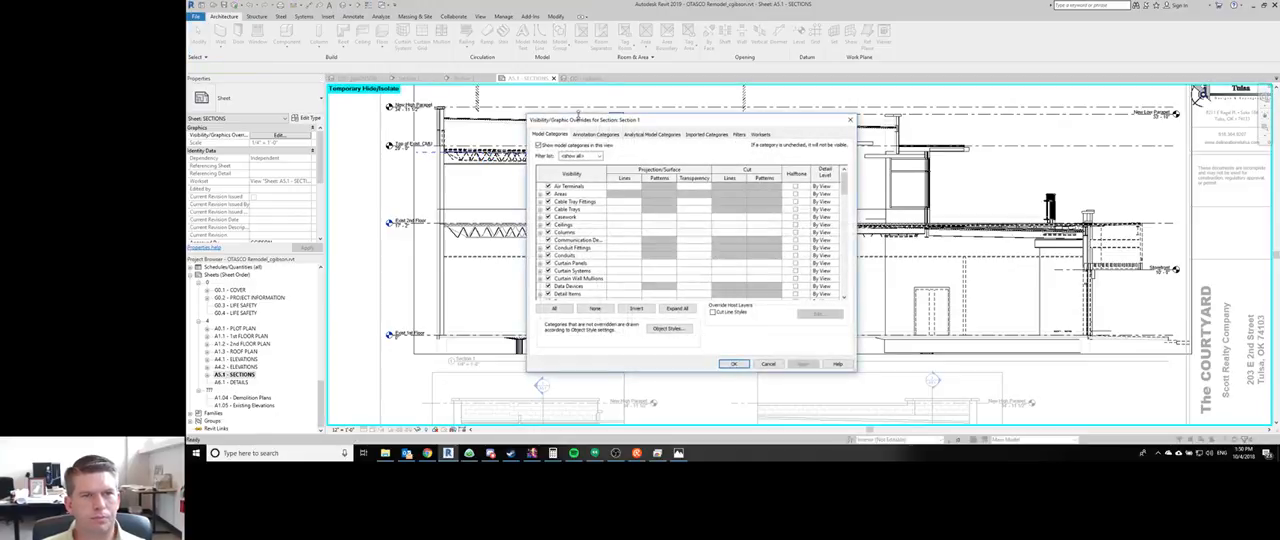
click(708, 134)
click(549, 181)
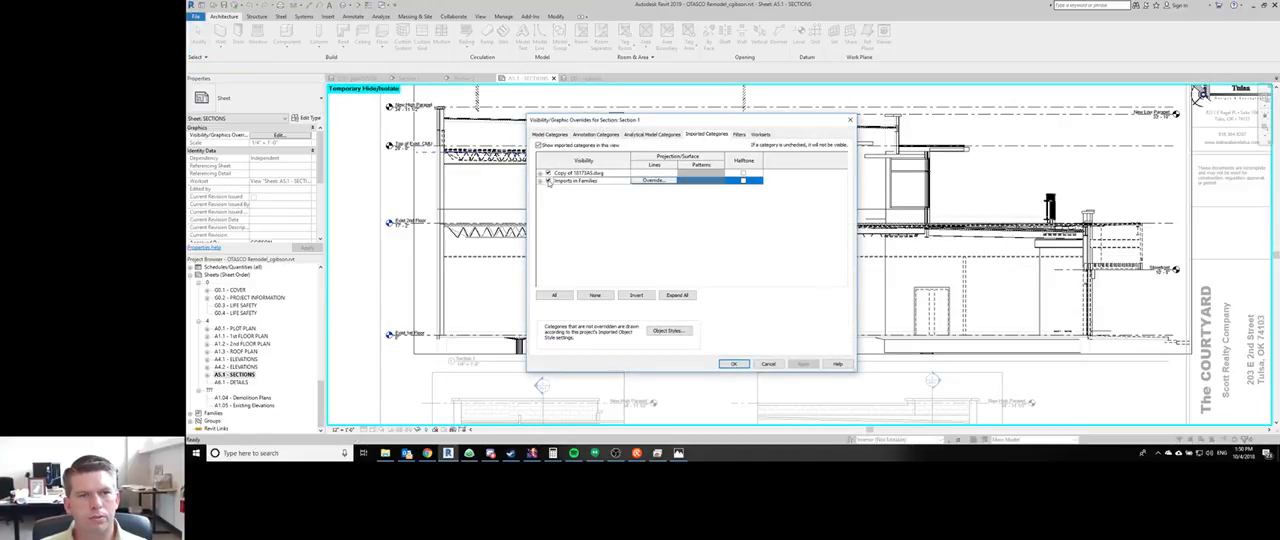
click(548, 181)
click(733, 363)
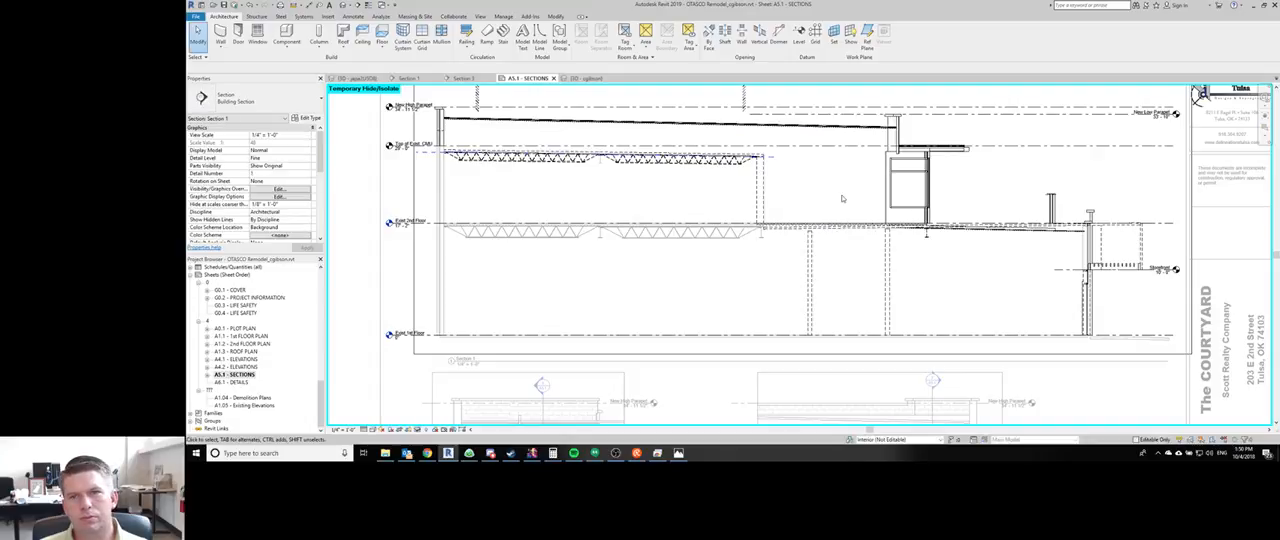
- Open the 3D view and select the second-floor terrace's Fiberglass Roof 1 1/2" floor
scroll(1030, 220, up, 3)
key(ctrl+Tab)
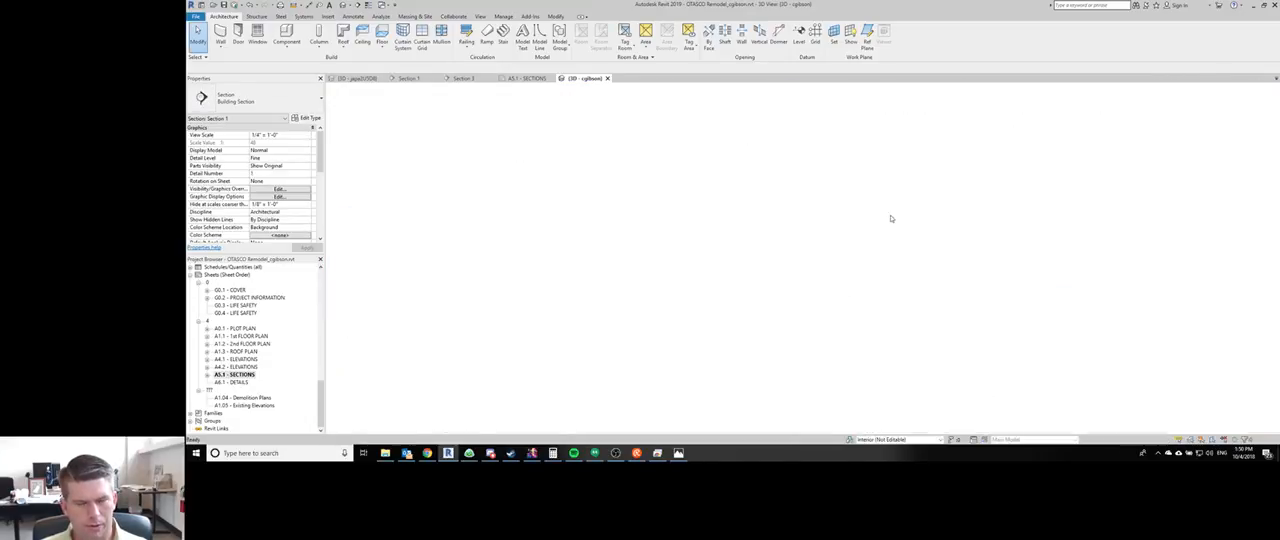
shift+middle_drag(891, 218, 753, 275)
click(892, 283)
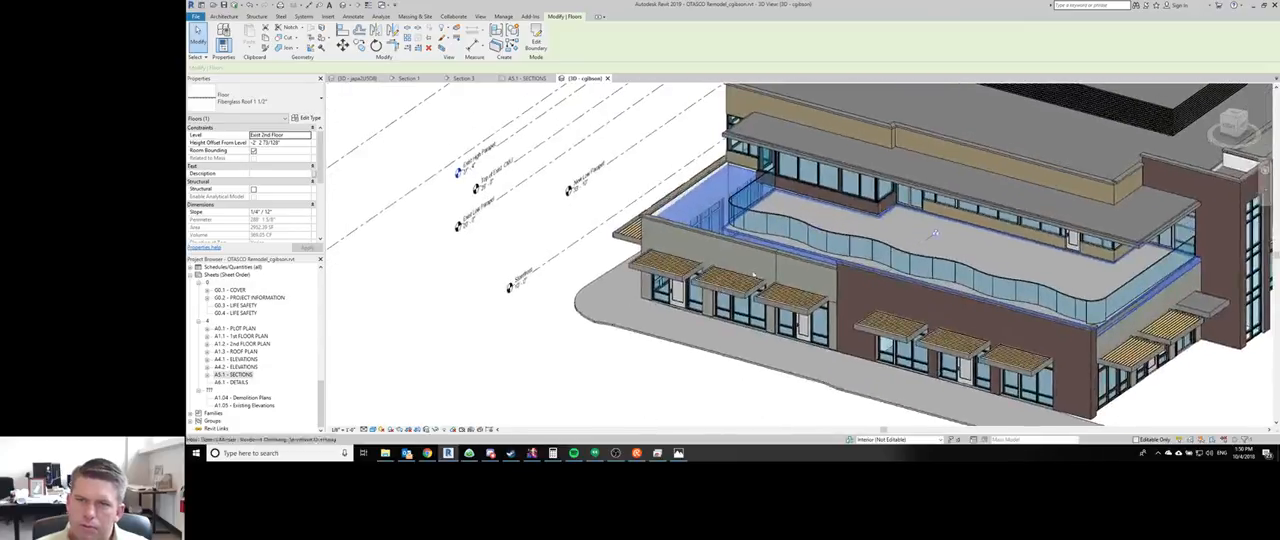
- Examine the boundary sketch of the second-floor terrace's Concrete - 4" floor
key(Escape)
click(904, 230)
middle_drag(971, 248, 837, 256)
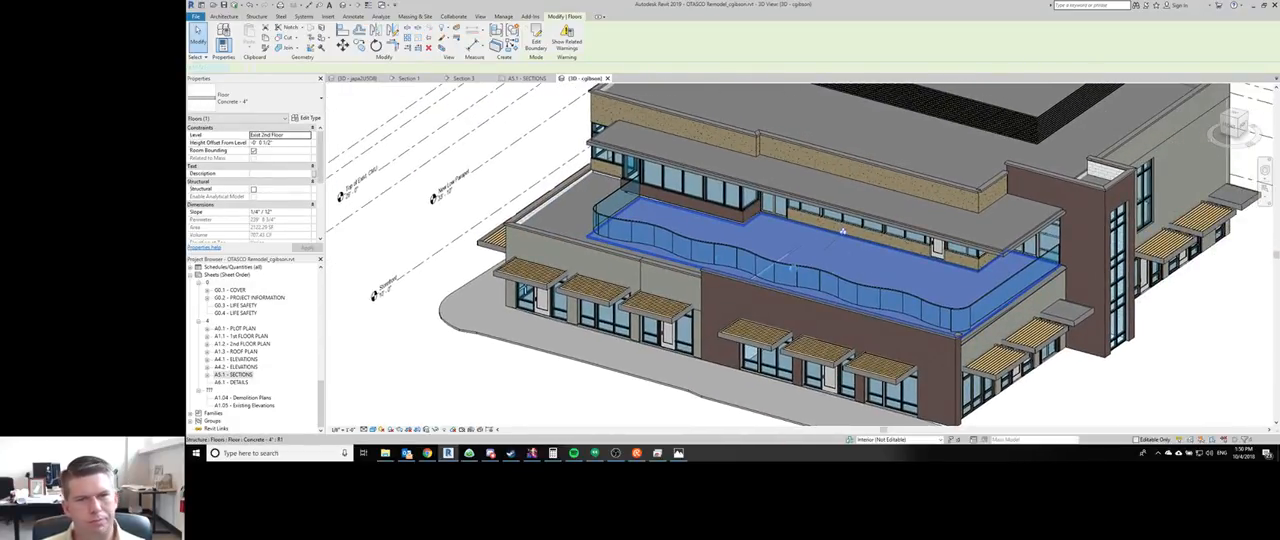
double_click(692, 257)
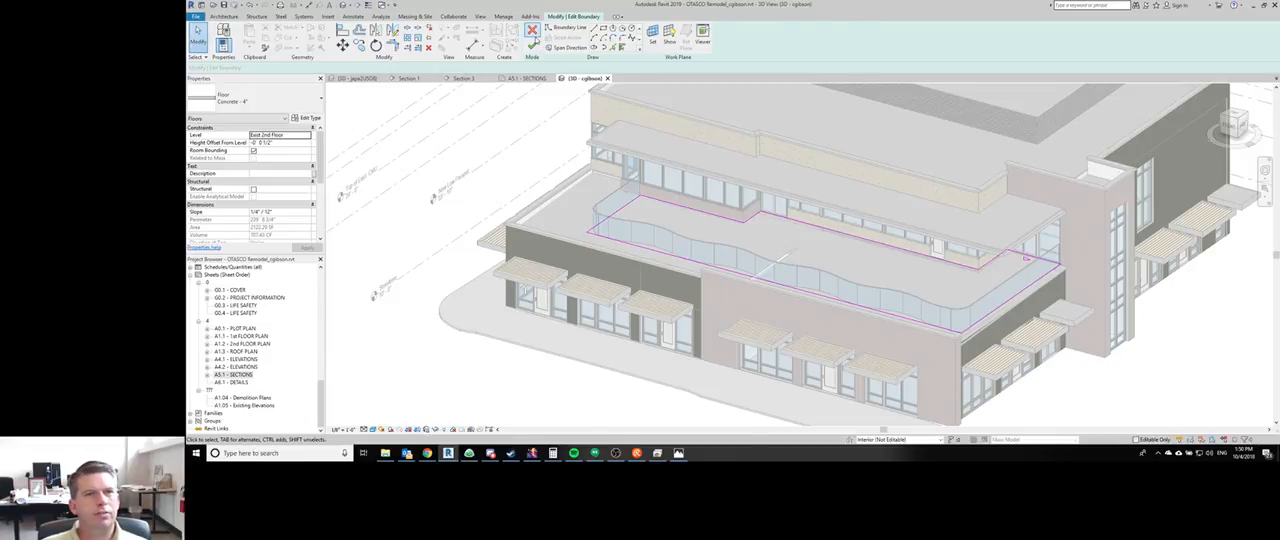
click(532, 45)
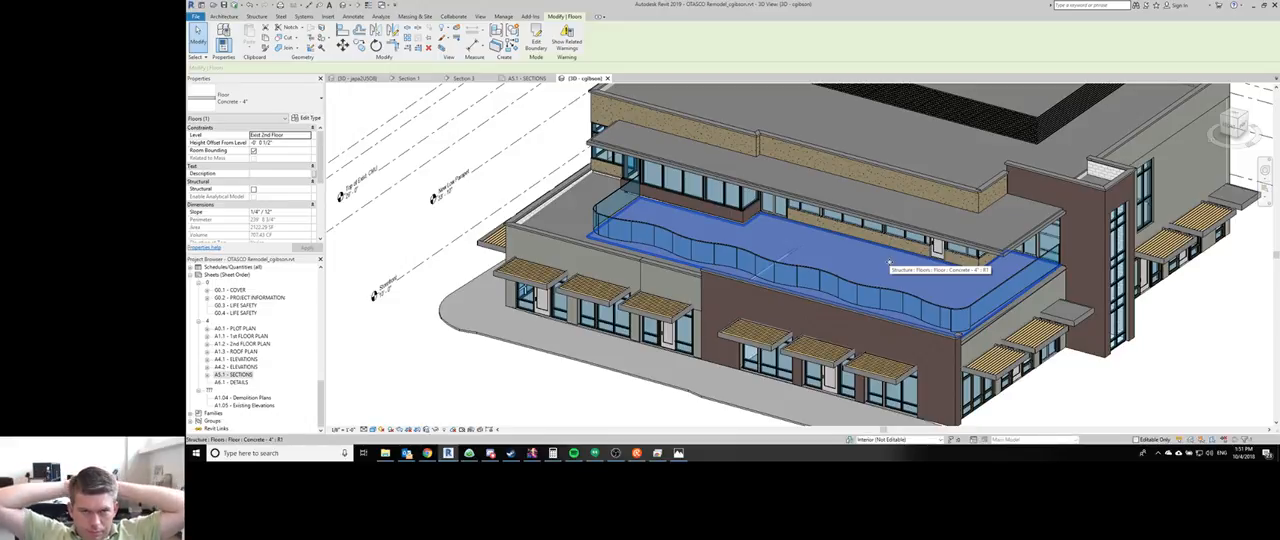
key(Escape)
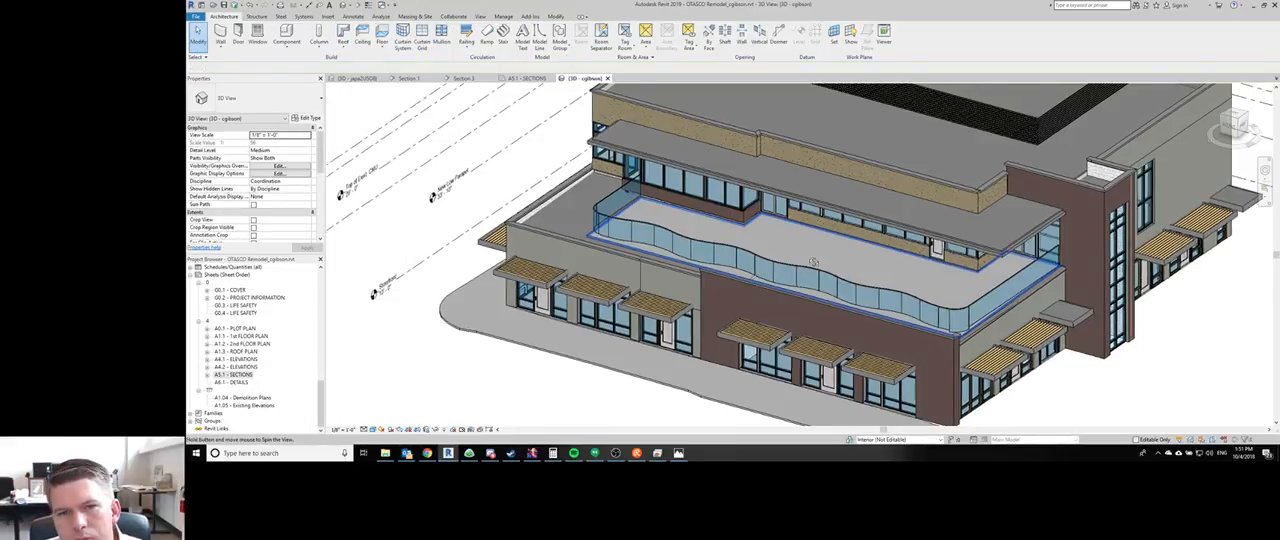
shift+middle_drag(889, 263, 507, 373)
- Open sheet A5.1 - SECTIONS and examine the building section around the terrace roof, parapet and storefront wall
double_click(233, 375)
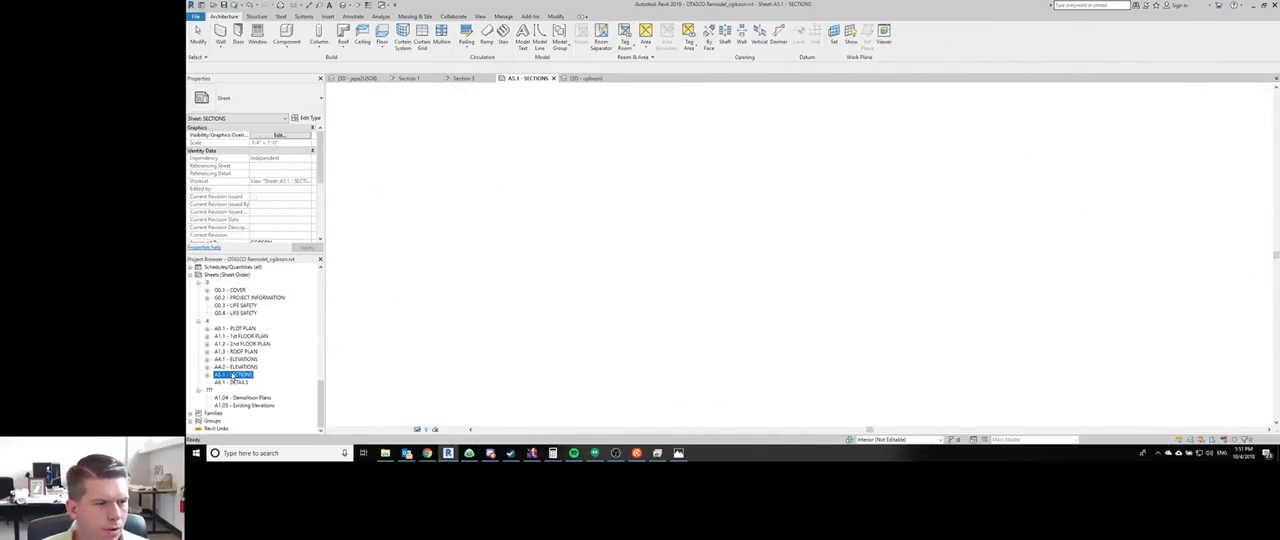
scroll(734, 253, down, 2)
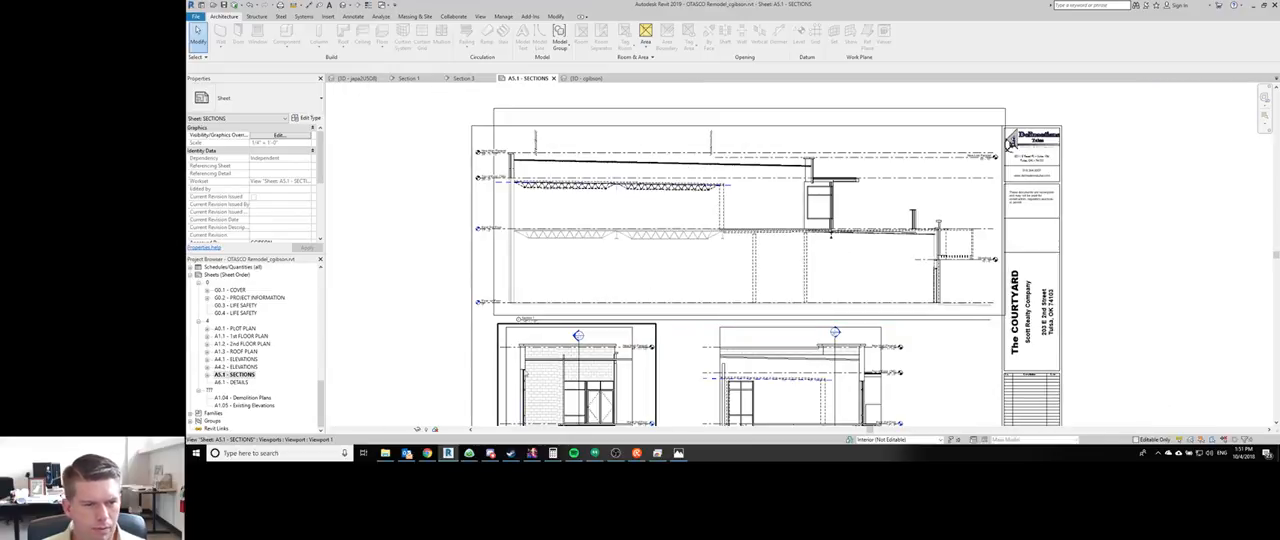
mouse_move(385, 453)
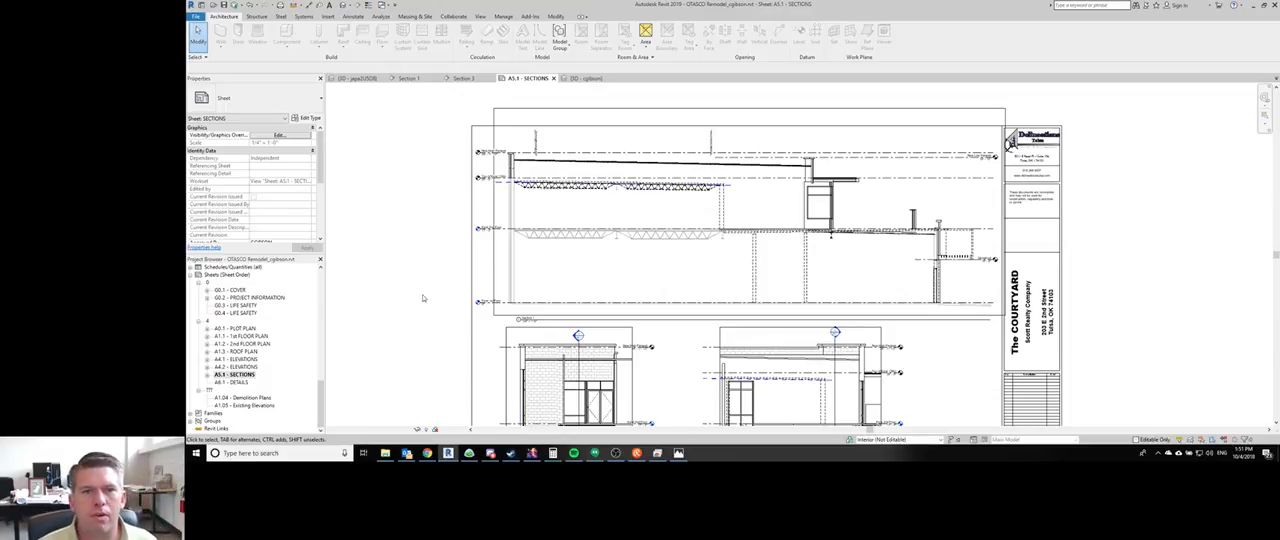
scroll(977, 265, up, 4)
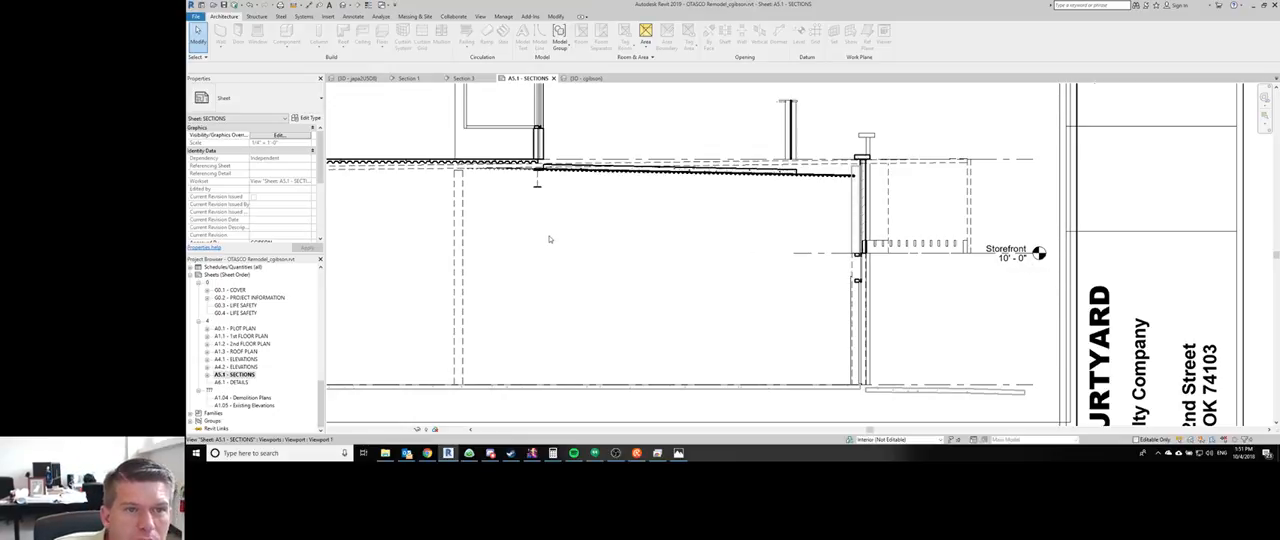
scroll(549, 239, down, 2)
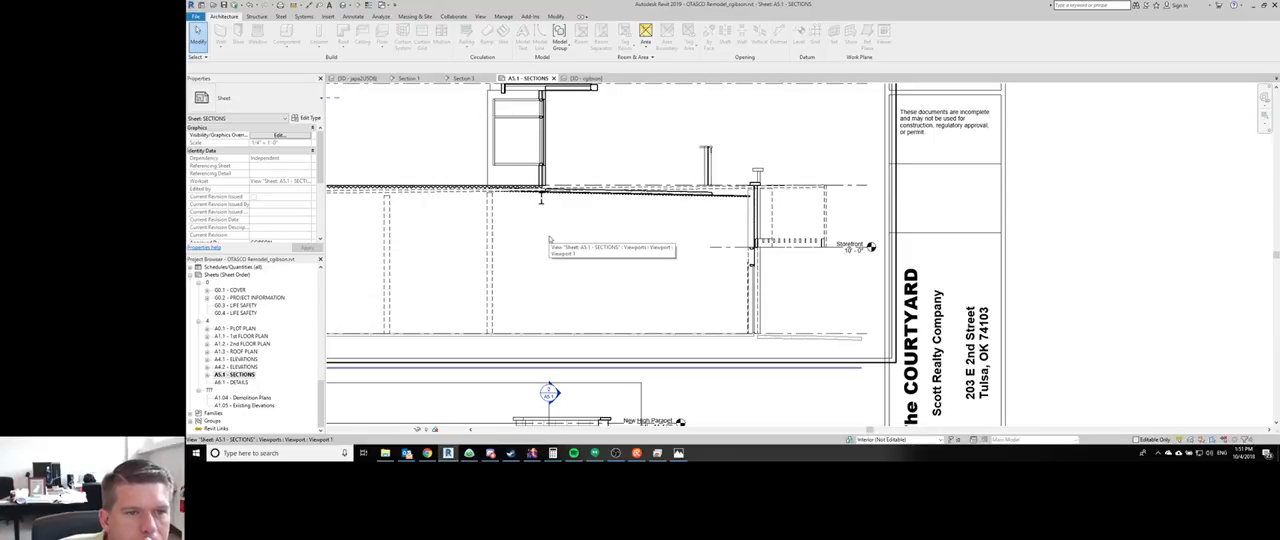
scroll(731, 260, down, 4)
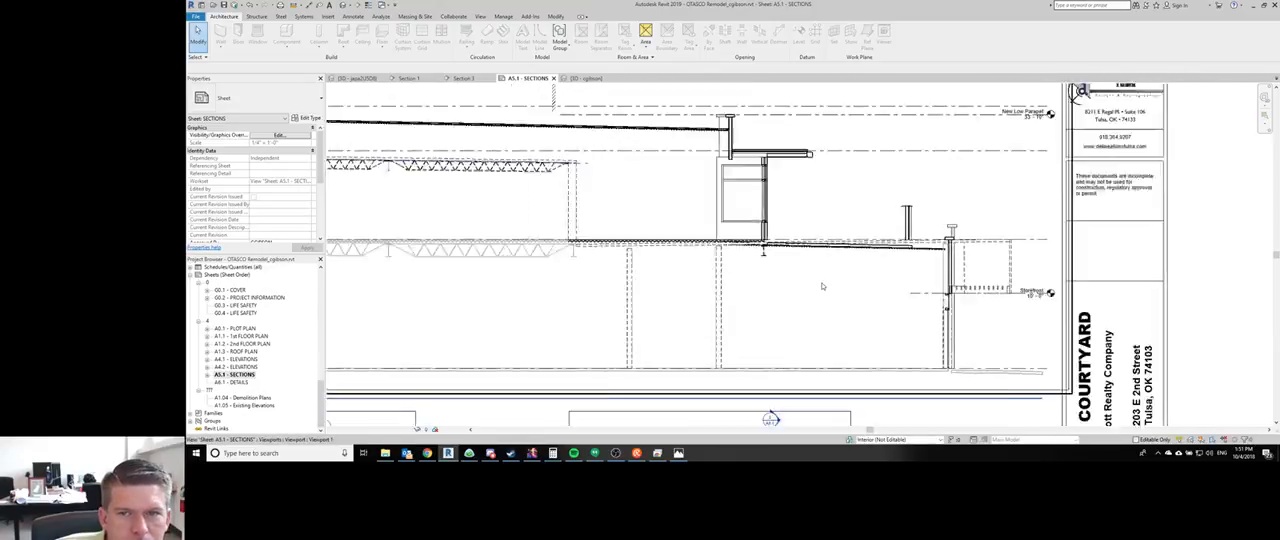
middle_drag(785, 342, 762, 248)
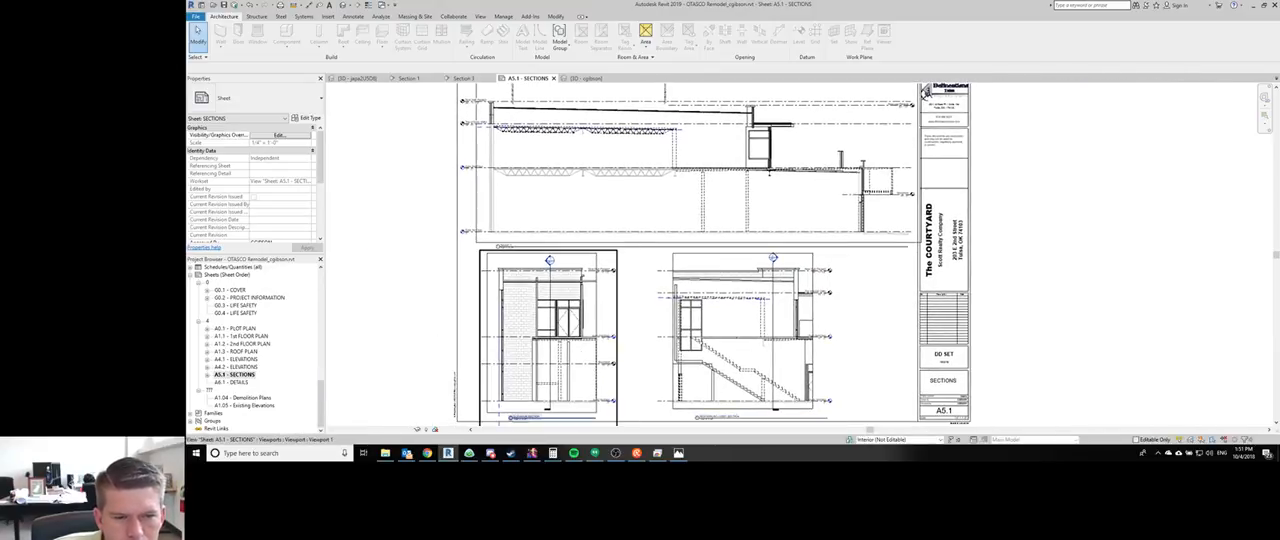
- Switch to File Explorer and open the Otasco Client Redlines all pages PDF from the project's Resources folder
click(386, 453)
click(848, 259)
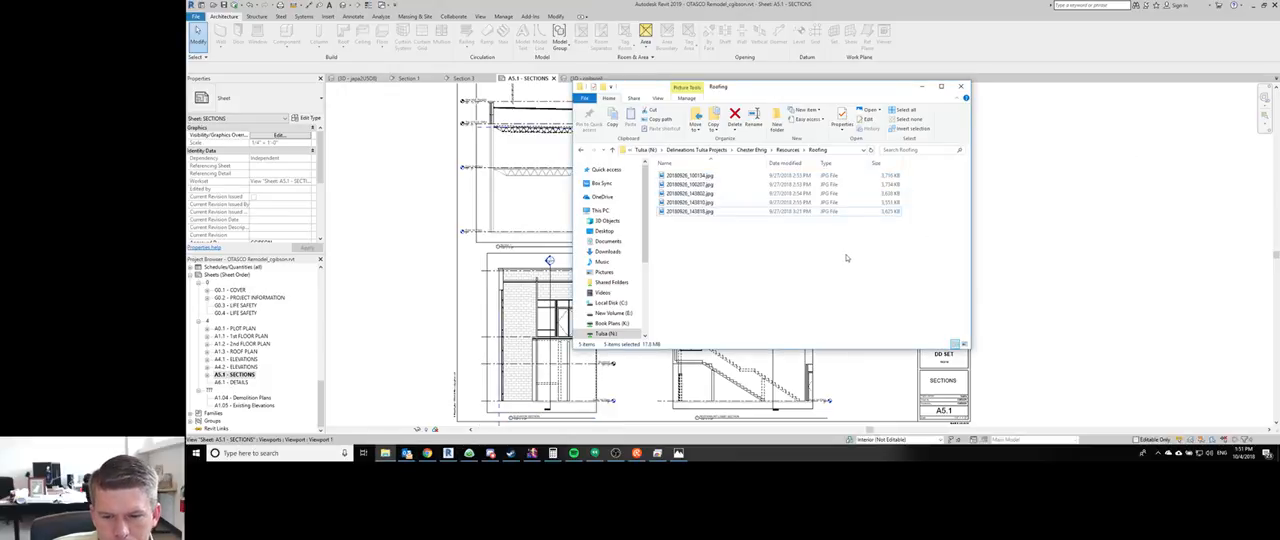
click(780, 150)
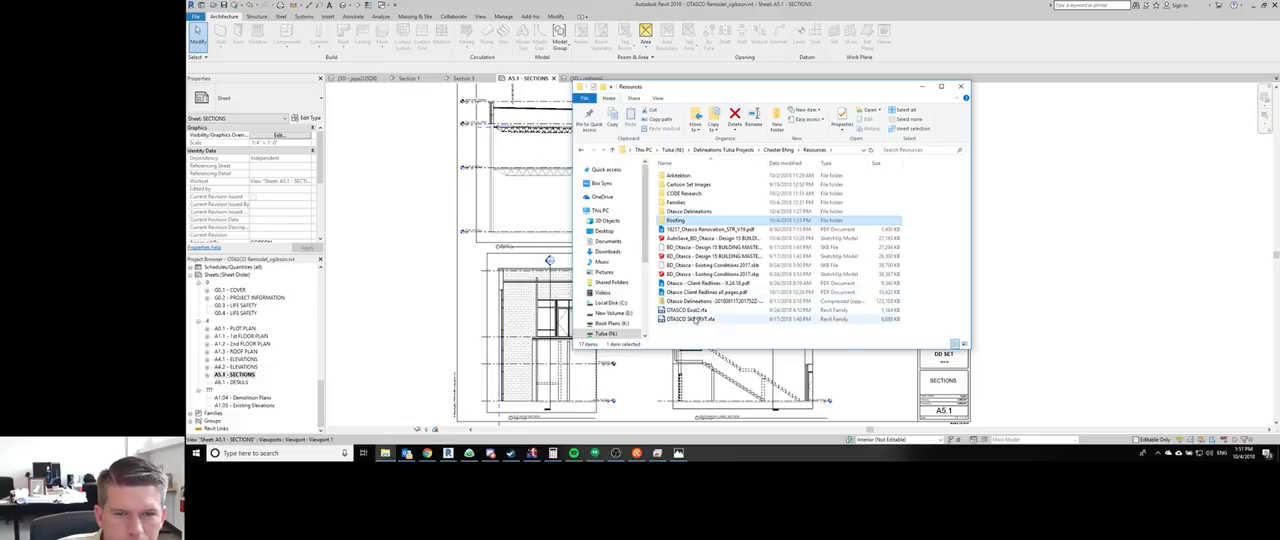
double_click(672, 185)
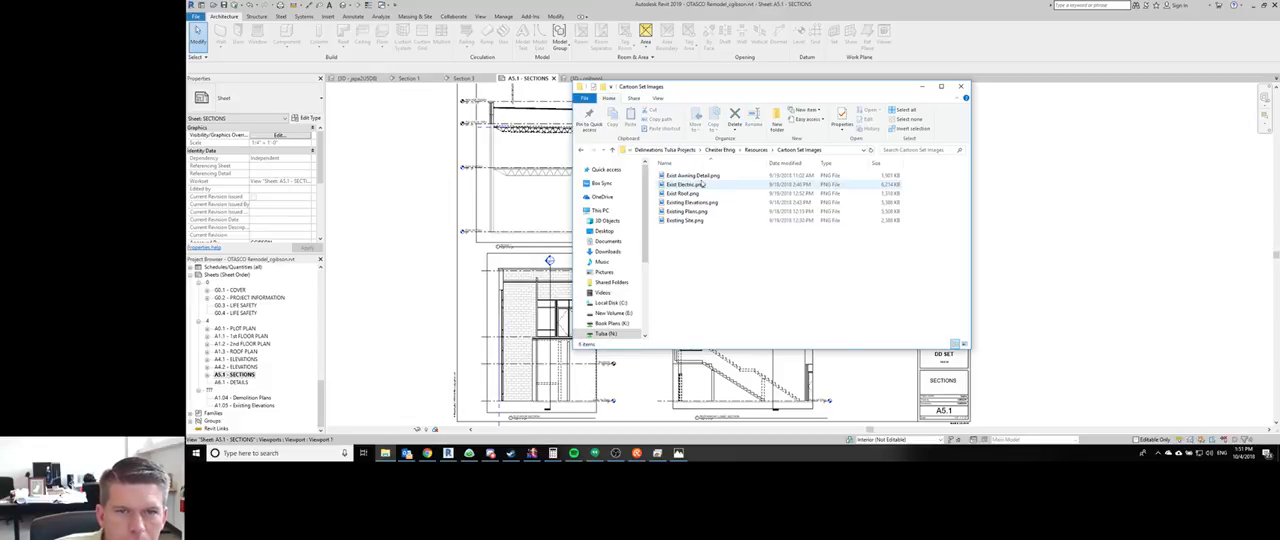
click(759, 150)
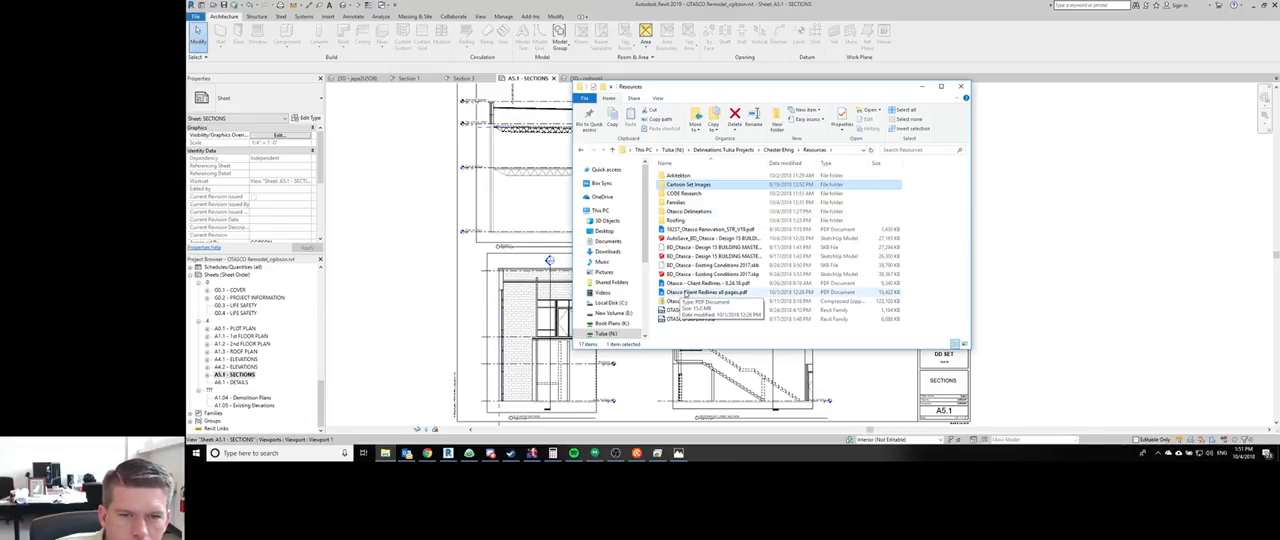
click(686, 293)
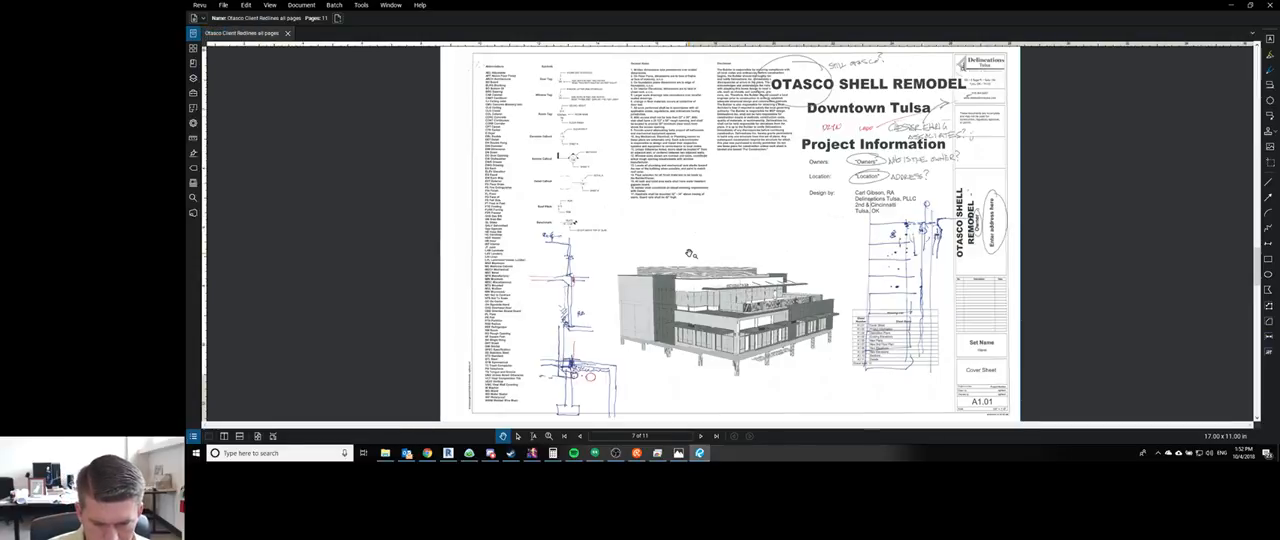
- Place the redlines PDF on the right half of the screen and browse to the marked-up Sections sheet A1.10
key(super+Right)
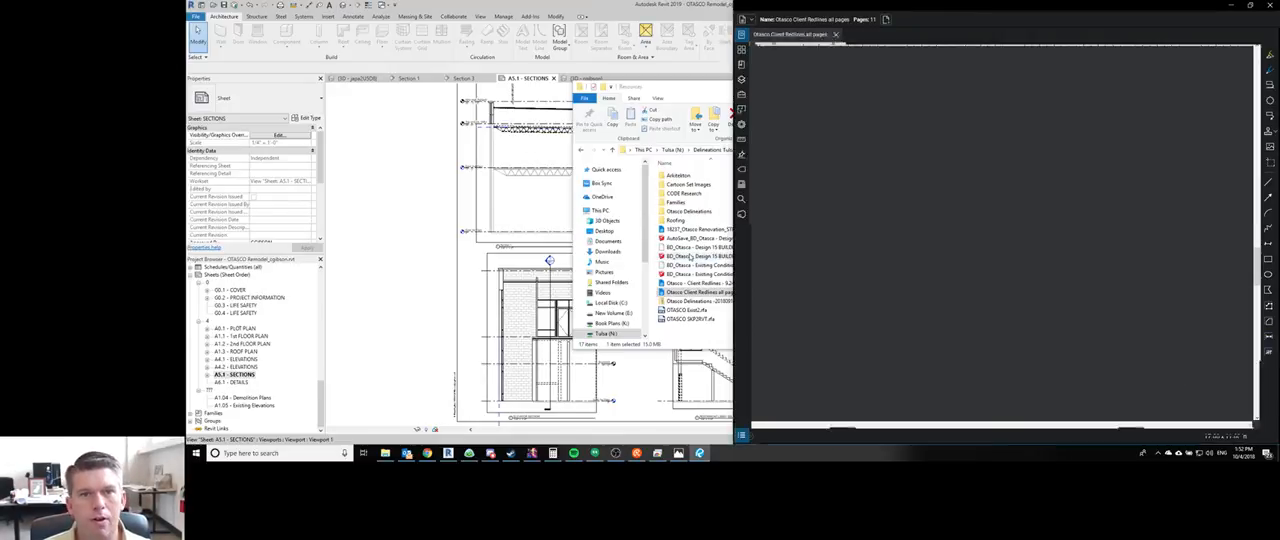
click(1041, 167)
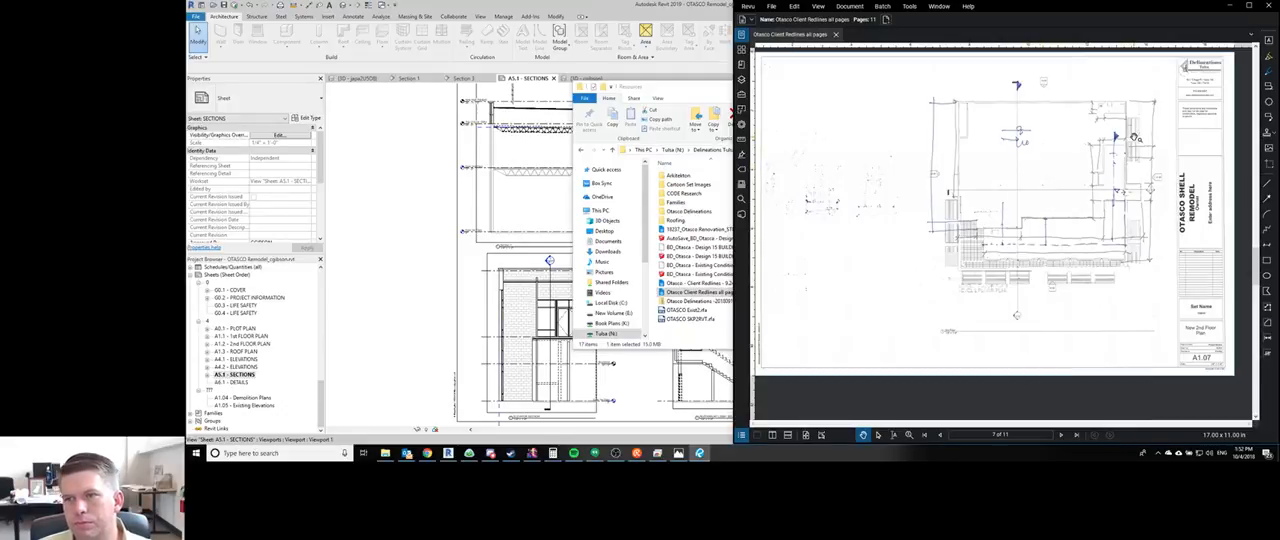
scroll(1058, 222, down, 3)
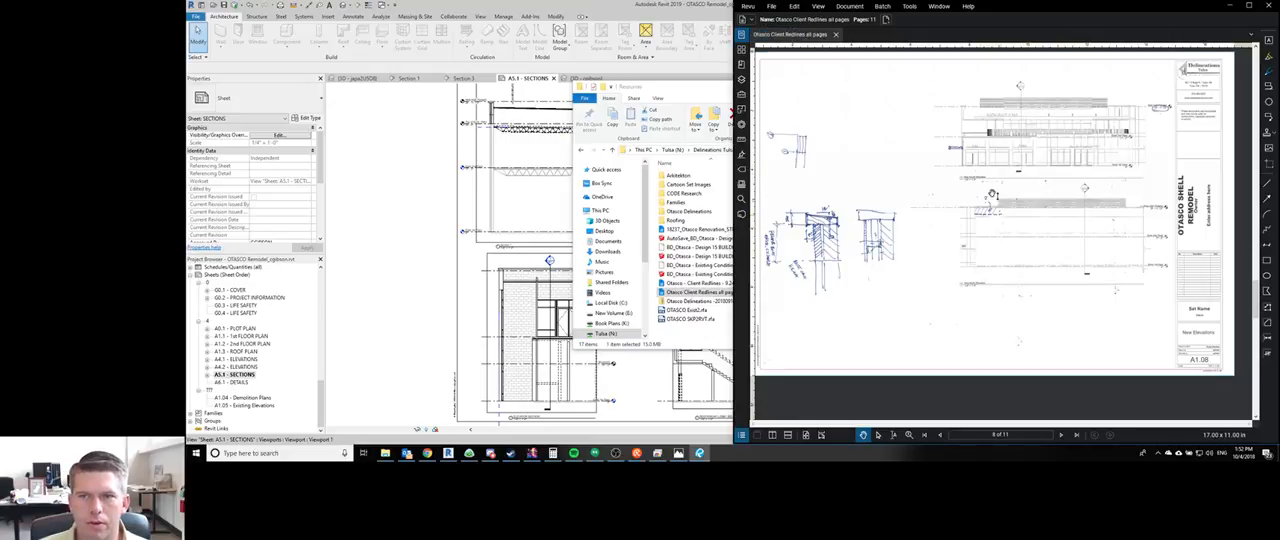
scroll(977, 170, down, 3)
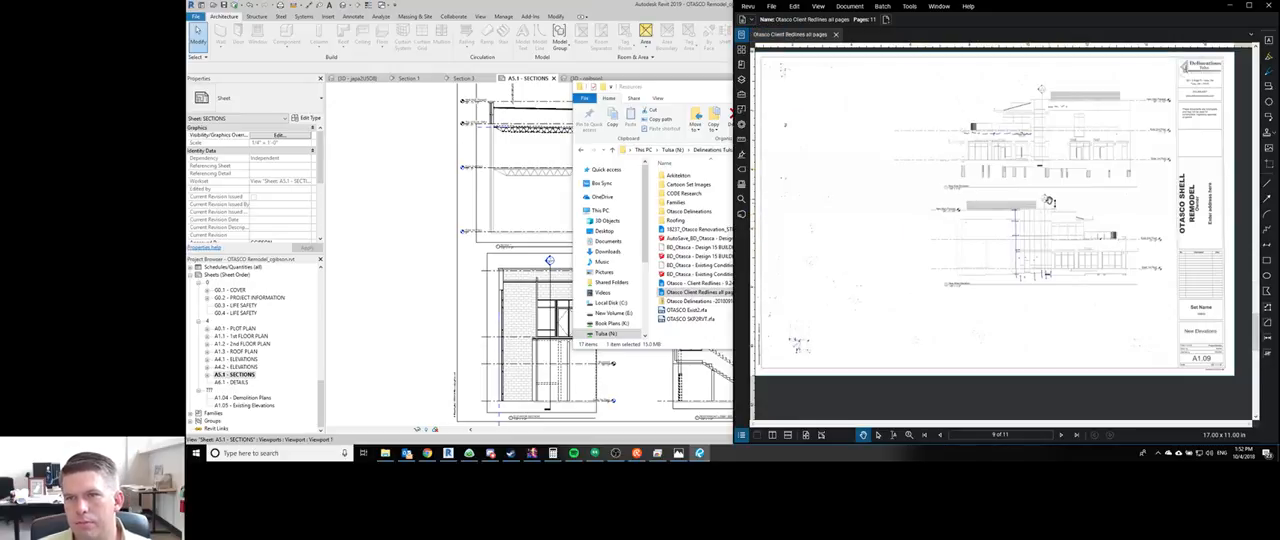
scroll(1048, 198, down, 3)
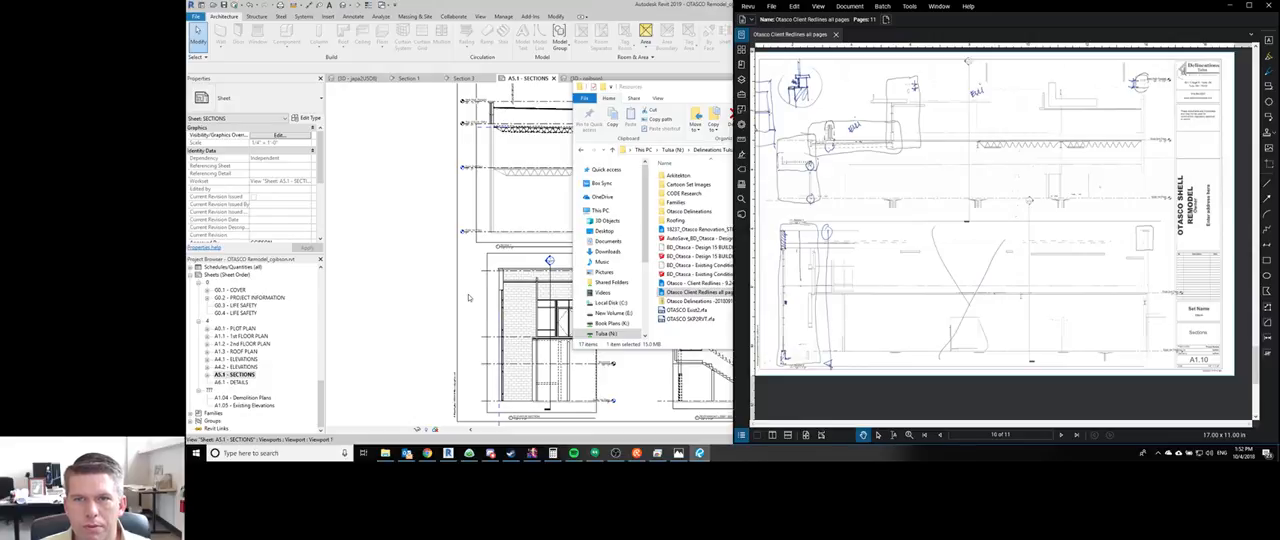
- Return to Revit, activate the Section 1 view on the sheet and place a callout around the second-floor window wall, overhang and parapet
click(468, 297)
middle_drag(626, 303, 562, 284)
scroll(708, 135, up, 1)
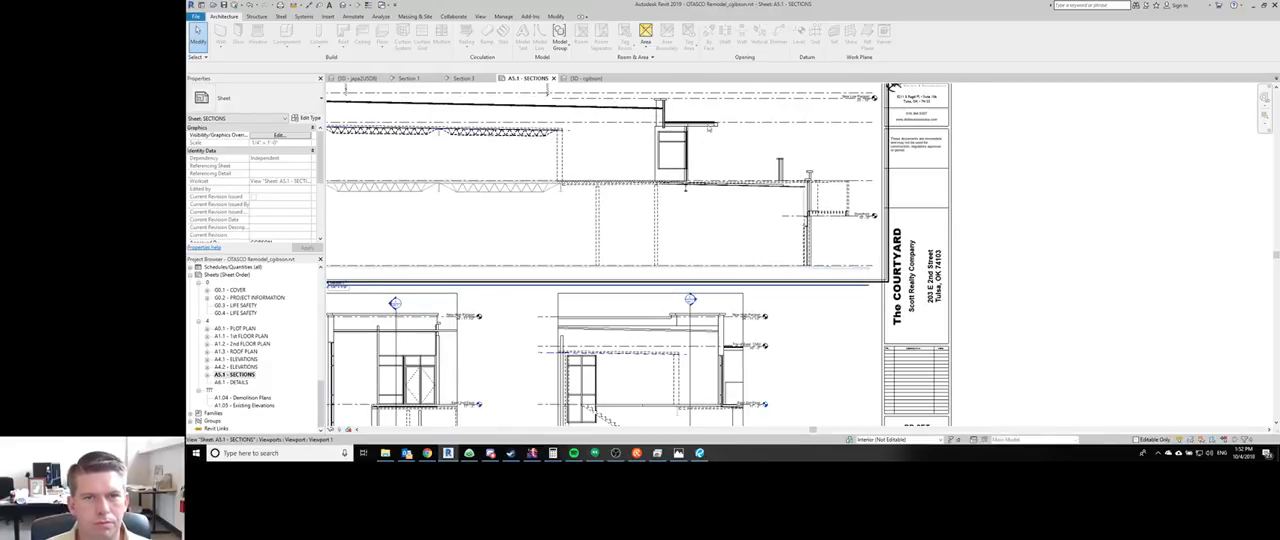
middle_drag(706, 168, 716, 220)
double_click(716, 222)
key(c)
key(a)
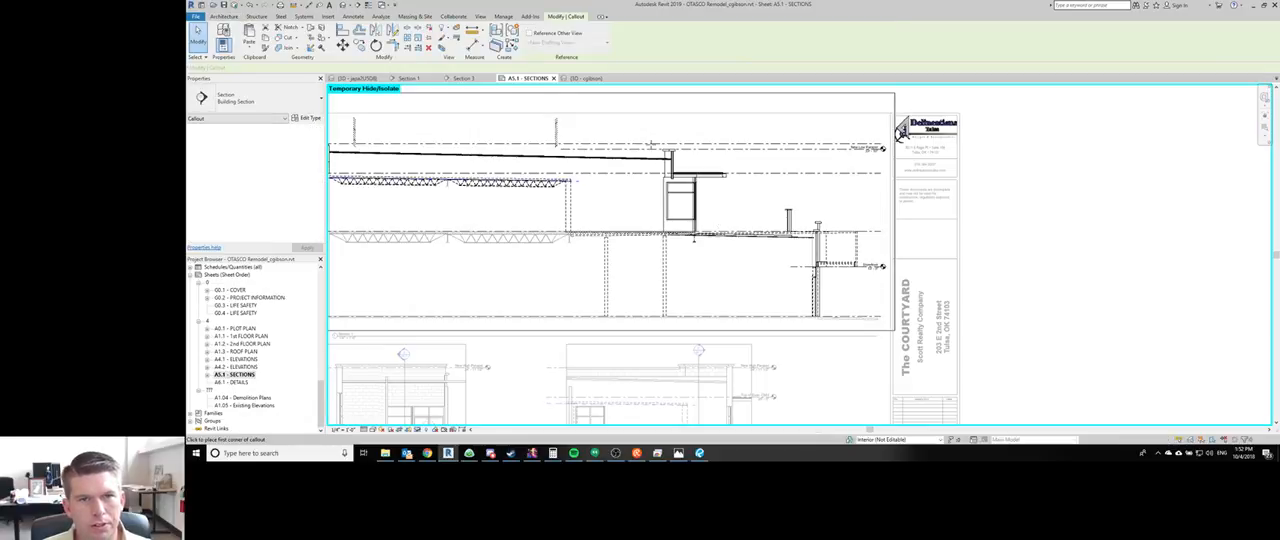
click(646, 137)
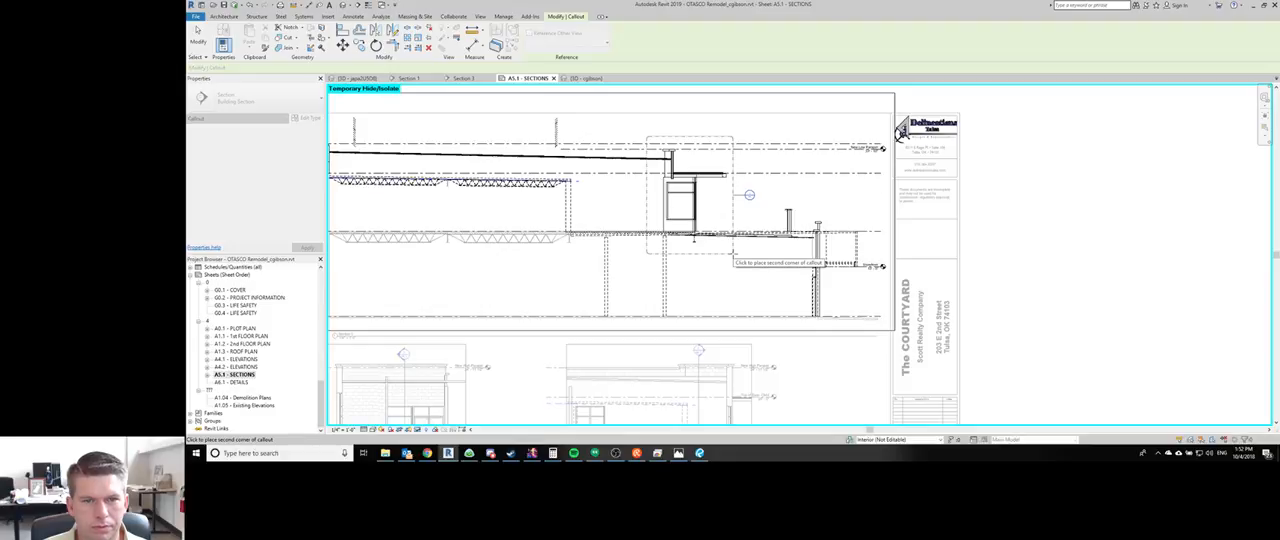
click(733, 253)
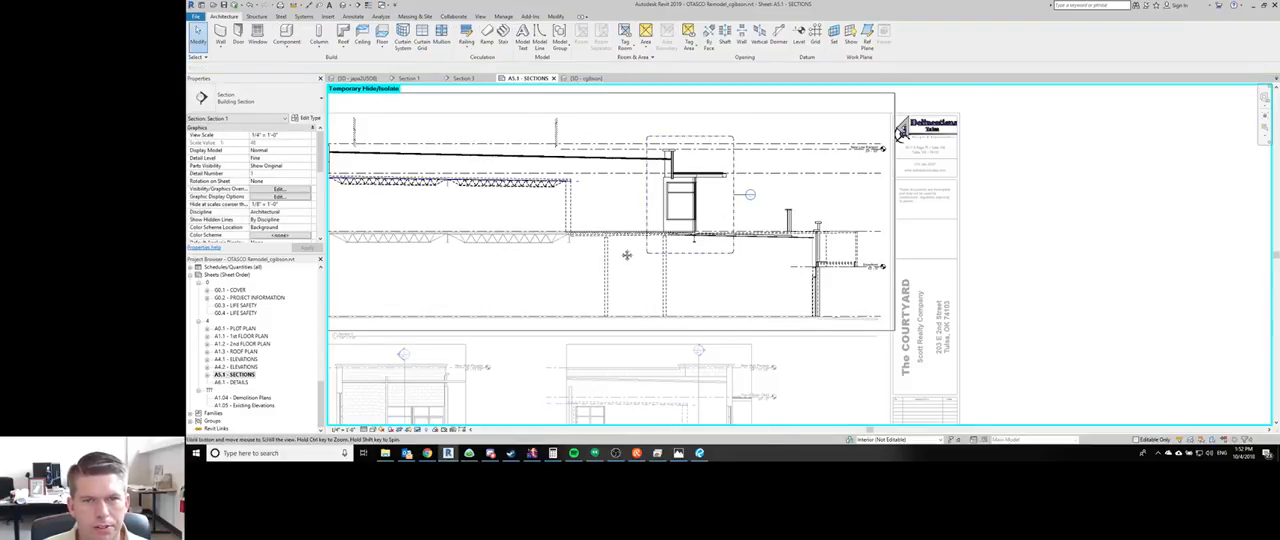
- Place a second callout in the section around the full-height storefront wall, its parapet and the awning
scroll(760, 218, down, 2)
scroll(760, 218, up, 2)
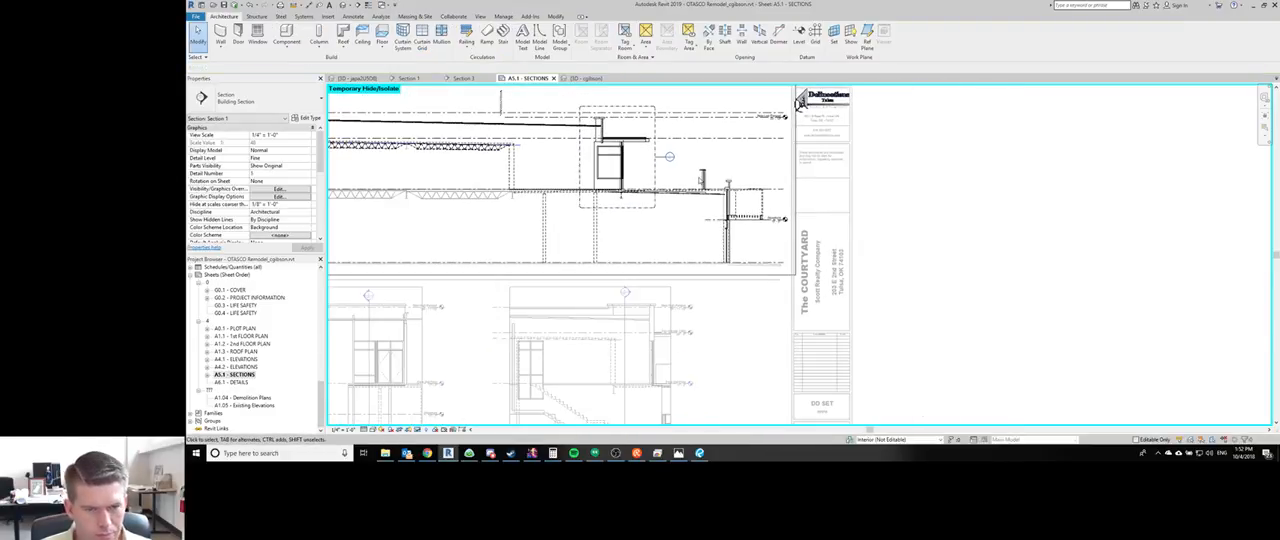
key(Return)
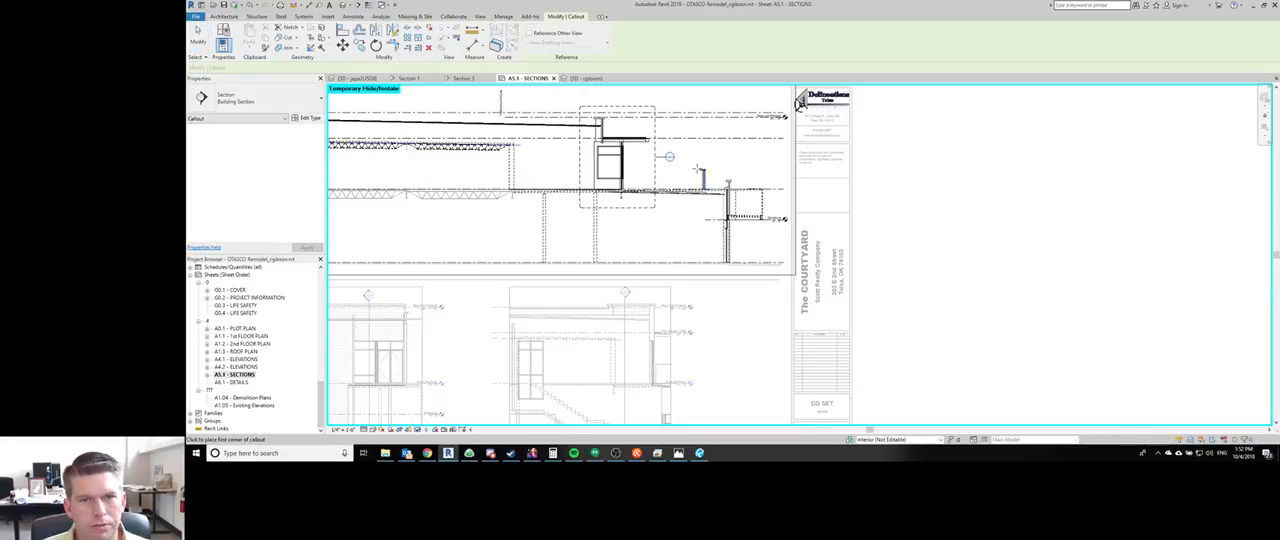
click(710, 168)
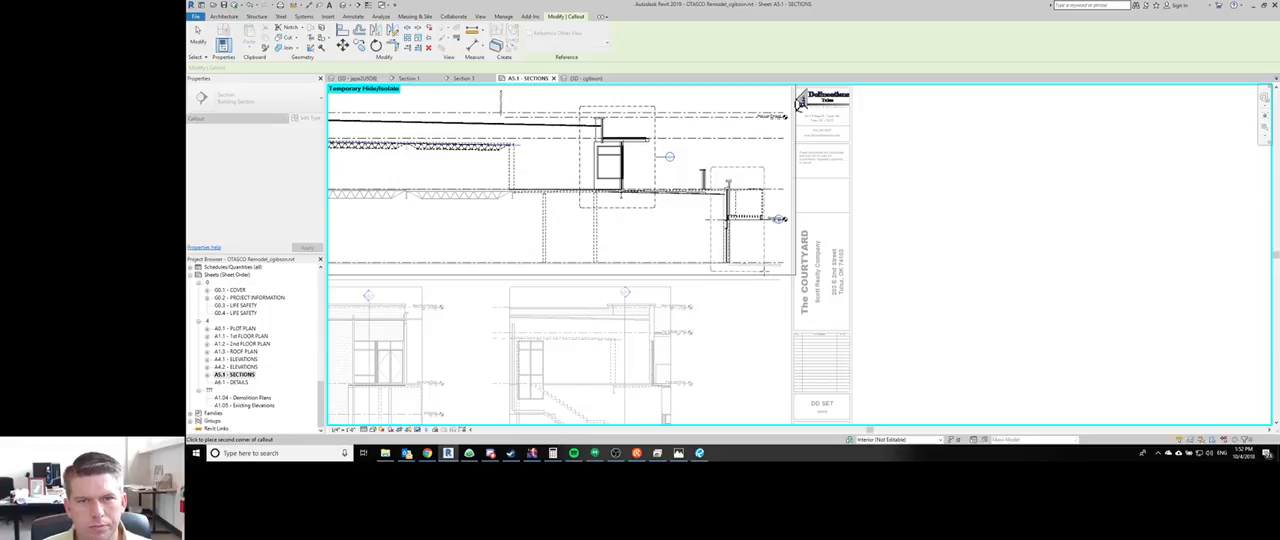
click(767, 268)
key(Escape)
key(Escape)
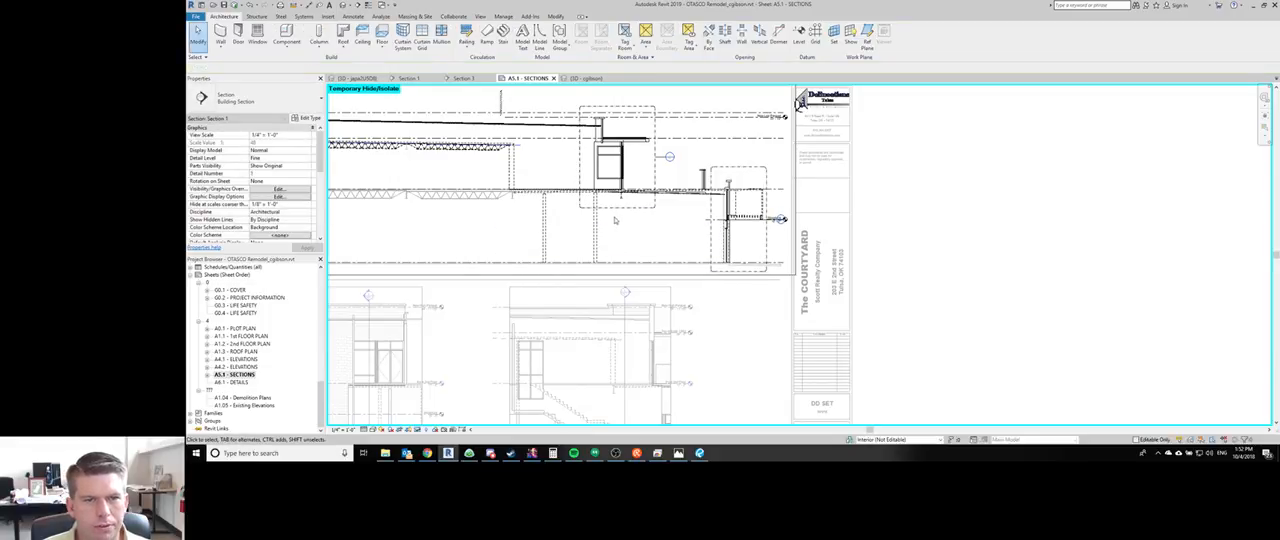
- Place a third callout around the parapet and roof edge at the section's far left end
scroll(660, 180, up, 2)
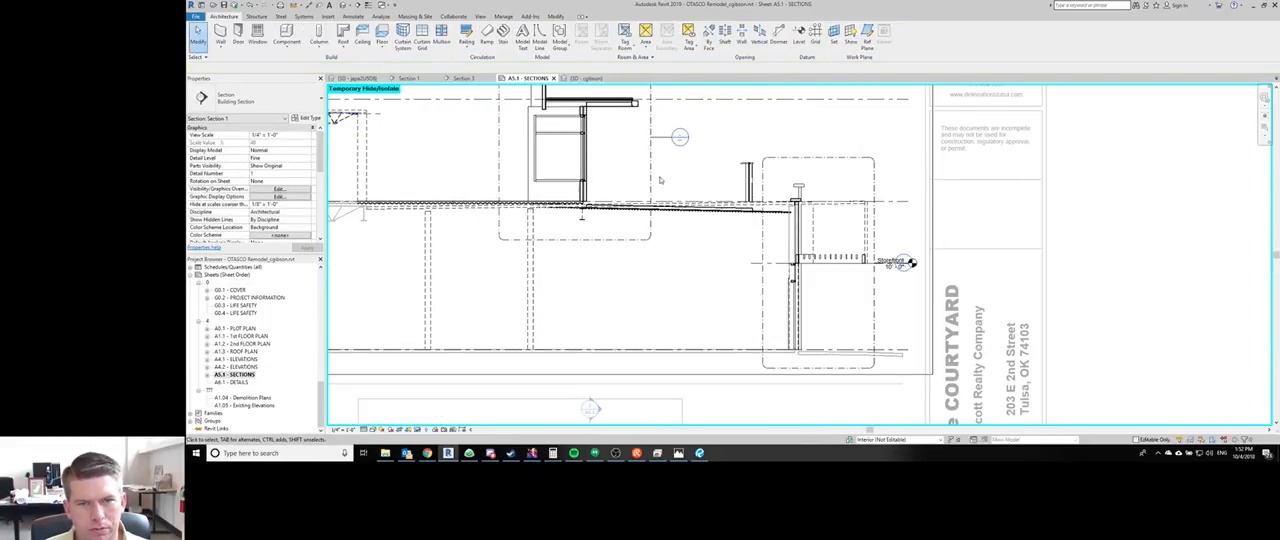
scroll(660, 180, down, 2)
click(783, 179)
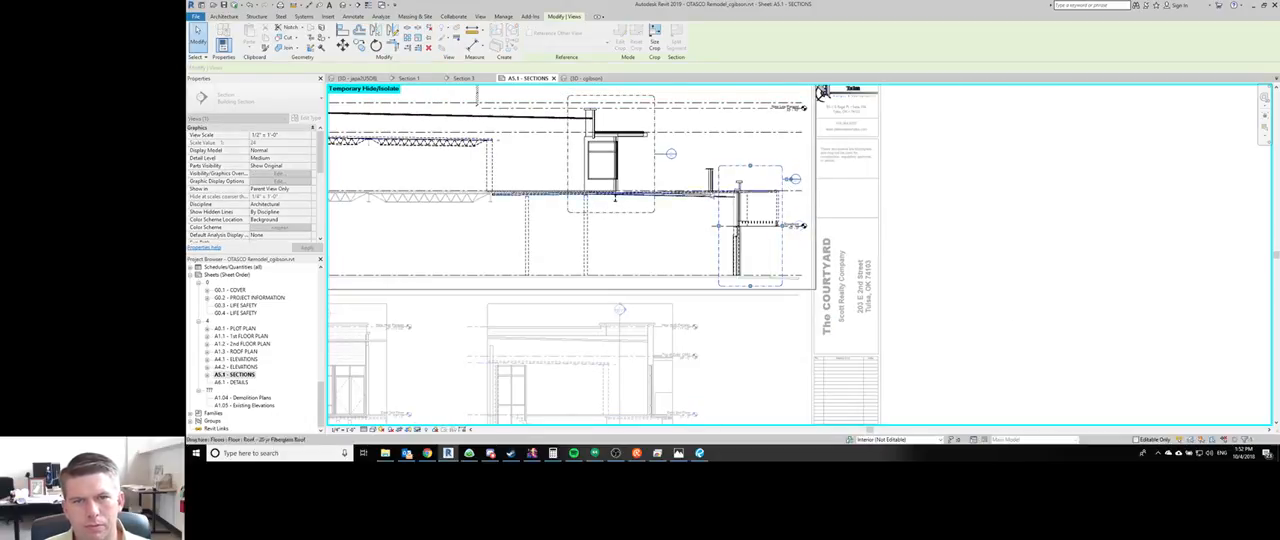
middle_drag(559, 230, 754, 275)
scroll(752, 272, down, 1)
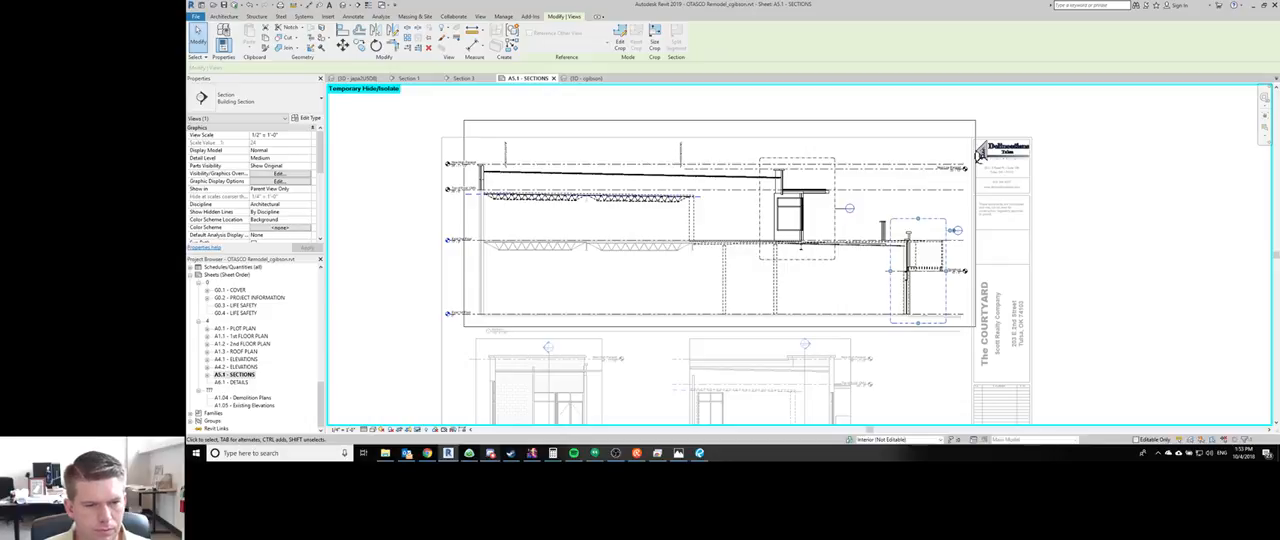
key(c)
key(s)
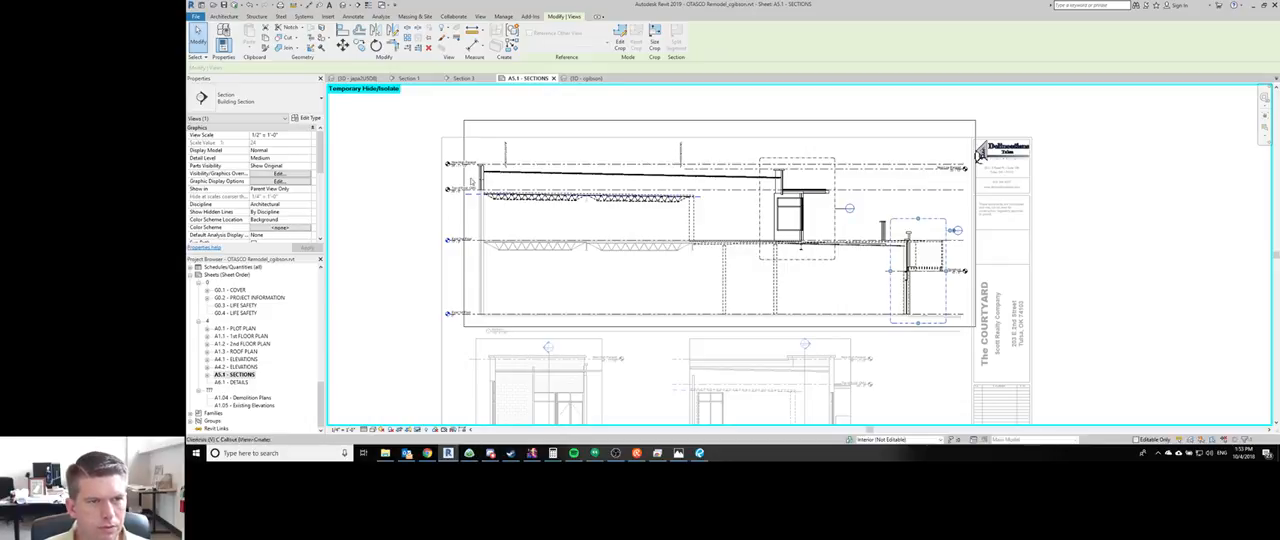
click(473, 158)
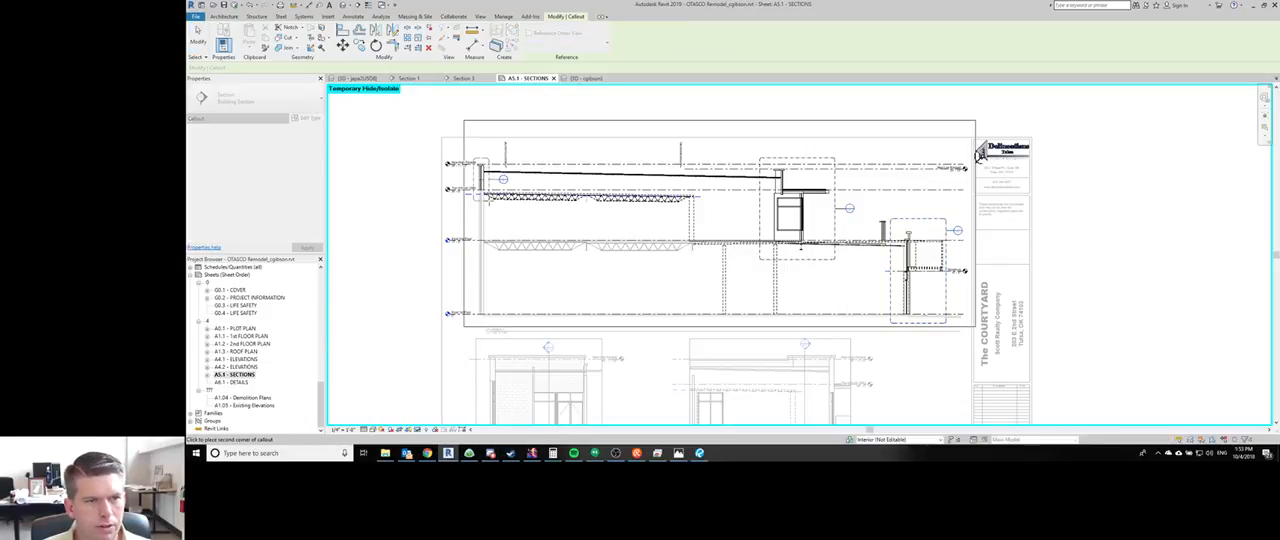
click(488, 200)
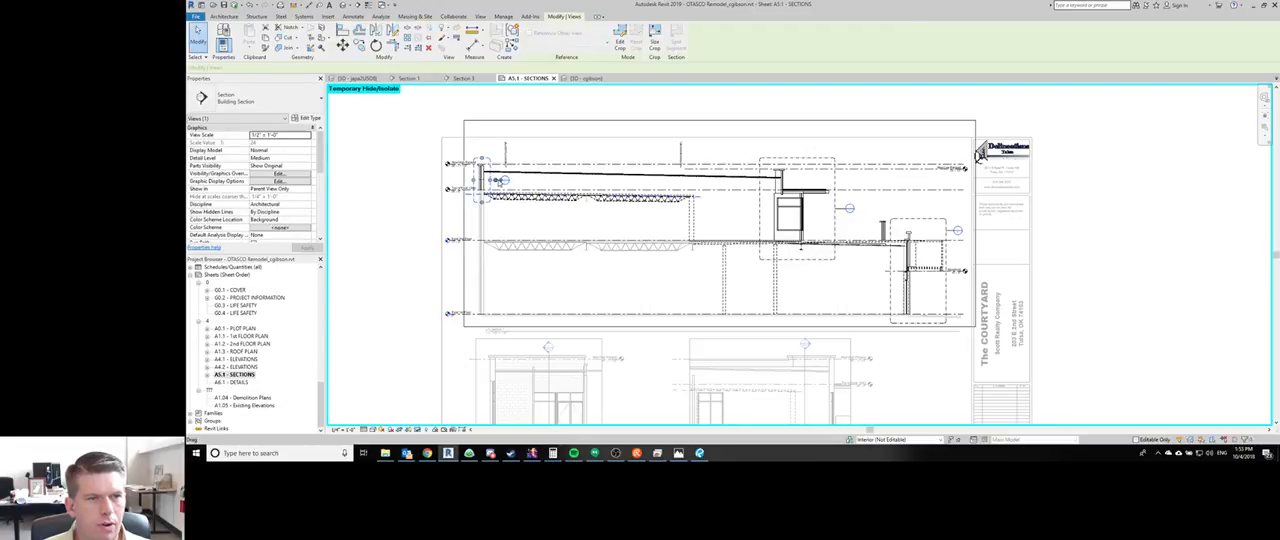
- Move the head of the far-left parapet callout above its boundary and clear the selection
drag(498, 180, 487, 149)
click(559, 294)
scroll(560, 290, down, 1)
middle_drag(560, 284, 559, 247)
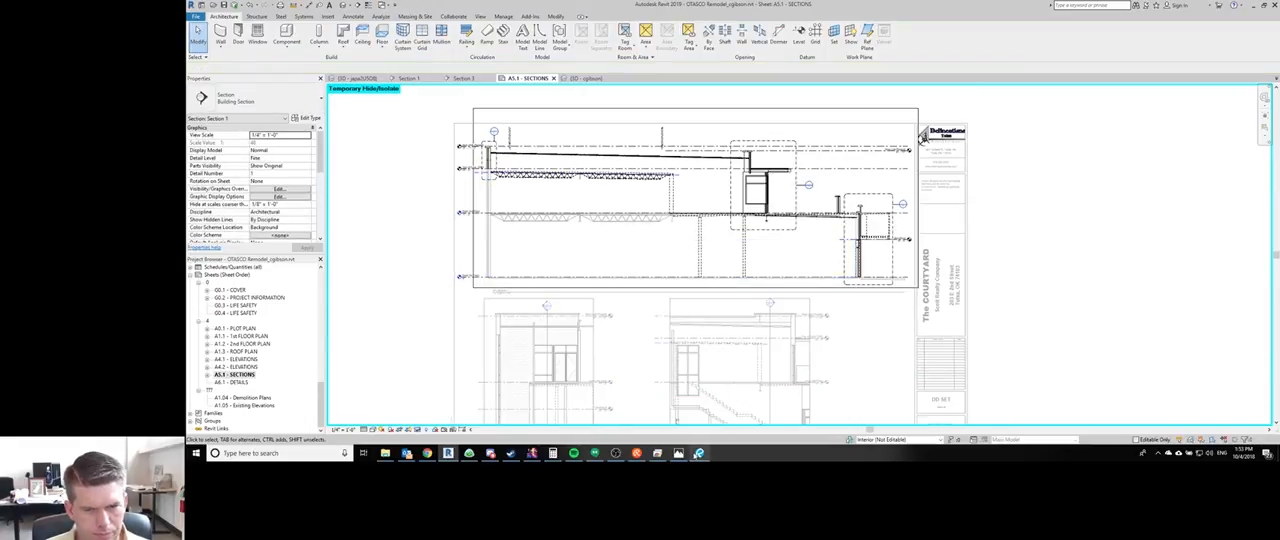
- Check the marked-up Sections sheet A1.10 in the redlines PDF and return to the Revit section sheet
click(699, 454)
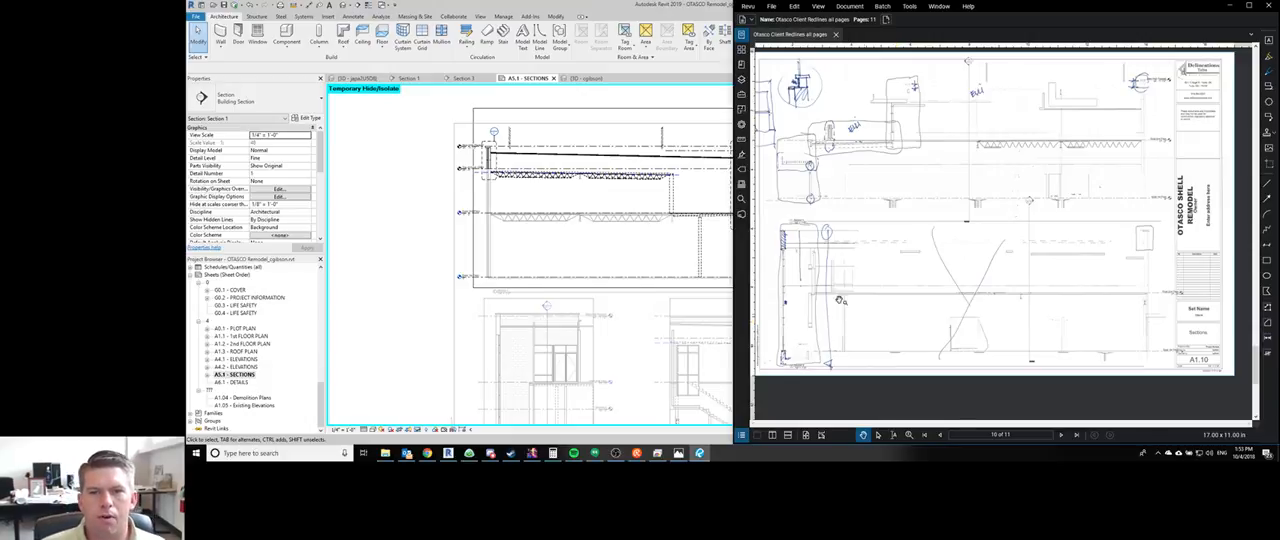
click(523, 246)
scroll(516, 232, down, 2)
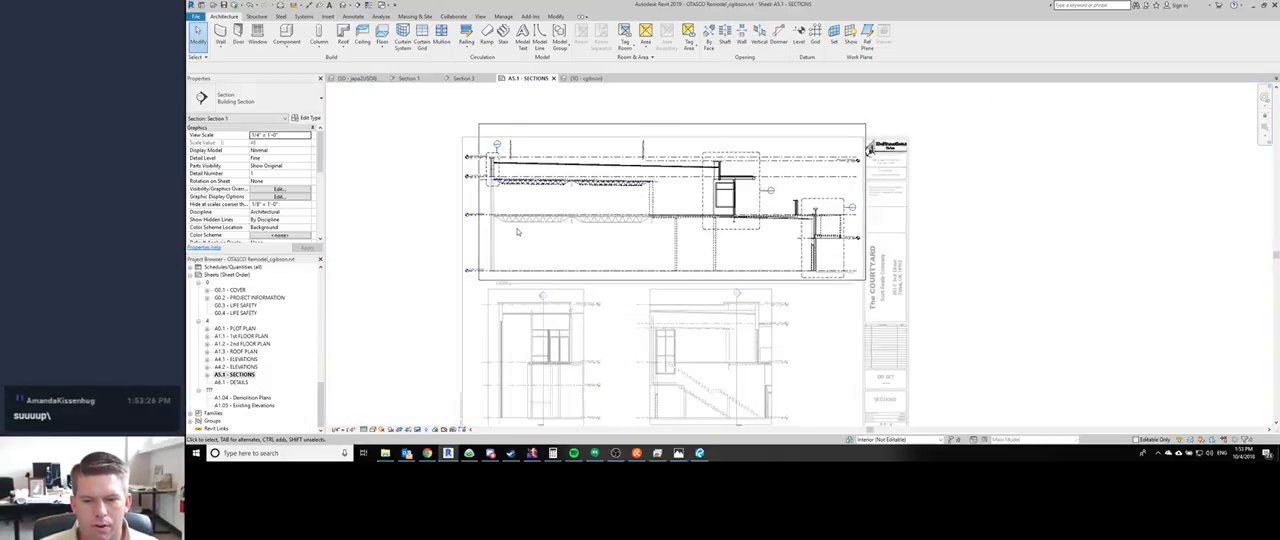
- Deactivate the Section 1 view on the sheet and open sheet A6.1 - DETAILS
double_click(588, 278)
scroll(588, 272, up, 2)
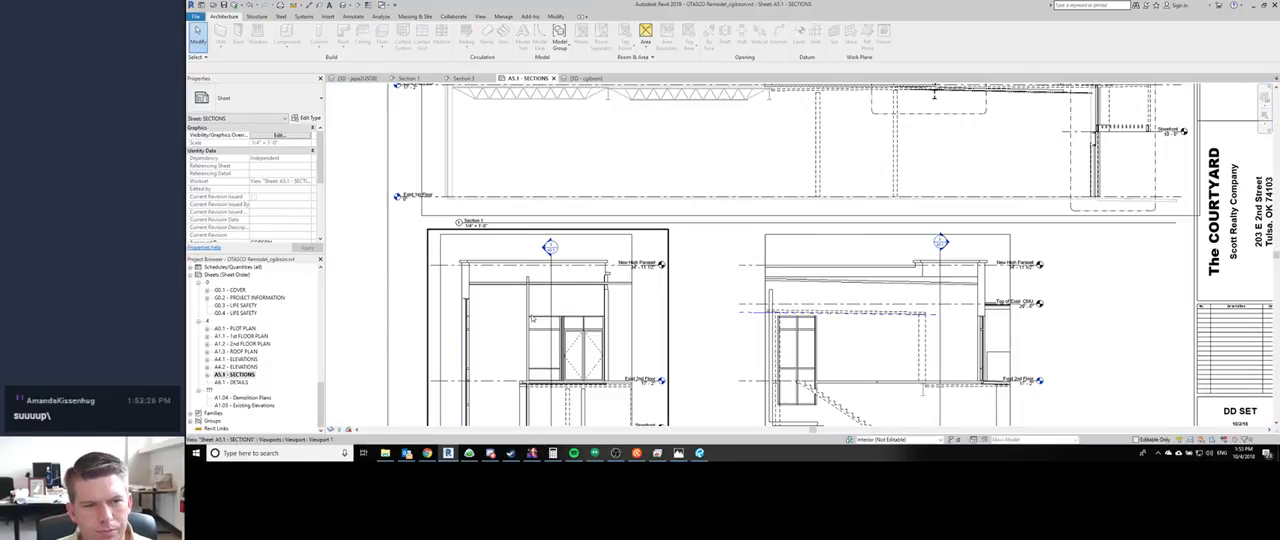
scroll(515, 295, down, 4)
double_click(234, 382)
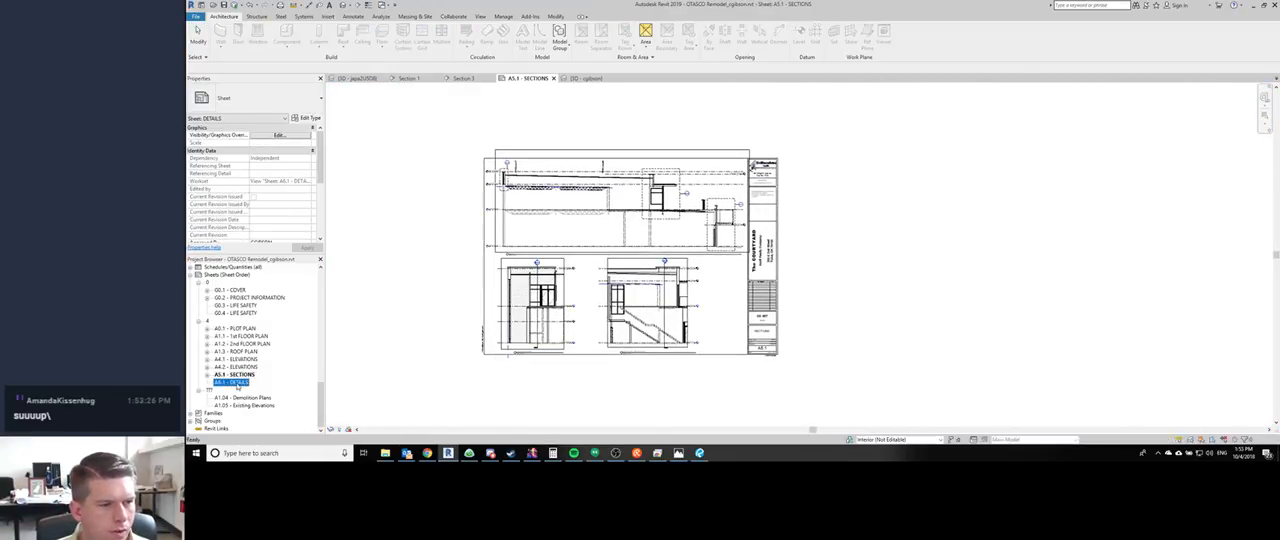
- Select the Section 1 - Callout 1, Callout 2 and Callout 3 views together and open their type properties
scroll(234, 320, up, 7)
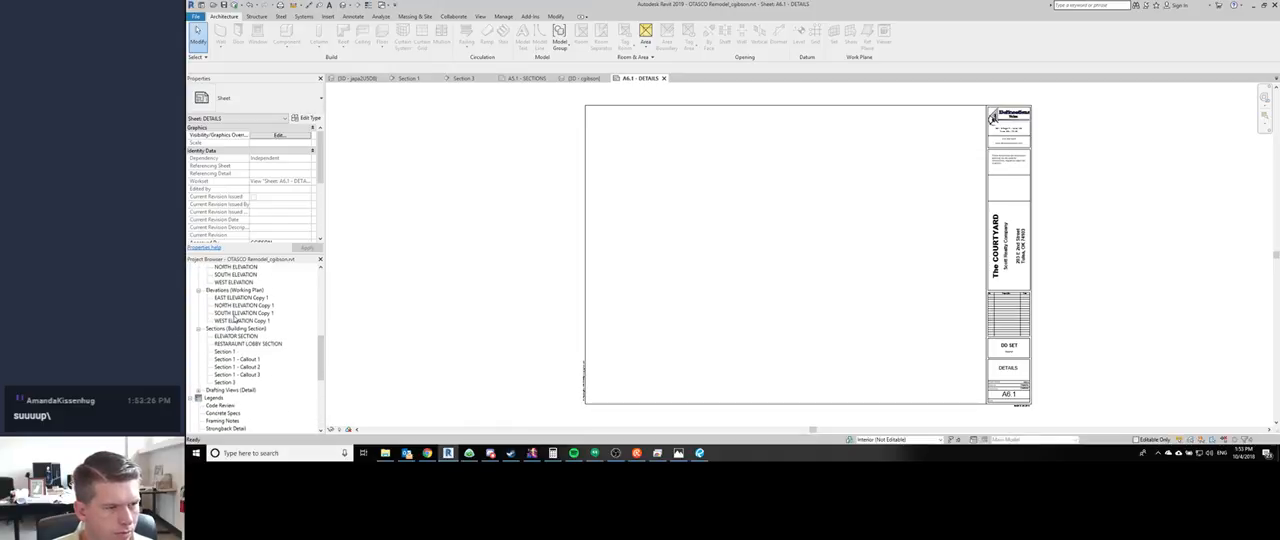
click(236, 359)
shift+click(236, 374)
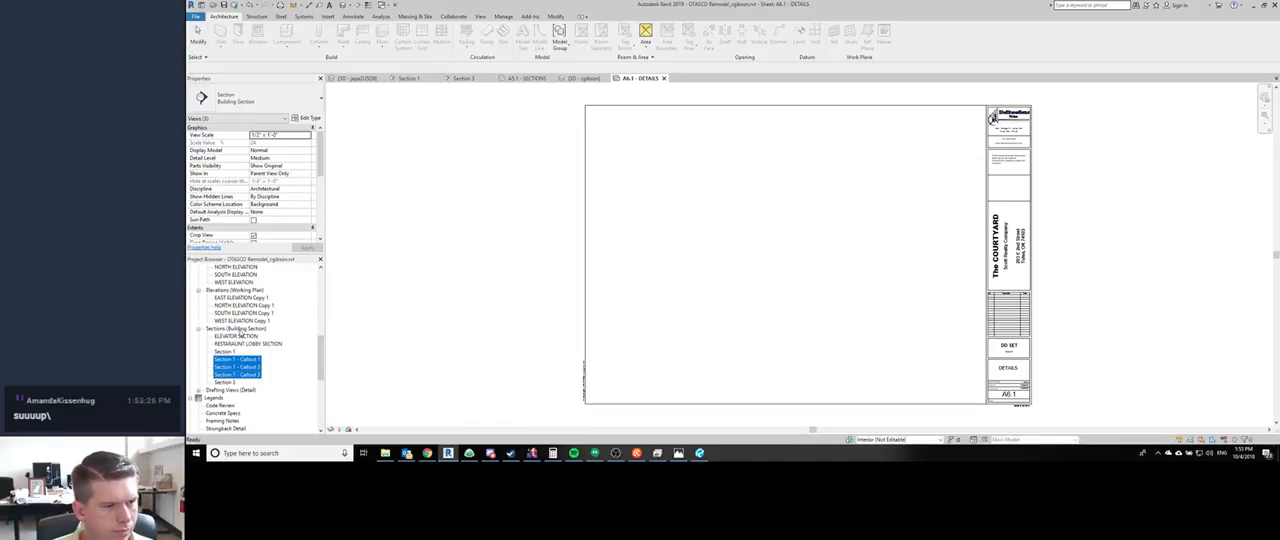
click(307, 117)
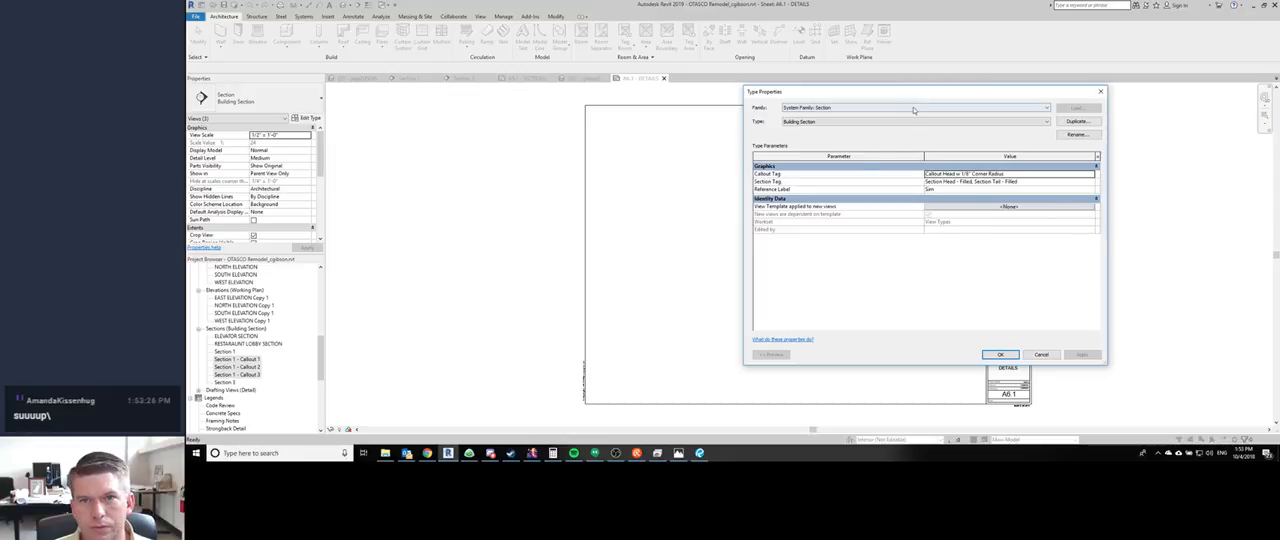
click(899, 107)
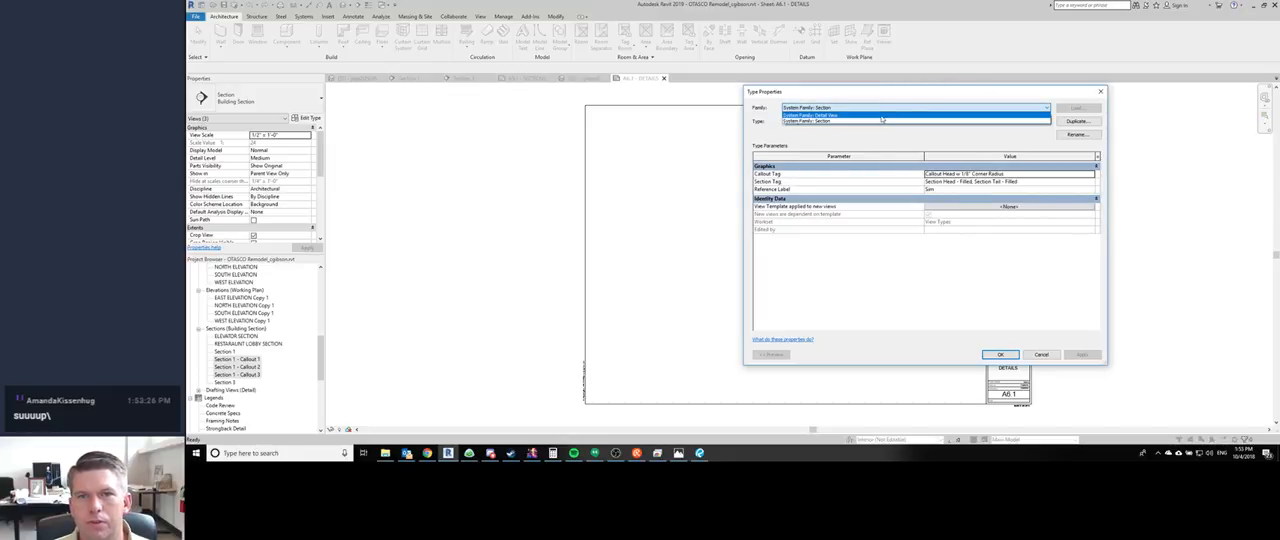
click(867, 124)
click(860, 108)
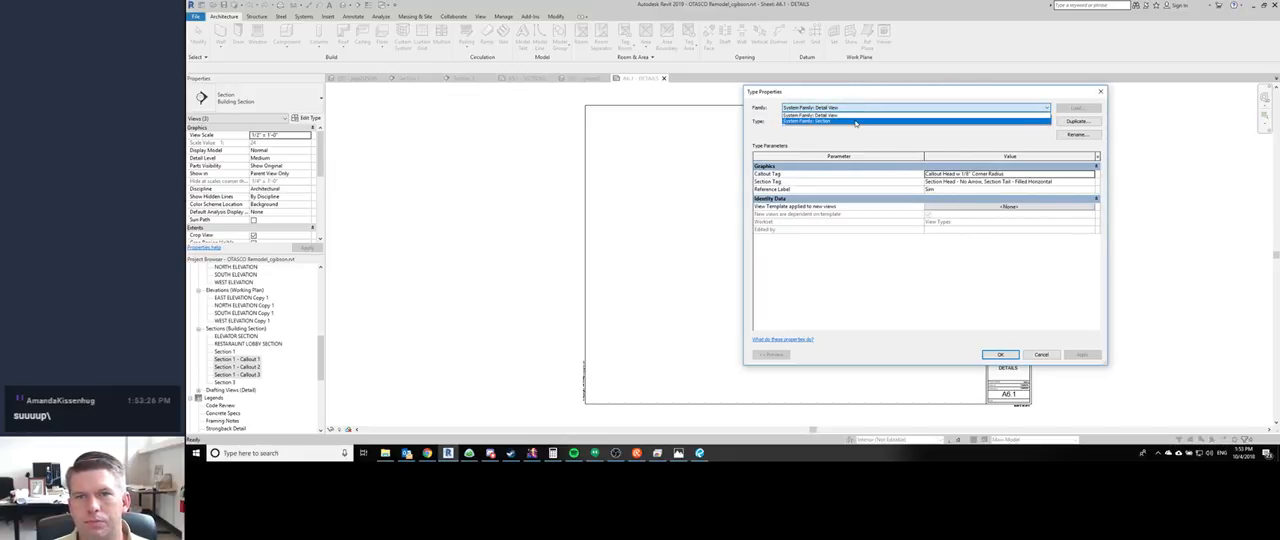
click(855, 121)
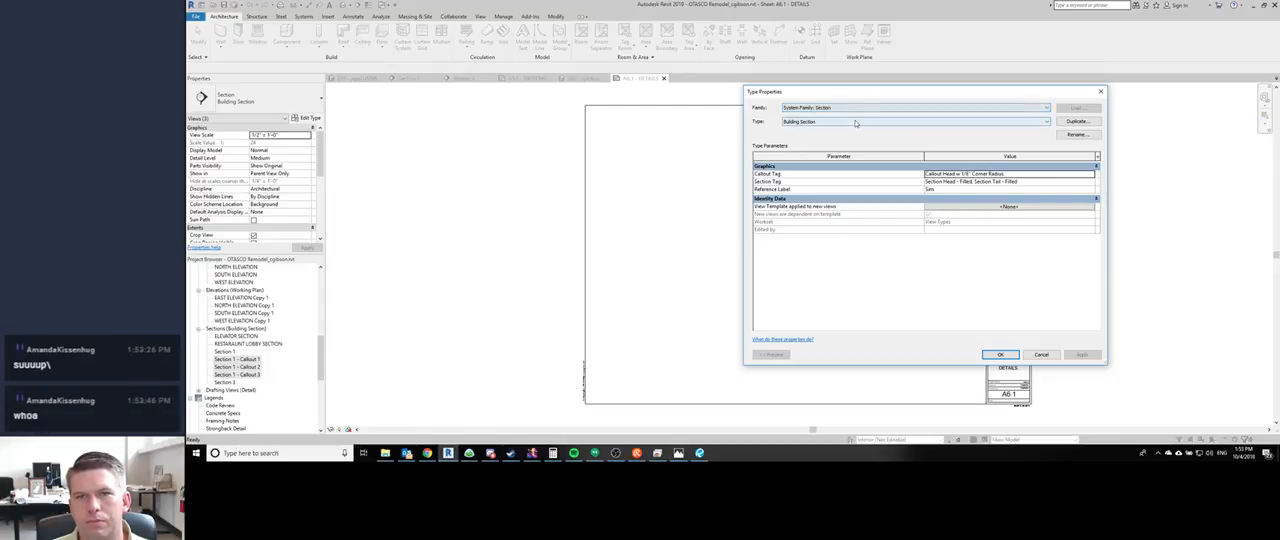
- Change the type of the three selected callout views to Wall Section
click(855, 121)
click(855, 122)
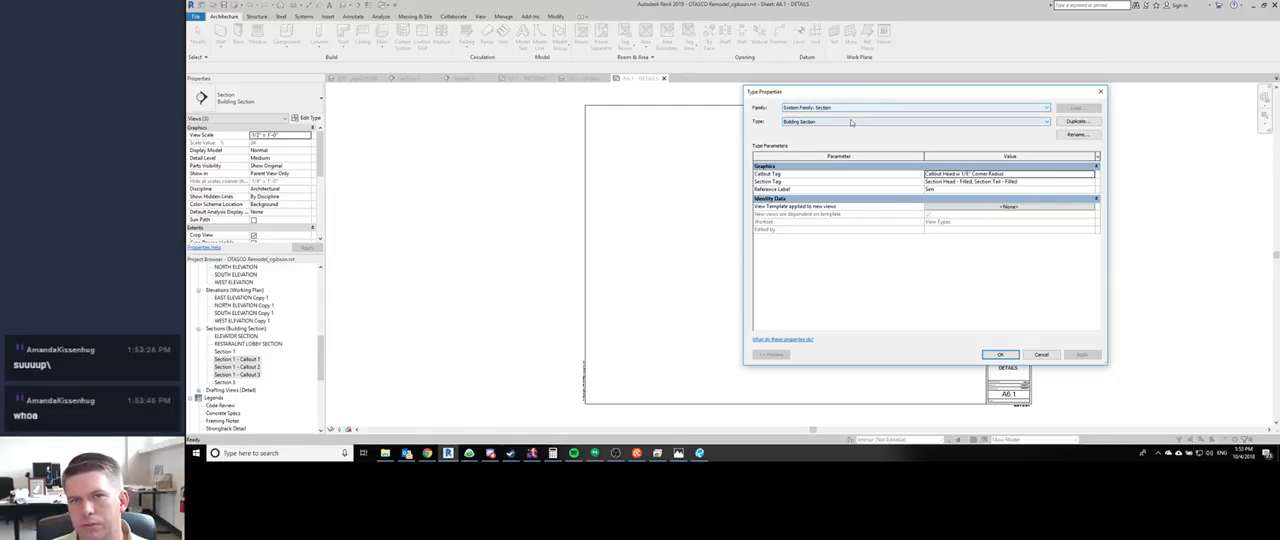
click(851, 122)
click(844, 135)
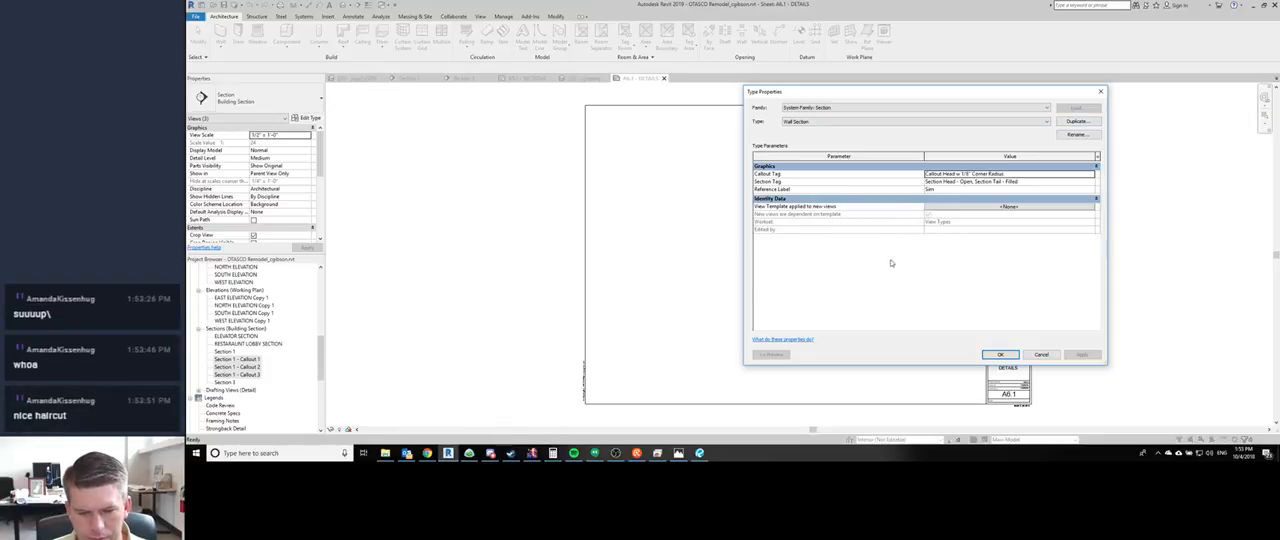
click(998, 355)
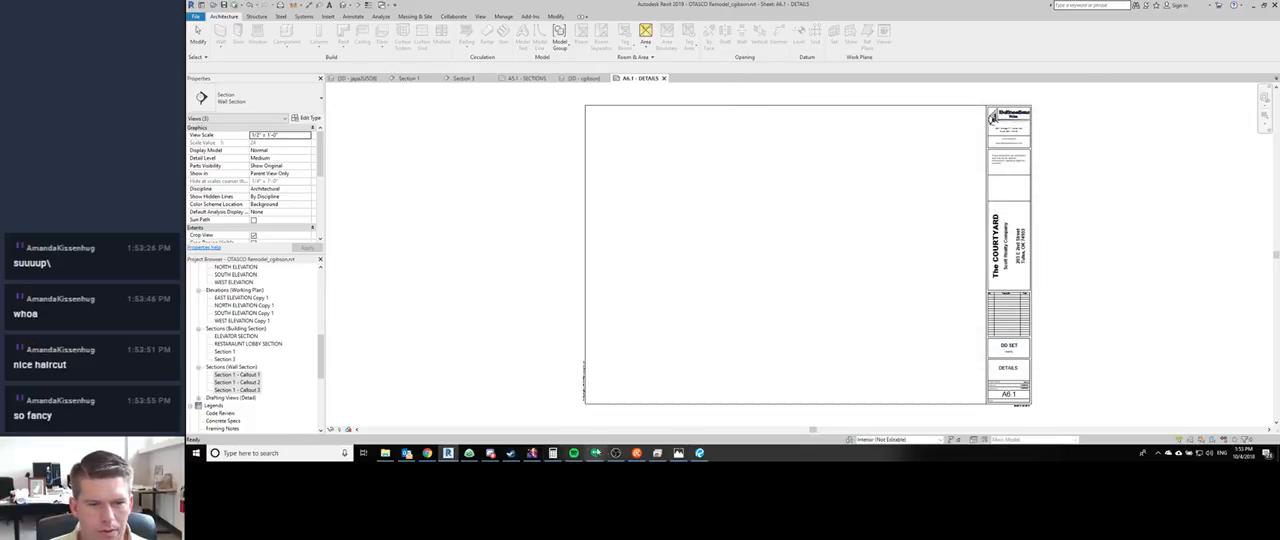
click(615, 454)
click(615, 454)
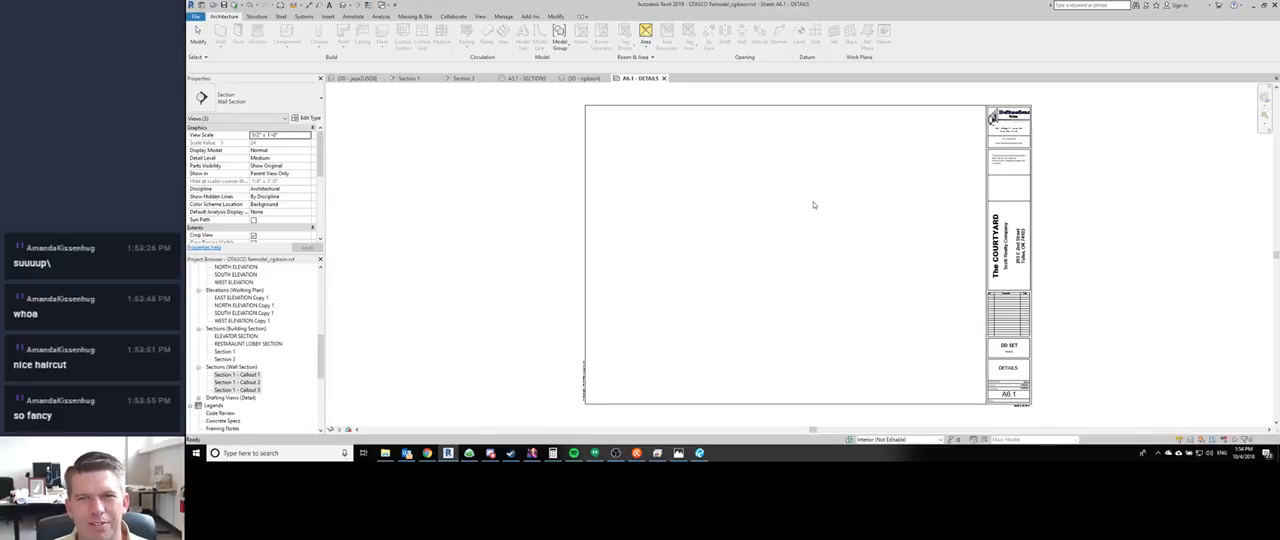
- Place Section 1 - Callout 1 at the sheet's upper right, Callout 2 beside it to the left and Callout 3 below Callout 1
click(815, 210)
middle_drag(531, 266, 471, 264)
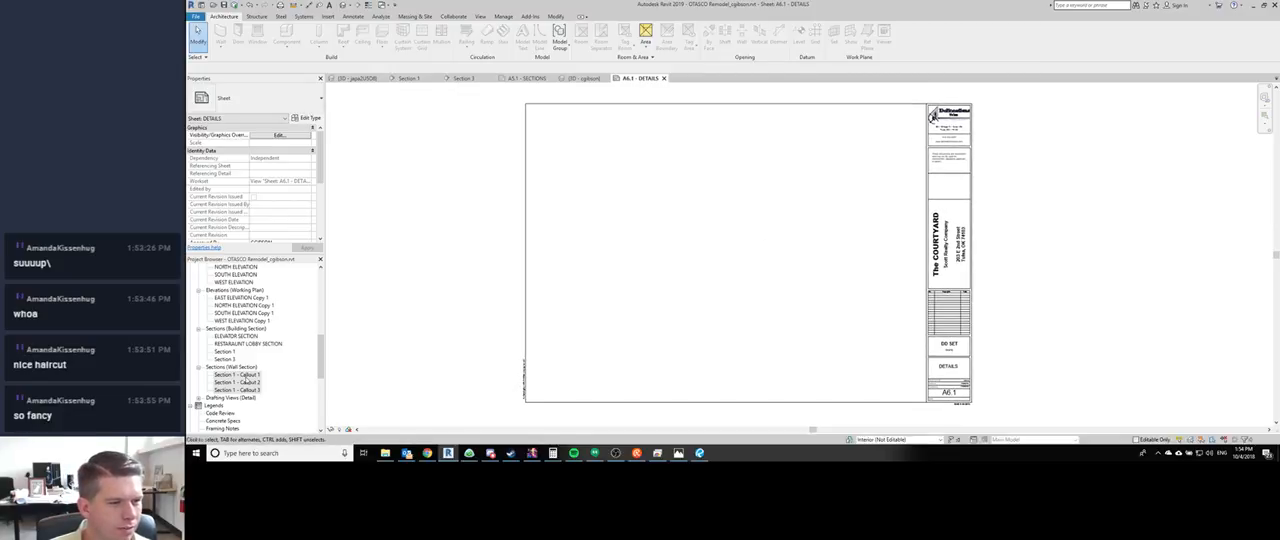
click(244, 375)
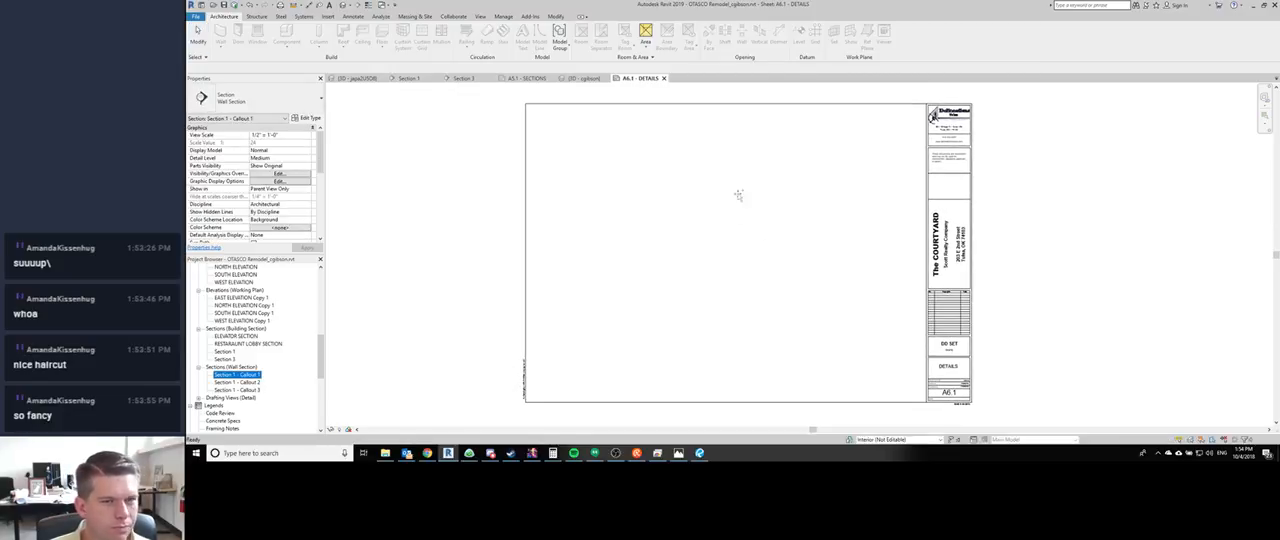
click(842, 197)
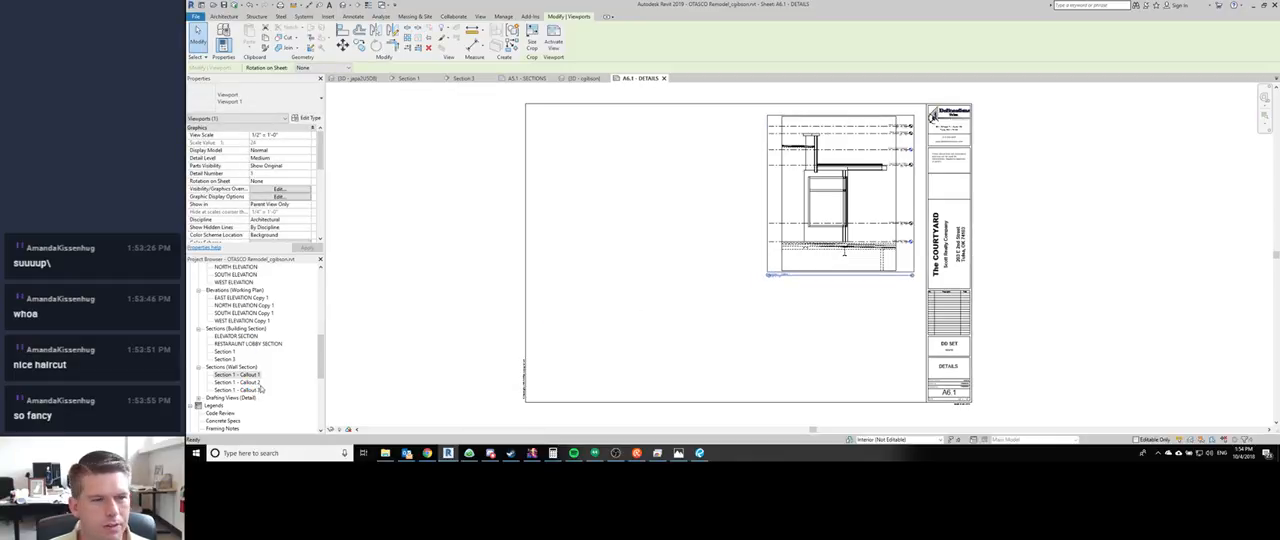
click(238, 384)
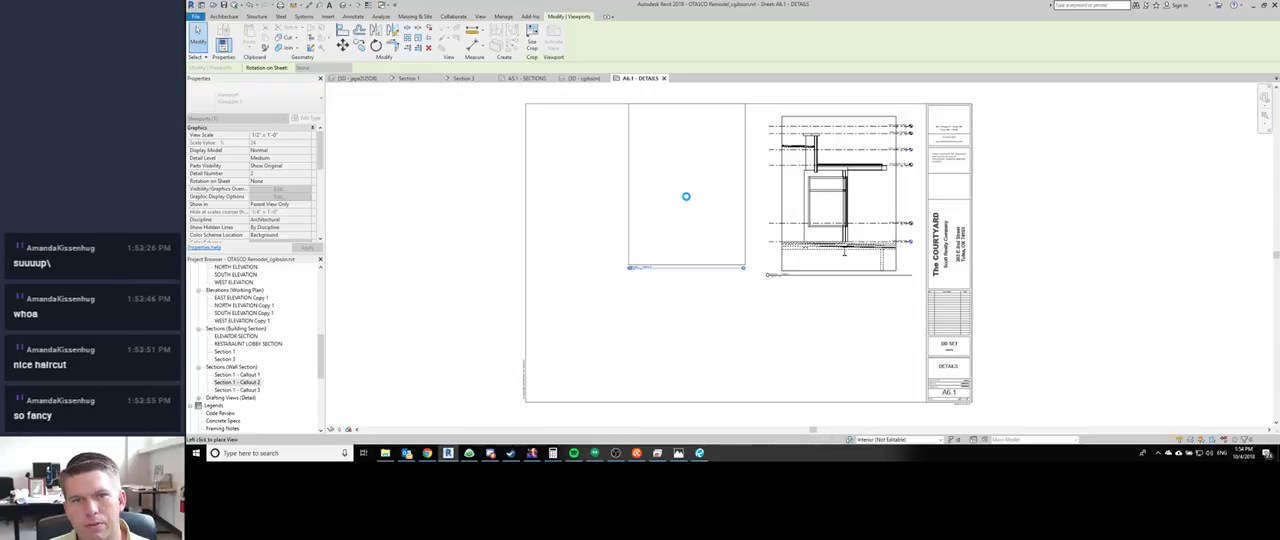
click(687, 197)
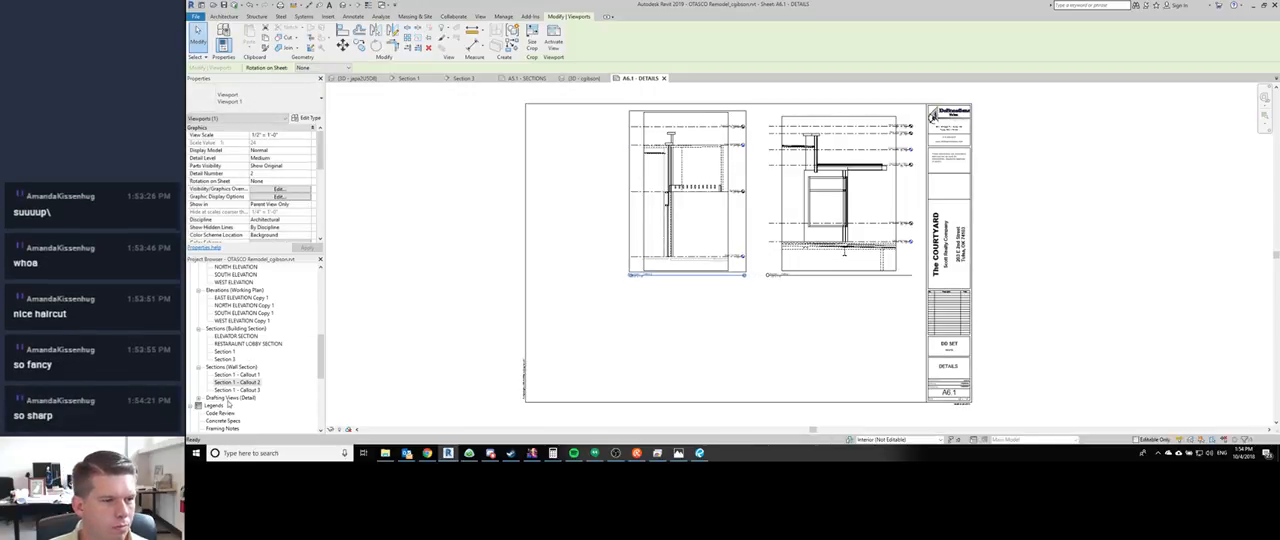
click(240, 390)
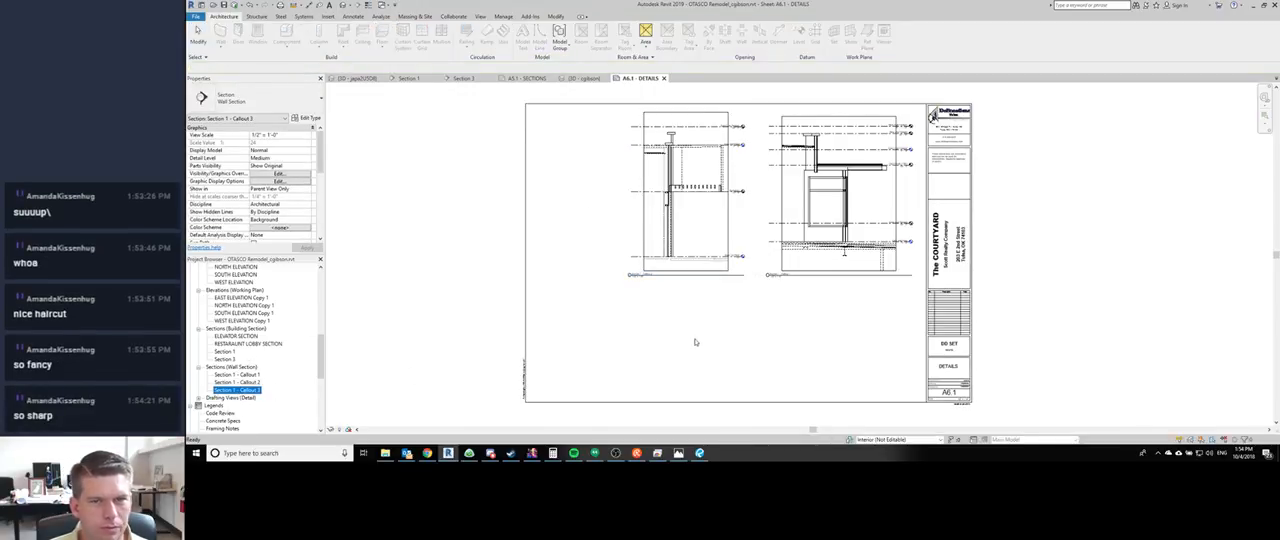
click(846, 336)
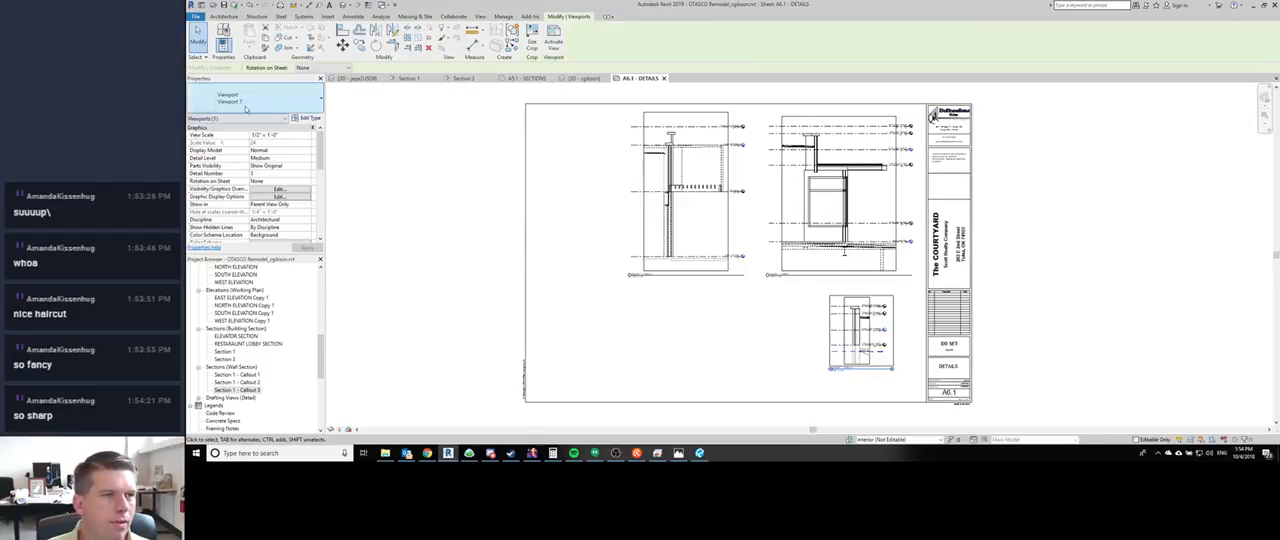
- Try a view scale of 1 1/2" = 1'-0" on the Callout 3 viewport, then restore 1/2" = 1'-0"
click(268, 100)
click(269, 101)
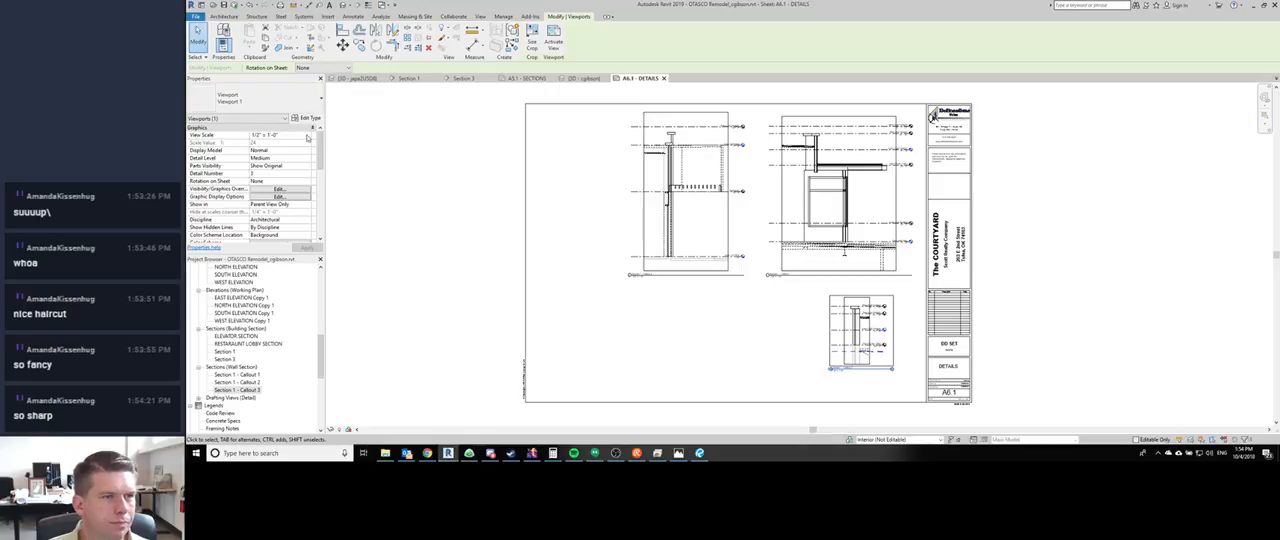
click(308, 137)
scroll(259, 182, up, 1)
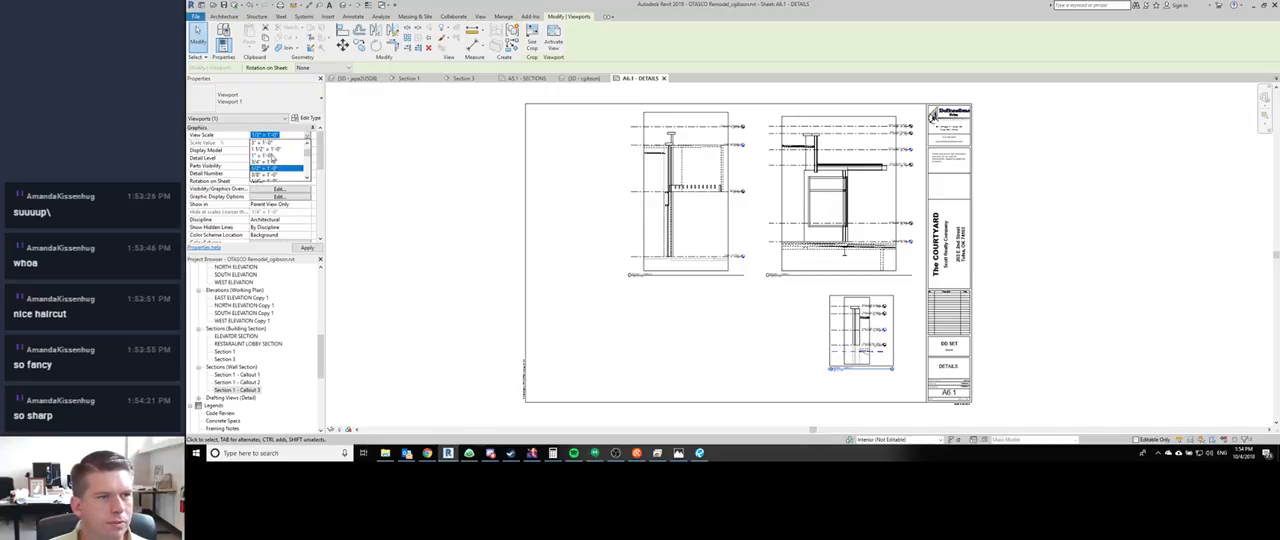
click(272, 149)
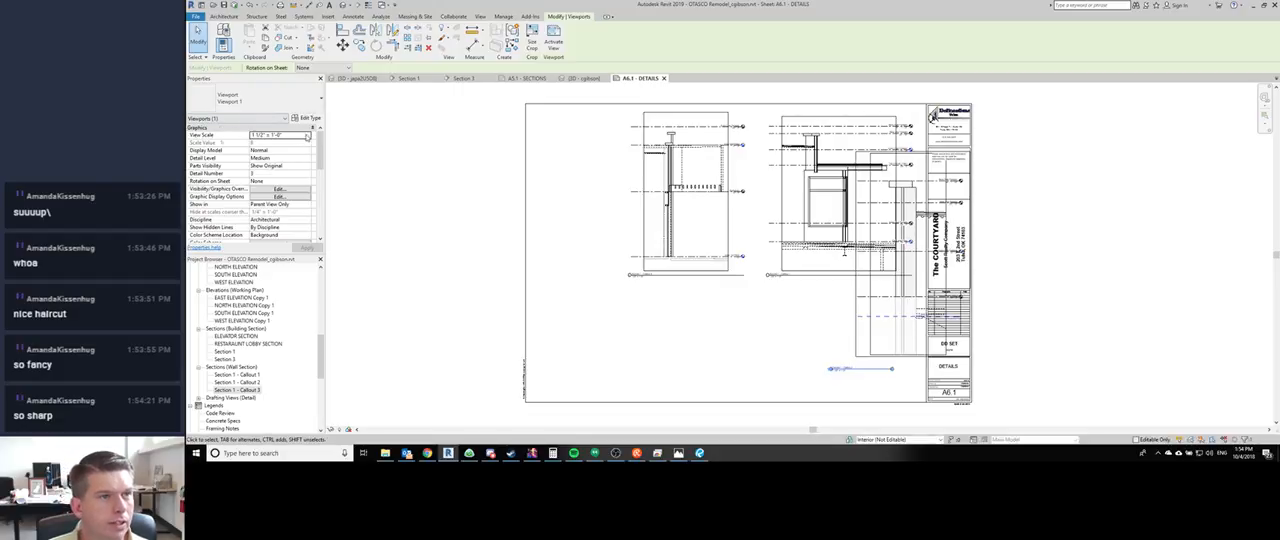
click(307, 136)
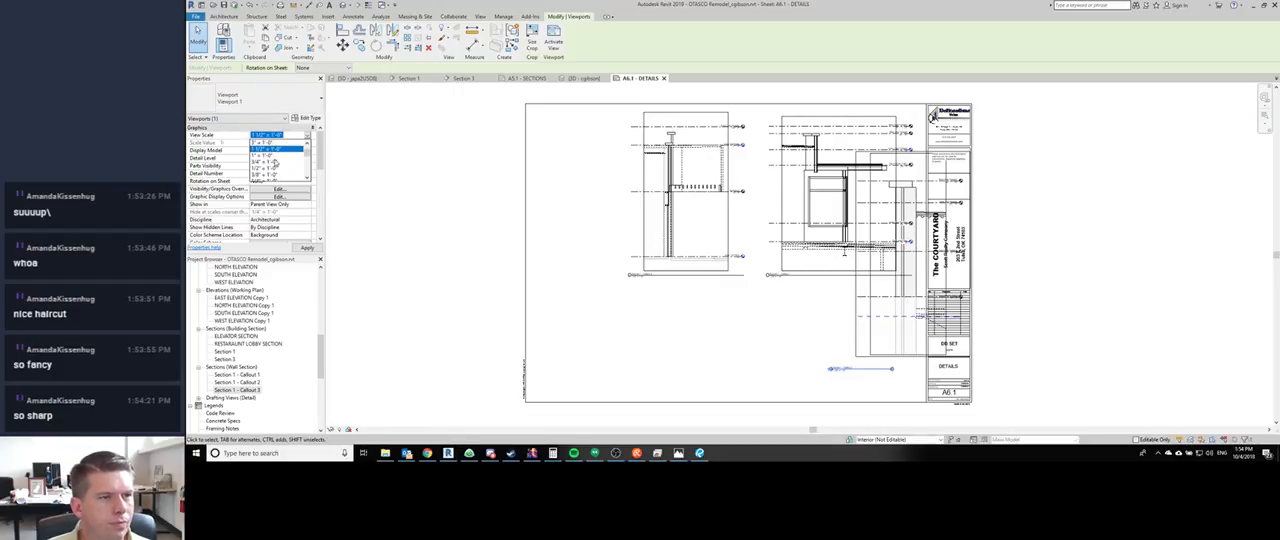
click(262, 171)
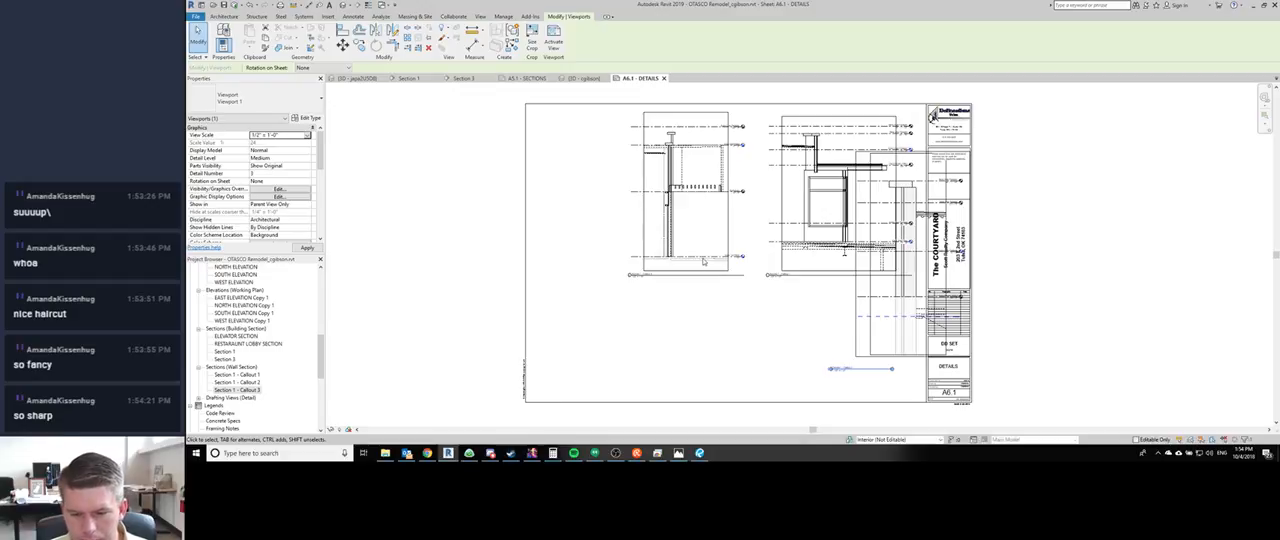
key(Escape)
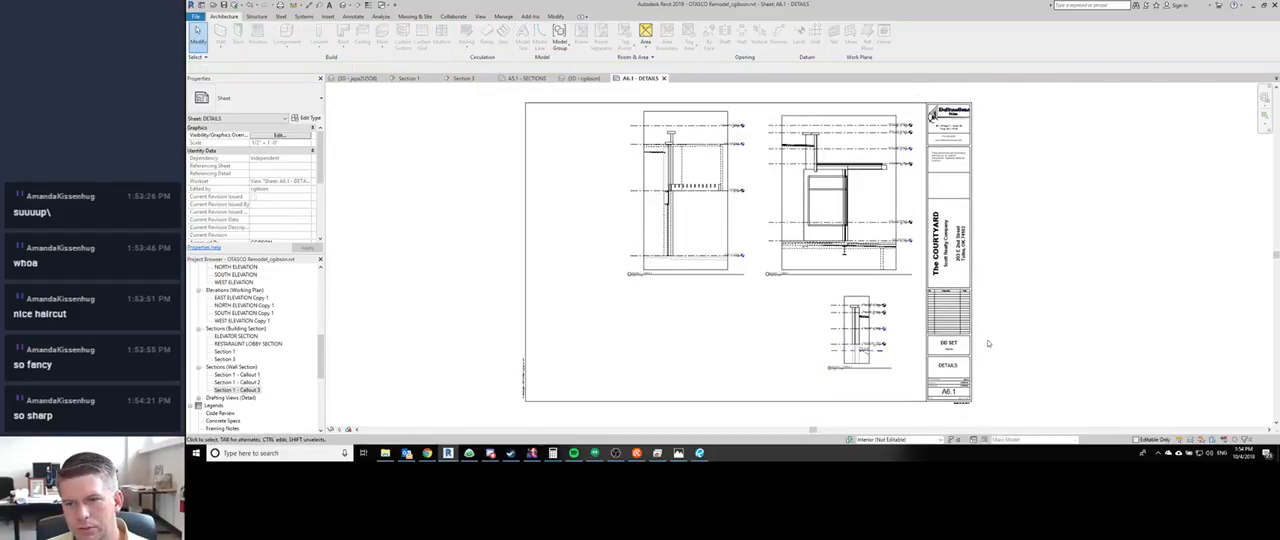
scroll(988, 343, up, 2)
scroll(988, 343, down, 1)
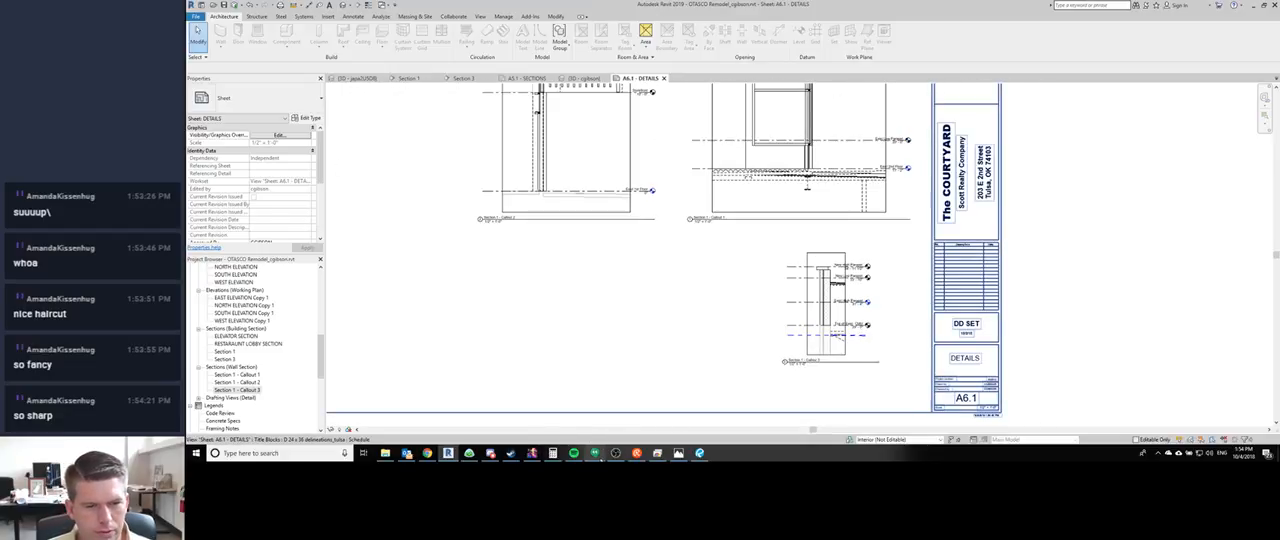
- Switch to Basecamp and start a new group ping with two team members
click(469, 453)
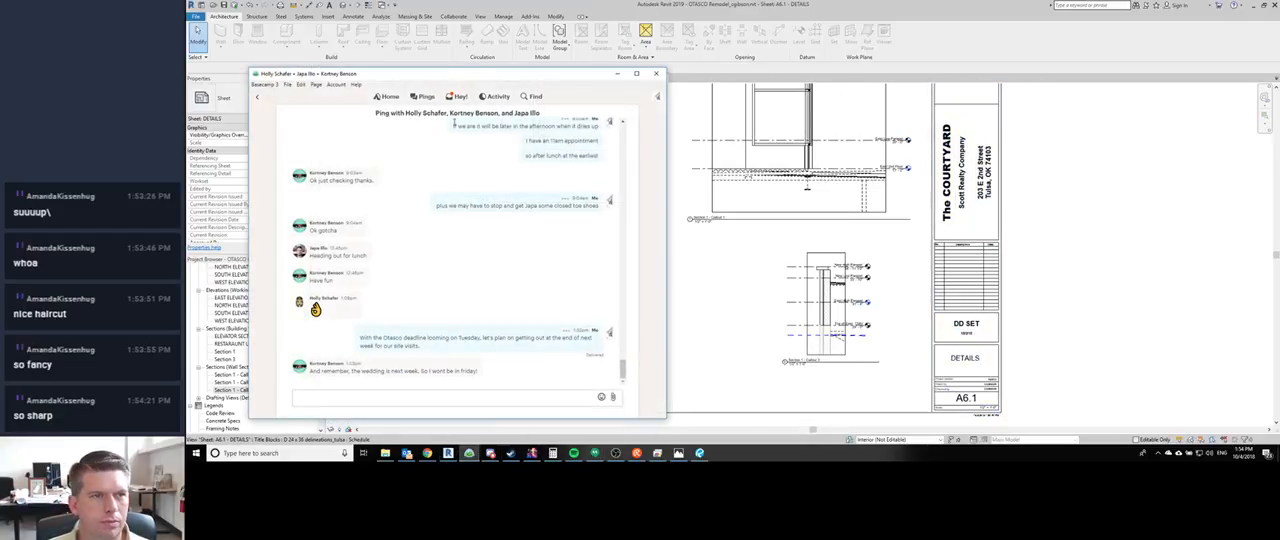
click(422, 96)
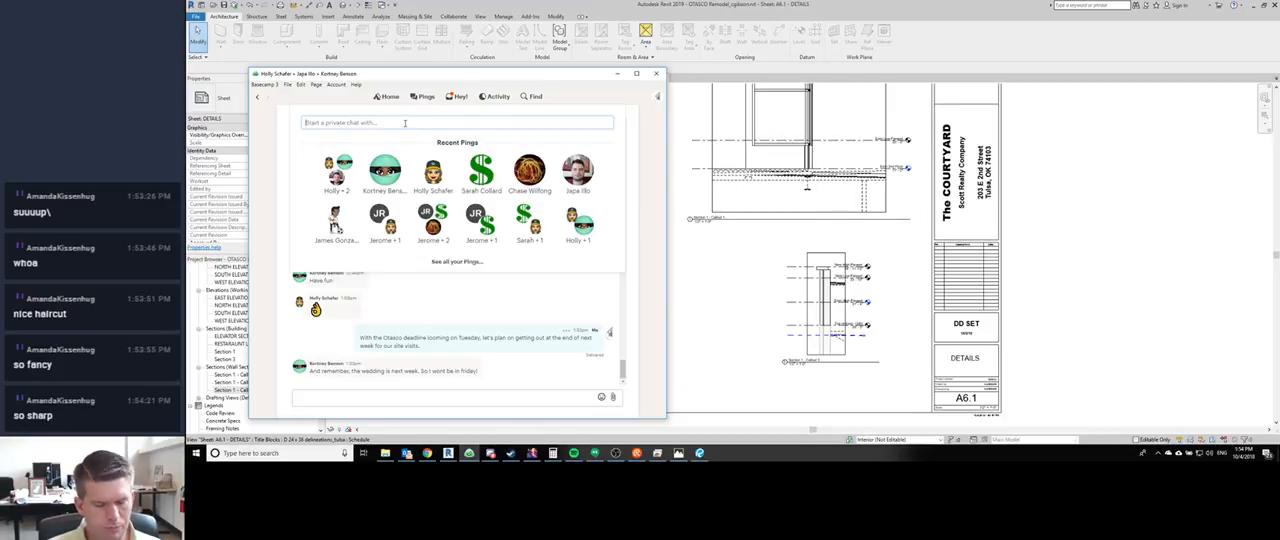
text(Japa)
key(Return)
text(Kor)
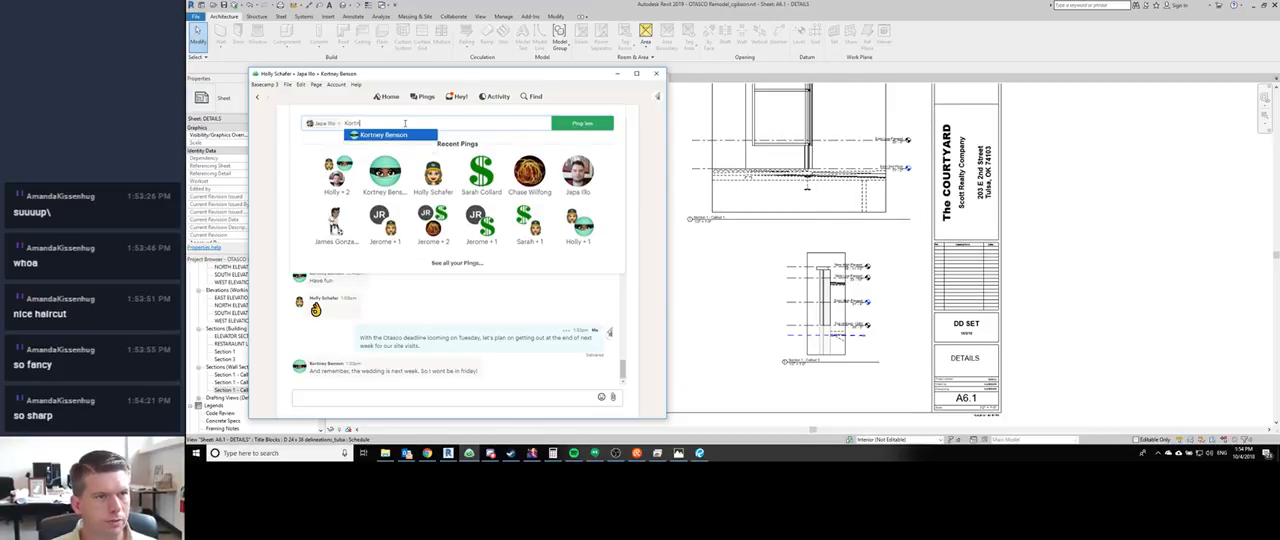
text(tn)
key(Return)
key(Return)
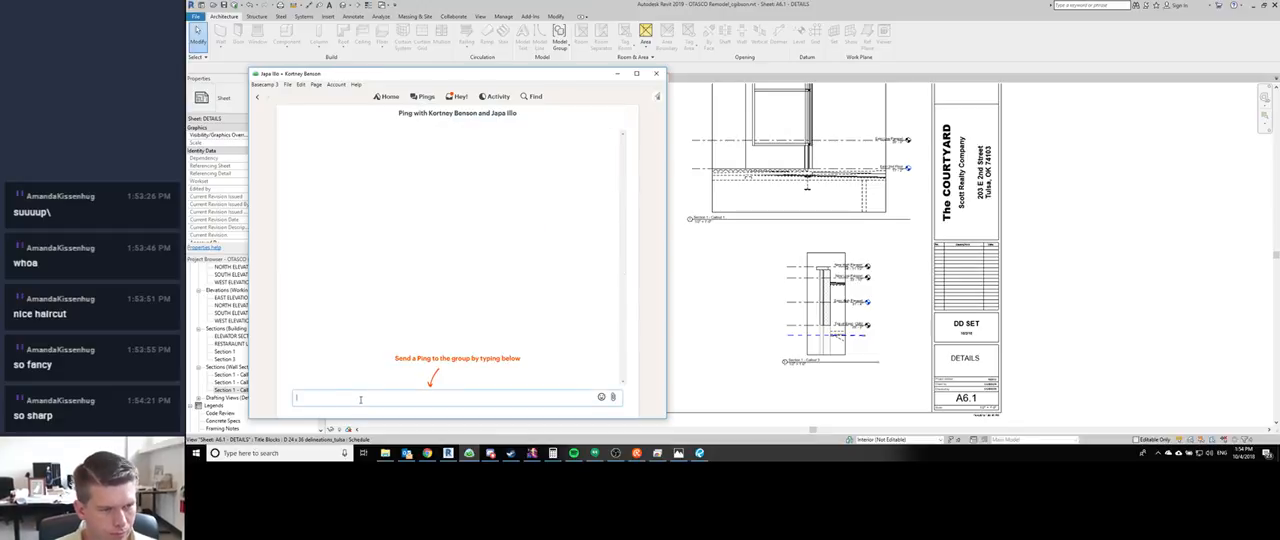
text(Go ahead and)
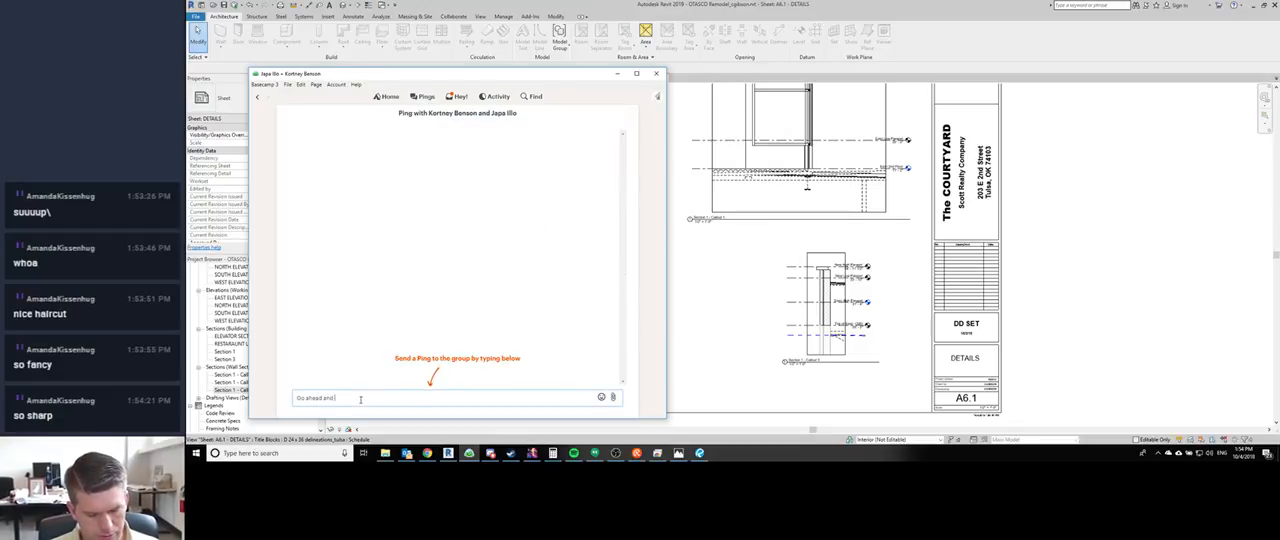
text(send m)
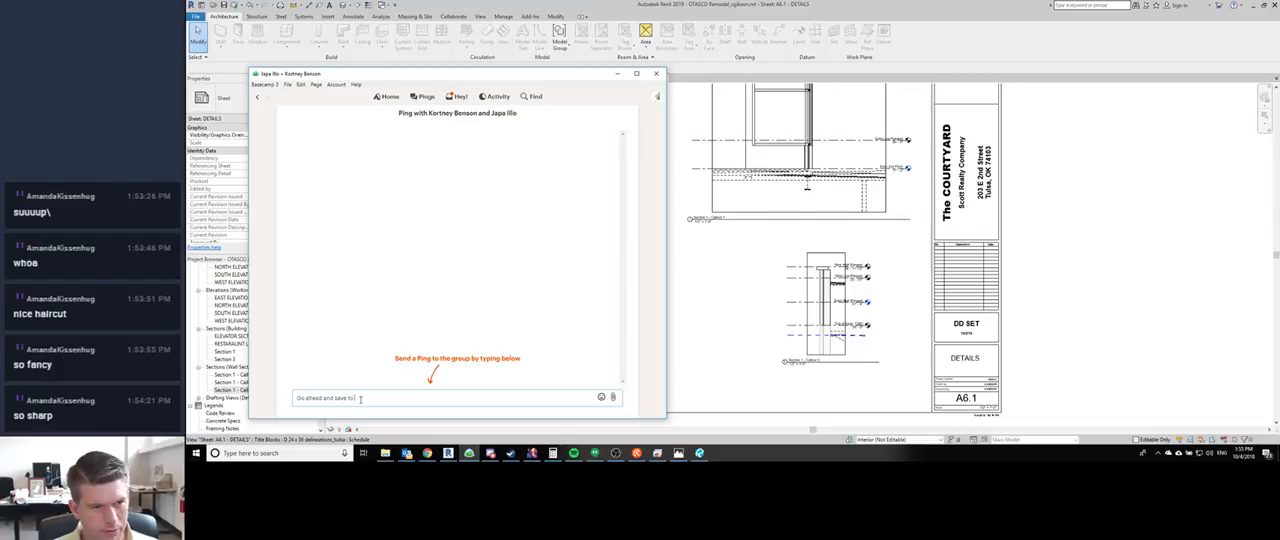
key(ctrl+a)
key(BackSpace)
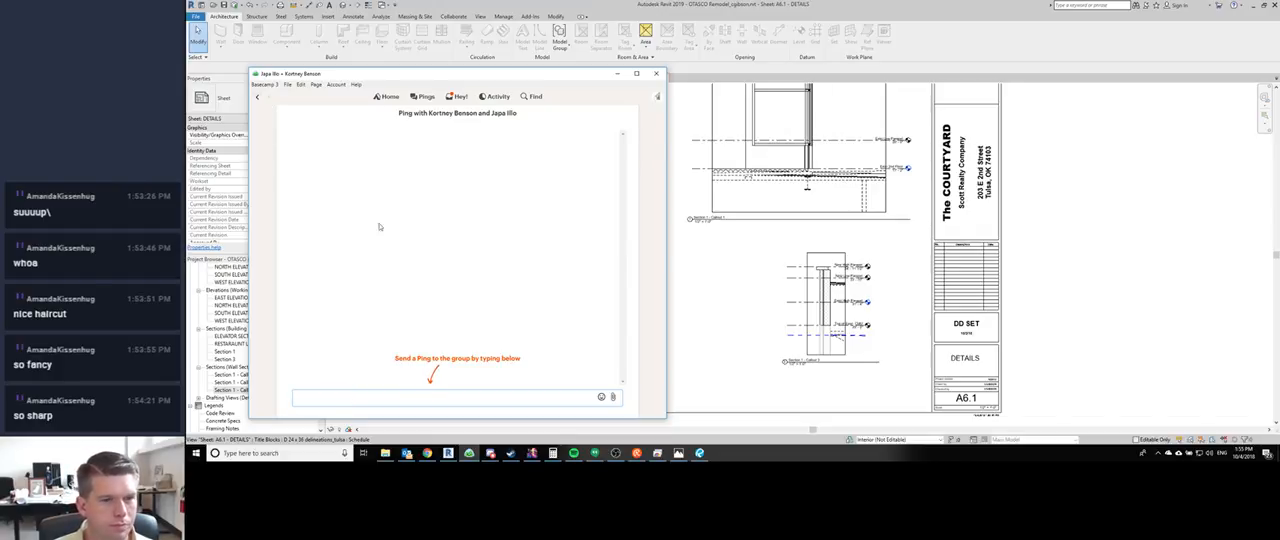
- Open the recent ping with the drafting technician and send "Go ahead and synch to central when you can please"
click(418, 97)
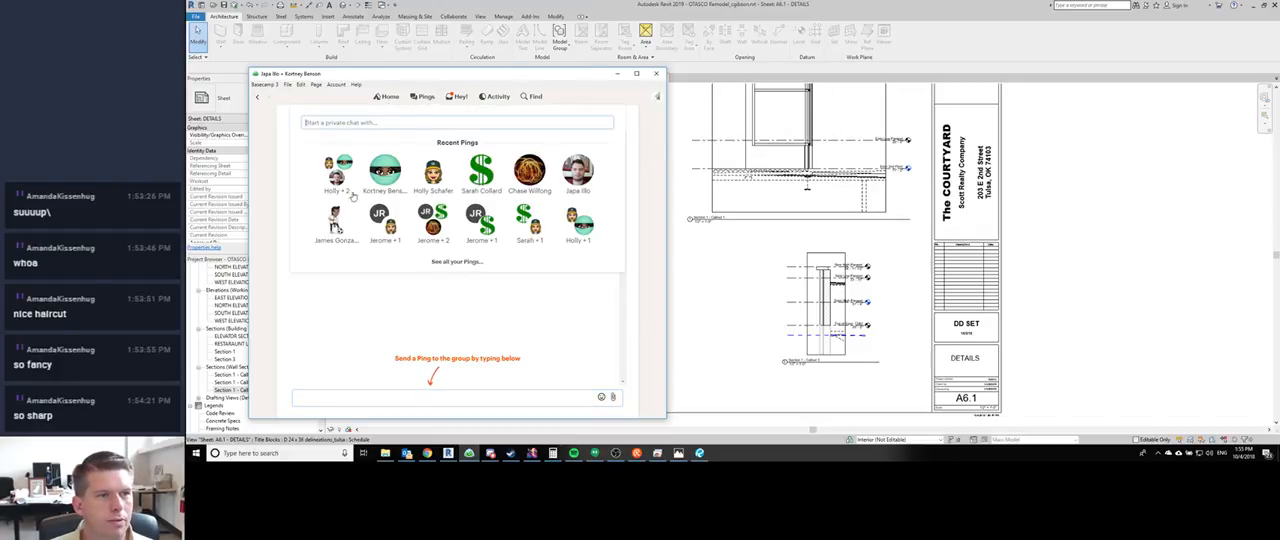
click(373, 172)
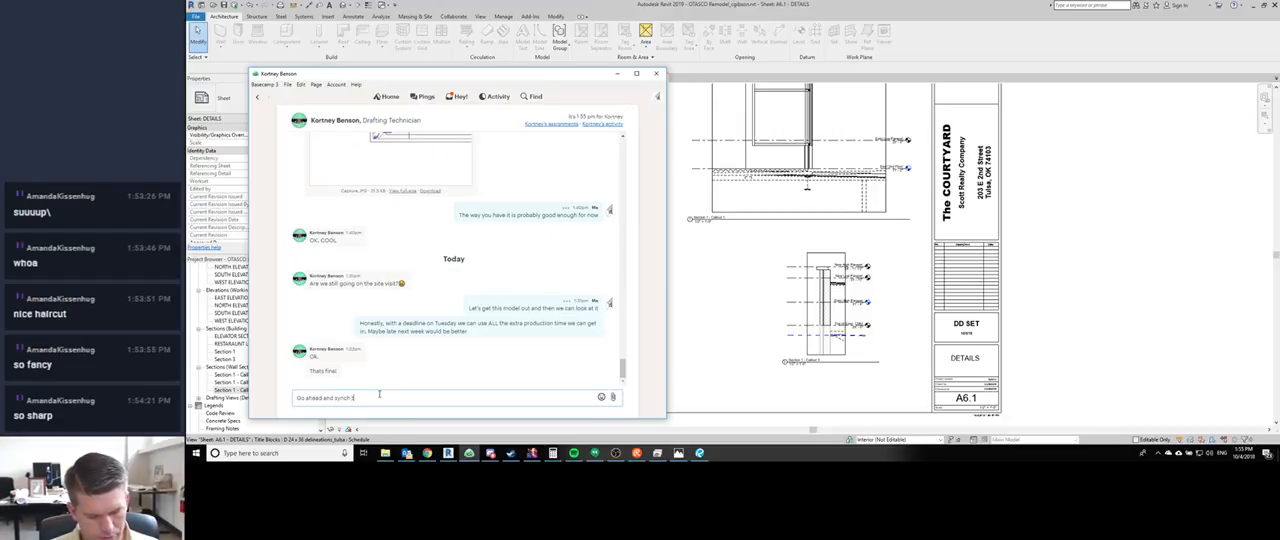
text(Go ahead and synch to central fil)
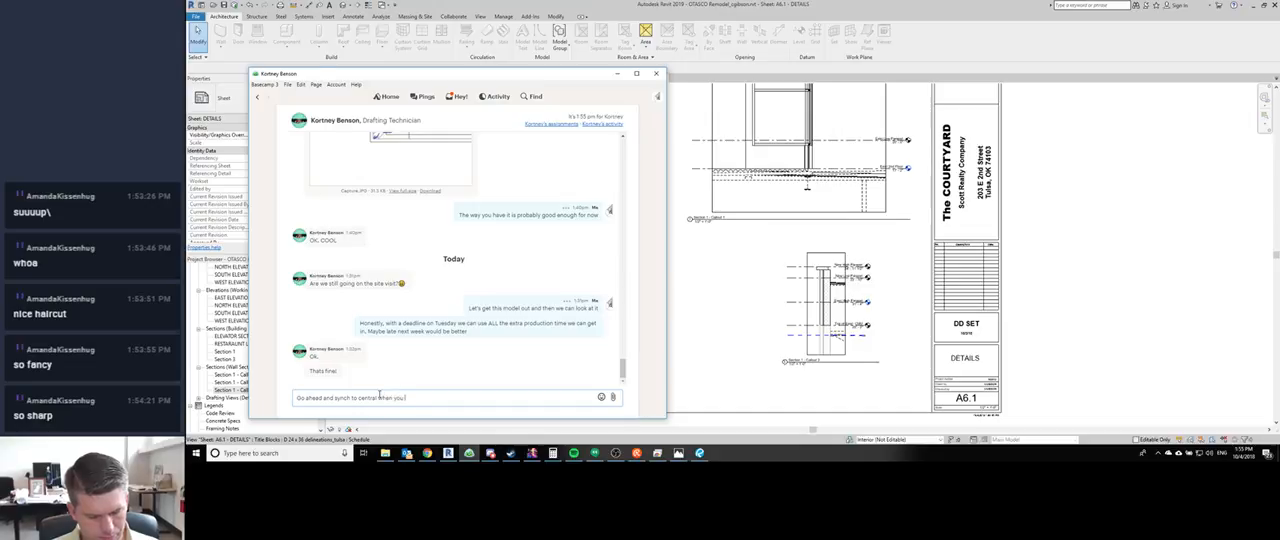
text(n you can please)
key(Return)
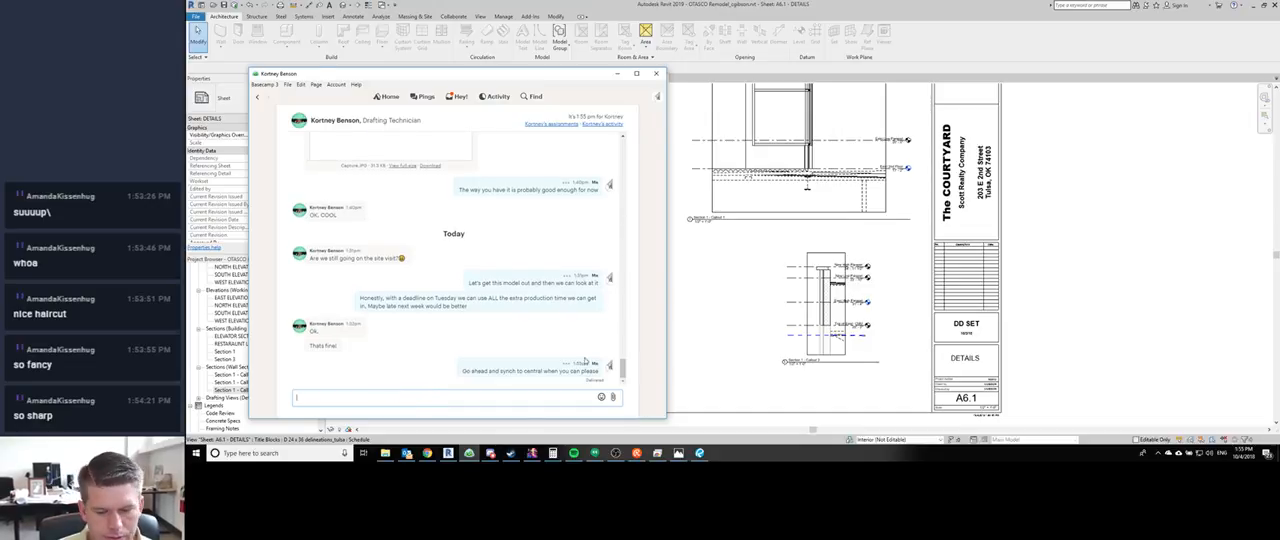
- Switch to Revit and examine the Callout 2 wall section around the Storefront level on sheet A6.1
click(691, 184)
scroll(640, 295, up, 3)
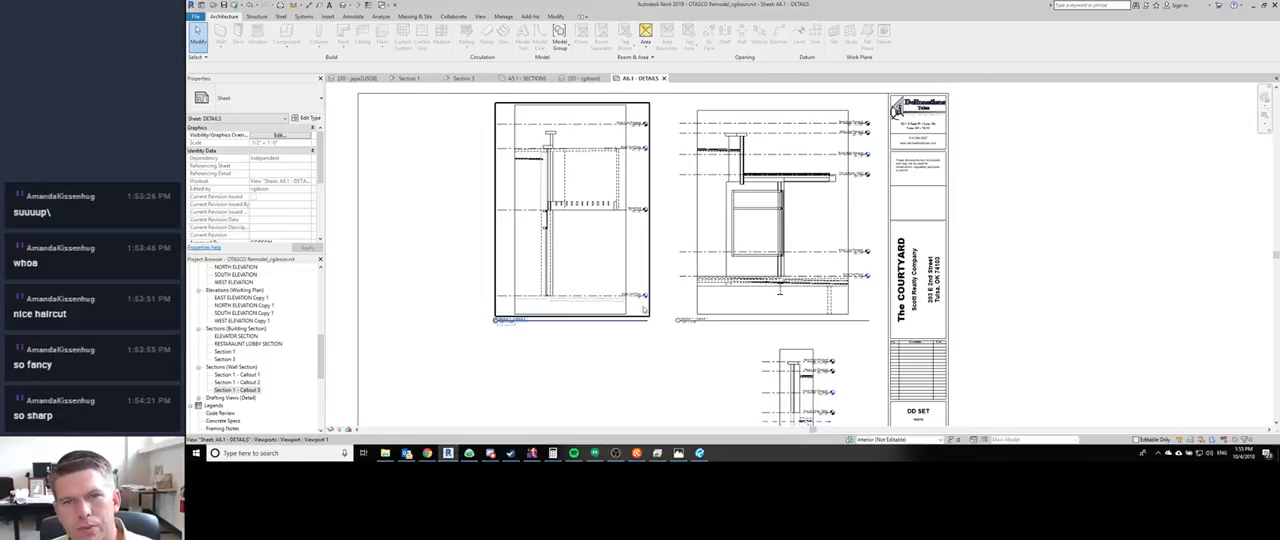
click(490, 280)
scroll(525, 200, up, 4)
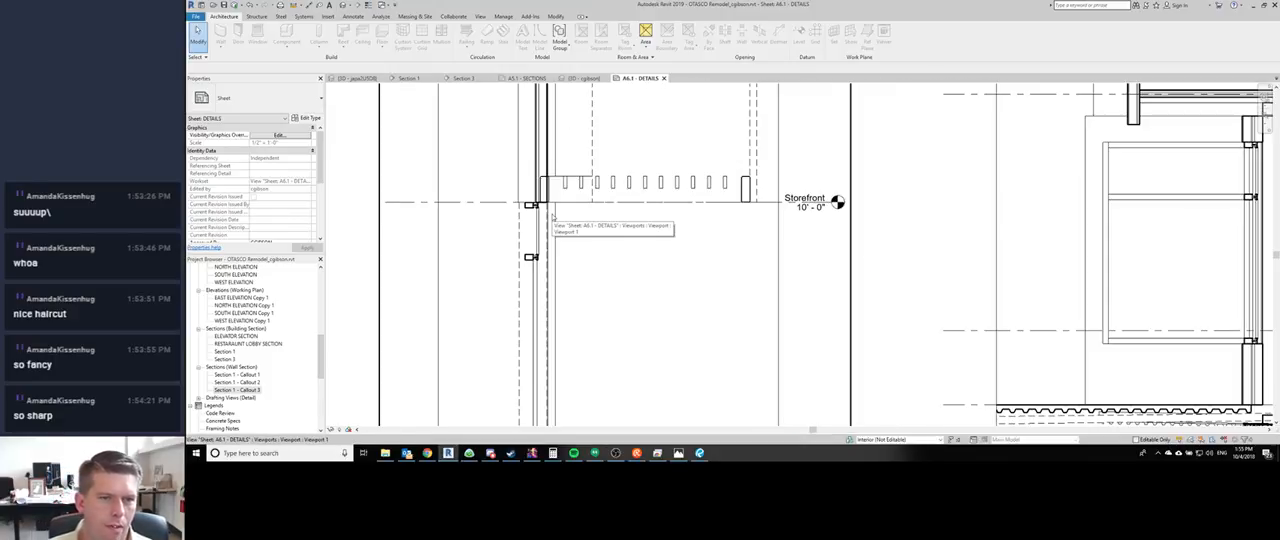
scroll(523, 196, up, 1)
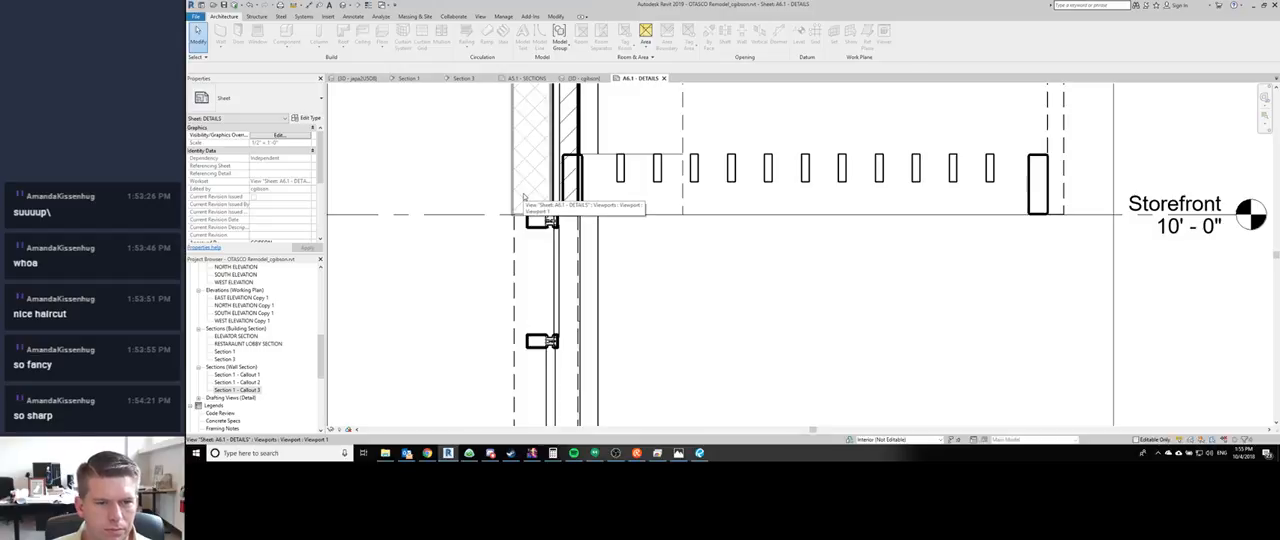
scroll(523, 196, down, 2)
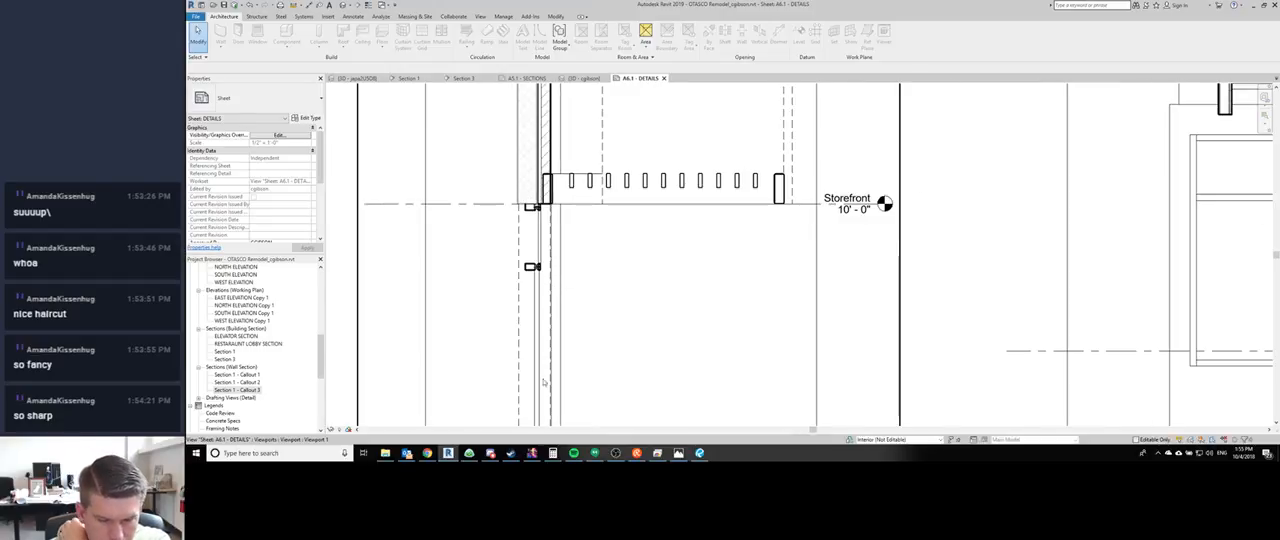
- Switch to the remote creativeSurface window and post in the stream chat "doing well, waiting to hear back on whether or not we got a big job"
click(428, 453)
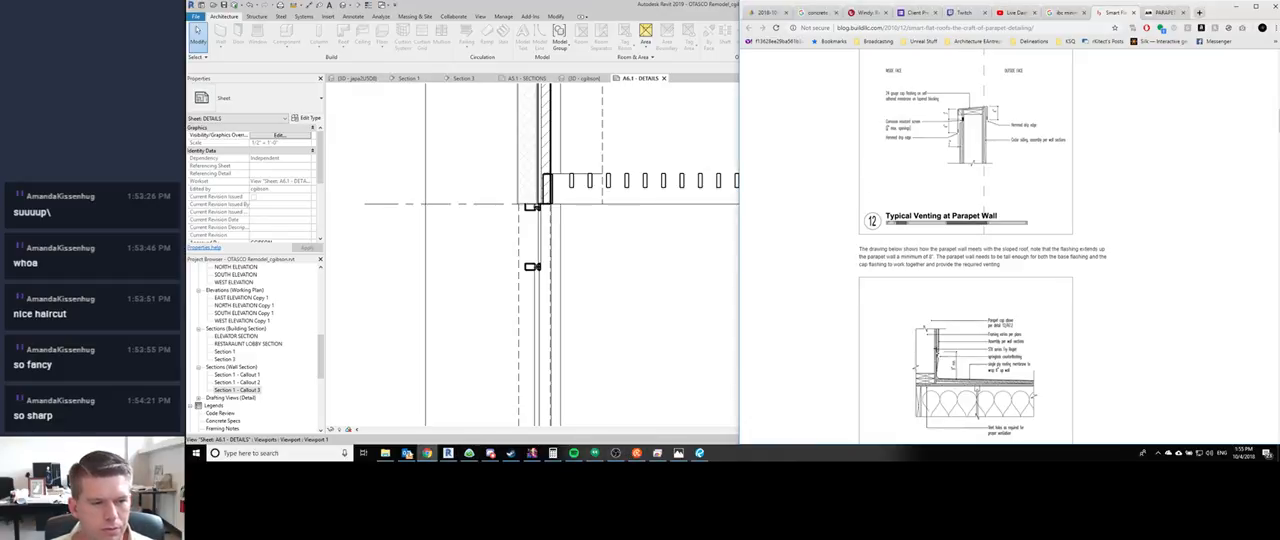
click(428, 453)
click(658, 454)
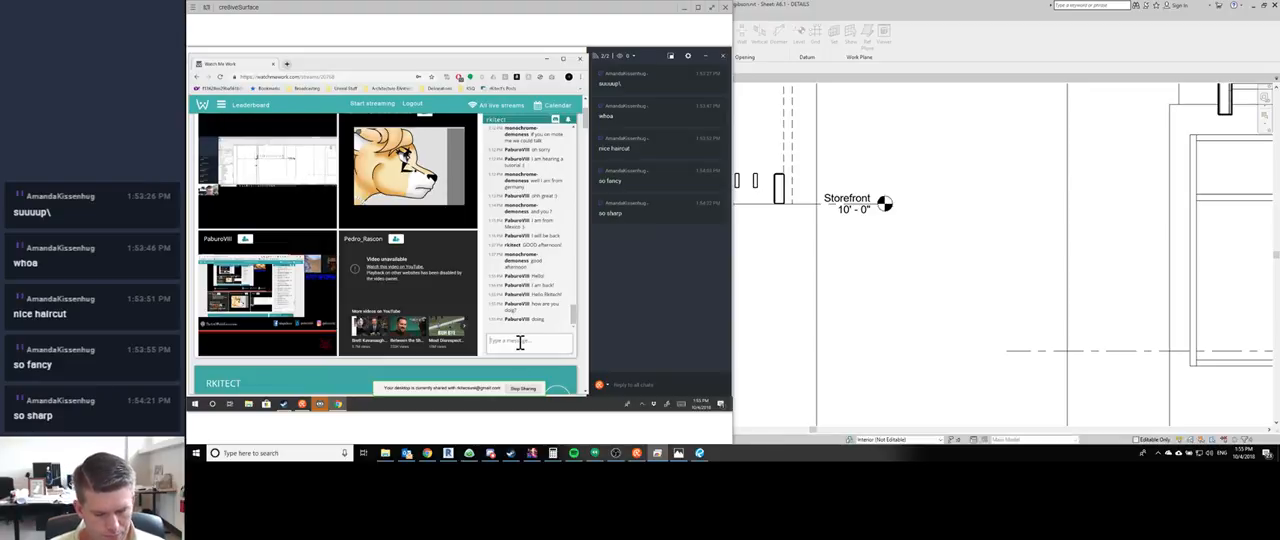
text(doing we)
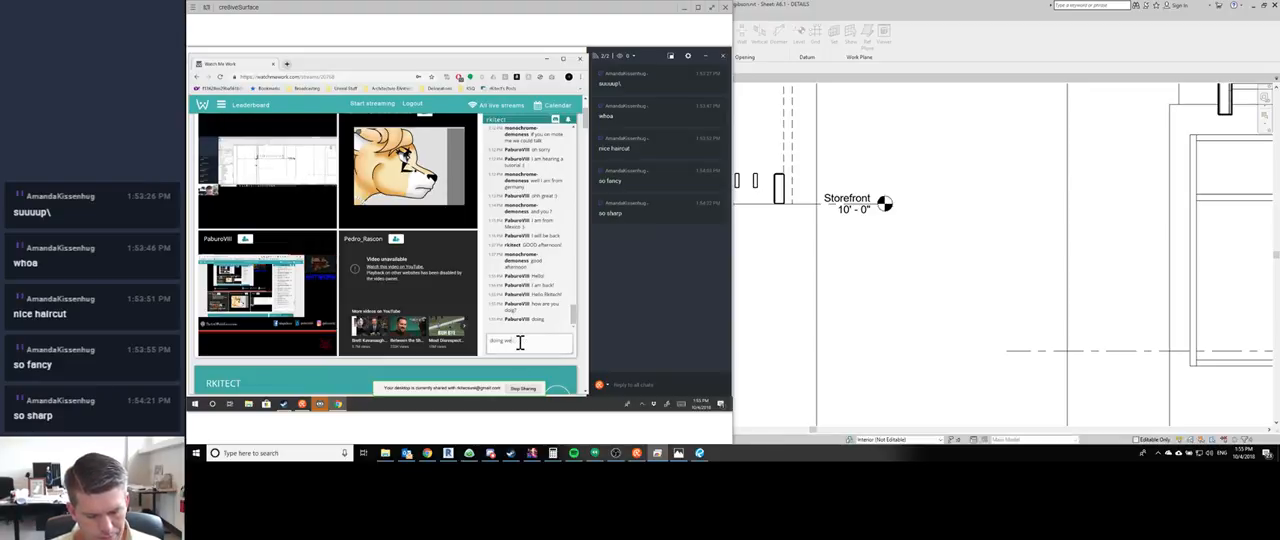
text(ll, waiting to hear back on)
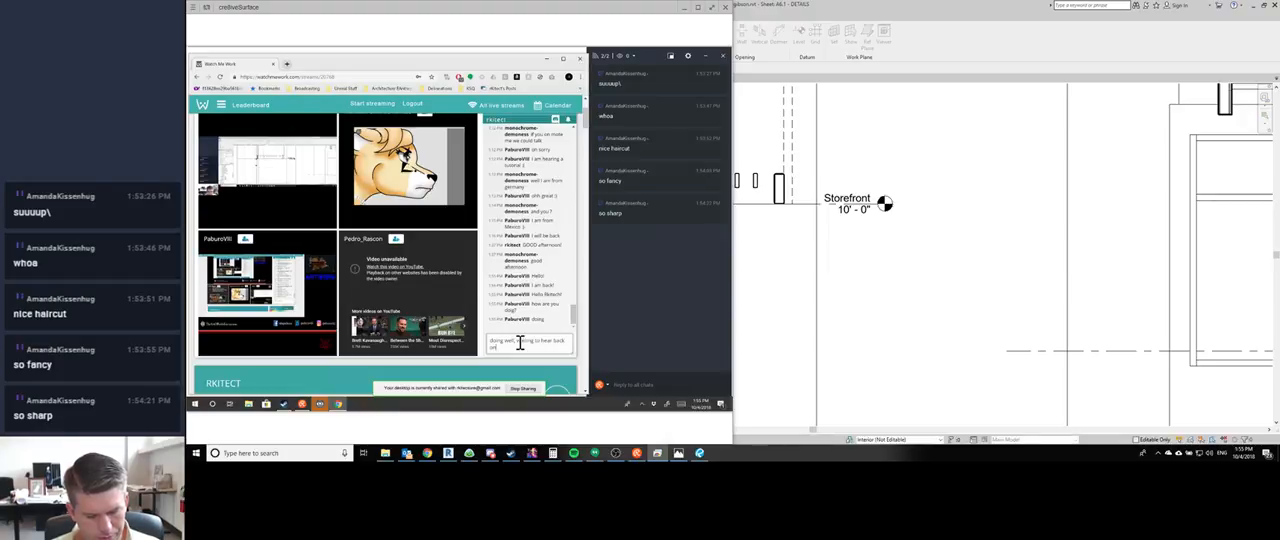
text( whether or not we)
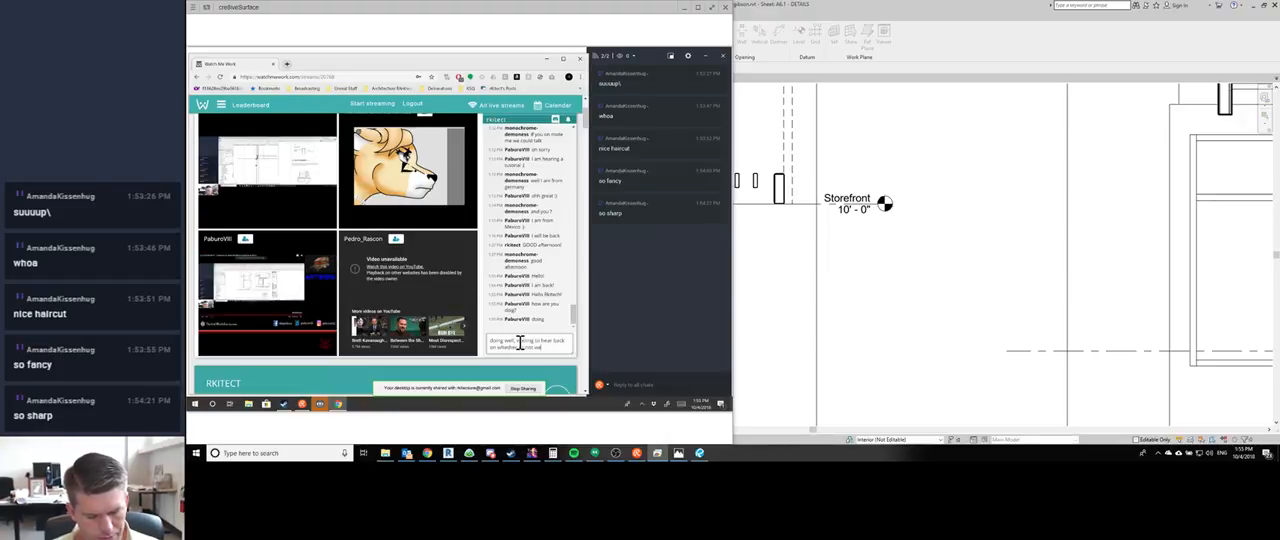
text( got a job)
key(Return)
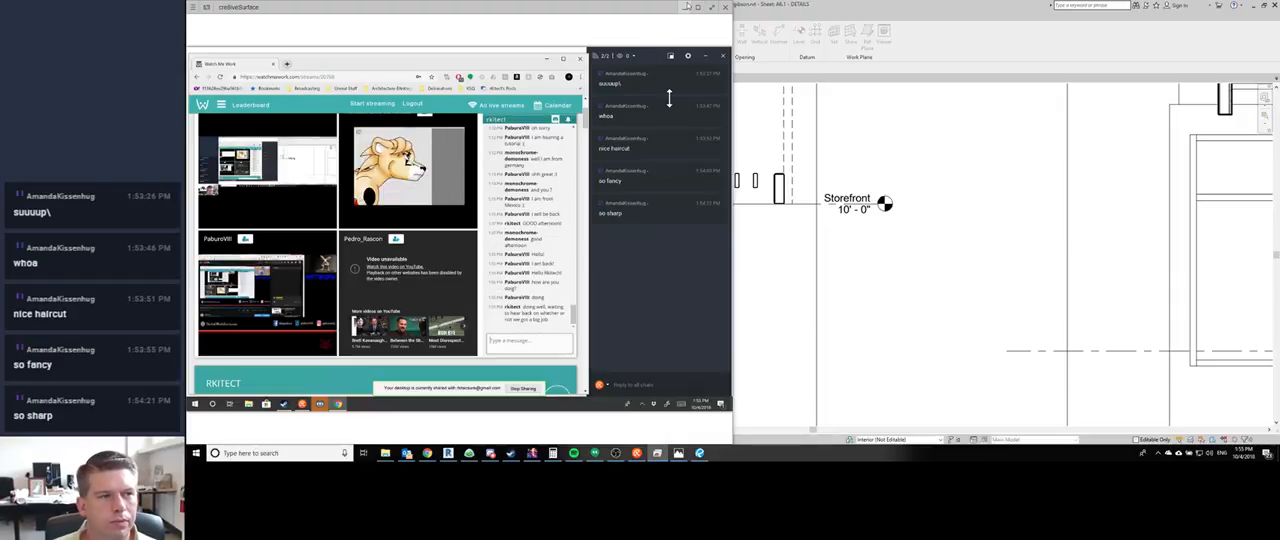
- Post "would be great for us!" in the stream chat and return to Revit
text(would be)
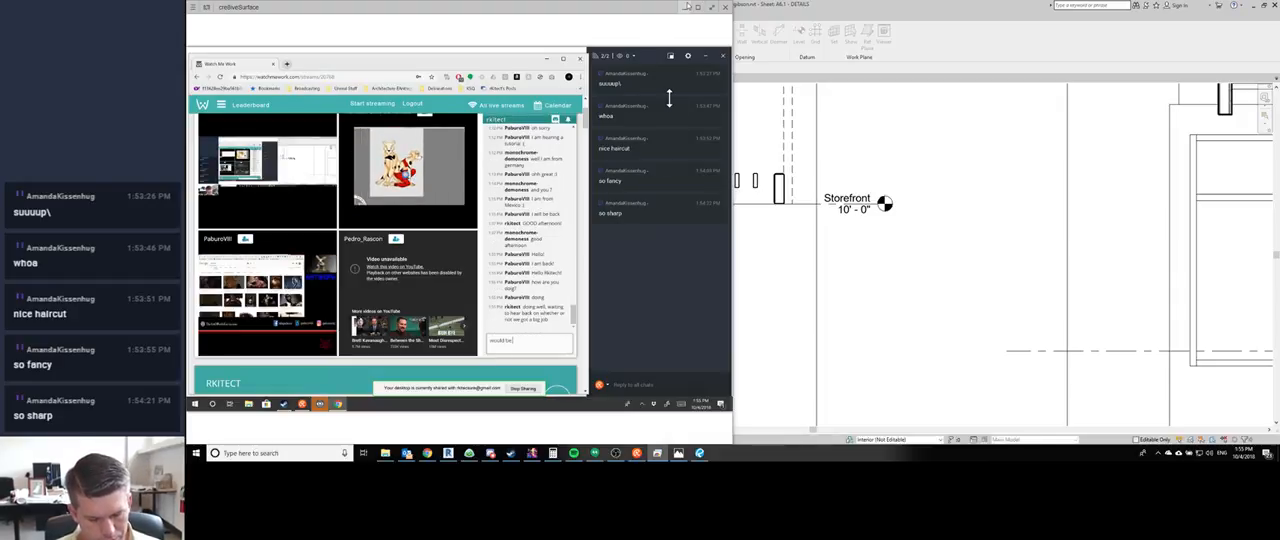
text( great for us!)
key(Return)
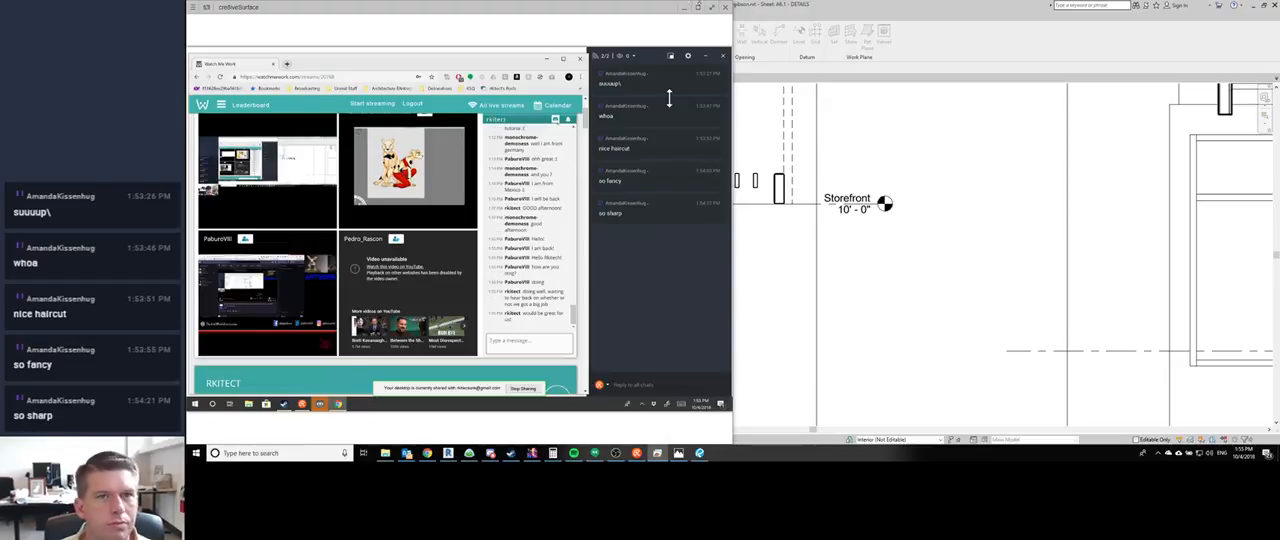
click(684, 7)
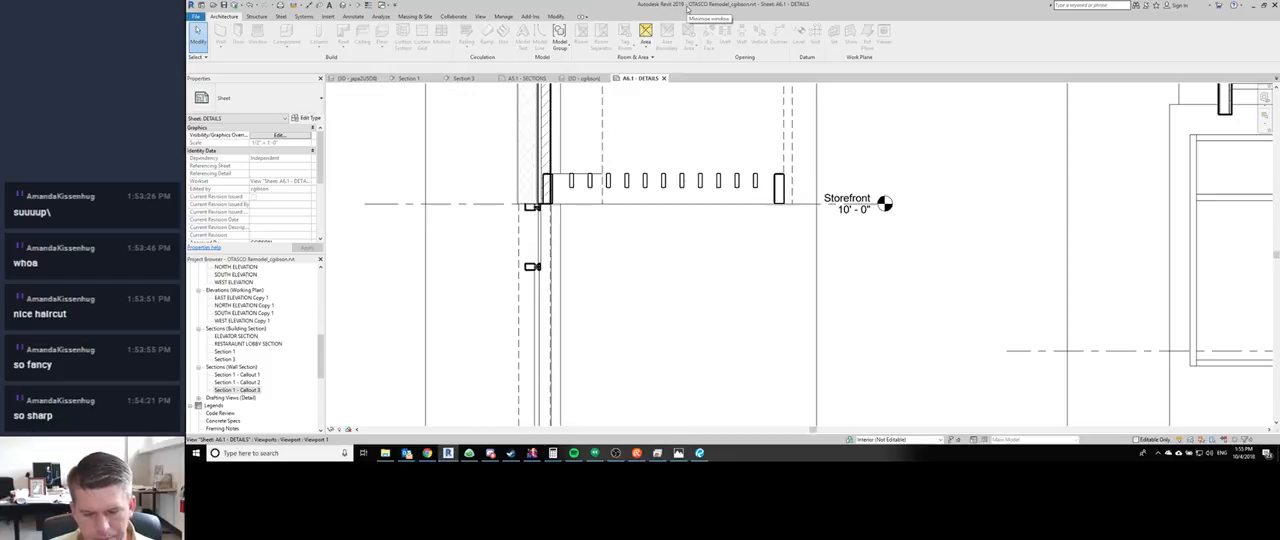
- Set the Phase Filter of the Section 1 - Callout 1 and Callout 2 viewports to Show Complete
scroll(667, 234, down, 5)
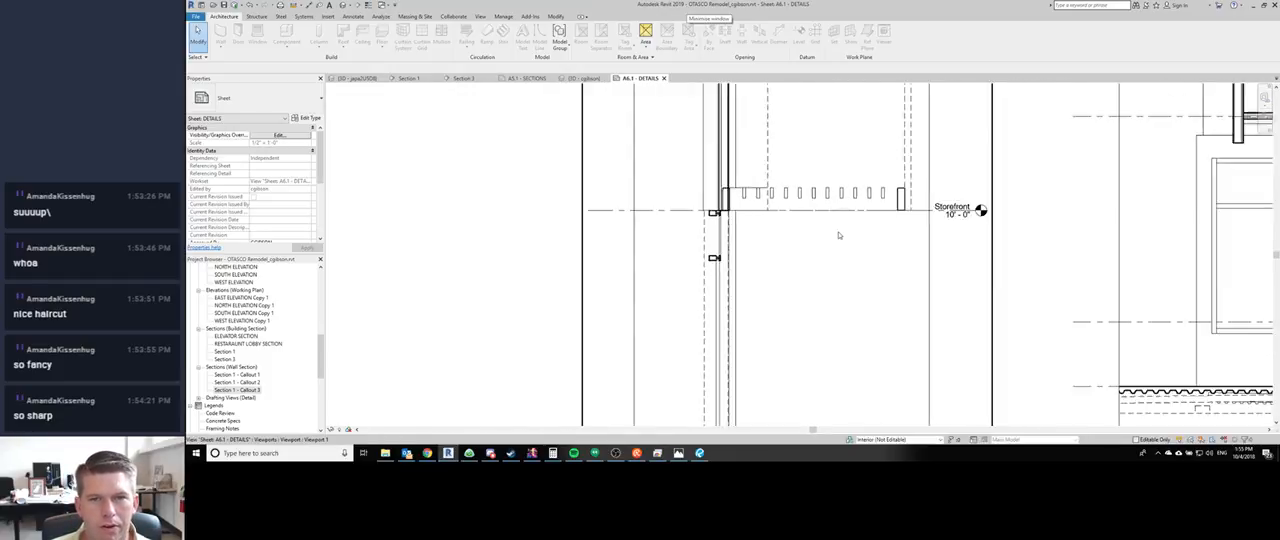
scroll(678, 250, up, 4)
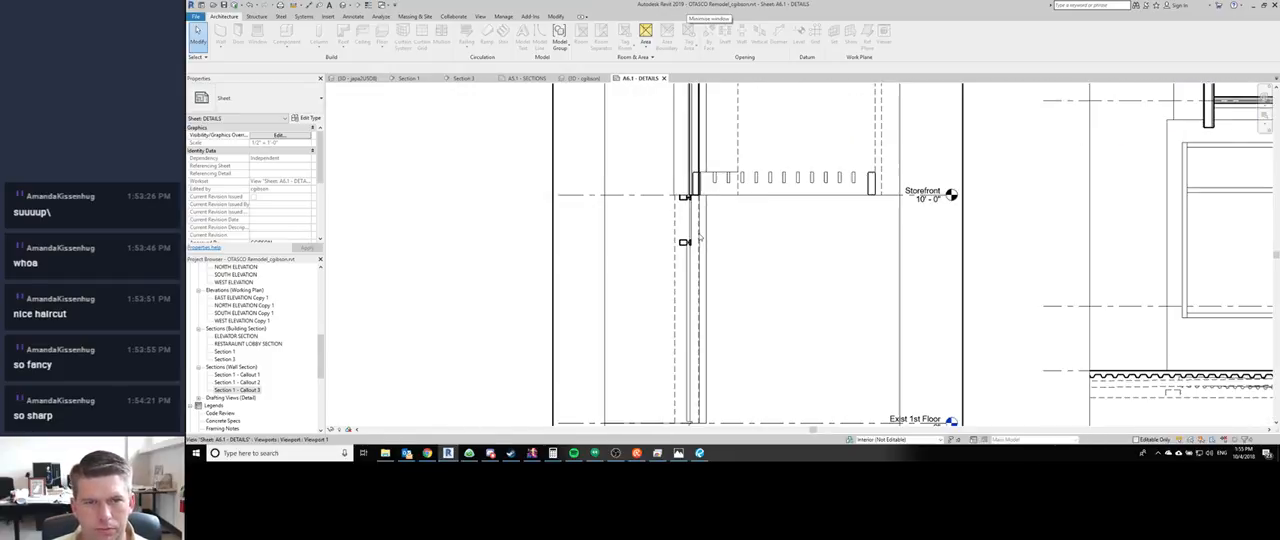
scroll(700, 245, down, 3)
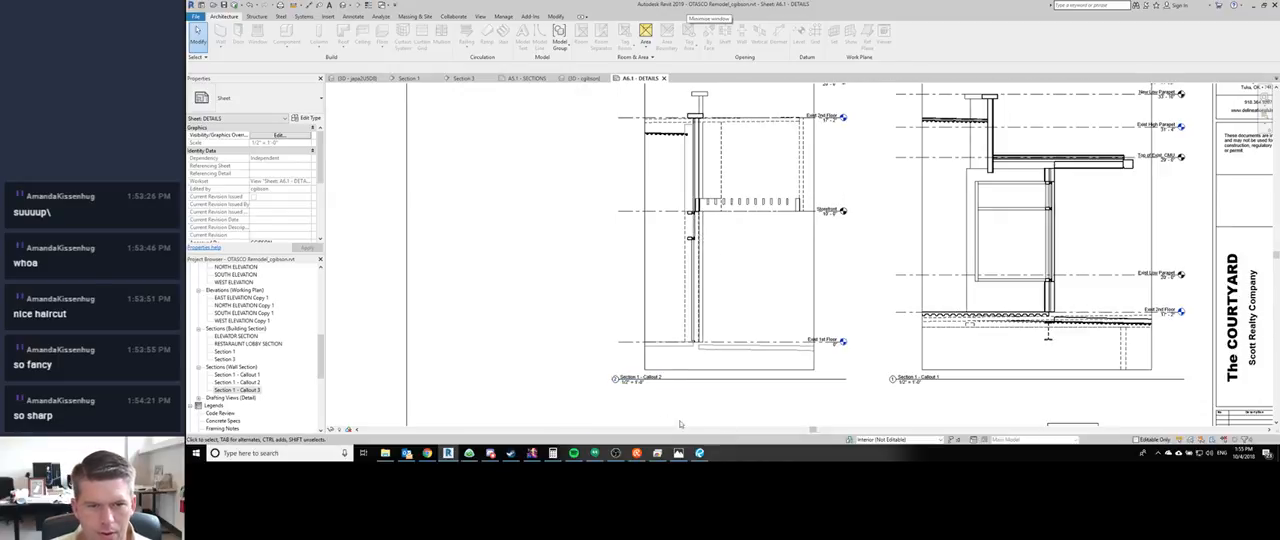
middle_drag(784, 231, 726, 269)
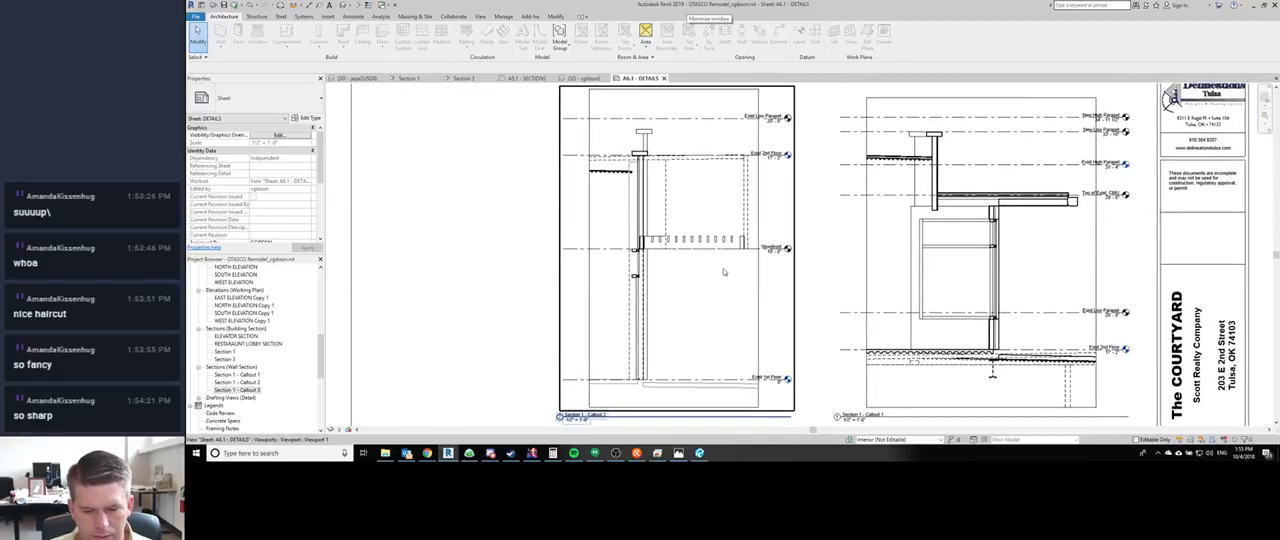
scroll(766, 373, down, 3)
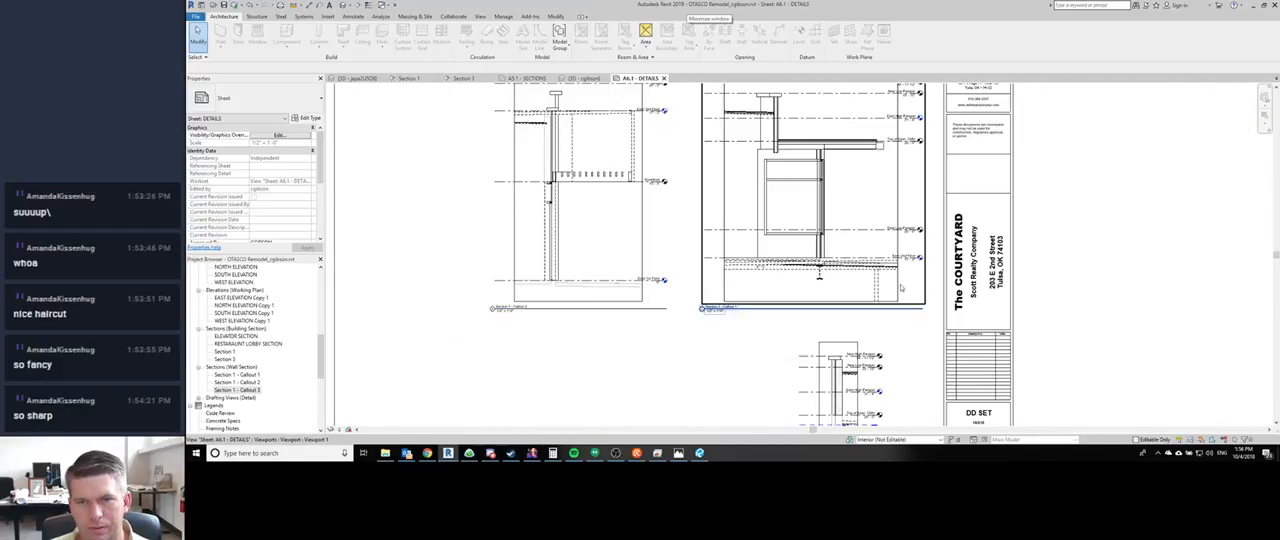
middle_drag(806, 219, 810, 248)
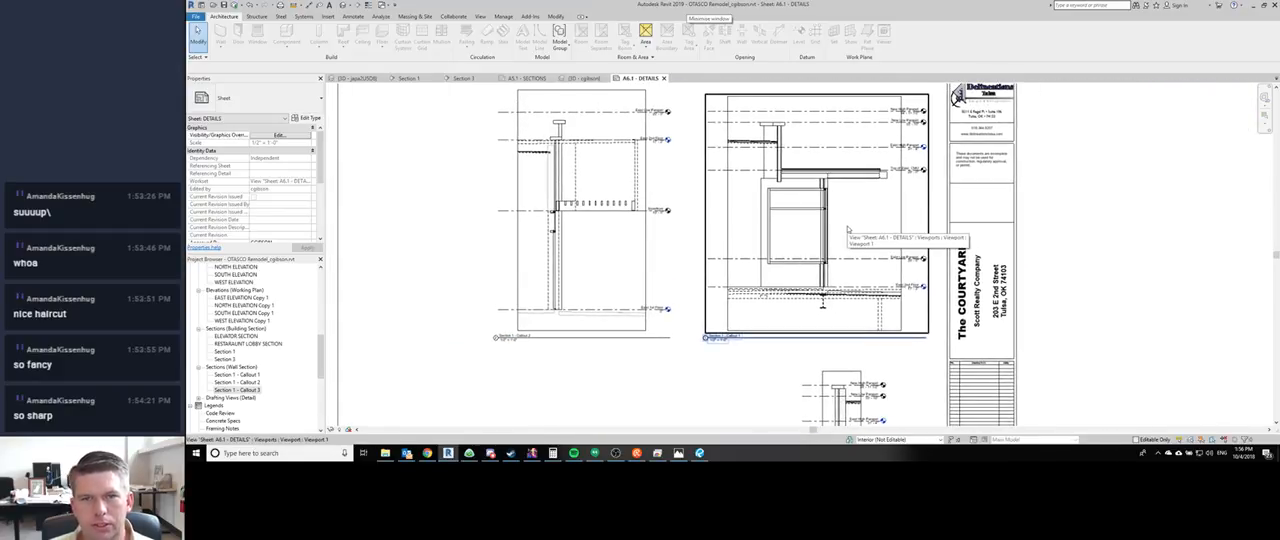
click(848, 230)
ctrl+click(568, 251)
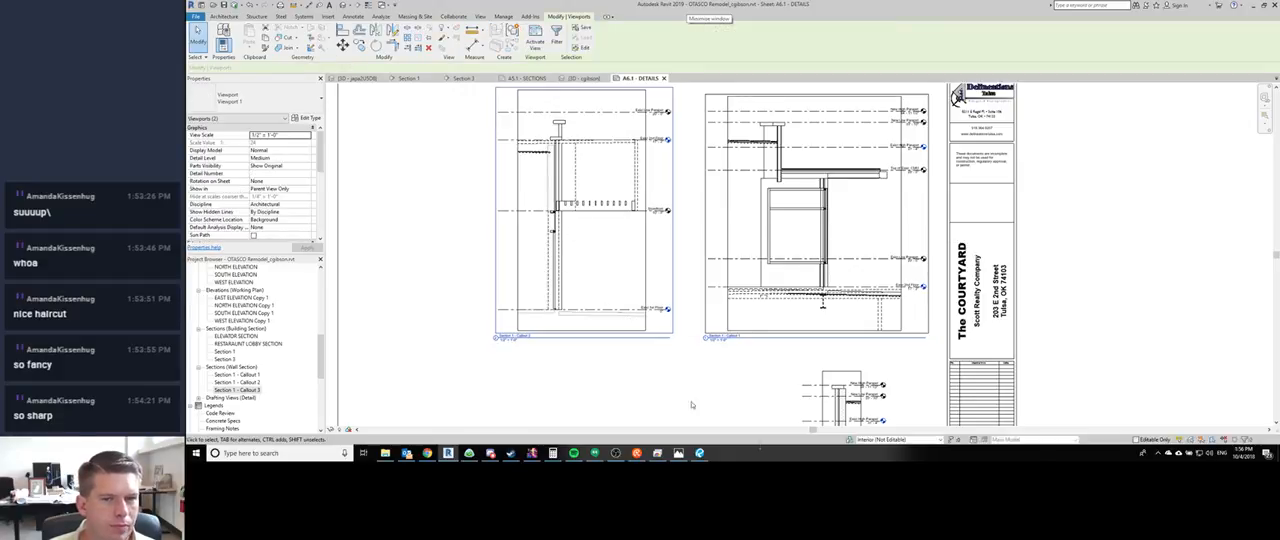
ctrl+click(835, 390)
middle_drag(836, 418, 831, 334)
shift+click(833, 336)
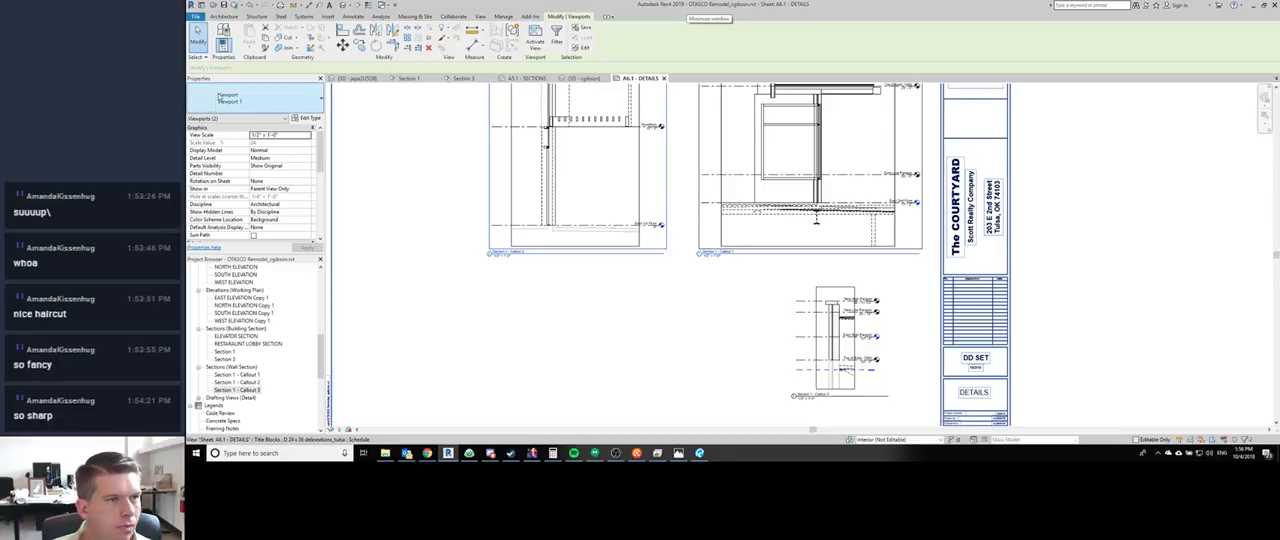
scroll(273, 210, down, 3)
click(307, 225)
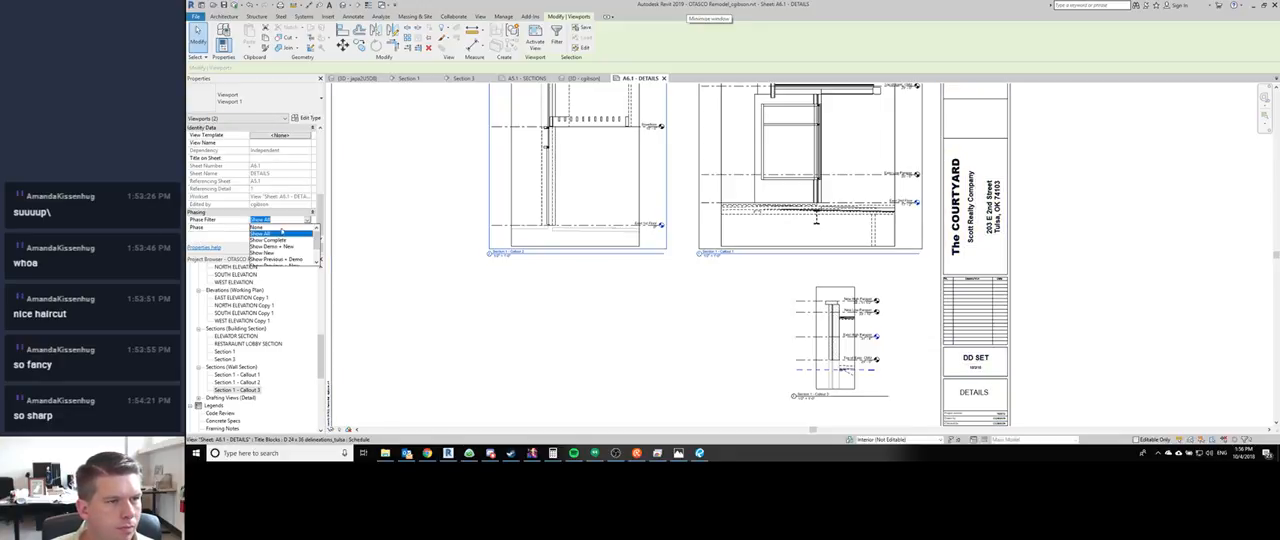
click(281, 244)
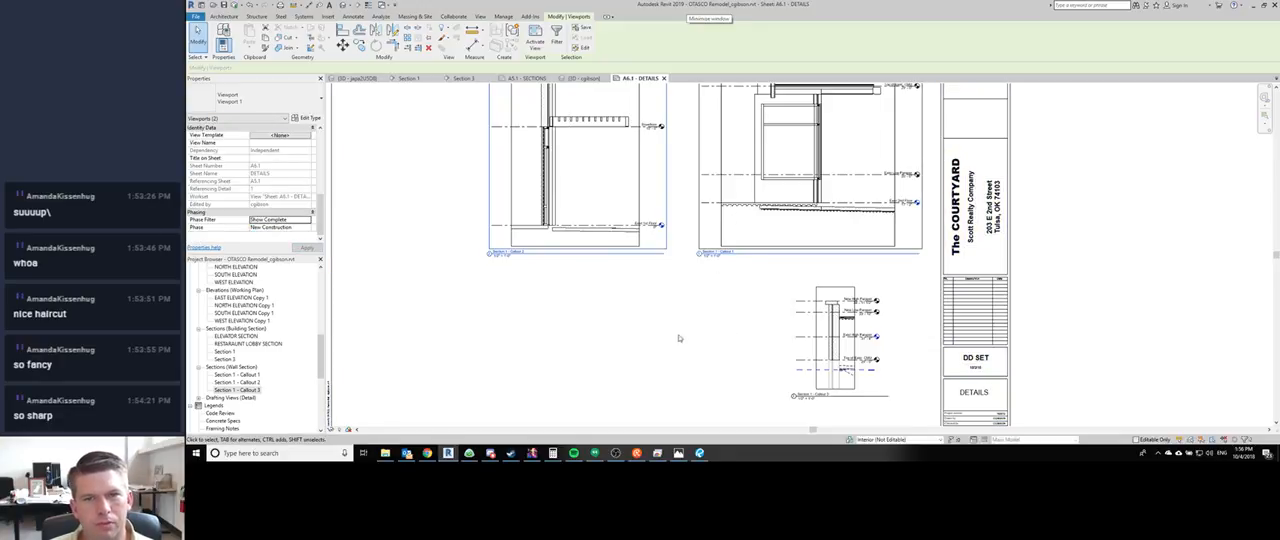
middle_drag(755, 280, 753, 323)
click(753, 323)
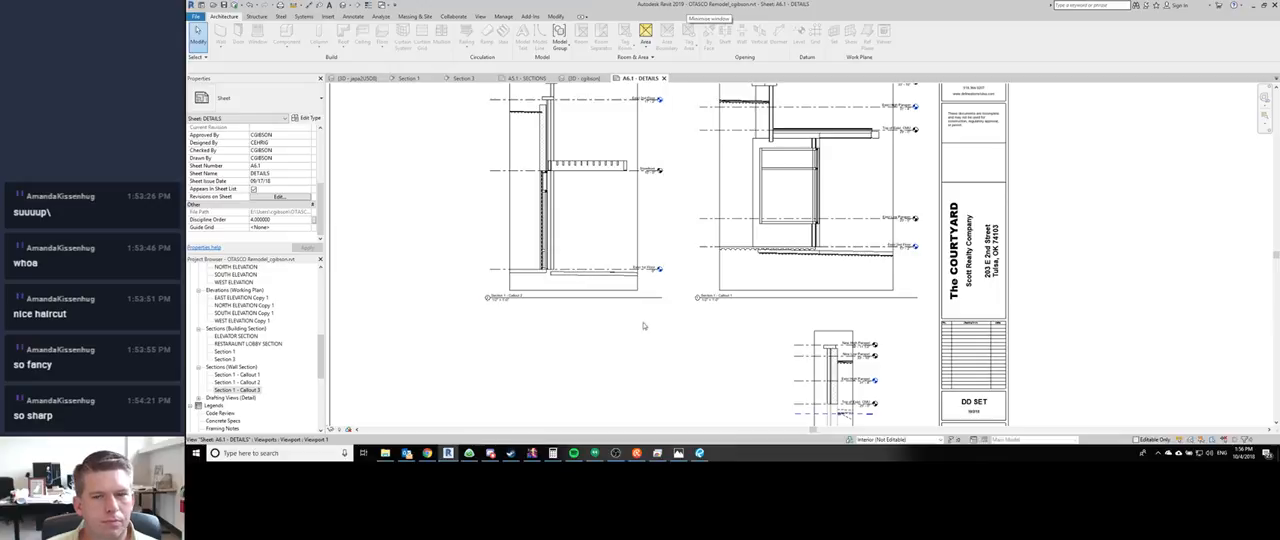
- Set the Section 1 - Callout 3 viewport's Phase Filter to Show Complete
middle_drag(865, 347, 845, 265)
scroll(823, 333, up, 3)
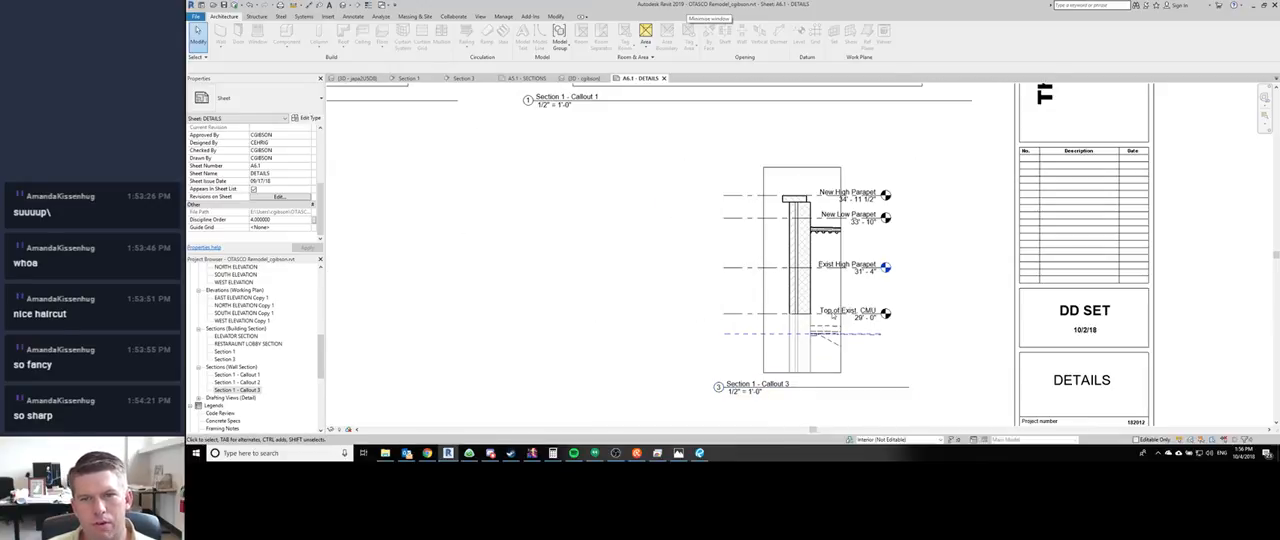
click(823, 325)
scroll(298, 207, down, 3)
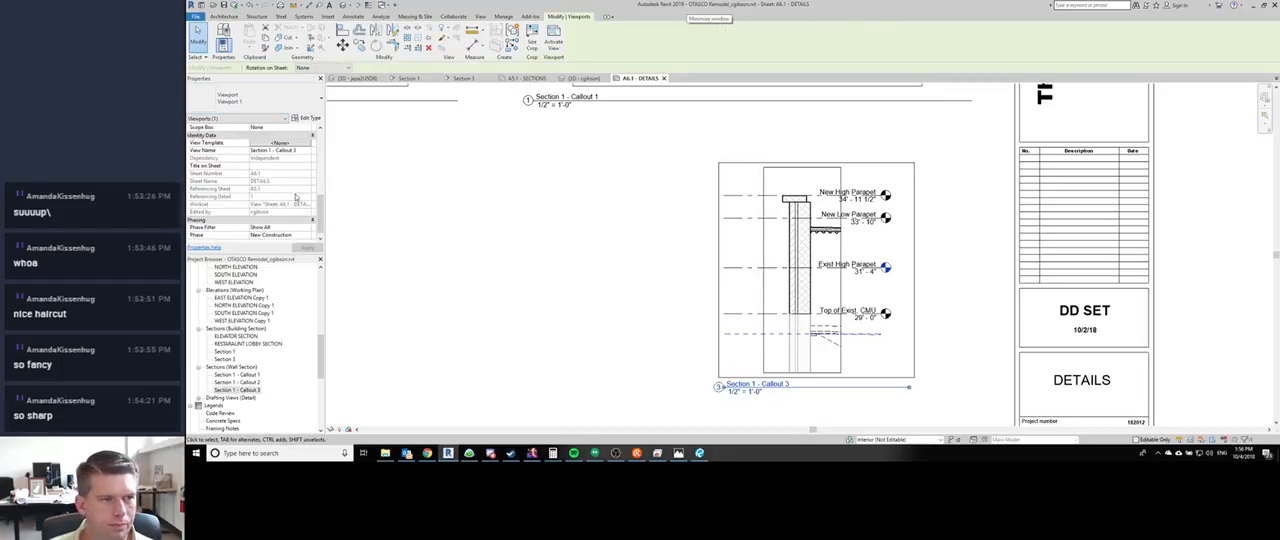
click(307, 221)
click(284, 246)
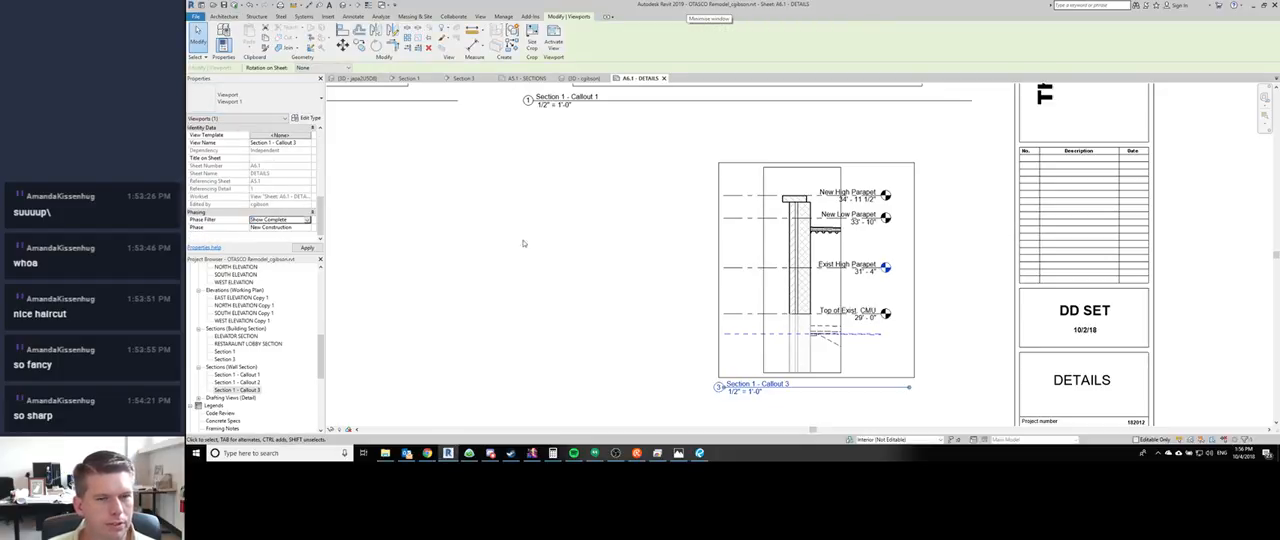
click(662, 318)
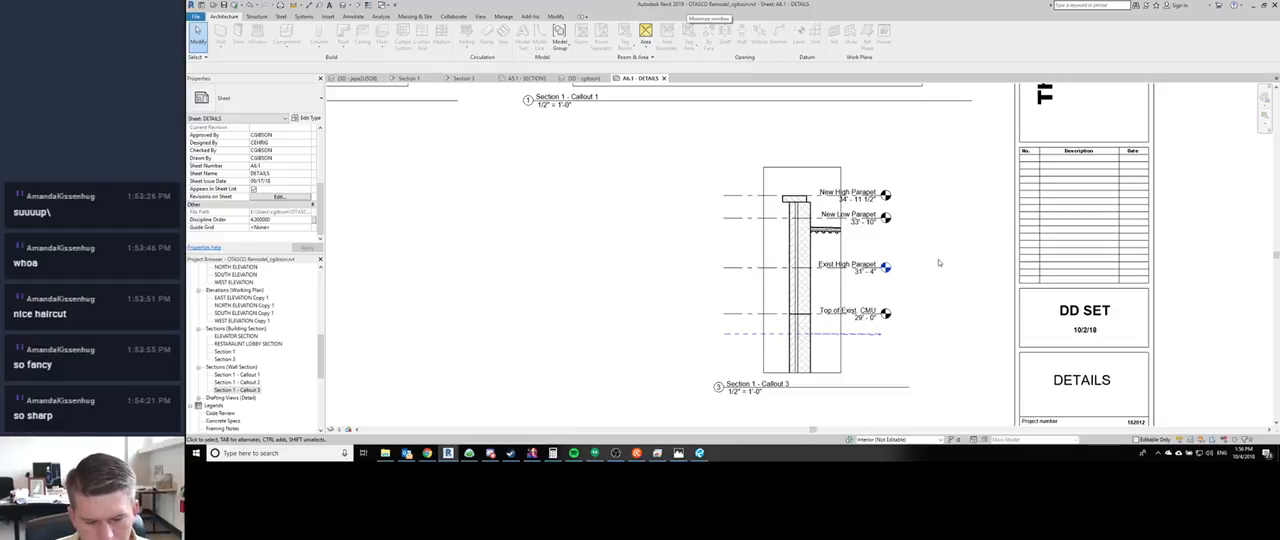
- Switch to Discord and post "middle size?" in the thelounge channel
scroll(938, 263, down, 2)
middle_drag(619, 325, 488, 366)
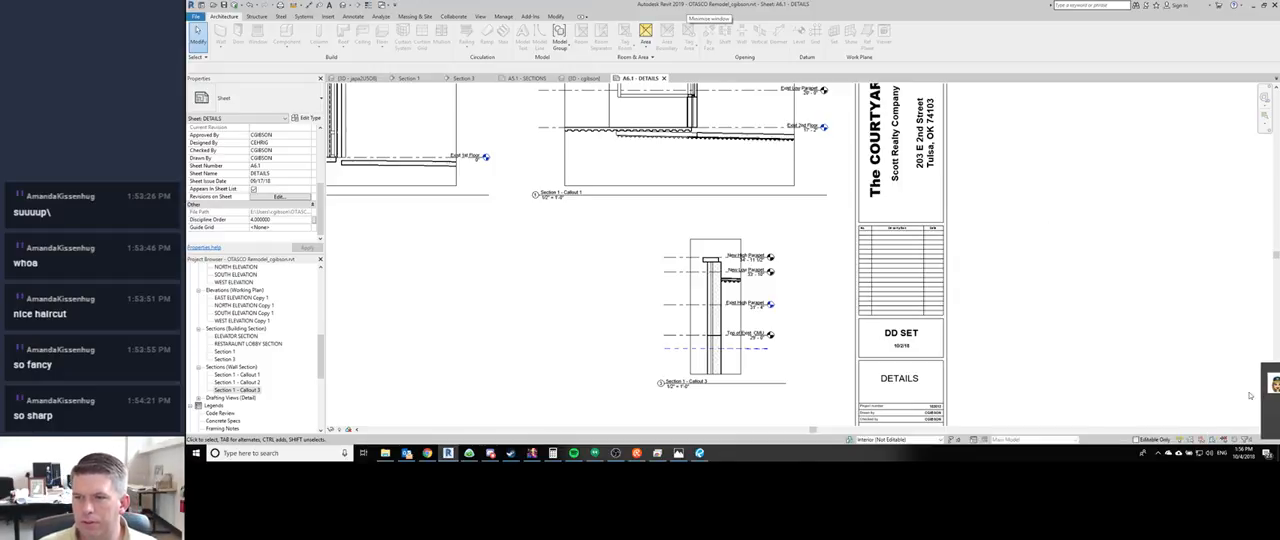
click(490, 453)
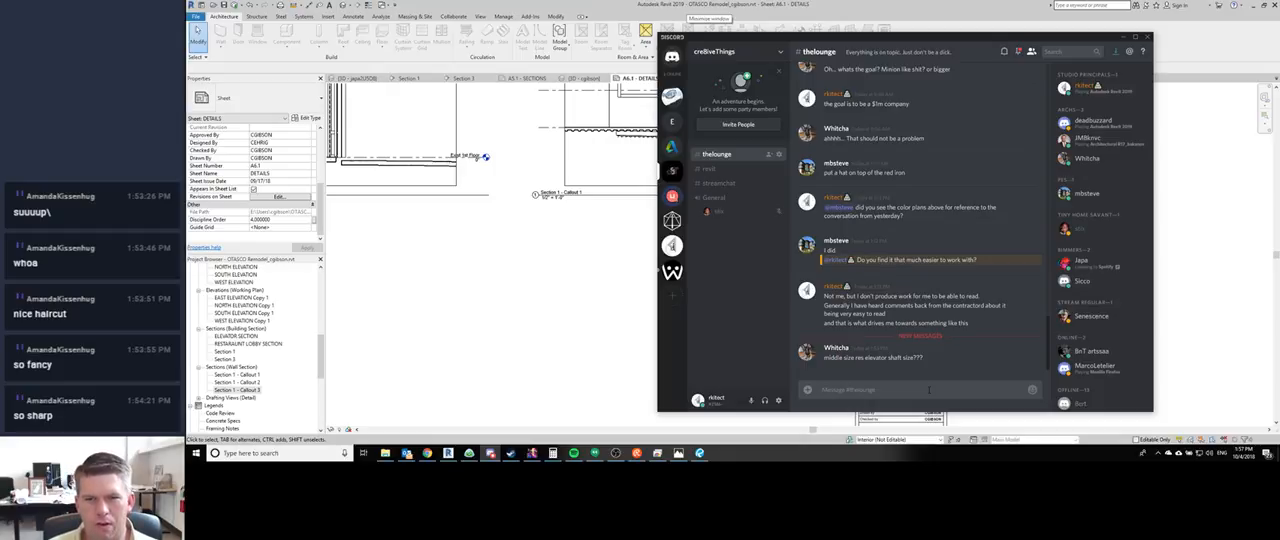
text(m)
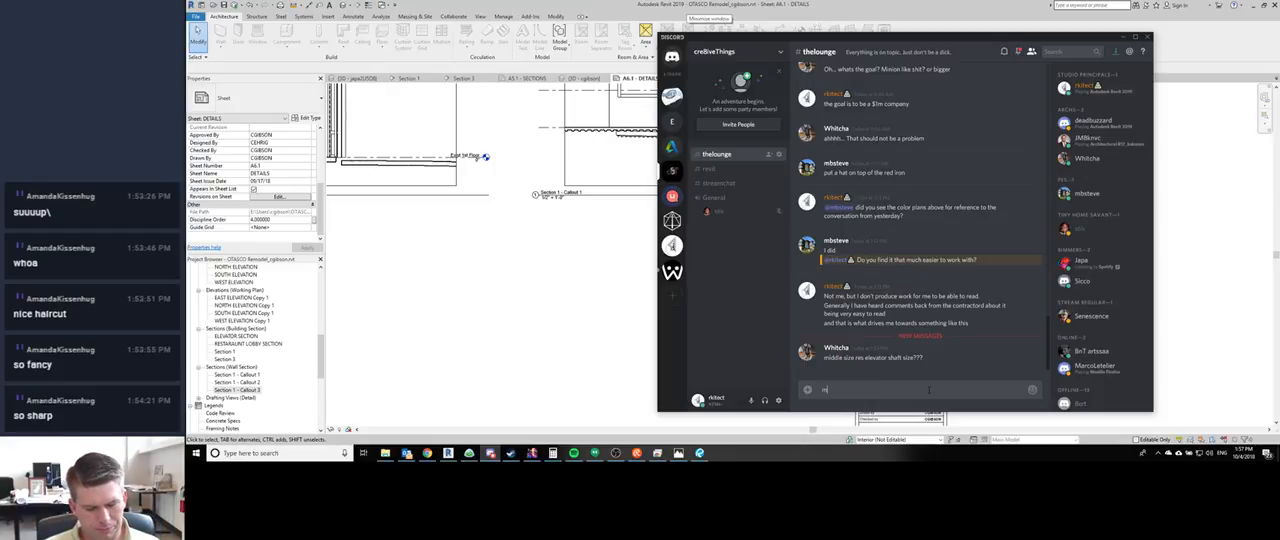
text(iddle size?)
key(Return)
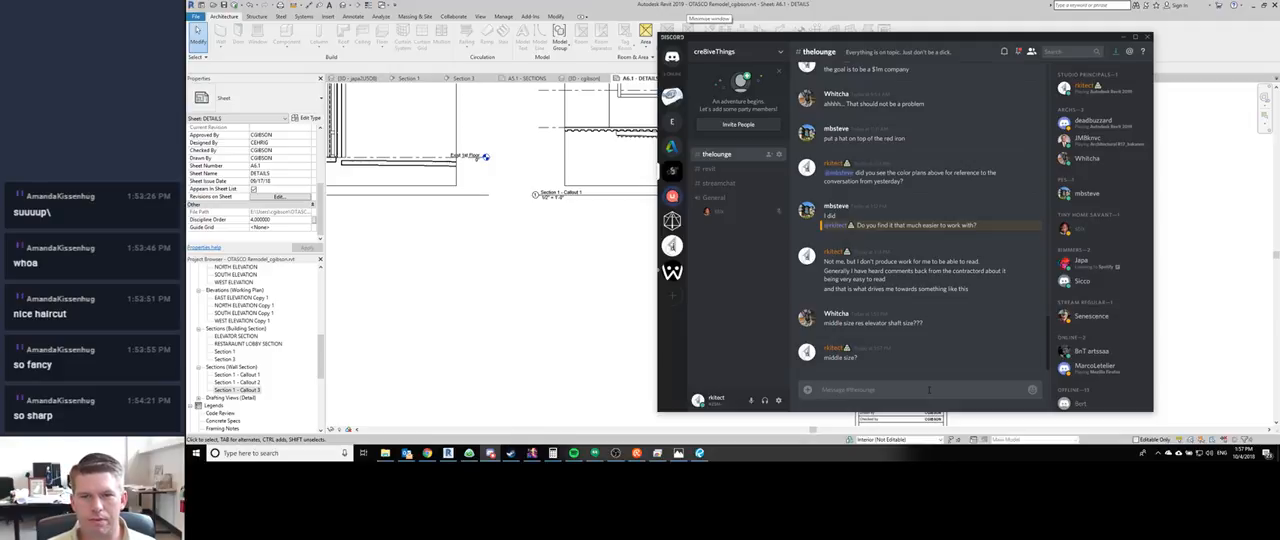
- Discard the started reply and post "xD" in the thelounge channel
text(what)
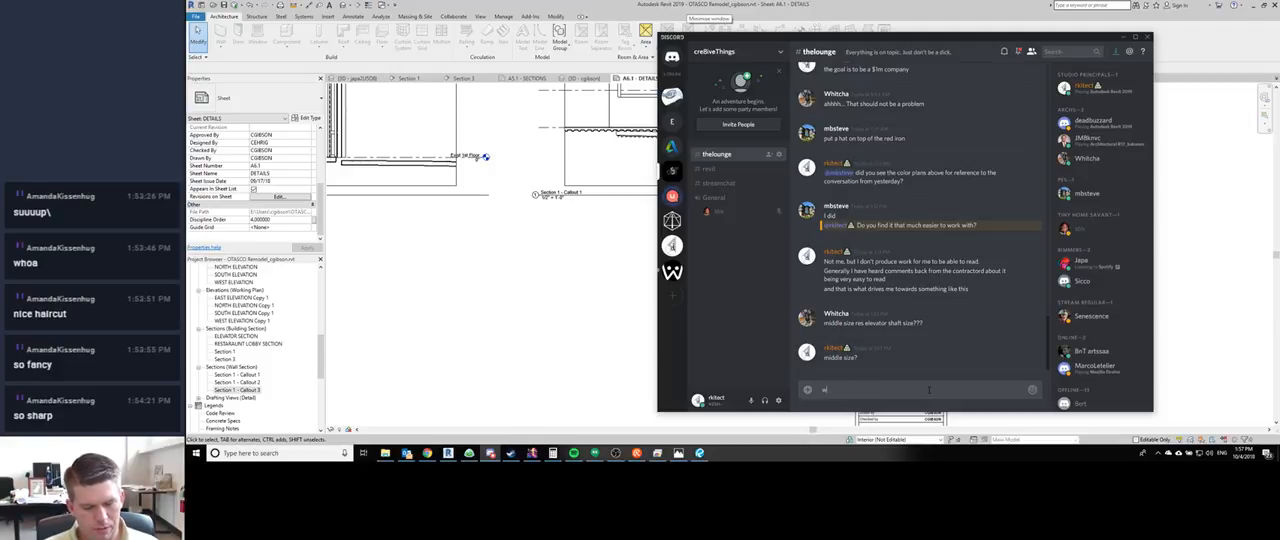
key(BackSpace)
key(BackSpace)
key(BackSpace)
key(BackSpace)
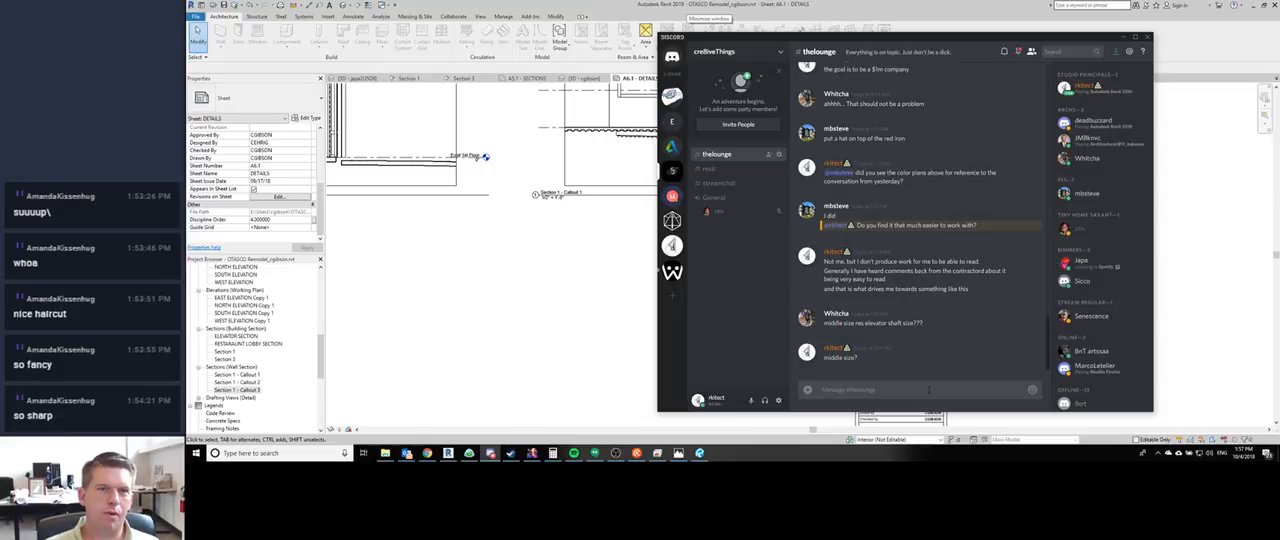
text(xD)
key(Return)
- Post "is that a regular" and "or a liter o'cola?" as two separate Discord messages
text(i)
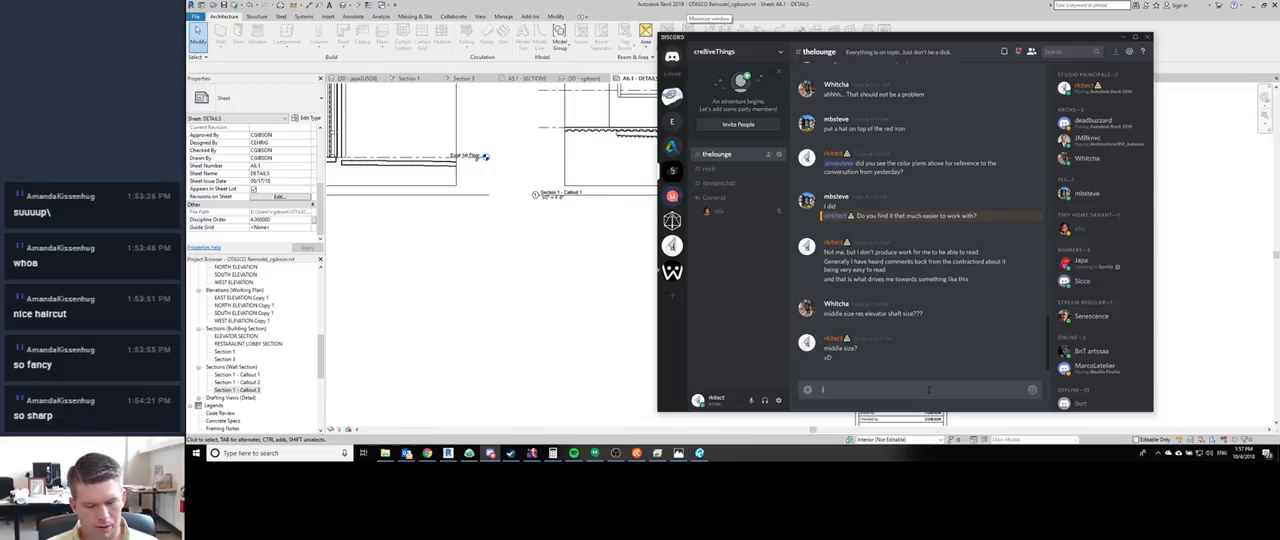
text(s that a regular)
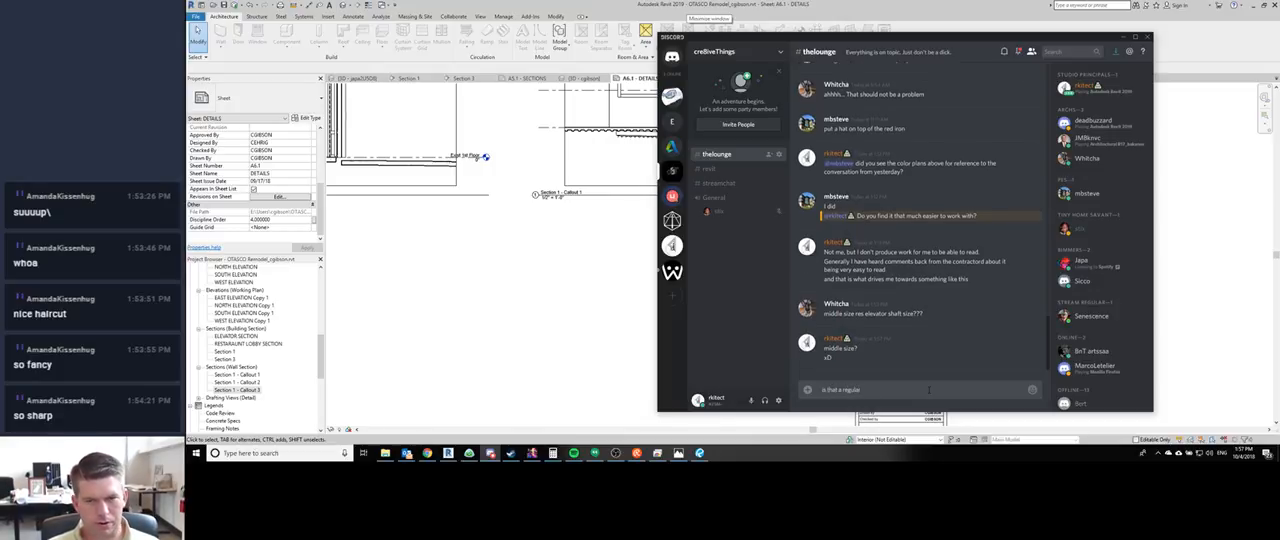
key(Return)
text(or a liter)
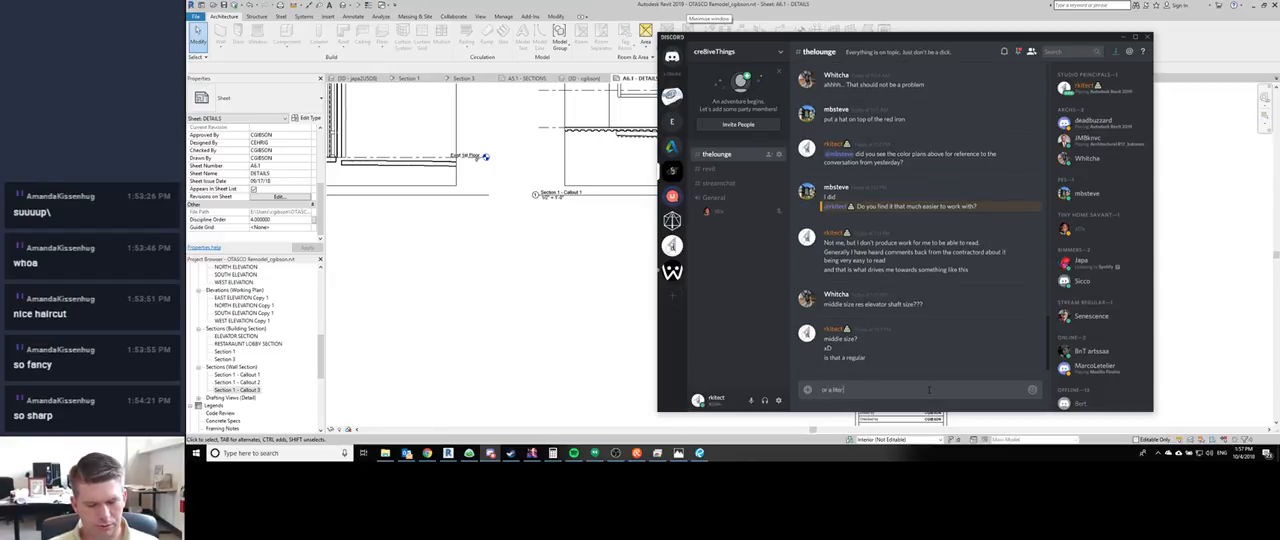
text( o'cola?)
key(Return)
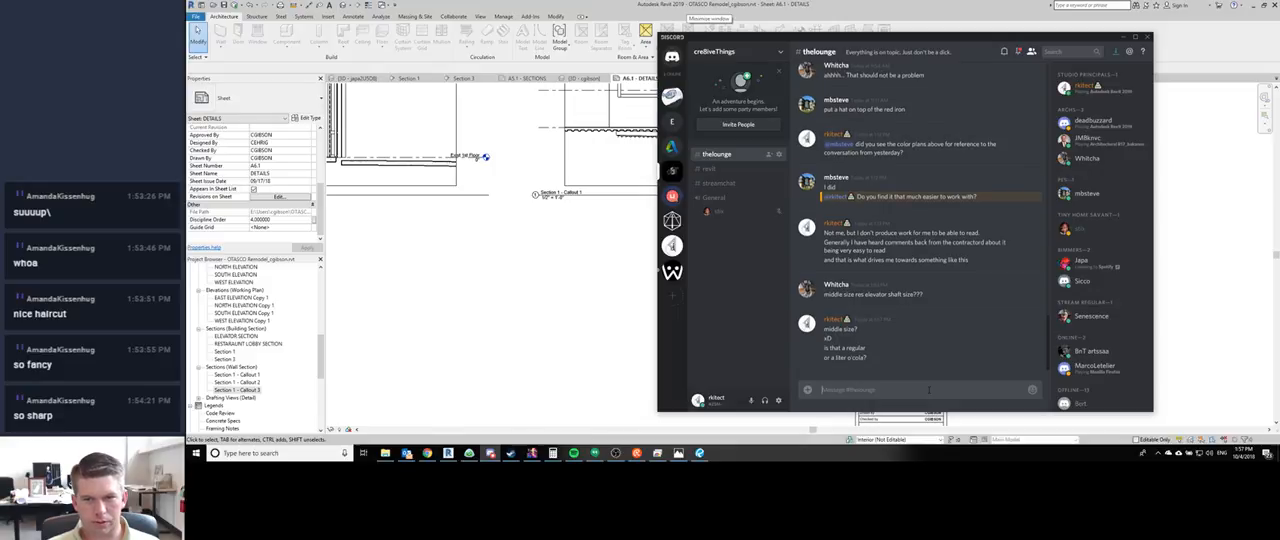
- Return to Revit and review the three callout viewports and the title block on sheet A6.1
click(511, 317)
middle_drag(620, 369, 757, 397)
scroll(621, 367, down, 1)
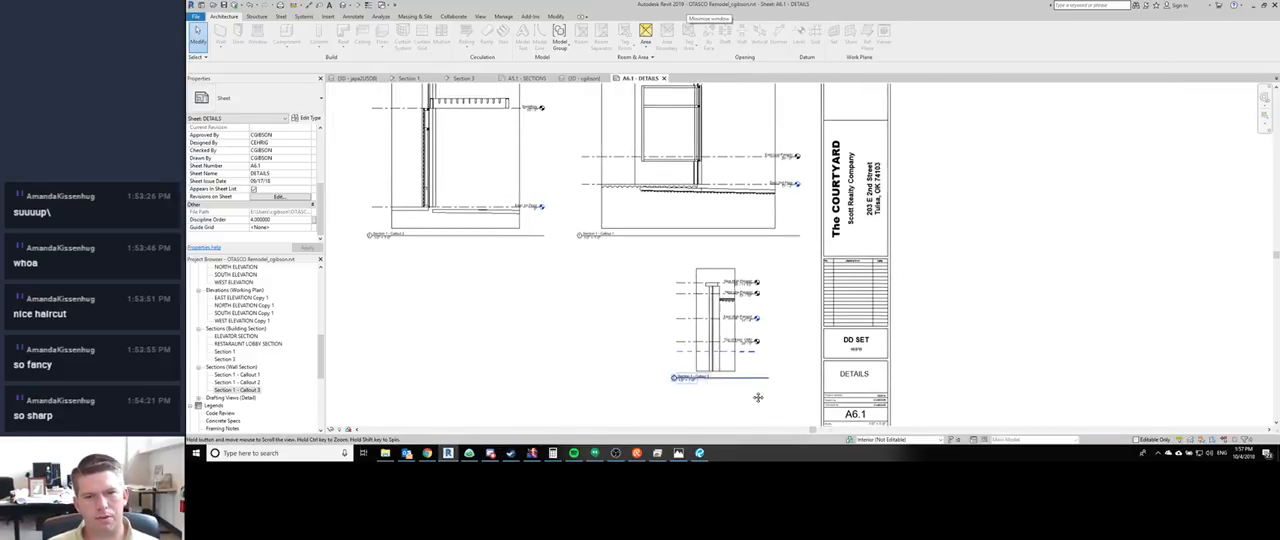
scroll(803, 180, up, 4)
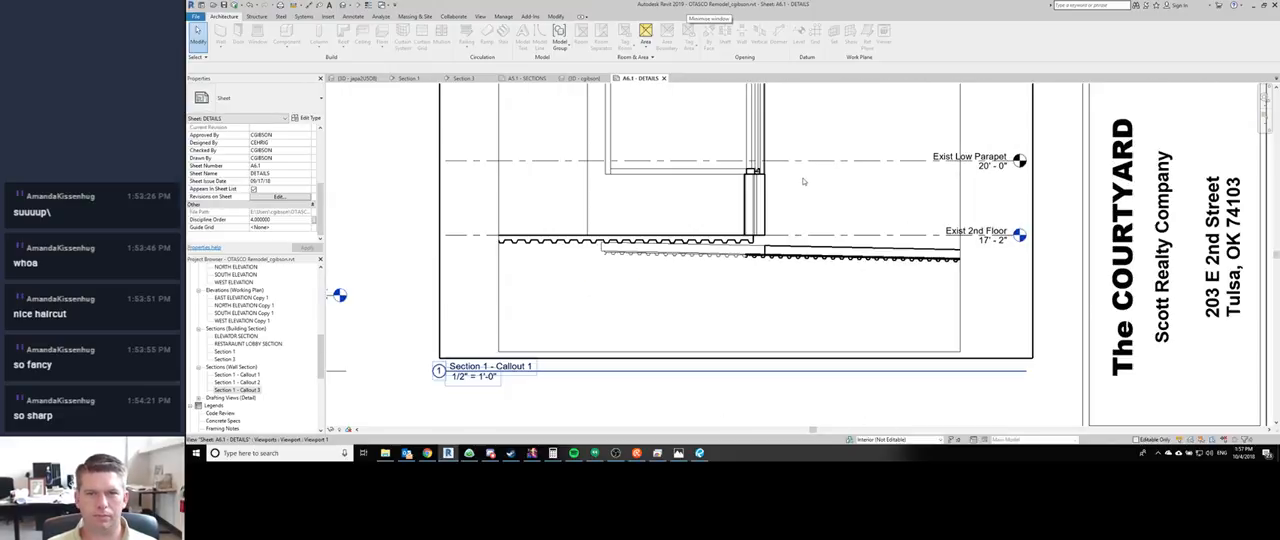
scroll(798, 188, down, 4)
middle_drag(636, 338, 590, 276)
scroll(590, 276, down, 1)
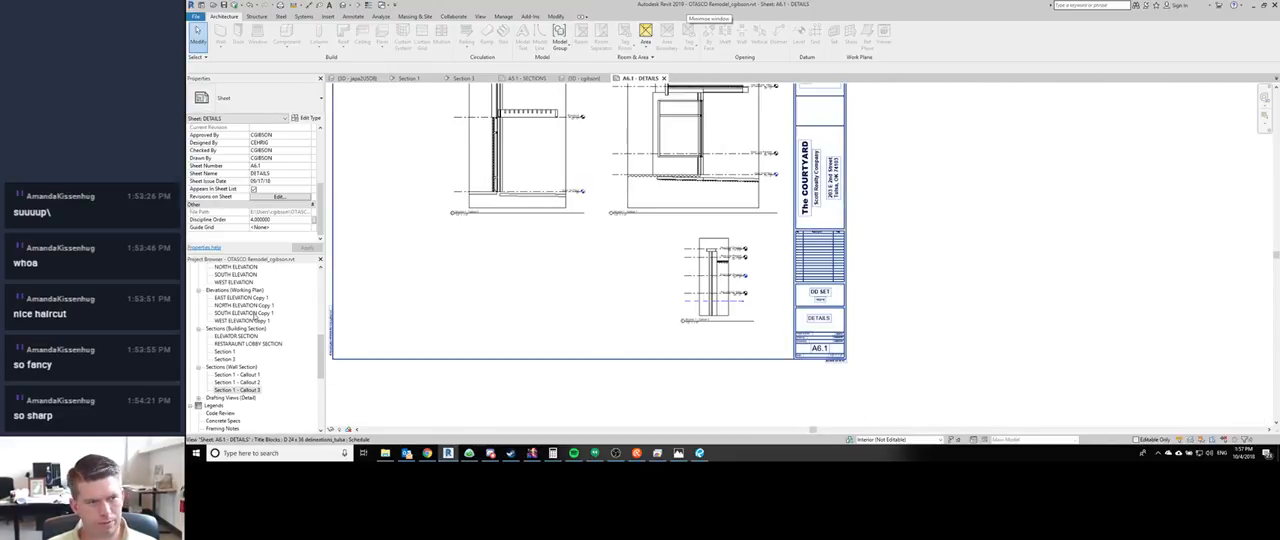
middle_drag(665, 229, 699, 257)
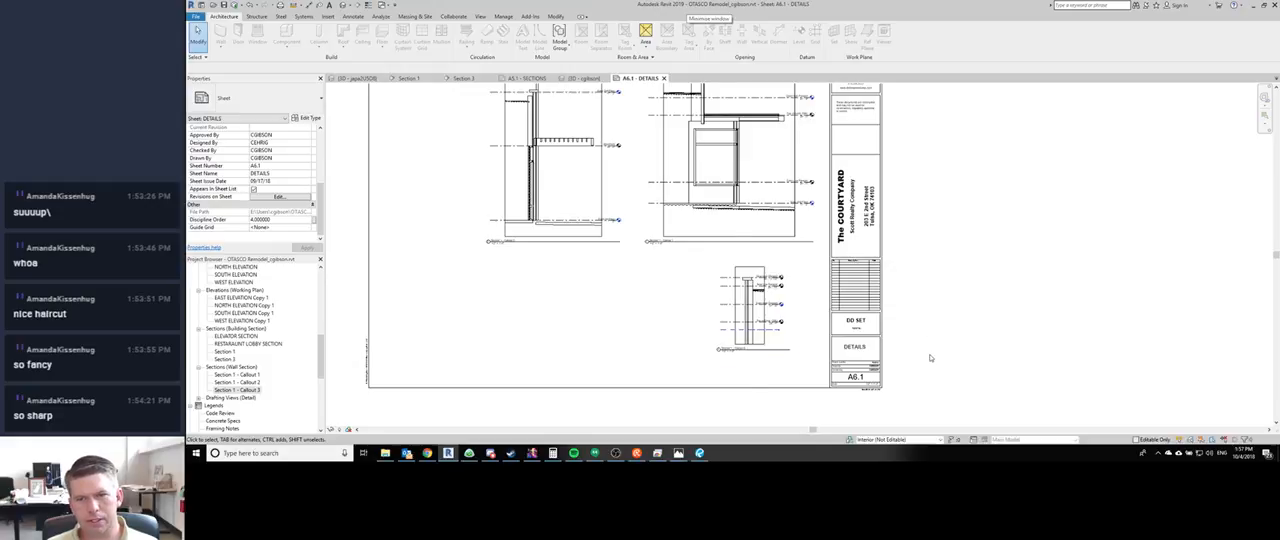
- Set the DD SET date in the A6.1 title block to 10/4/18
scroll(930, 358, up, 2)
click(798, 310)
click(796, 310)
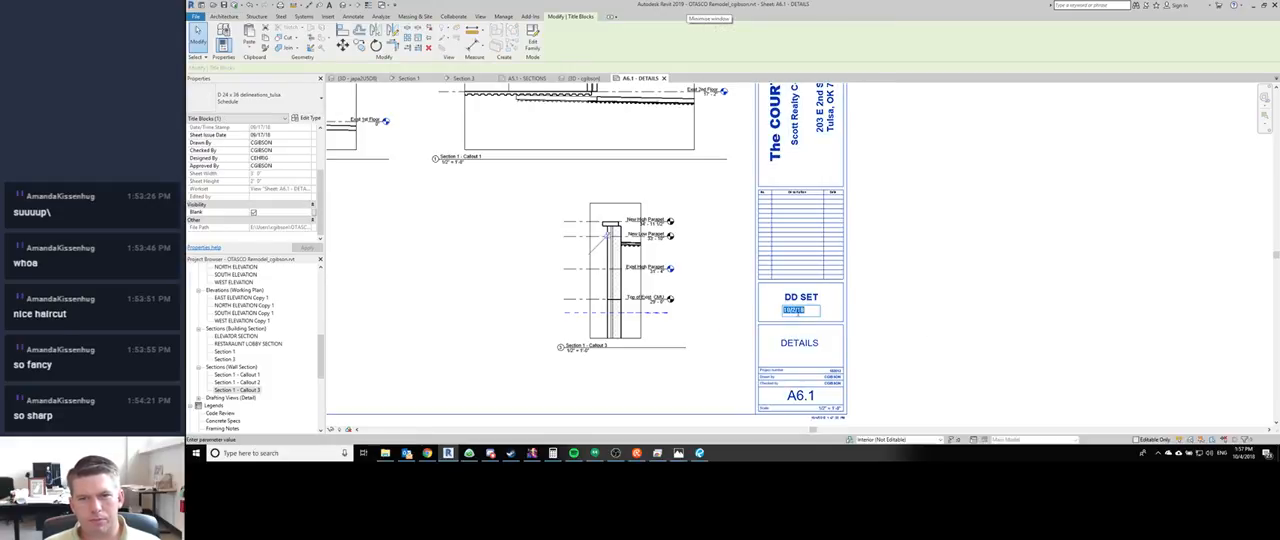
click(790, 311)
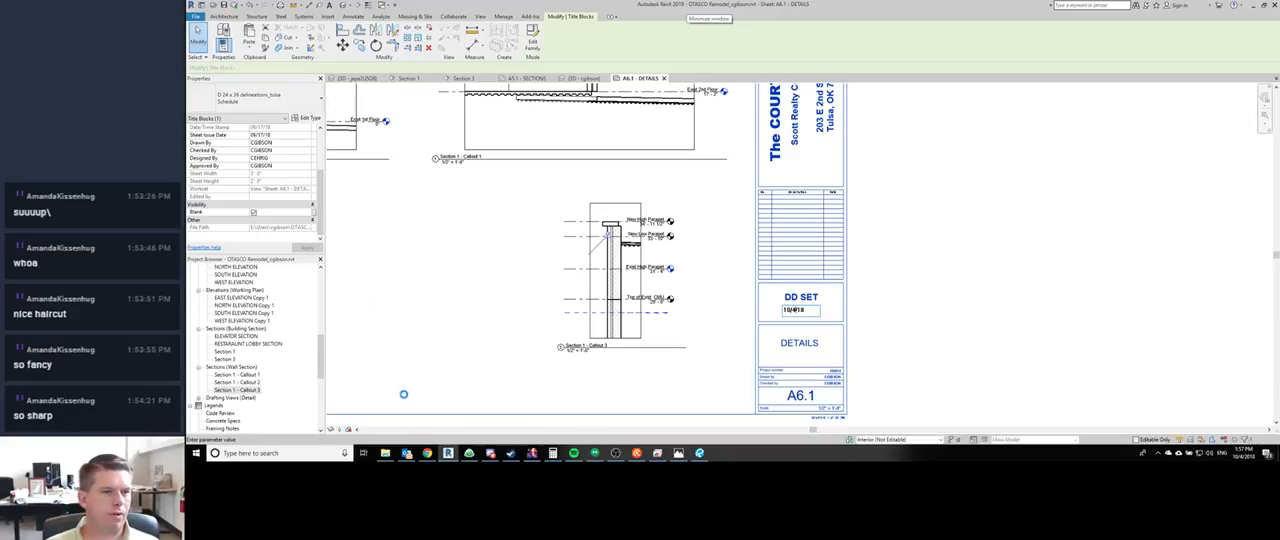
- Switch to the Basecamp chat with the drafting technician and send "let me know when you are done please"
click(469, 453)
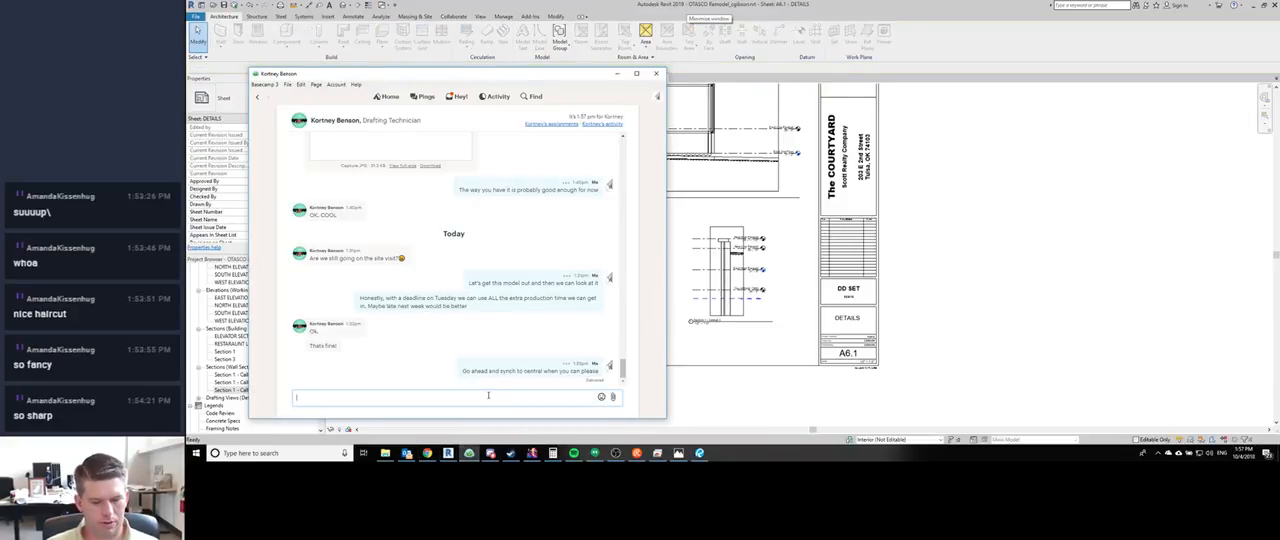
text(let me know when you a)
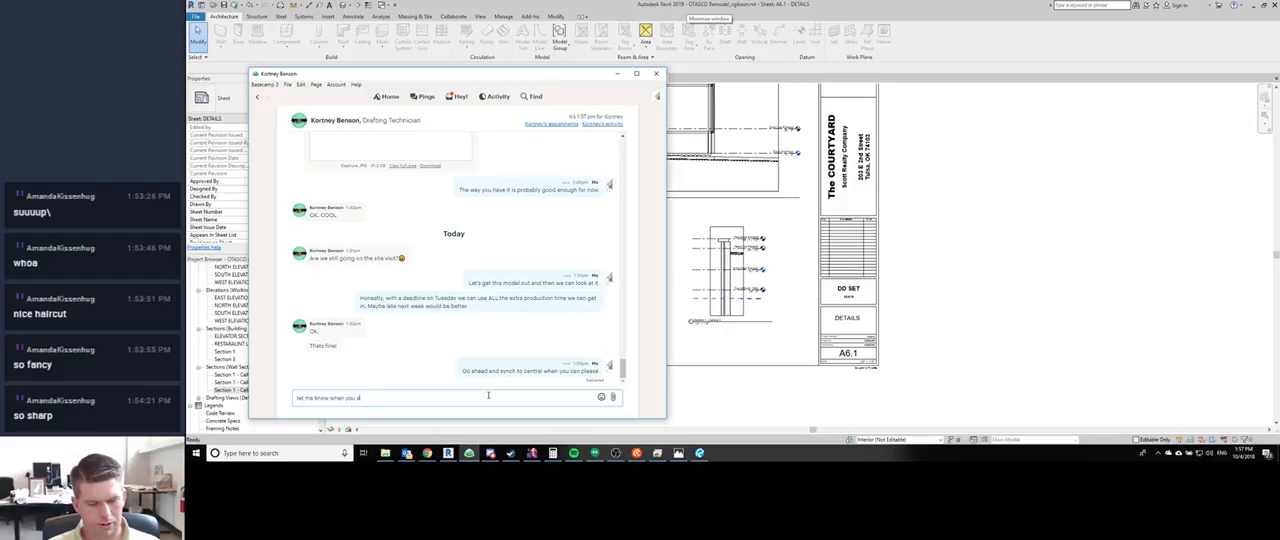
text(re done please)
key(Return)
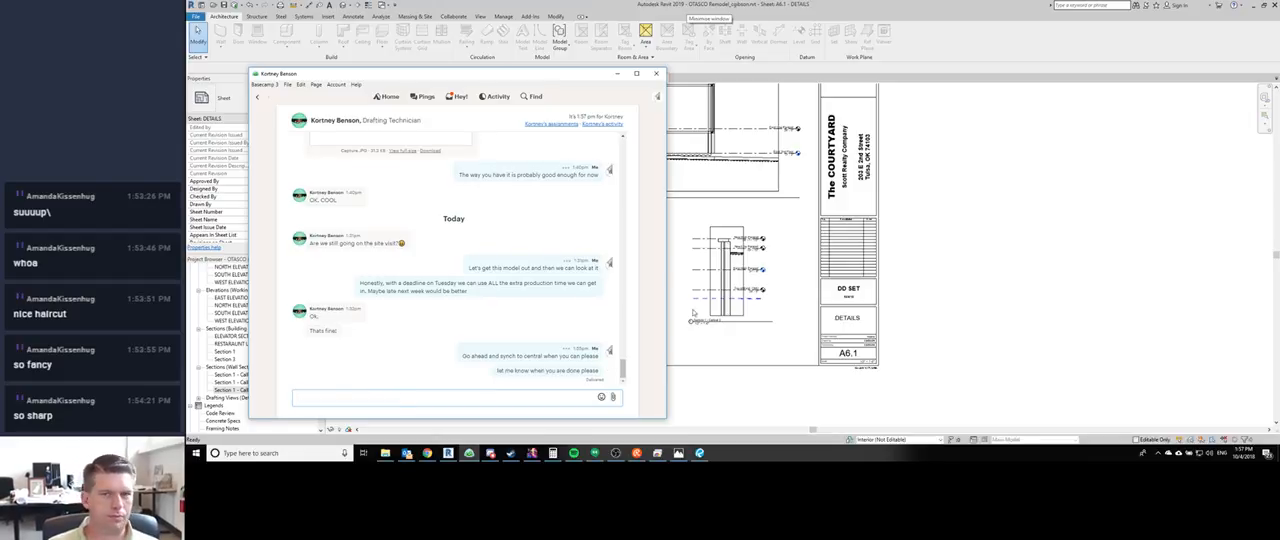
- Return to Revit and examine the Section 1 - Callout 1 and Callout 2 viewports up close
middle_drag(891, 218, 1009, 240)
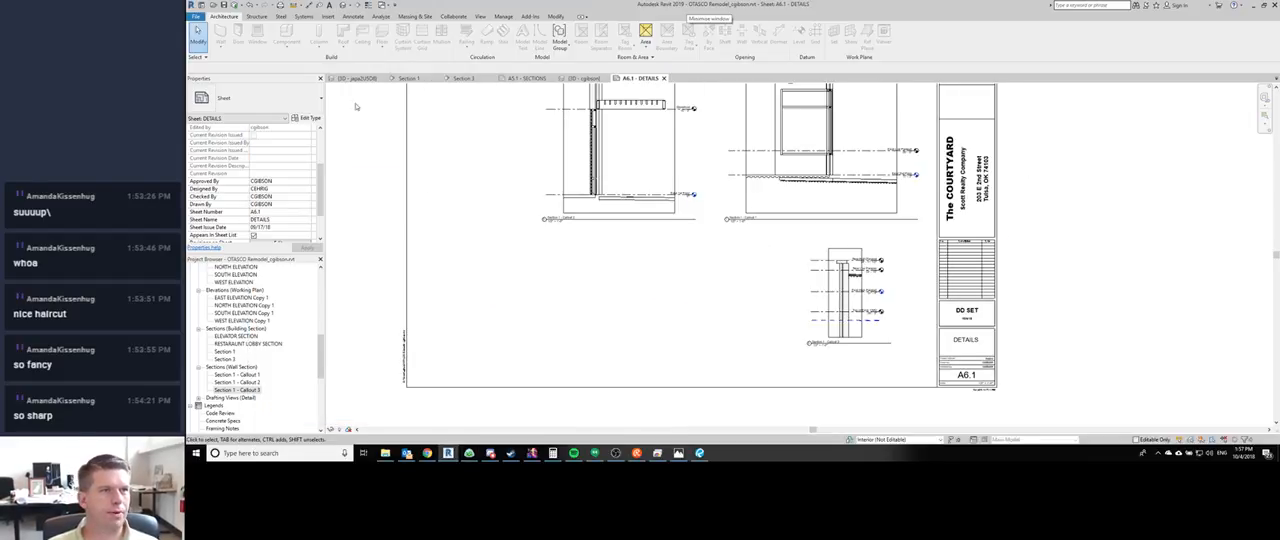
scroll(500, 285, down, 5)
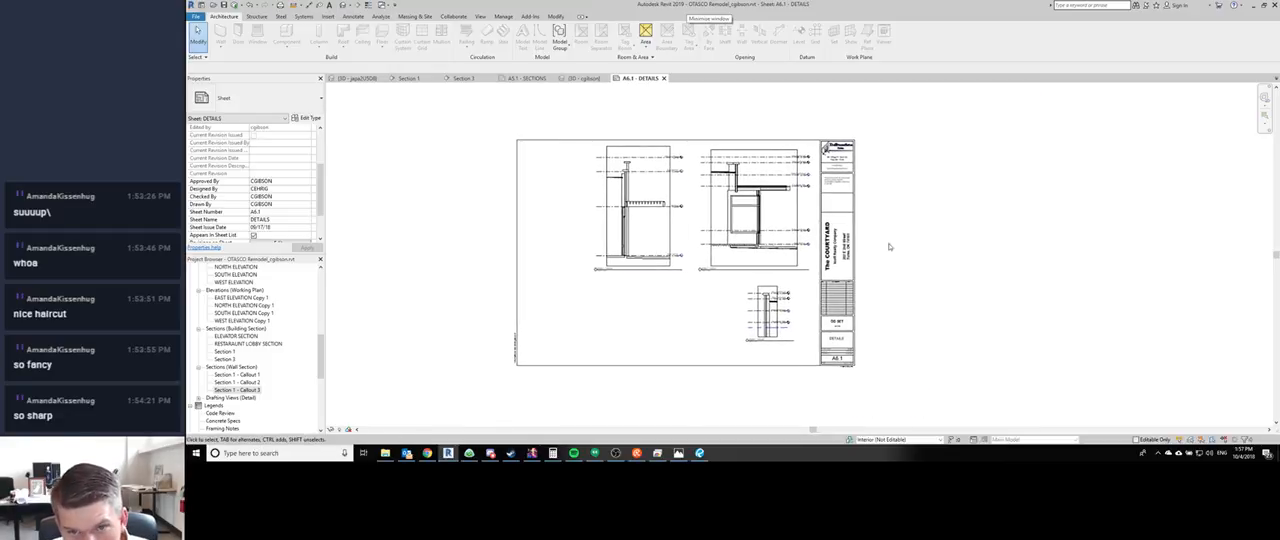
scroll(740, 240, up, 4)
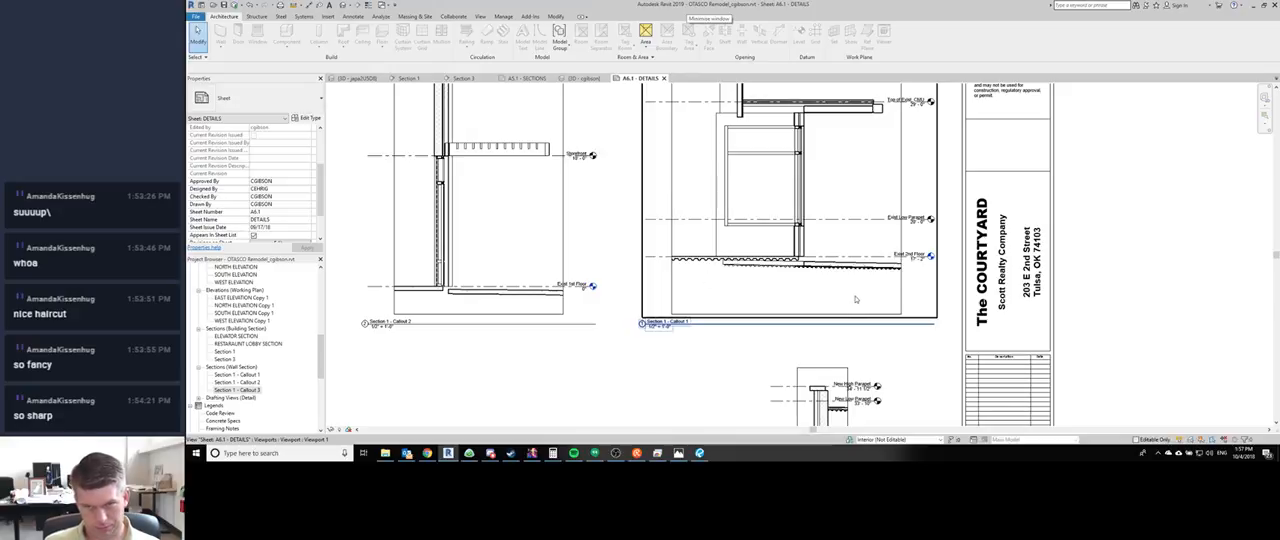
middle_drag(854, 257, 848, 313)
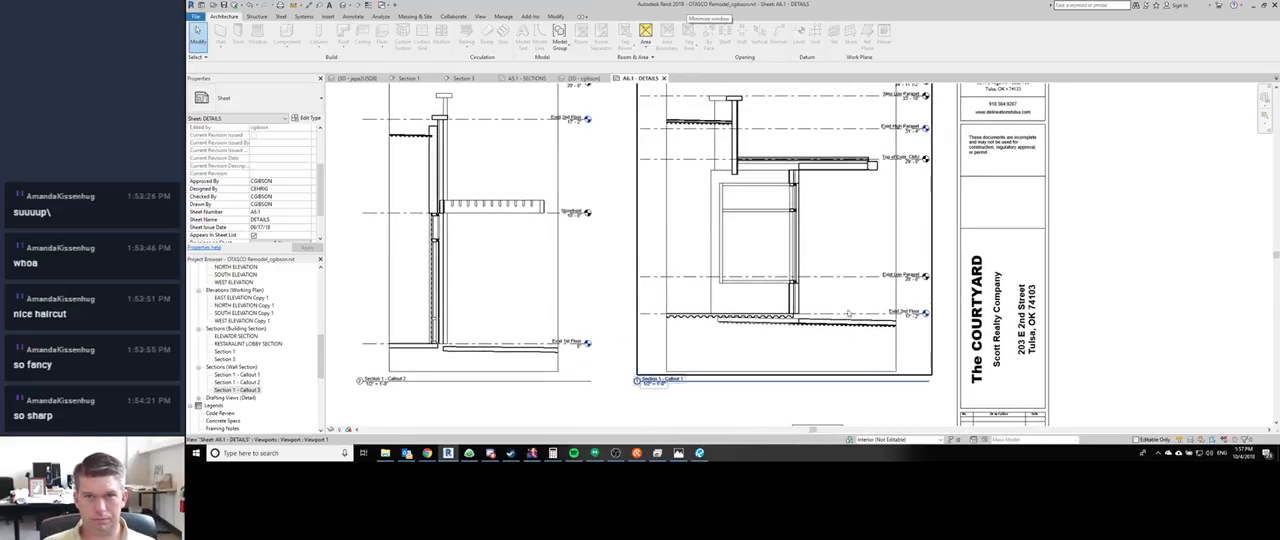
scroll(738, 215, down, 1)
middle_drag(774, 244, 878, 288)
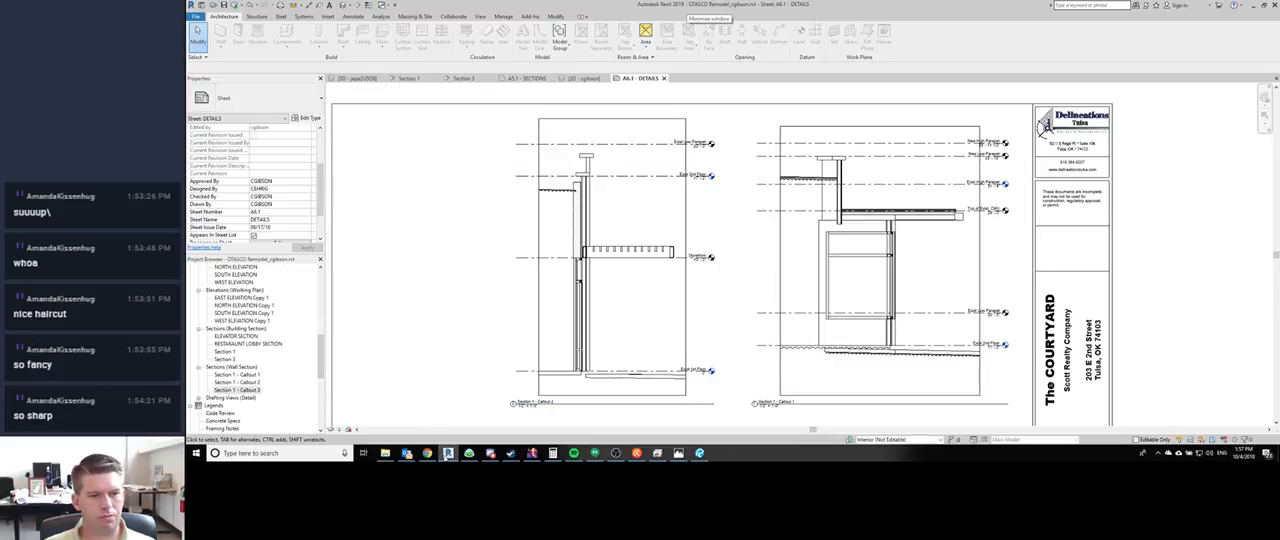
- Switch to the remote creativeSurface window and post "this morning" in the stream chat
mouse_move(448, 453)
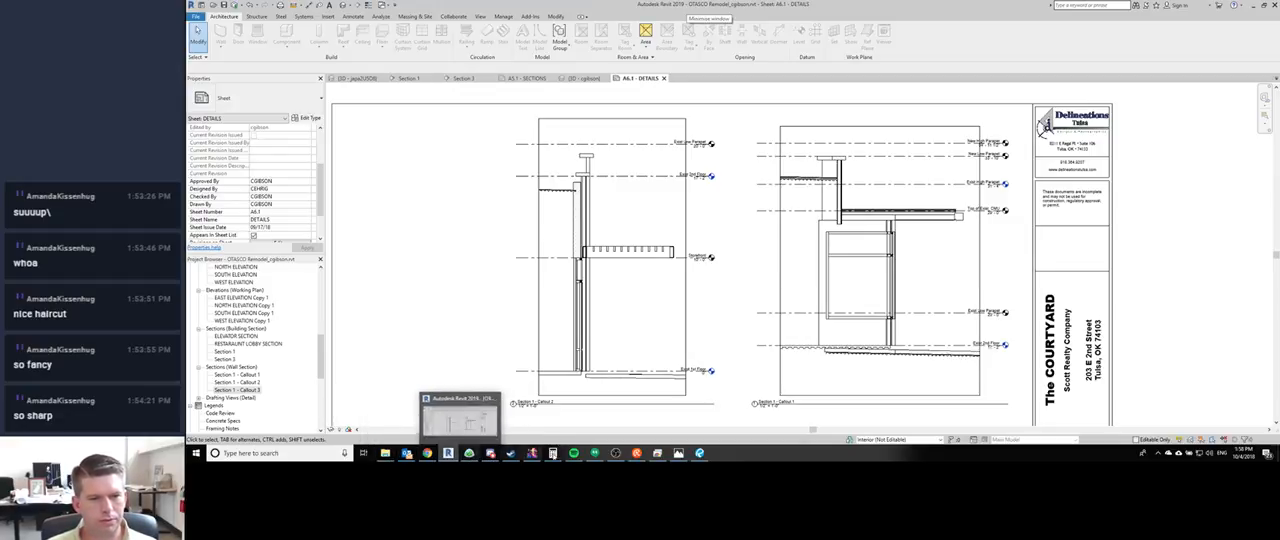
click(657, 453)
click(494, 341)
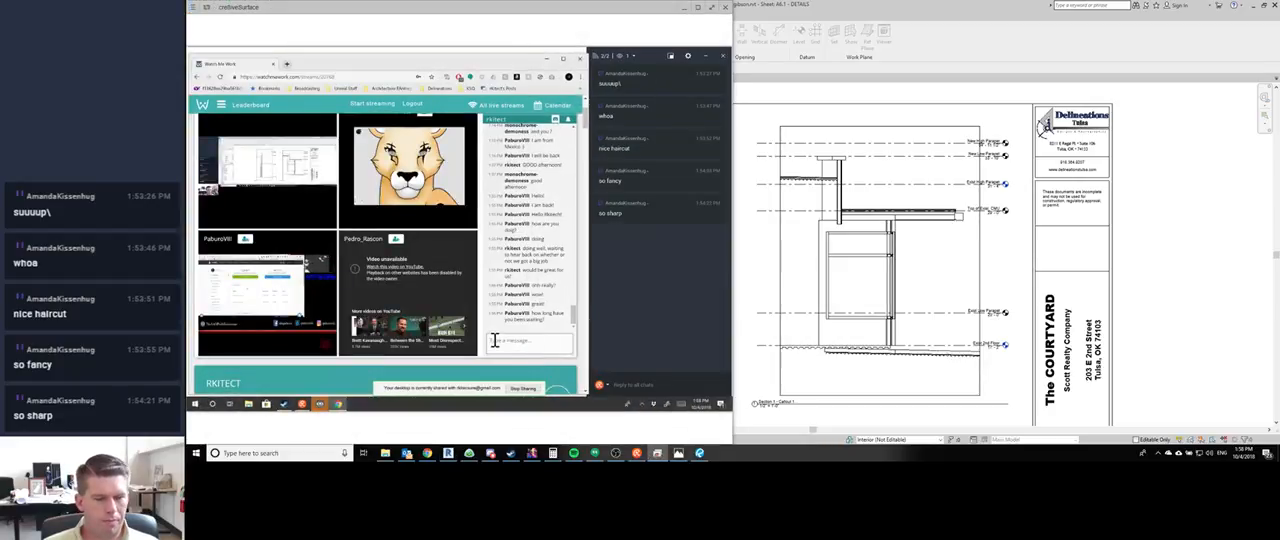
text(its morning)
key(Return)
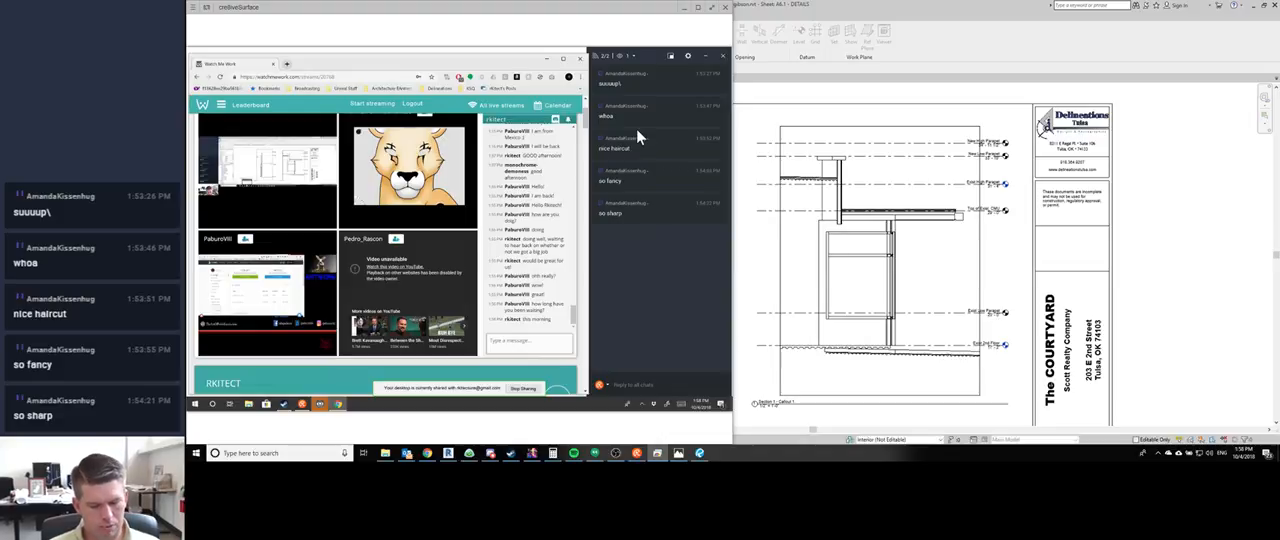
- Post "It's a matter of pricing and contract agreement at this point" in the stream chat and return to Revit
text(It's a ma)
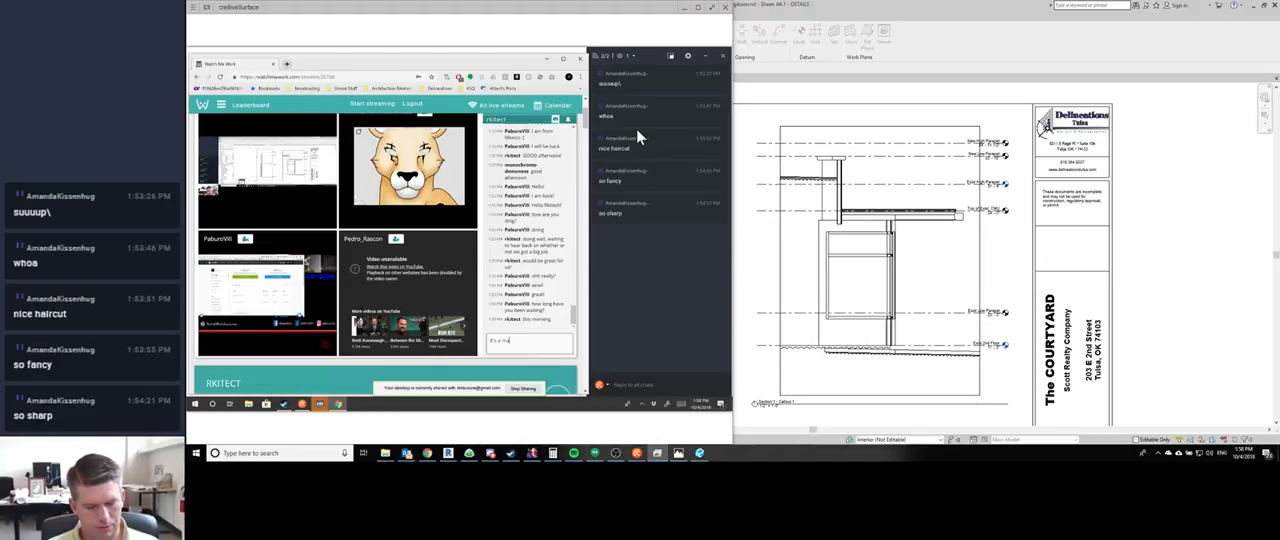
text(tter of p)
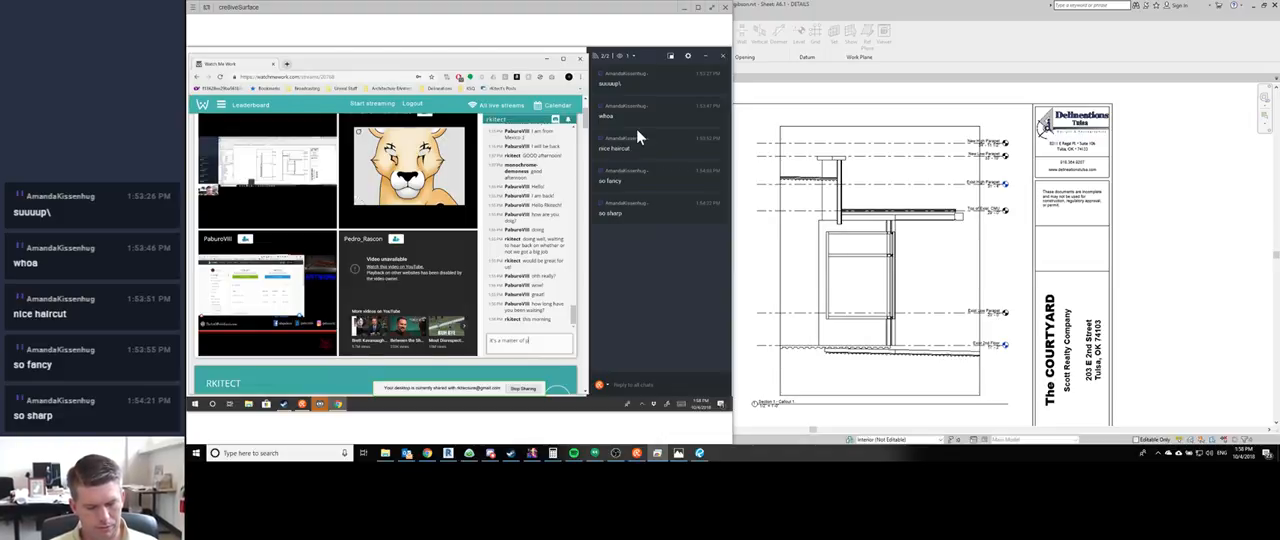
text(ricing and contract)
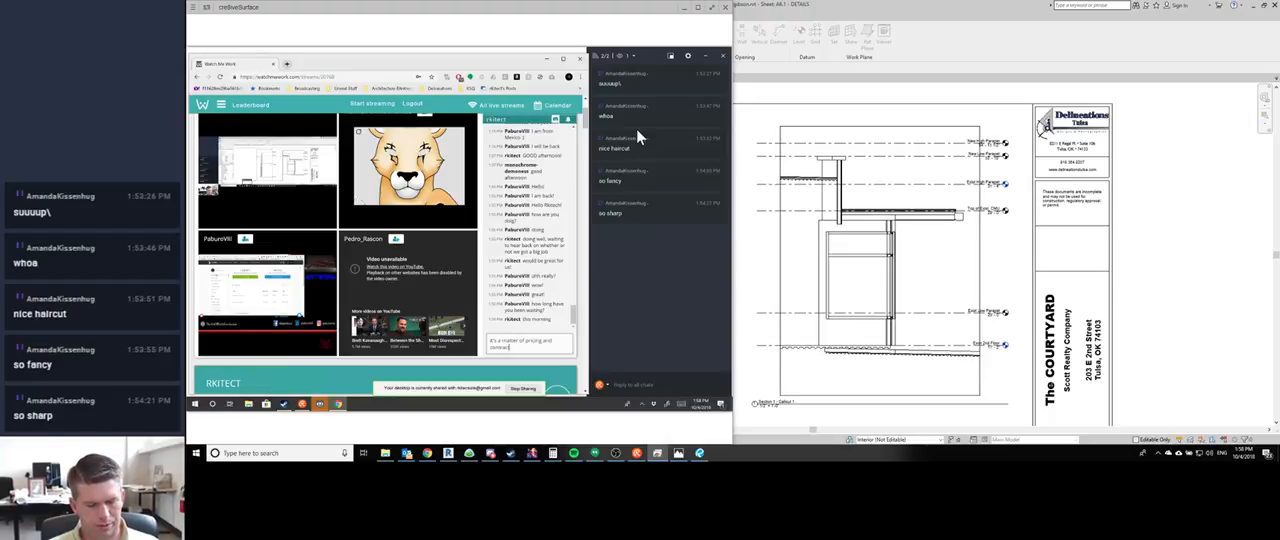
text( agreement at this point)
key(Return)
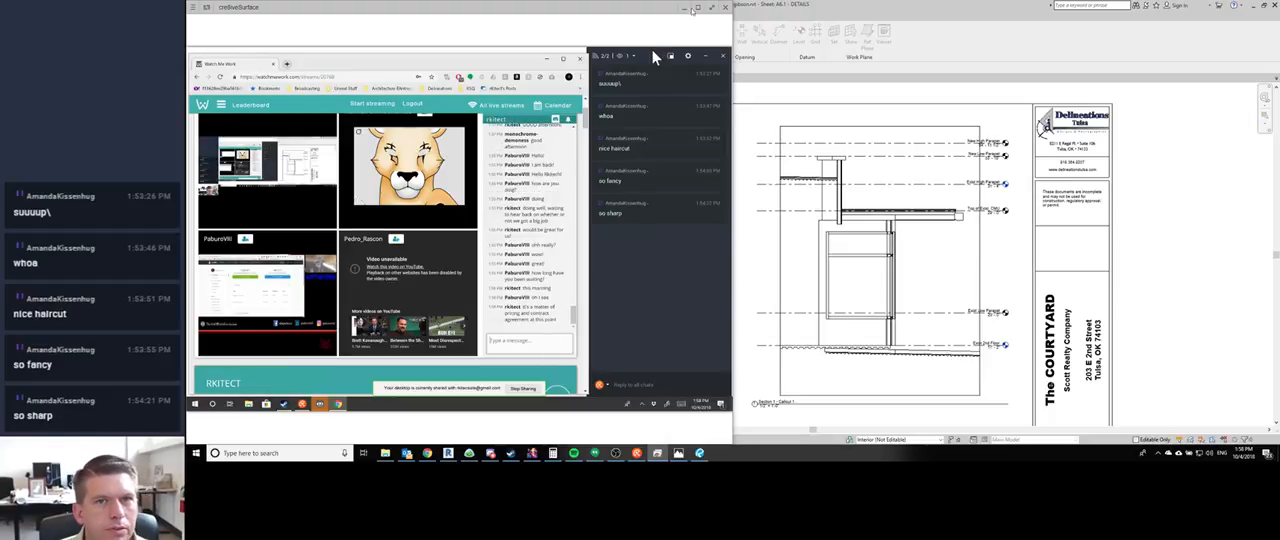
click(684, 8)
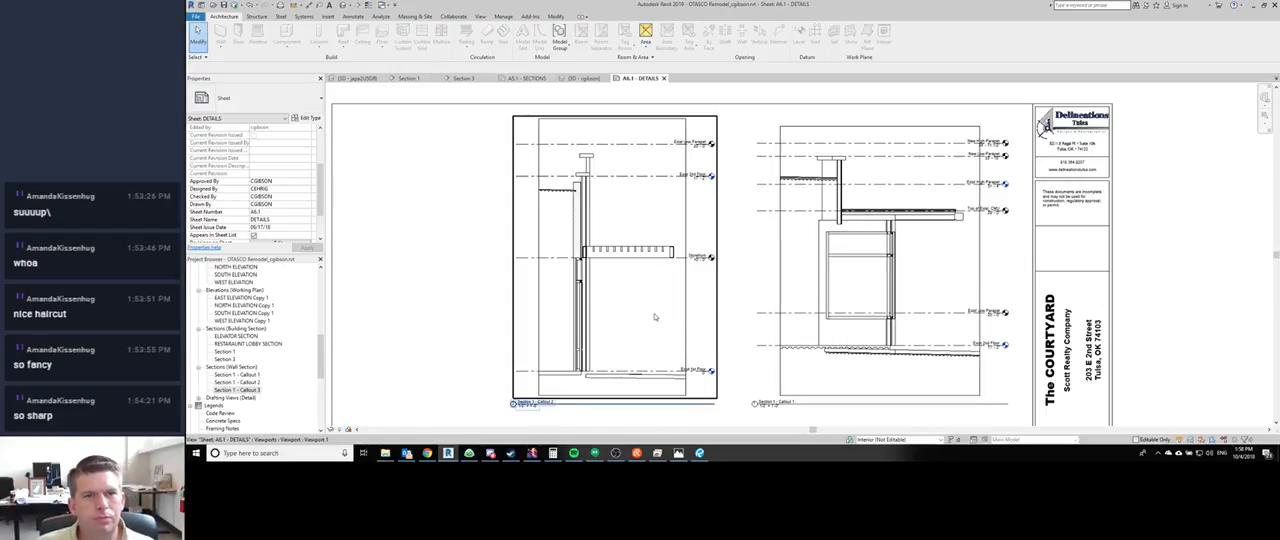
- Set the far clip offset of the Section 1 - Callout 2 viewport to 10' 0"
scroll(665, 200, up, 3)
scroll(671, 162, down, 1)
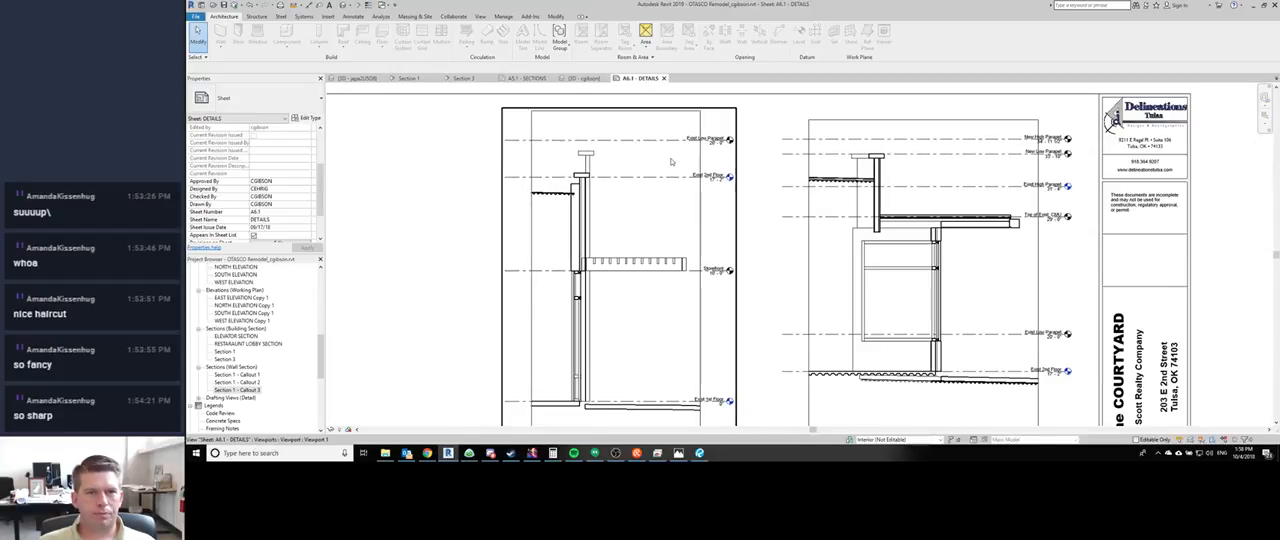
click(671, 162)
scroll(238, 195, down, 5)
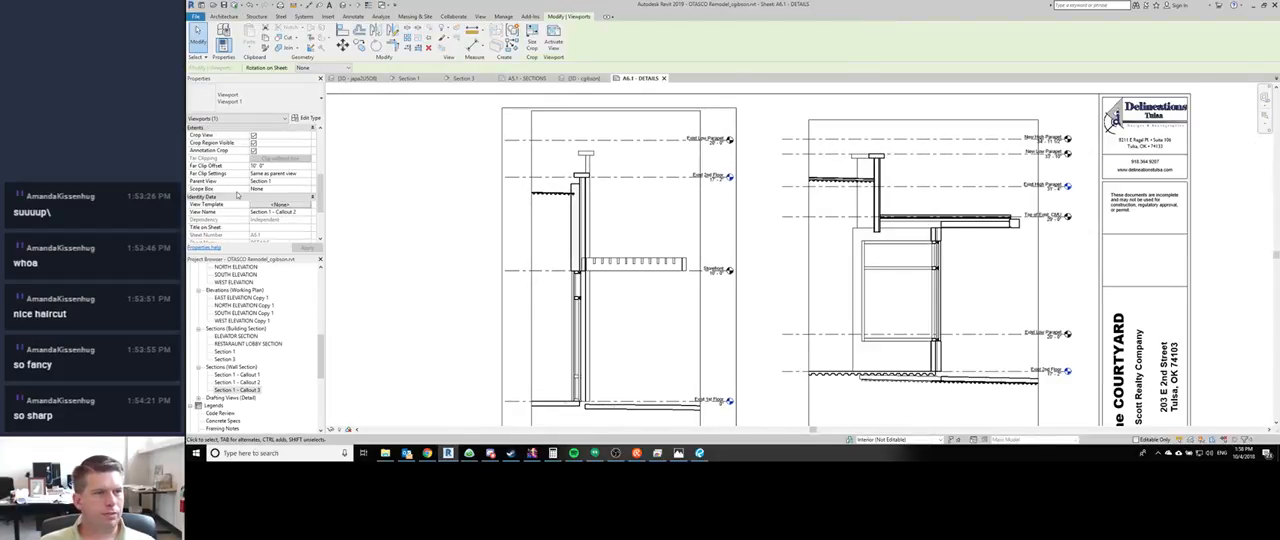
click(297, 166)
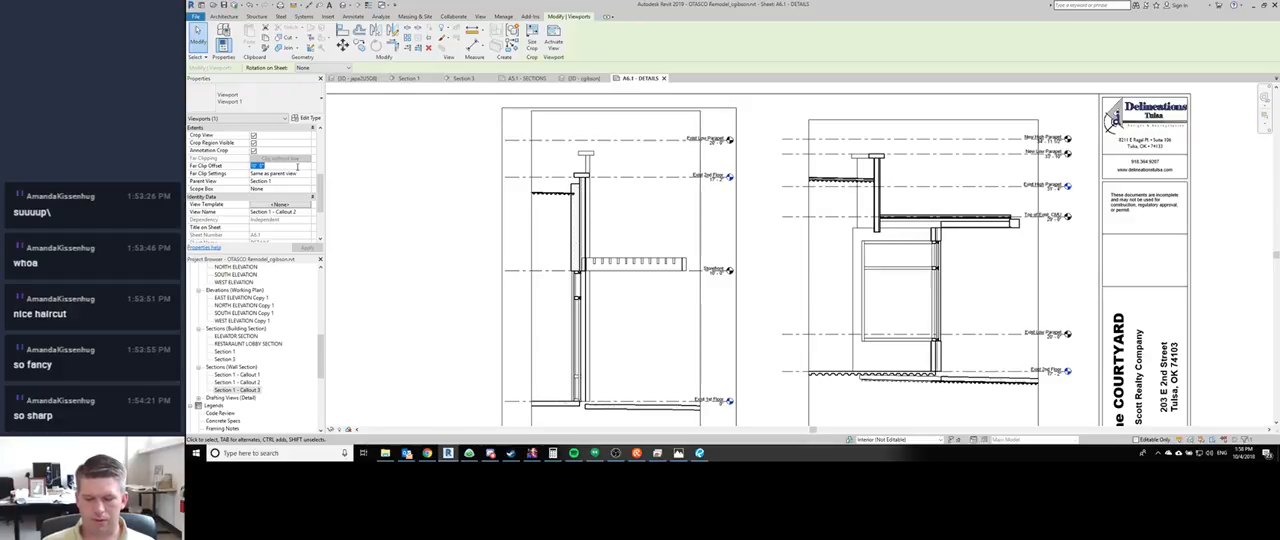
text(10)
key(Return)
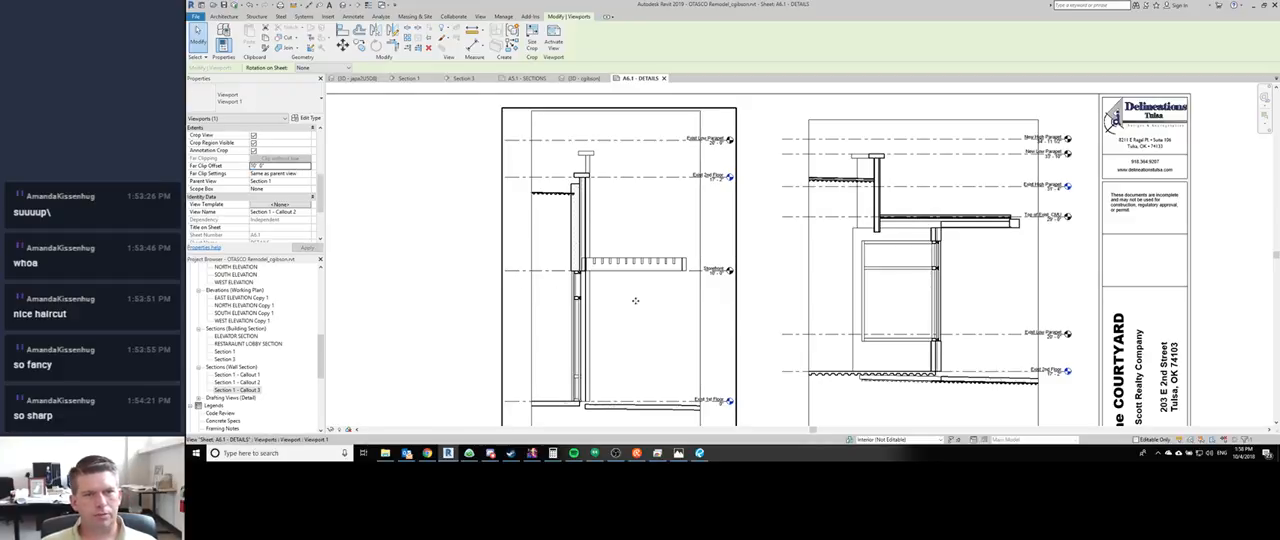
- Try a far clip offset of 0' 6" for the Section 1 - Callout 2 viewport with its far clip settings set to Independent
click(277, 166)
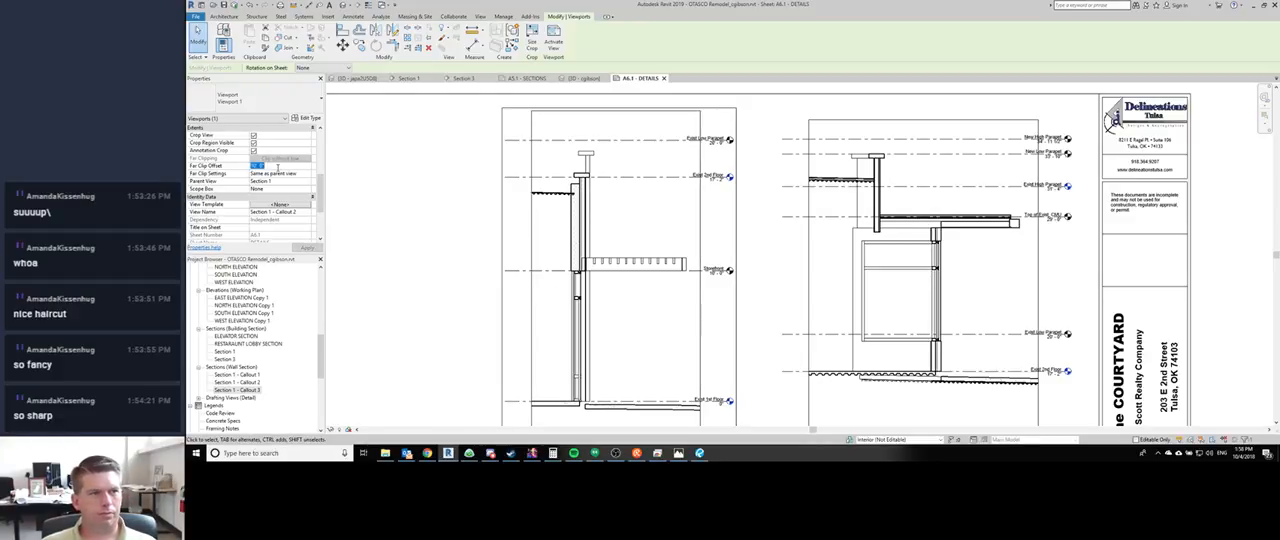
text(0 6)
key(Return)
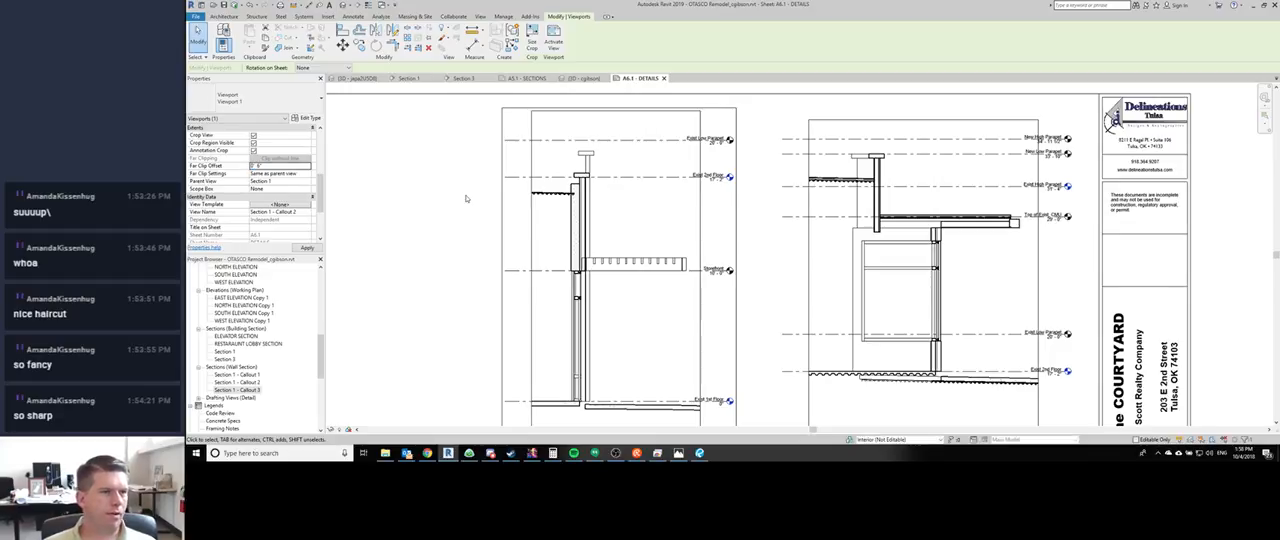
click(306, 174)
click(266, 181)
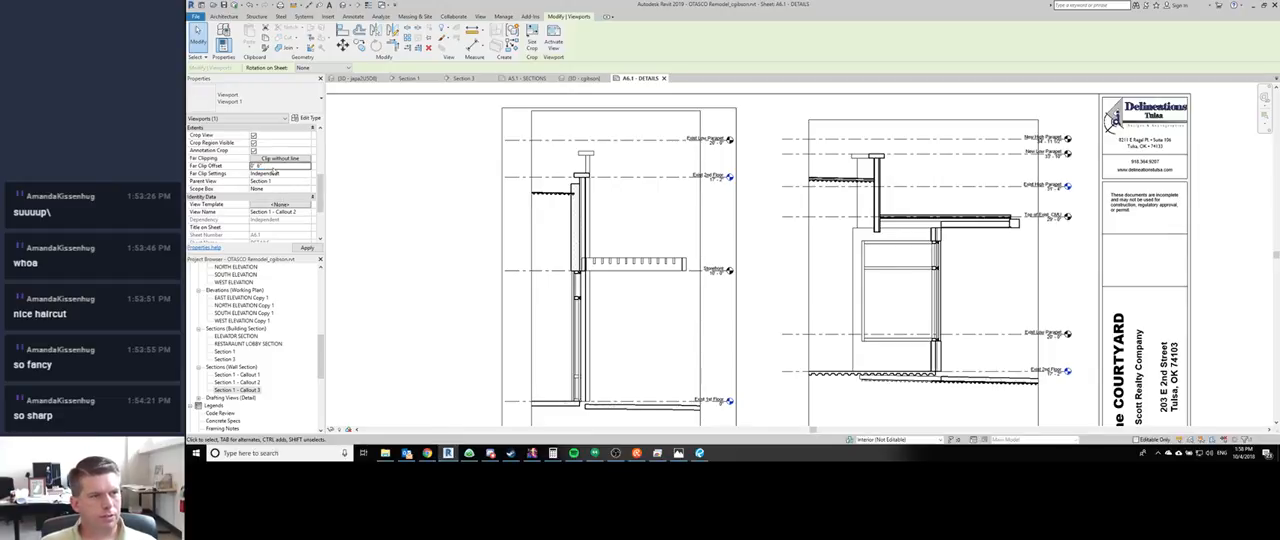
- Set the Section 1 - Callout 2 viewport's far clip settings back to Same as parent view
click(280, 174)
click(274, 189)
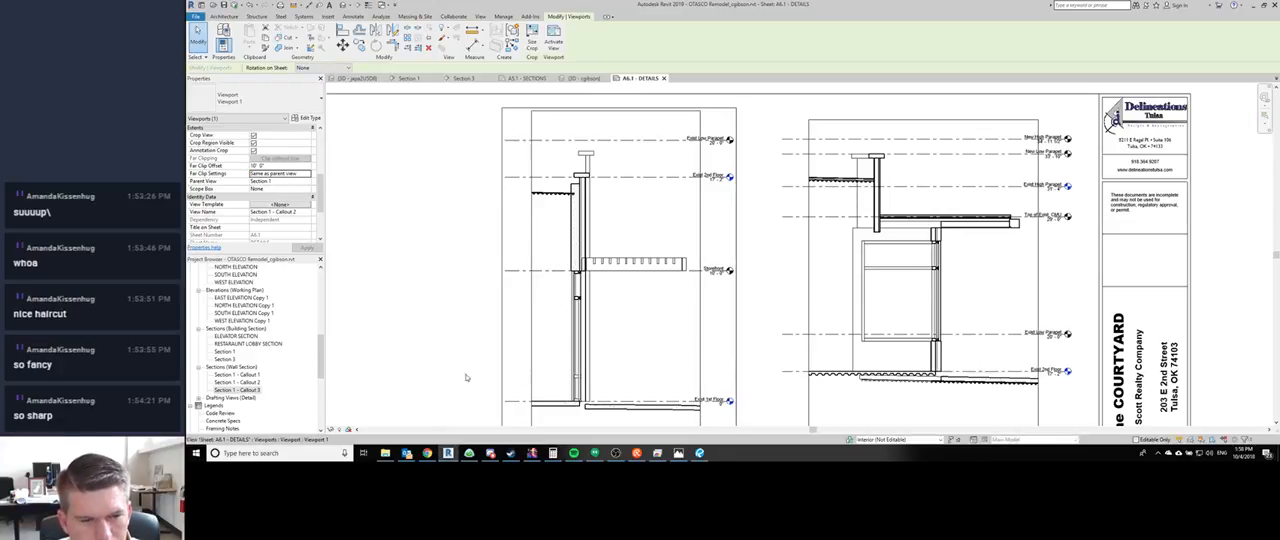
scroll(700, 240, down, 3)
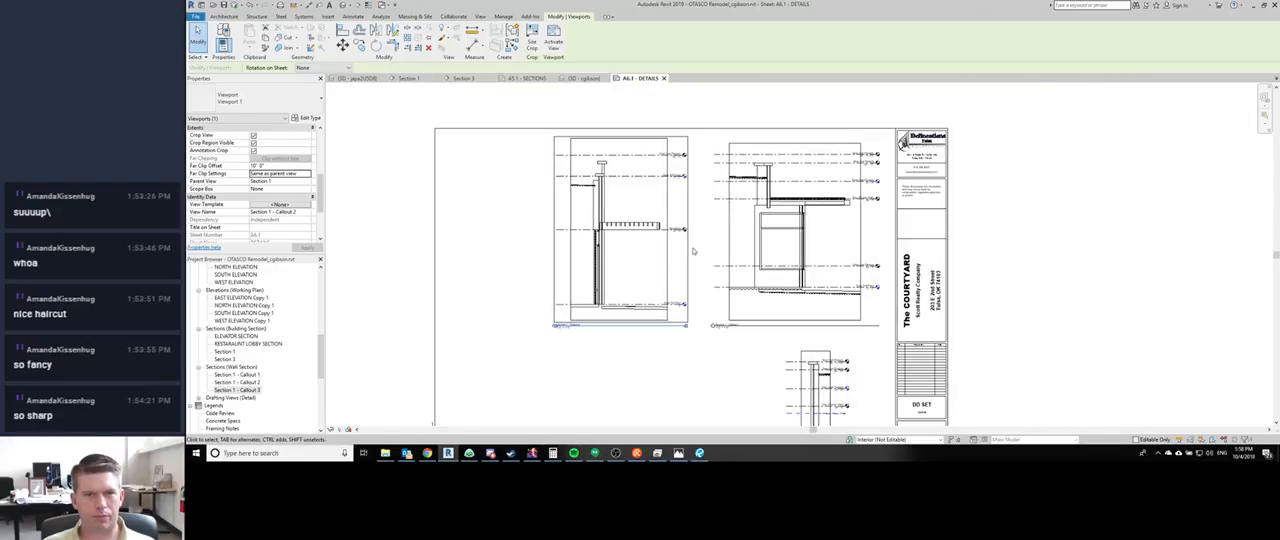
- Switch to the Basecamp chat with the drafting technician and send "hello?"
click(469, 453)
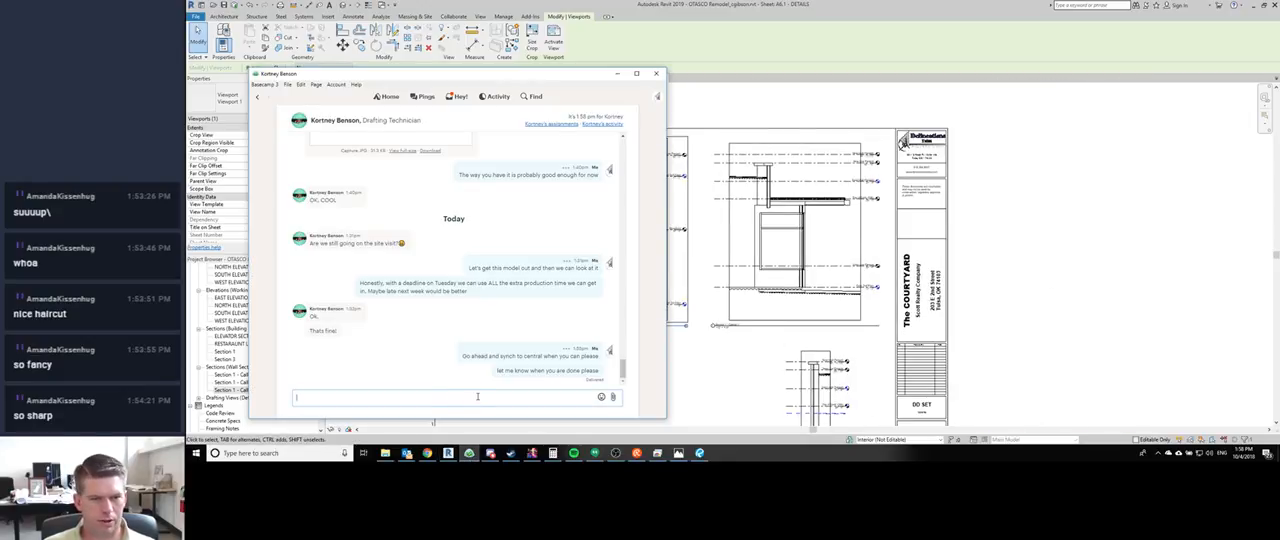
text(hello?)
key(Return)
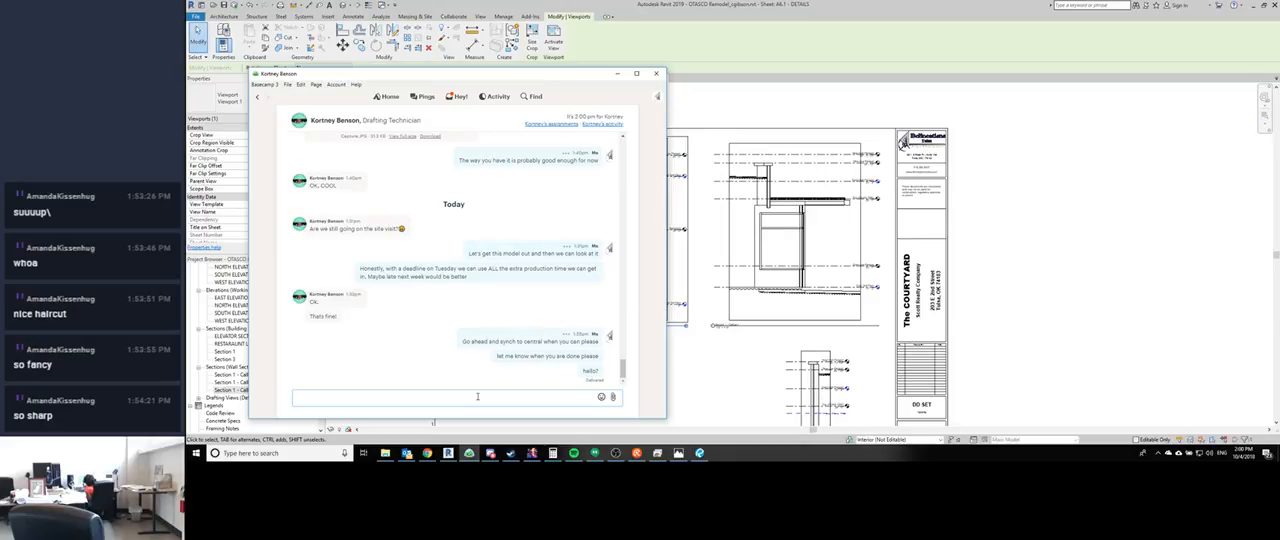
click(477, 397)
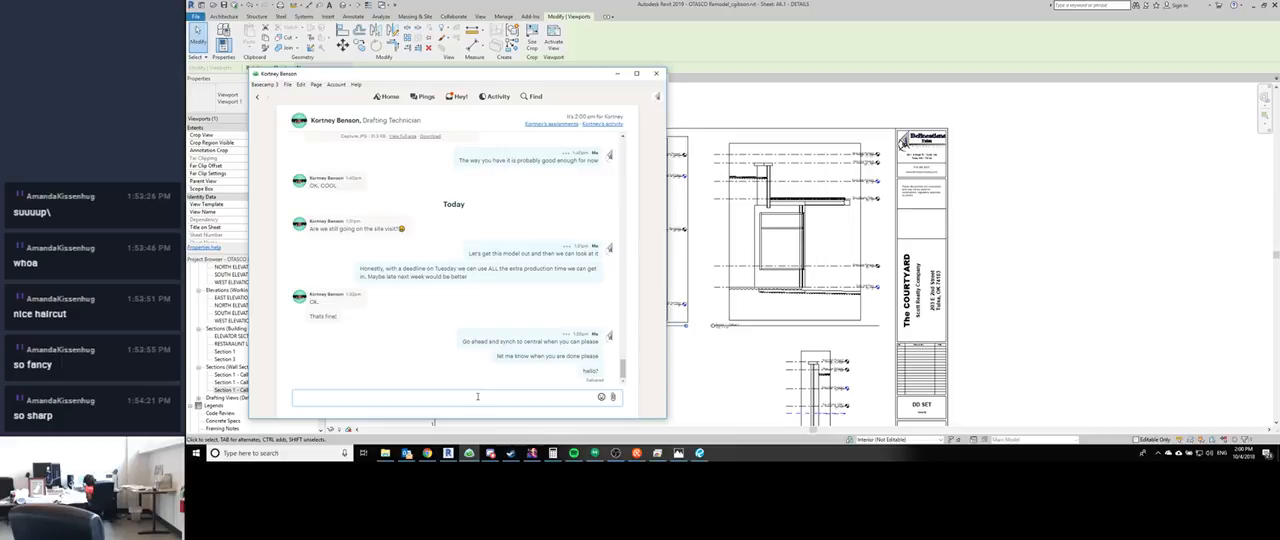
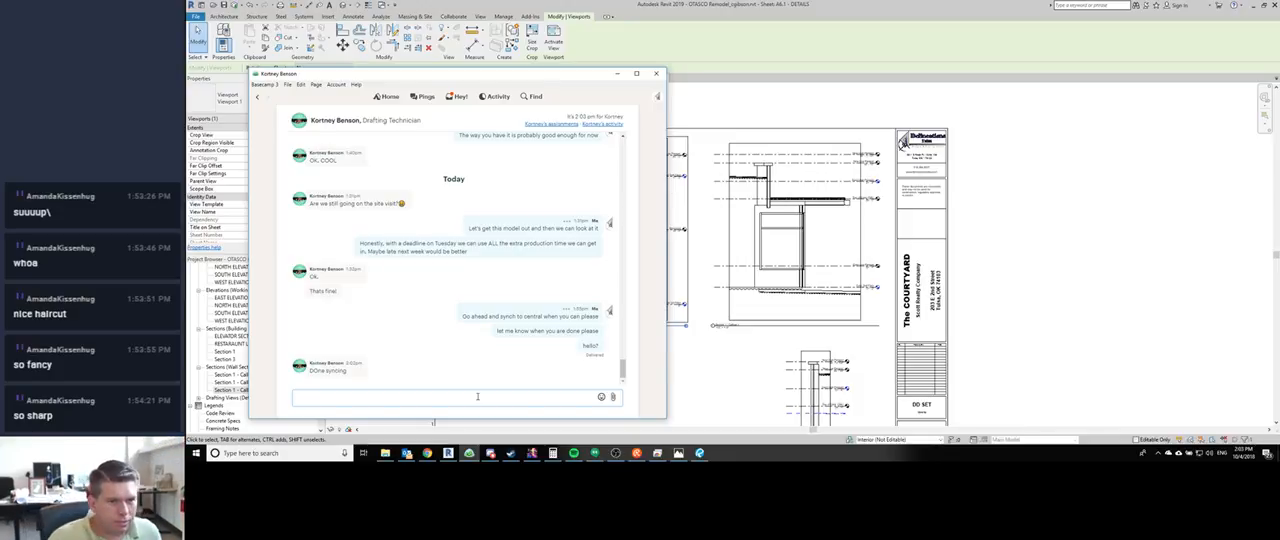
- Switch back to Revit and look over the wall section viewports on sheet A6.1 and the views in the project browser
mouse_move(699, 453)
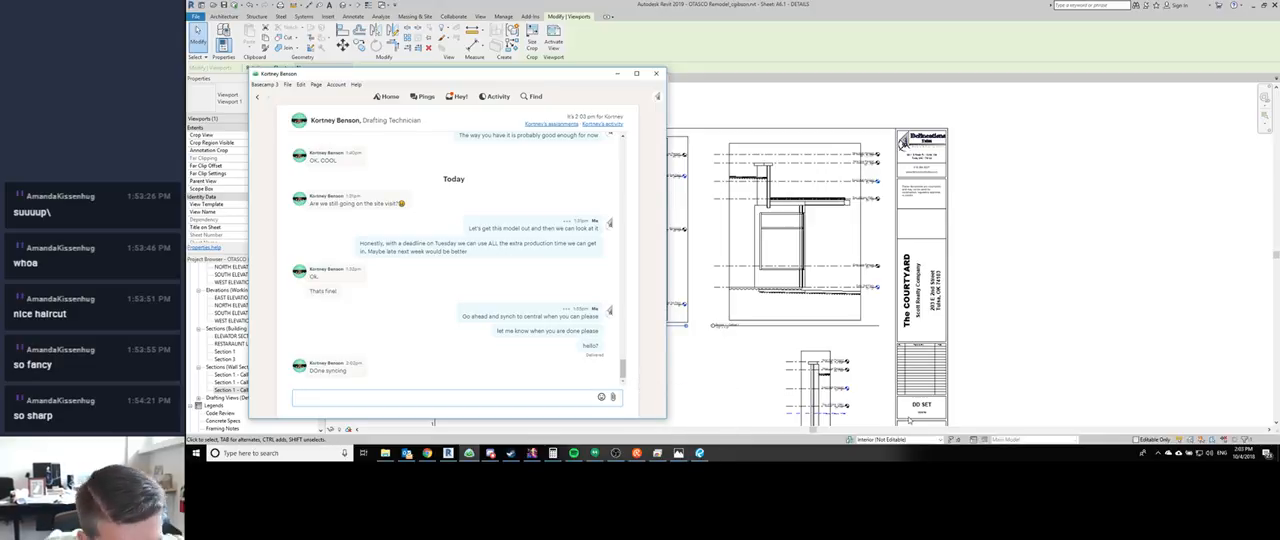
click(1062, 224)
click(520, 277)
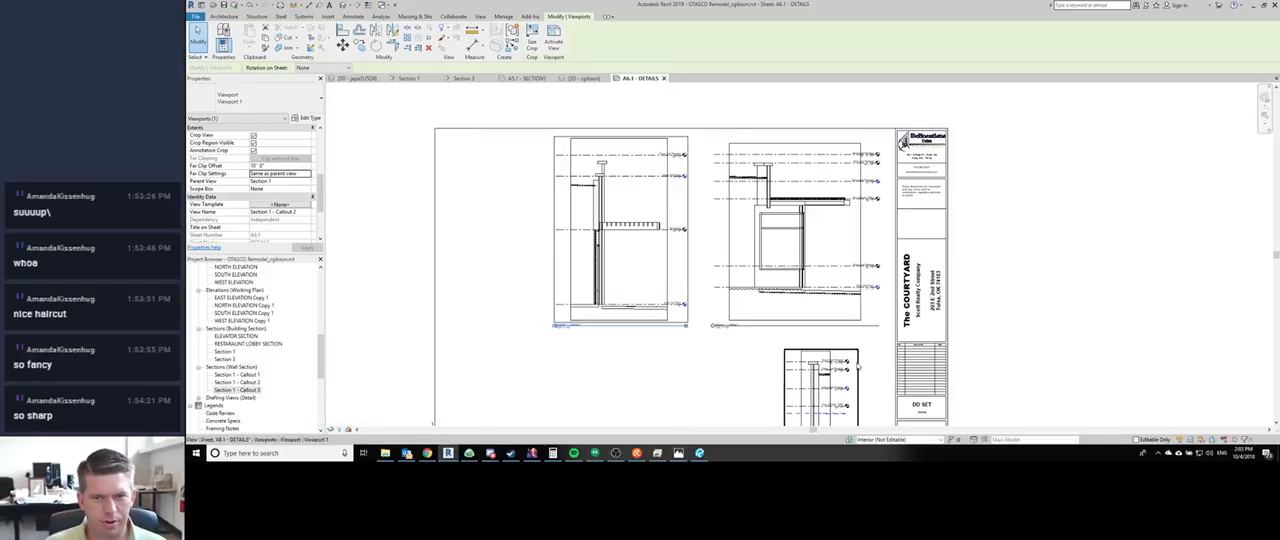
middle_drag(773, 371, 697, 241)
scroll(614, 286, down, 3)
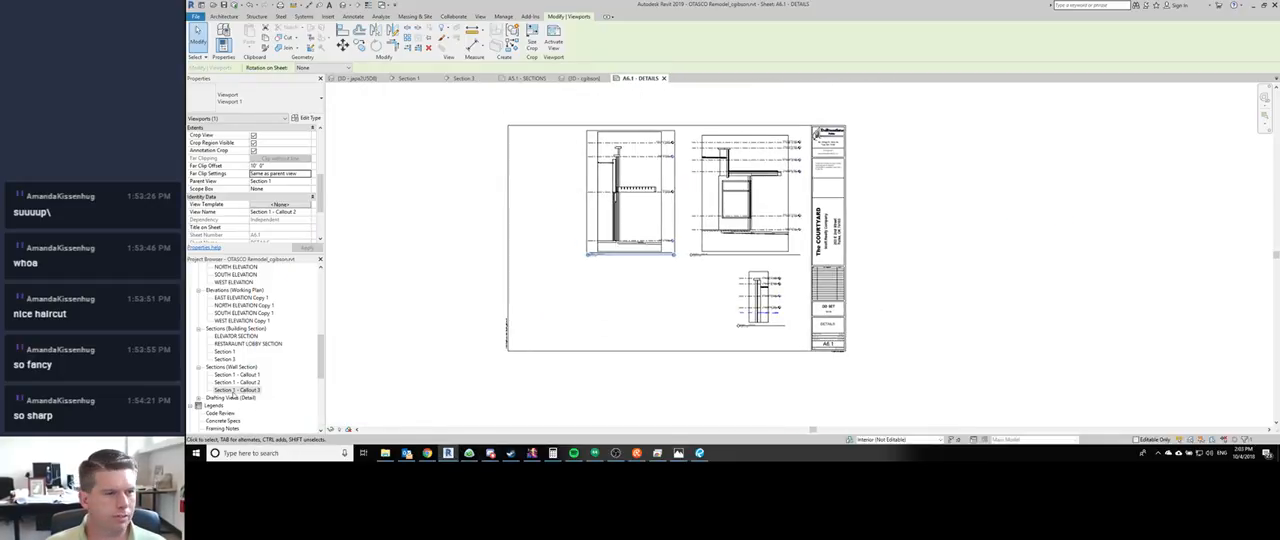
scroll(260, 362, up, 5)
scroll(259, 362, up, 6)
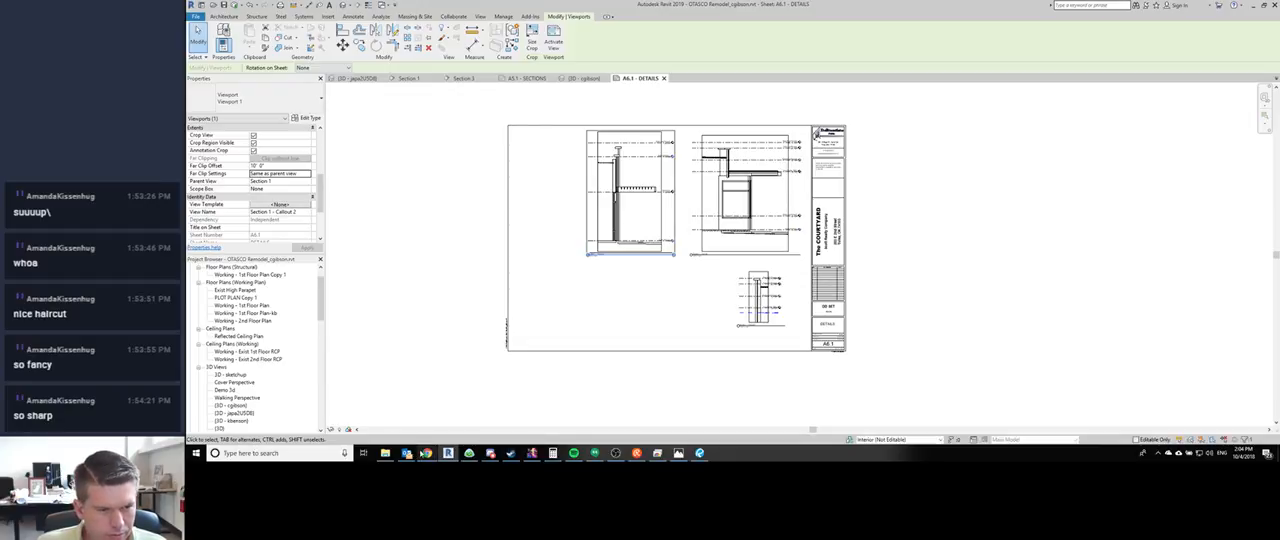
click(406, 453)
click(494, 223)
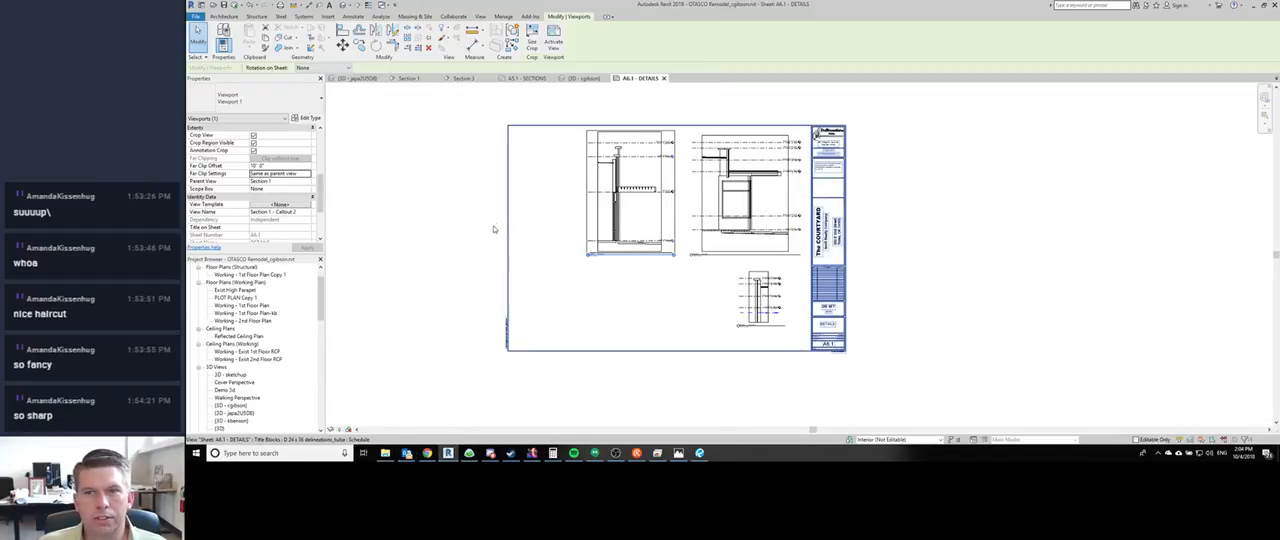
click(615, 453)
click(618, 456)
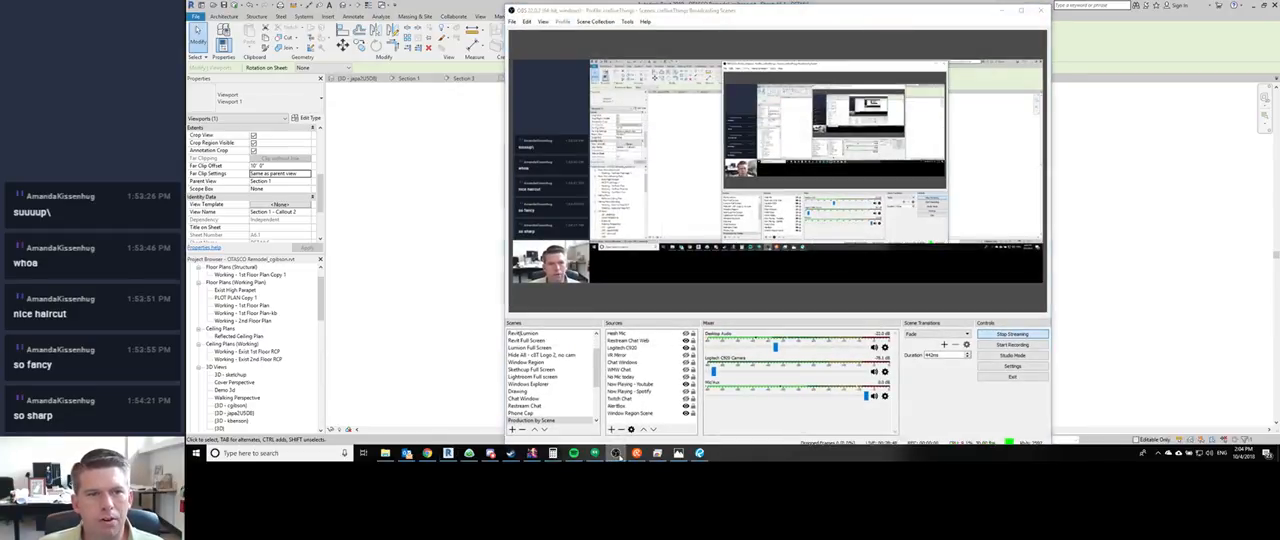
middle_drag(944, 225, 930, 232)
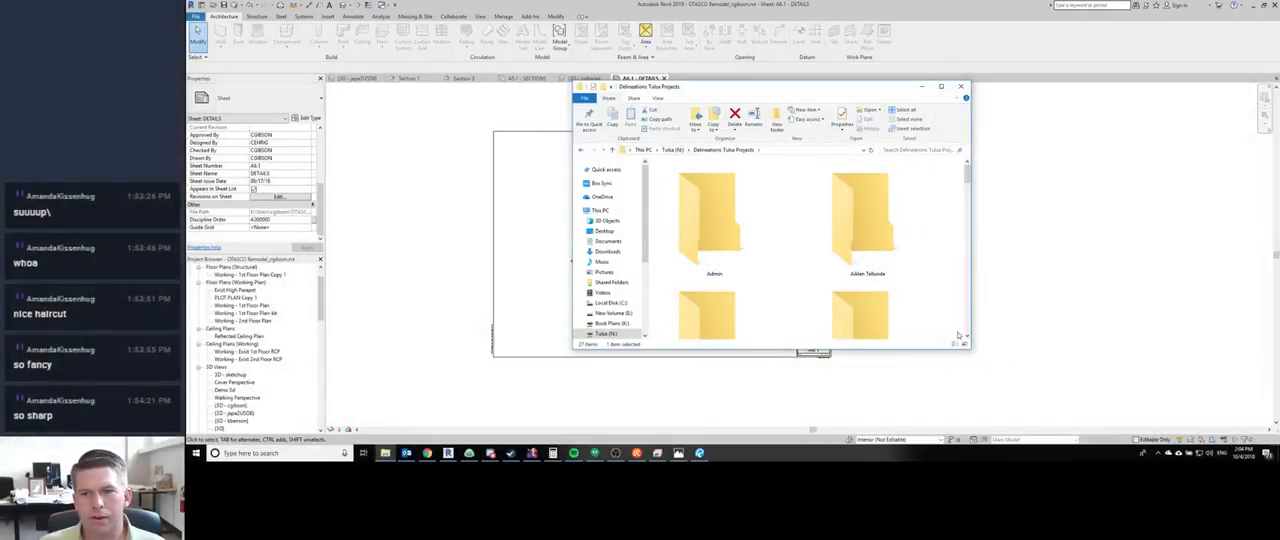
- In the Delineations Tulsa Projects folder, open Patriot Home Building, Plans, Vaughn, the client's modification folder dated 10/4/2018, and its Issued PDFs folder
ctrl+scroll(771, 252, down, 4)
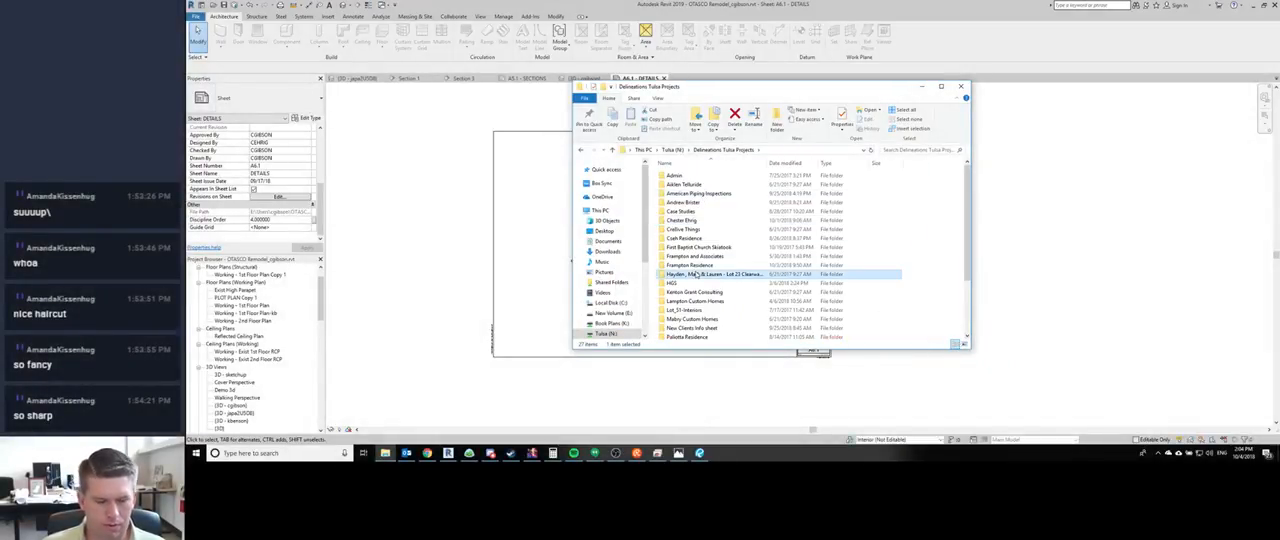
scroll(695, 262, down, 3)
double_click(696, 274)
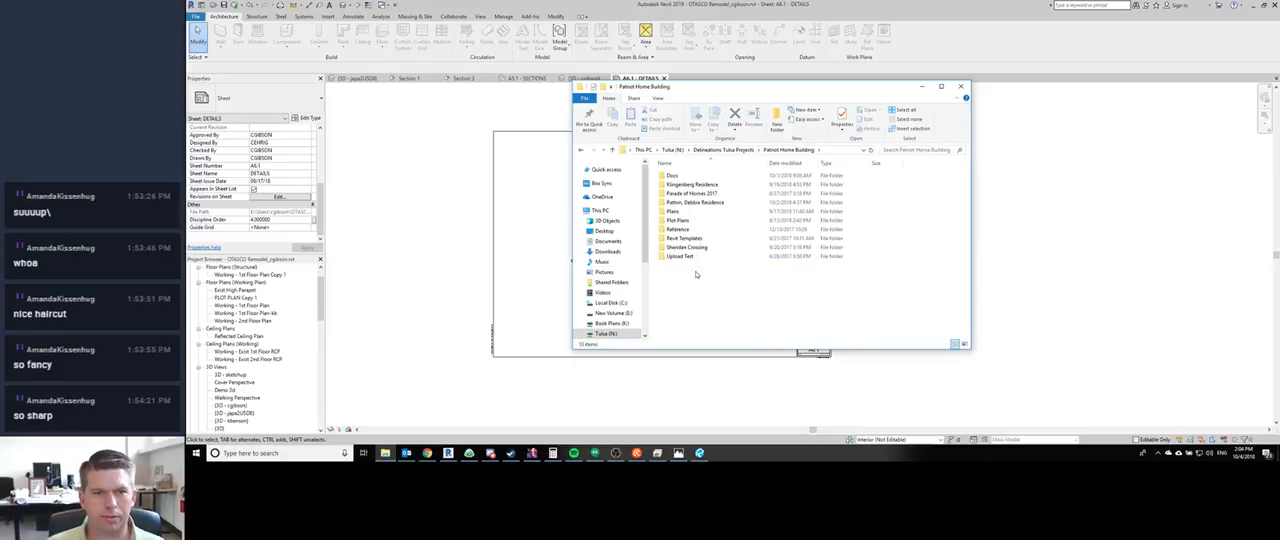
double_click(690, 211)
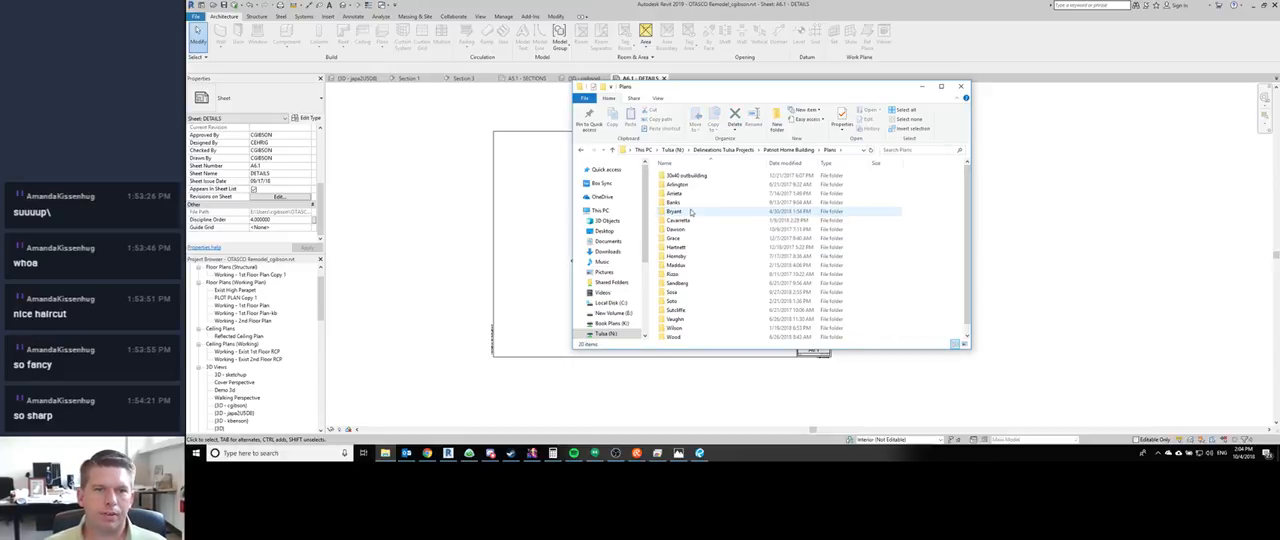
click(695, 319)
double_click(695, 319)
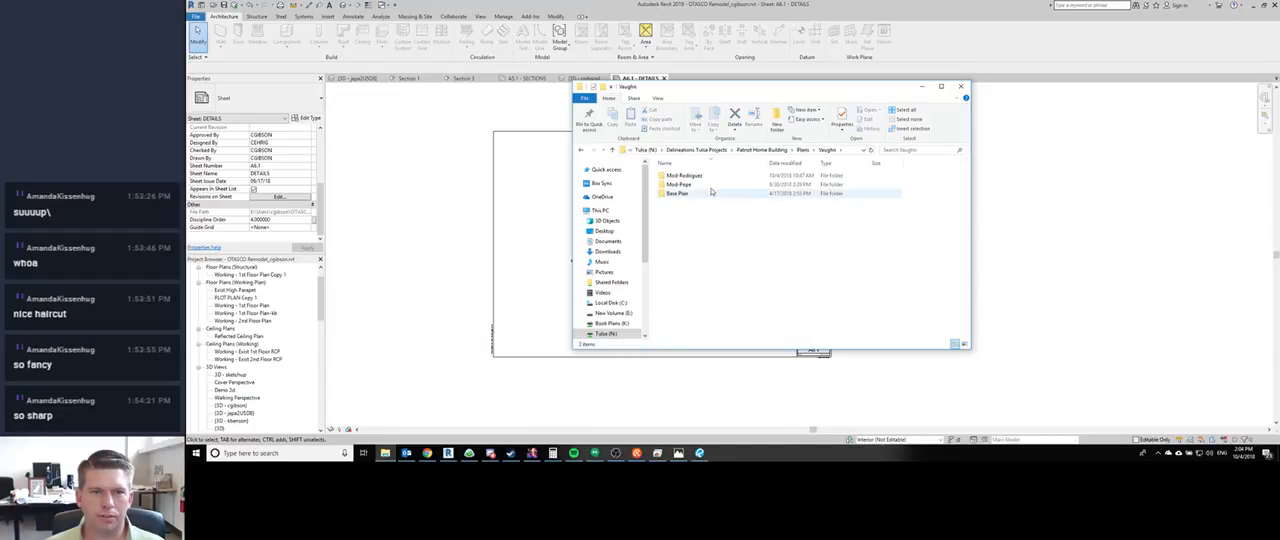
double_click(690, 176)
scroll(711, 213, down, 8)
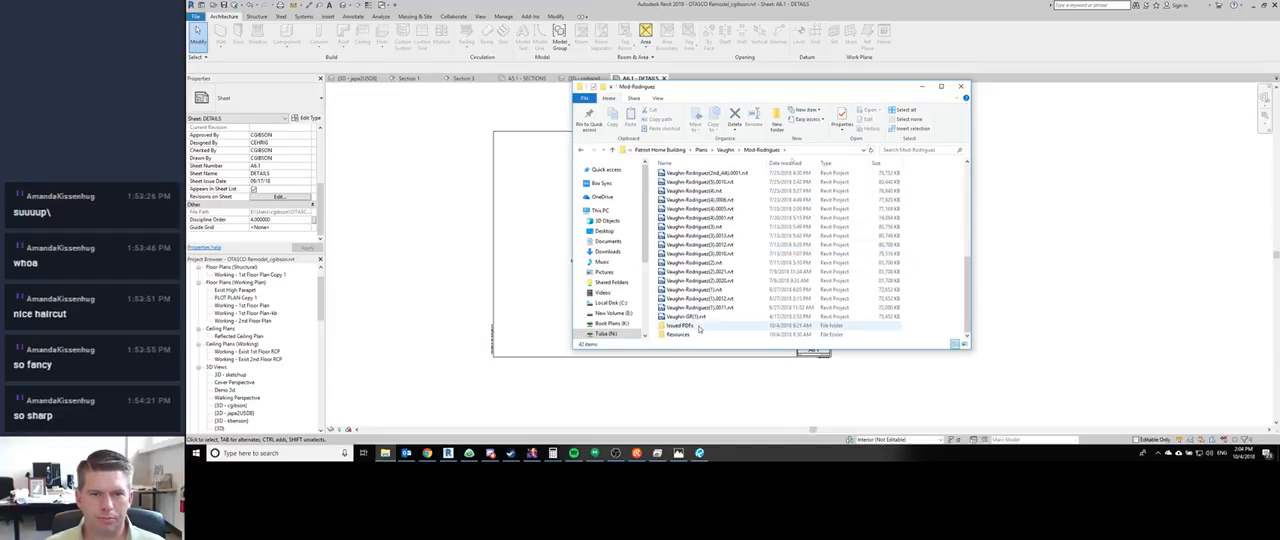
double_click(697, 327)
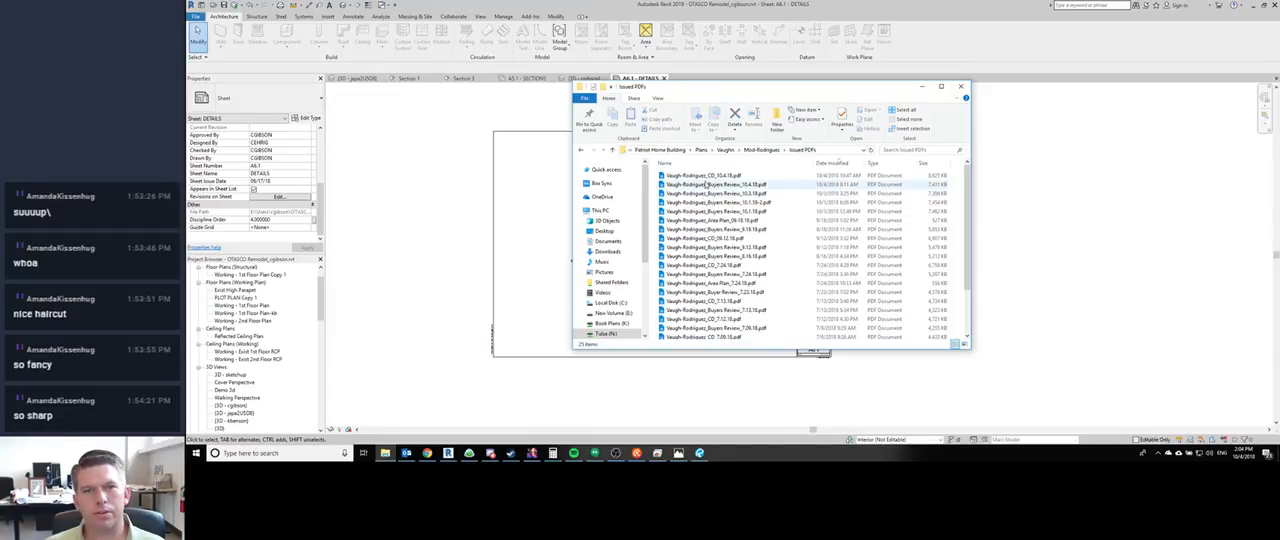
- Open the Buyers Review 10.4.18 PDF, and copy both the CD 10.4.18 and Buyers Review 10.4.18 files from Issued PDFs
double_click(730, 186)
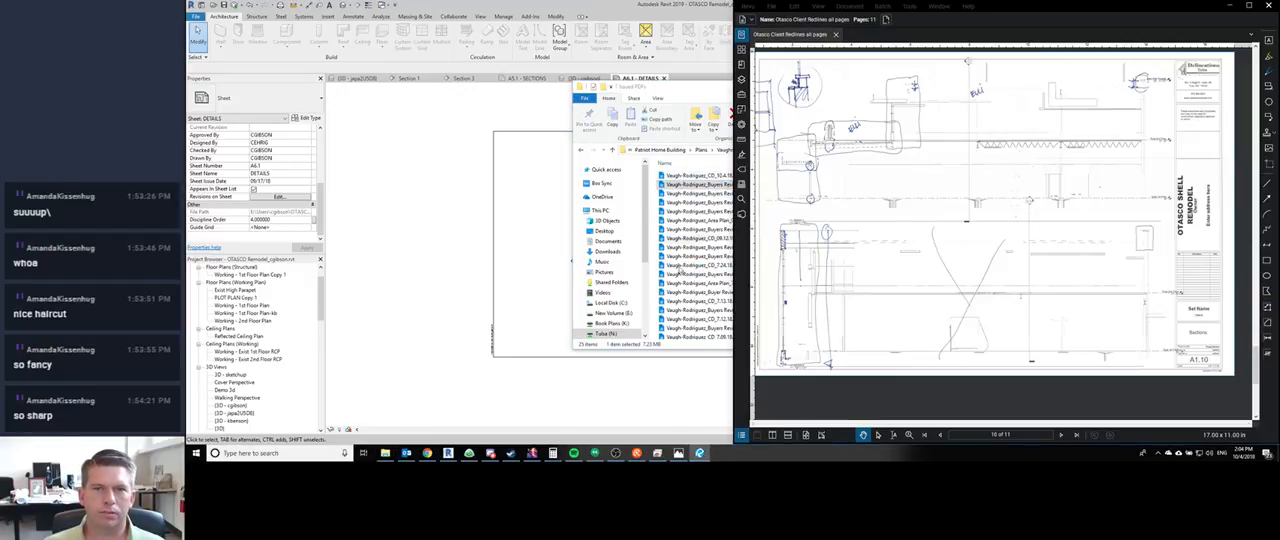
drag(684, 177, 706, 205)
ctrl+click(695, 188)
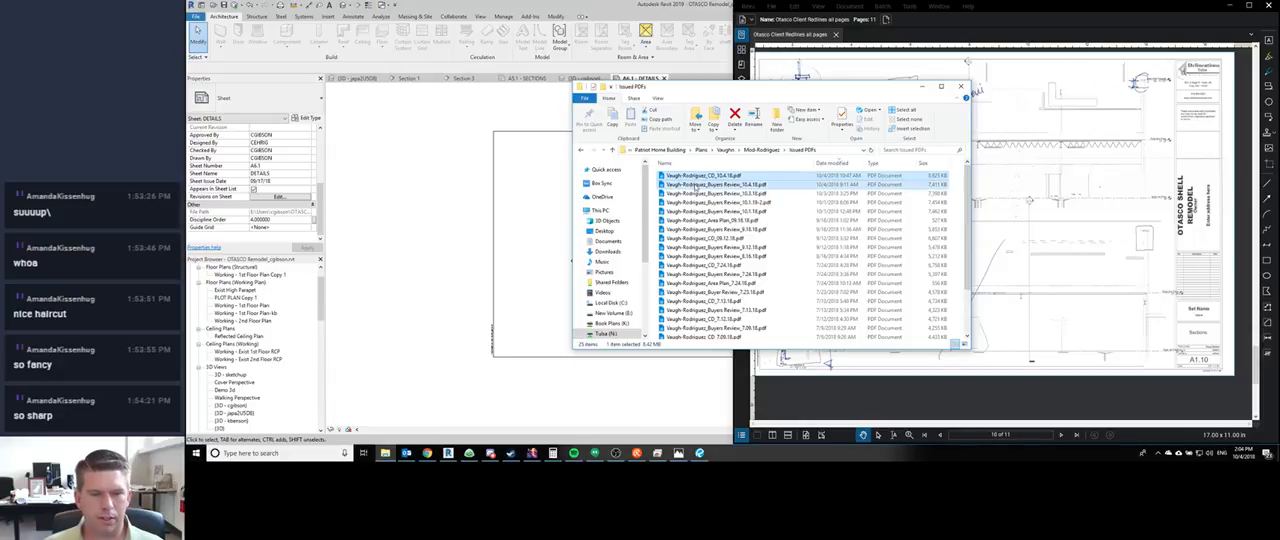
key(ctrl+c)
- Open the 2018 folder under OneDrive, Documents, cre8iveThings, Delineations in a new File Explorer window
click(391, 456)
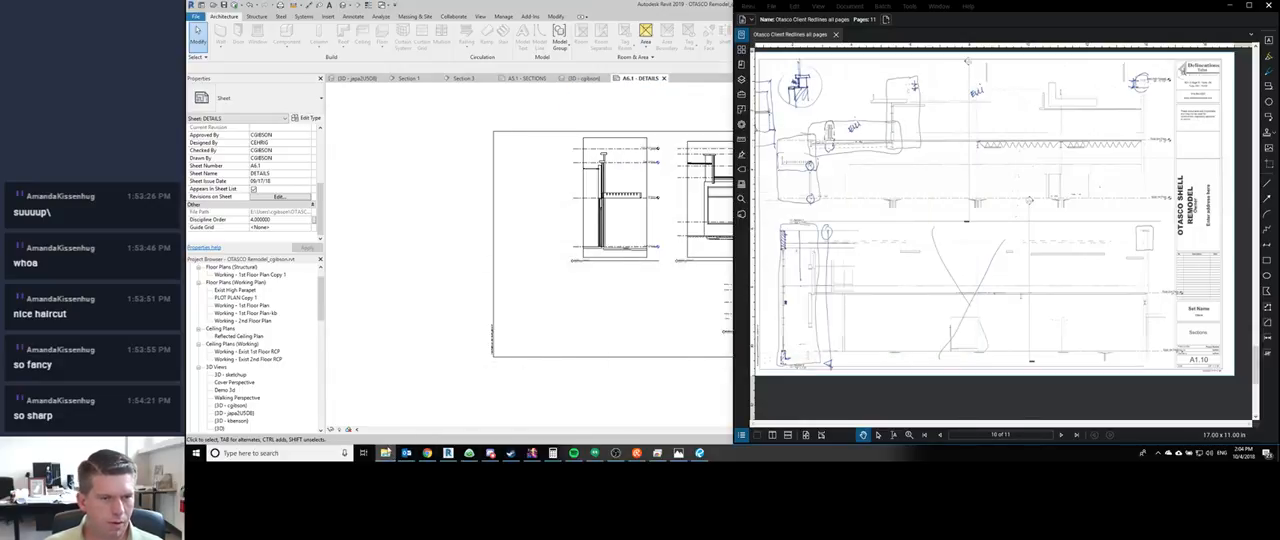
click(391, 456)
key(super+e)
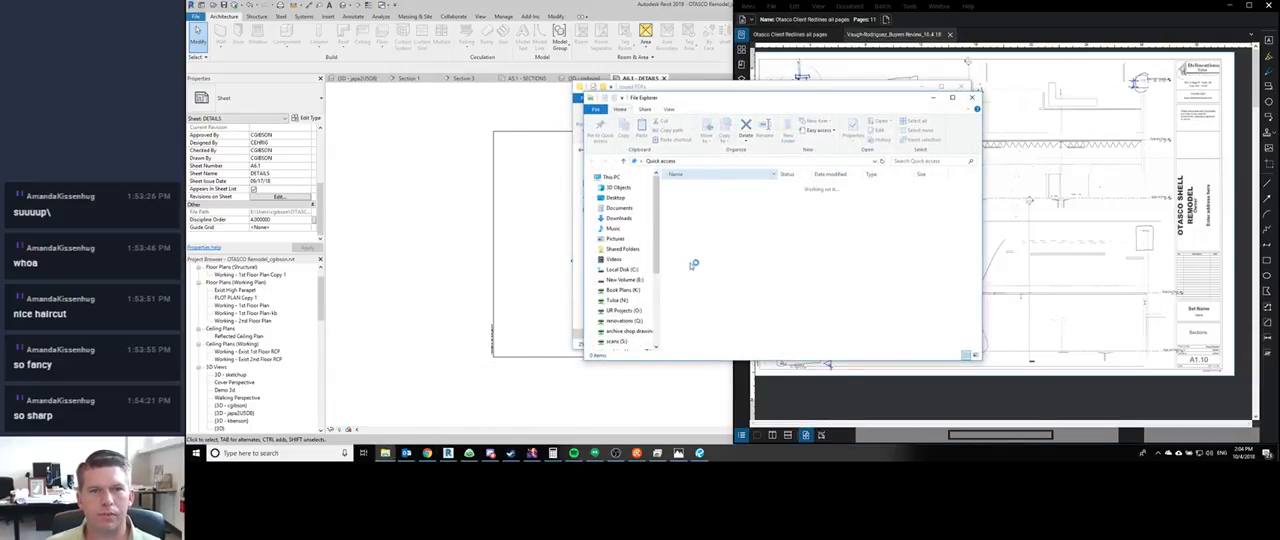
double_click(714, 205)
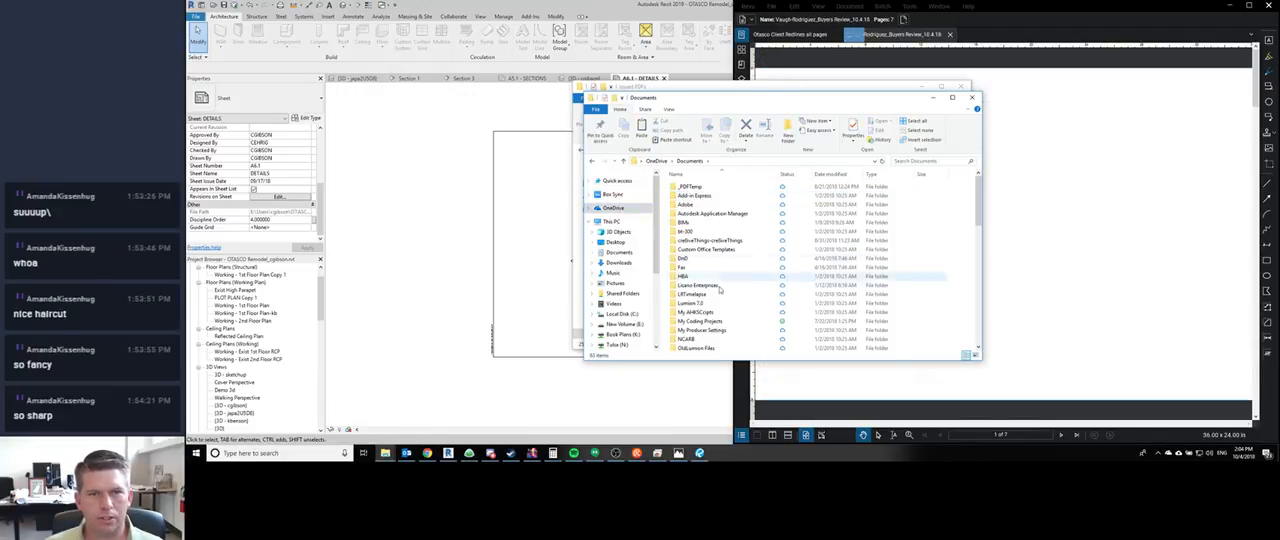
double_click(712, 241)
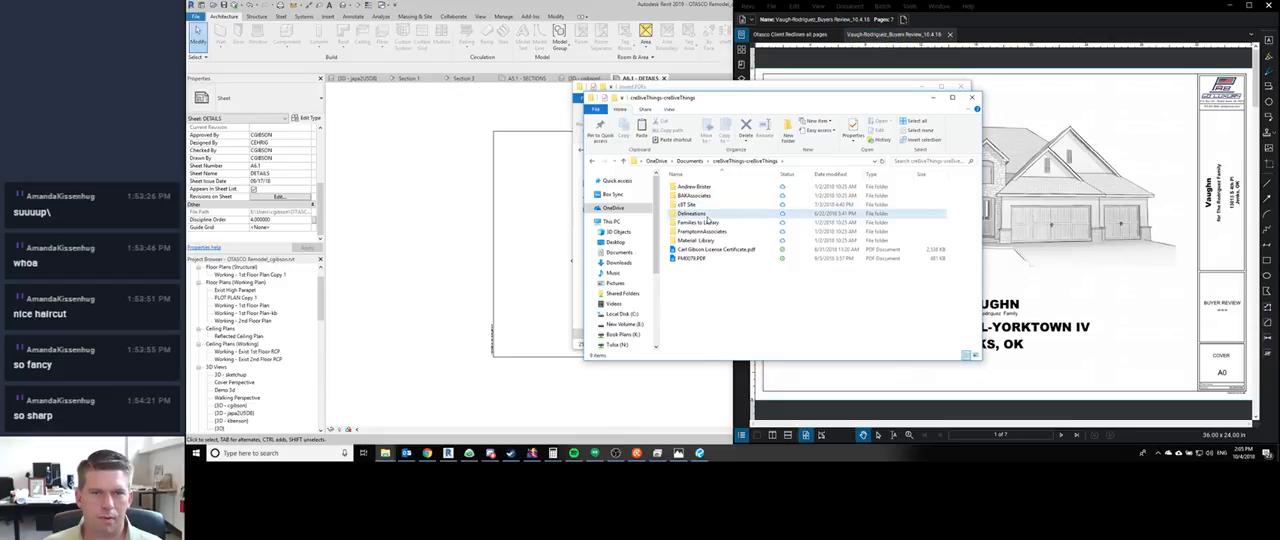
double_click(712, 213)
double_click(713, 204)
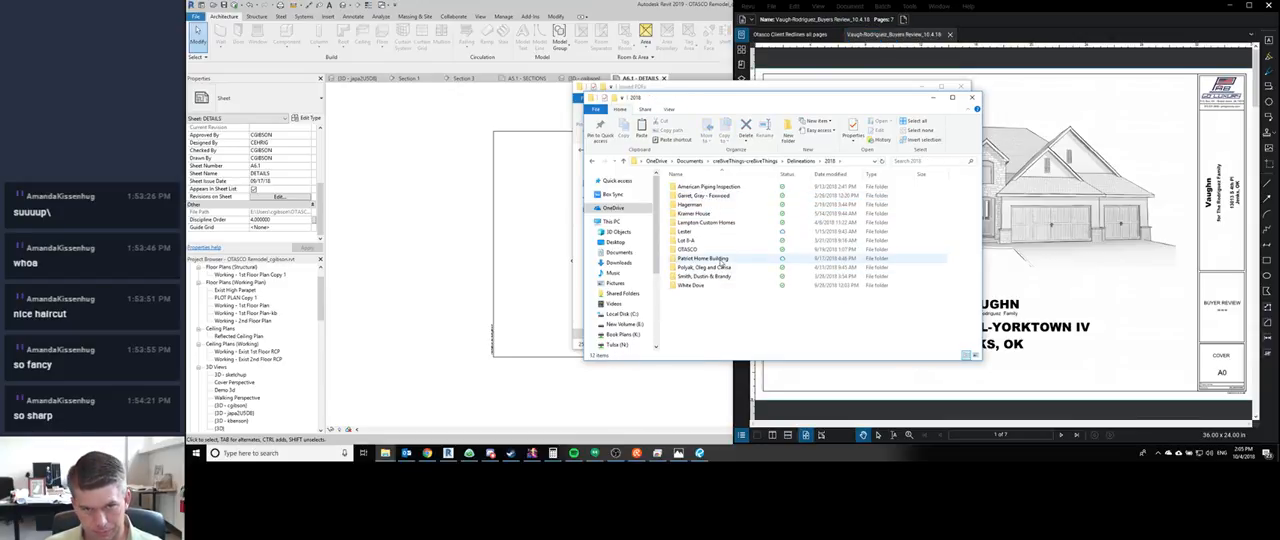
- Paste the two copied PDFs into the client's project folder under Patriot Home Building, Vaughn
double_click(705, 258)
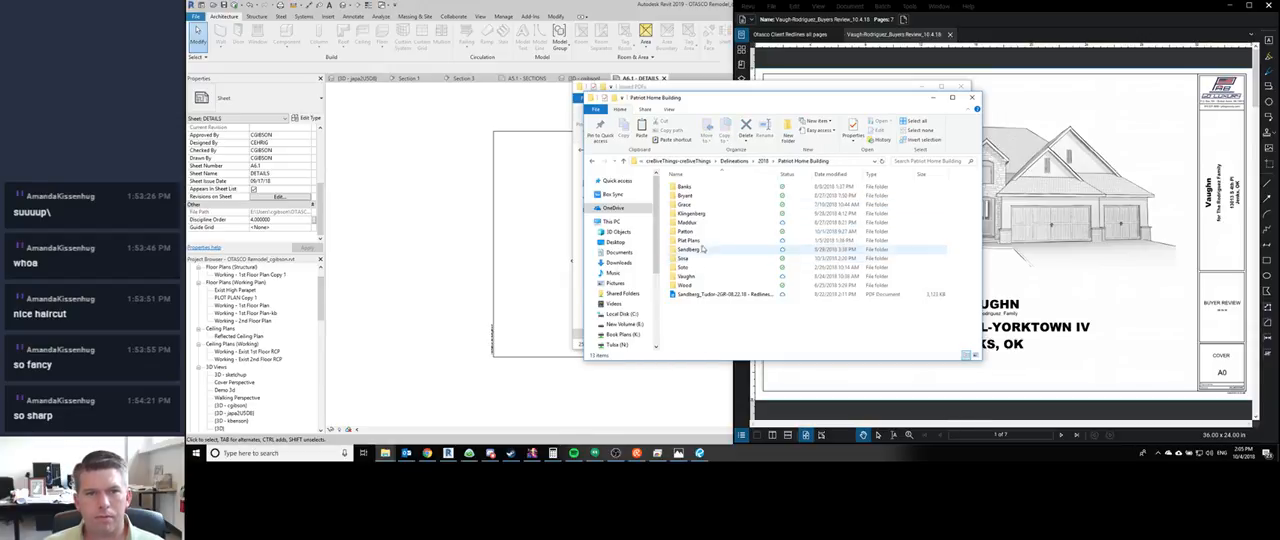
double_click(692, 276)
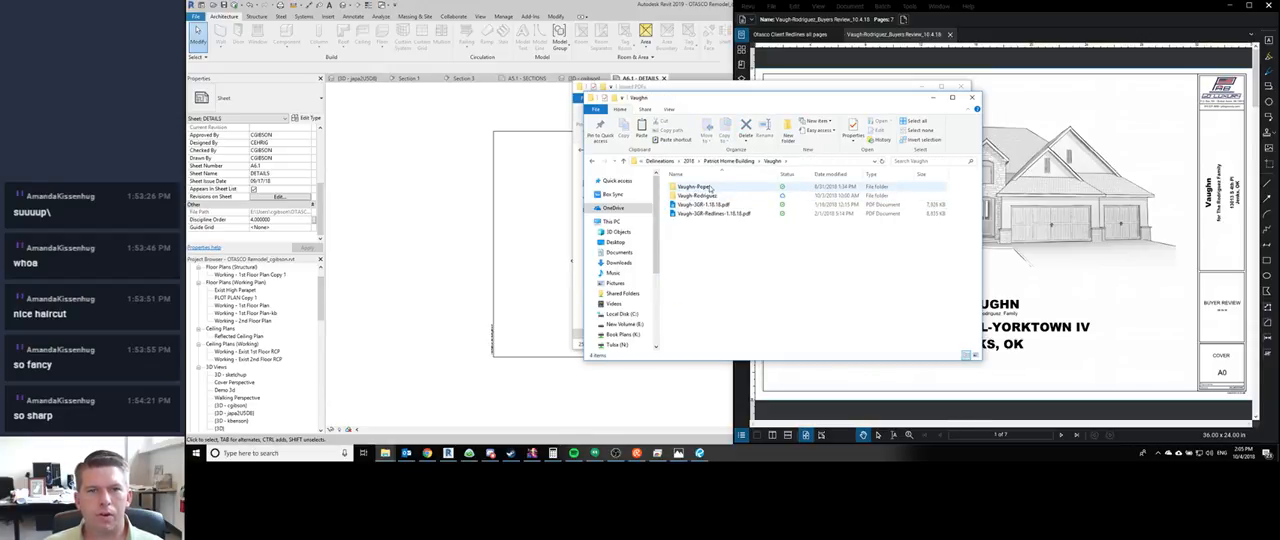
double_click(700, 195)
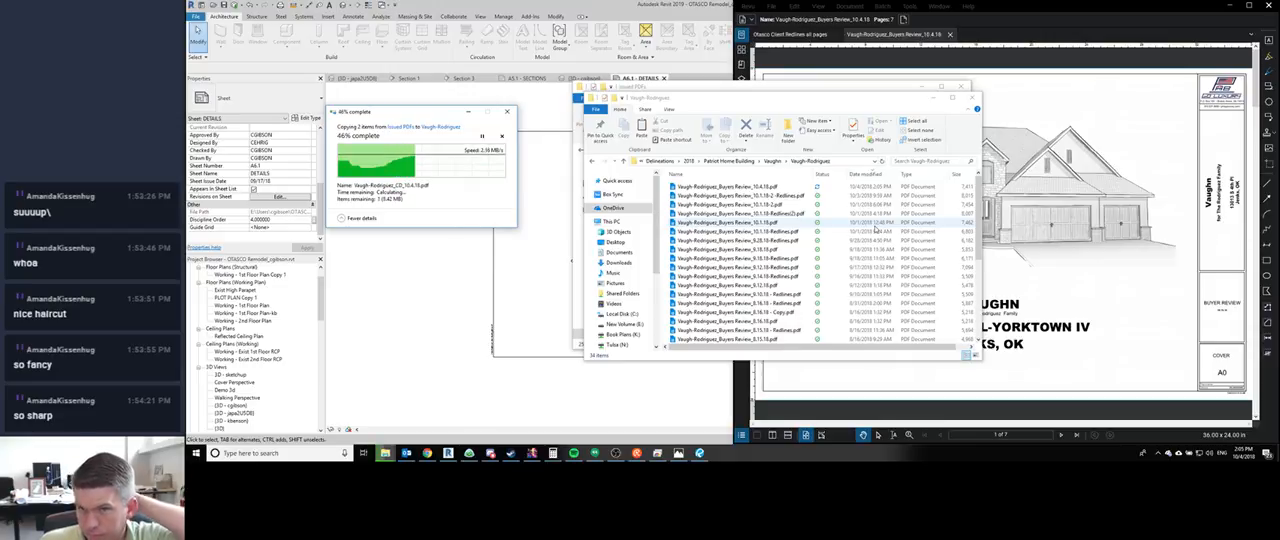
- Close the Buyers Review 10.4.18 PDF and move the destination File Explorer window off the source folder
click(957, 36)
click(950, 34)
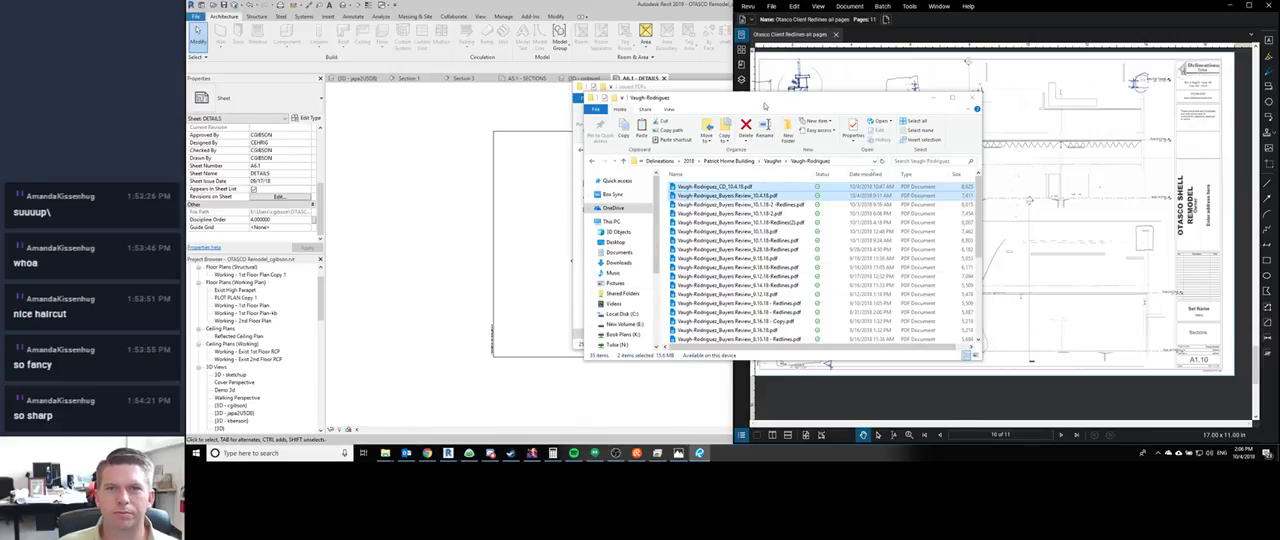
drag(764, 100, 928, 177)
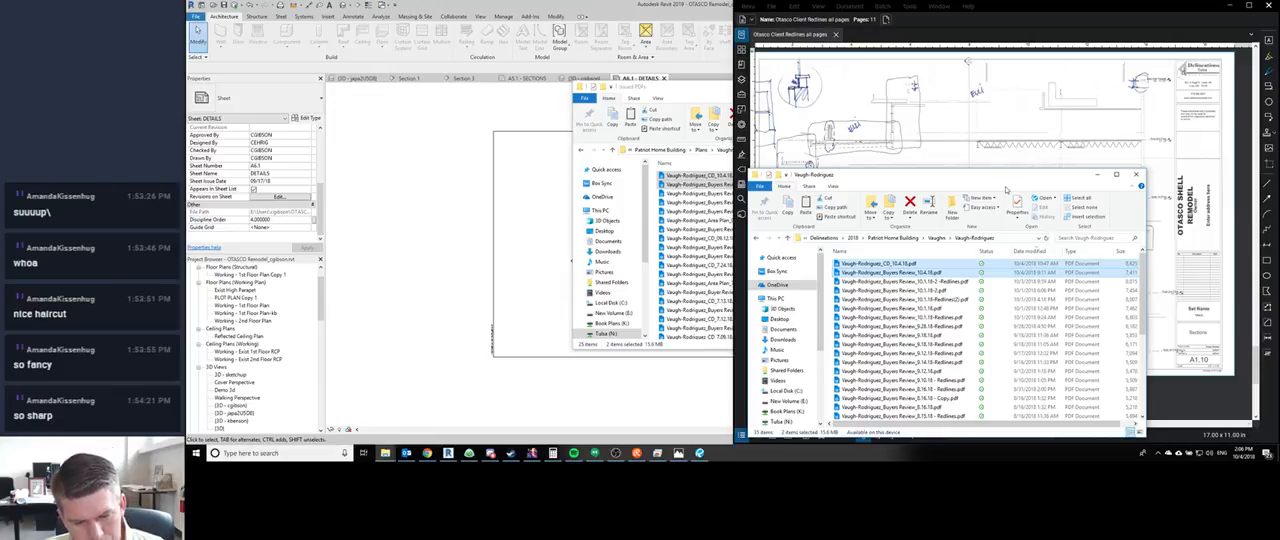
- Switch back to Revit and try to synchronize the OTASCO Remodel file with the central model
click(365, 108)
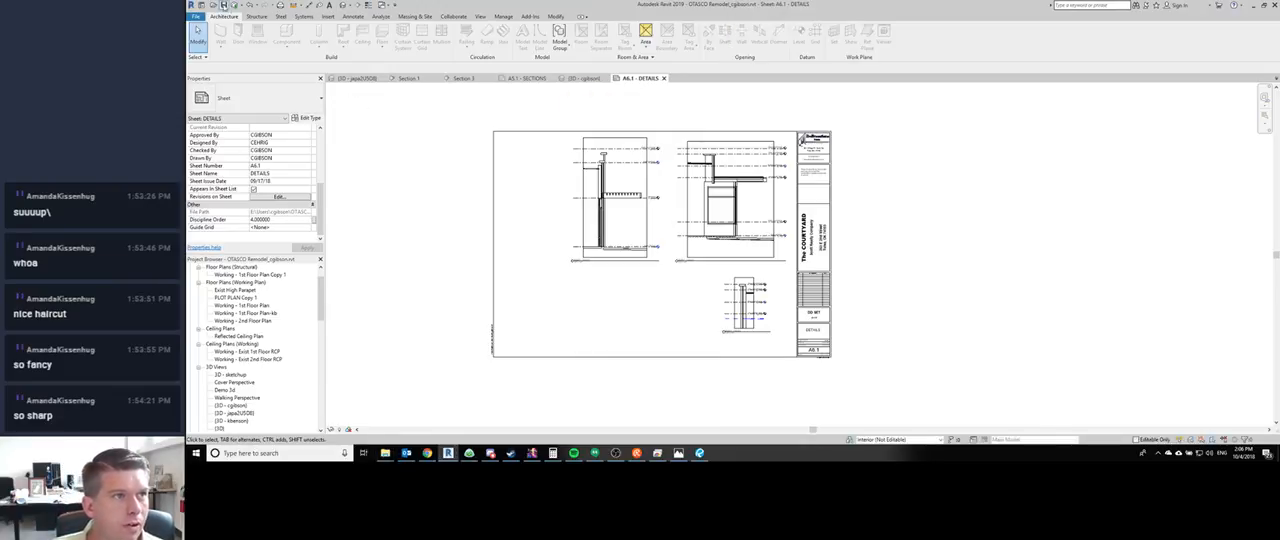
click(234, 8)
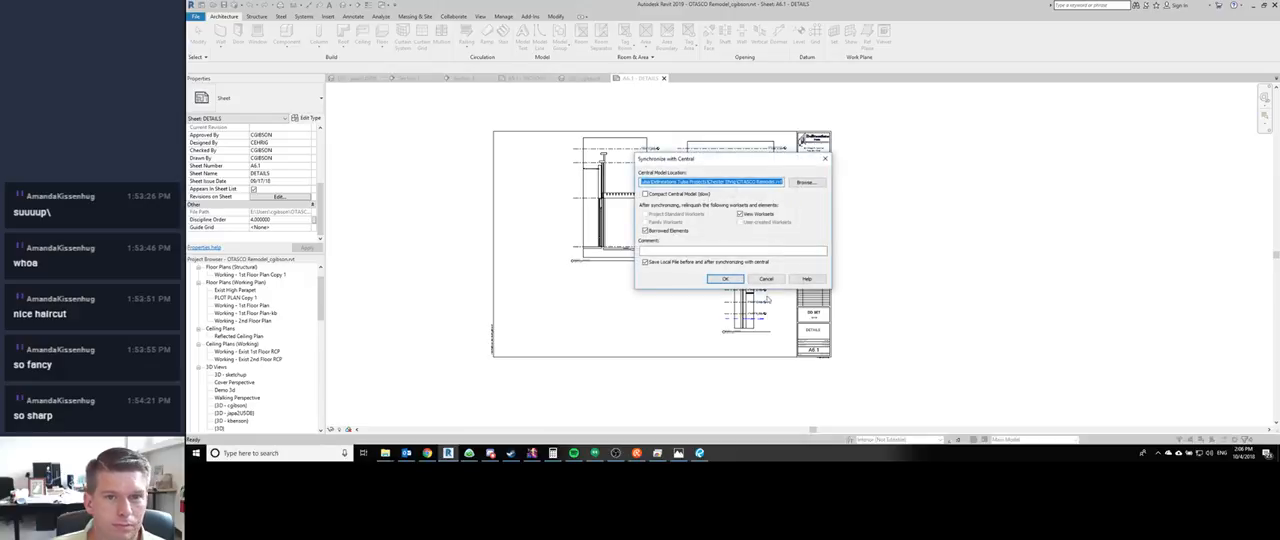
click(724, 281)
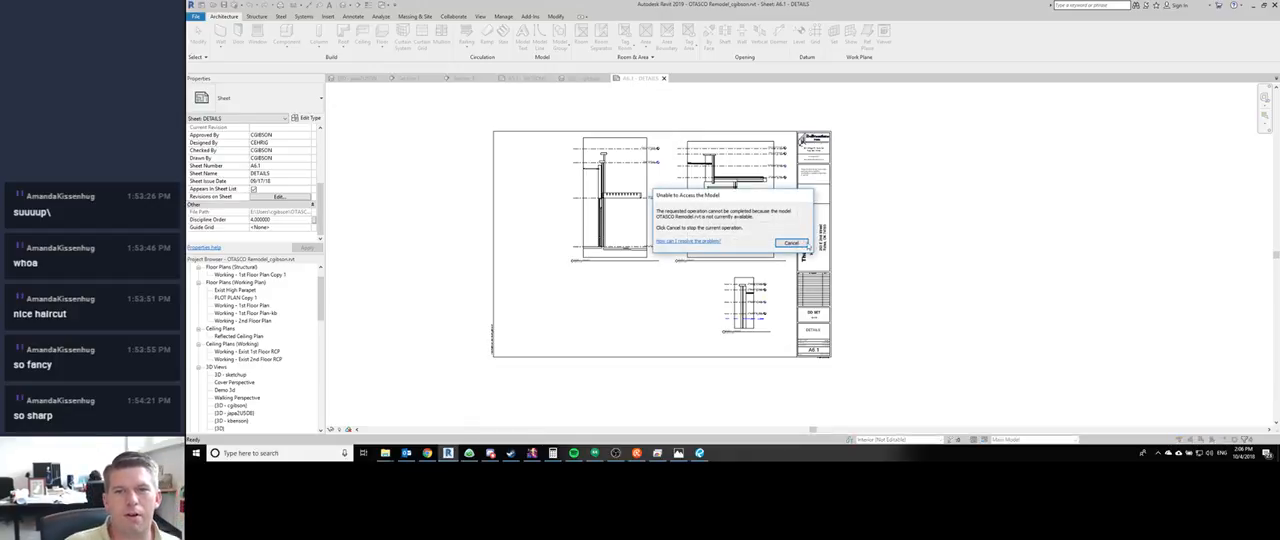
click(790, 242)
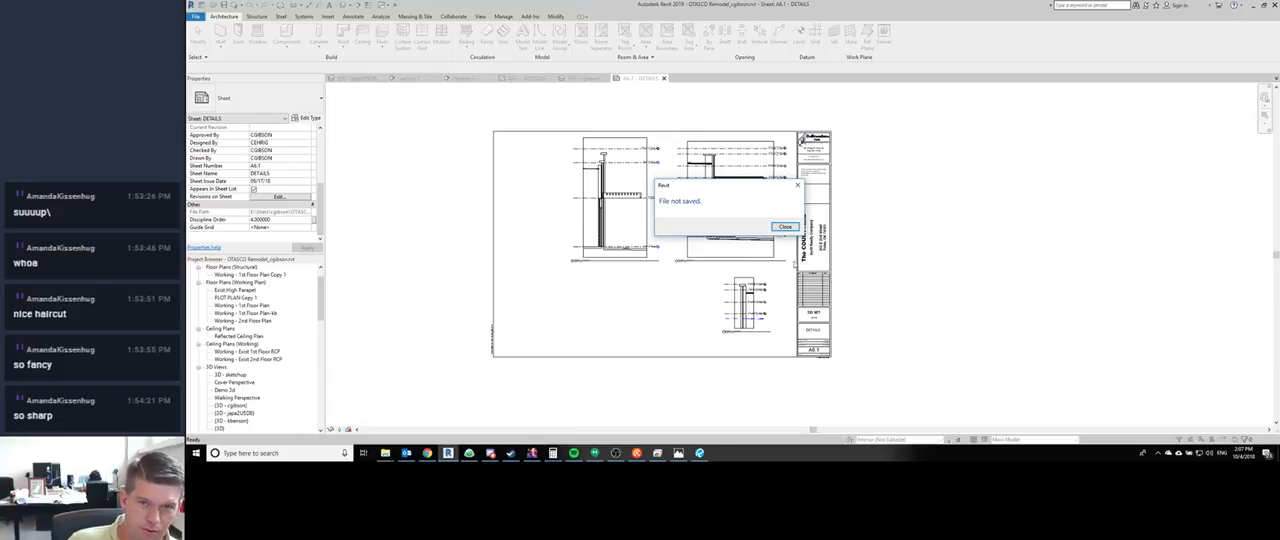
click(785, 227)
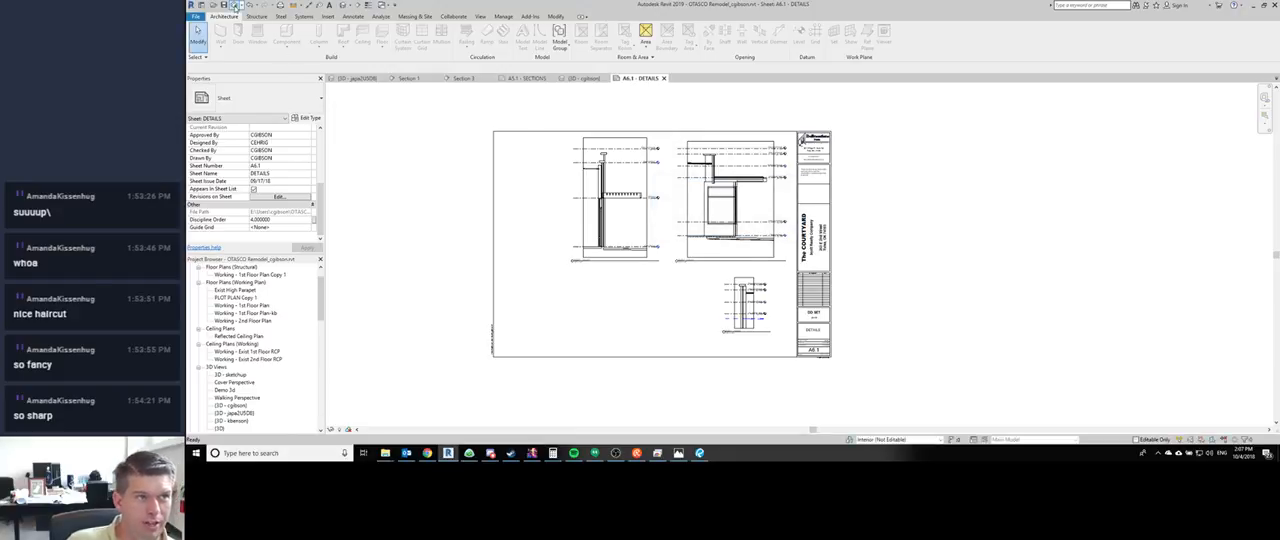
- Try repeatedly to synchronize the OTASCO Remodel file with central using the default settings, dismissing each access error
click(233, 5)
click(733, 283)
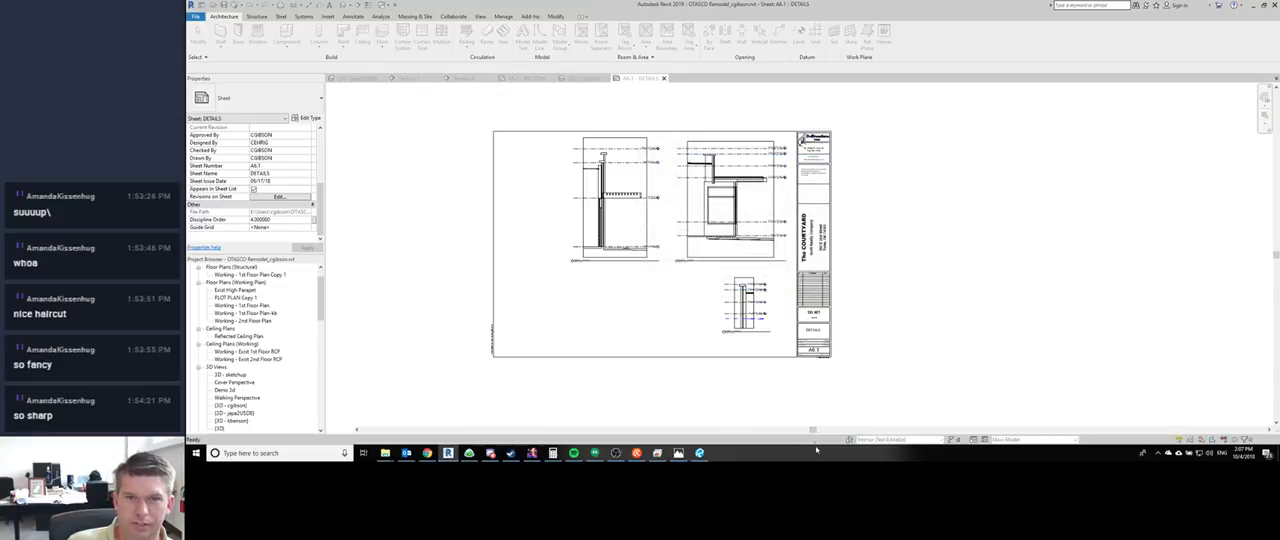
click(787, 243)
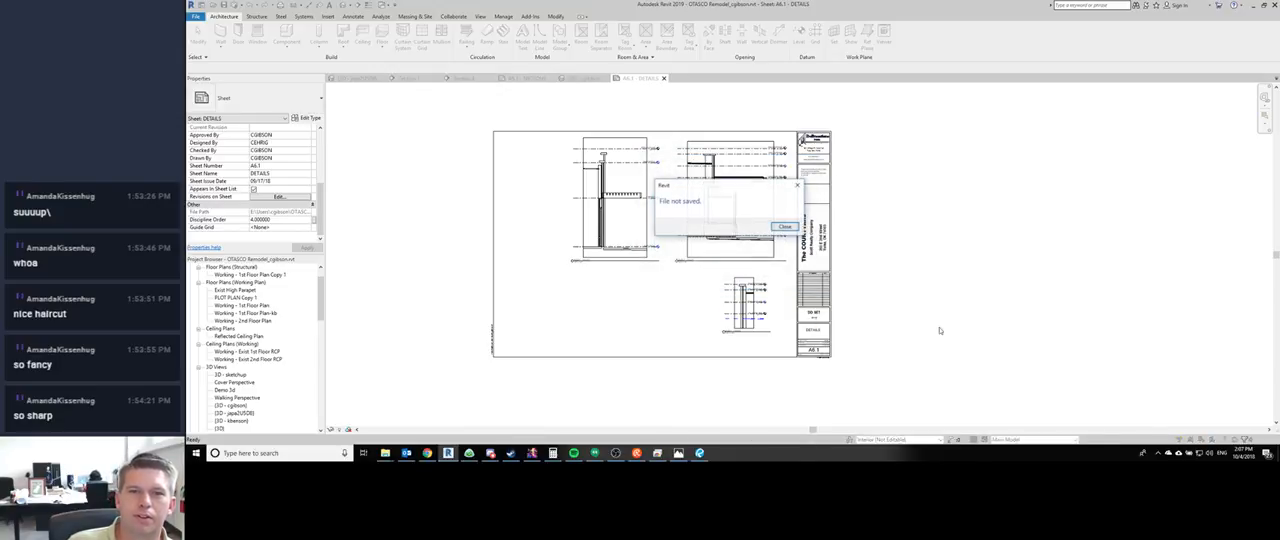
click(785, 226)
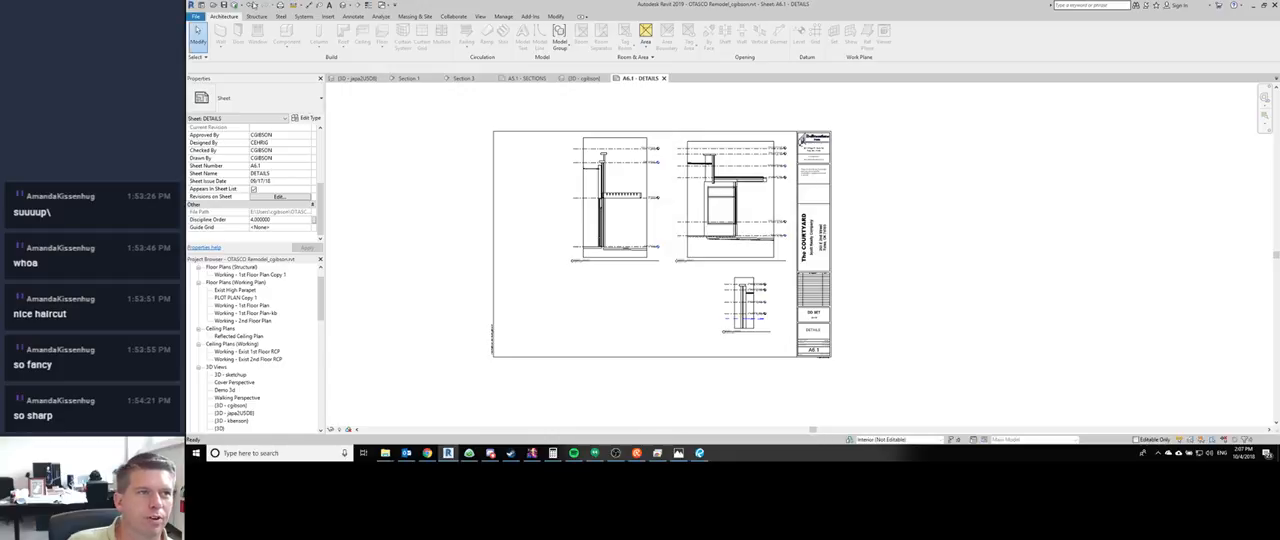
click(231, 5)
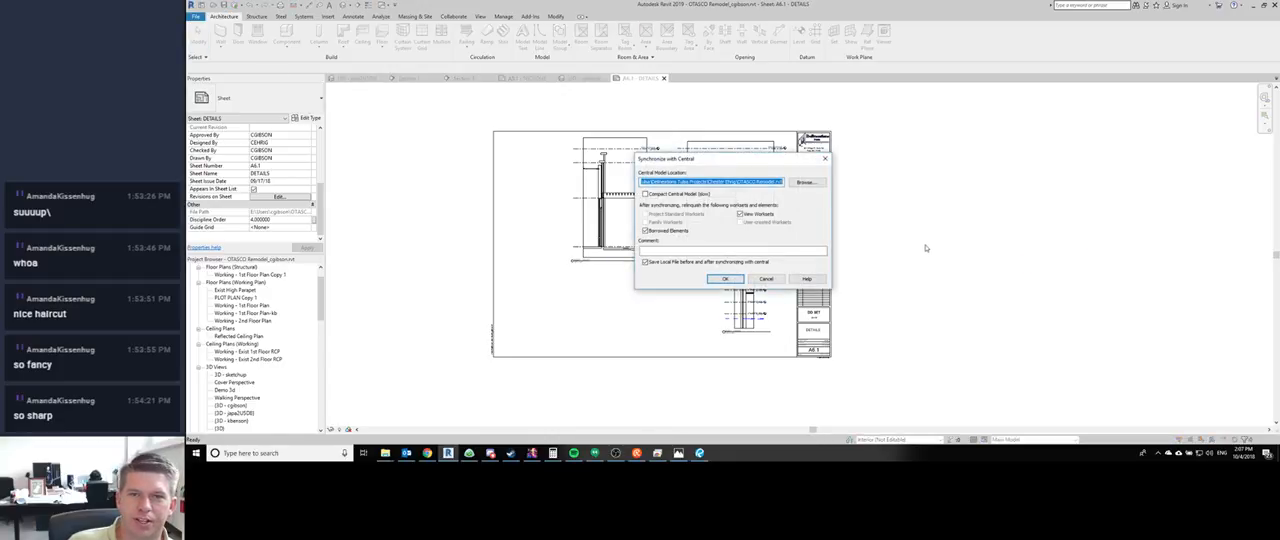
click(722, 278)
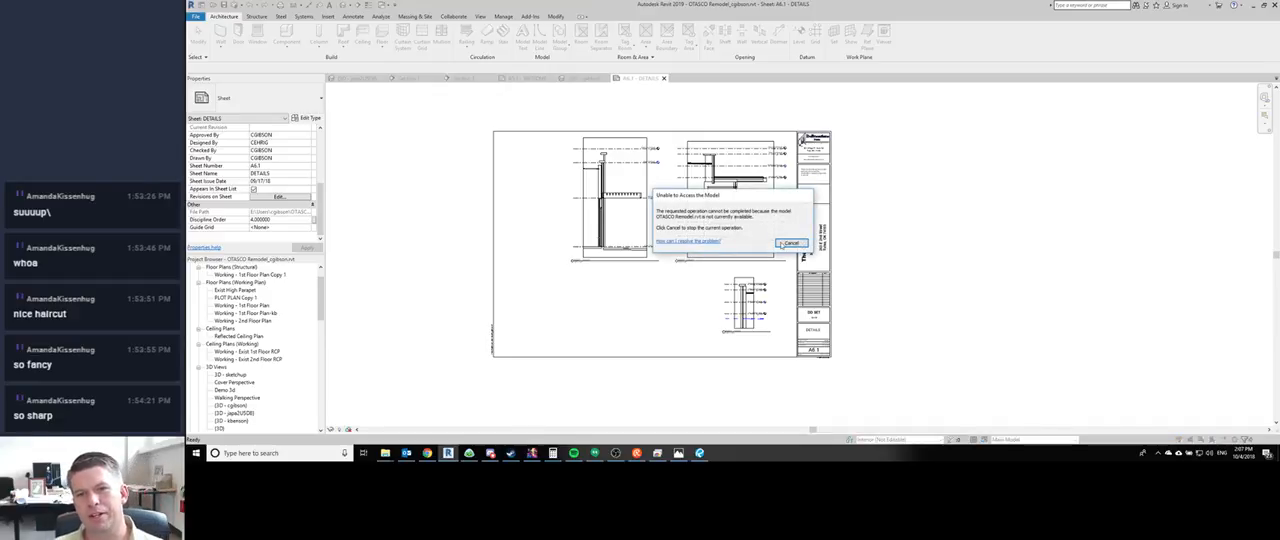
click(784, 246)
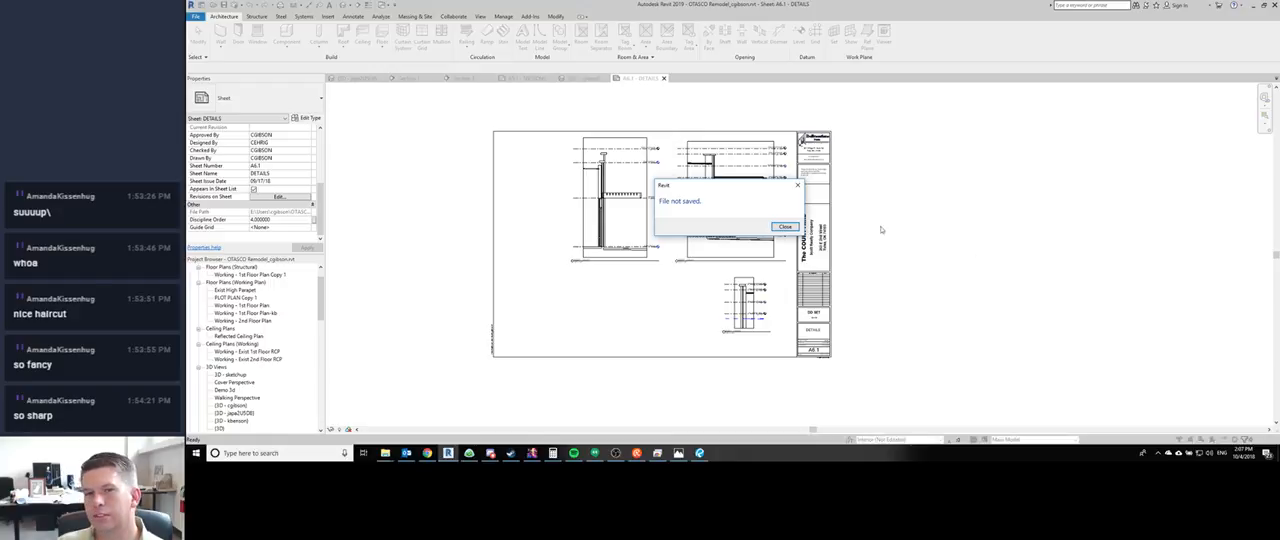
click(786, 227)
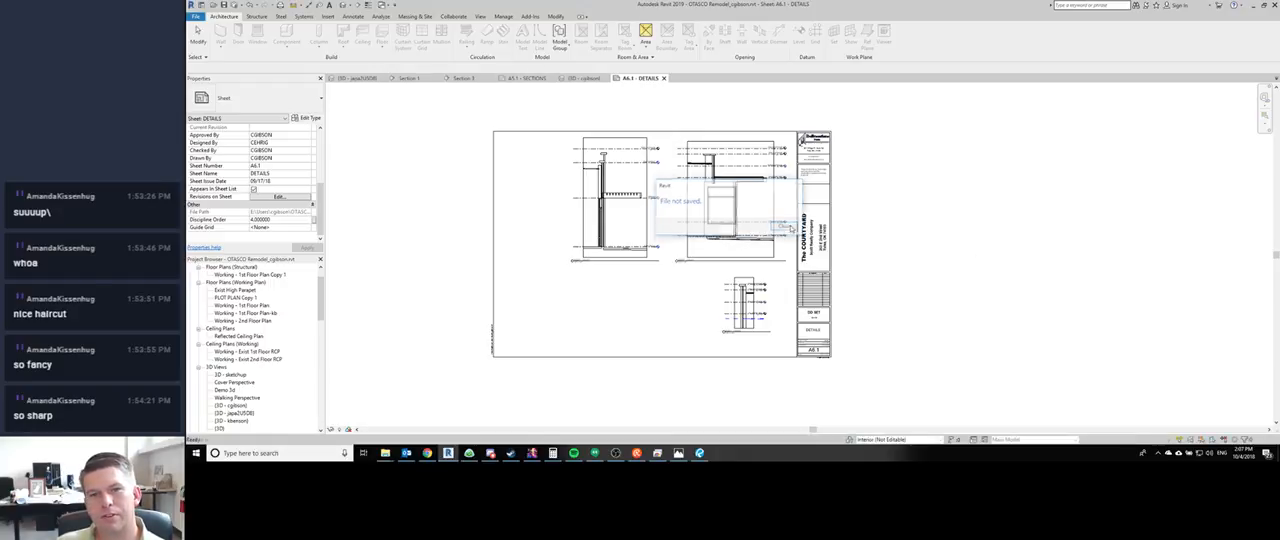
click(237, 5)
key(Return)
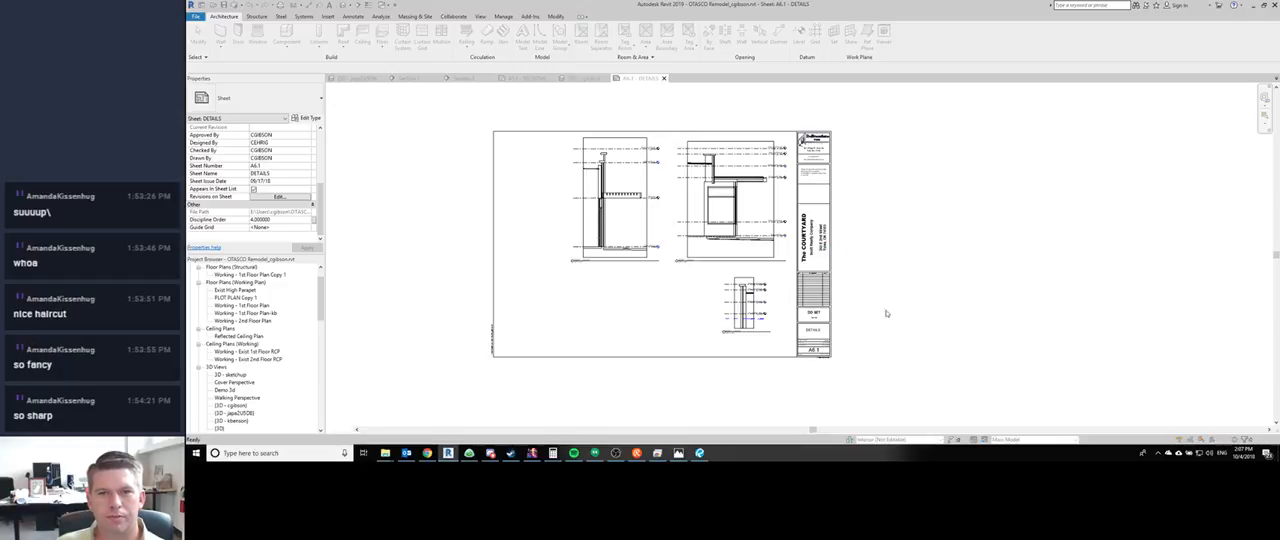
click(791, 244)
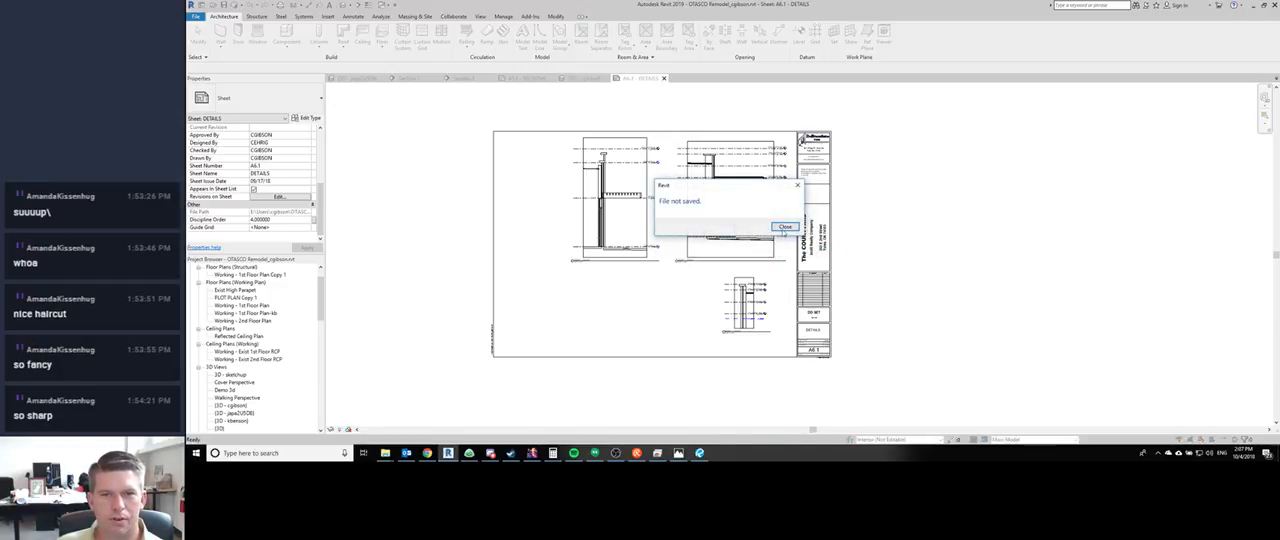
click(786, 231)
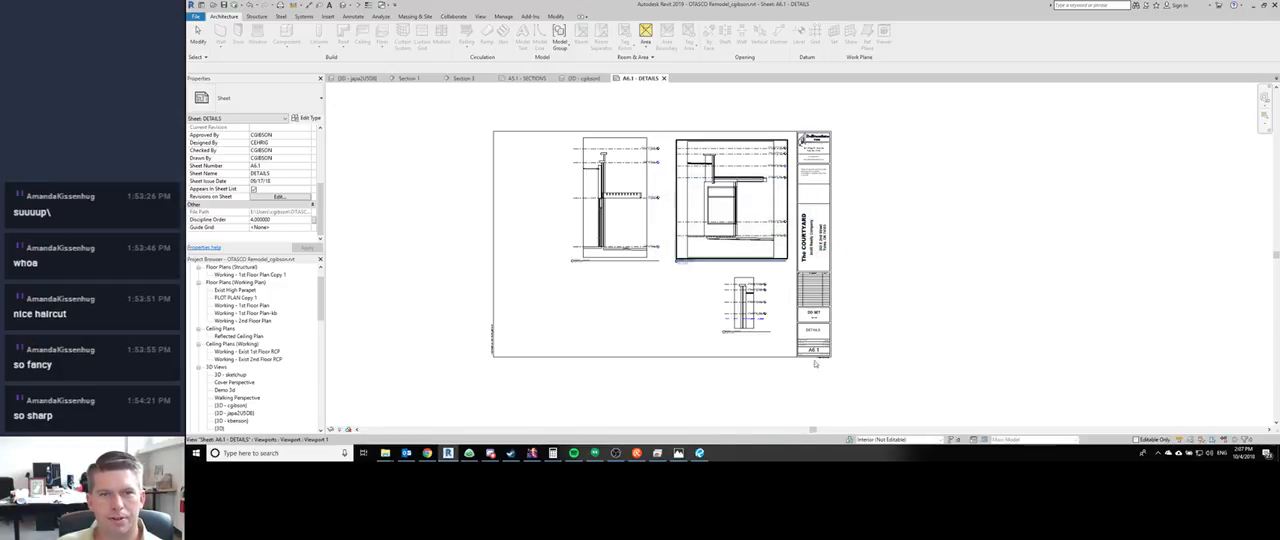
click(228, 6)
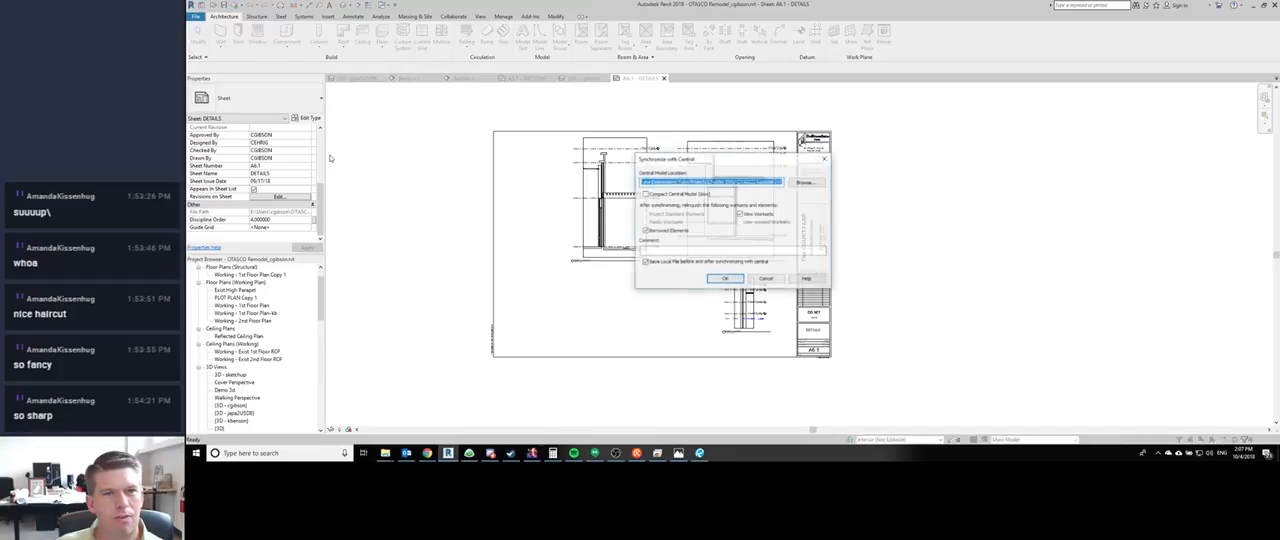
click(724, 278)
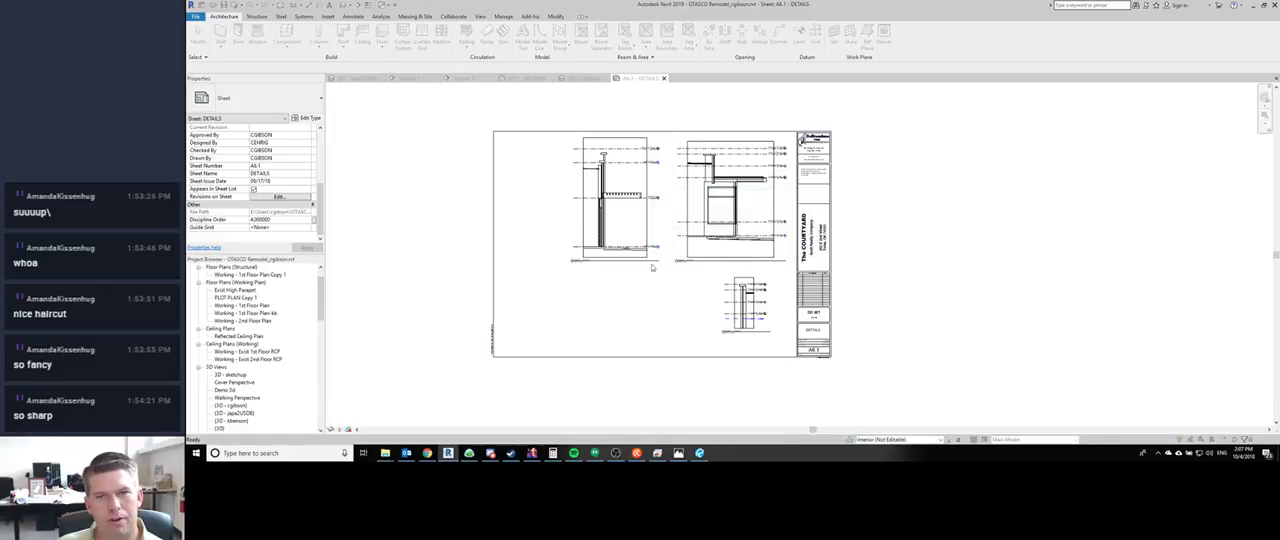
click(785, 226)
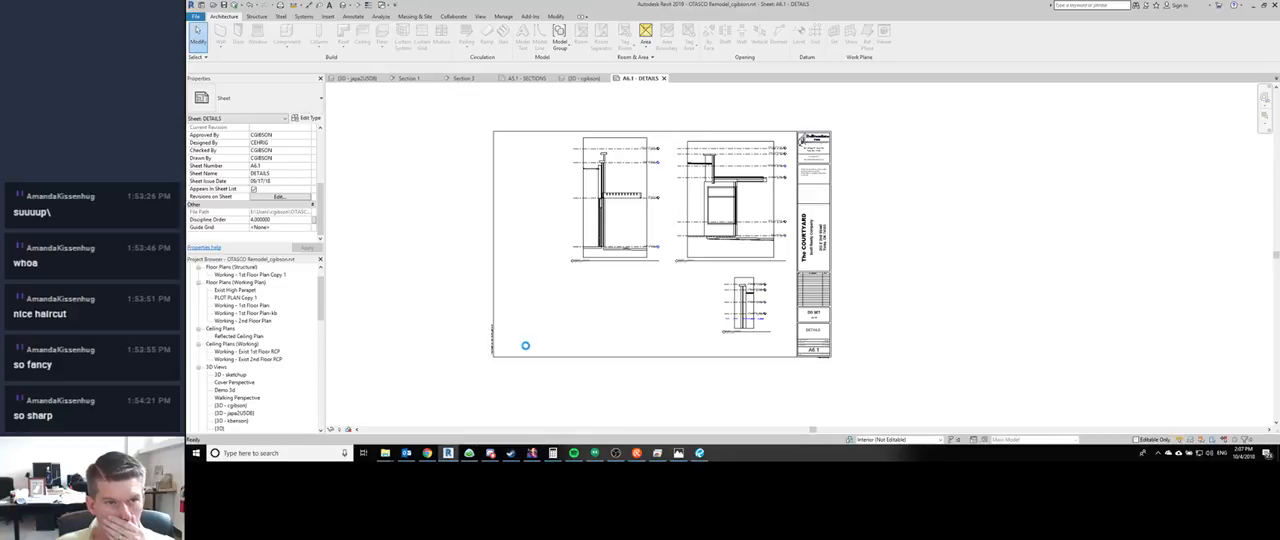
click(615, 453)
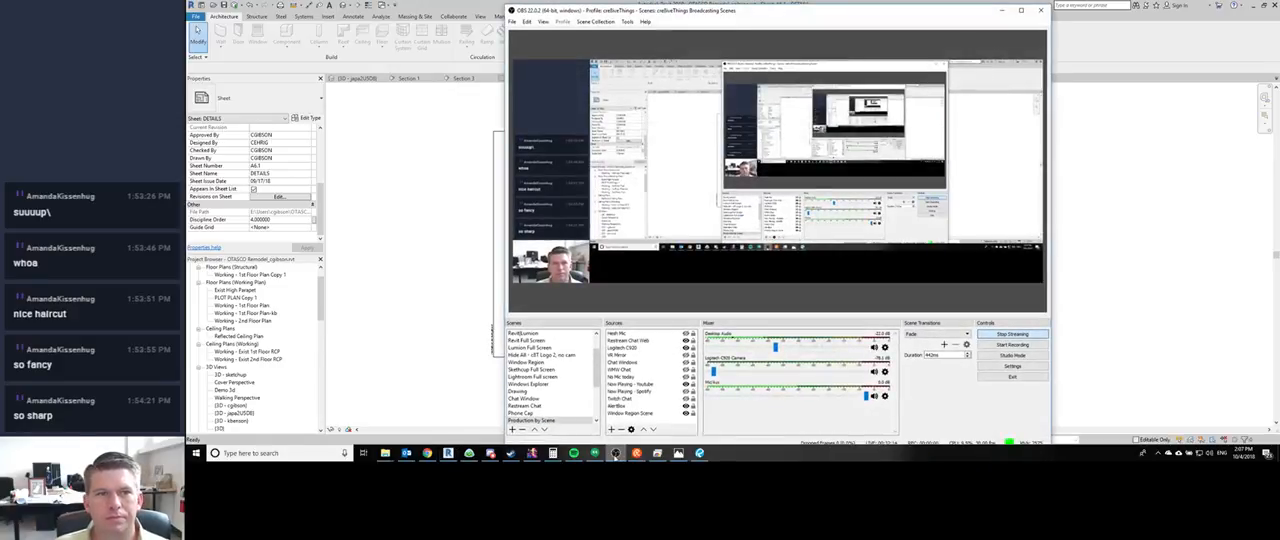
click(615, 453)
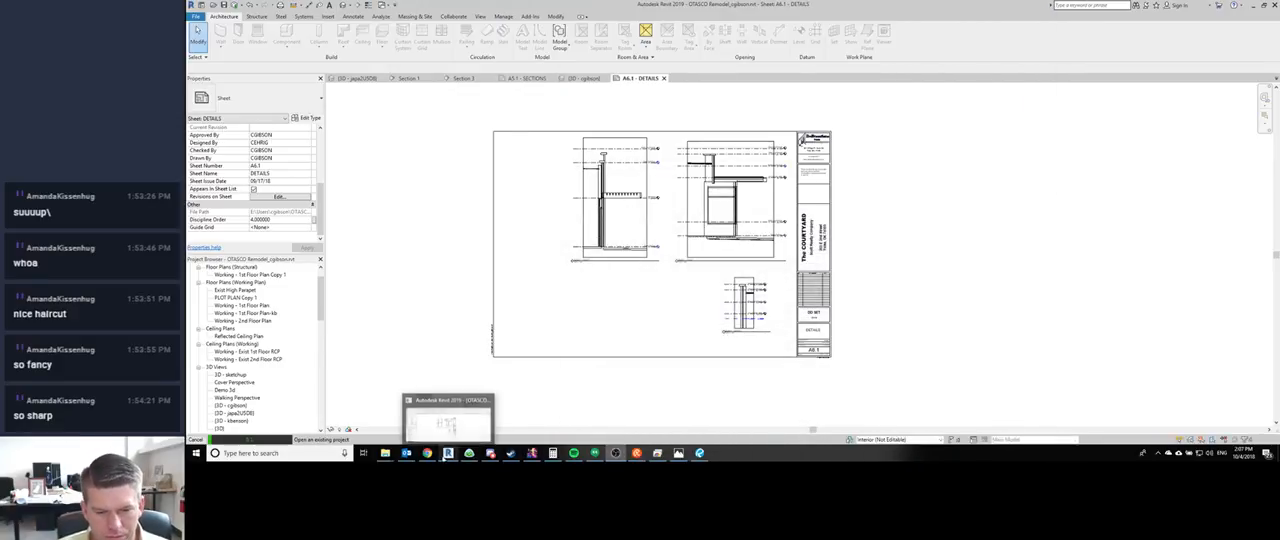
mouse_move(470, 456)
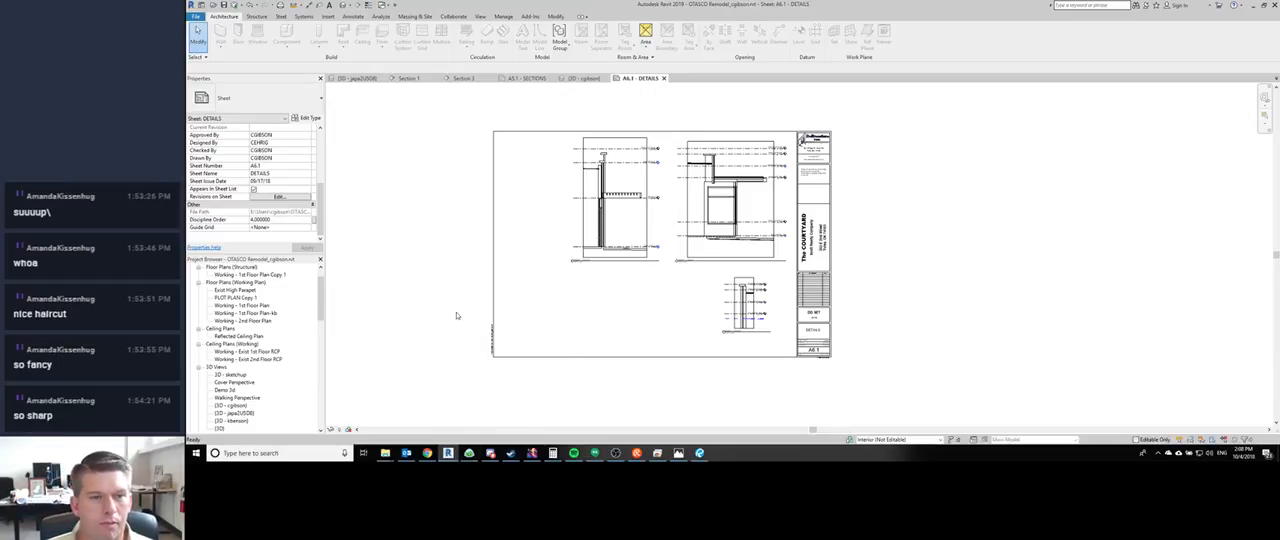
- Retry synchronizing the remodel with the existing central model path and close the resulting messages
click(225, 6)
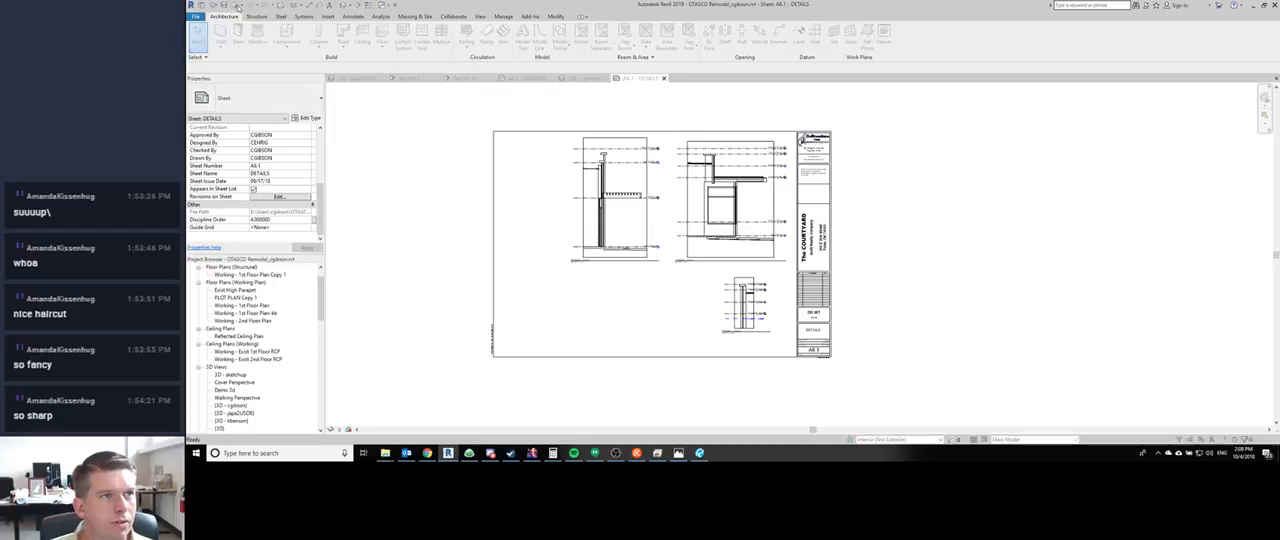
click(738, 280)
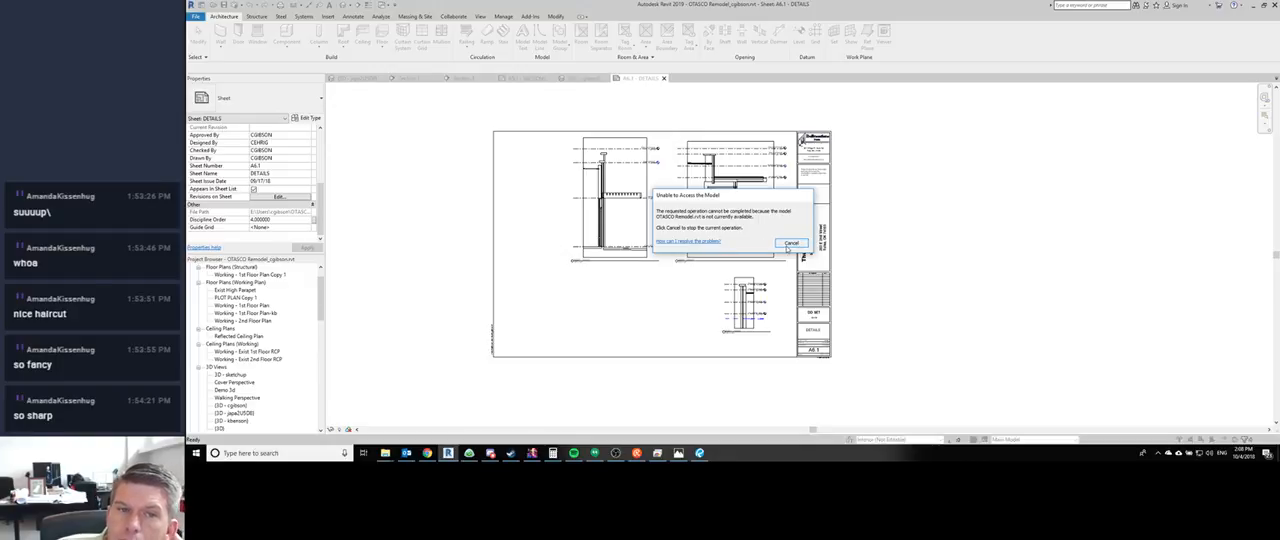
click(789, 244)
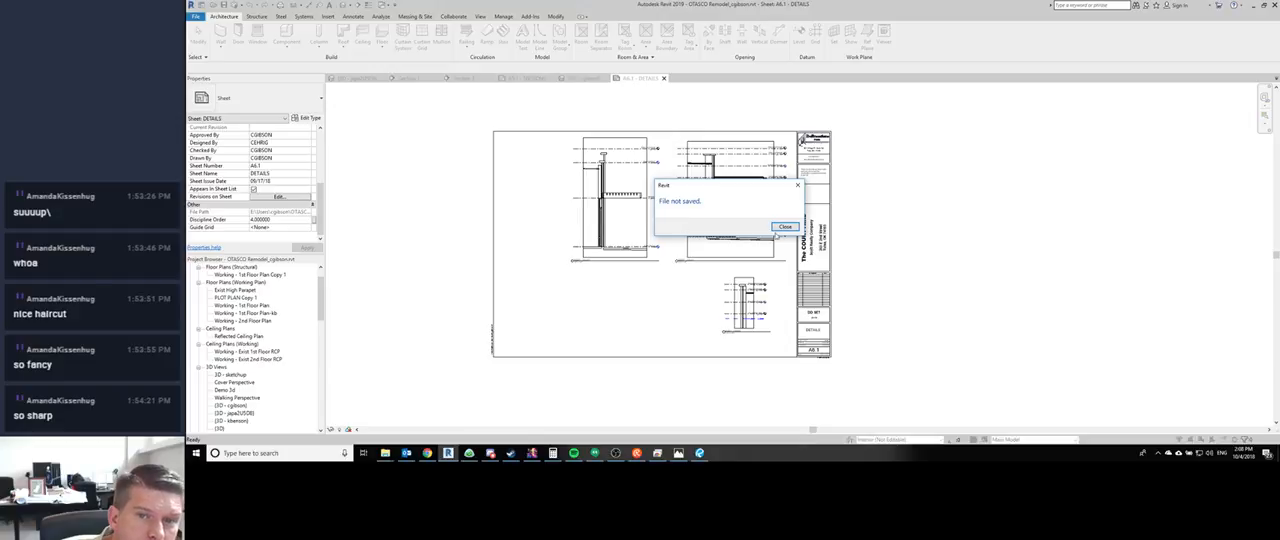
click(785, 227)
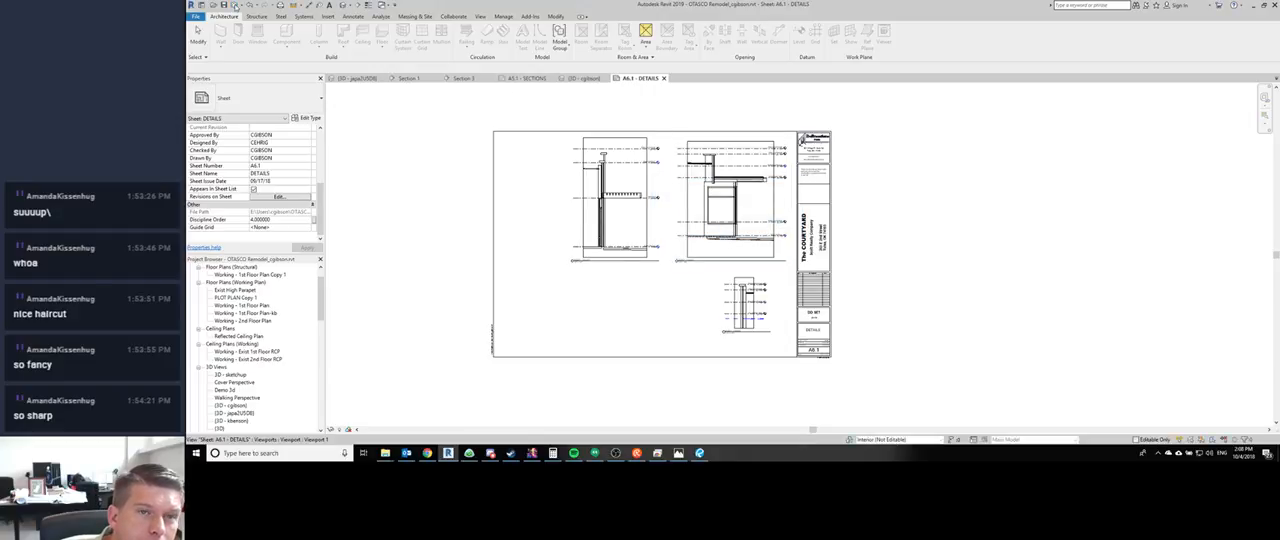
- Try to synchronize after browsing to OTASCO Remodel.rvt in the network project folder as the central model location
click(236, 7)
drag(661, 183, 613, 176)
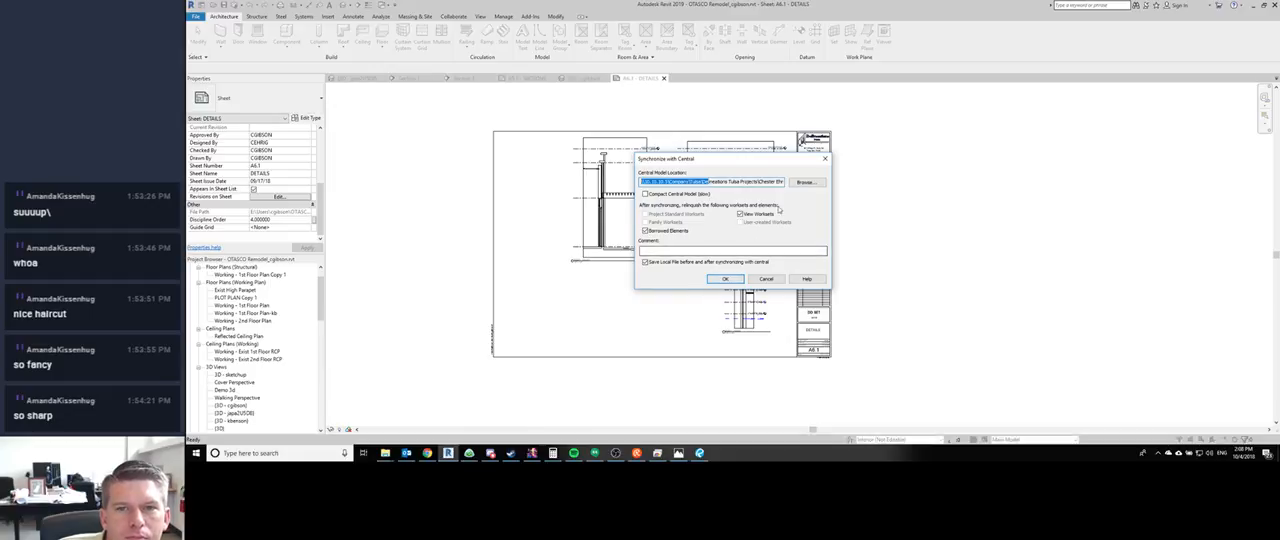
click(725, 278)
click(796, 232)
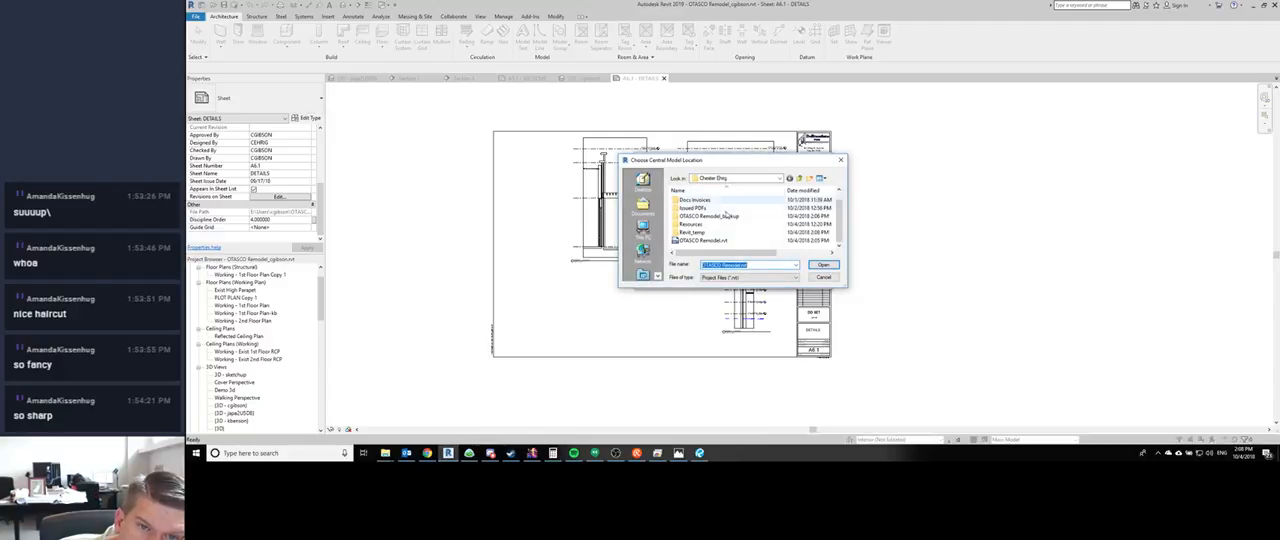
click(750, 240)
click(831, 267)
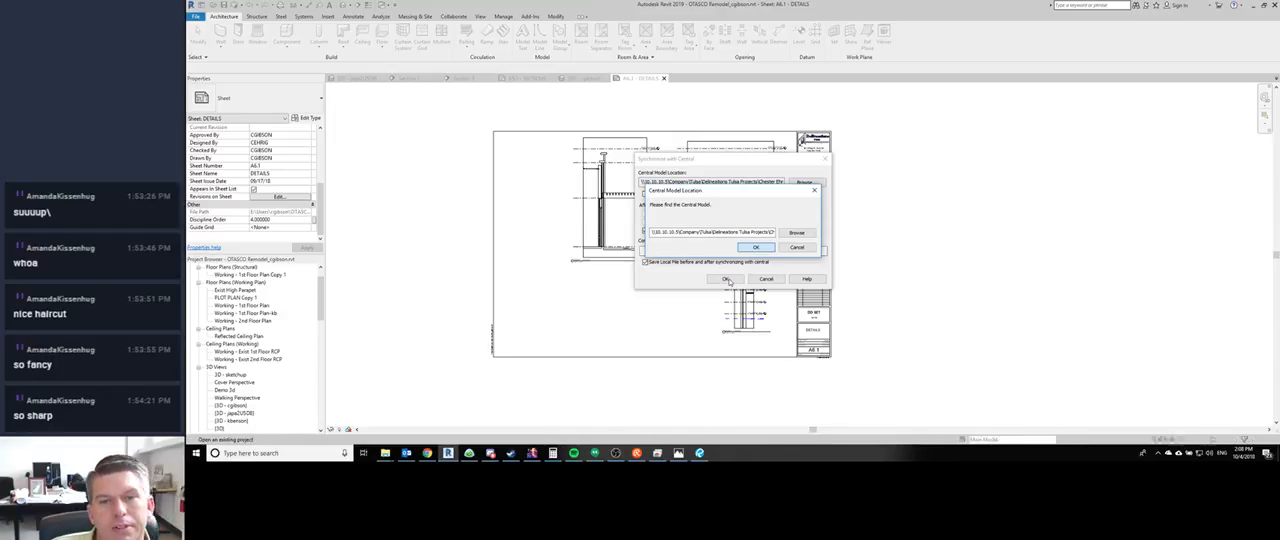
click(728, 279)
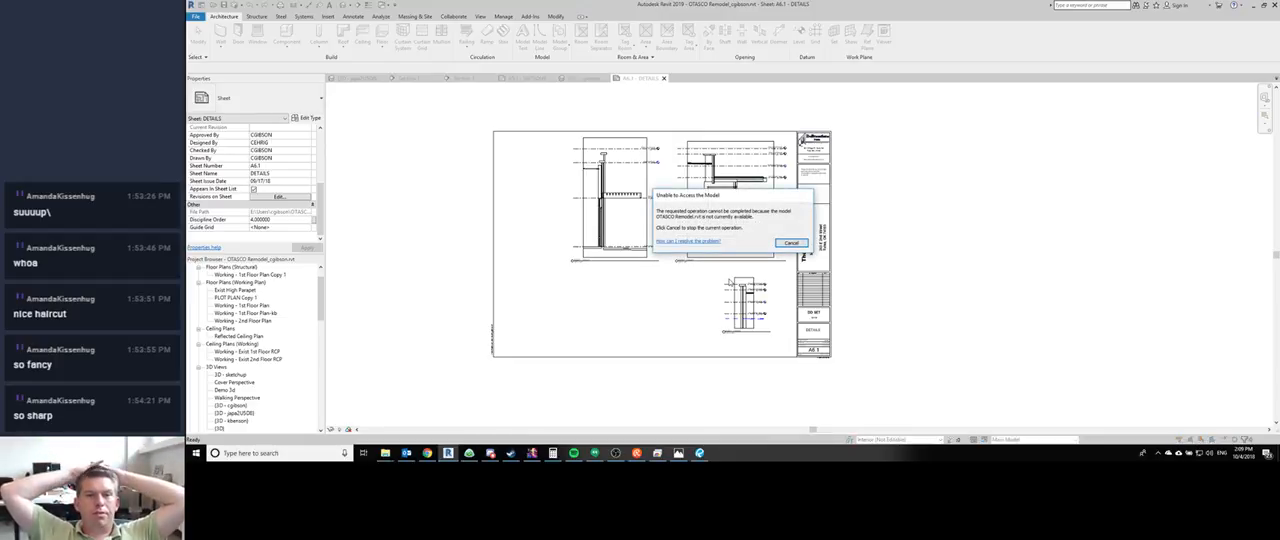
click(790, 243)
click(785, 227)
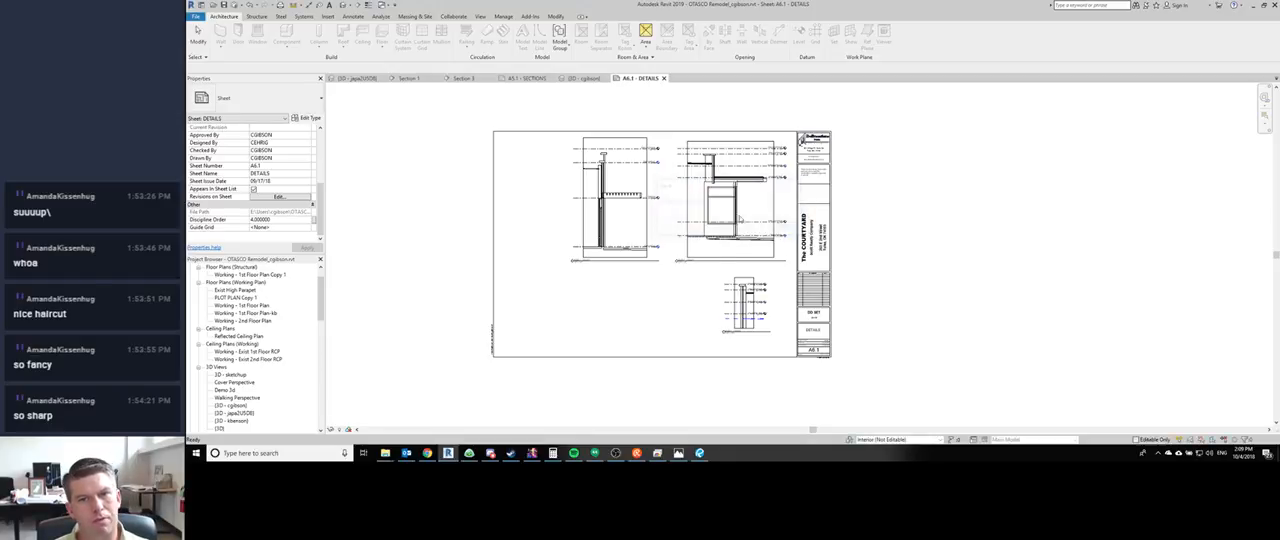
- Attempt another synchronization with central, relinquishing view worksets and borrowed elements and saving the local file before and after
click(233, 5)
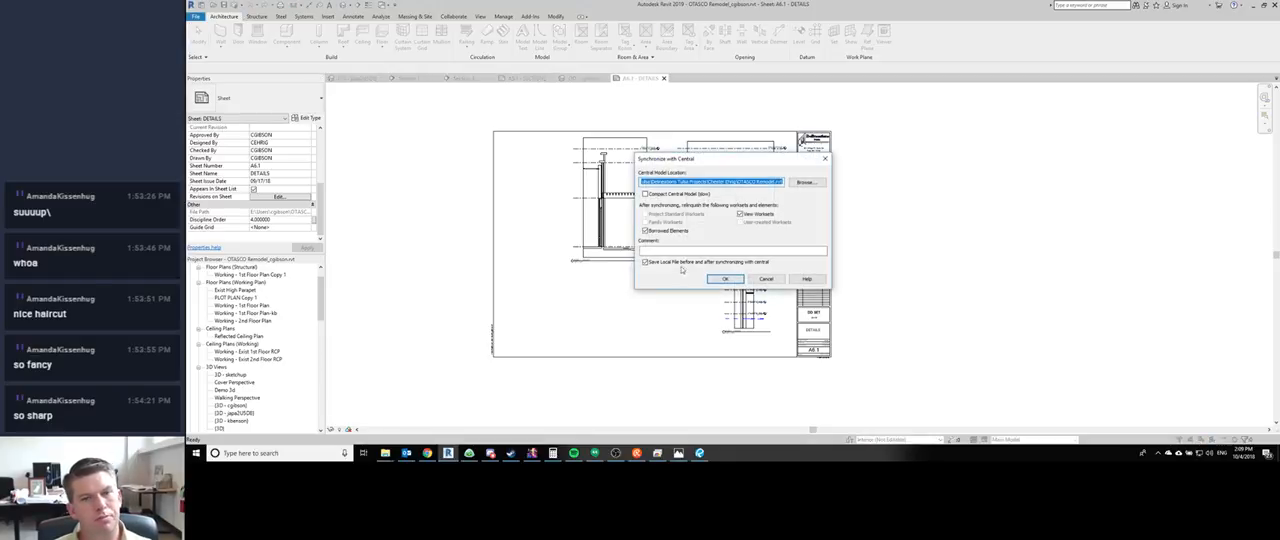
click(726, 282)
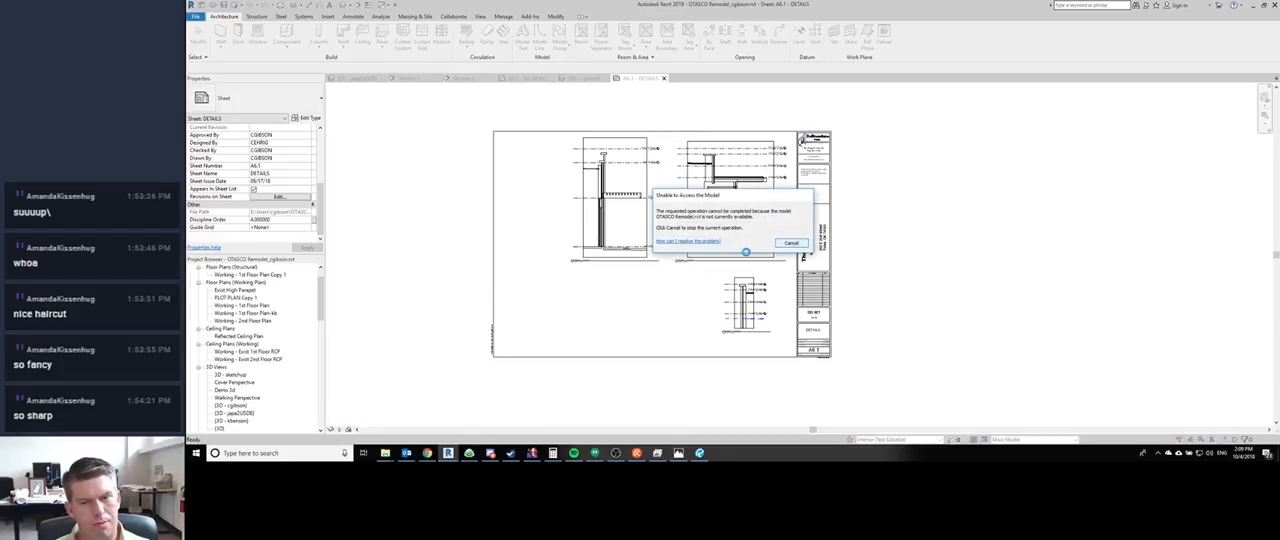
click(790, 243)
click(785, 228)
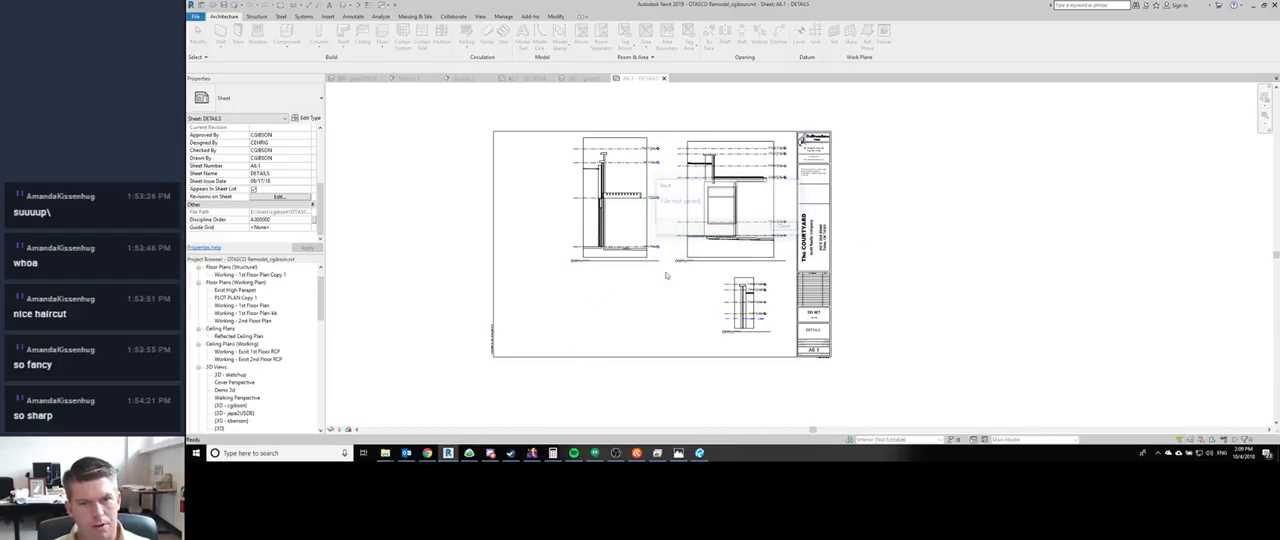
- Examine the ground-floor storefront's doors, mullions and sidewalk edge up close in the open 3D view of the building
key(ctrl+Tab)
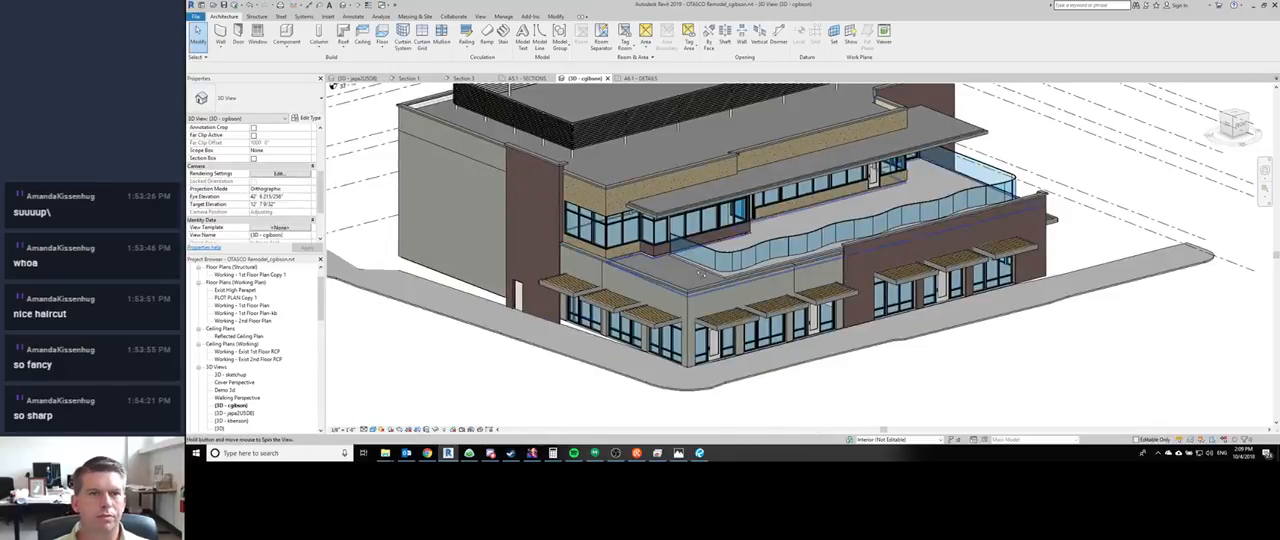
shift+middle_drag(690, 276, 510, 250)
scroll(860, 342, up, 2)
shift+middle_drag(875, 358, 945, 342)
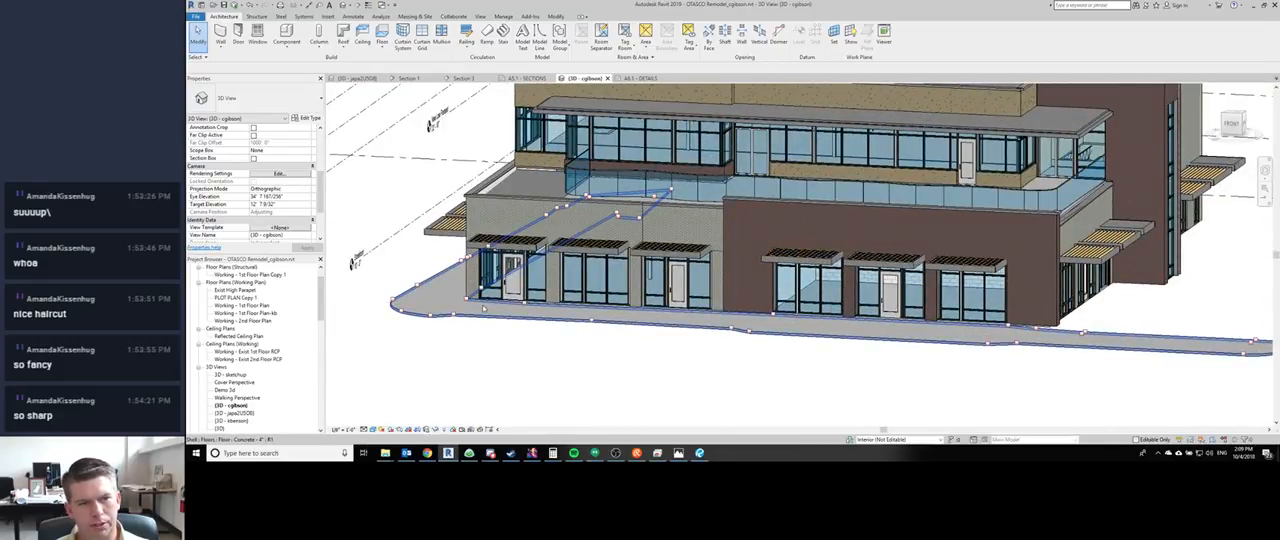
scroll(471, 360, up, 5)
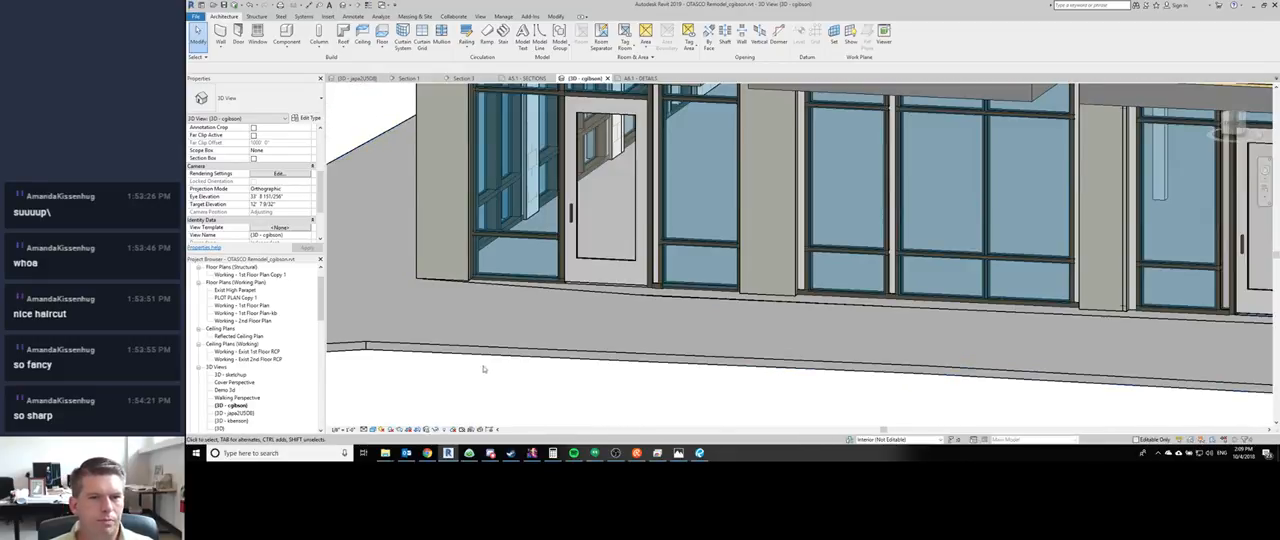
scroll(657, 325, up, 4)
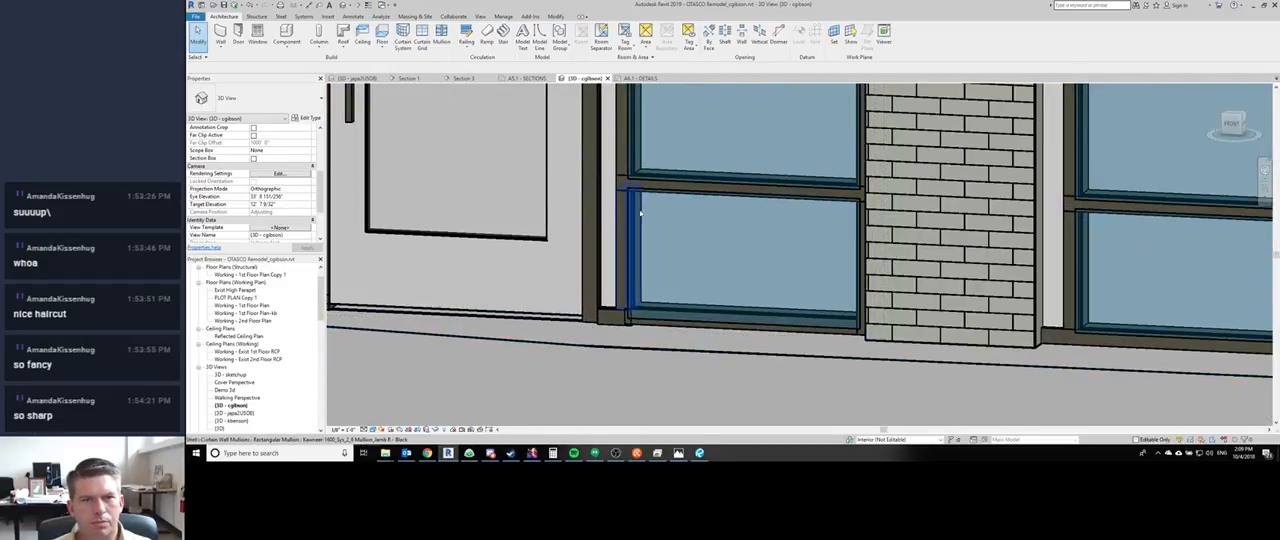
scroll(636, 190, up, 4)
scroll(631, 197, down, 7)
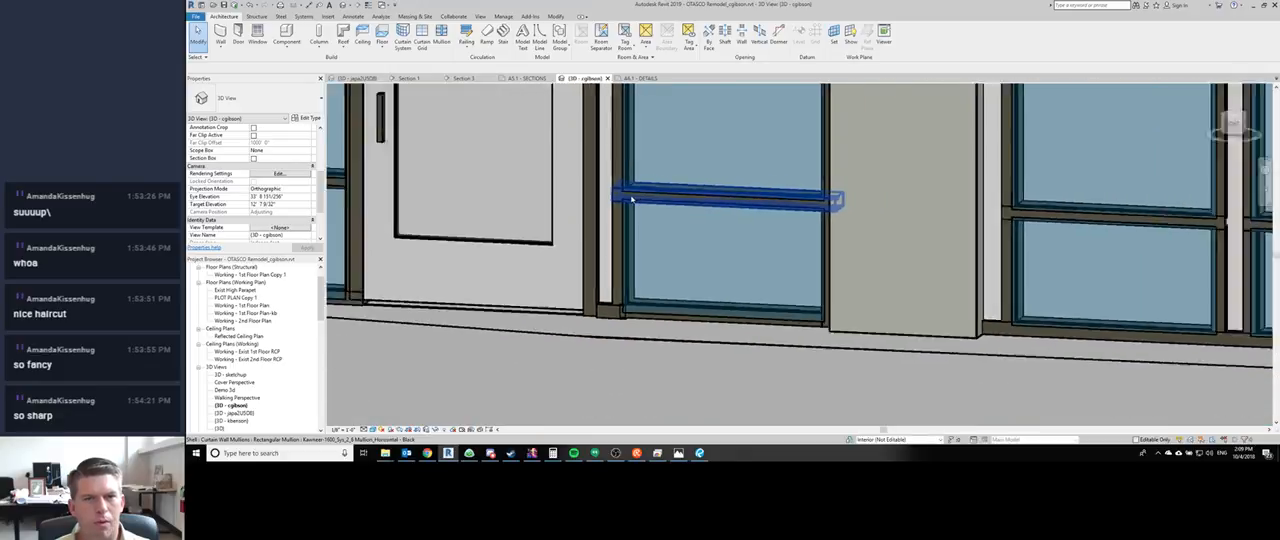
scroll(634, 316, down, 2)
middle_drag(634, 316, 697, 295)
scroll(697, 295, down, 3)
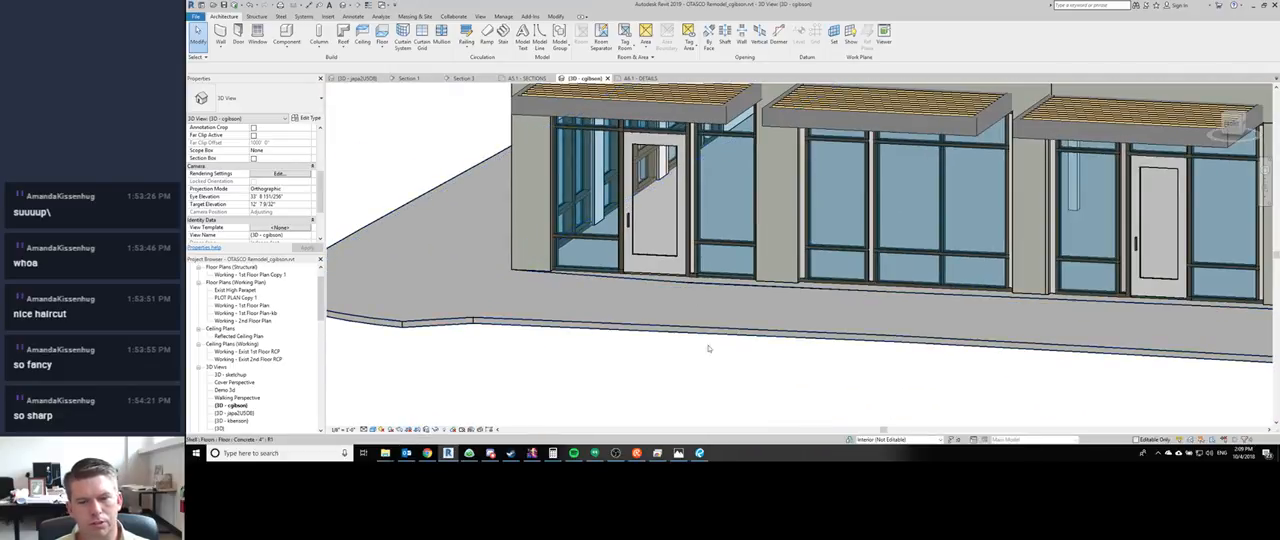
scroll(654, 343, up, 2)
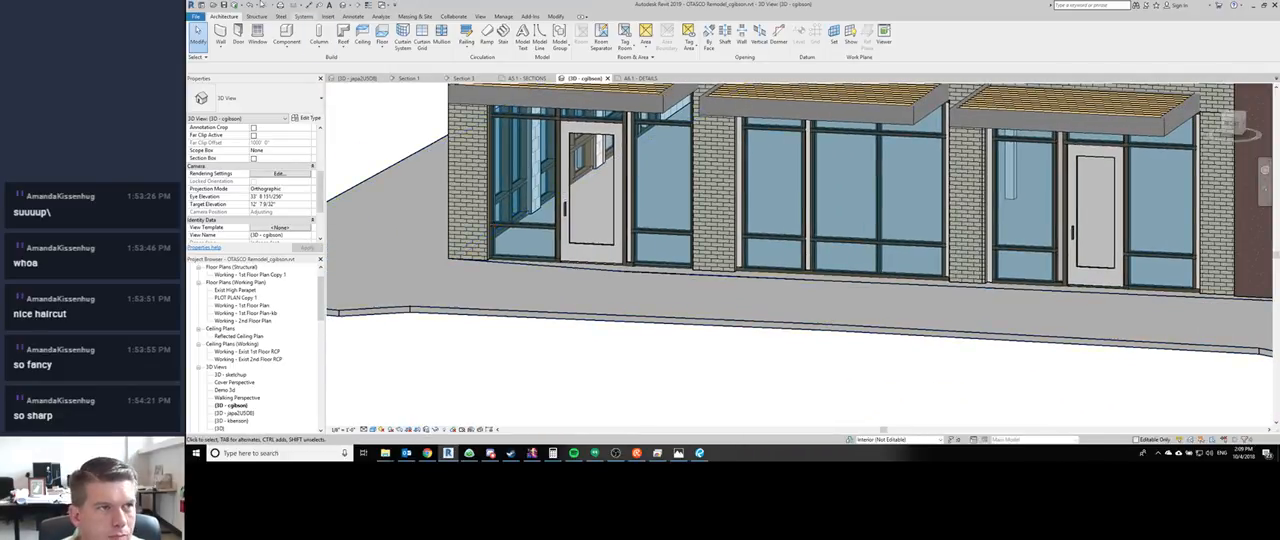
- Retry synchronizing the OTASCO remodel with central twice, keeping the existing location and relinquish options, and dismiss the resulting messages
click(240, 5)
click(716, 280)
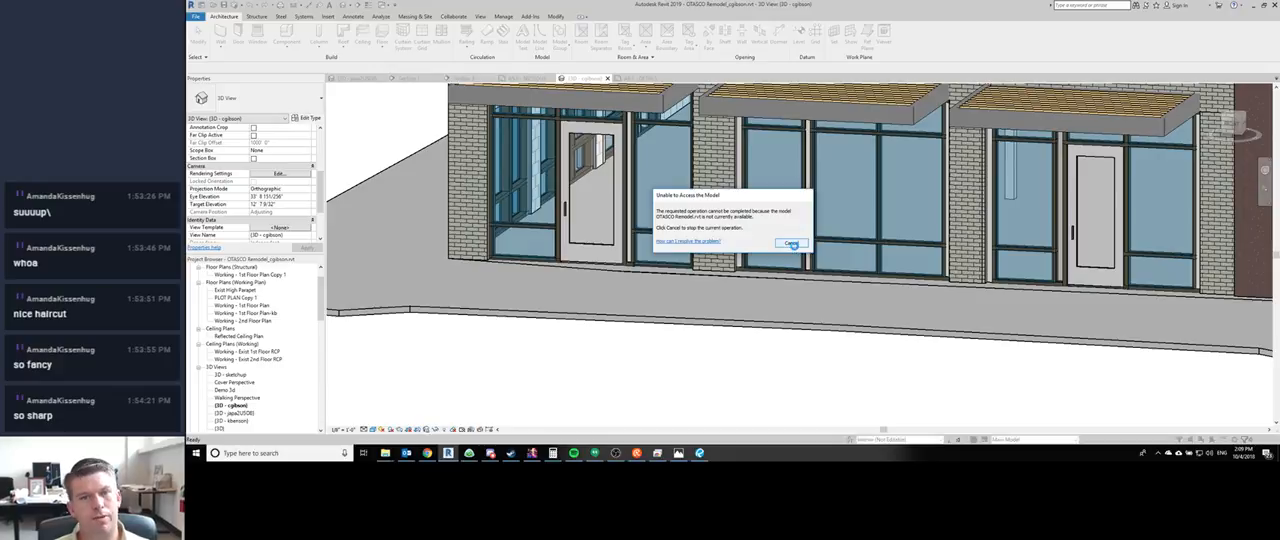
click(788, 244)
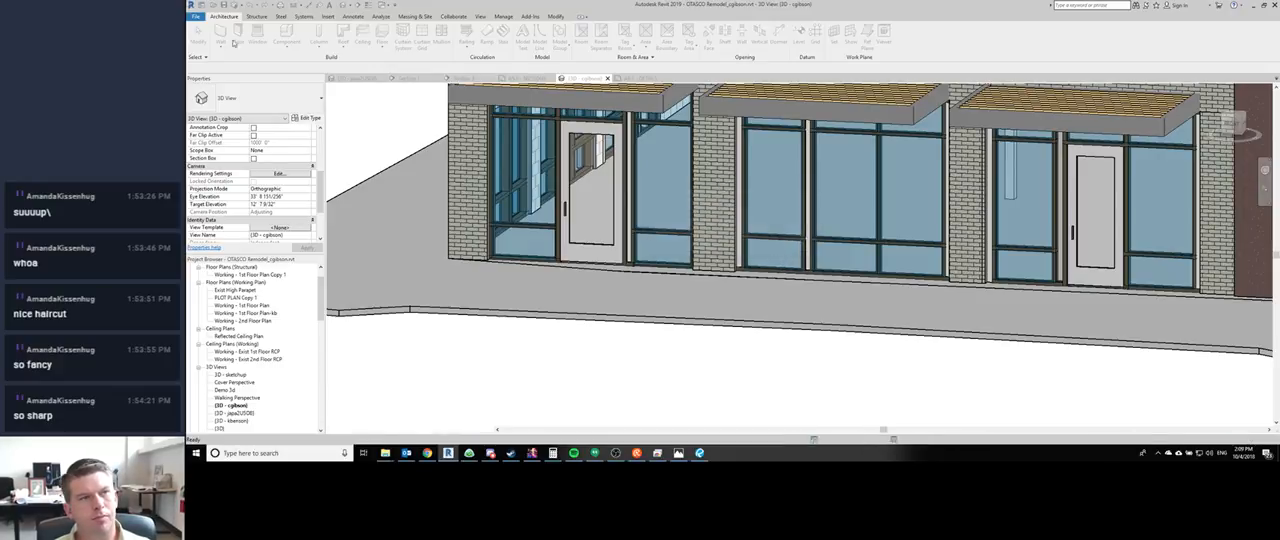
click(786, 227)
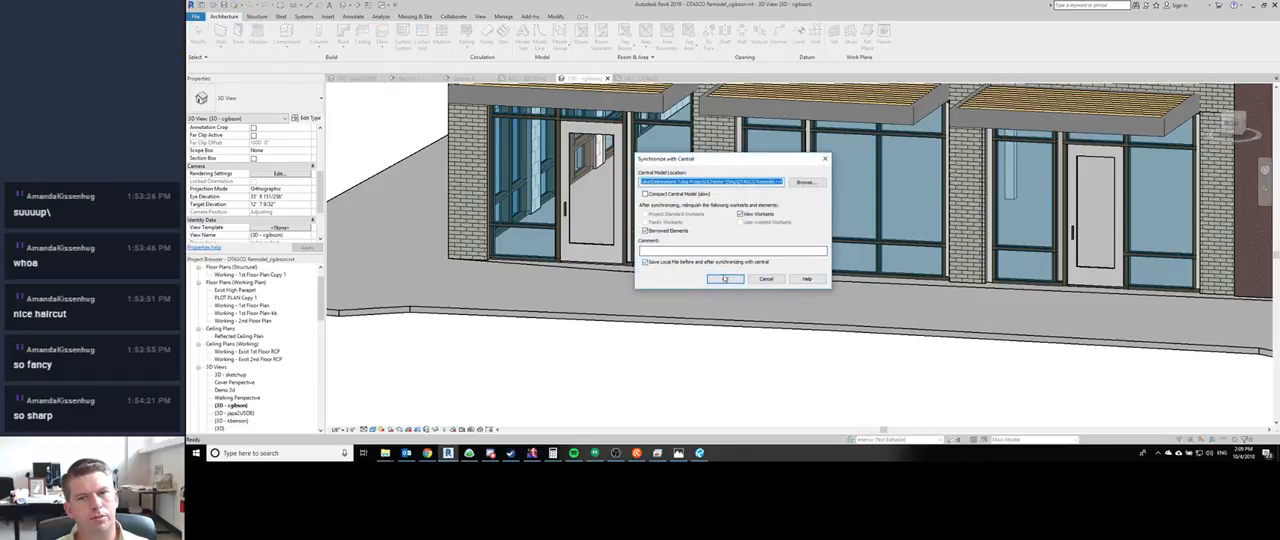
click(723, 279)
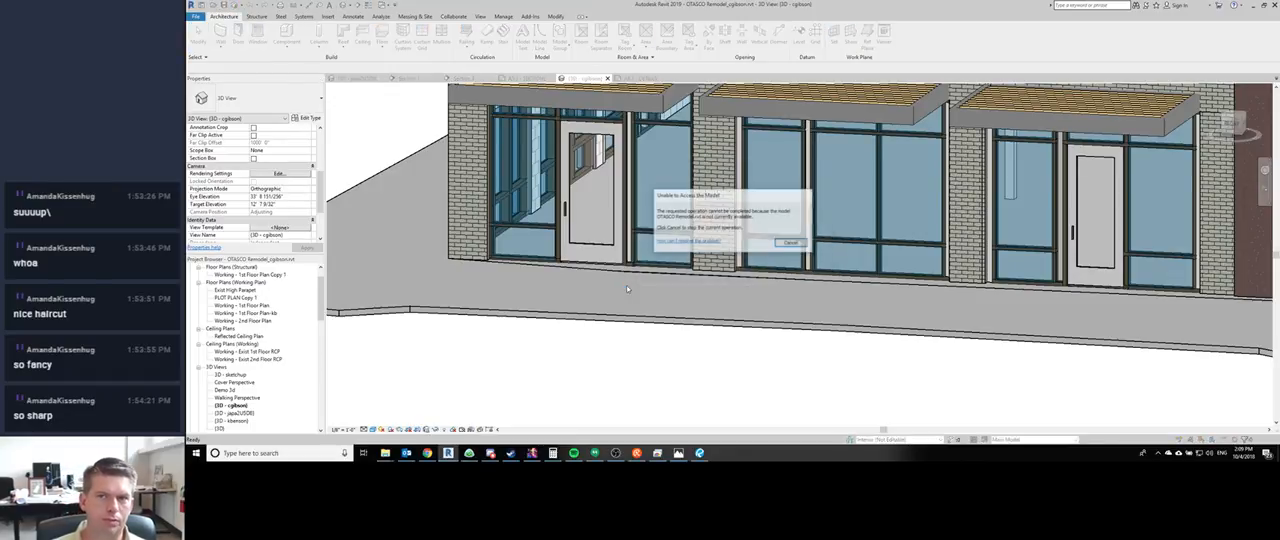
click(786, 243)
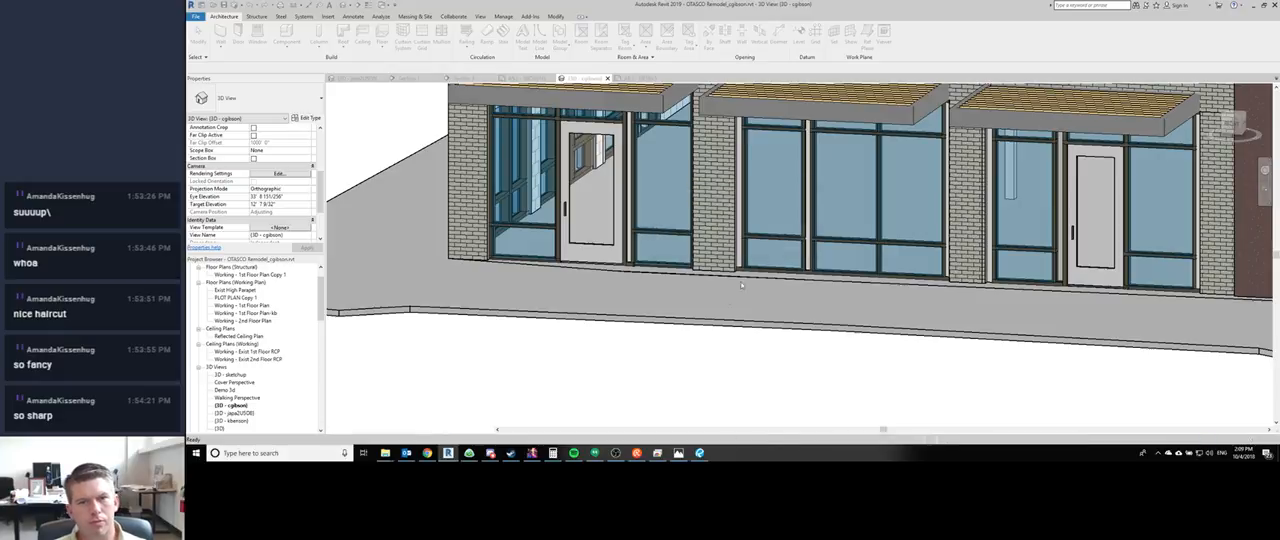
click(785, 226)
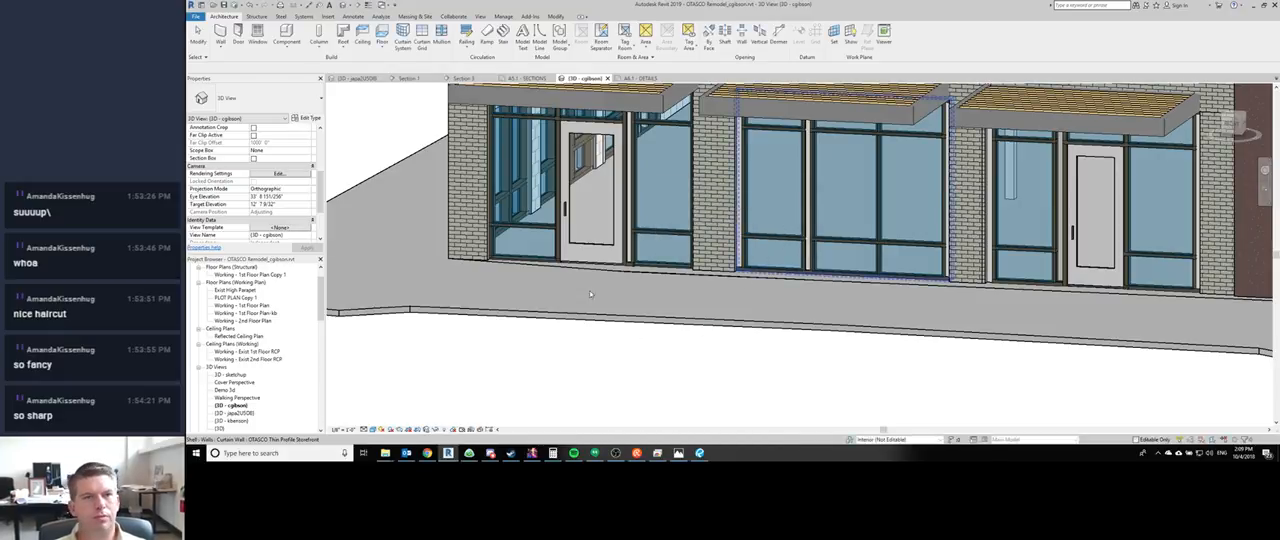
- View the rooftop louvered screen in the 3D view and start another synchronization with central
scroll(574, 285, down, 3)
middle_drag(684, 295, 765, 376)
shift+middle_drag(565, 355, 820, 308)
scroll(672, 183, up, 4)
scroll(820, 308, down, 1)
click(236, 6)
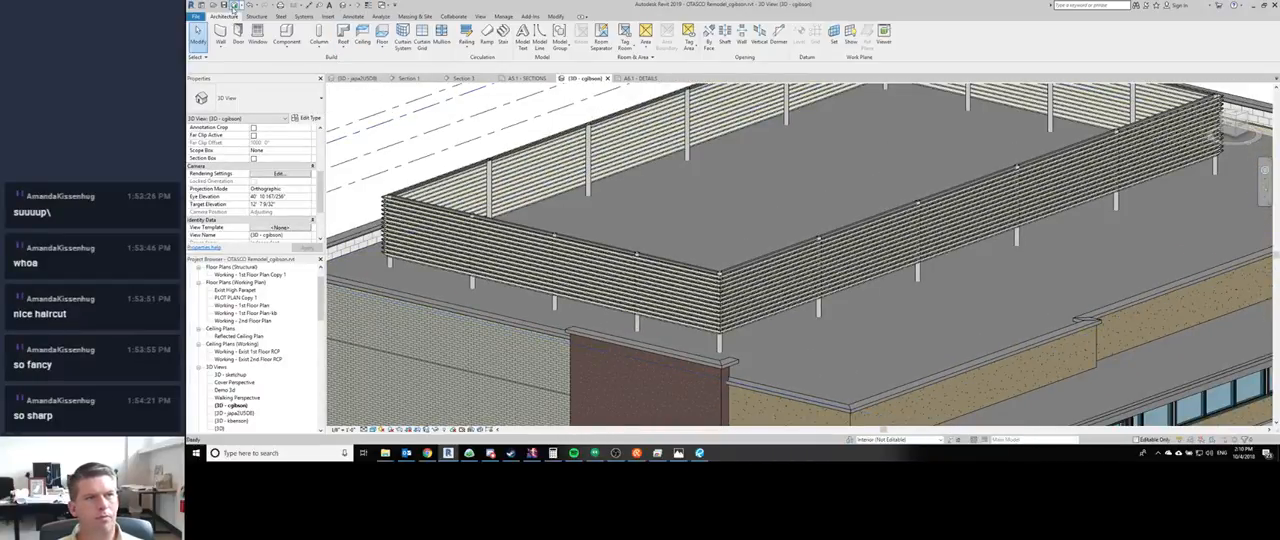
click(727, 280)
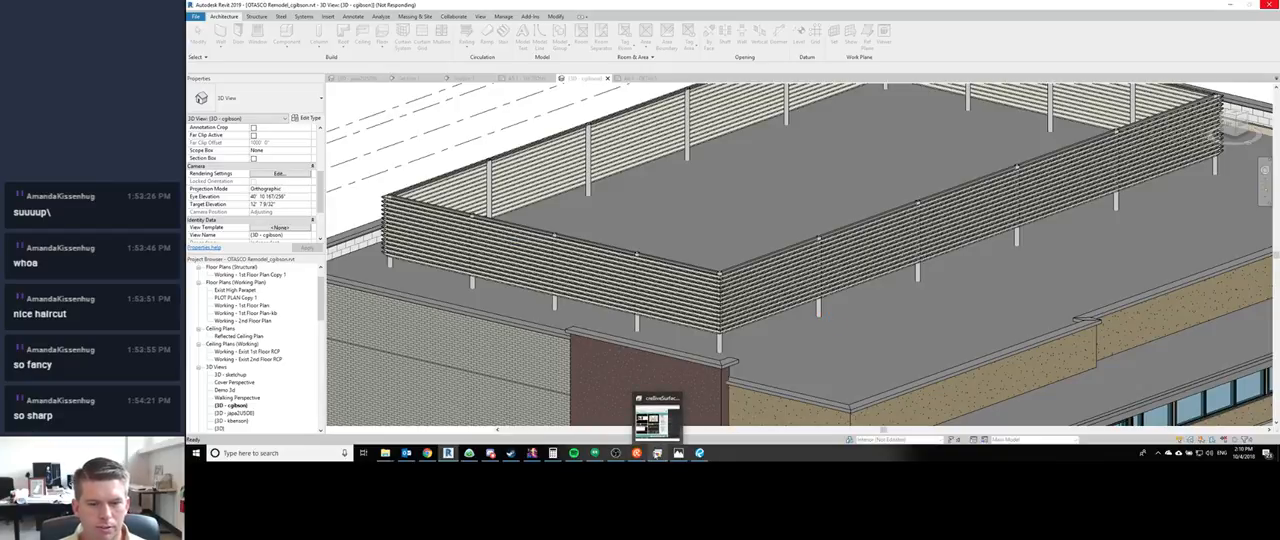
- Switch to the creativeSurface remote window and review the site plan and first floor plan sheets of the Vaughn buyer review PDF
click(657, 453)
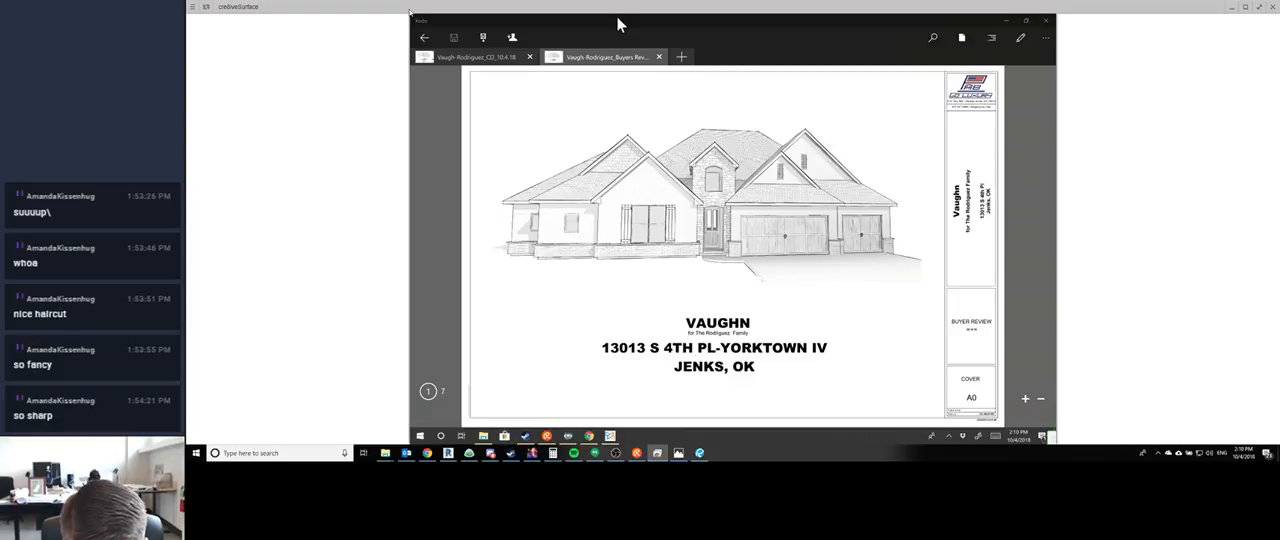
key(Right)
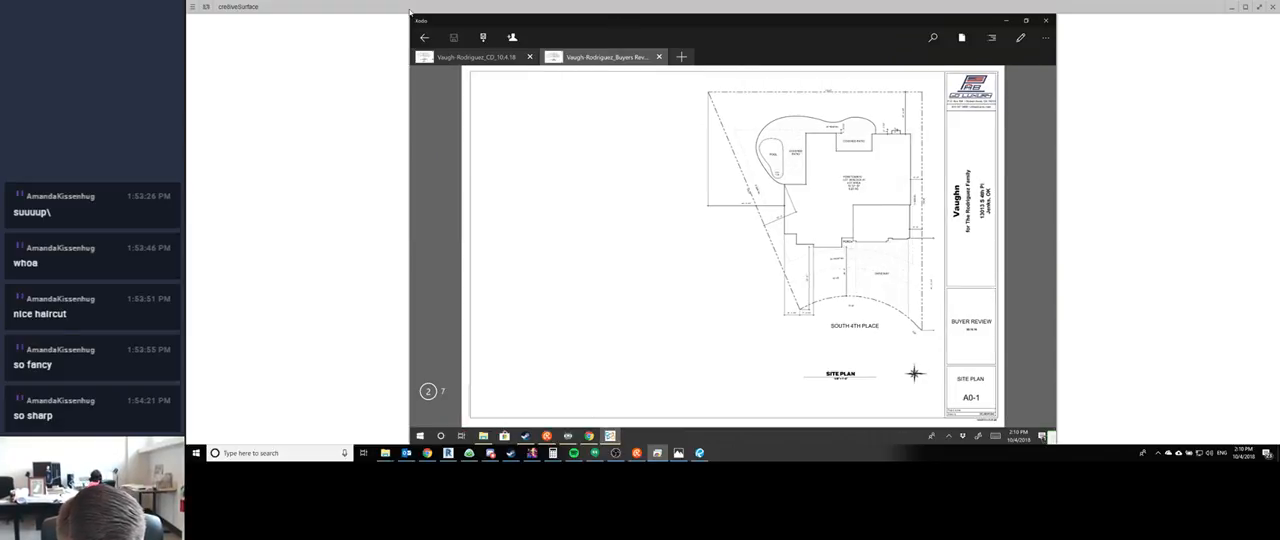
ctrl+scroll(916, 170, up, 5)
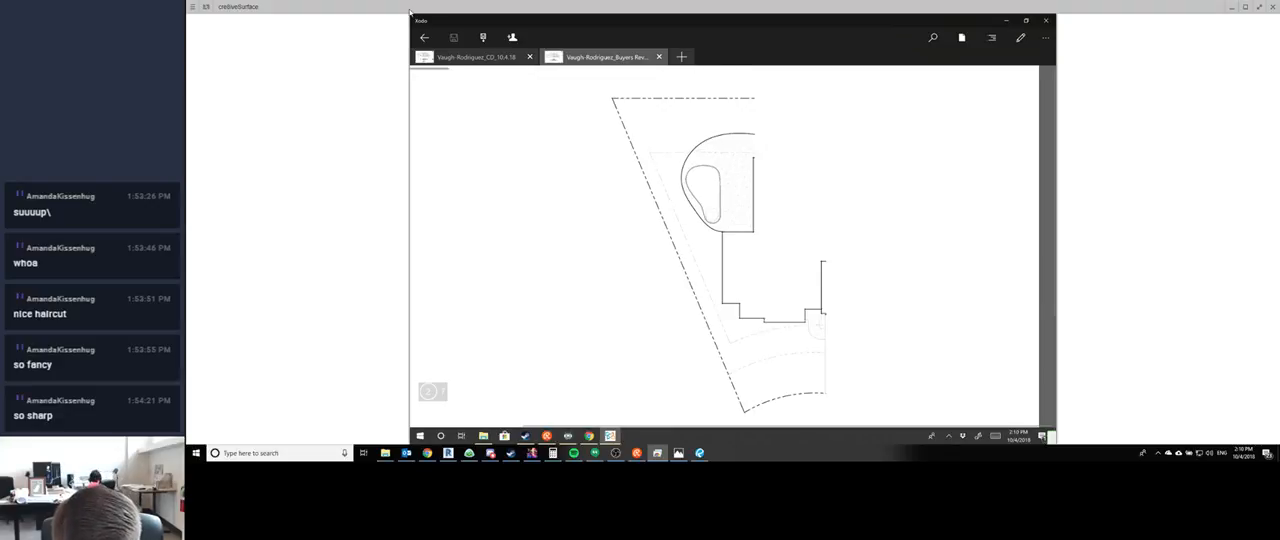
ctrl+scroll(733, 246, up, 3)
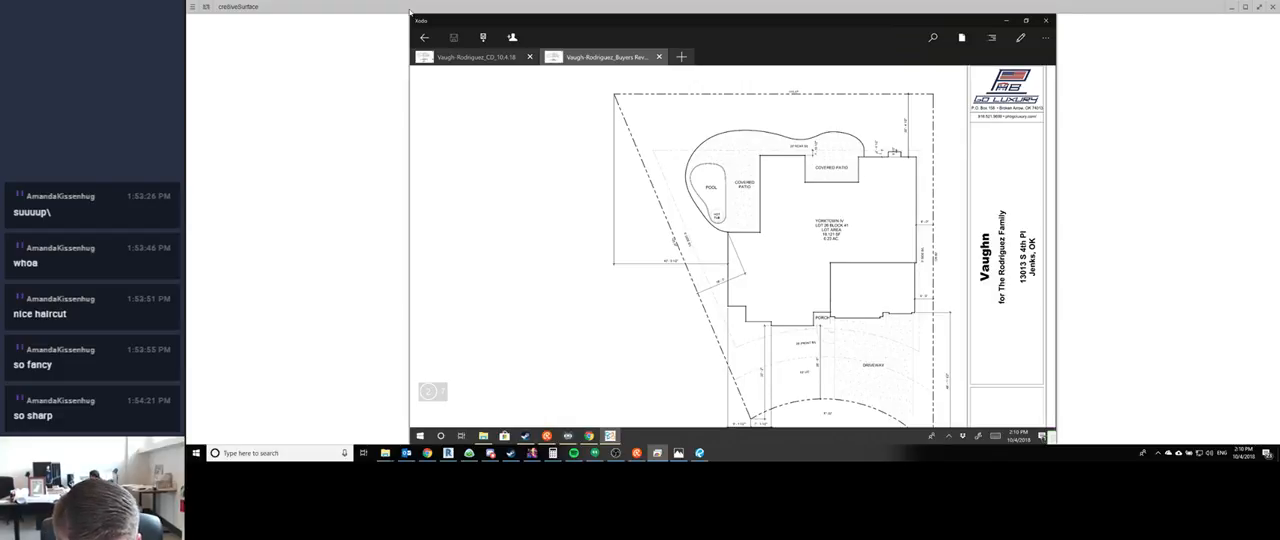
key(Right)
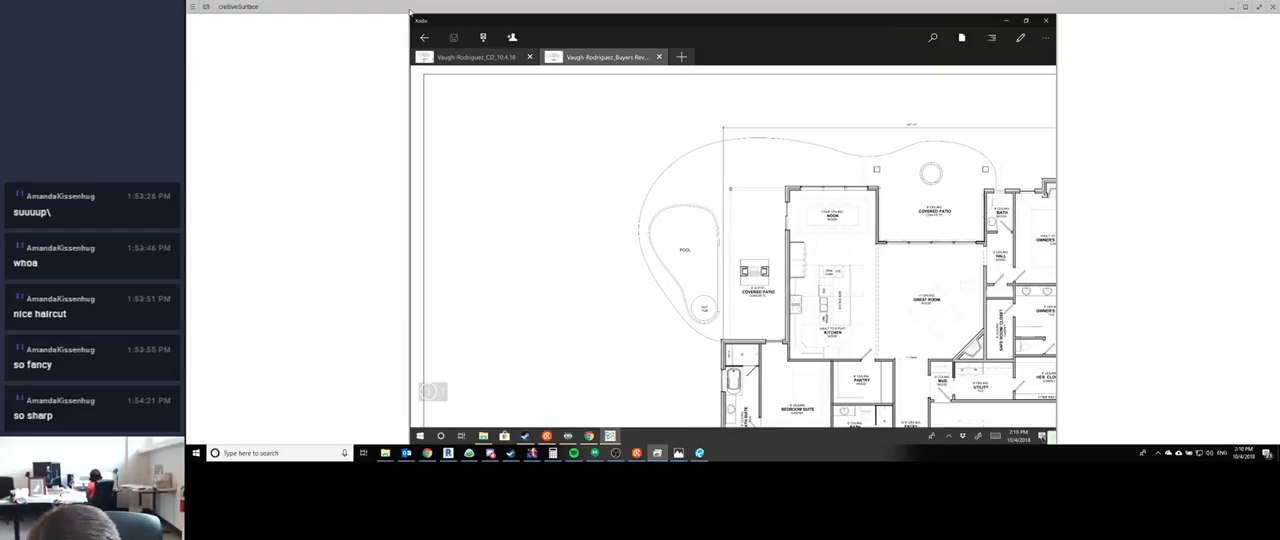
scroll(732, 248, right, 2)
scroll(732, 248, down, 3)
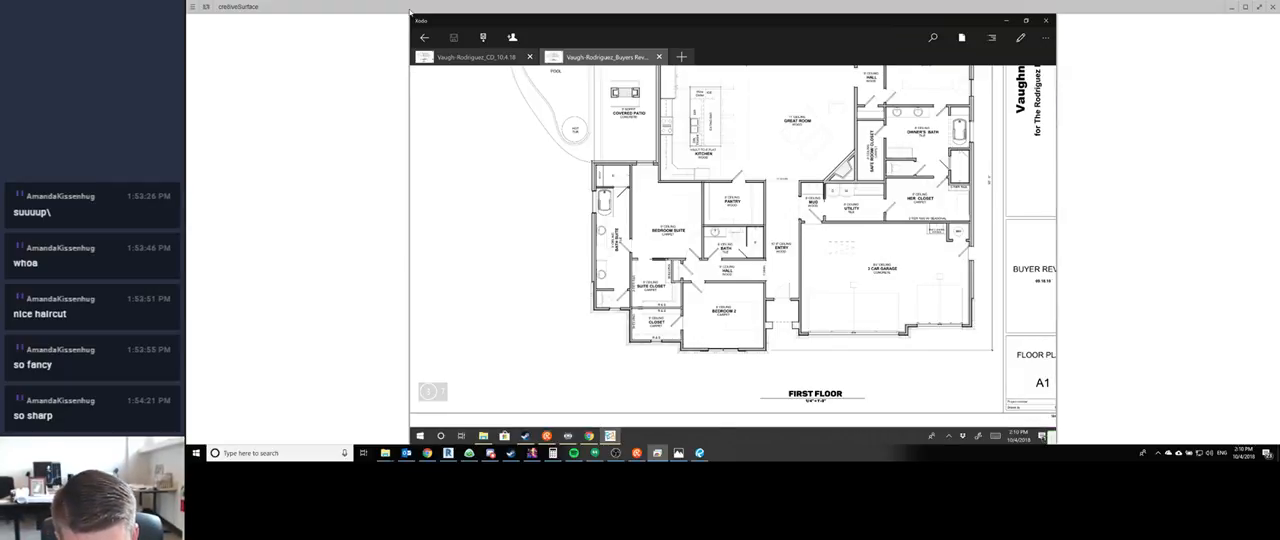
scroll(732, 248, up, 1)
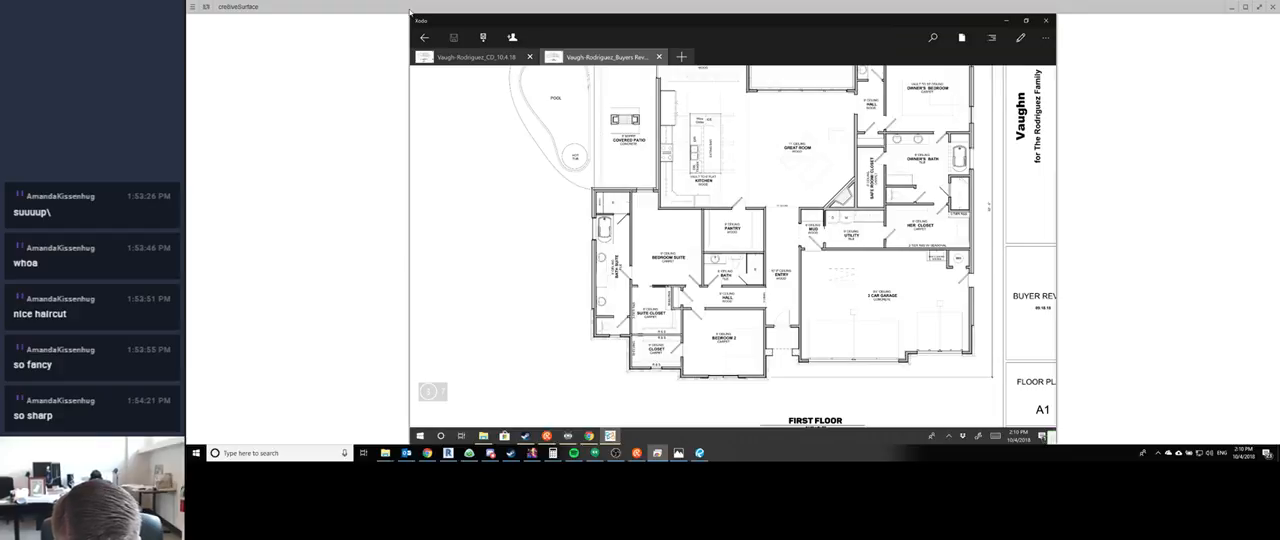
scroll(732, 248, up, 4)
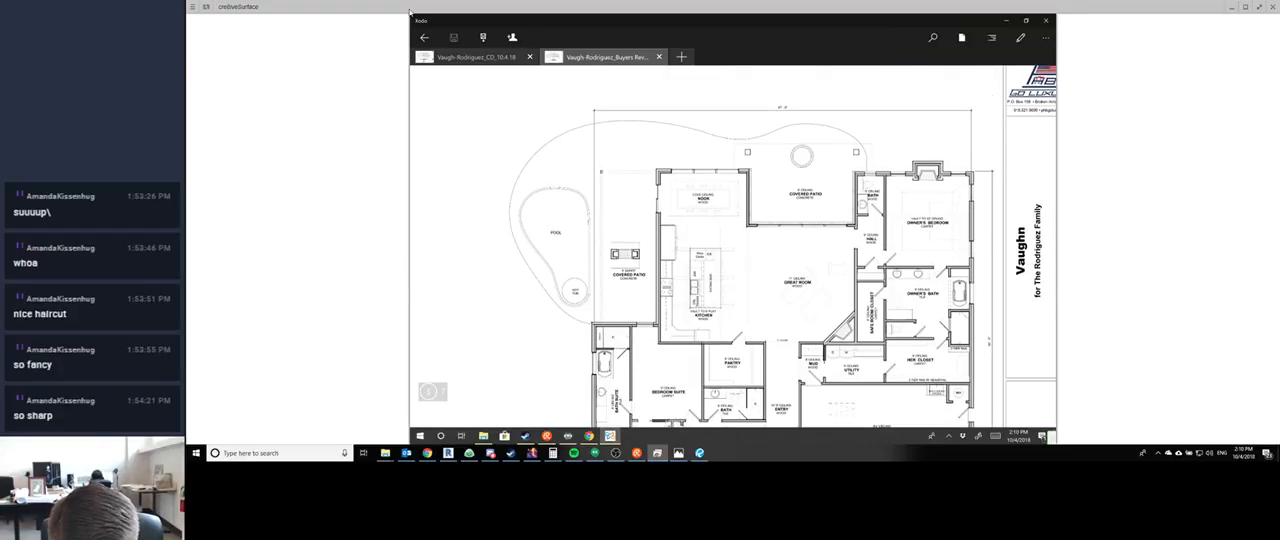
- Examine the dimensioned floor plan sheet around the pool, covered patios, nook and kitchen, up close and as a whole
key(Page_Down)
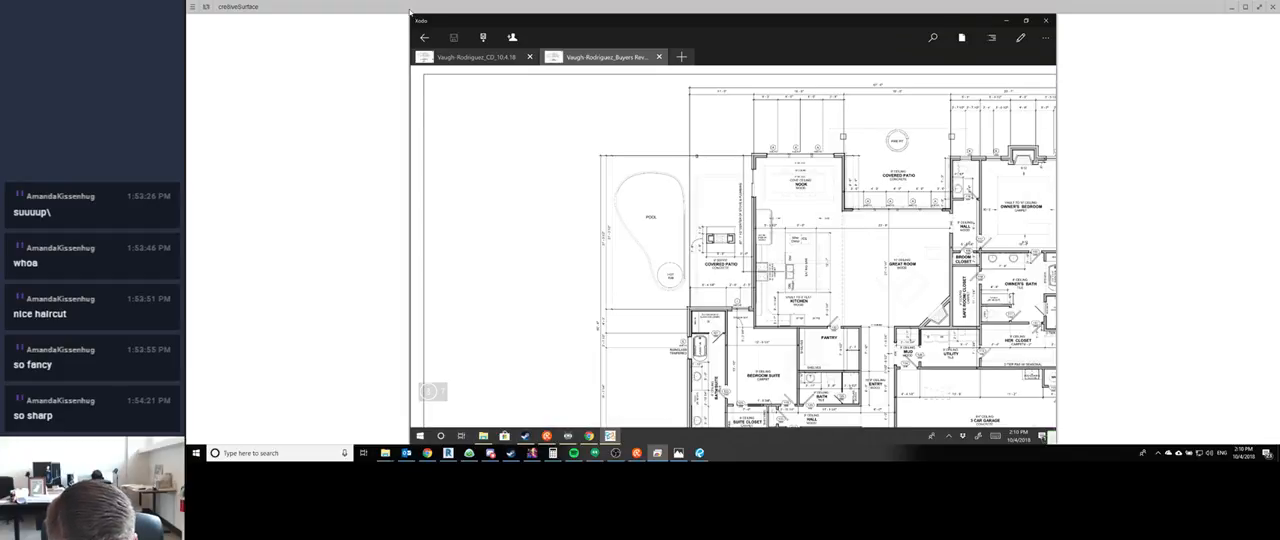
ctrl+scroll(732, 248, down, 2)
ctrl+scroll(732, 248, up, 3)
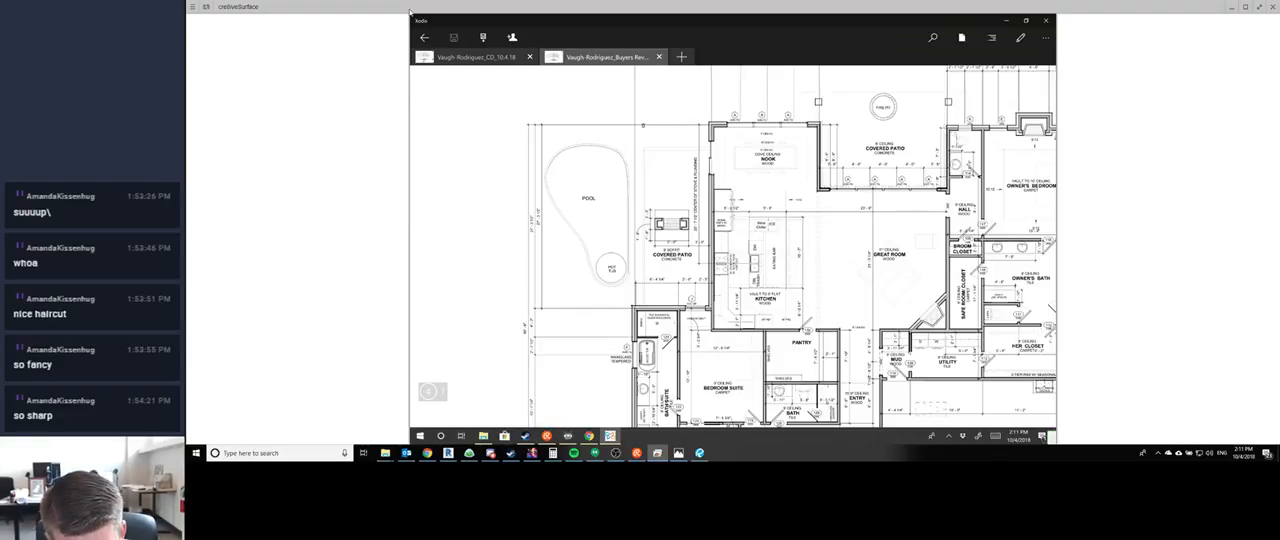
ctrl+scroll(791, 165, up, 3)
ctrl+scroll(813, 140, up, 3)
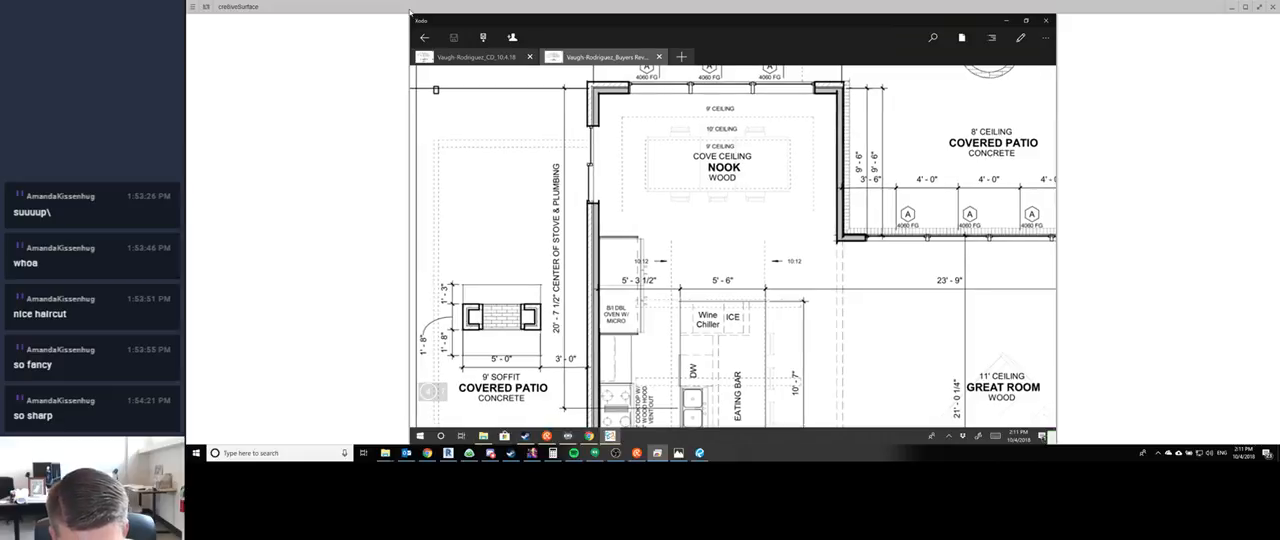
ctrl+scroll(923, 124, down, 3)
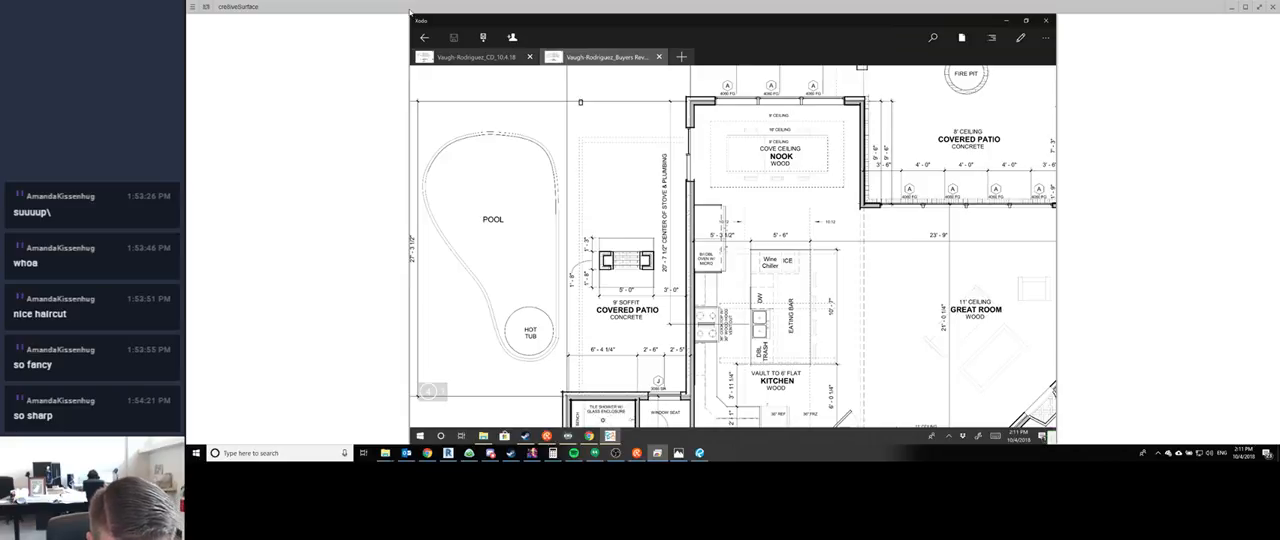
ctrl+scroll(750, 193, down, 2)
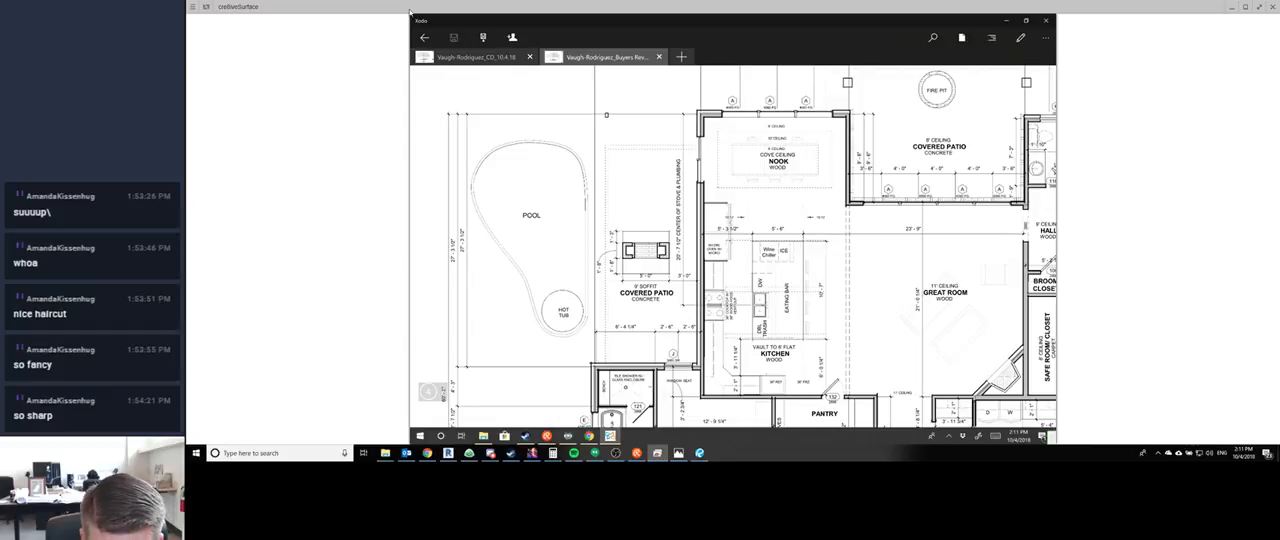
ctrl+scroll(875, 248, down, 2)
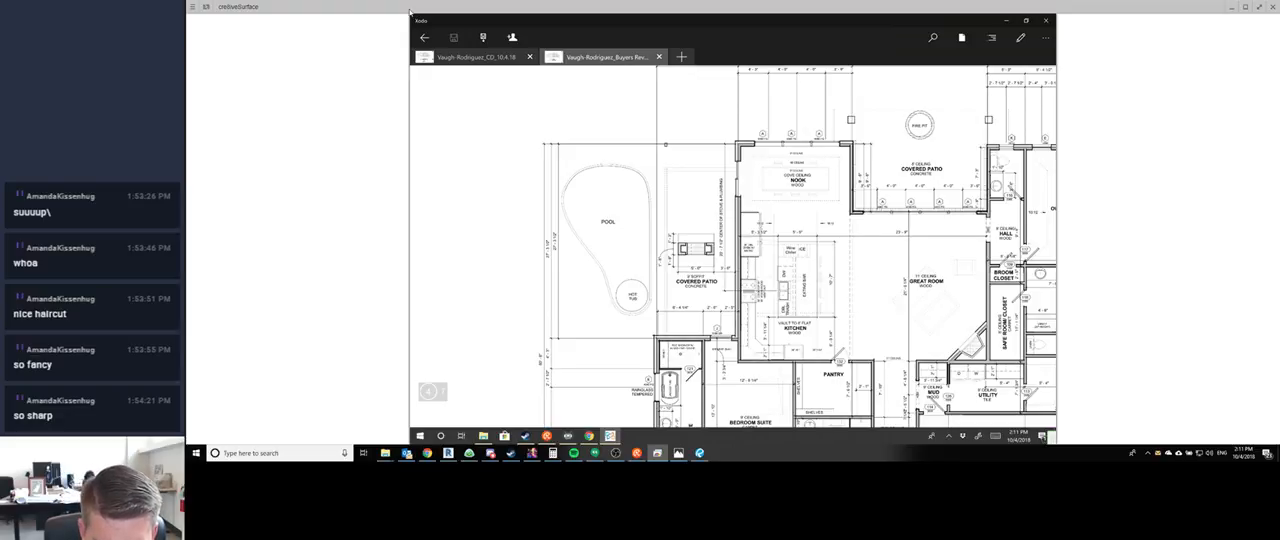
scroll(733, 247, down, 1)
scroll(733, 247, down, 1)
ctrl+scroll(733, 247, down, 1)
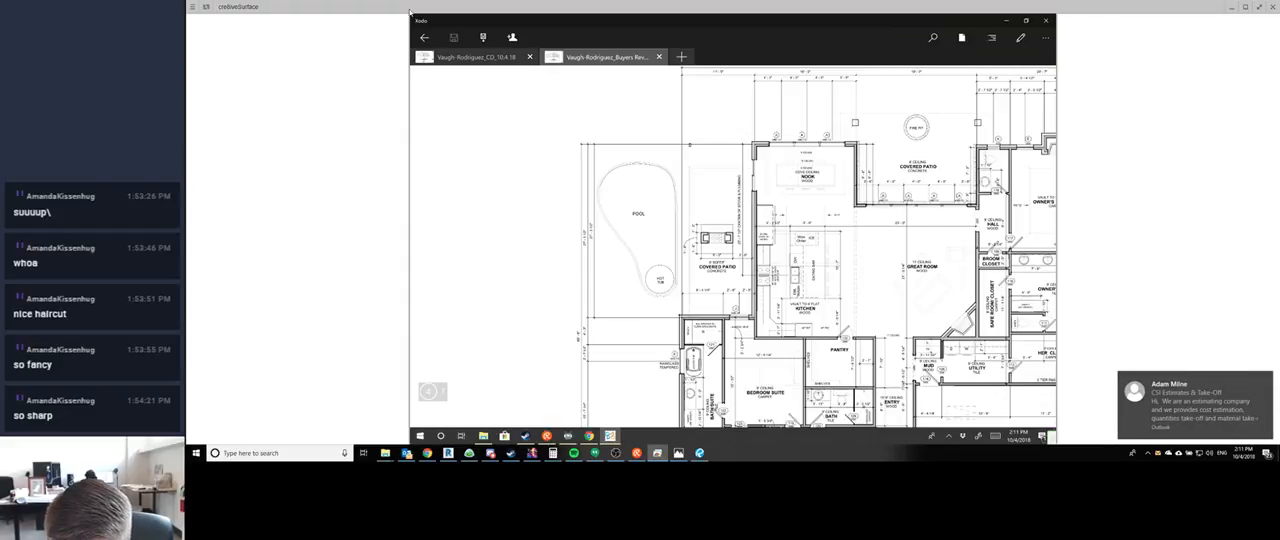
ctrl+scroll(733, 247, down, 1)
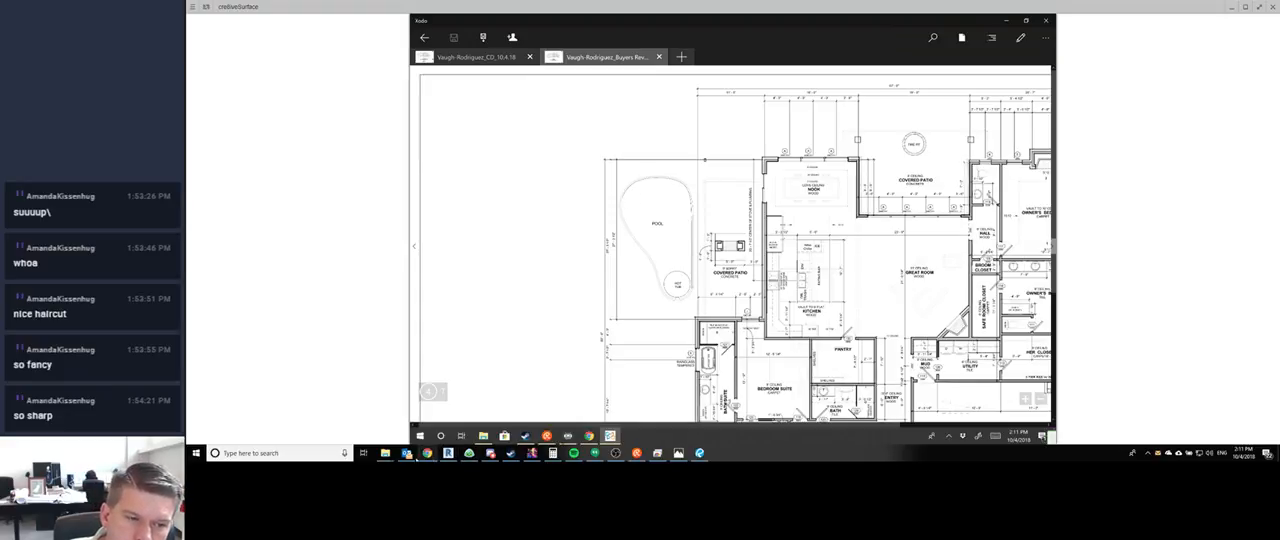
- Open the "CSI Estimates & Take-Off" email in Outlook without sending a read receipt and begin a reply to it
click(406, 453)
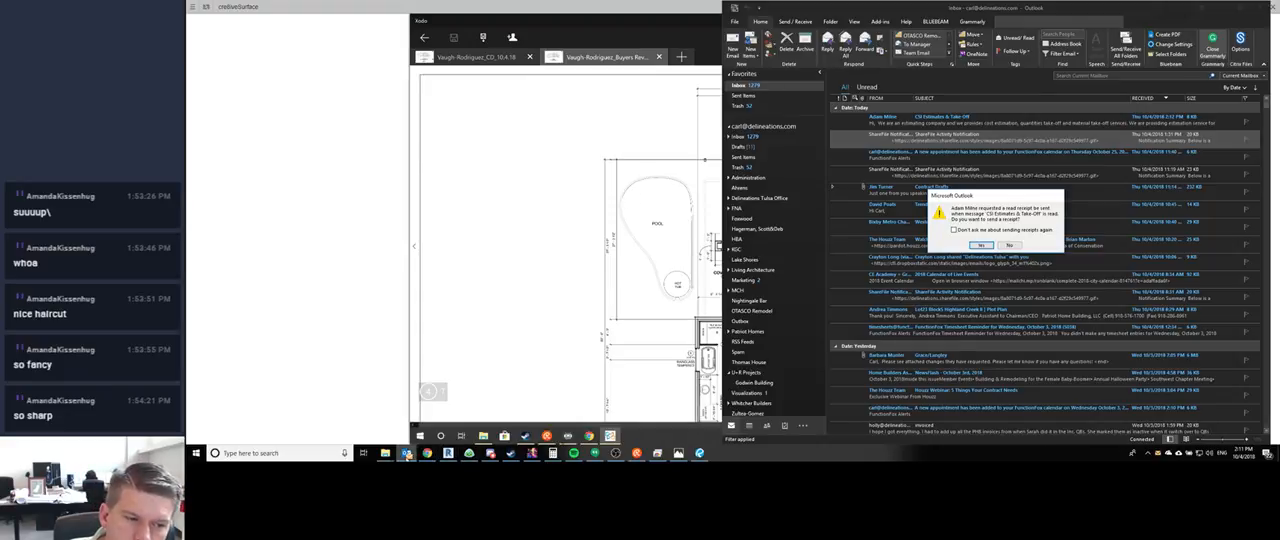
click(1010, 246)
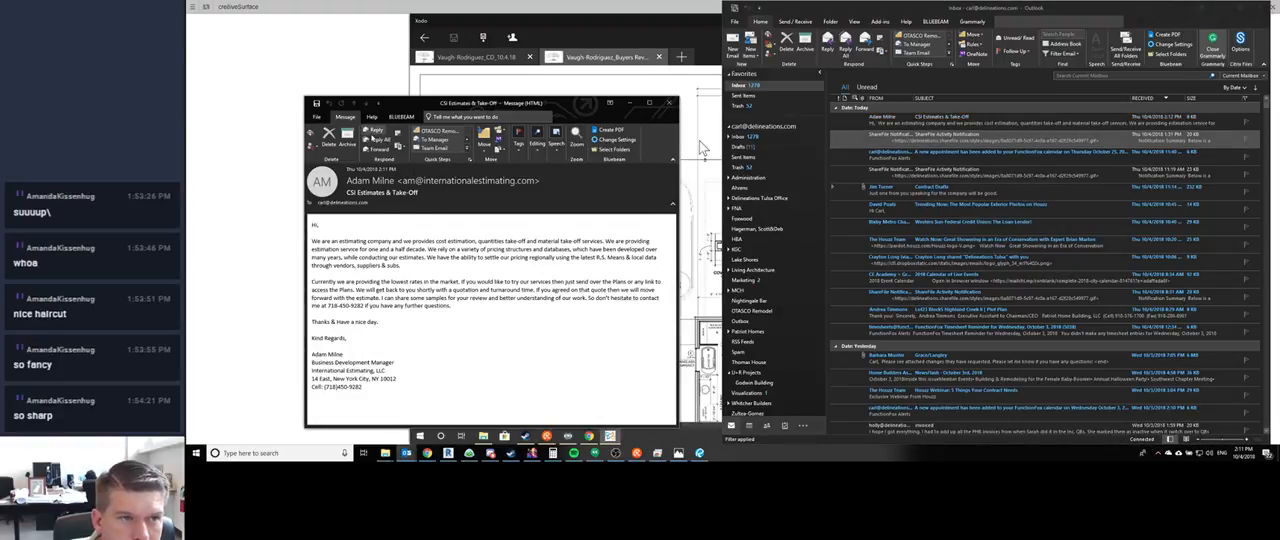
click(372, 140)
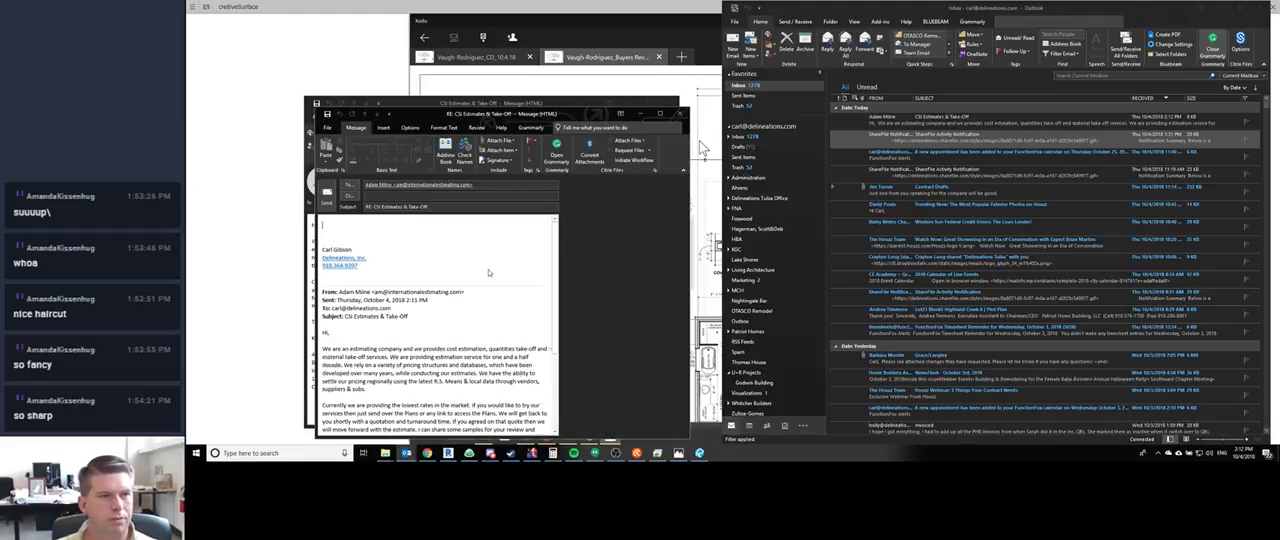
- Greet the sender by first name and write "This is the 8th email from your company I have deleted and blocked in the span of a week."
text(Adam,)
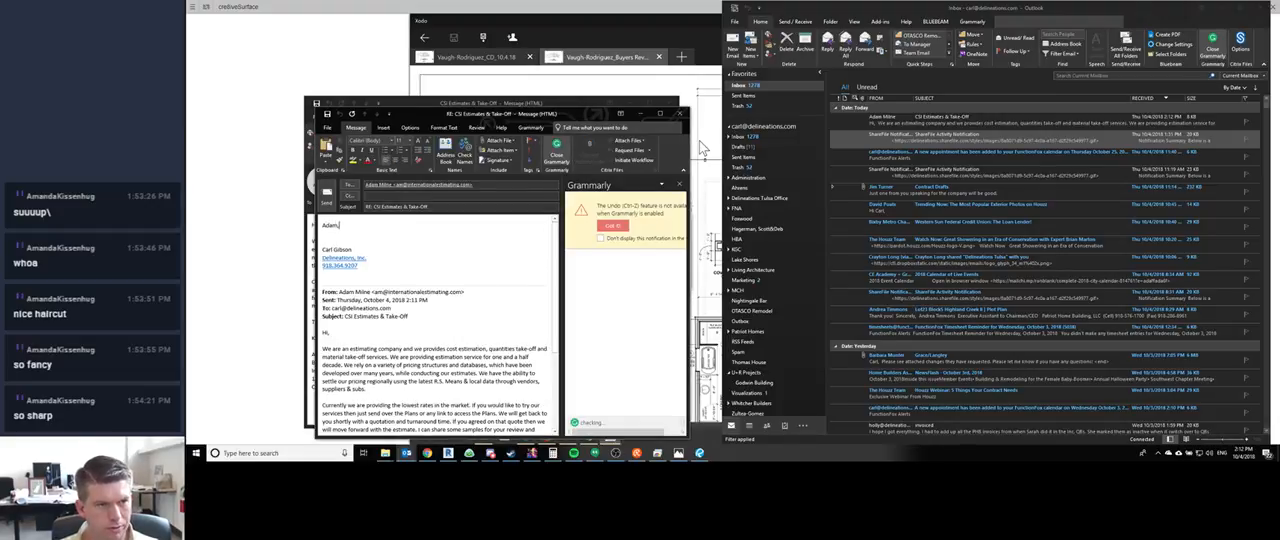
key(Return)
key(Return)
text(This is the)
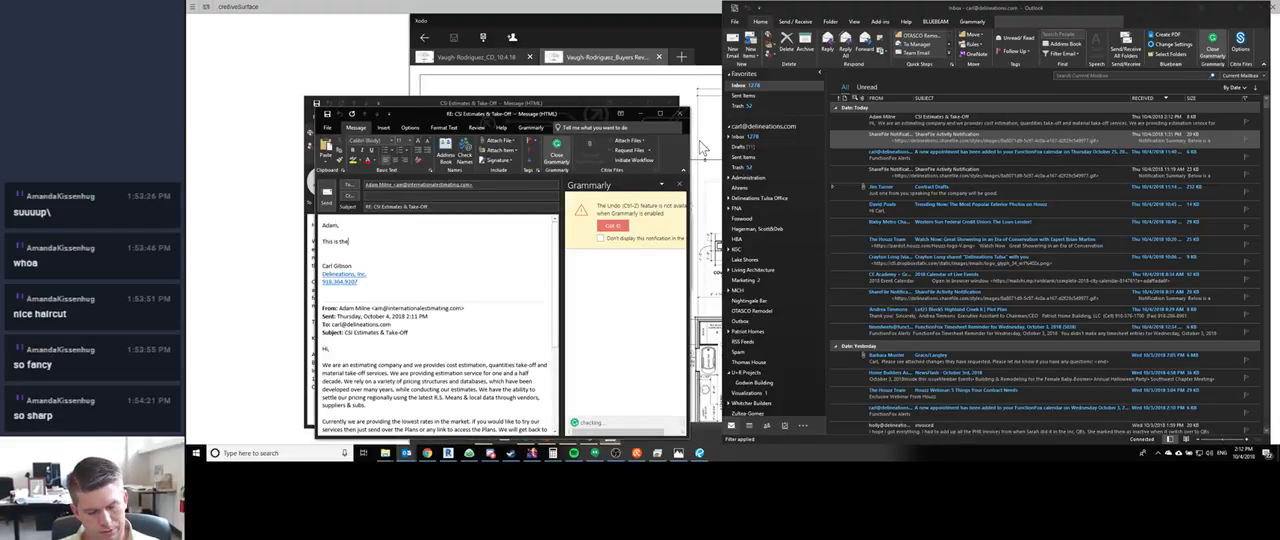
text( 8th em)
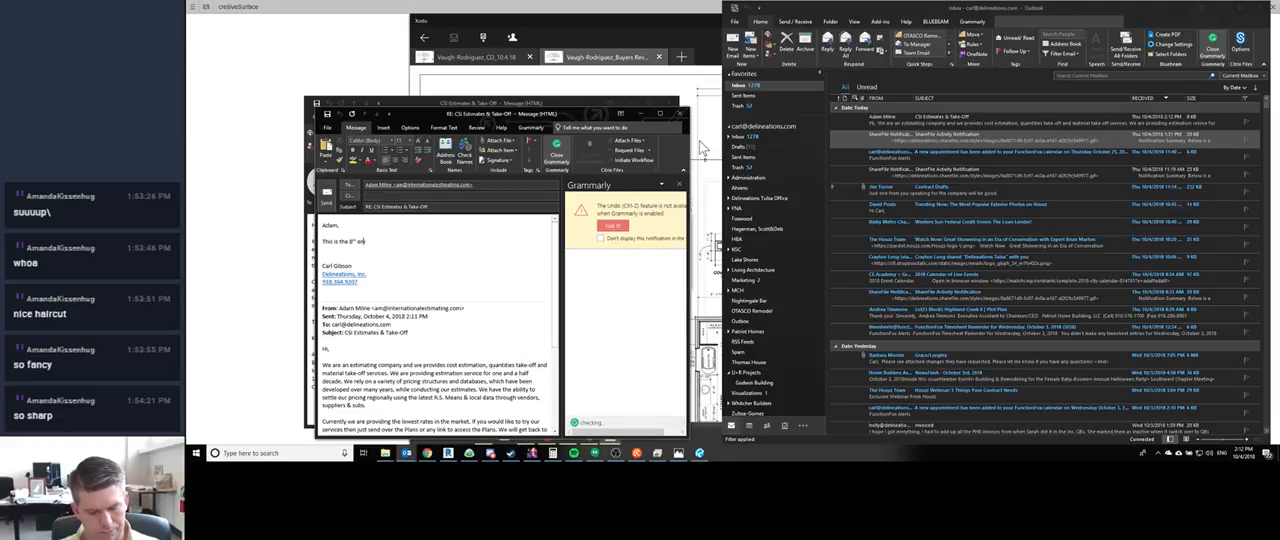
text(ail from your company)
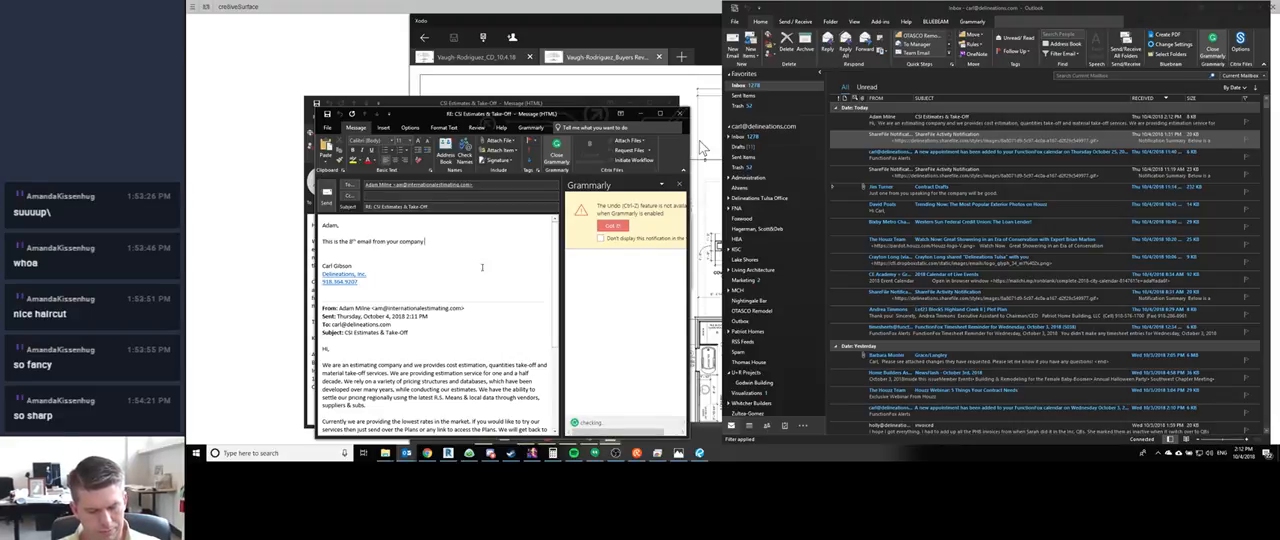
text( I have deleted)
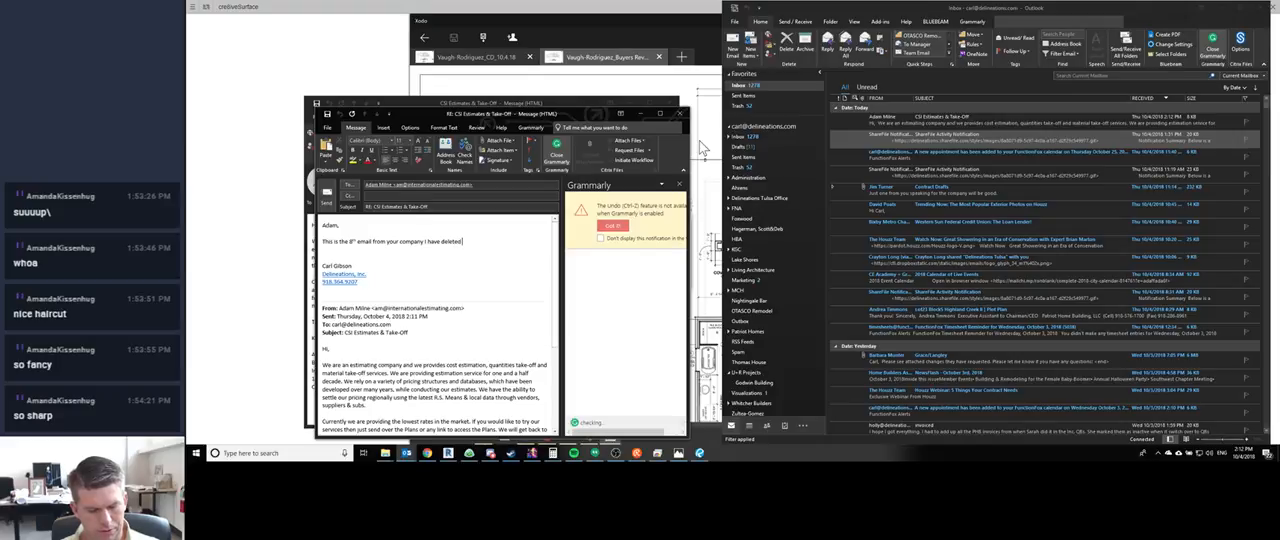
text( and blocked in the)
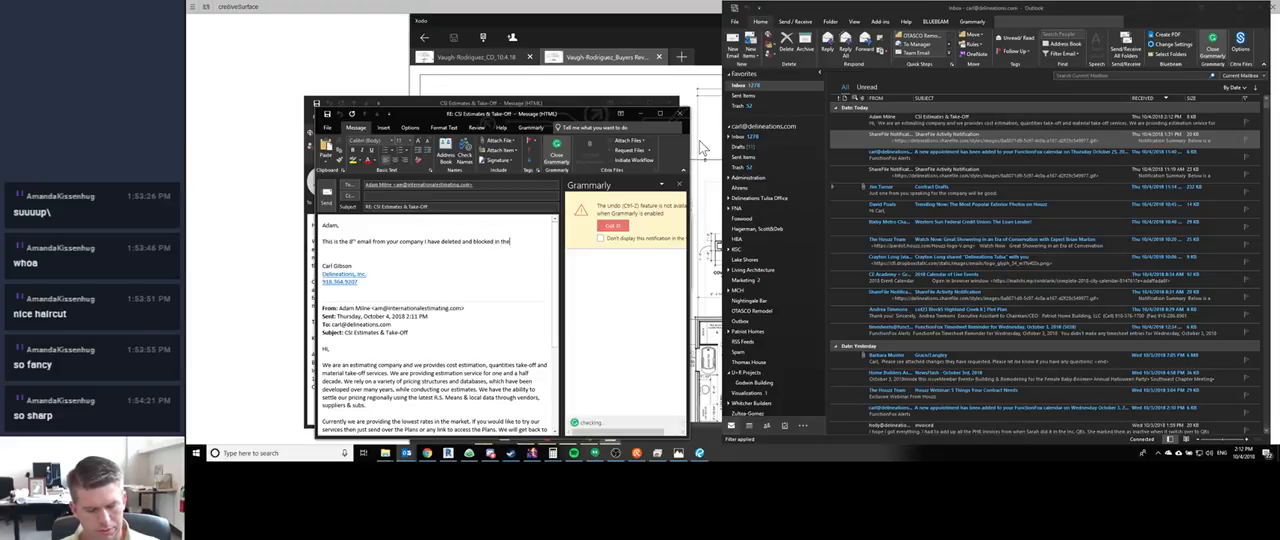
text( span of a week.)
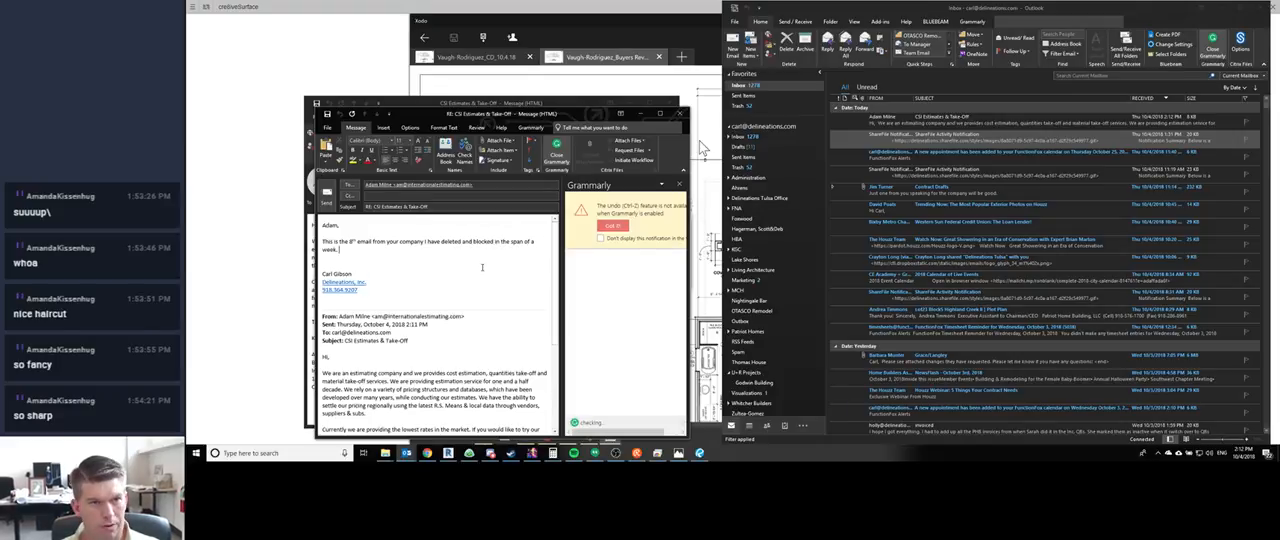
text( If I rece)
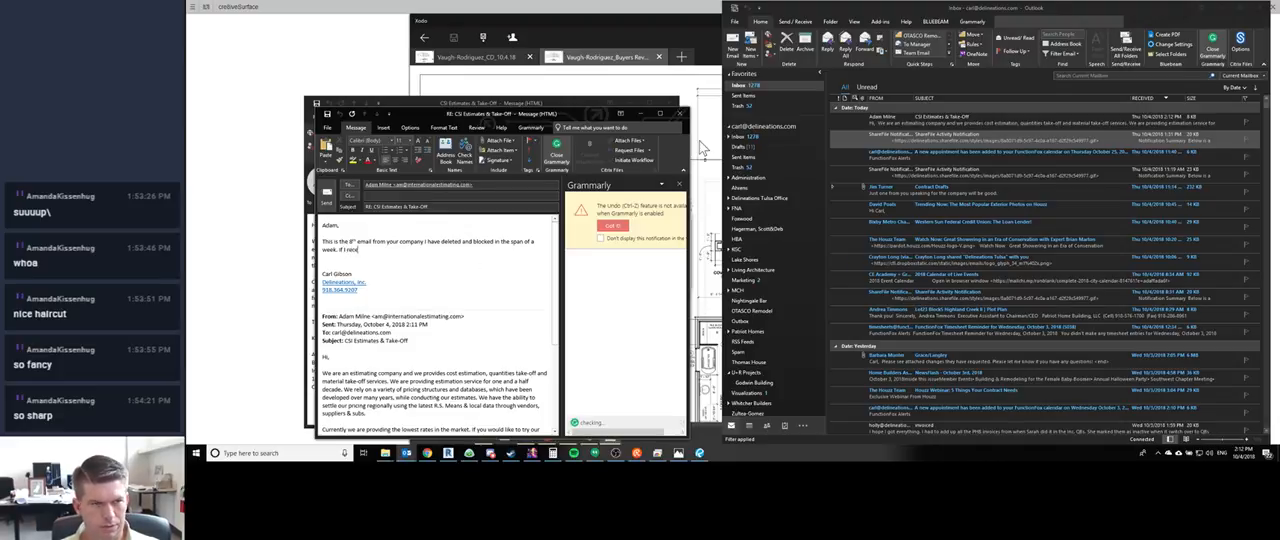
text(ive another )
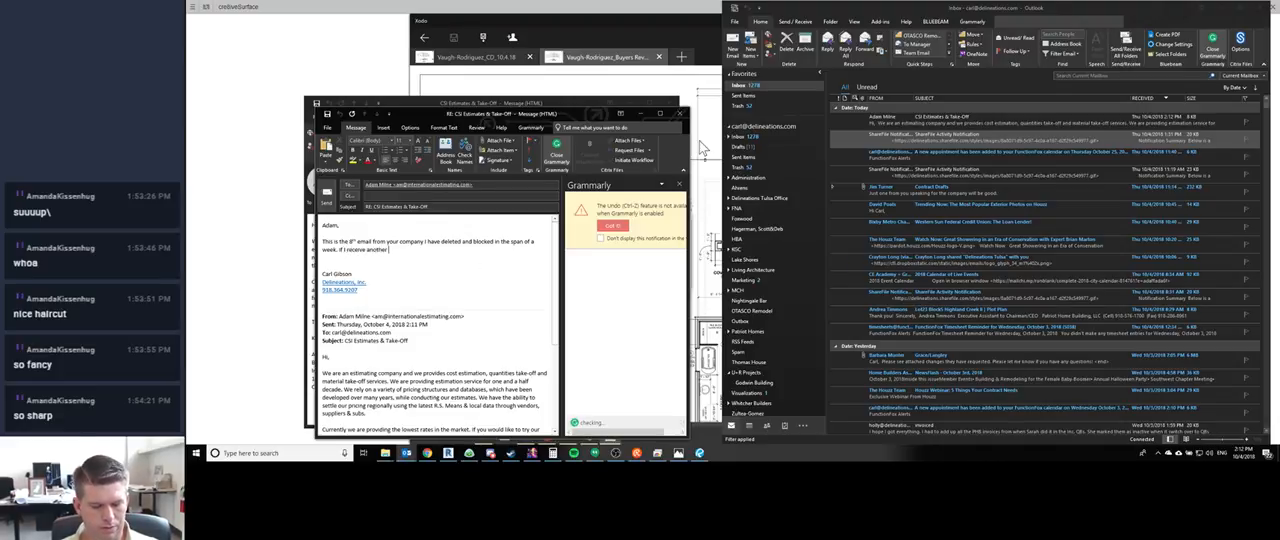
text(unsolicited ema)
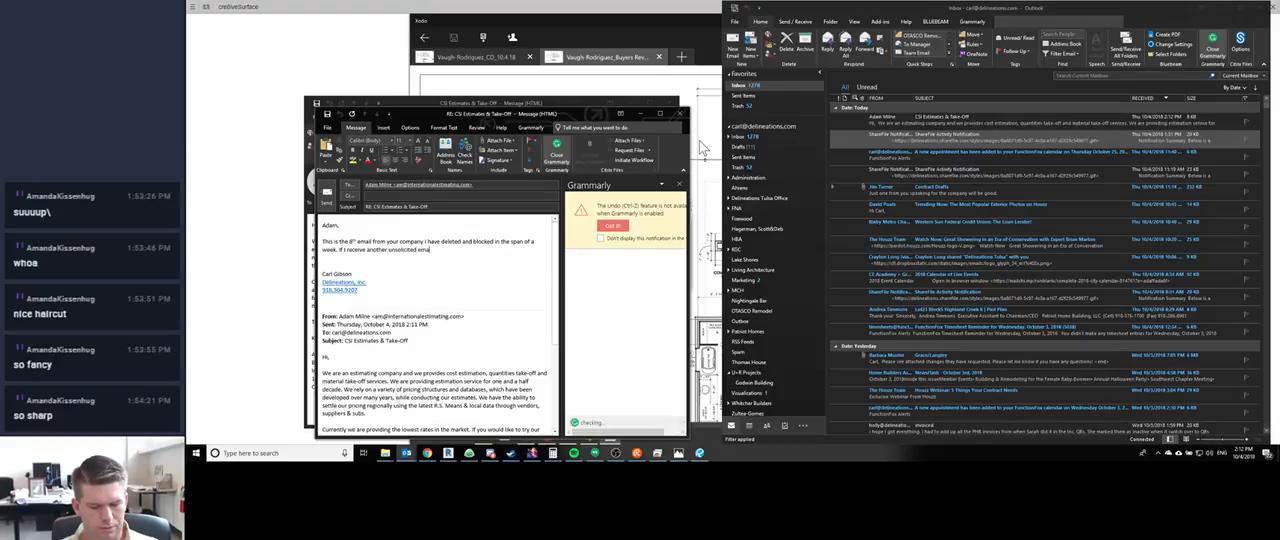
text(il from your company)
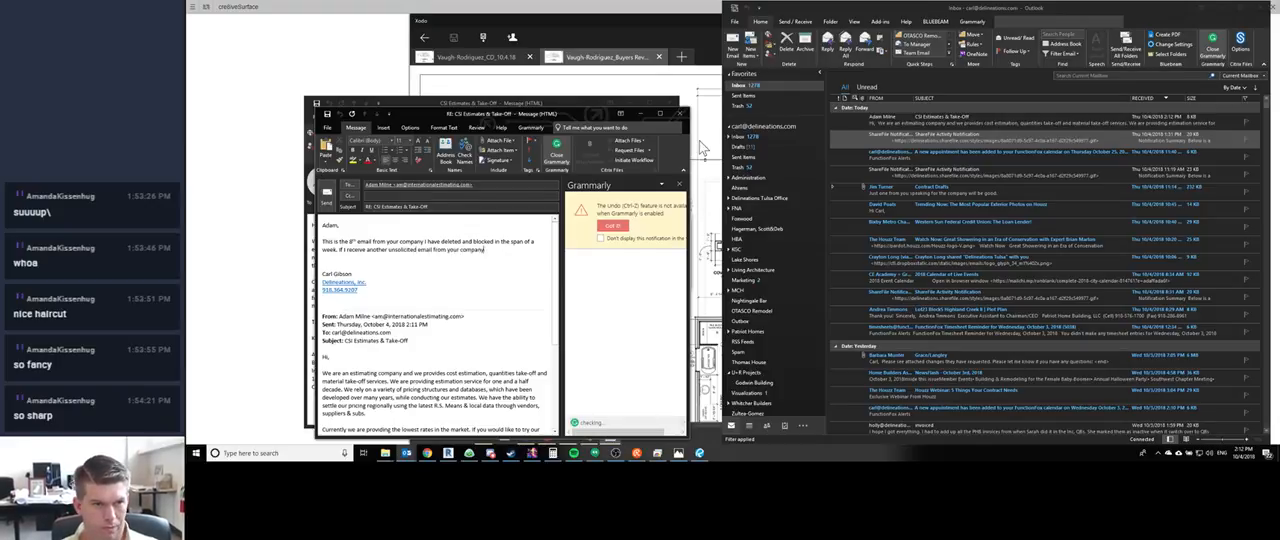
text( I will report)
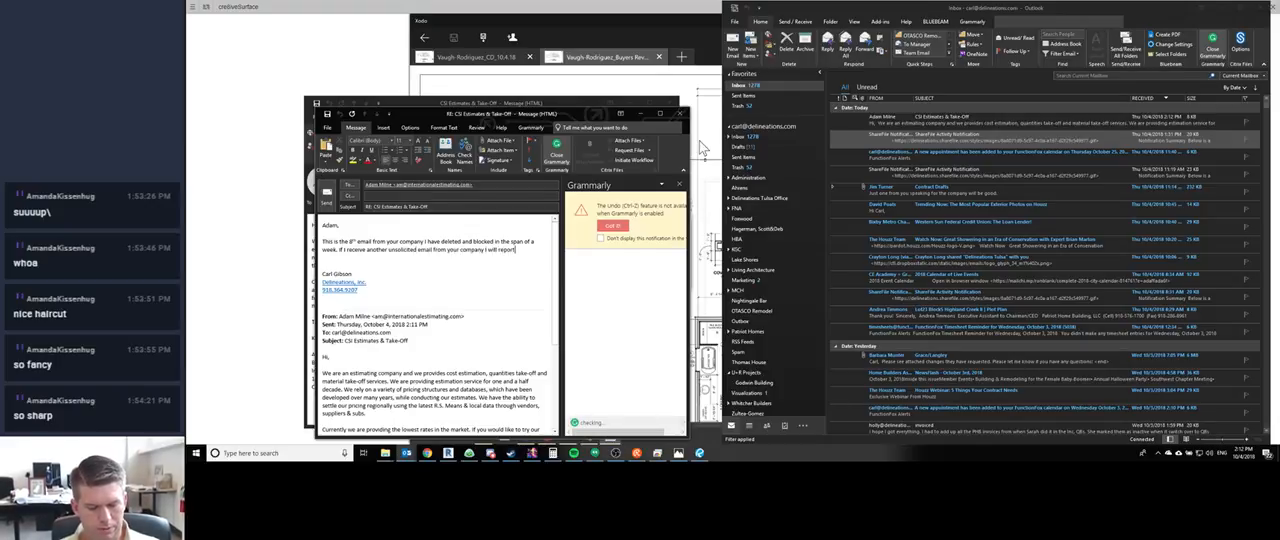
text( it to the FCC for )
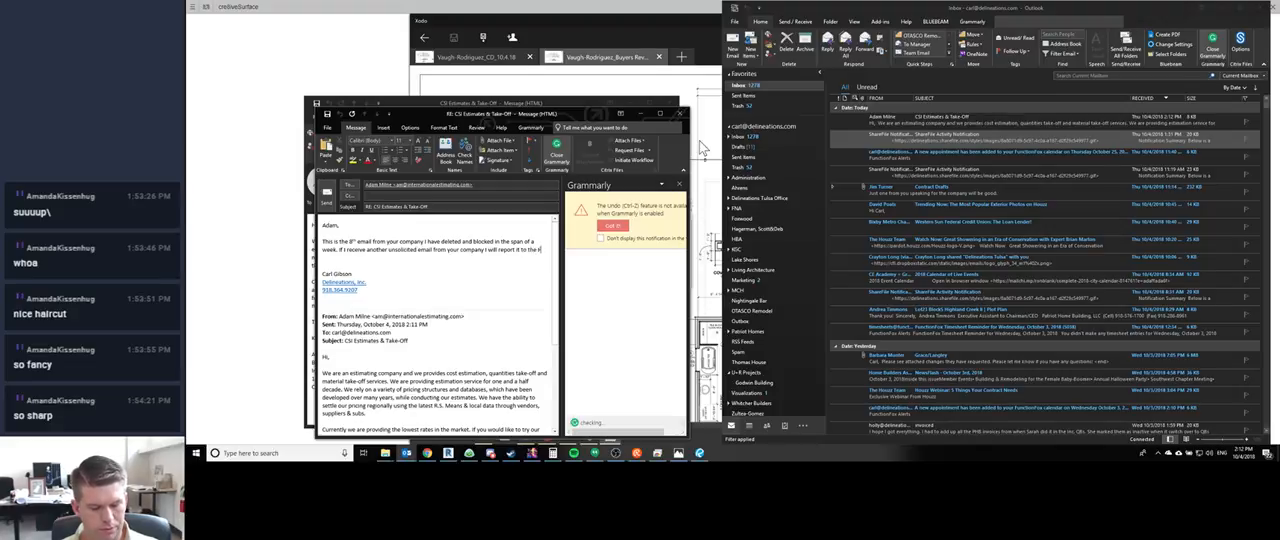
text(sp)
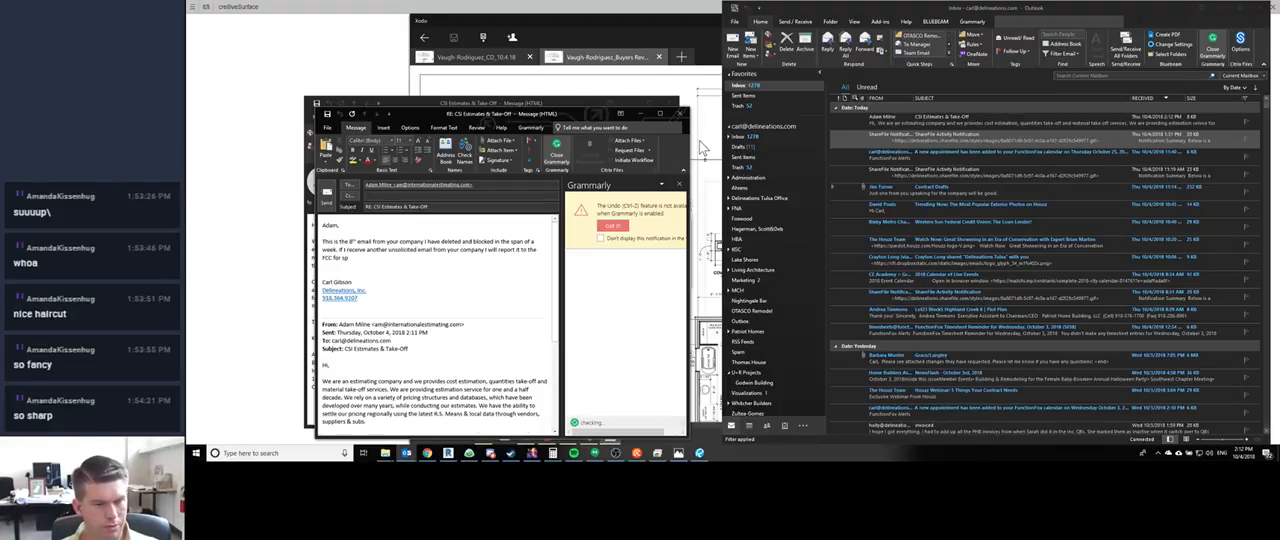
text(am ab)
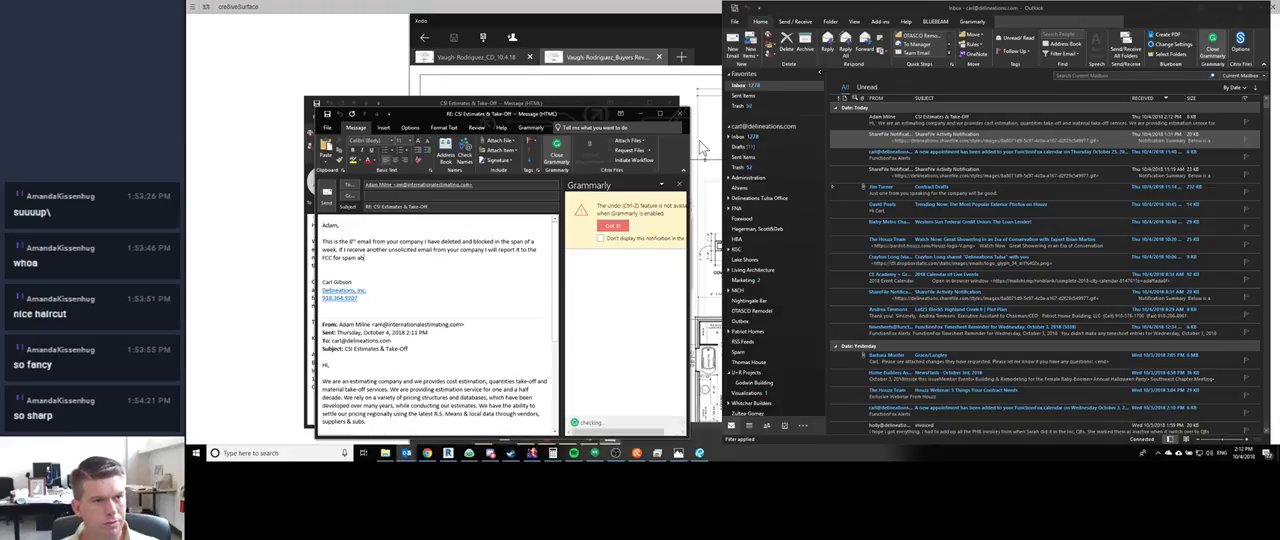
text(use.)
- End the reply with a separate closing line reading "Thanks, and have a great day."
key(Return)
key(Return)
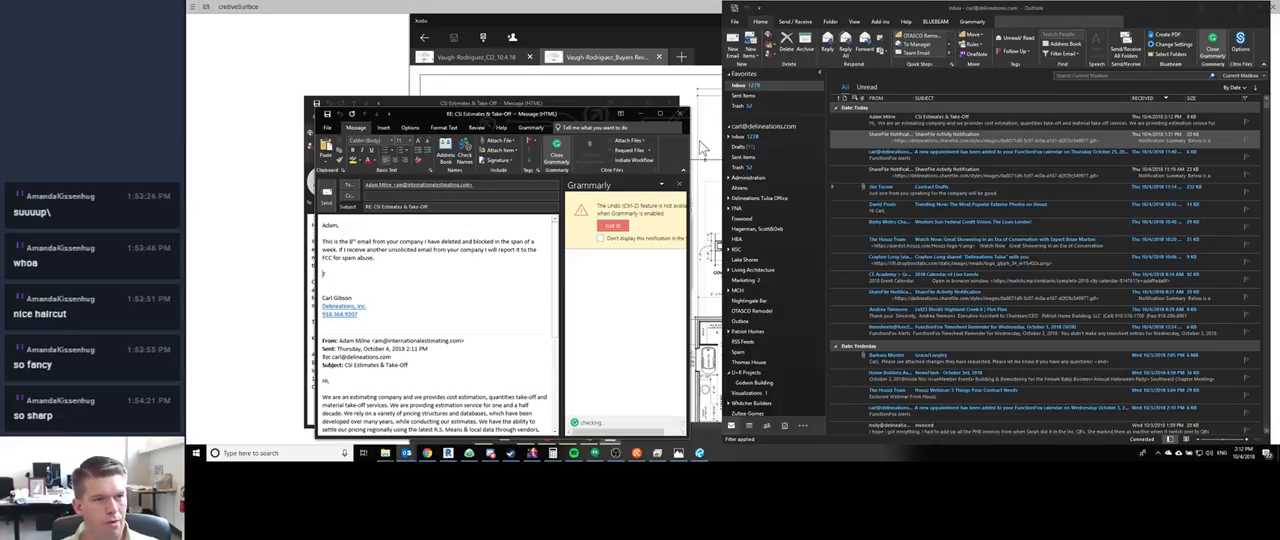
text(Thanks, and have a great day.)
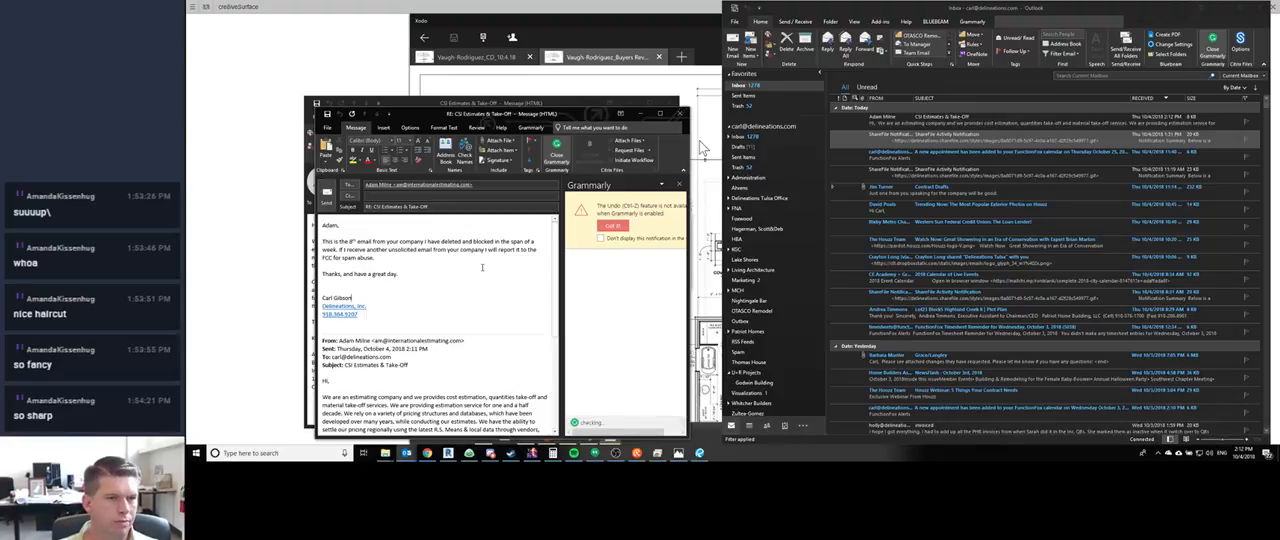
- Remove the whole signature block from the reply, including the name, company link and phone number
key(shift+Home)
key(BackSpace)
key(BackSpace)
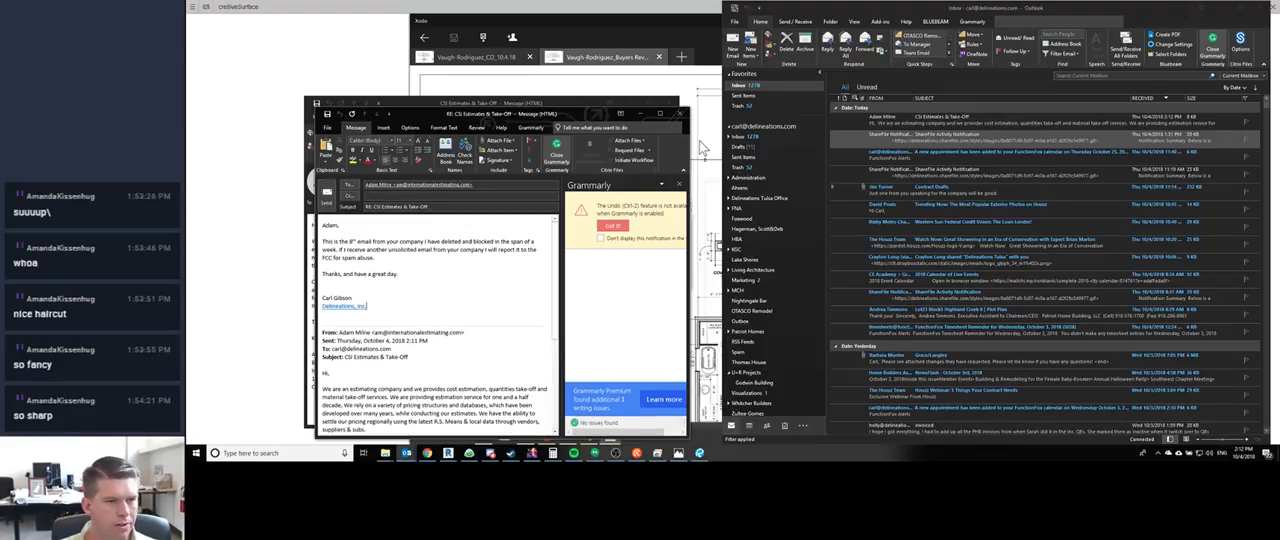
key(shift+Home)
key(BackSpace)
key(BackSpace)
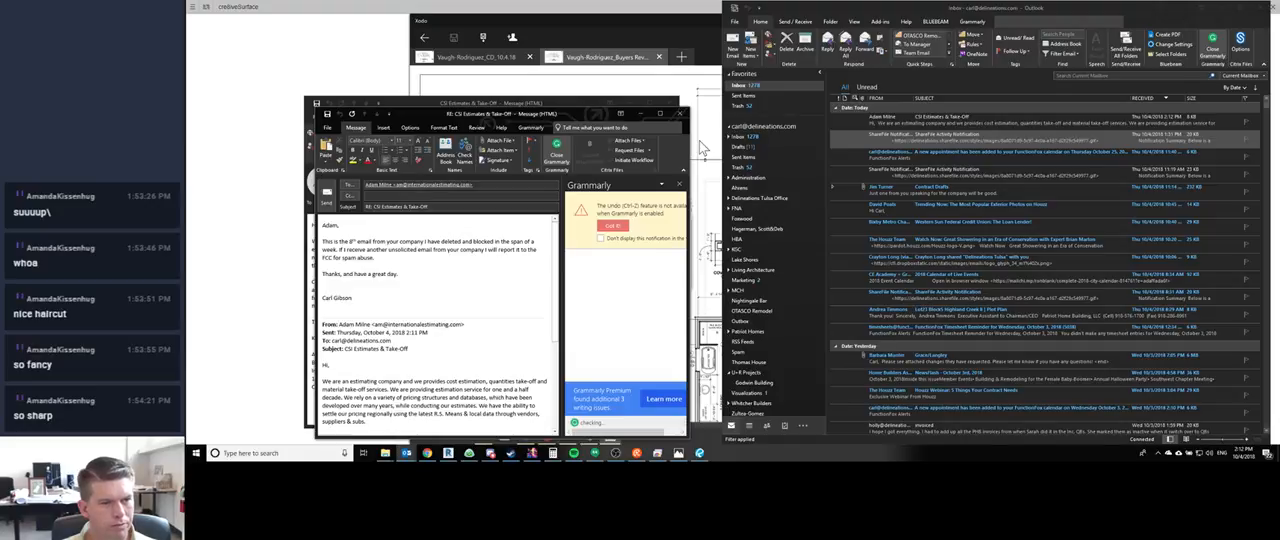
key(shift+Home)
key(BackSpace)
key(BackSpace)
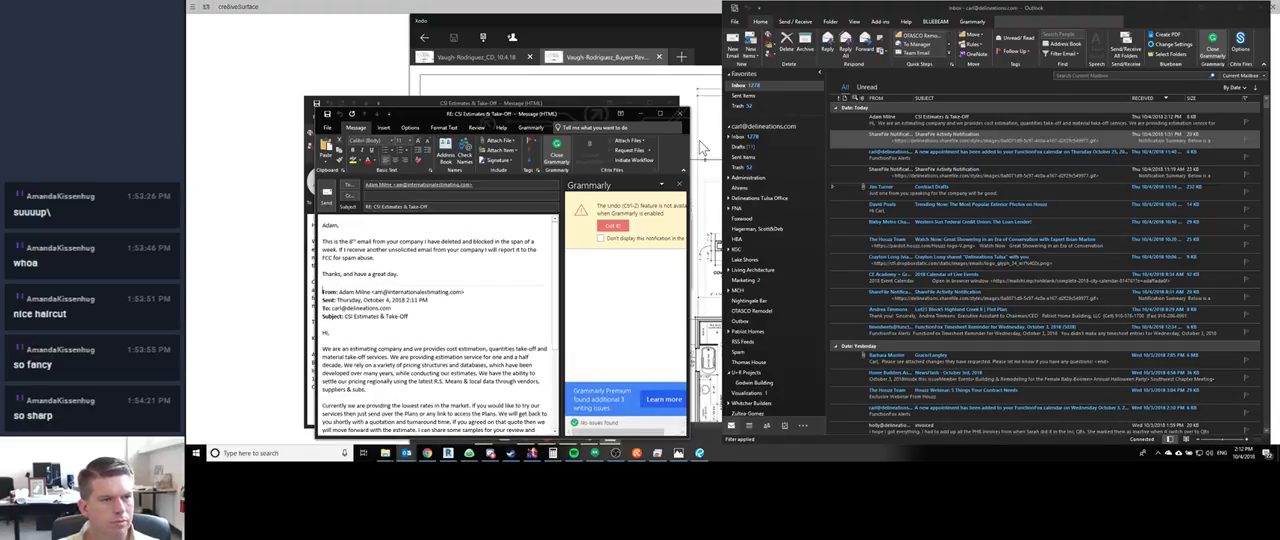
- Send the reply and delete the original "CSI Estimates & Take-Off" email from the inbox
scroll(435, 371, down, 5)
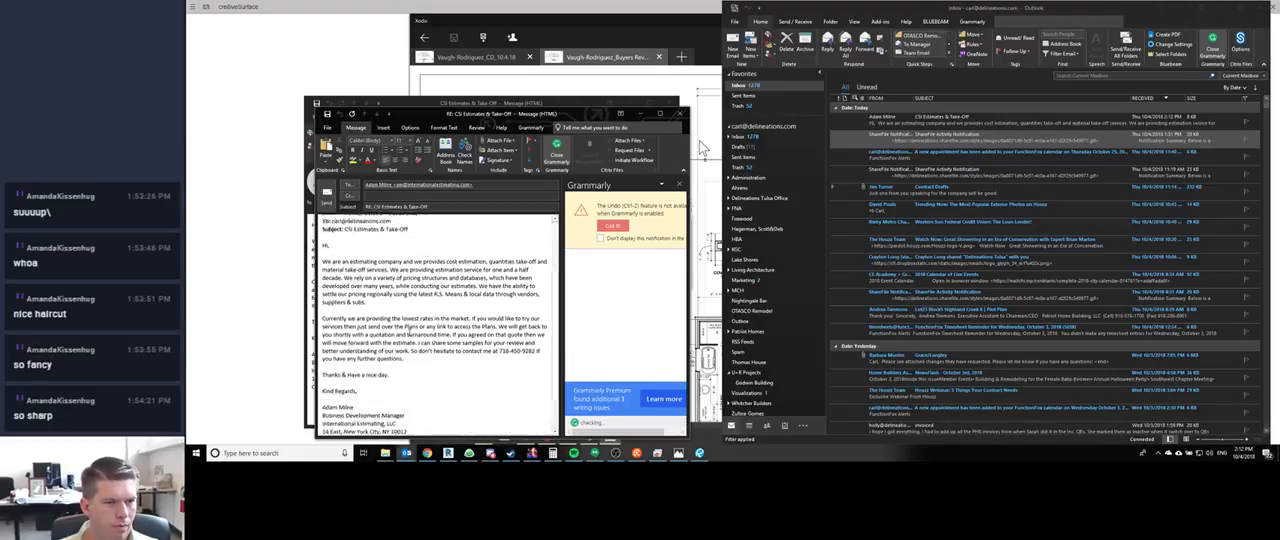
scroll(435, 371, down, 10)
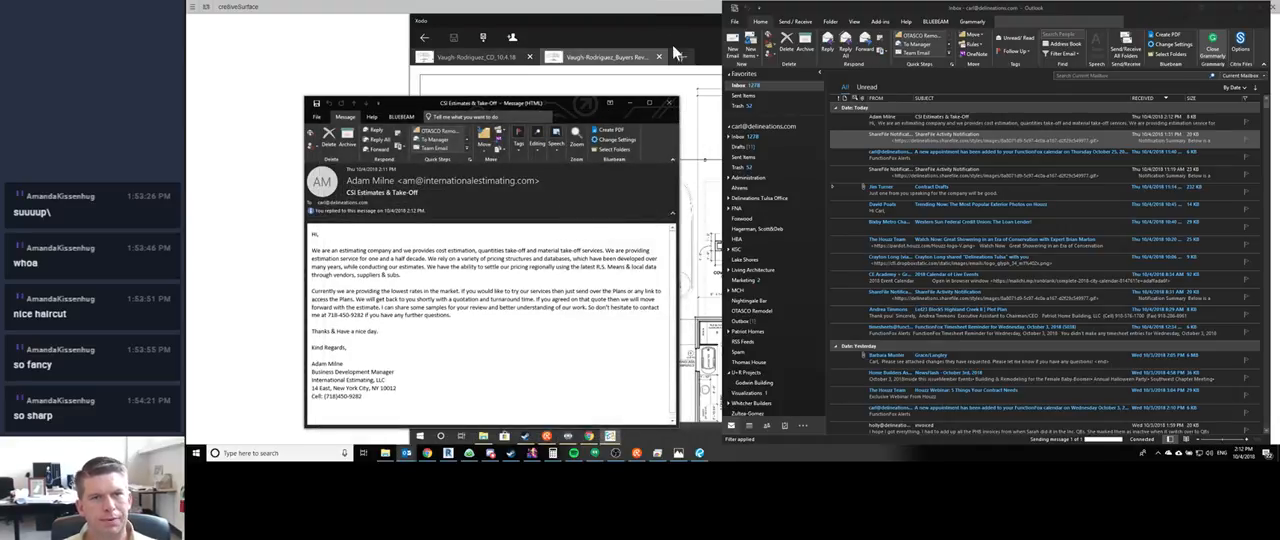
click(670, 96)
click(943, 124)
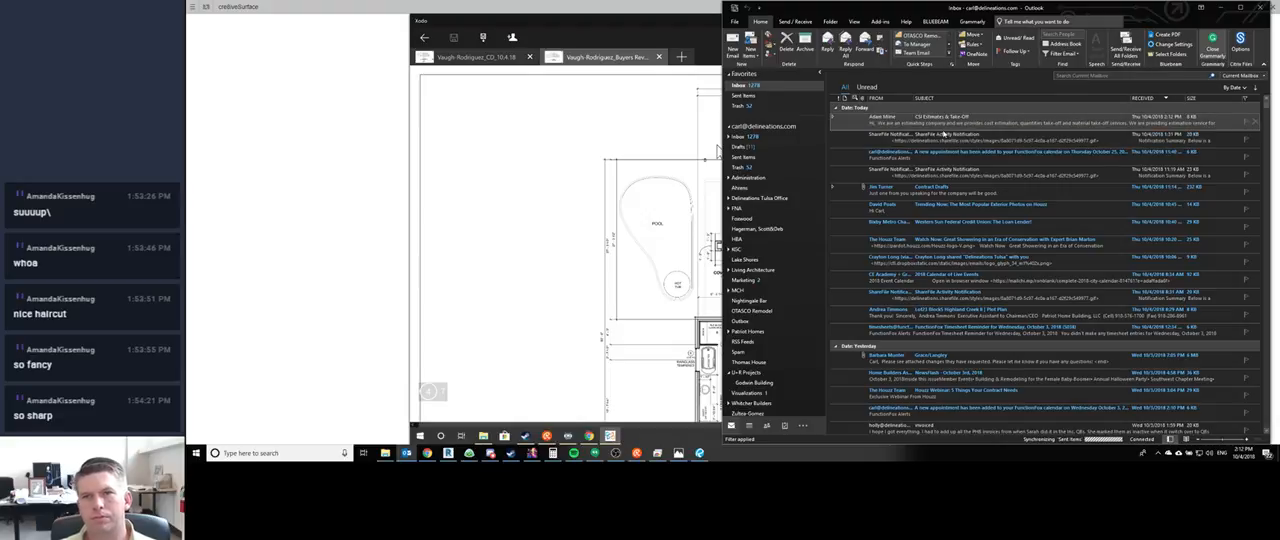
key(Delete)
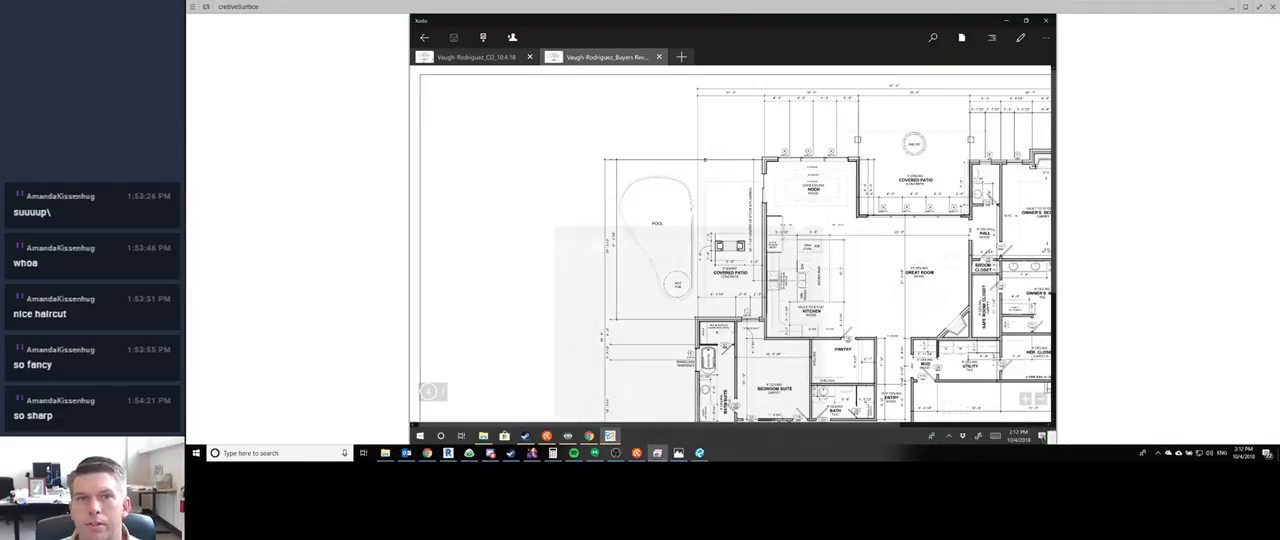
- Switch from Outlook to Revit and view the whole OTASCO building in the 3D view
click(1221, 8)
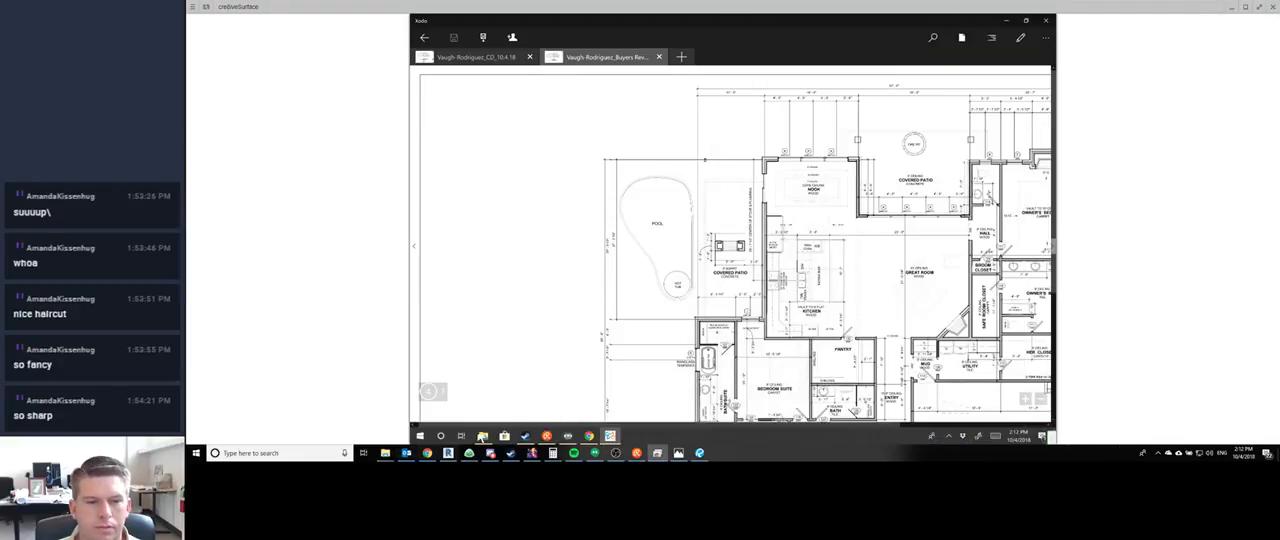
click(614, 453)
click(614, 453)
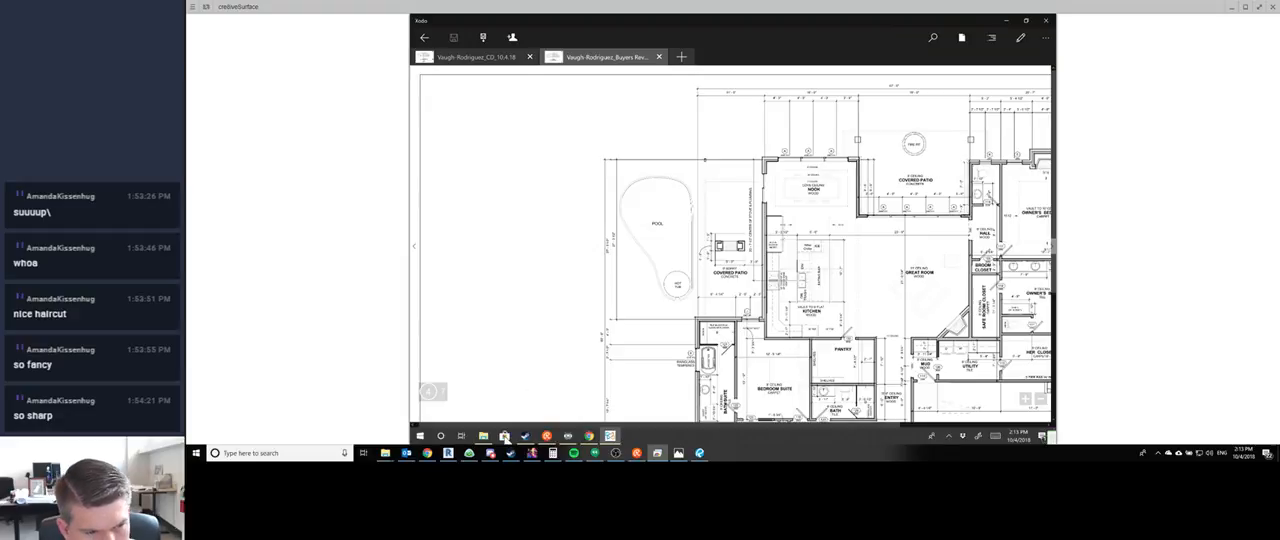
click(448, 453)
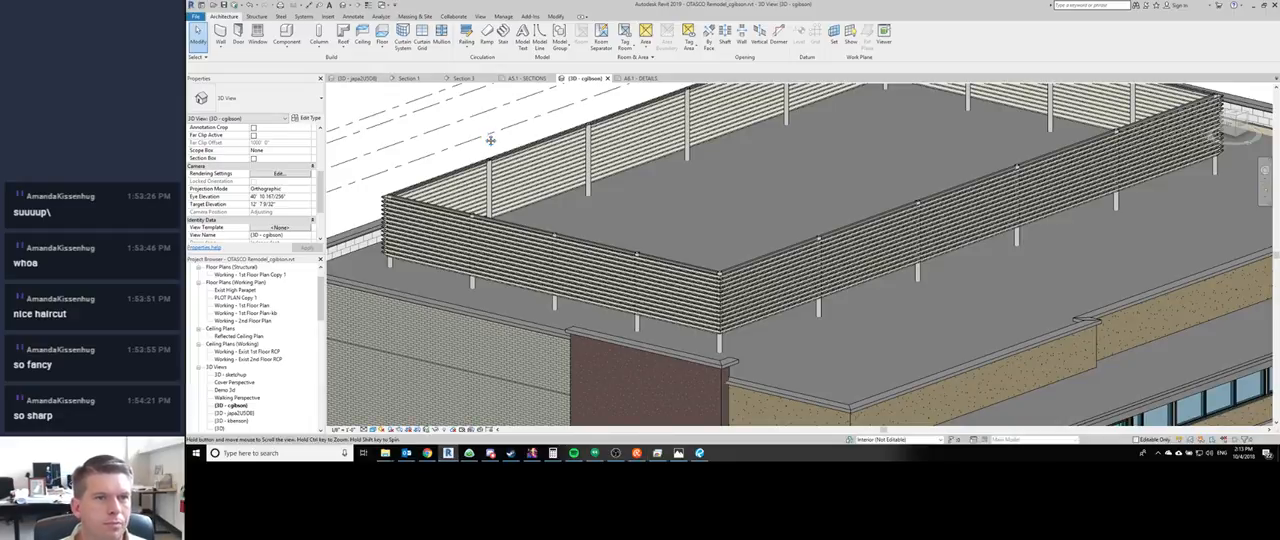
scroll(491, 138, down, 5)
shift+middle_drag(926, 266, 590, 320)
scroll(535, 292, down, 1)
middle_drag(532, 276, 504, 315)
middle_drag(551, 193, 548, 174)
middle_drag(867, 224, 853, 210)
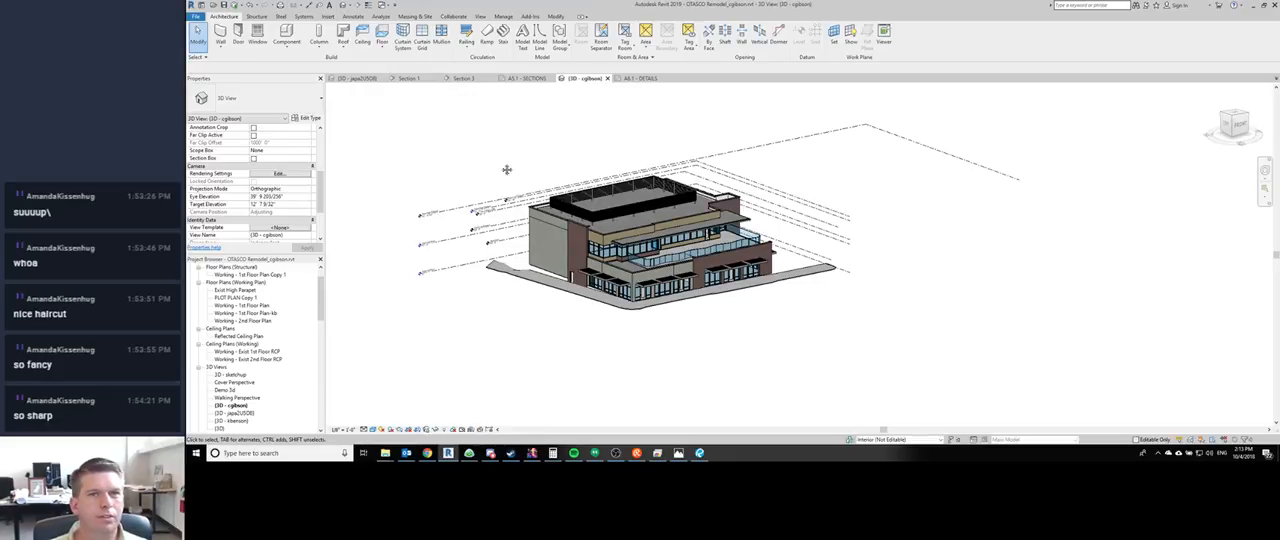
middle_drag(507, 170, 543, 203)
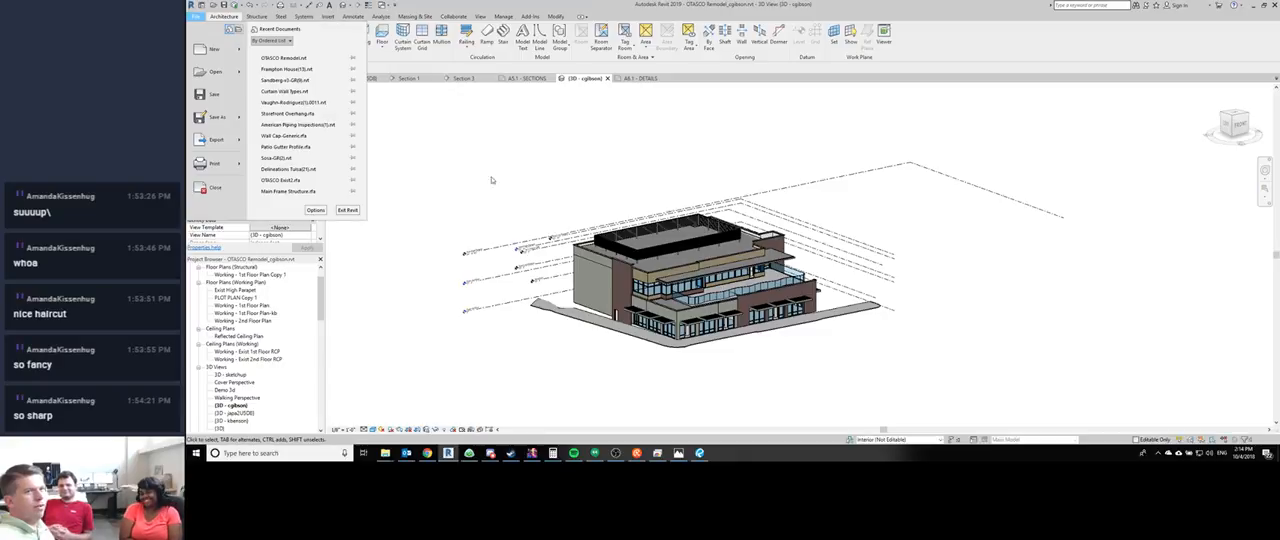
- Close the local OTASCO Remodel project
mouse_move(225, 120)
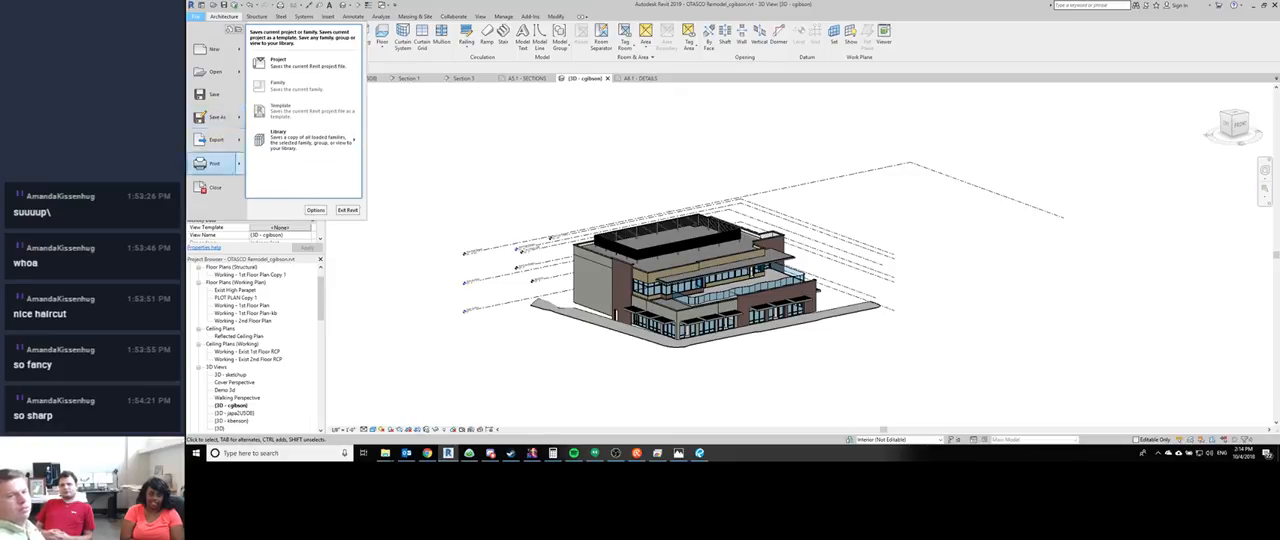
click(285, 312)
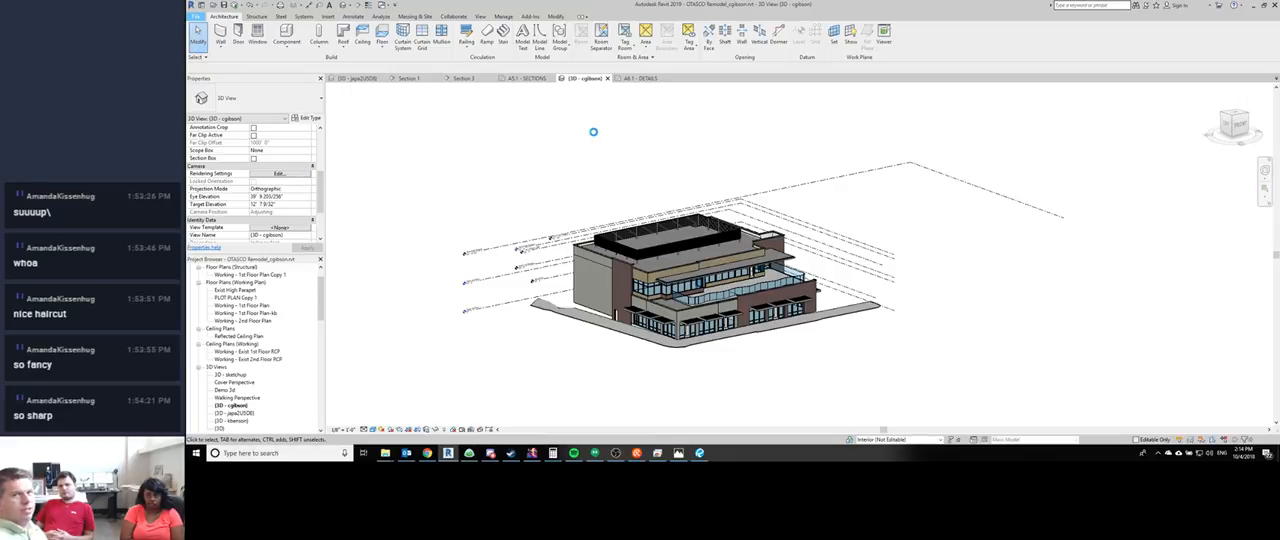
click(196, 16)
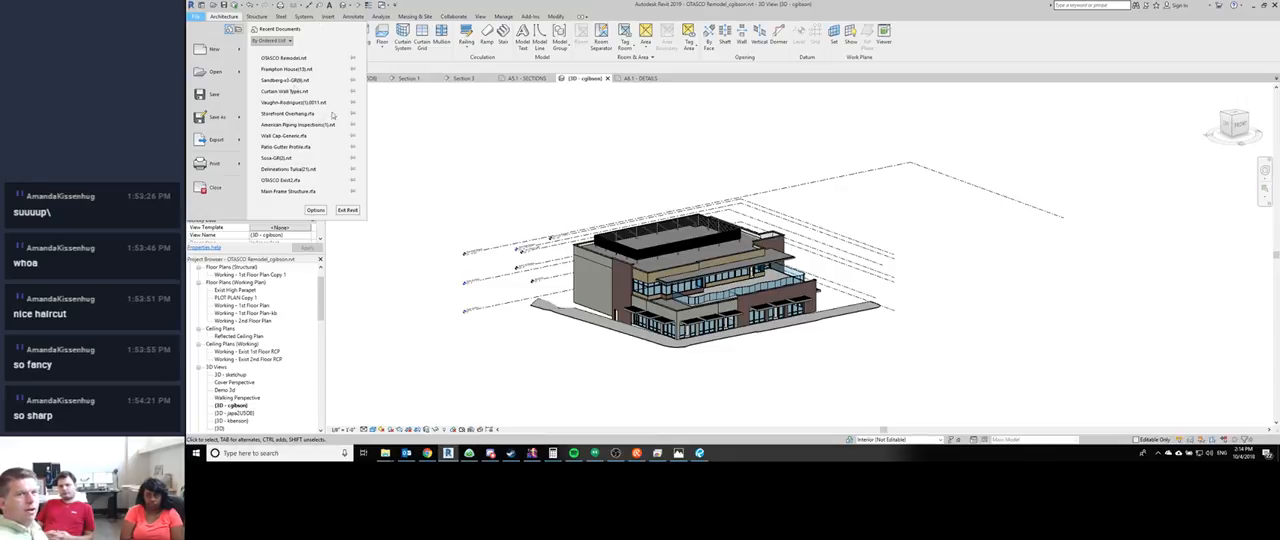
click(214, 187)
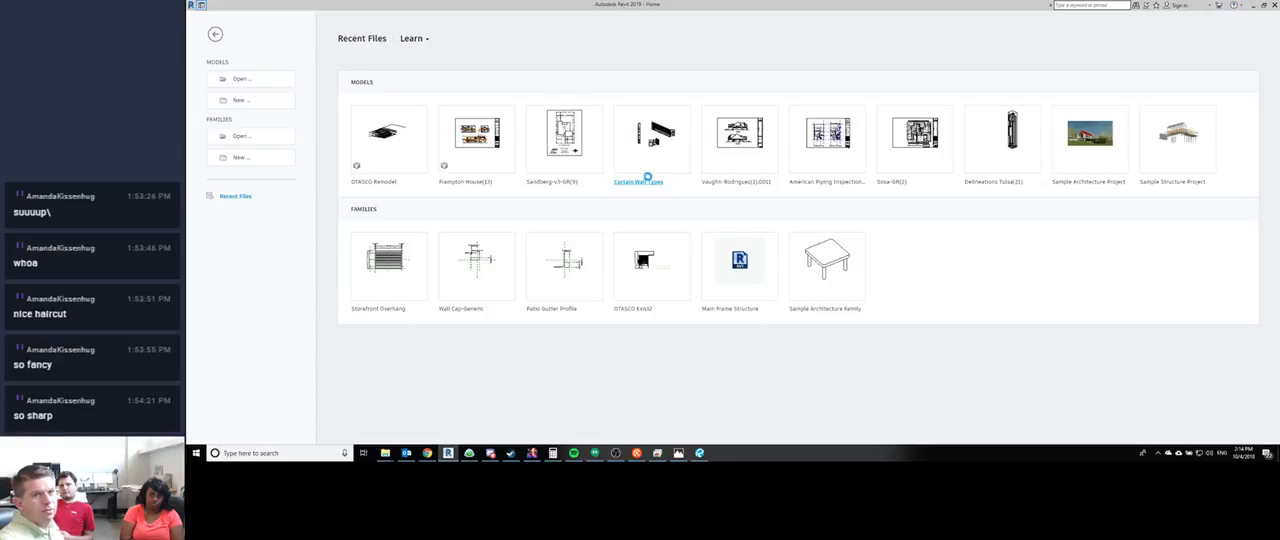
- Open OTASCO Remodel.rvt with Audit and Detach from Central enabled, confirming the audit and preserving the worksets
key(ctrl+o)
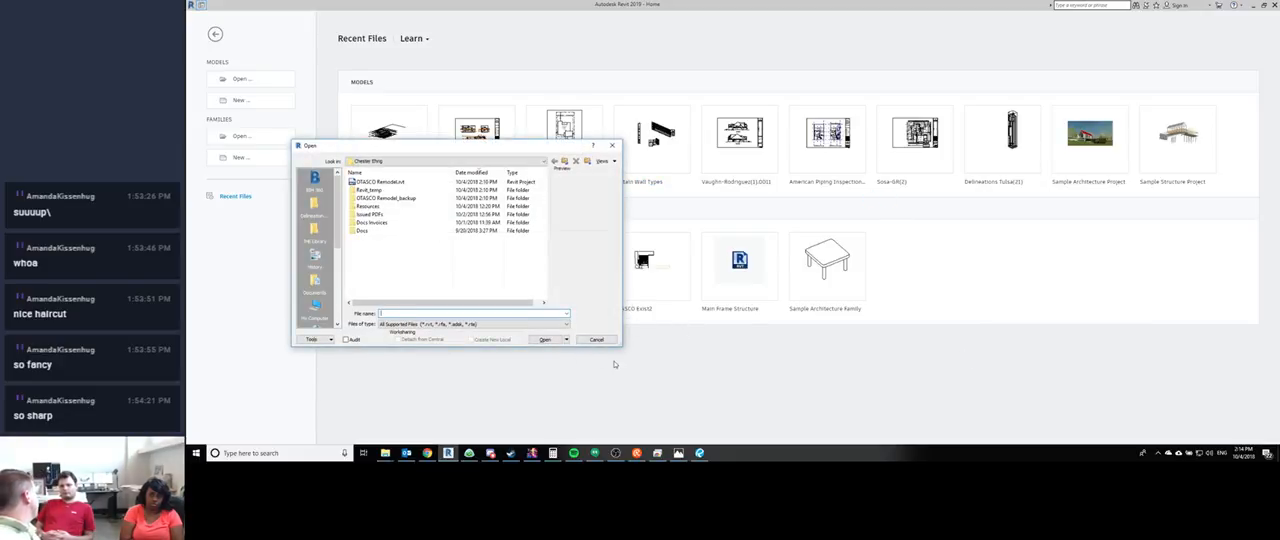
click(388, 182)
click(424, 339)
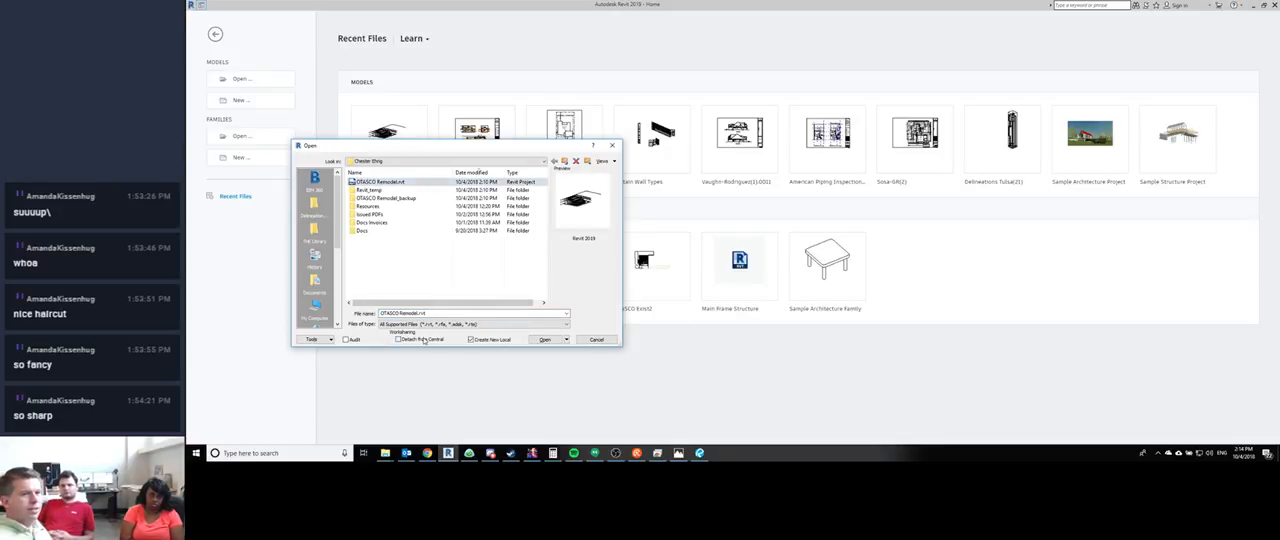
click(346, 339)
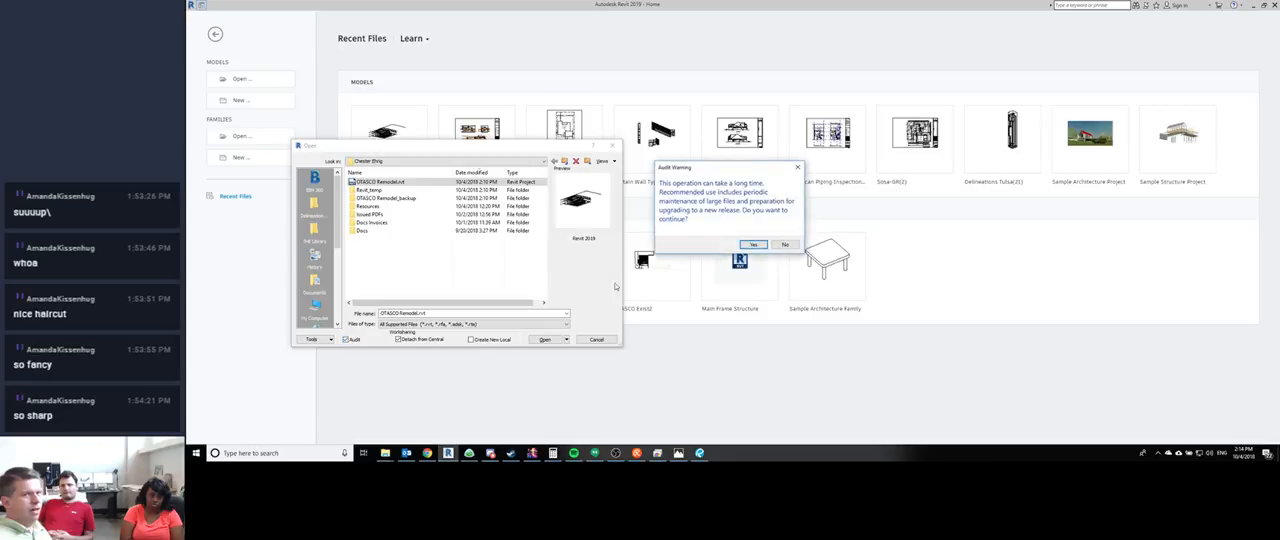
click(750, 245)
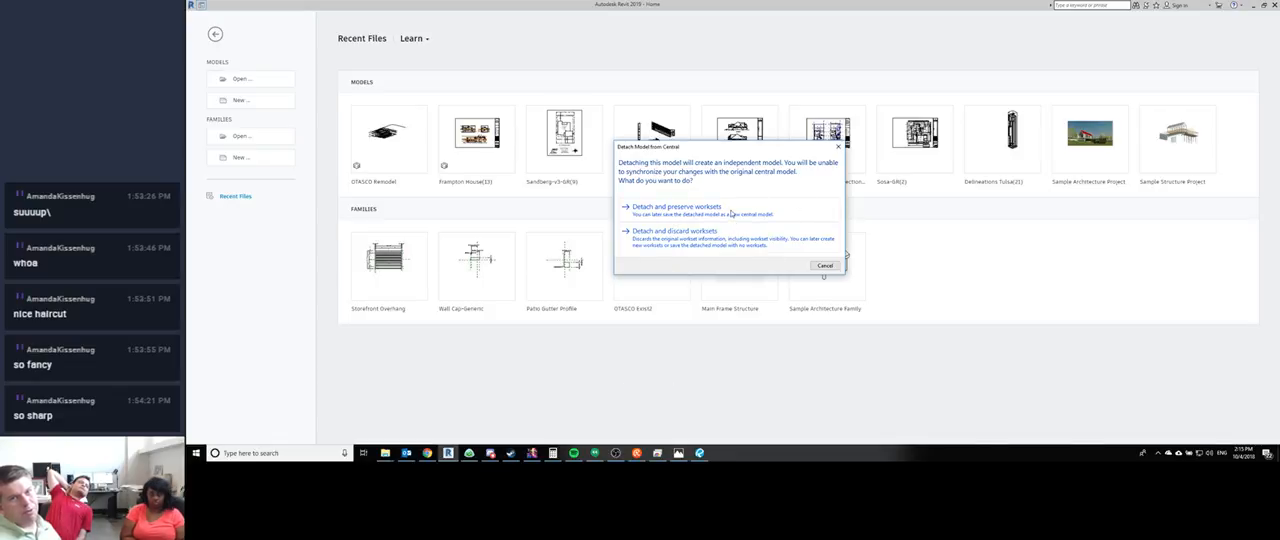
click(774, 212)
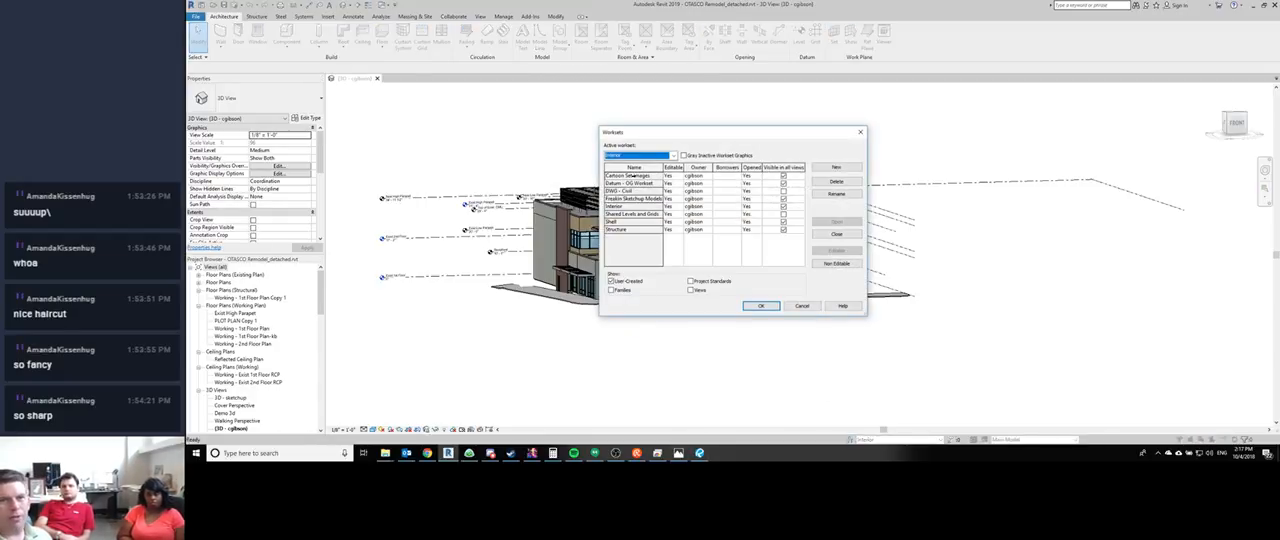
- Review the user-created worksets with the Worksets dialog moved clear of the building, and close the Shell workset
click(634, 175)
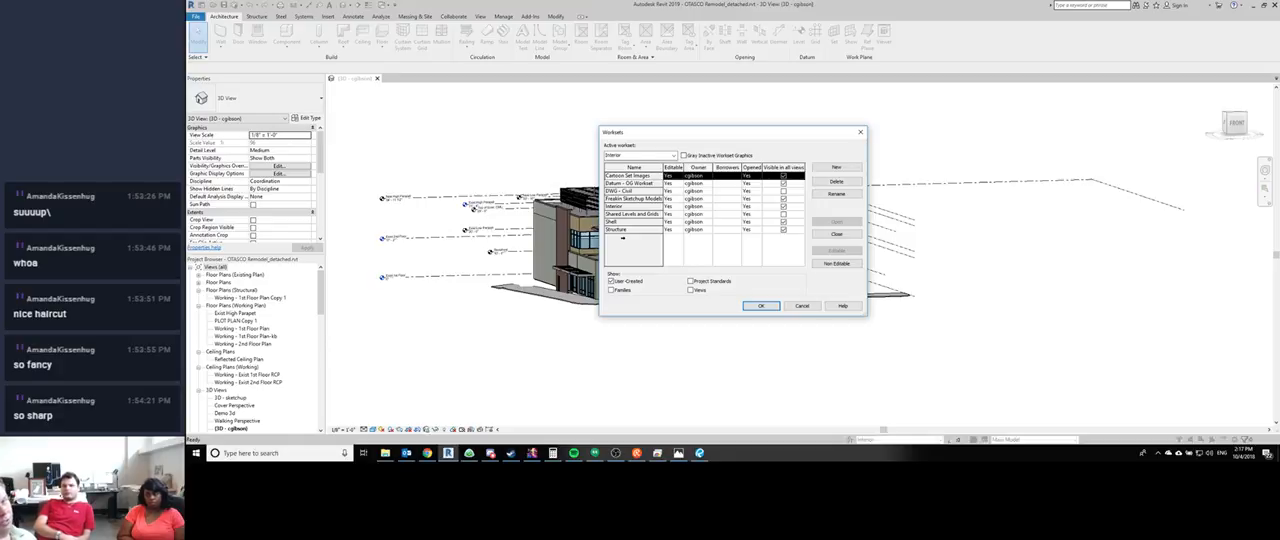
click(619, 184)
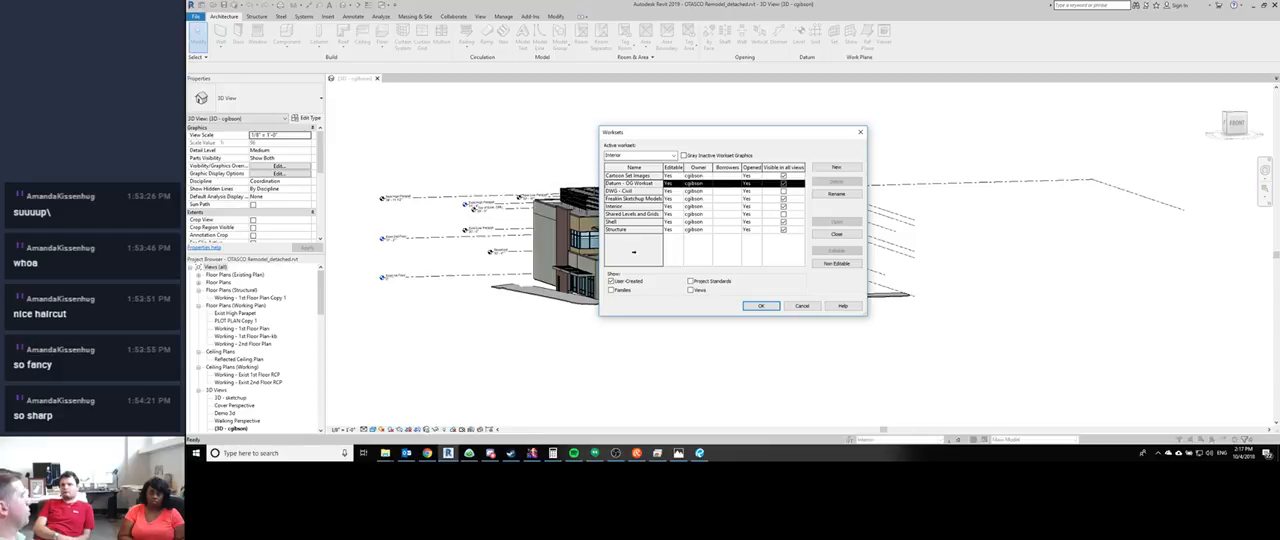
click(622, 191)
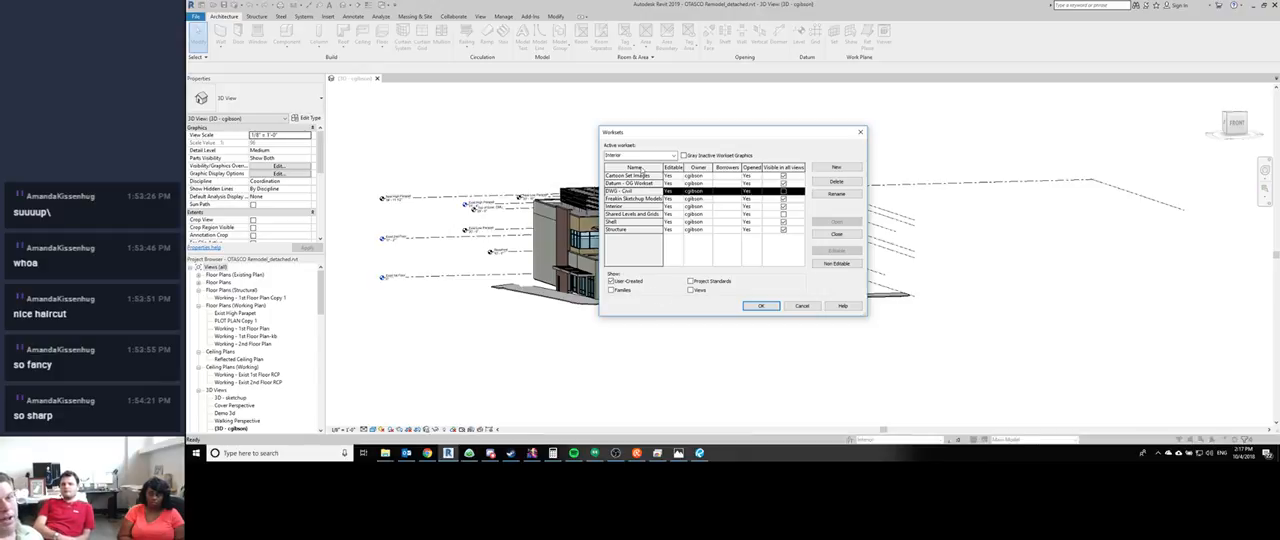
drag(678, 135, 849, 119)
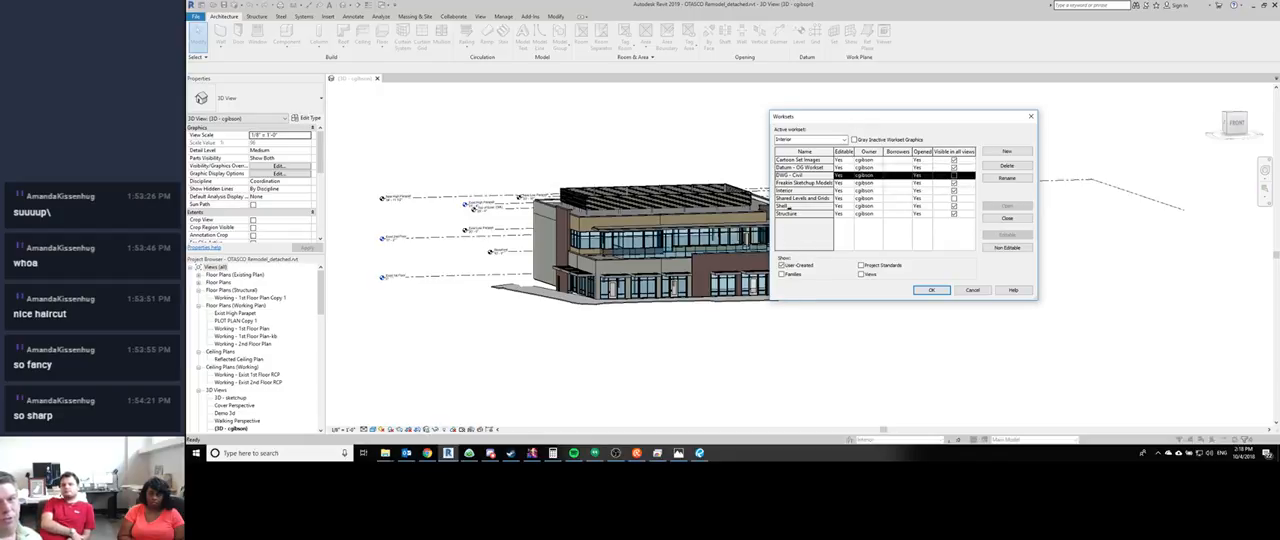
click(788, 207)
click(1006, 218)
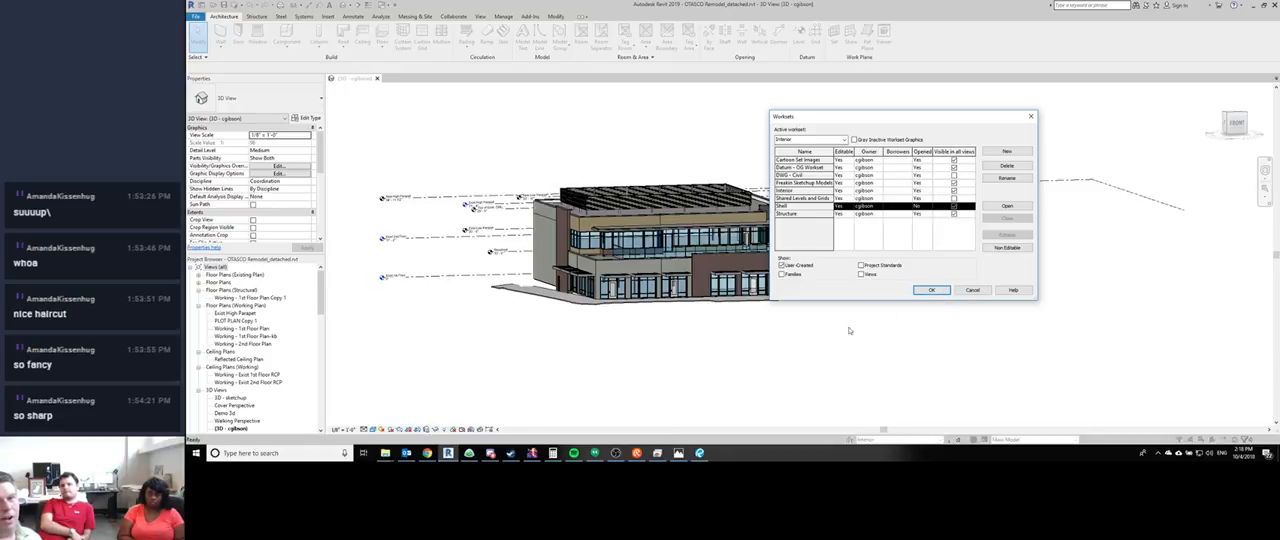
click(927, 292)
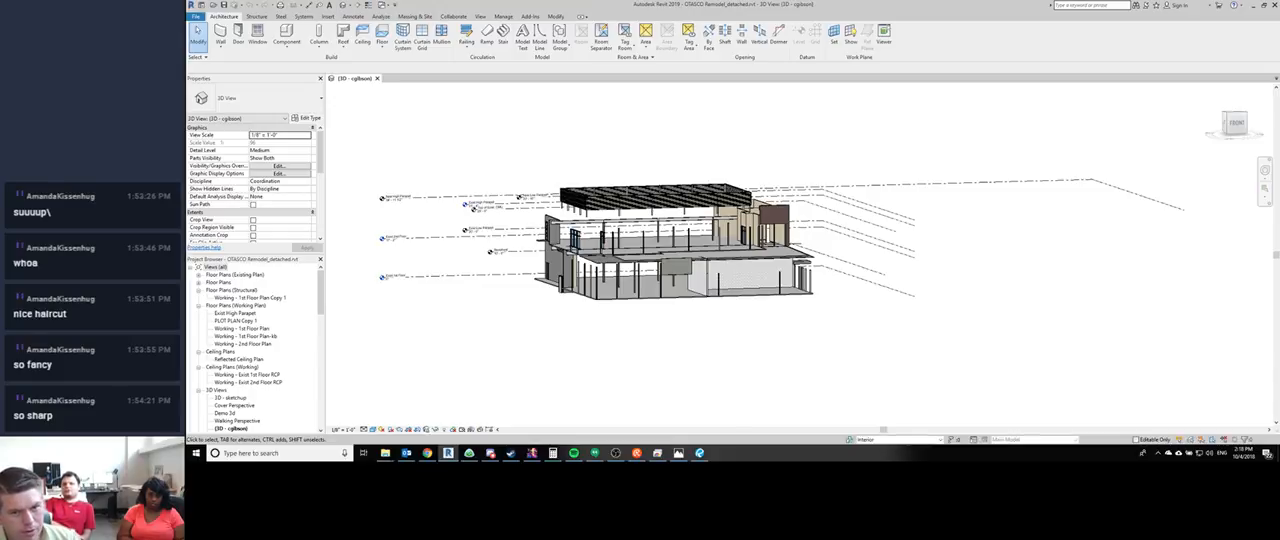
- Reopen the Shell workset to load the building's exterior back into the 3D view
click(849, 439)
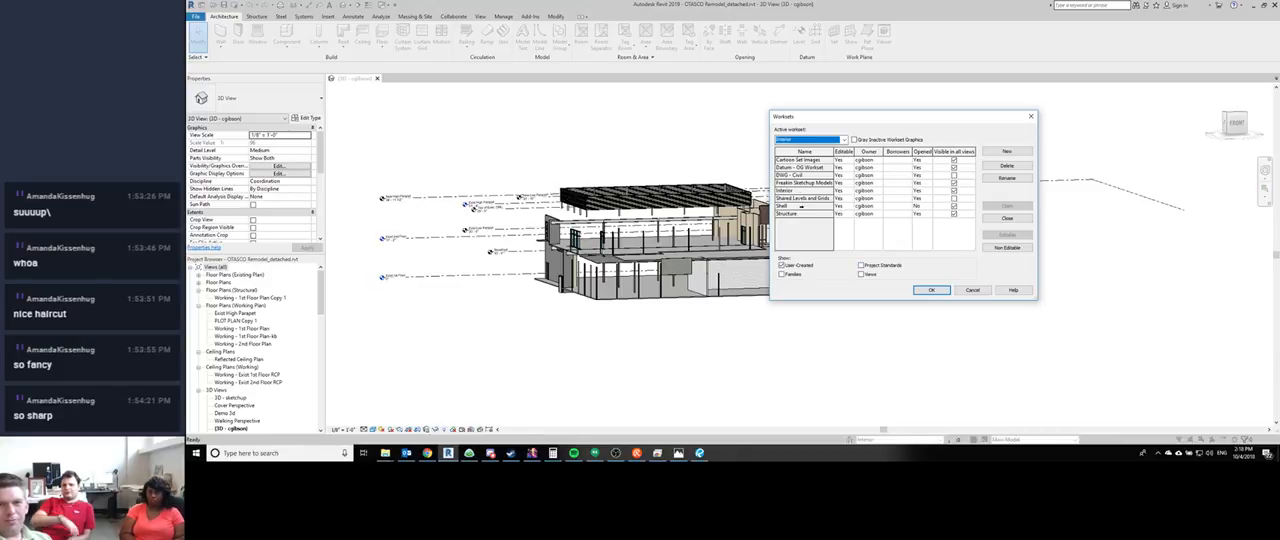
click(800, 206)
click(1006, 207)
click(931, 290)
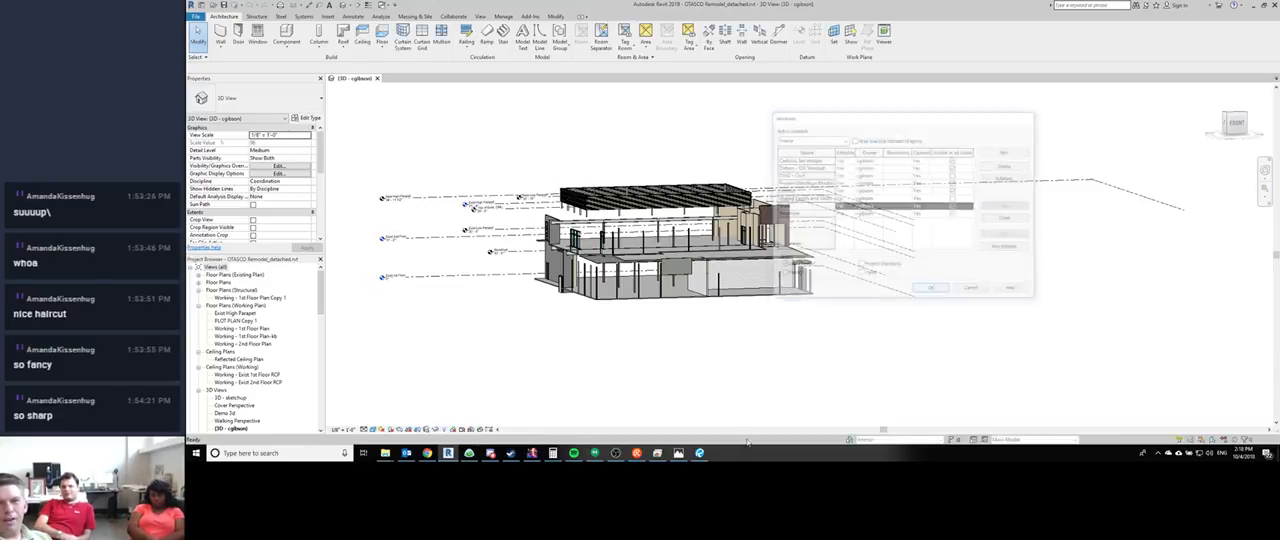
- Assign the Roof Panel Wall railing on top of the building to the Shell workset
click(617, 211)
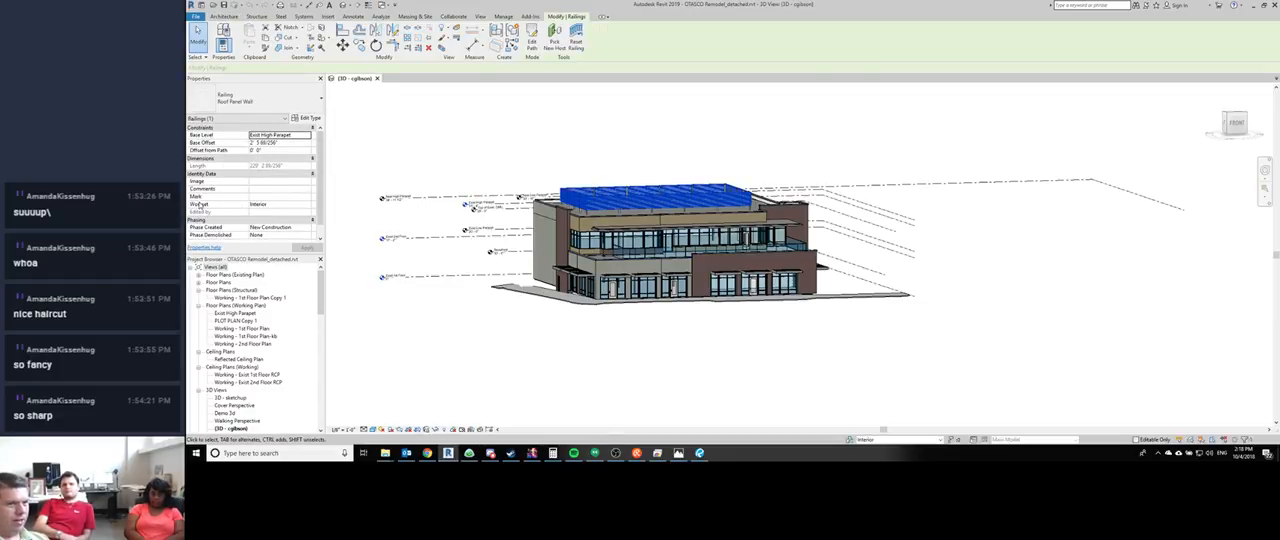
click(307, 205)
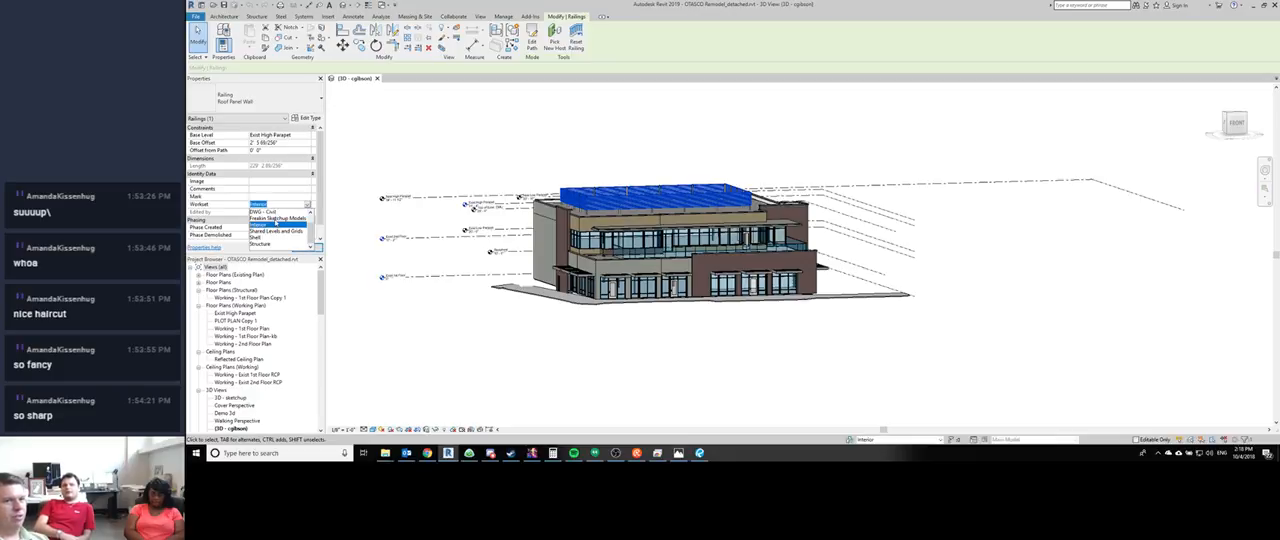
click(262, 245)
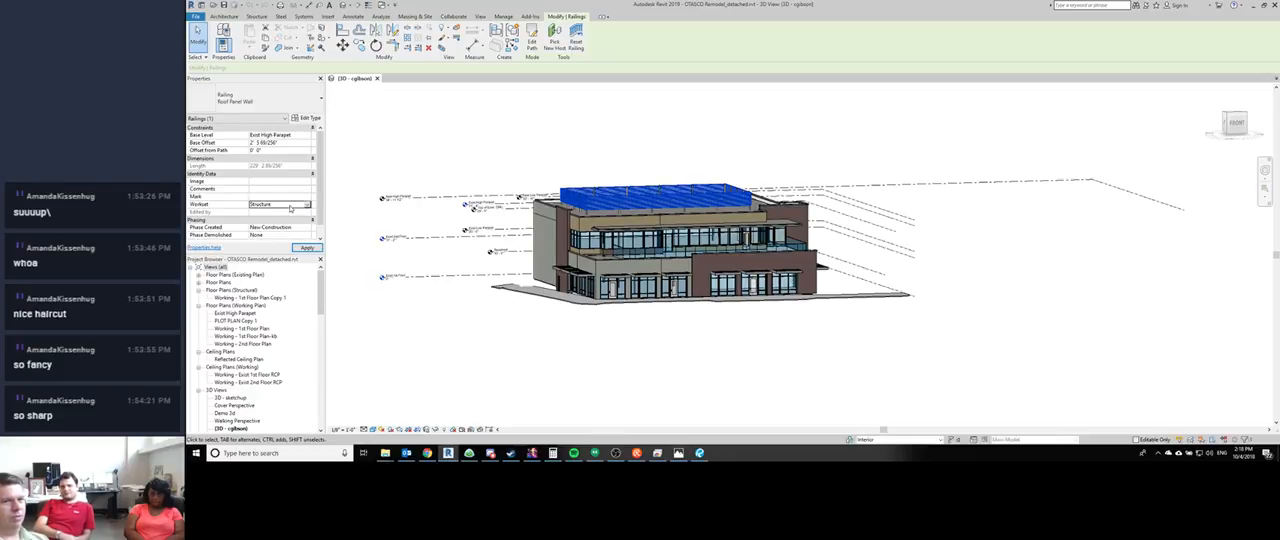
click(305, 206)
click(270, 237)
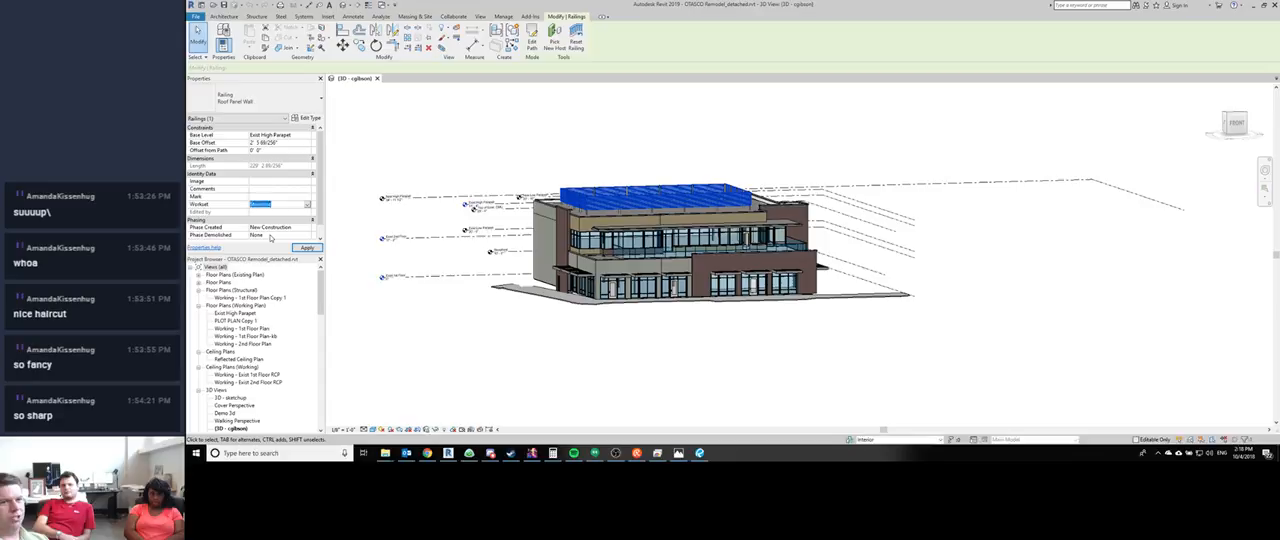
click(428, 108)
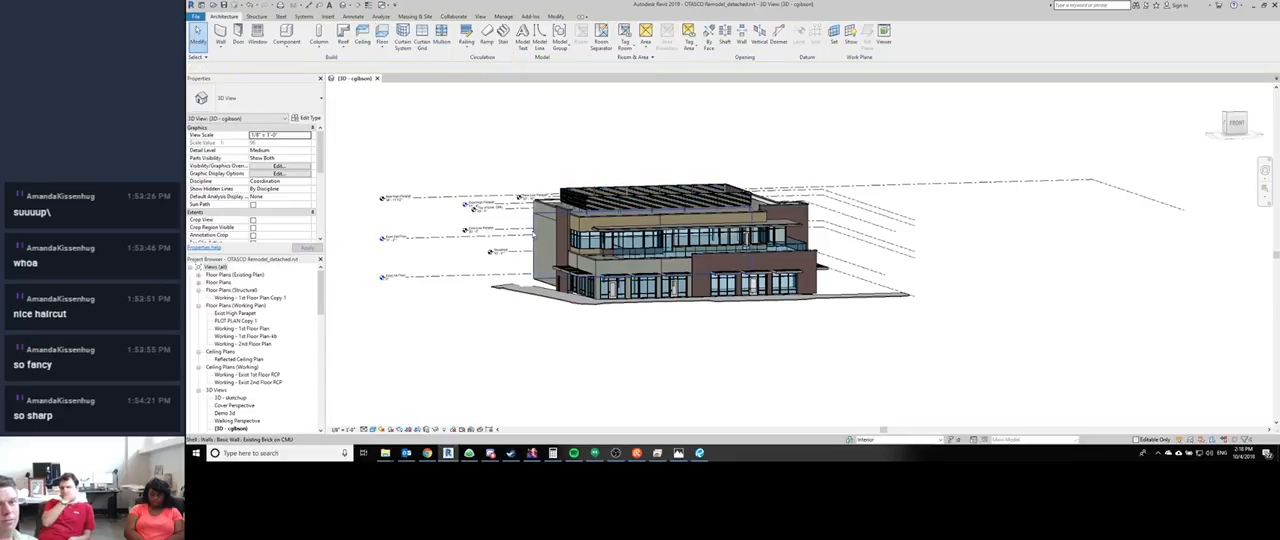
- Change the workset of the New Brick Only wall section above the first-floor canopy on the front facade
scroll(558, 215, up, 5)
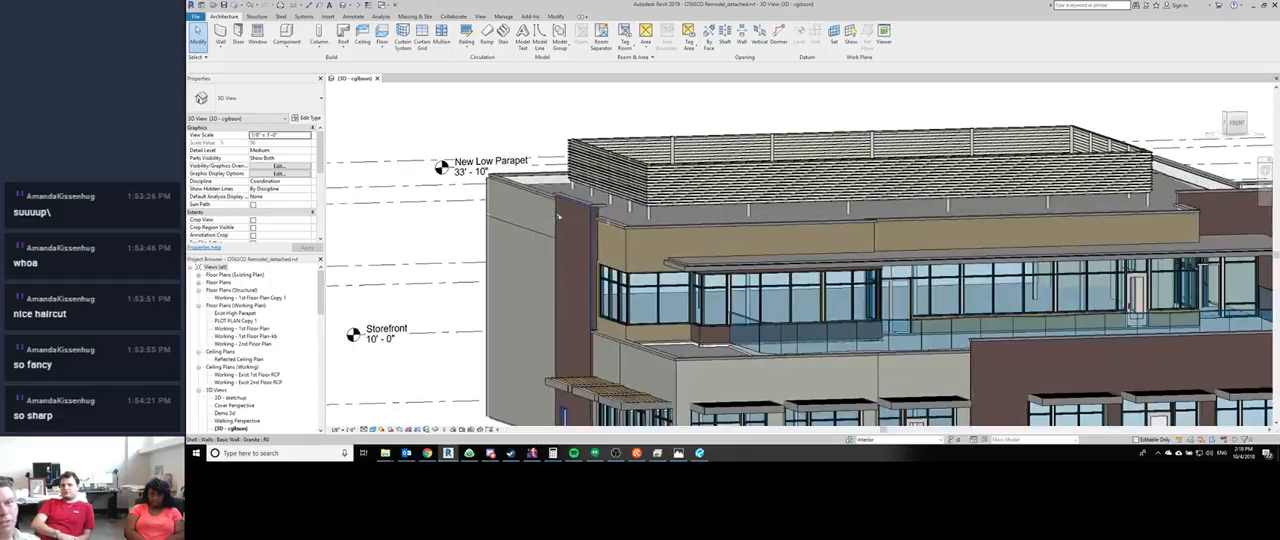
click(922, 376)
scroll(240, 196, down, 5)
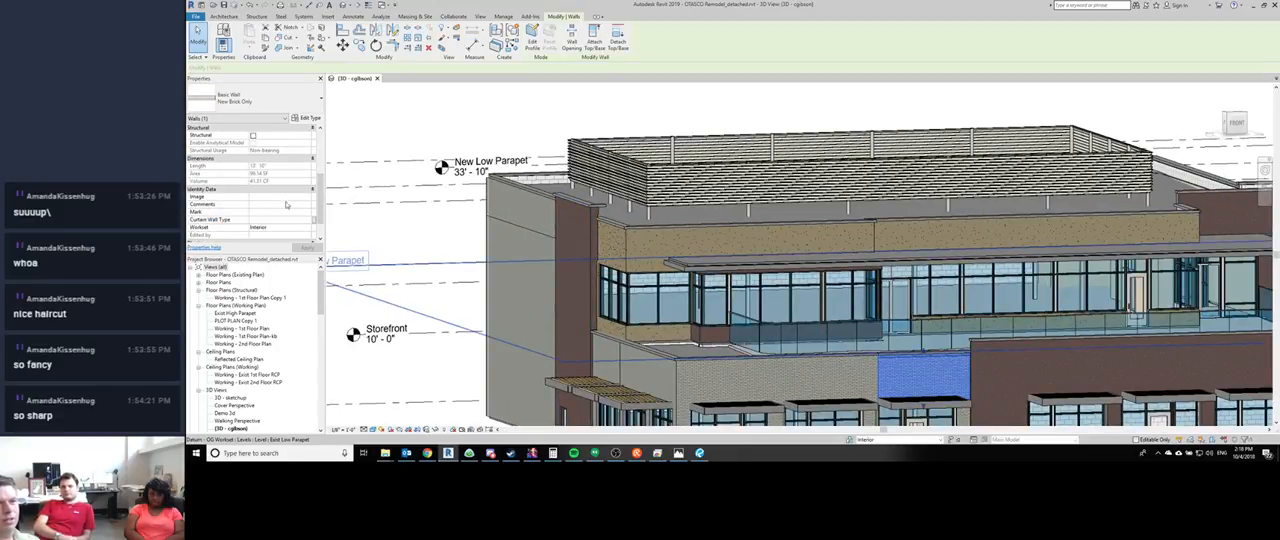
click(305, 197)
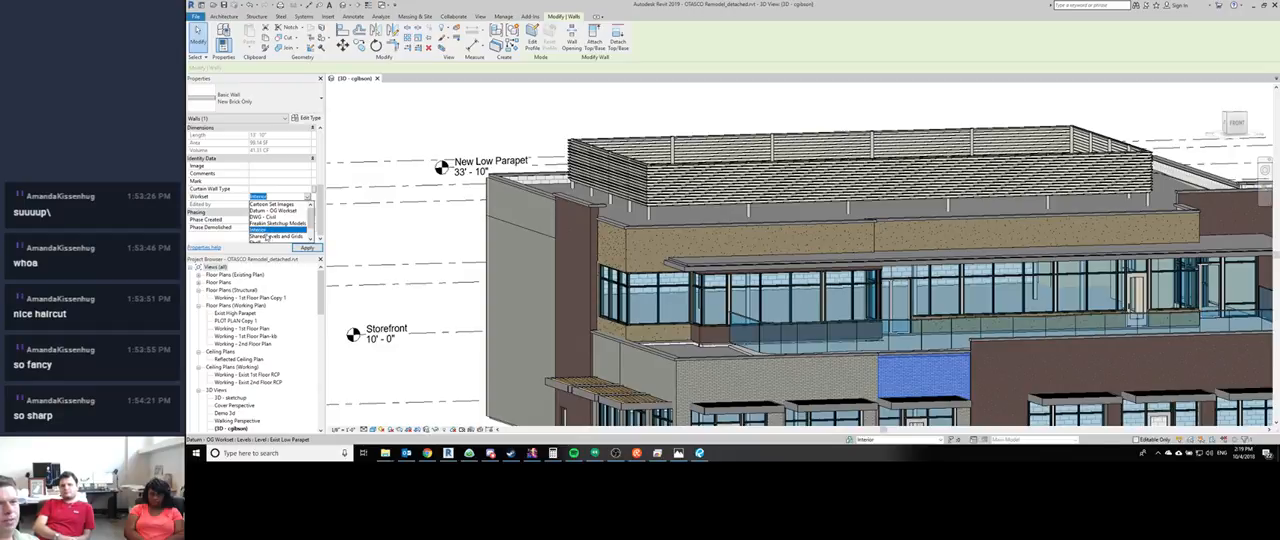
click(275, 212)
click(347, 200)
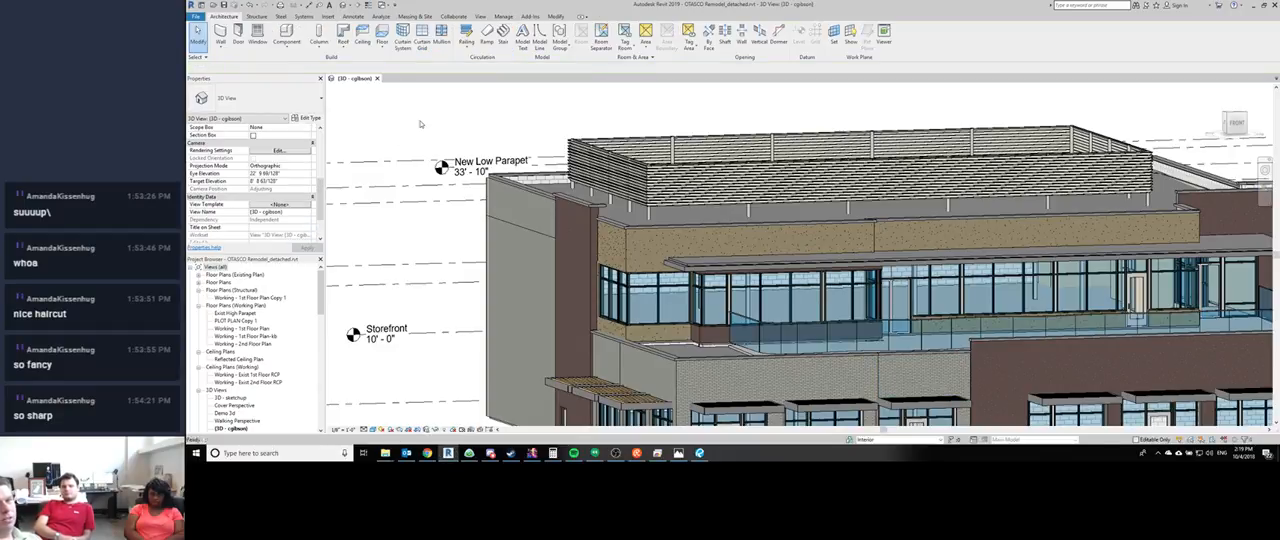
- Make Shell the active workset for the project
scroll(347, 200, down, 4)
click(880, 437)
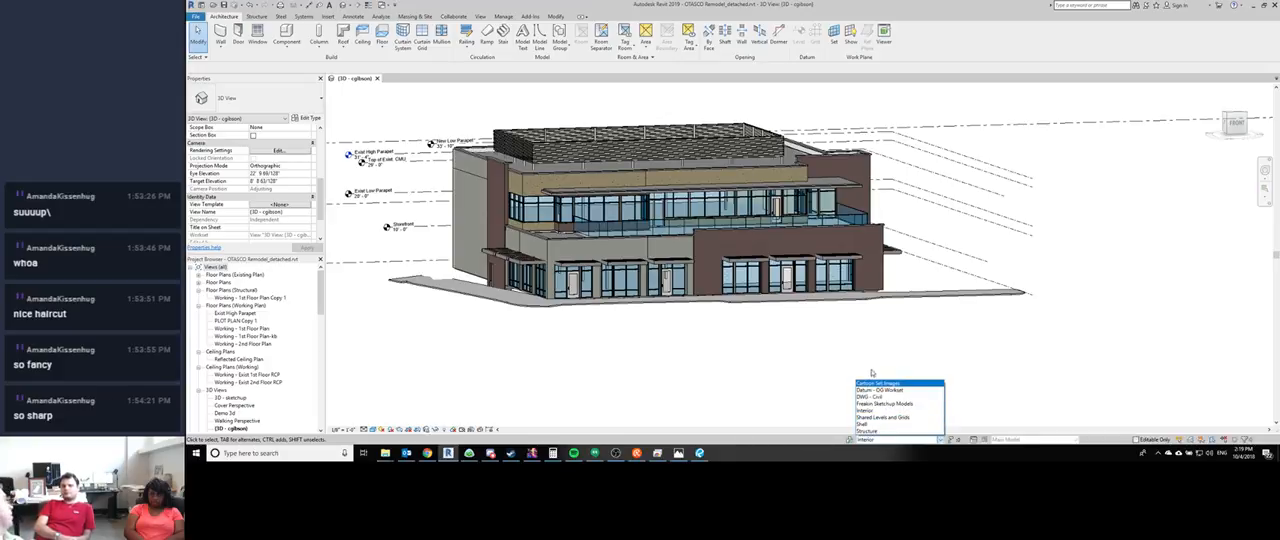
click(884, 424)
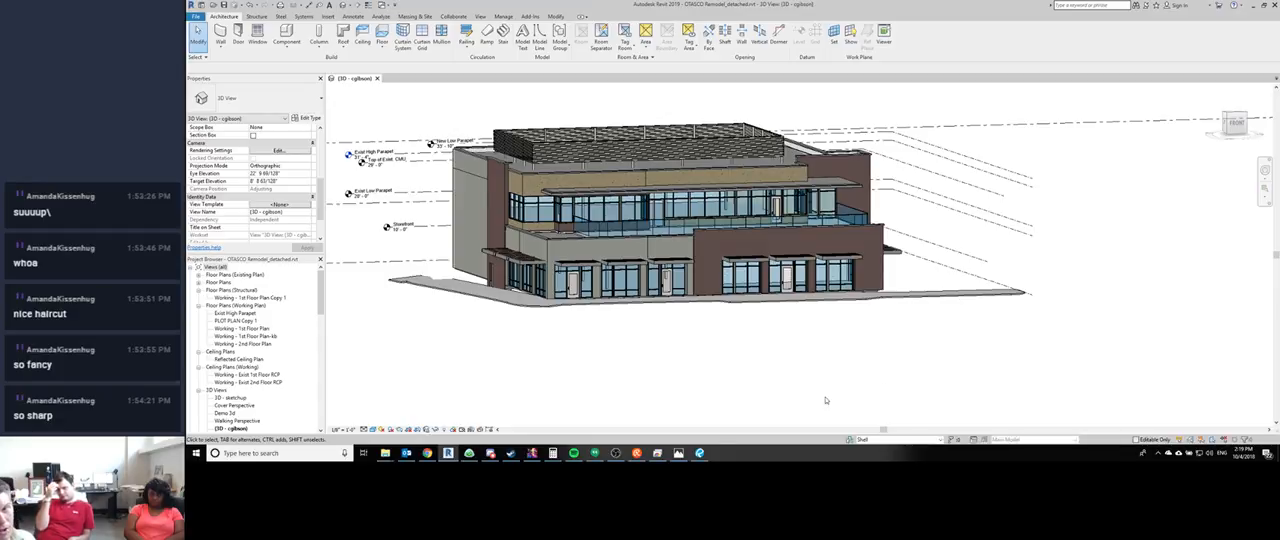
- Examine the family worksets in the Worksets dialog, showing them in the list and hiding them again
click(849, 439)
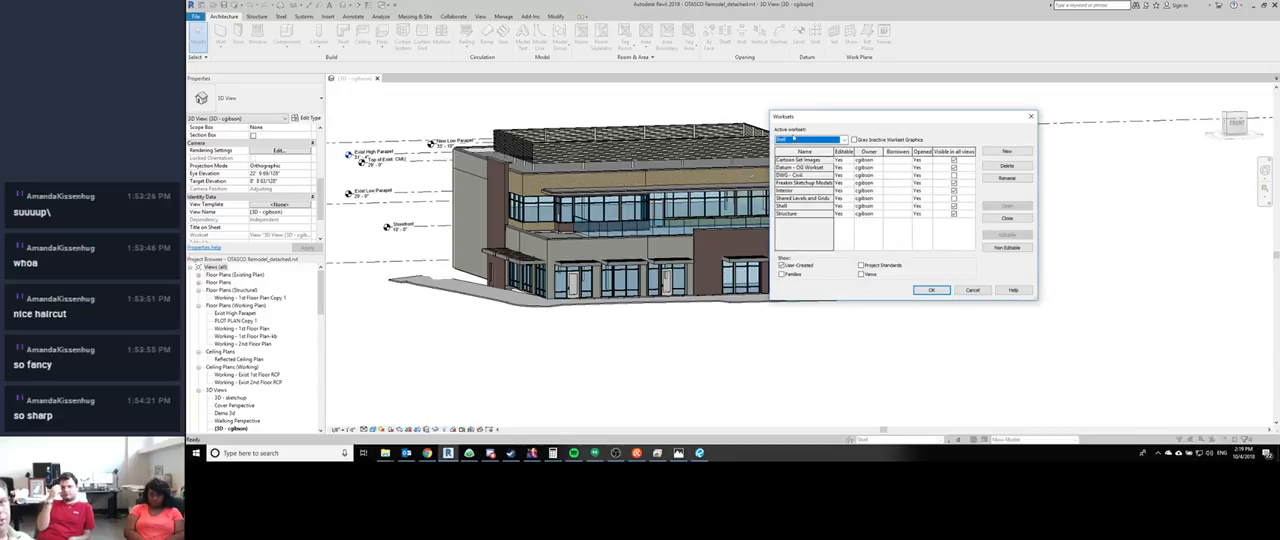
drag(812, 117, 378, 99)
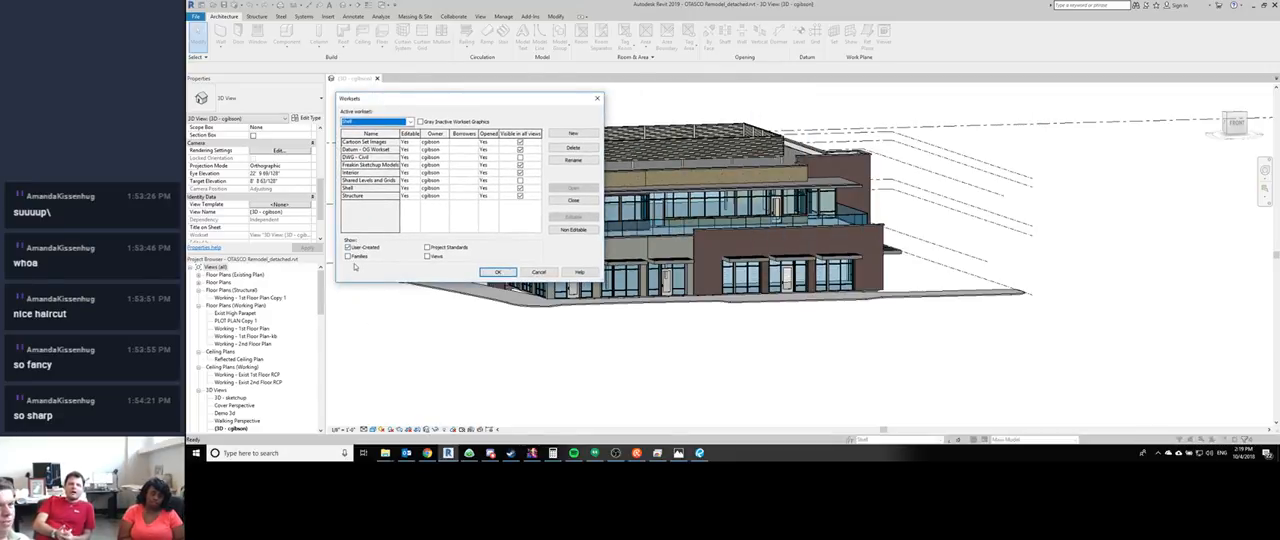
click(348, 256)
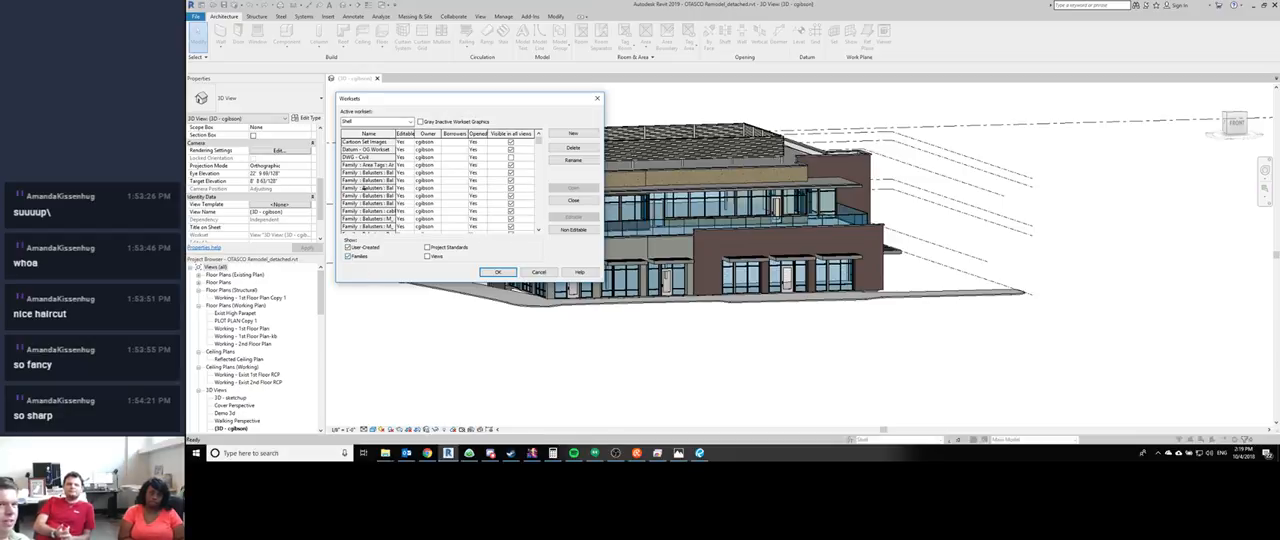
scroll(368, 172, down, 5)
scroll(368, 172, down, 10)
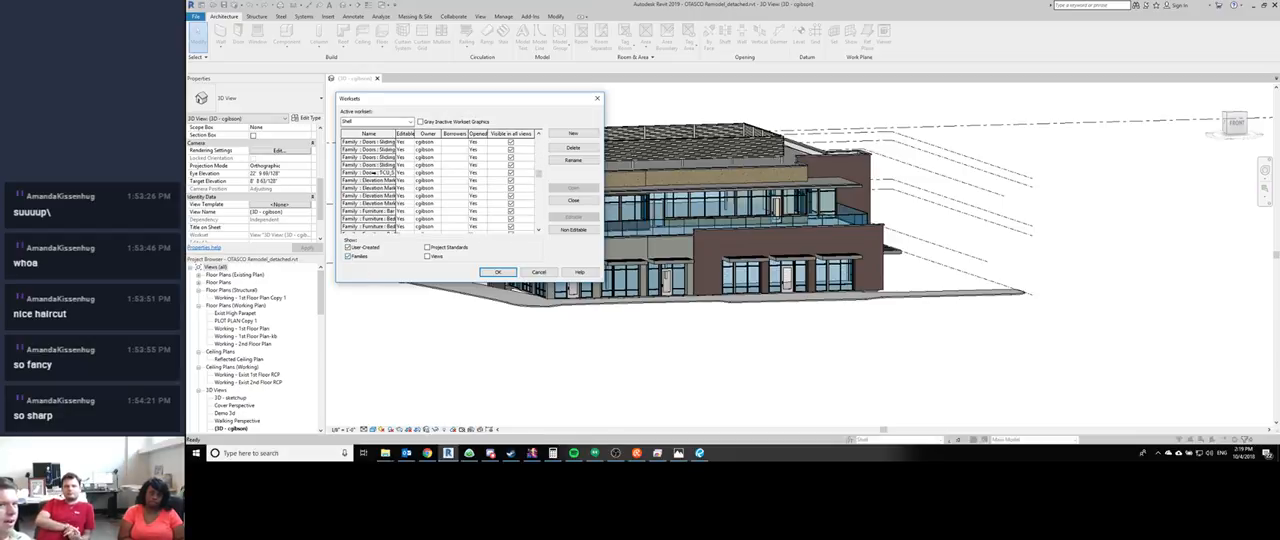
scroll(368, 172, down, 3)
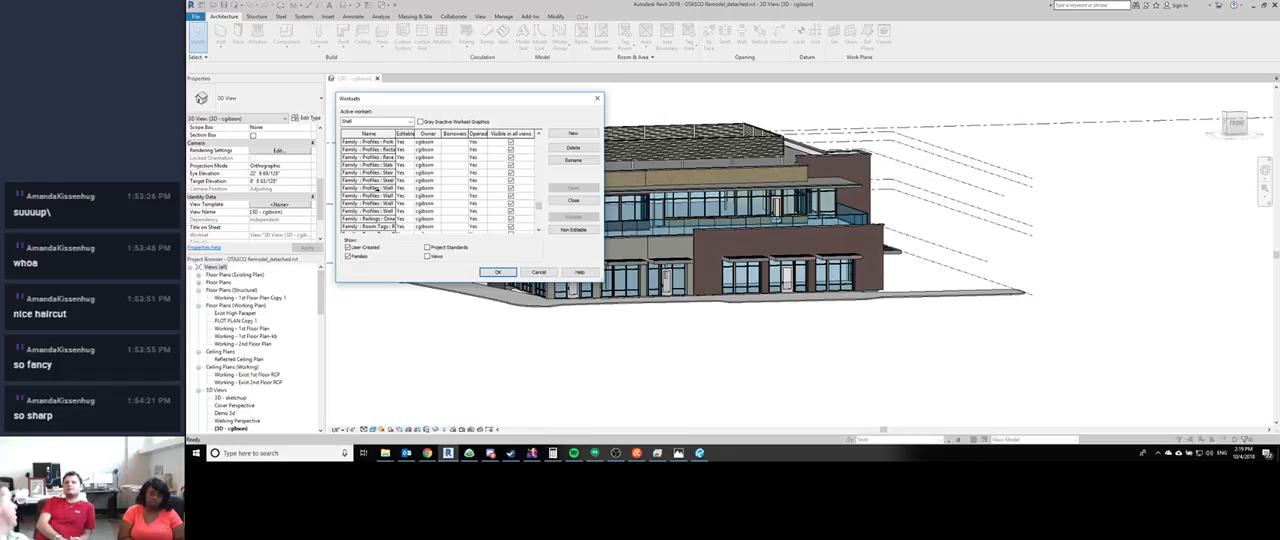
click(349, 257)
- Examine the project standards and view worksets in turn, hide both groups again and accept the Worksets dialog
click(428, 248)
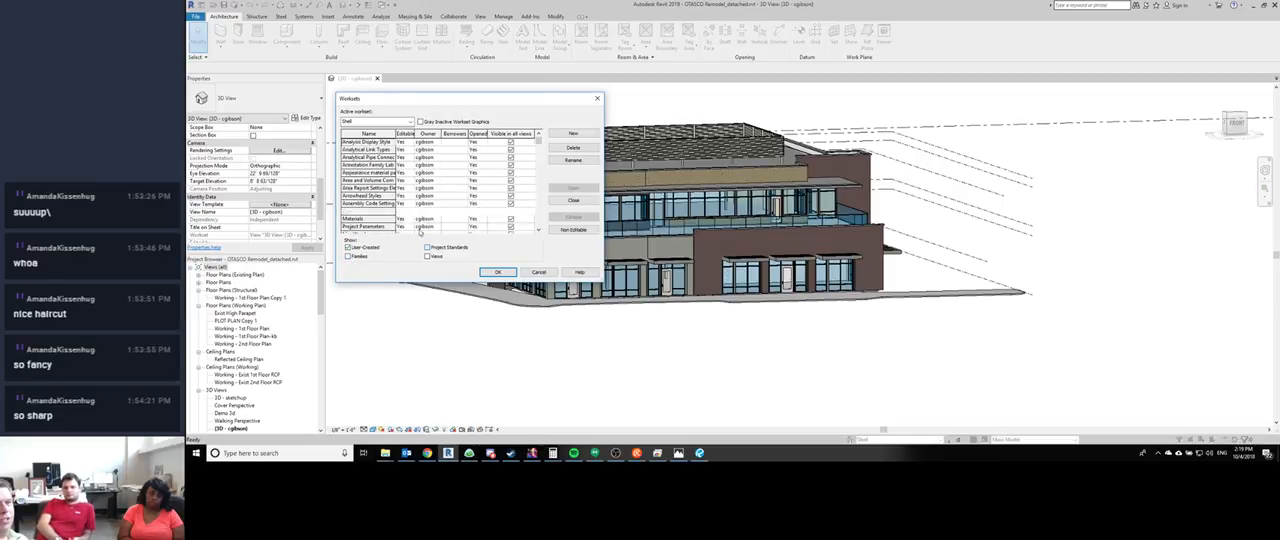
scroll(397, 187, down, 10)
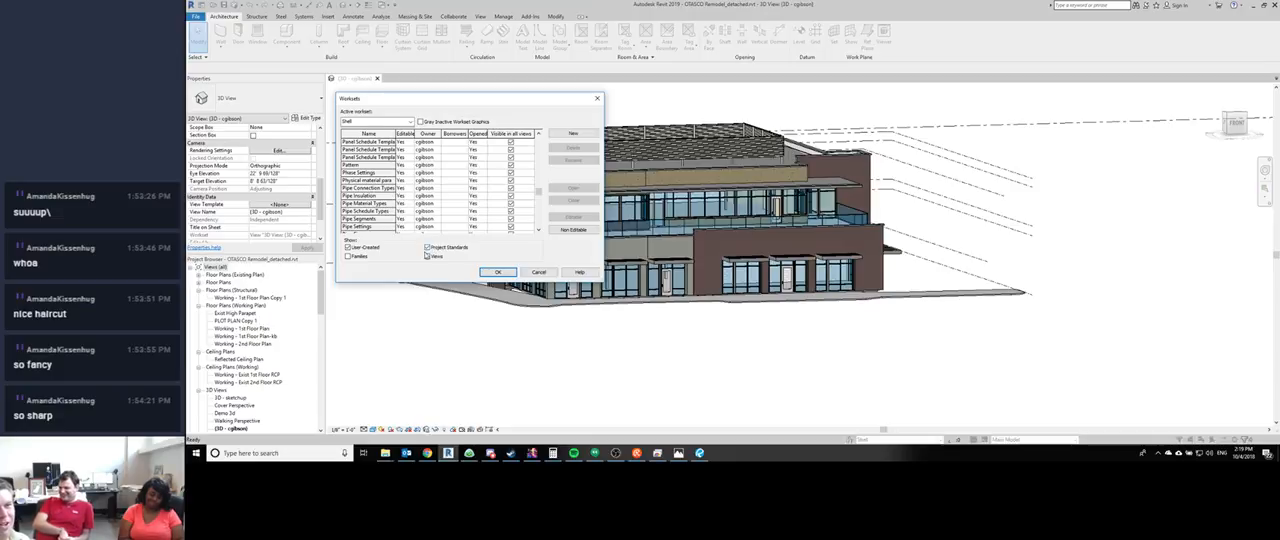
click(427, 247)
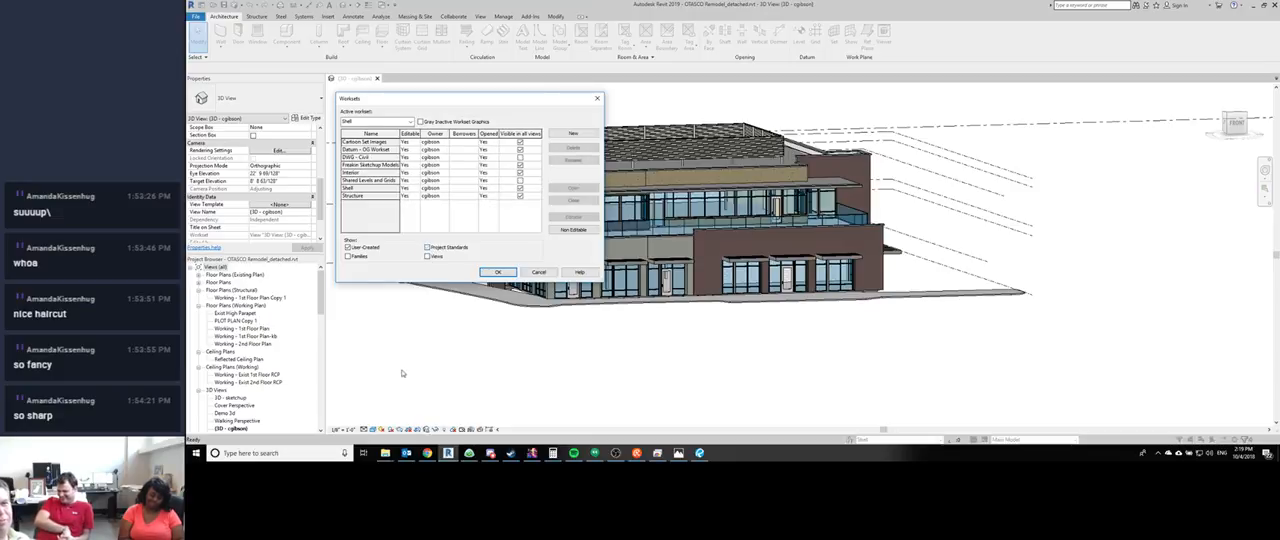
click(427, 256)
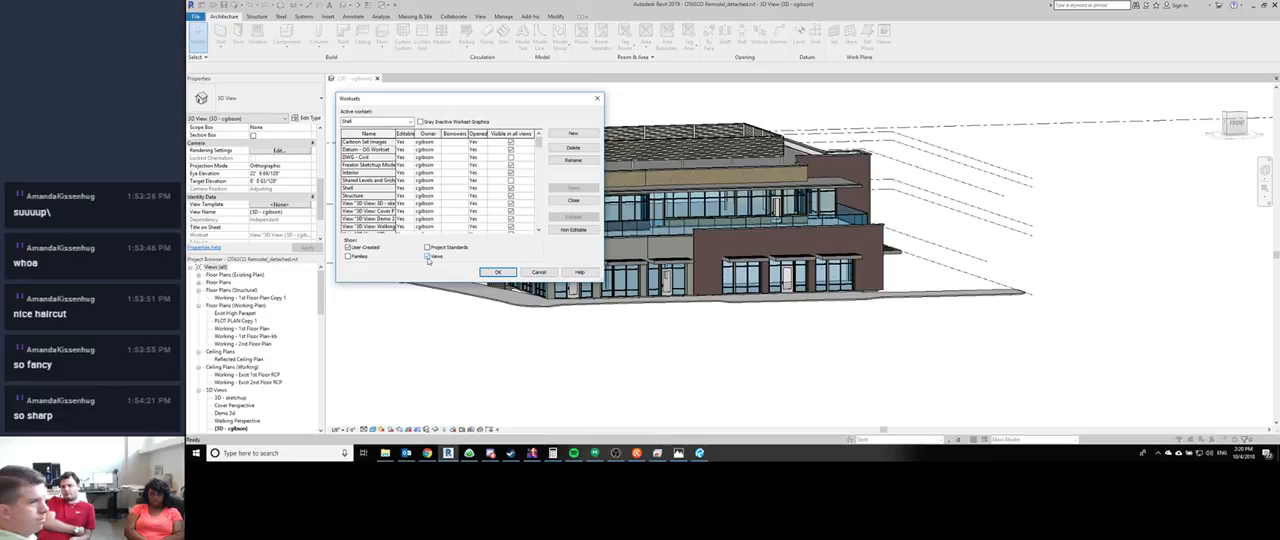
click(427, 257)
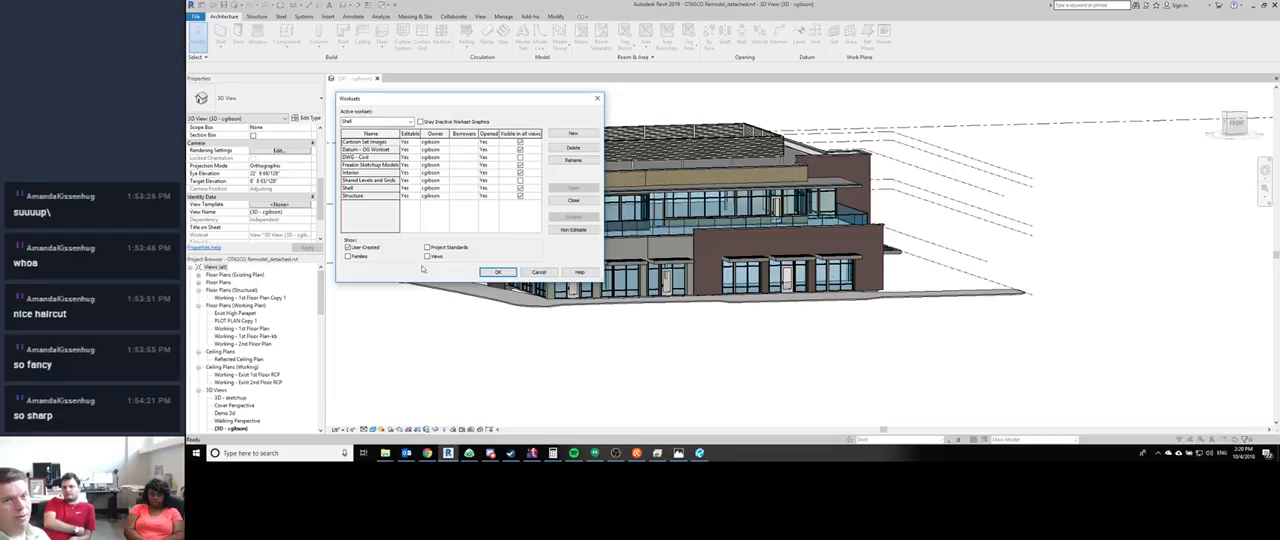
click(496, 272)
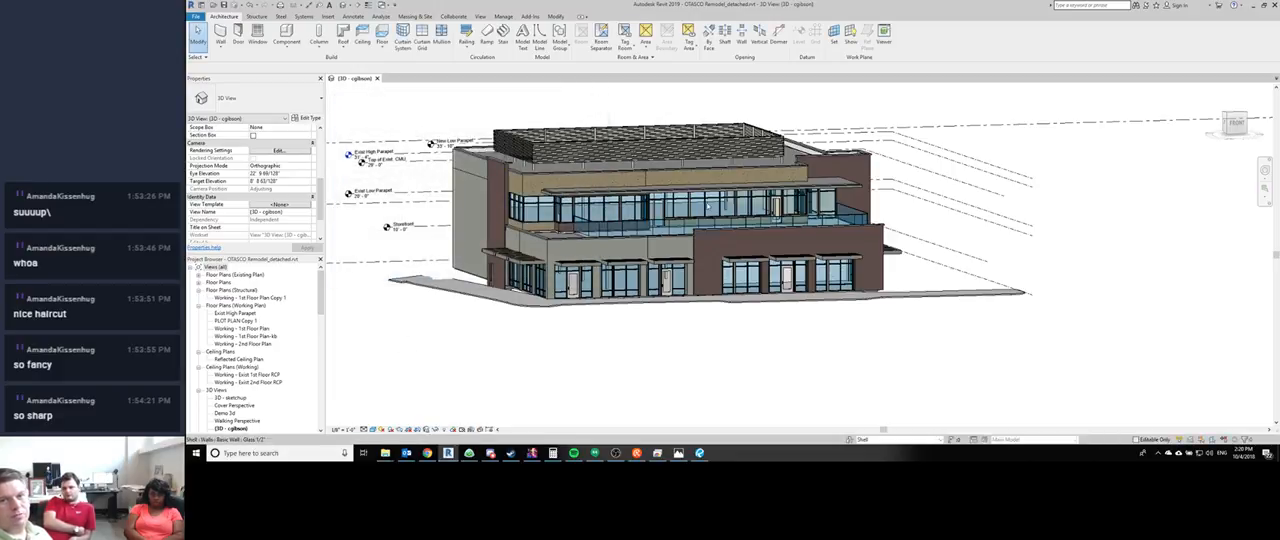
- Remove the linked DWG file from the project's CAD format links in Manage Links
scroll(708, 206, down, 2)
middle_drag(543, 126, 486, 134)
scroll(456, 132, down, 1)
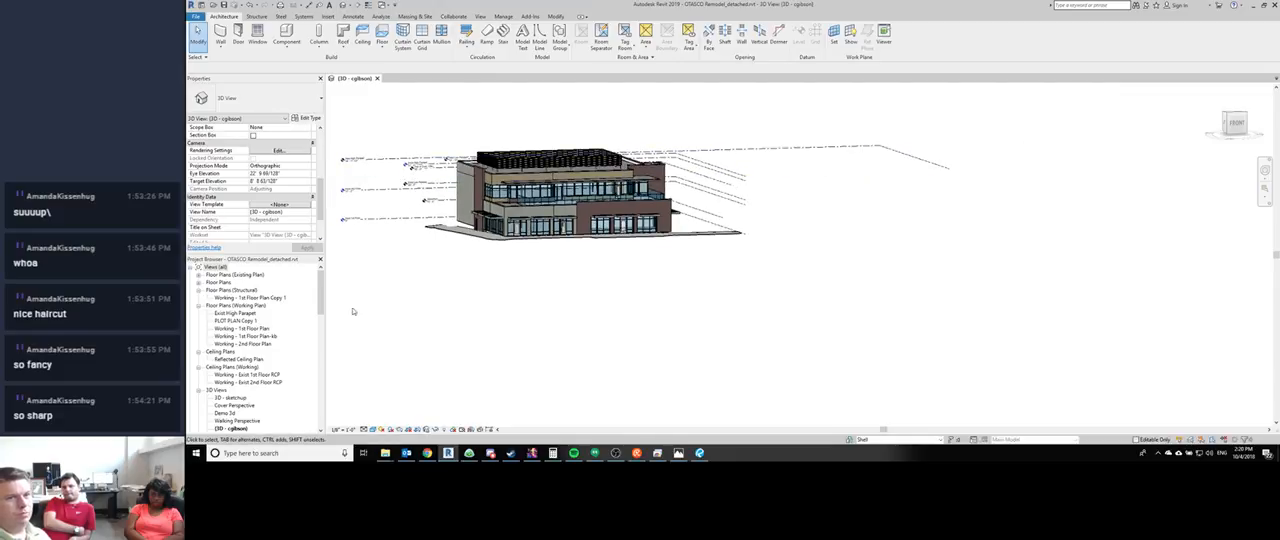
shift+middle_drag(352, 311, 530, 283)
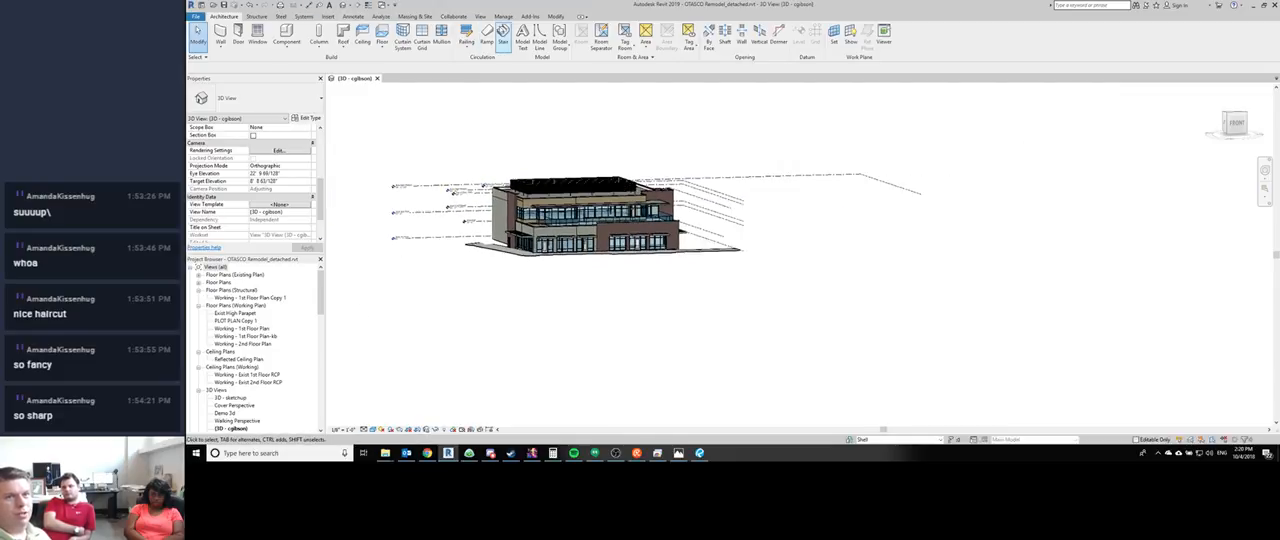
click(503, 16)
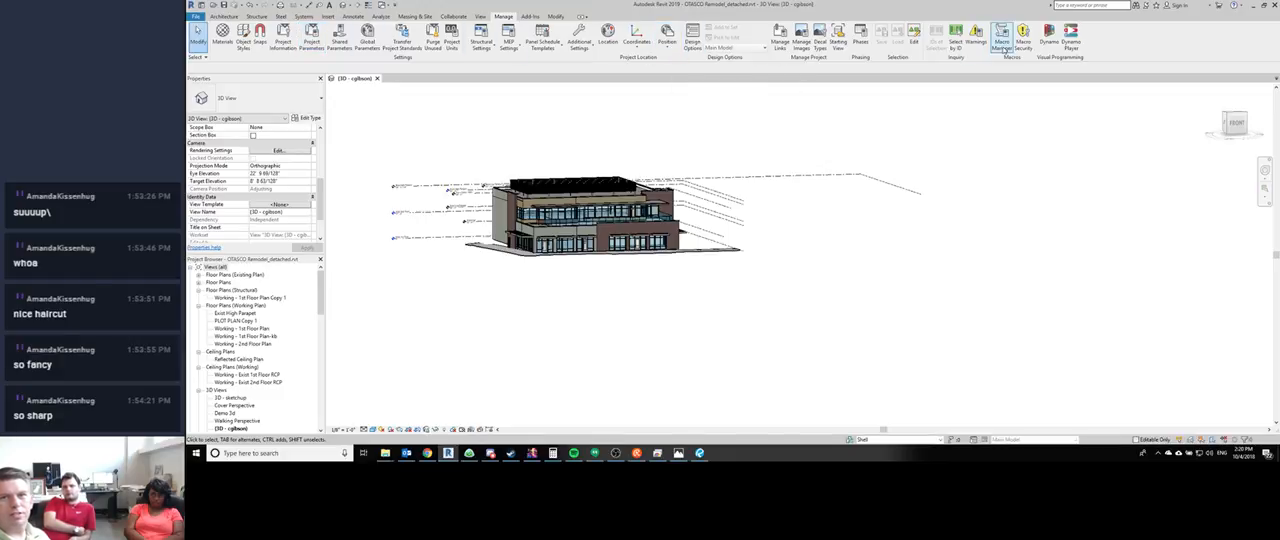
click(780, 38)
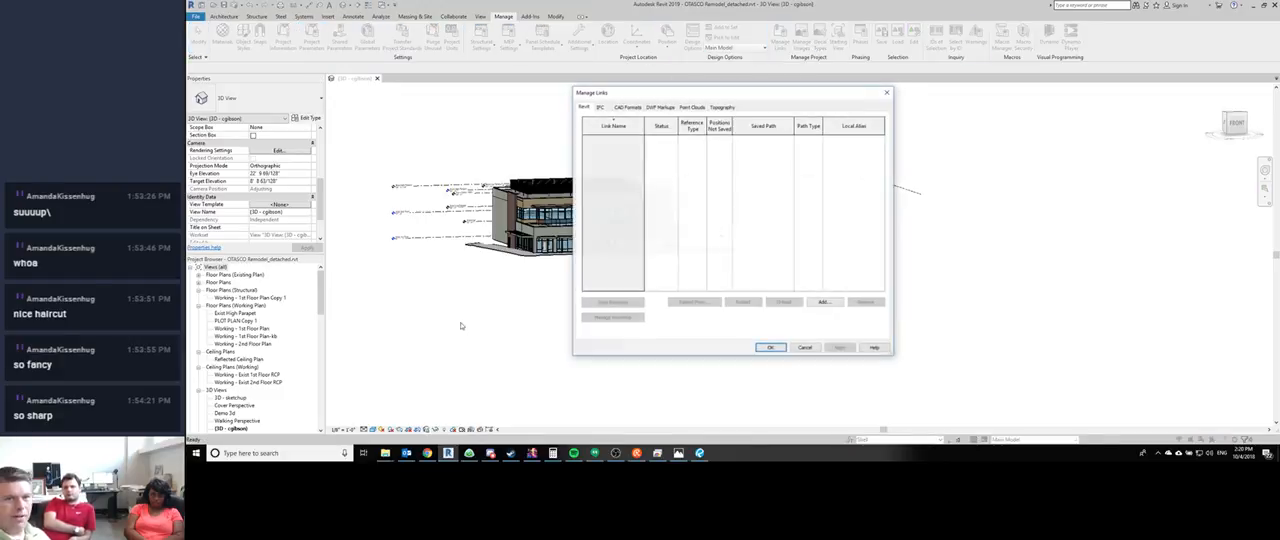
click(627, 107)
click(760, 138)
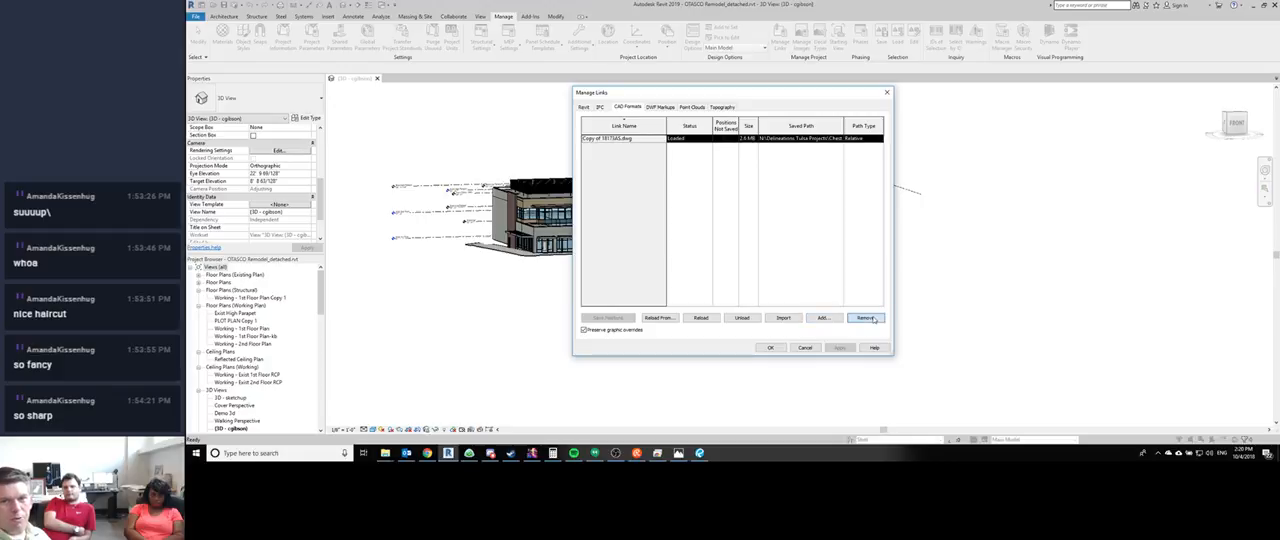
click(866, 318)
- Check the DWF markup, point cloud, topography, IFC and Revit link lists for remaining links and accept Manage Links
click(659, 107)
click(691, 107)
click(721, 107)
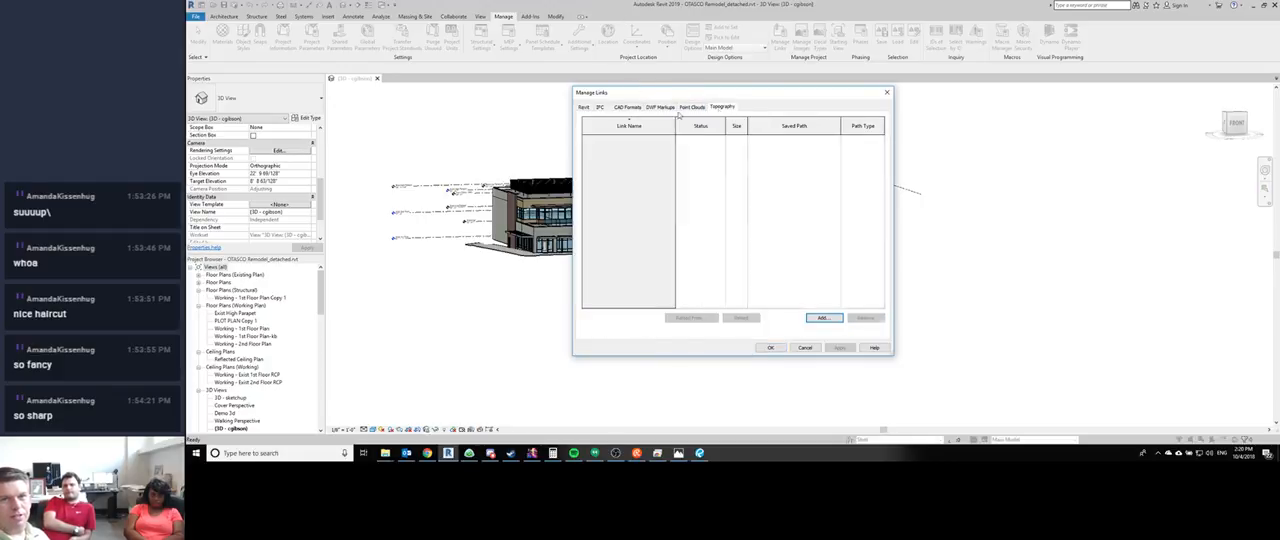
click(600, 107)
click(585, 107)
click(769, 348)
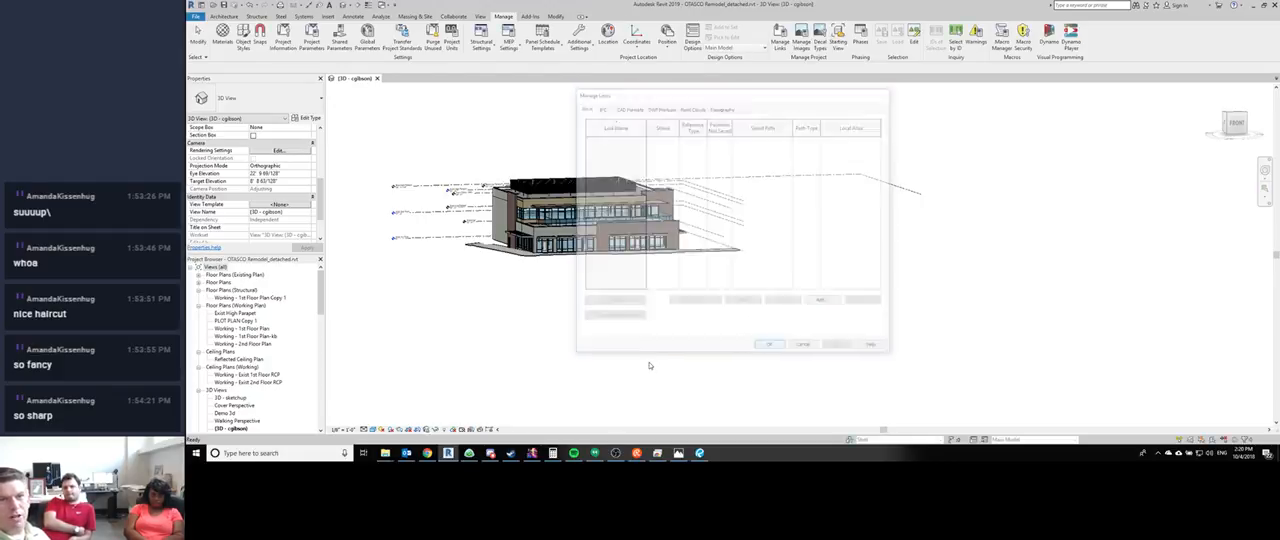
- Examine the imported categories in the 3D view's Visibility/Graphic Overrides and accept the dialog
key(v)
key(v)
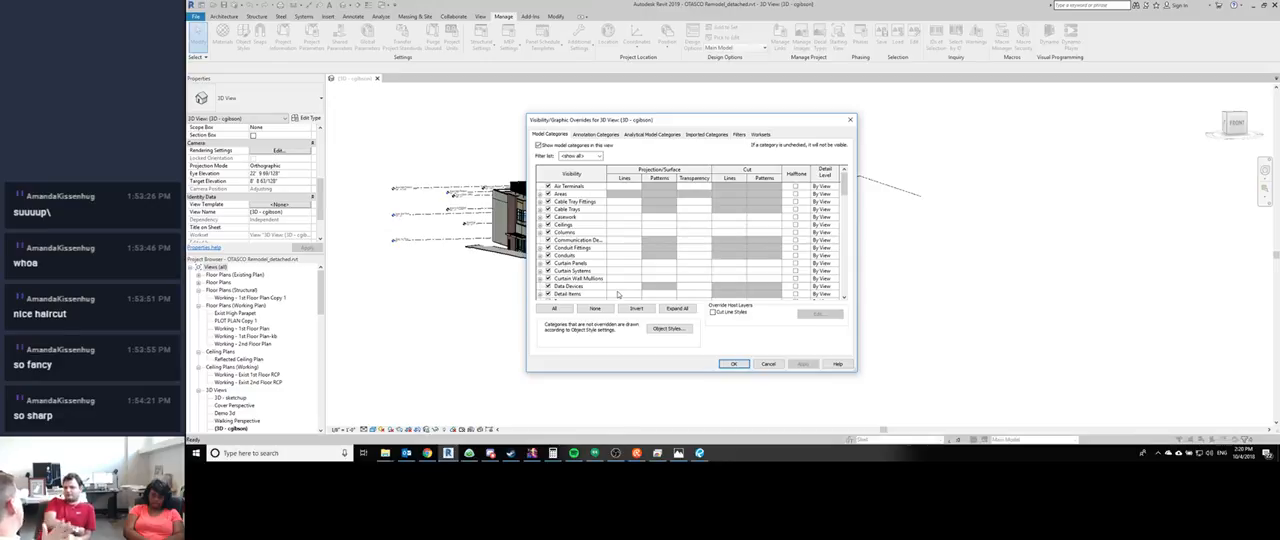
click(706, 134)
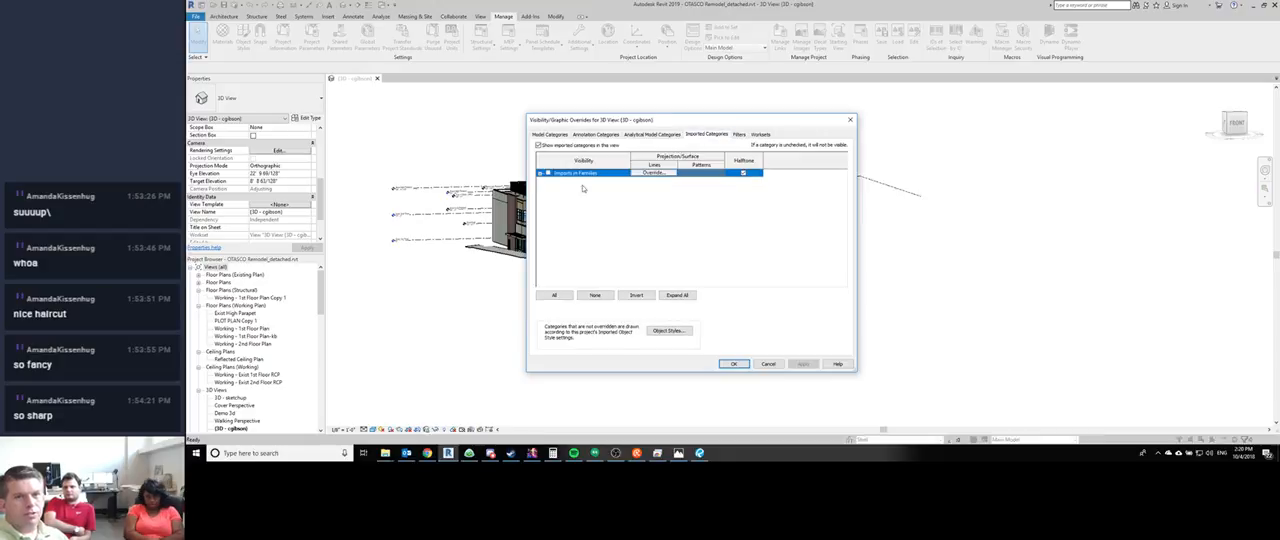
click(733, 363)
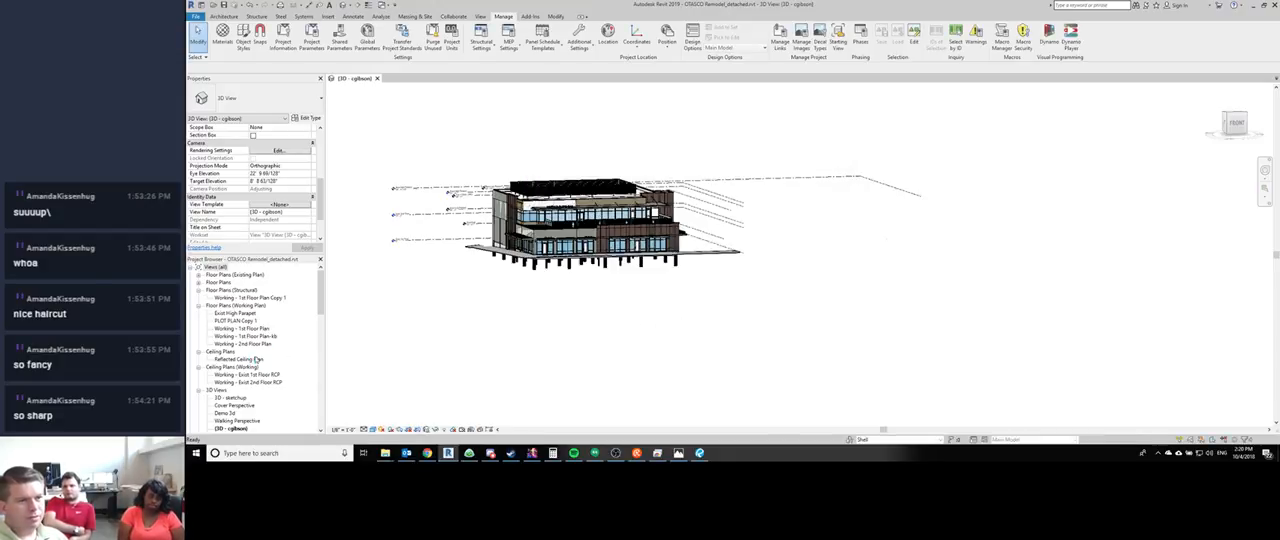
- Delete the two OTASCO families, including OTASCO SKP2RVT, from the project's Generic Models families together with their instances
click(214, 267)
scroll(236, 362, down, 10)
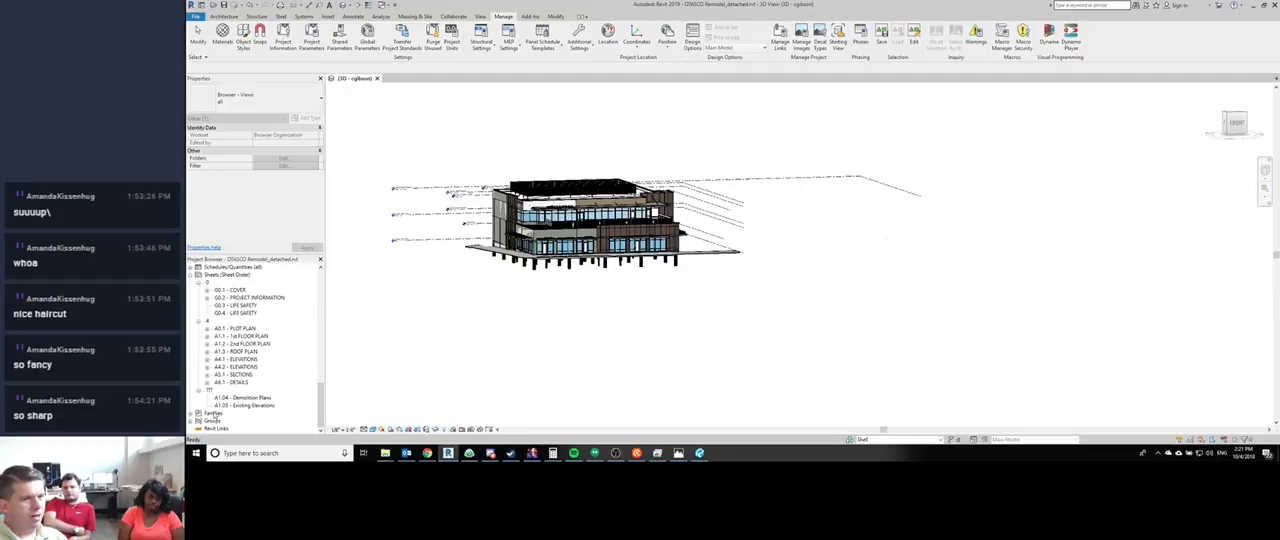
click(197, 413)
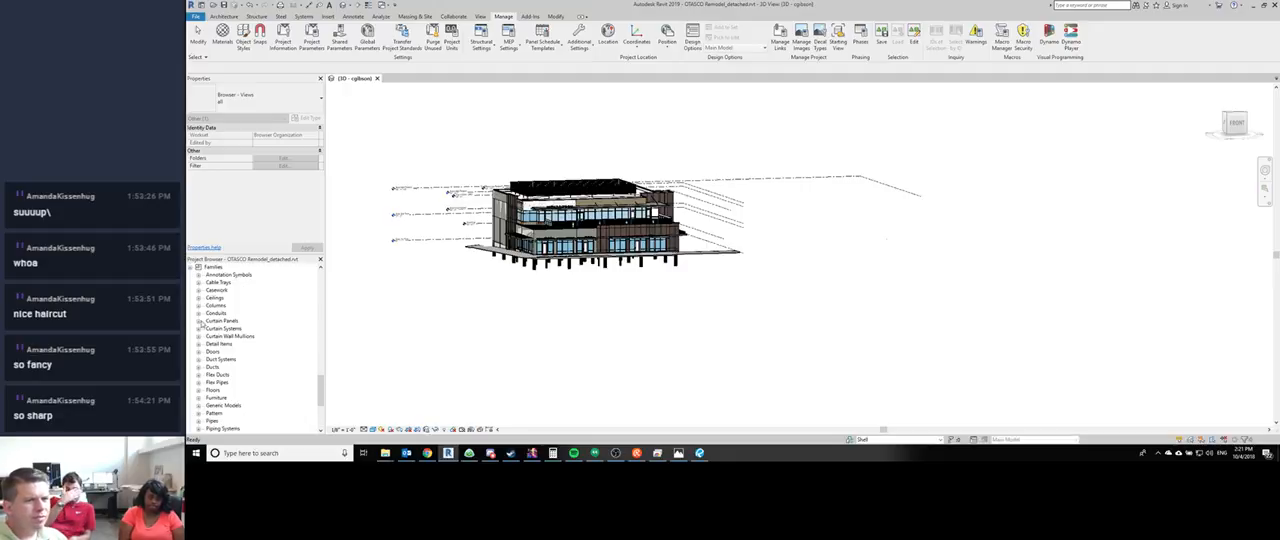
scroll(200, 372, down, 1)
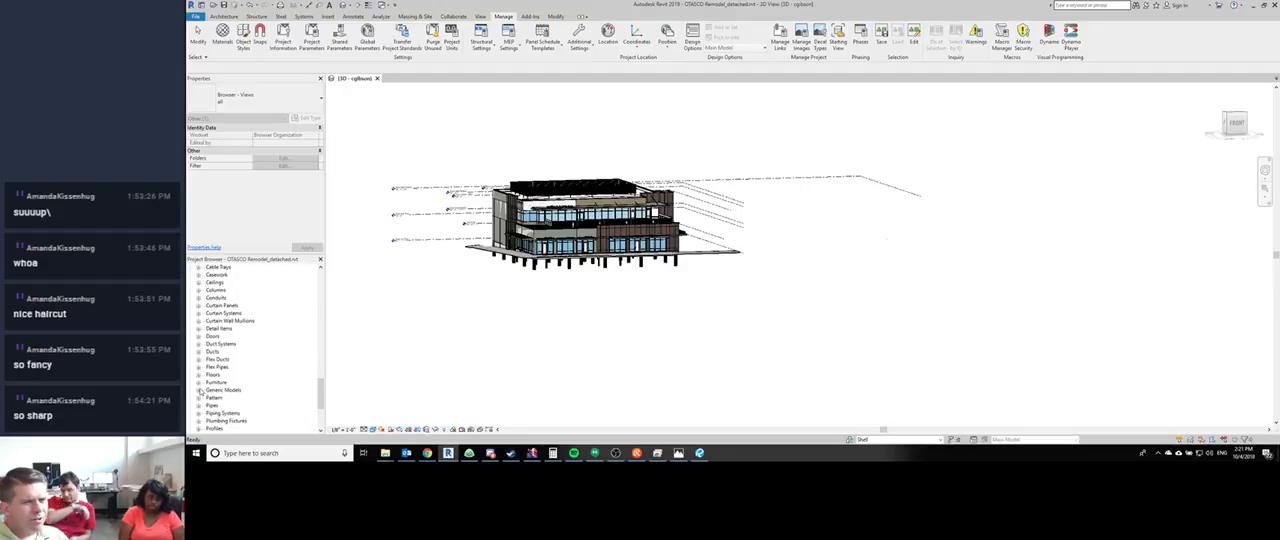
click(199, 391)
scroll(220, 388, down, 2)
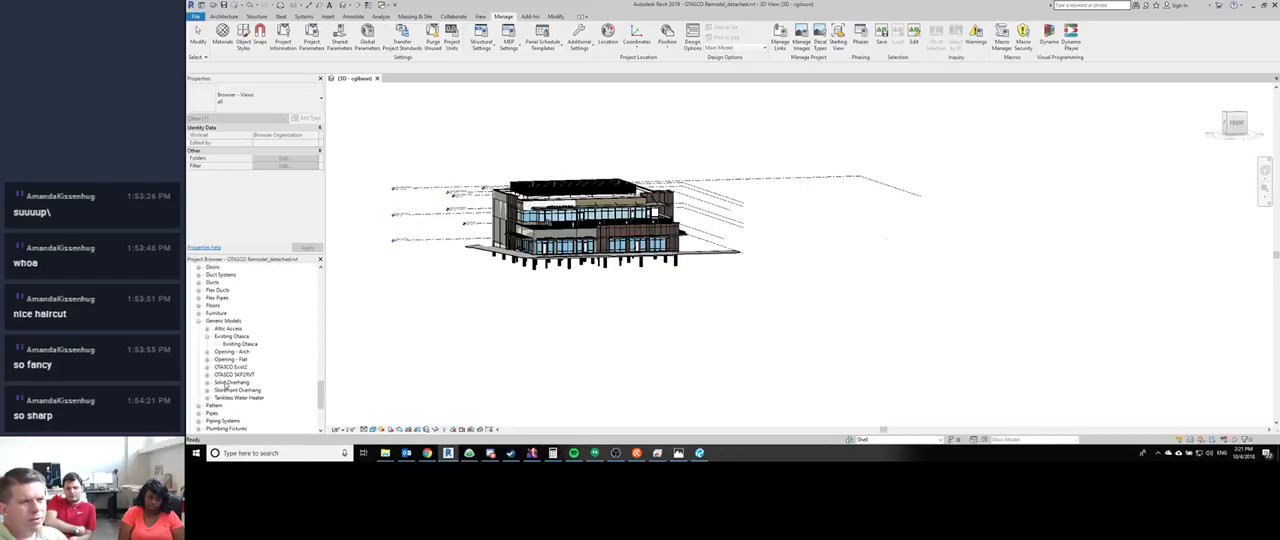
click(226, 378)
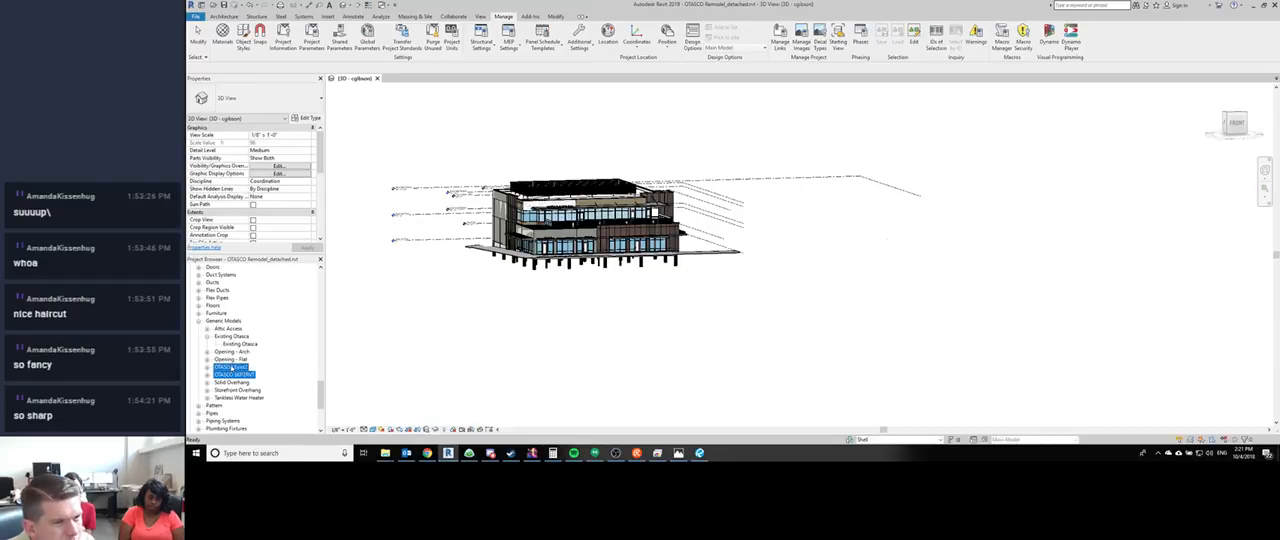
right_click(231, 368)
click(246, 378)
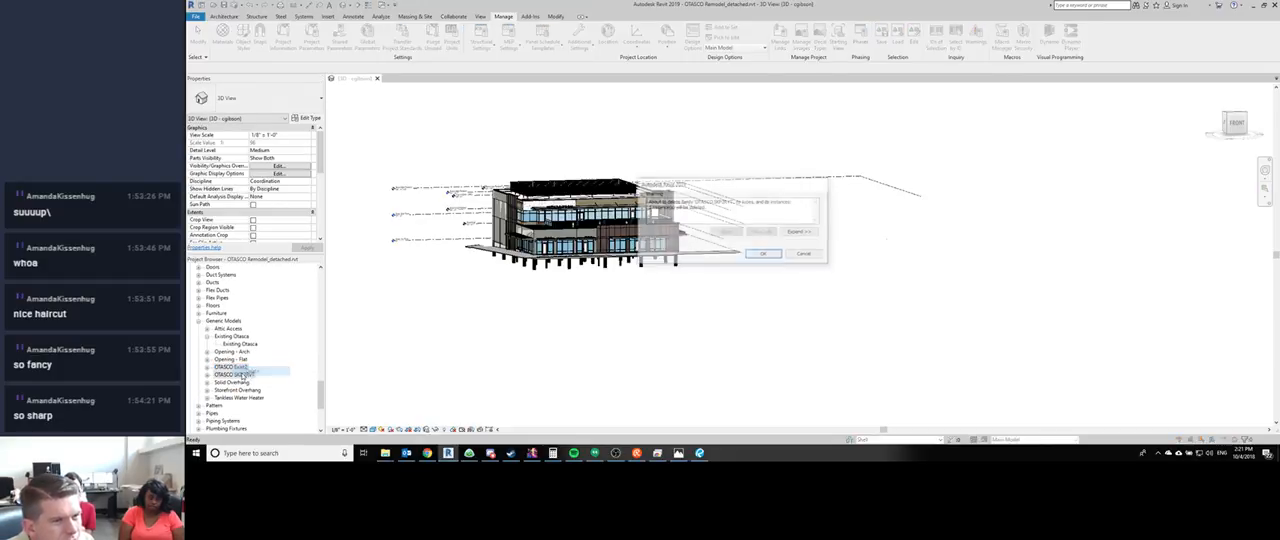
click(770, 255)
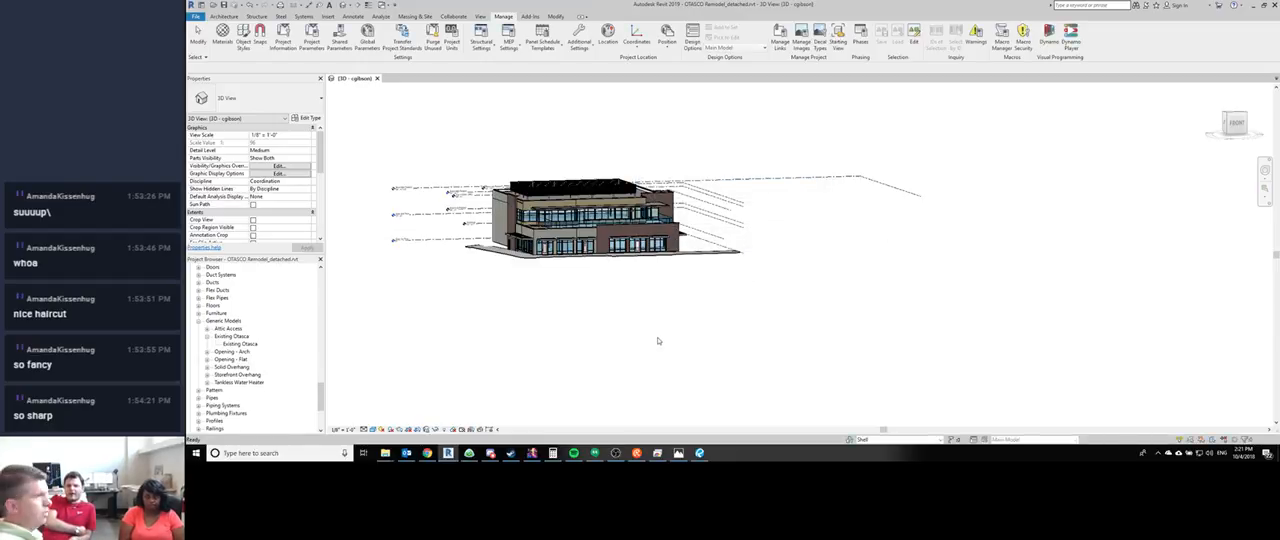
- Purge all unused views, families and other styles from the project with every item checked
click(460, 404)
middle_drag(520, 349, 520, 349)
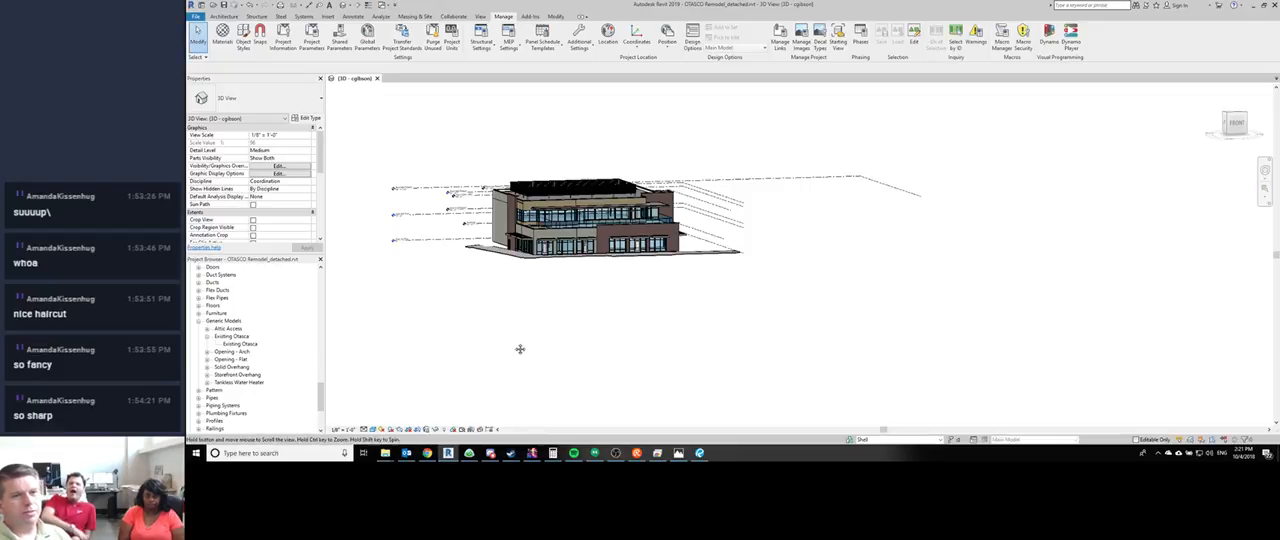
scroll(600, 314, up, 2)
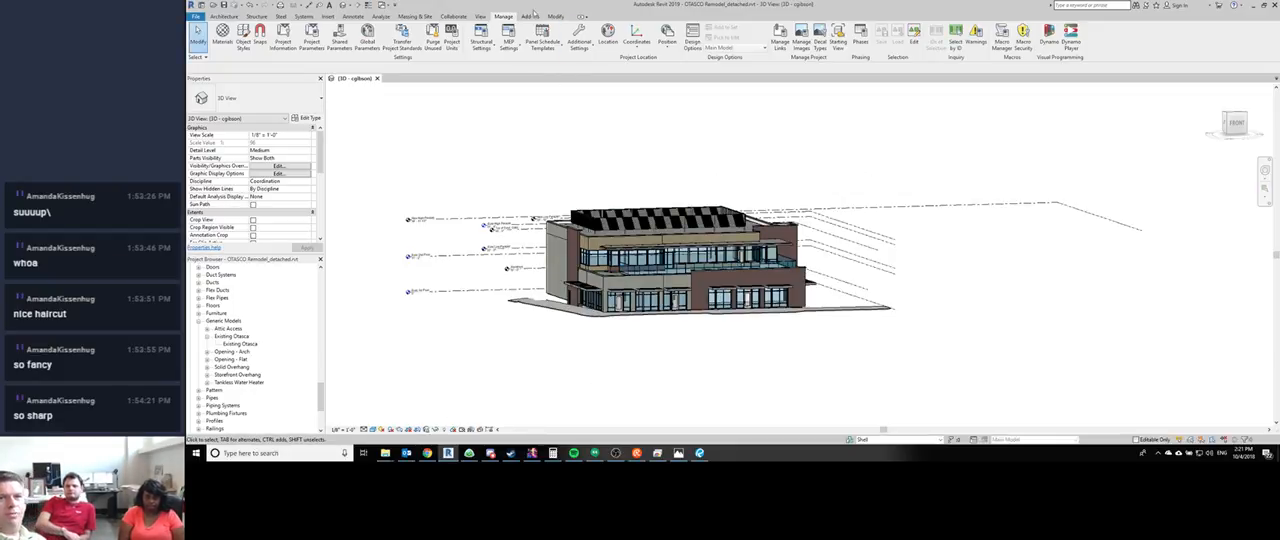
click(432, 40)
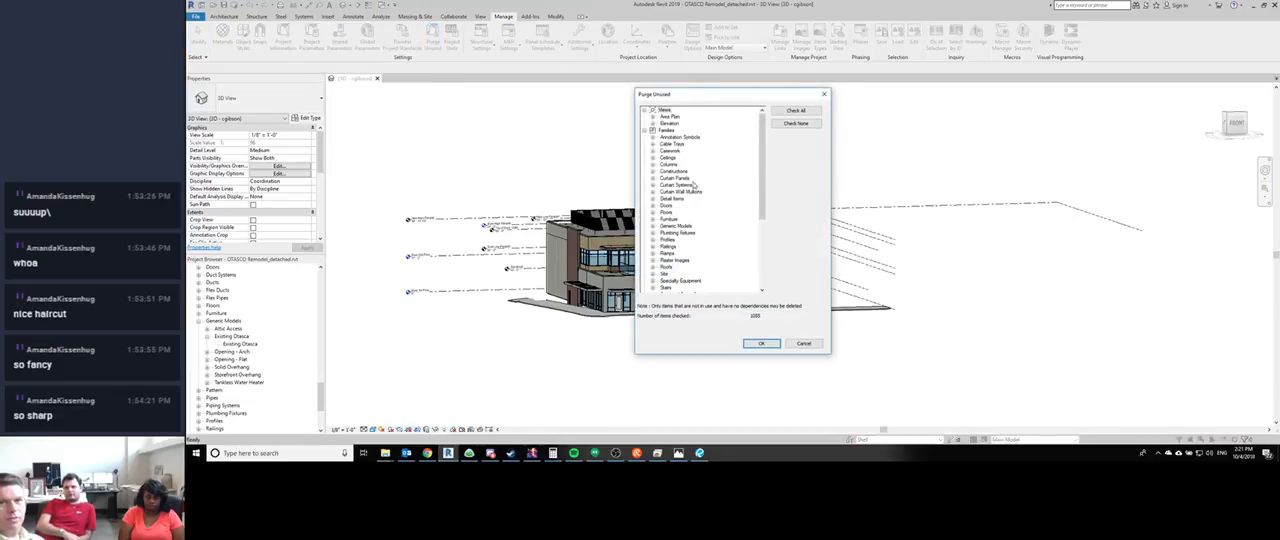
click(795, 110)
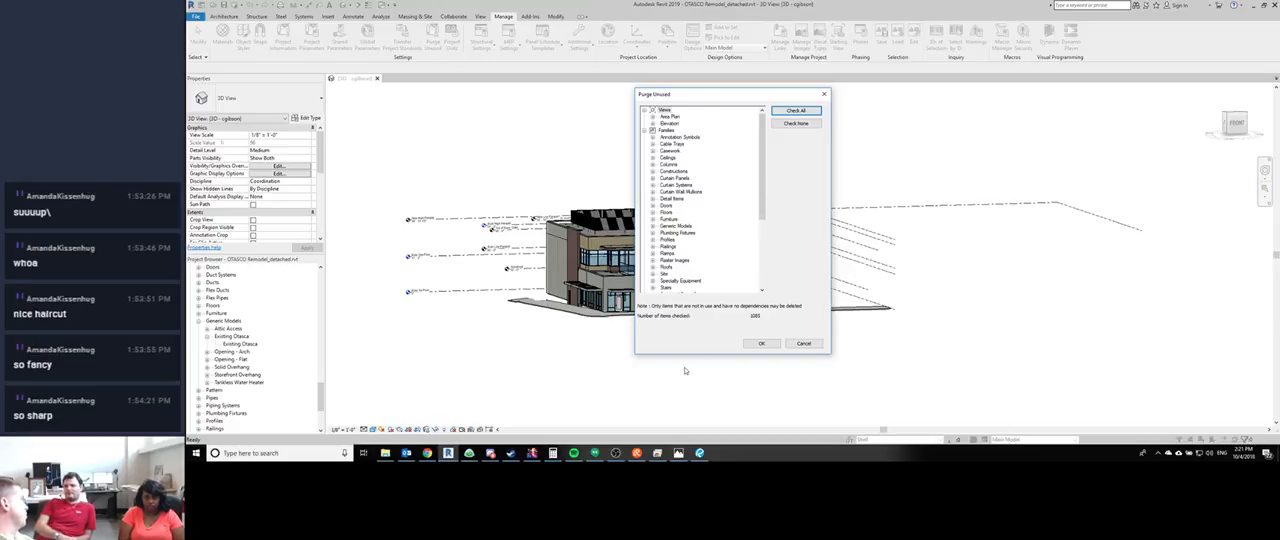
scroll(698, 207, down, 5)
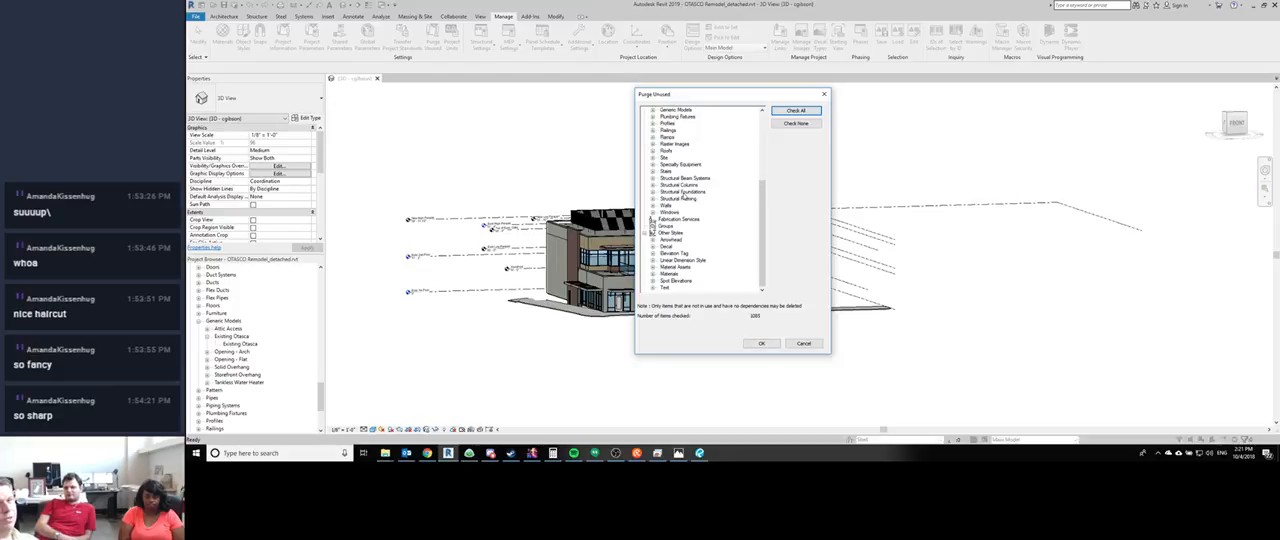
scroll(681, 220, up, 5)
scroll(670, 218, down, 2)
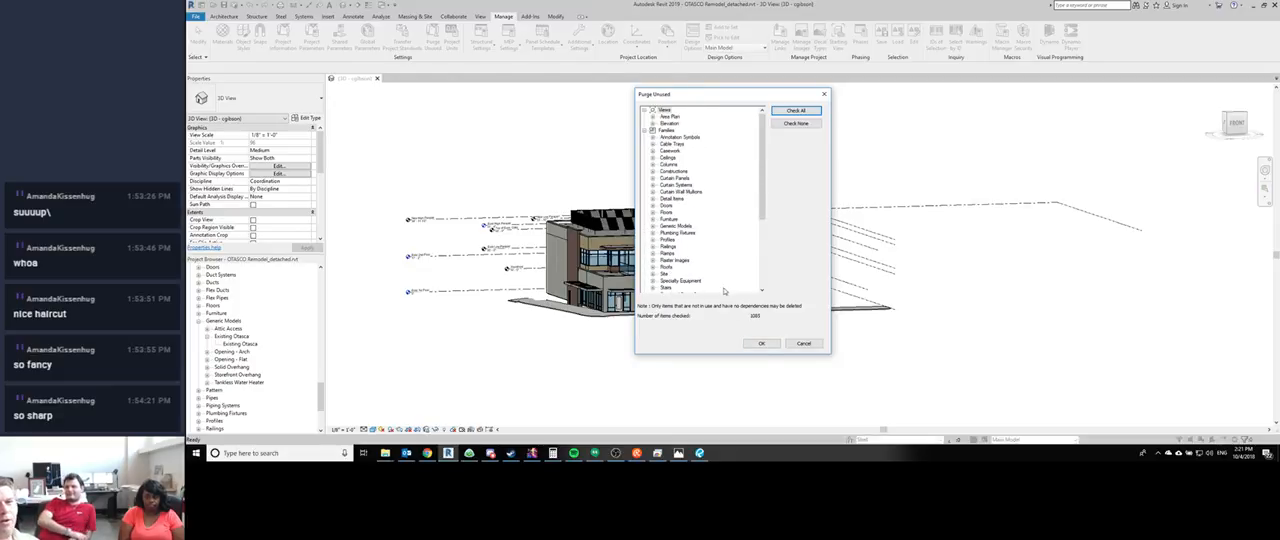
click(760, 345)
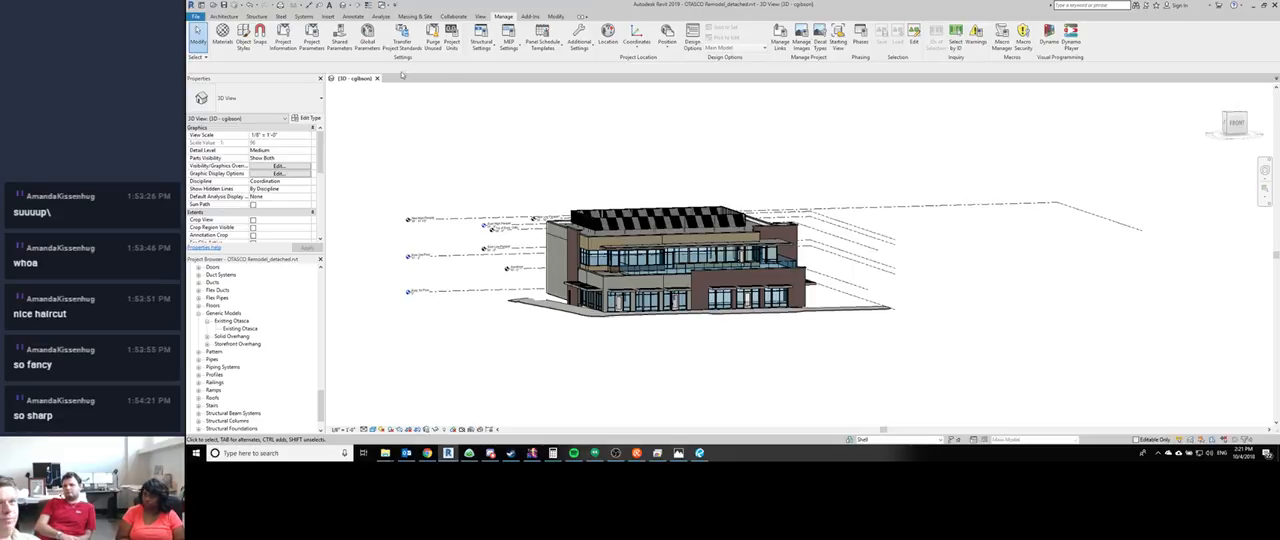
- Repeat Purge Unused in several passes to clear the remaining unused materials and material assets
click(430, 42)
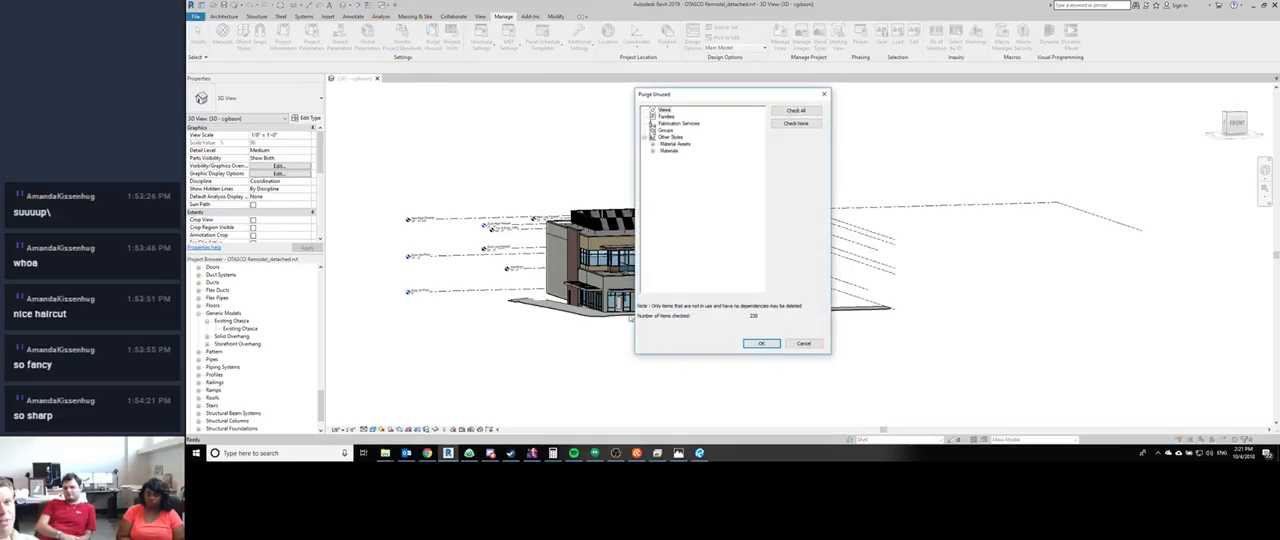
click(761, 343)
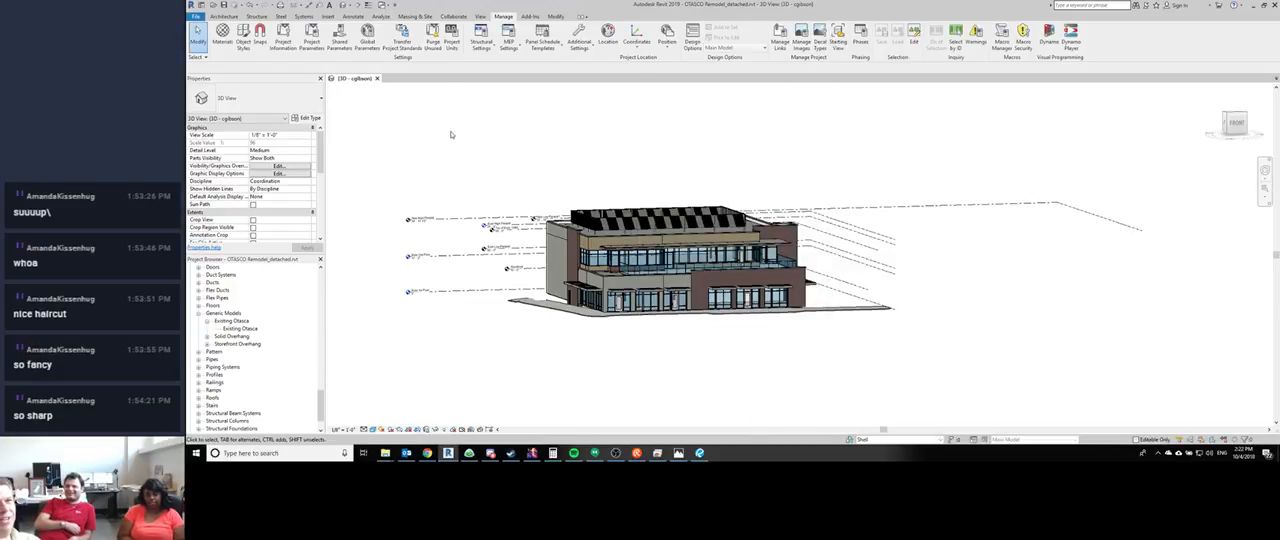
click(432, 42)
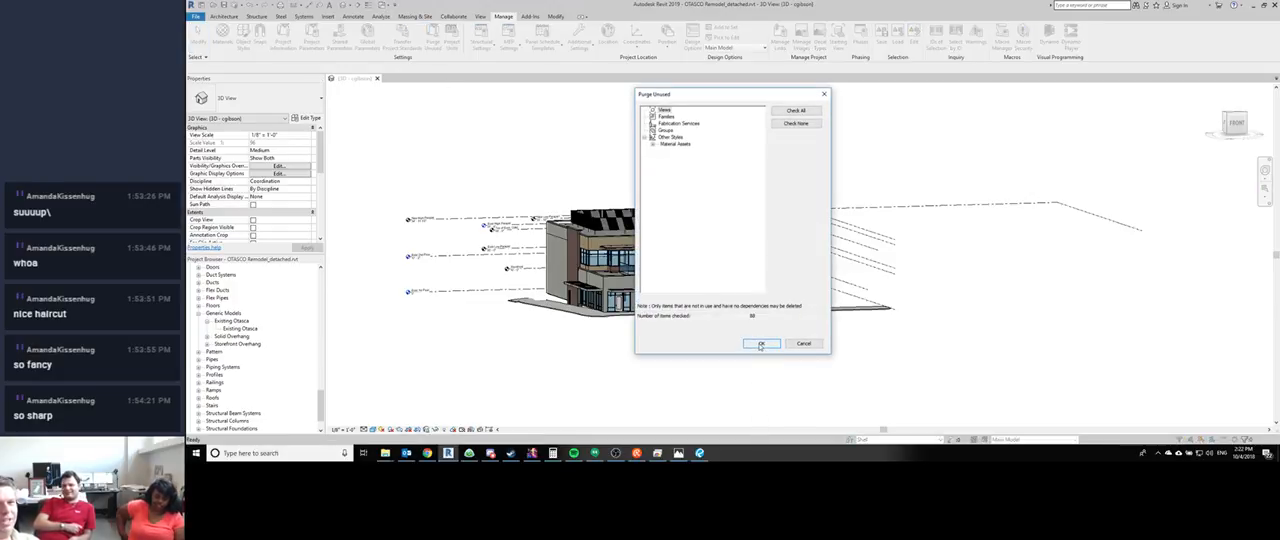
click(760, 344)
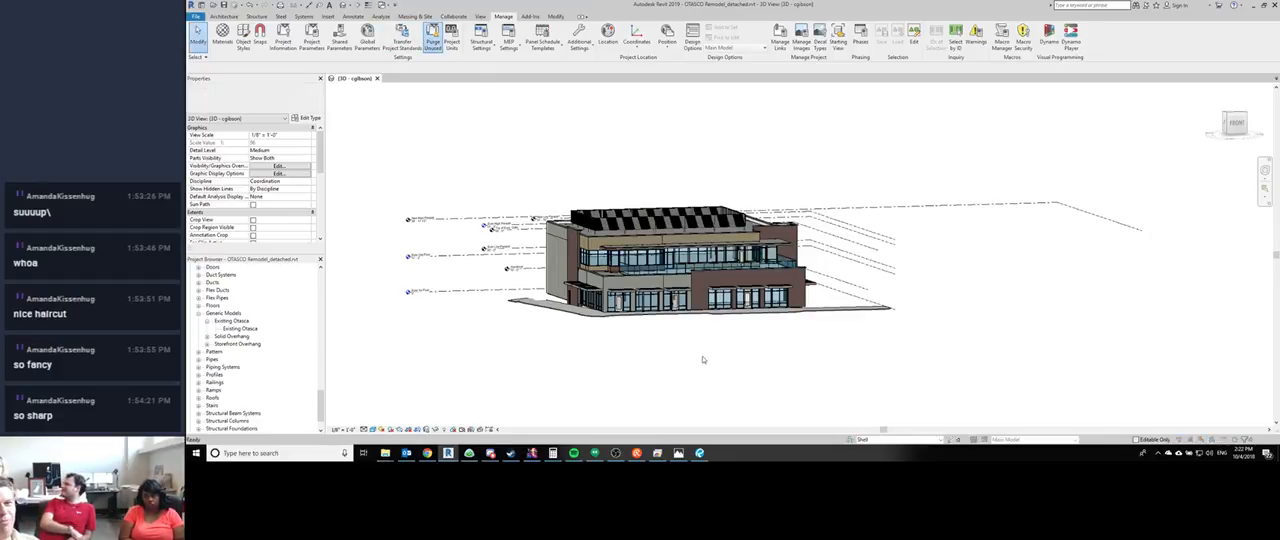
click(763, 343)
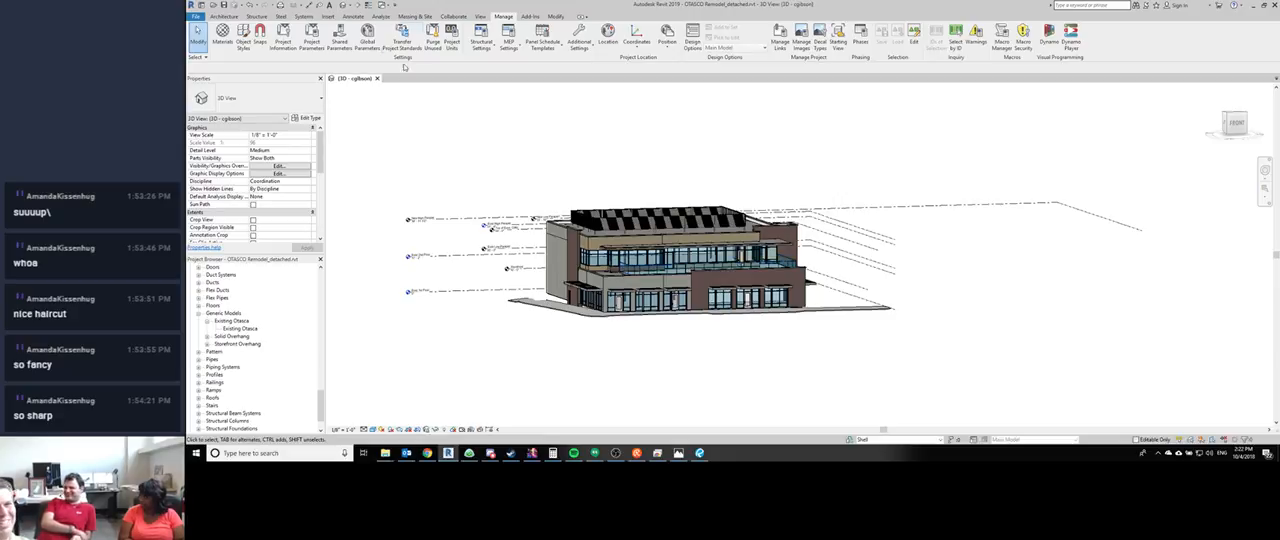
click(432, 40)
click(772, 344)
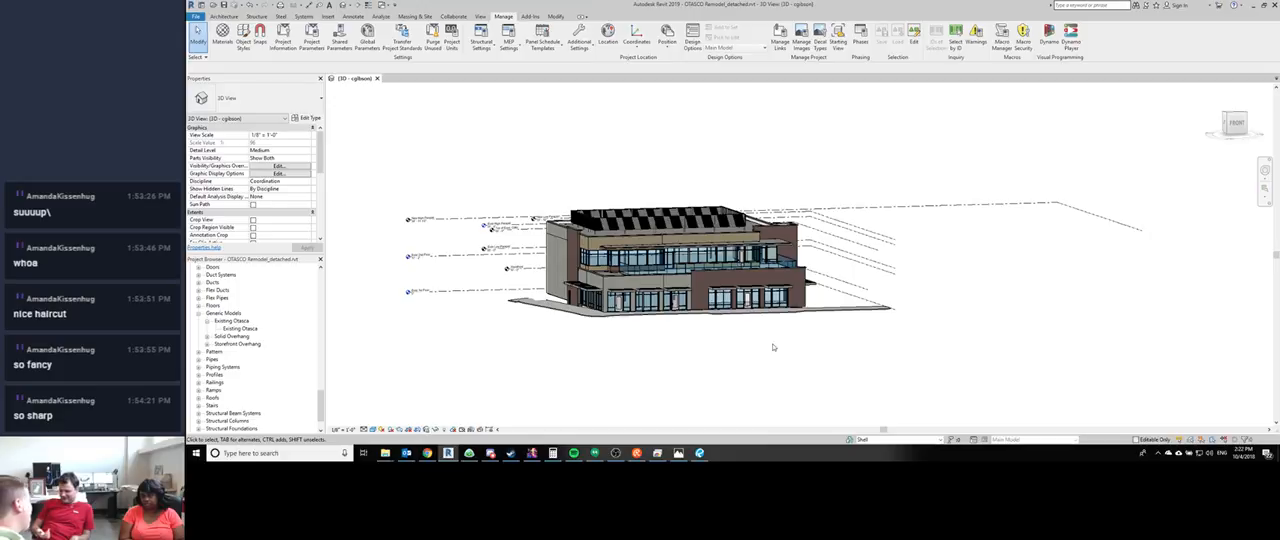
- Check Purge Unused once more for any leftover items and accept the dialog
scroll(608, 163, up, 3)
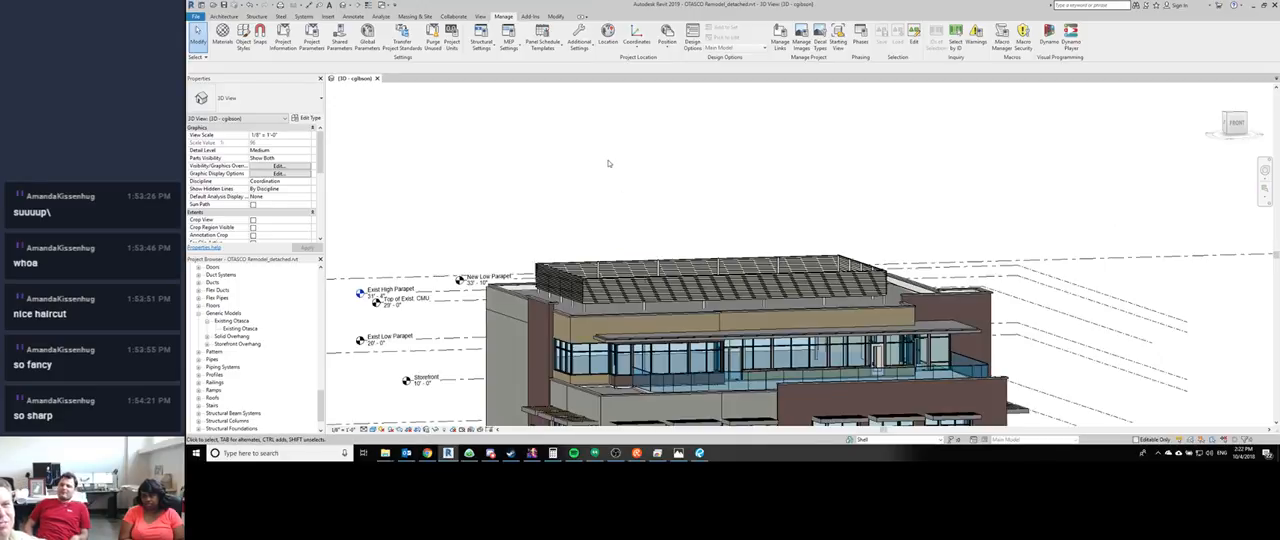
scroll(560, 130, down, 4)
click(432, 40)
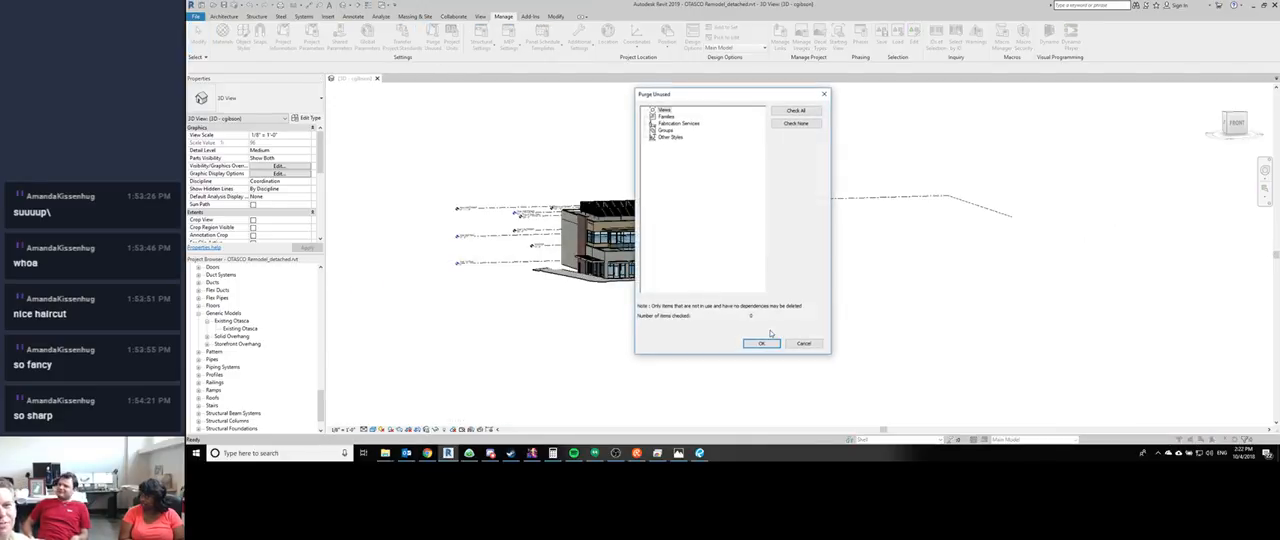
click(762, 343)
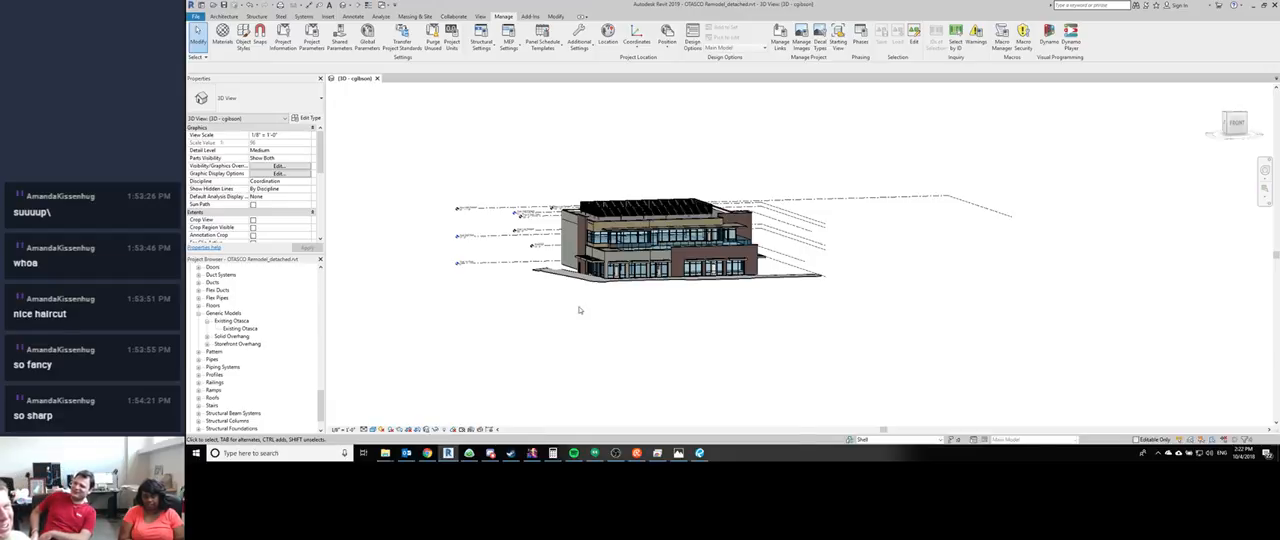
- Start saving the detached model and create a new folder named Outgoing inside the project folder
shift+middle_drag(523, 177, 524, 201)
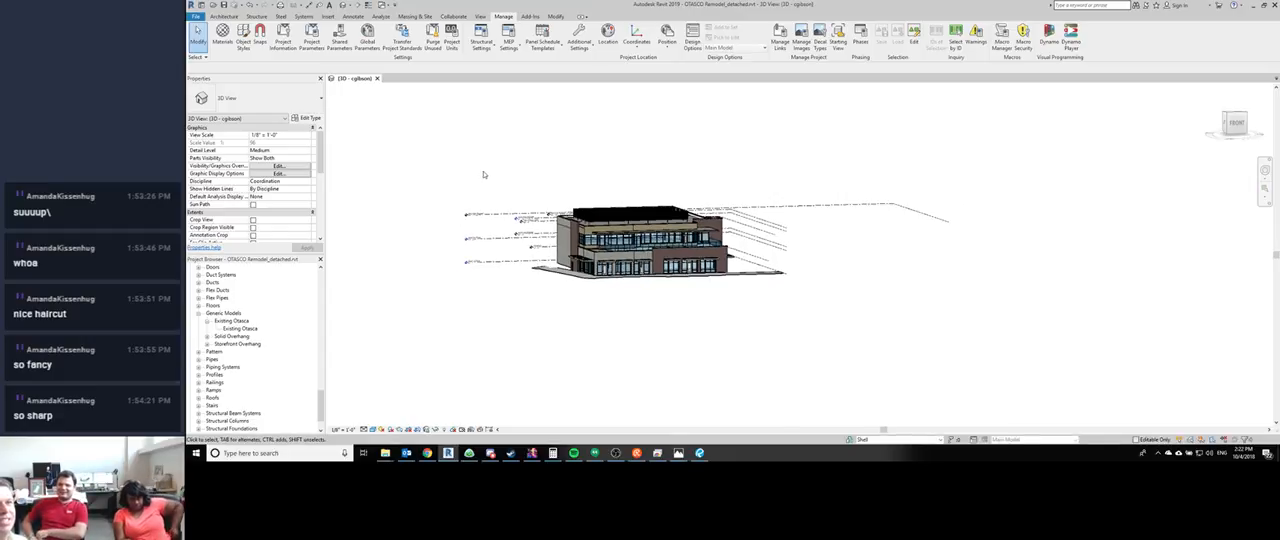
click(225, 7)
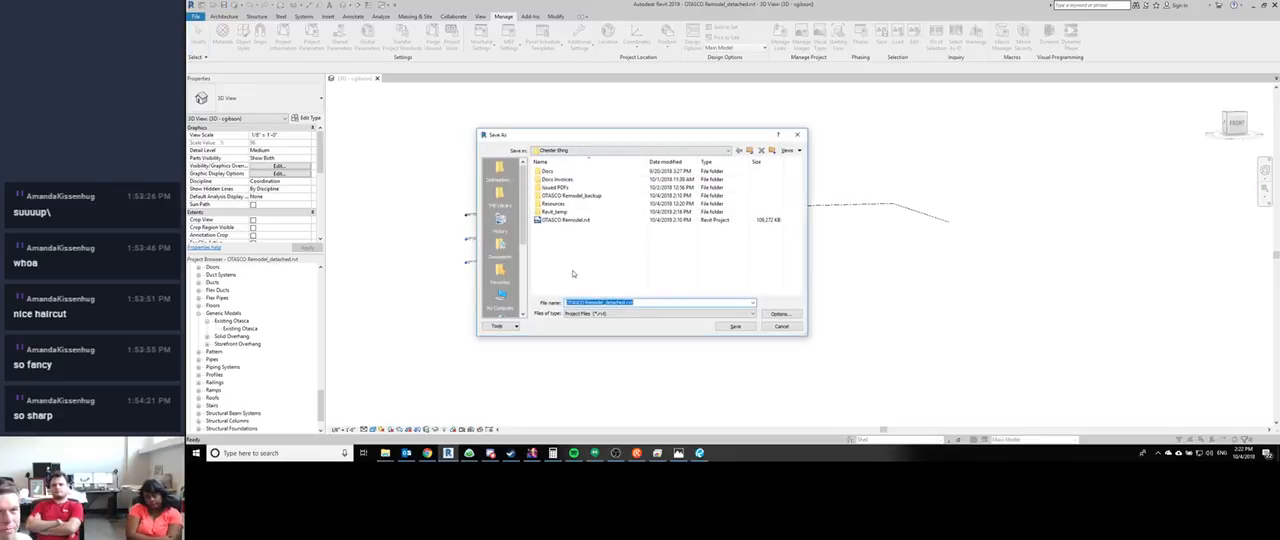
click(573, 273)
key(o)
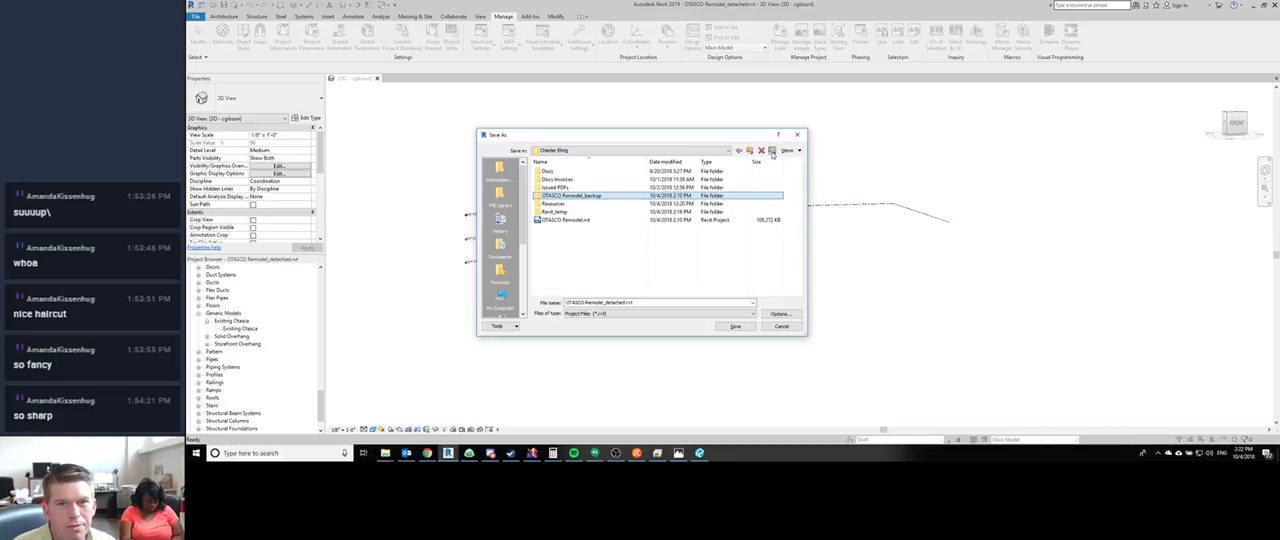
text(Outg)
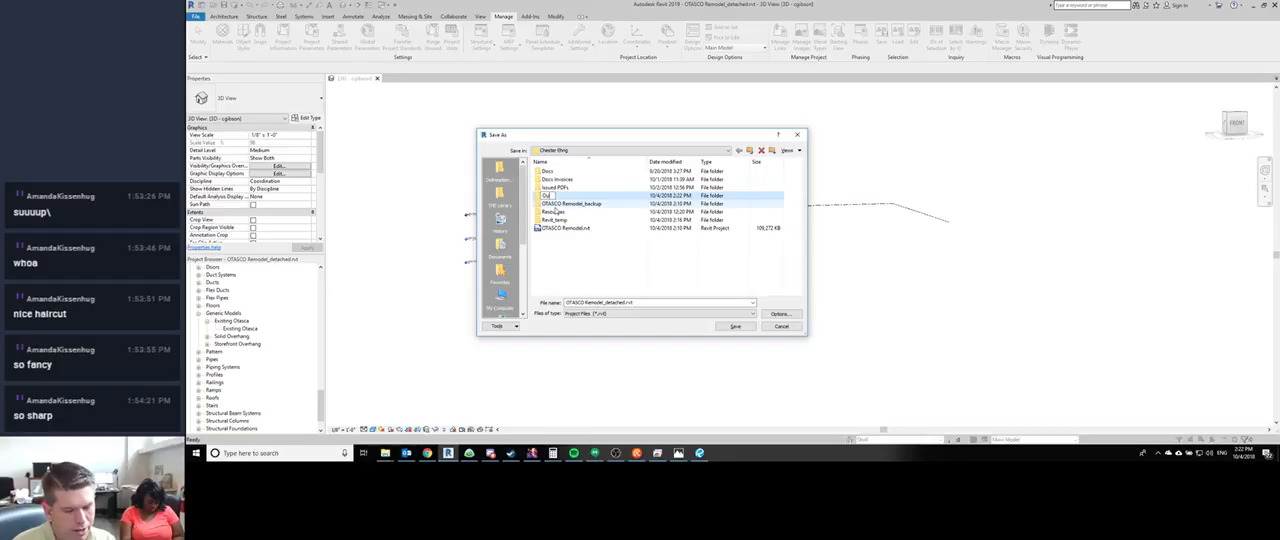
text(oing)
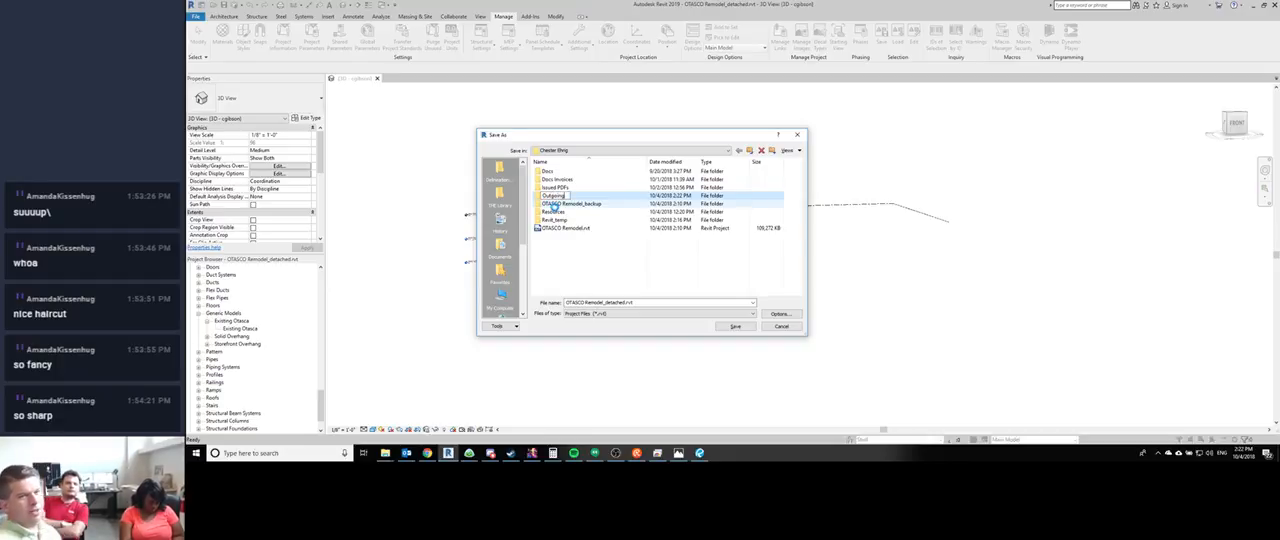
key(Return)
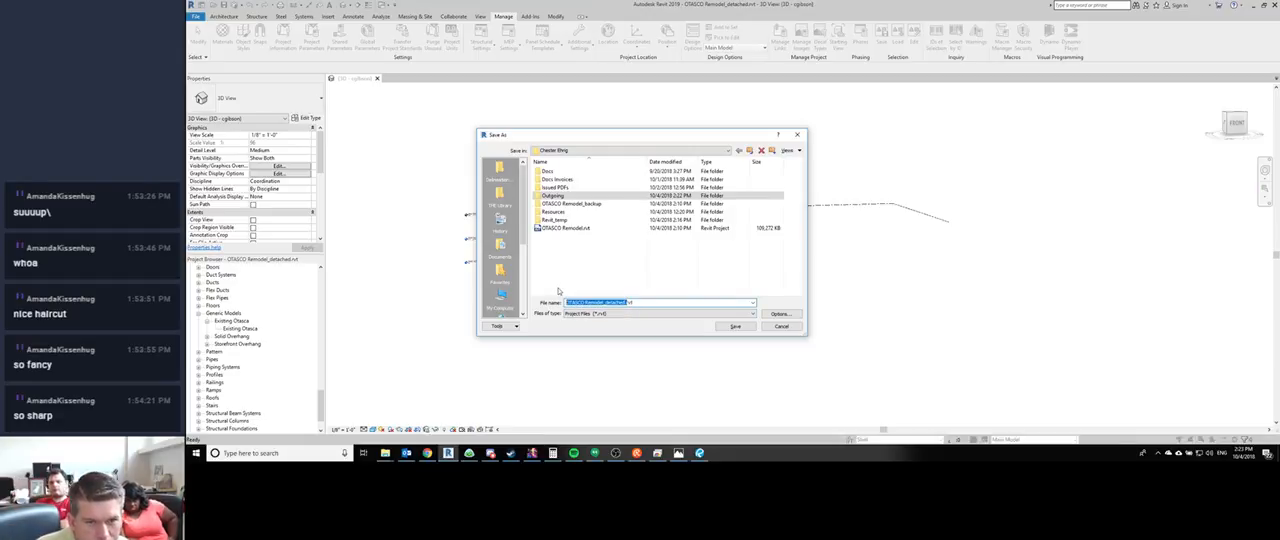
- Replace the save file name with The Courtyard_Arch, keeping the .rvt extension
key(Home)
key(Delete)
key(Delete)
key(Delete)
key(Delete)
key(Delete)
key(Delete)
key(Delete)
key(Delete)
key(Delete)
key(Delete)
key(Delete)
key(Delete)
key(Delete)
key(Delete)
key(Delete)
key(Delete)
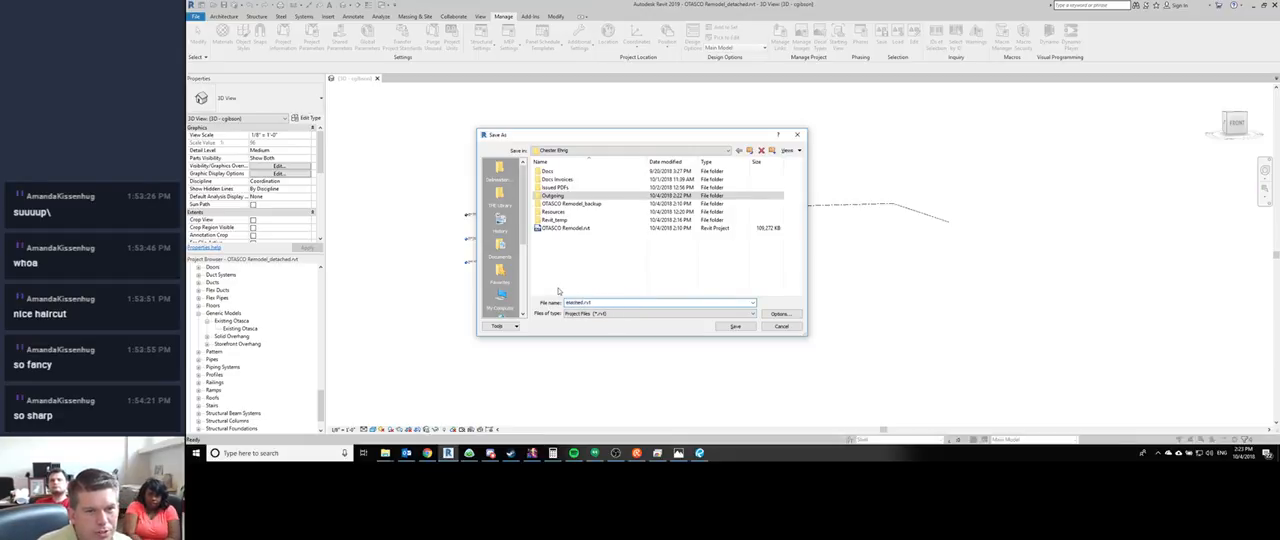
key(Delete)
key(Delete)
key(Delete)
key(Delete)
key(Delete)
key(Delete)
key(Delete)
text(The)
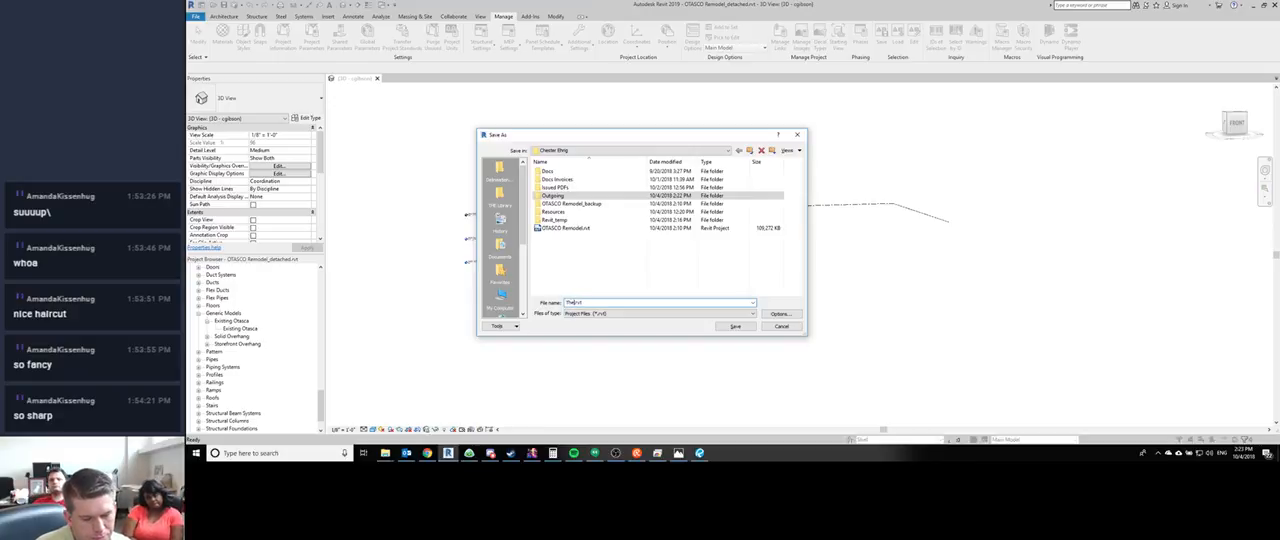
text( Courtyard_A)
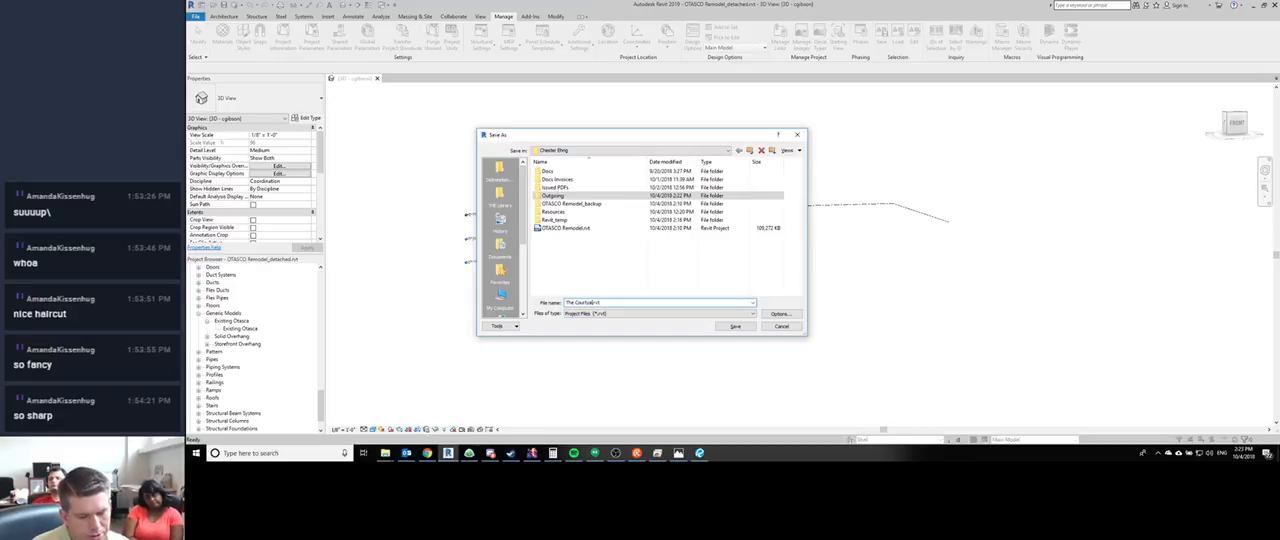
text(rch)
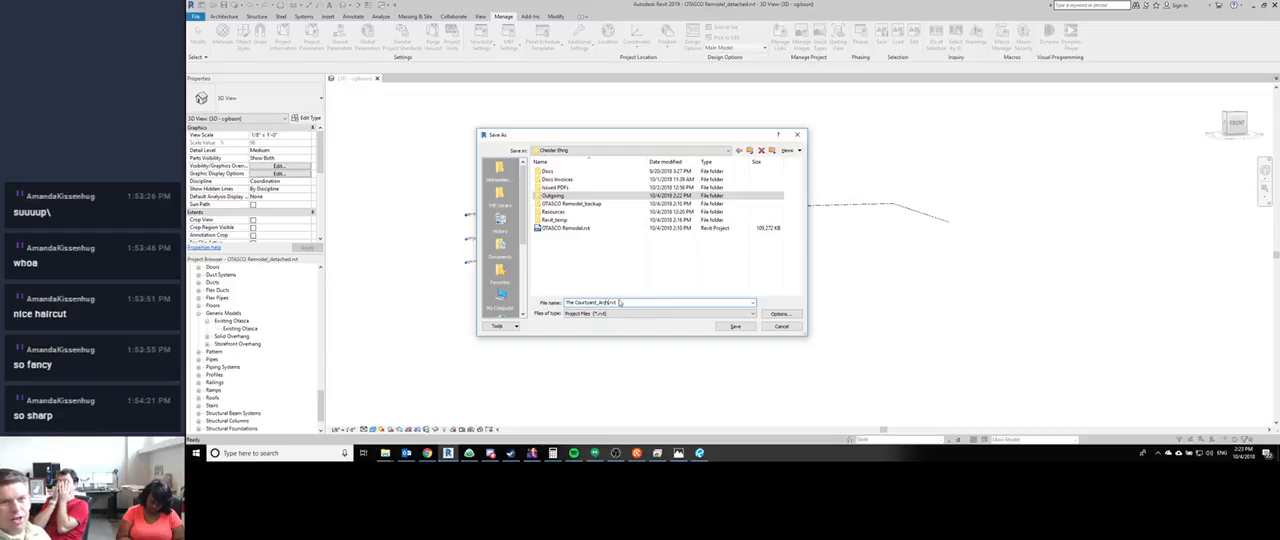
- Open the Outgoing folder as the save location and save the project file there
click(563, 197)
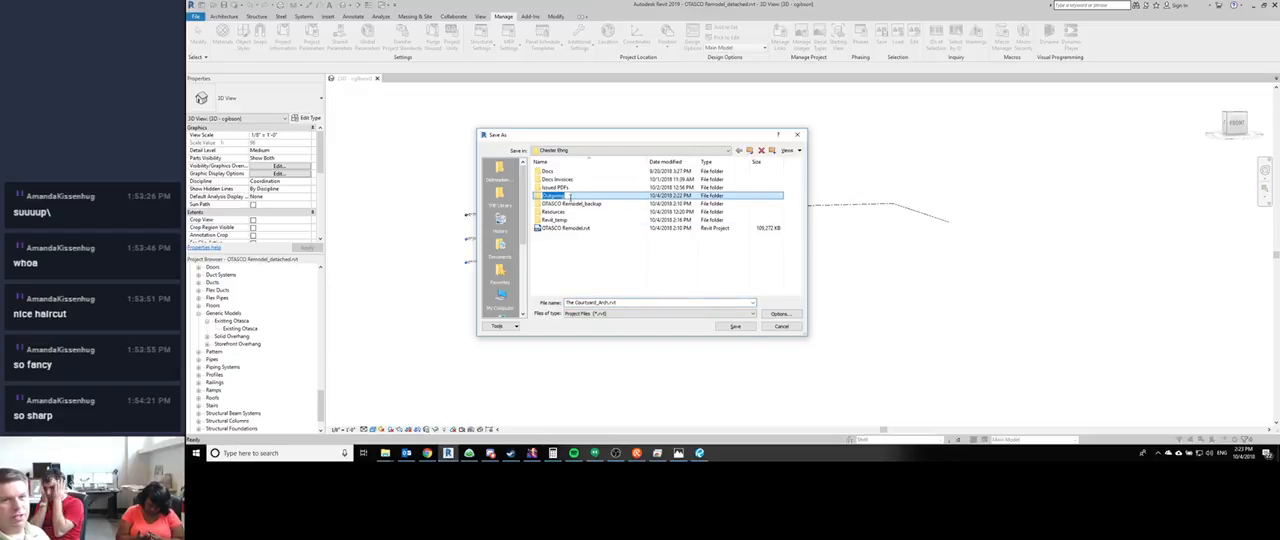
click(603, 197)
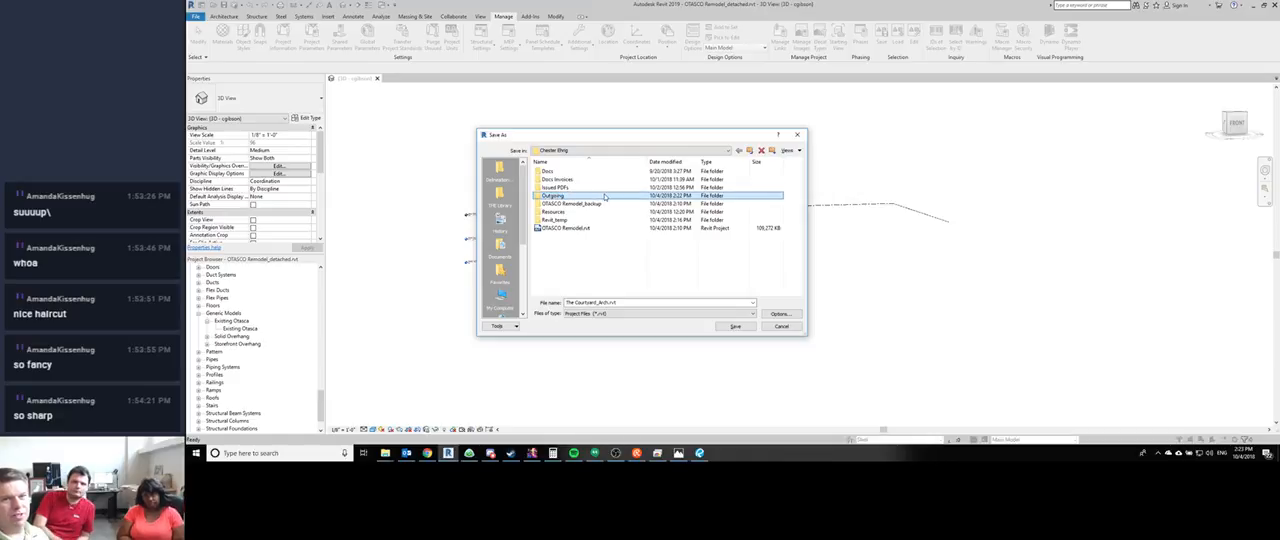
click(734, 325)
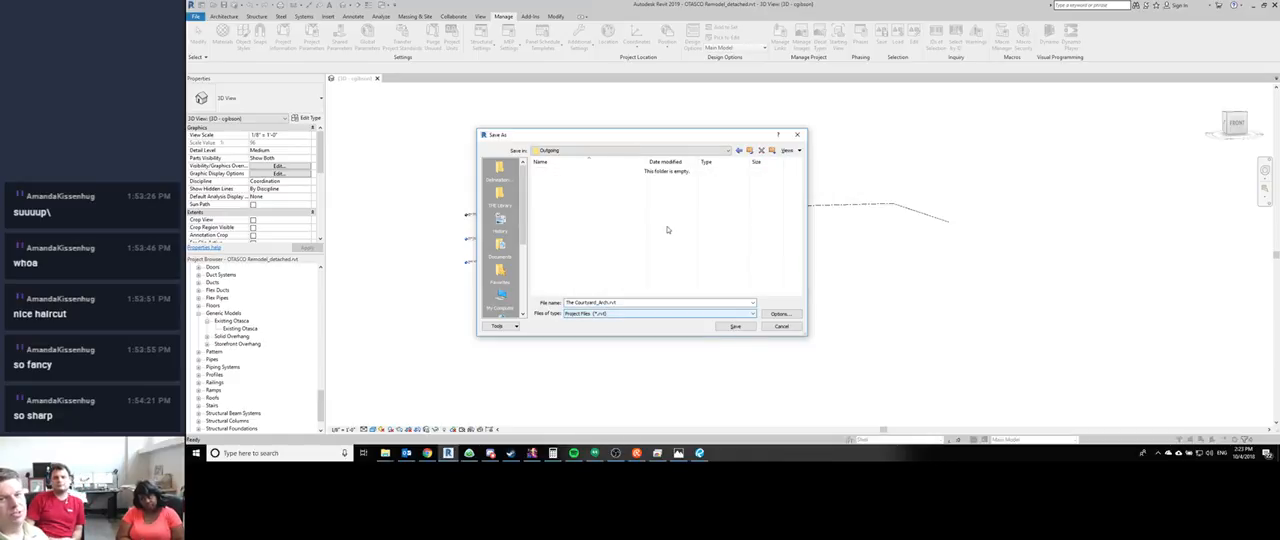
click(735, 326)
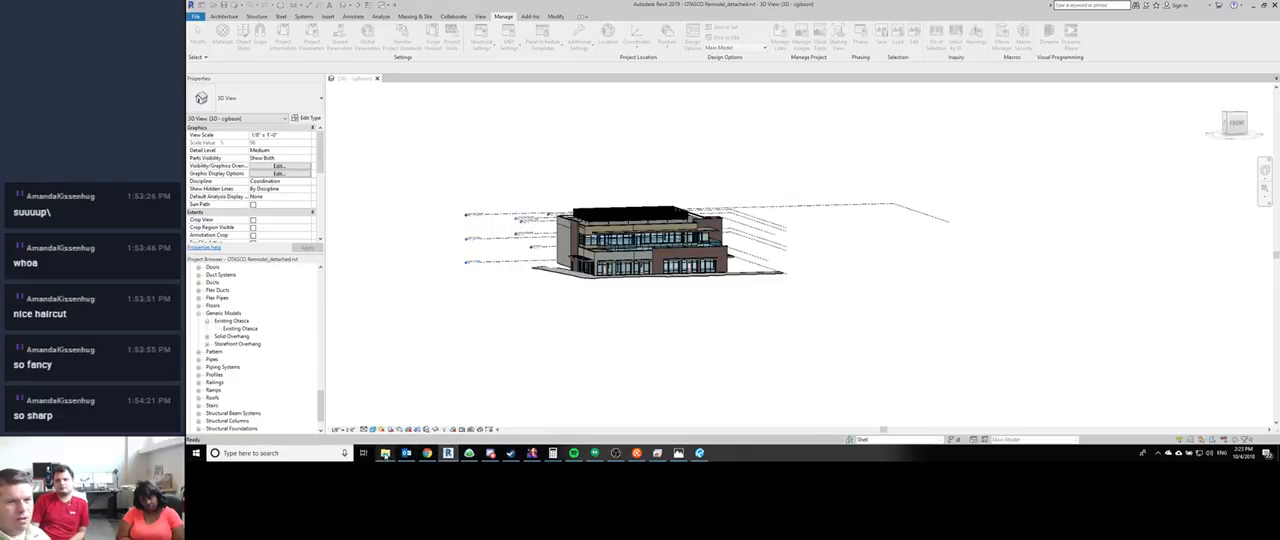
- Switch to File Explorer, browse to the project's Outgoing folder to check the saved model file, and return to Revit
mouse_move(385, 453)
click(370, 427)
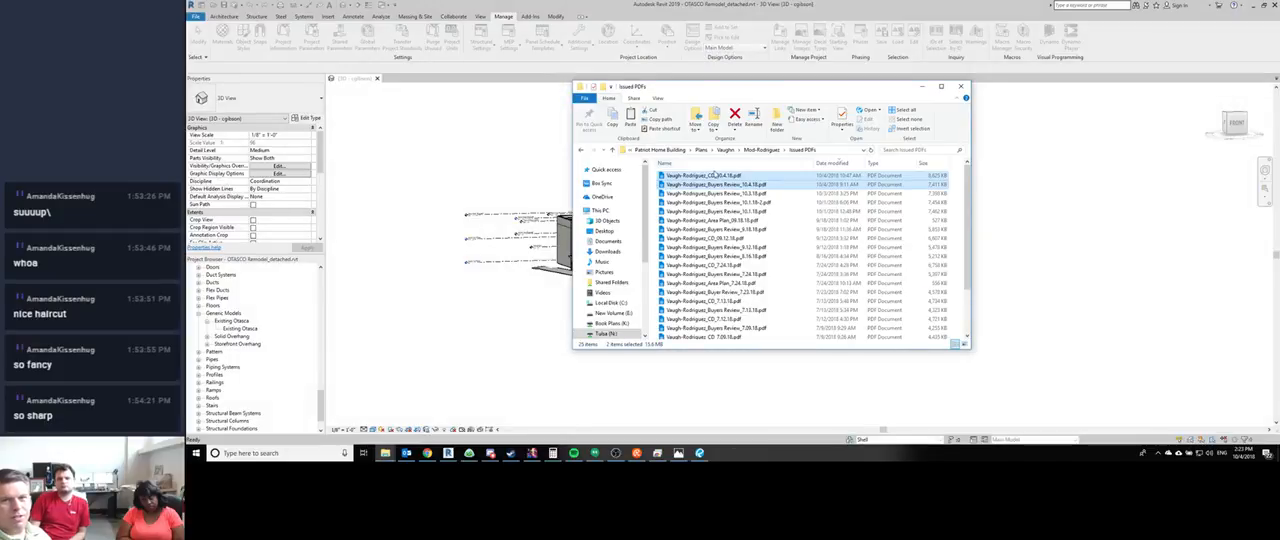
click(671, 152)
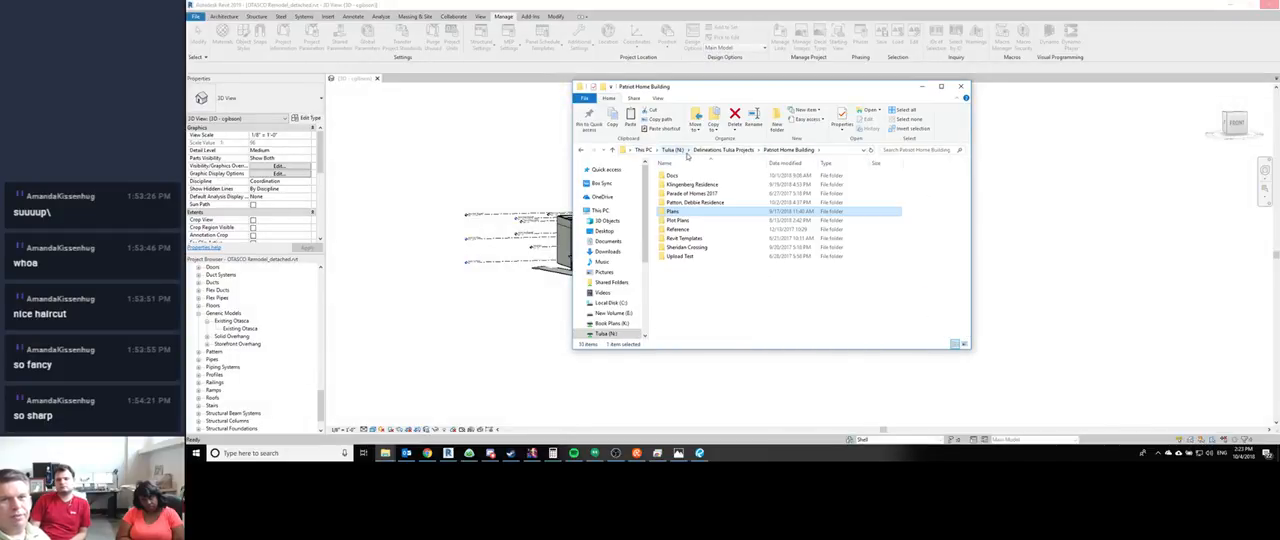
click(709, 152)
double_click(683, 208)
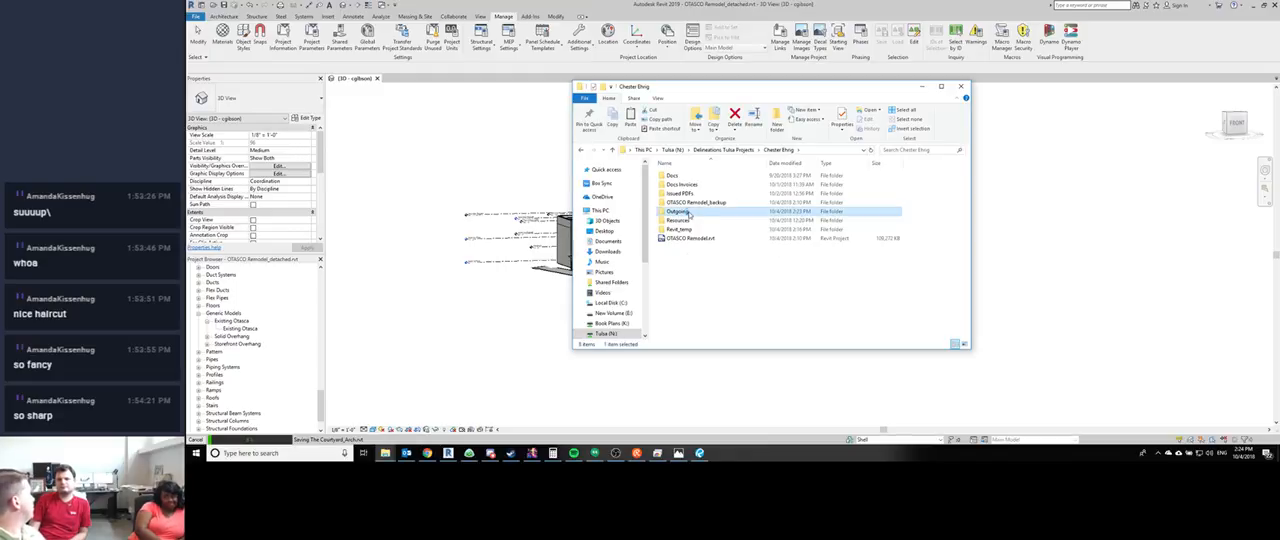
double_click(689, 212)
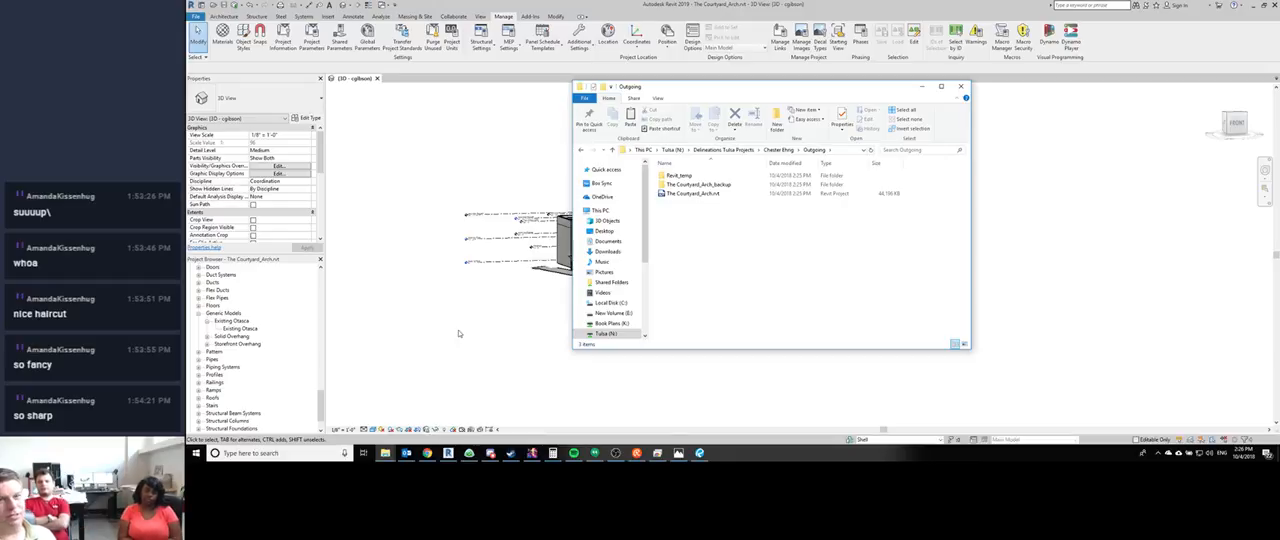
click(569, 392)
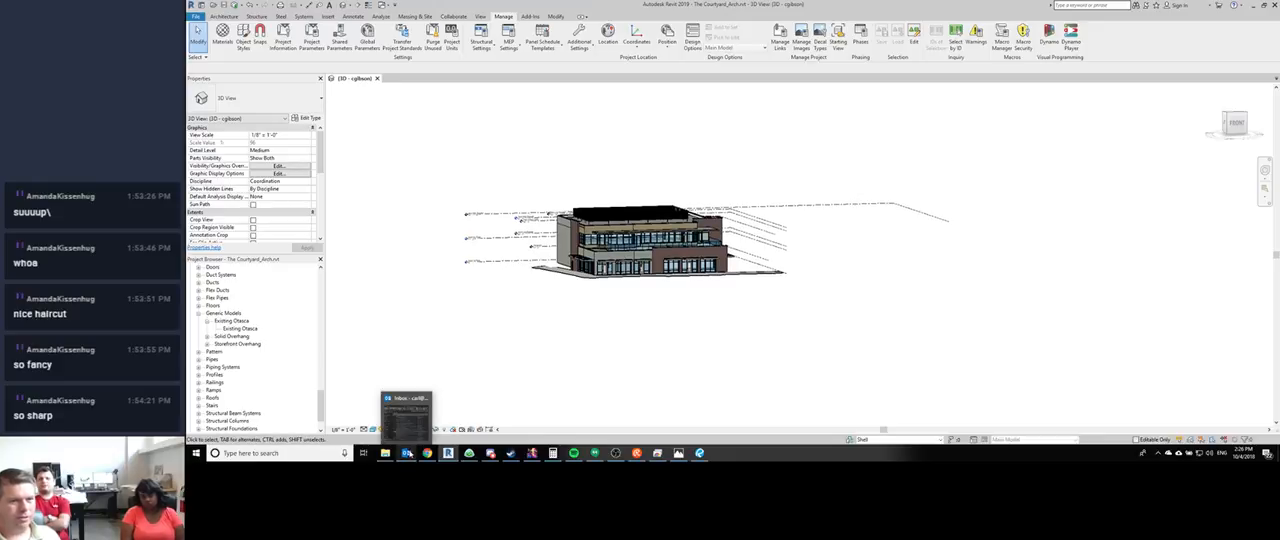
middle_drag(848, 291, 853, 308)
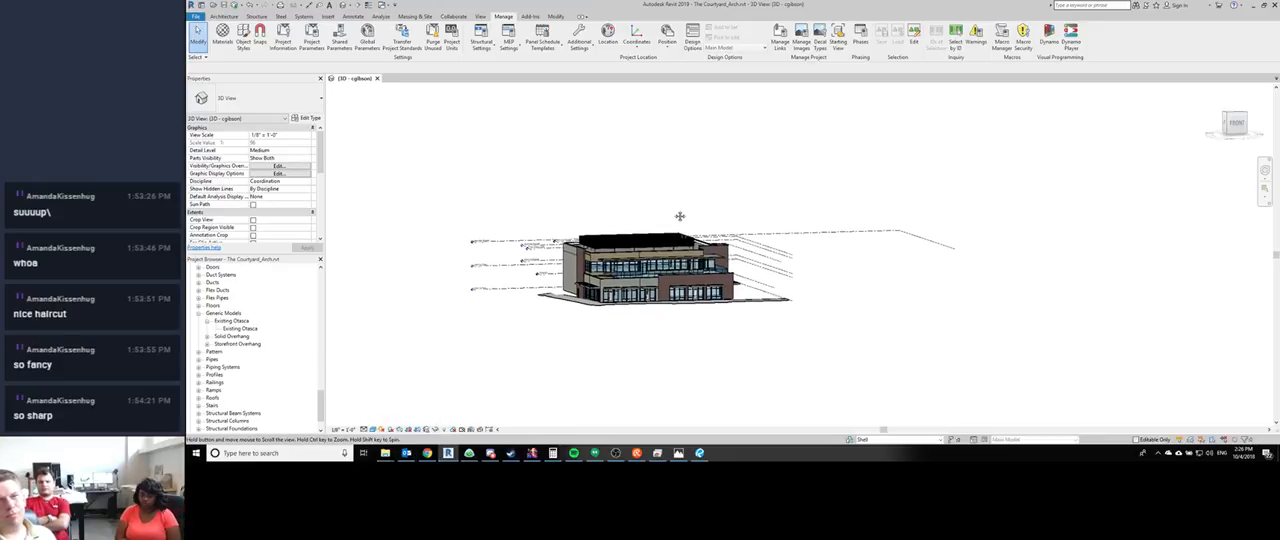
scroll(674, 213, up, 3)
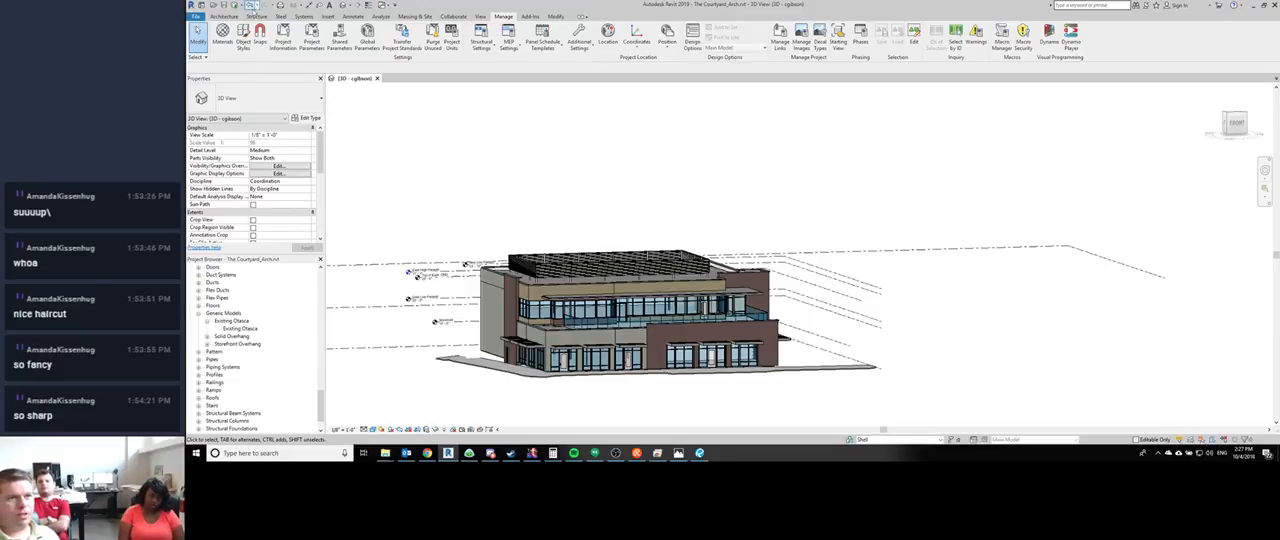
middle_drag(536, 193, 525, 165)
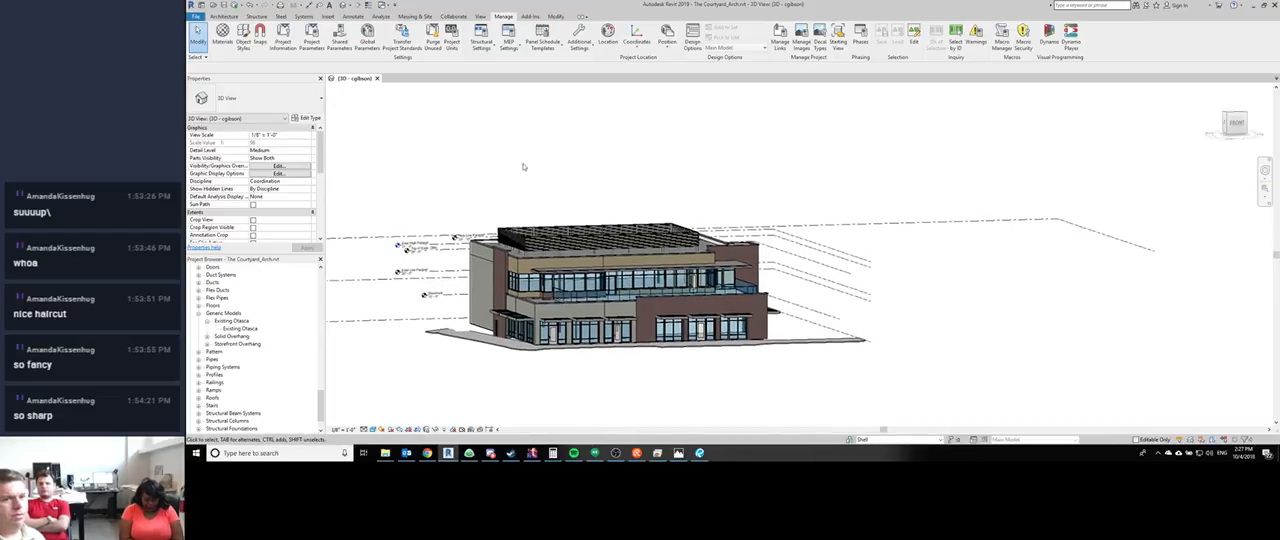
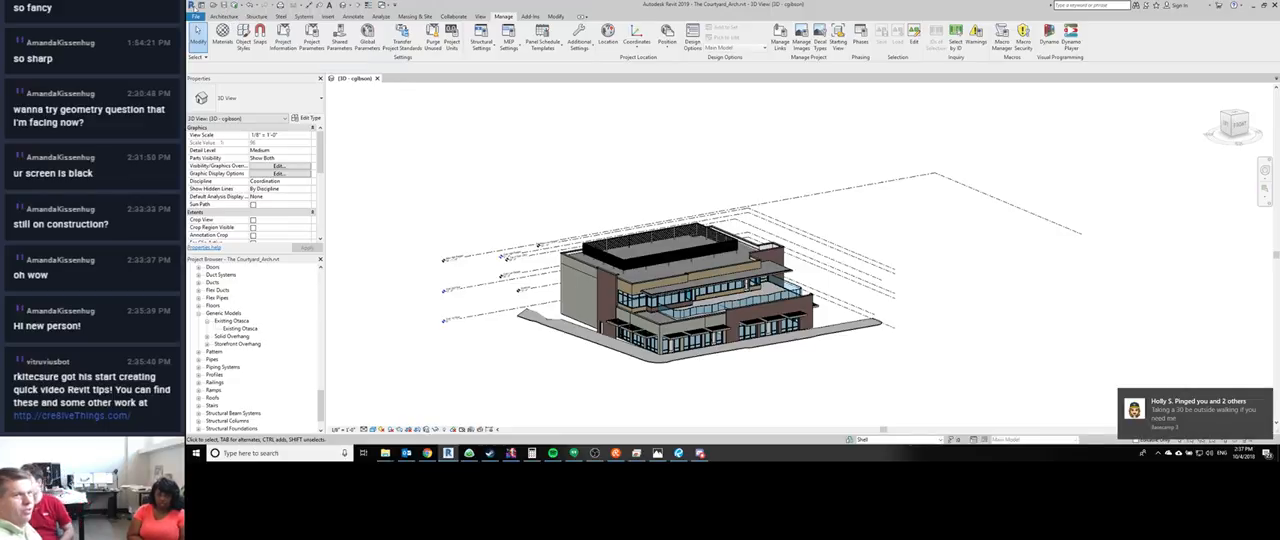
click(238, 5)
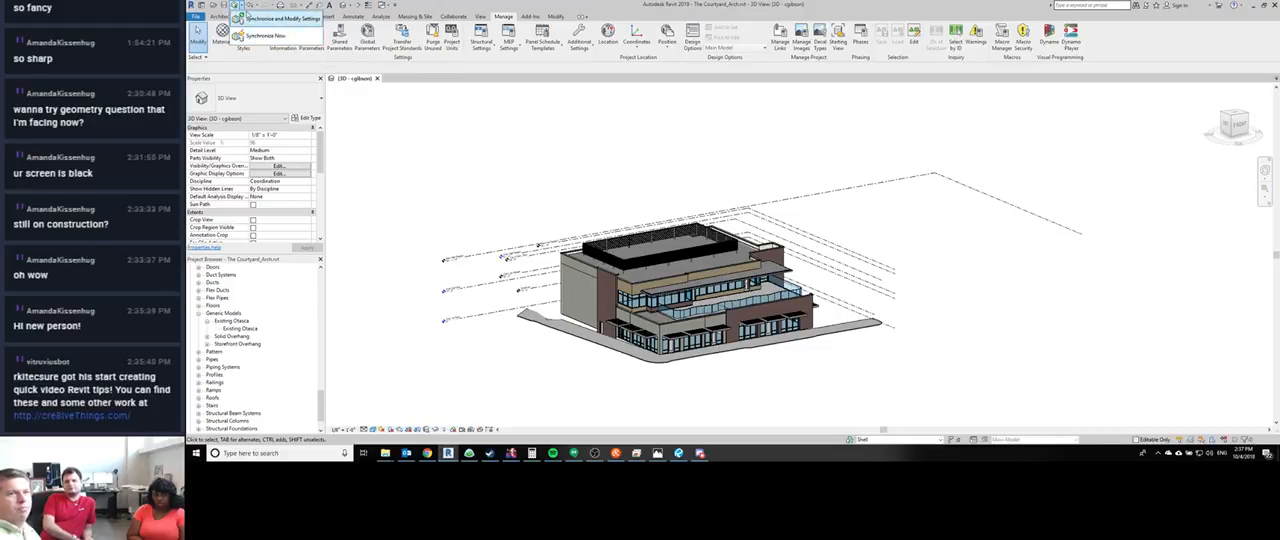
click(270, 18)
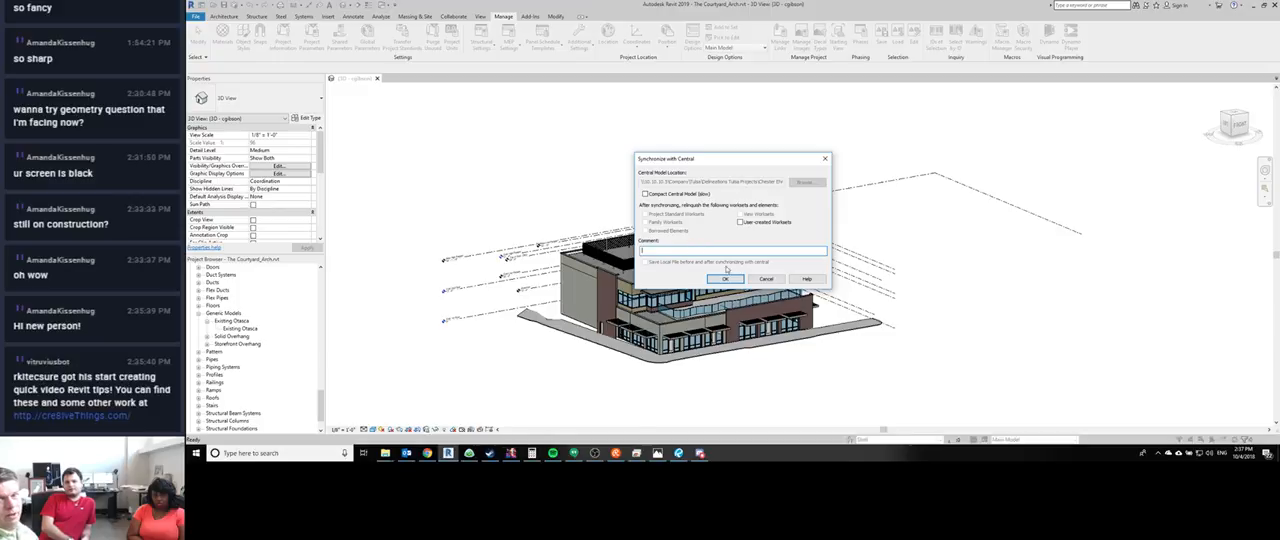
click(767, 280)
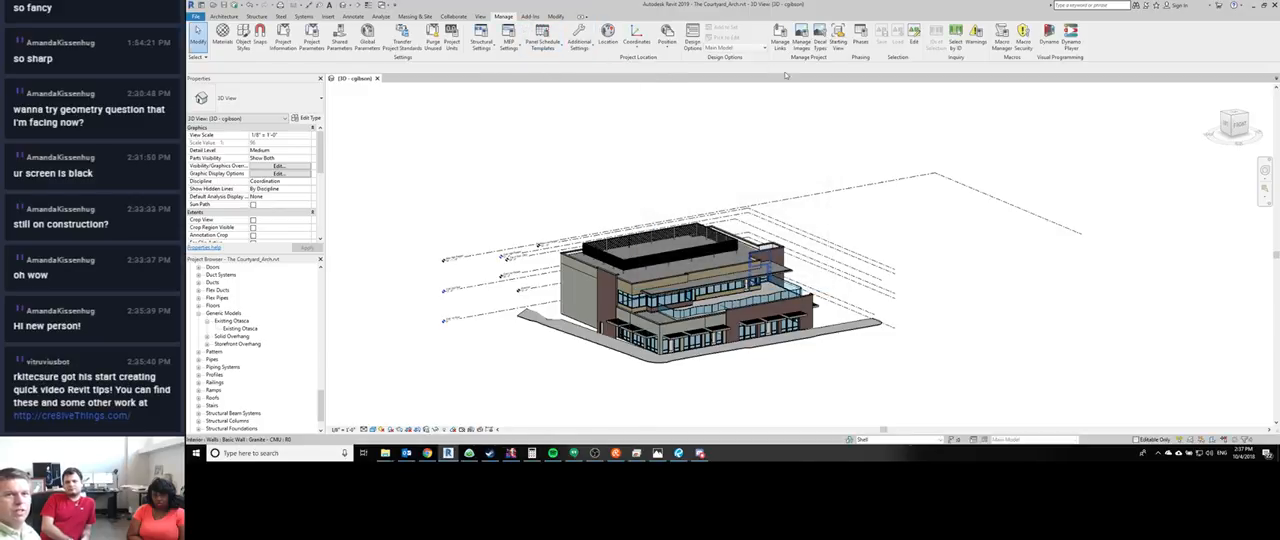
- Show the synchronization history of the OTASCO Remodel.rvt central file in the project folder
click(453, 16)
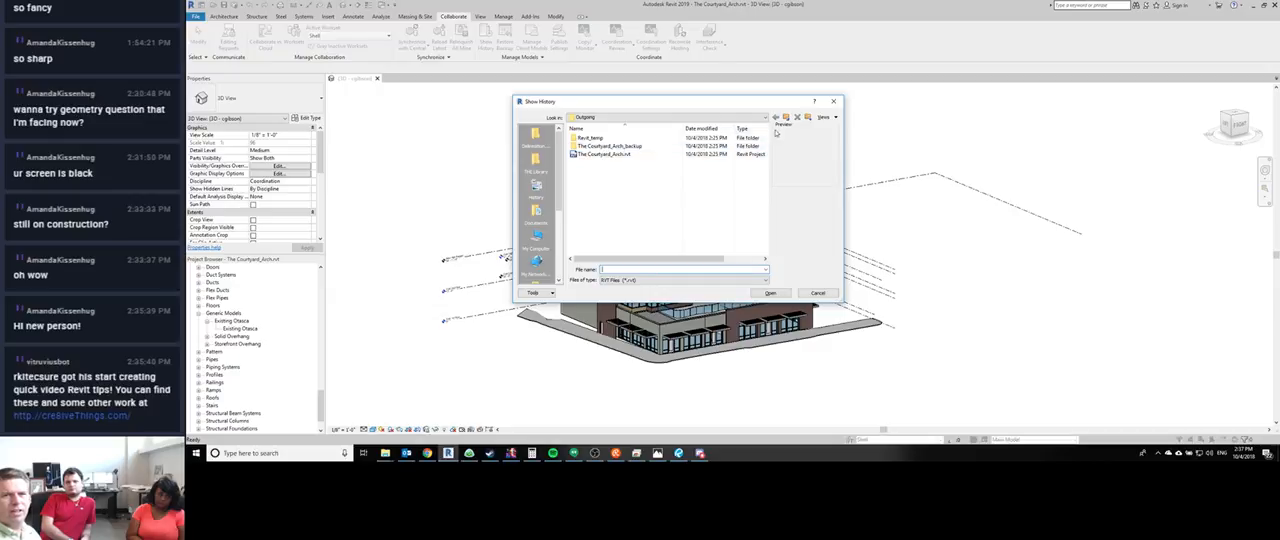
click(787, 118)
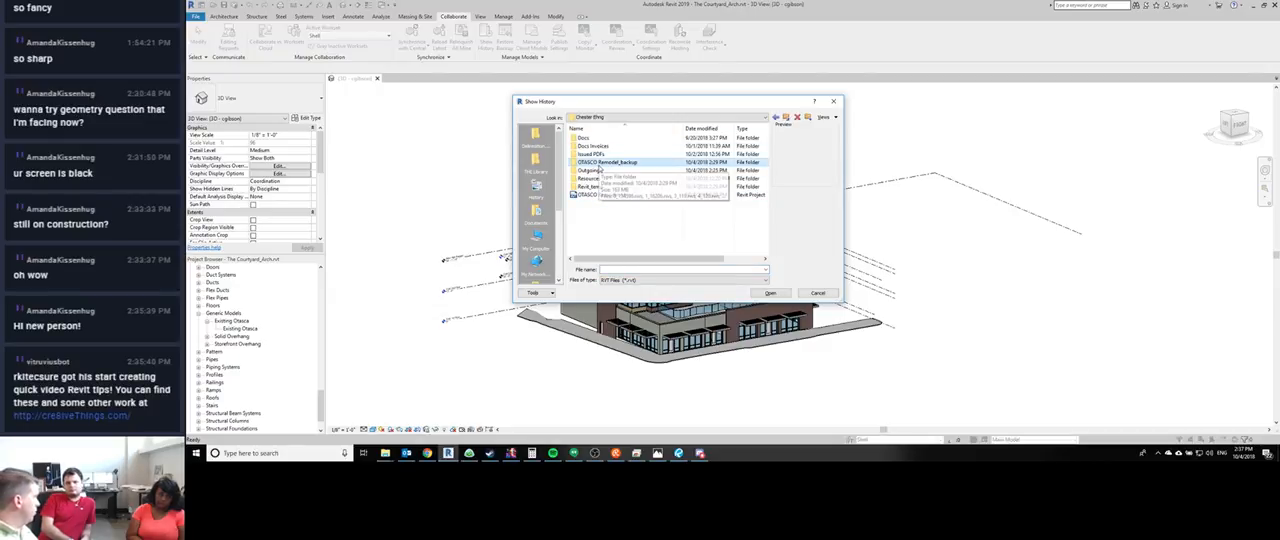
click(772, 294)
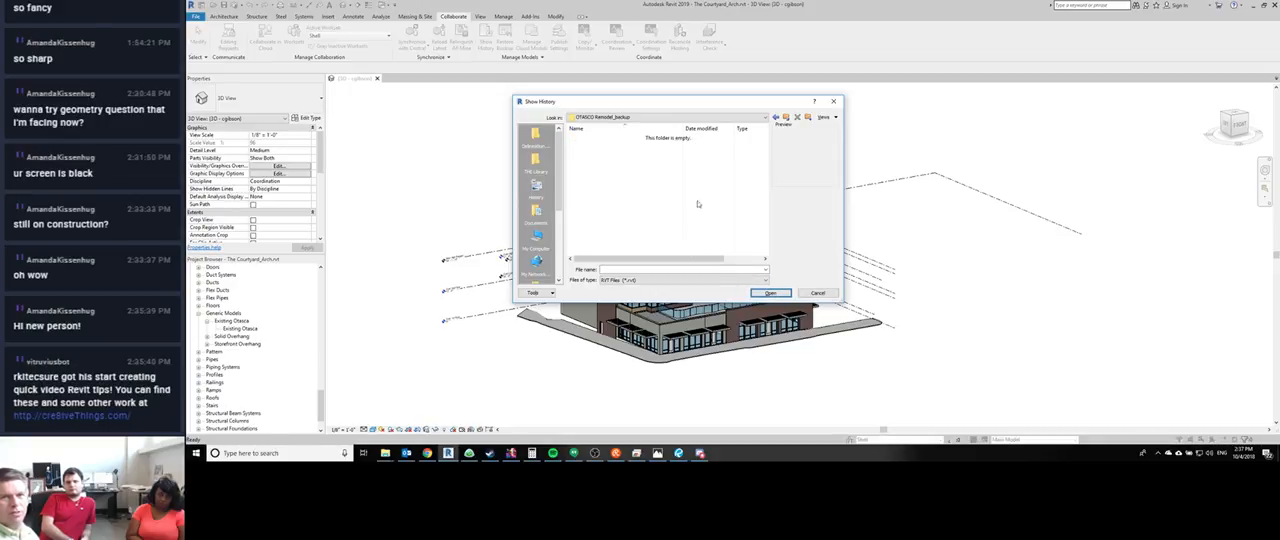
click(787, 117)
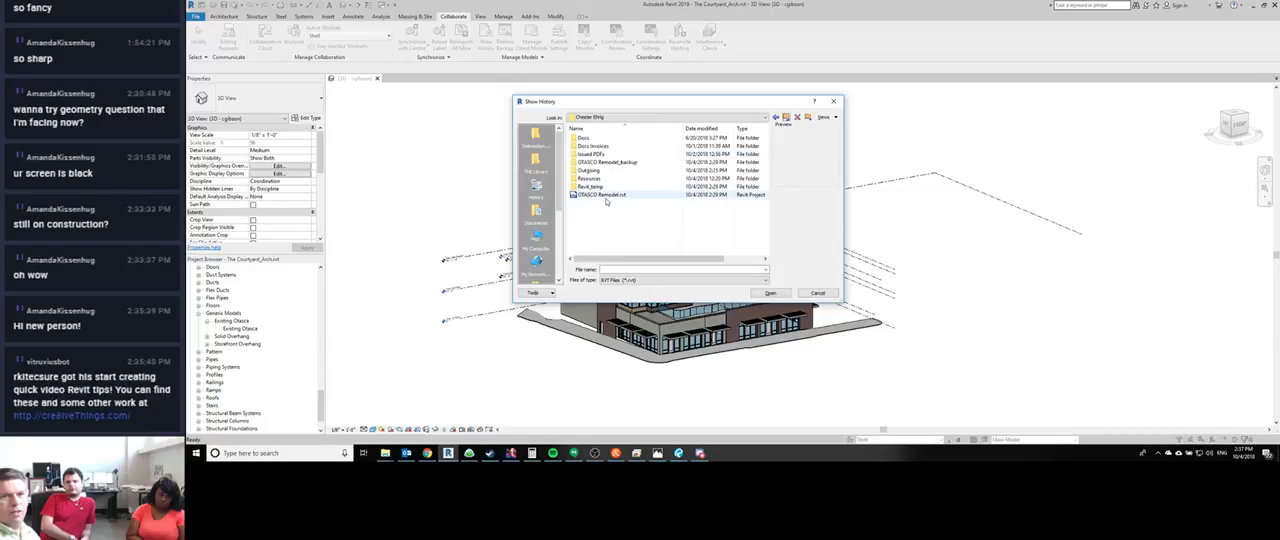
click(602, 194)
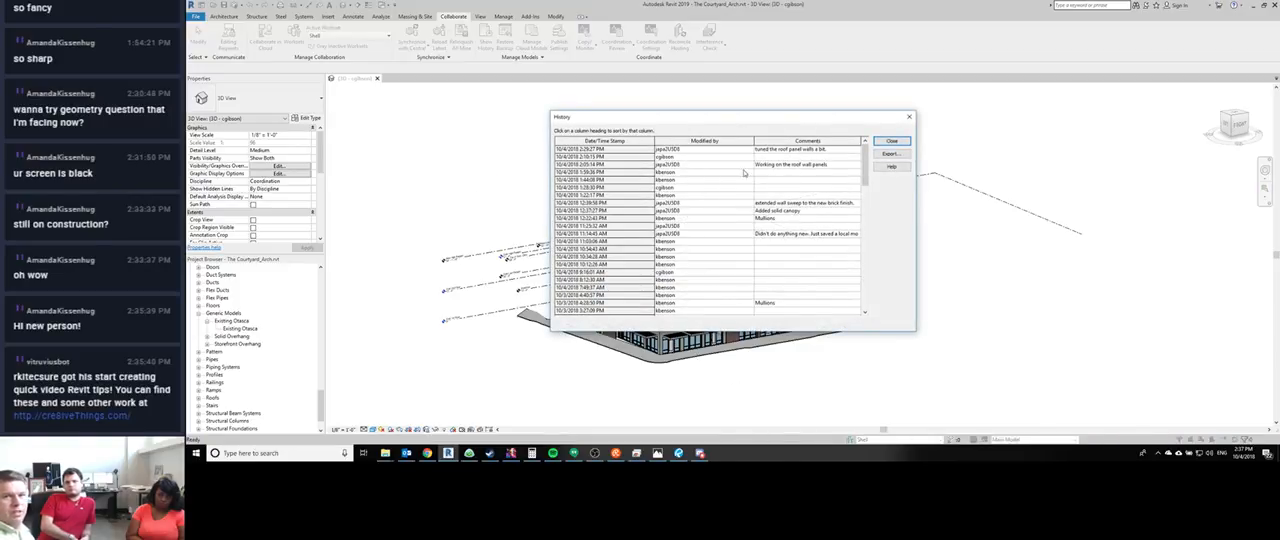
- Examine the central file's history entries sorted by comments and by date in both directions, and close the history
click(790, 142)
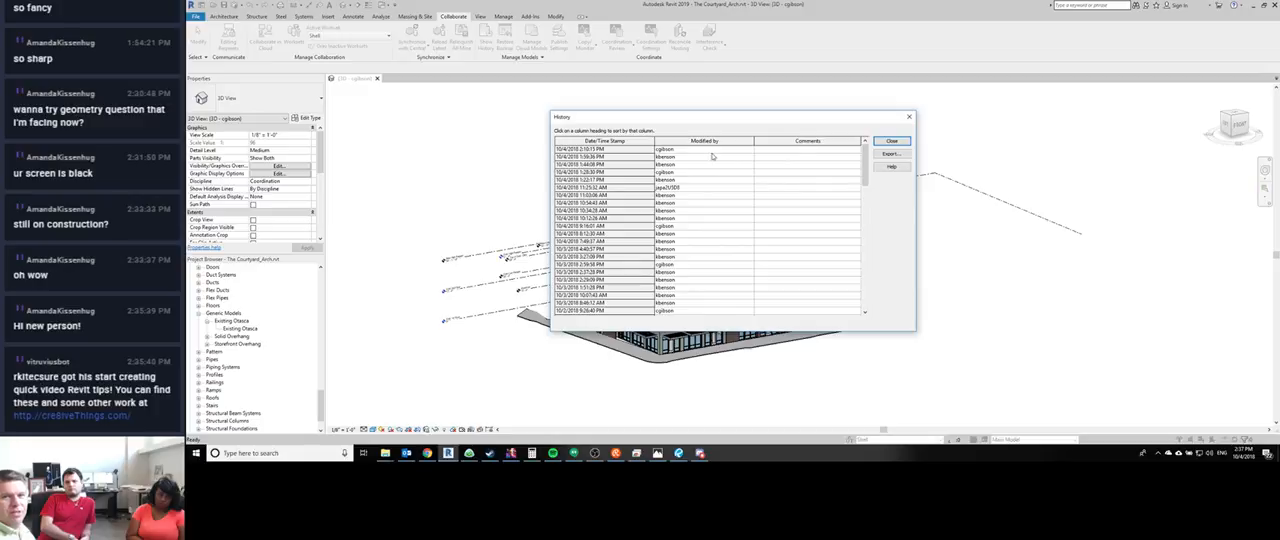
click(624, 142)
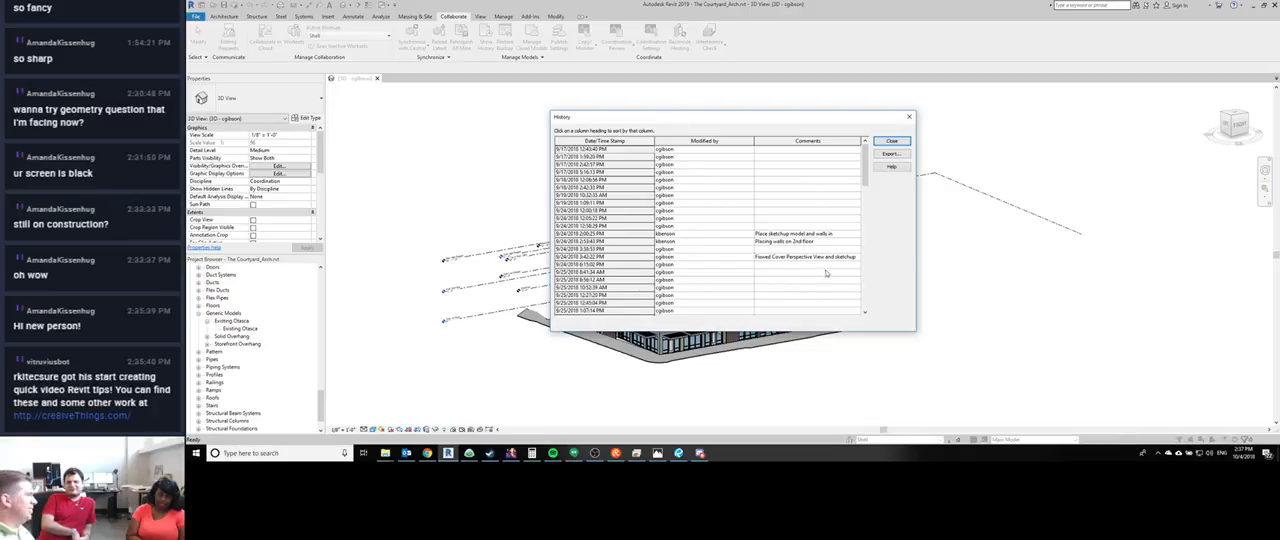
click(811, 142)
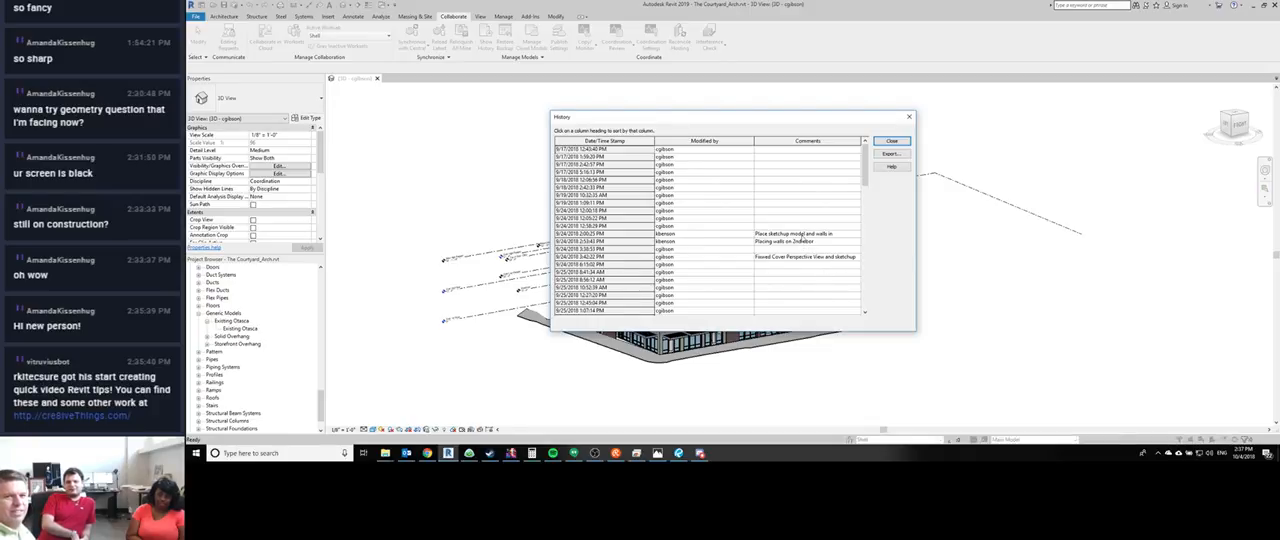
click(603, 142)
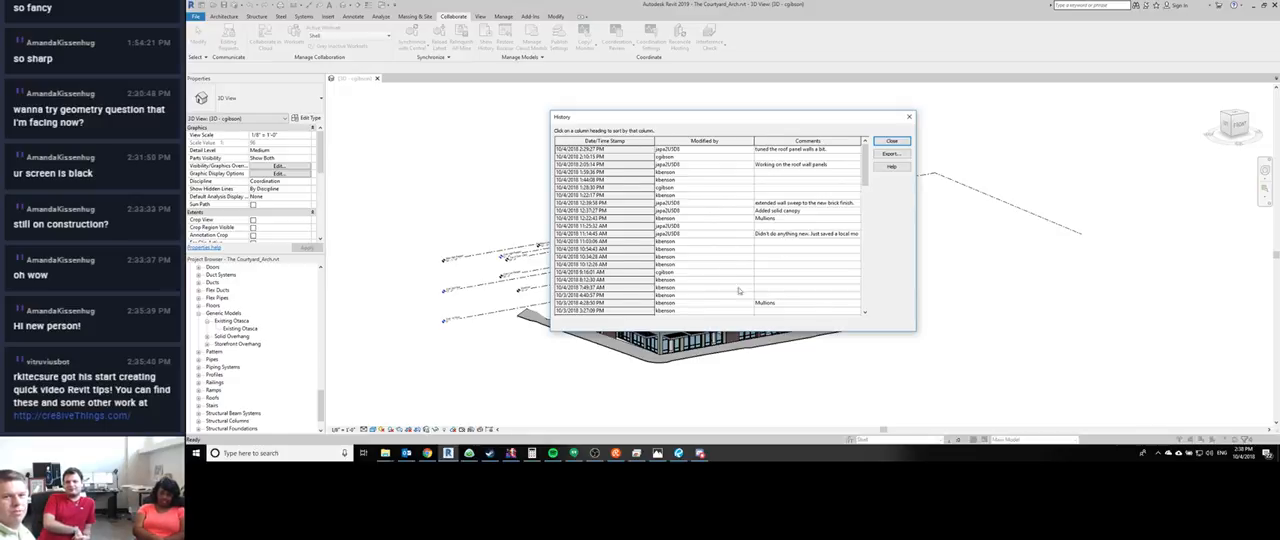
scroll(700, 262, down, 10)
scroll(722, 270, down, 6)
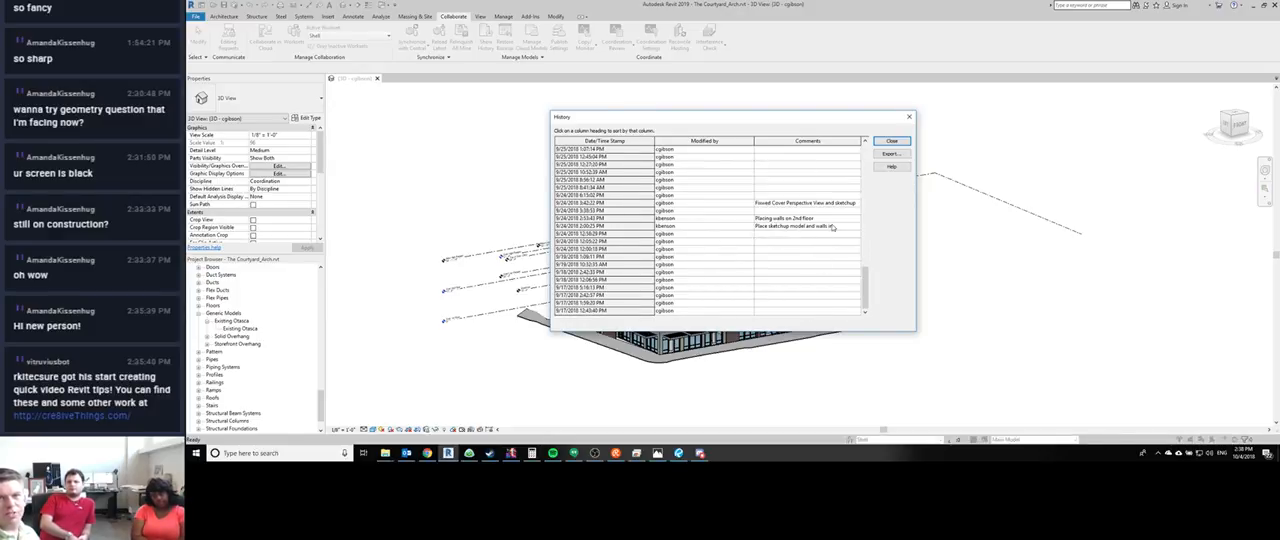
click(590, 141)
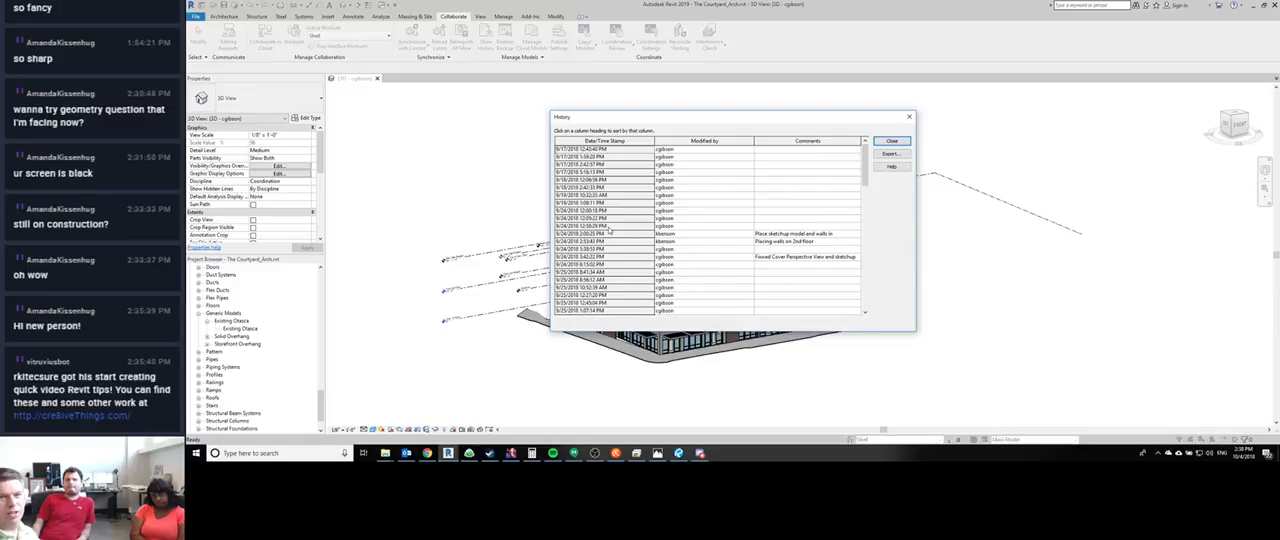
click(590, 141)
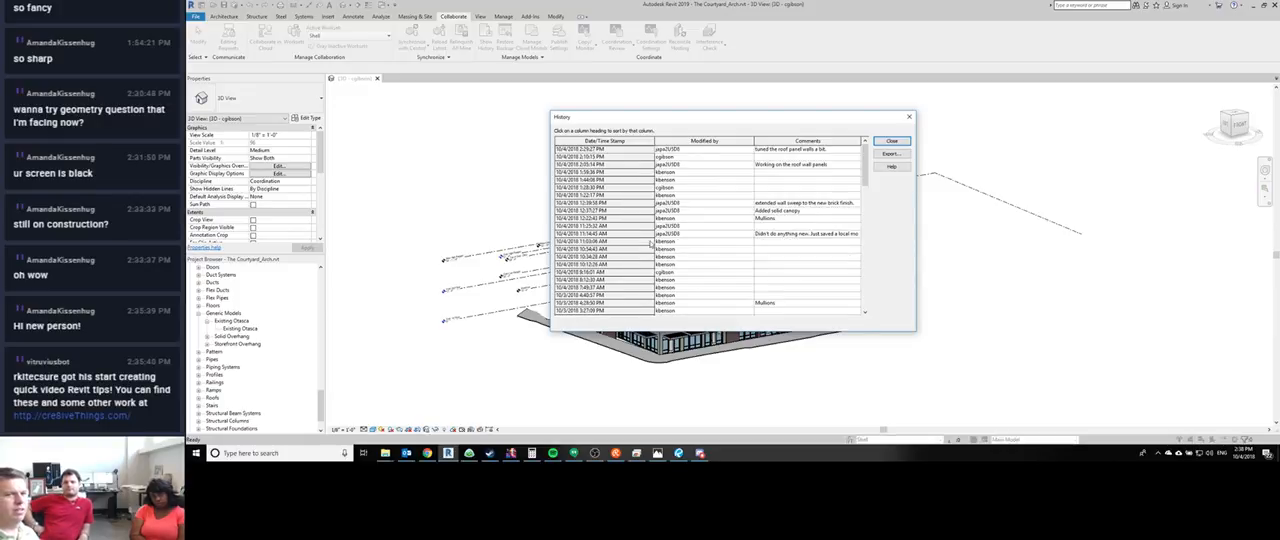
click(889, 143)
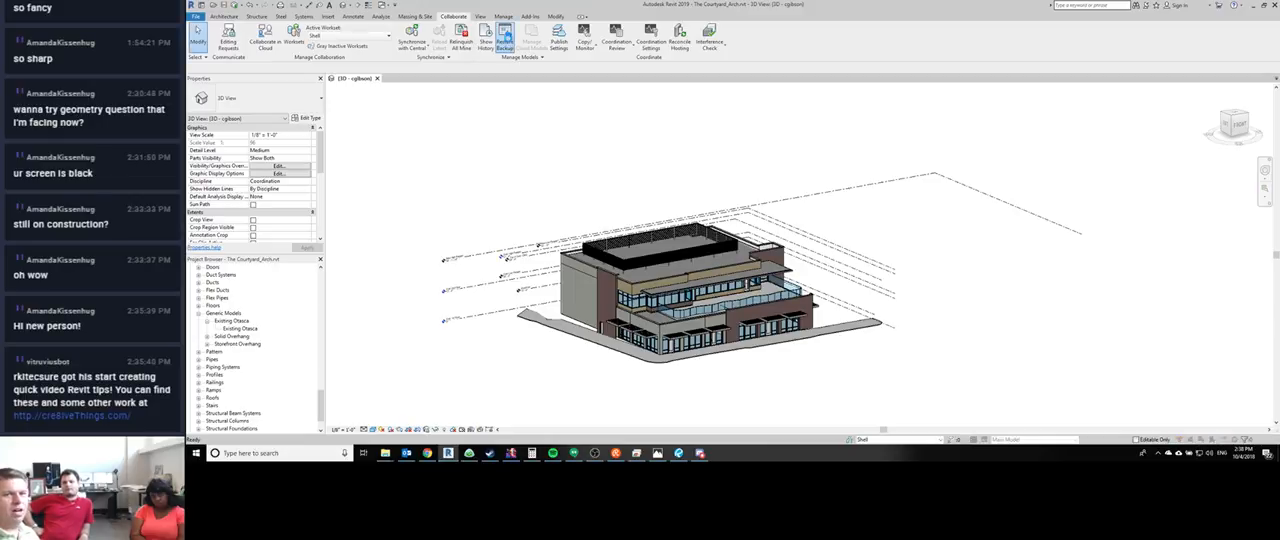
- Start restoring a backup and open the project's OTASCO Remodel_backup folder to list its backup versions
click(505, 42)
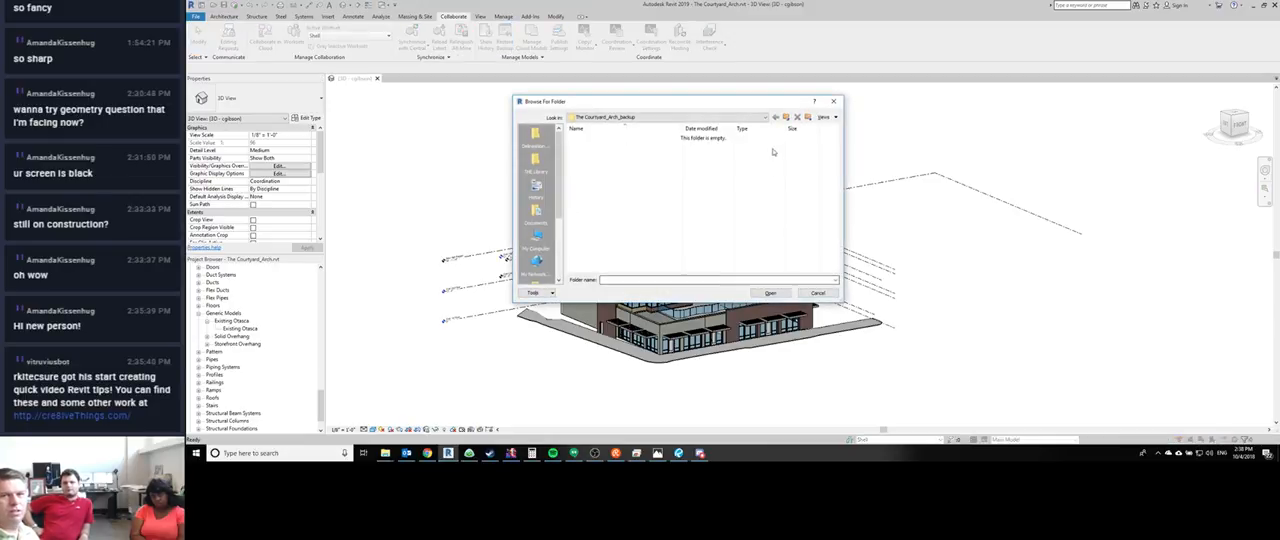
click(786, 118)
click(786, 118)
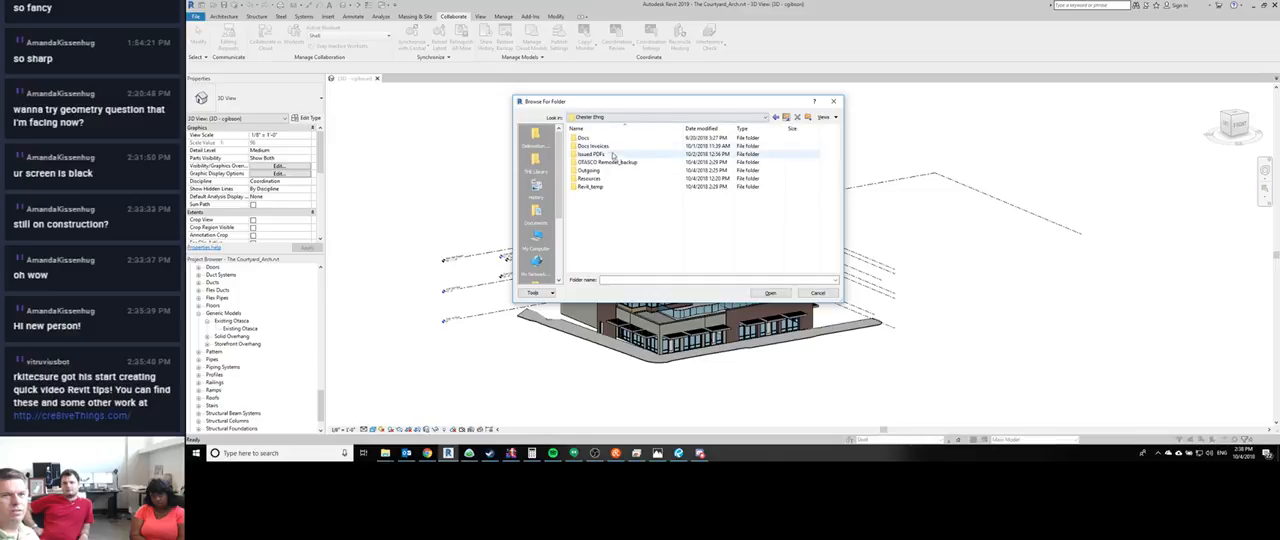
click(622, 162)
click(770, 293)
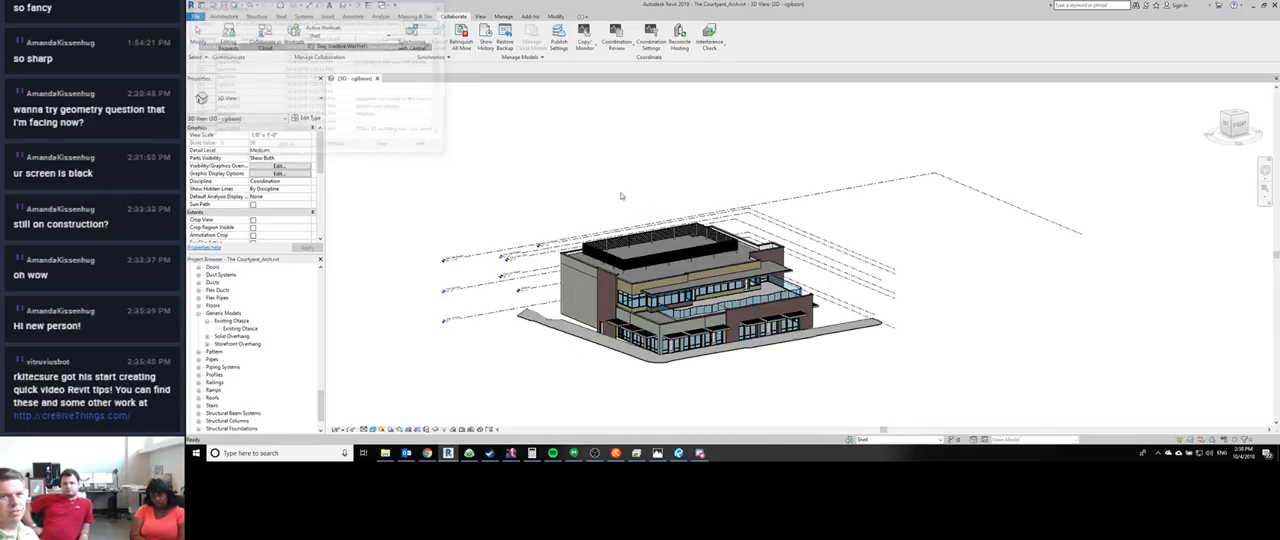
- Examine the saved project backup versions with their dates and comments, and close the list without restoring any
drag(333, 10, 448, 37)
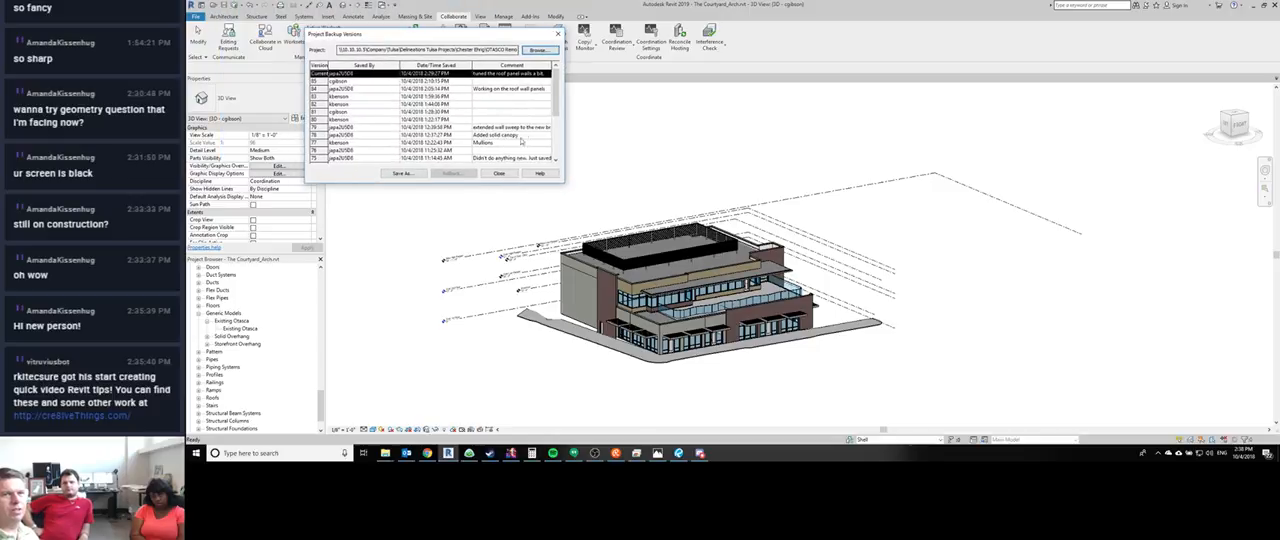
scroll(556, 104, down, 1)
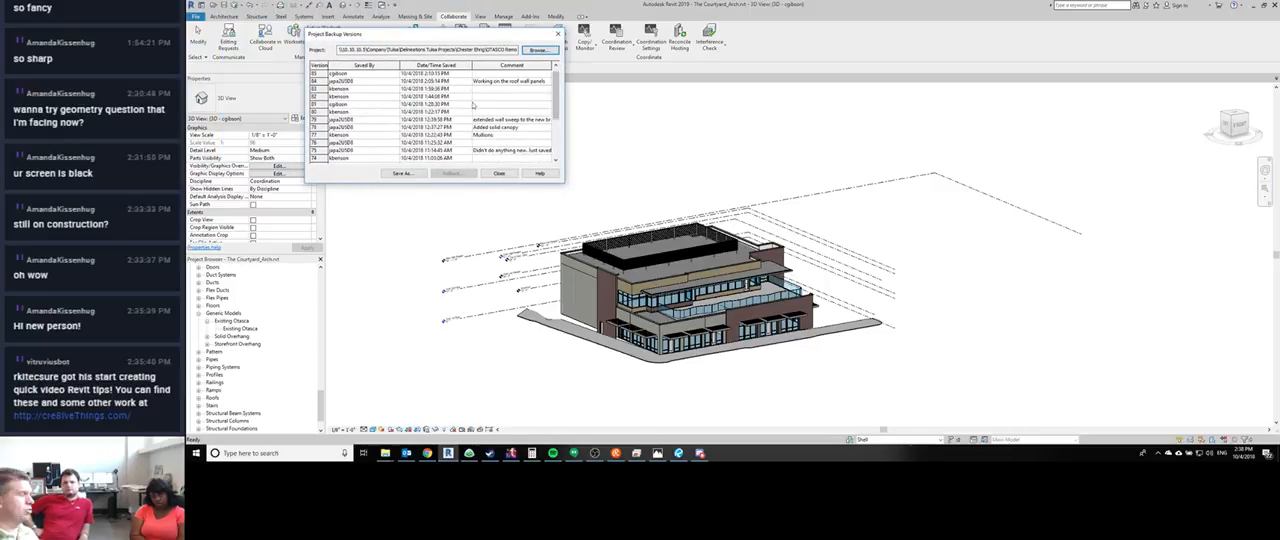
scroll(491, 152, up, 1)
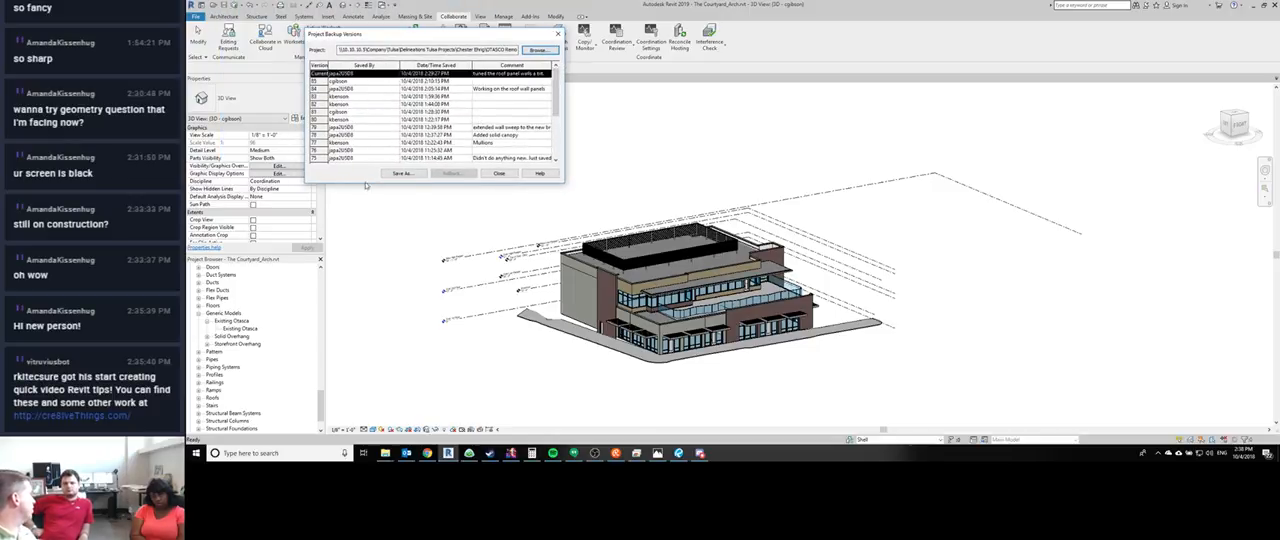
click(499, 173)
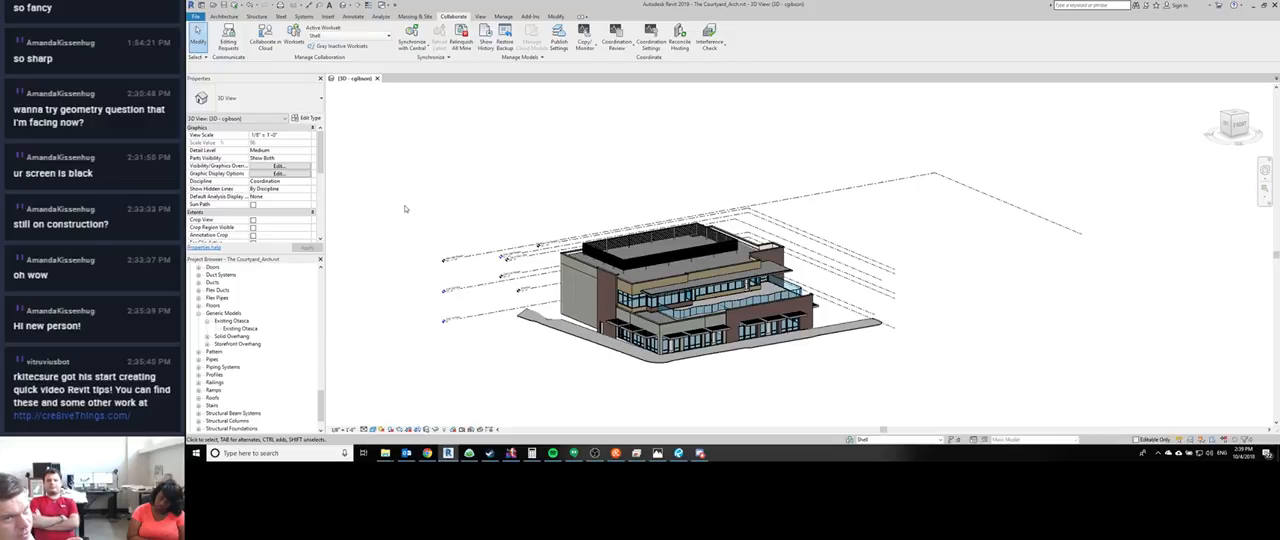
- Inspect the Synchronize with Central options, enable relinquishing User-created Worksets, and cancel without synchronizing
click(412, 40)
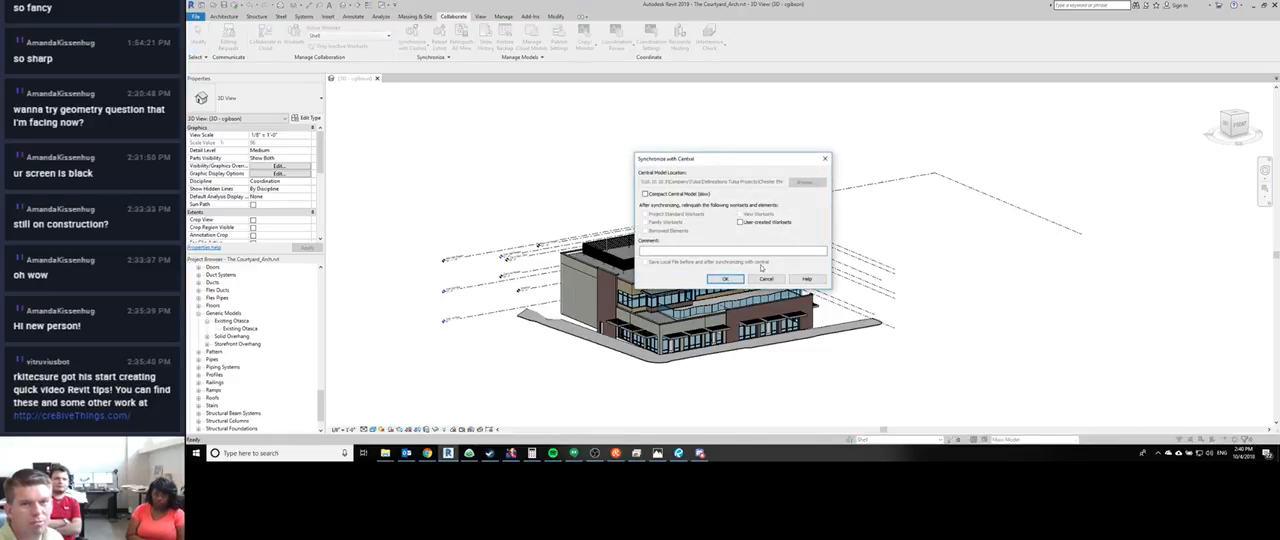
click(766, 280)
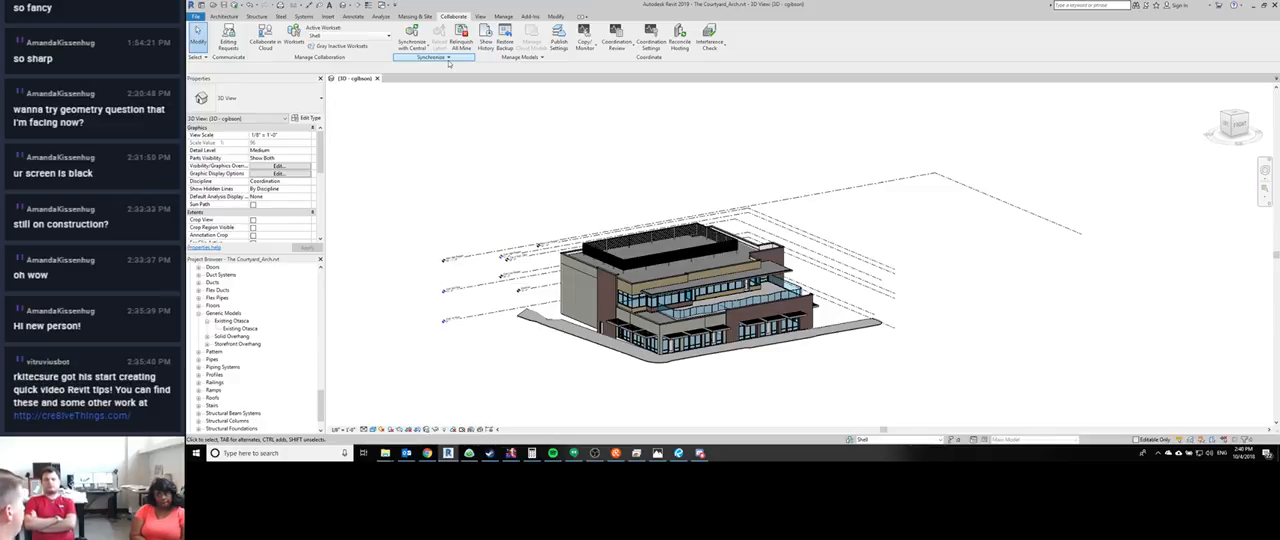
click(397, 50)
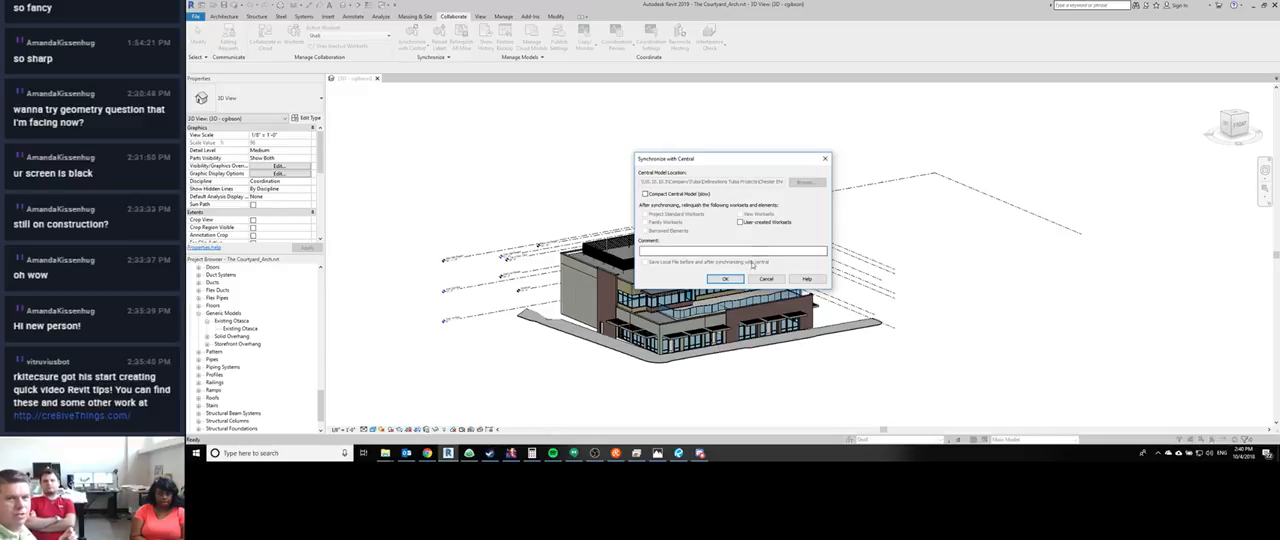
click(756, 224)
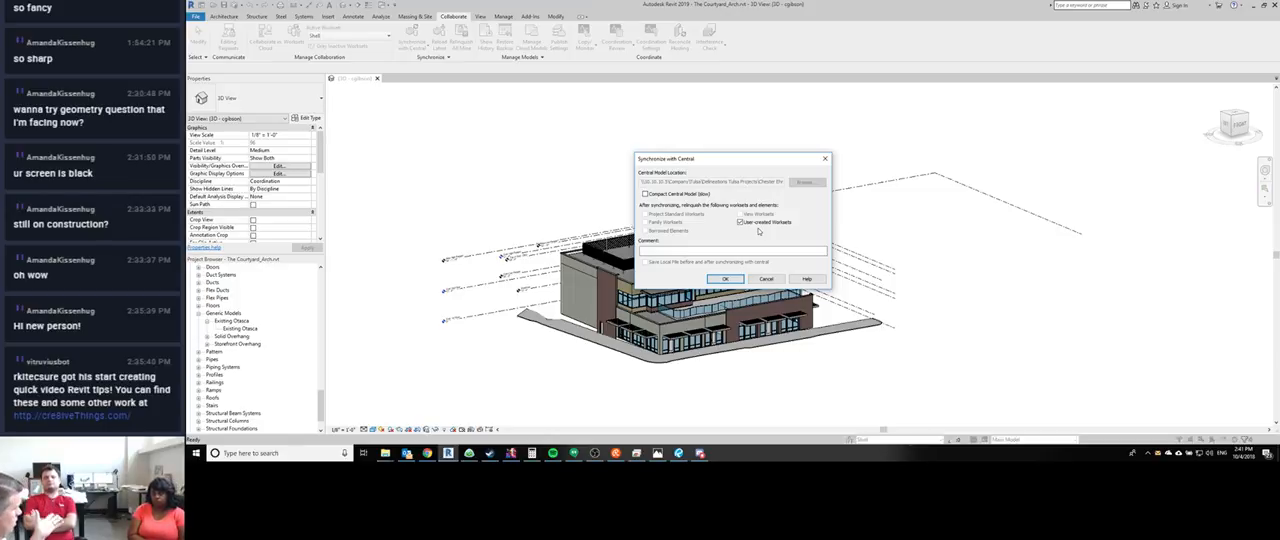
click(768, 279)
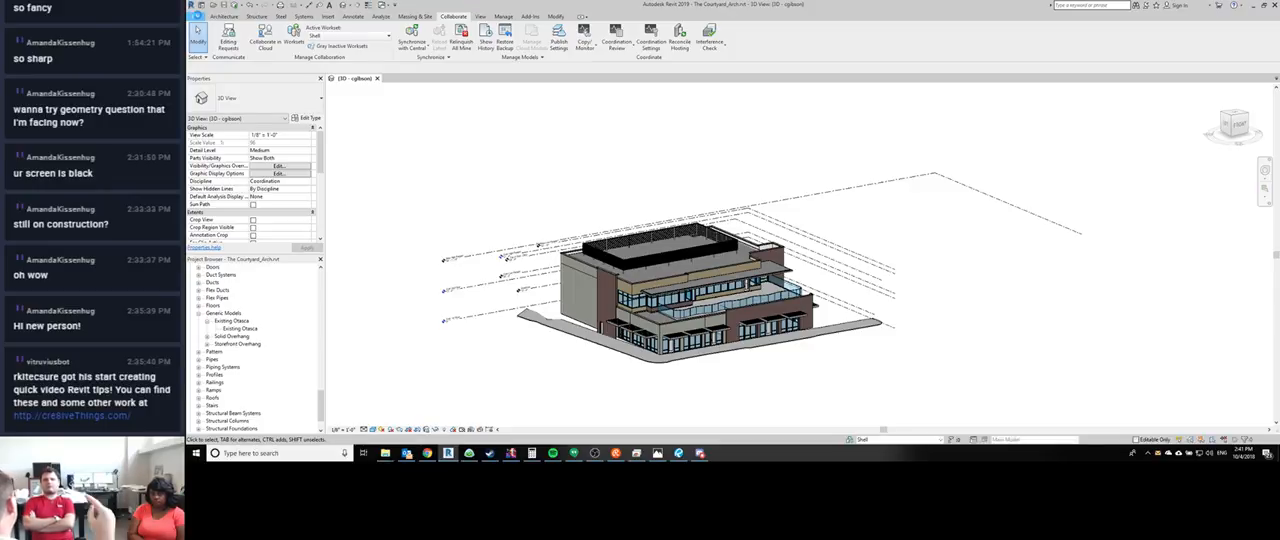
click(197, 17)
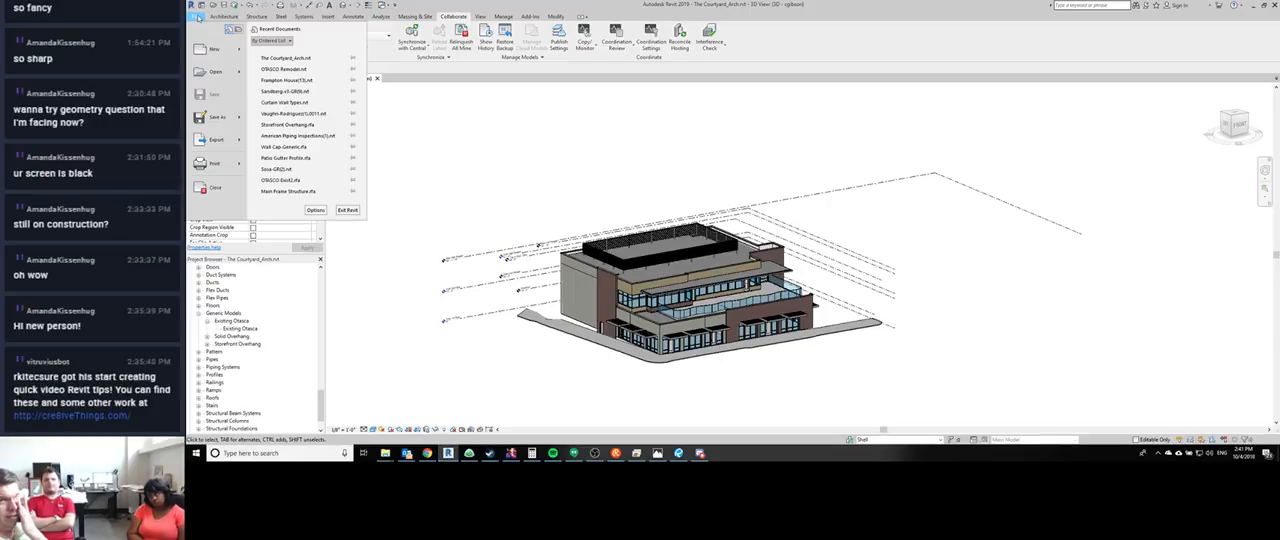
click(761, 150)
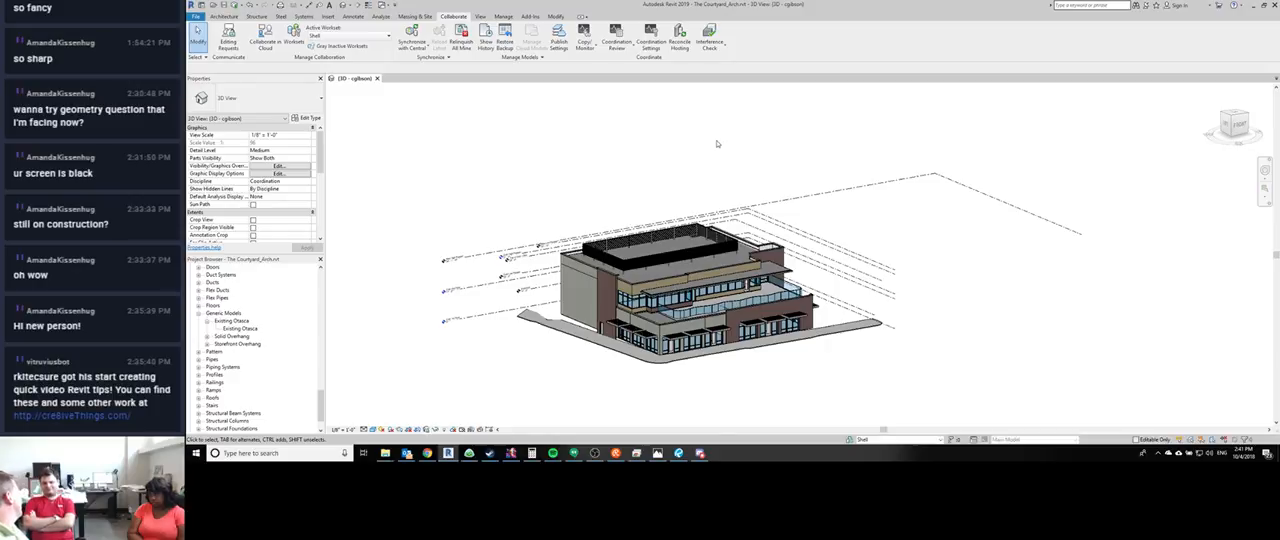
middle_drag(949, 247, 891, 205)
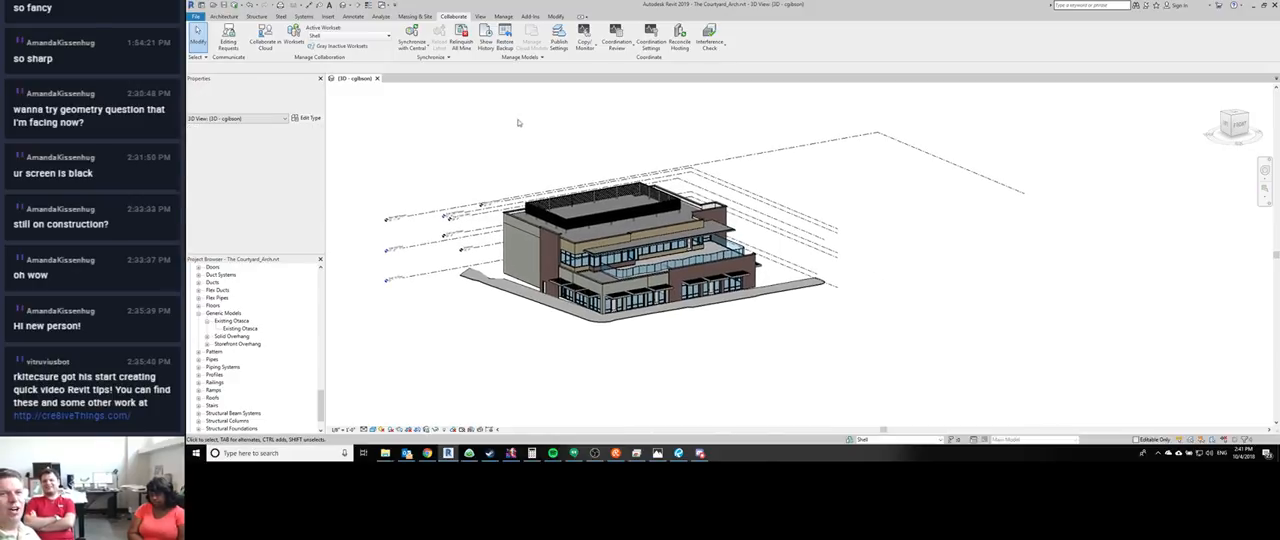
middle_drag(515, 128, 557, 180)
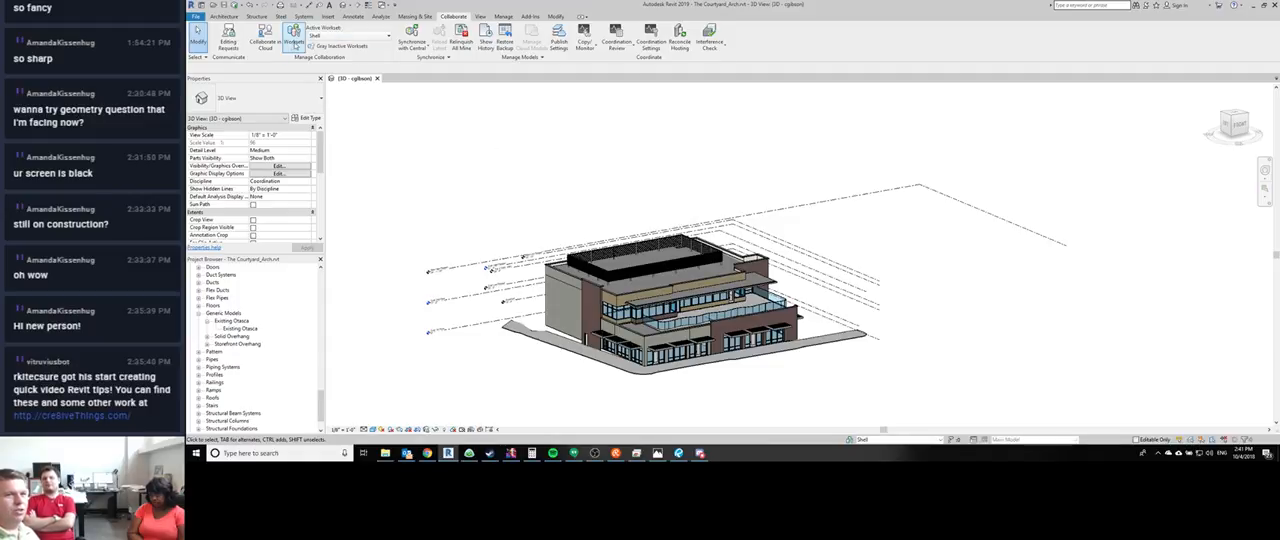
- Examine the user-created worksets in the Worksets dialog with their editable status and owner
click(293, 34)
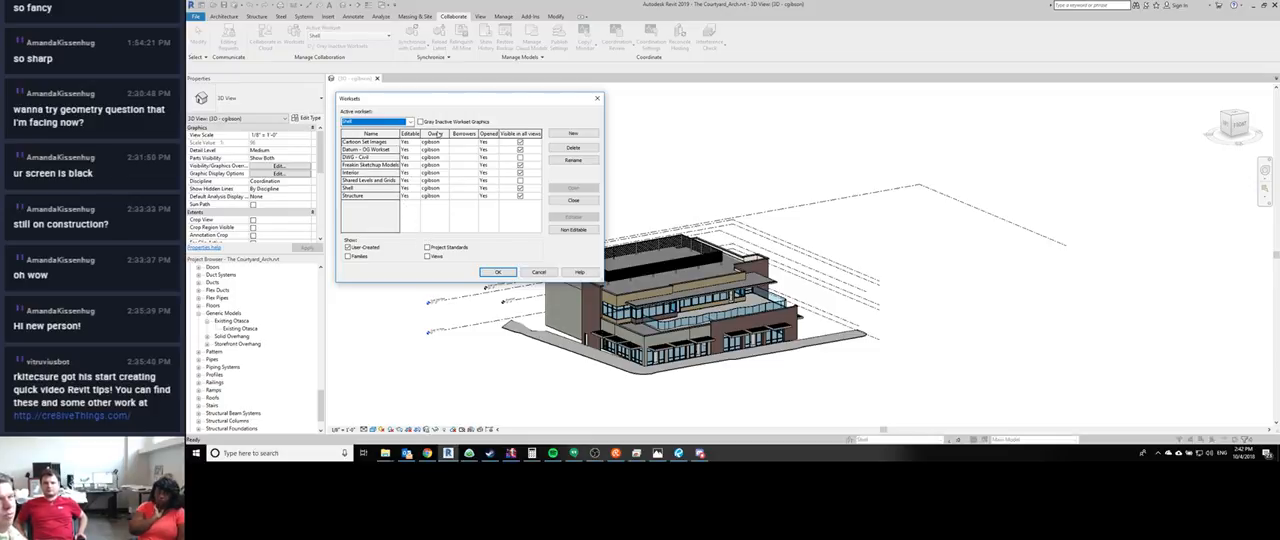
click(433, 142)
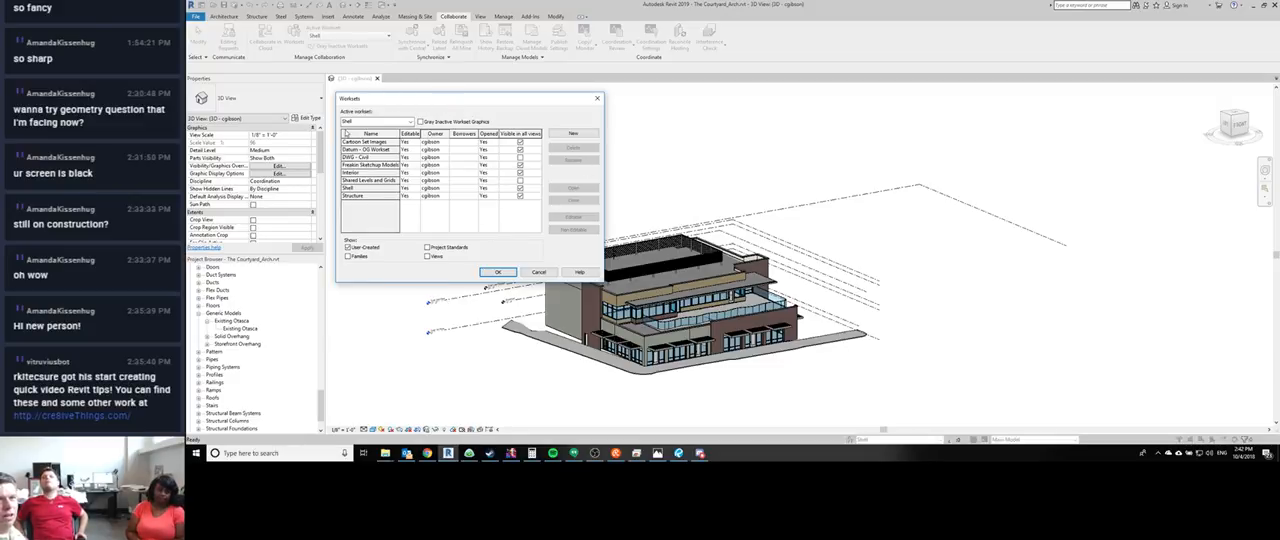
click(367, 142)
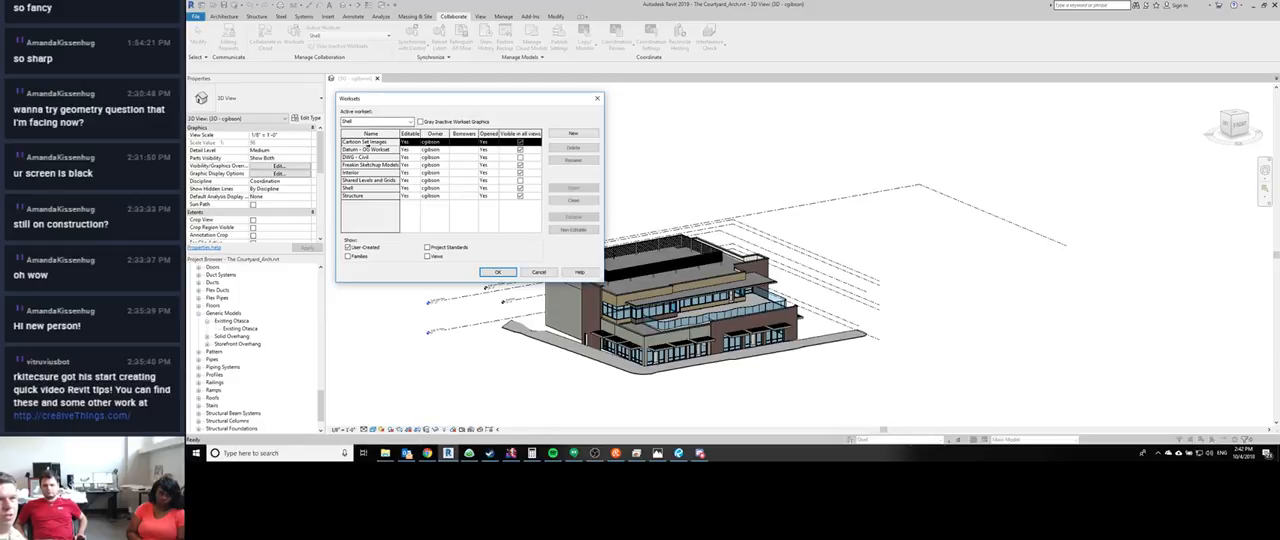
click(371, 173)
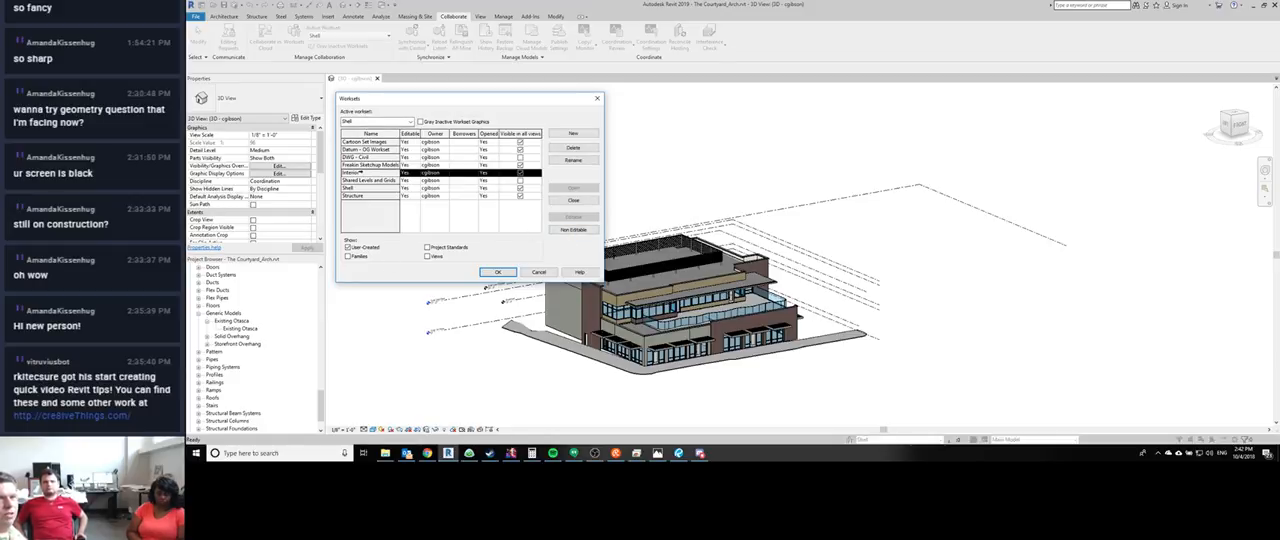
click(364, 181)
click(362, 188)
click(362, 196)
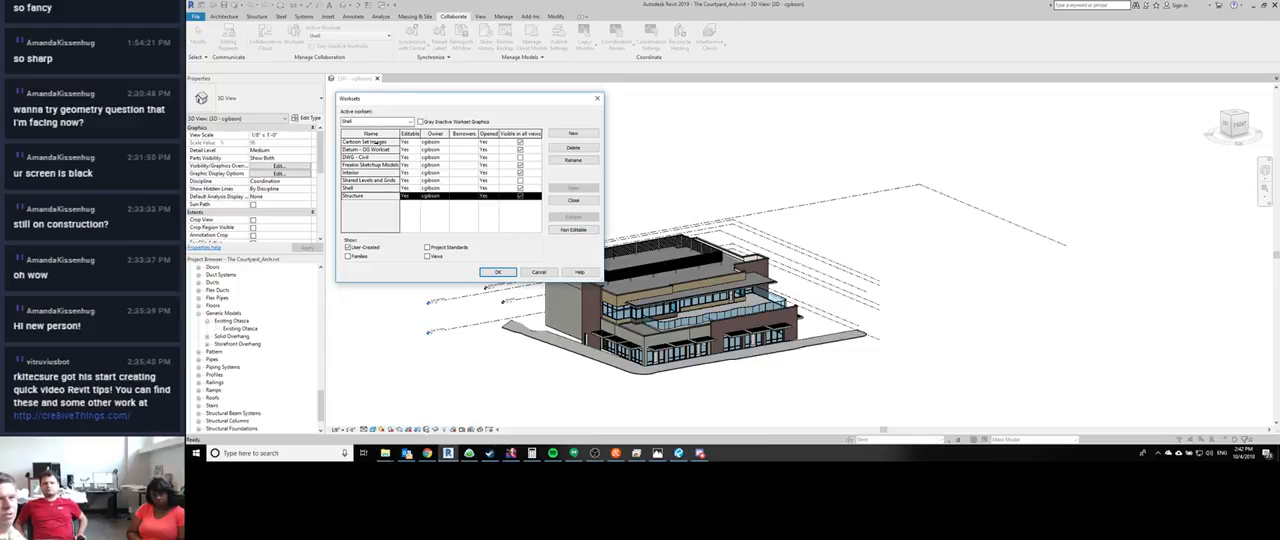
click(374, 143)
click(406, 142)
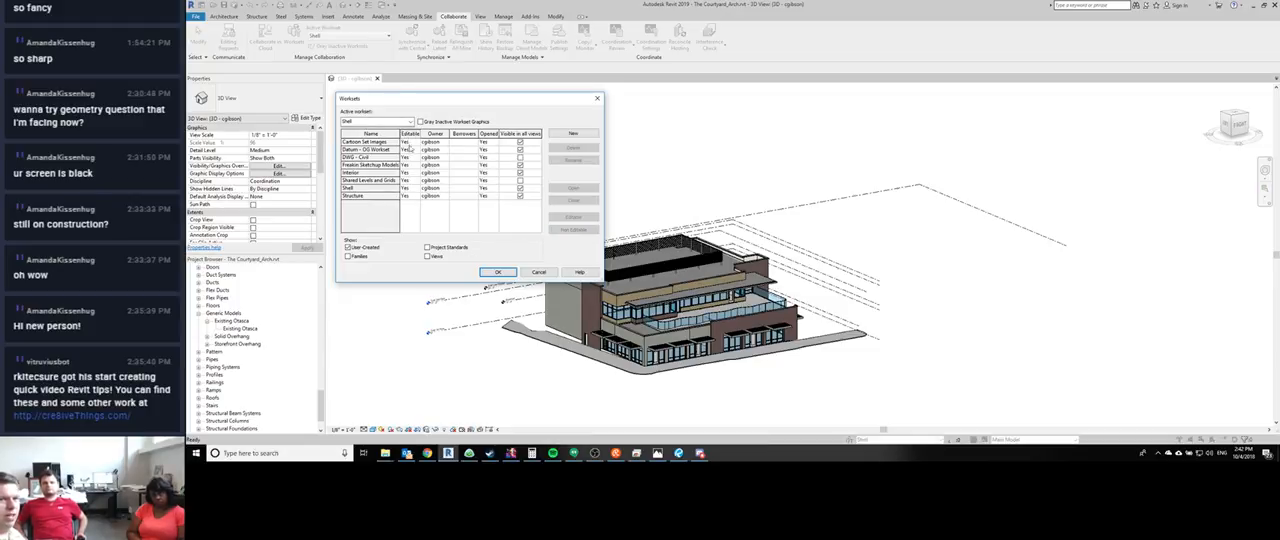
- Make the Shared Levels and Grids workset non-editable, close the Datum - OG Workset, and apply the workset changes
click(414, 181)
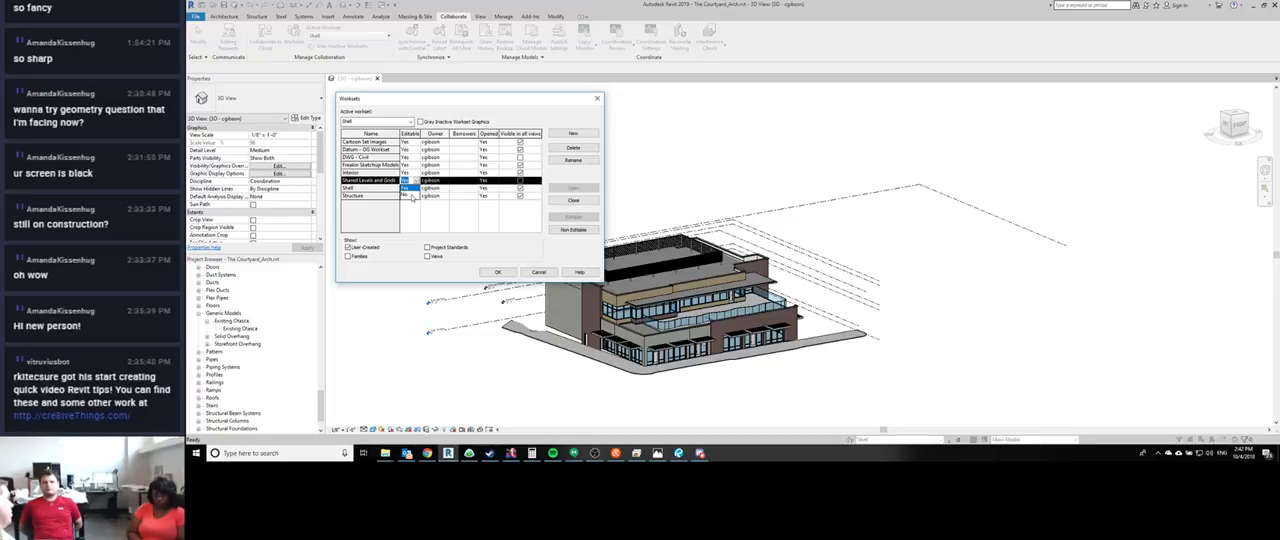
click(352, 188)
click(571, 230)
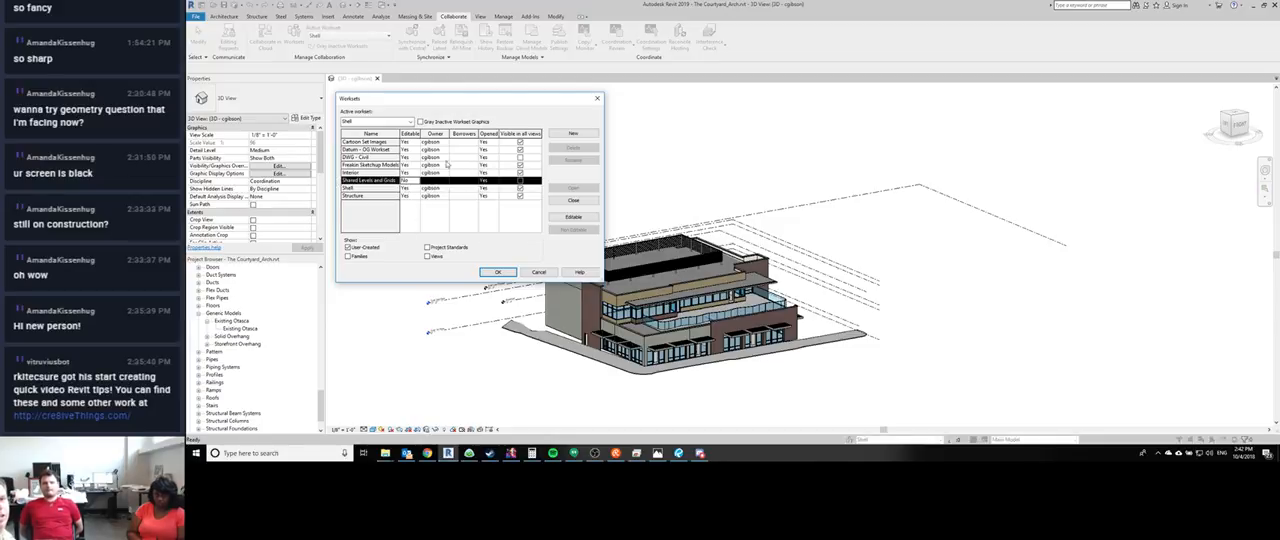
click(365, 173)
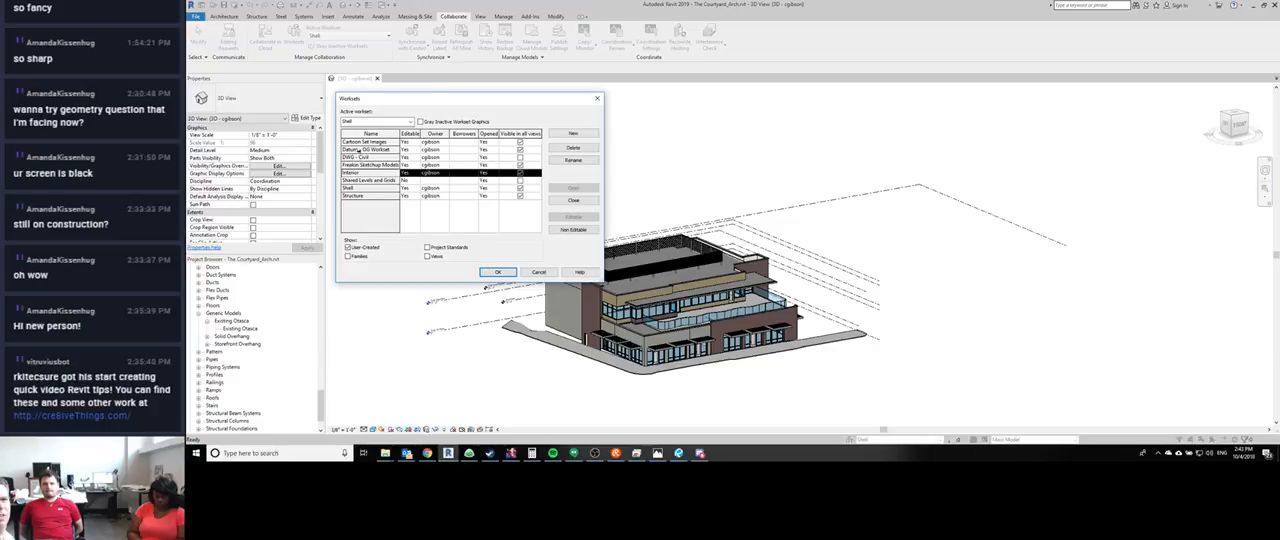
click(360, 149)
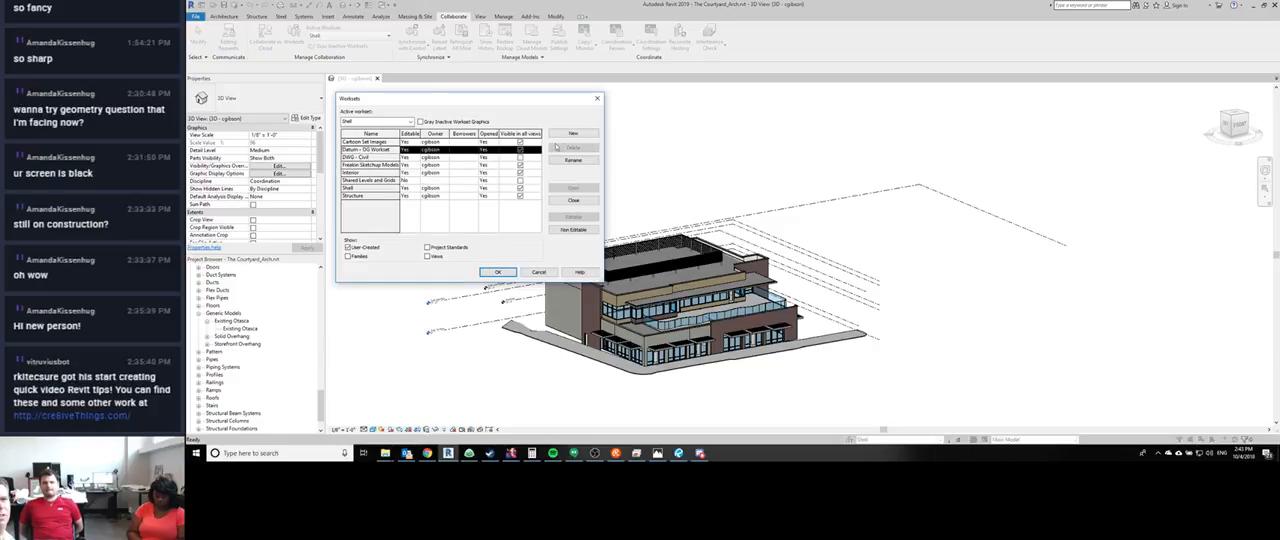
click(573, 200)
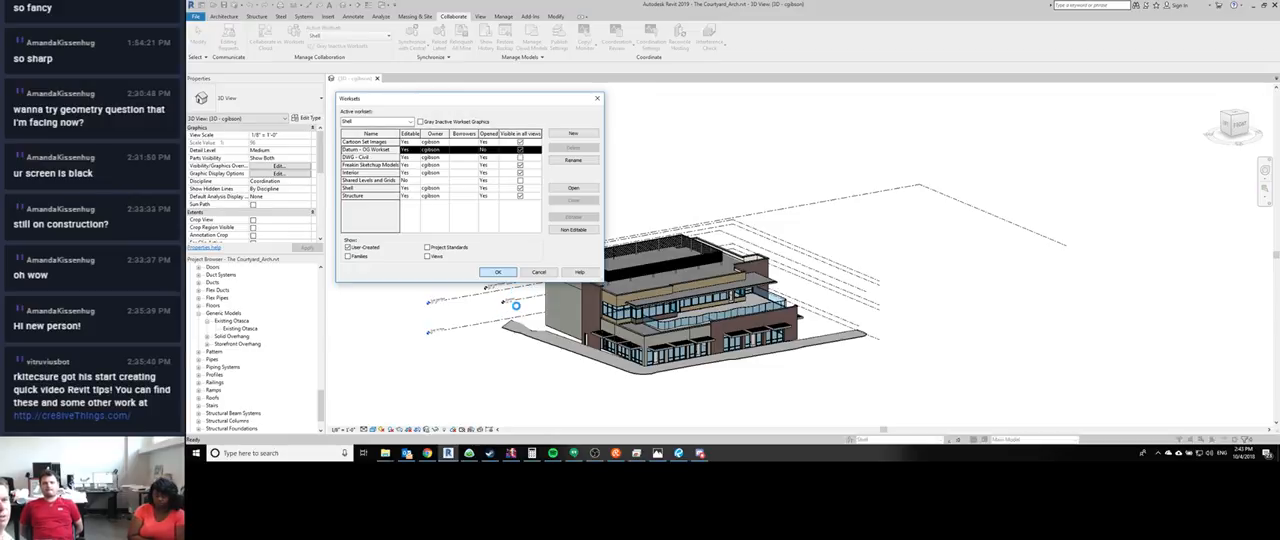
key(Return)
- Select the level still visible in the 3D view and reassign it from Interior to the Datum - OG Workset
click(522, 272)
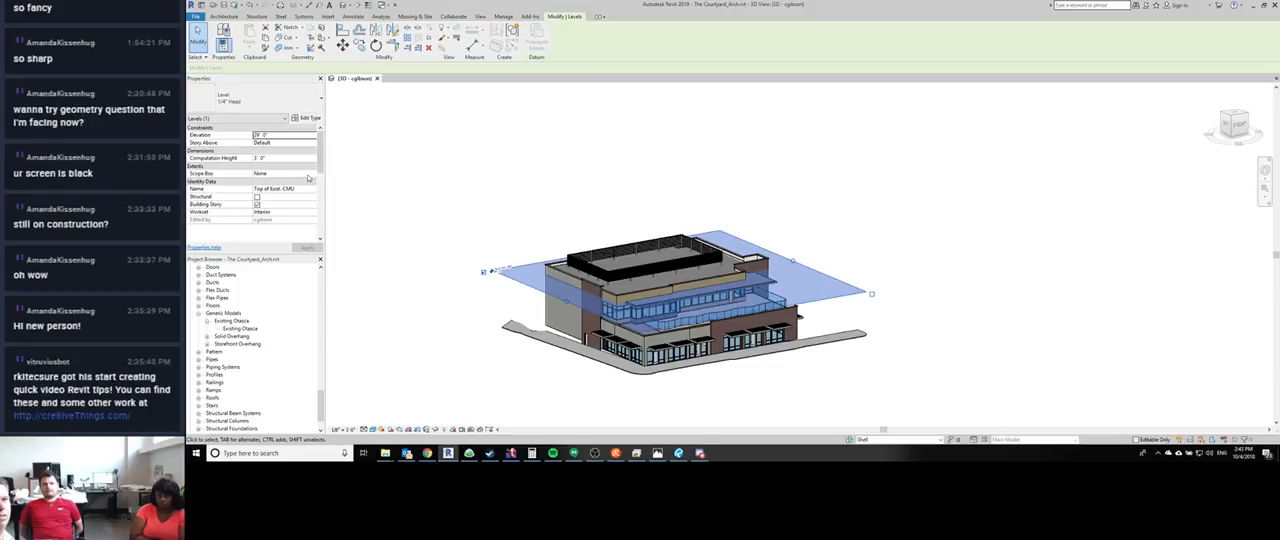
click(308, 174)
click(307, 189)
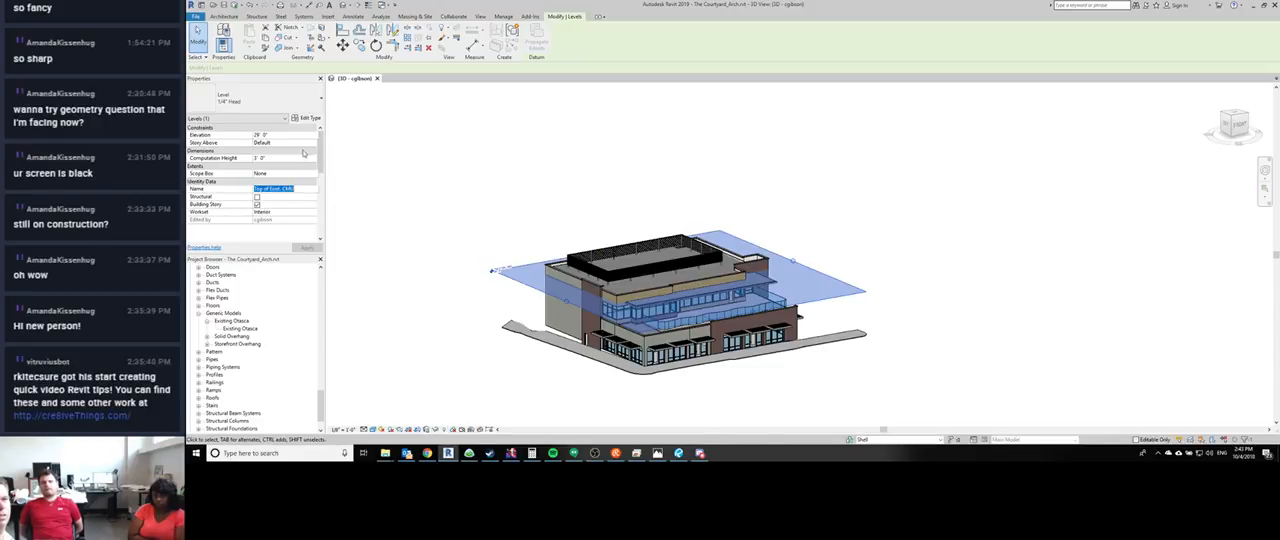
click(300, 212)
click(314, 212)
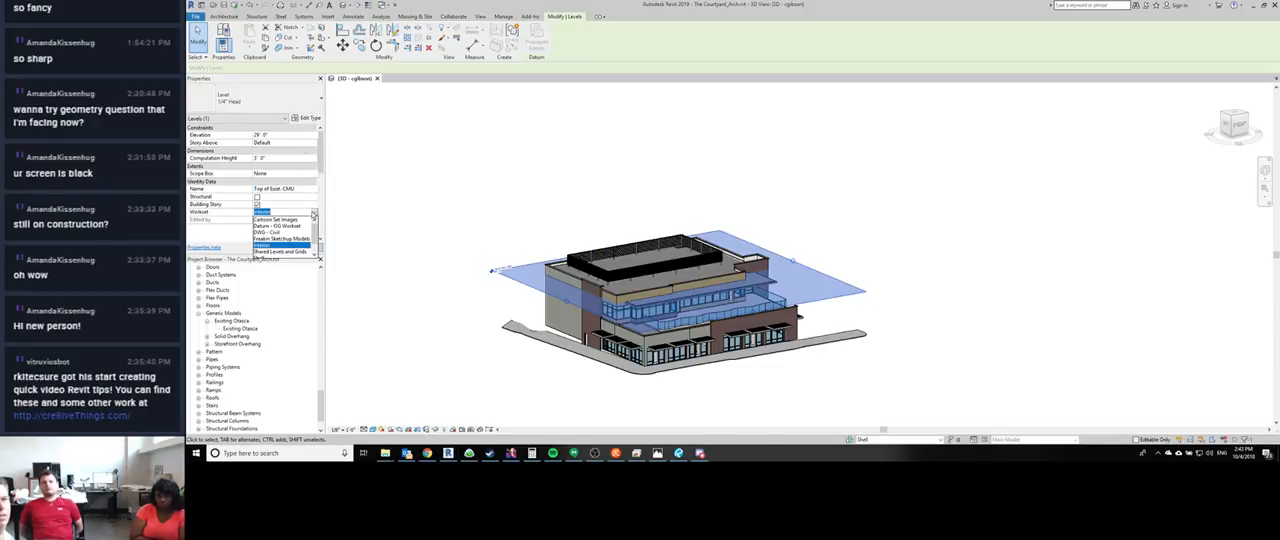
click(272, 231)
click(510, 208)
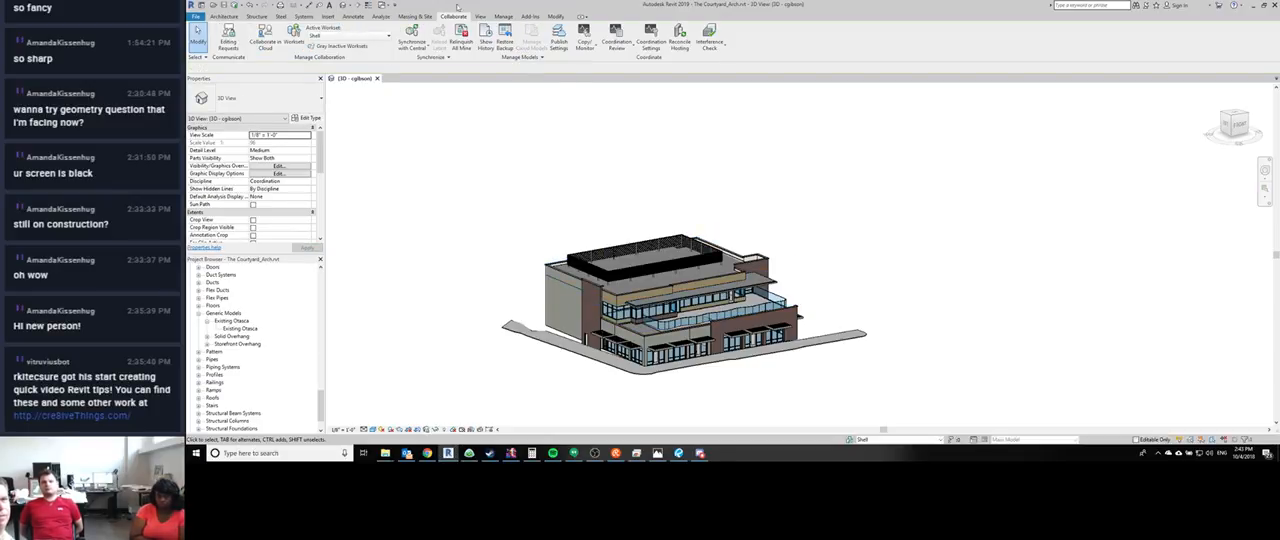
- Inspect the Synchronize with Central options and the Worksets list, cancelling both without changes
click(412, 36)
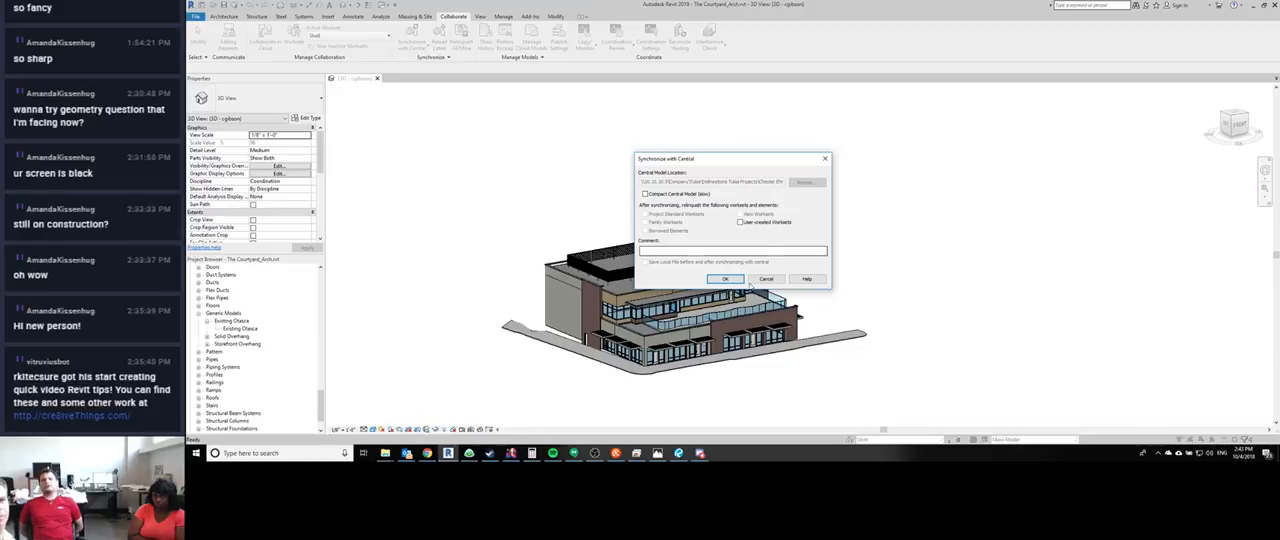
click(765, 278)
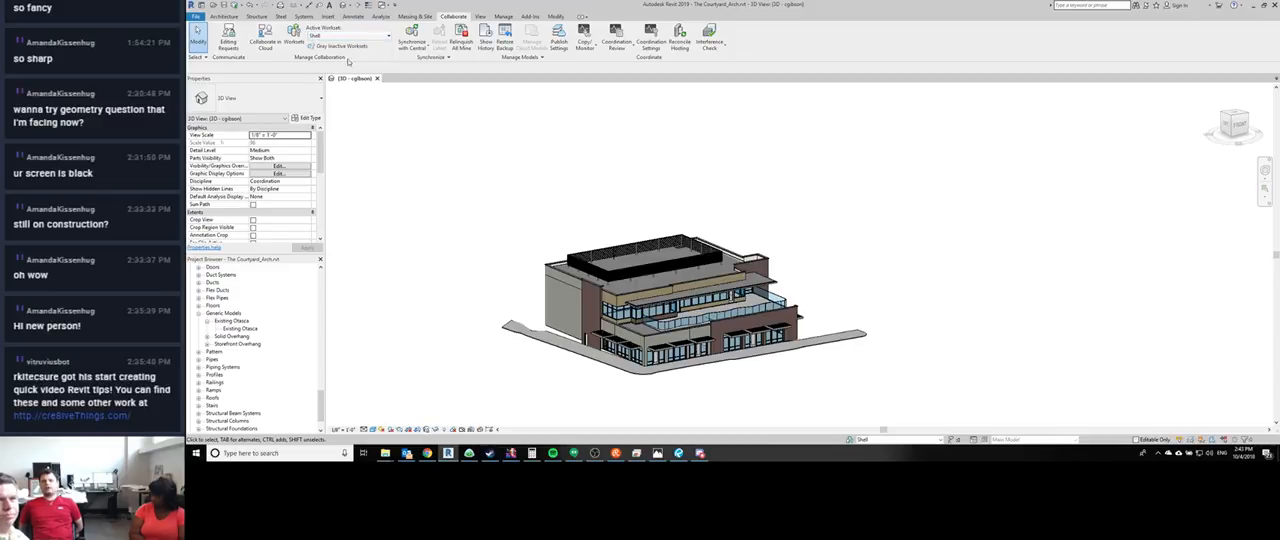
click(293, 38)
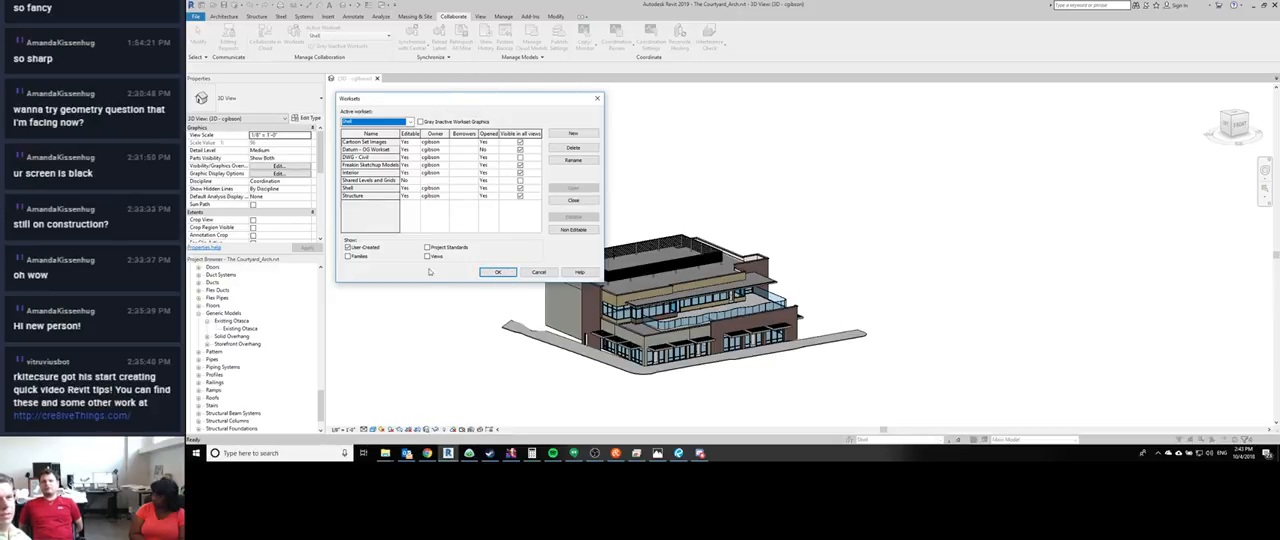
click(539, 273)
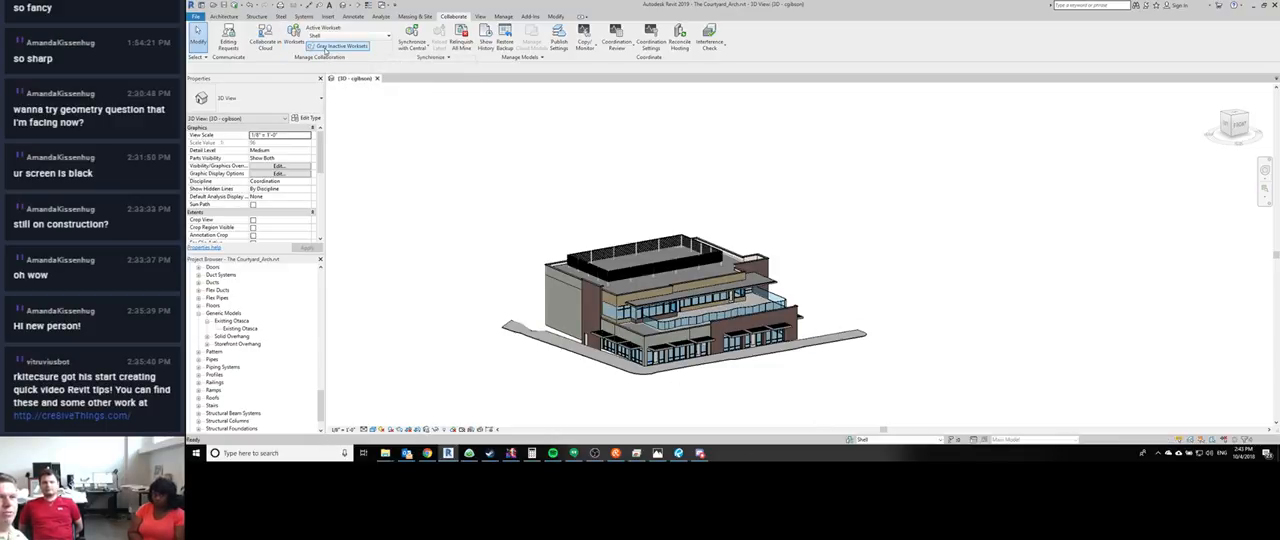
- Make Structure the active workset and gray out the inactive worksets in the 3D view
scroll(566, 325, up, 5)
middle_drag(566, 325, 480, 166)
scroll(569, 223, down, 1)
middle_drag(569, 223, 589, 343)
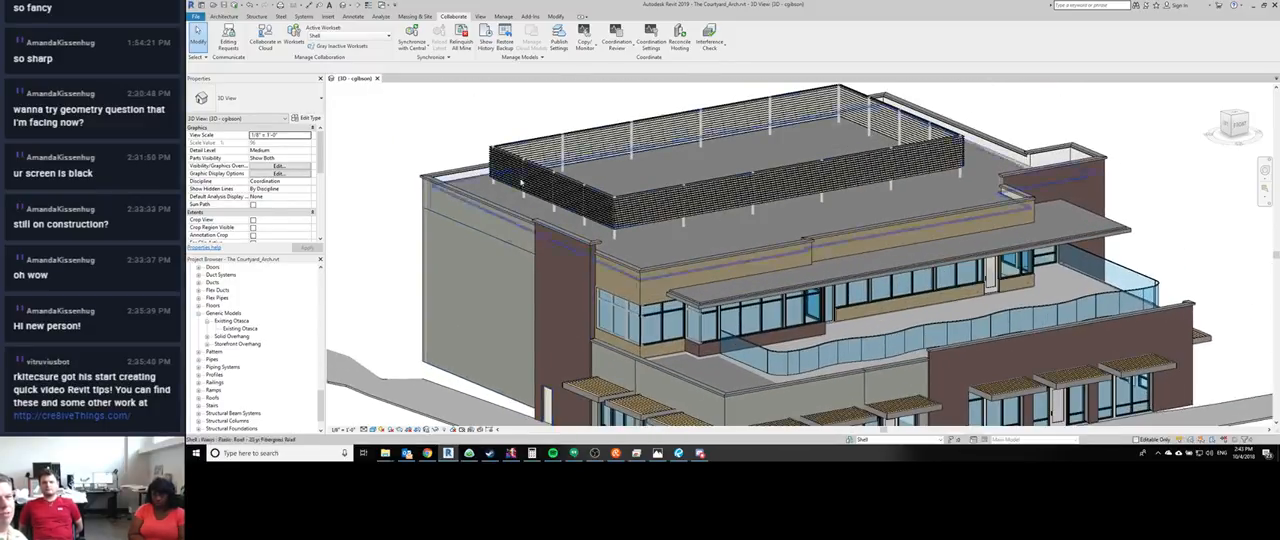
scroll(521, 178, up, 3)
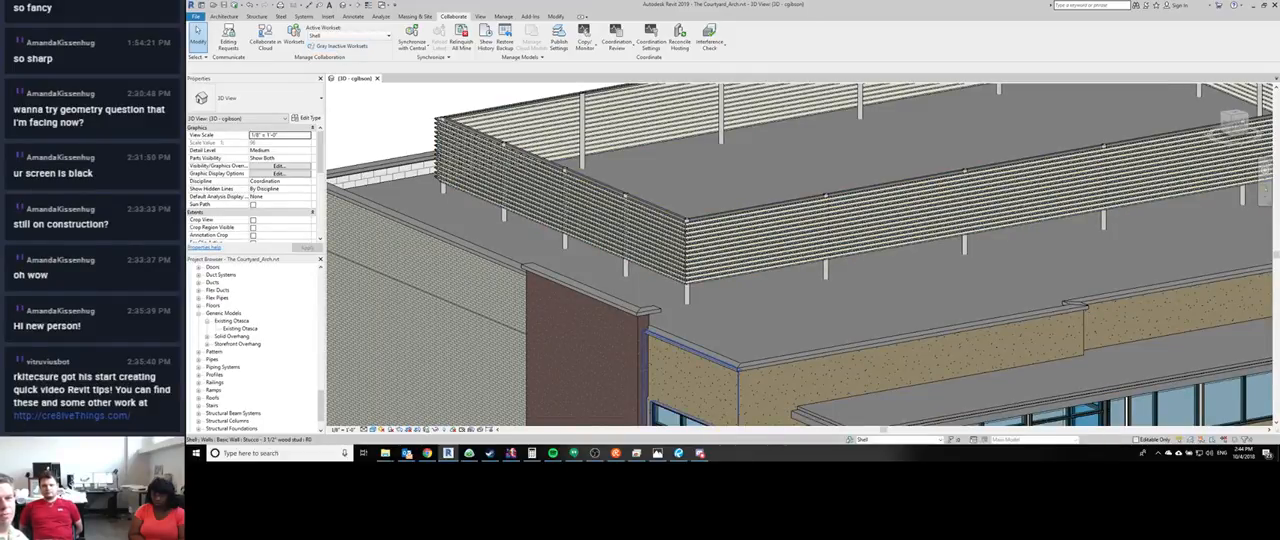
click(882, 439)
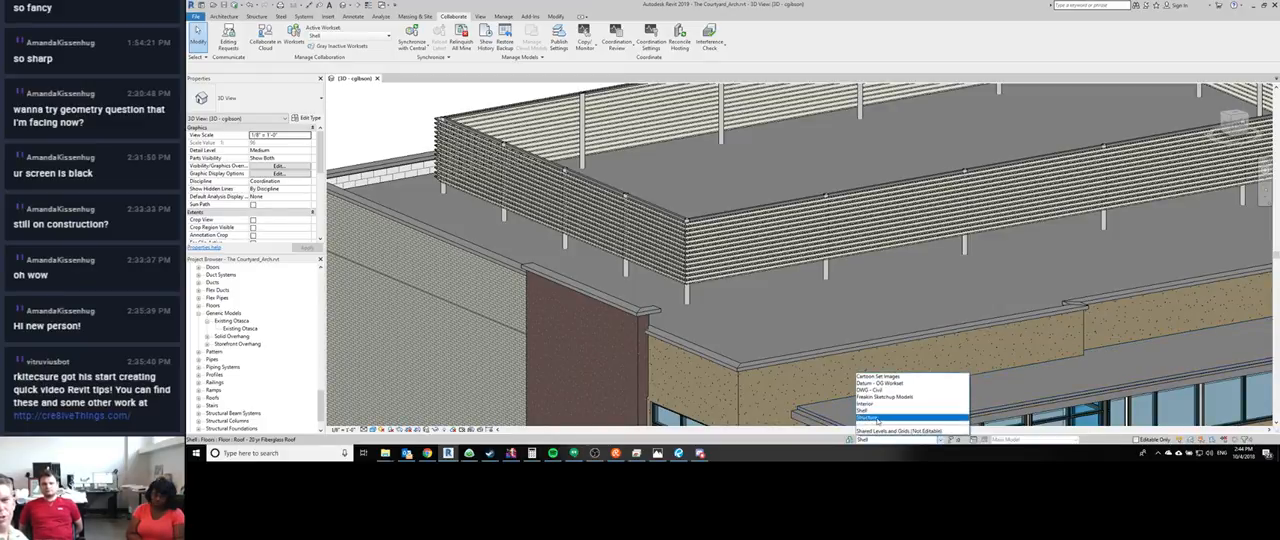
click(878, 418)
click(339, 49)
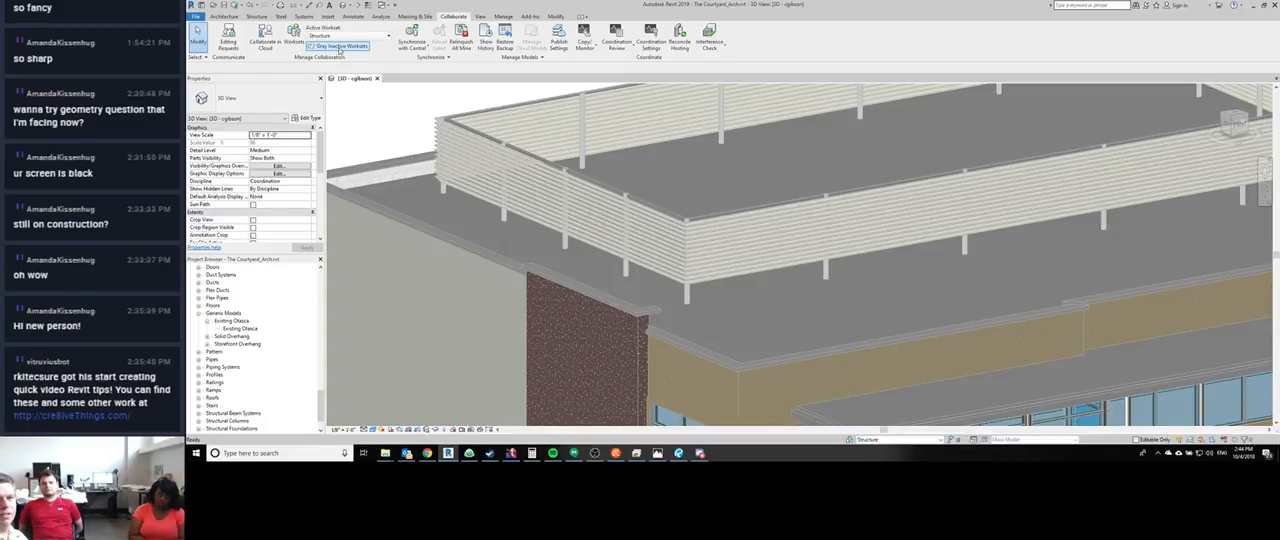
- Examine the grayed rooftop screen and facade, and turn off the graying of inactive worksets
scroll(630, 205, down, 4)
scroll(783, 327, up, 2)
scroll(786, 279, down, 5)
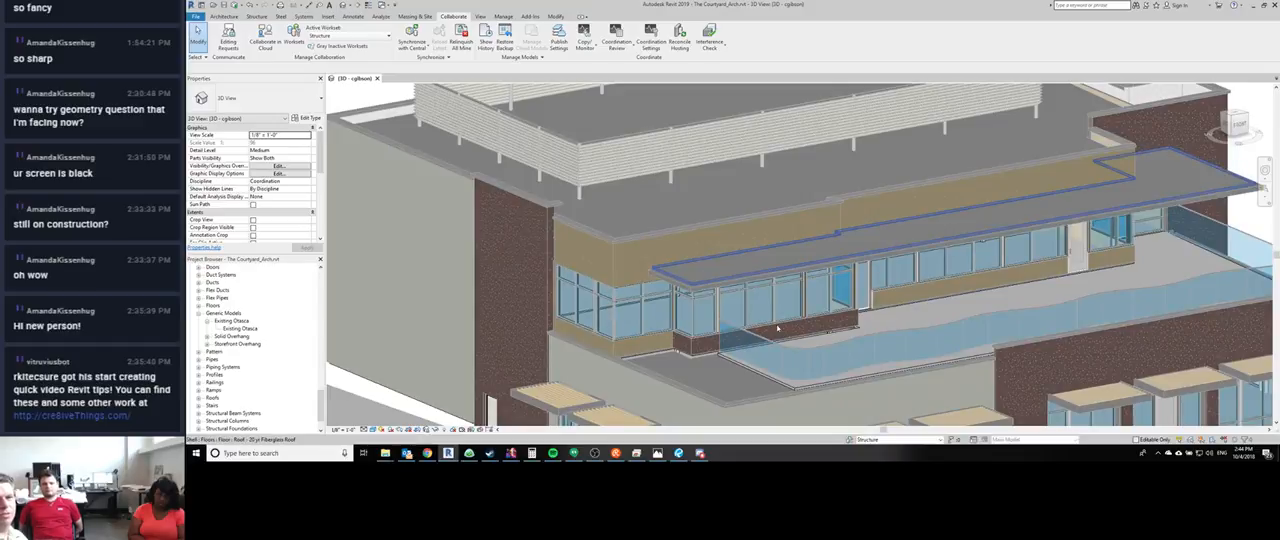
scroll(700, 160, up, 8)
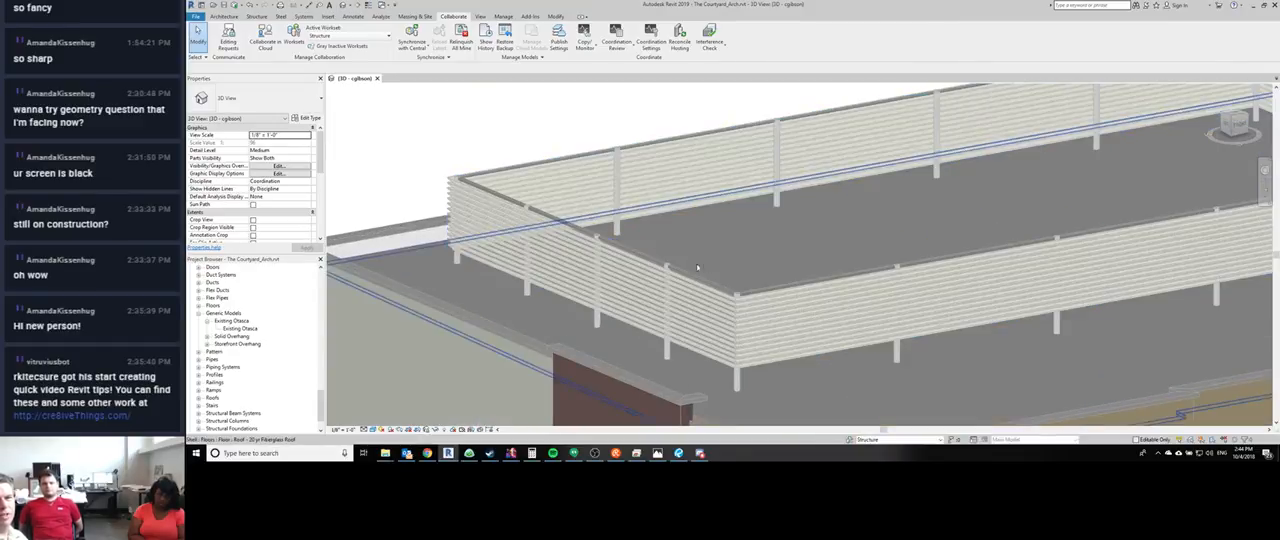
click(341, 48)
- Look at the Worksharing Display Settings and display the whole building in the 3D view by Checkout Status
scroll(414, 138, down, 7)
scroll(470, 222, up, 2)
scroll(468, 215, up, 2)
middle_drag(468, 215, 624, 363)
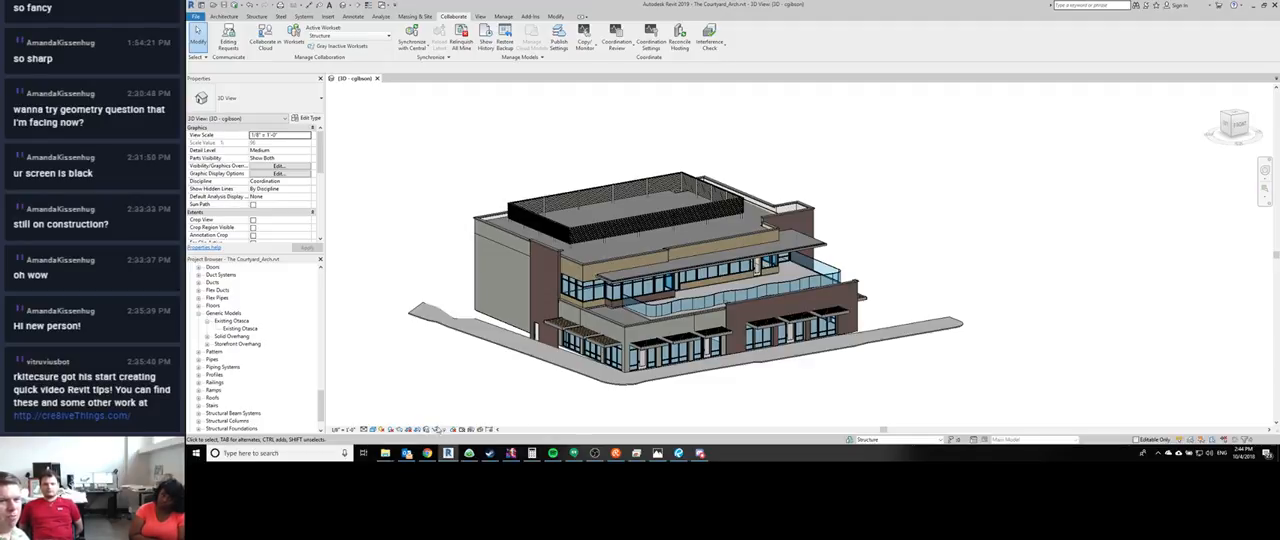
click(455, 430)
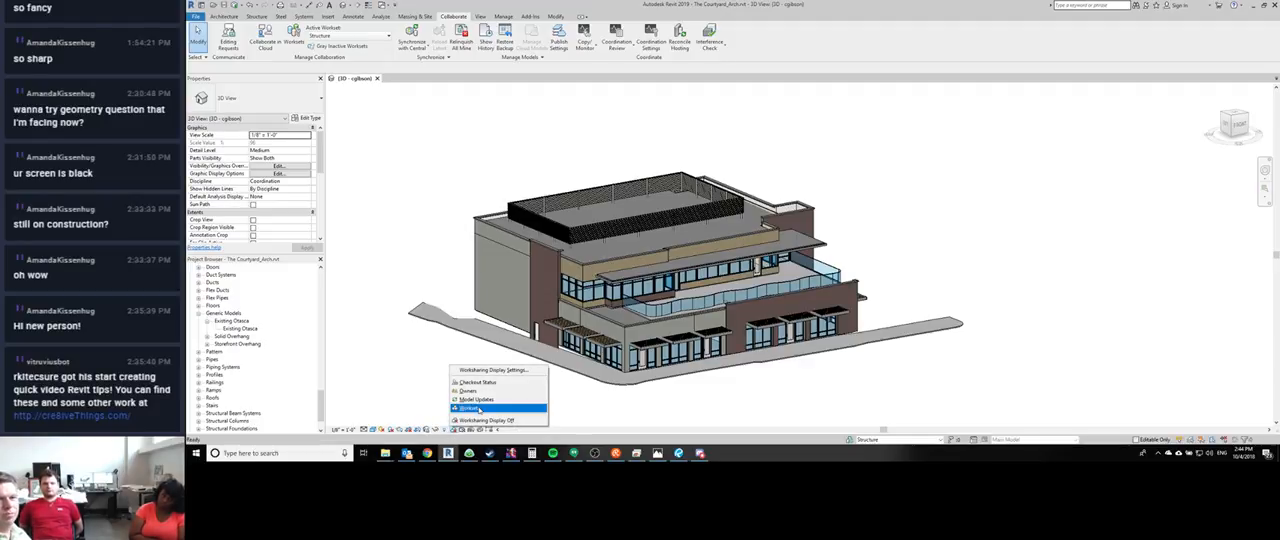
click(488, 371)
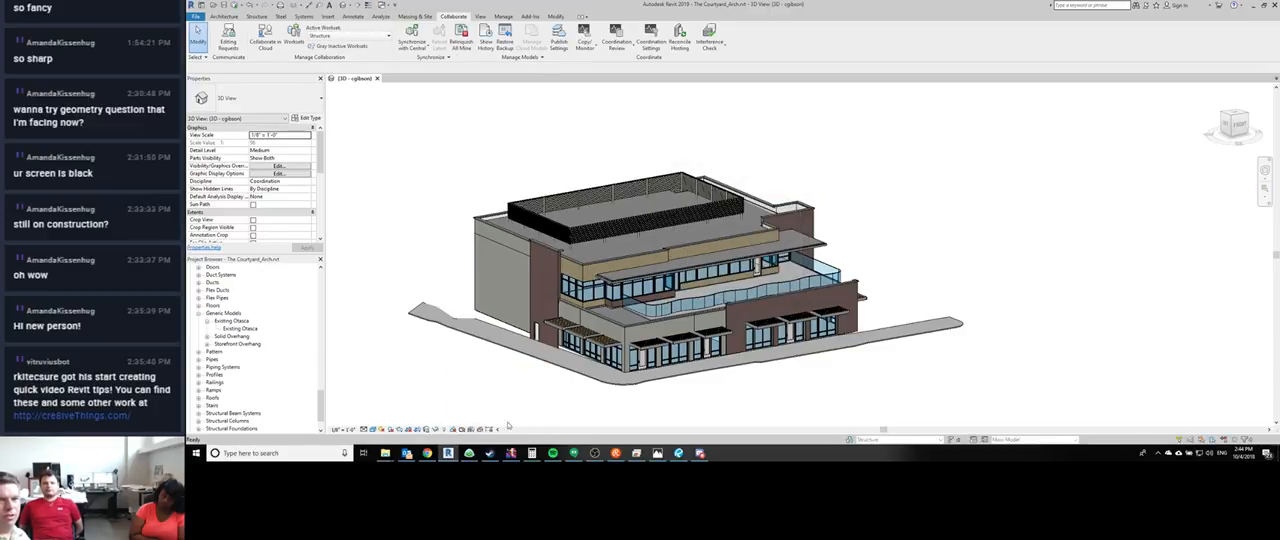
click(682, 294)
click(456, 430)
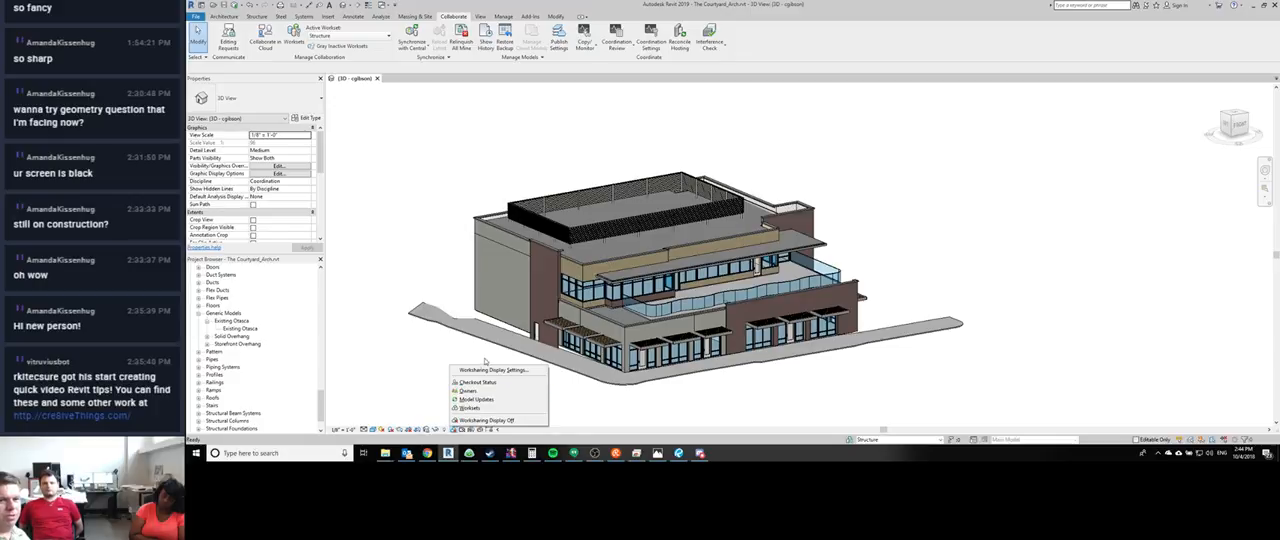
click(492, 384)
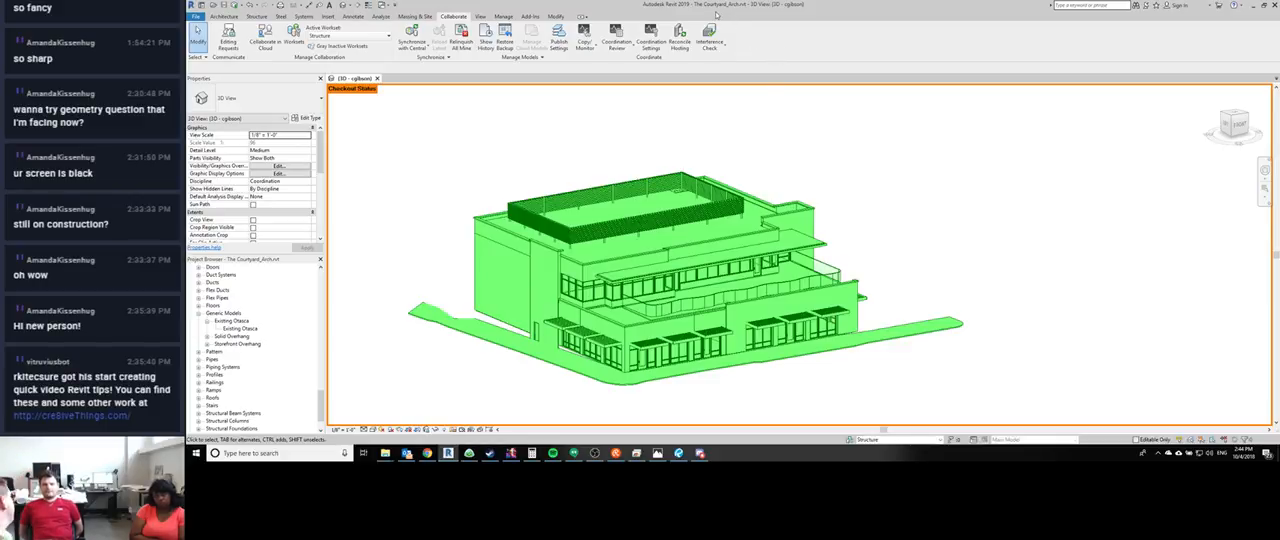
- Close The Courtyard_Arch without saving and open the recent OTASCO Remodel central model as a new local copy
click(377, 78)
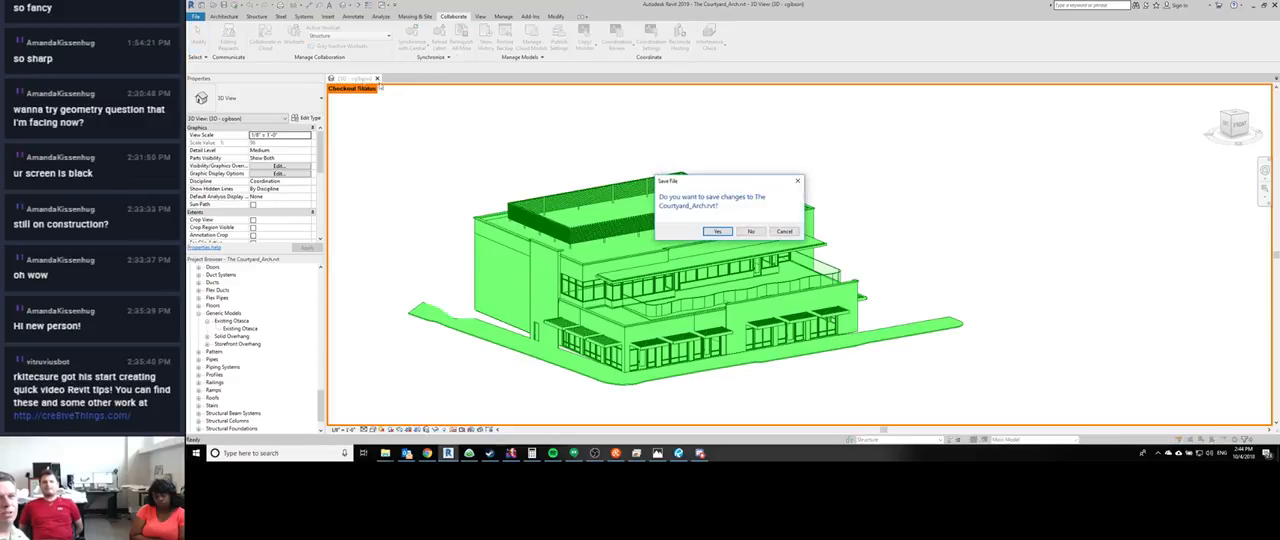
click(748, 232)
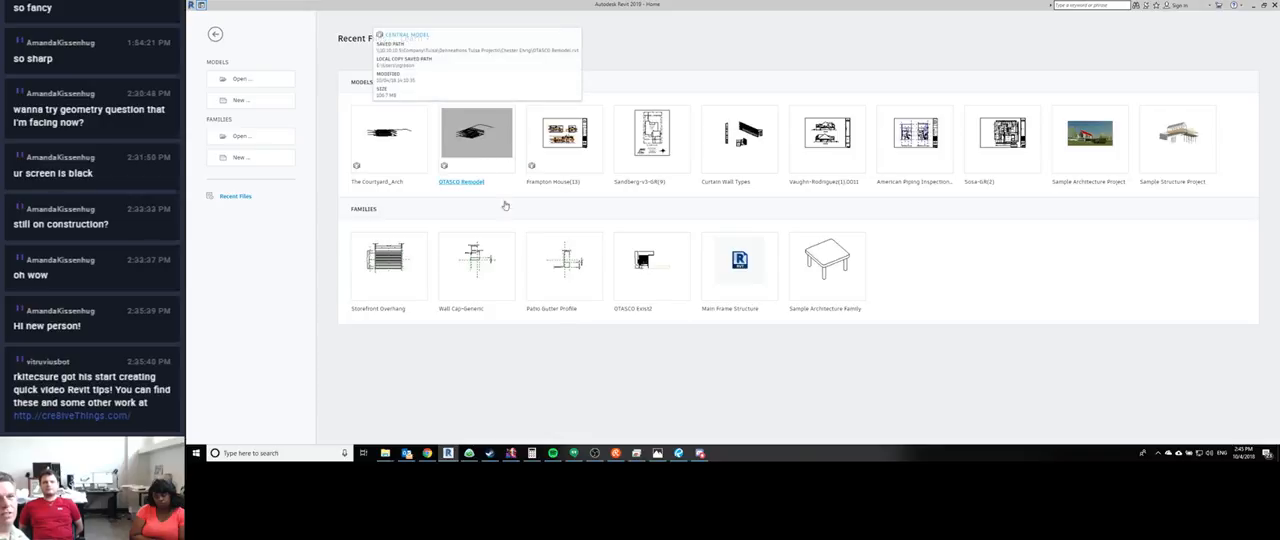
click(484, 168)
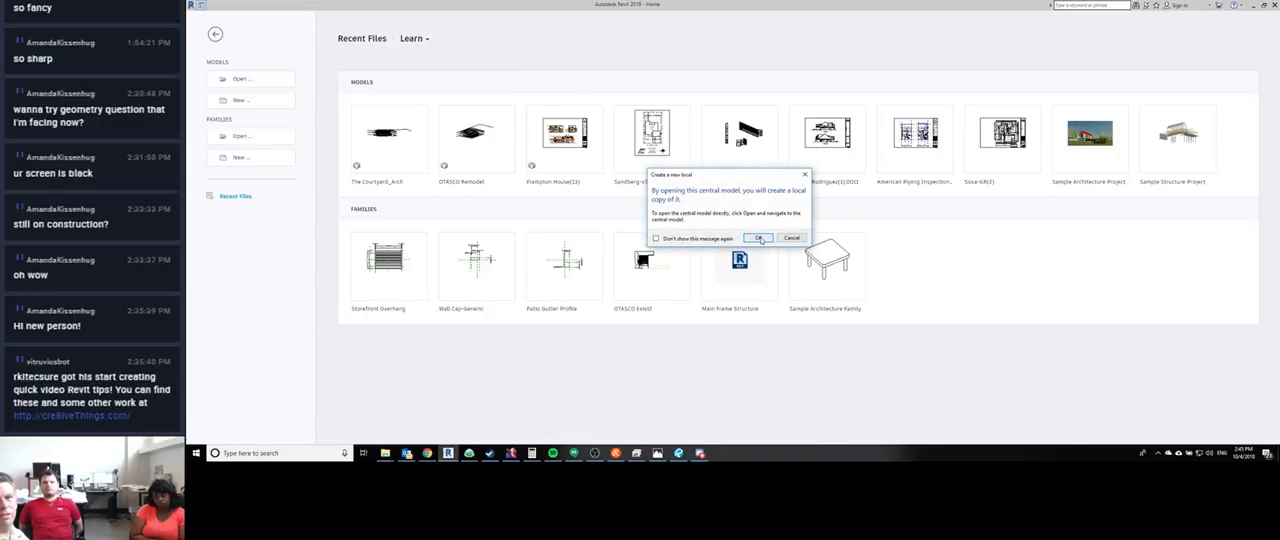
click(761, 239)
click(702, 209)
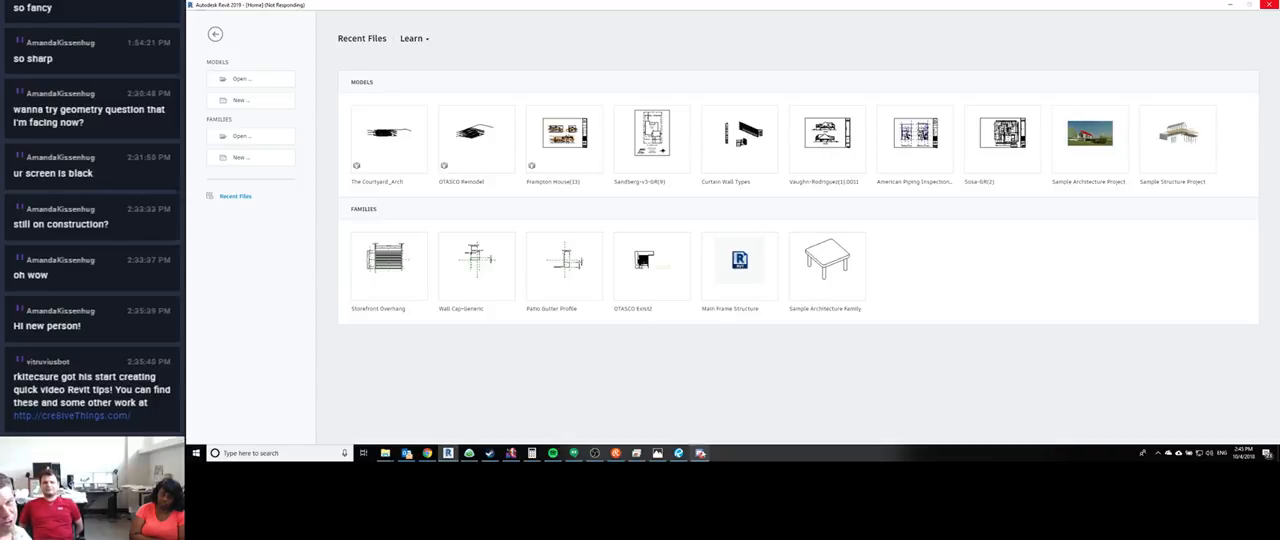
- Switch to Discord and view the messages in the revit channel
click(699, 453)
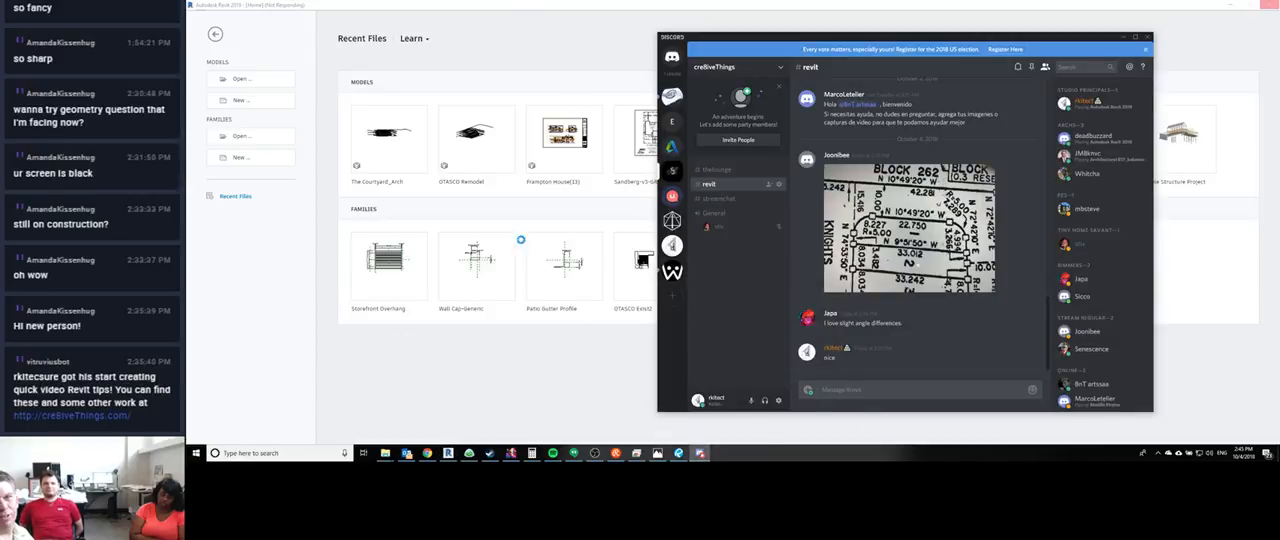
- Show the general-chat channel of the RealLifeComics server and enlarge the posted stair photo and plan image
click(668, 98)
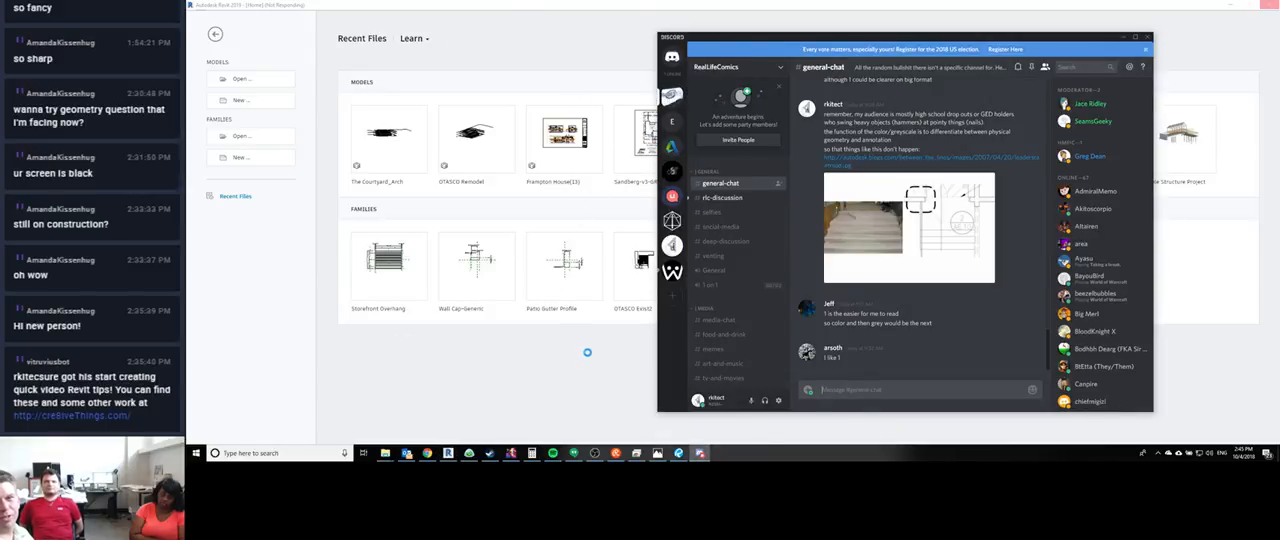
click(558, 373)
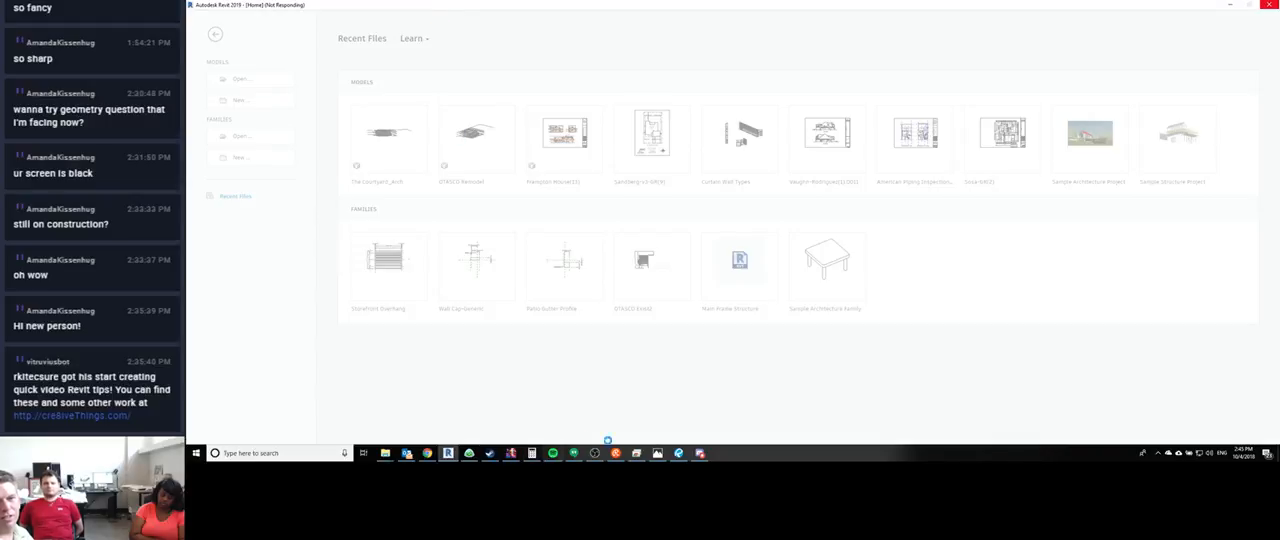
click(699, 453)
click(907, 226)
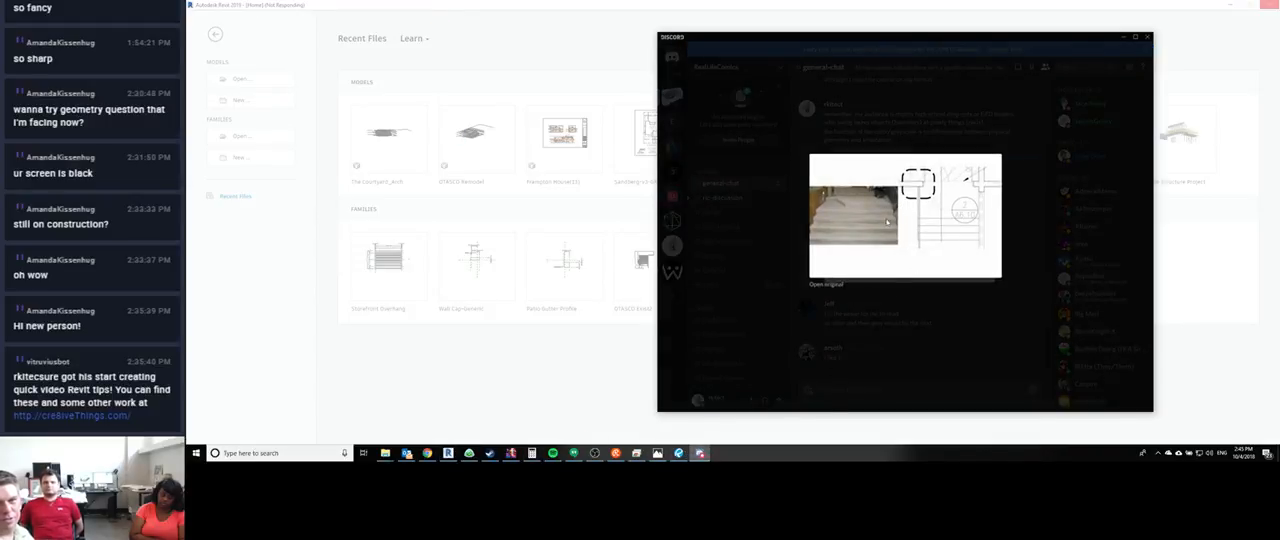
- Open the original stair image in Chrome, maximize the browser window and magnify the stair photo and plan callout
click(836, 287)
click(946, 256)
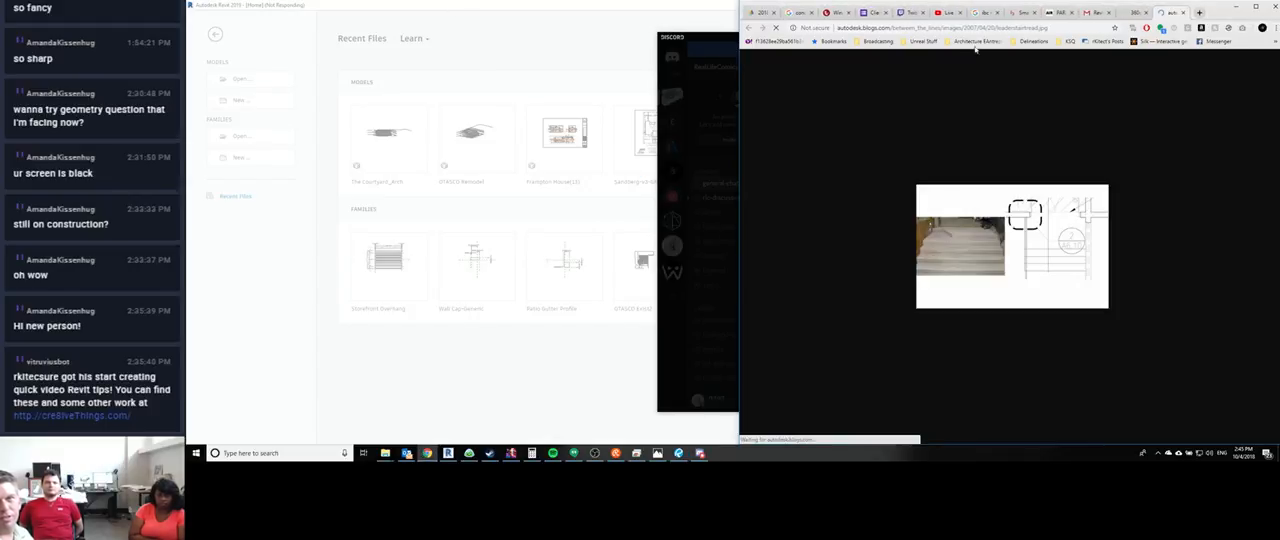
double_click(1022, 7)
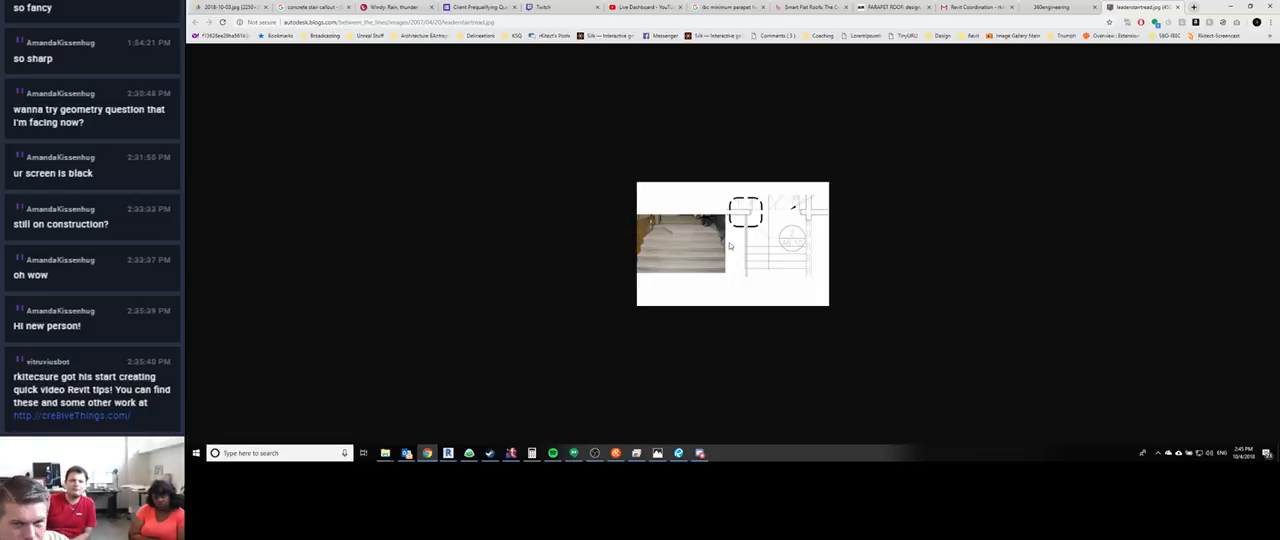
ctrl+scroll(729, 246, up, 9)
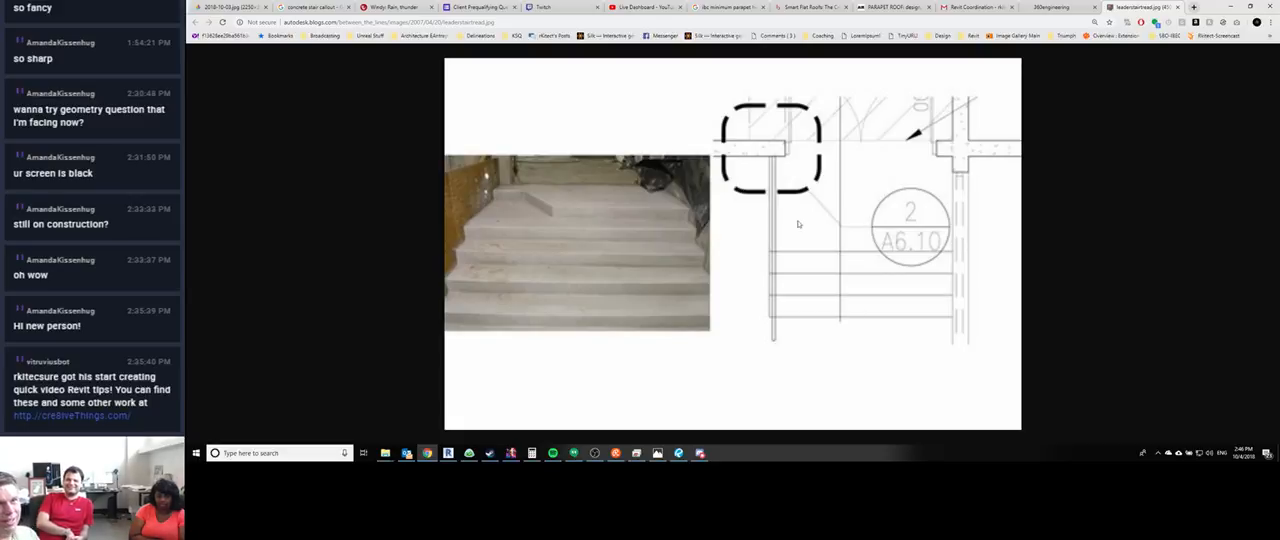
- Search Google for "concrete callout stamp" and look through the image results
click(295, 24)
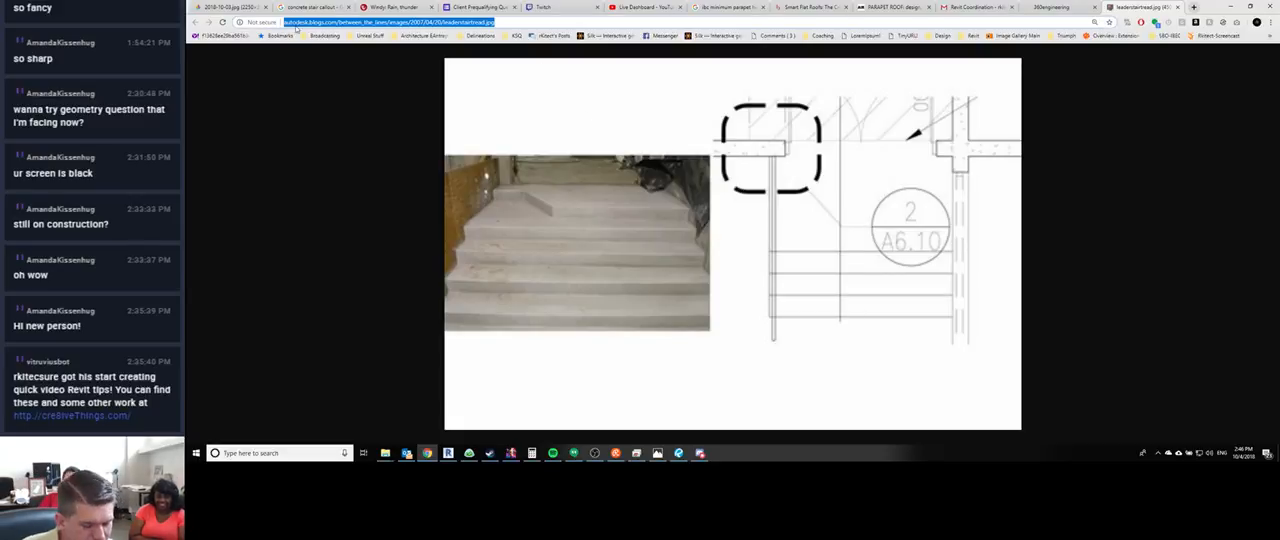
text(concrete )
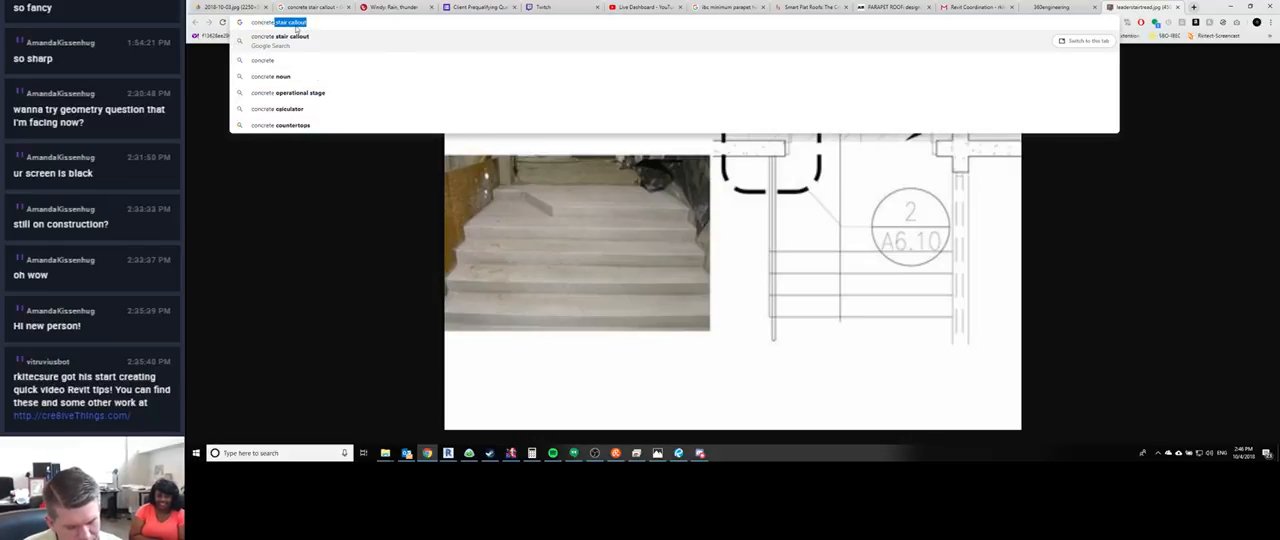
text(callout stamp)
key(Return)
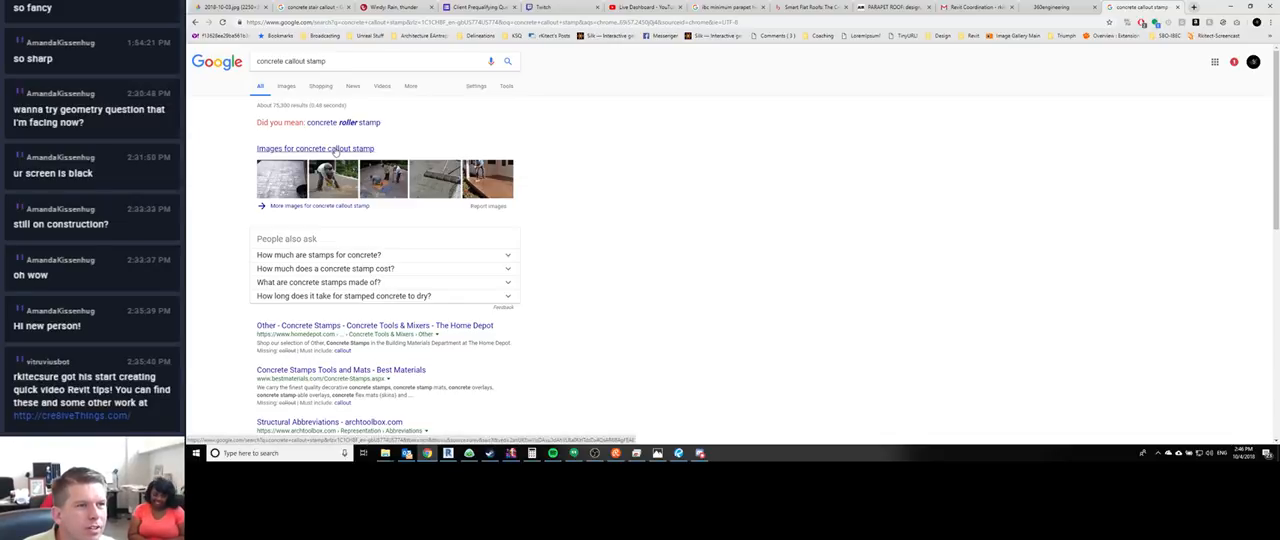
click(335, 150)
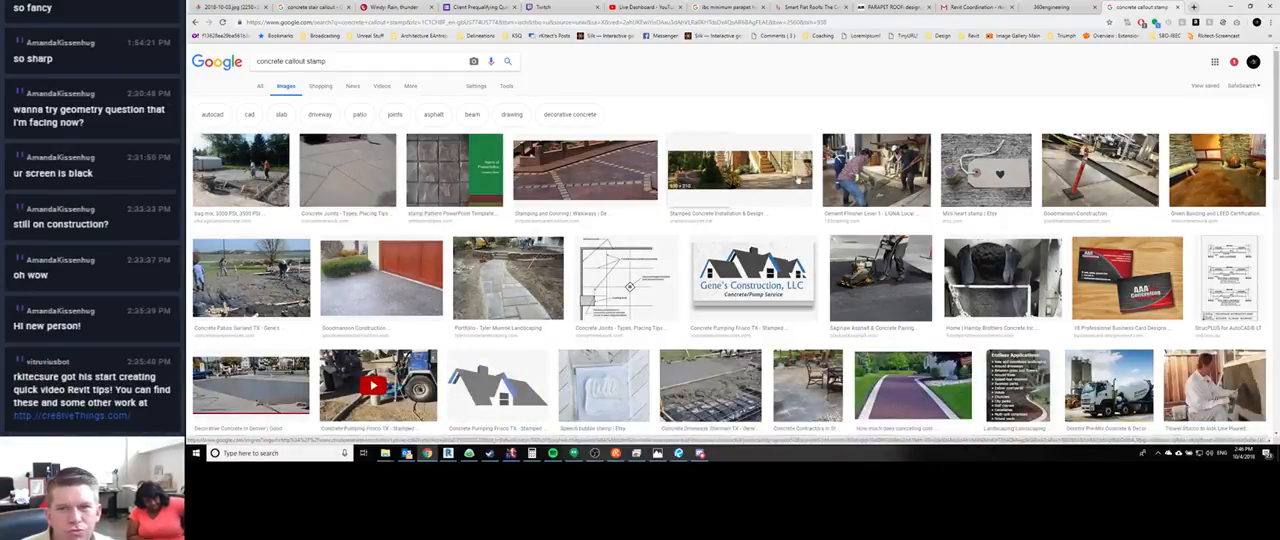
scroll(590, 250, down, 2)
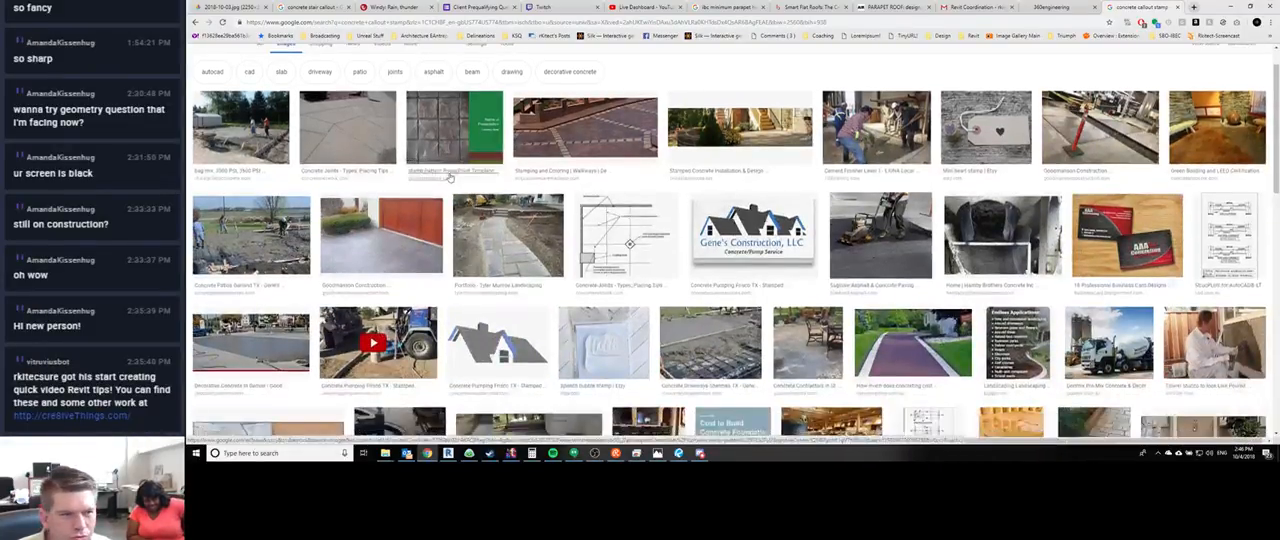
scroll(305, 150, up, 2)
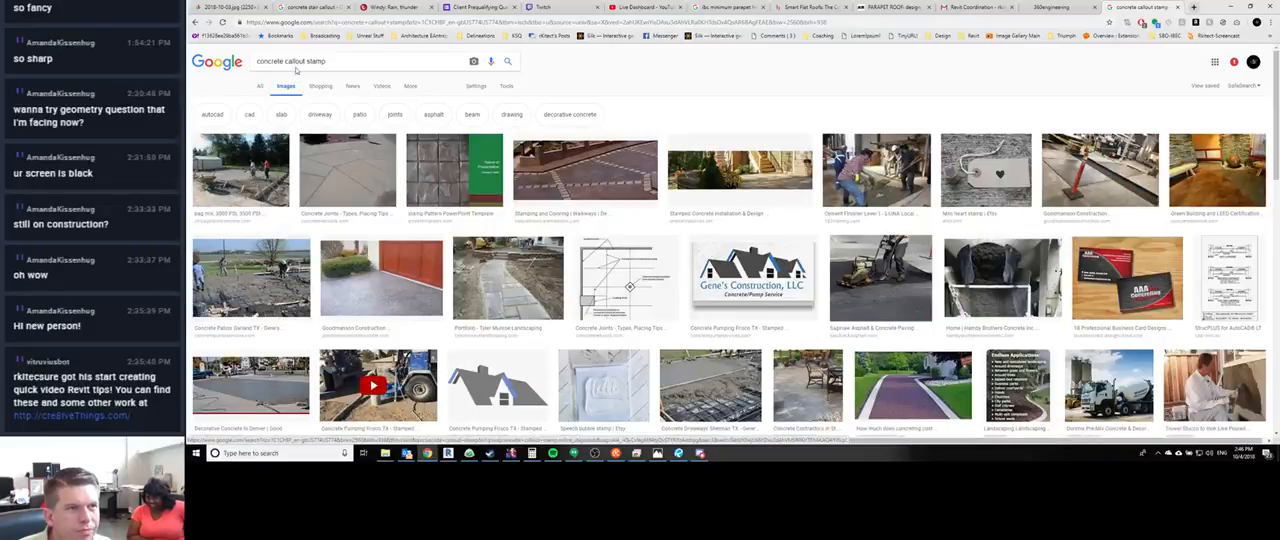
- Change the image search to "concrete callout error" and preview the image about revision clouds in concrete
drag(306, 60, 345, 62)
text(error)
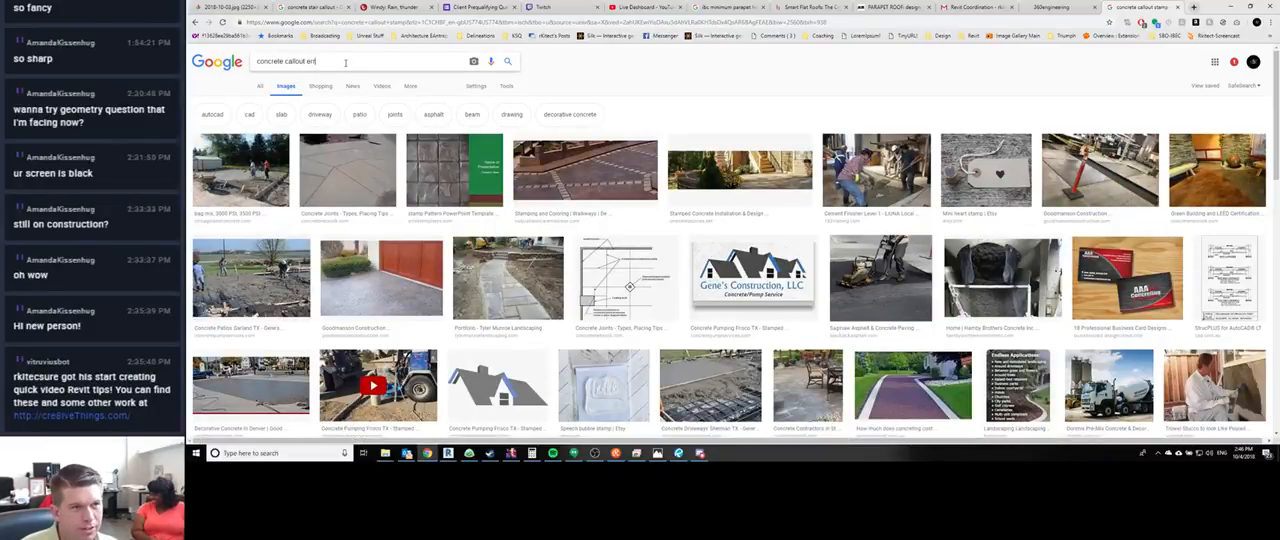
key(Return)
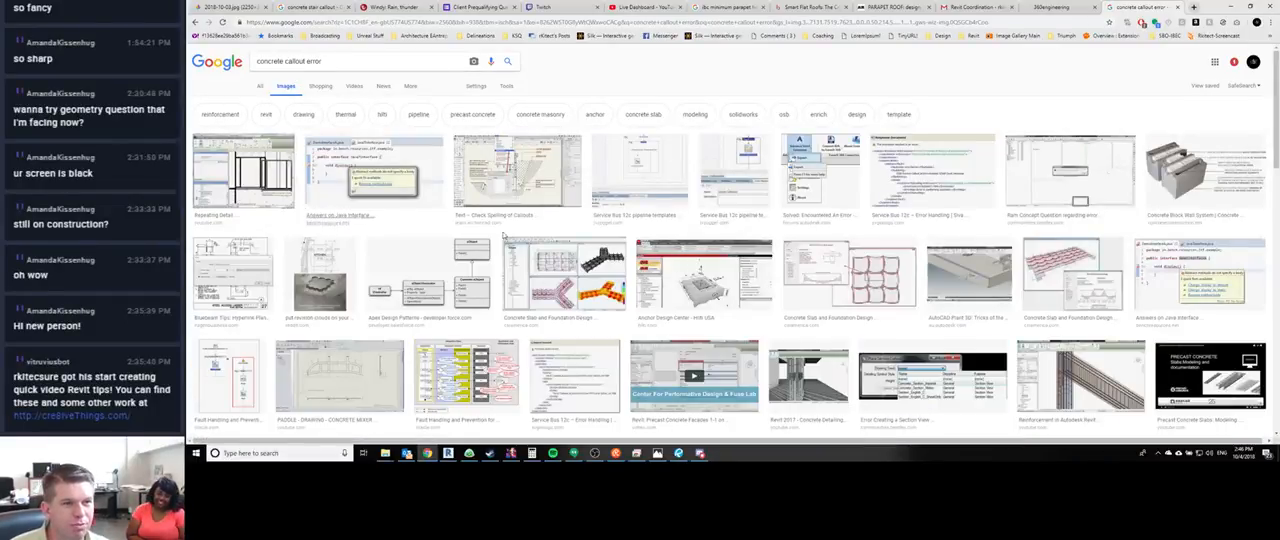
click(320, 275)
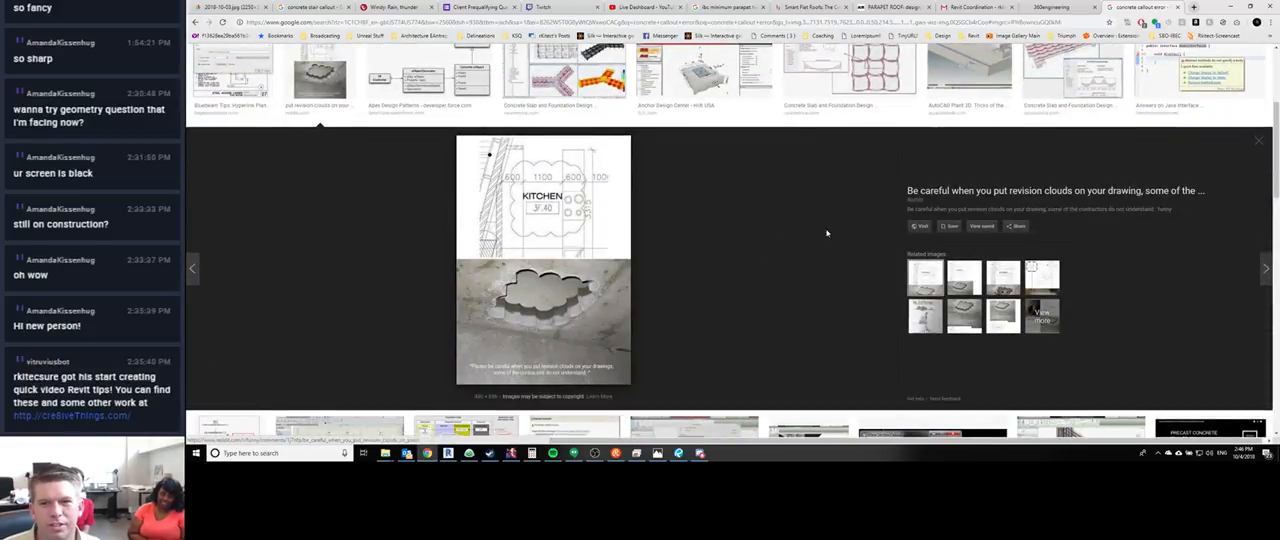
- Open the revision cloud image in a new browser tab and magnify it
right_click(586, 279)
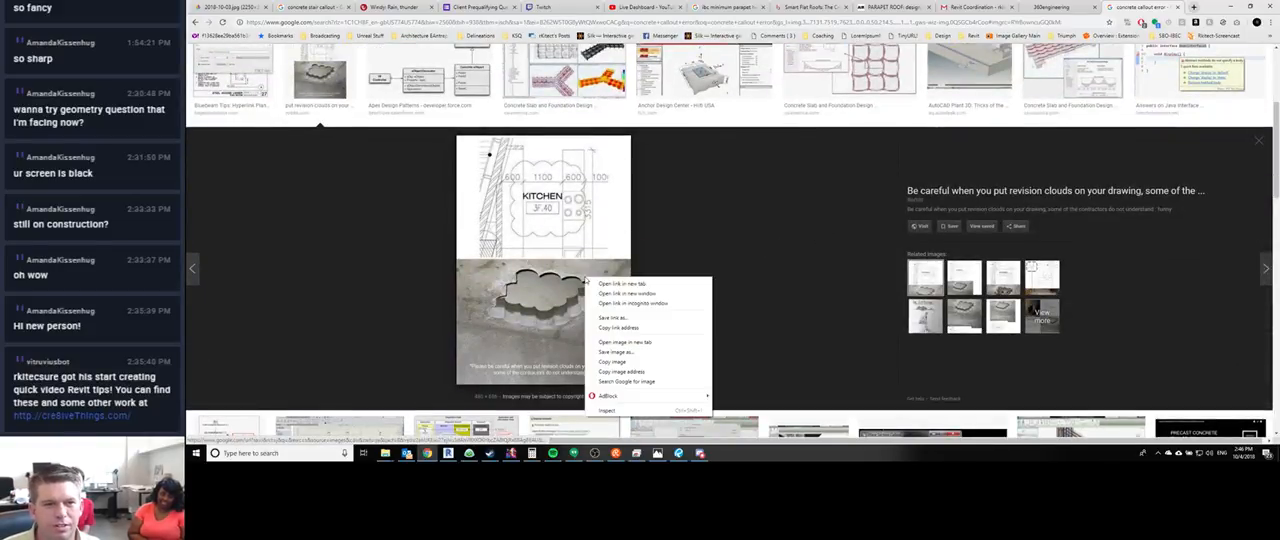
click(610, 342)
click(1152, 7)
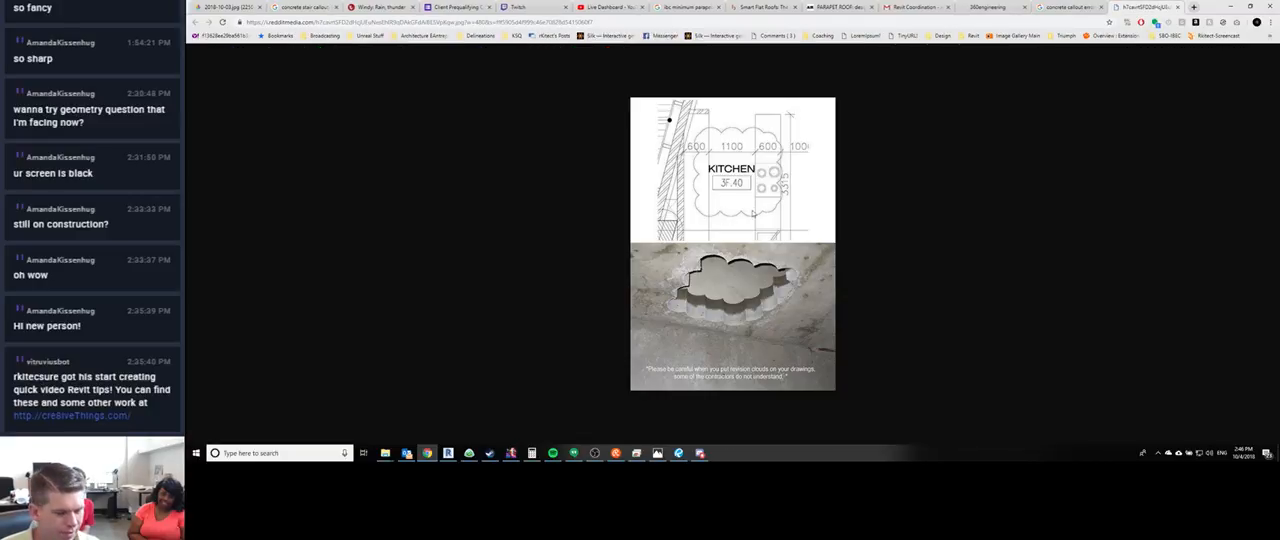
ctrl+scroll(881, 256, up, 4)
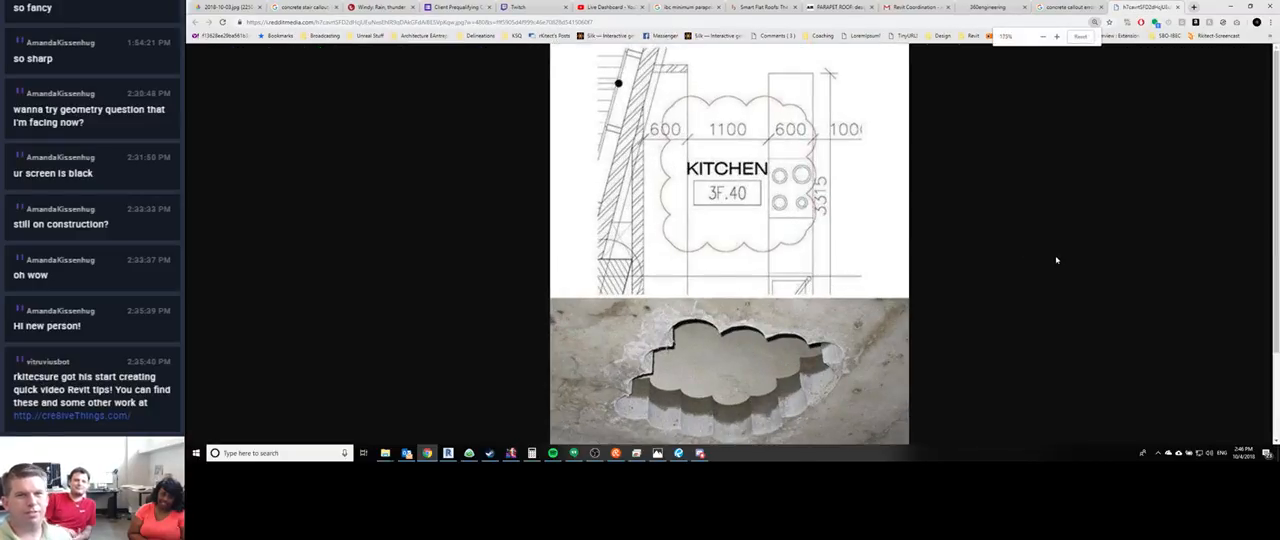
- Examine the kitchen plan's revision cloud, the photo of the cloud-shaped concrete opening and the caption underneath
scroll(1065, 306, down, 1)
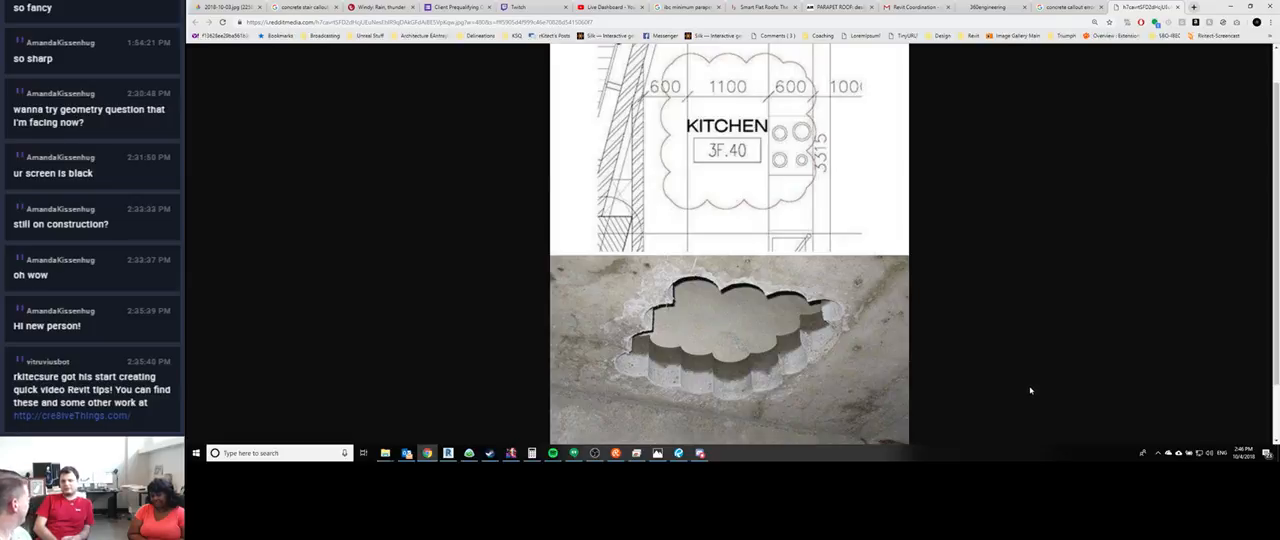
scroll(1028, 355, down, 1)
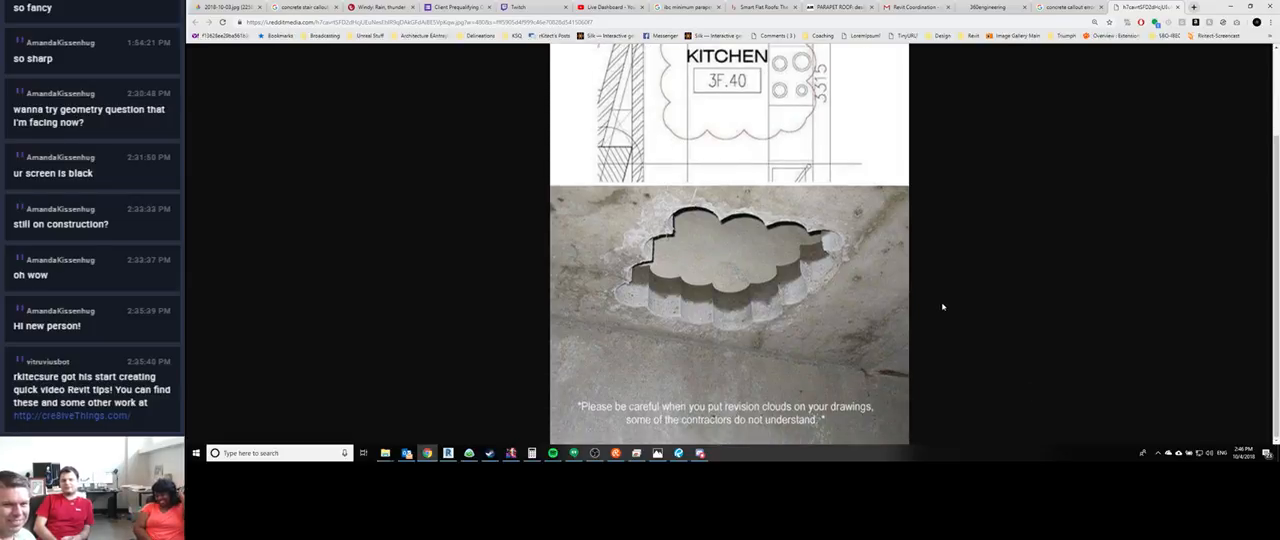
scroll(1033, 331, up, 1)
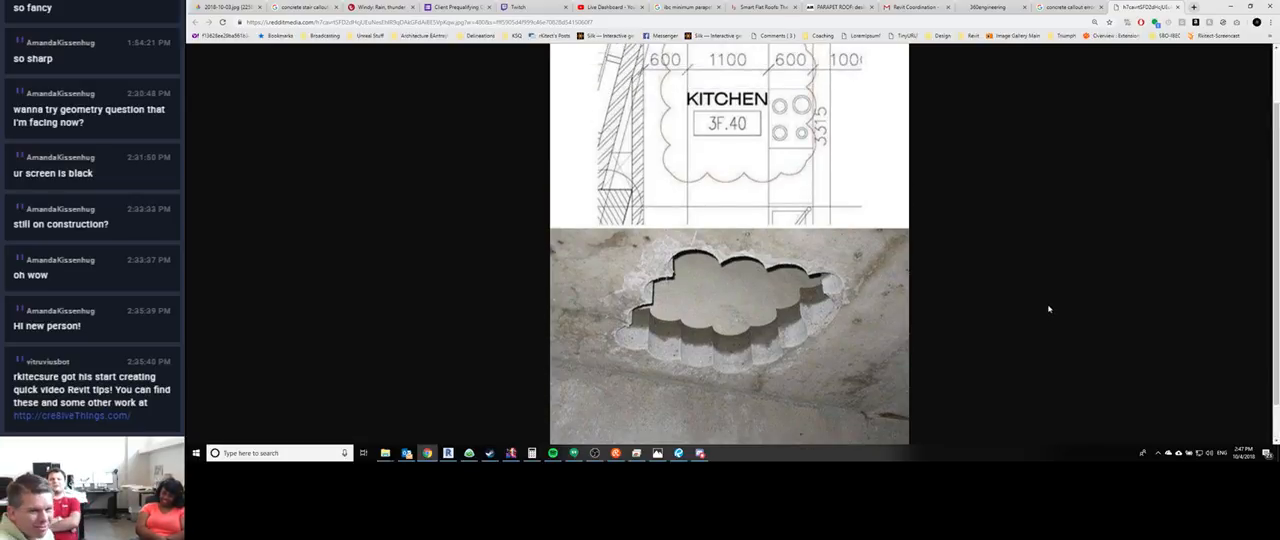
scroll(1022, 298, up, 2)
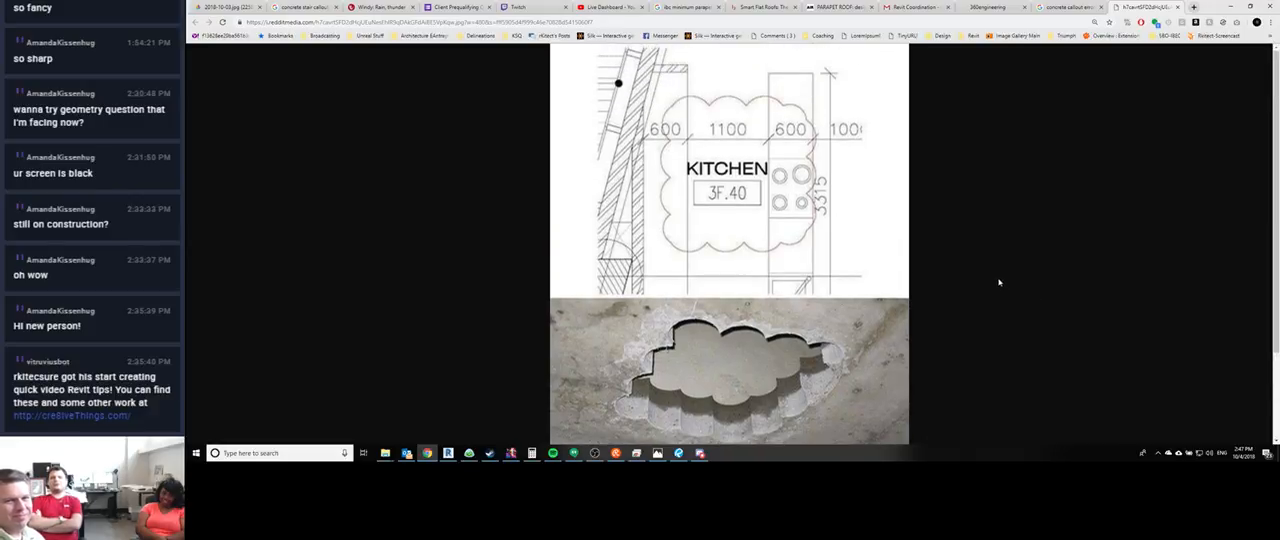
scroll(990, 278, down, 2)
scroll(986, 277, up, 1)
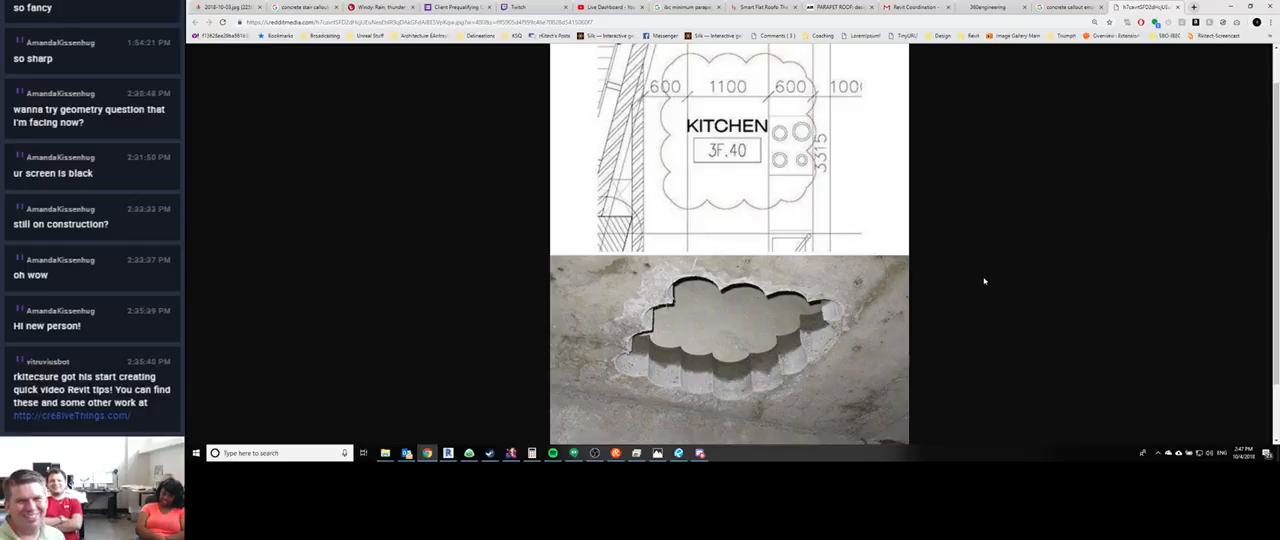
scroll(984, 235, down, 1)
scroll(990, 260, up, 2)
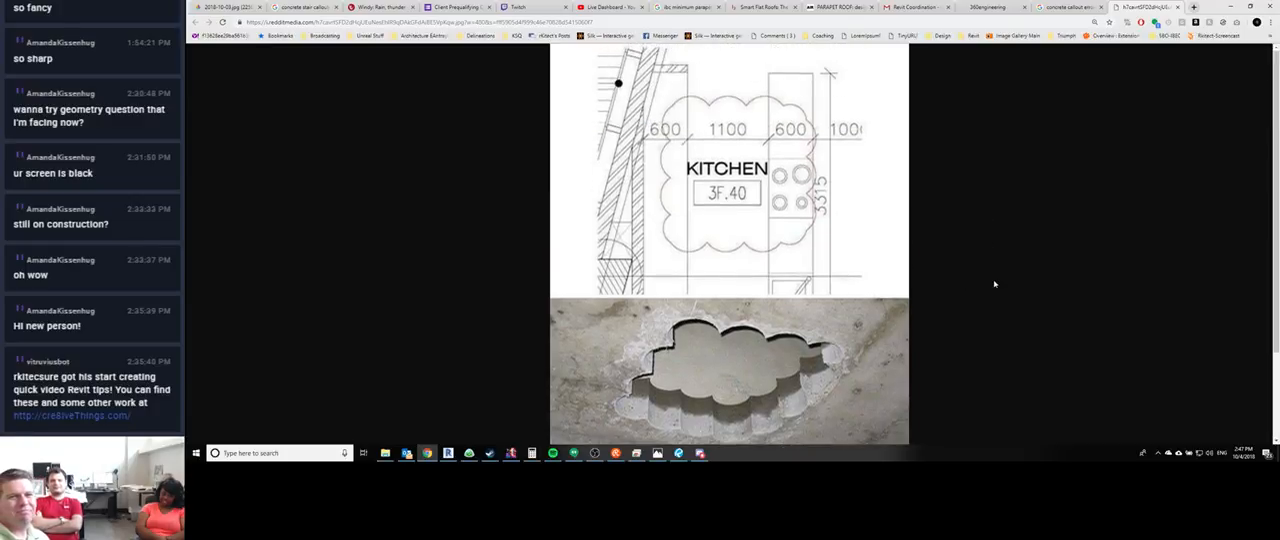
scroll(1012, 377, down, 3)
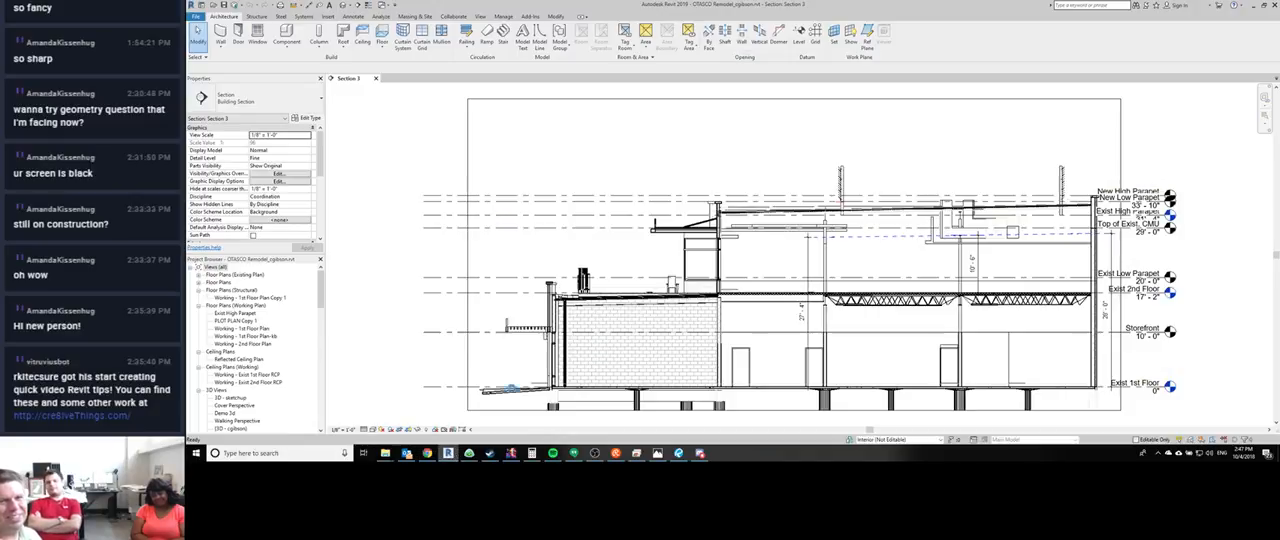
- Switch to Revit, open the default 3D view, display it by Checkout Status and inspect the highlighted storefront at the building corner
click(448, 453)
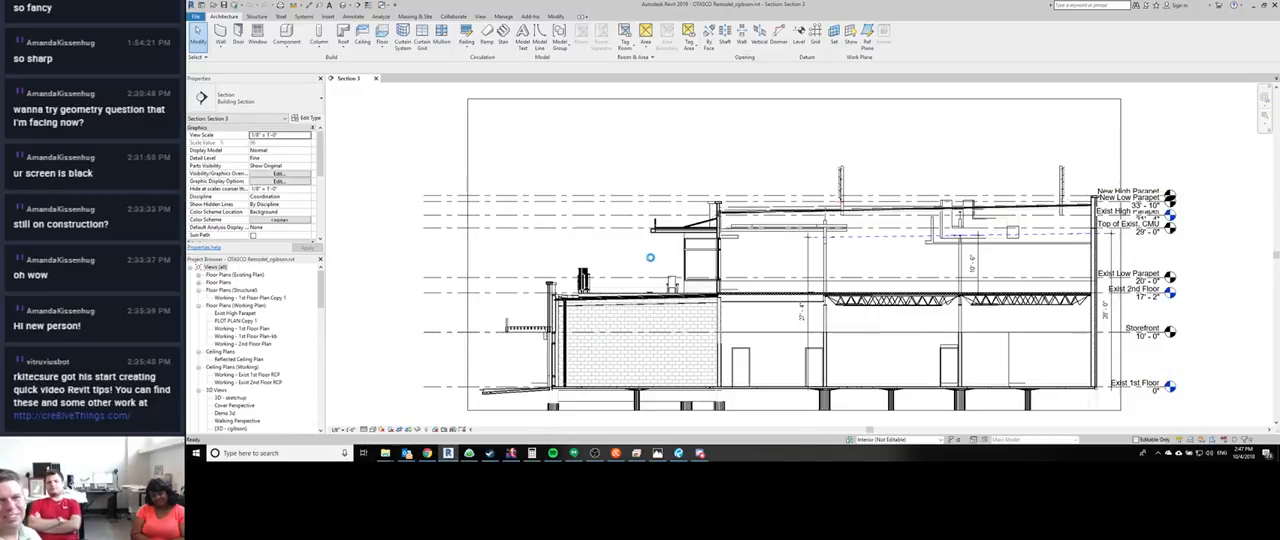
scroll(620, 240, down, 2)
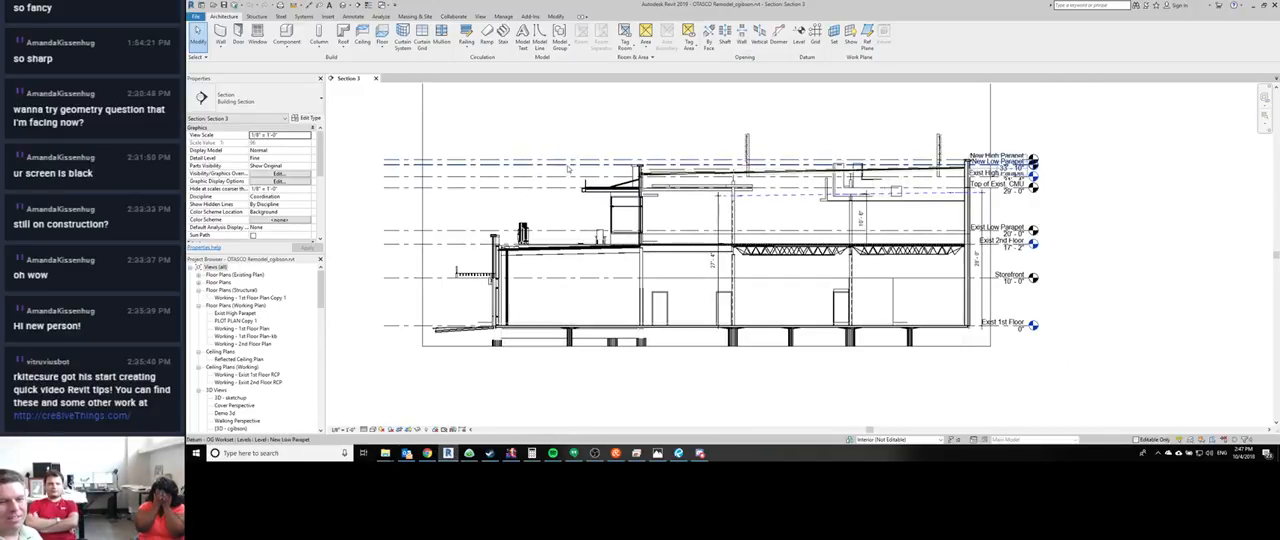
key(3)
key(d)
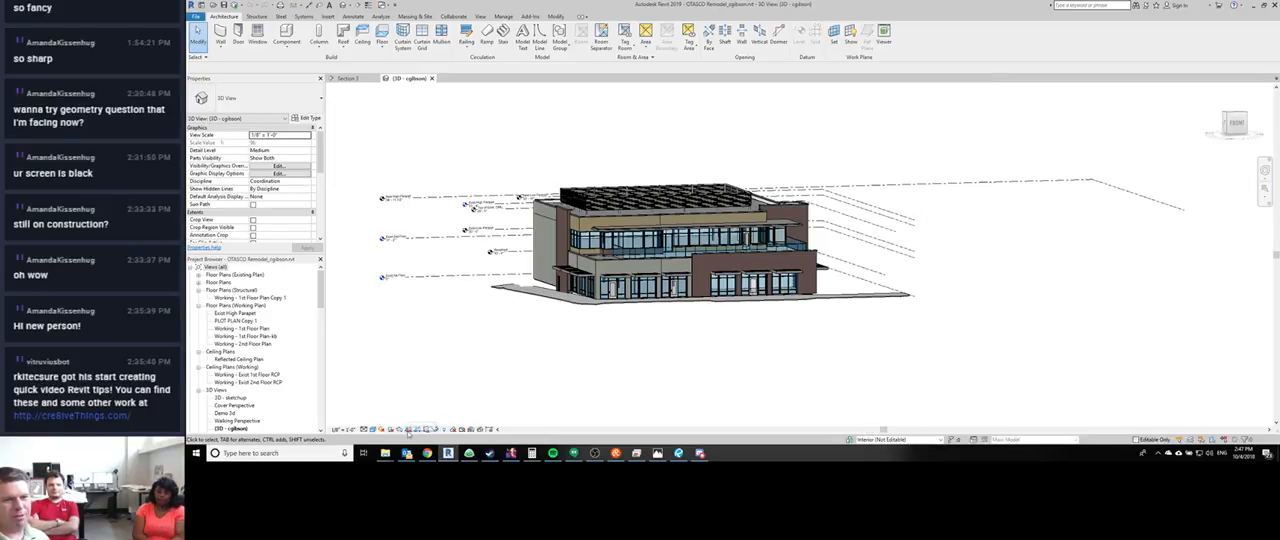
click(453, 430)
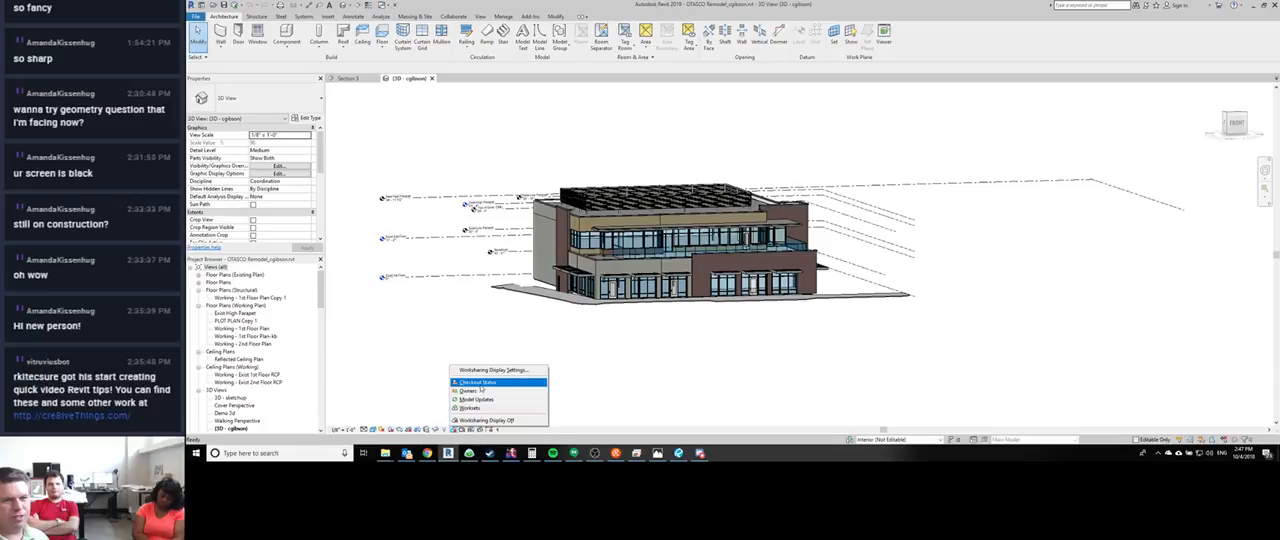
click(478, 383)
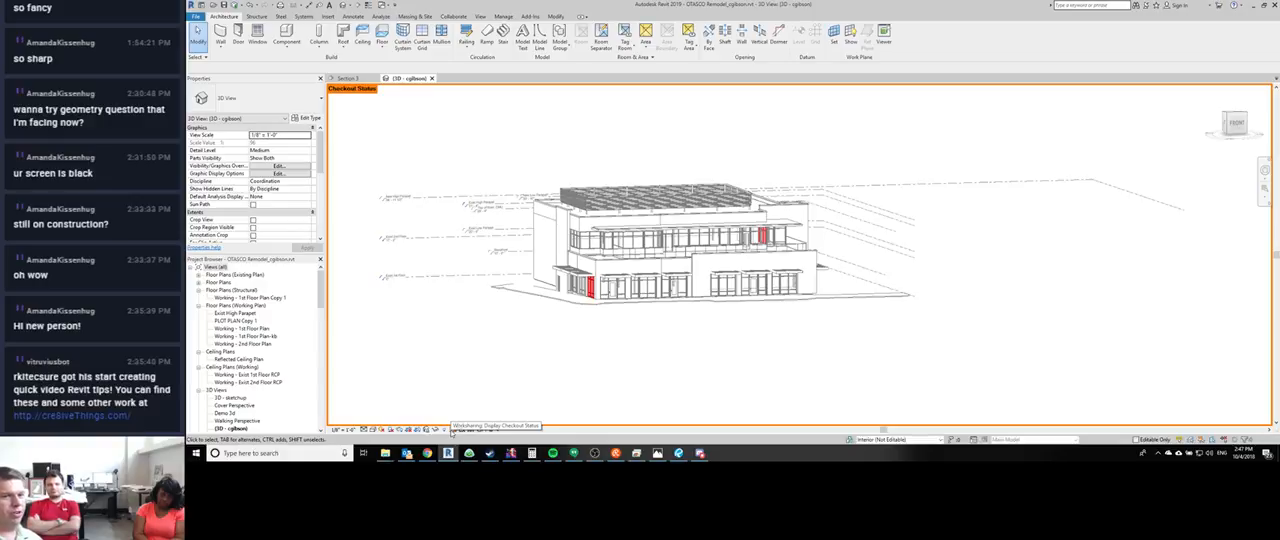
scroll(590, 288, up, 5)
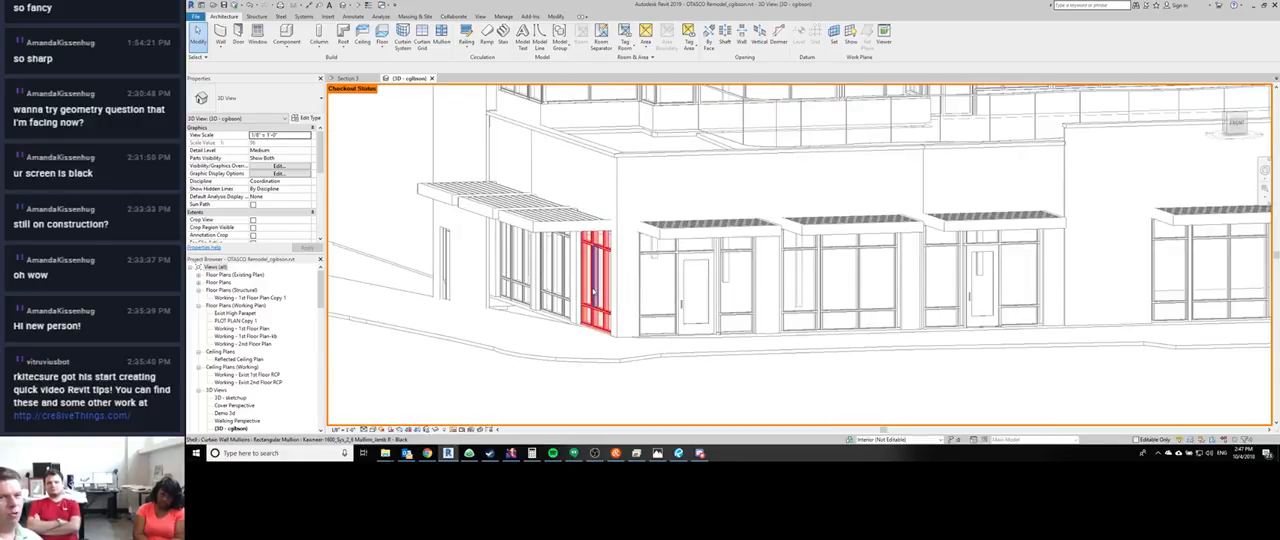
mouse_move(593, 290)
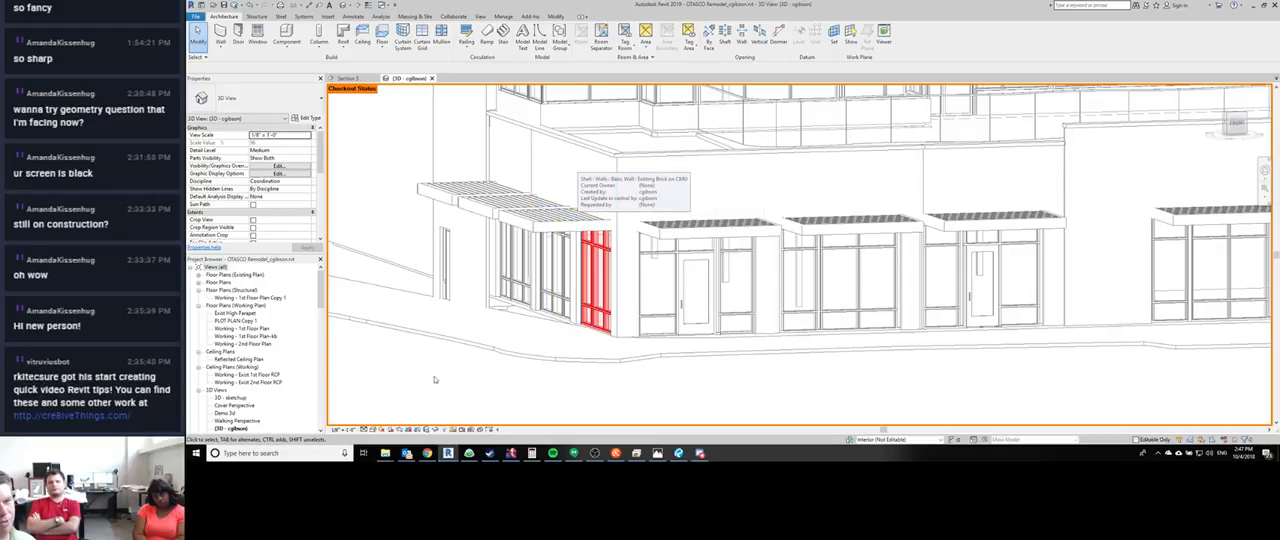
- Change the 3D view's worksharing display to Owners and look over the whole building
click(452, 430)
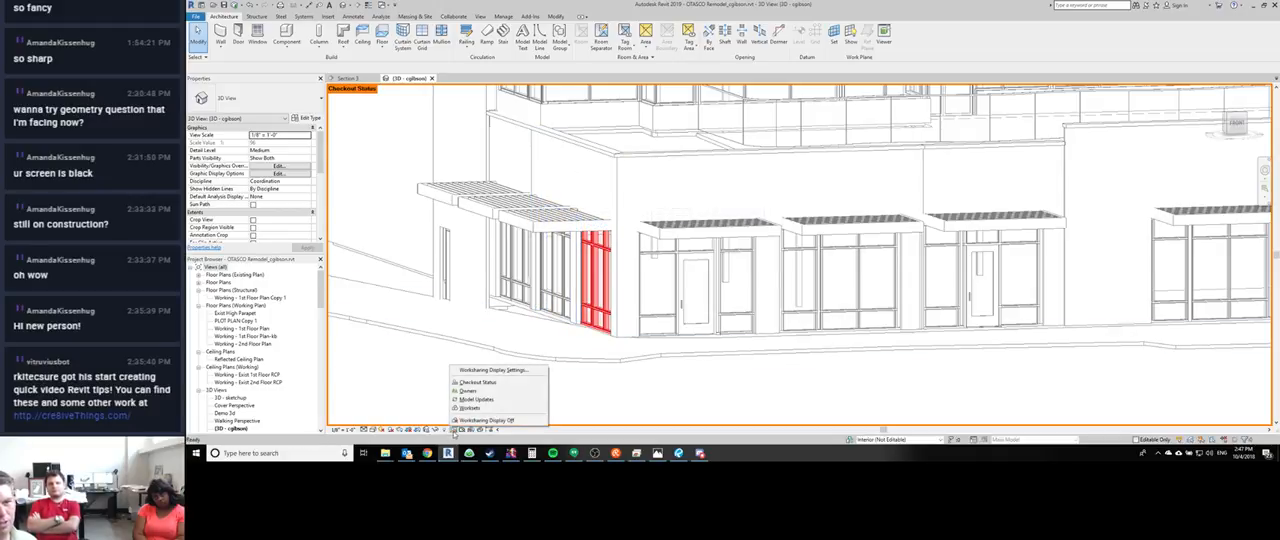
click(488, 391)
shift+middle_drag(437, 368, 439, 360)
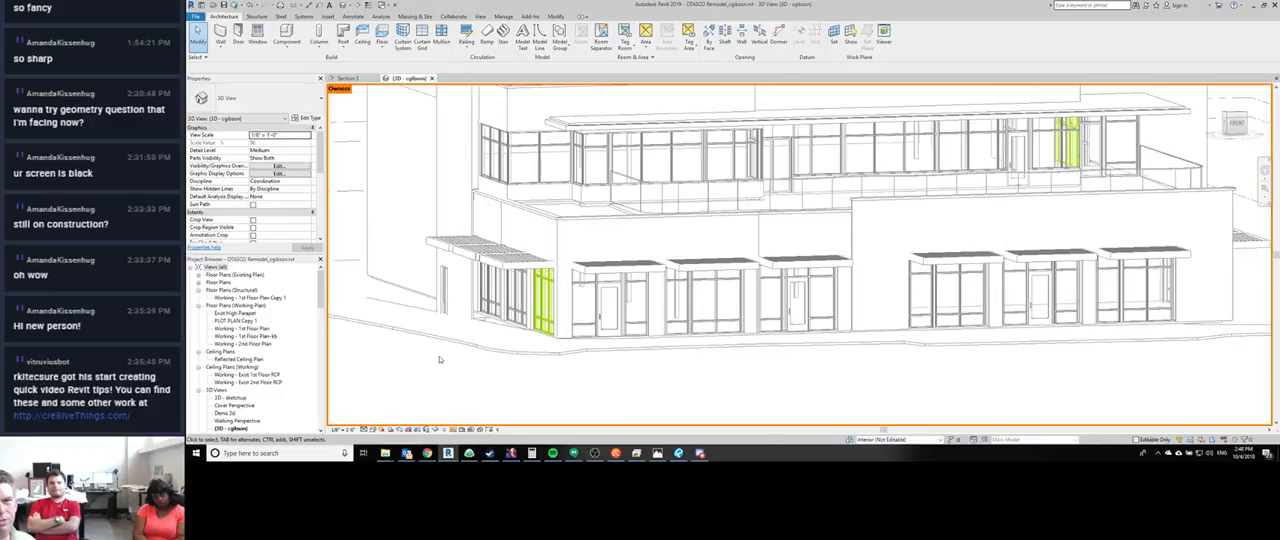
scroll(439, 359, down, 3)
- Change the 3D view's worksharing display to Model Updates and look over the building and its roof panel railing
click(451, 431)
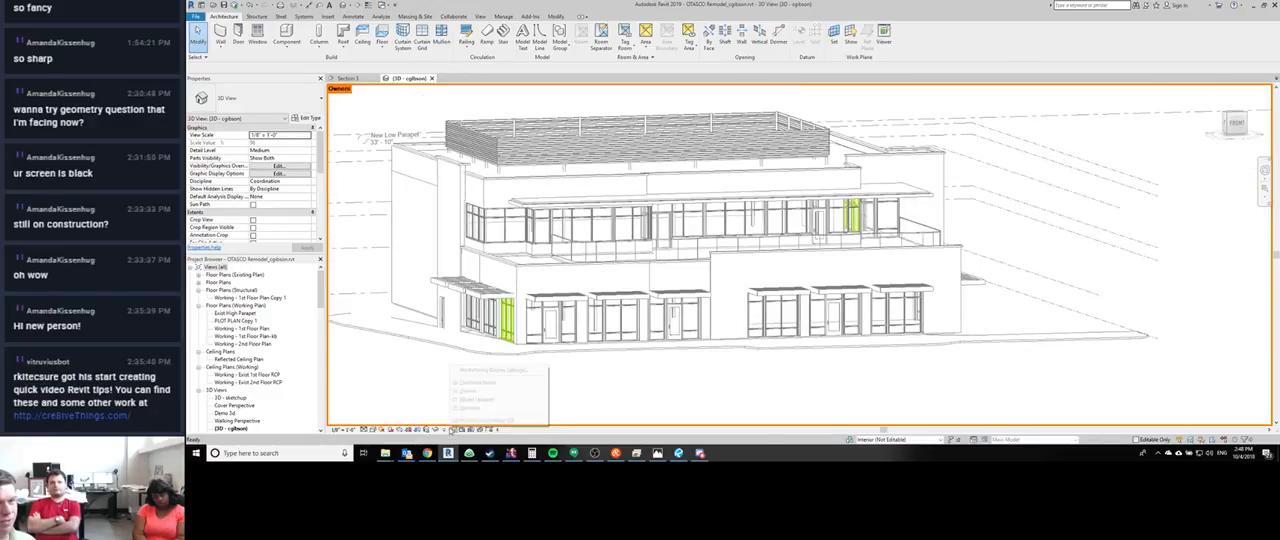
click(479, 400)
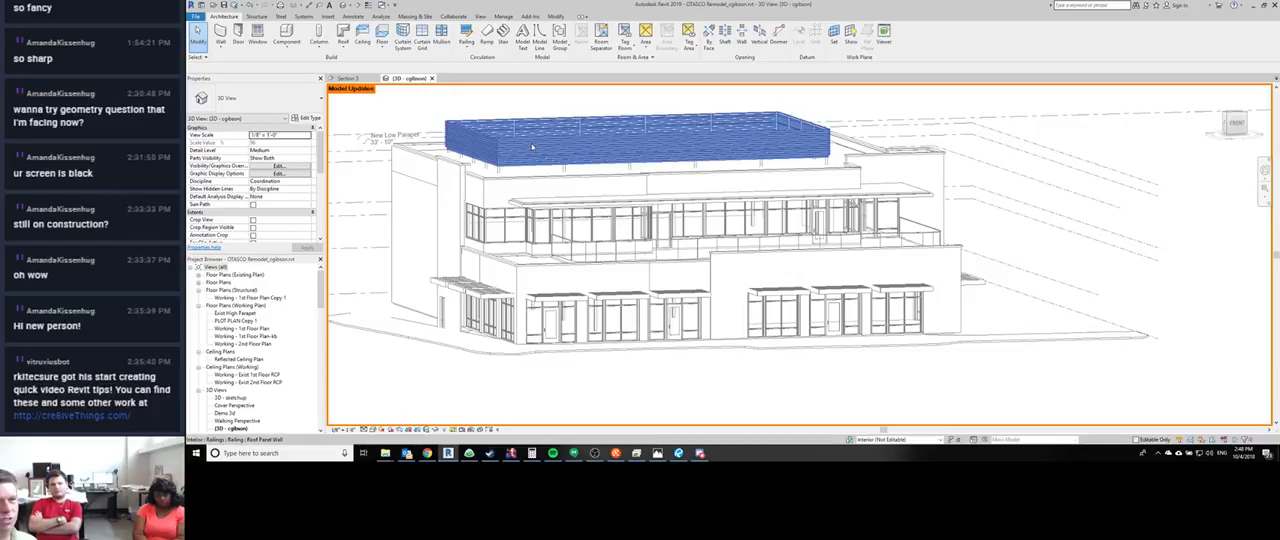
mouse_move(532, 147)
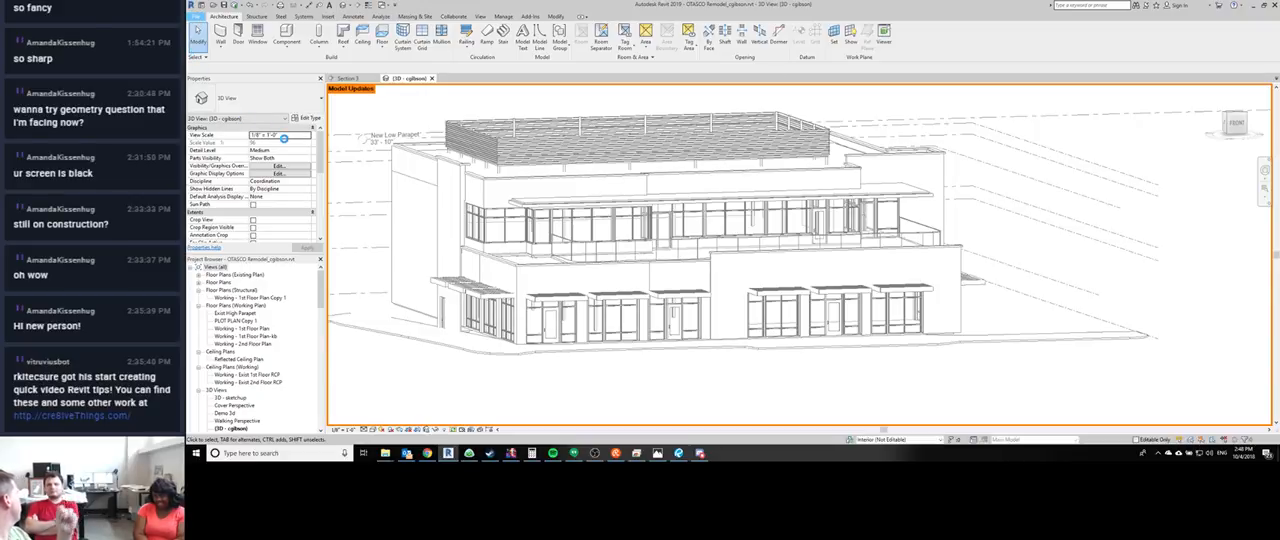
- Open the general program options, highlight the Username entry to point it out, and close the options
click(197, 17)
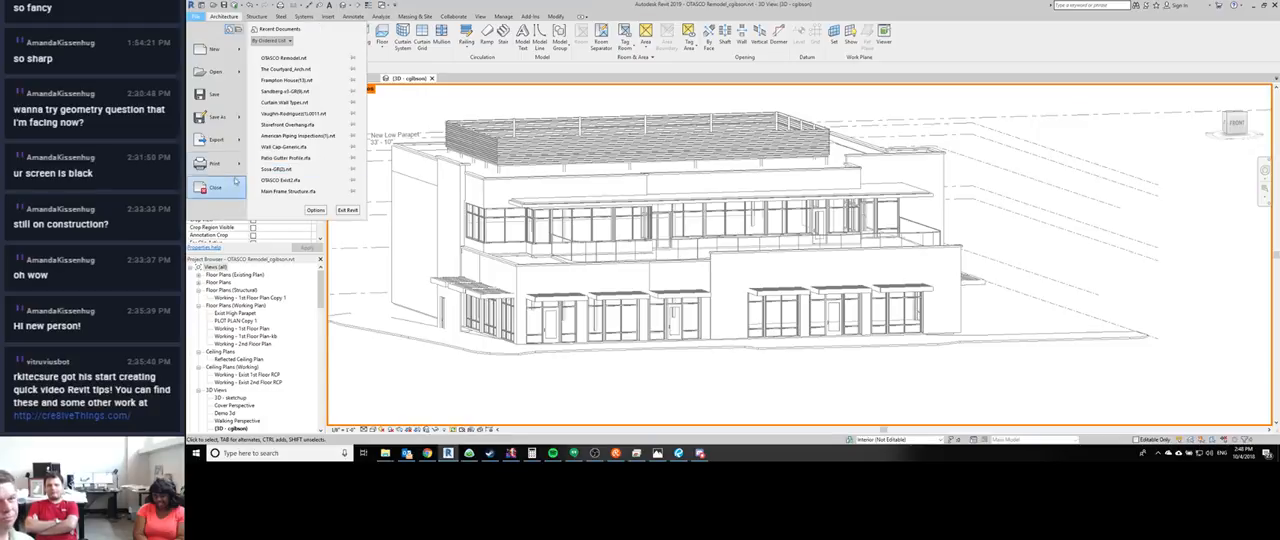
click(315, 210)
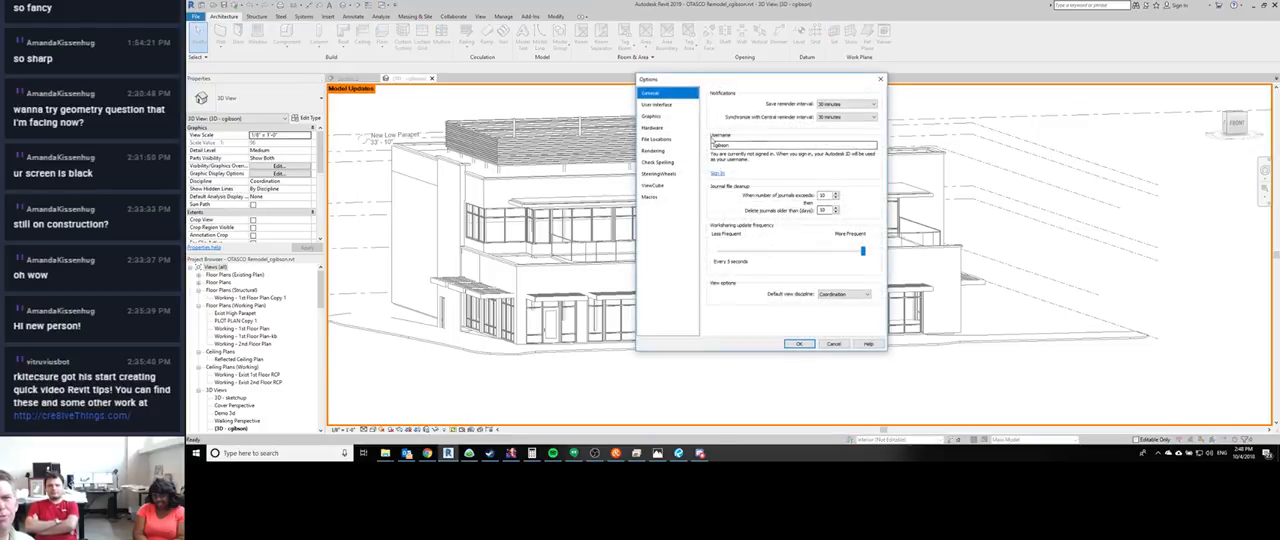
double_click(722, 146)
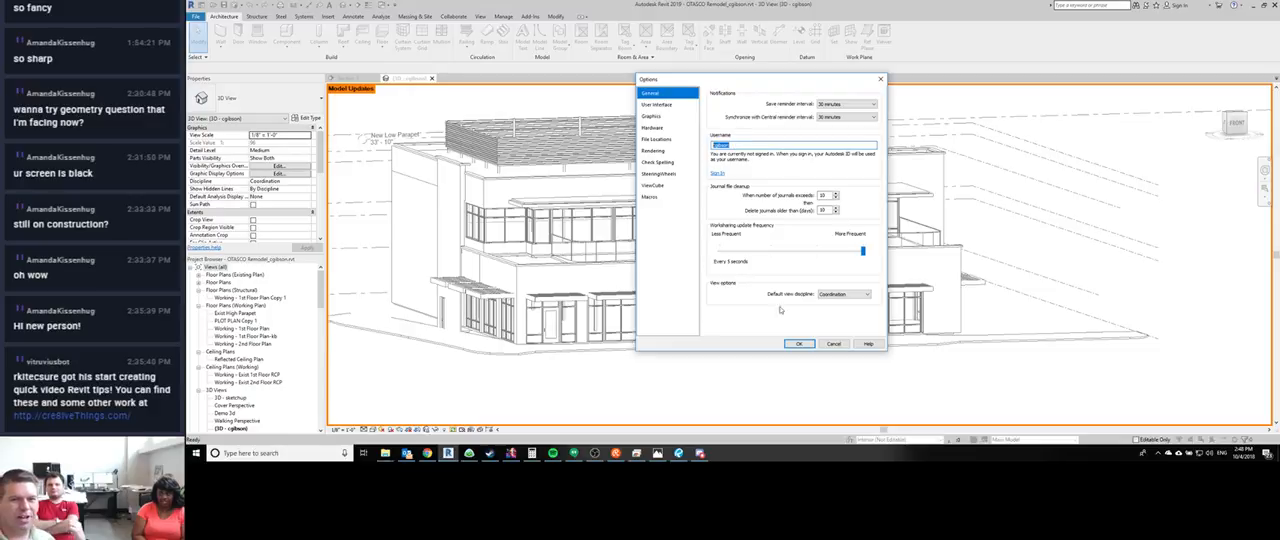
click(798, 343)
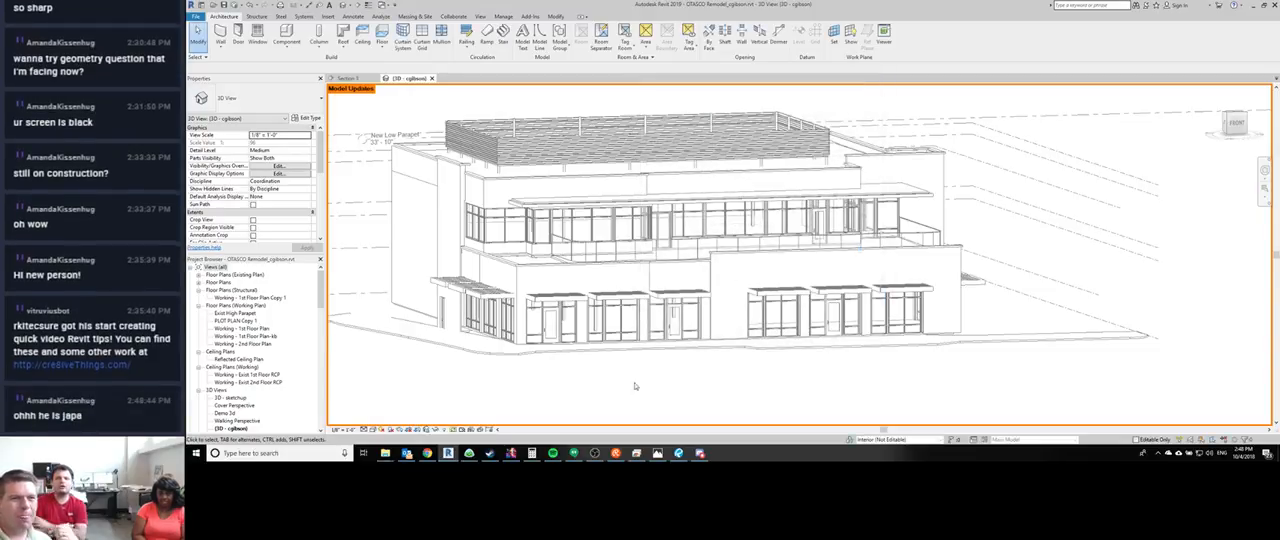
- Show the whole building in the 3D view, check the account sign-in choices, and dismiss them without signing in
middle_drag(577, 333, 587, 284)
scroll(587, 284, down, 2)
middle_drag(590, 232, 604, 276)
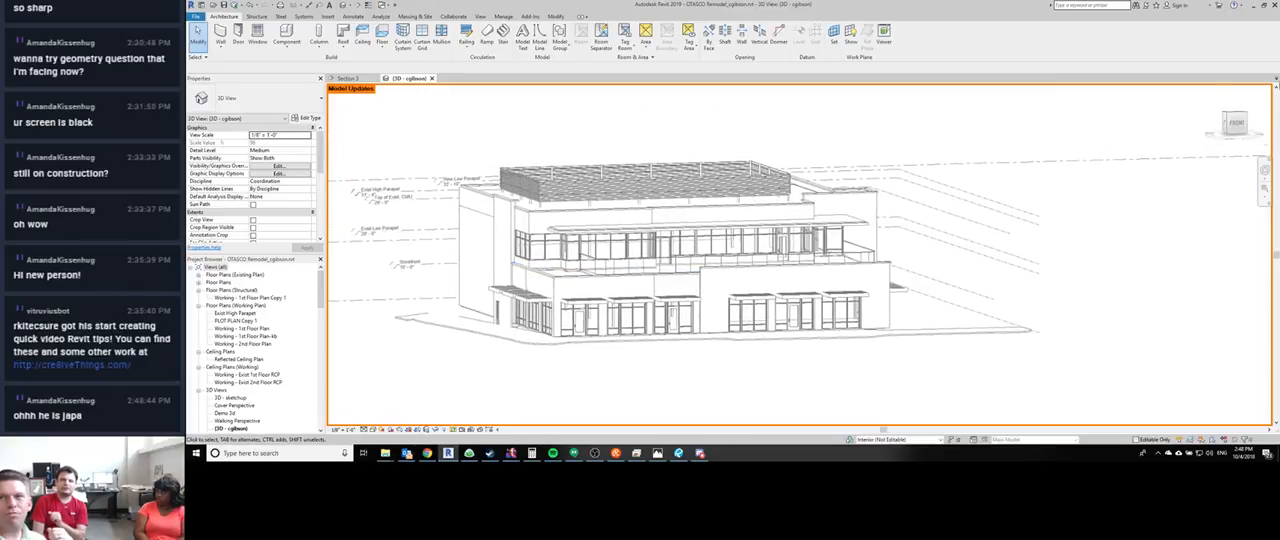
click(1180, 5)
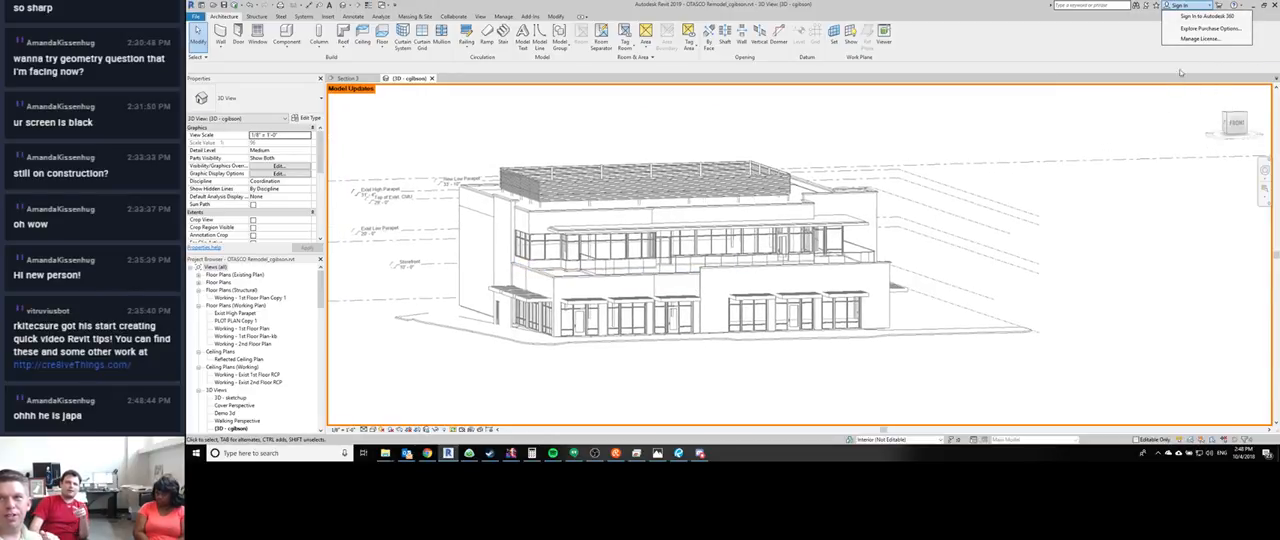
click(1012, 73)
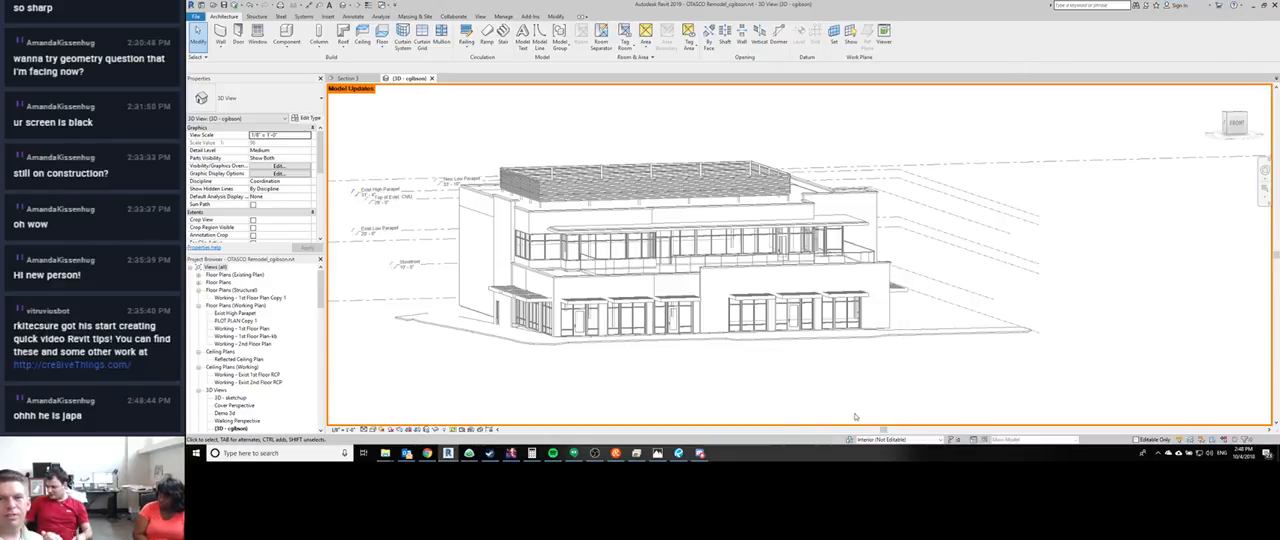
- Change the 3D view's worksharing display to Worksets and look over the building's workset colors
middle_drag(981, 358, 1033, 330)
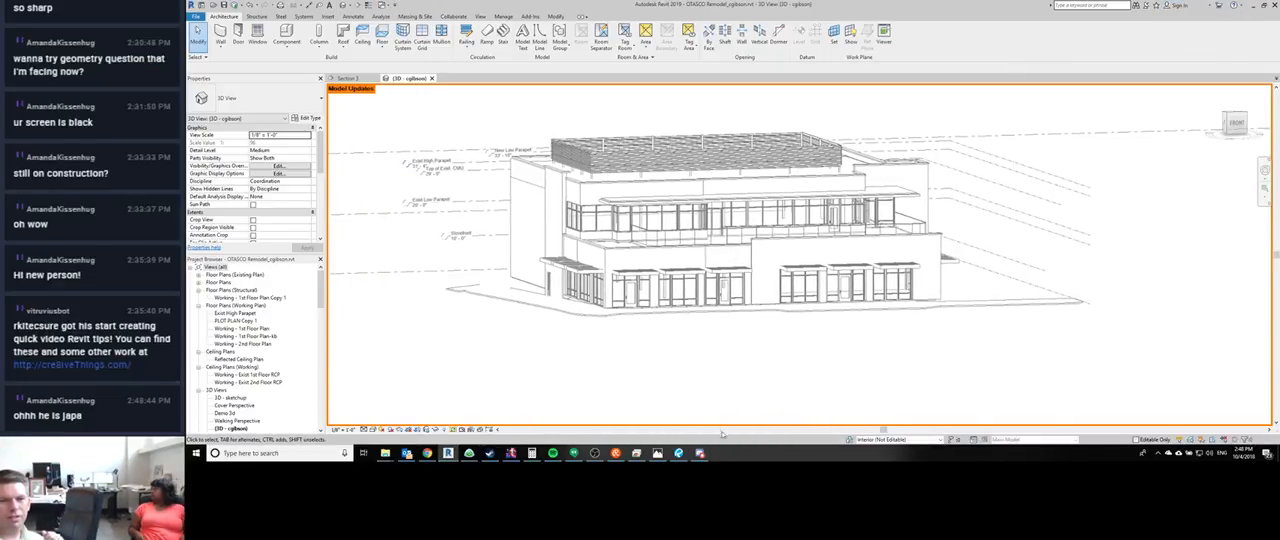
click(456, 430)
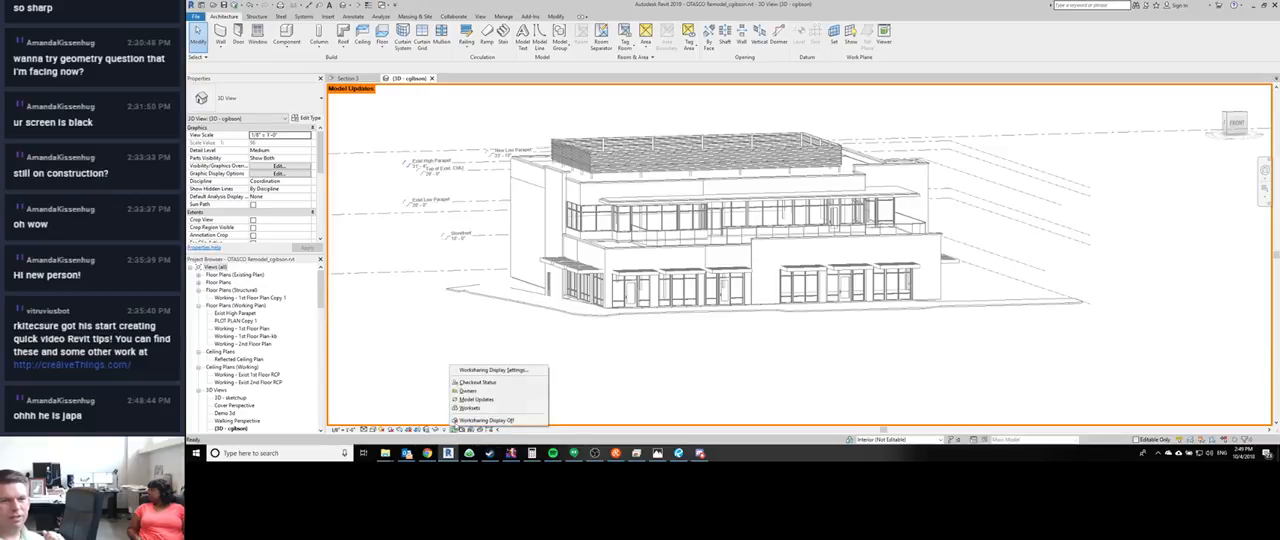
click(469, 407)
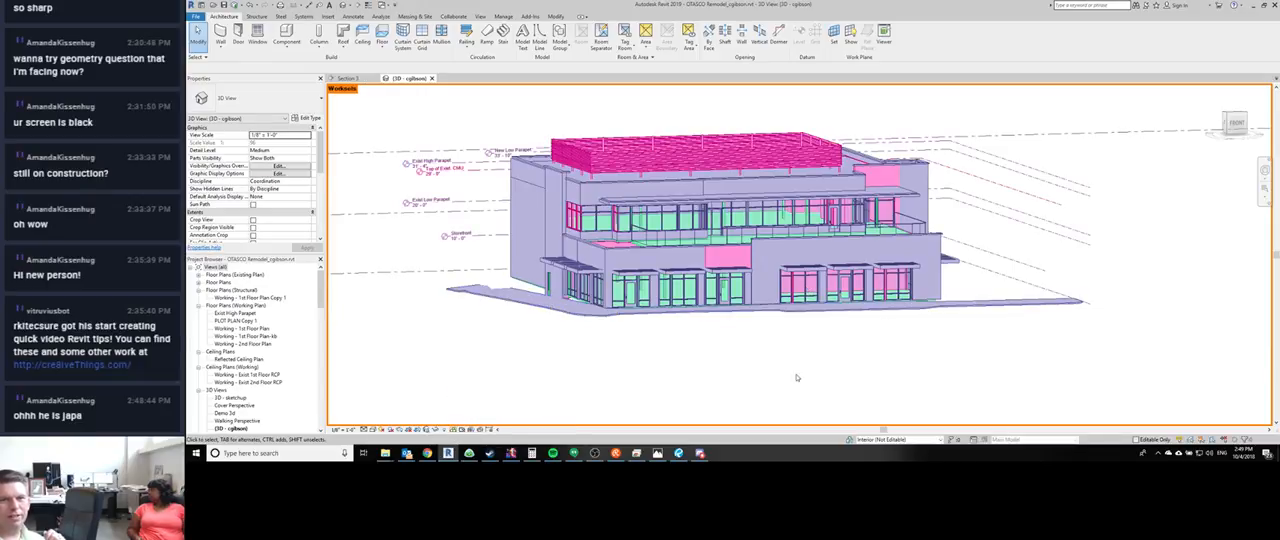
middle_drag(797, 378, 768, 370)
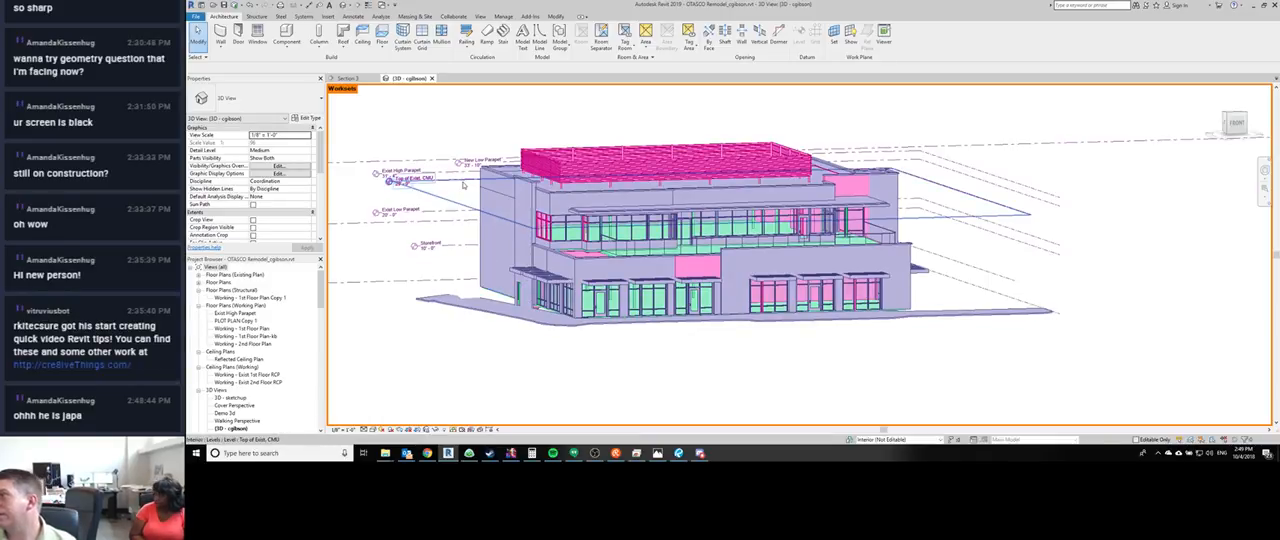
mouse_move(463, 185)
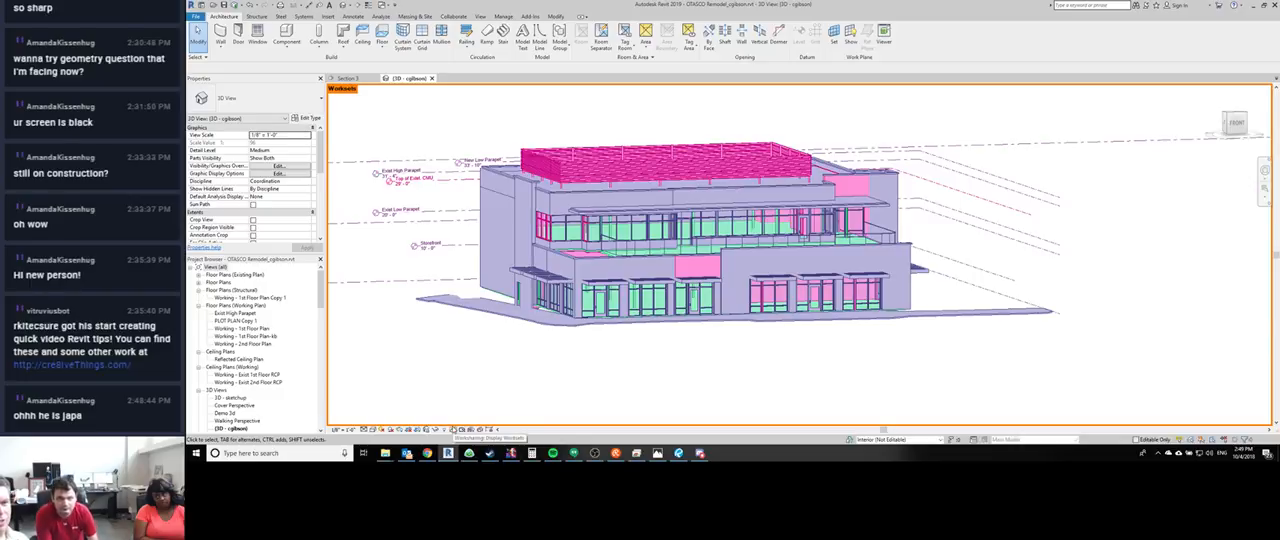
click(455, 430)
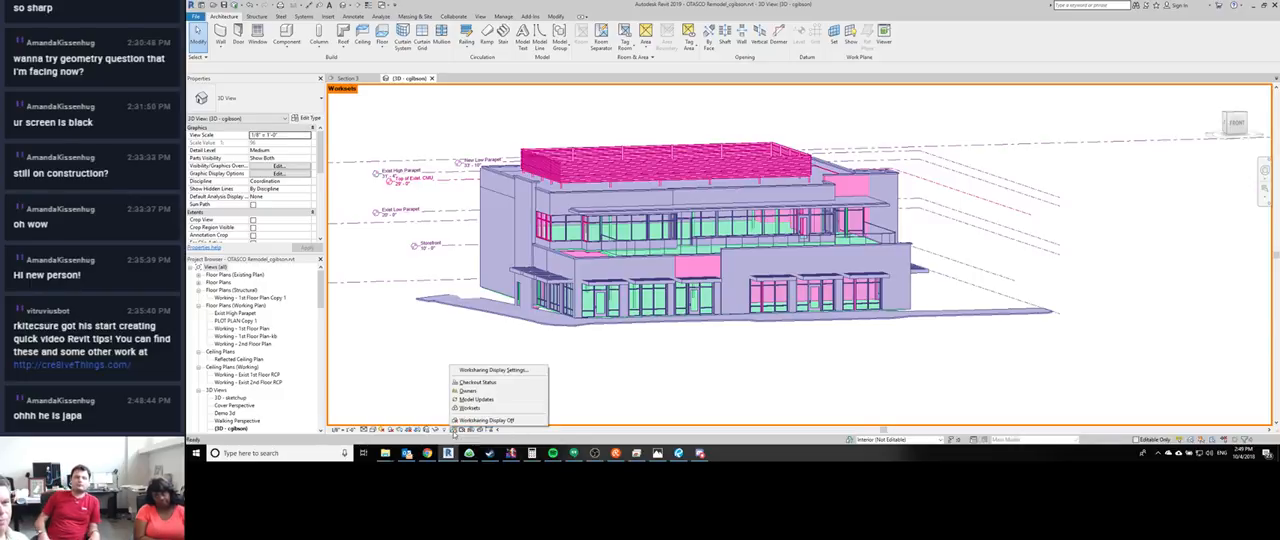
click(645, 376)
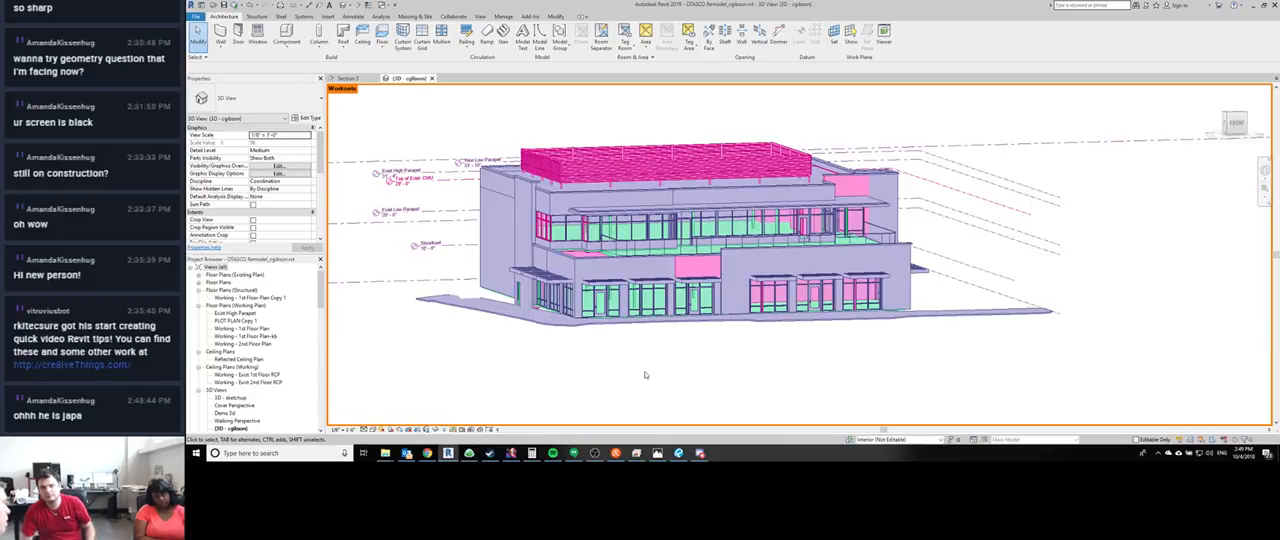
- Assign the New Brick Only wall panel above the ground-floor storefront to the Structure workset
click(697, 266)
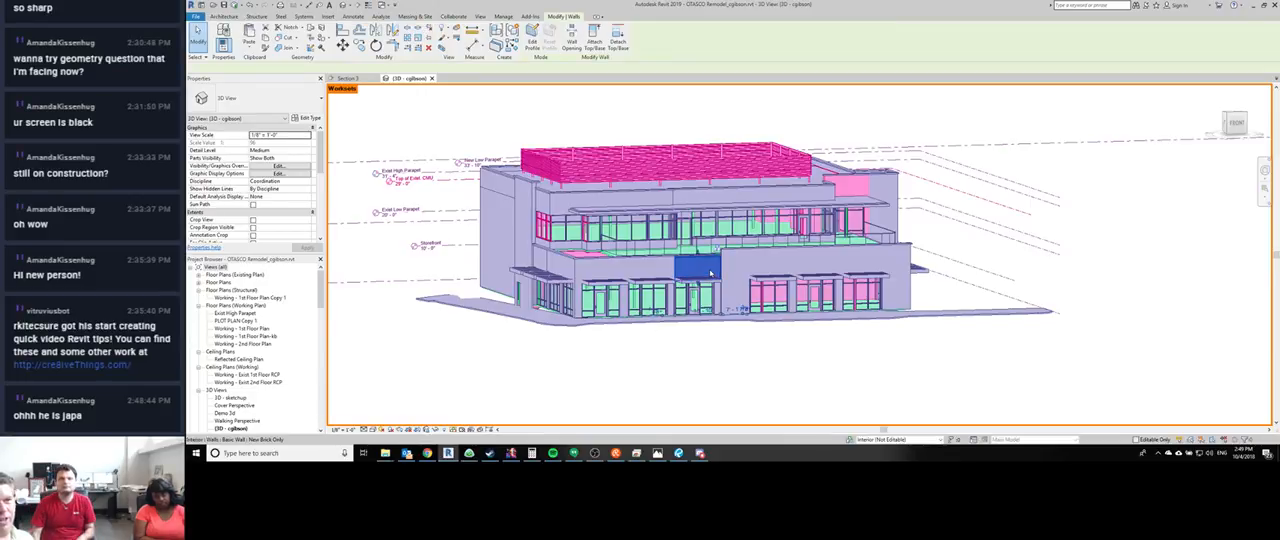
scroll(305, 170, down, 5)
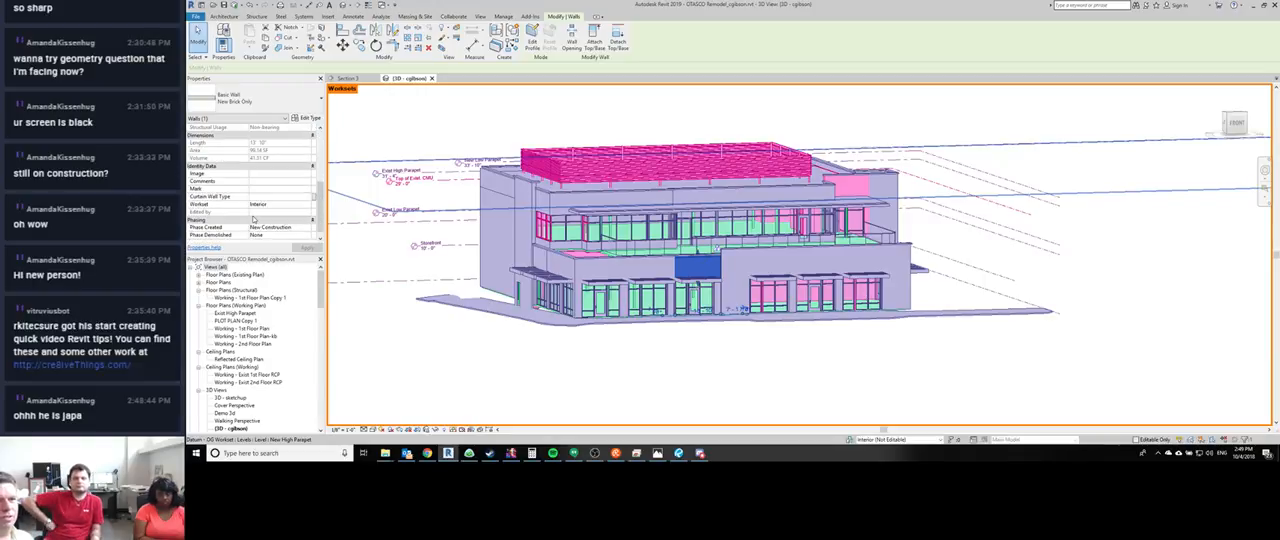
click(292, 205)
click(307, 205)
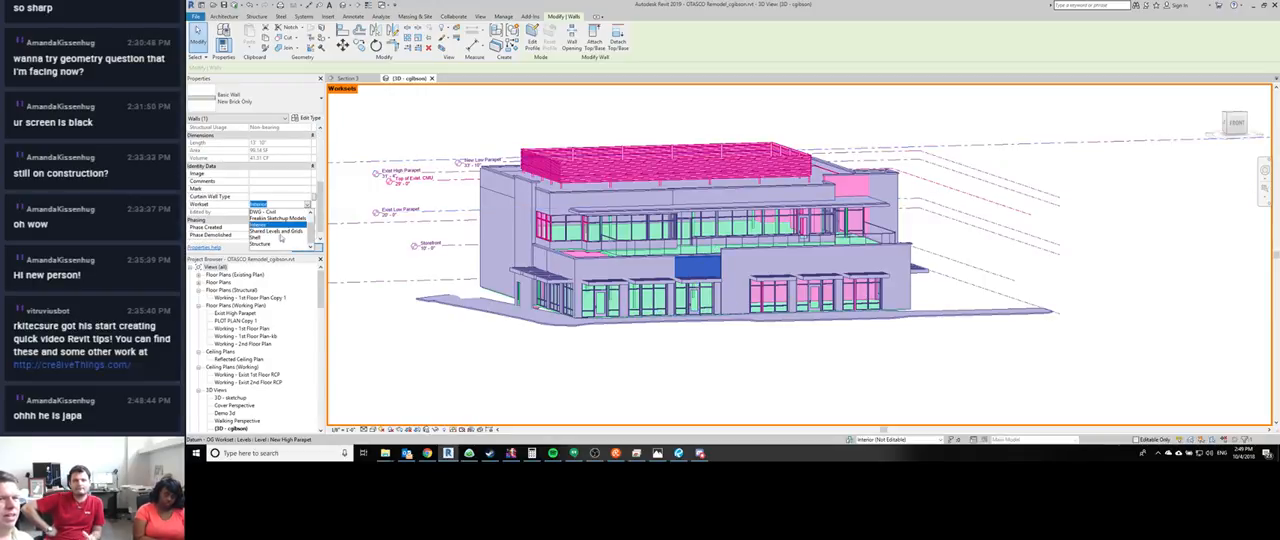
click(262, 244)
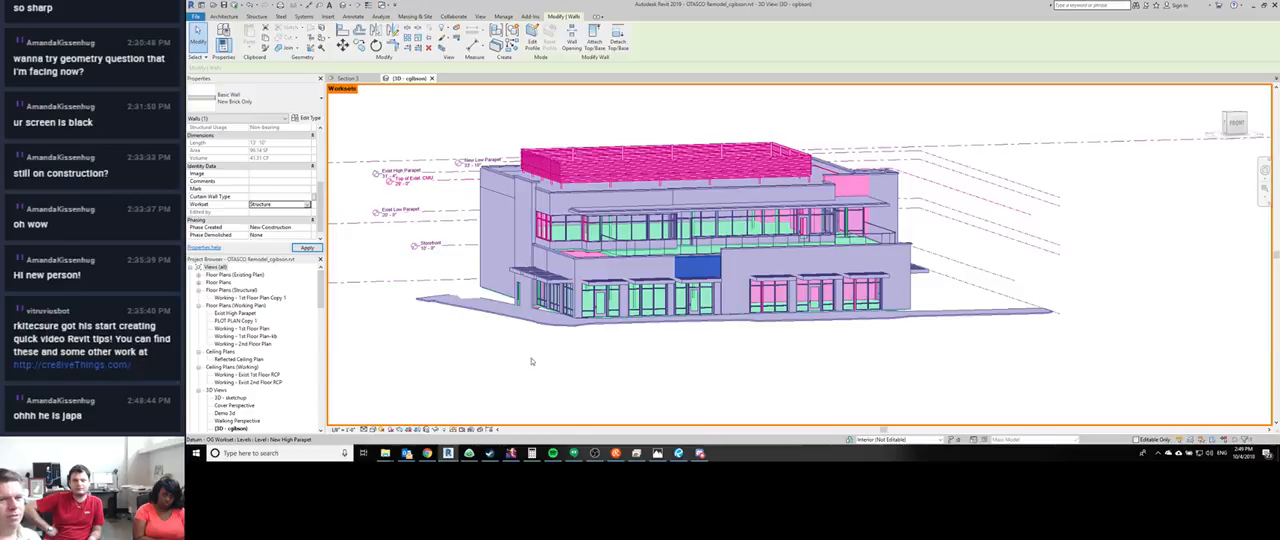
click(834, 384)
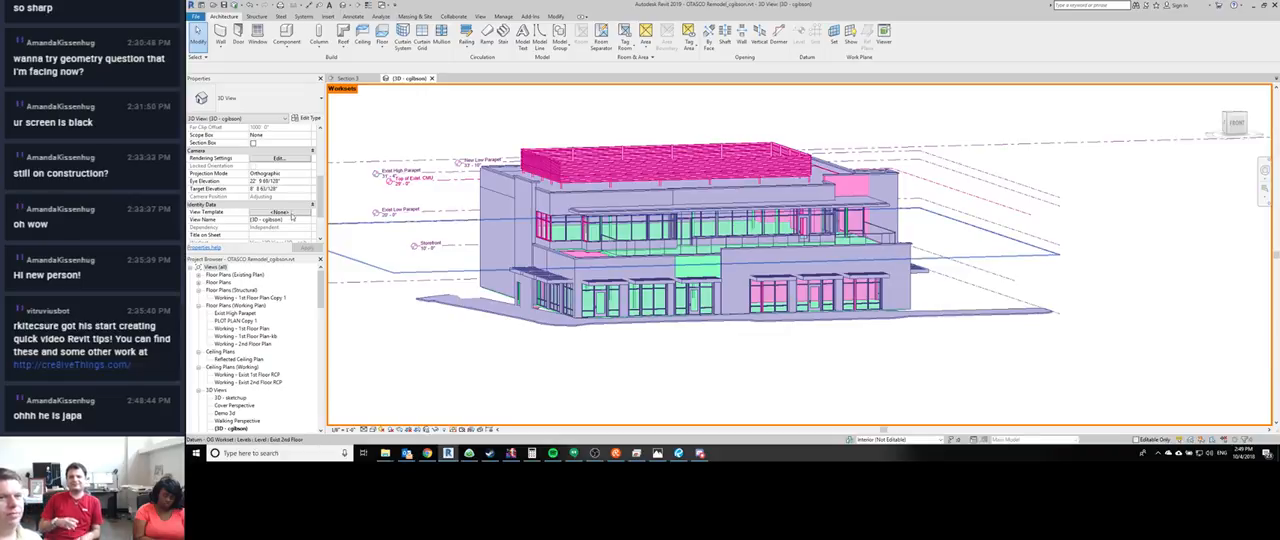
- Reassign the New Brick Only wall panel above the storefront to the Shell workset
scroll(296, 192, up, 3)
scroll(293, 234, down, 5)
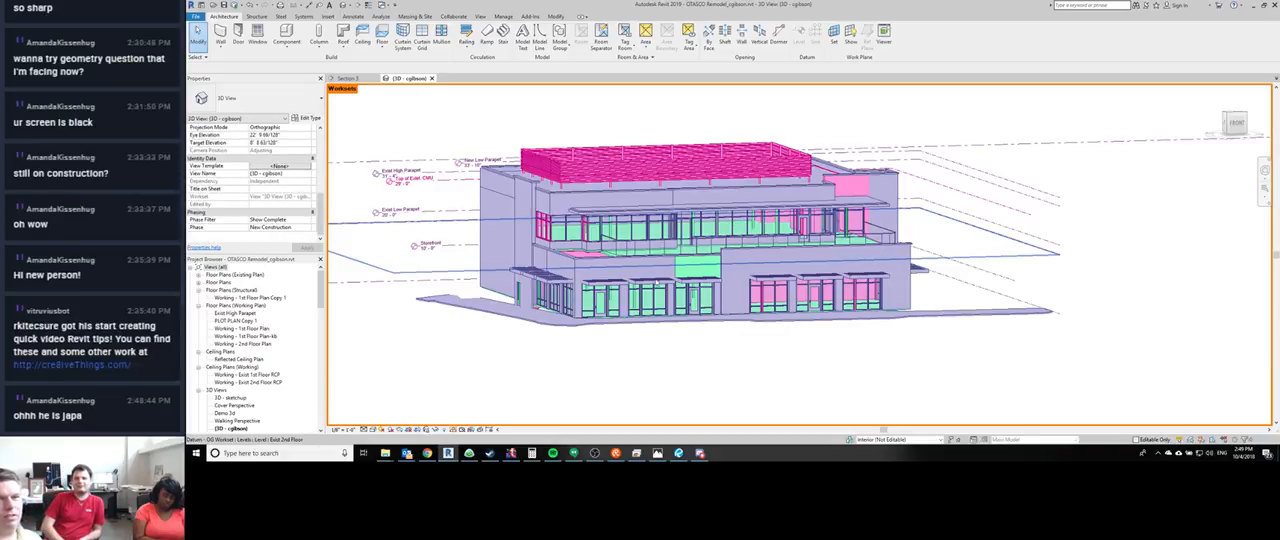
click(697, 270)
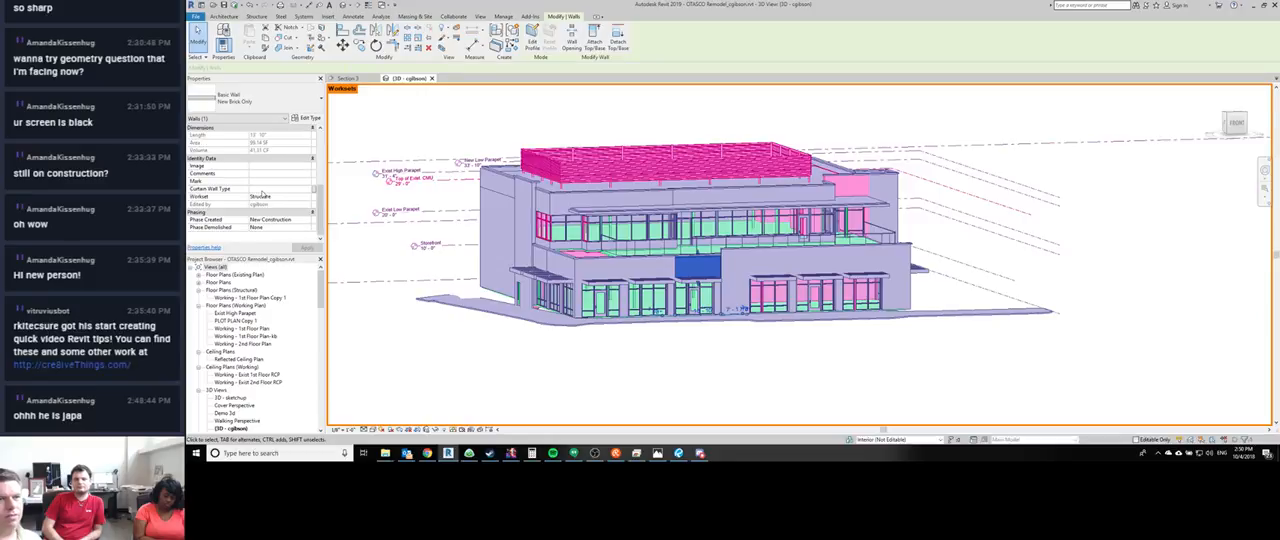
click(292, 200)
click(307, 197)
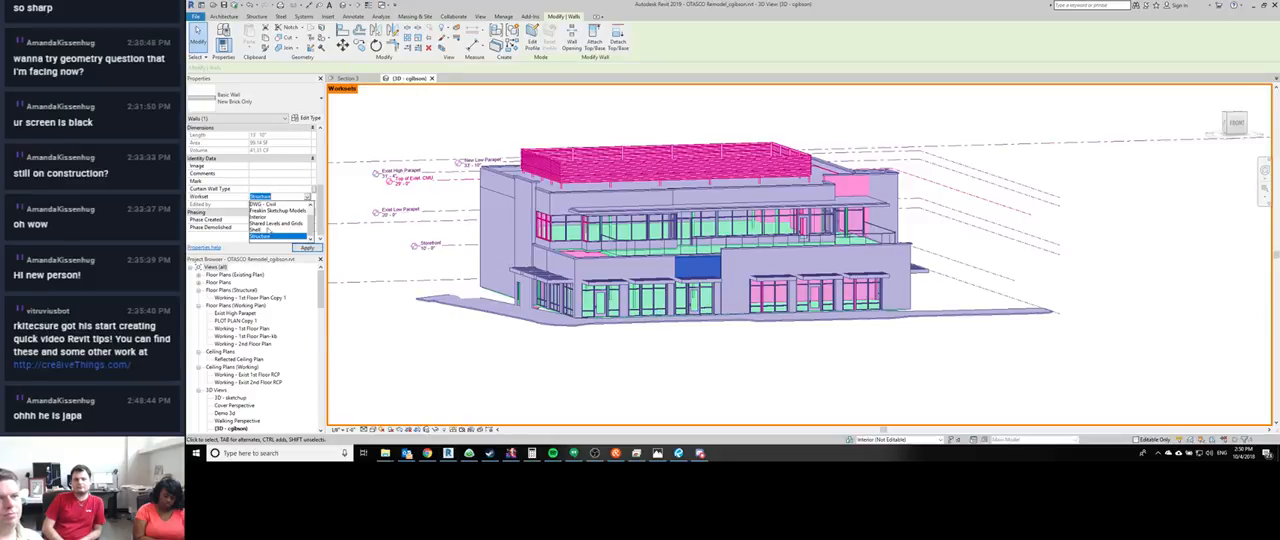
click(270, 229)
click(671, 391)
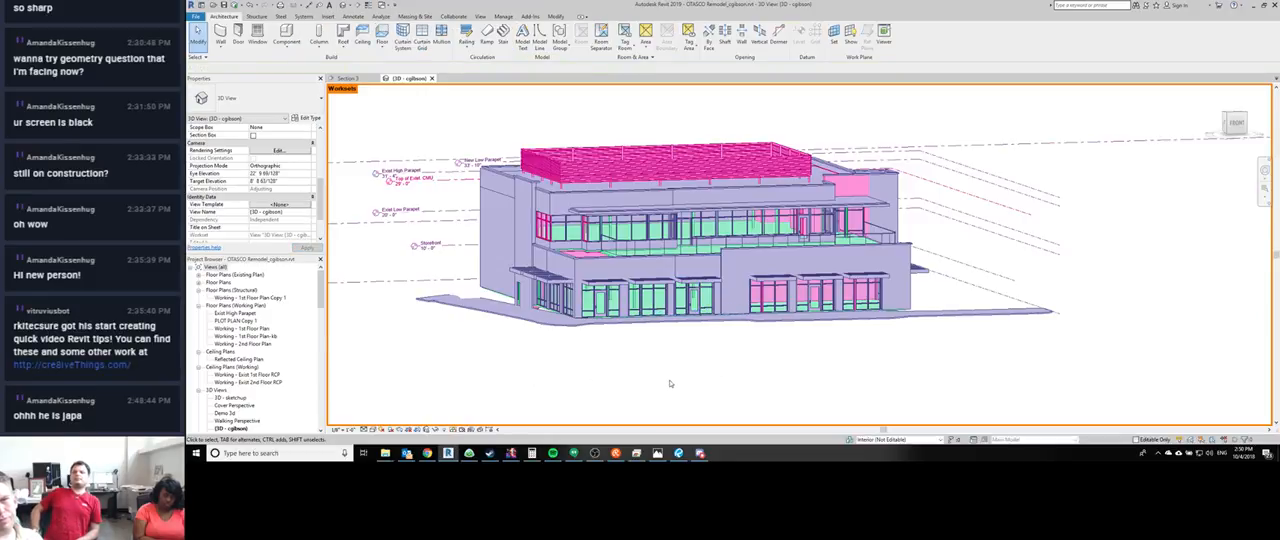
- Turn the 3D view's worksharing display off to show the normal materials, and set it back to Worksets
middle_drag(820, 369, 765, 366)
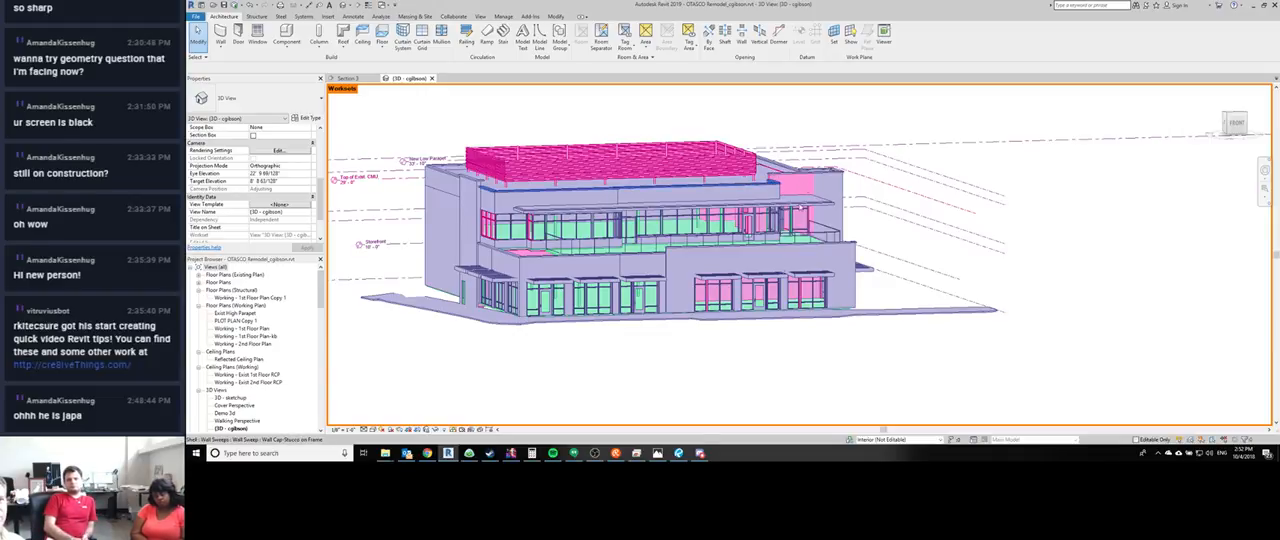
click(800, 192)
click(497, 386)
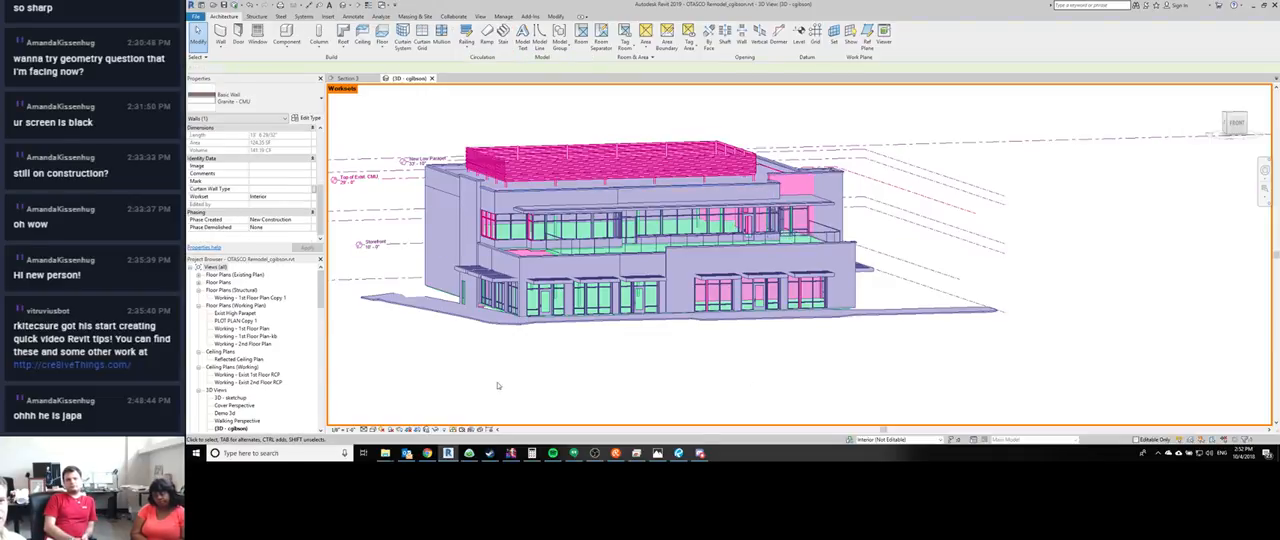
click(456, 430)
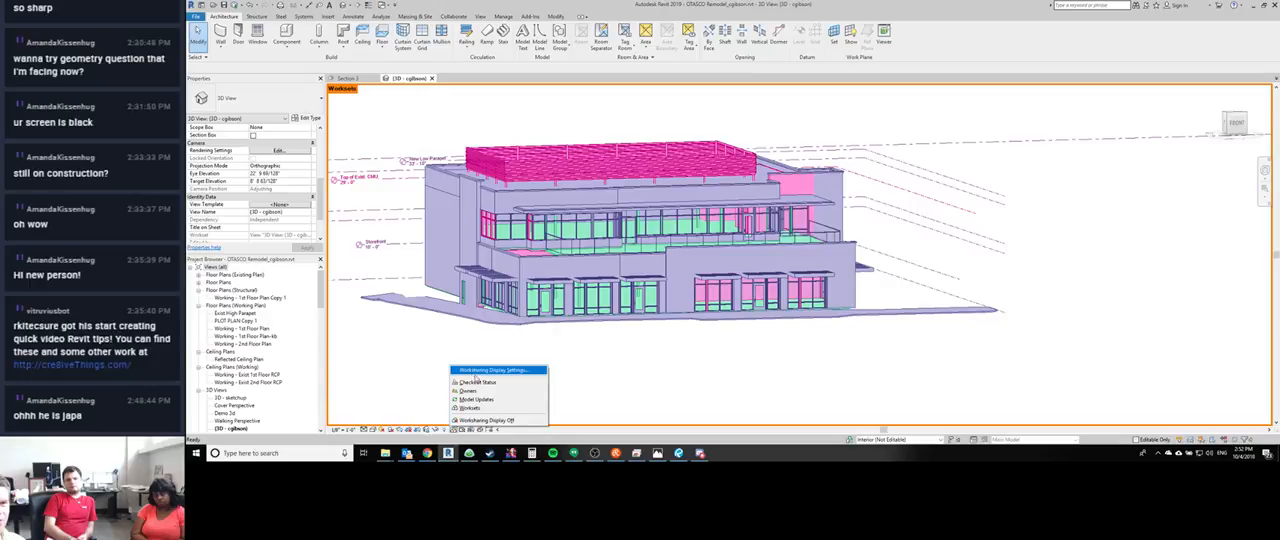
click(487, 420)
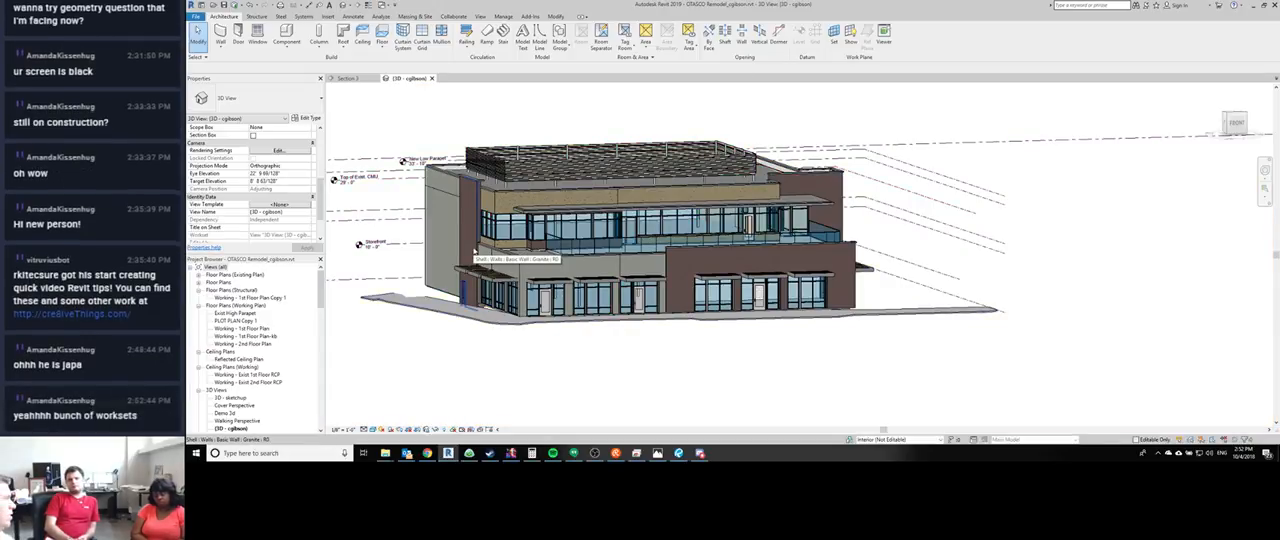
click(455, 430)
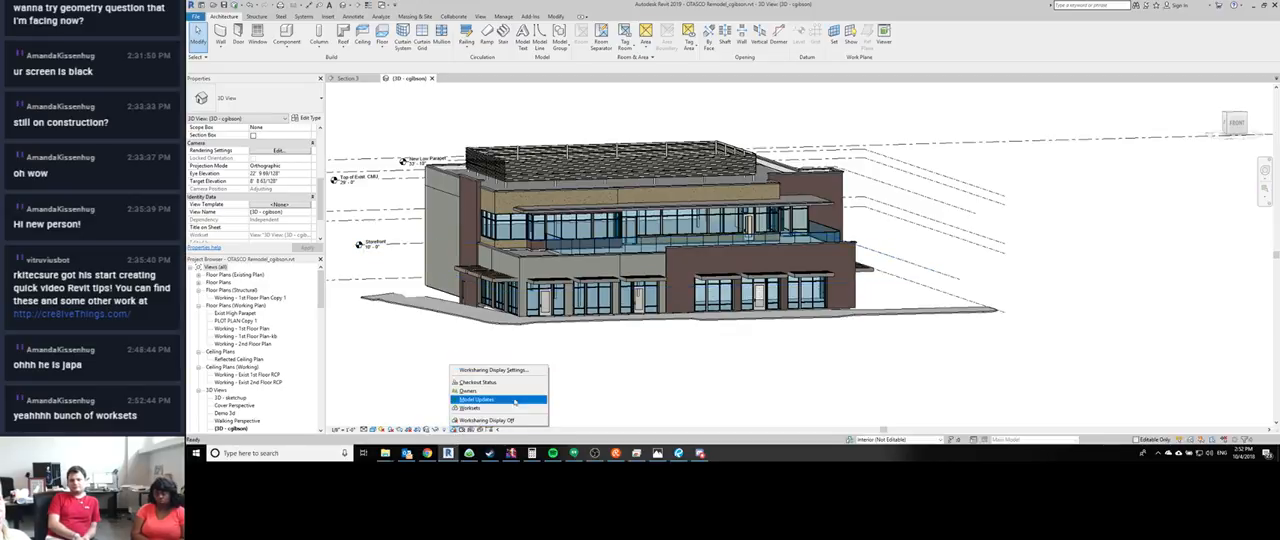
click(469, 408)
- Open the Worksharing Display Settings and review the colors for Worksets, Model Updates, Owners and Checkout Status
click(455, 430)
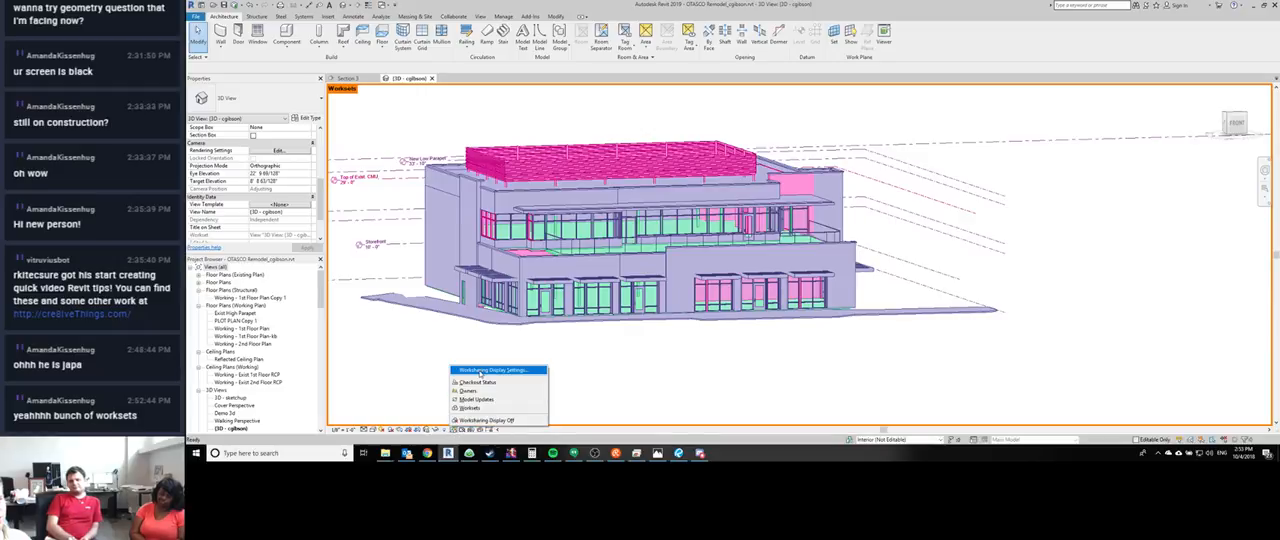
click(480, 371)
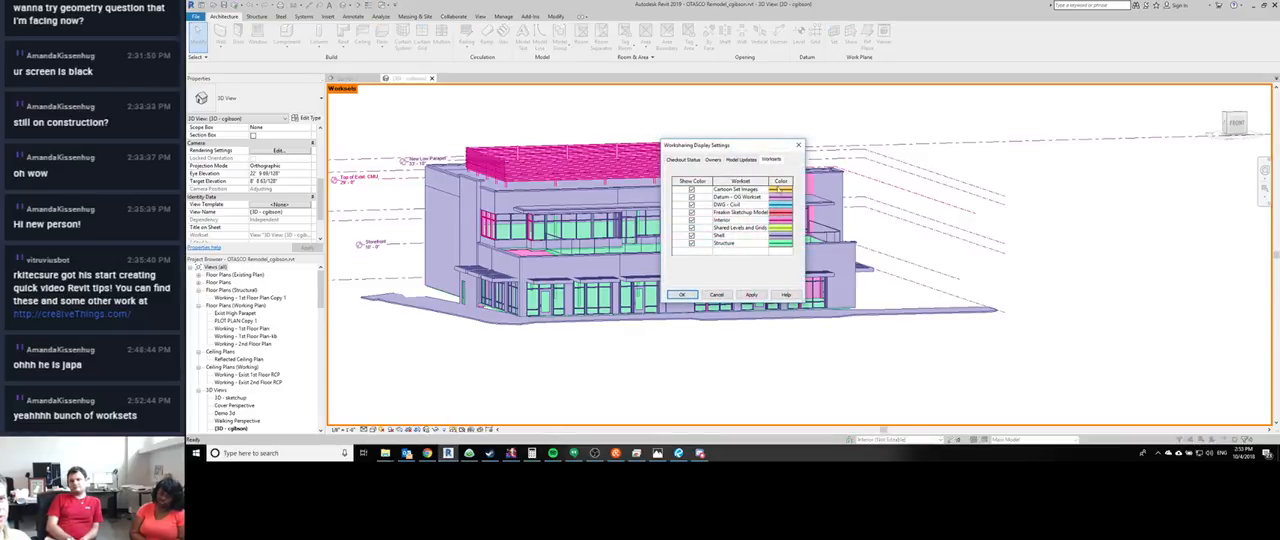
click(744, 160)
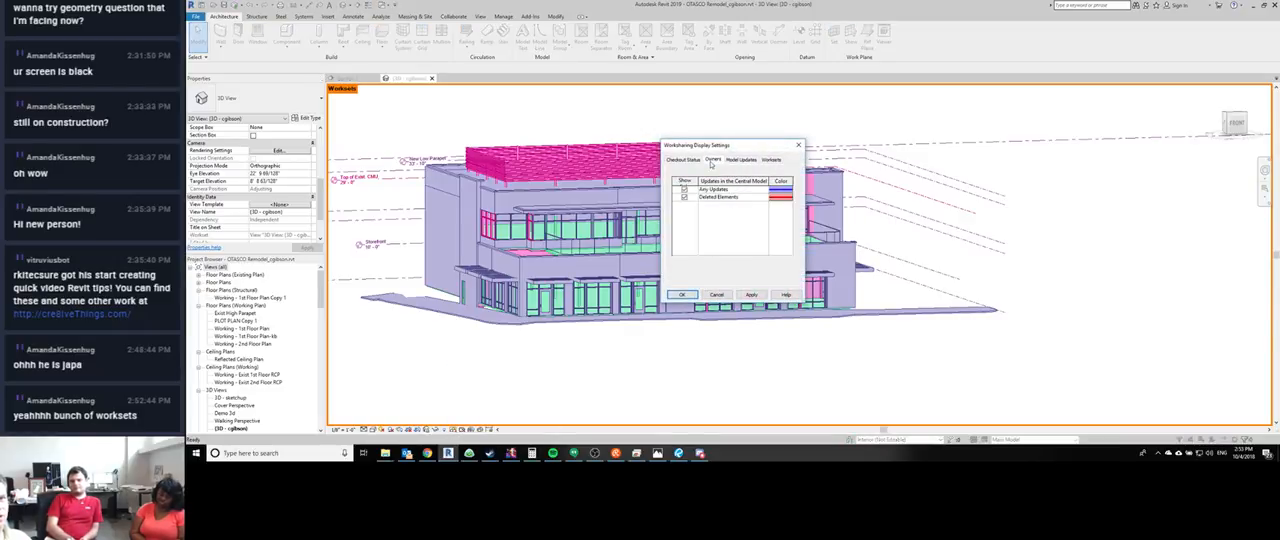
click(713, 159)
click(689, 160)
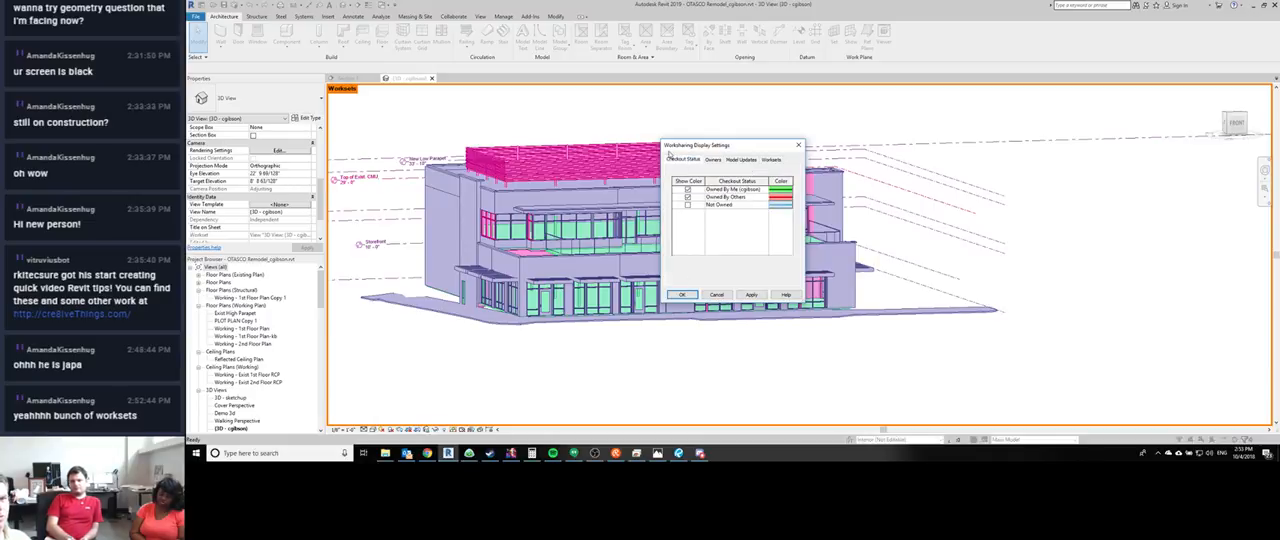
- Check the workset colors once more in the Worksharing Display Settings and turn off the 3D view's worksharing display
click(717, 294)
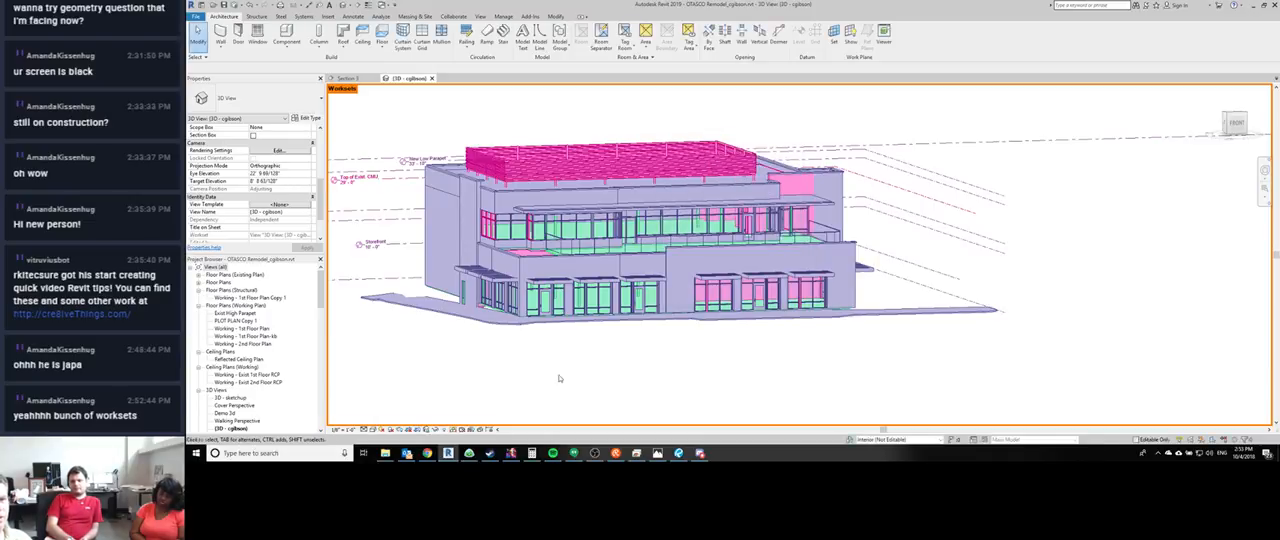
click(452, 429)
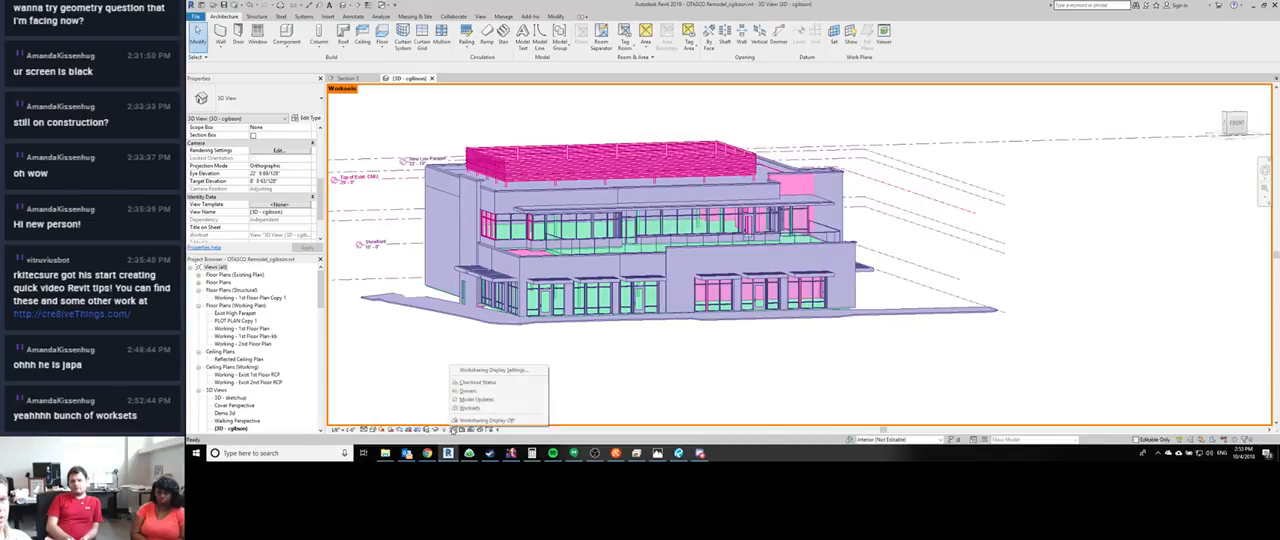
click(480, 368)
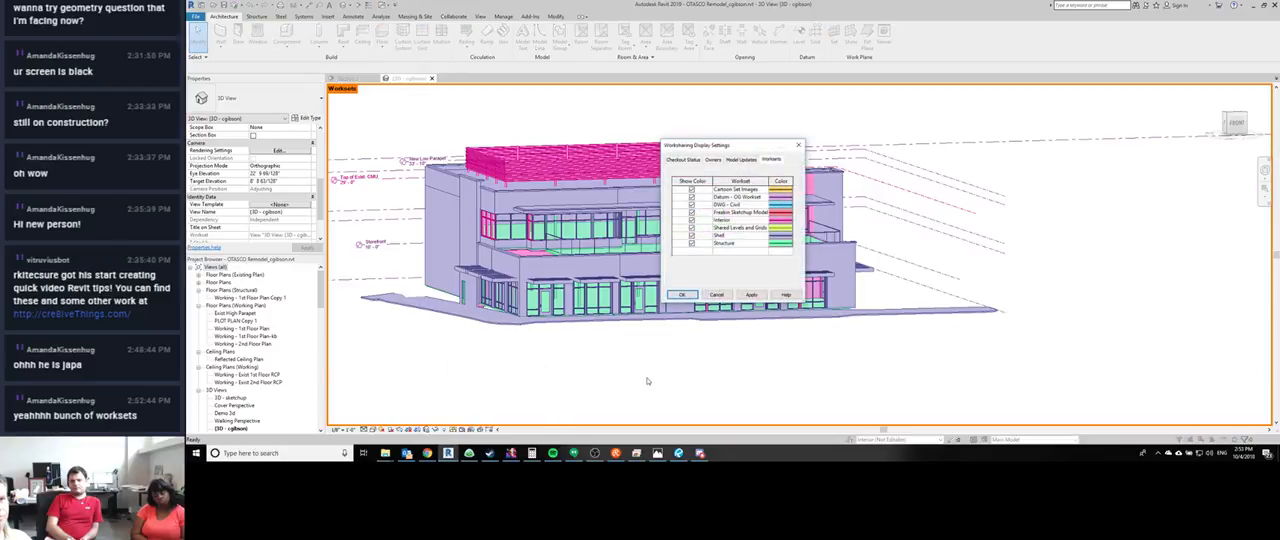
click(717, 295)
click(452, 429)
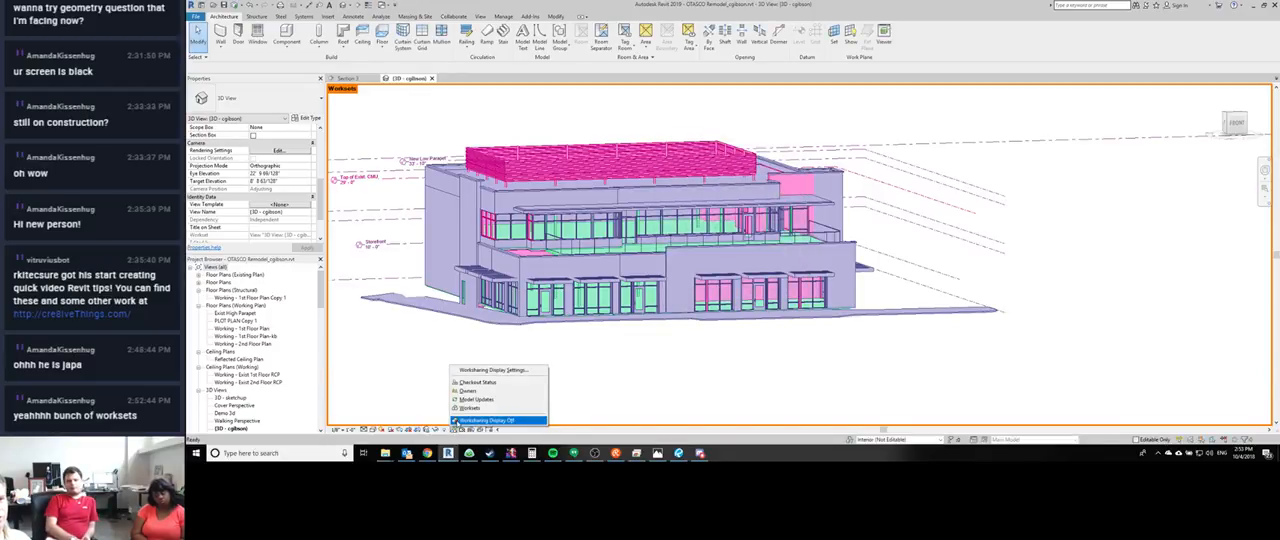
click(487, 420)
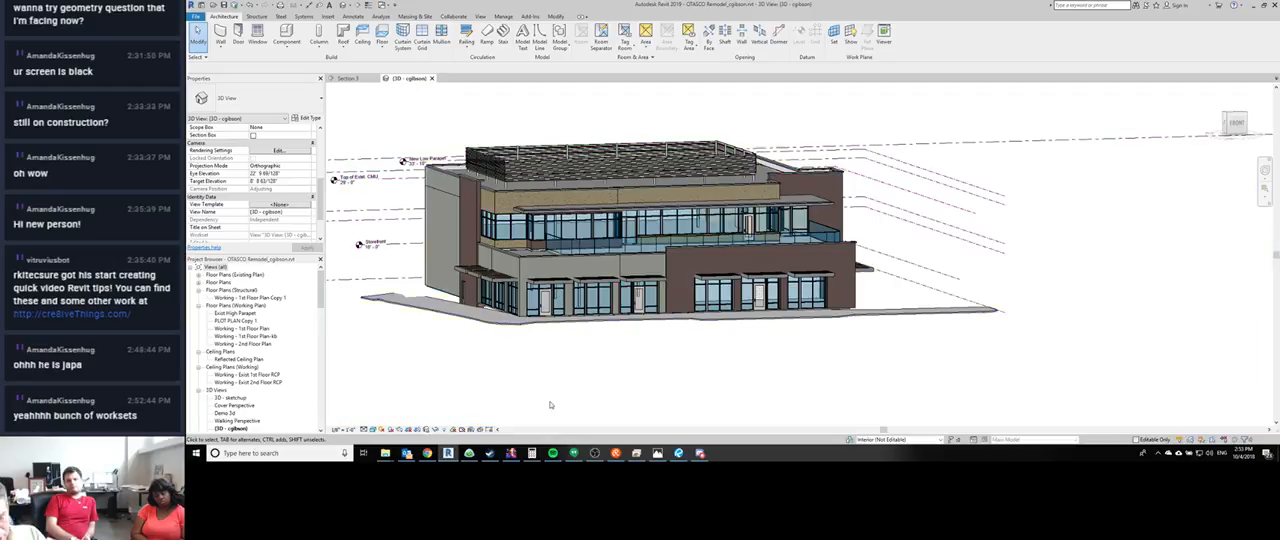
- Examine the per-view workset visibility settings in the 3D view's Visibility/Graphic Overrides, including the choices for Cartoon Set Images
key(v)
key(g)
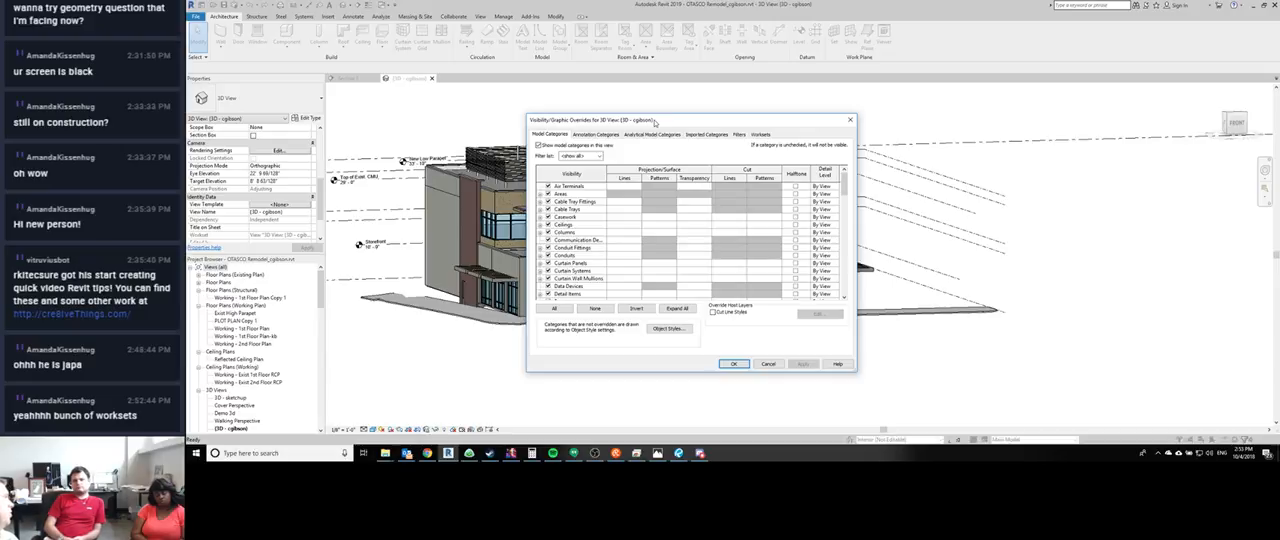
drag(655, 120, 633, 116)
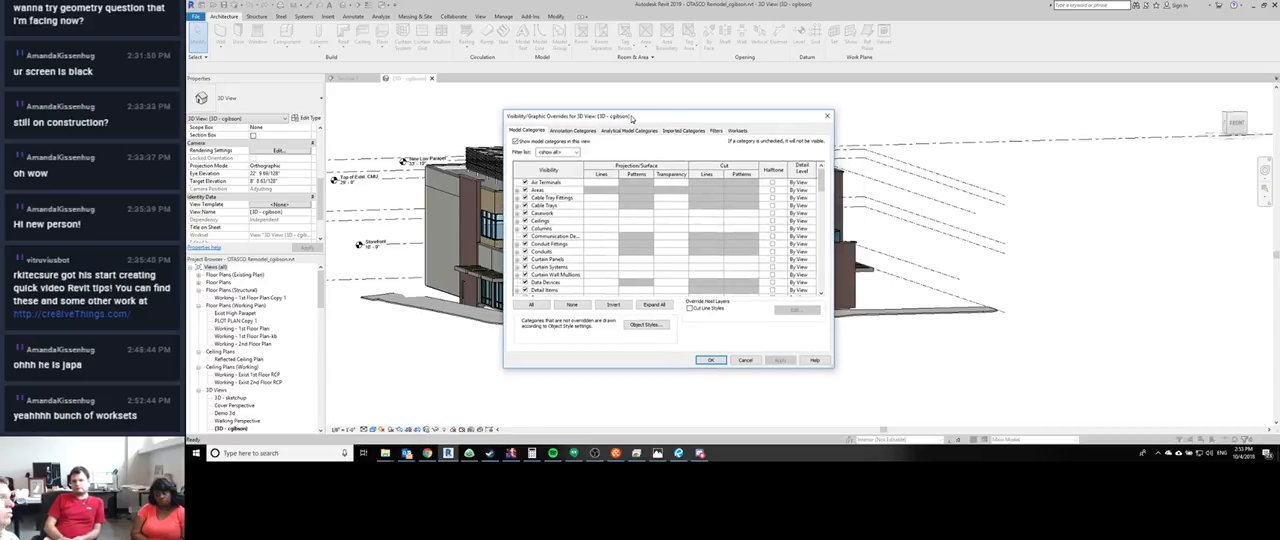
click(738, 130)
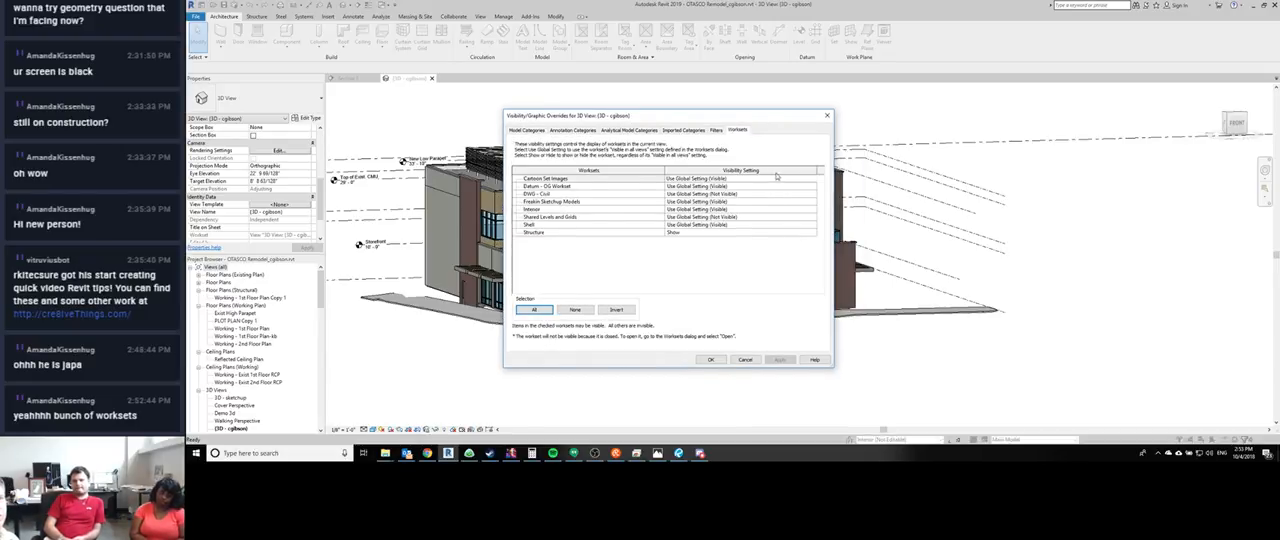
click(806, 180)
click(813, 180)
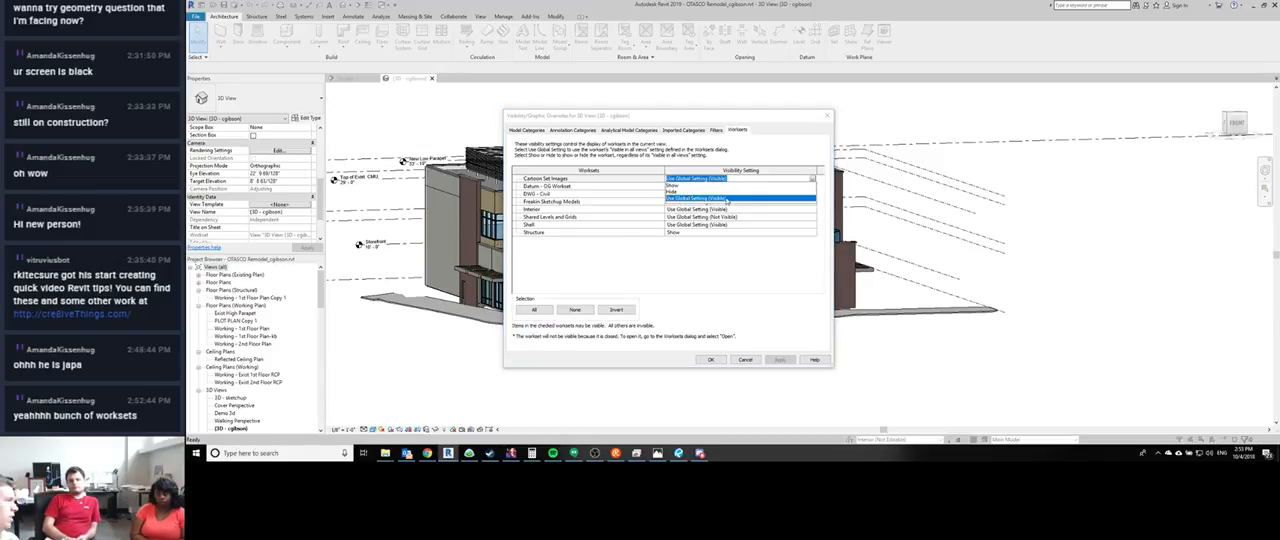
click(743, 350)
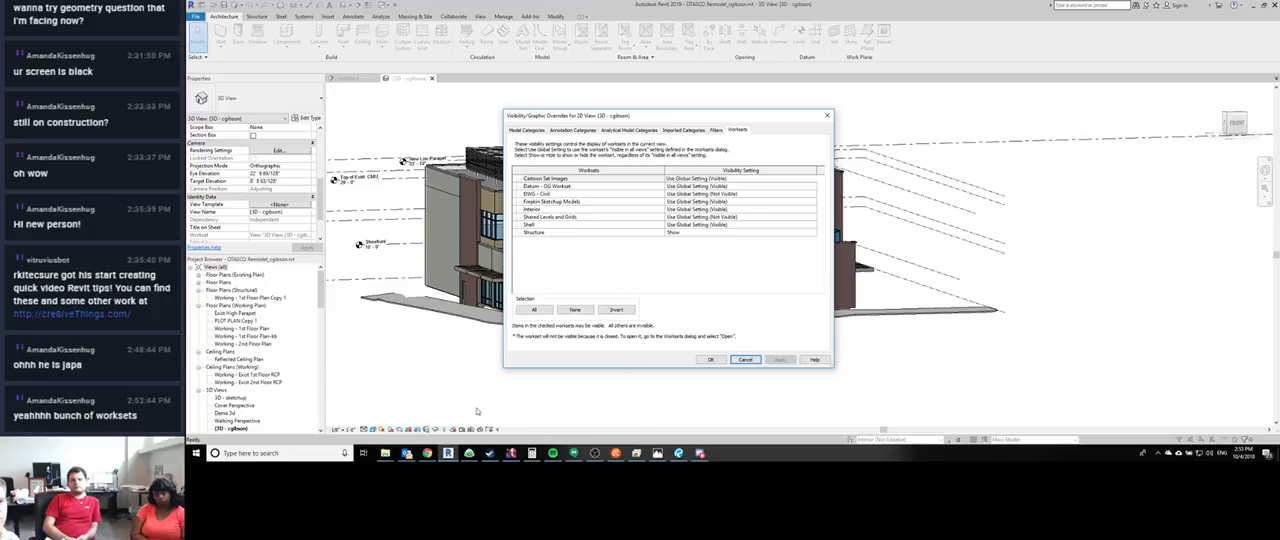
click(745, 359)
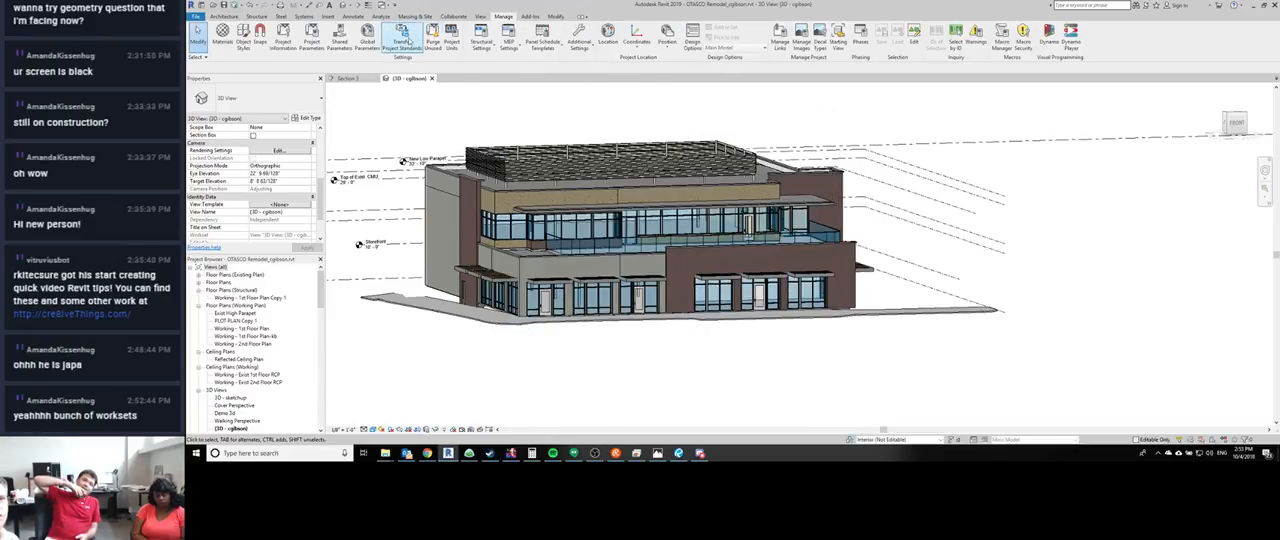
- Review the Visible in all views settings of the DWG - Civil and Shared Levels and Grids worksets in the Worksets dialog
click(453, 16)
click(293, 40)
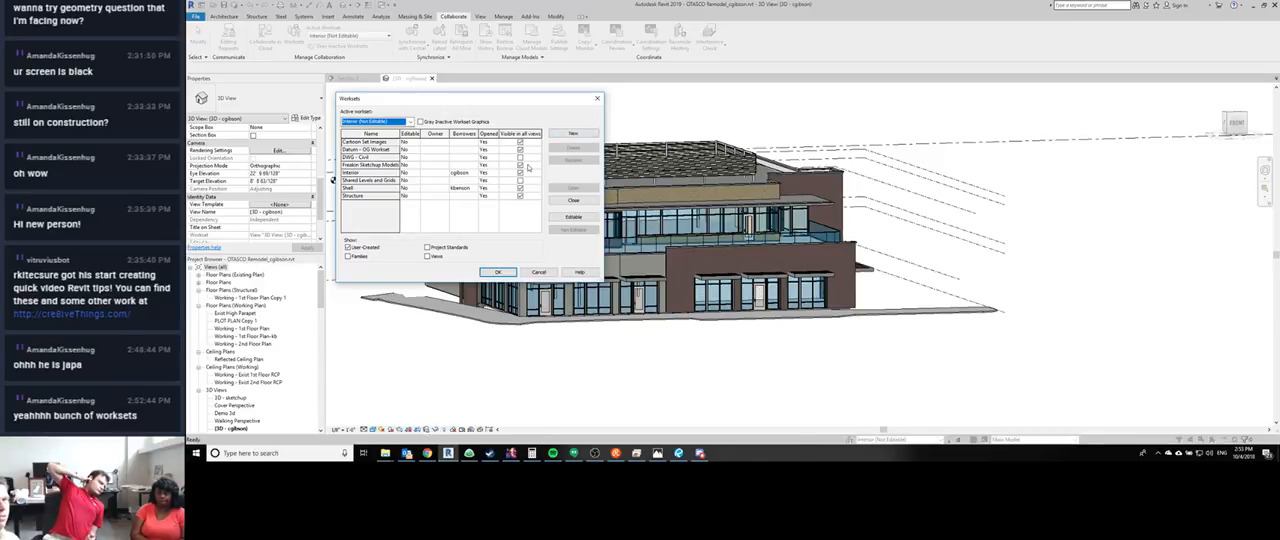
click(363, 157)
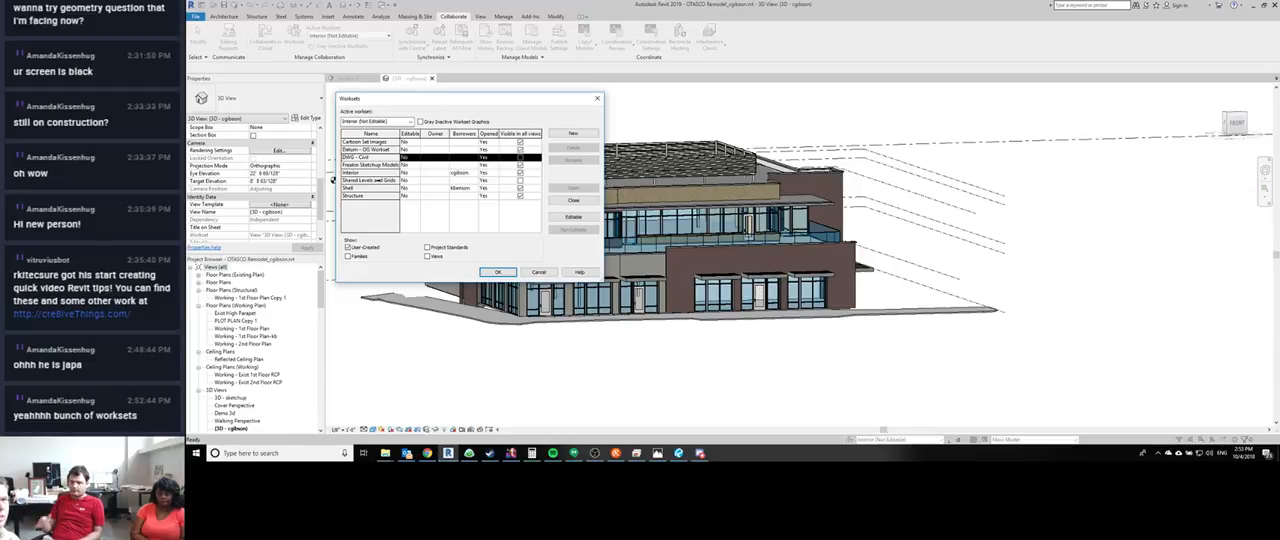
click(377, 180)
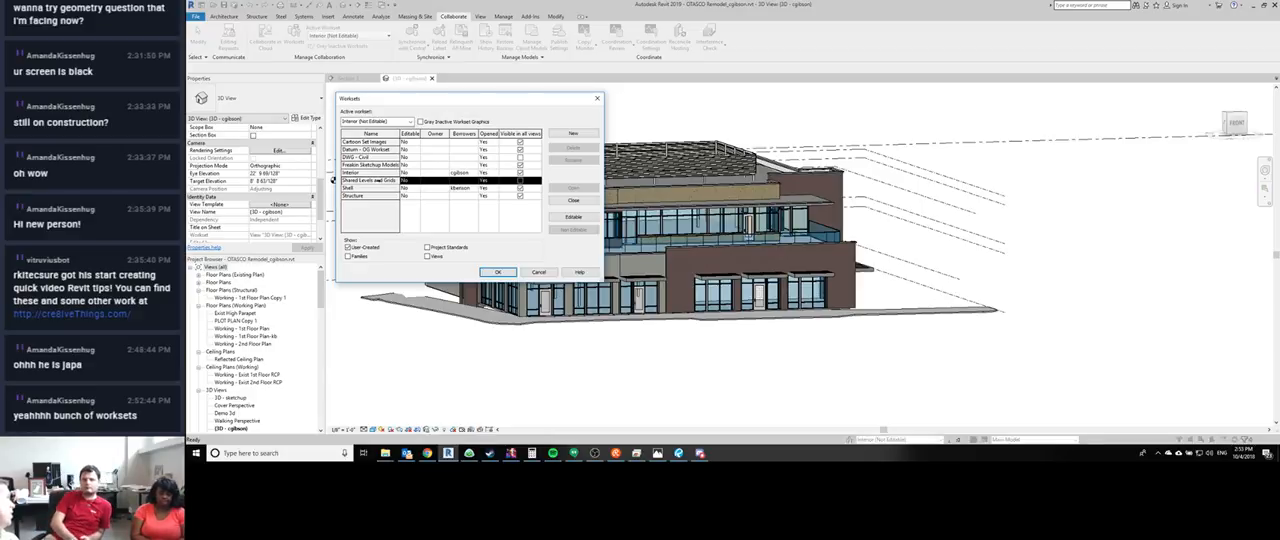
click(538, 272)
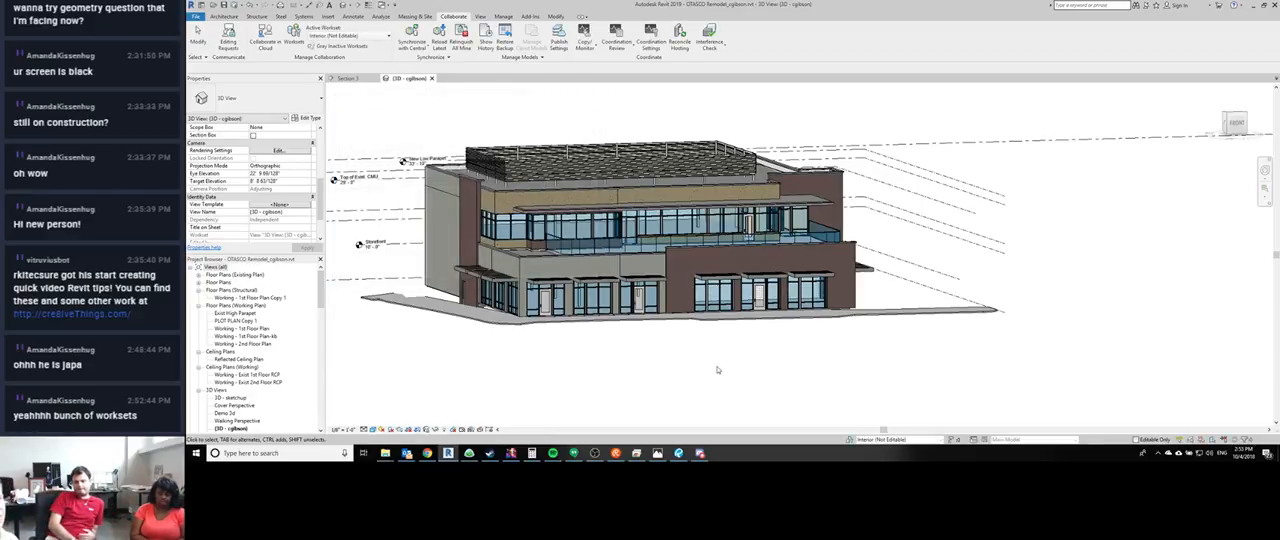
- Set the DWG - Civil workset's visibility to Show in the 3D view's Visibility/Graphic Overrides
key(v)
key(v)
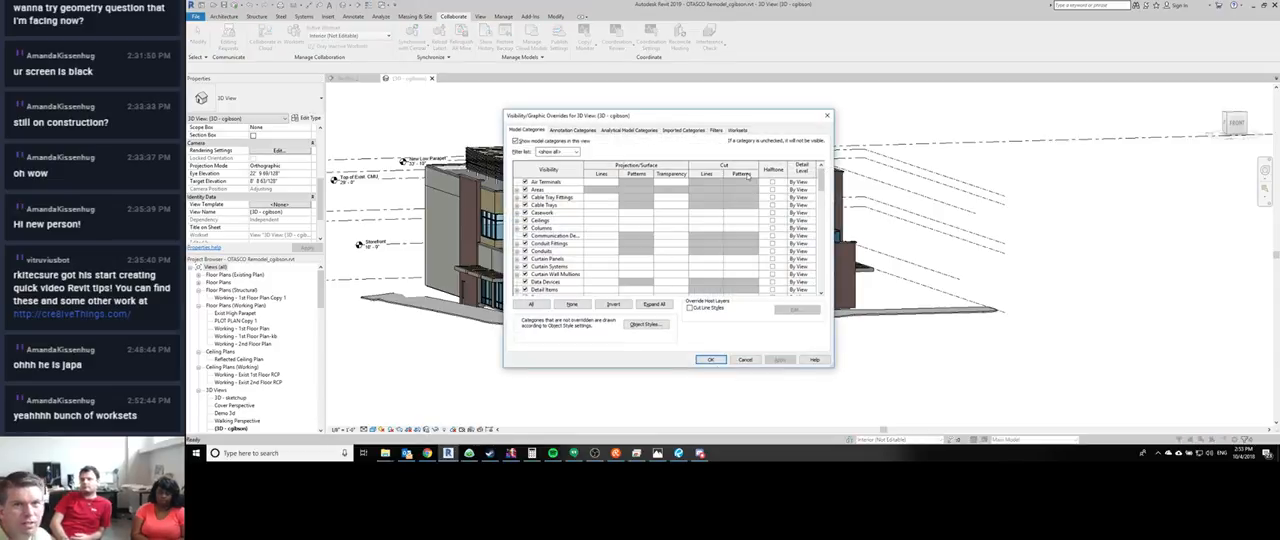
click(745, 131)
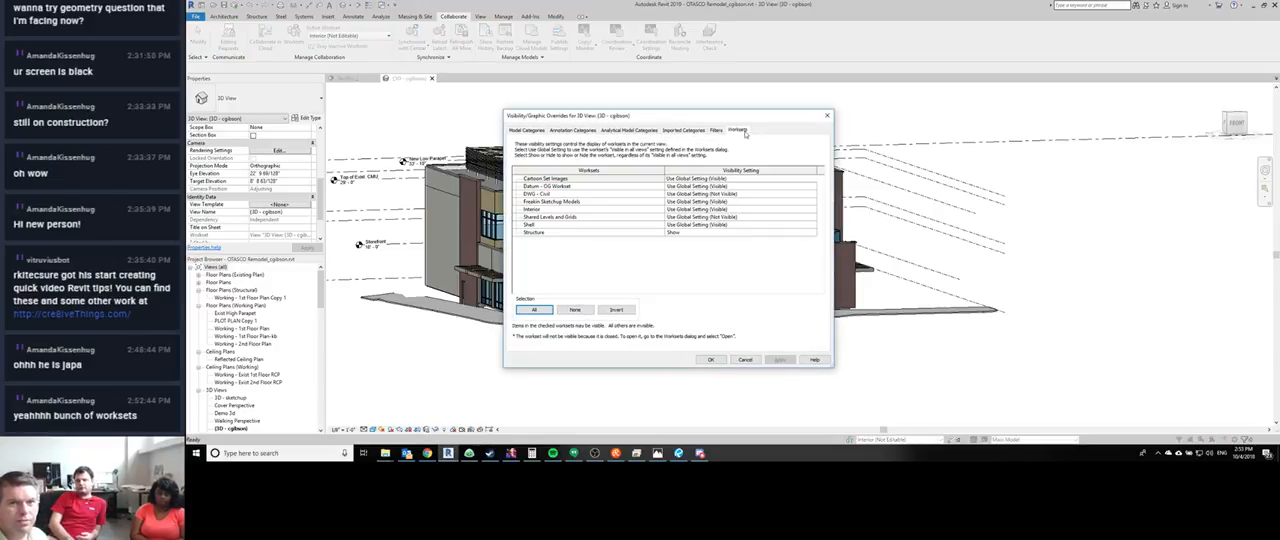
click(690, 194)
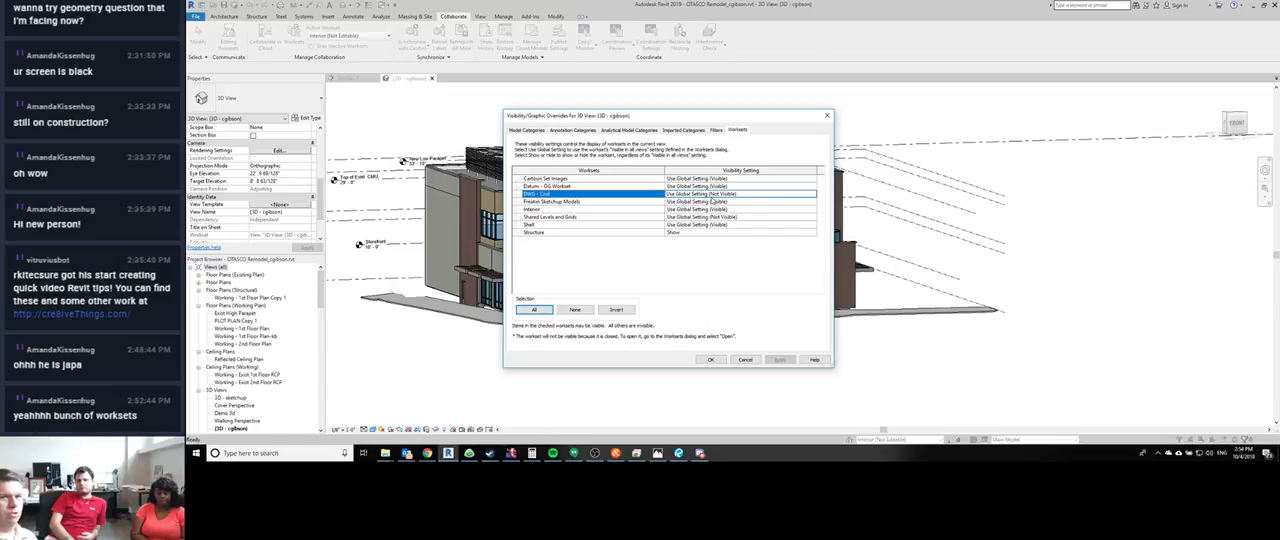
click(814, 198)
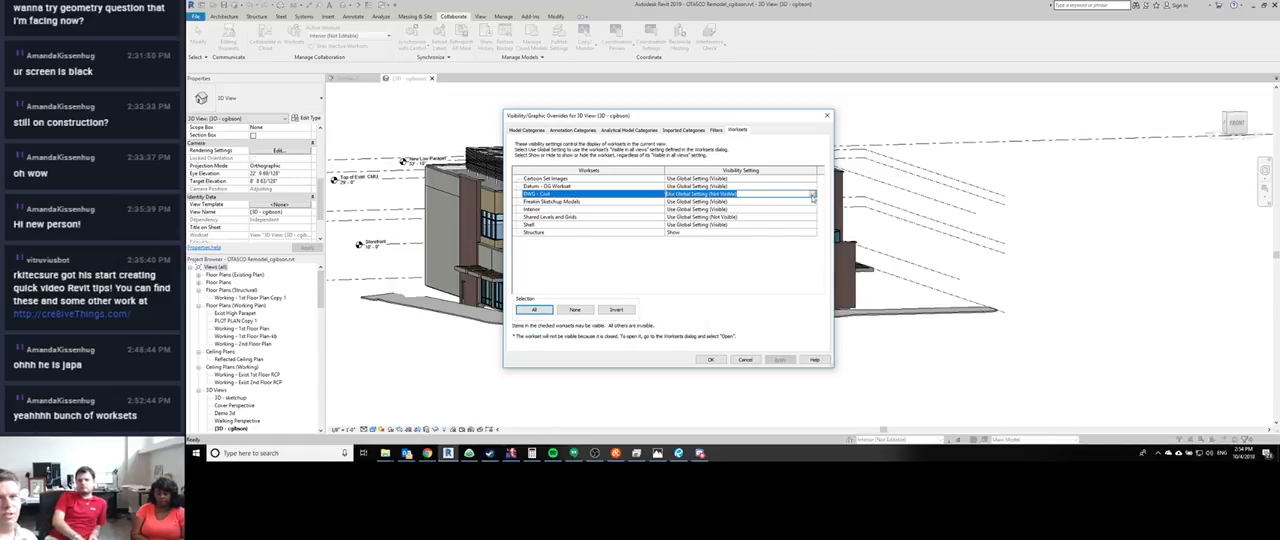
click(814, 198)
click(710, 208)
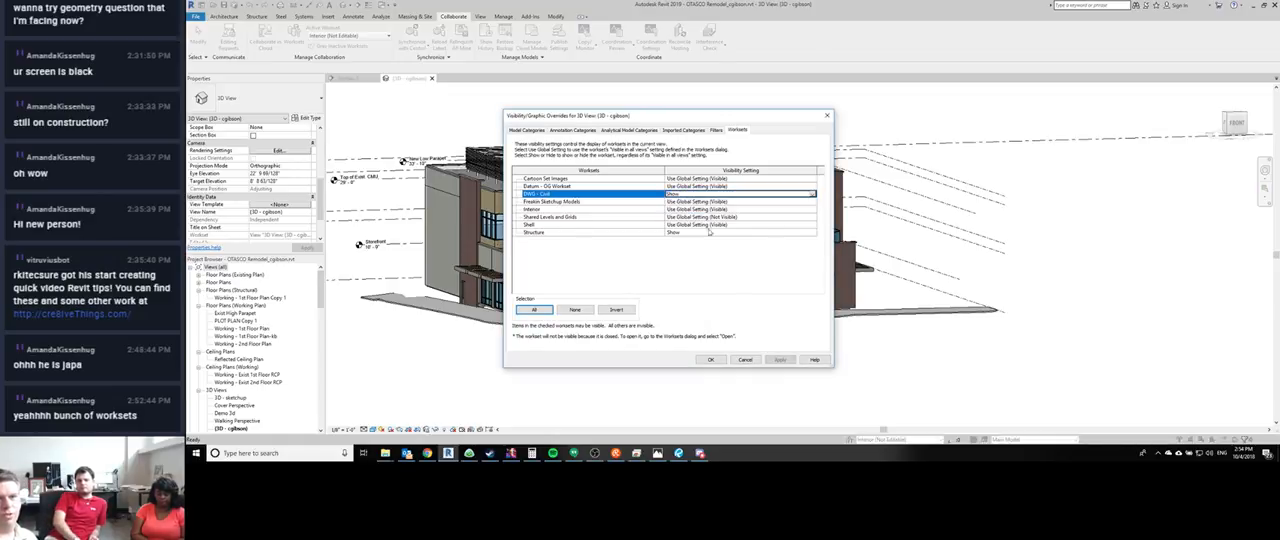
click(712, 360)
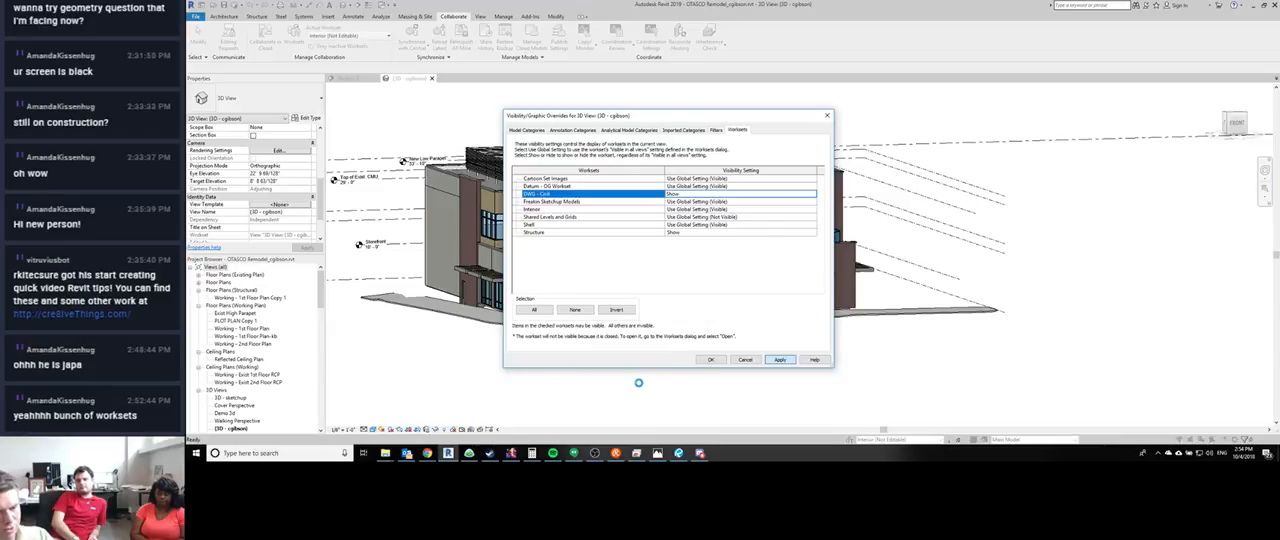
- Turn on the visibility of the imported DWG in the 3D view's imported categories
key(v)
key(v)
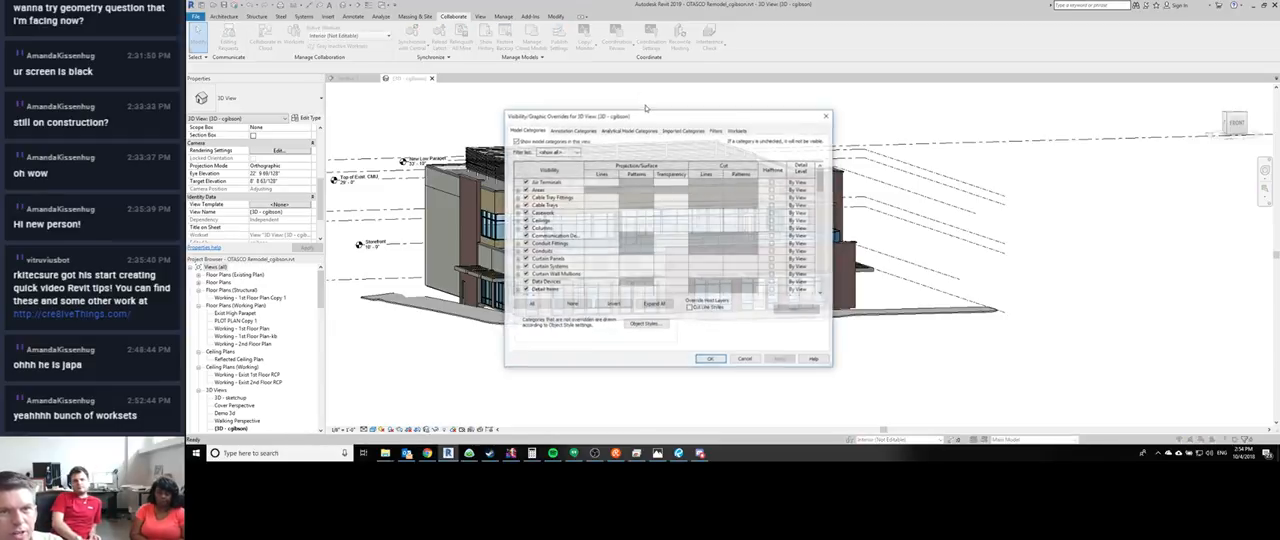
click(683, 131)
click(526, 169)
click(779, 361)
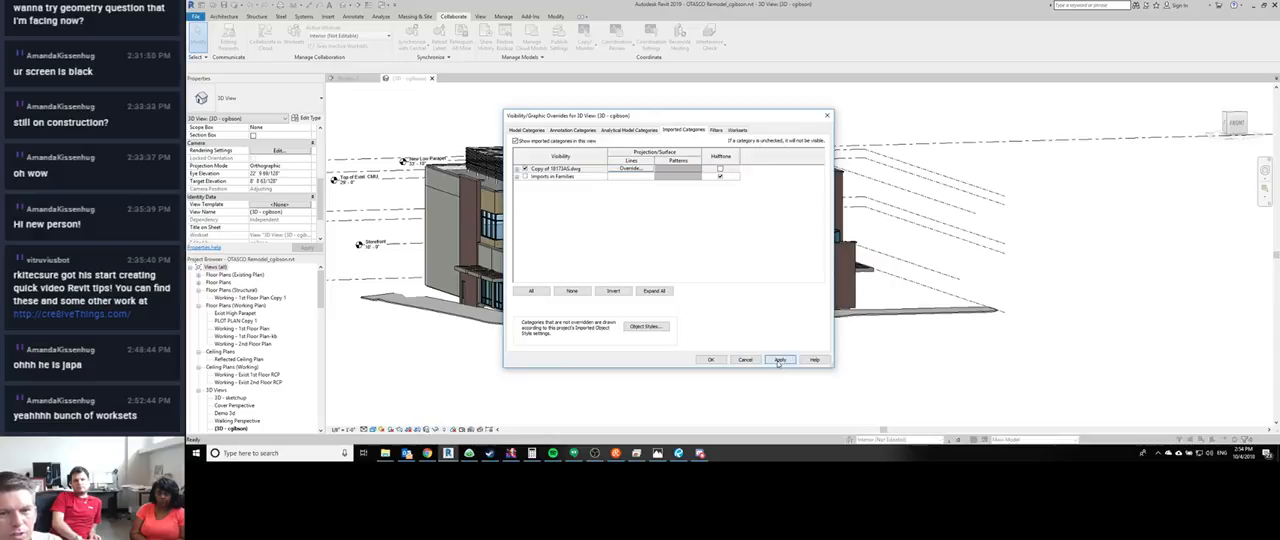
click(710, 360)
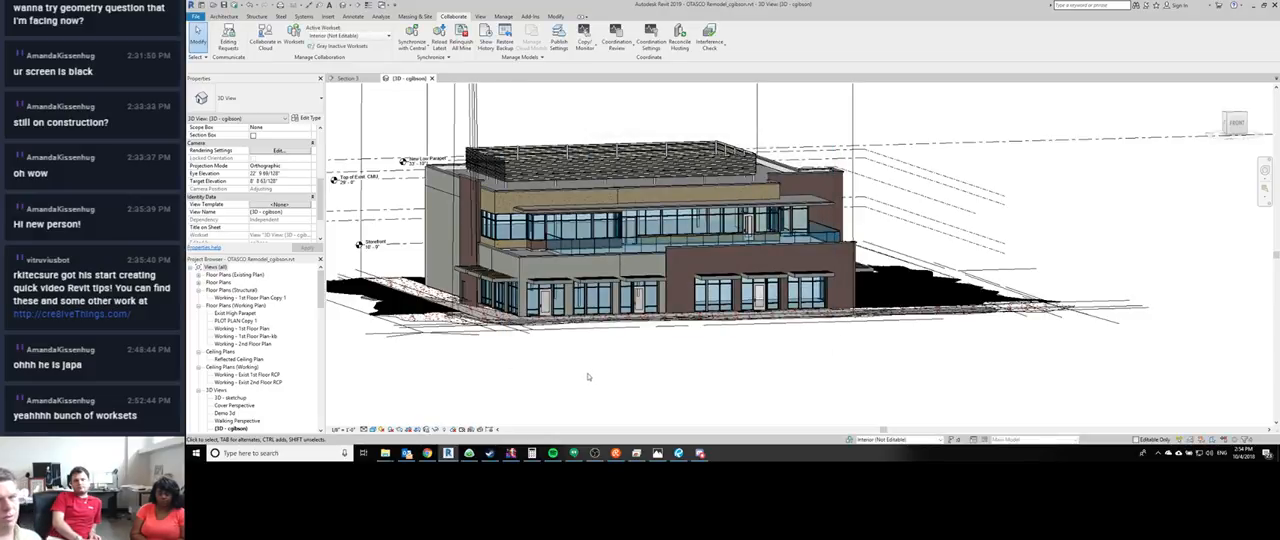
- Try the DWG - Civil workset at Use Global Setting (Not Visible) in the 3D view and cancel the overrides
middle_drag(589, 377, 533, 383)
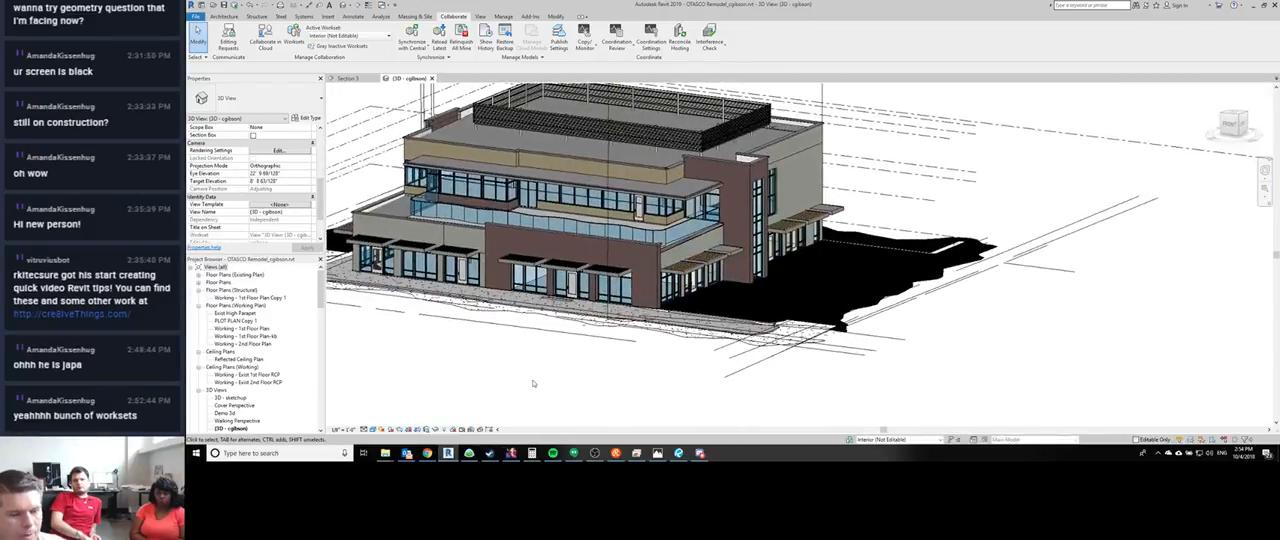
key(v)
key(g)
click(742, 131)
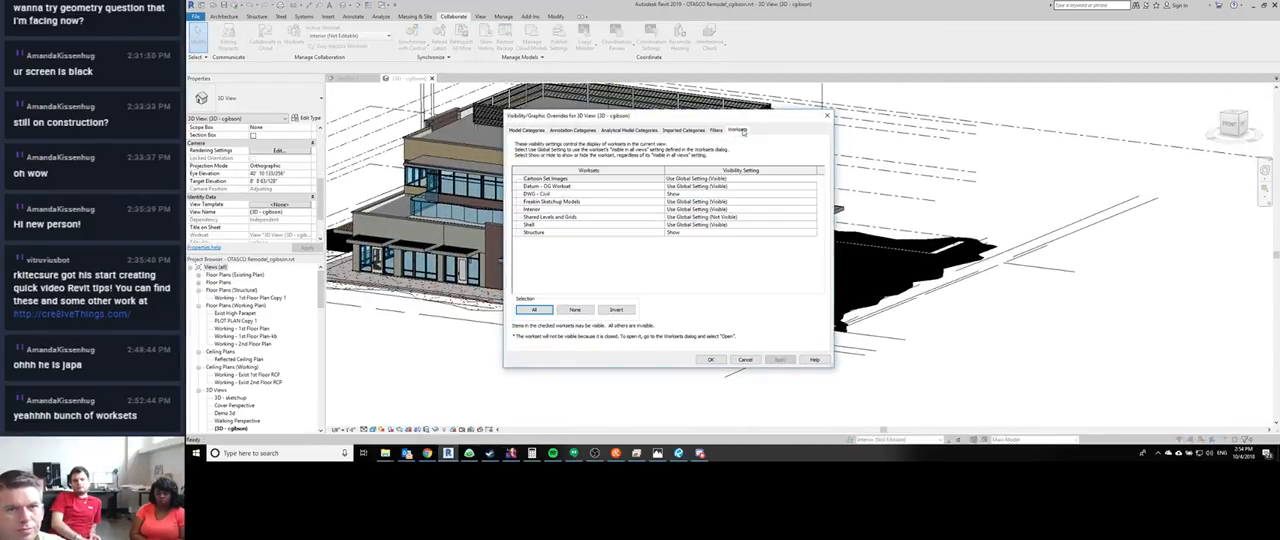
click(810, 194)
click(816, 194)
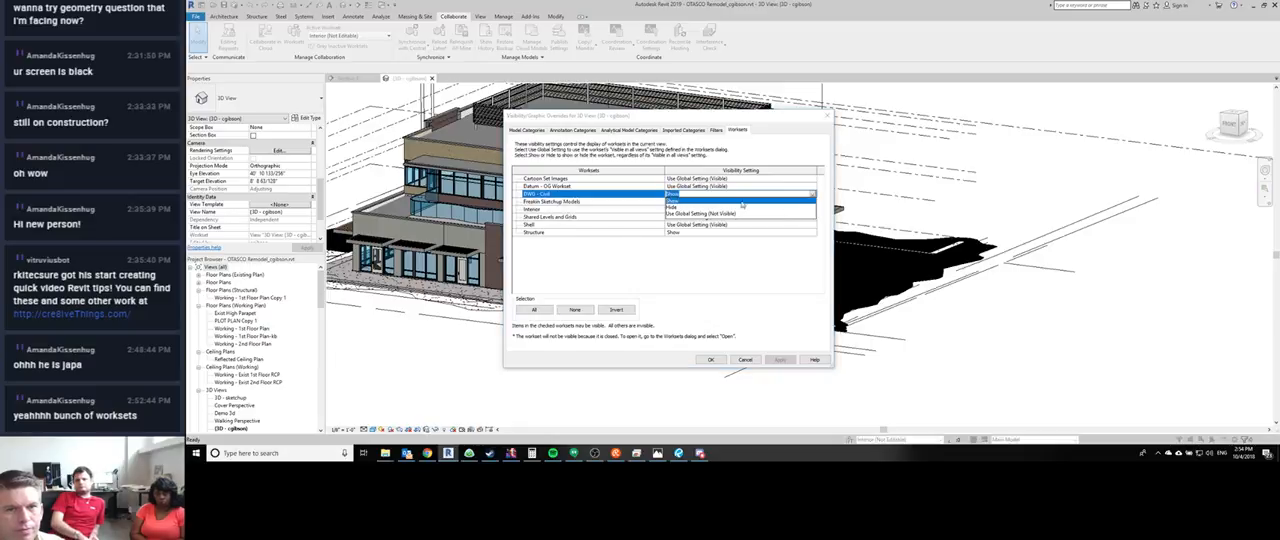
click(690, 214)
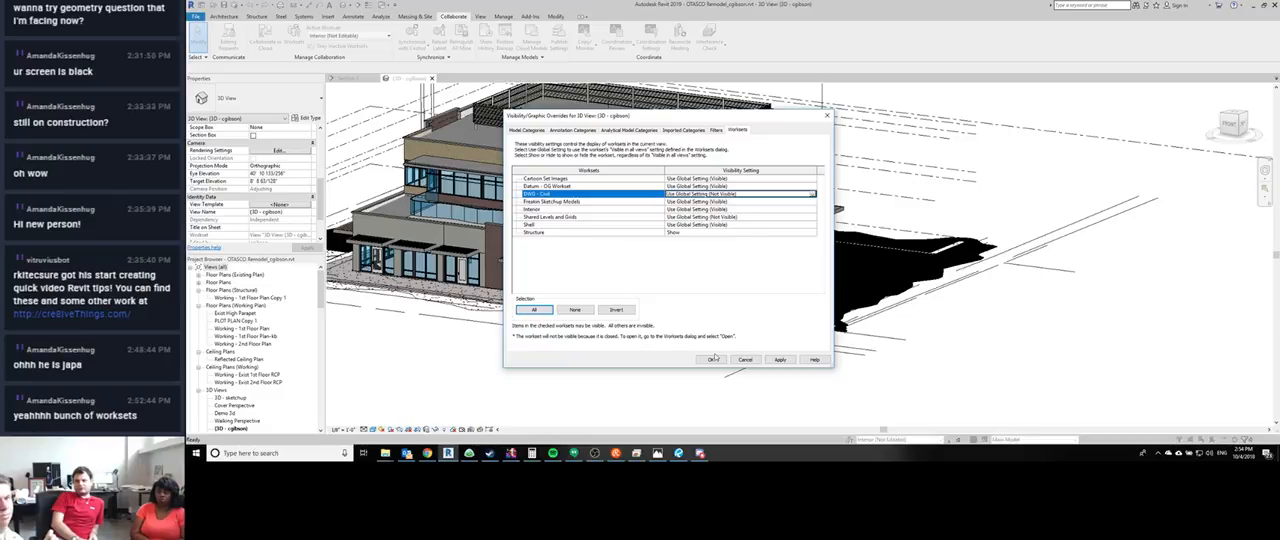
click(772, 361)
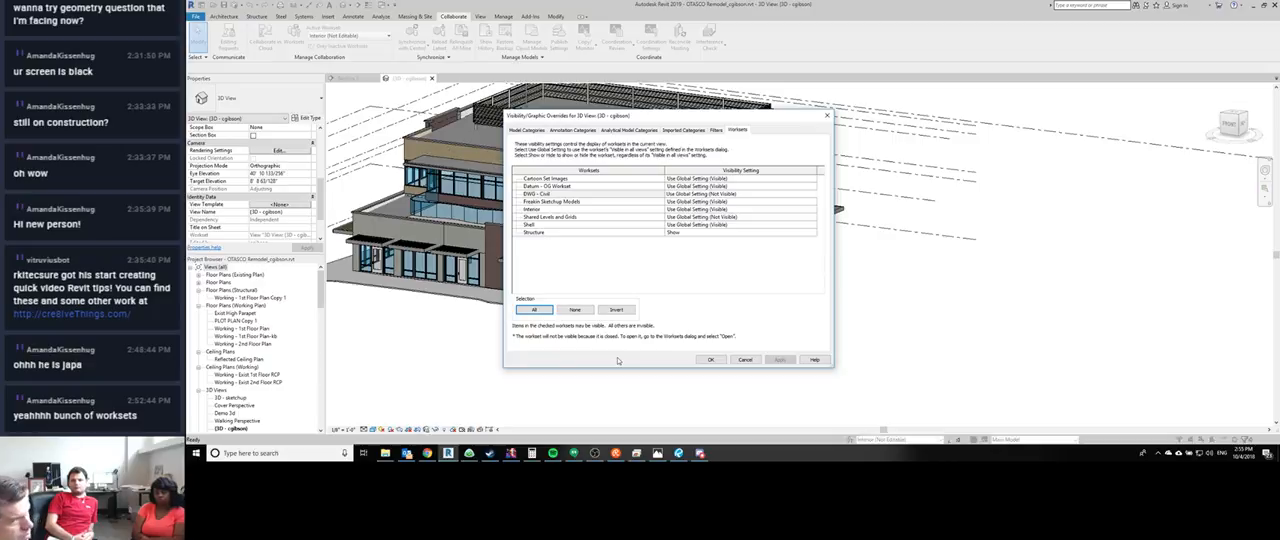
click(744, 360)
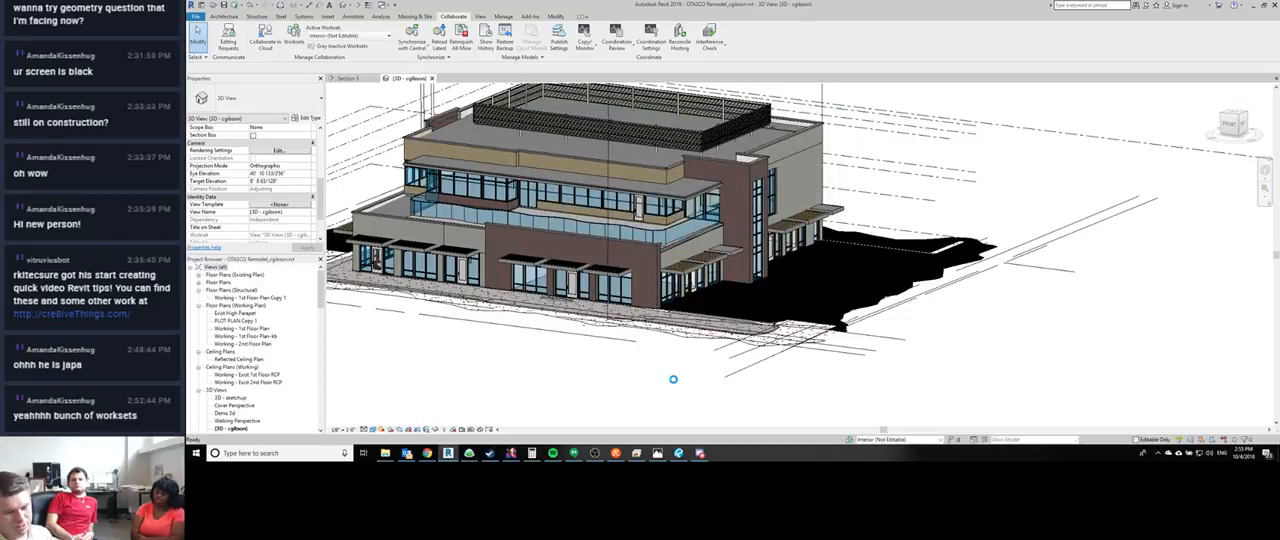
- Set the DWG - Civil workset's visibility in the 3D view to Use Global Setting (Not Visible)
scroll(674, 383, up, 2)
key(v)
key(g)
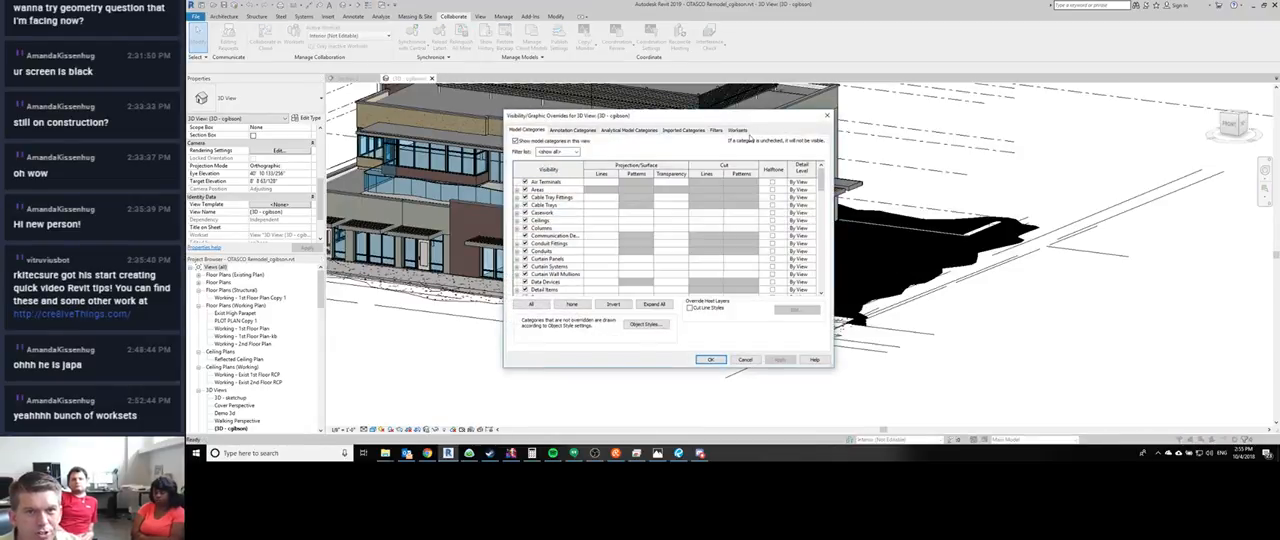
click(739, 131)
click(808, 194)
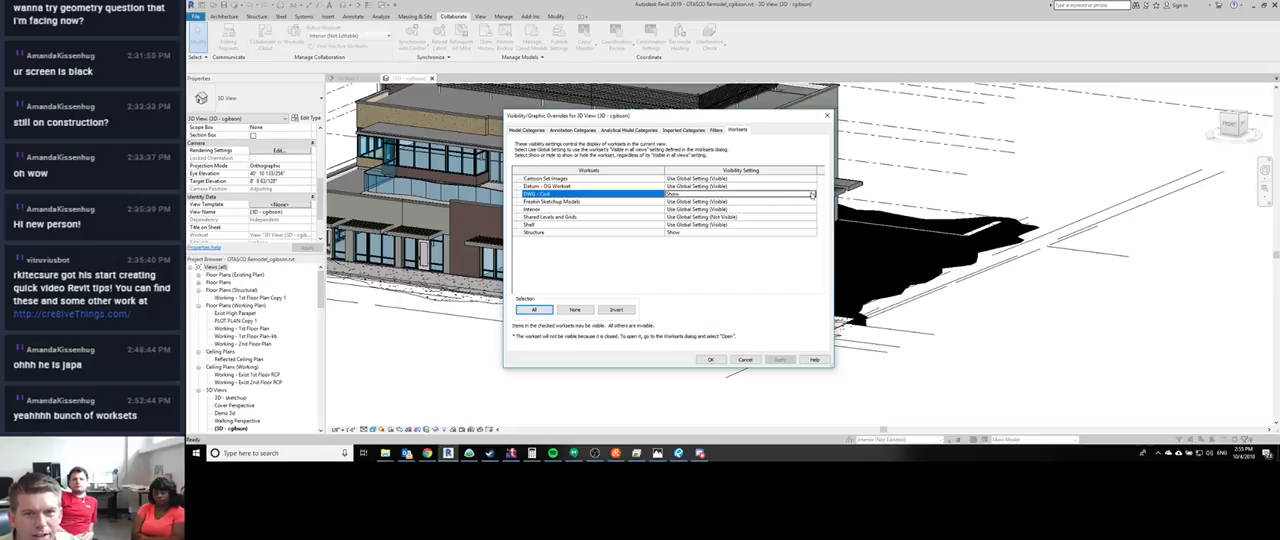
click(811, 195)
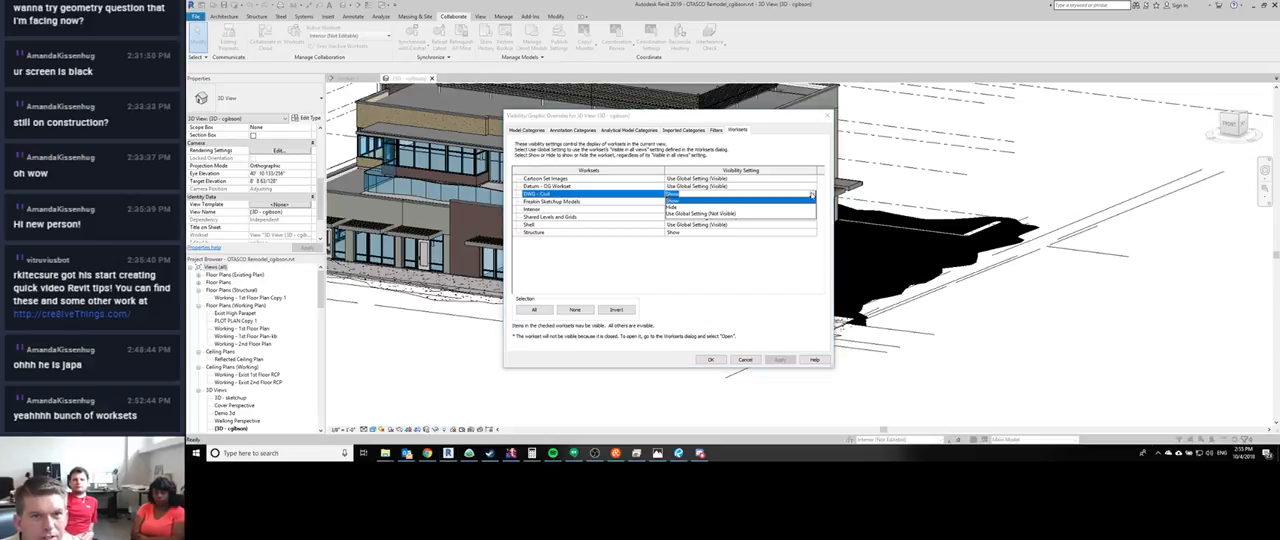
click(680, 208)
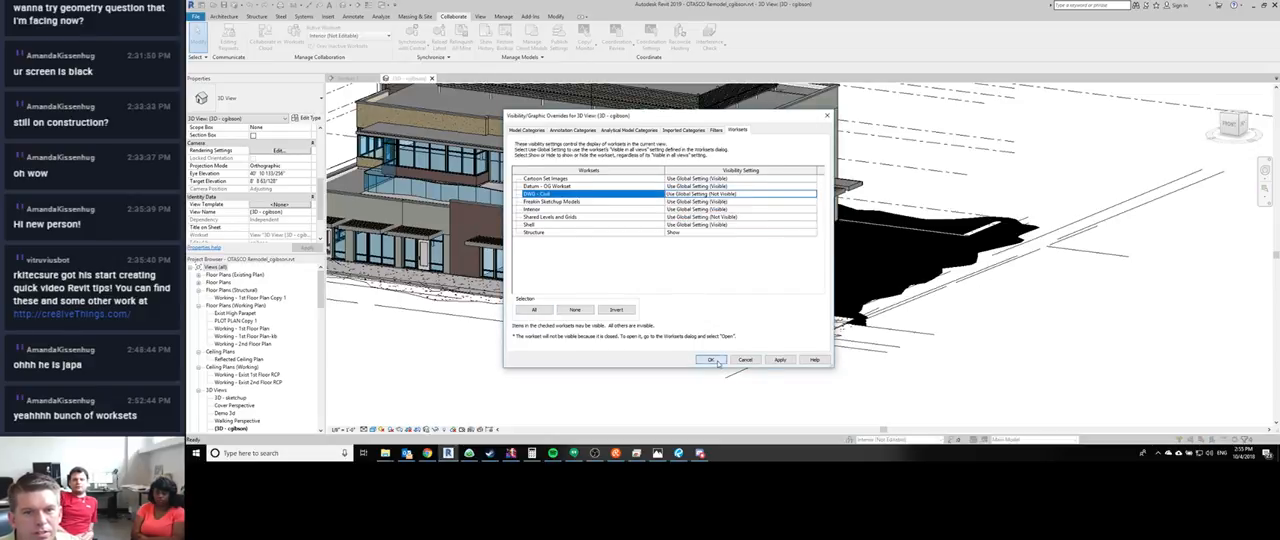
click(711, 359)
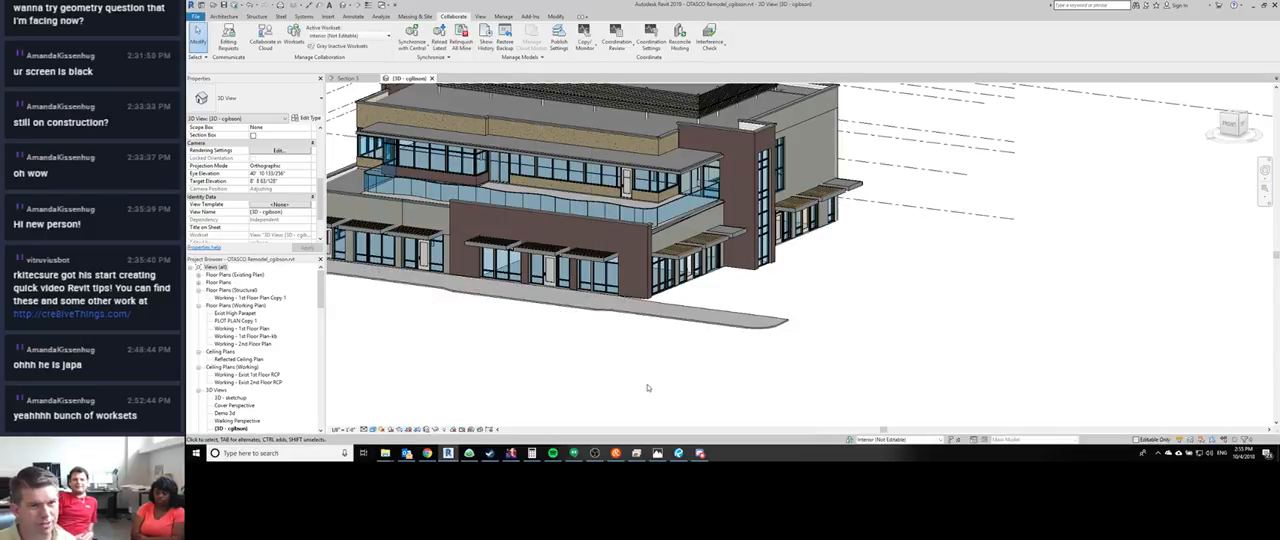
- Switch to the Otasco Client Redlines PDF in Revu and examine the marked-up cover sheet on the first page
scroll(647, 388, down, 2)
shift+middle_drag(475, 358, 655, 410)
click(678, 453)
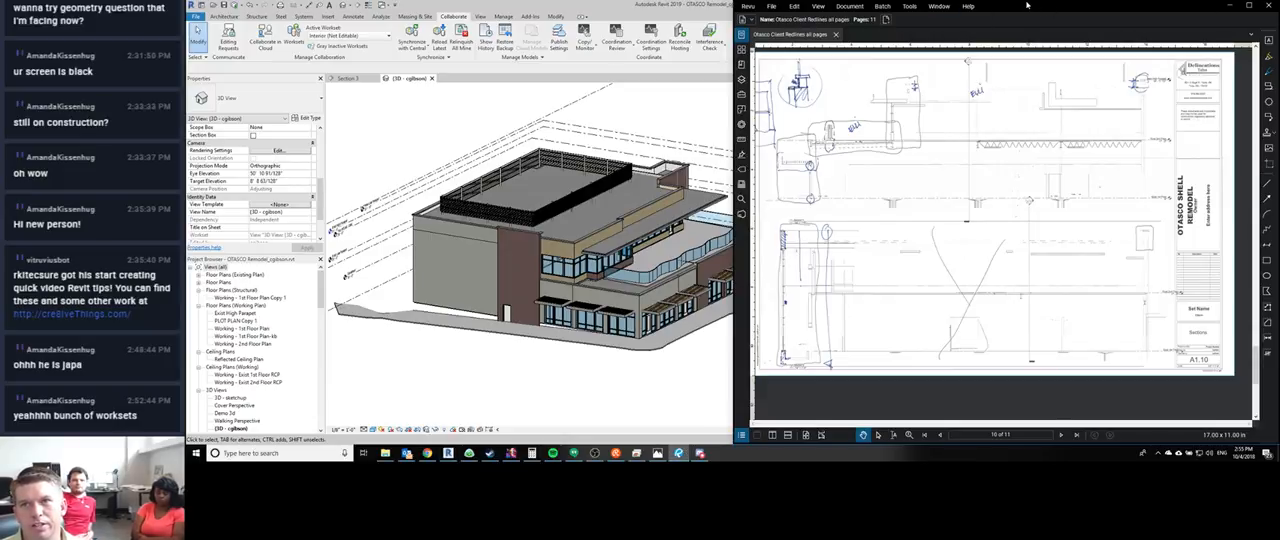
double_click(1026, 5)
scroll(578, 233, down, 3)
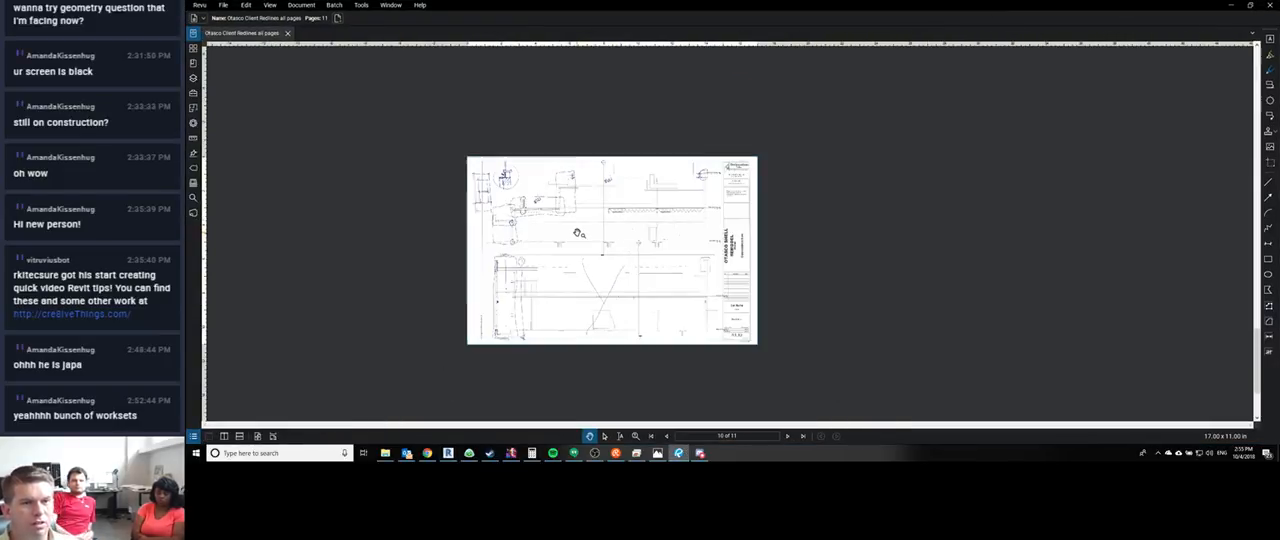
scroll(578, 233, up, 3)
click(651, 436)
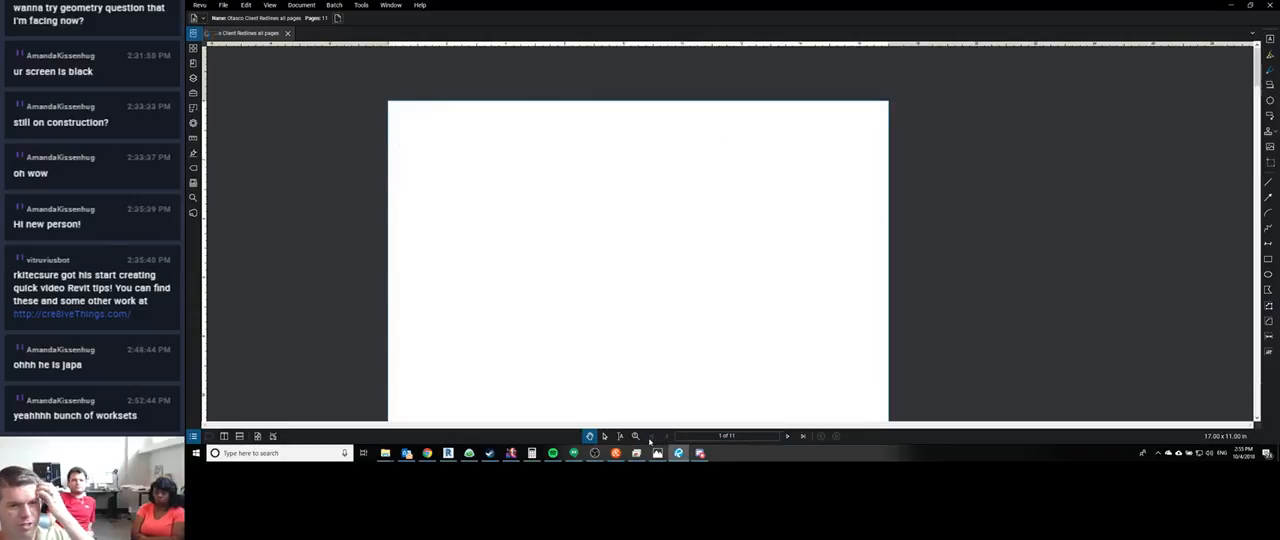
scroll(585, 220, up, 3)
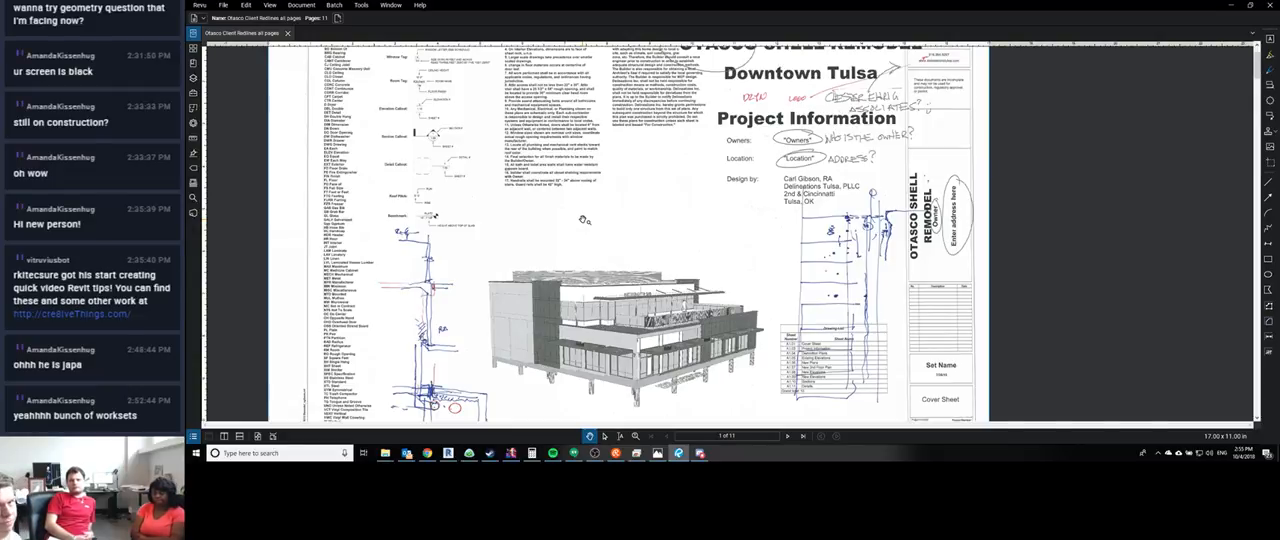
scroll(584, 219, down, 3)
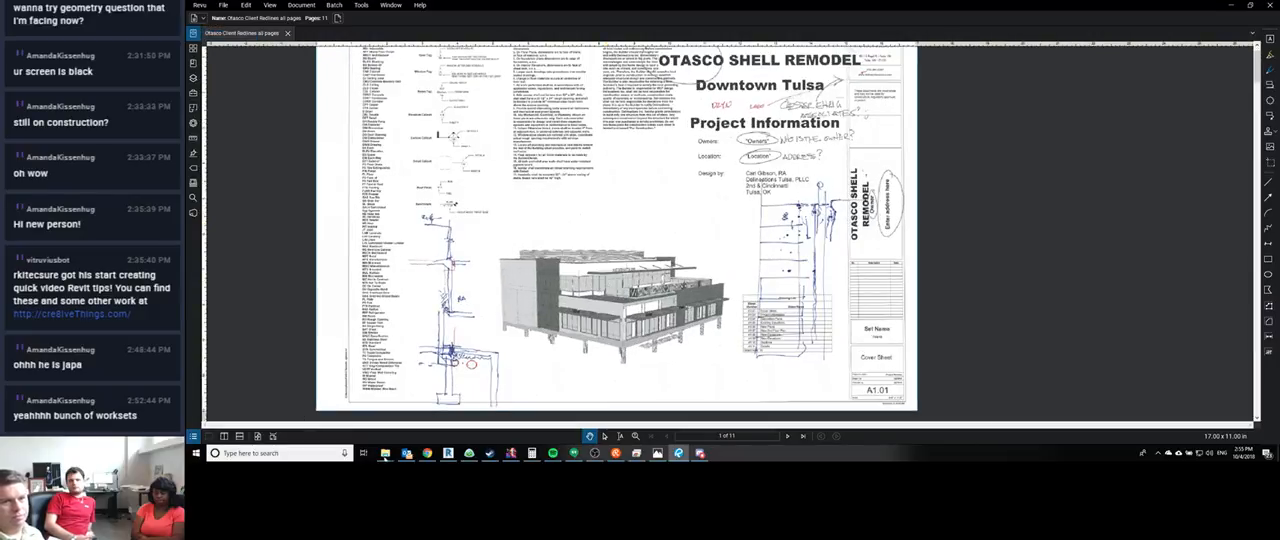
- Switch to Chrome, open Google Maps and locate the downtown Tulsa blocks around E 2nd St and Cincinnati Ave
click(427, 453)
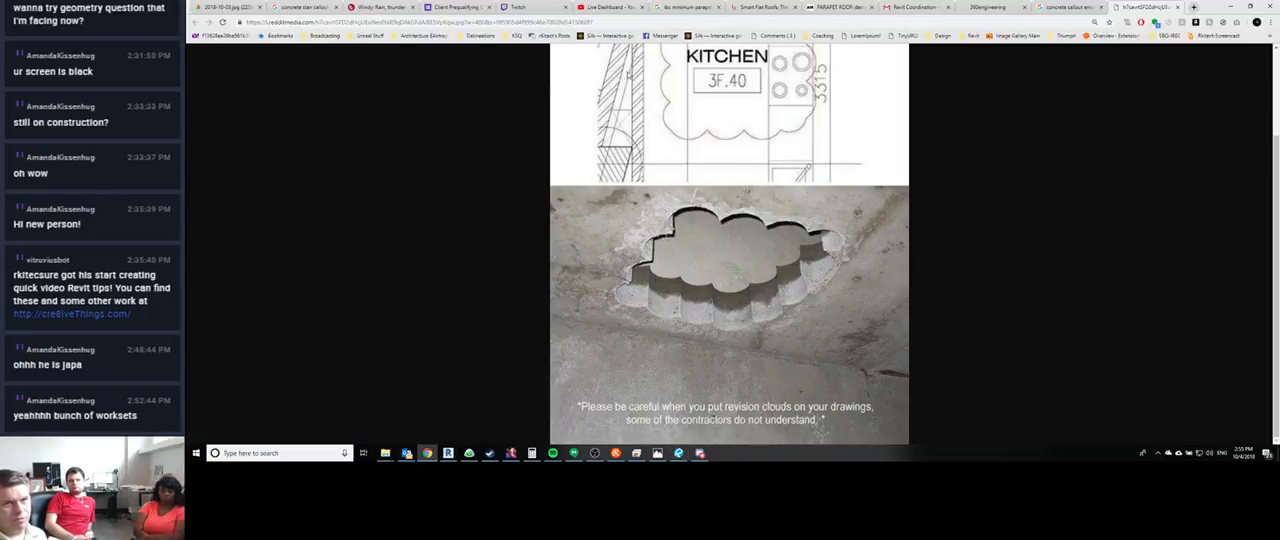
click(977, 22)
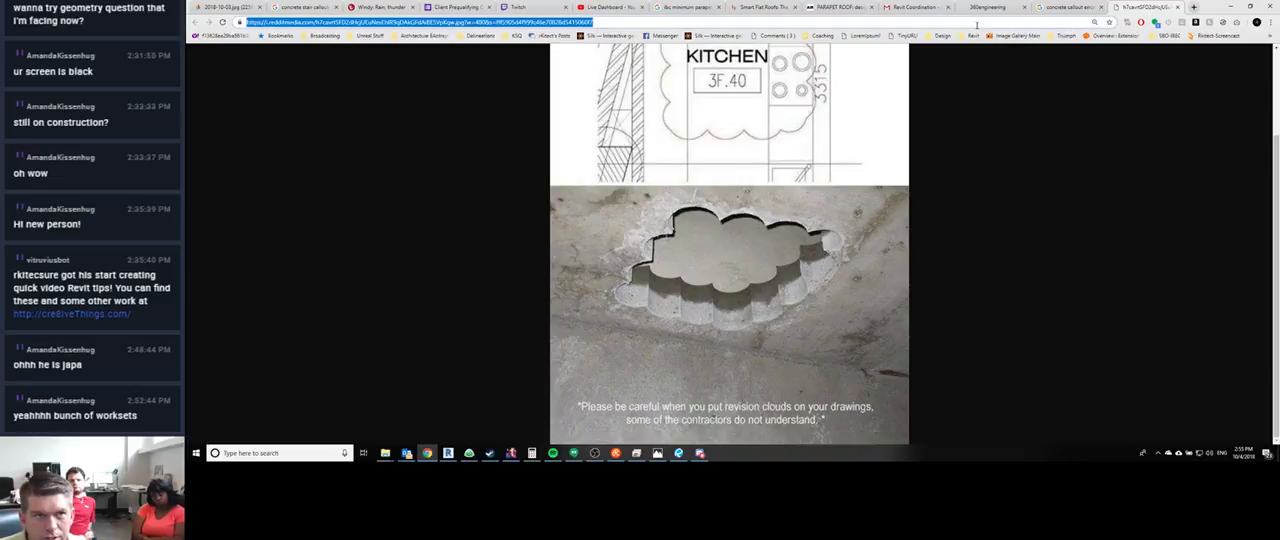
text(google maps)
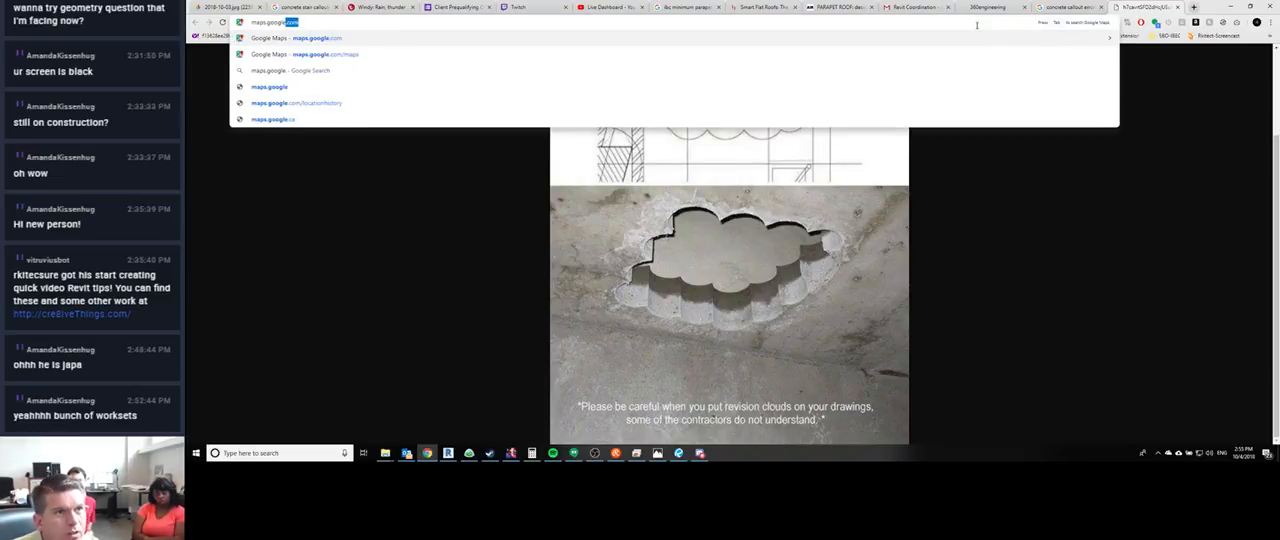
key(Return)
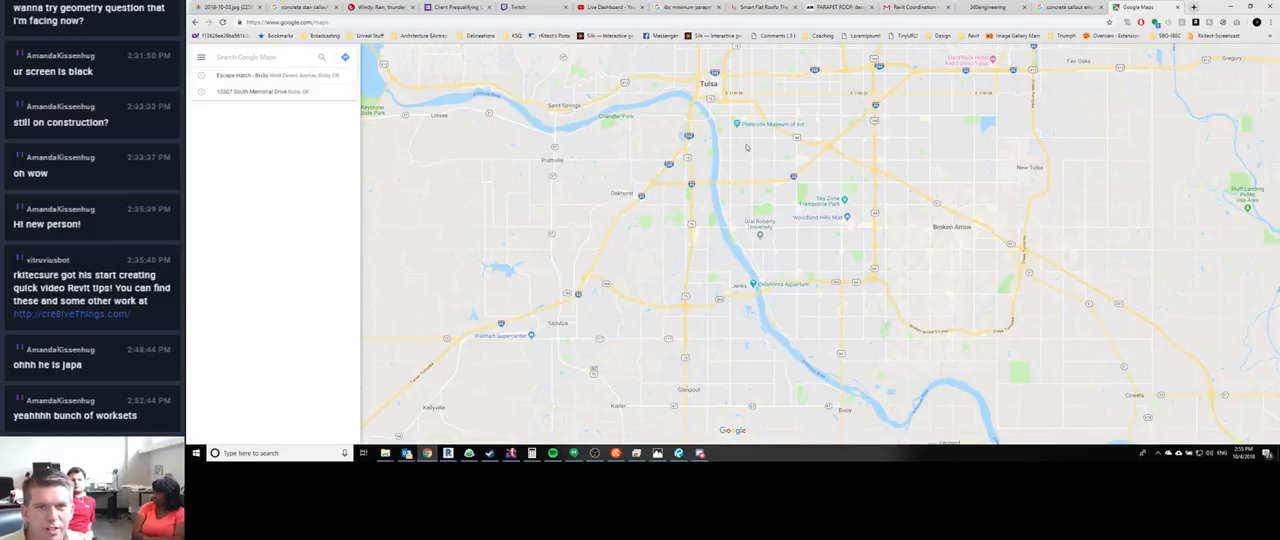
scroll(727, 74, up, 4)
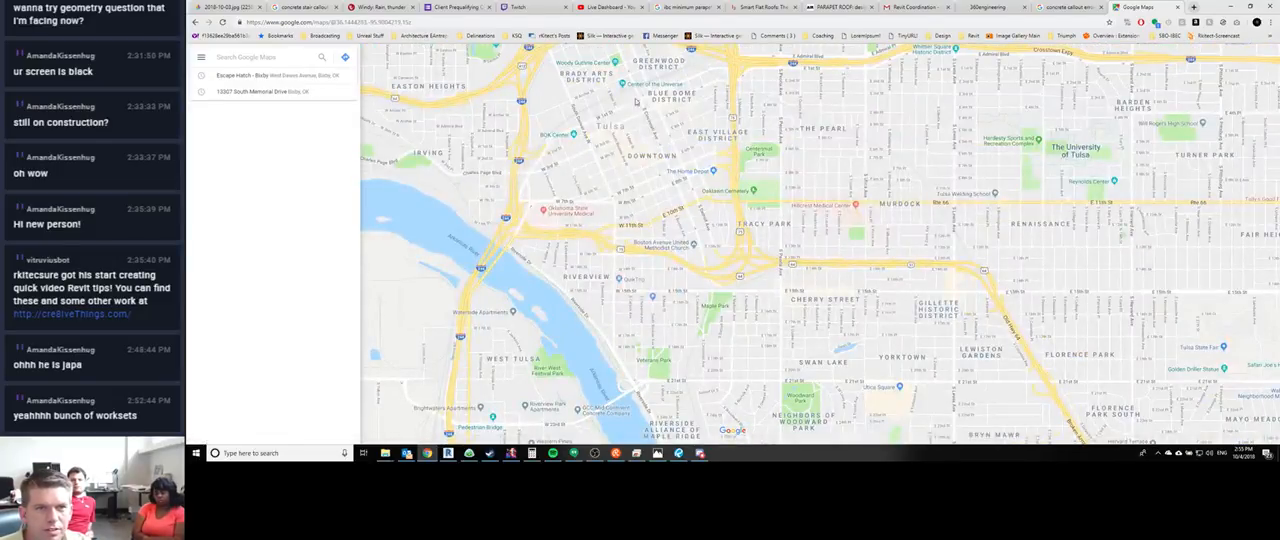
scroll(686, 245, down, 2)
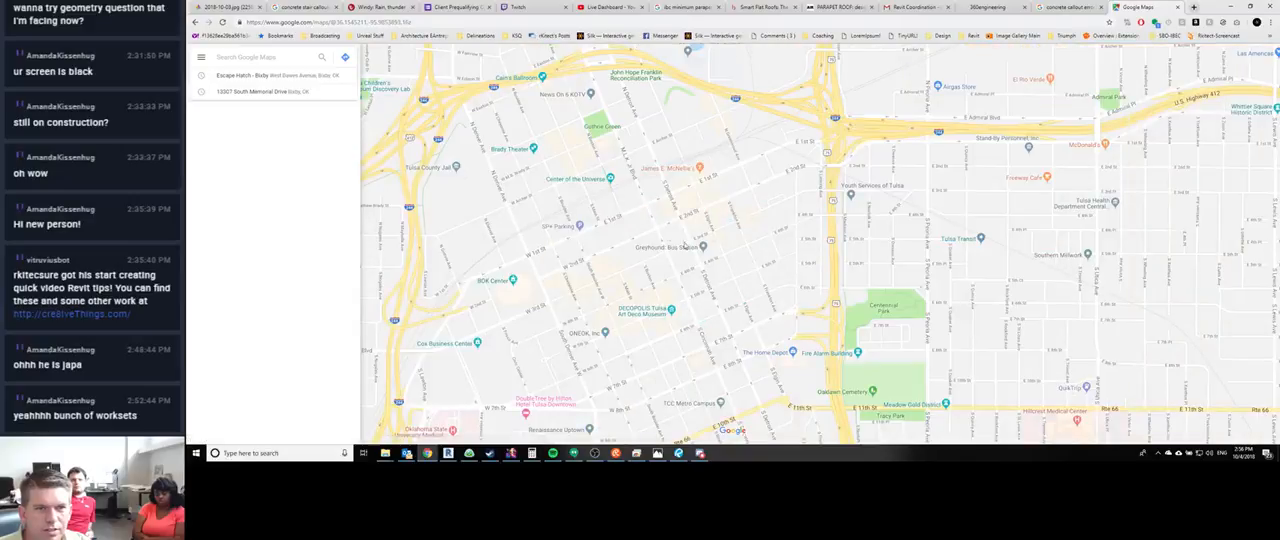
scroll(619, 259, up, 1)
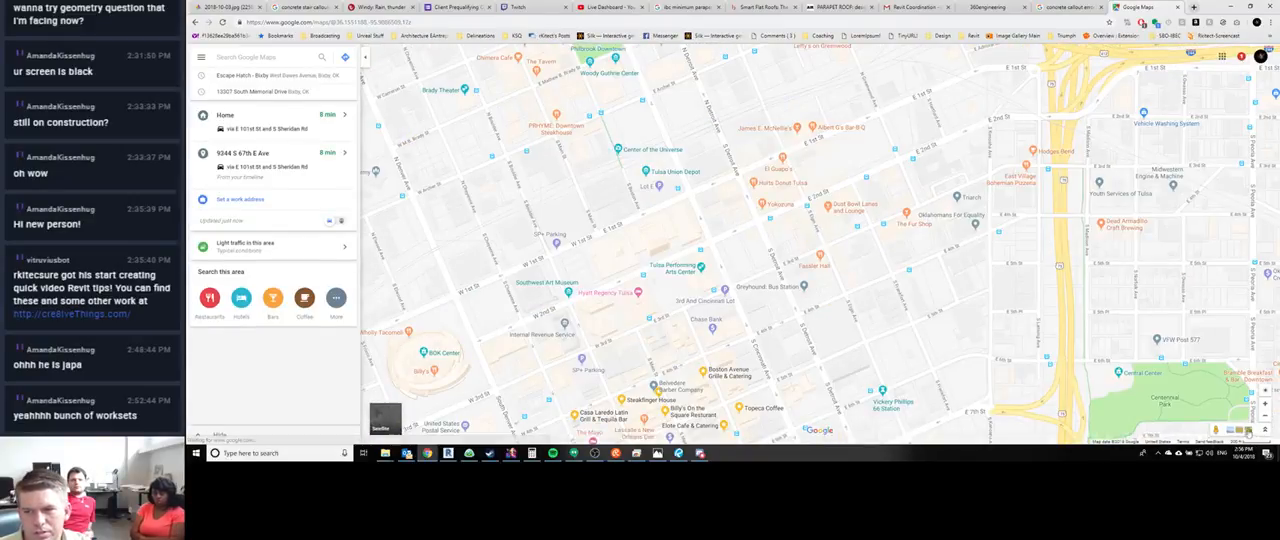
- Enter Street View at E 2nd St and S Cincinnati Ave and view the existing low corner building from across the intersection
drag(1214, 428, 714, 120)
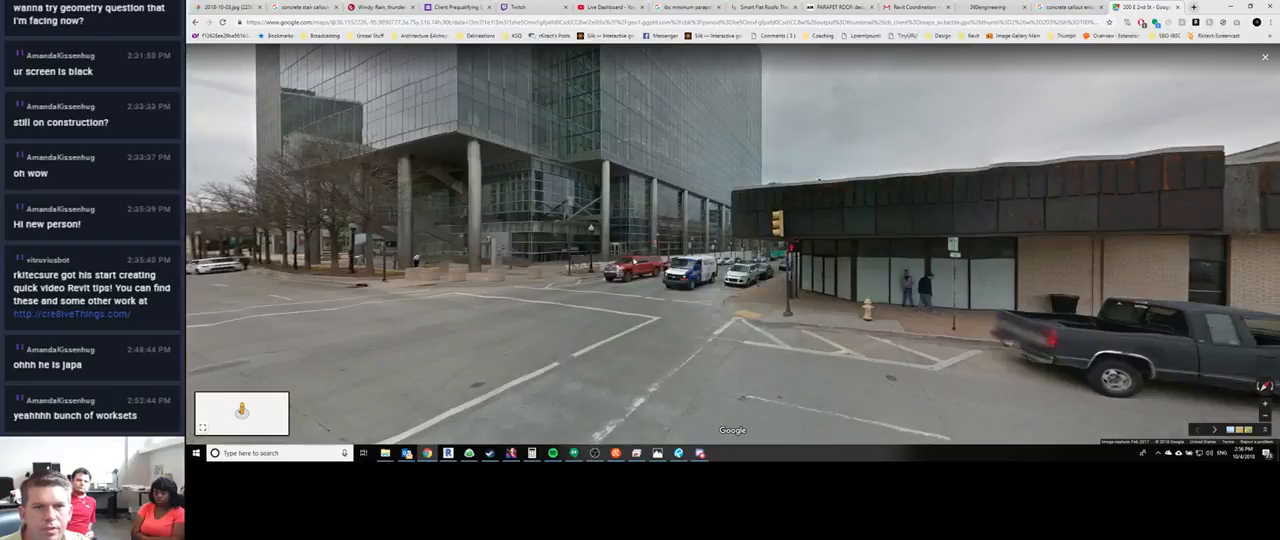
drag(846, 266, 570, 211)
drag(617, 296, 220, 215)
click(1065, 186)
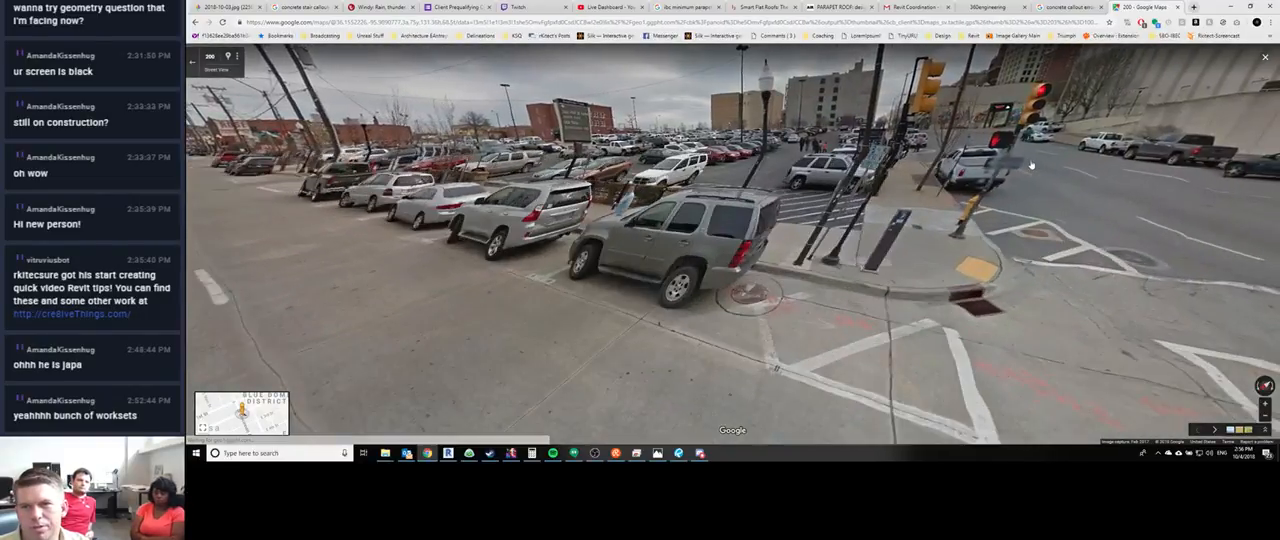
drag(1097, 204, 1268, 250)
drag(400, 172, 682, 225)
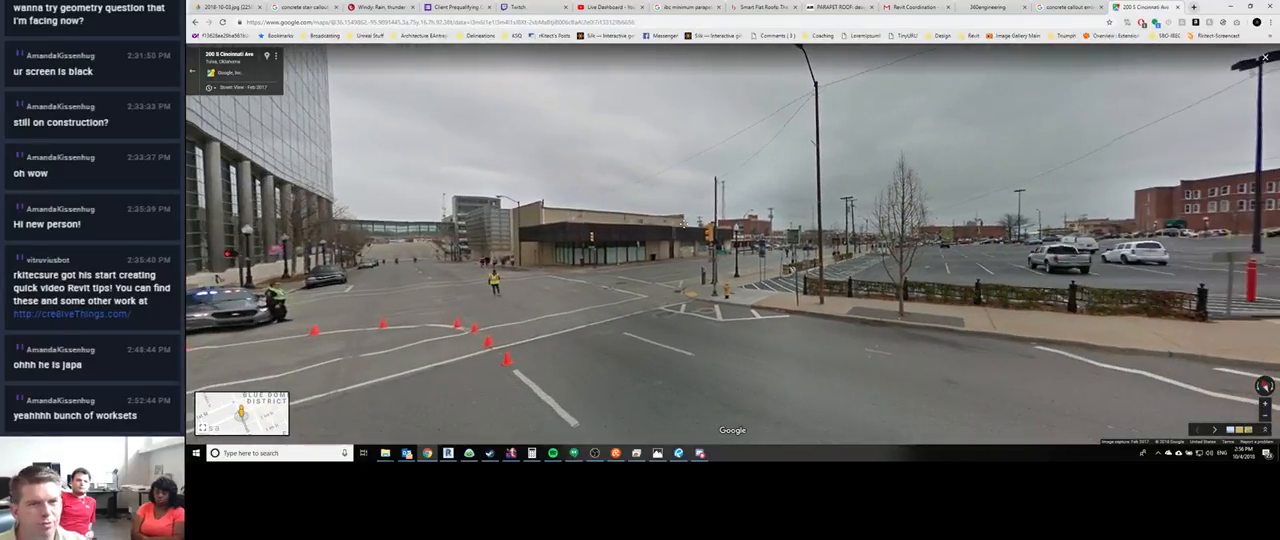
click(643, 228)
click(601, 311)
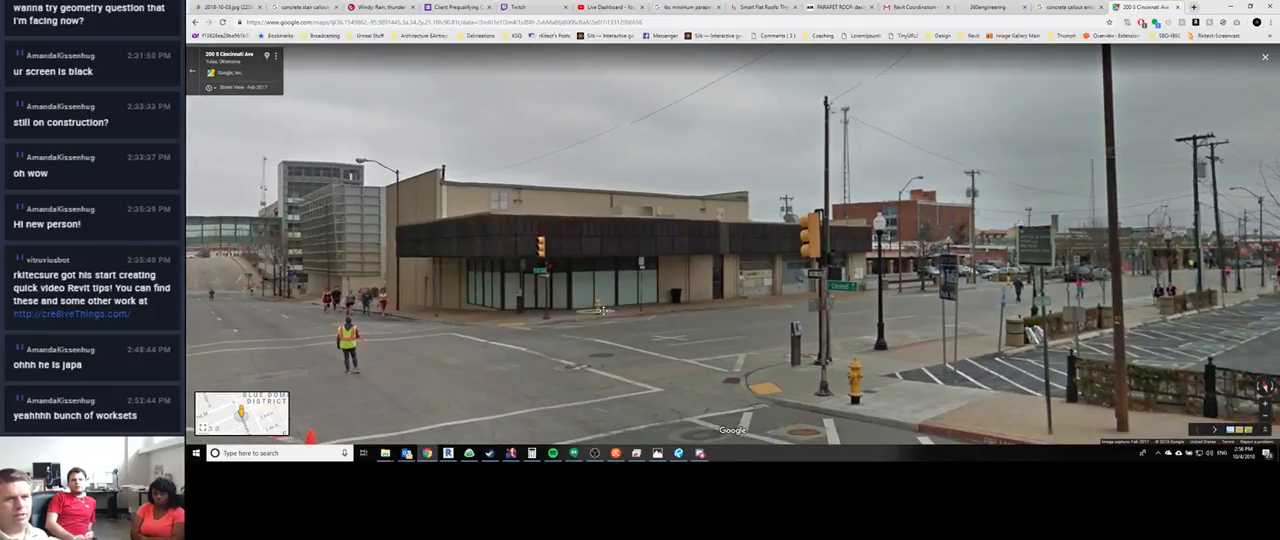
click(638, 369)
- Look around the intersection at the glass tower and the concrete panel wall opposite the existing corner building
drag(684, 165, 752, 171)
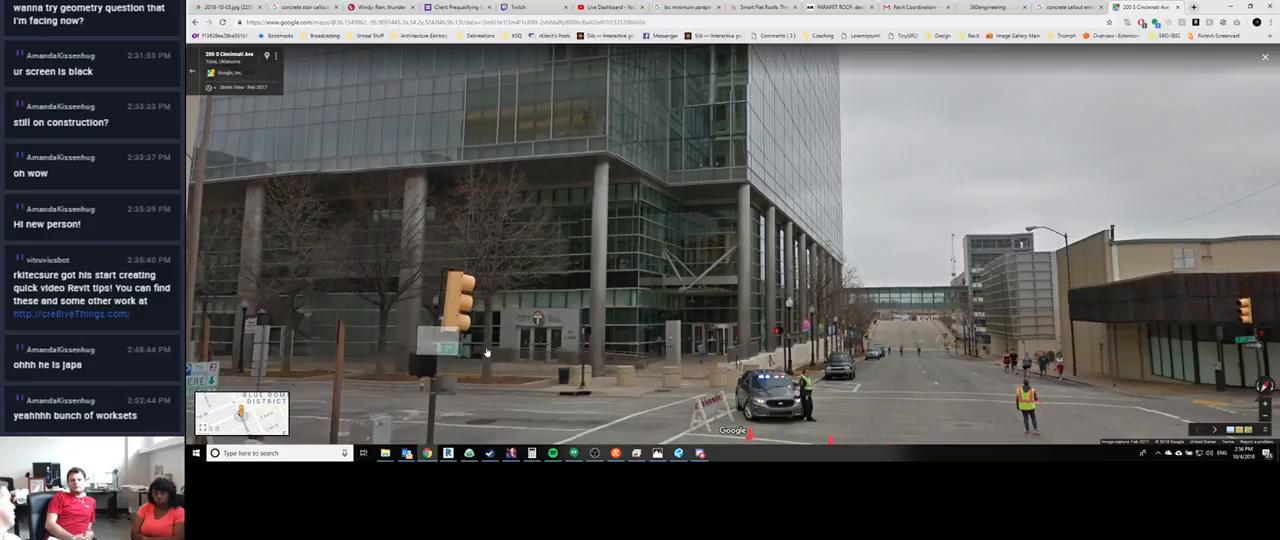
click(963, 313)
drag(538, 266, 905, 338)
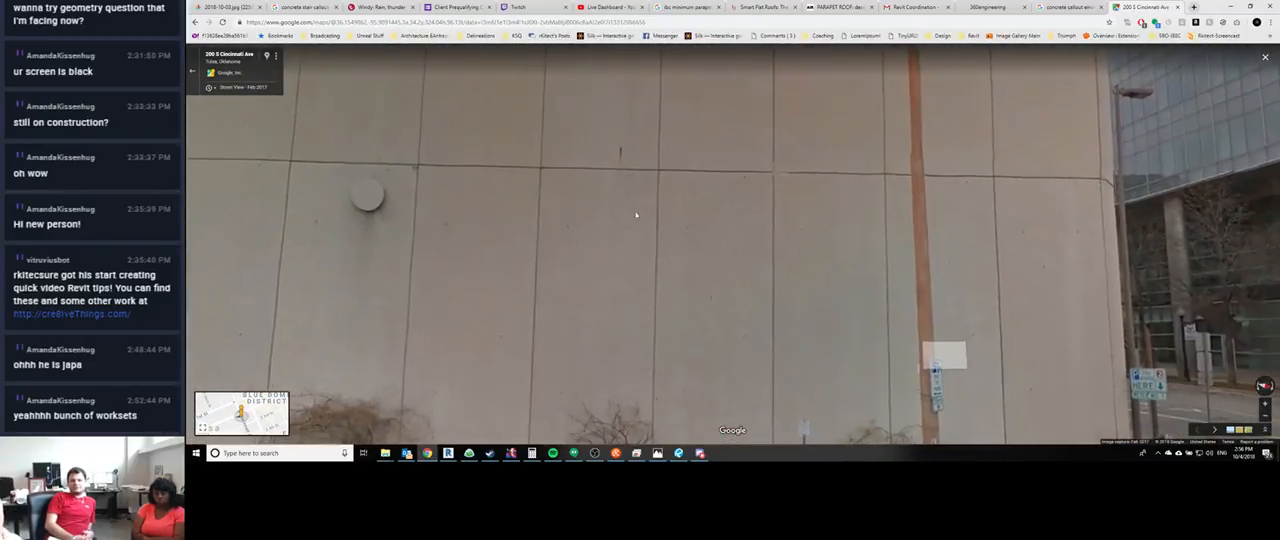
drag(634, 214, 800, 335)
drag(594, 178, 638, 300)
drag(490, 238, 430, 150)
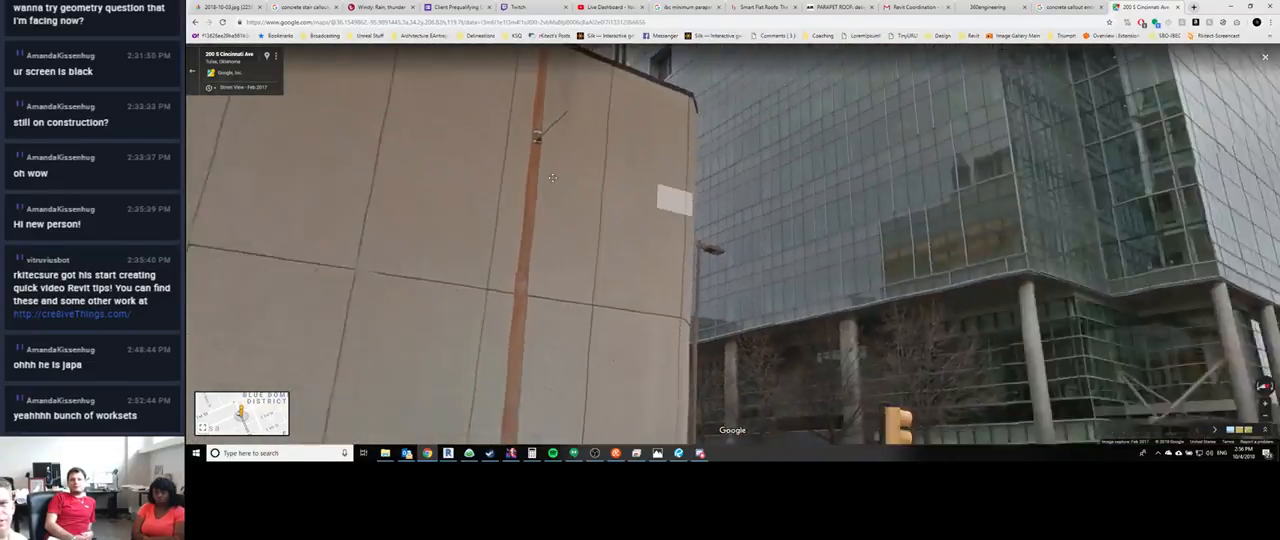
drag(900, 320, 552, 200)
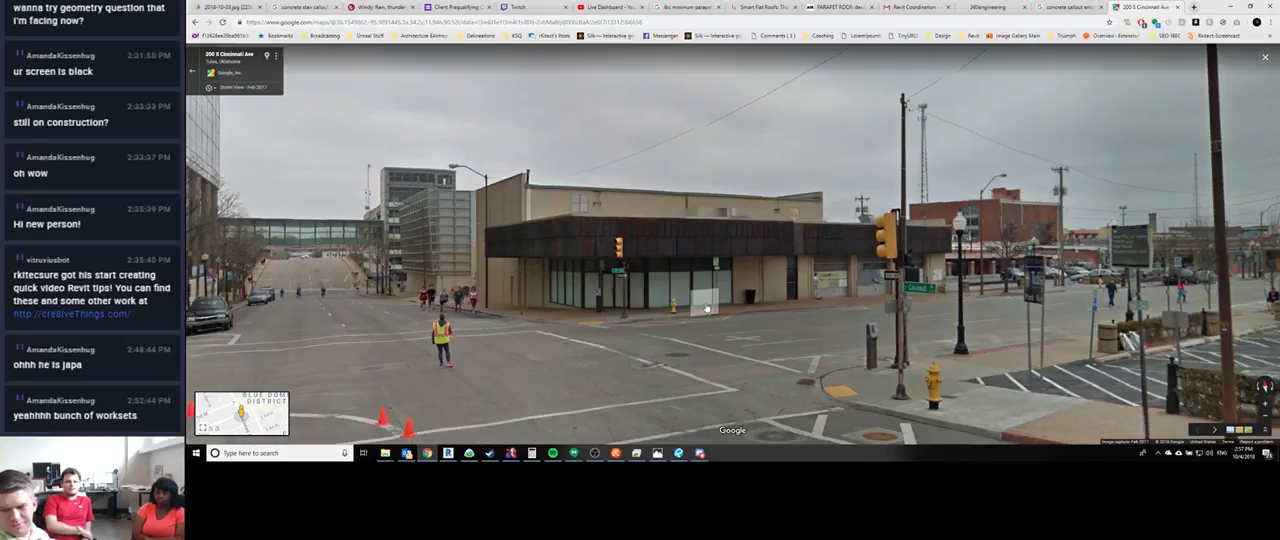
- Move into the 2nd St intersection in Street View and examine the full height of the concrete-panelled building on the corner
drag(585, 335, 852, 326)
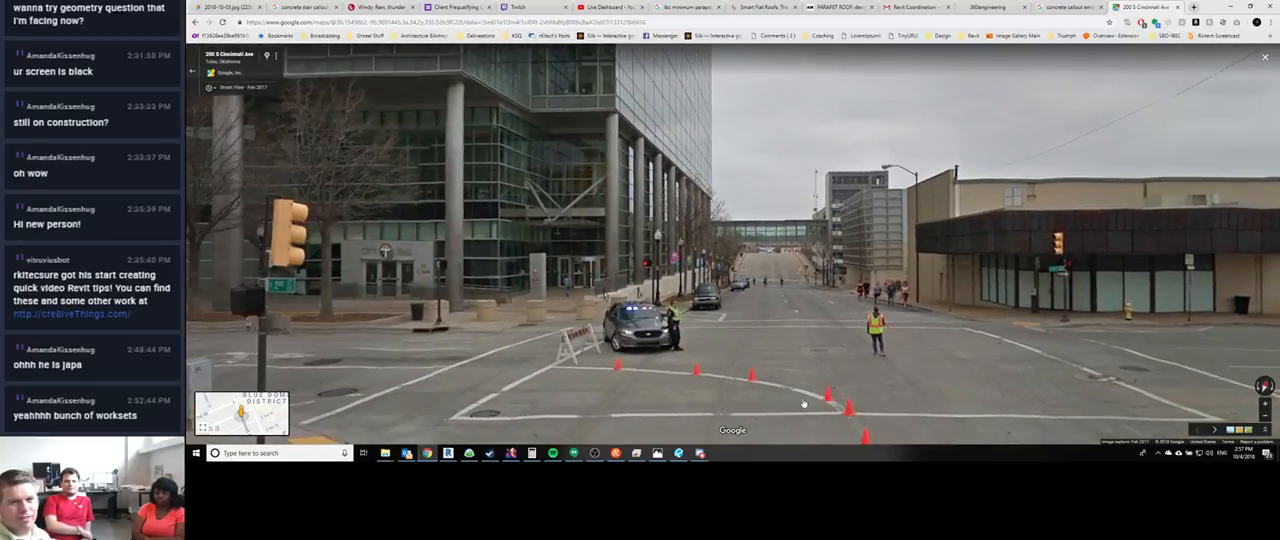
click(852, 326)
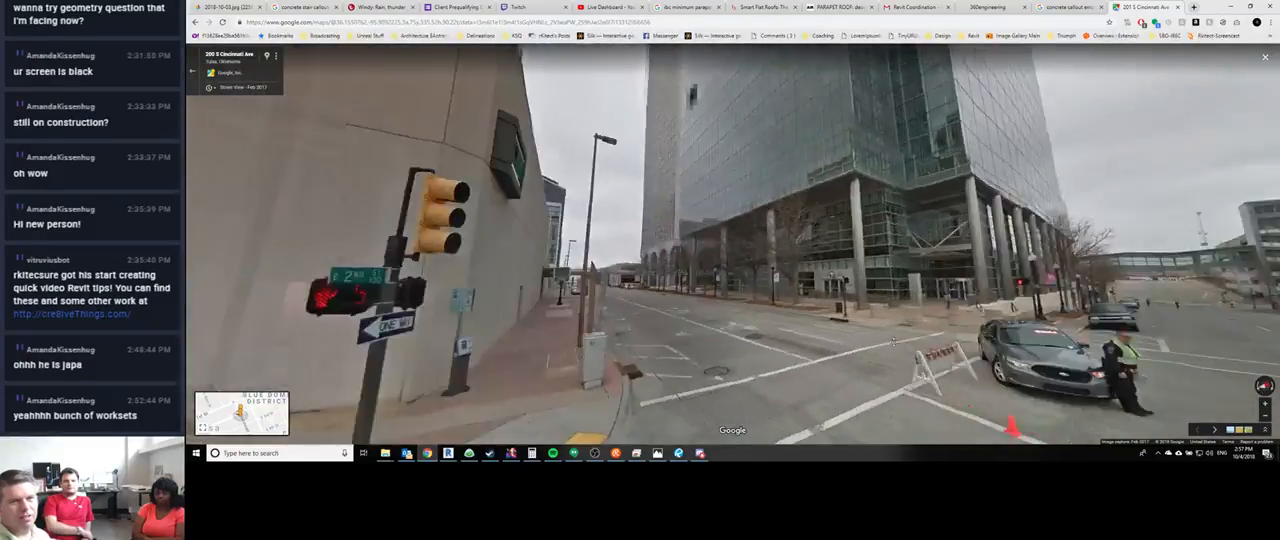
drag(658, 290, 728, 336)
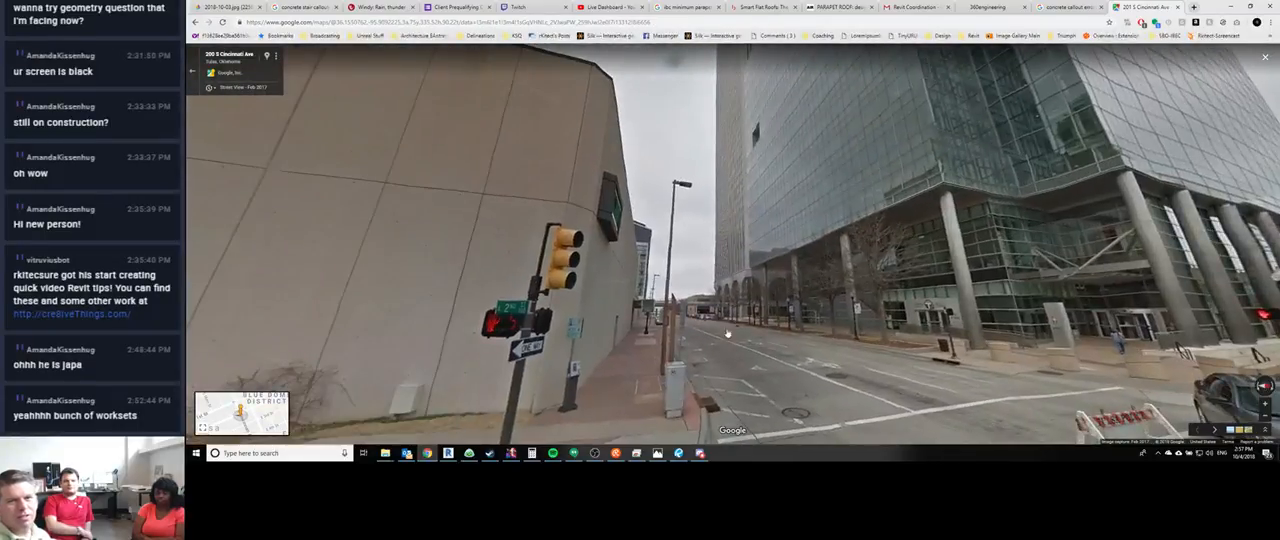
drag(750, 212, 889, 281)
drag(980, 221, 1048, 212)
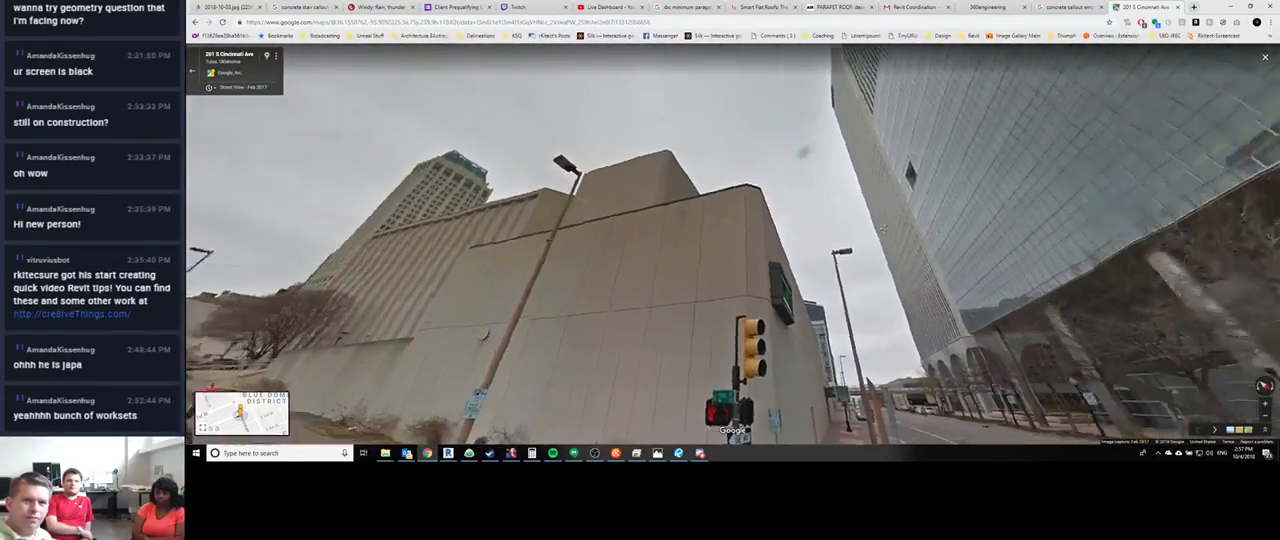
drag(503, 325, 618, 321)
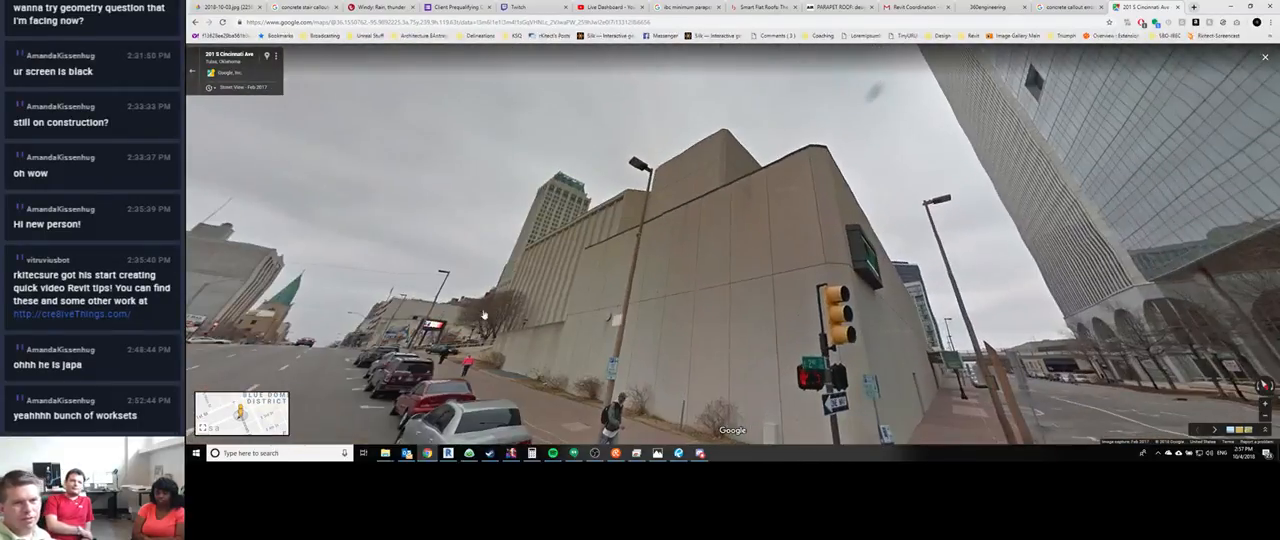
- Follow Street View past the Tulsa Performing Arts Center to S Boston Ave and examine the tower and surrounding buildings
click(342, 359)
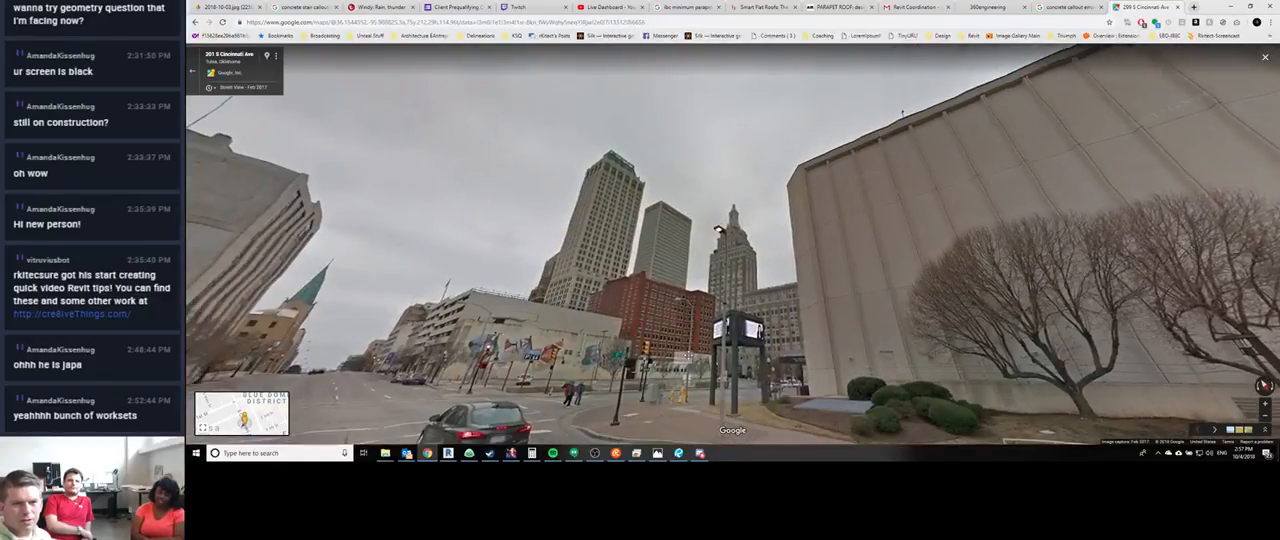
click(706, 396)
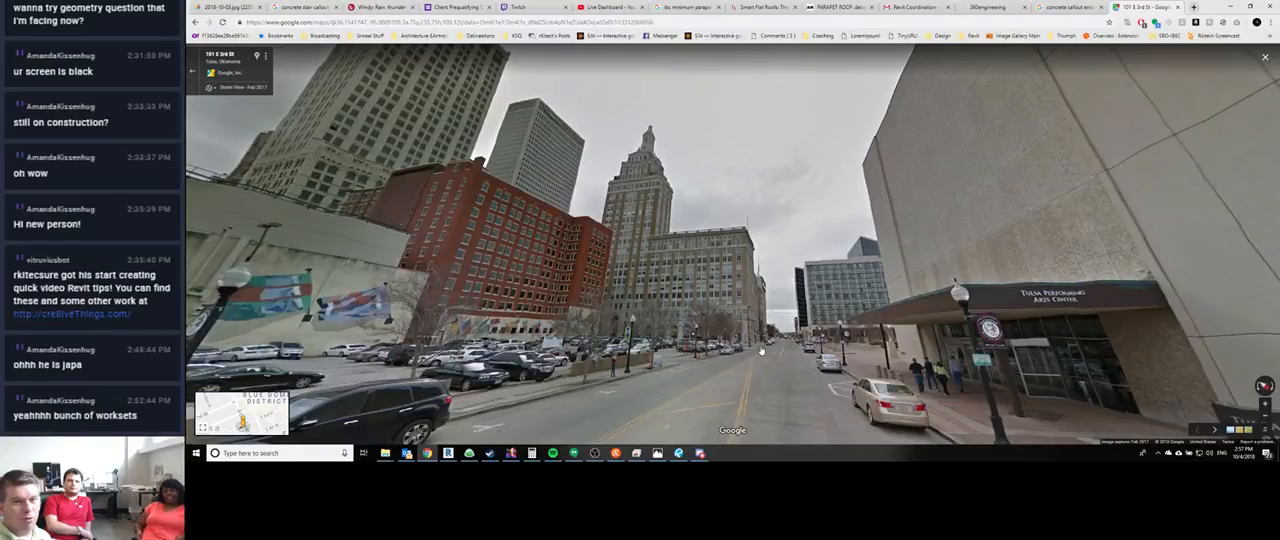
click(762, 350)
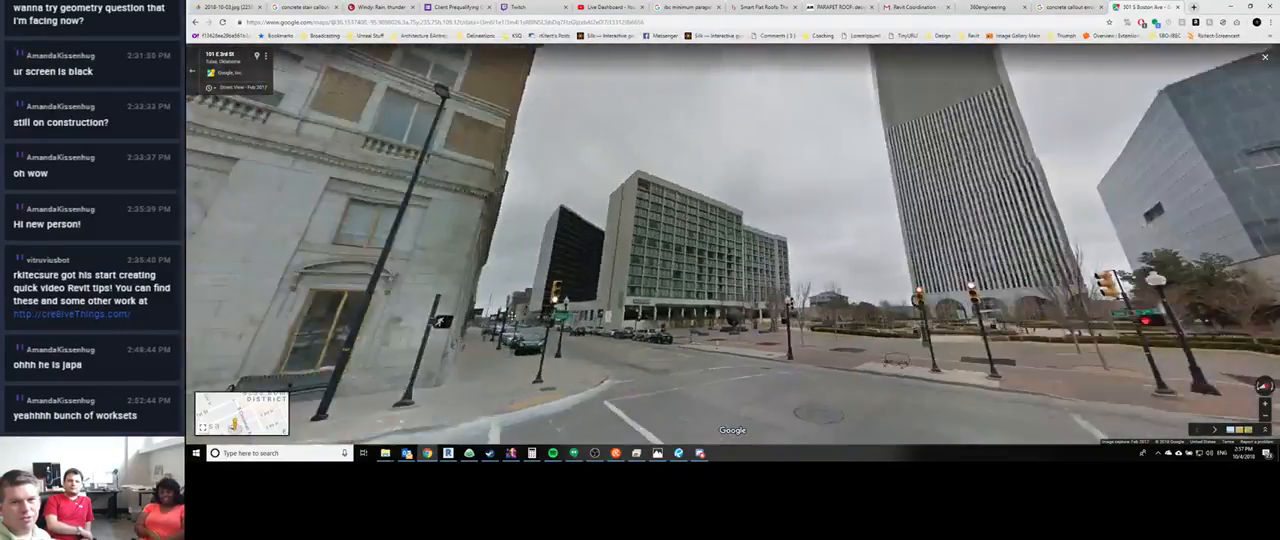
drag(984, 290, 699, 347)
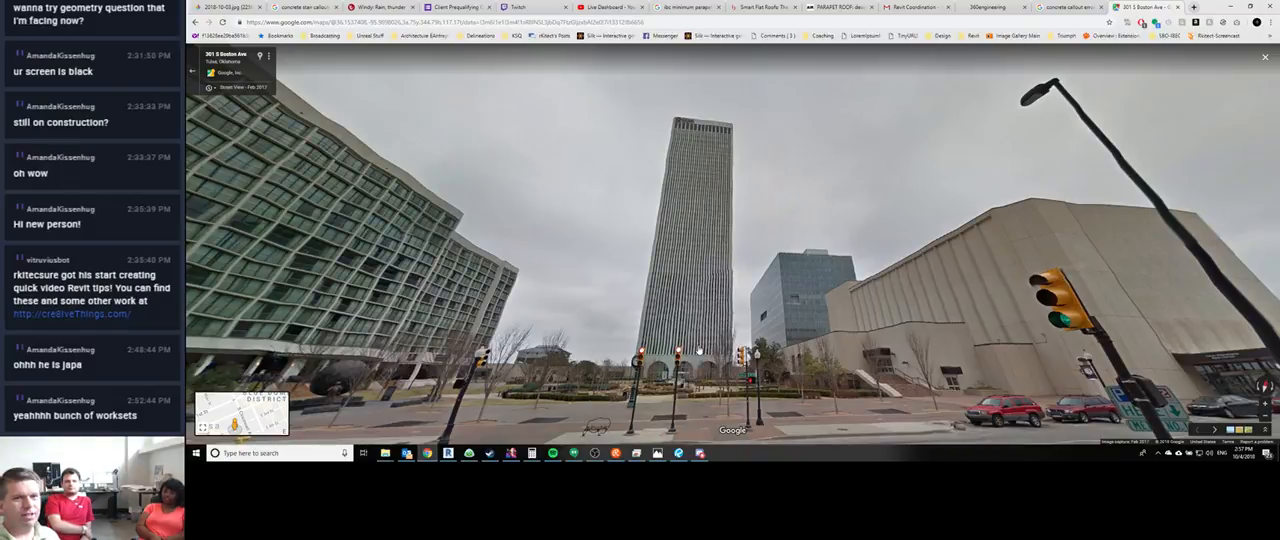
drag(698, 305, 739, 271)
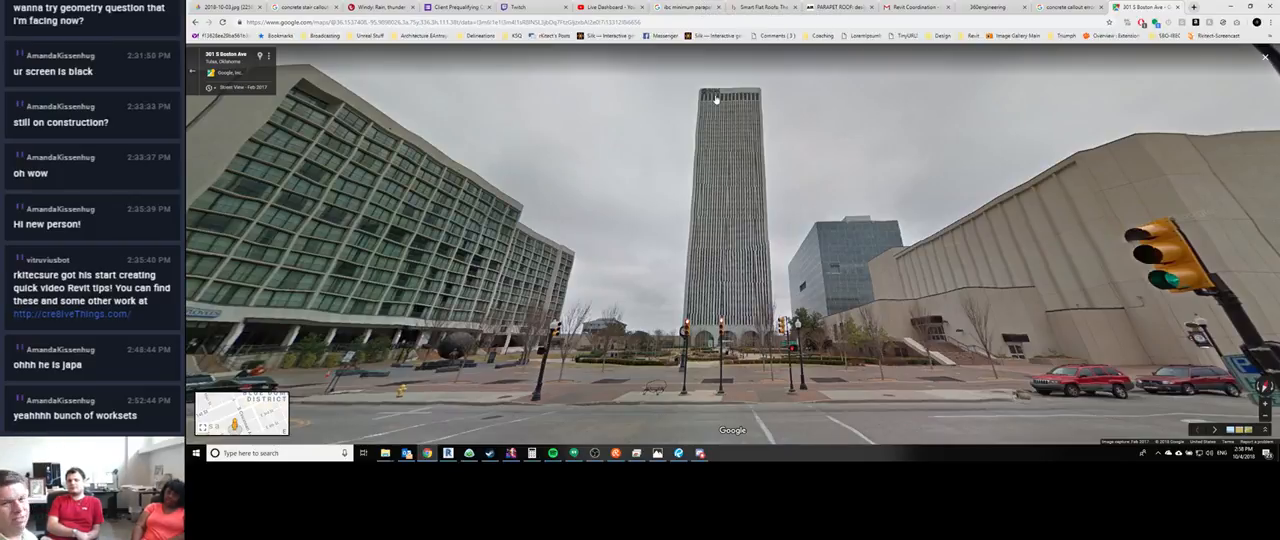
drag(955, 324, 771, 314)
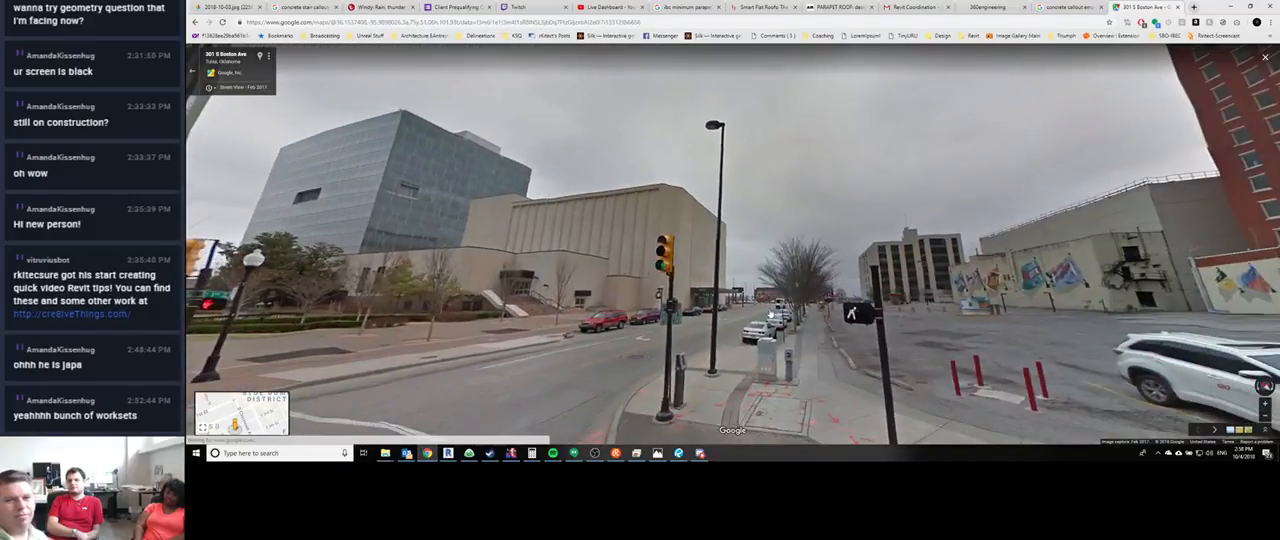
- Return along E 3rd St and S Cincinnati Ave in Street View to face the existing corner building at 2nd St
click(852, 313)
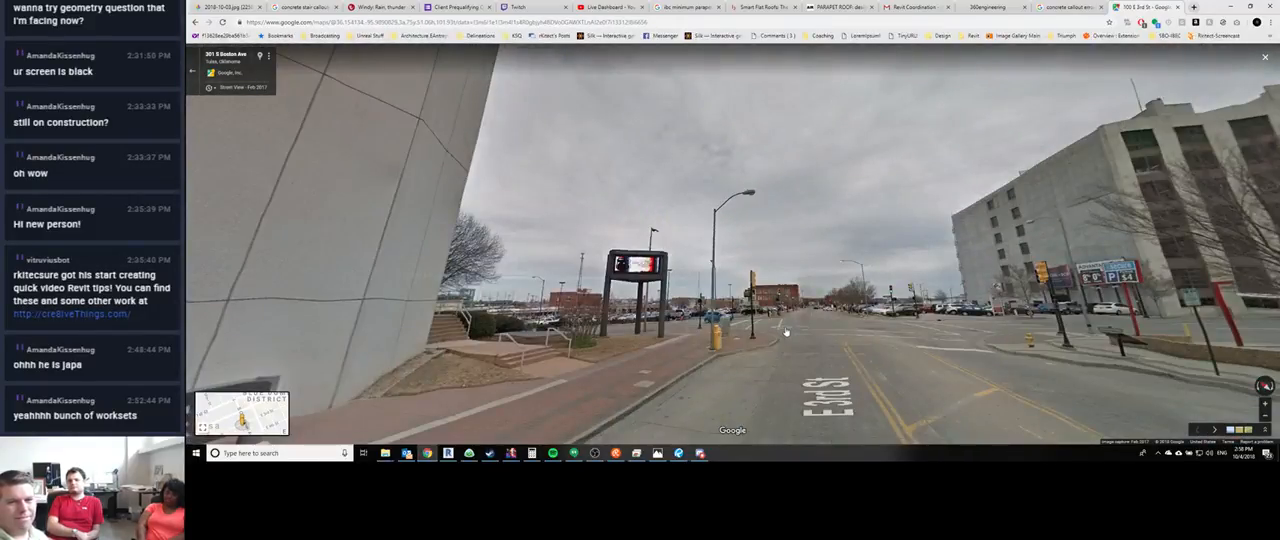
click(786, 332)
drag(388, 318, 617, 286)
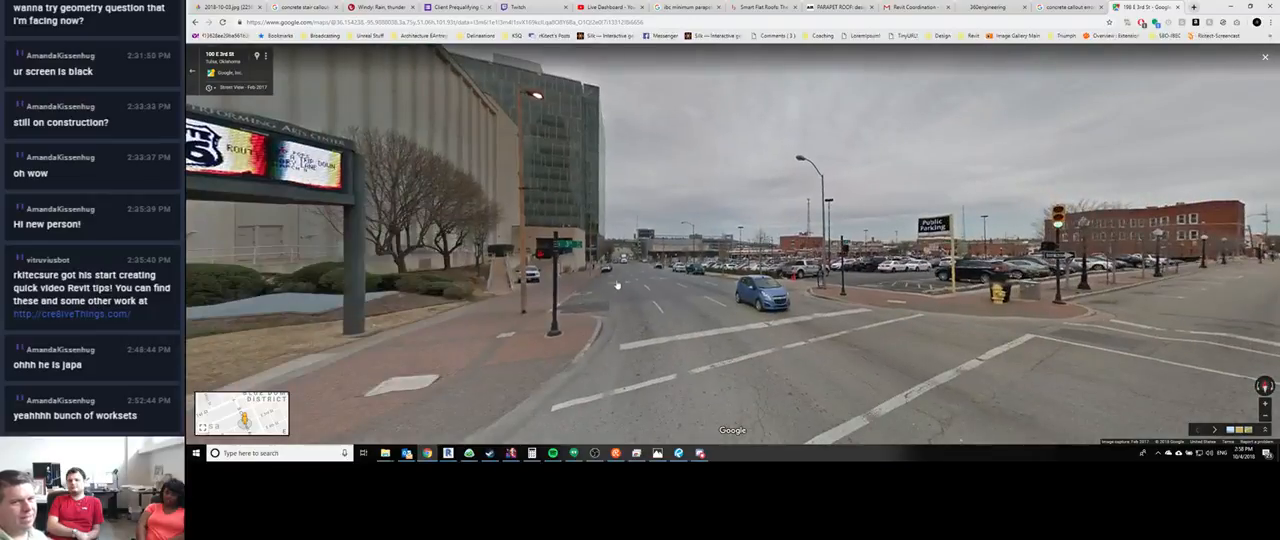
click(646, 278)
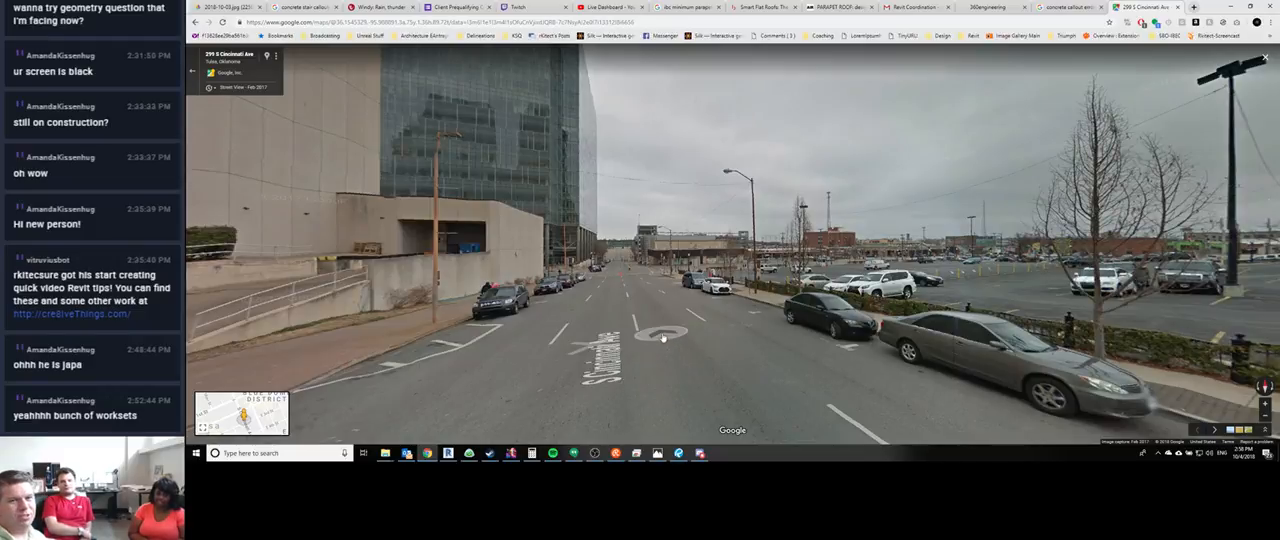
click(630, 304)
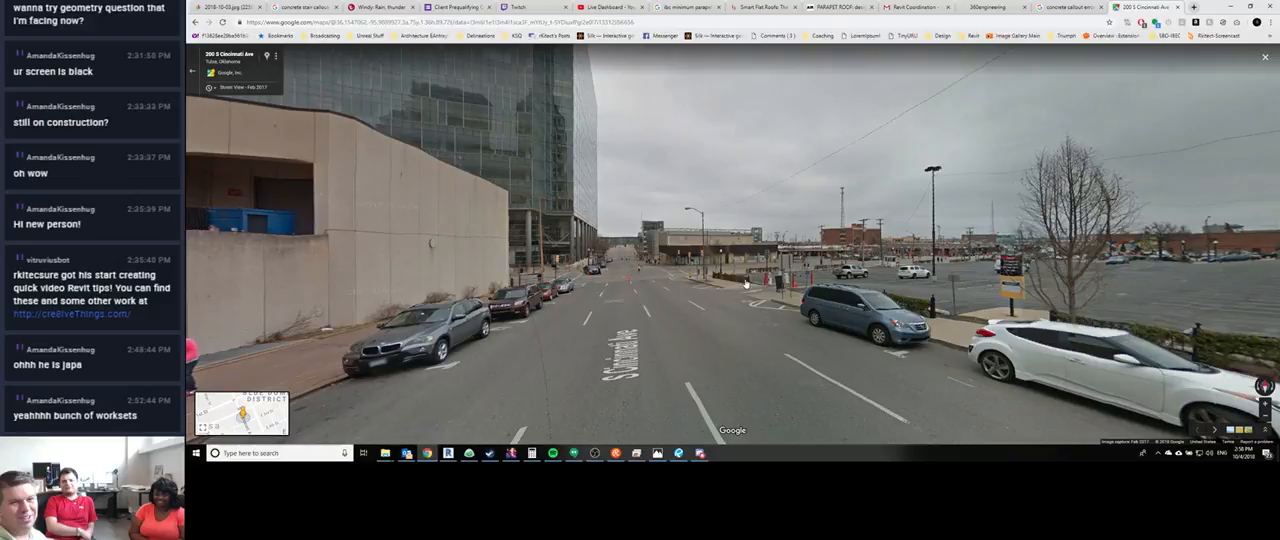
click(654, 299)
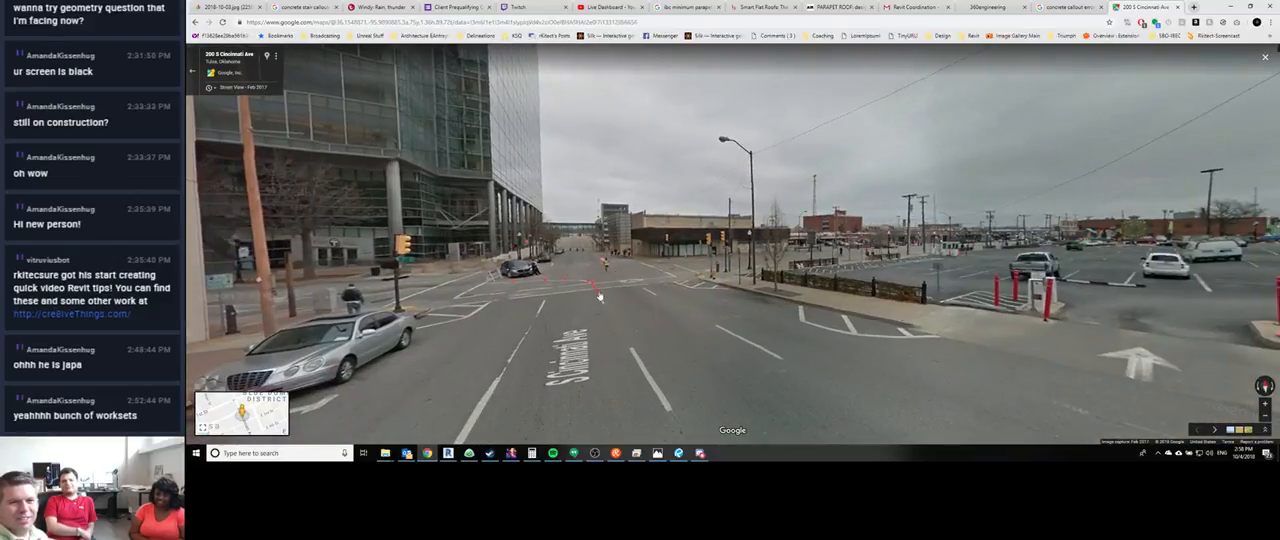
click(600, 287)
click(620, 267)
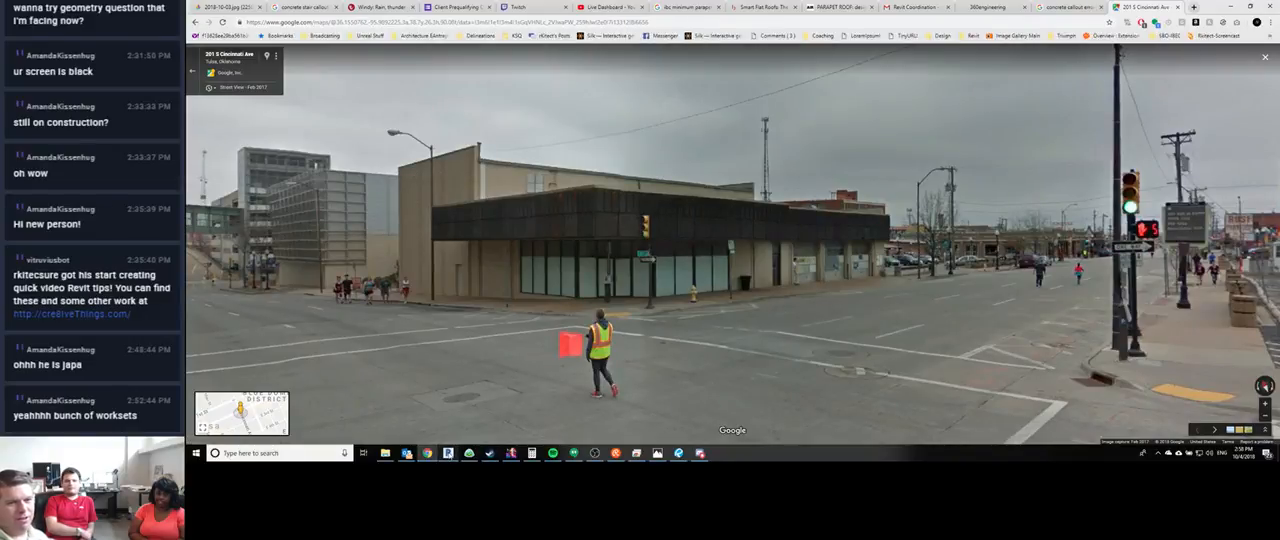
- Switch to Revit and examine the proposed building's corner, upper storey and rooftop screen in the 3D view
key(alt+Tab)
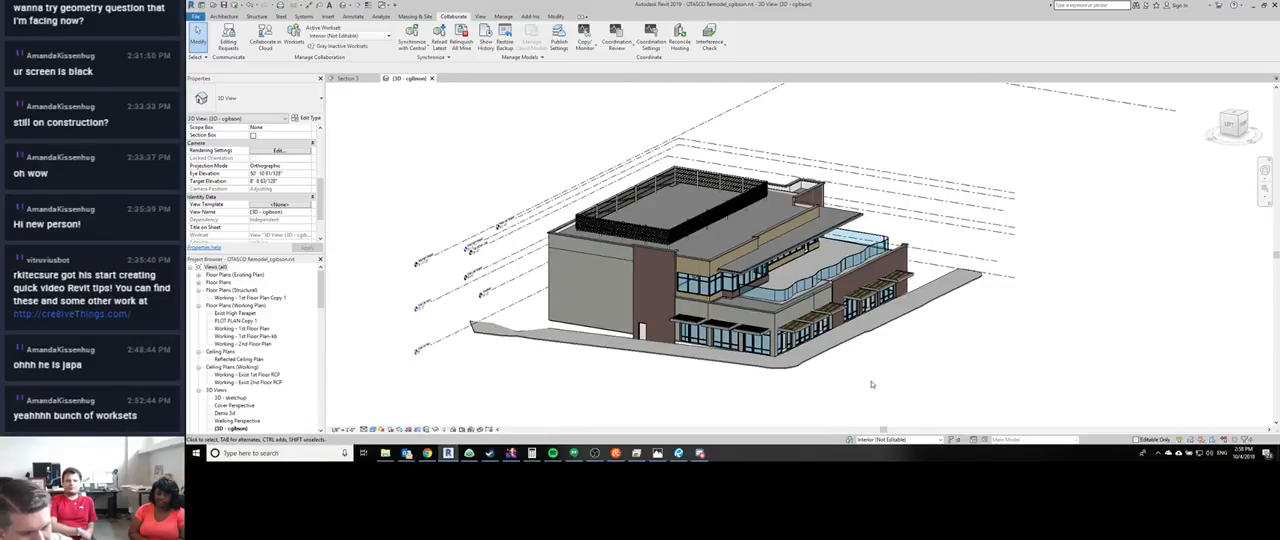
shift+middle_drag(885, 394, 837, 351)
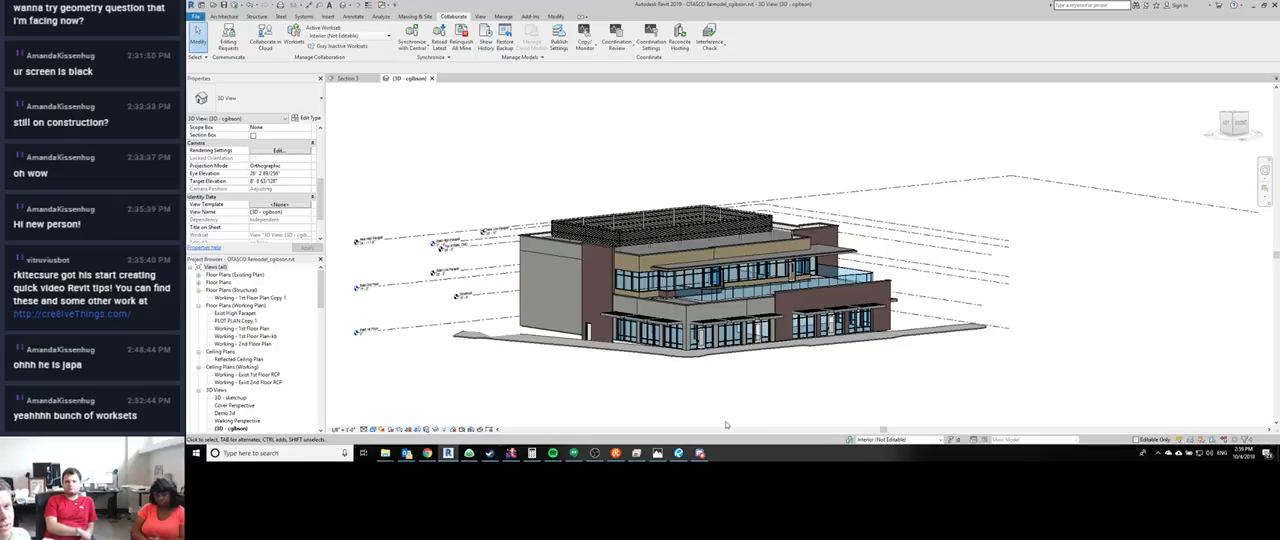
scroll(593, 263, up, 4)
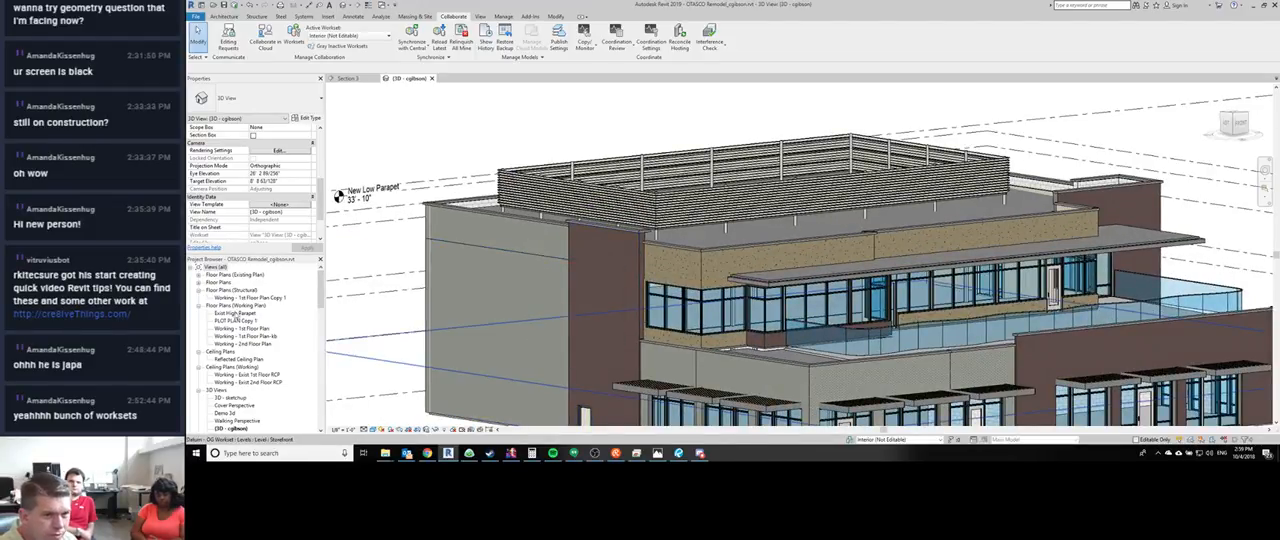
scroll(642, 319, down, 4)
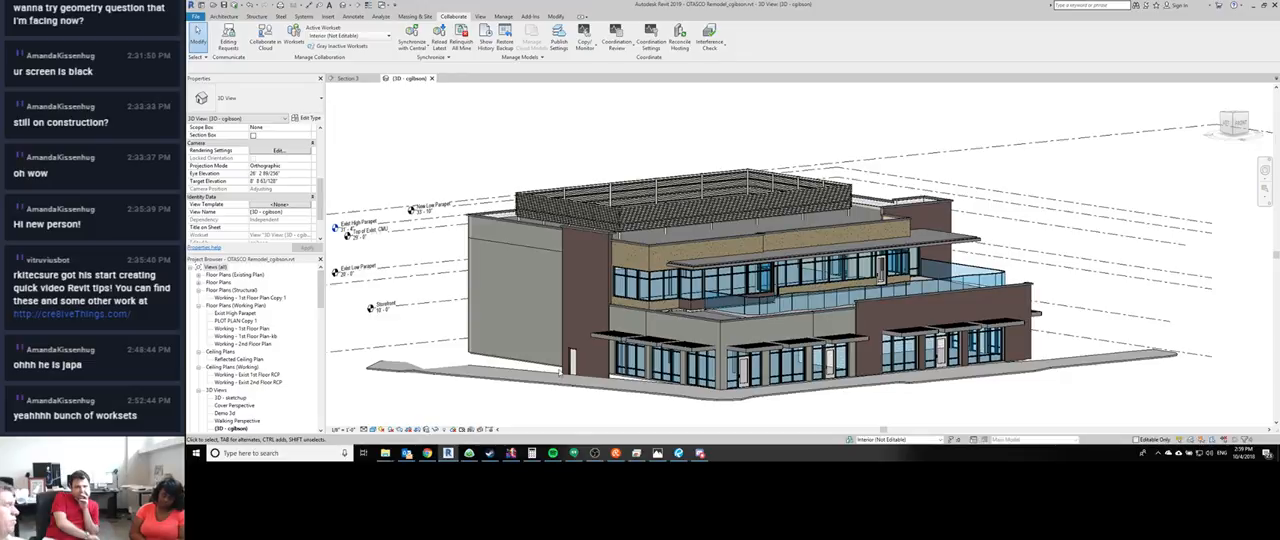
scroll(486, 329, up, 1)
scroll(475, 266, up, 3)
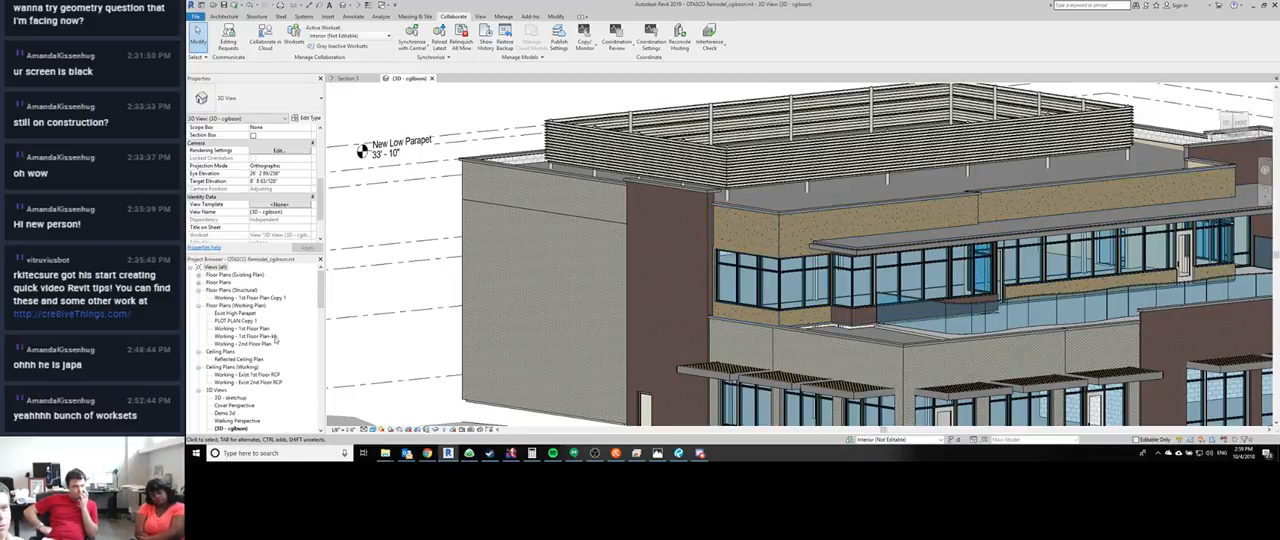
- Set the 3D view's phase filter to Show Previous + Demo
scroll(272, 330, down, 1)
scroll(283, 221, down, 3)
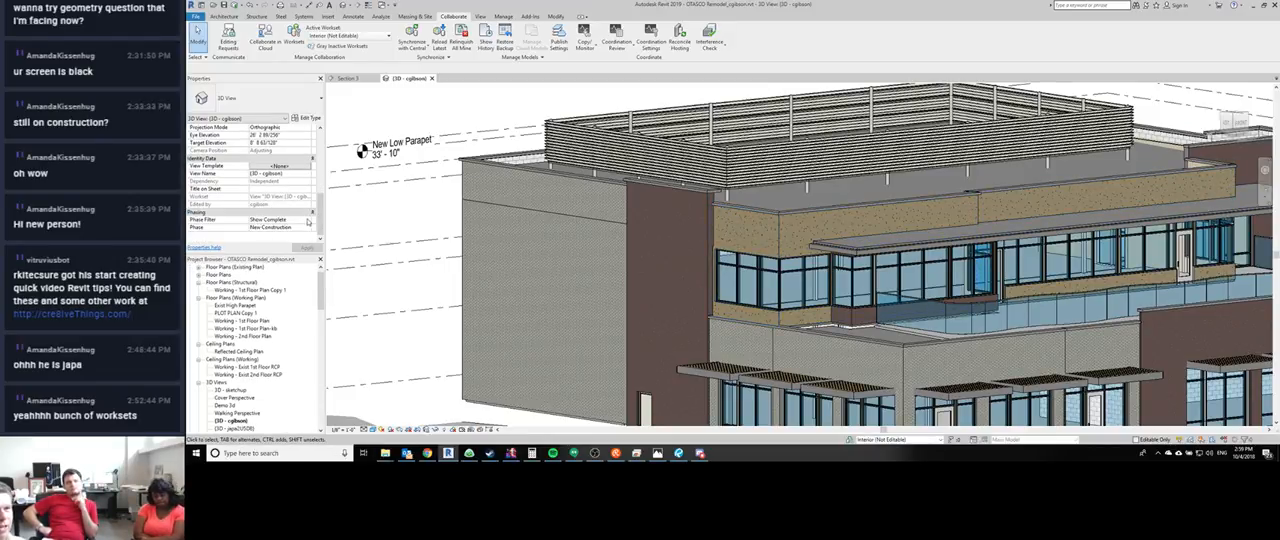
click(306, 220)
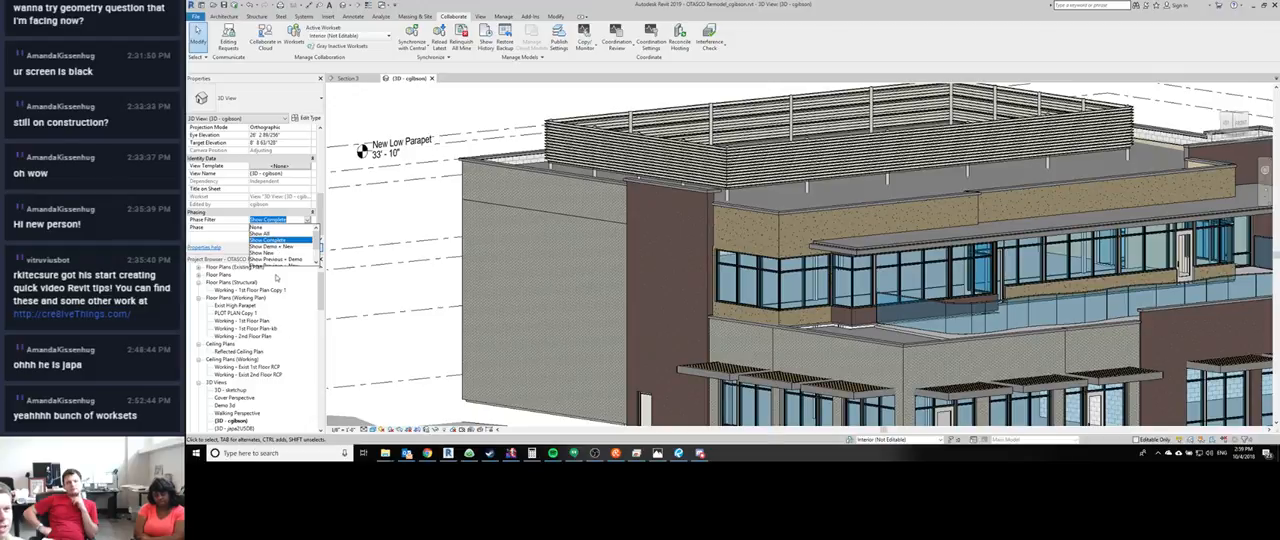
scroll(281, 255, down, 1)
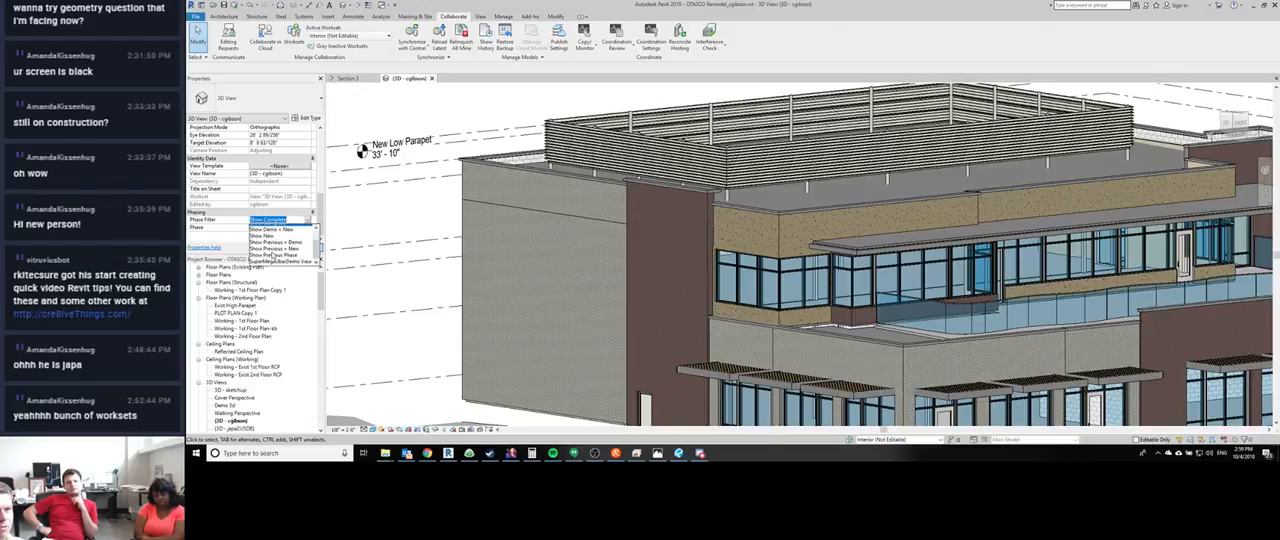
click(284, 240)
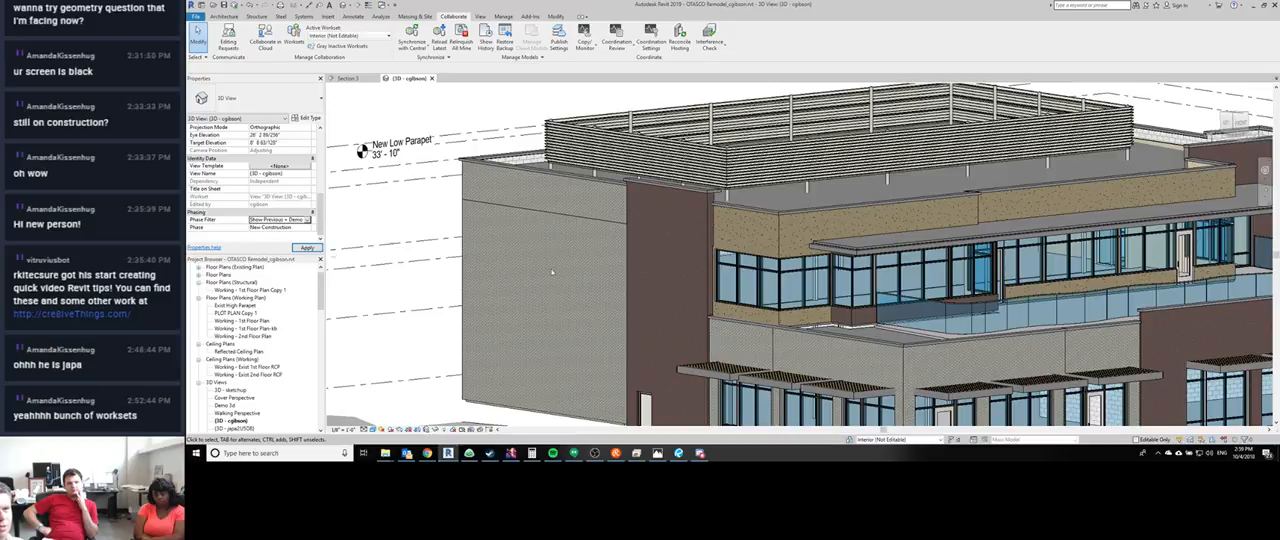
- Examine the existing building and its demolition from both streets, checking the phasing of the upper brick-on-CMU wall
scroll(686, 193, up, 2)
middle_drag(686, 193, 612, 205)
scroll(612, 205, down, 1)
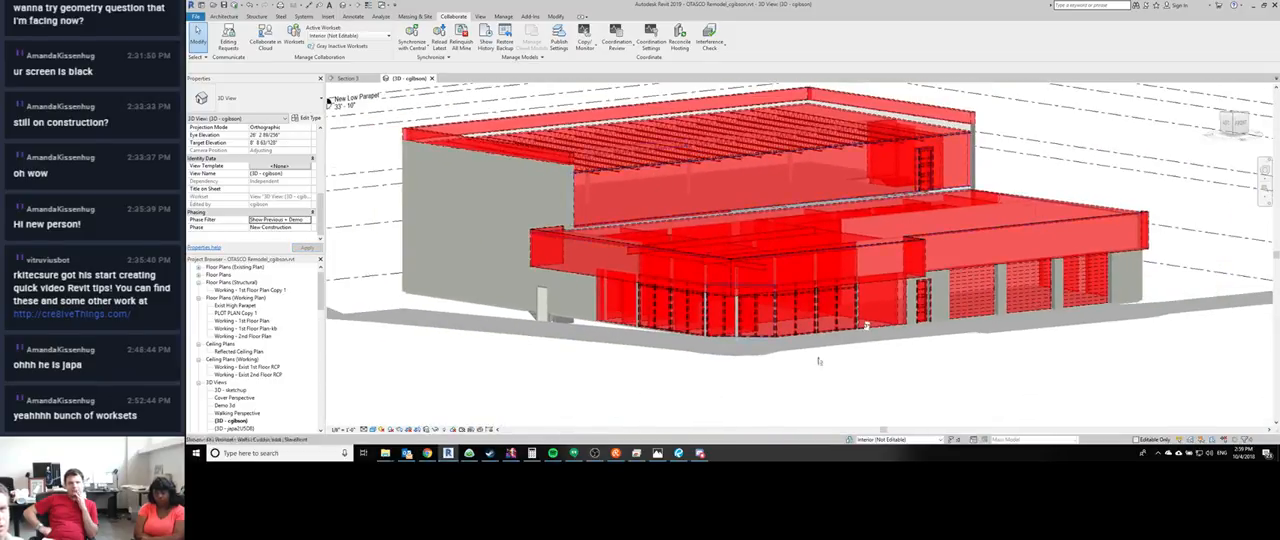
middle_drag(820, 360, 738, 356)
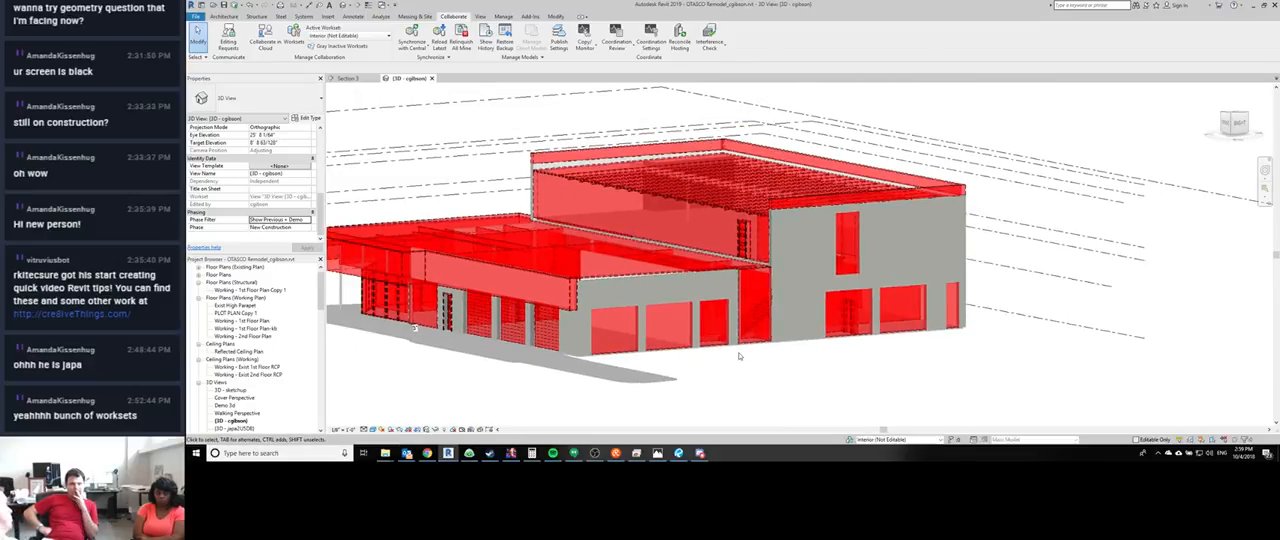
click(641, 224)
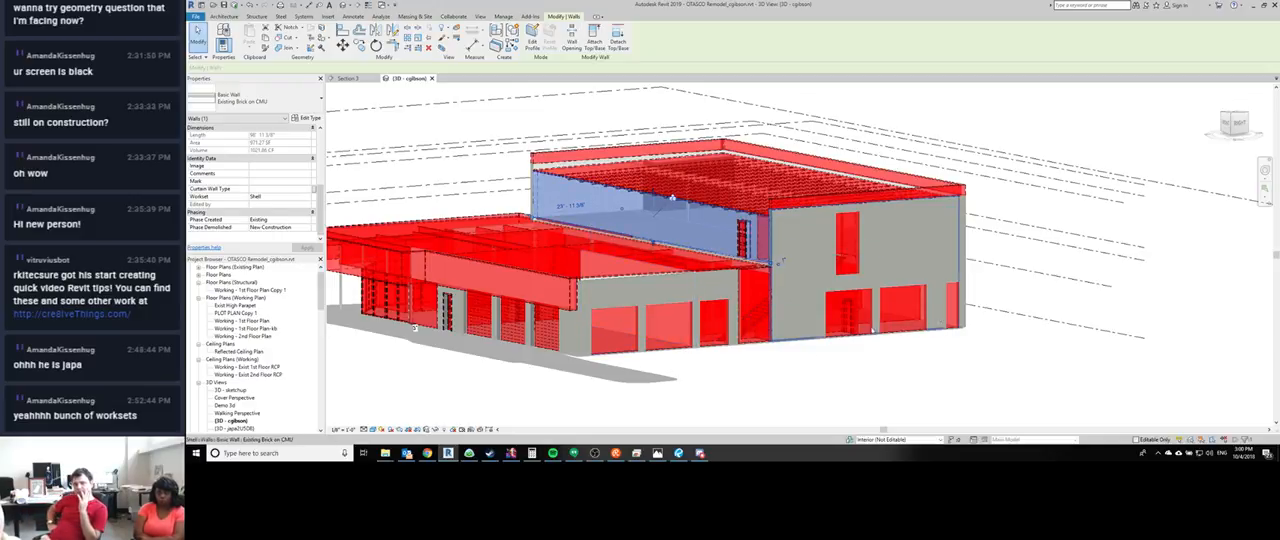
shift+middle_drag(588, 402, 788, 359)
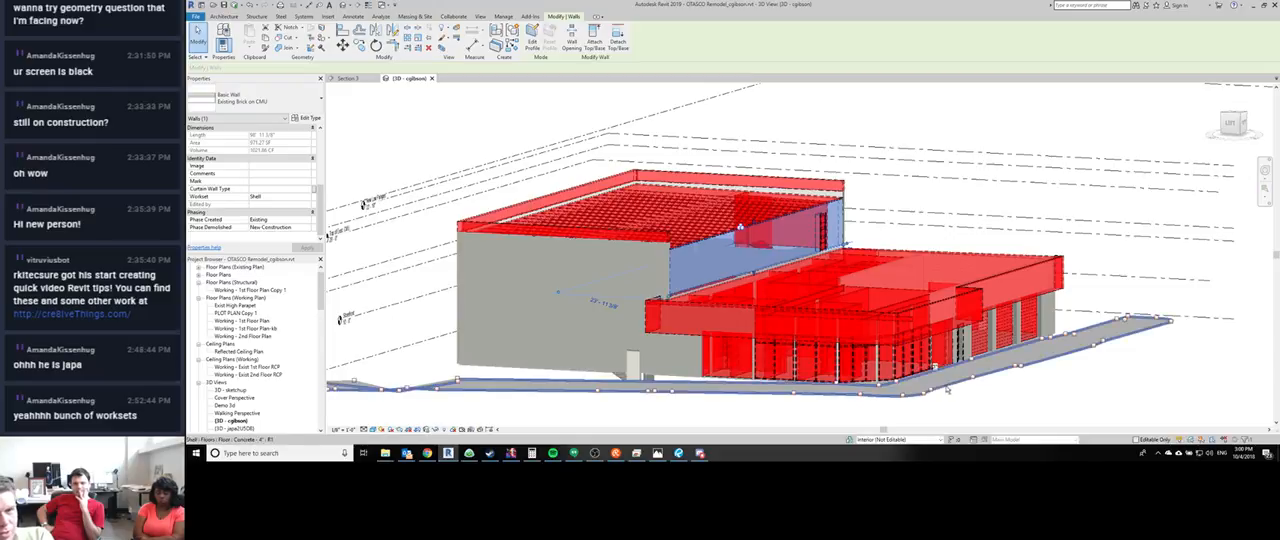
shift+middle_drag(947, 391, 460, 265)
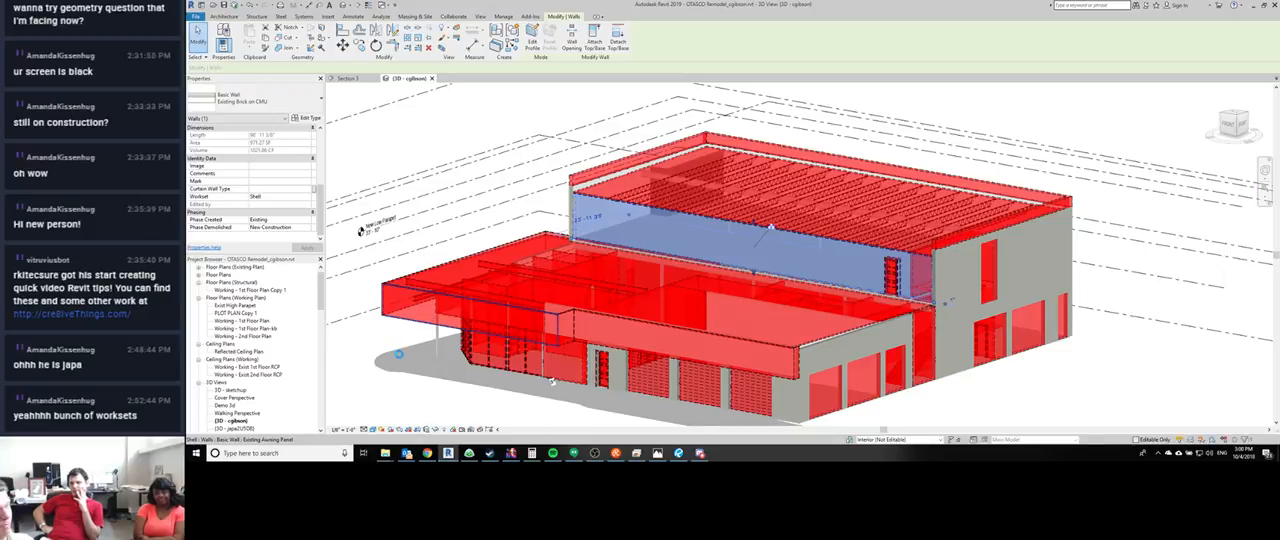
middle_drag(409, 361, 423, 348)
click(423, 385)
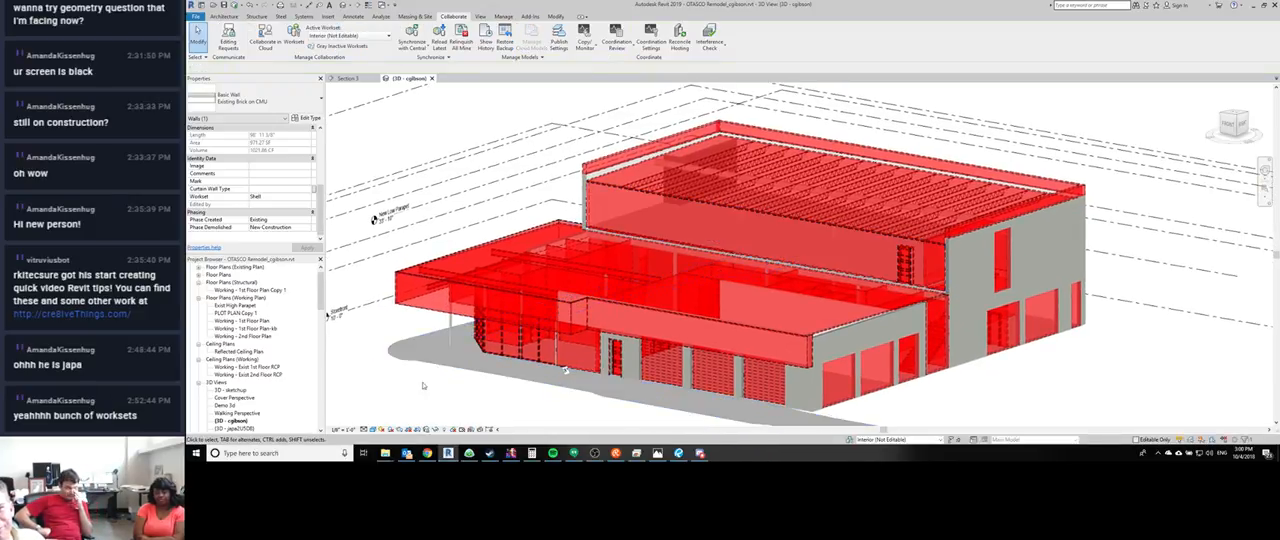
- Inspect the awning over the lower storefronts and check the phasing properties of the CMU wall behind its panel
scroll(428, 380, up, 2)
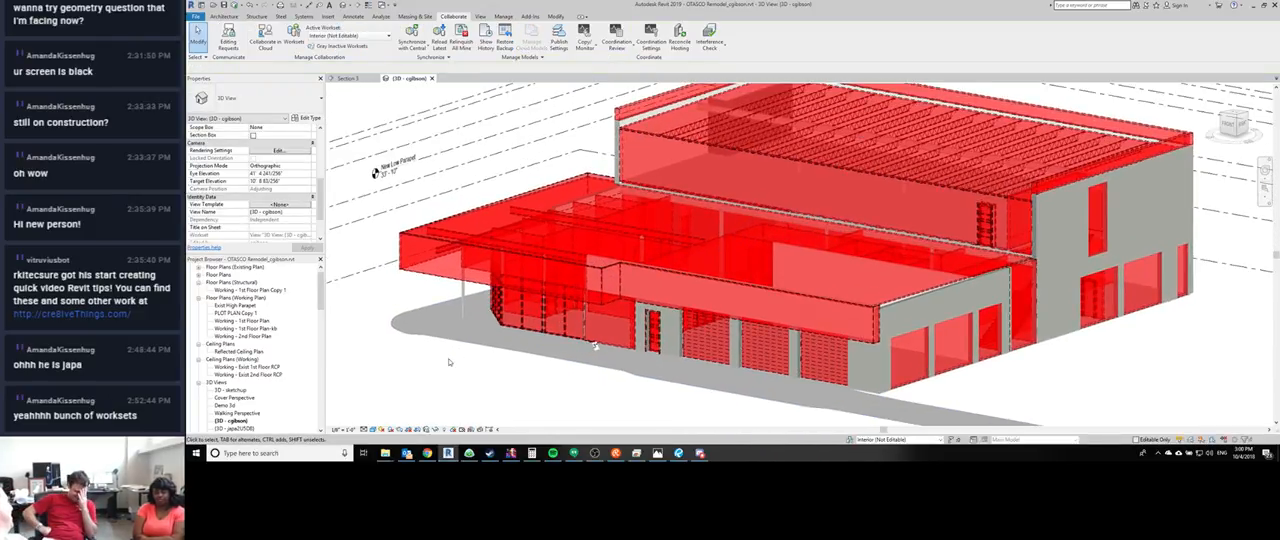
middle_drag(441, 374, 438, 360)
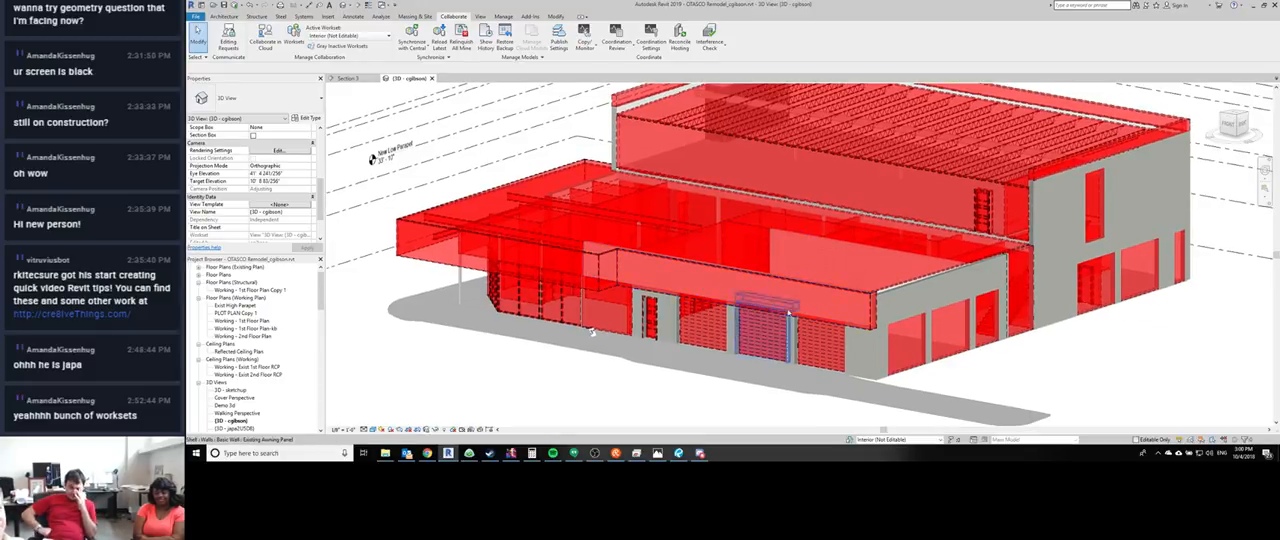
click(745, 284)
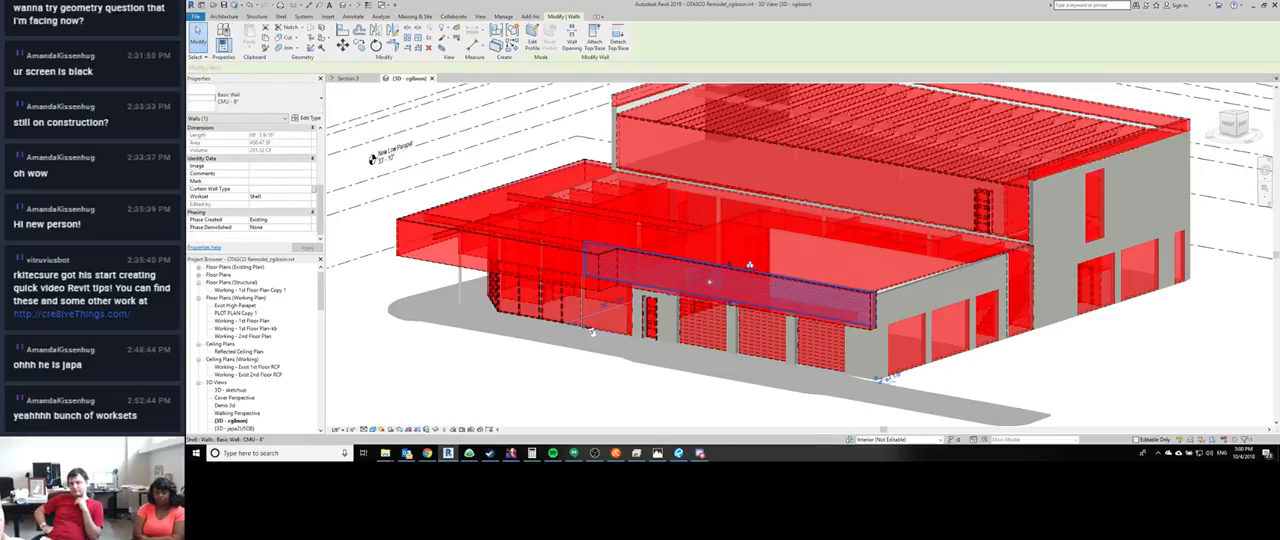
key(Escape)
scroll(652, 276, up, 5)
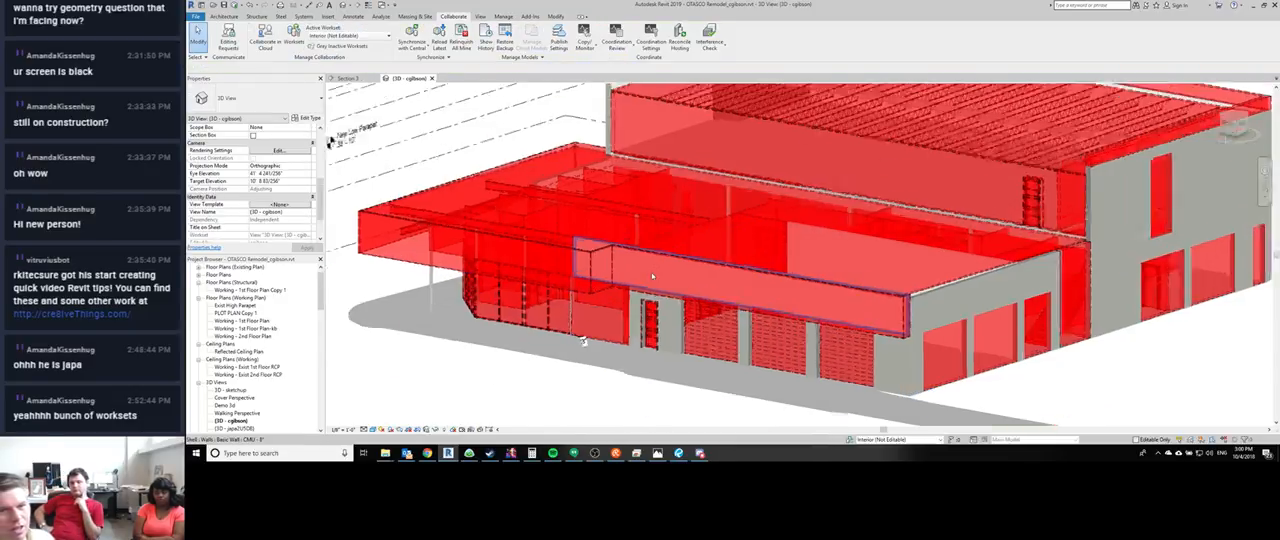
scroll(652, 276, down, 2)
middle_drag(652, 277, 696, 248)
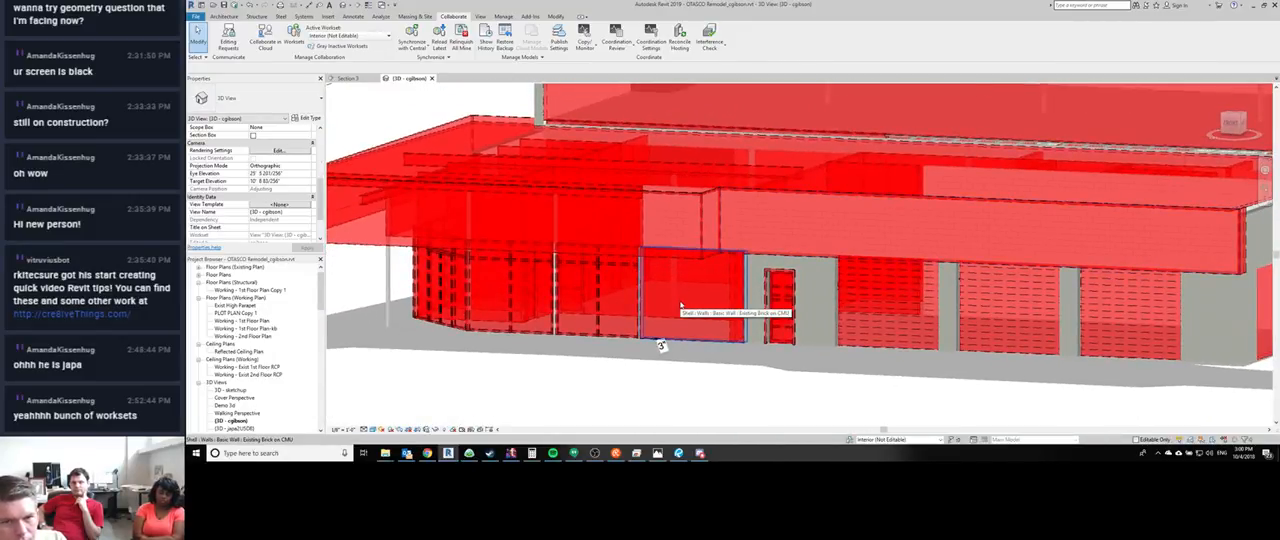
- Select the two wide-flange beams inside the corner awning and look at how they frame it
shift+middle_drag(687, 298, 604, 306)
middle_drag(545, 203, 703, 241)
click(672, 241)
middle_drag(634, 283, 558, 296)
ctrl+click(560, 189)
scroll(558, 296, up, 1)
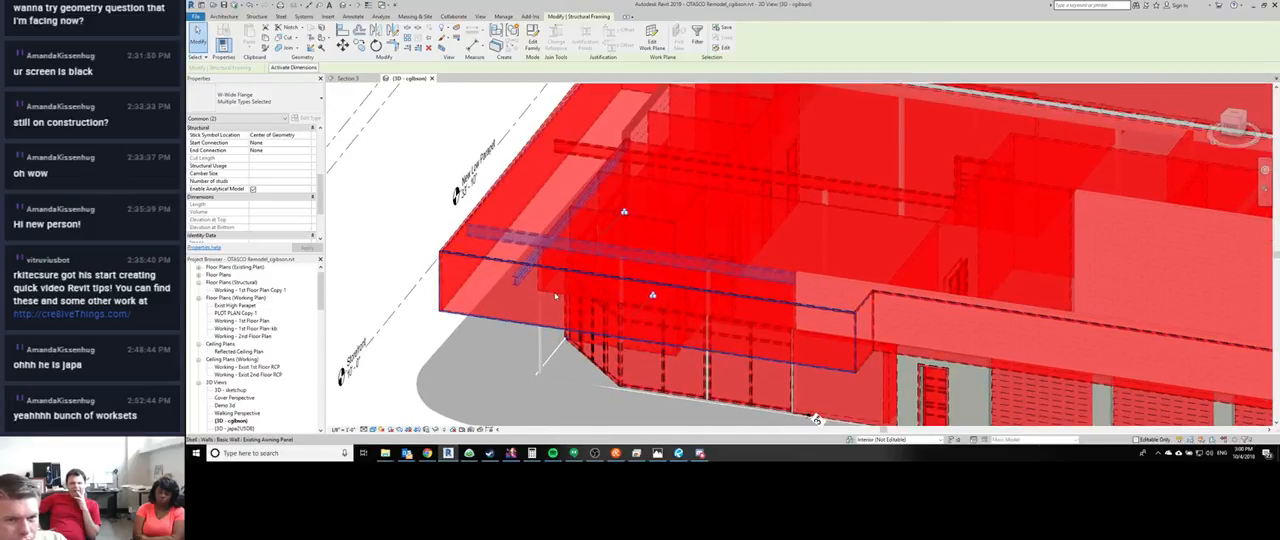
- Select the two Generic 6" walls above the corner storefront and inspect them within the awning
key(Tab)
click(548, 302)
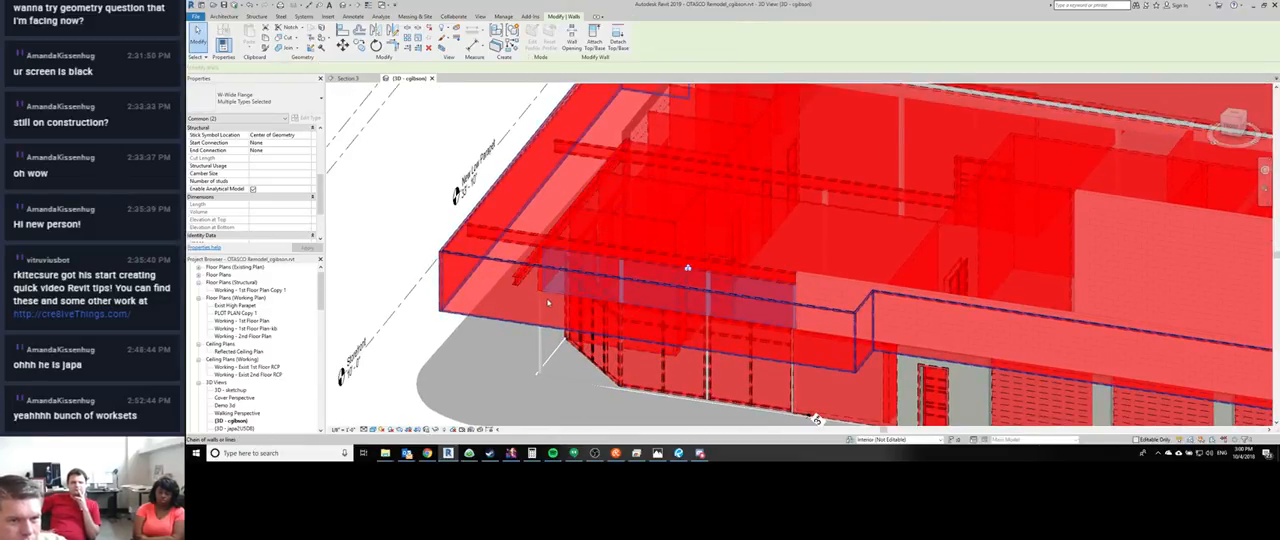
shift+middle_drag(548, 302, 656, 311)
ctrl+click(533, 327)
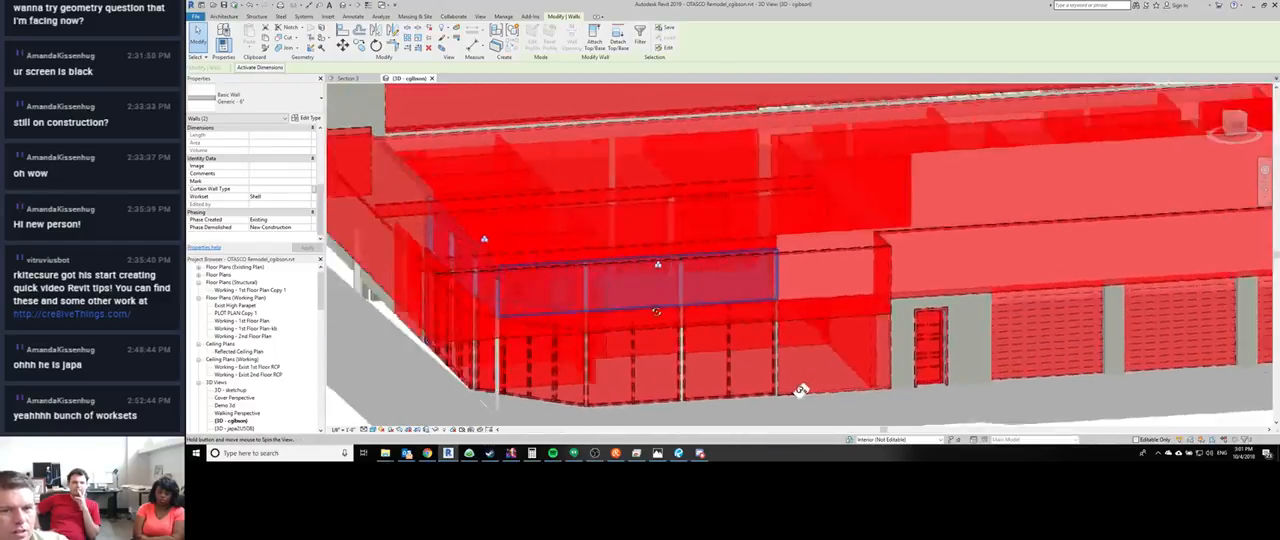
shift+middle_drag(800, 390, 619, 403)
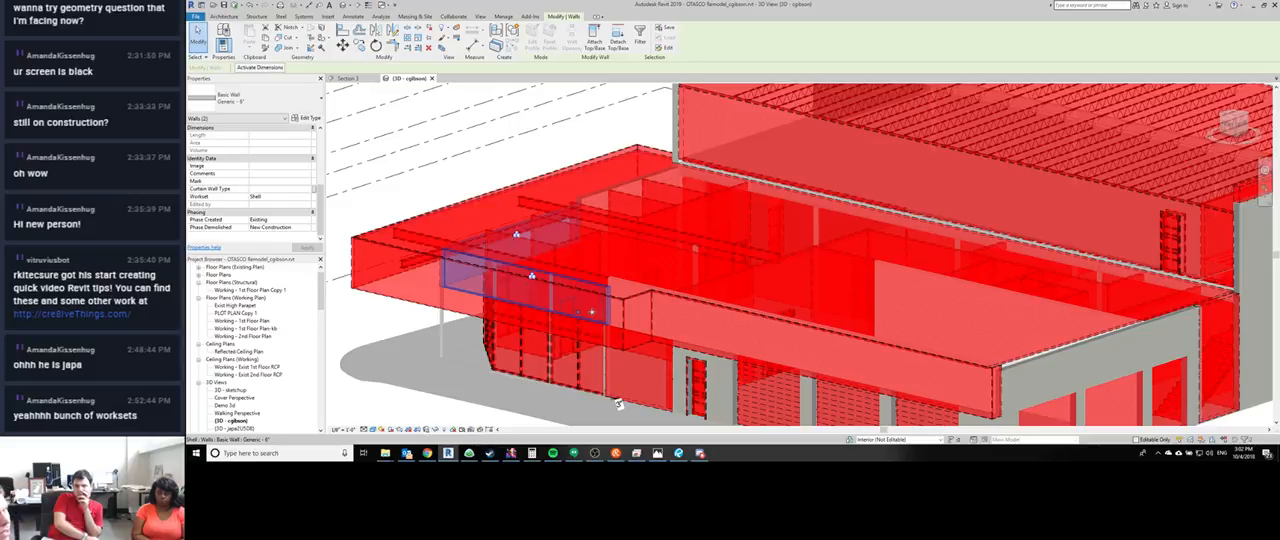
- Select the existing brick parapet on the upper side wall and review its phase created and phase demolished options
shift+middle_drag(790, 288, 880, 163)
scroll(865, 200, up, 3)
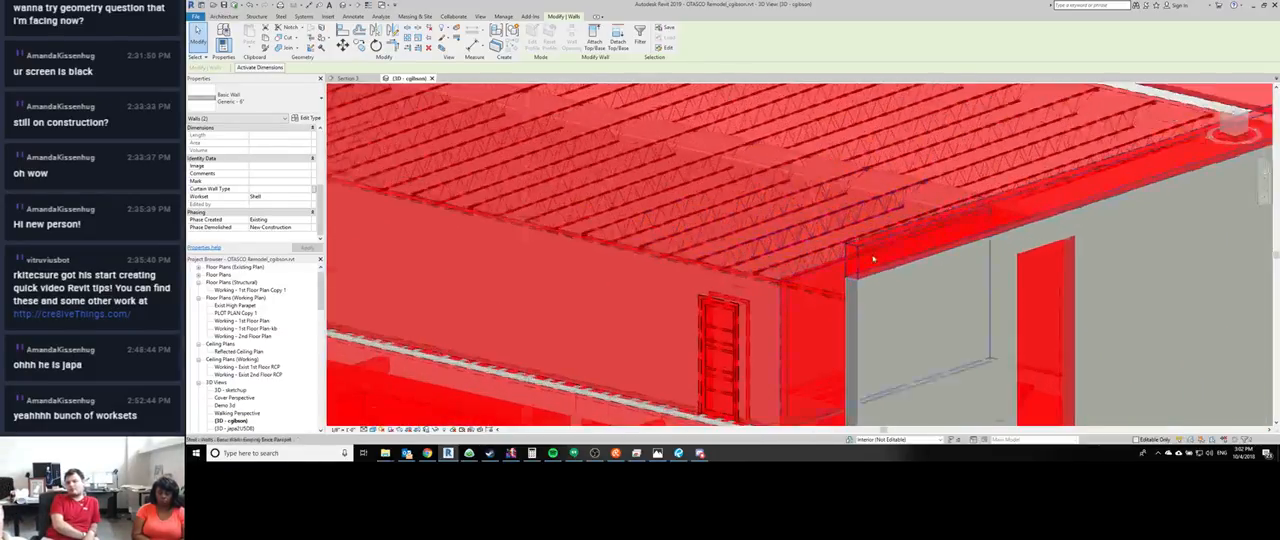
click(859, 248)
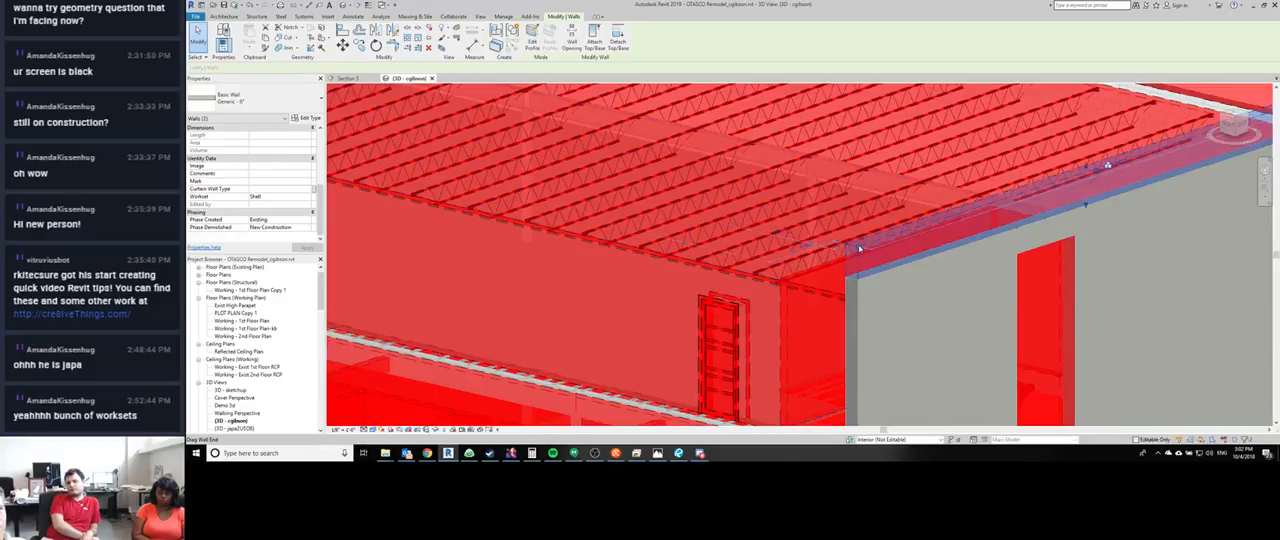
middle_drag(915, 292, 716, 233)
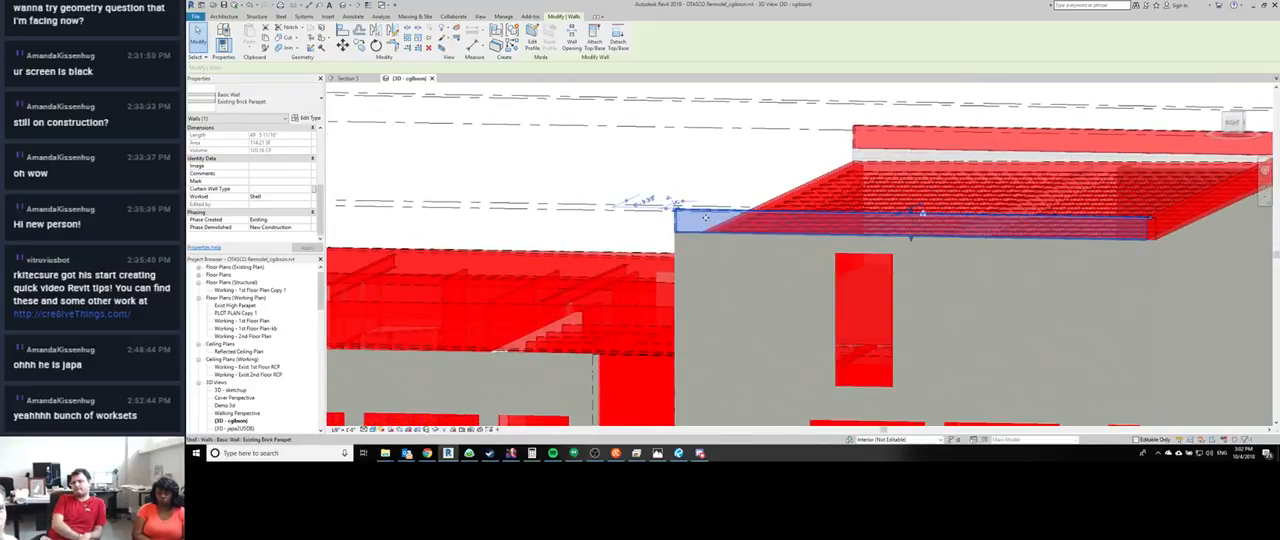
middle_drag(1125, 235, 922, 217)
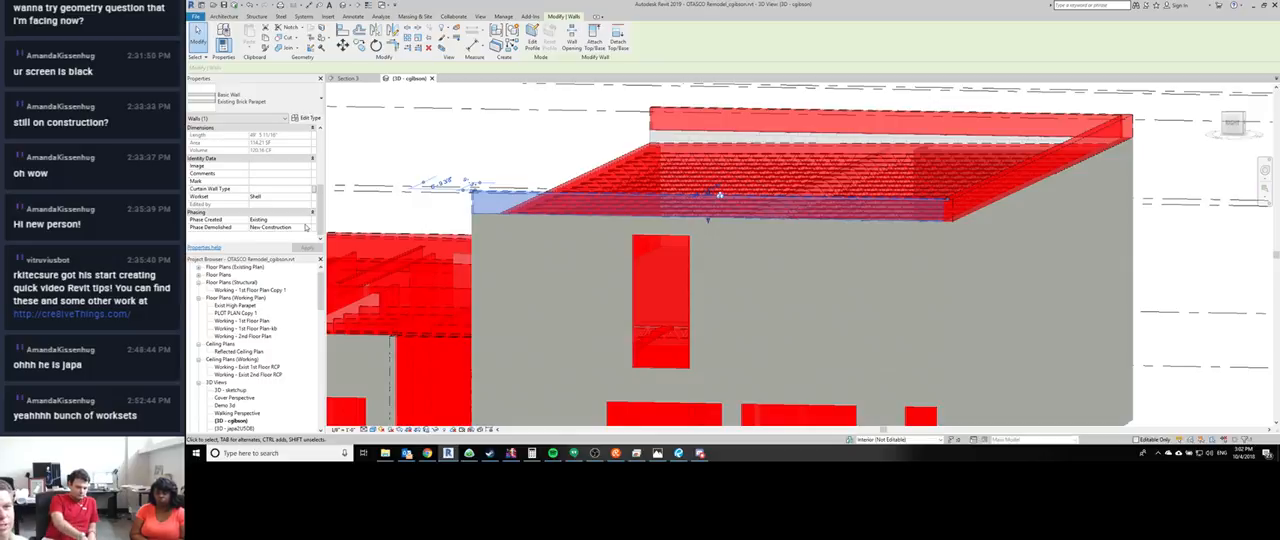
click(306, 221)
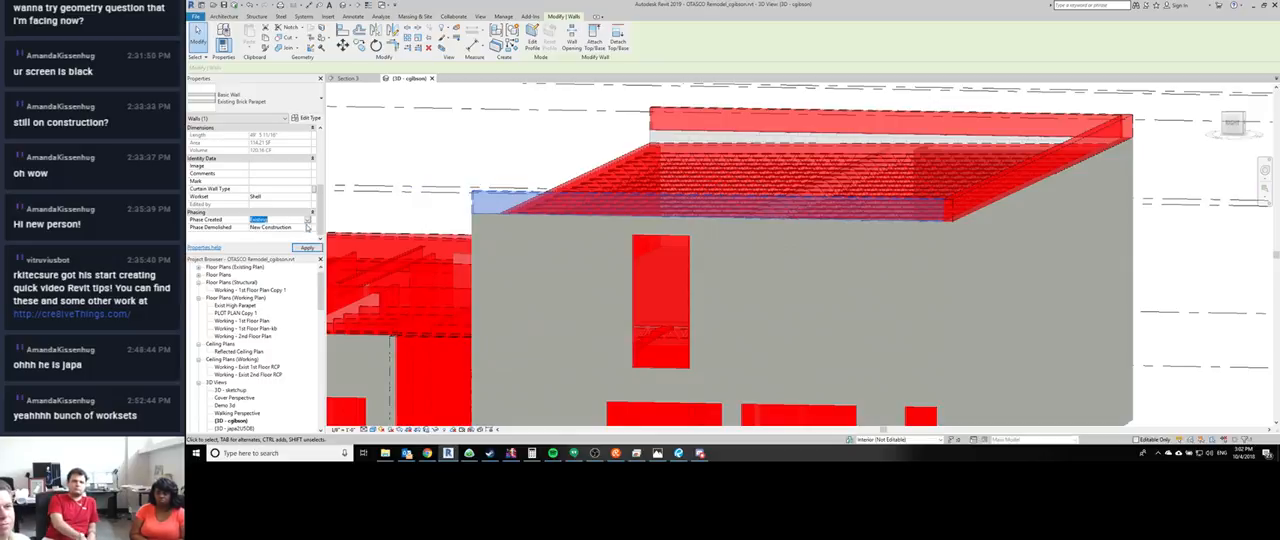
click(307, 221)
click(307, 221)
click(308, 228)
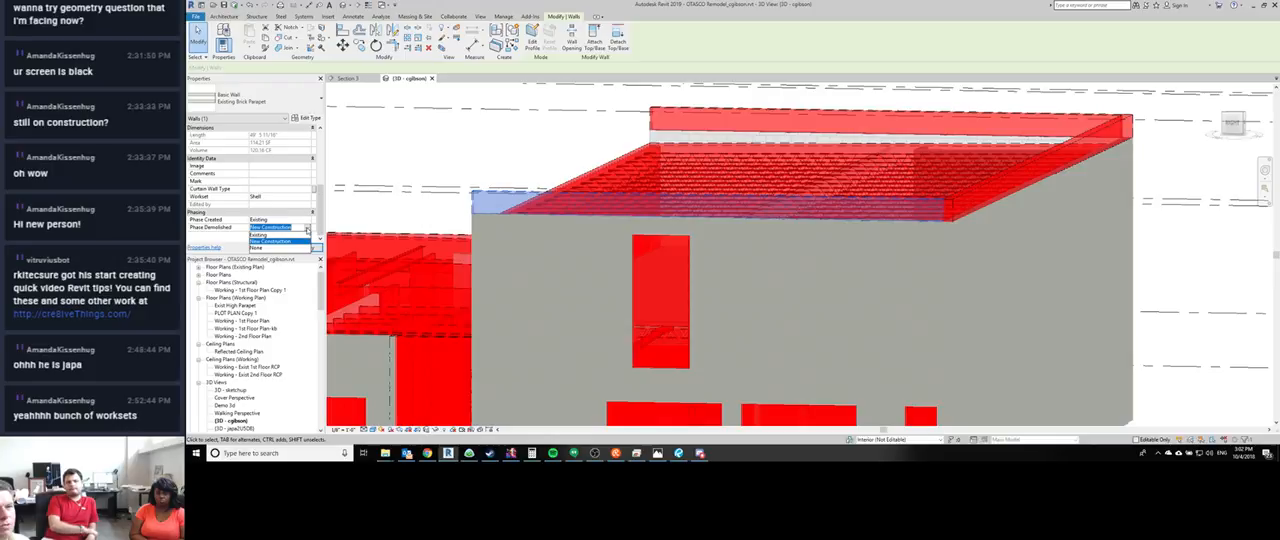
click(356, 171)
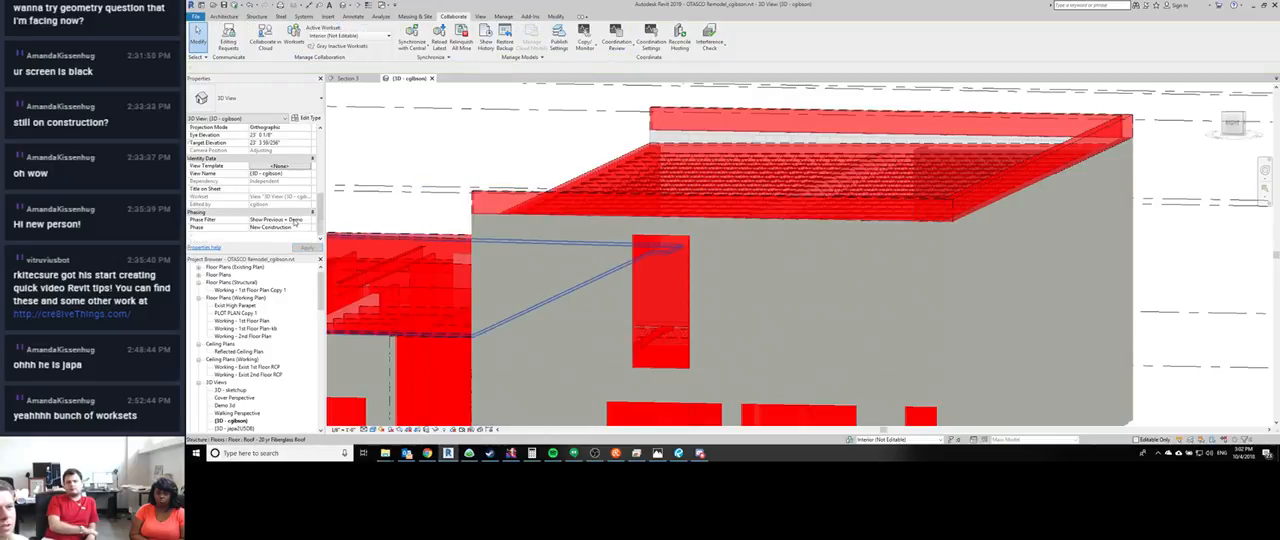
- Set the 3D view's phase filter to Show New and inspect the new upper brick-on-CMU wall below the rooftop screen
click(309, 220)
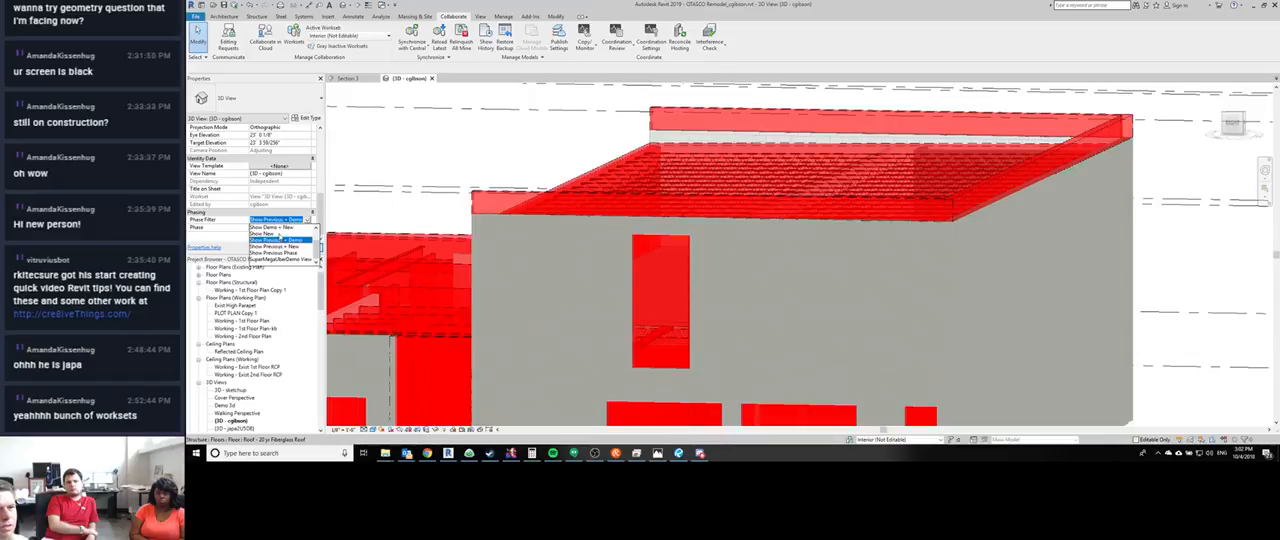
click(262, 233)
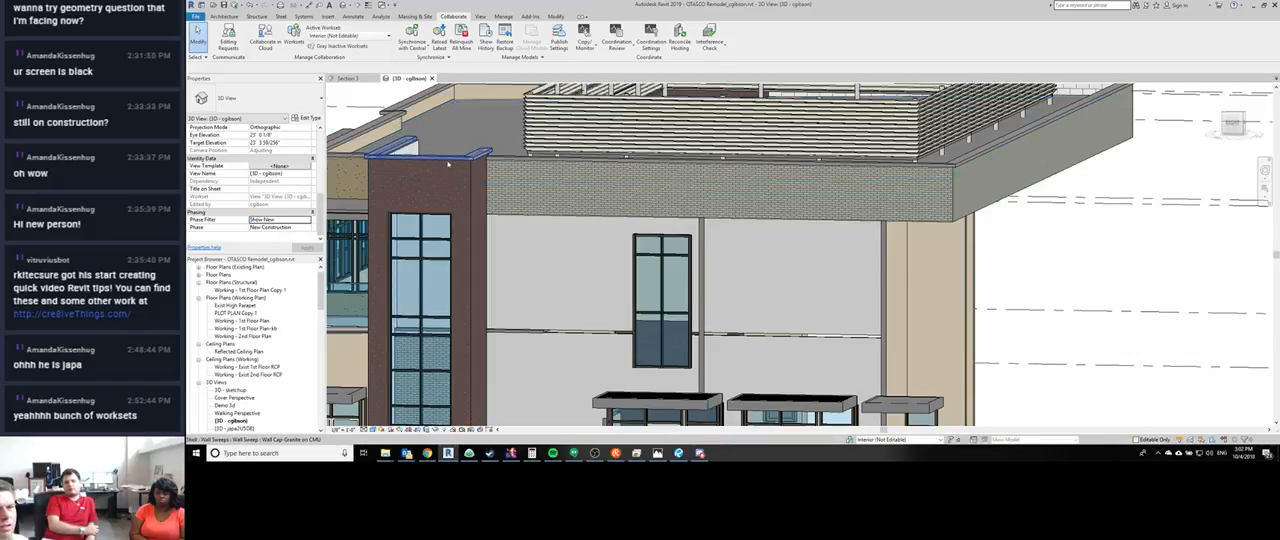
middle_drag(1031, 250, 954, 328)
click(980, 209)
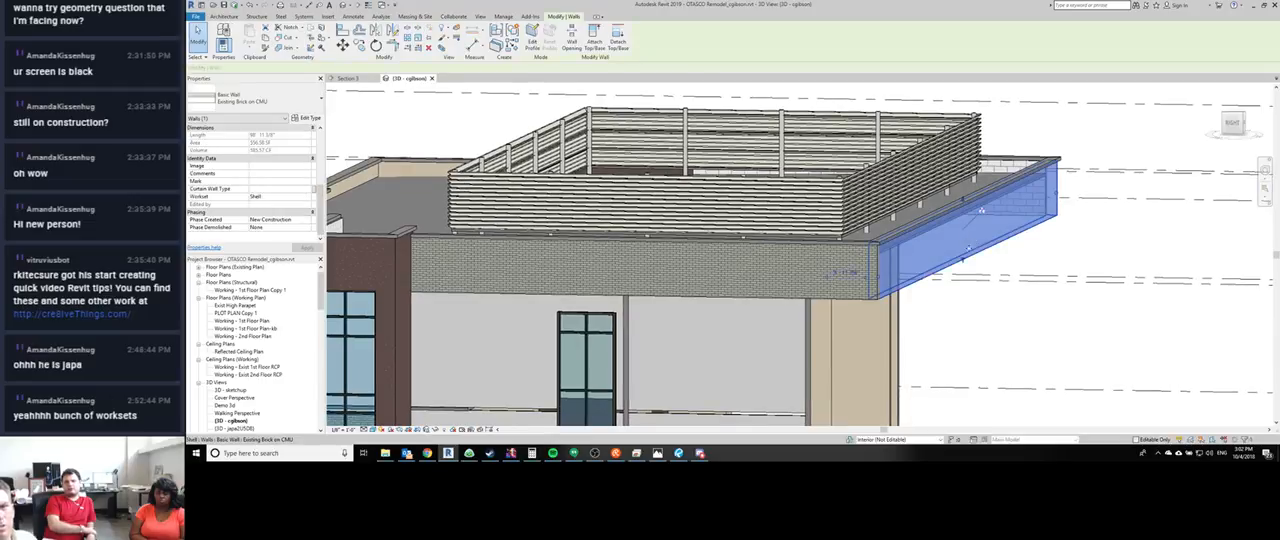
shift+middle_drag(980, 209, 960, 213)
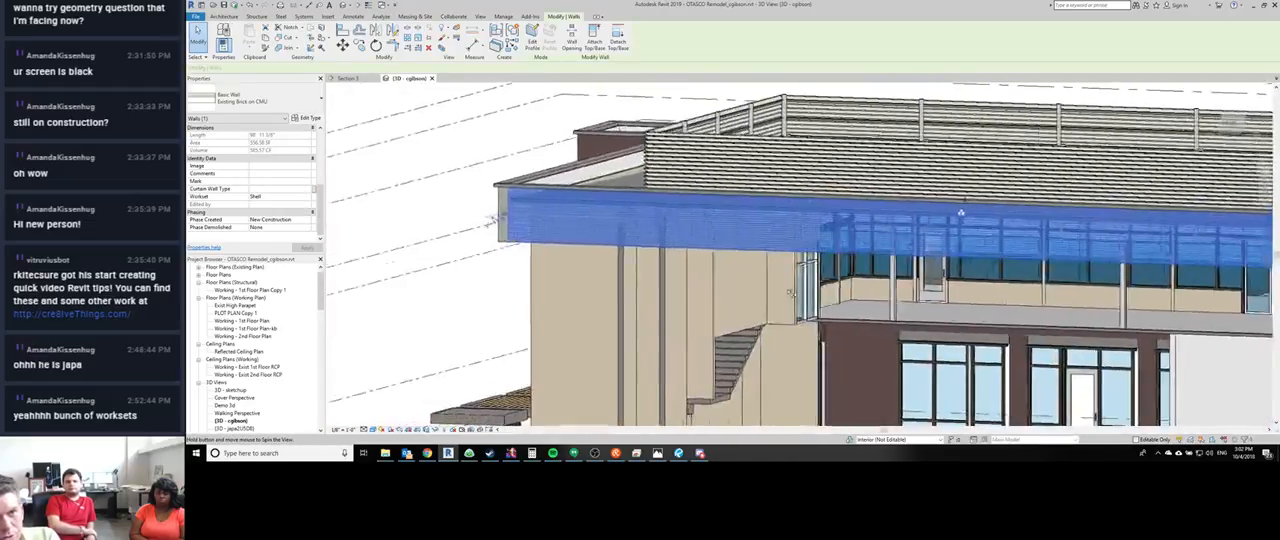
- Look around the selected upper brick-on-CMU wall, then find and open sheet A5.1 - SECTIONS
shift+middle_drag(492, 220, 438, 222)
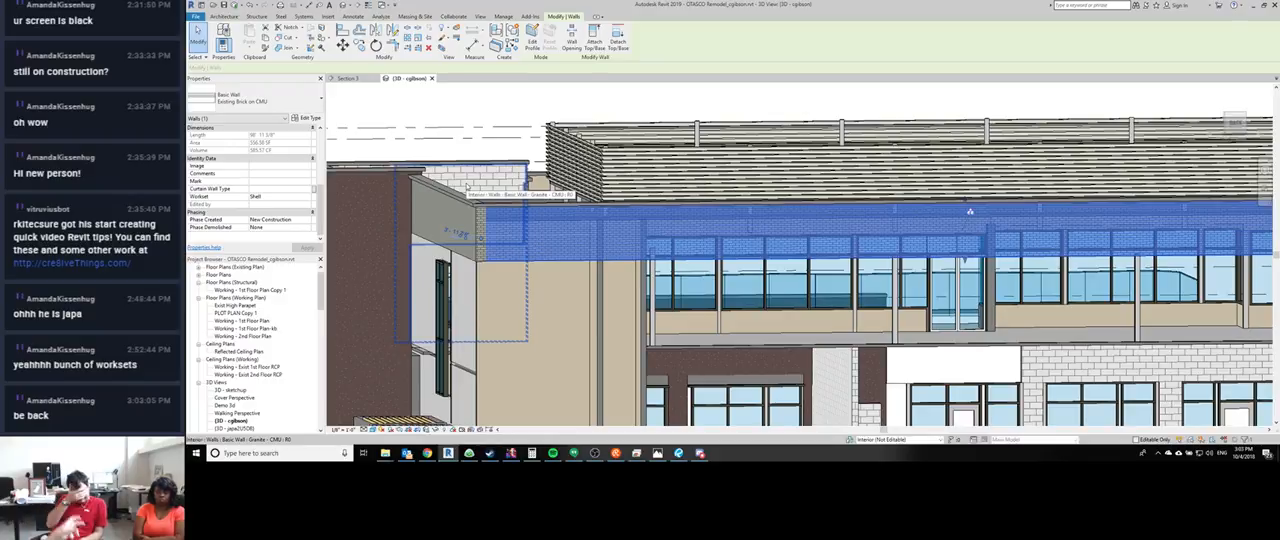
scroll(542, 299, down, 5)
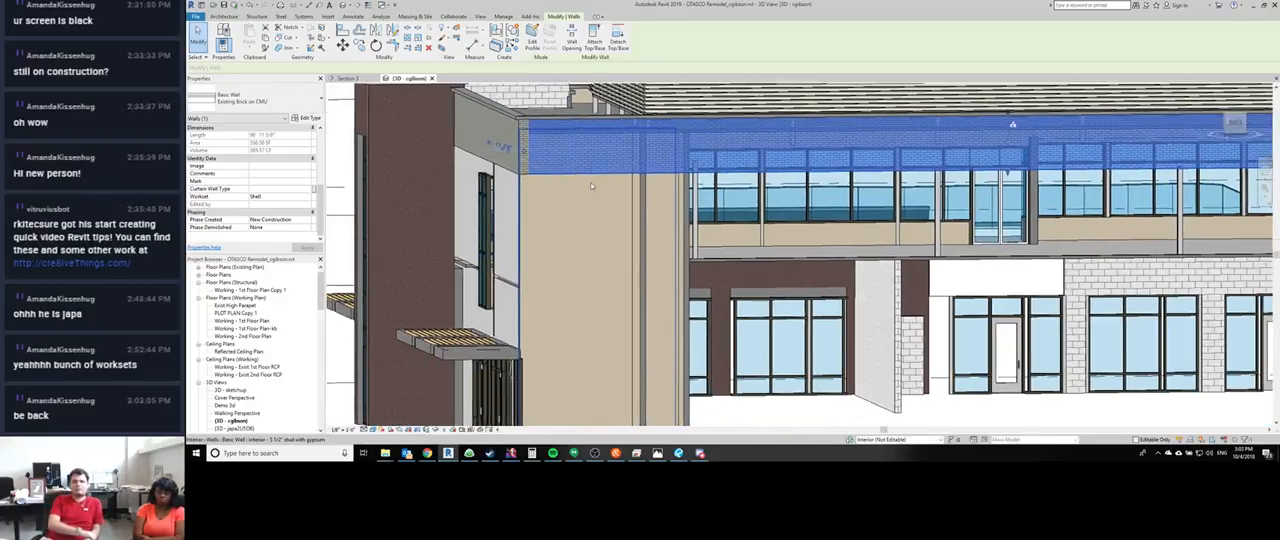
shift+middle_drag(542, 290, 645, 268)
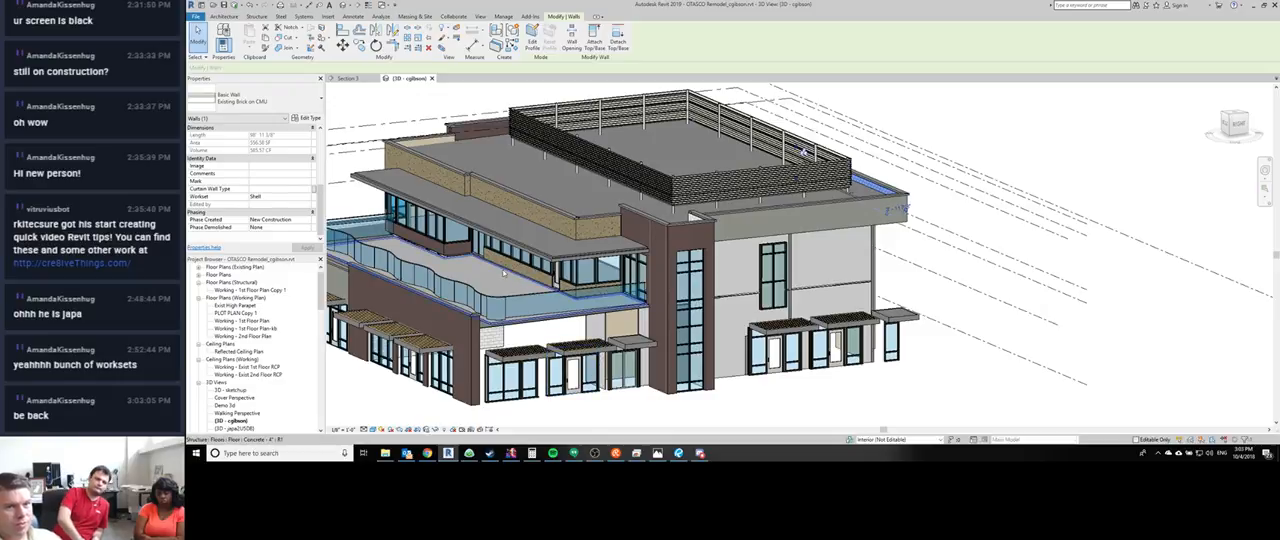
scroll(253, 380, down, 15)
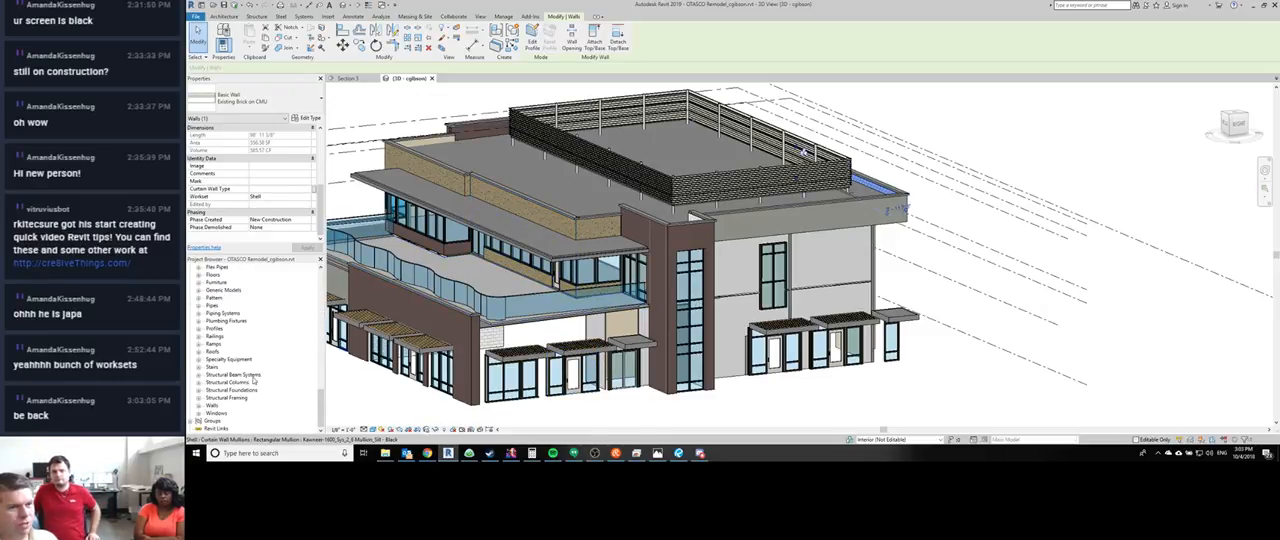
scroll(253, 380, down, 3)
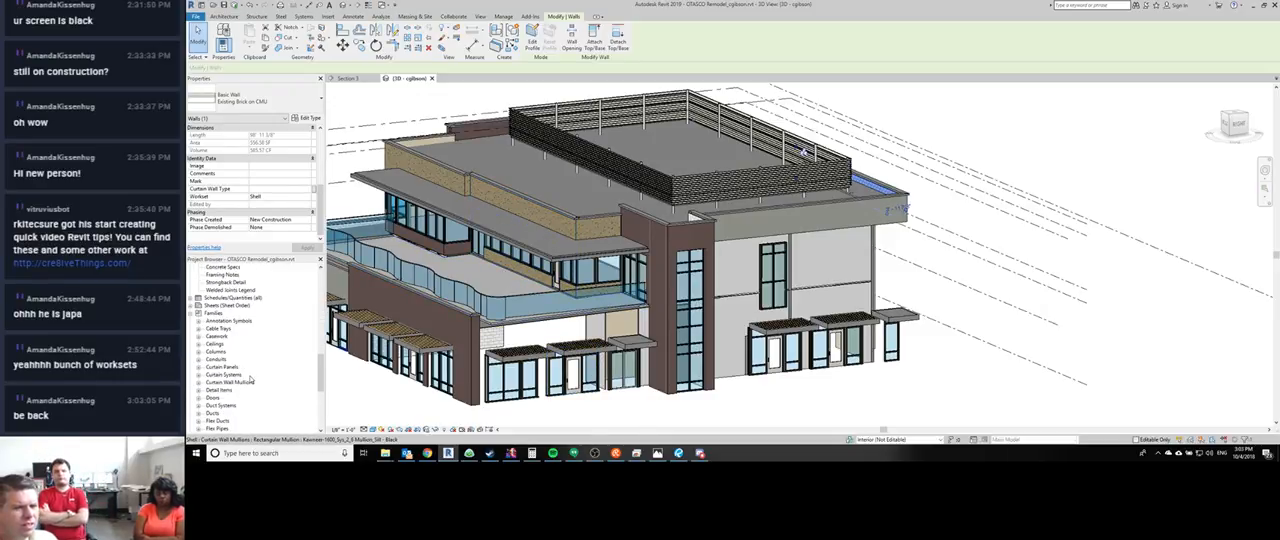
scroll(250, 379, up, 15)
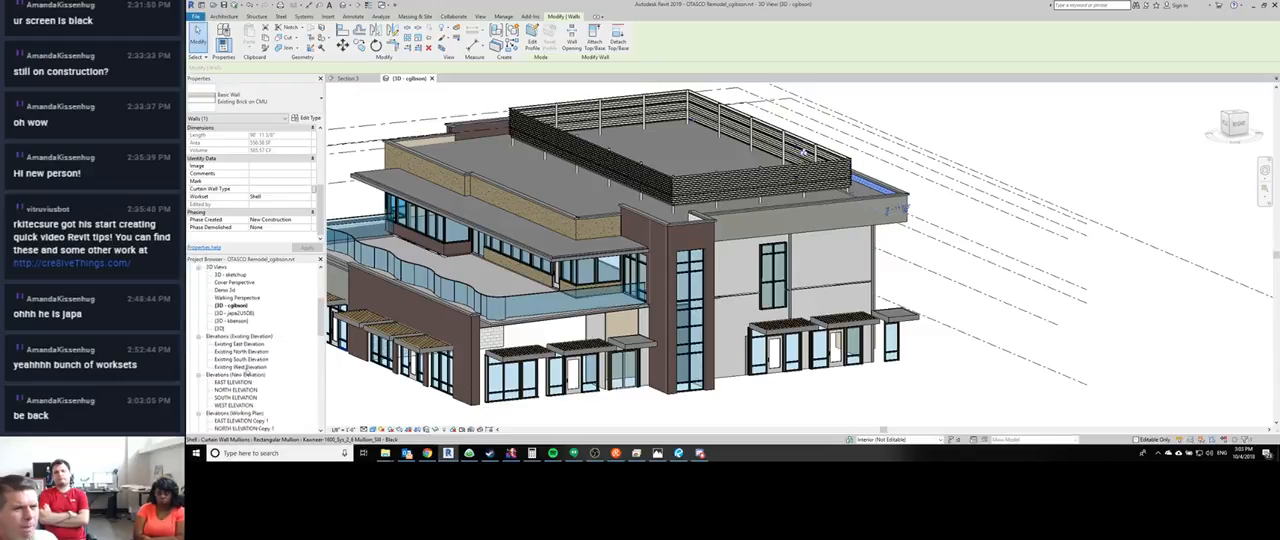
scroll(247, 371, down, 10)
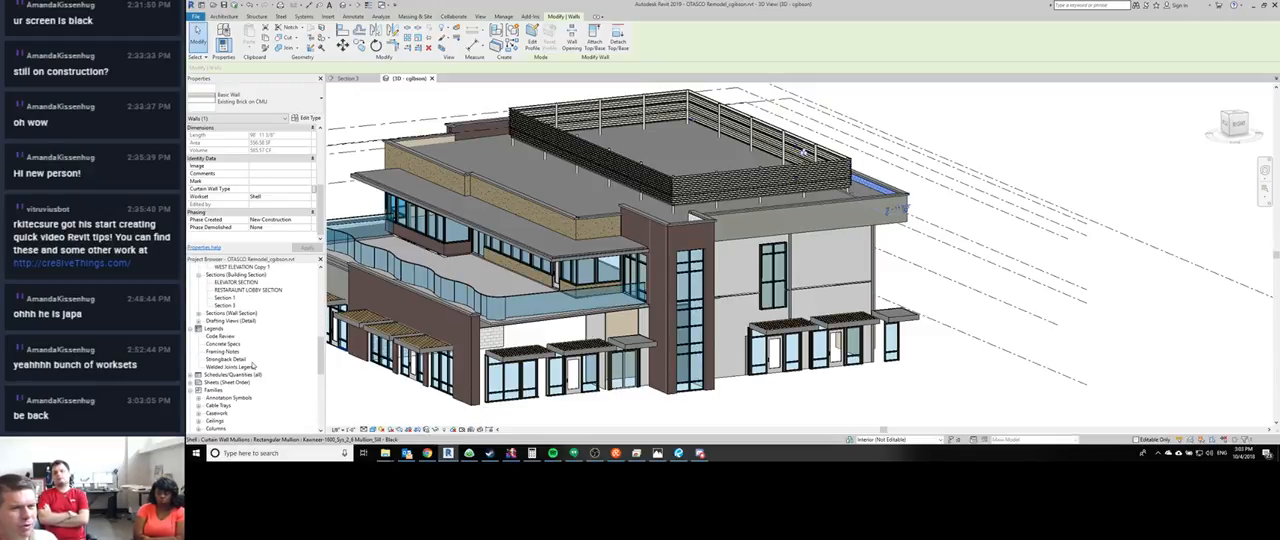
click(197, 382)
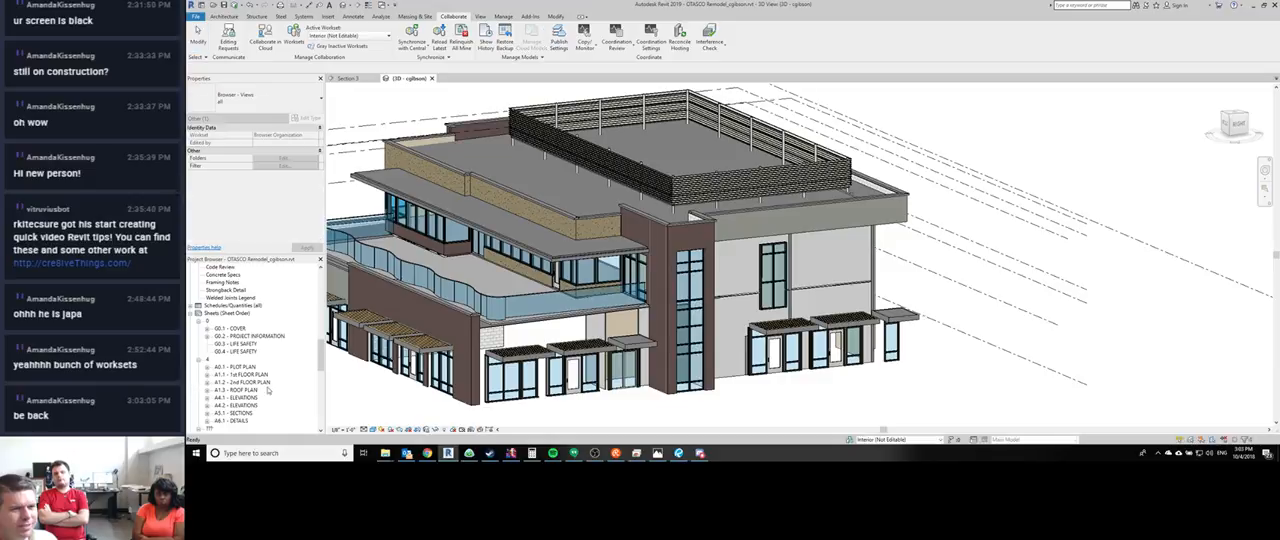
click(240, 413)
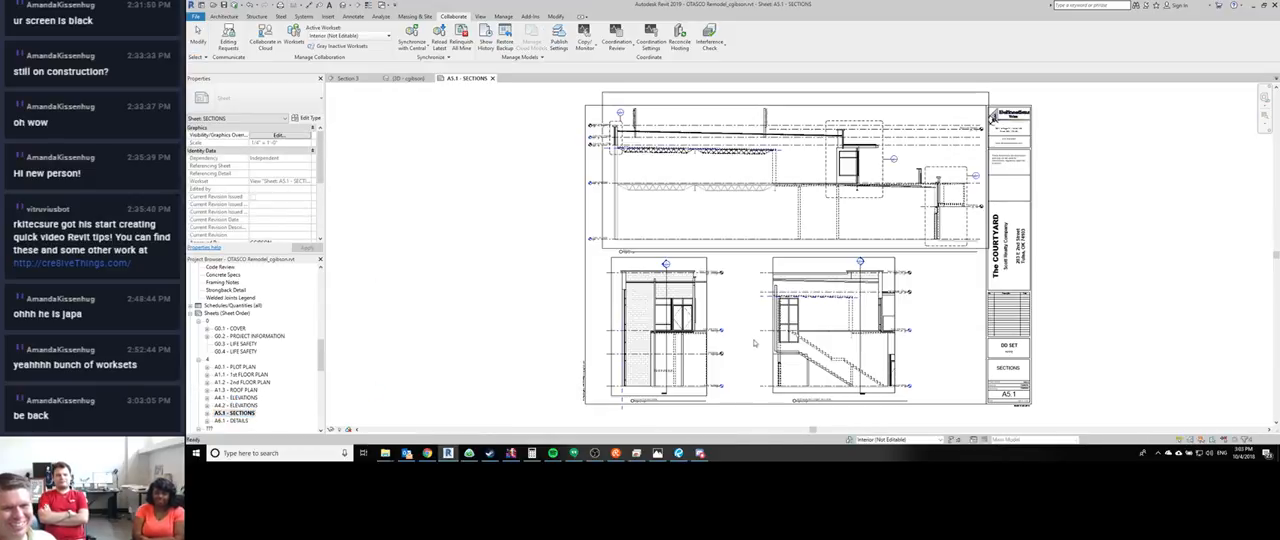
- Examine the upper building section on the sheet where the storefront wall, steel beam and sloped terrace deck meet
middle_drag(754, 340, 697, 363)
scroll(798, 183, up, 6)
middle_drag(797, 192, 631, 243)
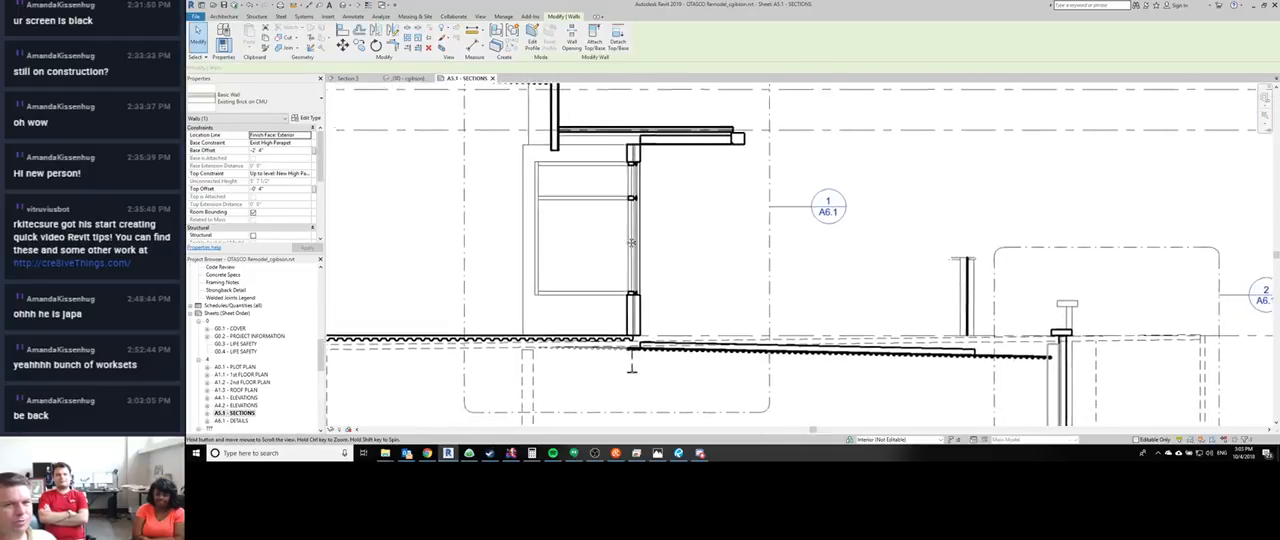
scroll(631, 243, down, 5)
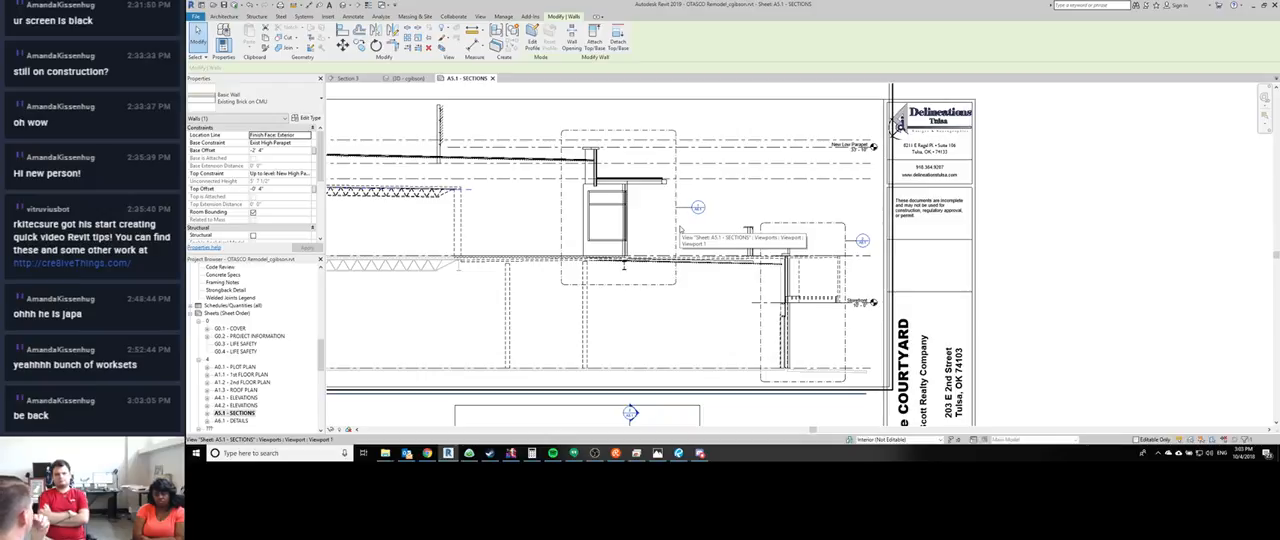
scroll(632, 241, up, 5)
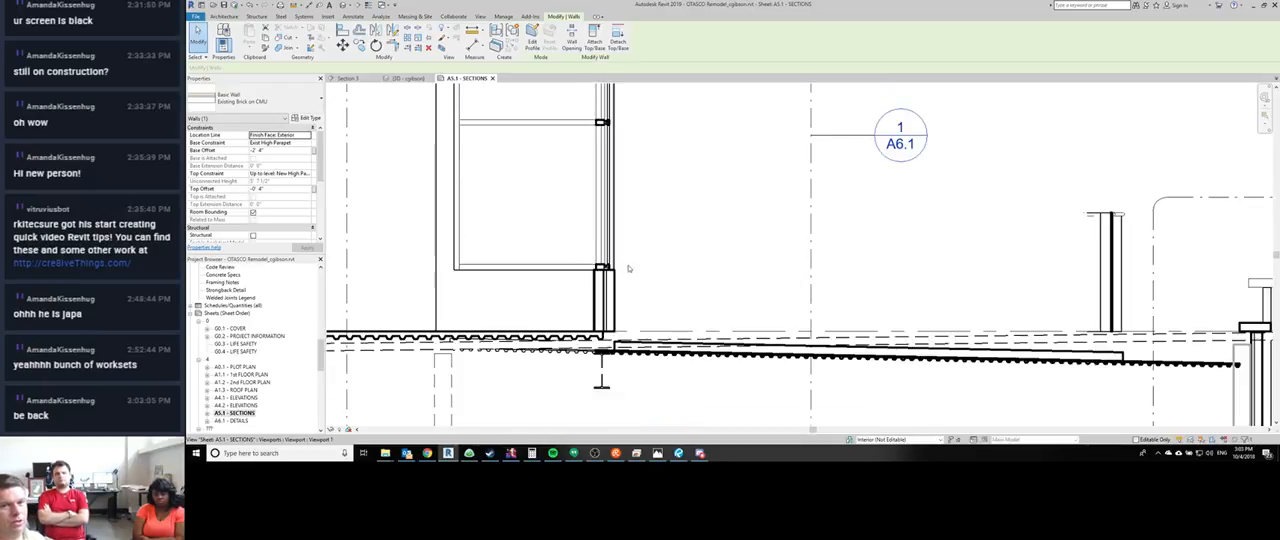
scroll(518, 292, down, 2)
scroll(516, 297, up, 4)
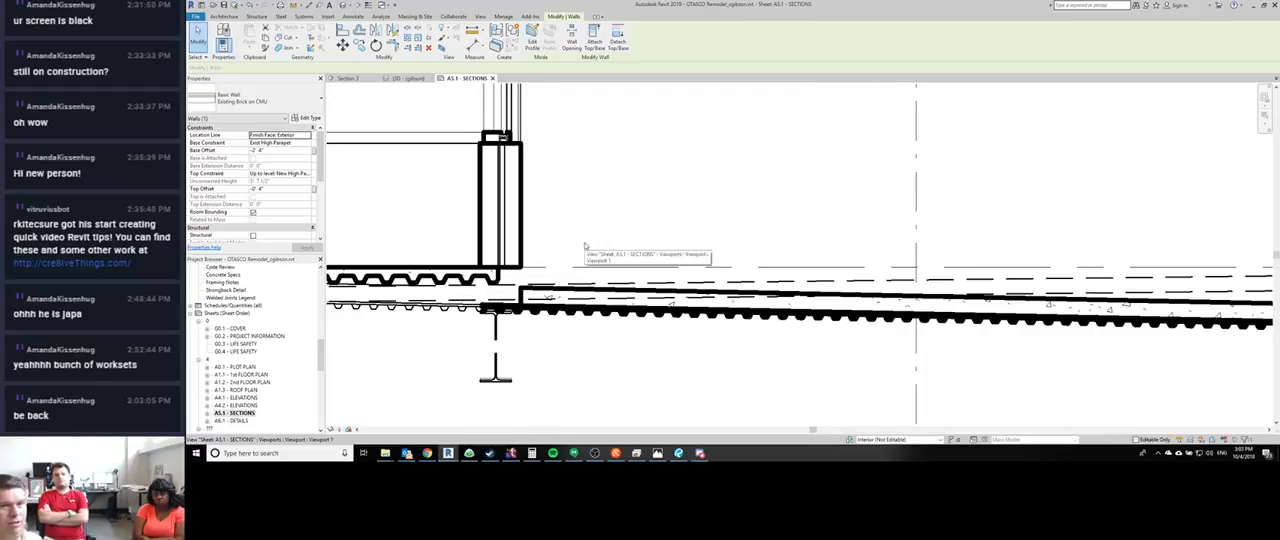
scroll(575, 245, down, 4)
middle_drag(577, 274, 599, 274)
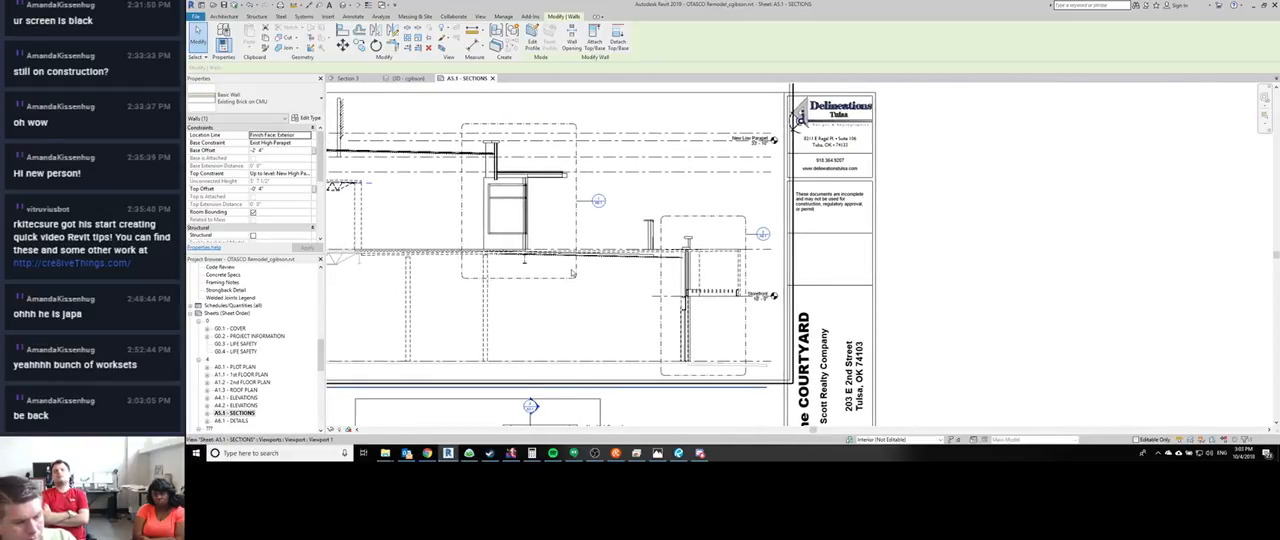
- Return to the 3D view and select the Concrete - 4" terrace floor beside the corner storefront
key(ctrl+Tab)
key(Escape)
scroll(700, 290, up, 5)
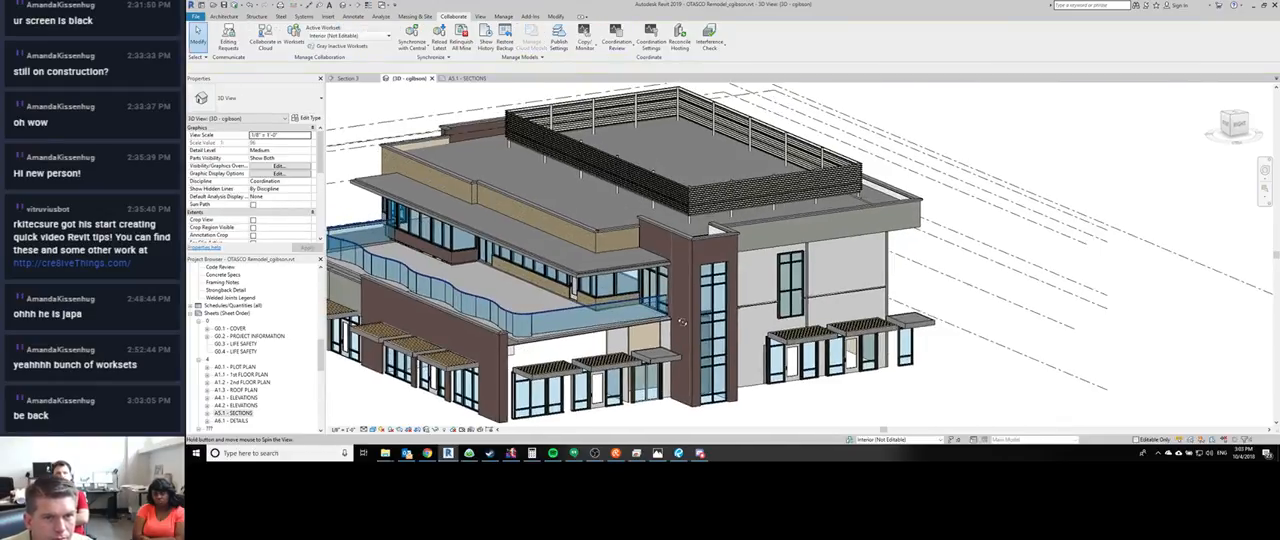
scroll(840, 345, up, 5)
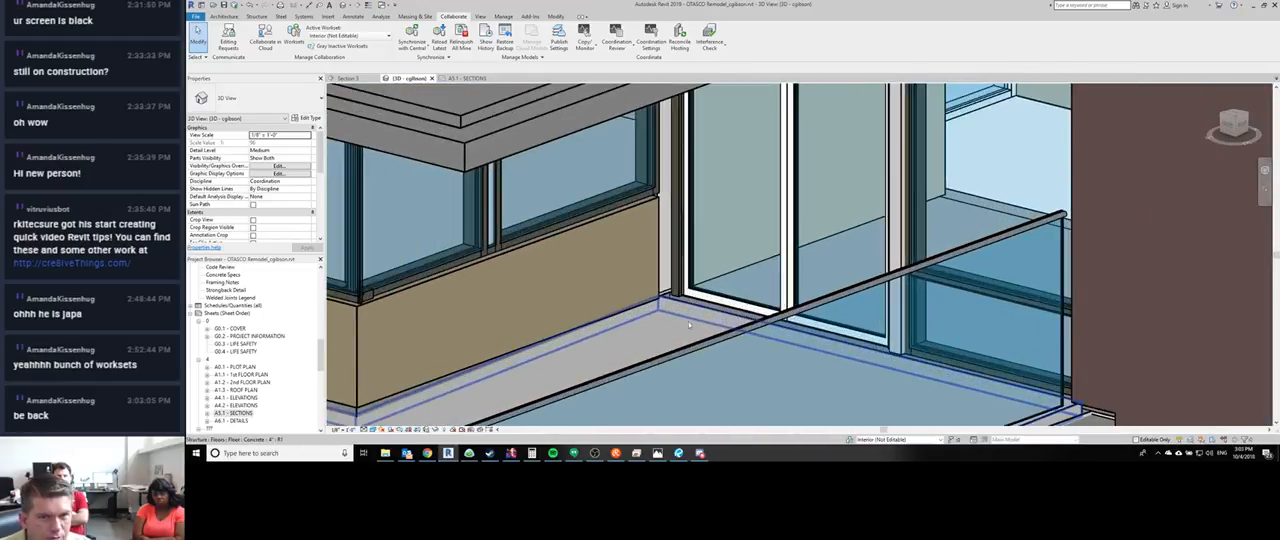
click(673, 325)
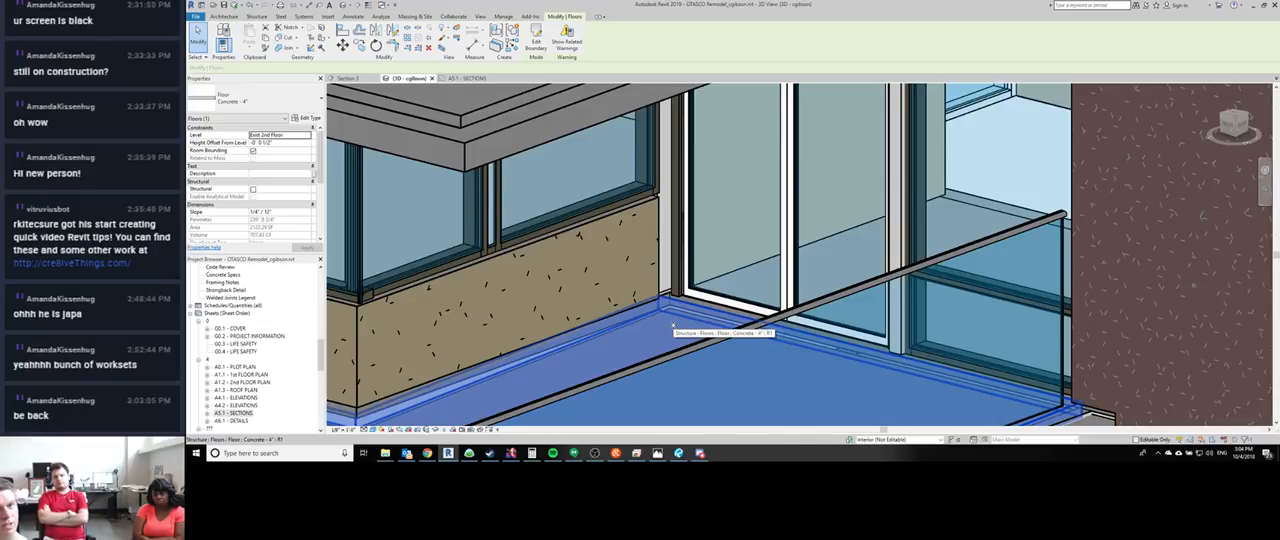
- Examine the extent of the selected terrace floor along the curved glass railing and the second-floor walls
scroll(673, 325, down, 5)
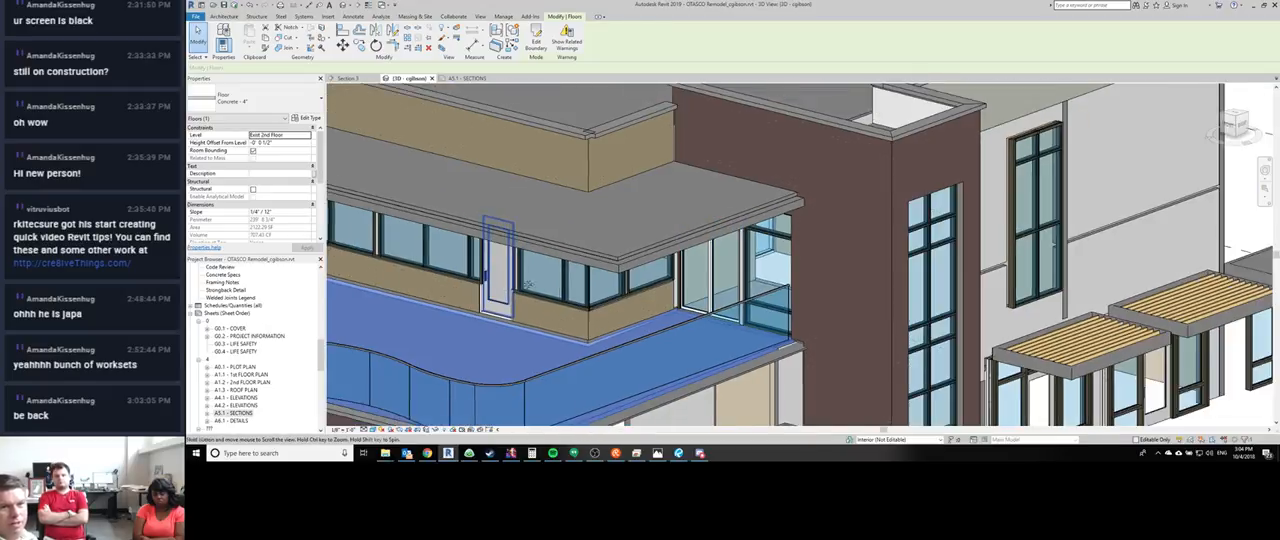
middle_drag(528, 285, 778, 246)
middle_drag(374, 168, 602, 188)
scroll(603, 188, down, 2)
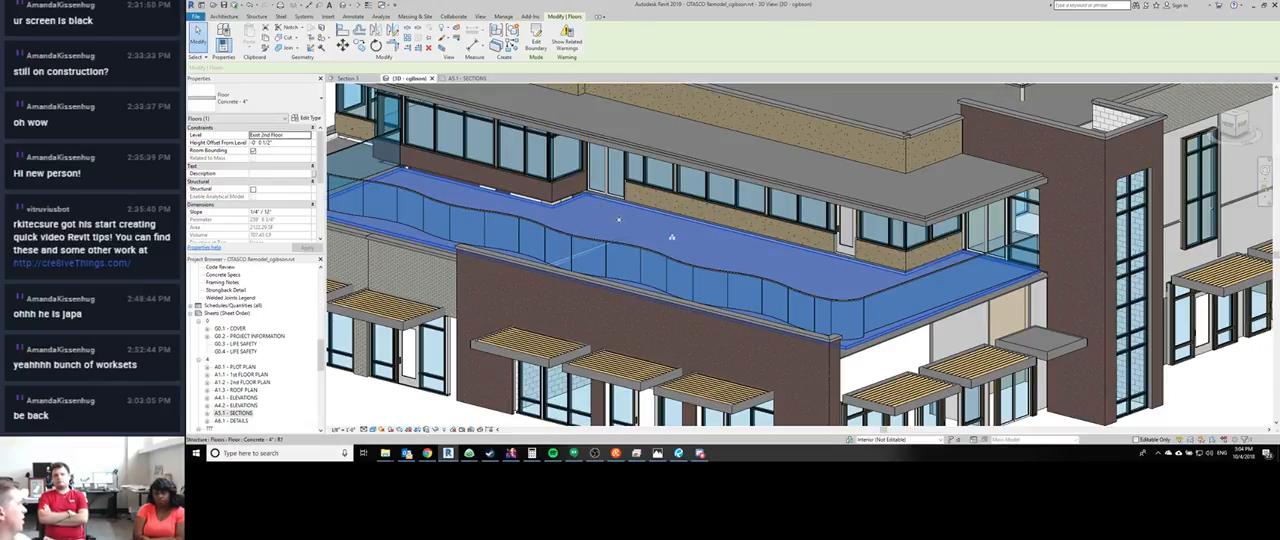
scroll(619, 219, up, 1)
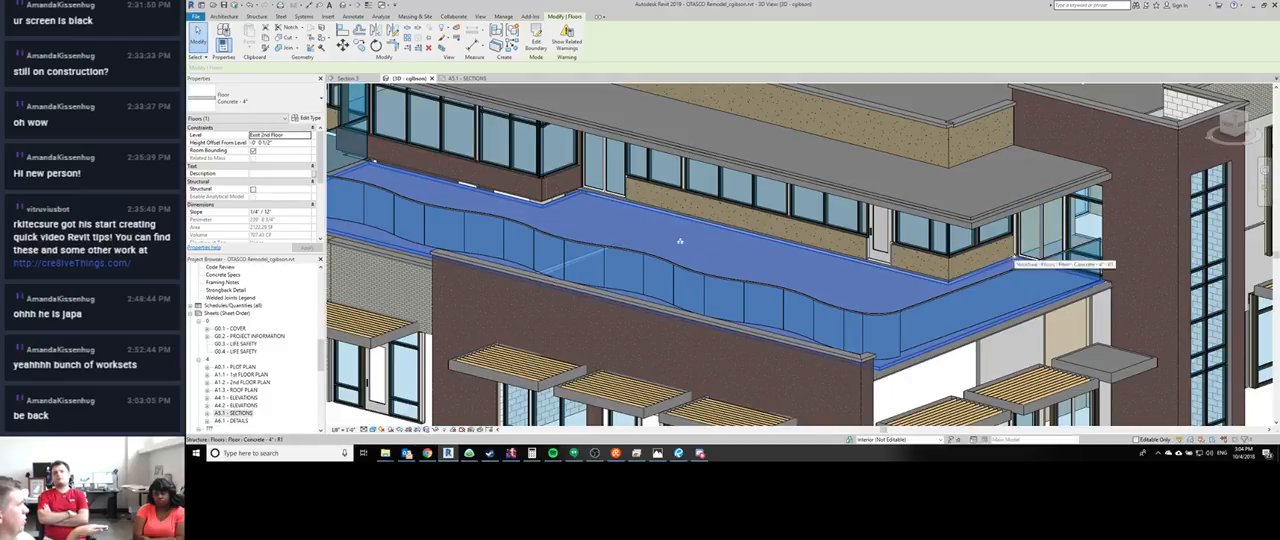
scroll(680, 241, down, 1)
scroll(751, 251, down, 1)
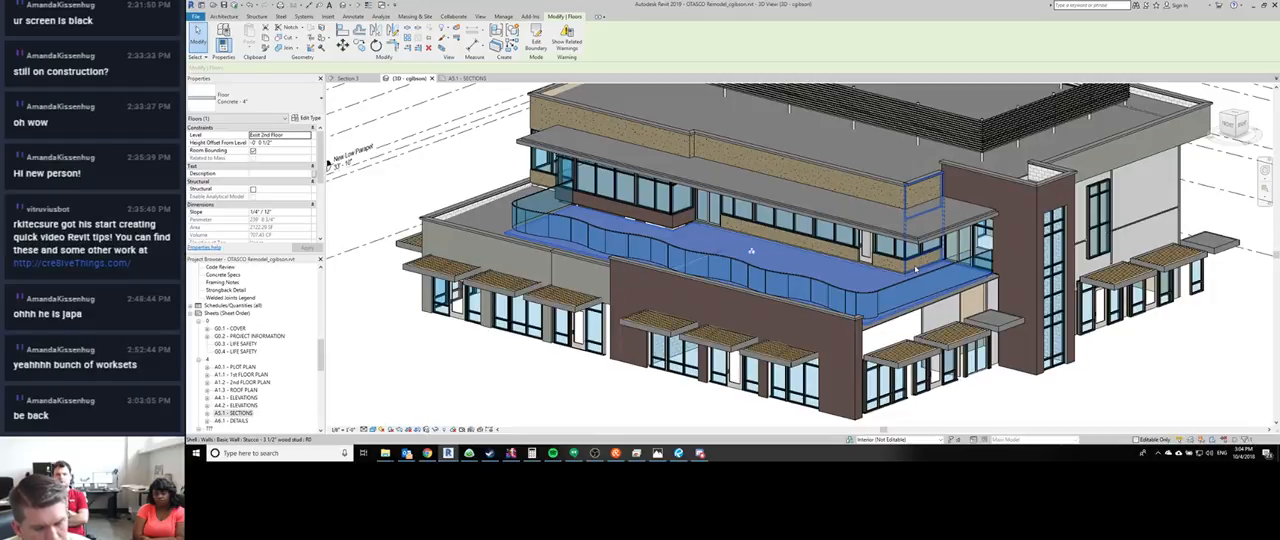
- Isolate the stucco wall at the terrace corner windows with a section box in the 3D view
click(914, 268)
key(b)
key(x)
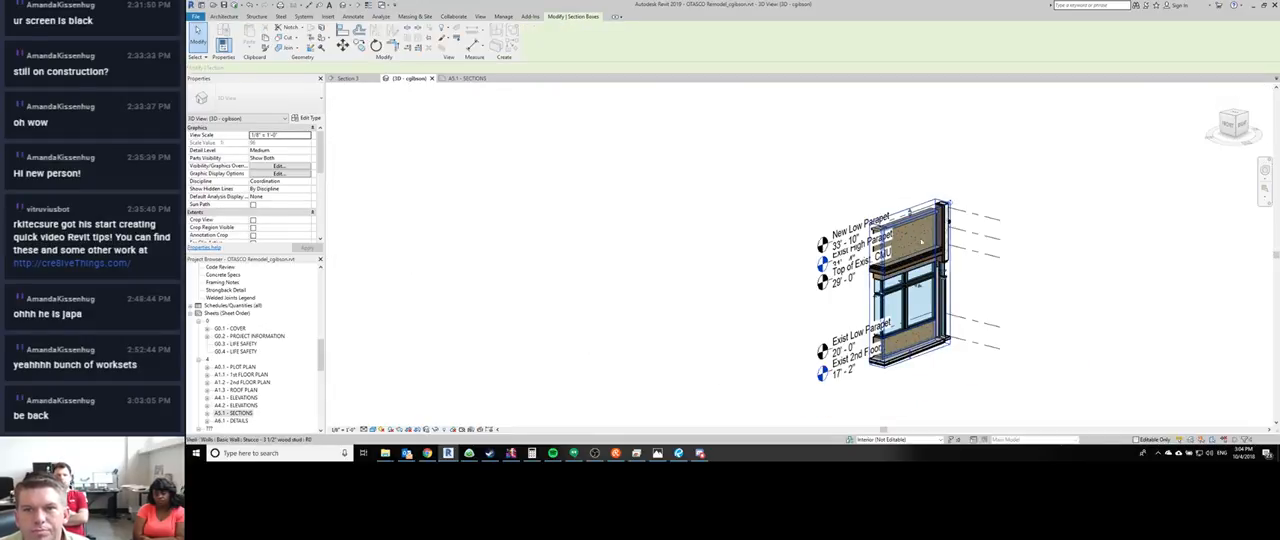
- Enlarge the section box above the New High Parapet level, below the Storefront level, outward past the awning and back into the building
drag(877, 298, 725, 350)
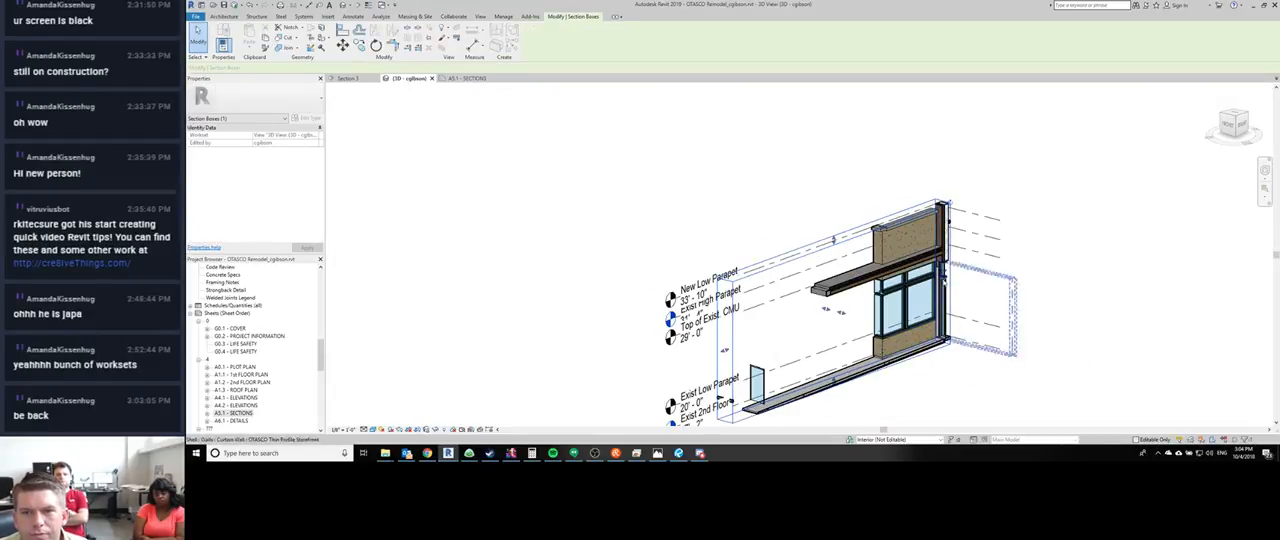
drag(942, 273, 1054, 231)
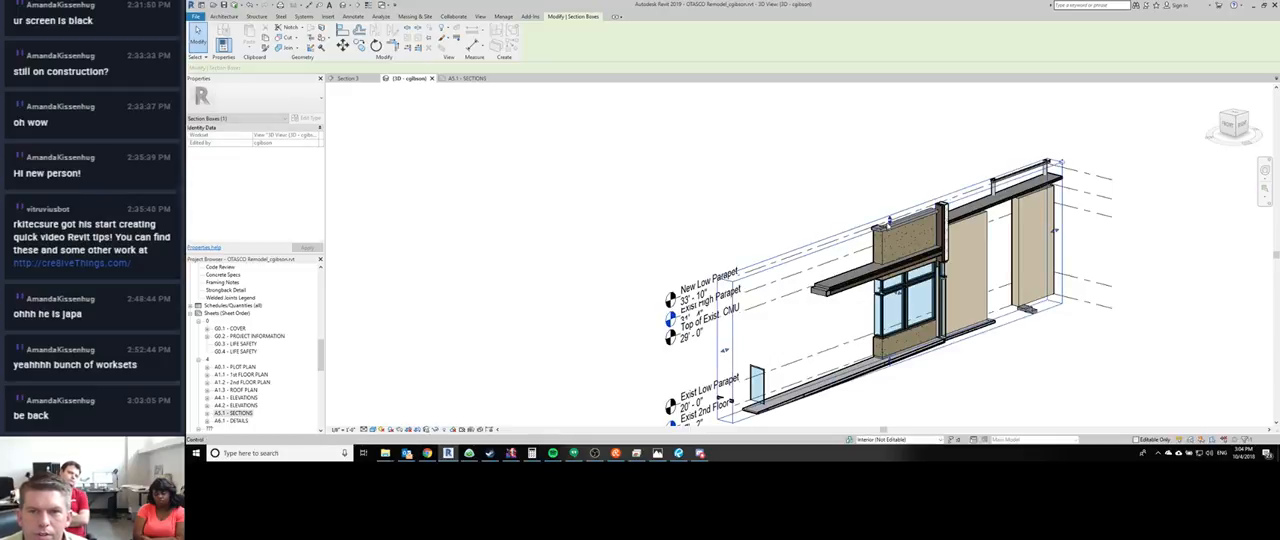
drag(889, 223, 889, 168)
middle_drag(896, 370, 864, 272)
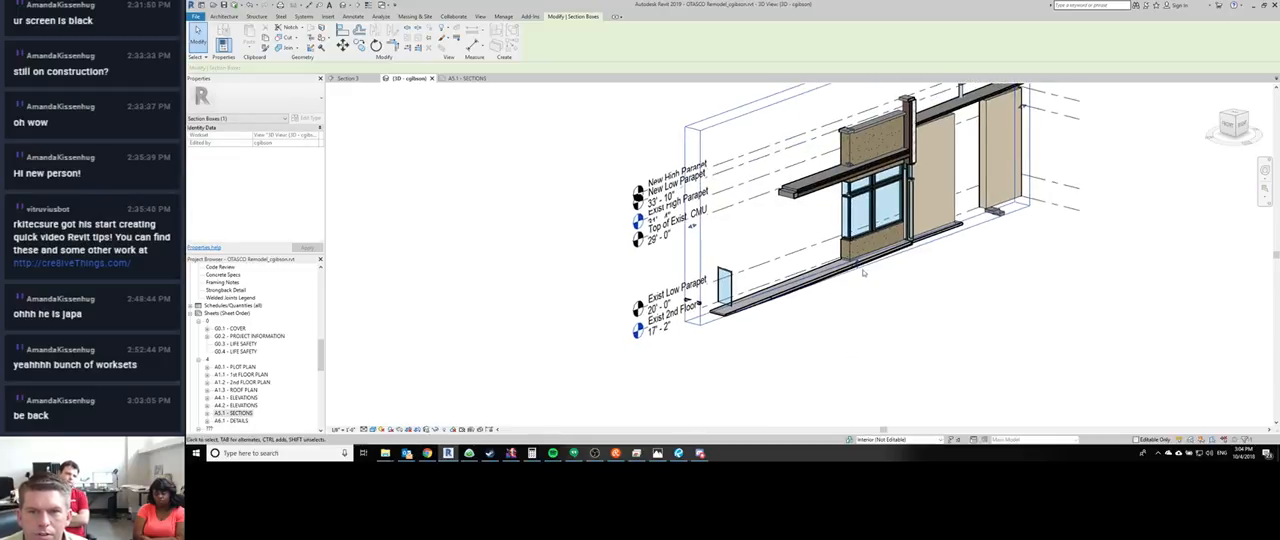
drag(864, 272, 856, 344)
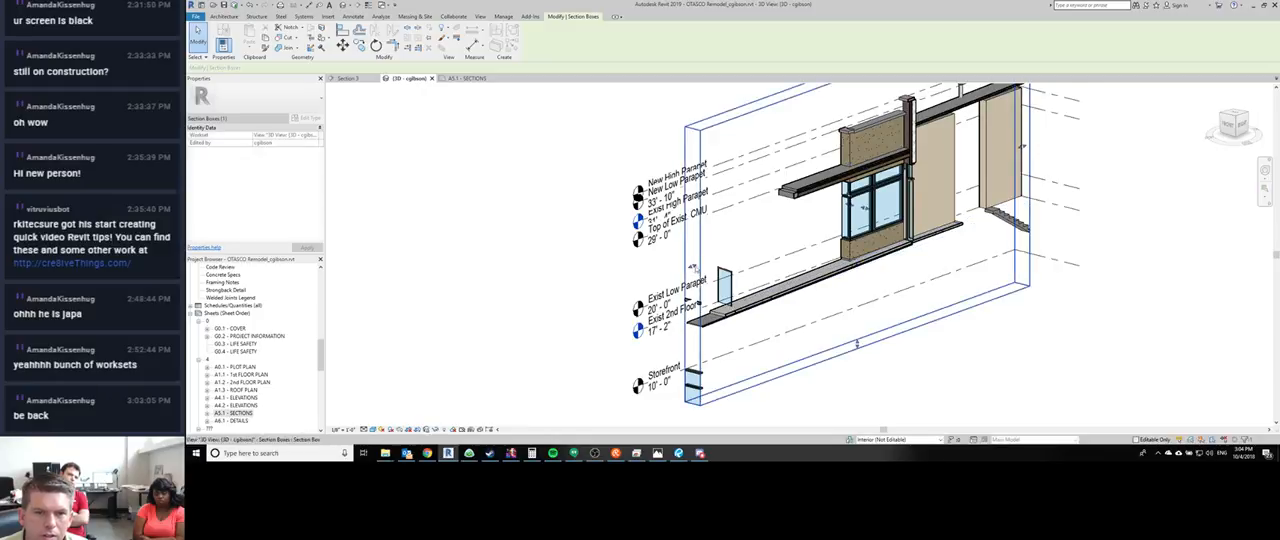
drag(693, 268, 561, 290)
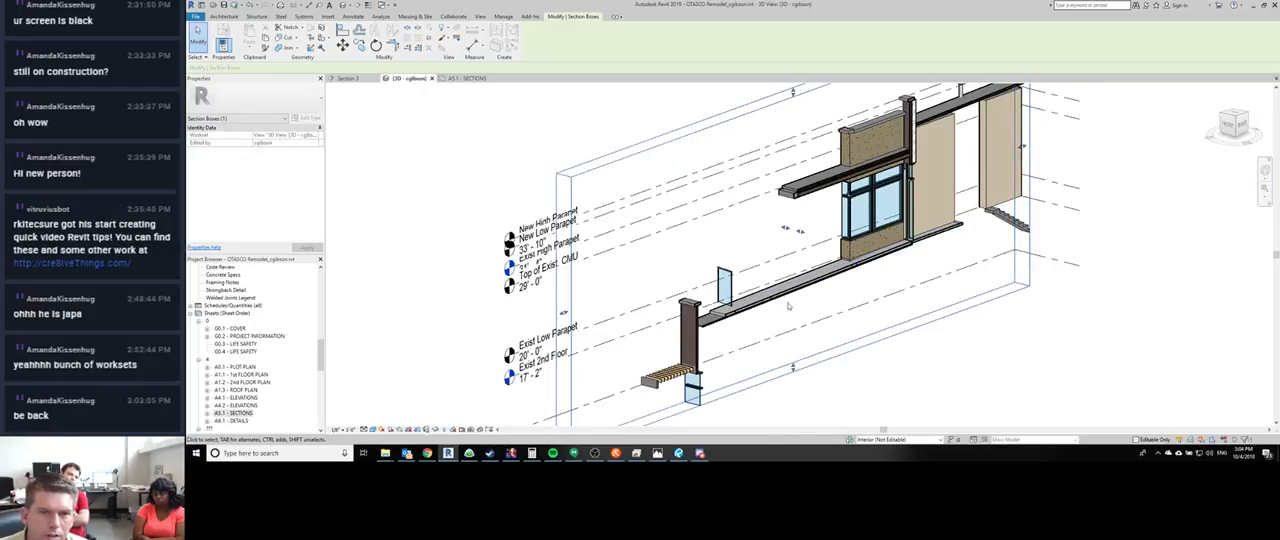
- Deepen the section box along the terrace so it takes in more of the curved railing, awnings and roof
shift+middle_drag(772, 310, 697, 284)
scroll(684, 301, up, 3)
shift+middle_drag(800, 333, 744, 323)
scroll(727, 288, down, 3)
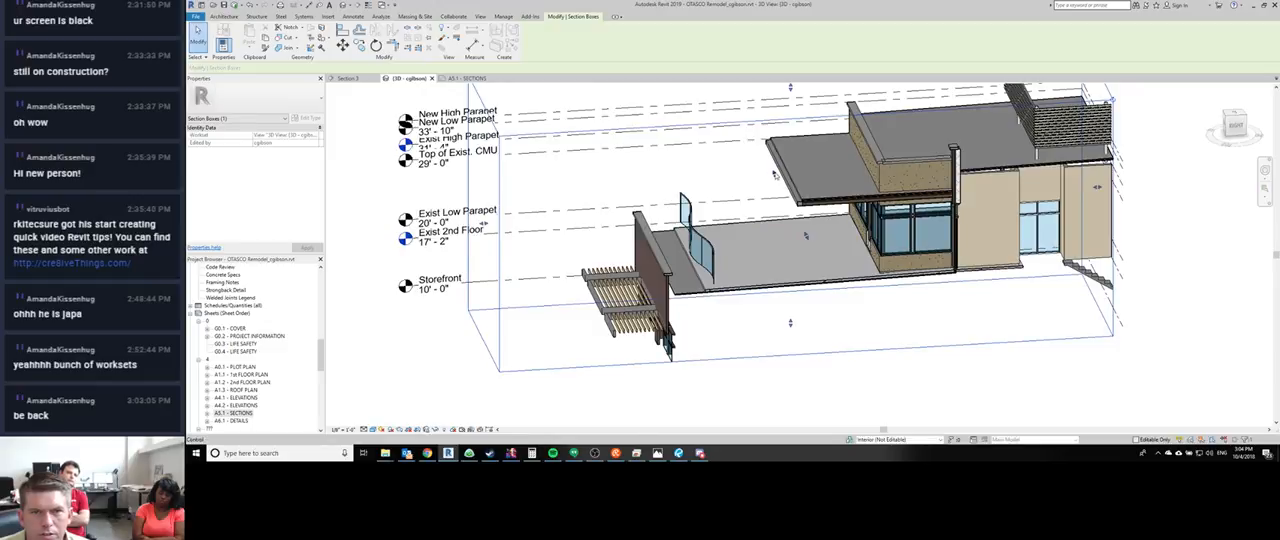
drag(774, 175, 744, 121)
shift+middle_drag(744, 121, 680, 210)
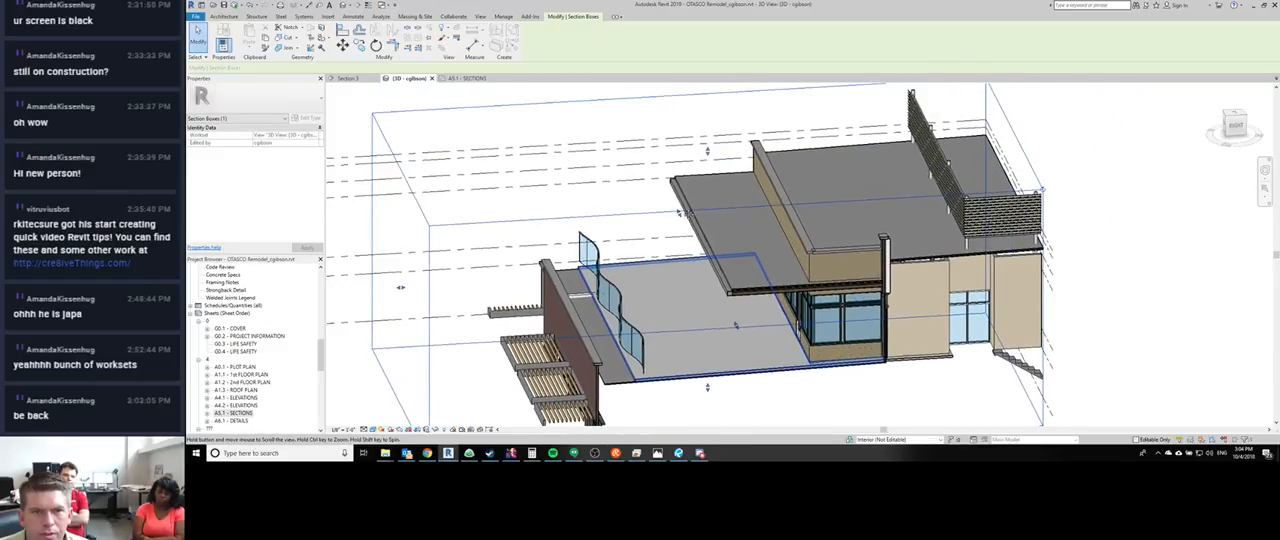
drag(679, 212, 645, 165)
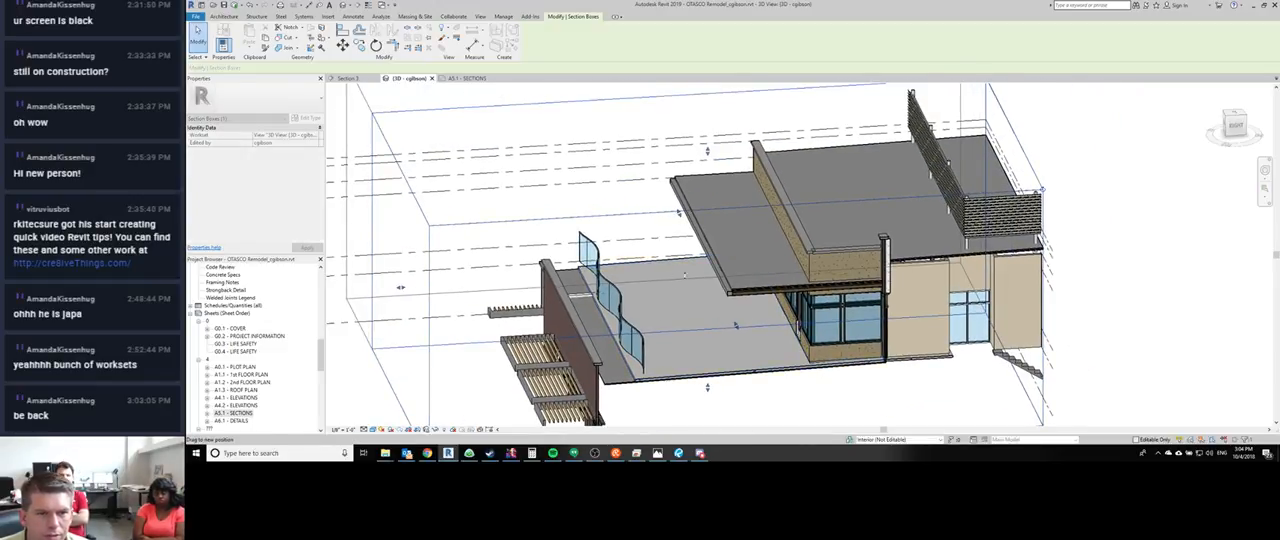
shift+middle_drag(685, 275, 640, 303)
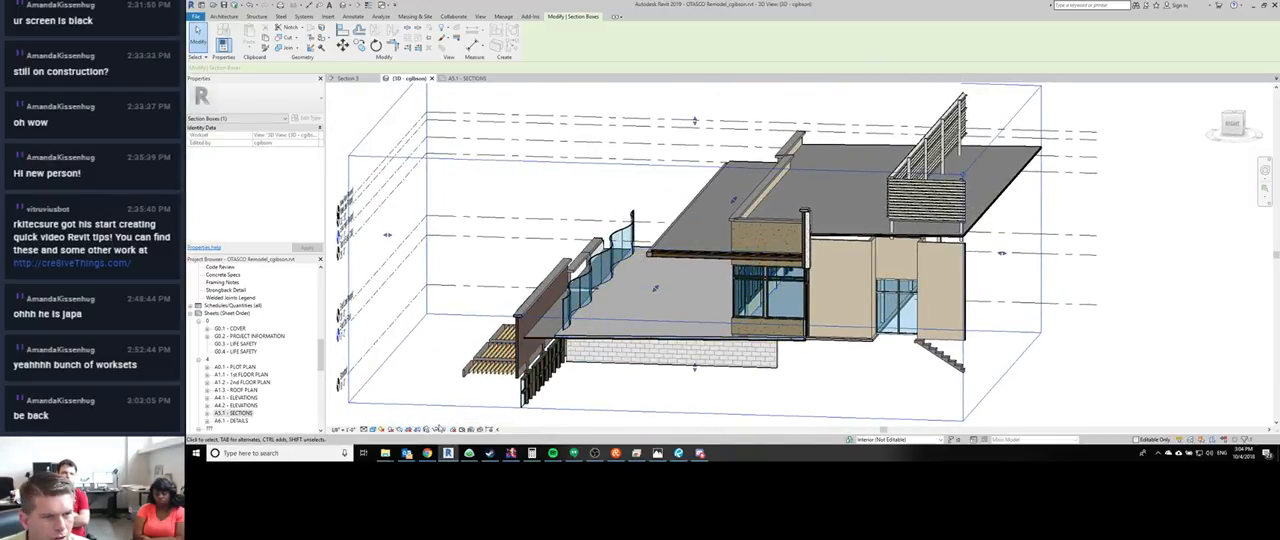
- Set the 3D view's phase filter to Show Complete with the terrace and its curved railing in view
click(257, 338)
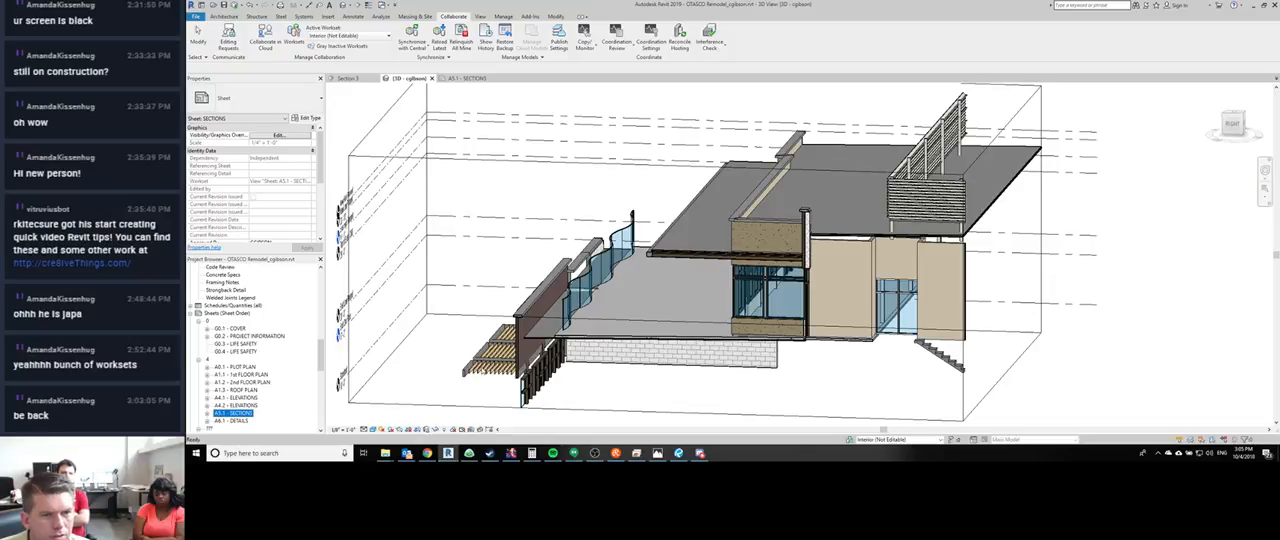
click(393, 353)
scroll(522, 368, up, 2)
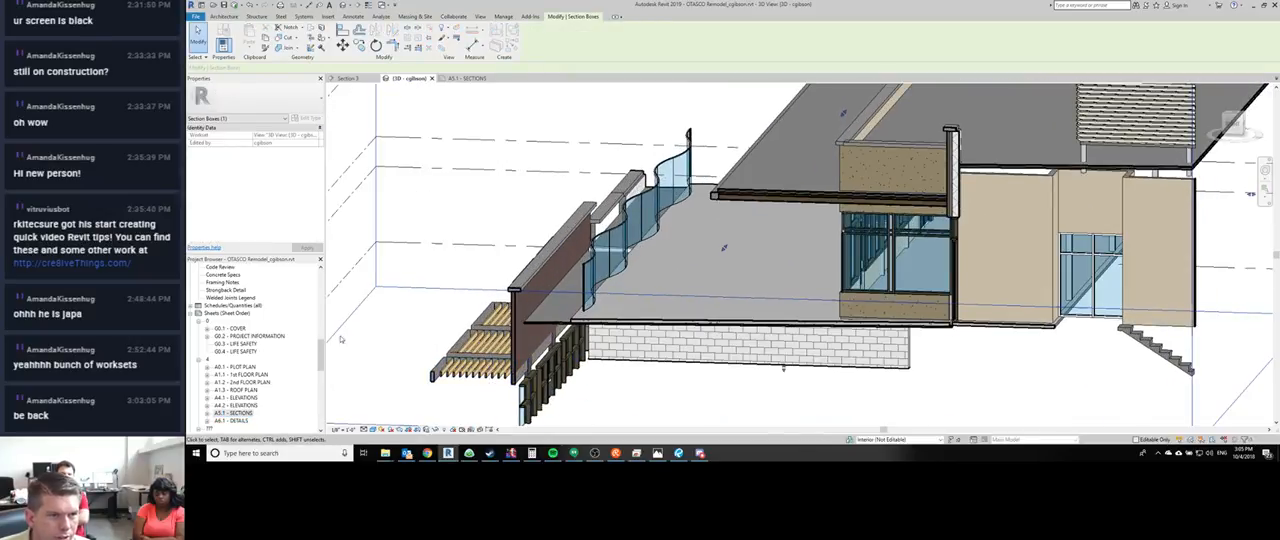
click(416, 224)
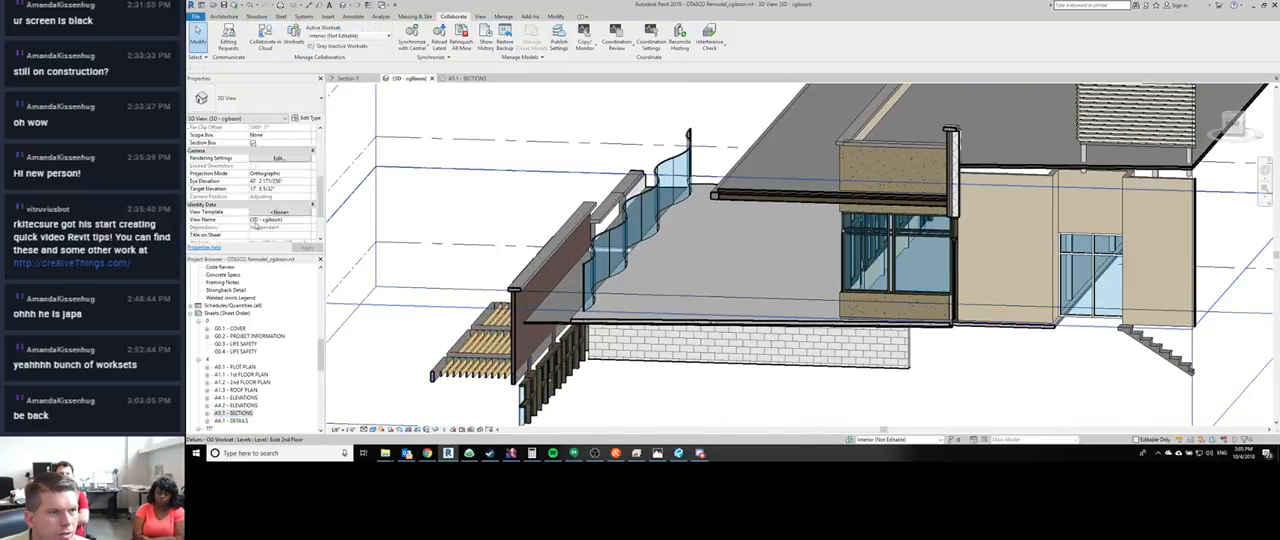
click(305, 220)
click(307, 219)
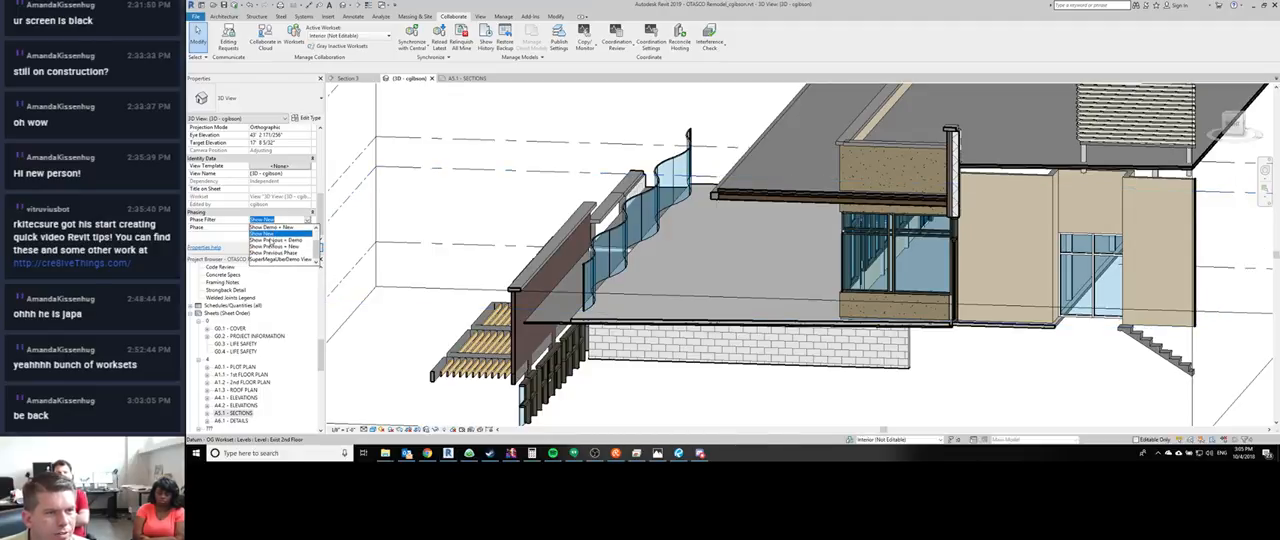
click(270, 240)
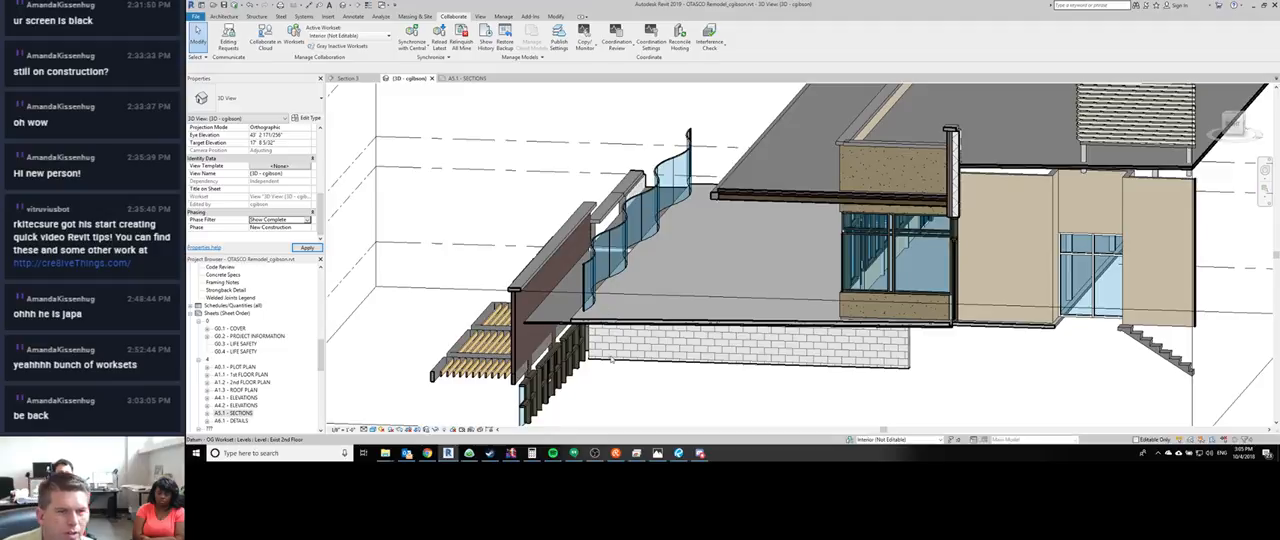
- Examine the terrace floor edge, the block walls beneath it and the columns supporting the second floor
mouse_move(624, 350)
shift+middle_down()
mouse_move(687, 345)
mouse_move(669, 349)
shift+middle_up()
middle_drag(641, 290, 513, 243)
scroll(512, 241, up, 3)
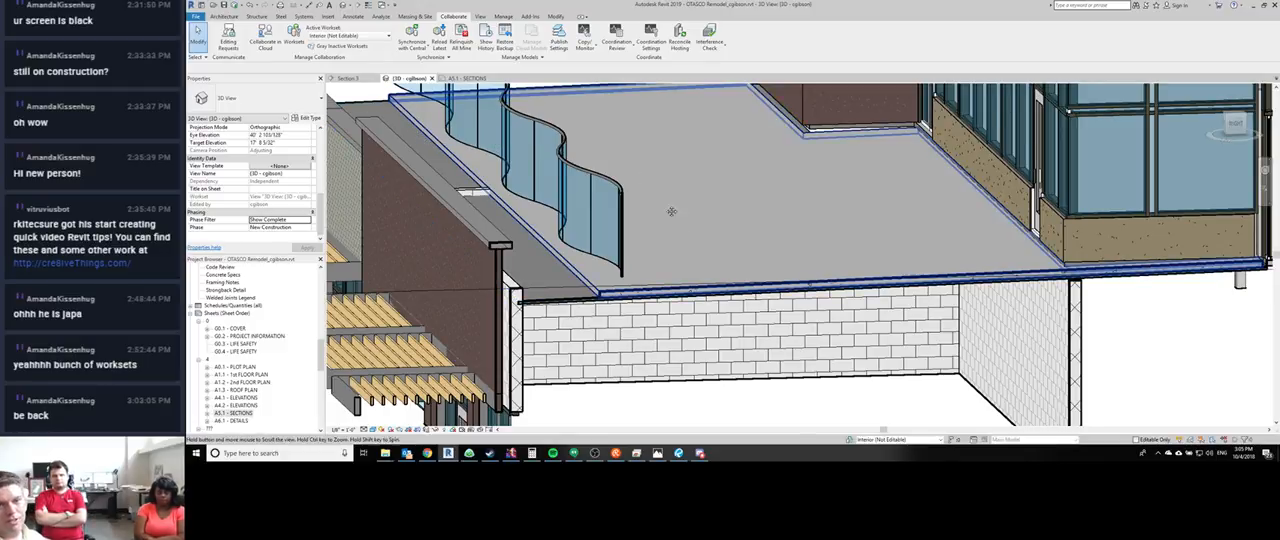
scroll(670, 209, down, 2)
middle_drag(668, 236, 655, 201)
scroll(777, 219, up, 5)
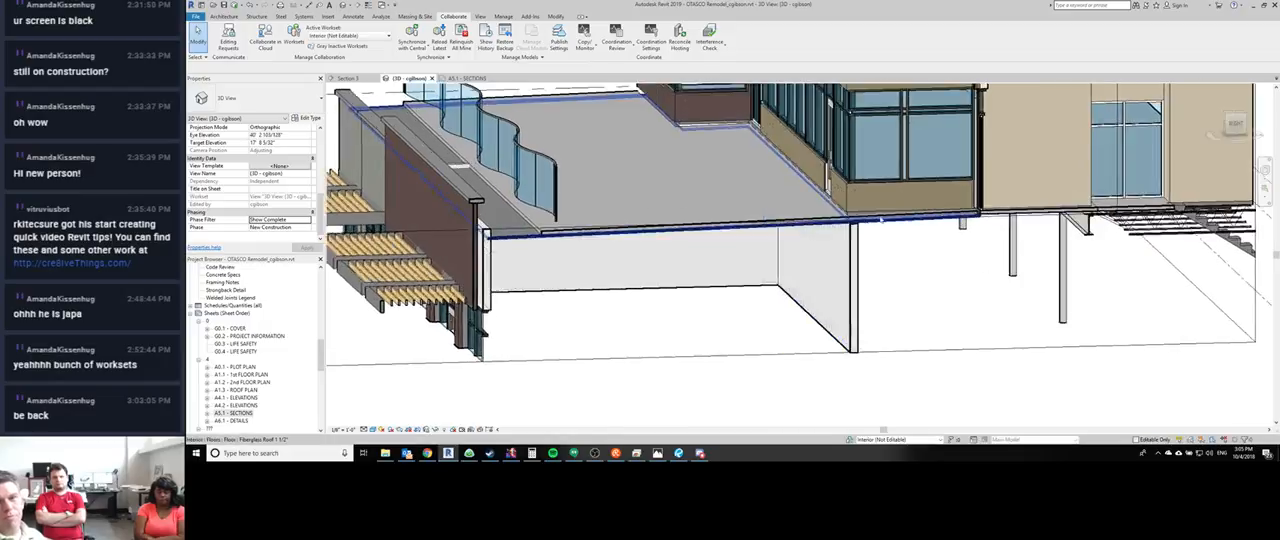
scroll(777, 219, down, 5)
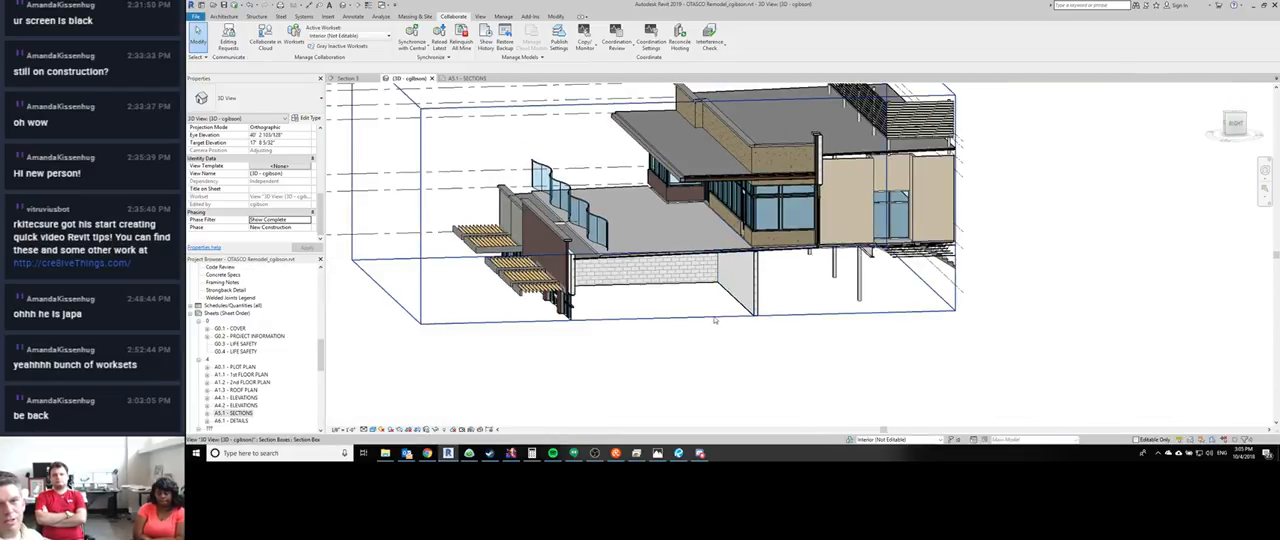
- Pull the section box's near face back into the building to cut away the tan exterior walls and expose the floors and columns behind
click(618, 145)
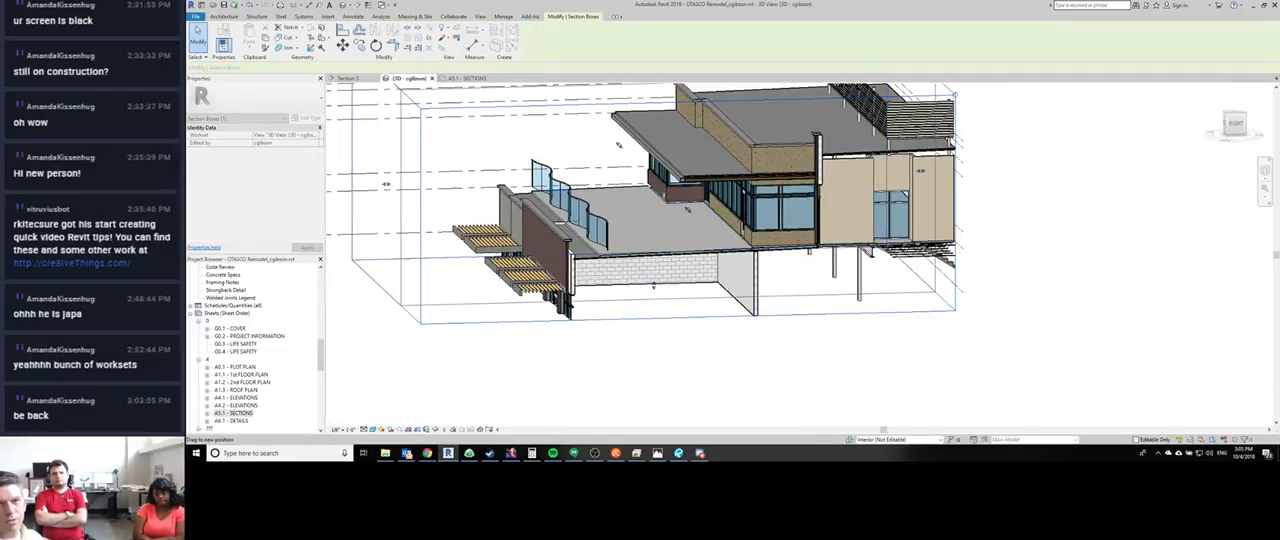
scroll(688, 208, up, 6)
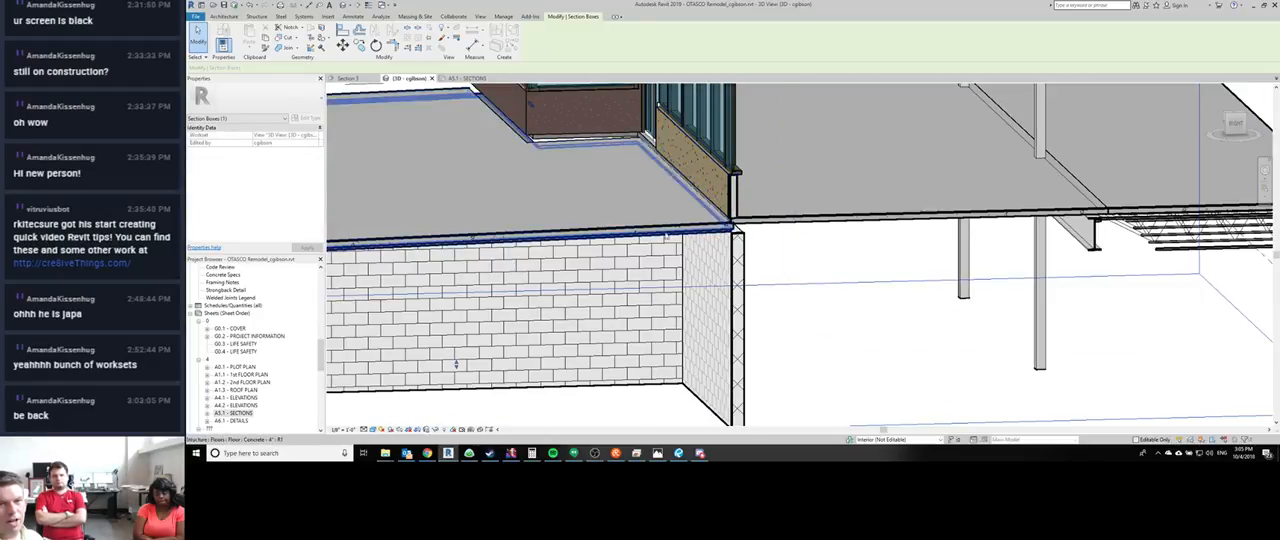
scroll(689, 245, down, 3)
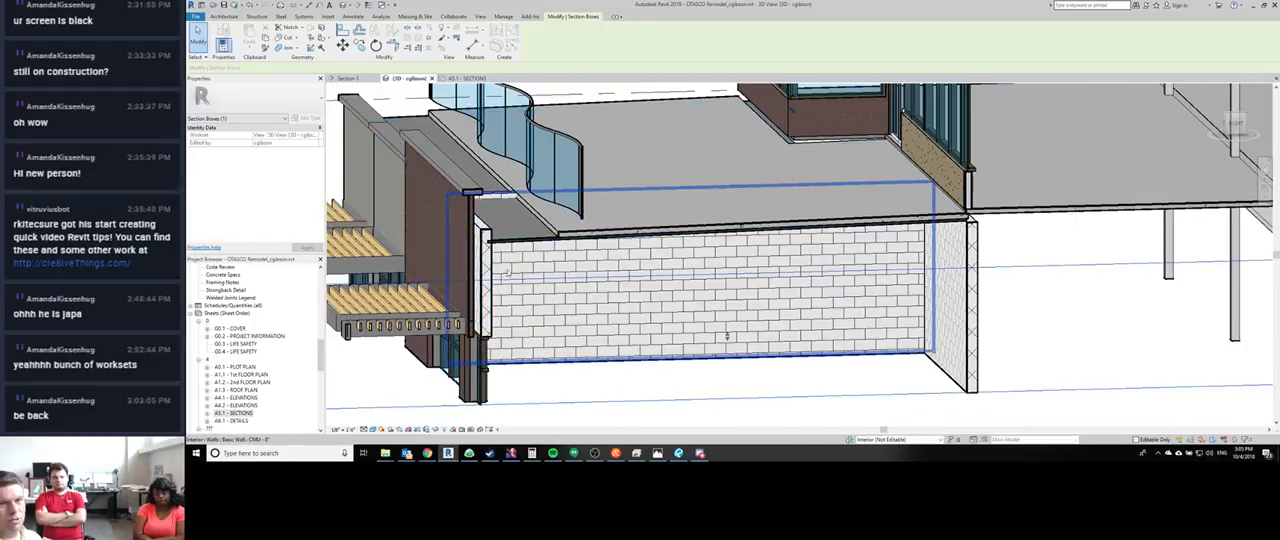
scroll(598, 262, down, 3)
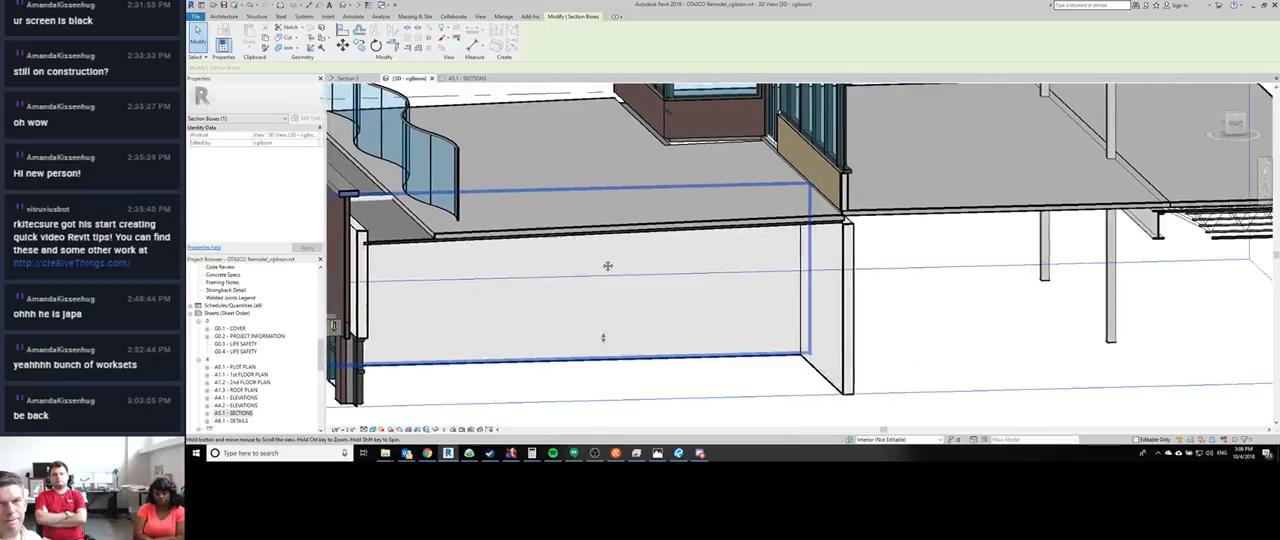
scroll(598, 262, down, 4)
scroll(690, 150, up, 6)
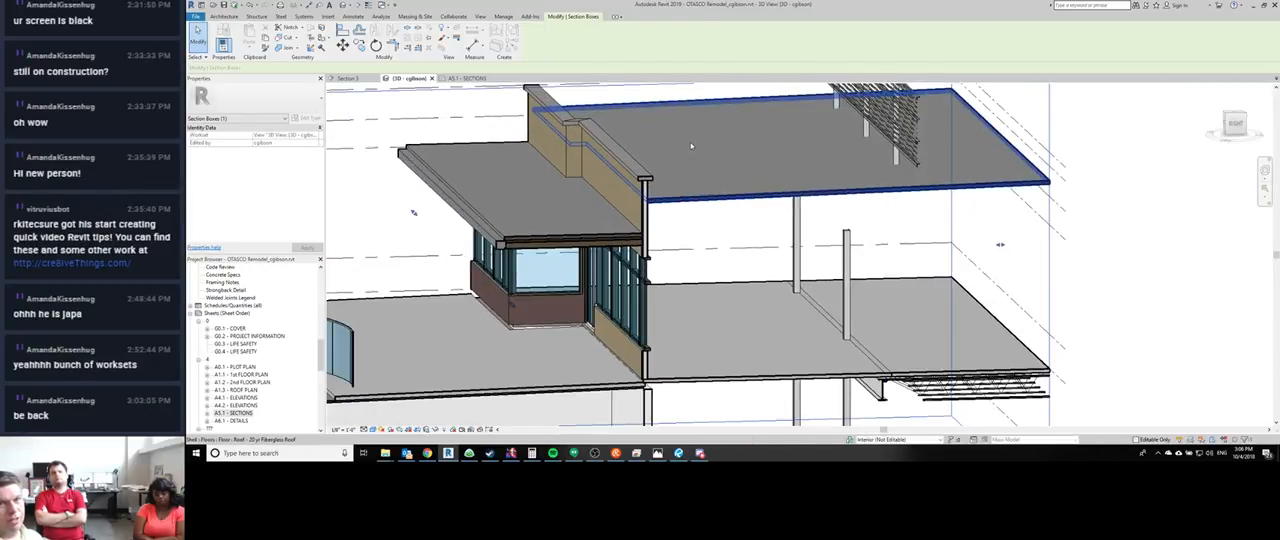
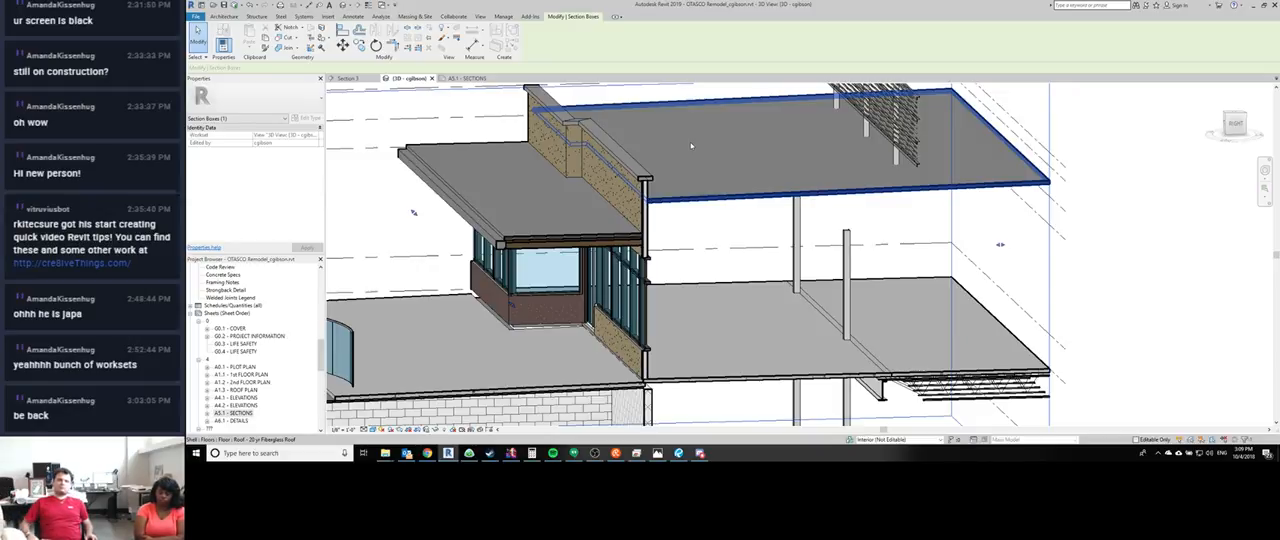
- Look over the whole sectioned building with its terrace and floors, and clear the section box selection
scroll(590, 287, down, 3)
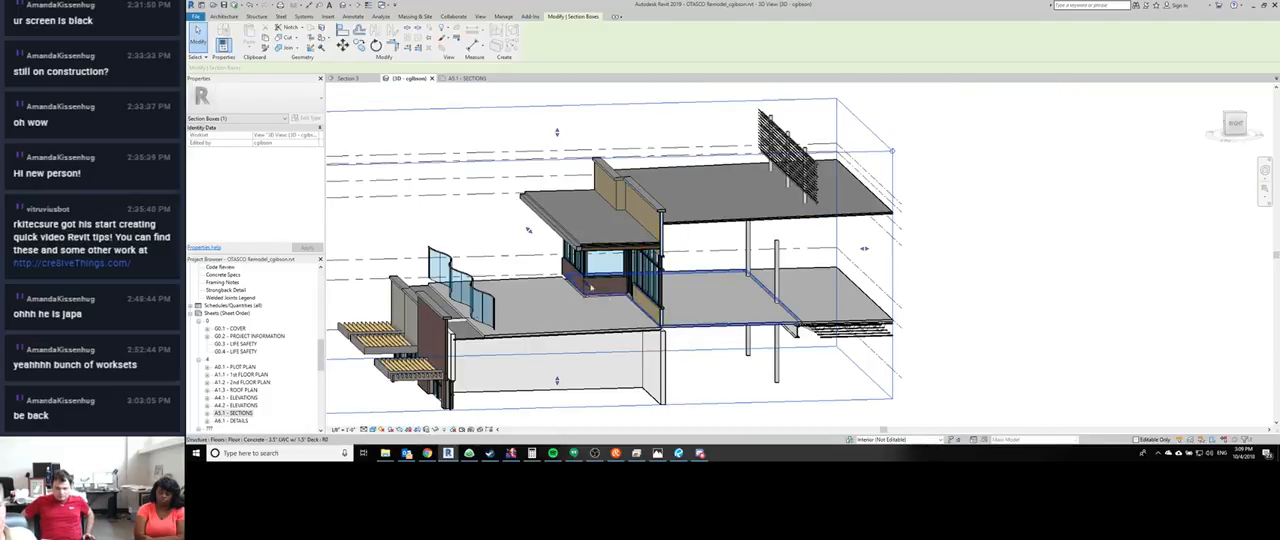
middle_drag(427, 238, 380, 179)
scroll(380, 179, down, 1)
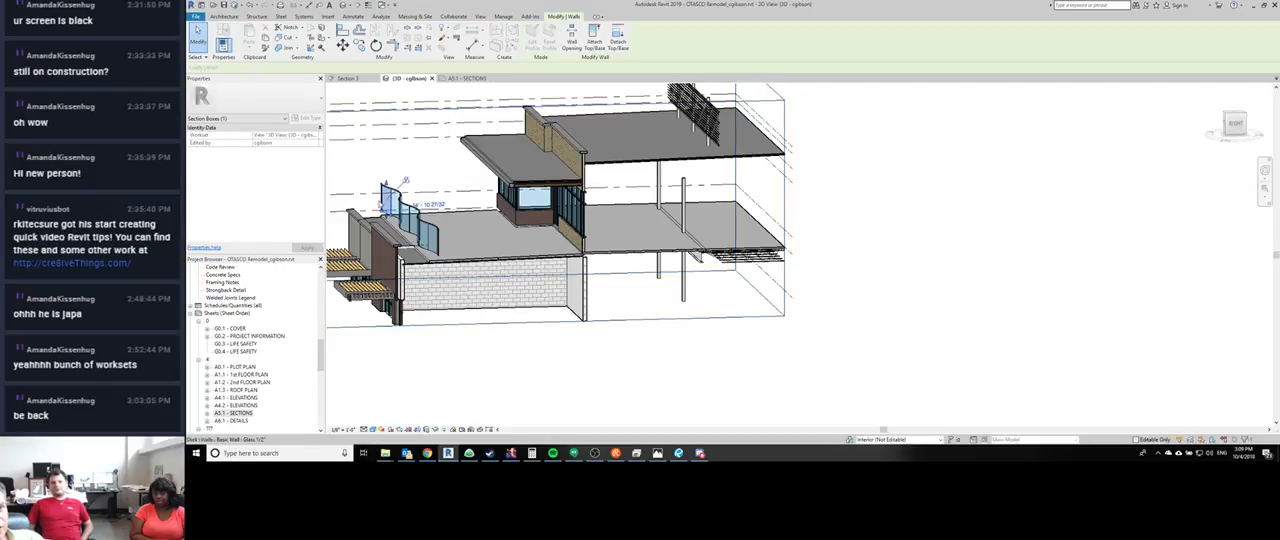
click(372, 180)
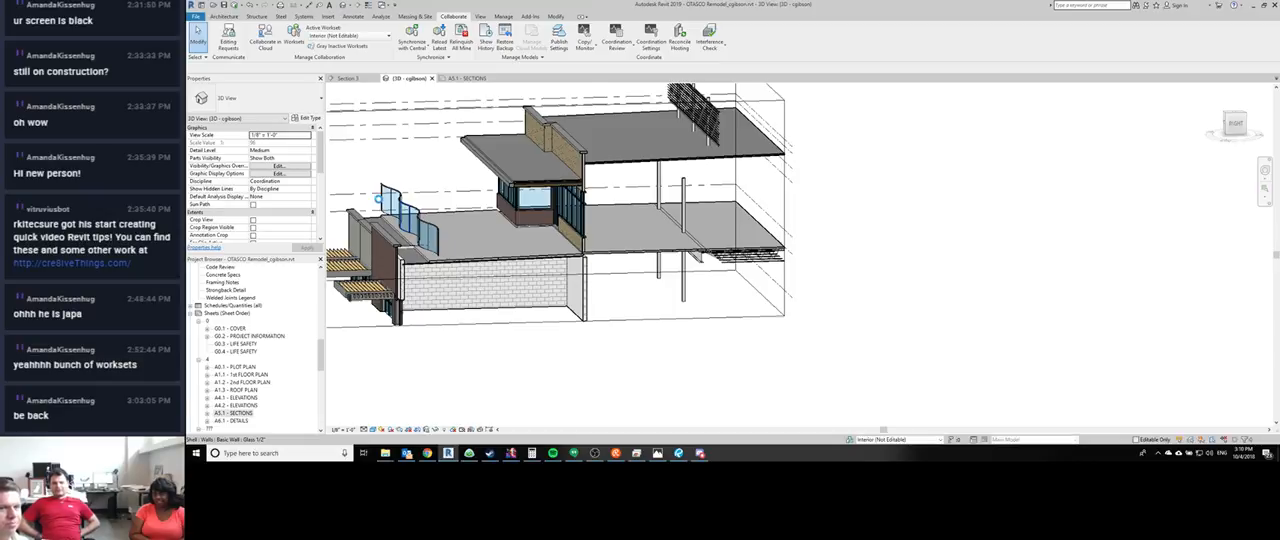
- Select the glass wall panels of the curved terrace railing in turn to examine their construction and wall properties, and clear the selection
scroll(392, 196, up, 6)
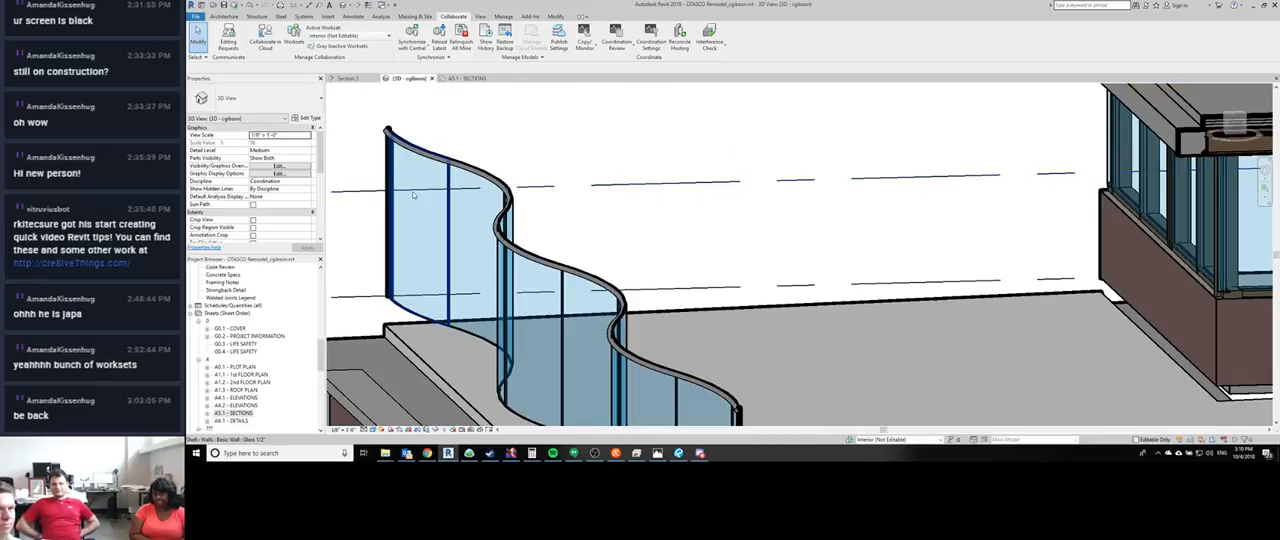
click(450, 238)
shift+middle_drag(450, 238, 432, 258)
scroll(432, 258, up, 3)
scroll(380, 212, down, 3)
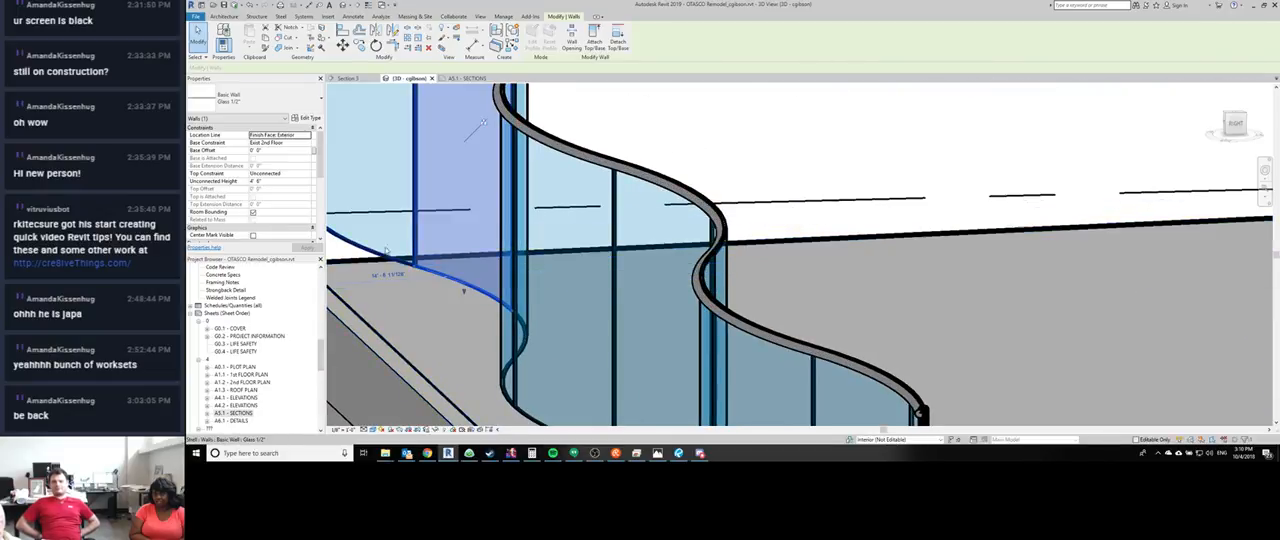
scroll(379, 197, down, 2)
scroll(379, 197, up, 3)
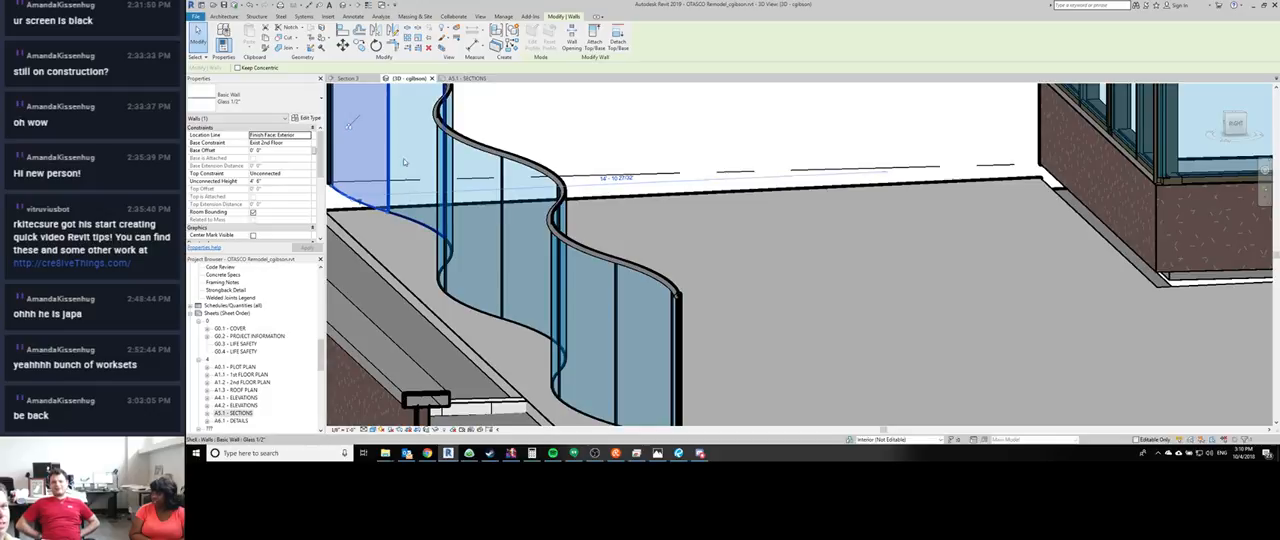
scroll(403, 158, down, 2)
middle_drag(403, 158, 467, 238)
scroll(428, 216, up, 2)
scroll(428, 215, up, 2)
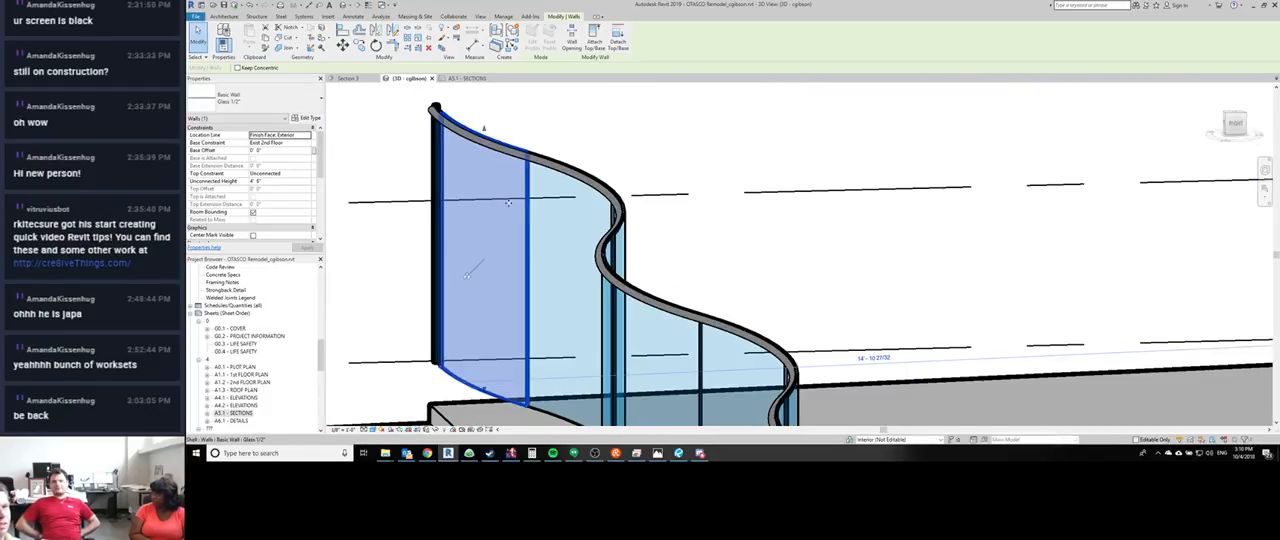
click(581, 125)
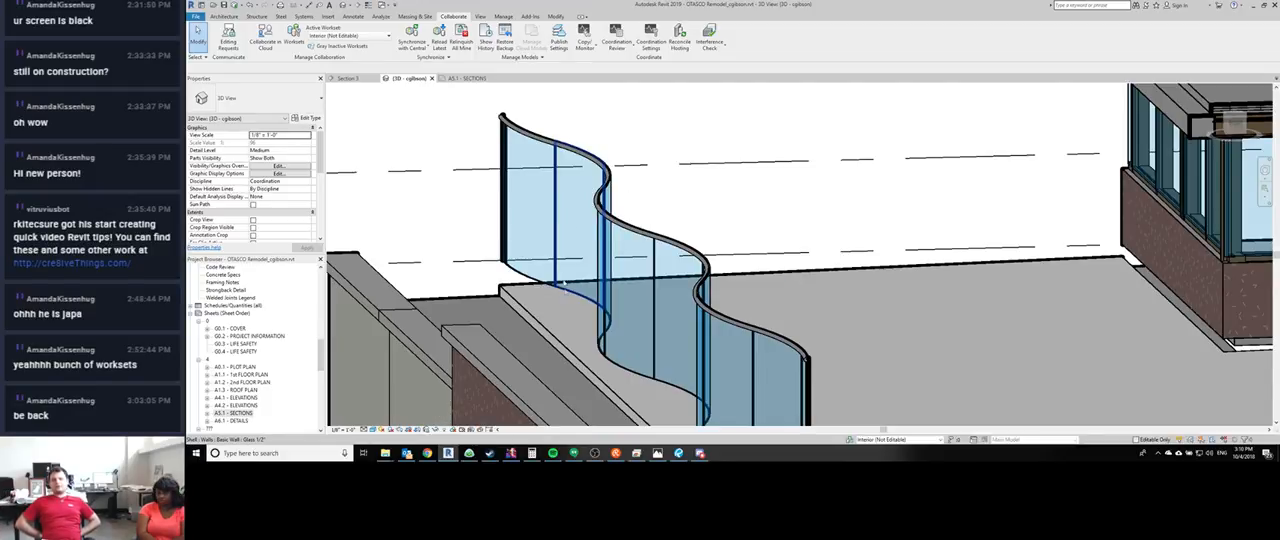
- Inspect the railing's end glass panel and handrail, and view the terrace edge side-on from near floor level
click(535, 278)
scroll(571, 127, down, 1)
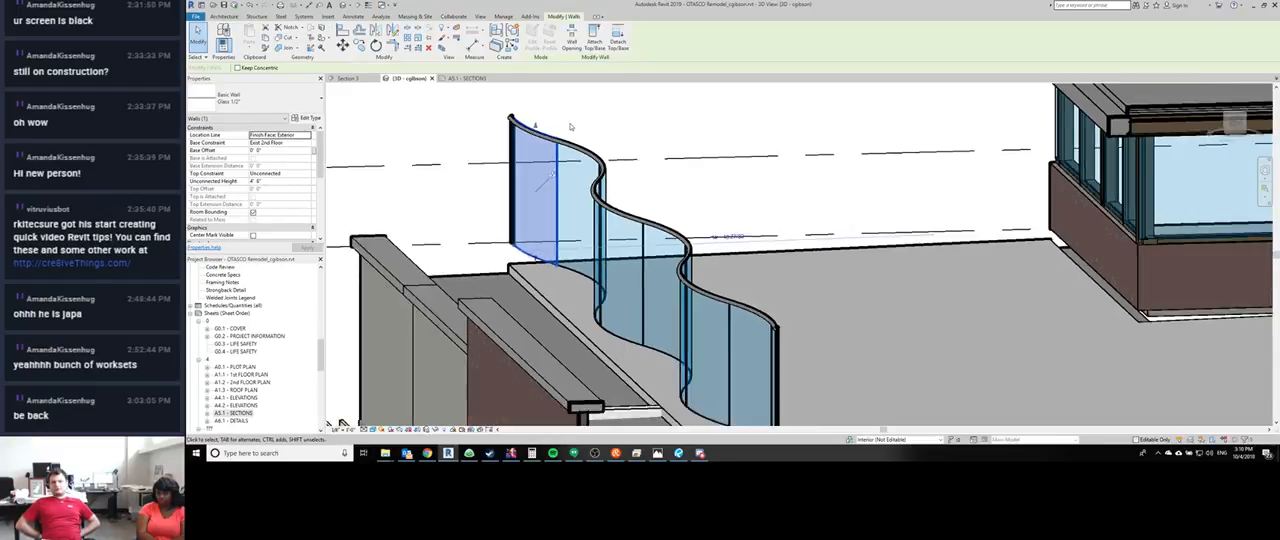
scroll(571, 127, down, 2)
key(Escape)
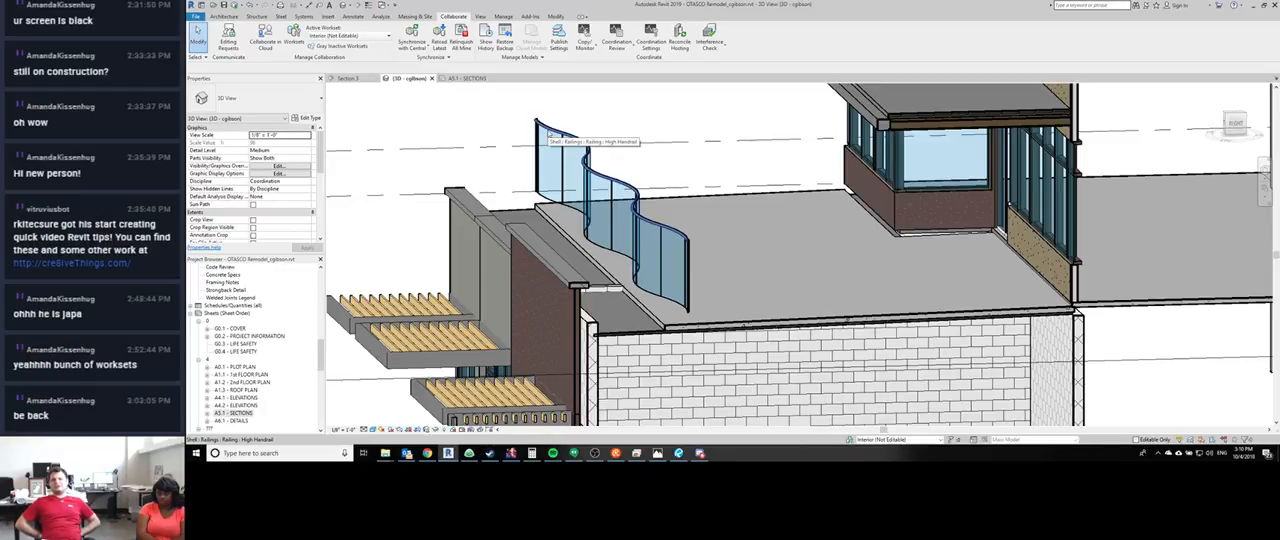
middle_drag(701, 298, 663, 347)
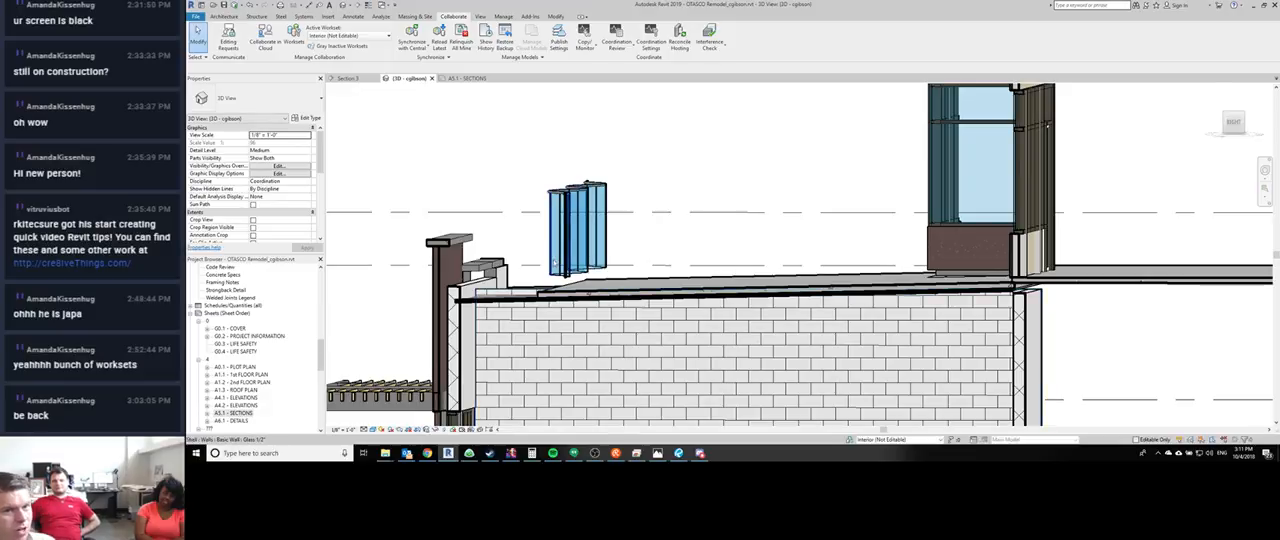
scroll(554, 263, up, 1)
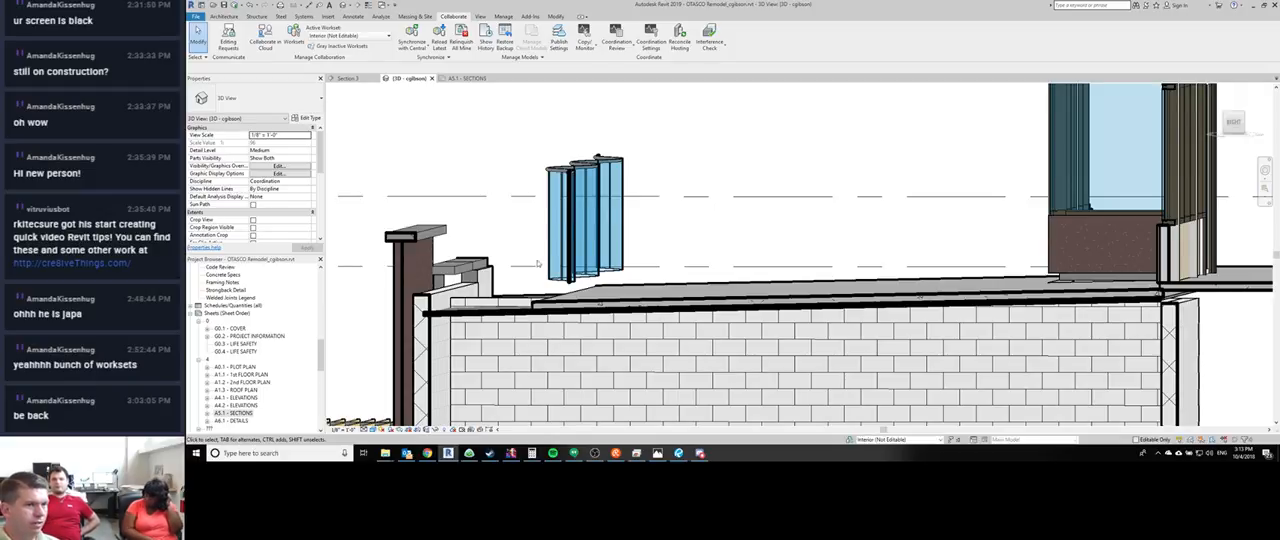
- Open sheet G0.3 - LIFE SAFETY and review the first-floor occupancy notes, fire-rated walls and exits
double_click(236, 344)
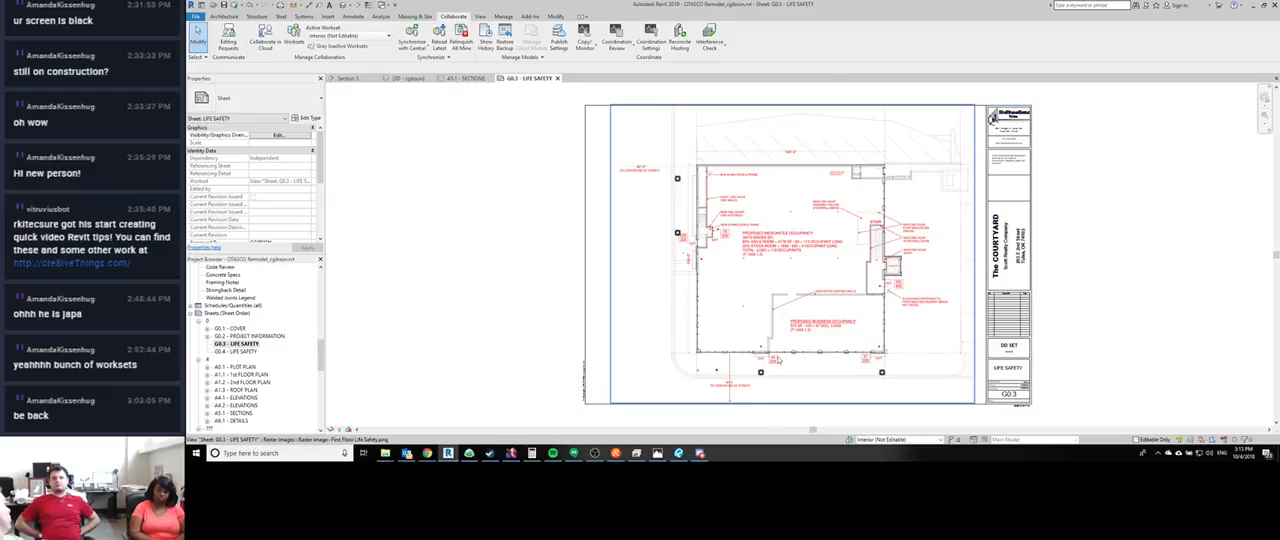
scroll(799, 198, up, 3)
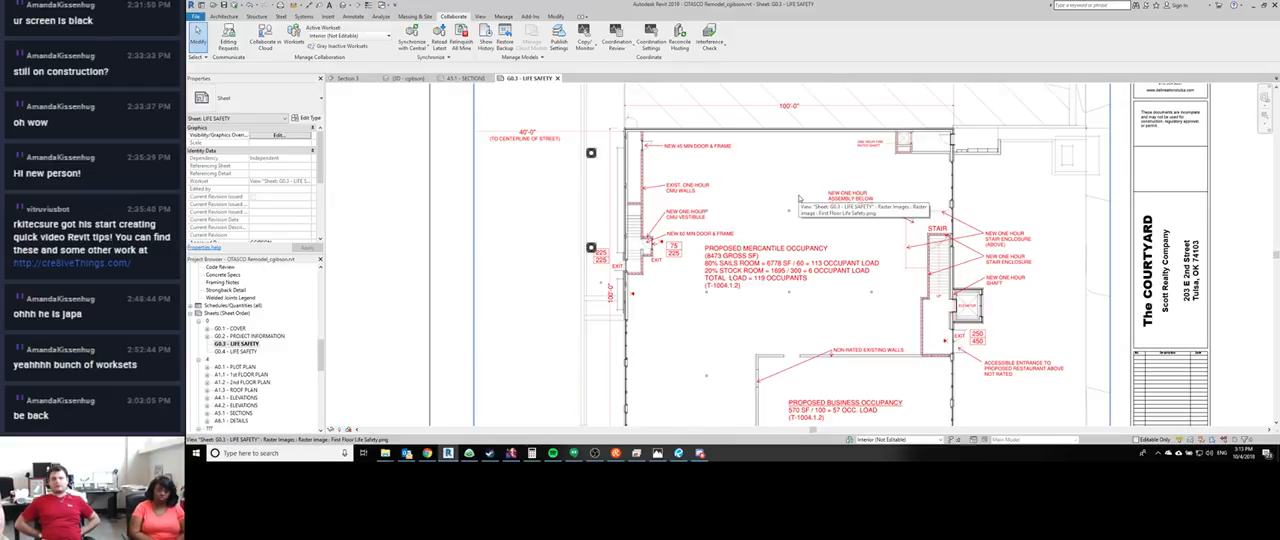
scroll(647, 171, up, 3)
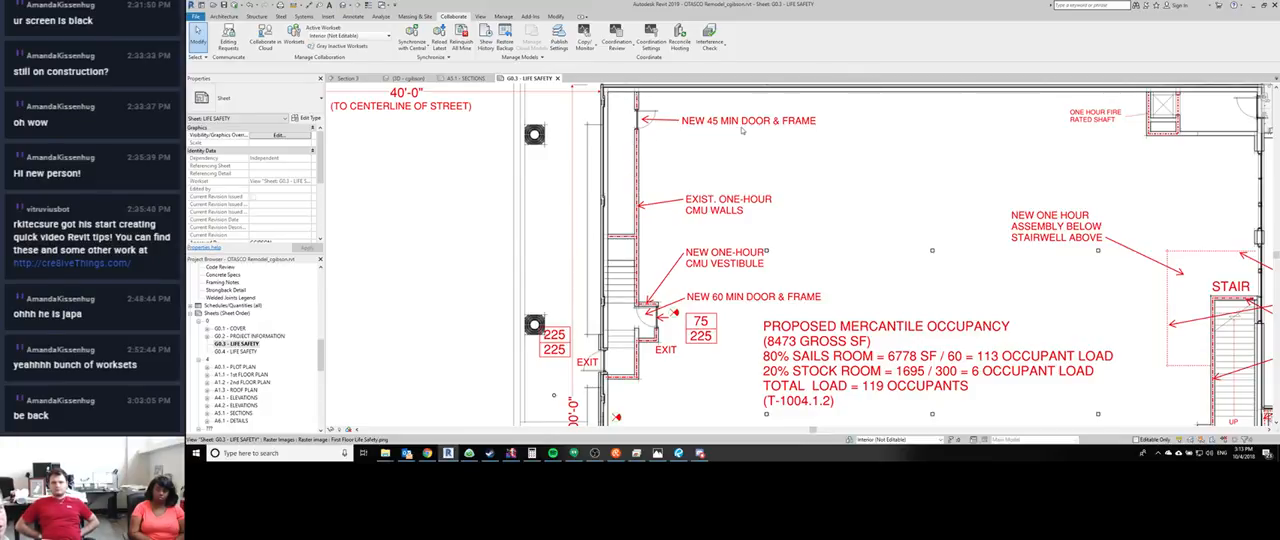
middle_drag(810, 298, 642, 182)
scroll(642, 182, down, 3)
middle_drag(614, 261, 541, 245)
scroll(541, 245, down, 1)
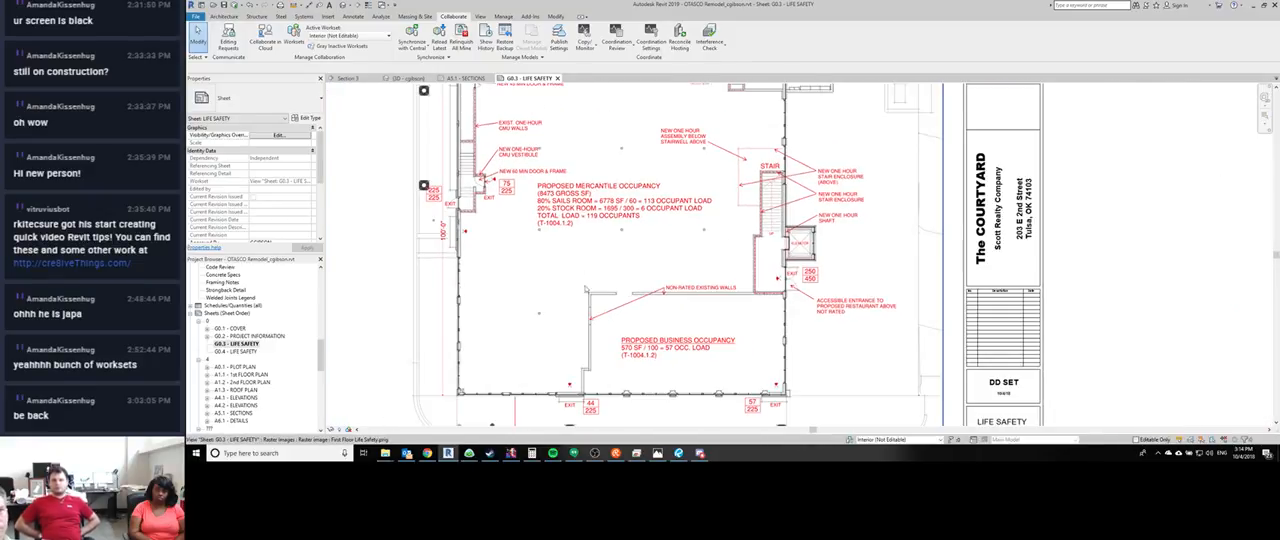
middle_drag(668, 332, 760, 322)
scroll(746, 320, down, 4)
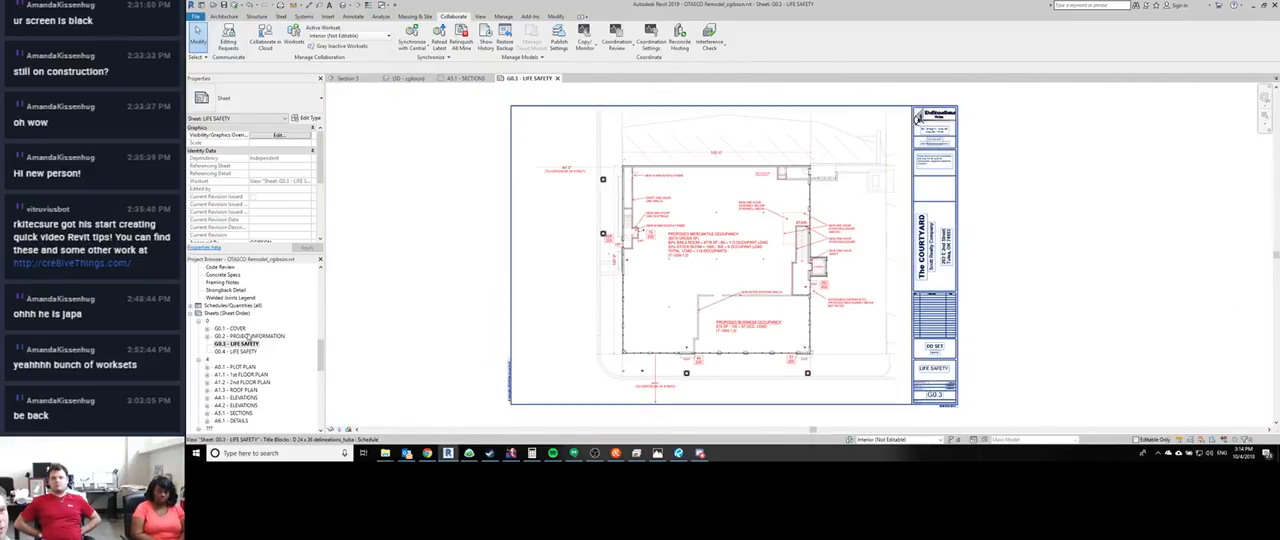
- Look over sheet G0.2 - PROJECT INFORMATION and return to sheet G0.3 to read the proposed mercantile and business occupant loads
double_click(248, 336)
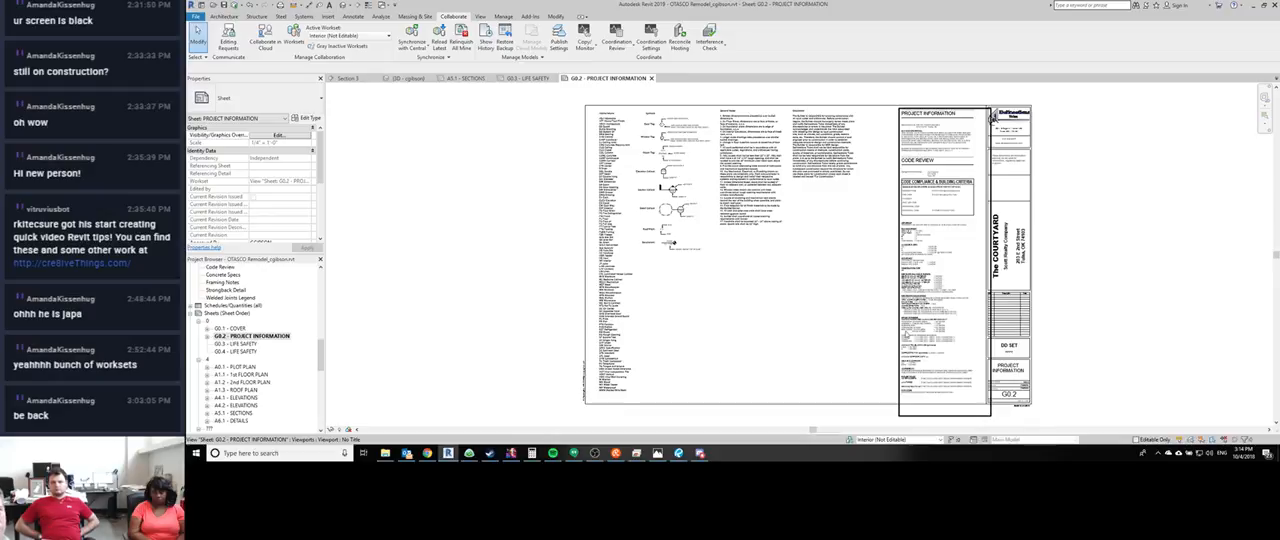
scroll(932, 280, up, 2)
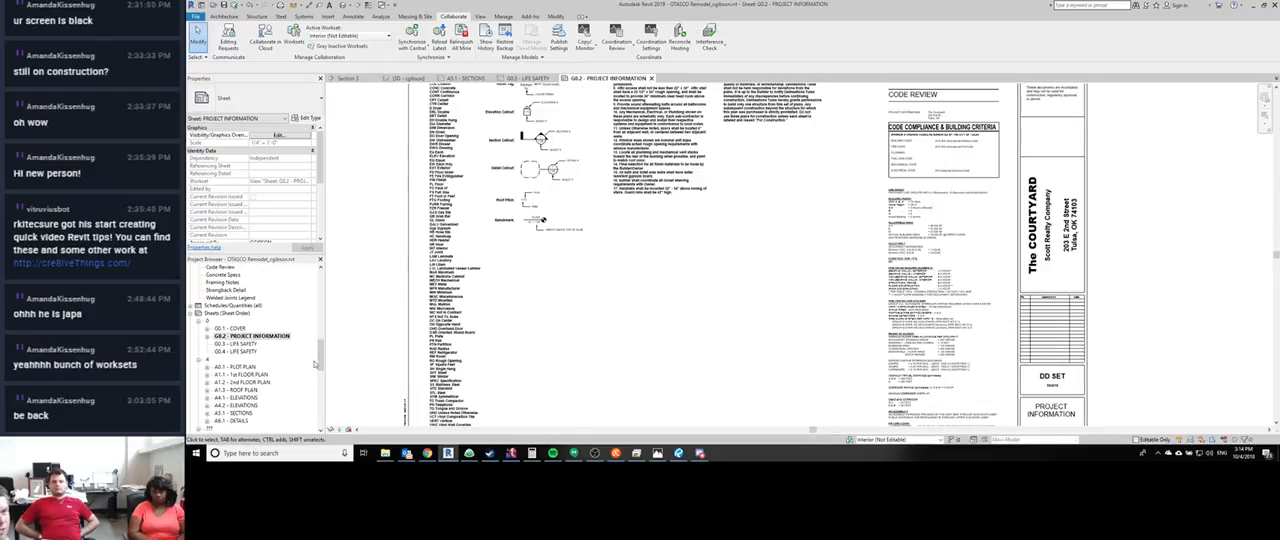
double_click(237, 343)
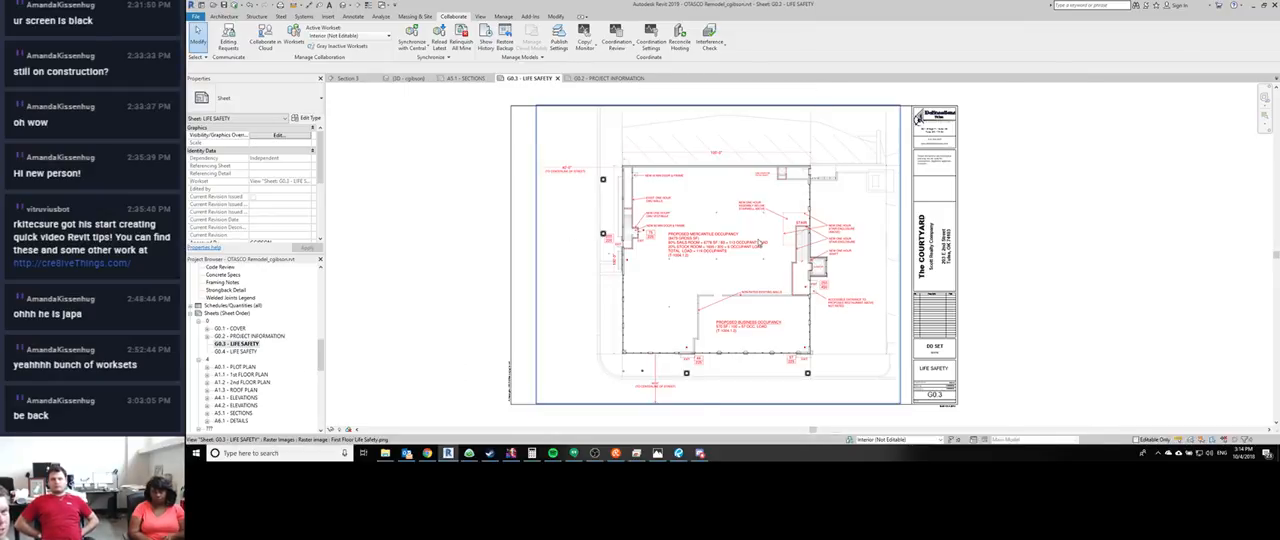
scroll(760, 244, up, 3)
scroll(558, 208, down, 2)
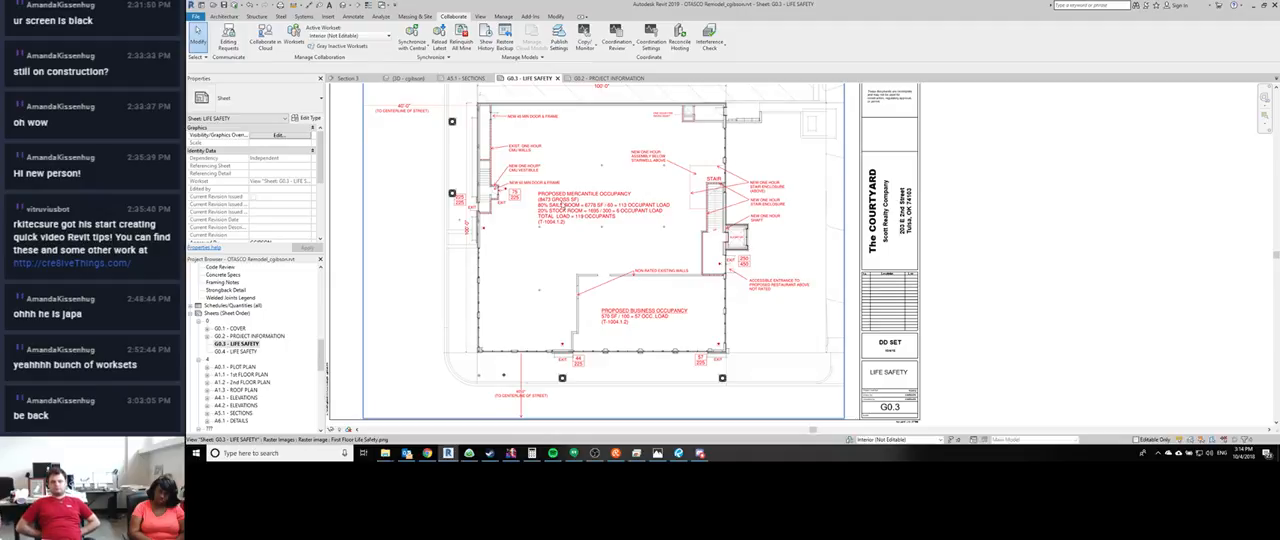
scroll(690, 316, up, 3)
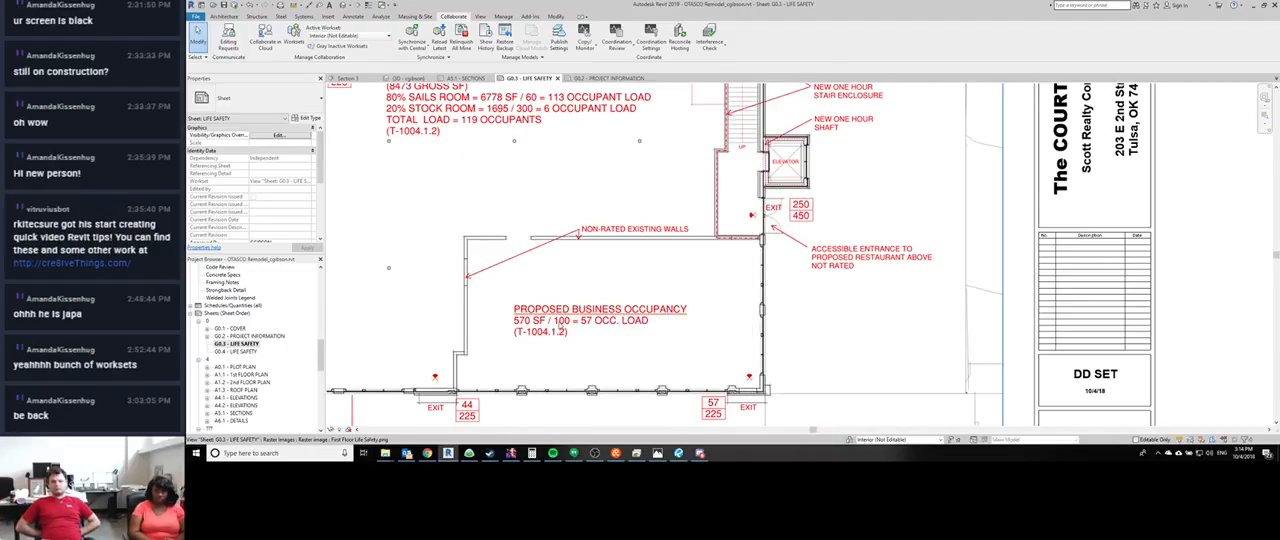
scroll(623, 338, down, 4)
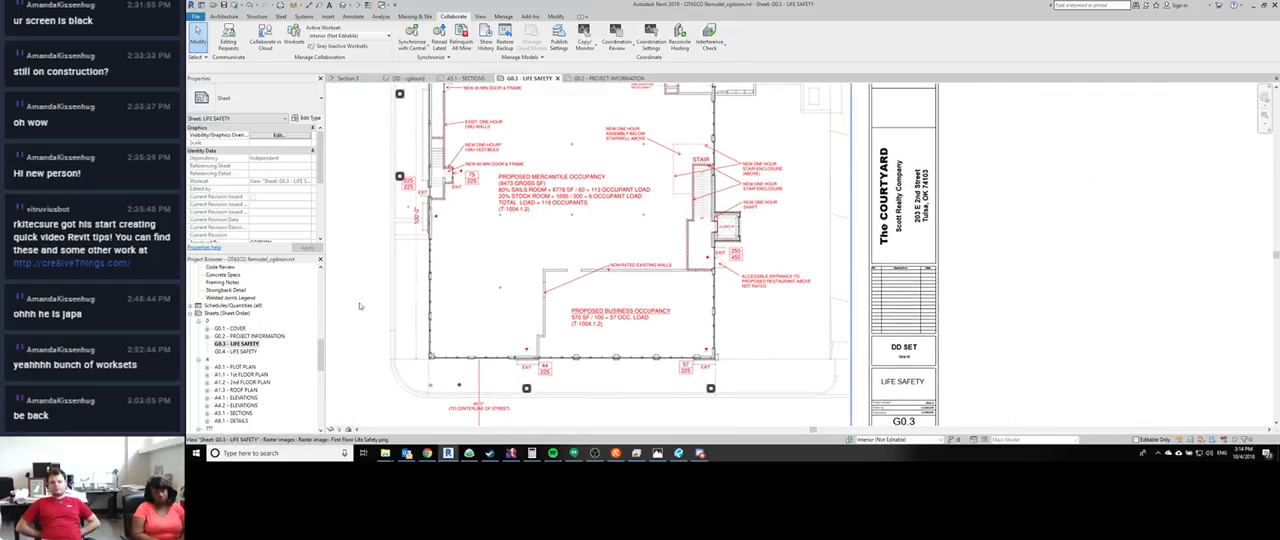
- Open the second-floor sheet G0.4 - LIFE SAFETY and review the kitchen and dining occupant loads and the remoteness between exits
double_click(237, 351)
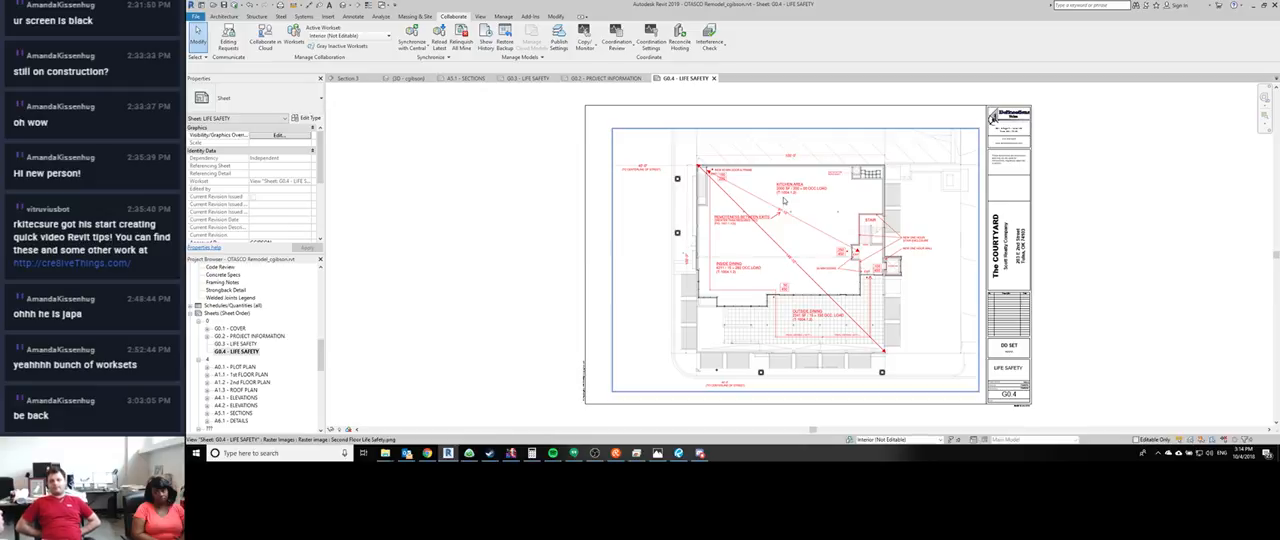
scroll(806, 198, up, 2)
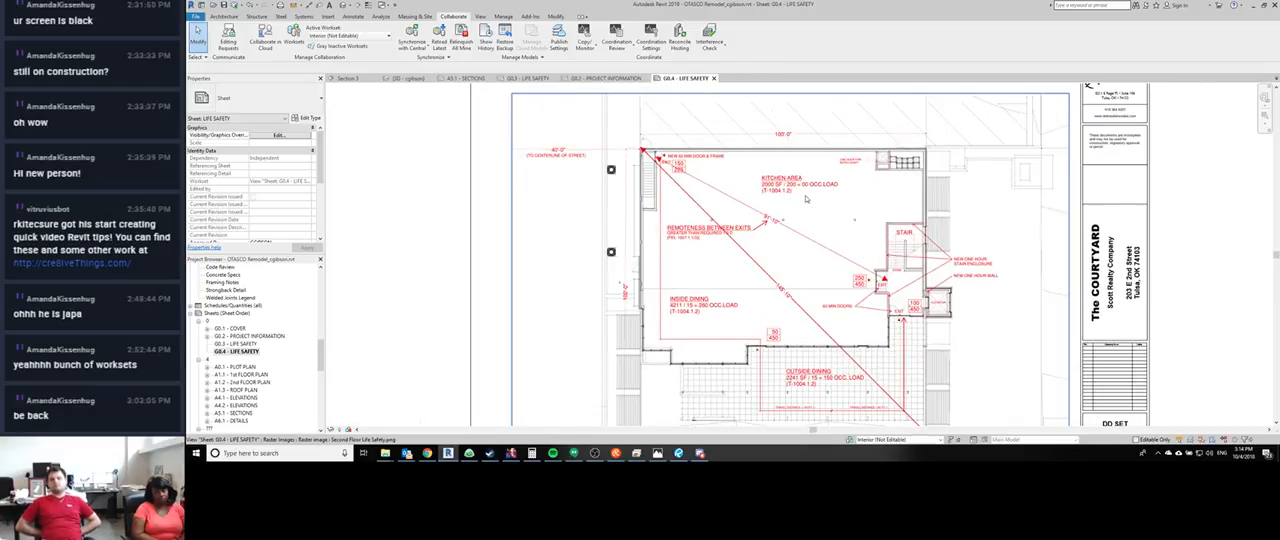
scroll(806, 198, up, 1)
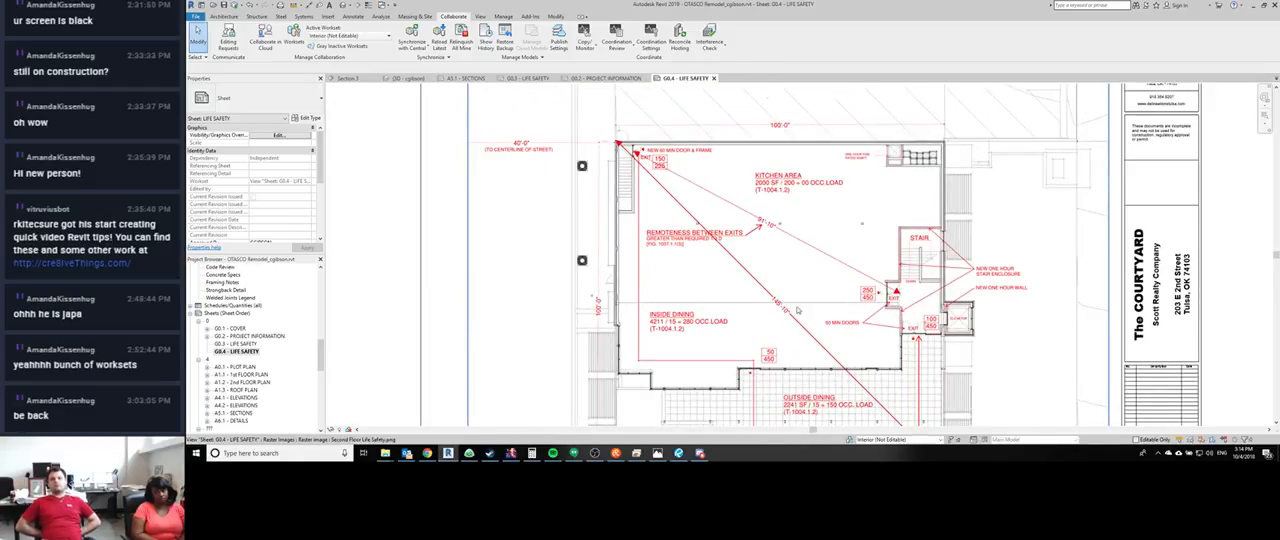
scroll(783, 307, down, 1)
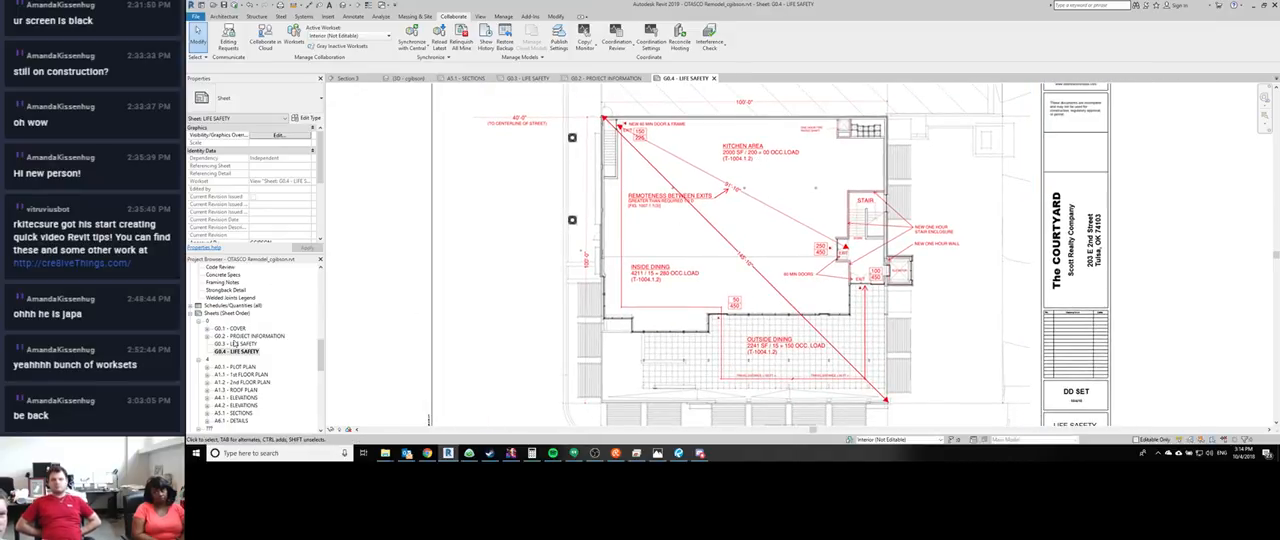
- Revisit sheet G0.3 and read the allowable area, occupancy separation and fire-rated building elements on sheet G0.2 - PROJECT INFORMATION
double_click(236, 344)
scroll(700, 280, up, 2)
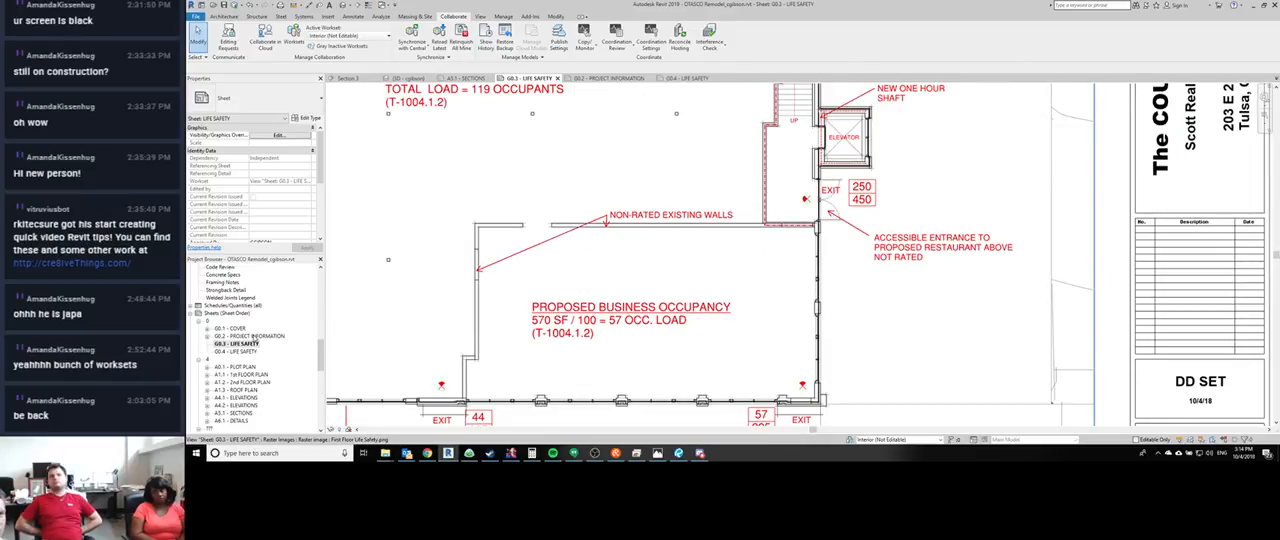
double_click(252, 337)
scroll(912, 235, up, 3)
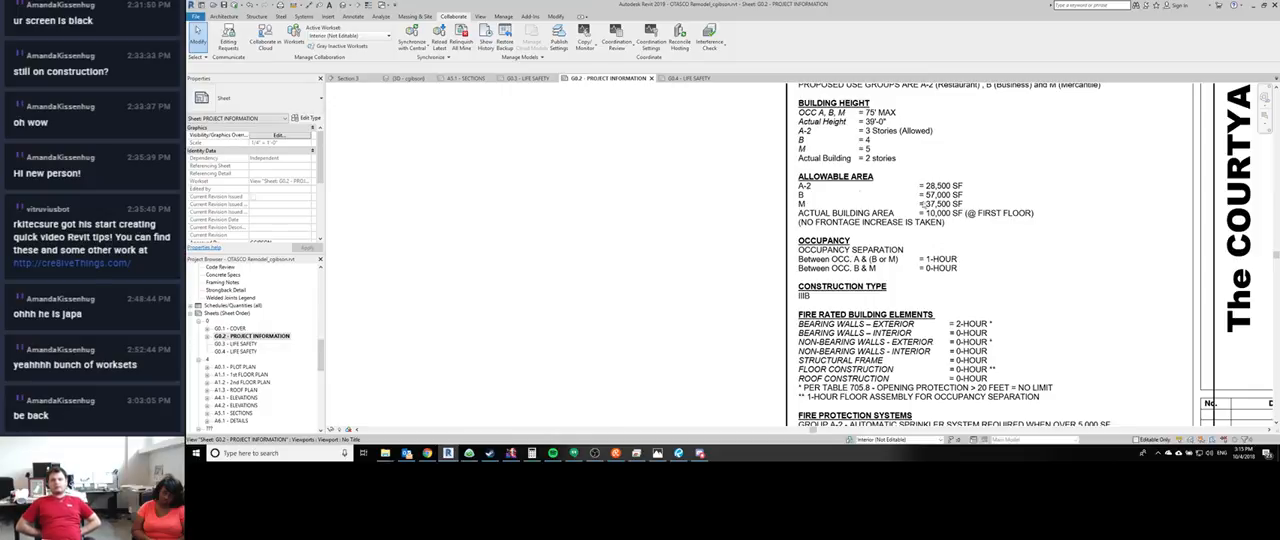
- Return to sheet G0.4 - LIFE SAFETY and review the complete second-floor life safety plan
double_click(232, 351)
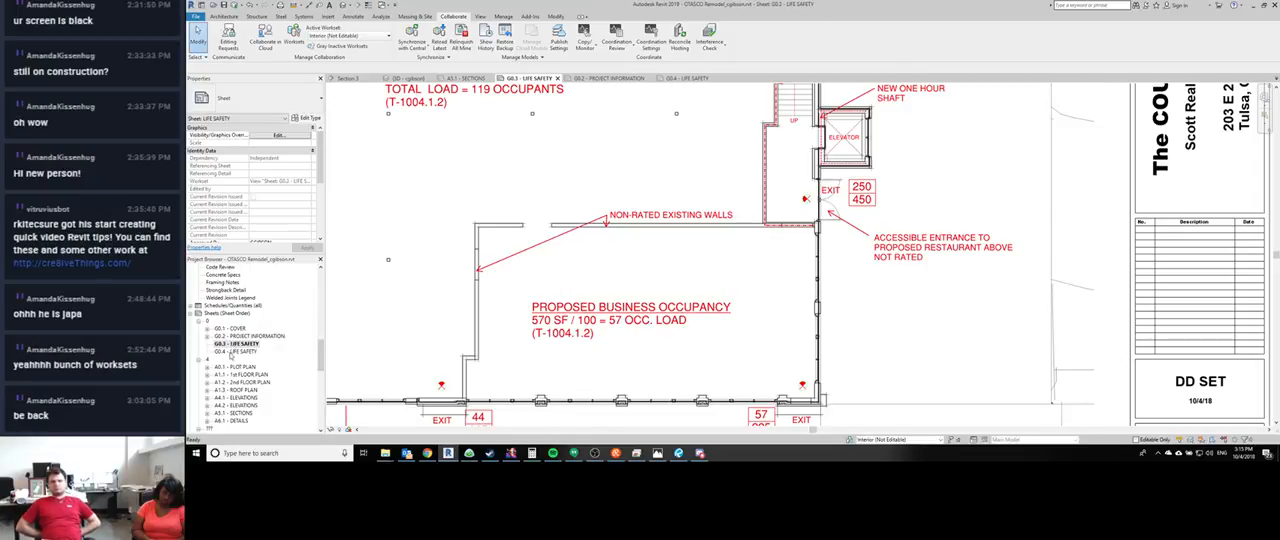
scroll(675, 323, up, 2)
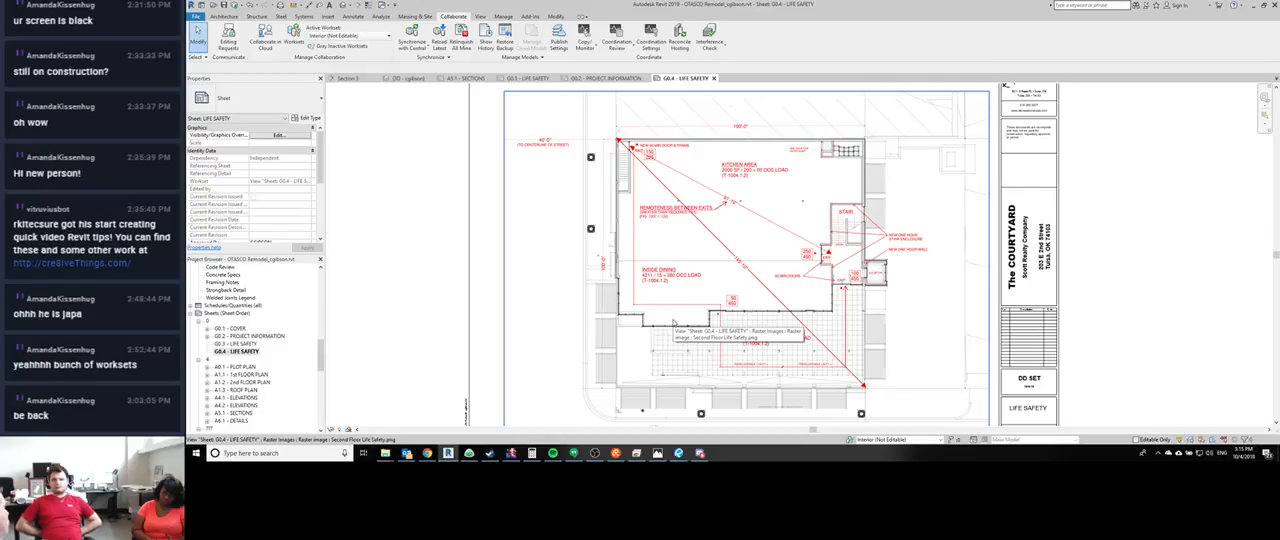
scroll(624, 260, down, 2)
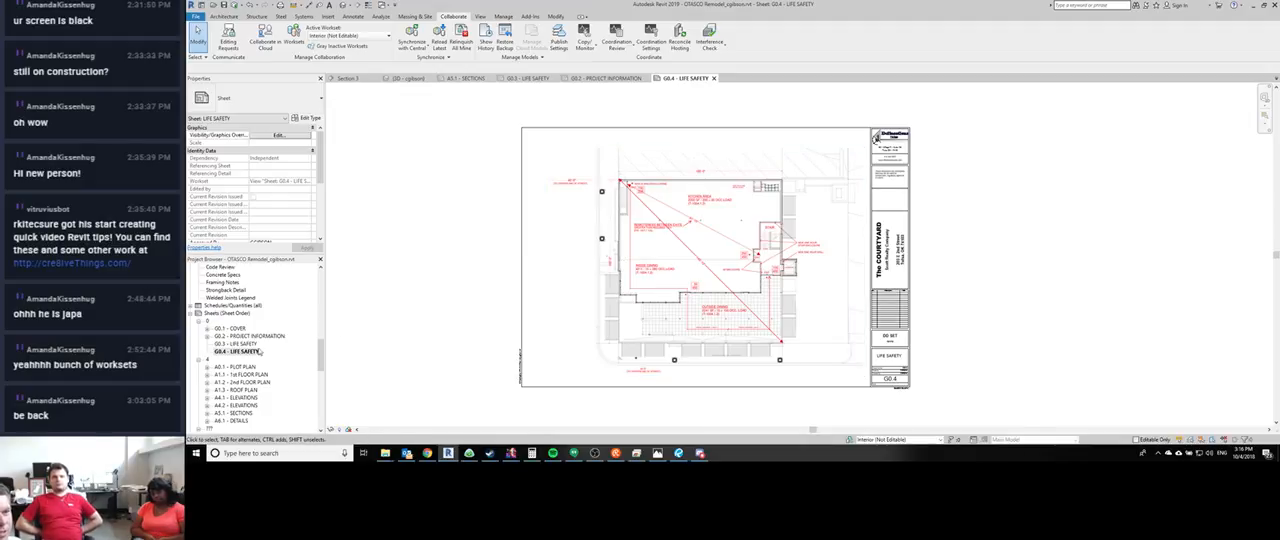
- Open sheet A1.1 - 1st FLOOR PLAN and examine the storefront wall's demolition note, door and new and existing brick piers
double_click(241, 377)
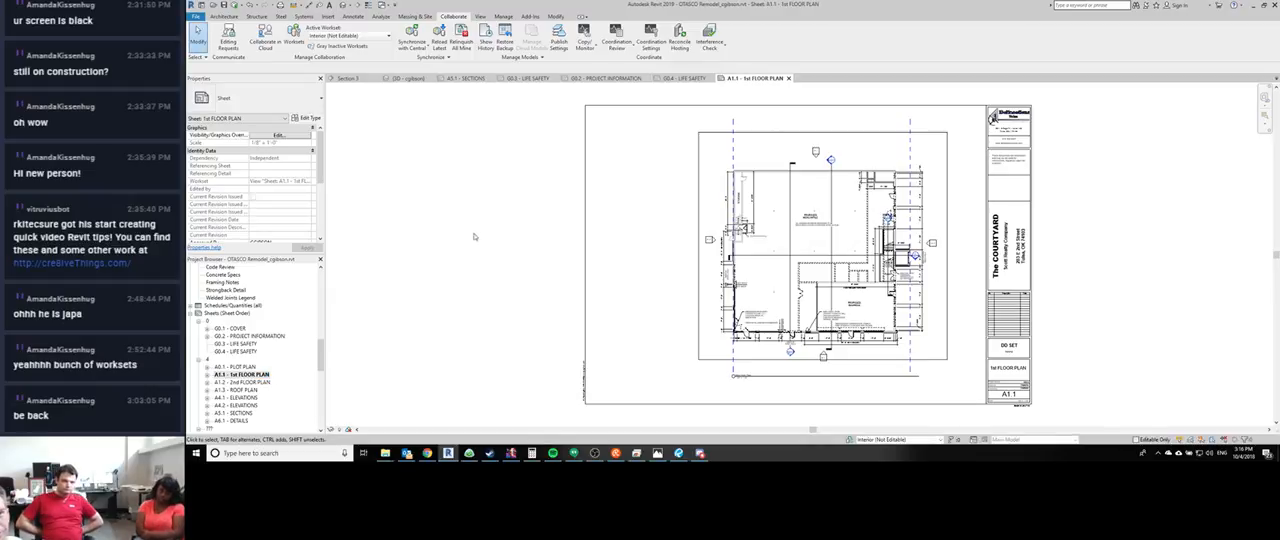
scroll(693, 328, up, 5)
scroll(693, 328, up, 4)
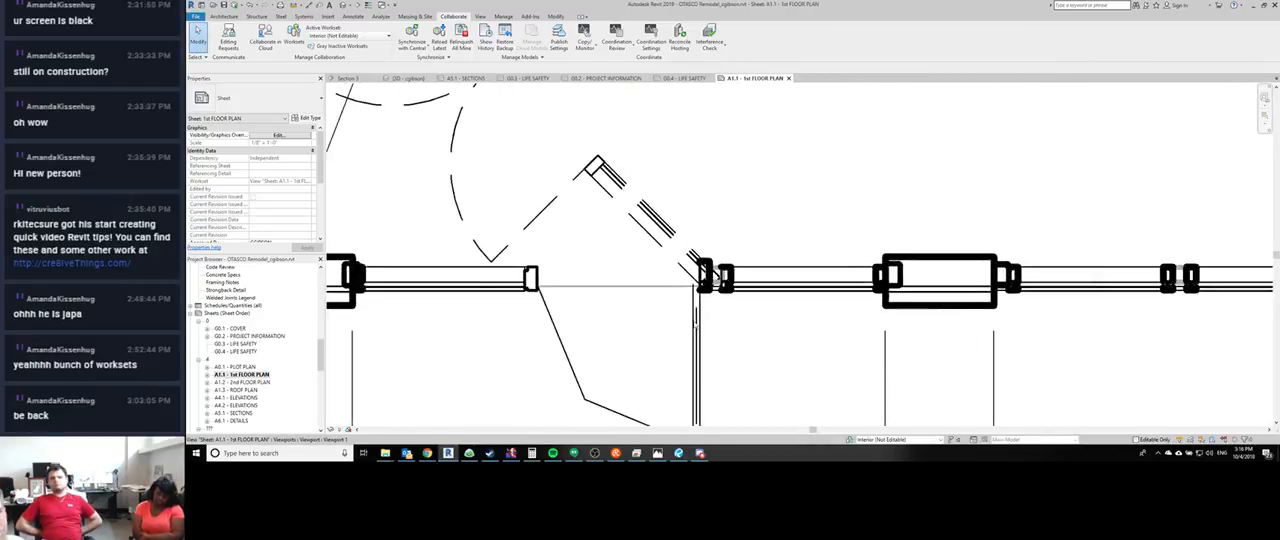
scroll(693, 327, down, 6)
scroll(764, 346, up, 1)
middle_drag(855, 342, 706, 334)
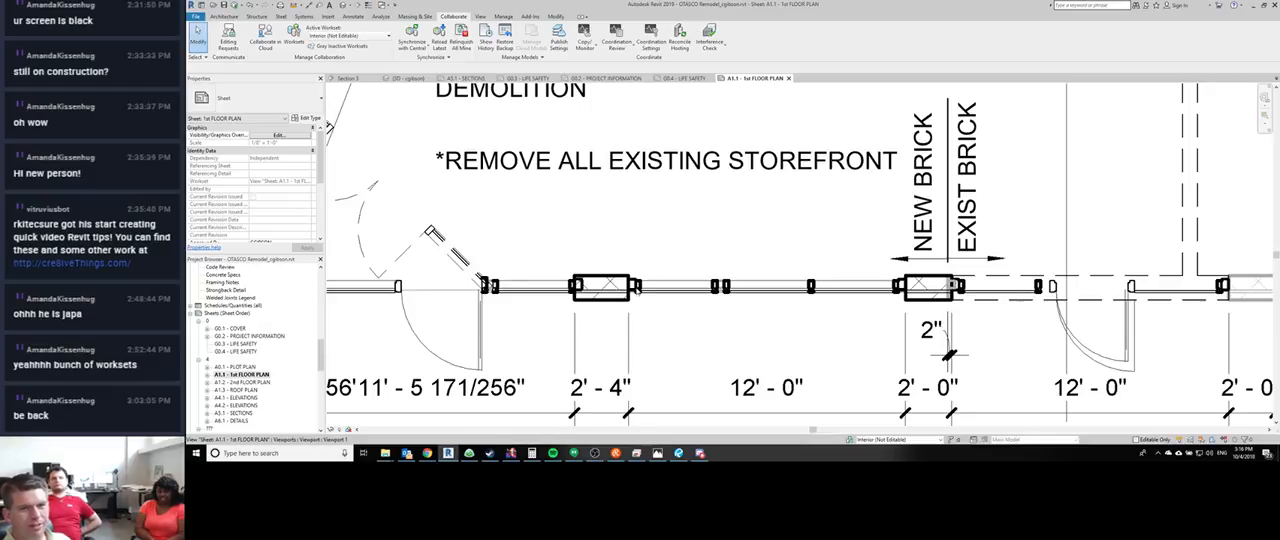
- Examine the storefront framing beside the brick pier, save the project, and show the sheet with thin lines
scroll(666, 317, up, 5)
middle_drag(666, 317, 662, 320)
scroll(659, 288, up, 1)
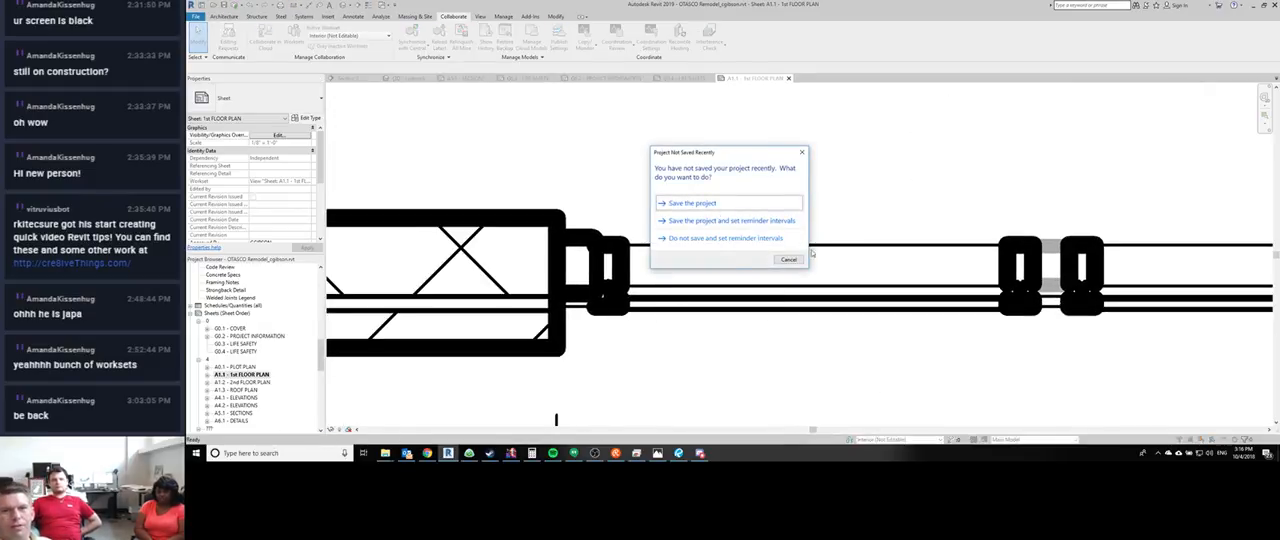
click(724, 204)
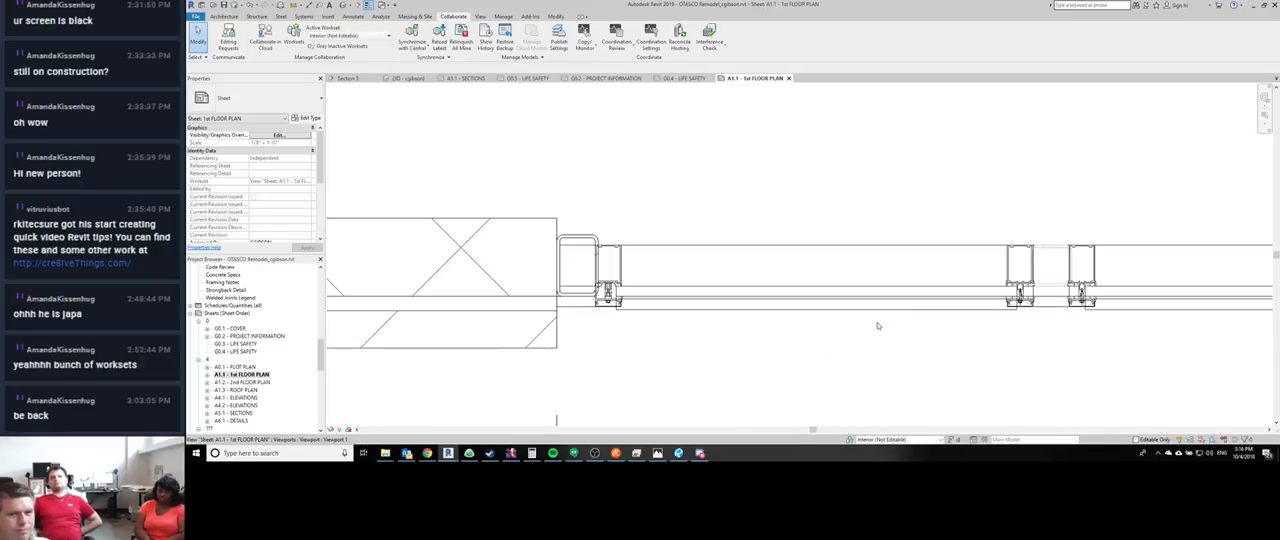
- Activate the floor plan viewport on sheet A1.1 and pre-highlight the storefront's horizontal mullion beside the brick pier
scroll(655, 308, up, 3)
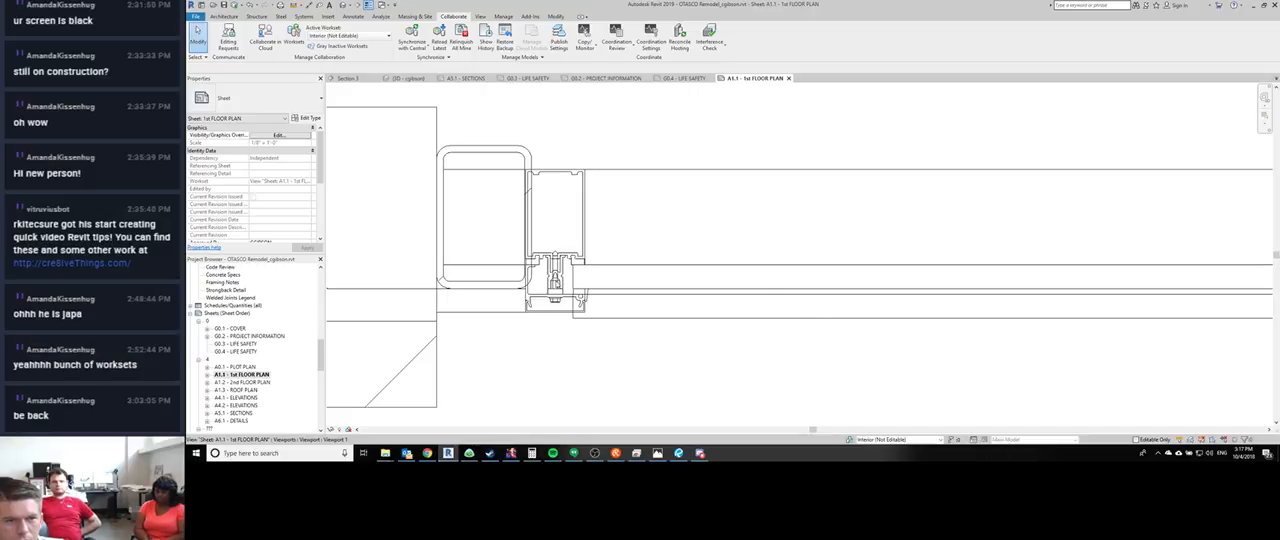
click(690, 268)
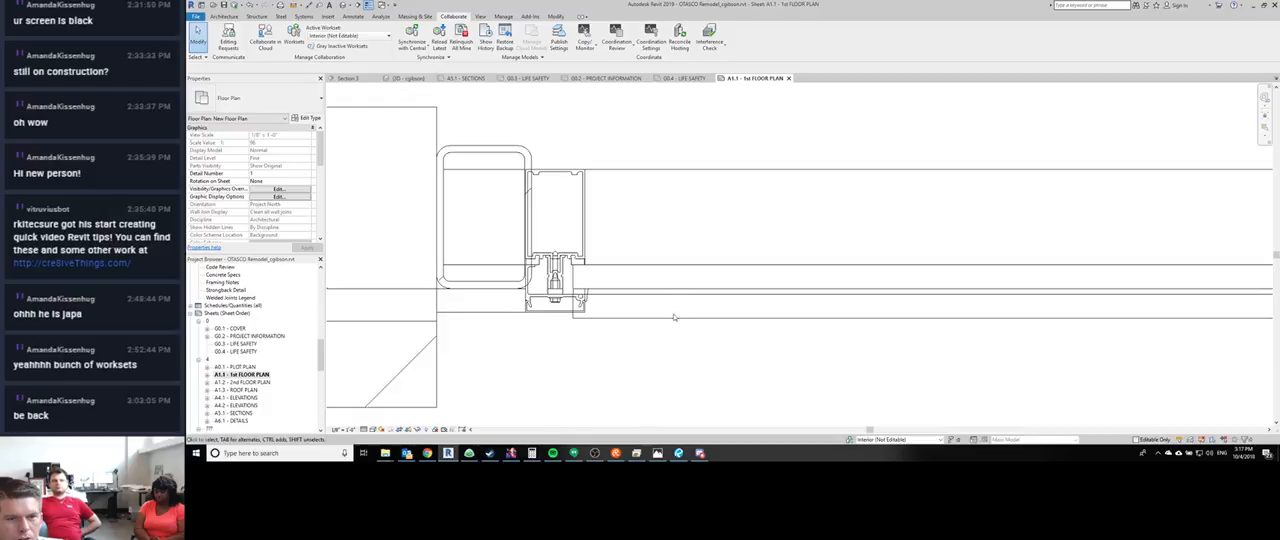
key(Tab)
key(Tab)
key(Tab)
key(Tab)
key(Tab)
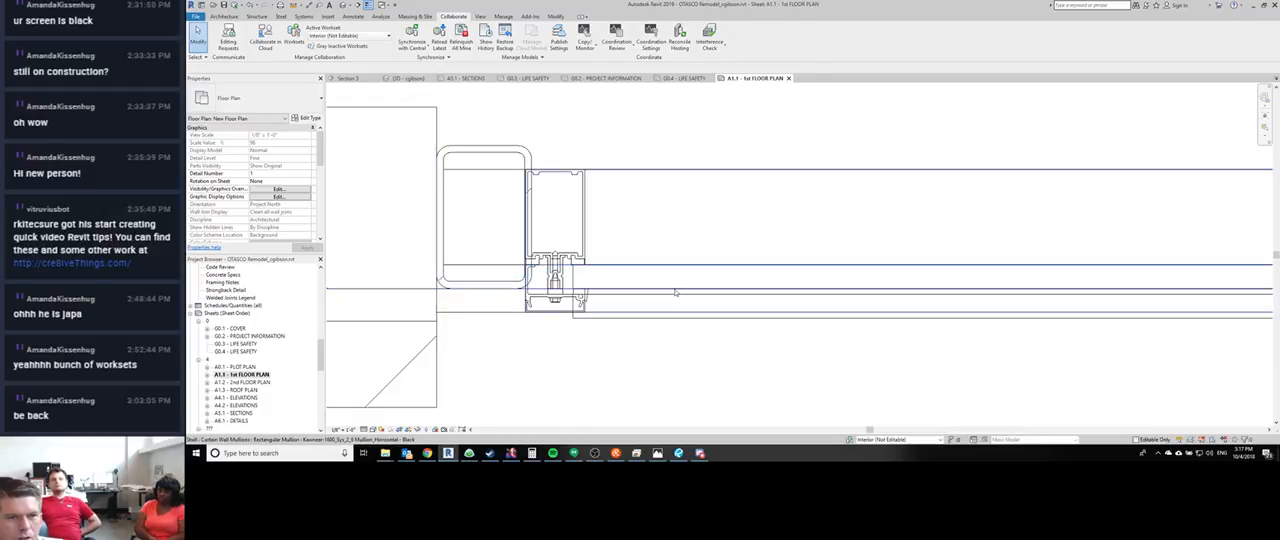
- Examine the storefront bay's mullions and the HSS steel column between the paired vertical mullions
scroll(677, 293, down, 1)
middle_drag(728, 331, 558, 332)
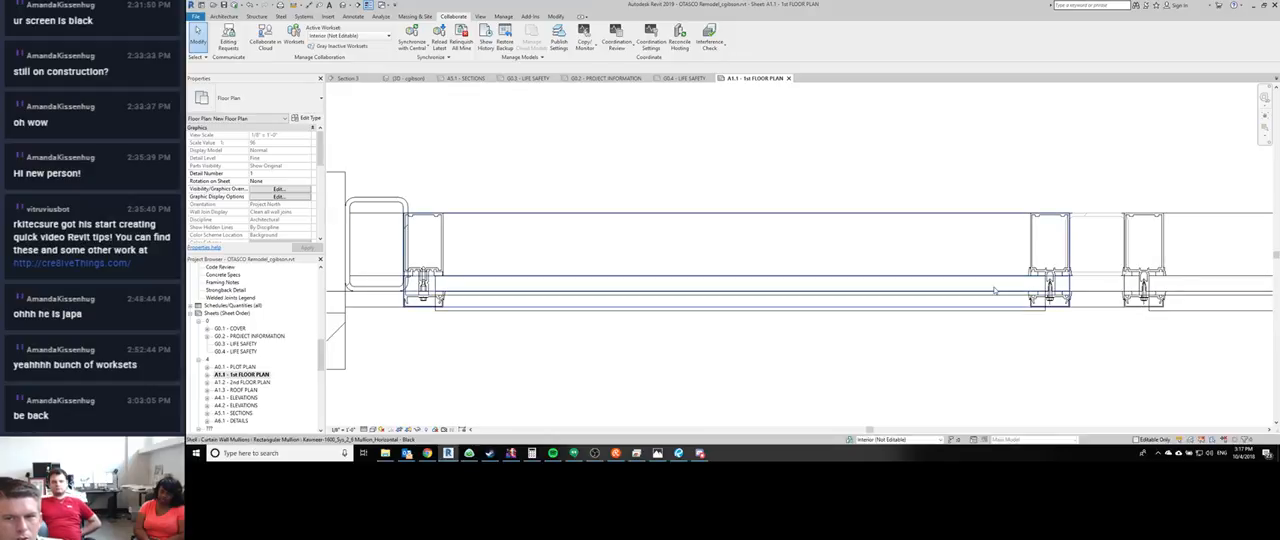
click(931, 295)
key(Escape)
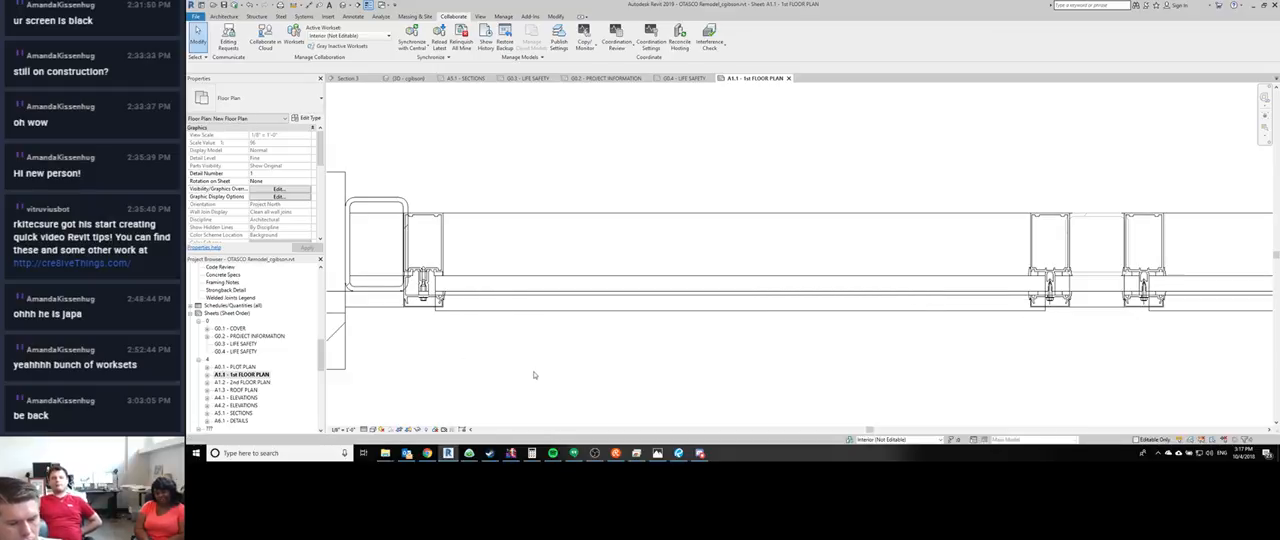
key(l)
key(i)
key(Escape)
scroll(465, 279, down, 2)
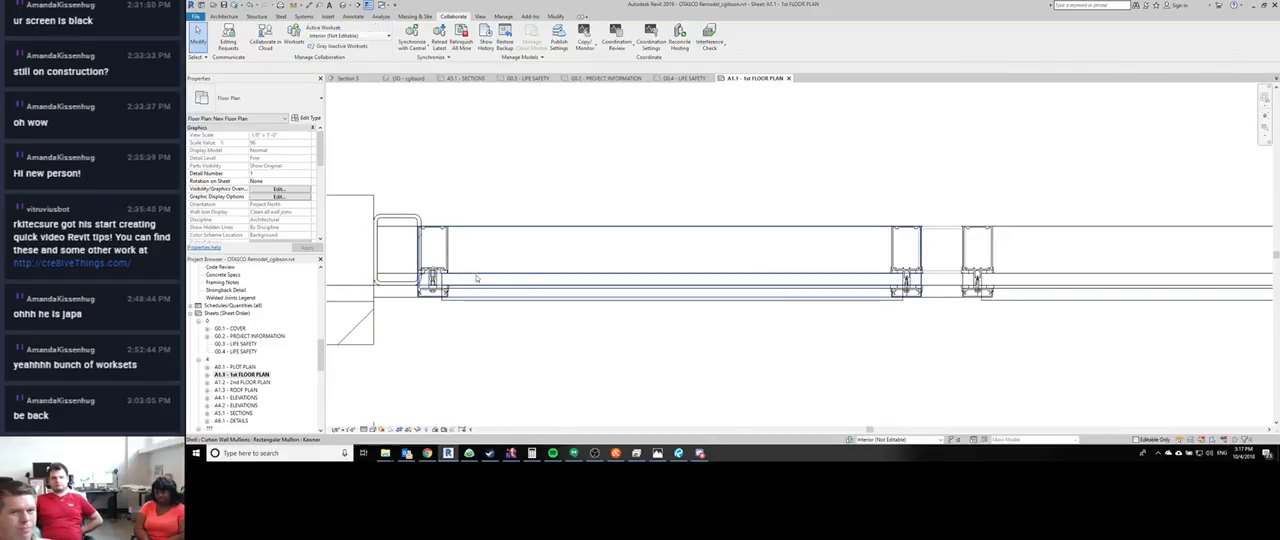
scroll(947, 254, up, 3)
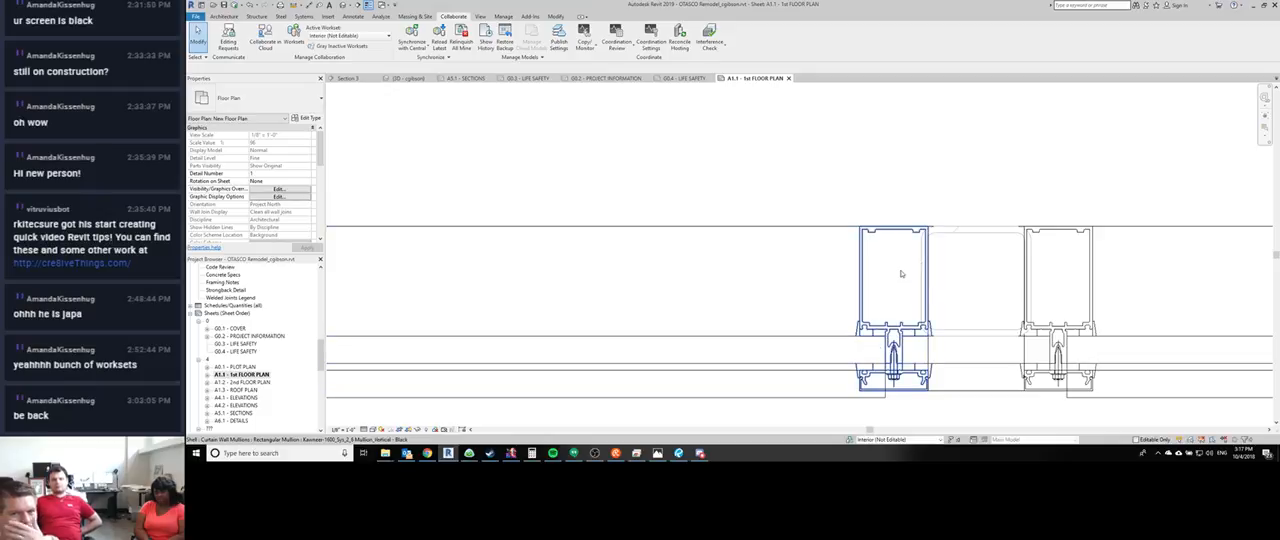
scroll(938, 283, down, 1)
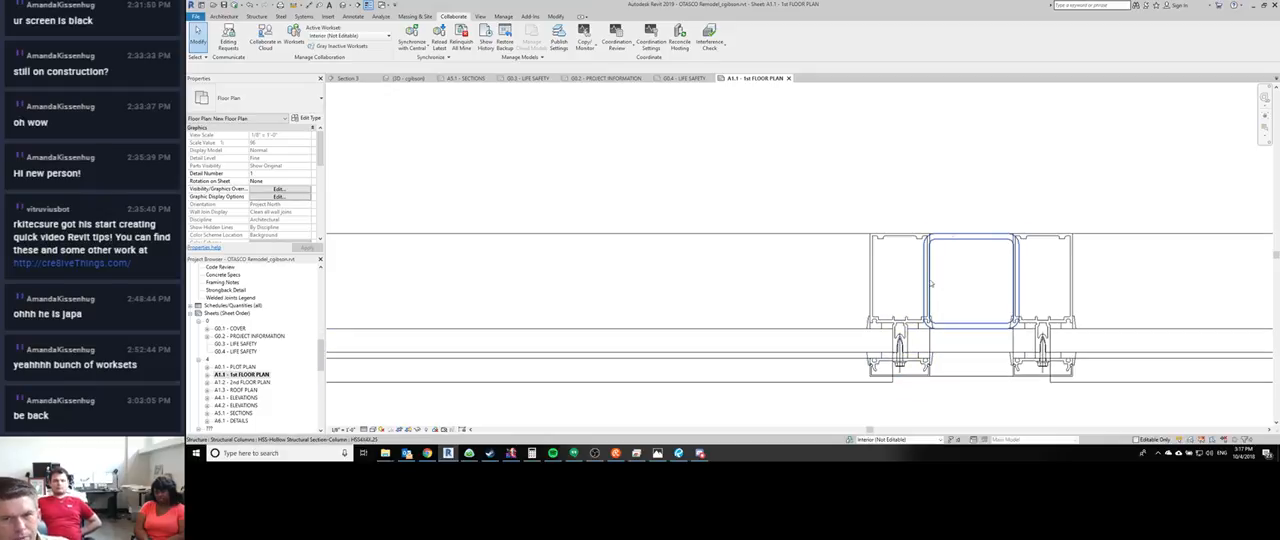
key(d)
key(i)
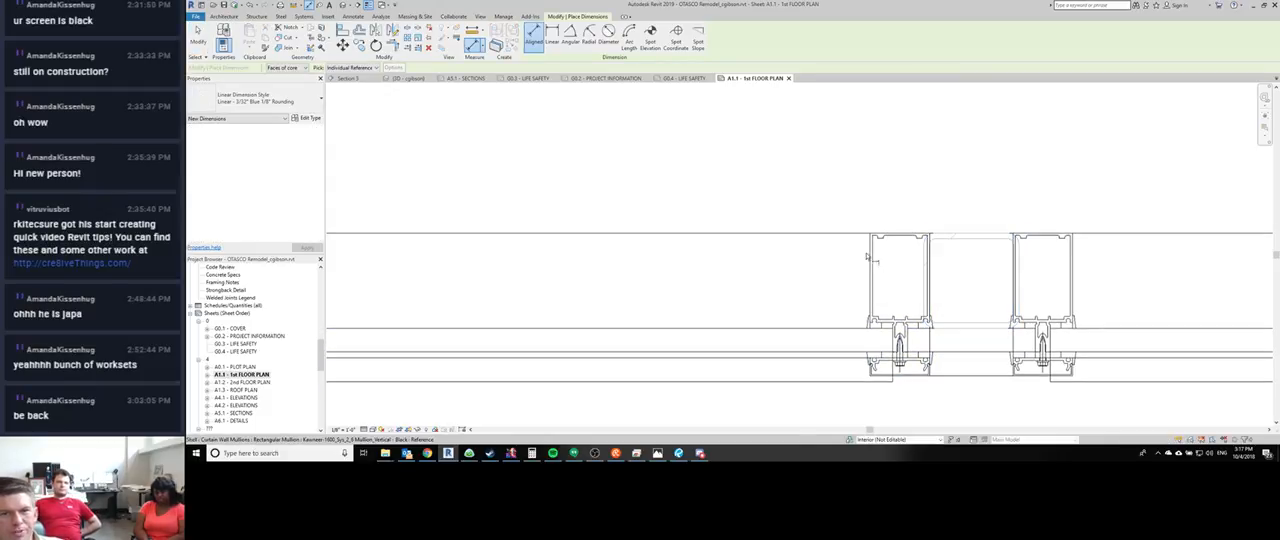
click(931, 292)
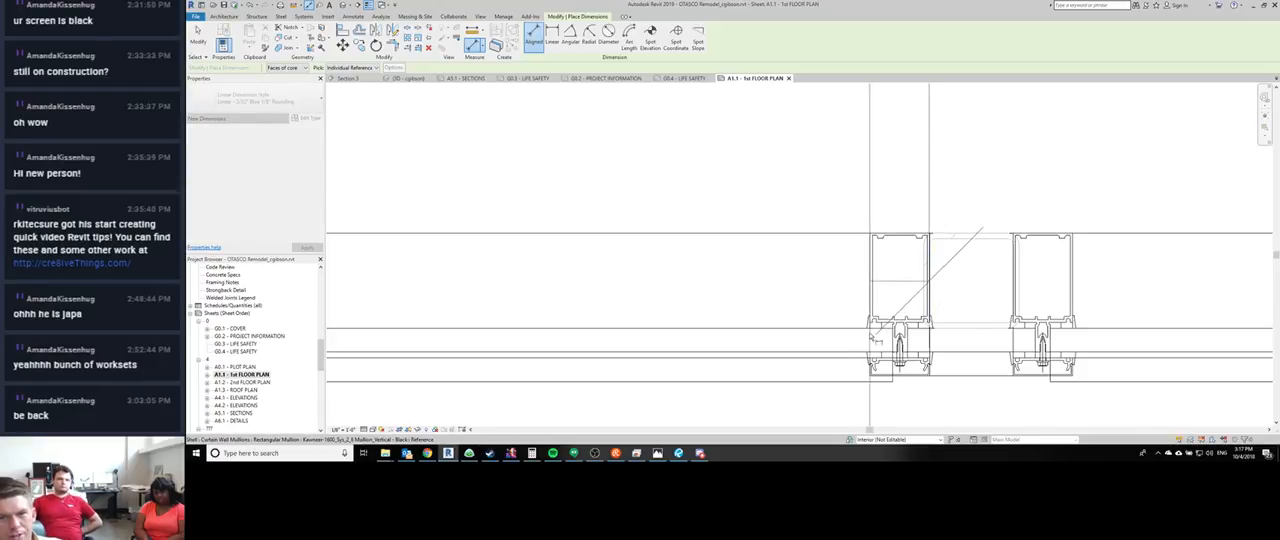
key(Escape)
key(Escape)
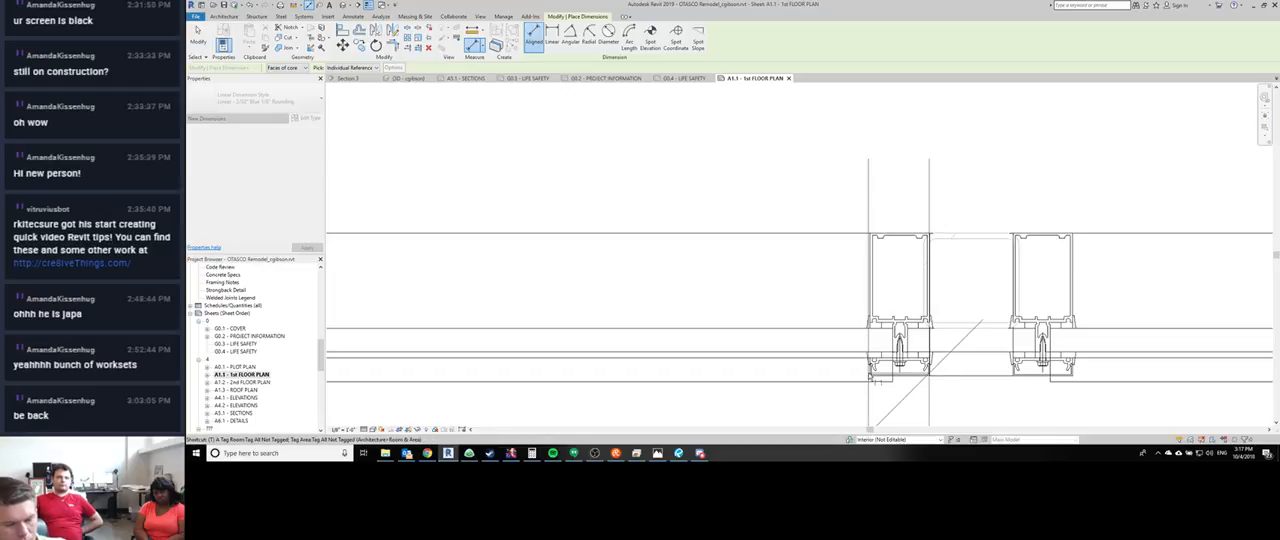
- Measure the width of the vertical mullion next to the HSS column
scroll(869, 376, up, 4)
click(869, 376)
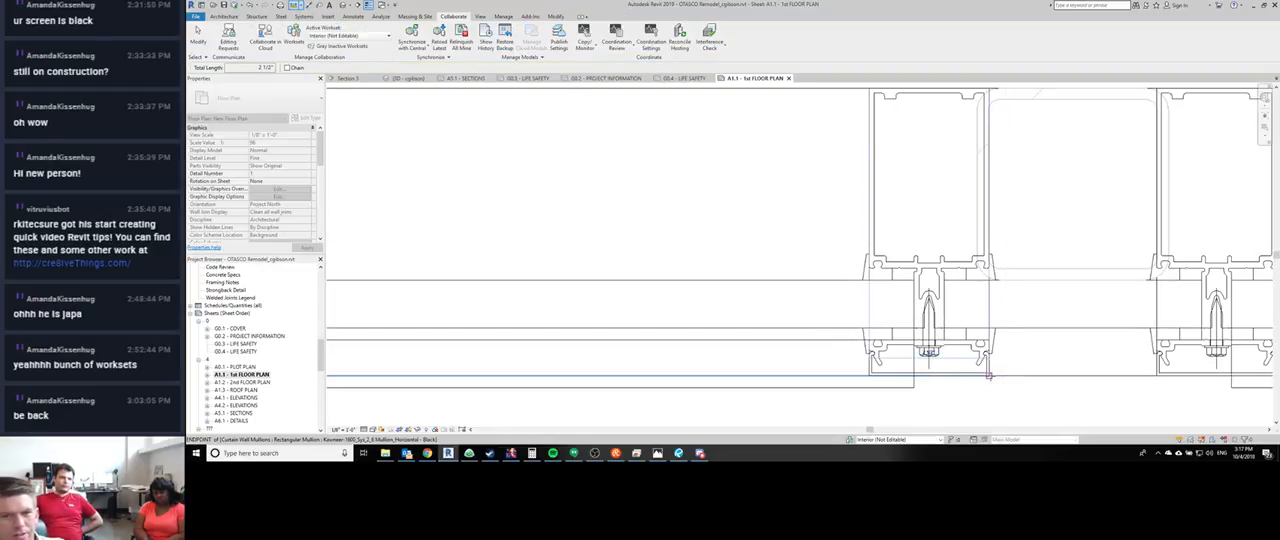
key(Escape)
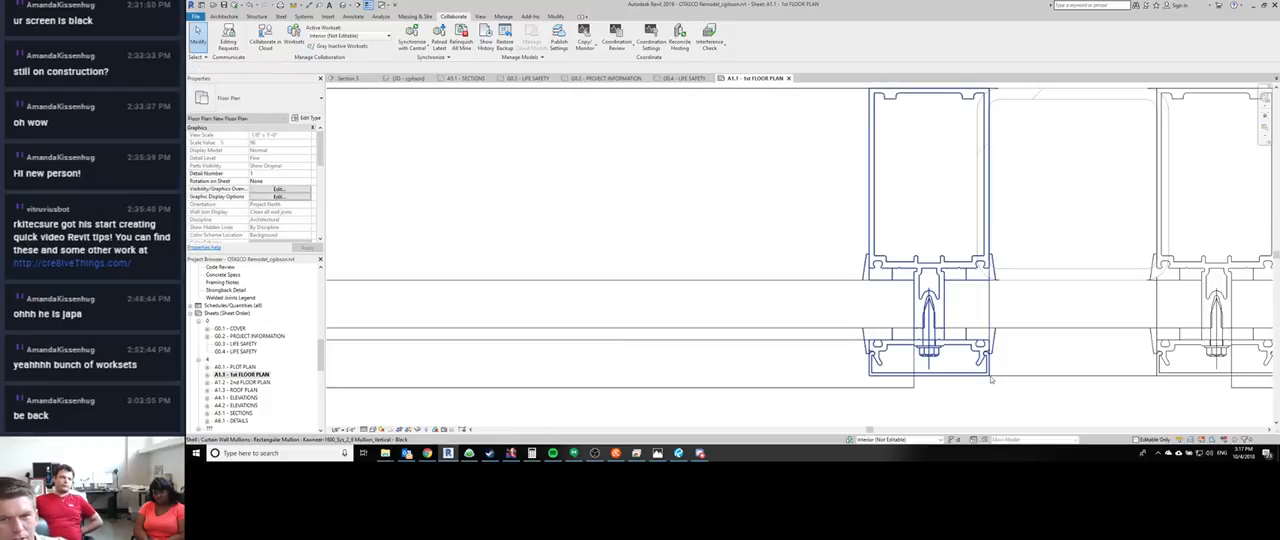
- Change all mullions on the gridline of the vertical mullion before the HSS column to Kawneer-1600_Sys_2_6 Mullion_Jamb R - Black
scroll(988, 375, down, 4)
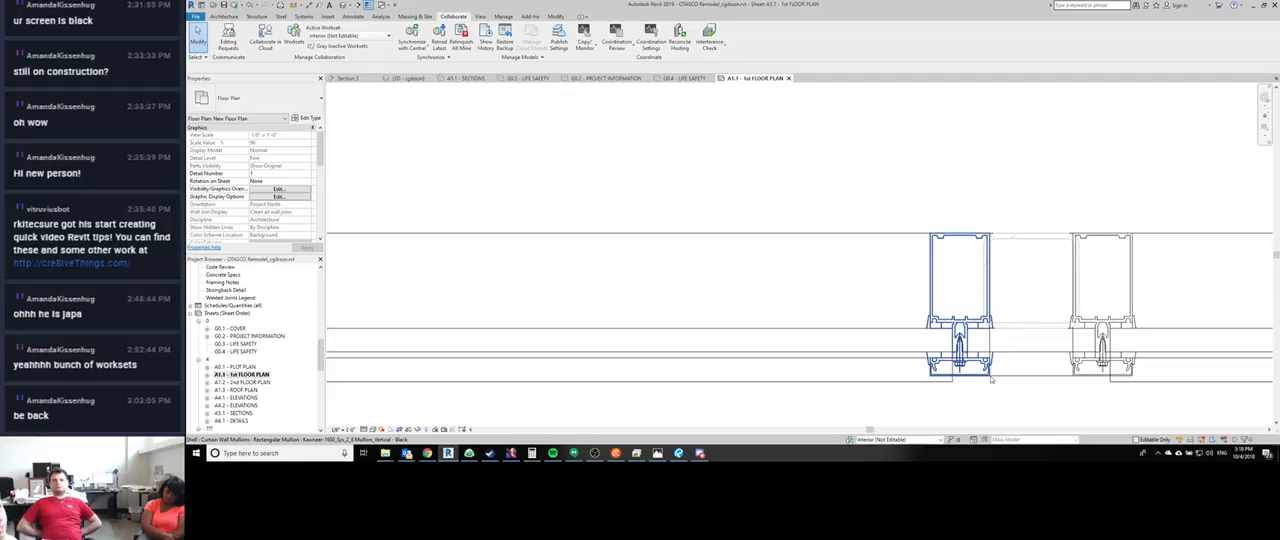
click(965, 297)
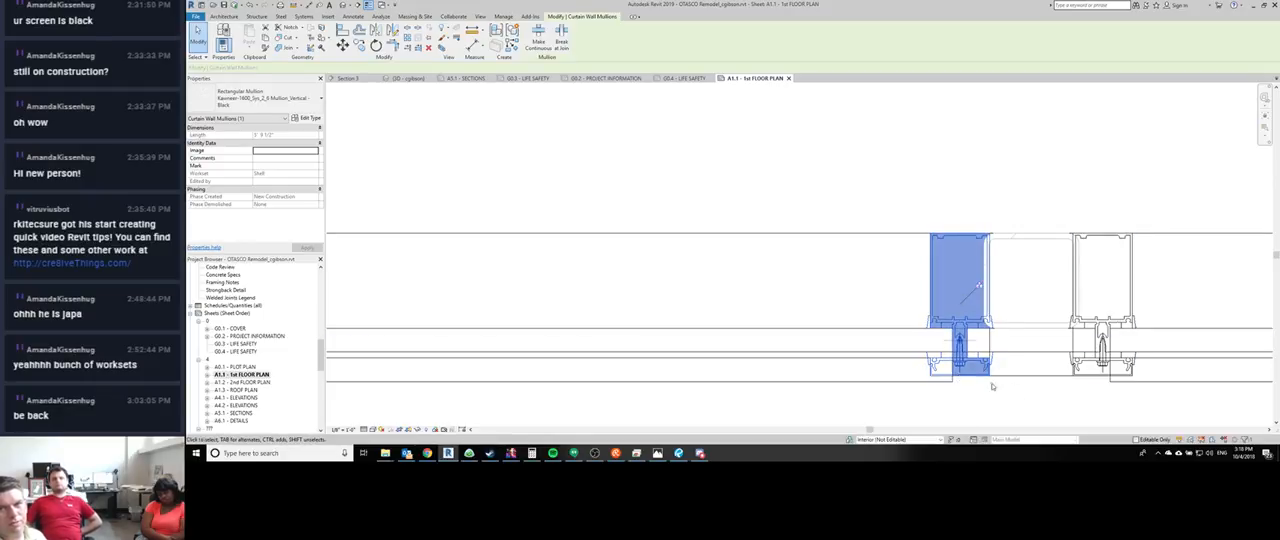
right_click(946, 292)
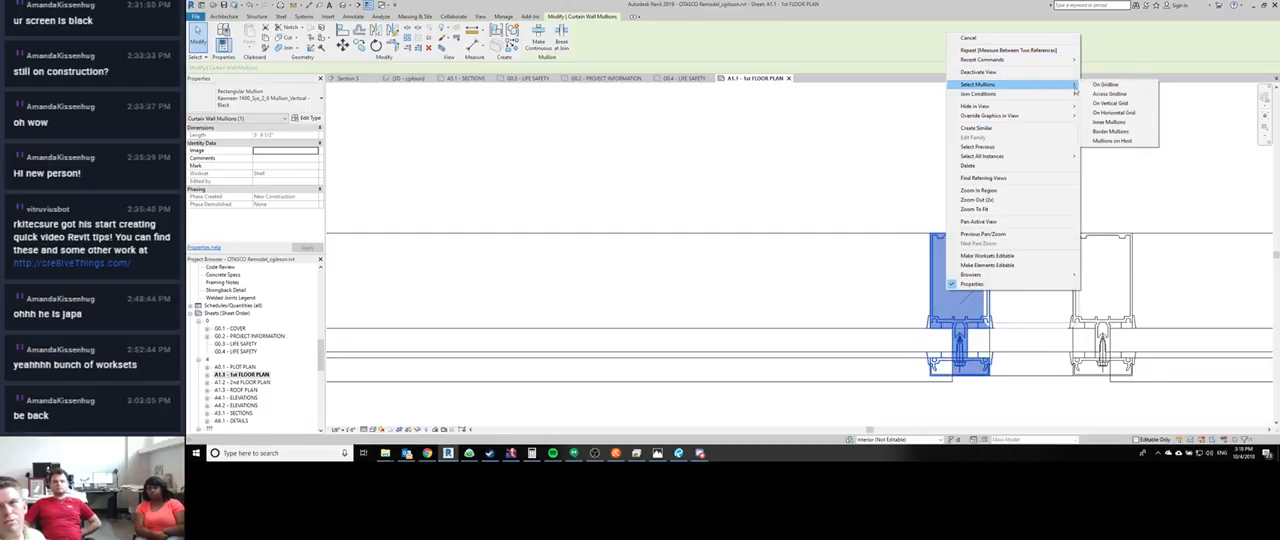
click(1100, 86)
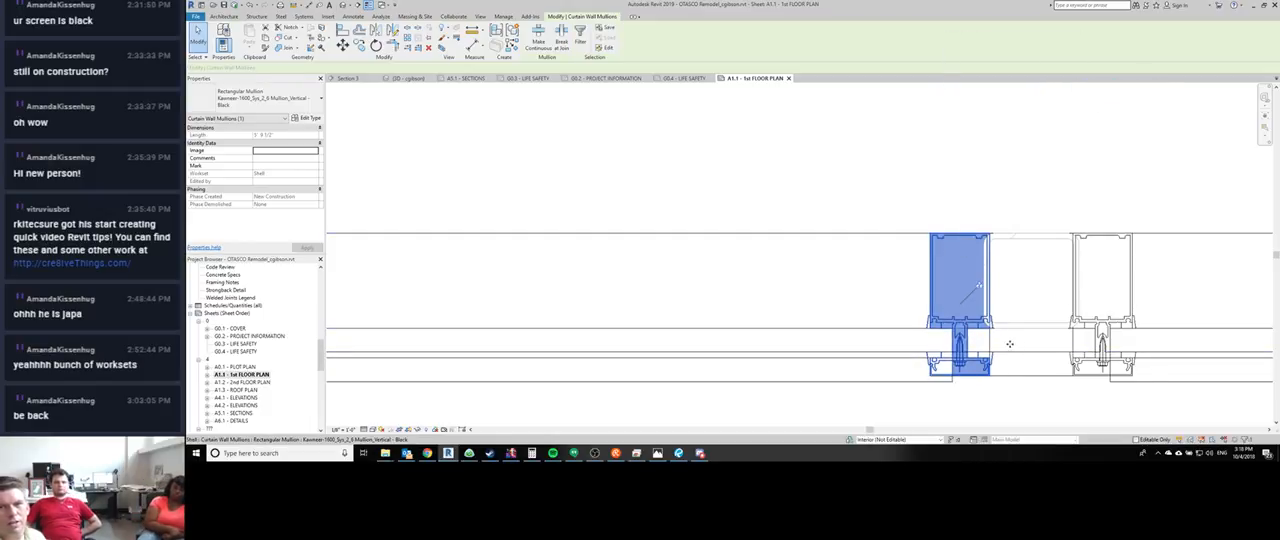
click(253, 102)
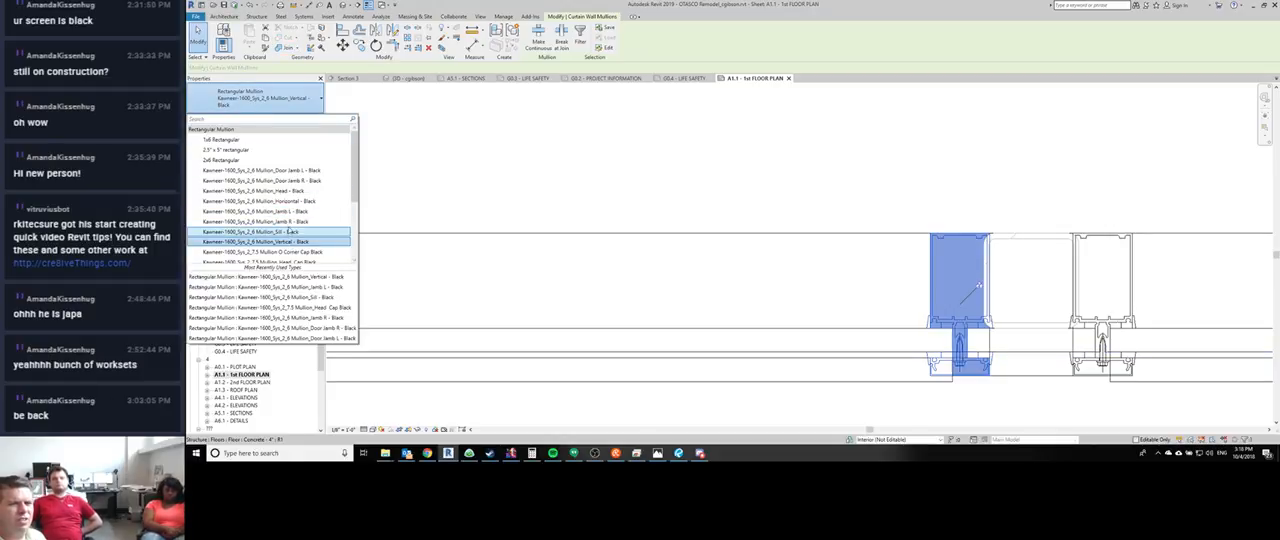
click(288, 221)
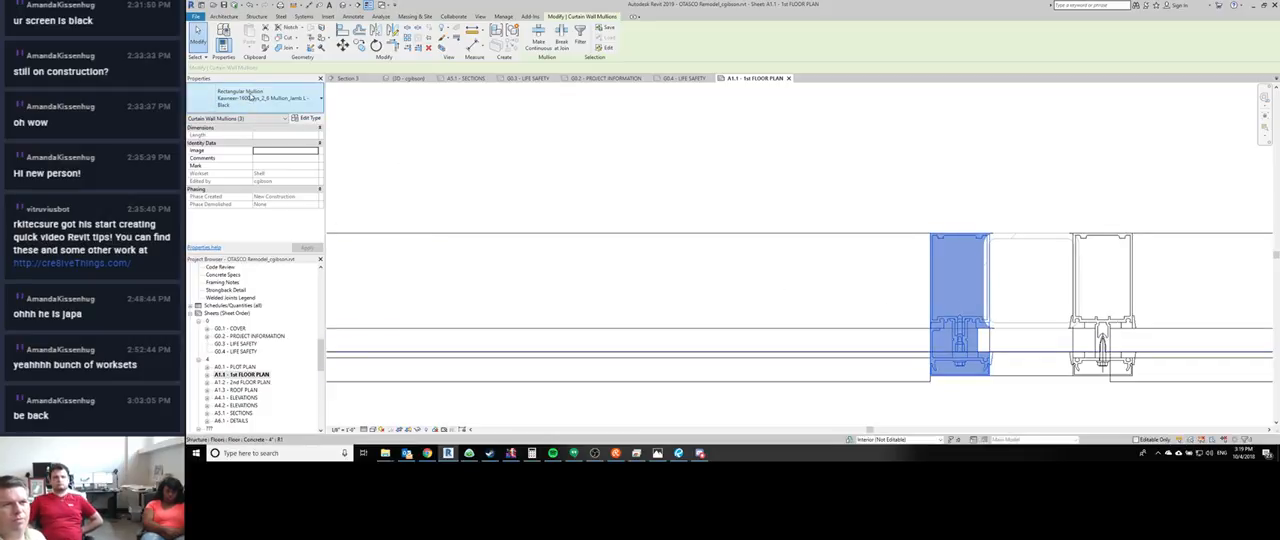
click(250, 97)
click(279, 221)
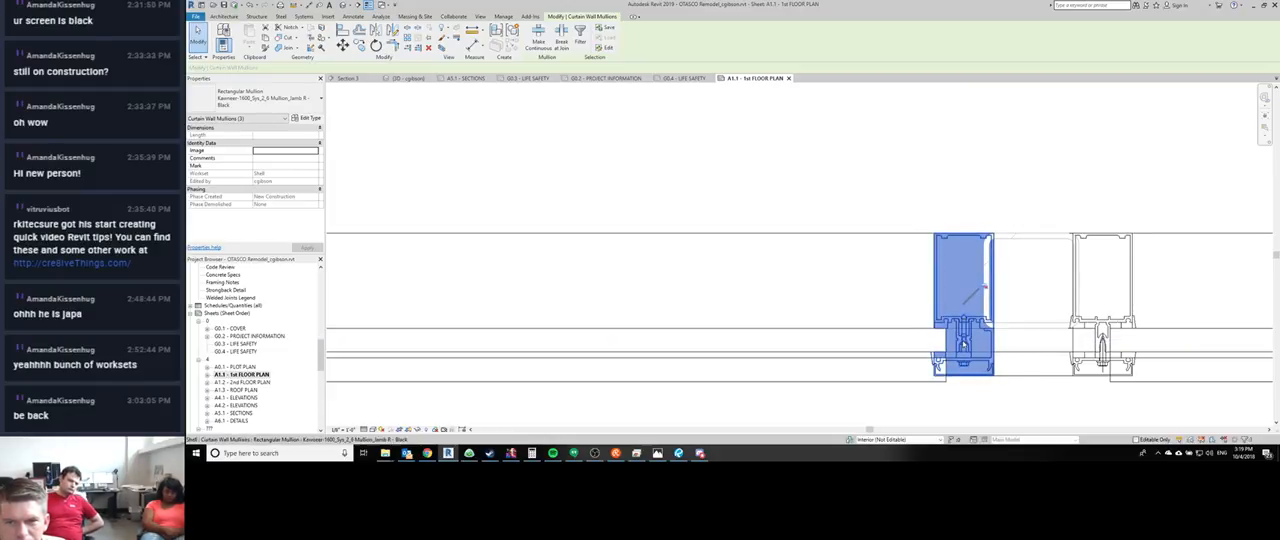
key(Escape)
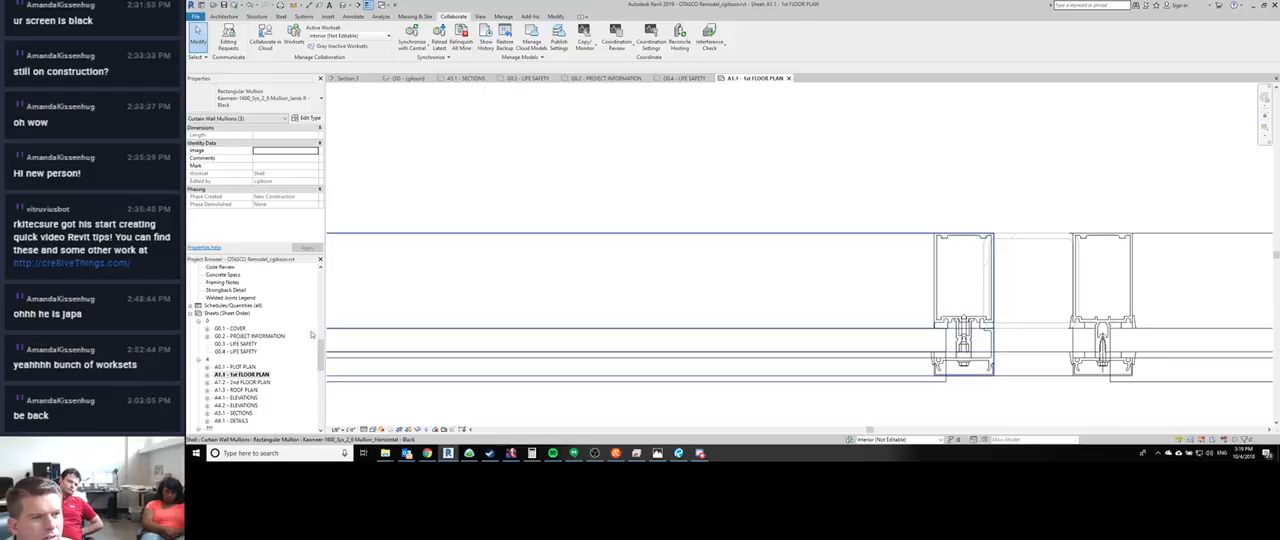
- Open the Working - 1st Floor Plan view and locate the storefront mullions and brick pier below SPACE - A
scroll(238, 314, up, 6)
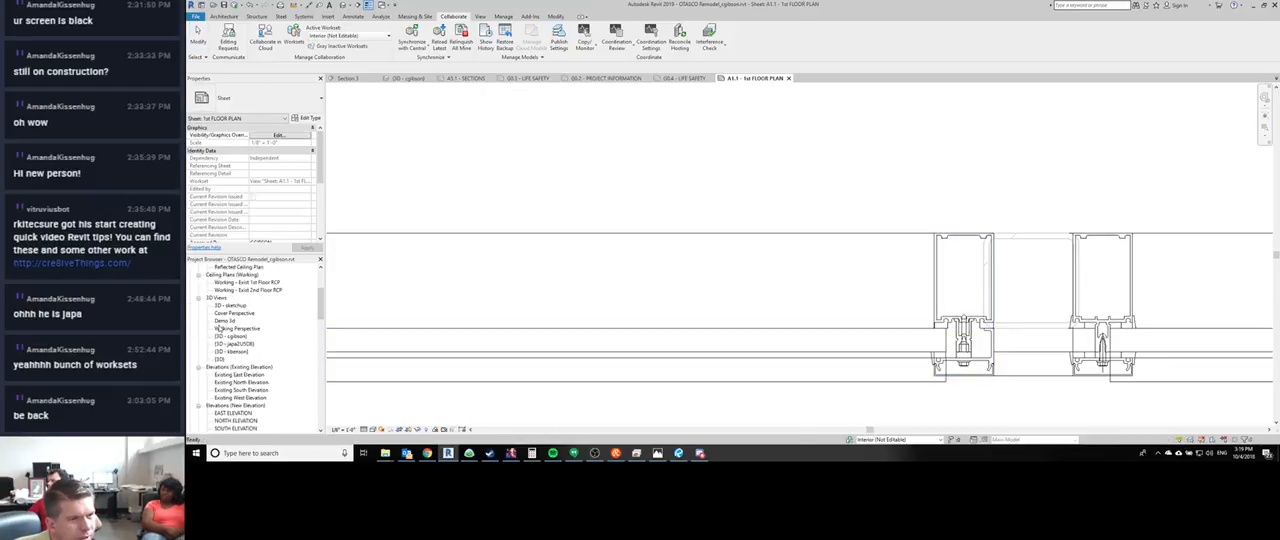
scroll(224, 389, up, 3)
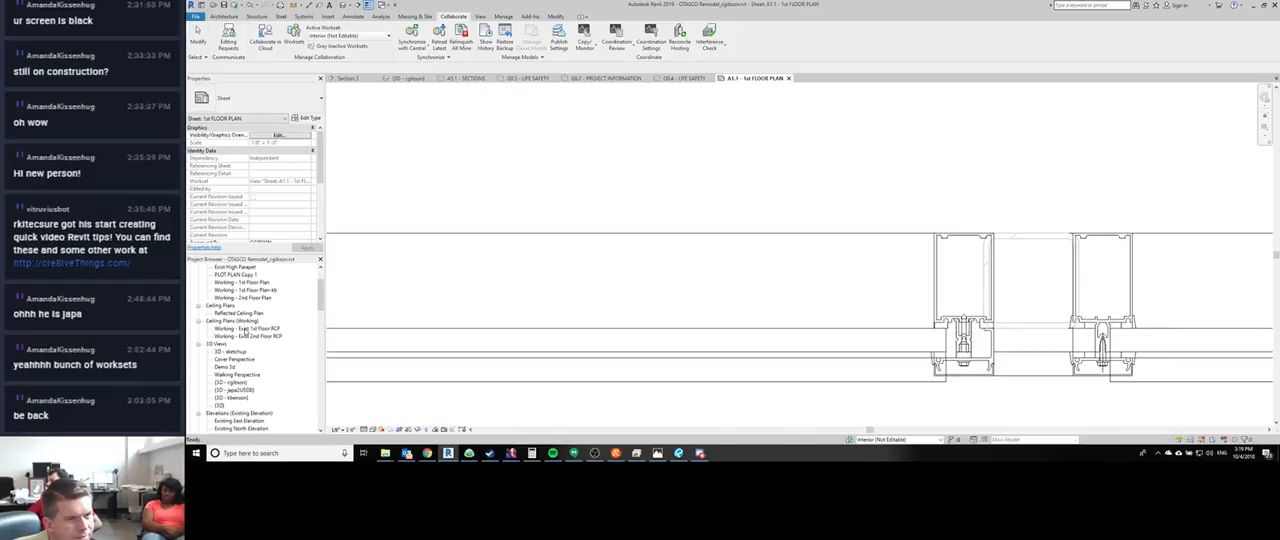
scroll(242, 337, up, 2)
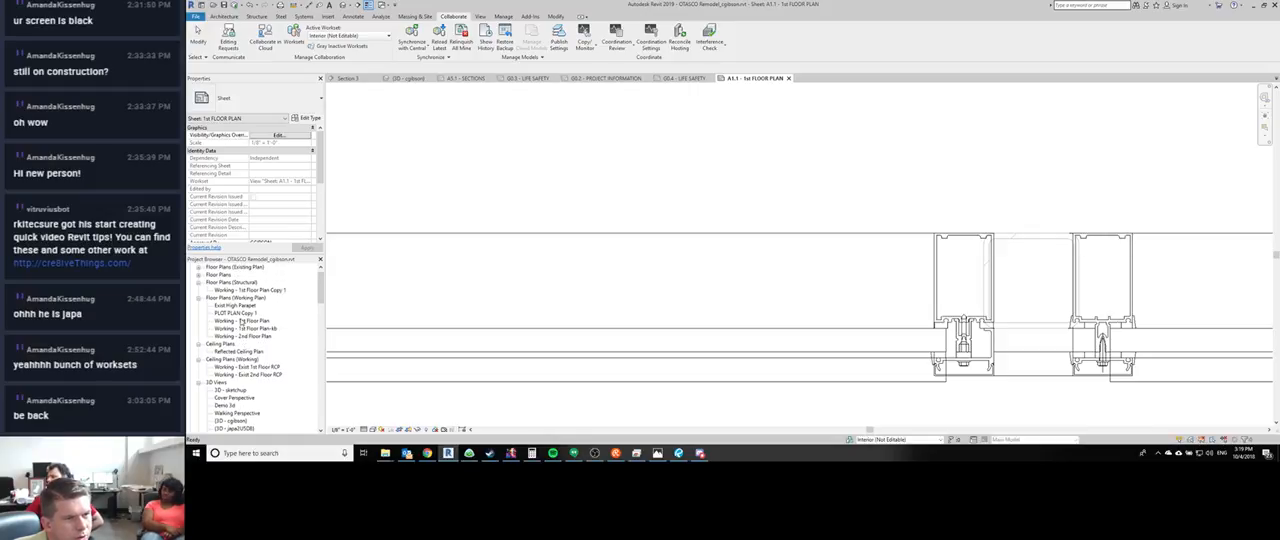
double_click(241, 321)
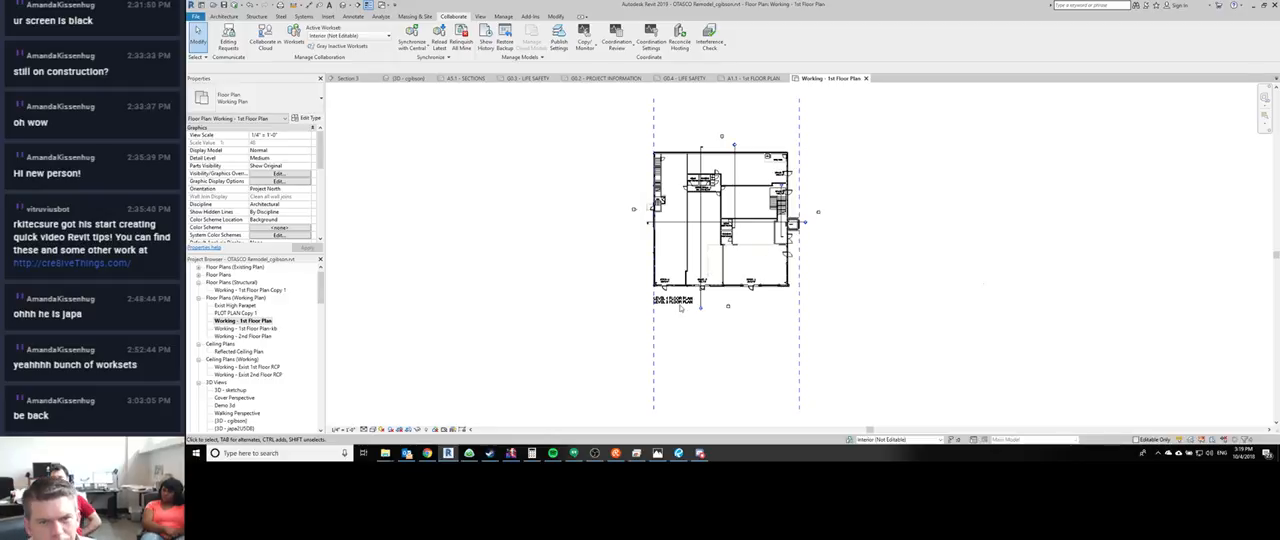
scroll(680, 308, up, 8)
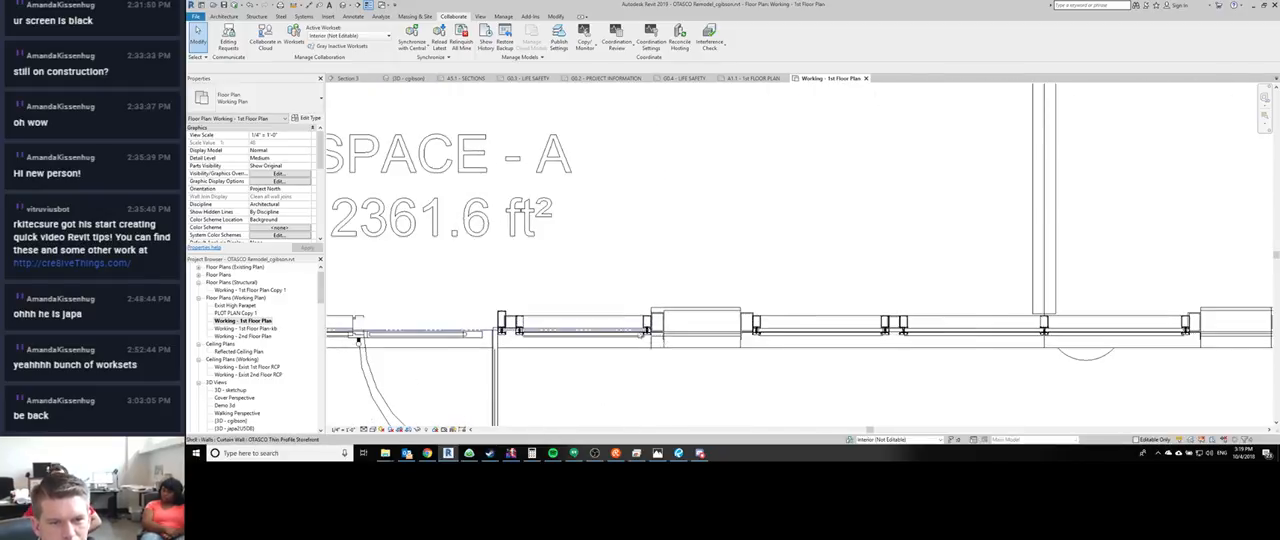
scroll(358, 340, up, 3)
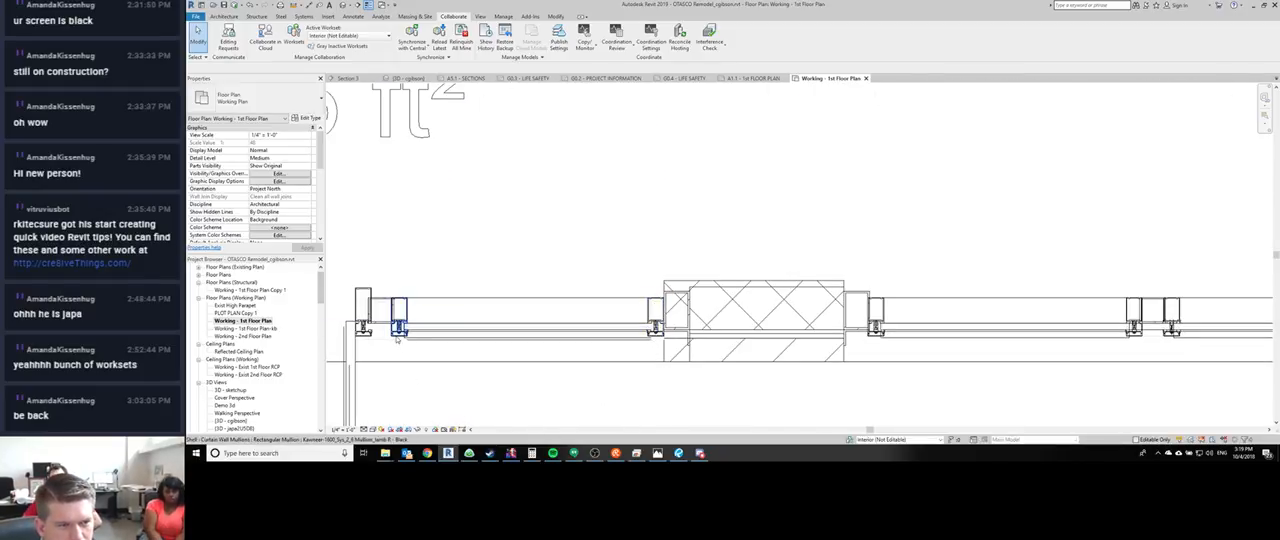
drag(382, 258, 421, 356)
middle_drag(421, 354, 449, 351)
- Review the model categories in the plan's Visibility/Graphic Overrides, including the curtain system and mullion entries, and close without changes
key(v)
key(g)
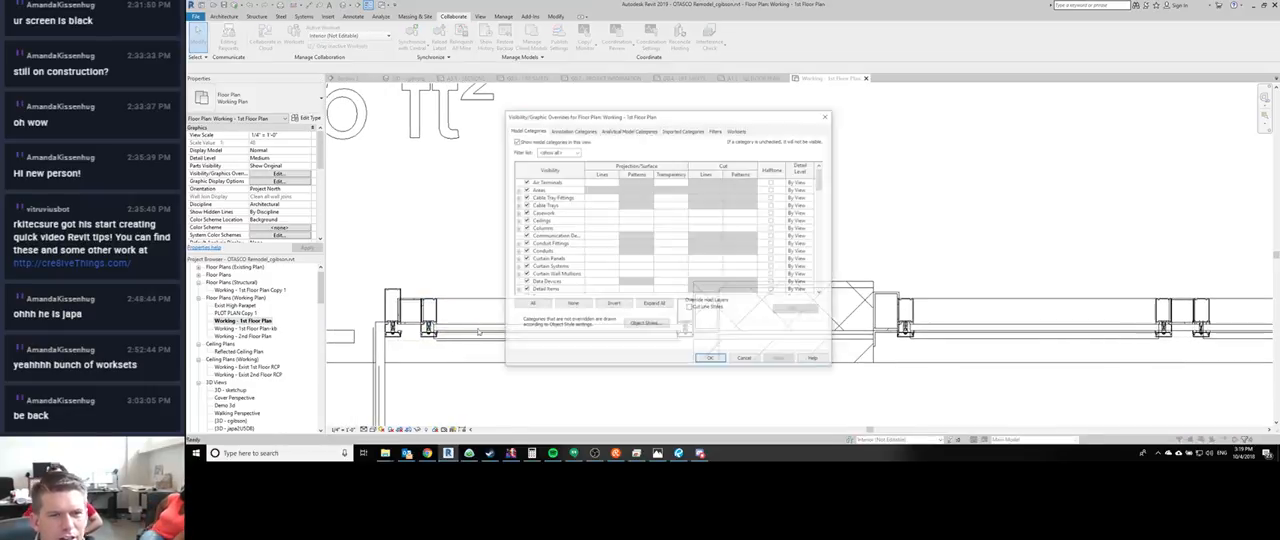
scroll(520, 244, down, 6)
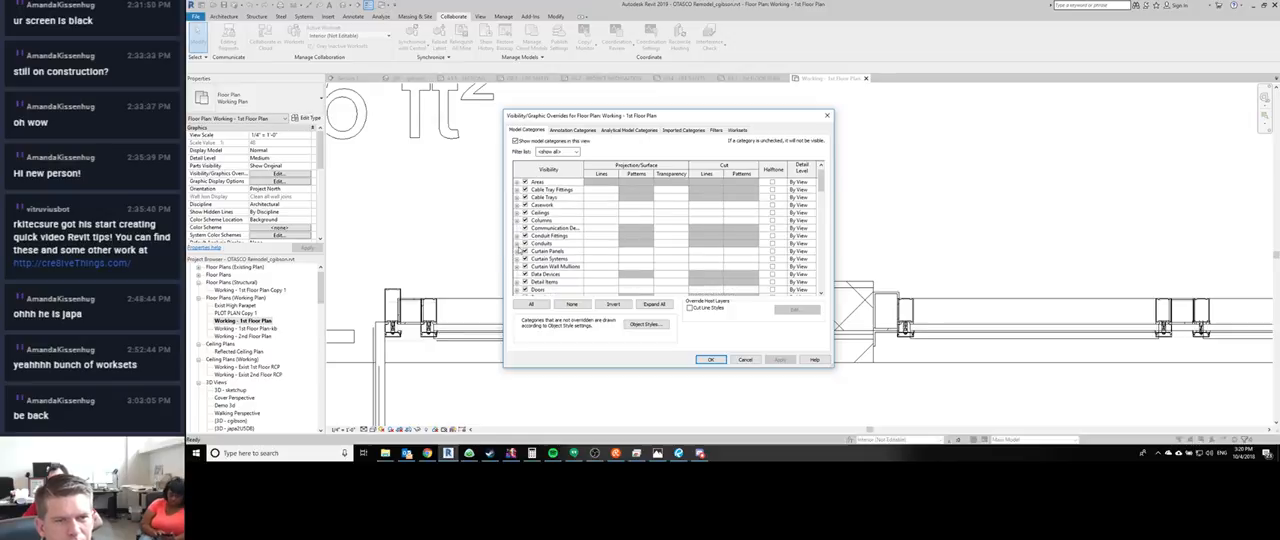
scroll(518, 249, up, 4)
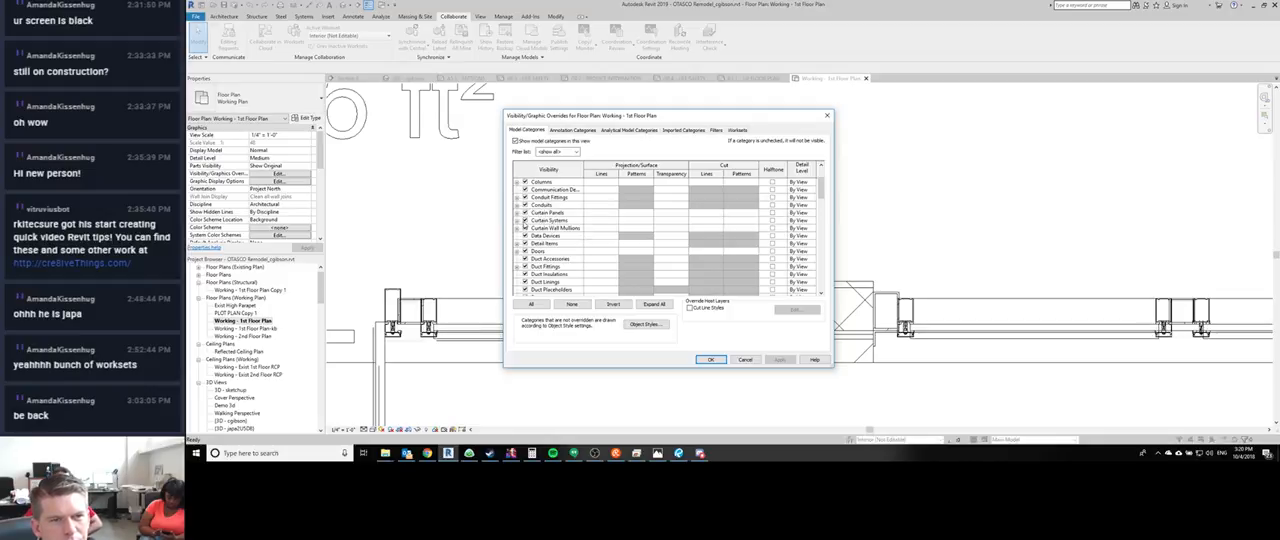
click(517, 221)
scroll(560, 236, down, 5)
scroll(558, 248, down, 4)
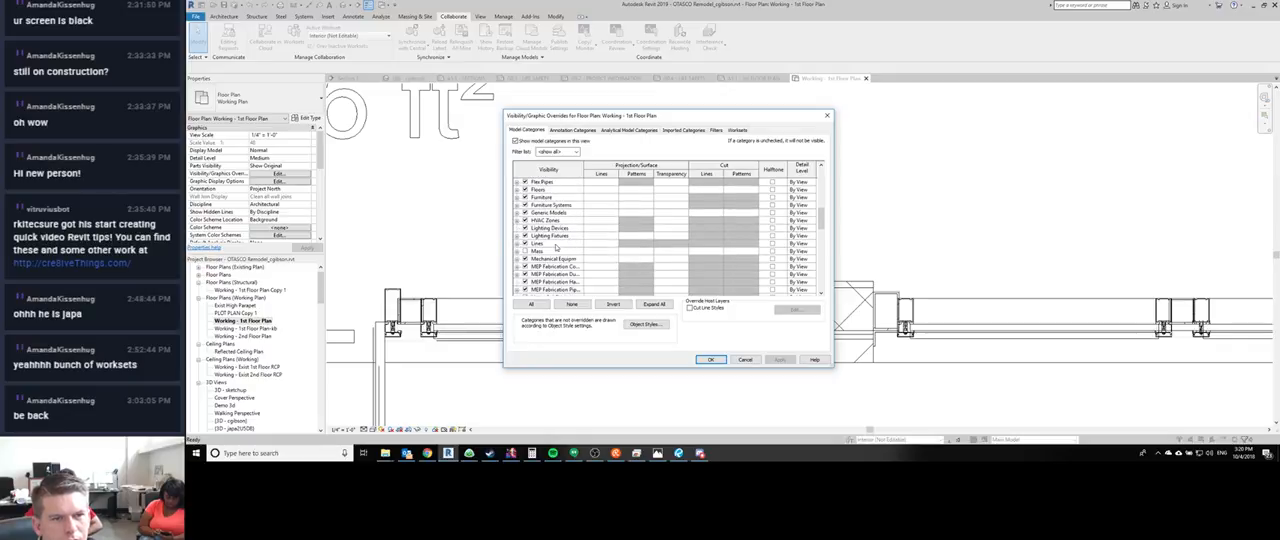
click(827, 116)
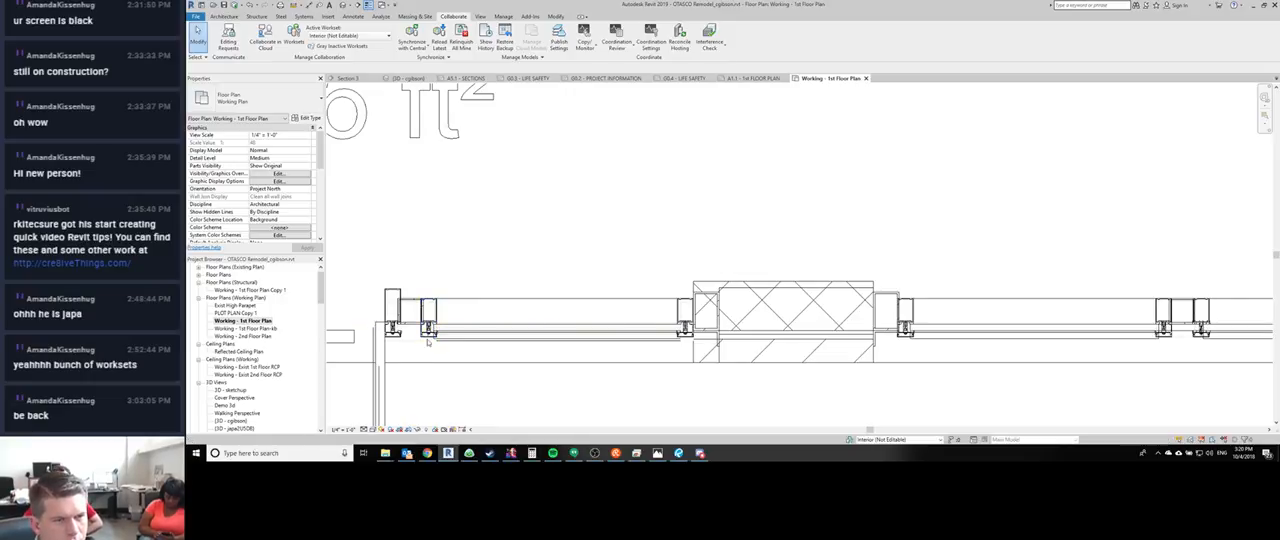
- Reveal the hidden elements in the Working - 1st Floor Plan view
key(r)
key(h)
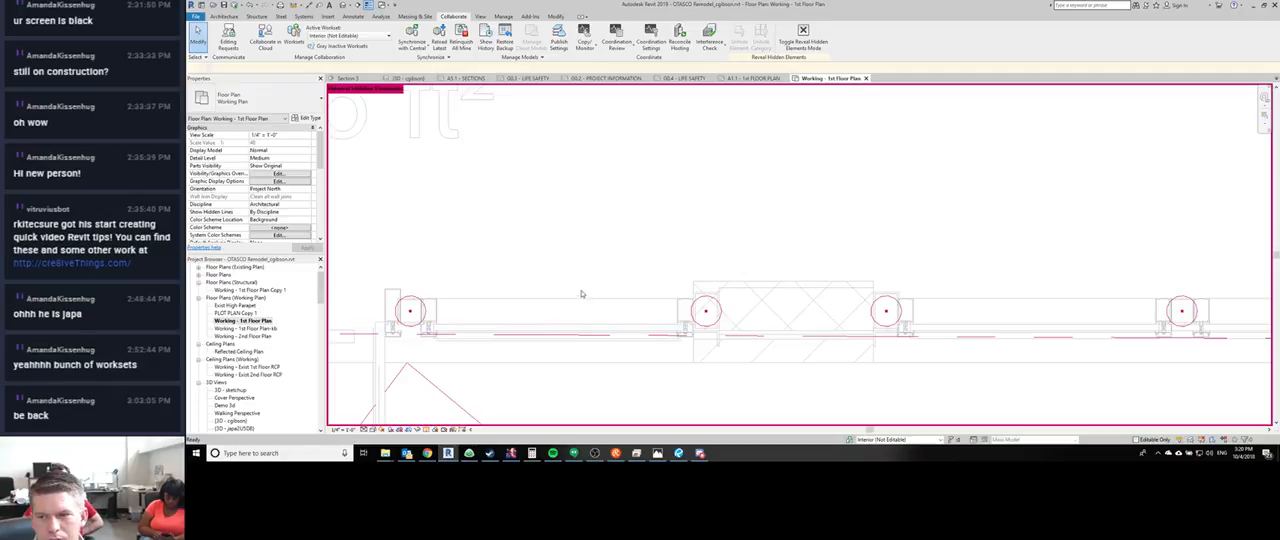
- Select the curtain grid line beside the steel column in the floor plan and check its view visibility options, without changes
middle_drag(632, 281, 738, 267)
scroll(738, 267, down, 2)
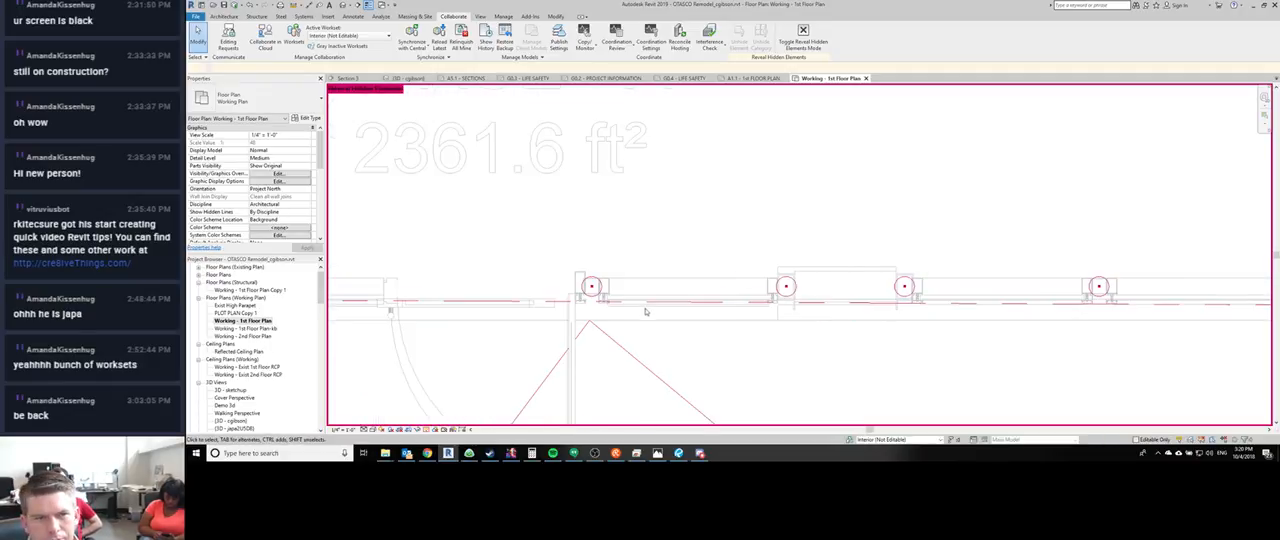
click(580, 311)
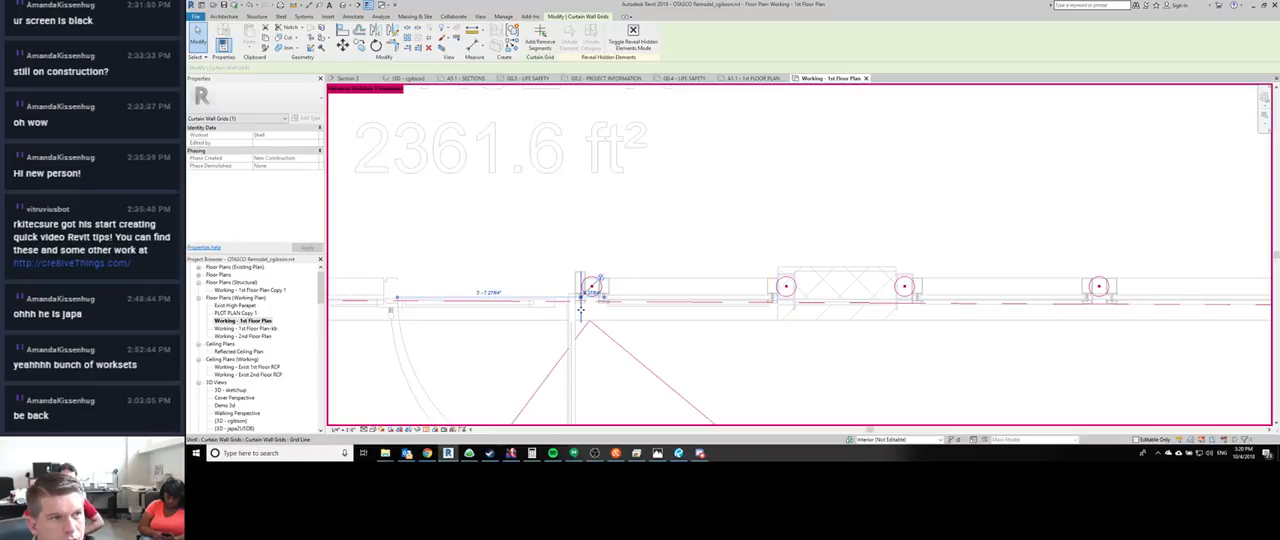
right_click(578, 309)
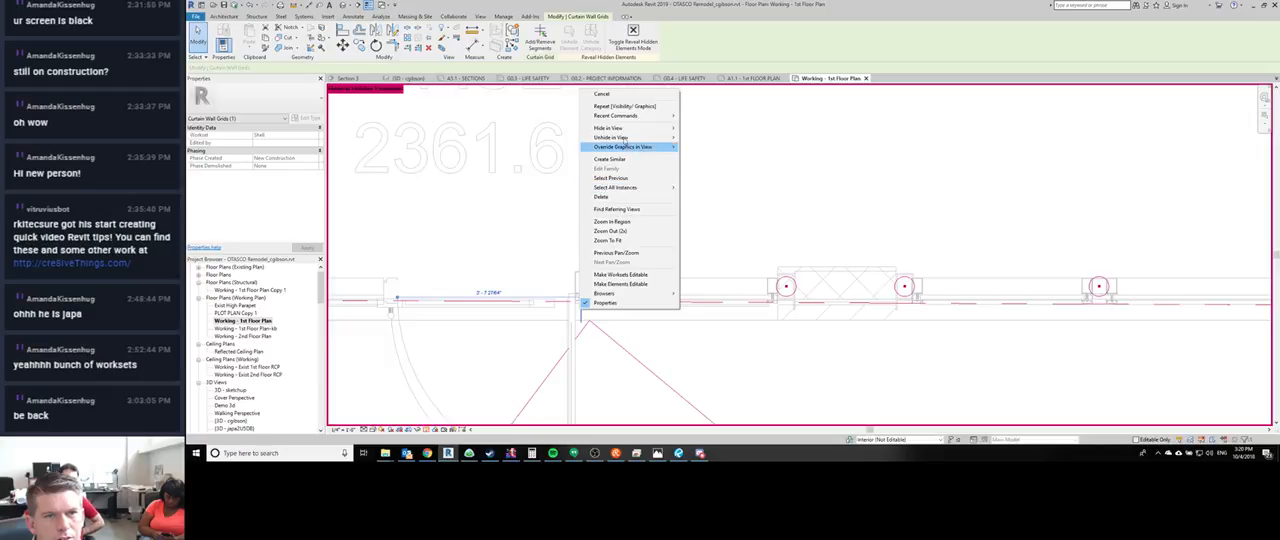
click(746, 217)
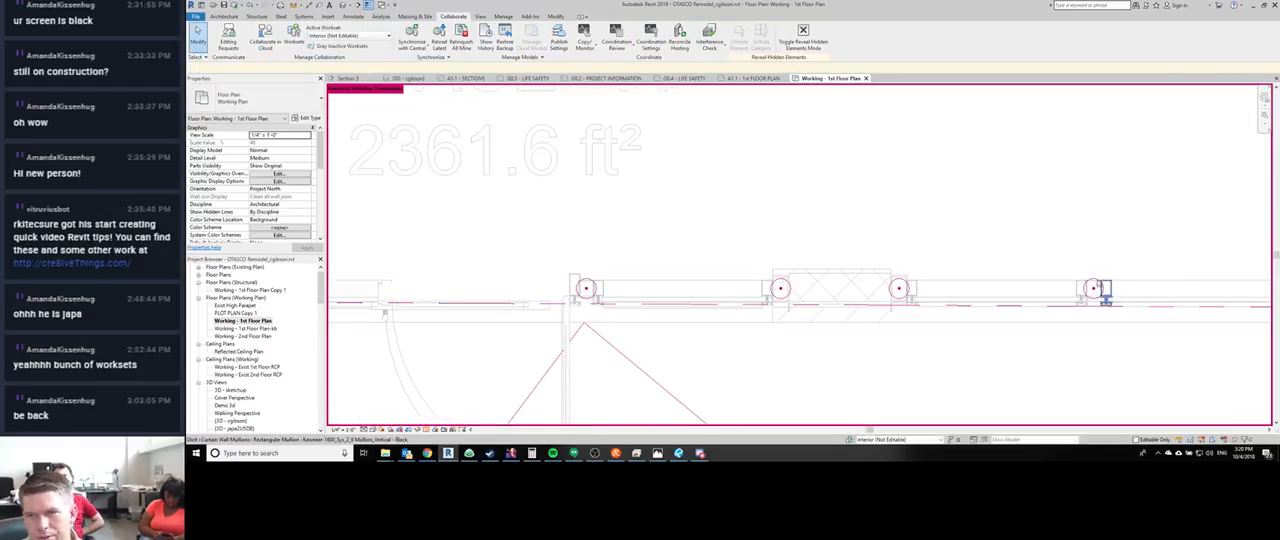
middle_drag(1080, 284, 880, 267)
scroll(853, 253, up, 1)
drag(853, 238, 903, 323)
- Switch to the 3D view of the building and turn off its section box
key(ctrl+Tab)
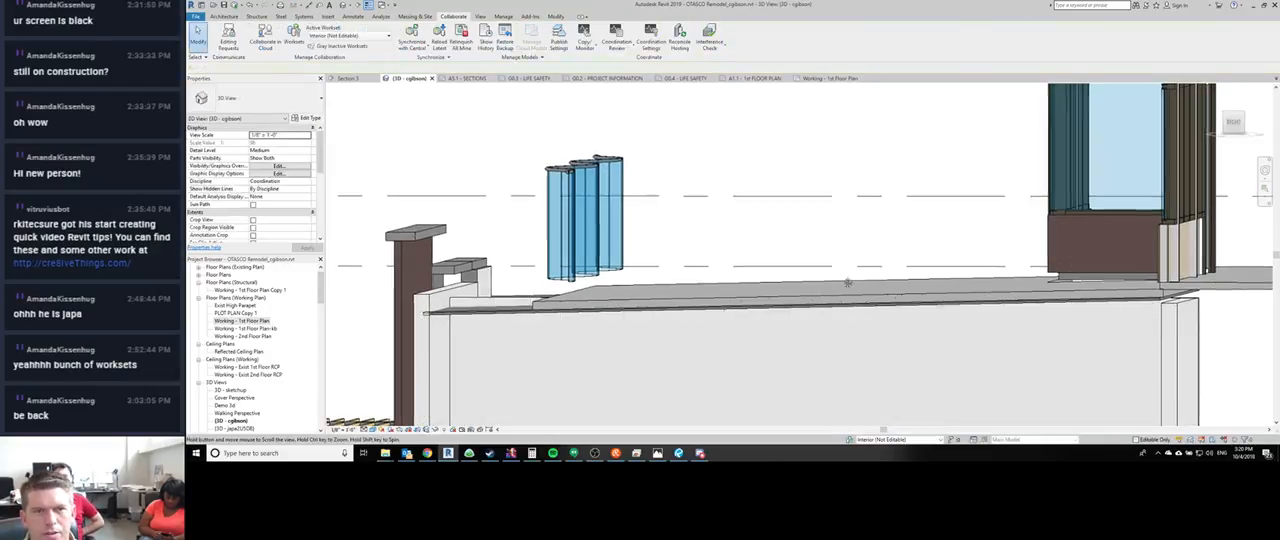
shift+middle_drag(629, 277, 763, 306)
scroll(763, 306, down, 7)
scroll(628, 322, up, 6)
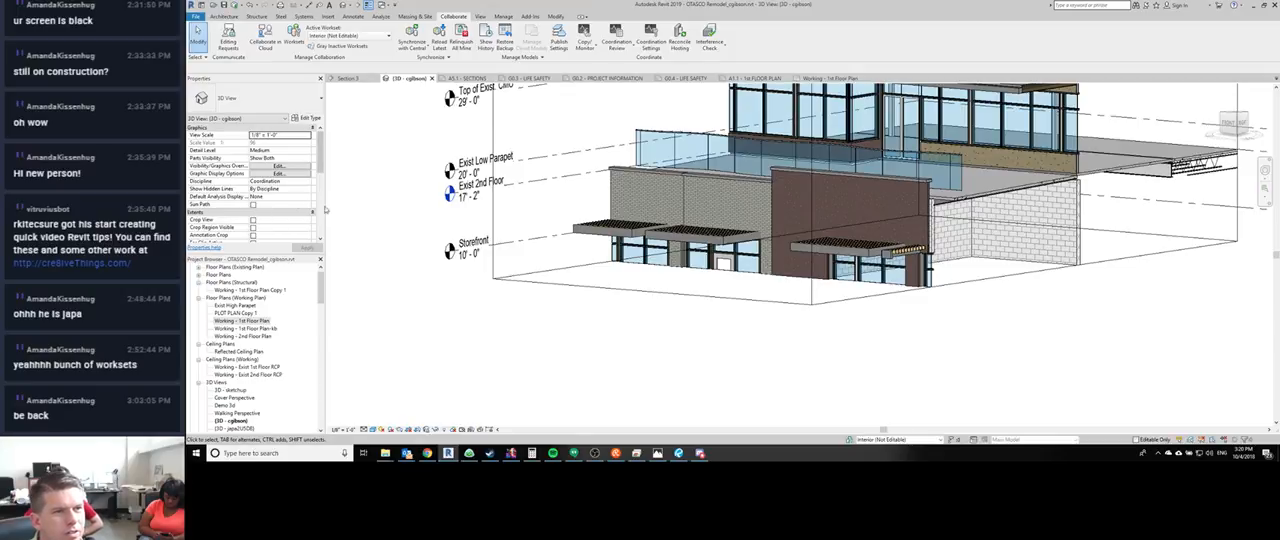
scroll(321, 208, down, 3)
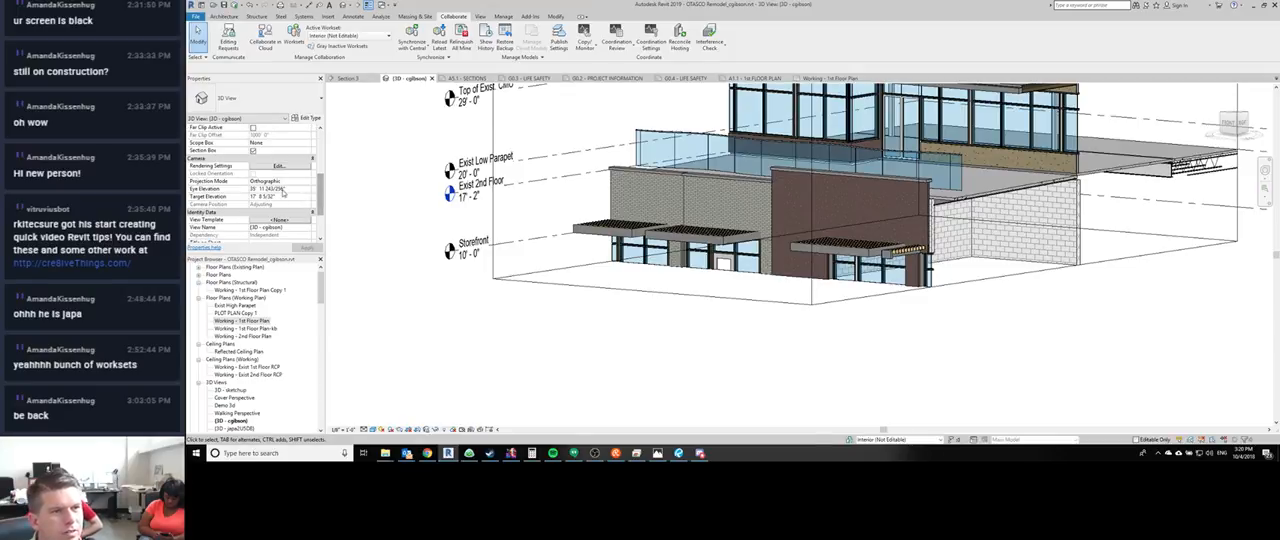
click(253, 152)
- Set the visibility of all worksets to Show in the 3D view's Visibility/Graphic Overrides
click(694, 311)
mouse_move(598, 368)
shift+middle_down()
mouse_move(677, 372)
mouse_move(615, 367)
shift+middle_up()
middle_drag(615, 367, 403, 287)
scroll(718, 267, up, 6)
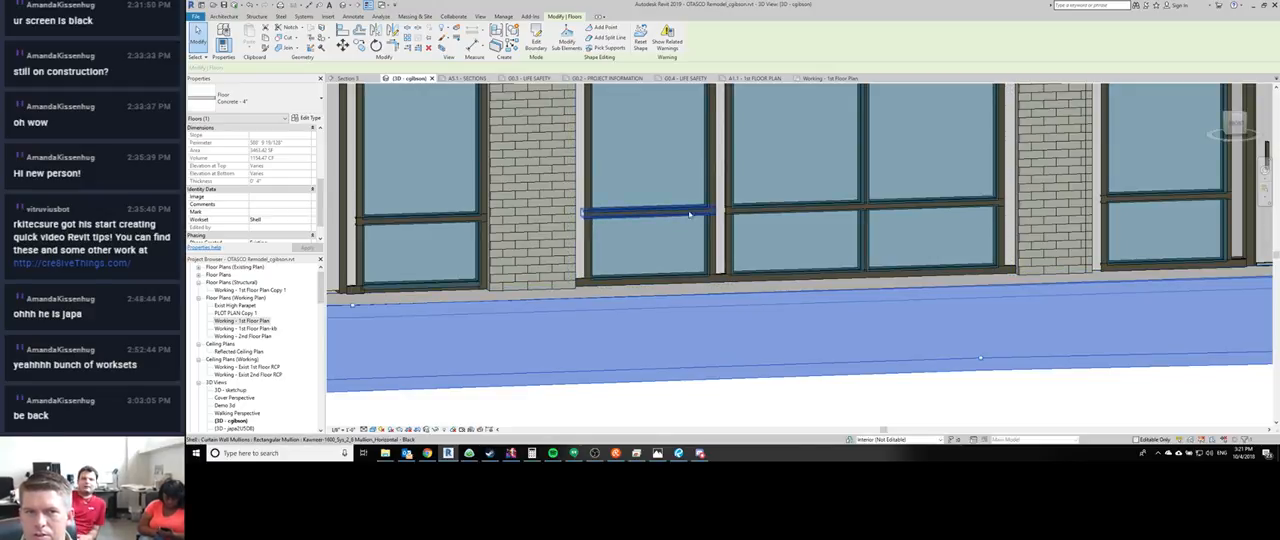
key(v)
key(g)
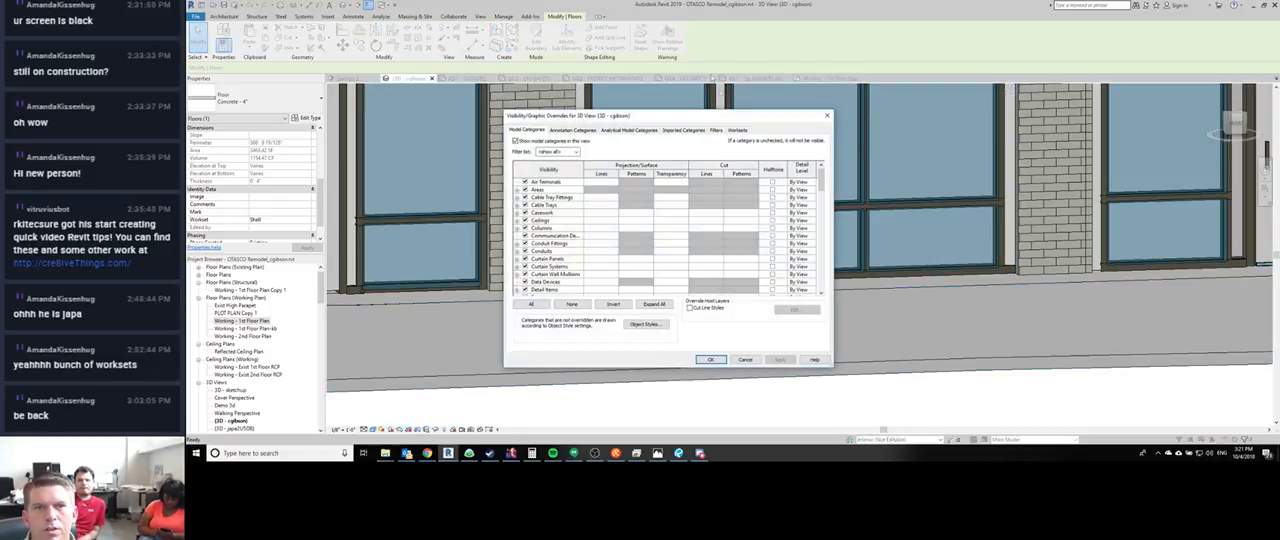
click(739, 131)
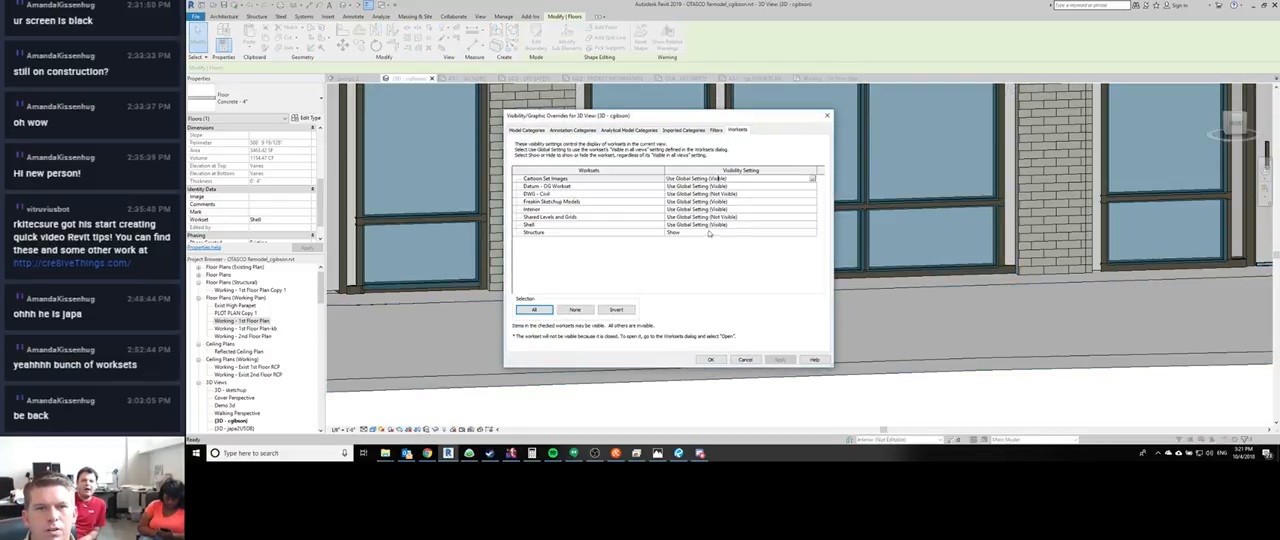
shift+click(805, 232)
click(813, 233)
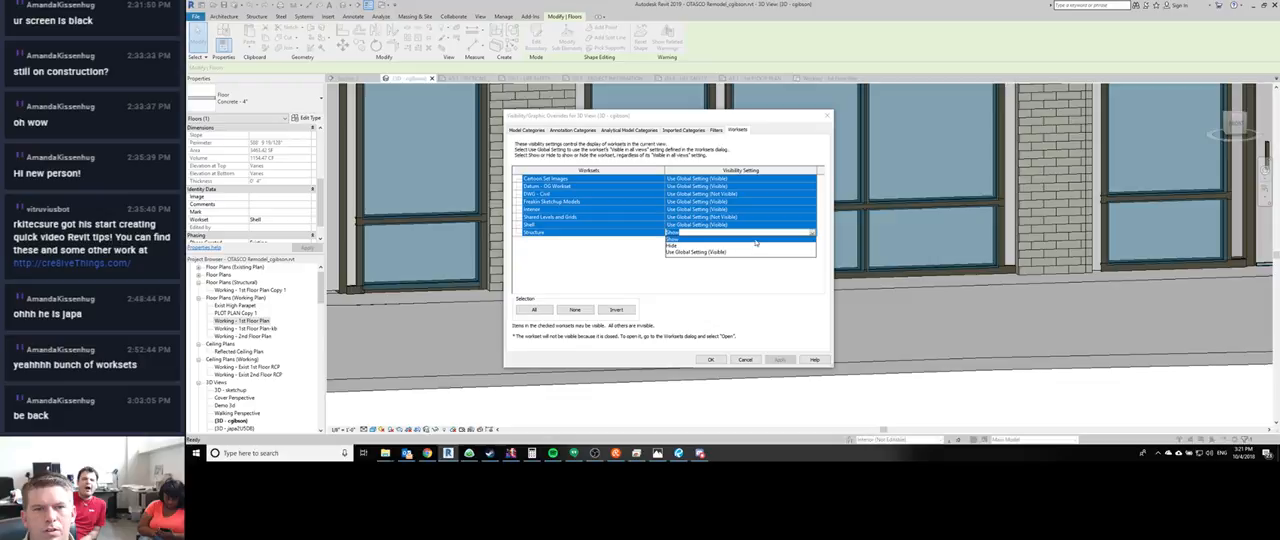
click(693, 241)
click(711, 360)
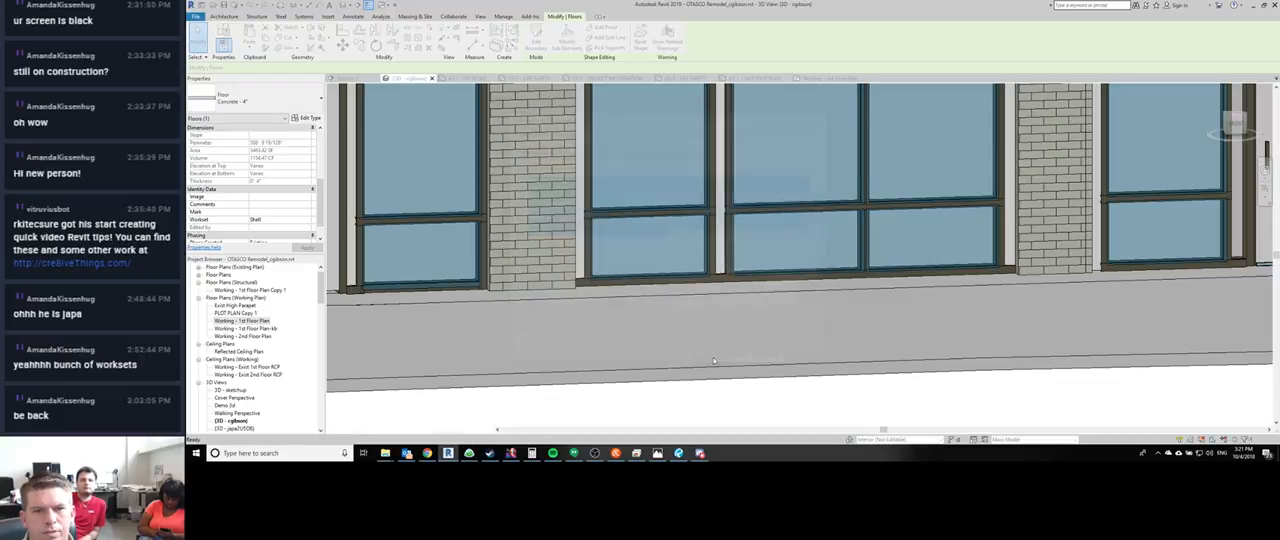
- Check the 3D view's visibility settings and the Filter categories of the elements selected around the storefront column, without changing anything
key(v)
key(v)
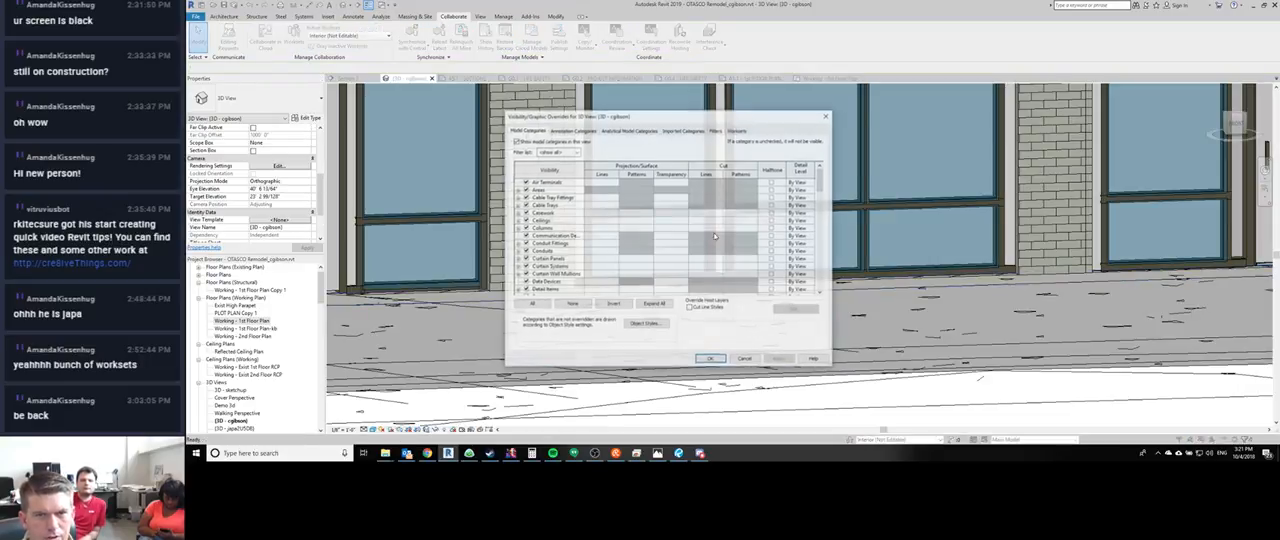
click(711, 358)
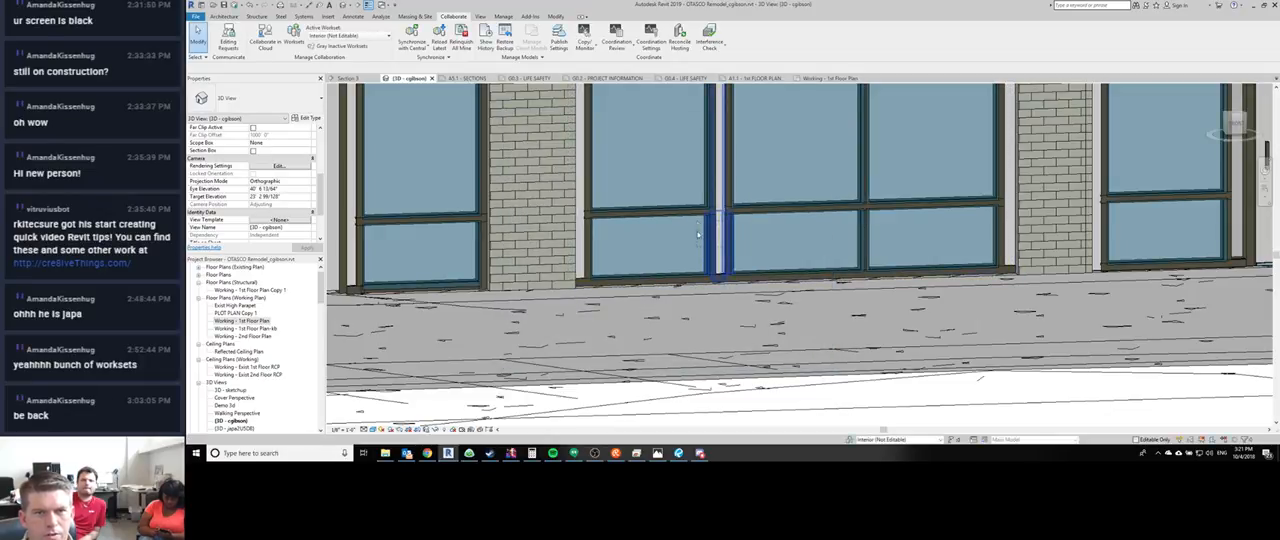
drag(683, 235, 681, 234)
click(532, 40)
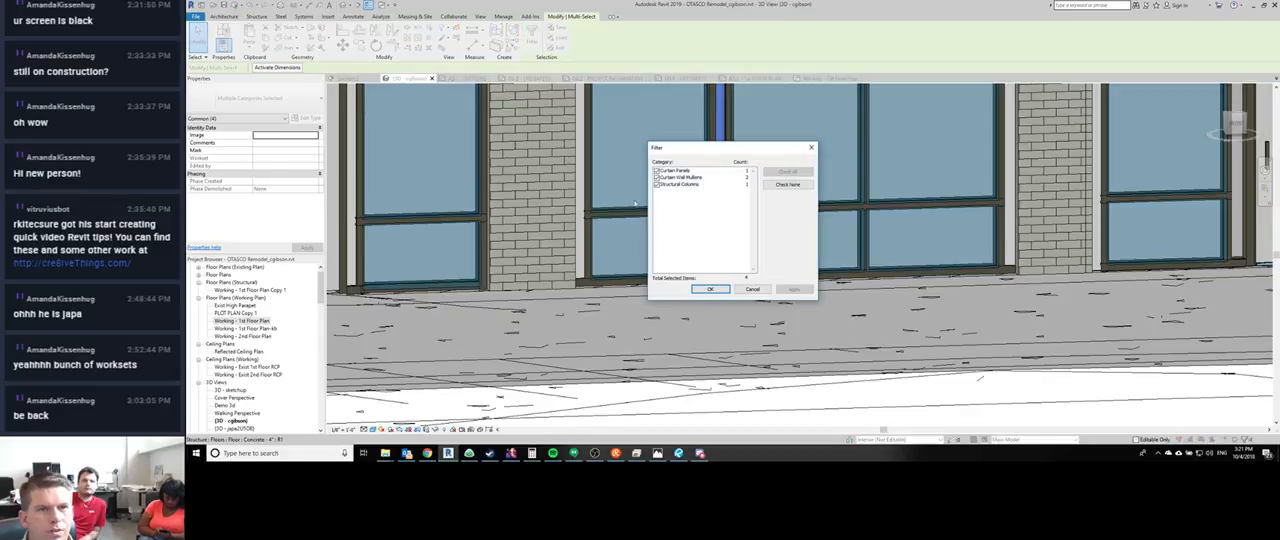
click(785, 185)
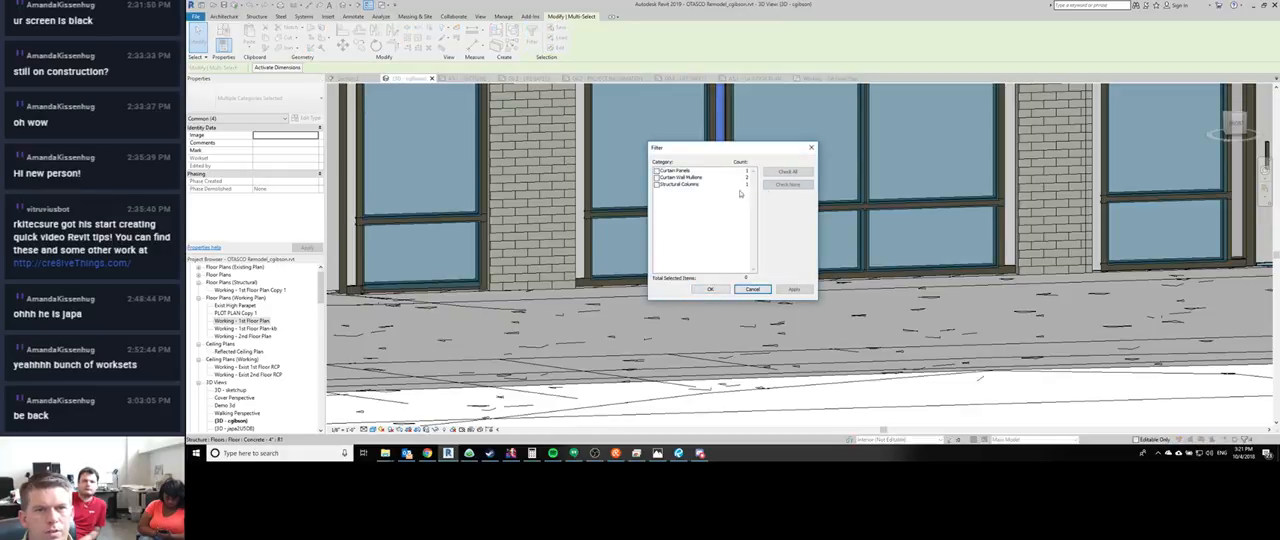
click(746, 292)
key(Escape)
- Temporarily hide the vertical jamb mullion beside the steel column in the middle storefront on the light brick facade
scroll(792, 249, down, 3)
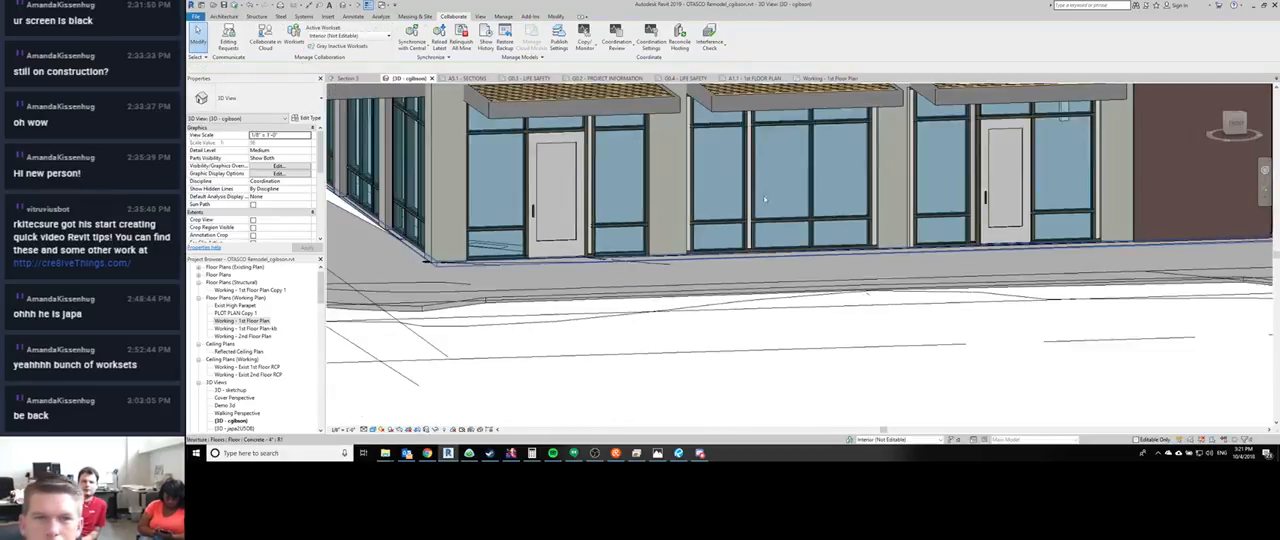
shift+middle_drag(765, 199, 688, 306)
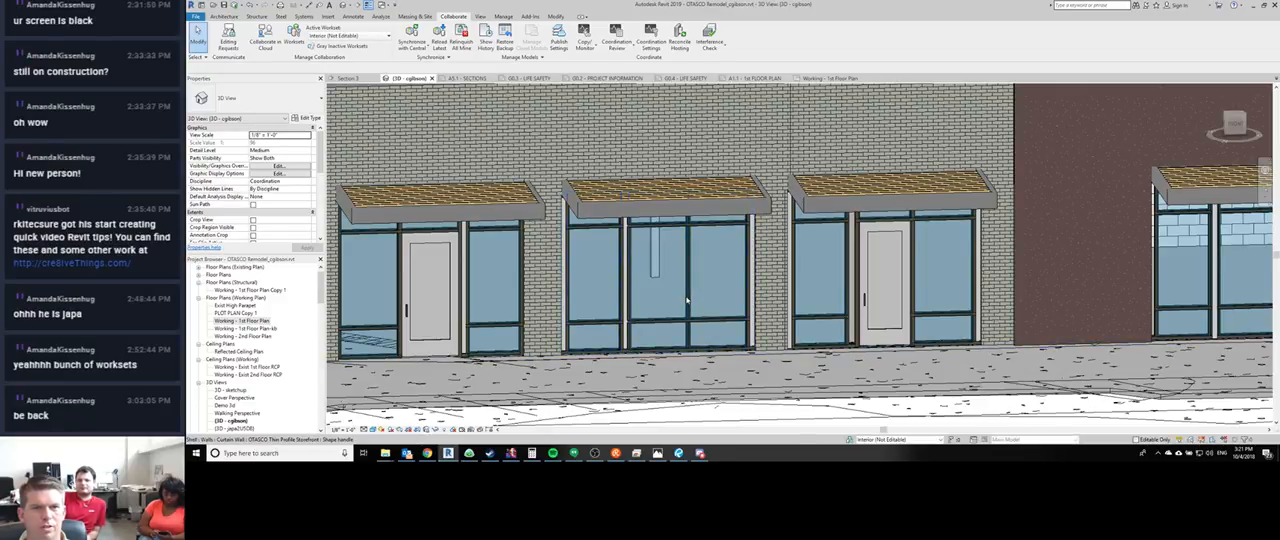
click(687, 300)
scroll(623, 222, up, 5)
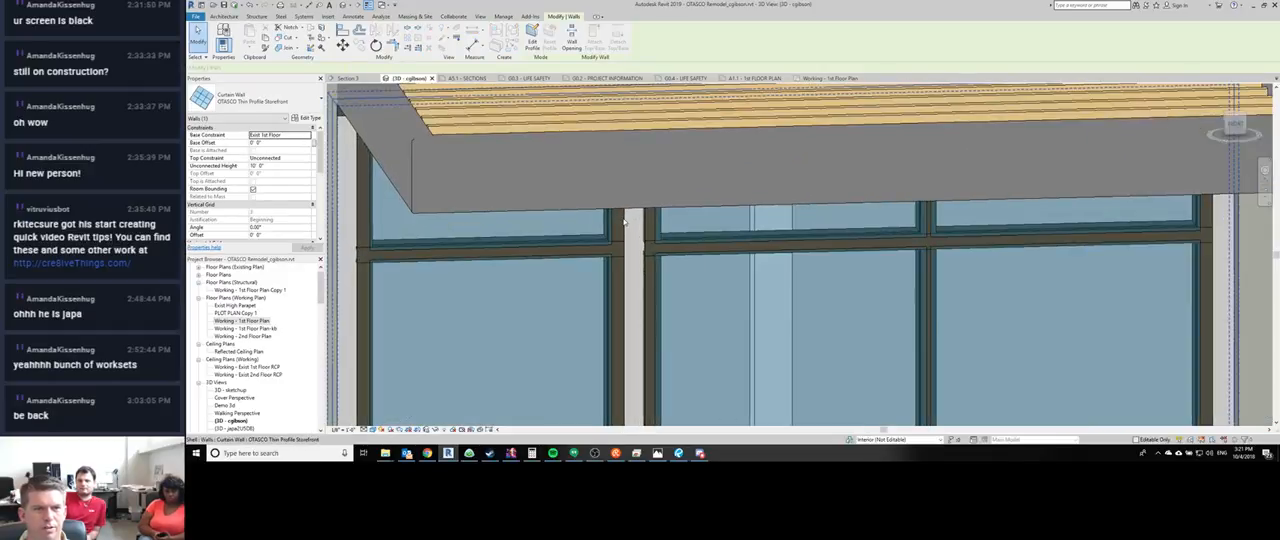
scroll(613, 226, down, 2)
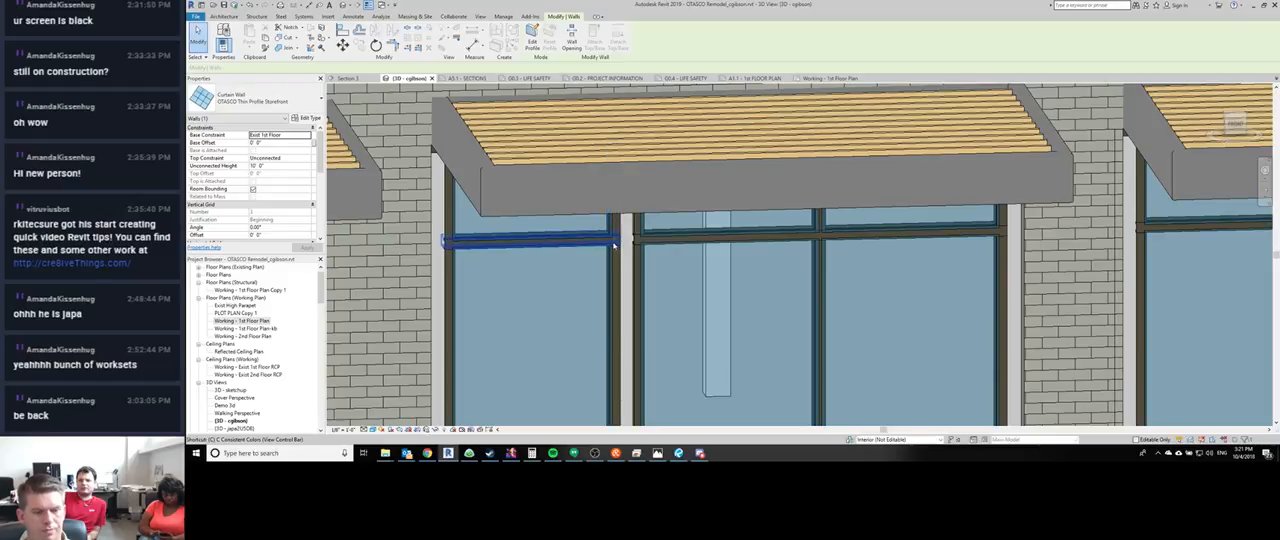
key(Escape)
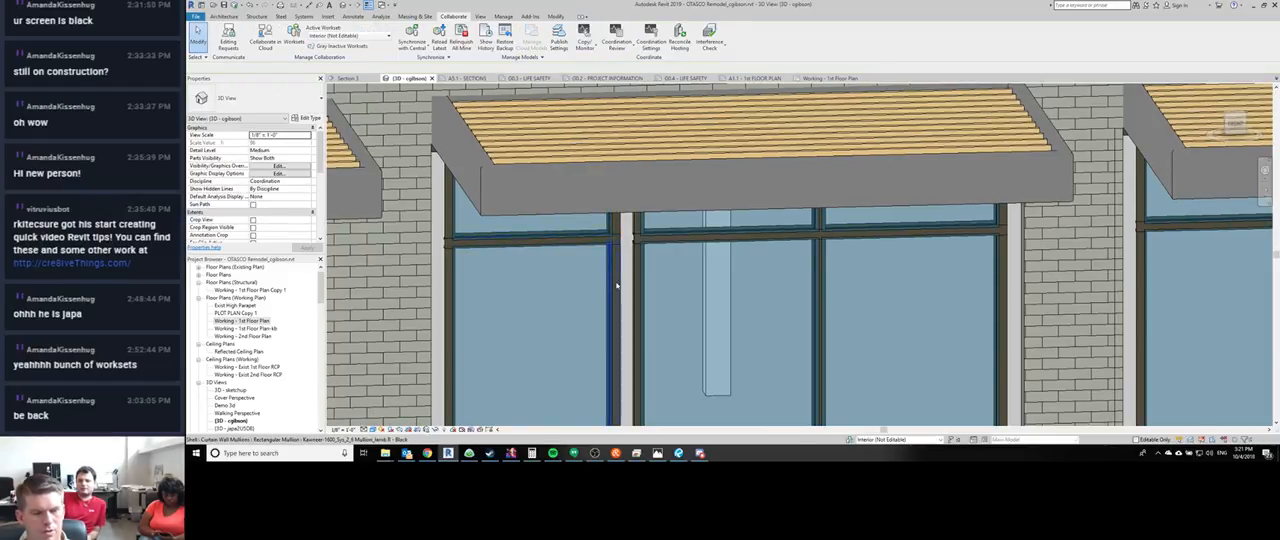
click(616, 284)
key(h)
key(h)
key(Escape)
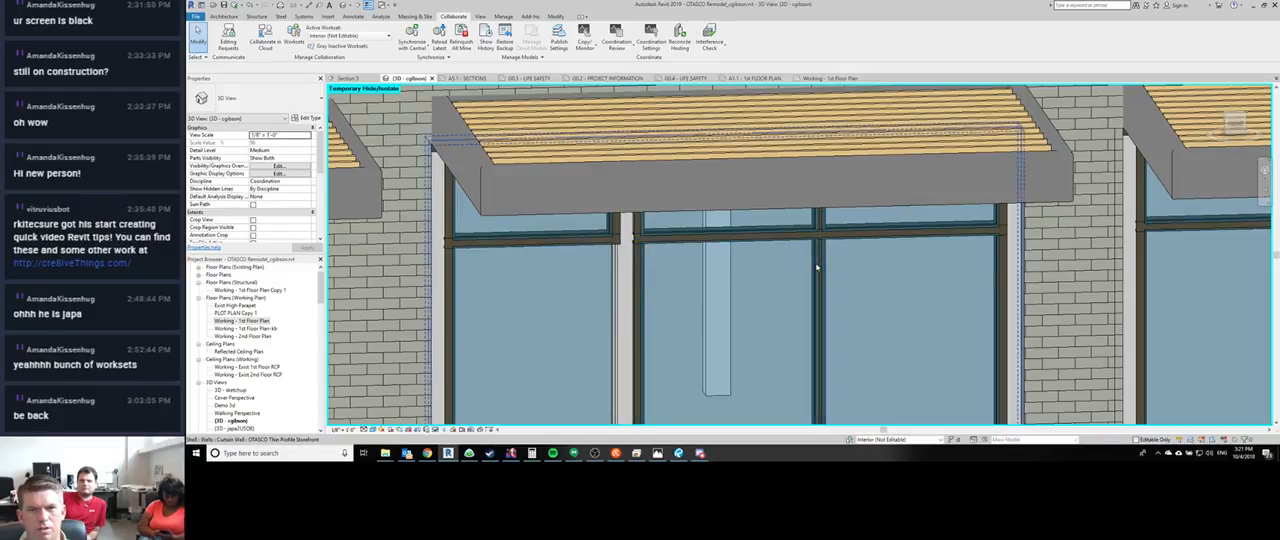
- Hide the Curtain Panels category in the 3D view's Visibility/Graphic Overrides
scroll(700, 293, down, 3)
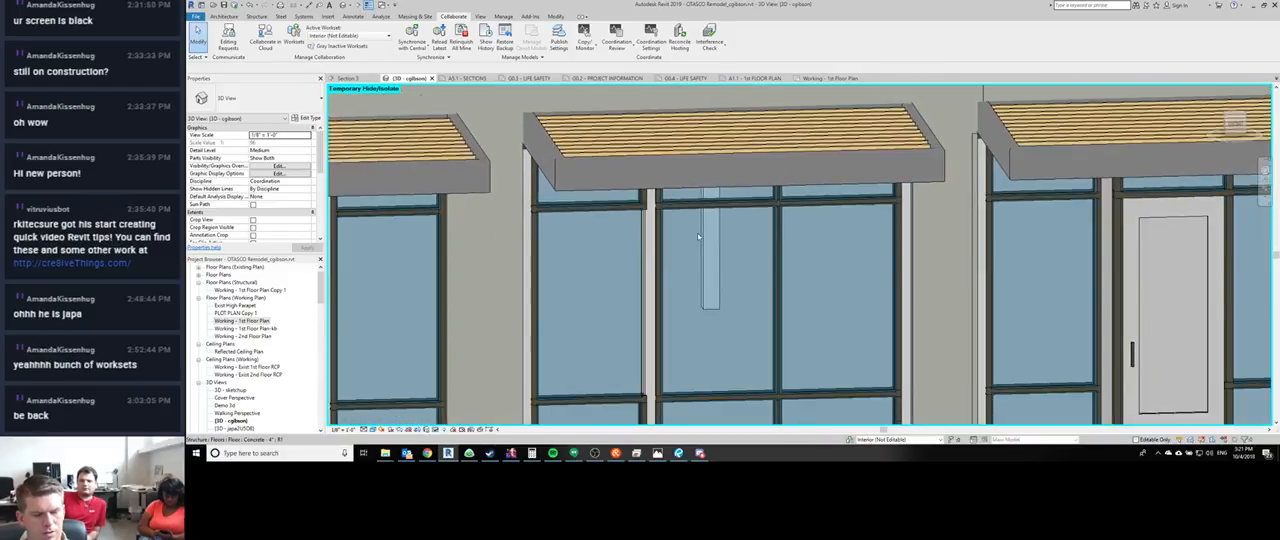
key(v)
key(g)
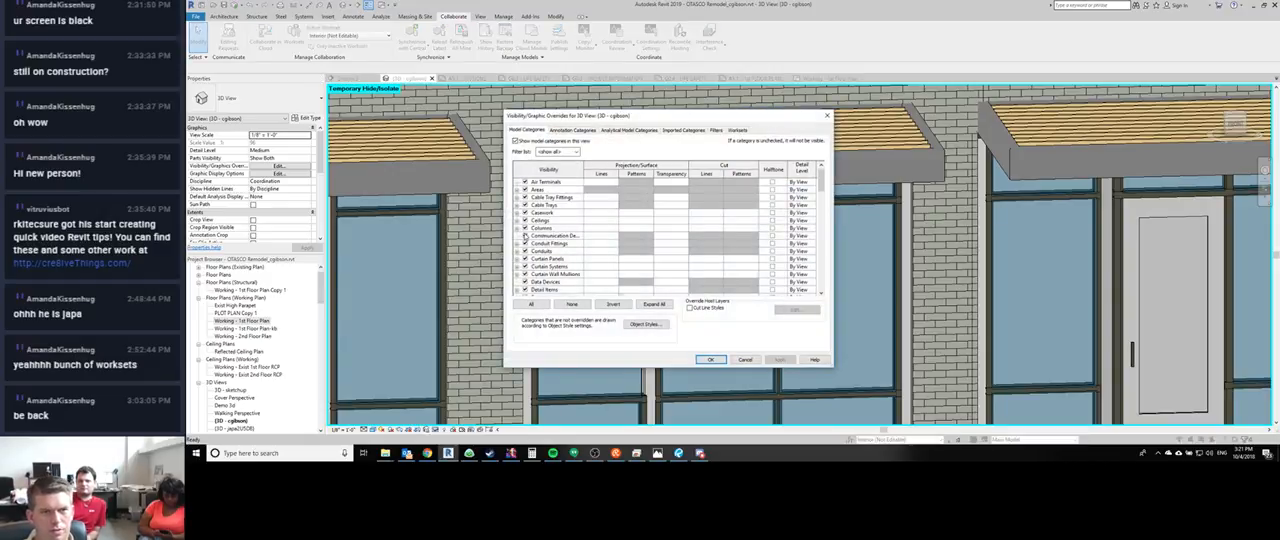
scroll(523, 241, down, 1)
click(524, 237)
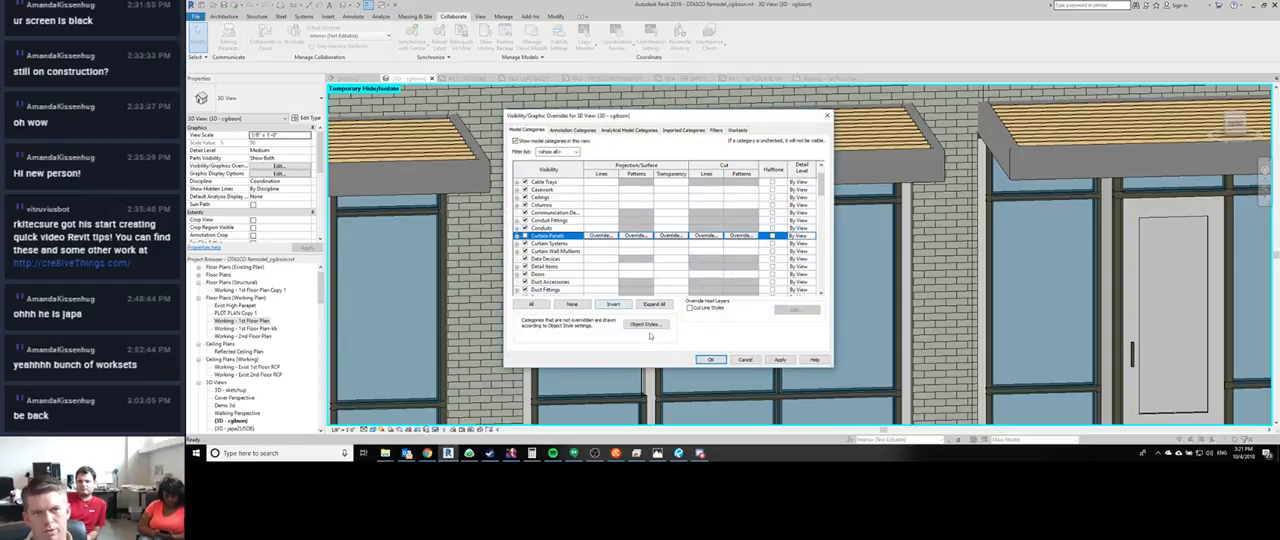
click(710, 359)
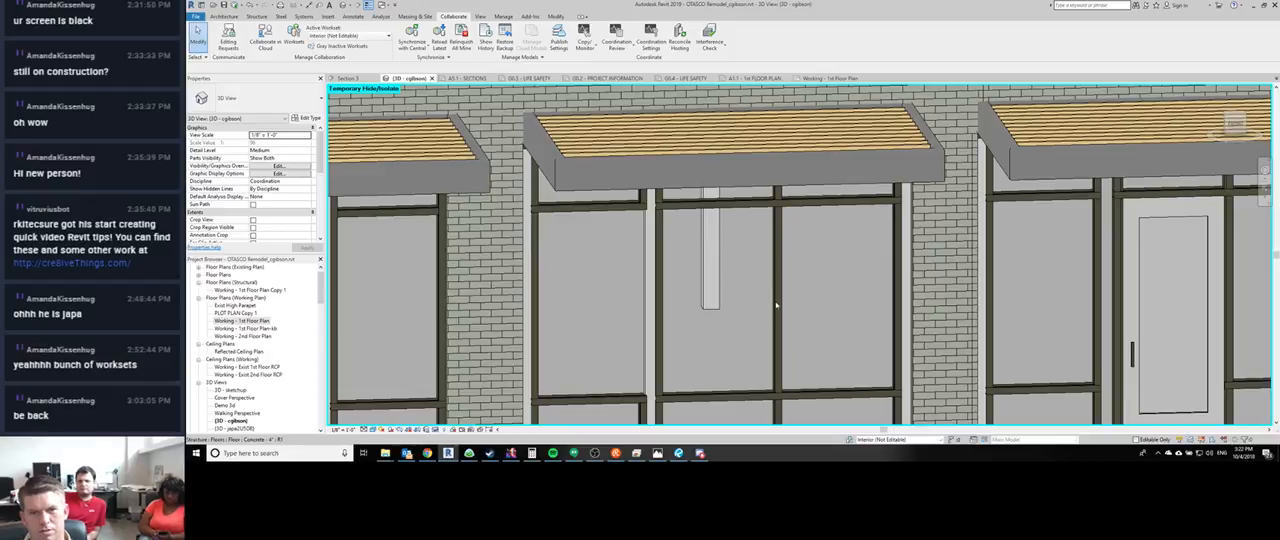
- Create a similar OTASCO Thin Profile Storefront curtain wall about 25'-6" long on the open ground in front of the building
click(777, 304)
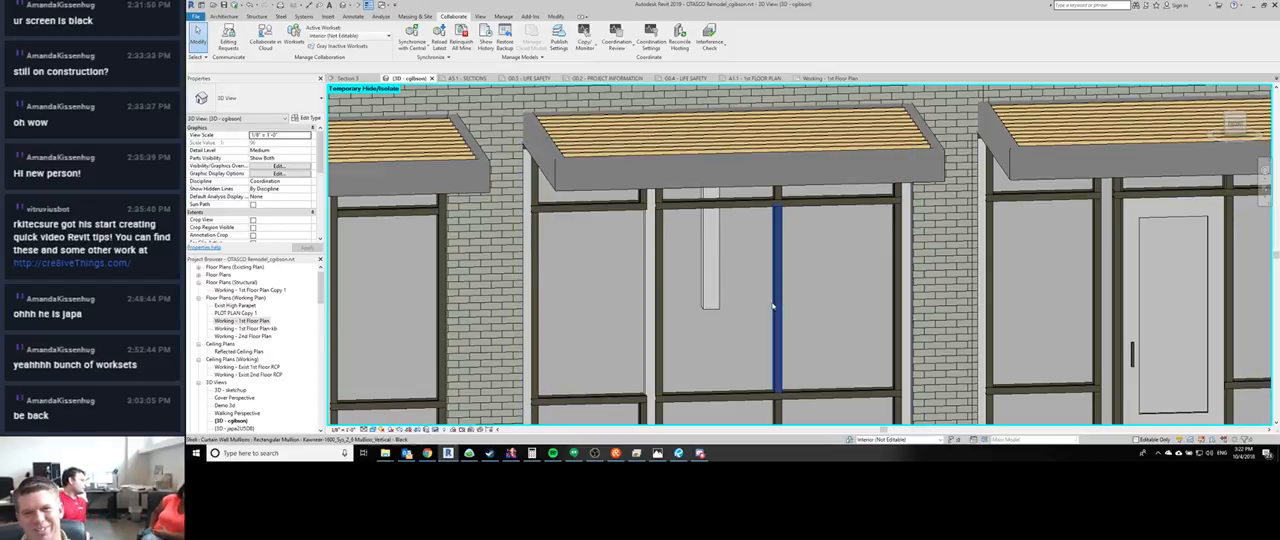
click(780, 287)
scroll(779, 288, down, 6)
middle_drag(779, 288, 608, 256)
key(c)
key(s)
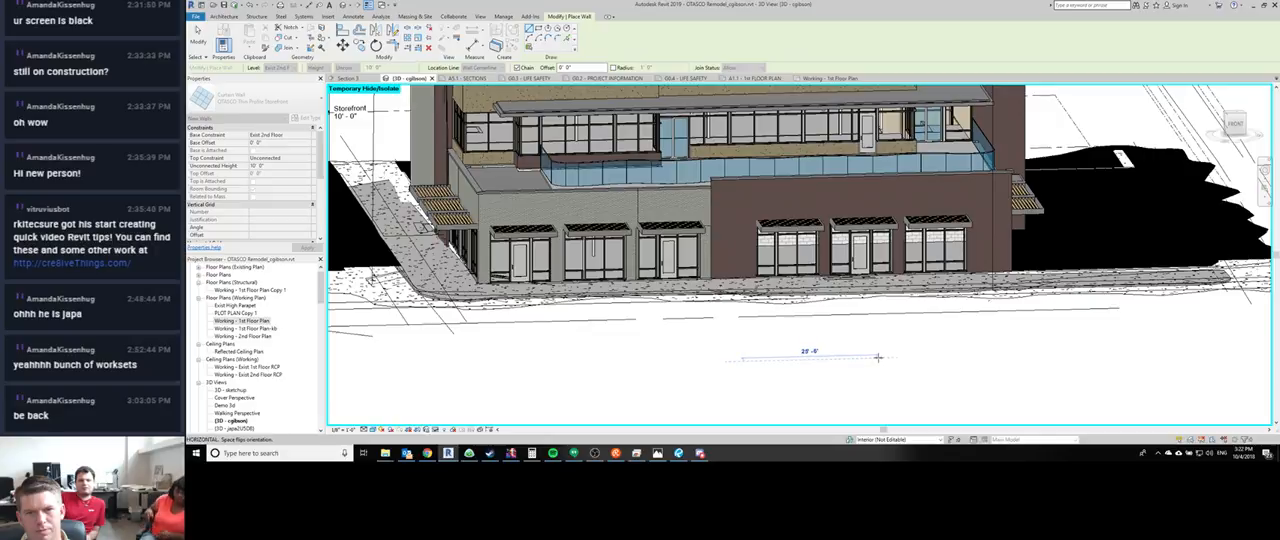
click(877, 360)
middle_drag(944, 360, 902, 364)
key(Escape)
key(Escape)
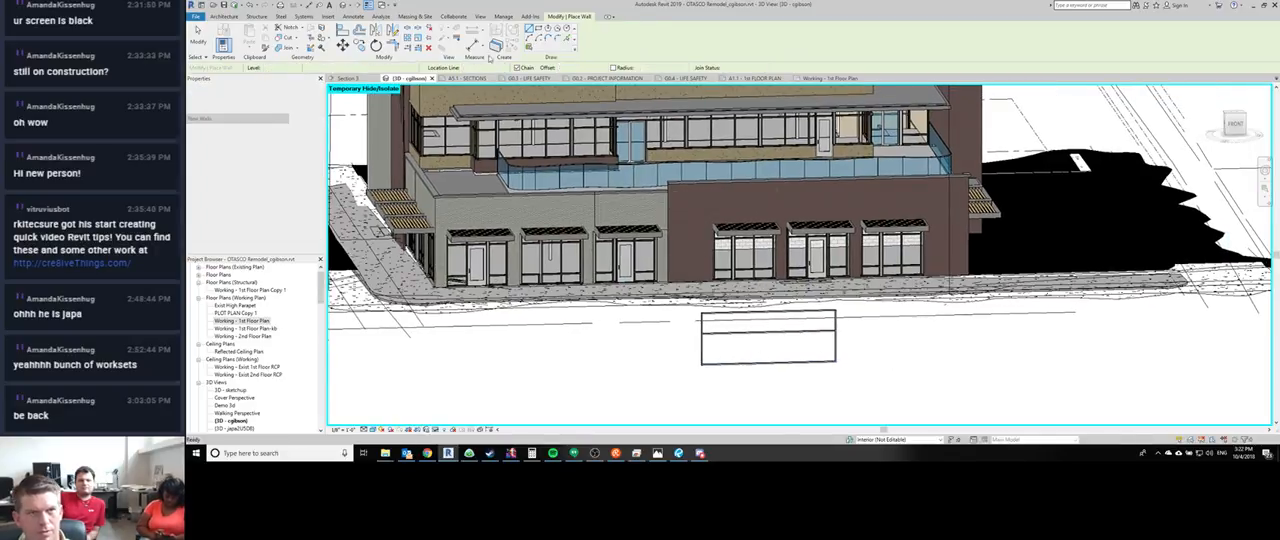
- Add a vertical curtain grid line across all segments of the new curtain wall, about 7'-0" from its near end
click(228, 16)
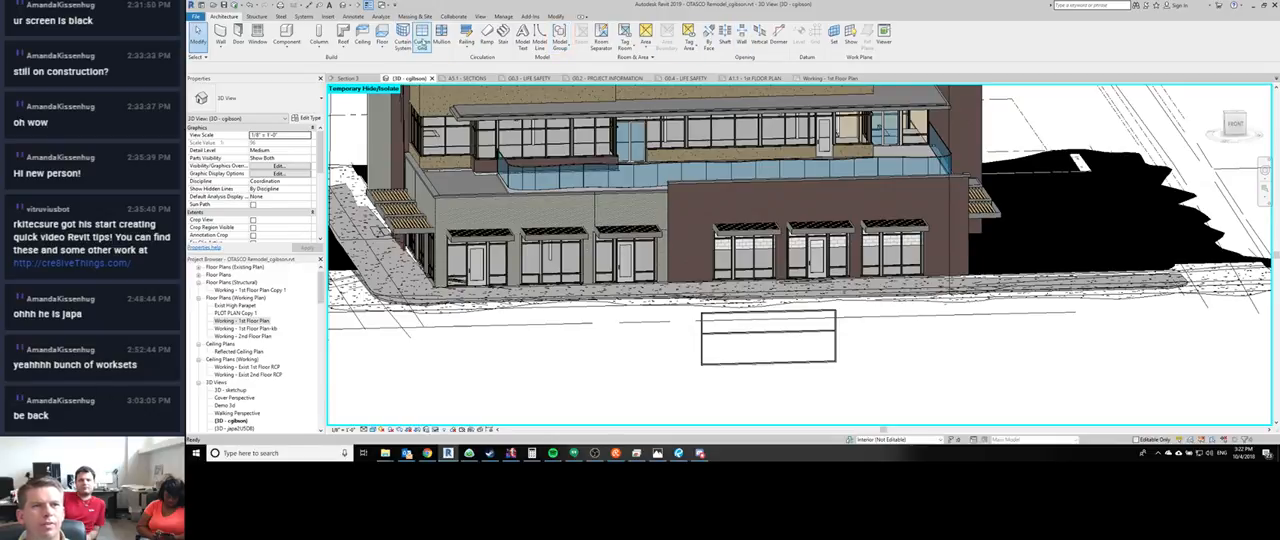
click(441, 36)
click(228, 17)
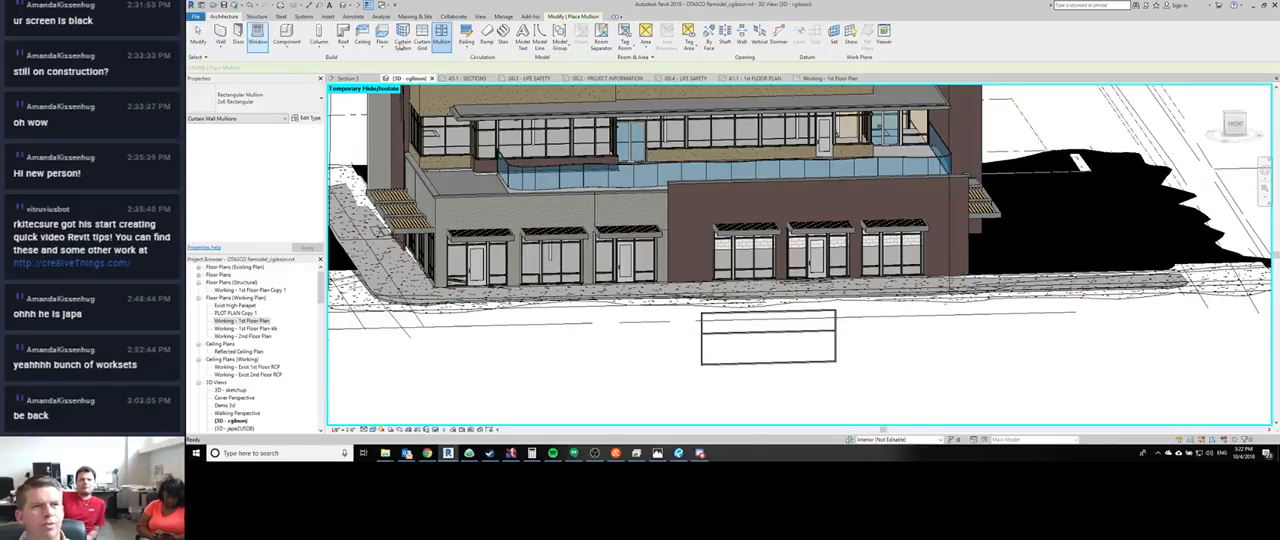
click(422, 38)
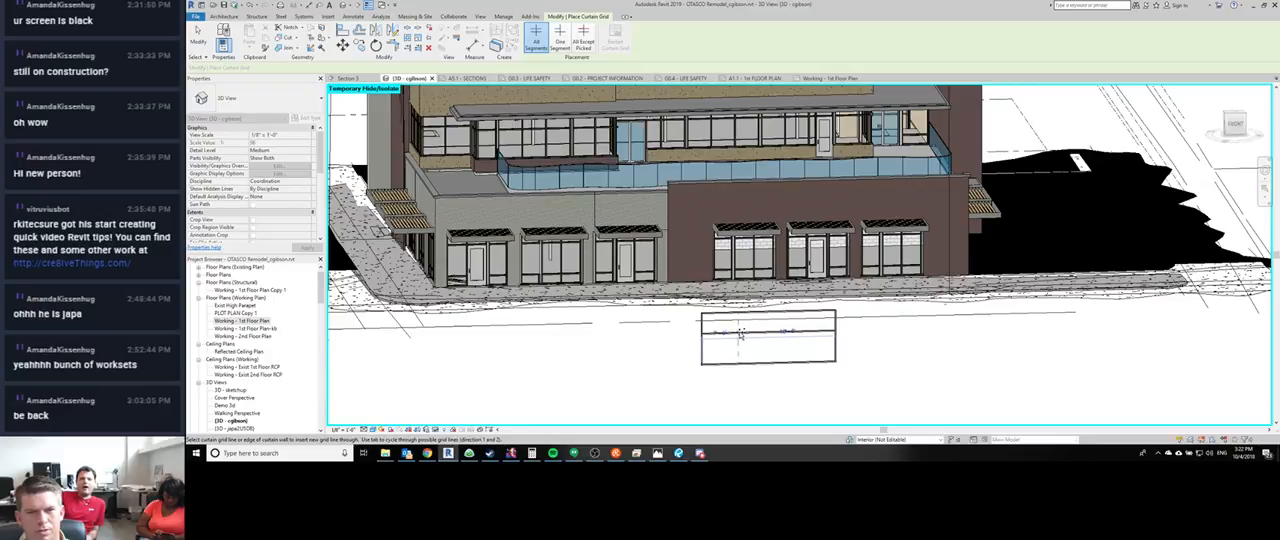
click(739, 350)
scroll(739, 340, up, 5)
key(Escape)
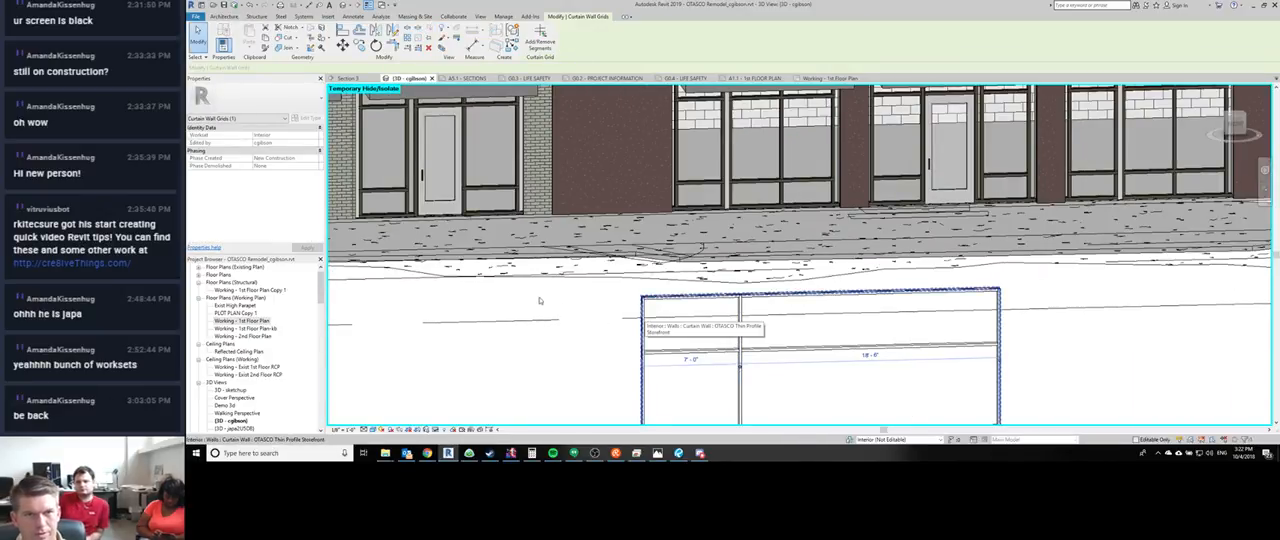
- Copy the middle storefront curtain wall on the light brick facade onto the open ground in front of the building
middle_drag(520, 293, 924, 380)
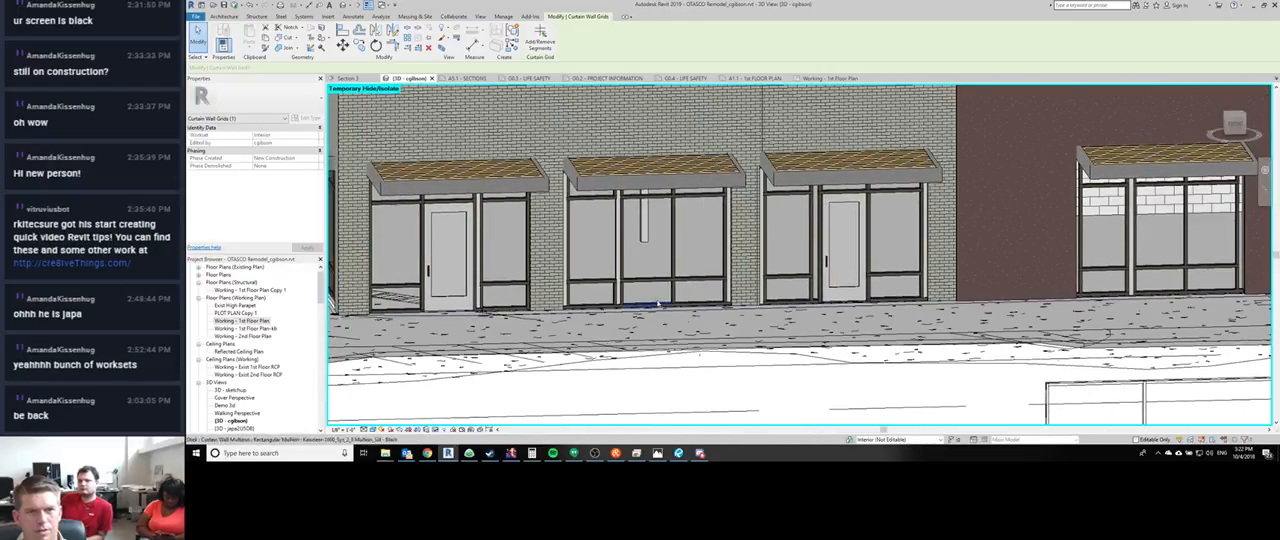
key(Escape)
key(Tab)
click(646, 281)
scroll(646, 281, down, 4)
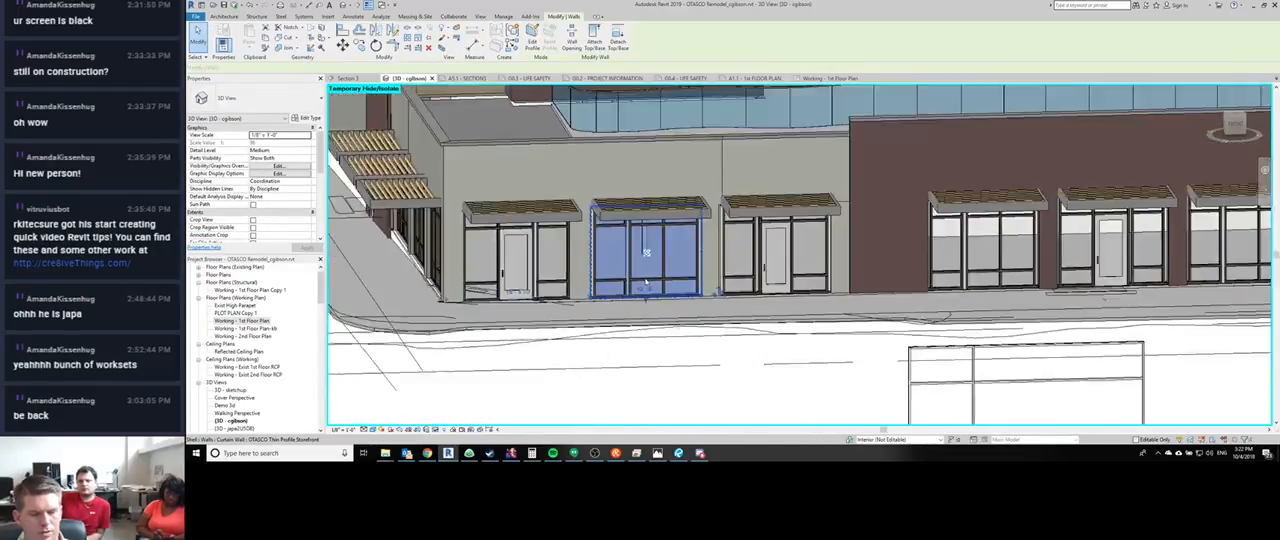
key(c)
key(o)
click(700, 322)
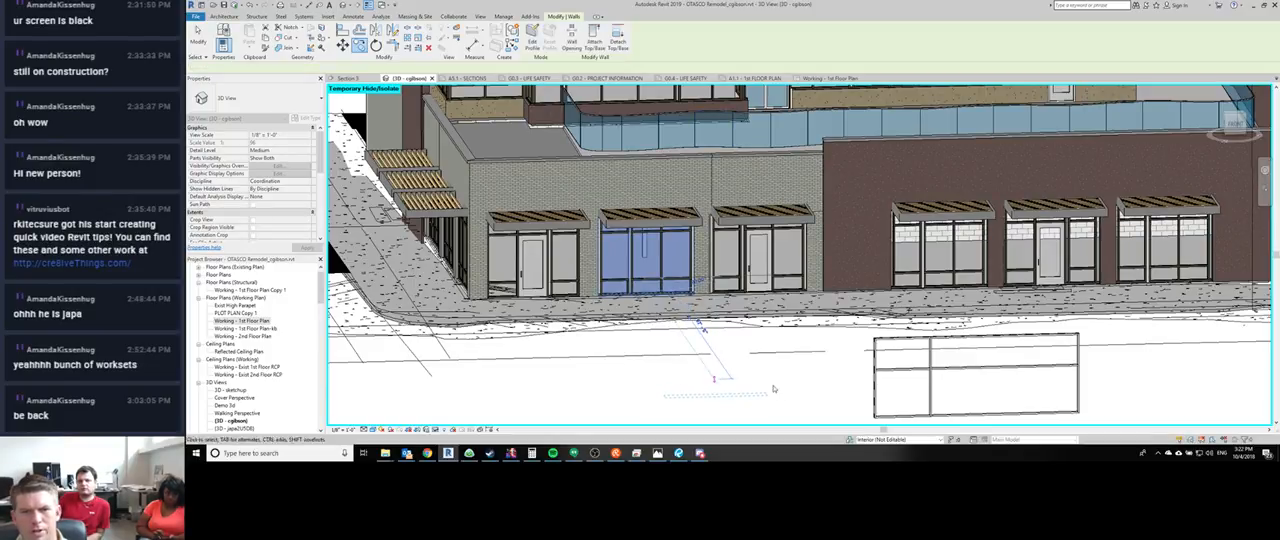
click(718, 379)
key(Escape)
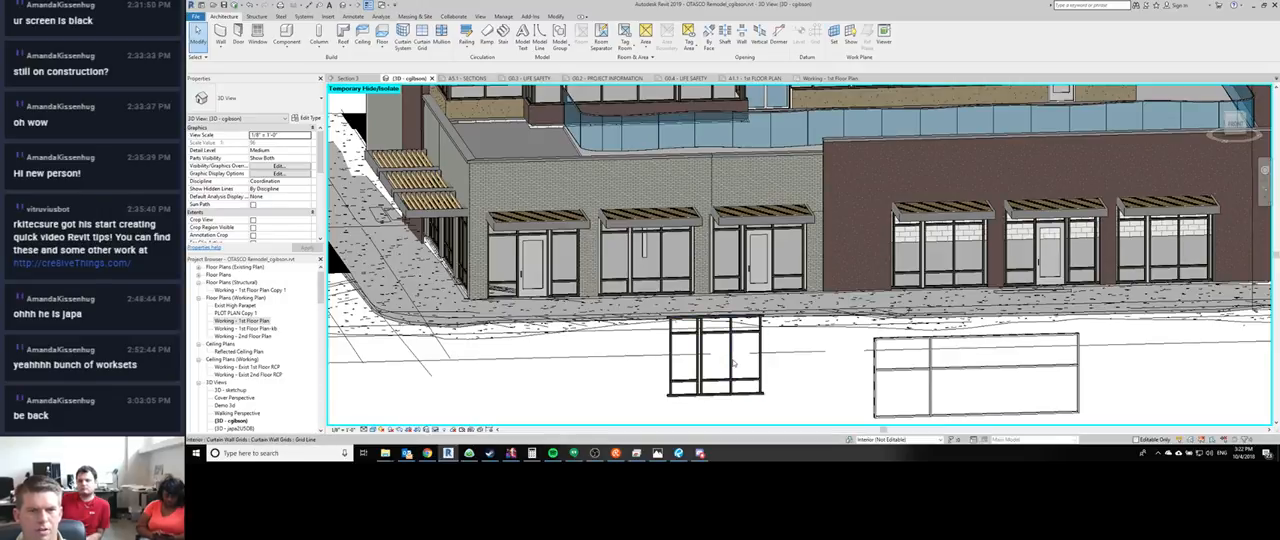
- Compare the selectable curtain grid lines at the middle vertical mullion on the copied storefront and on the original
scroll(733, 364, up, 3)
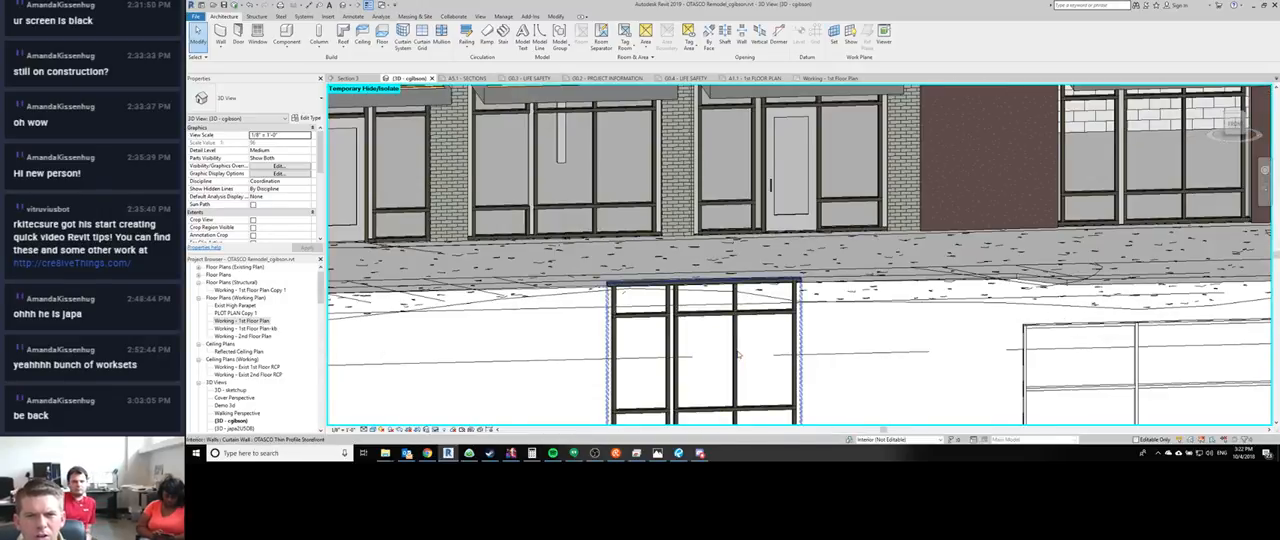
click(737, 355)
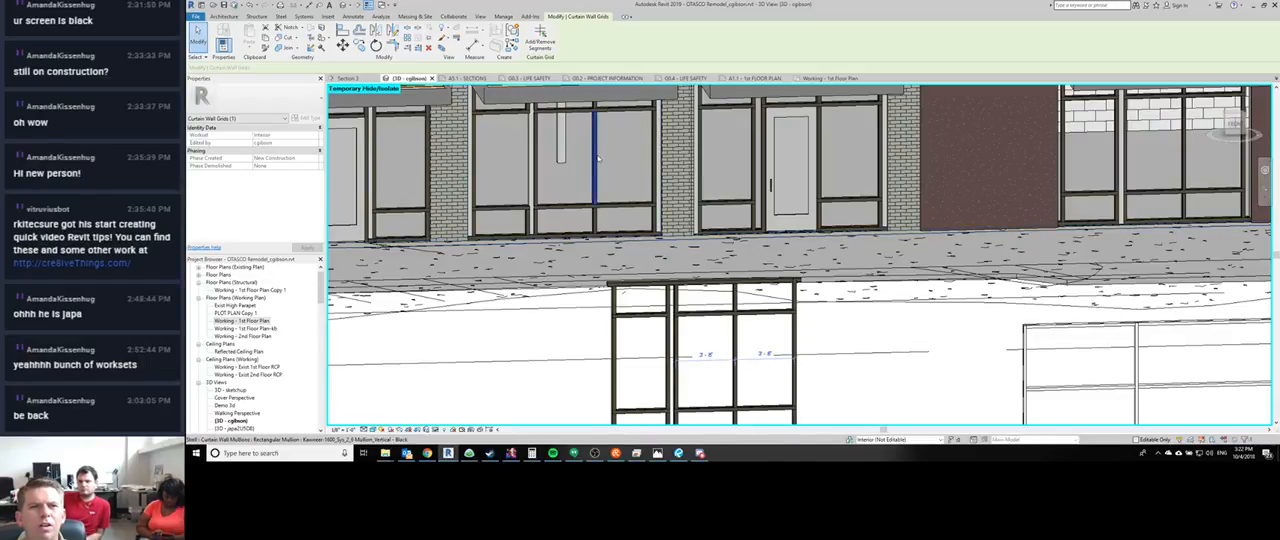
key(Tab)
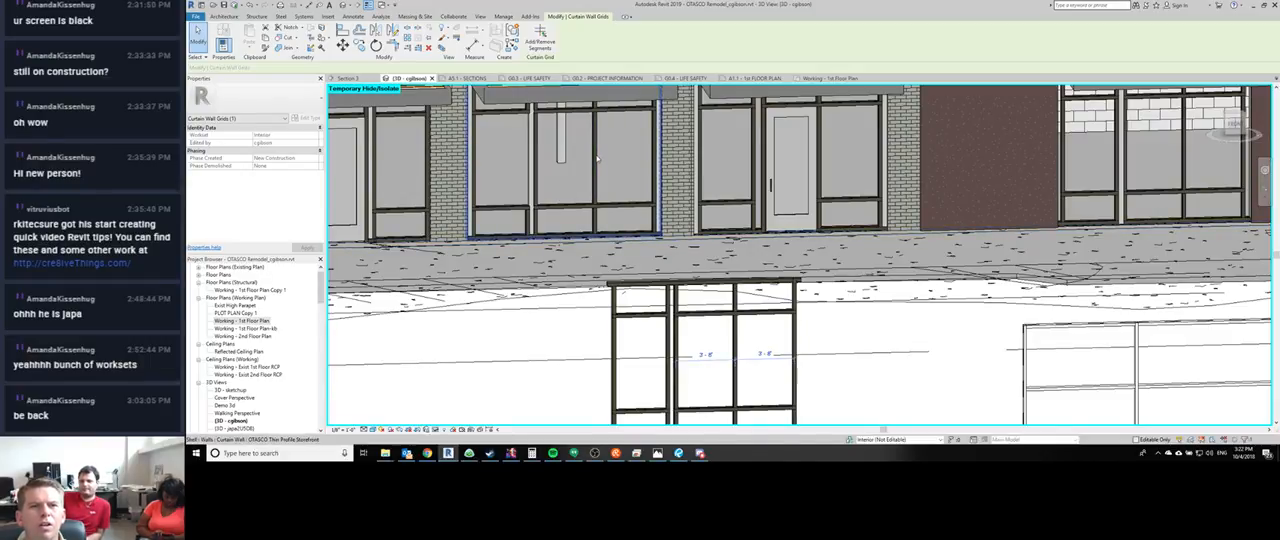
key(Tab)
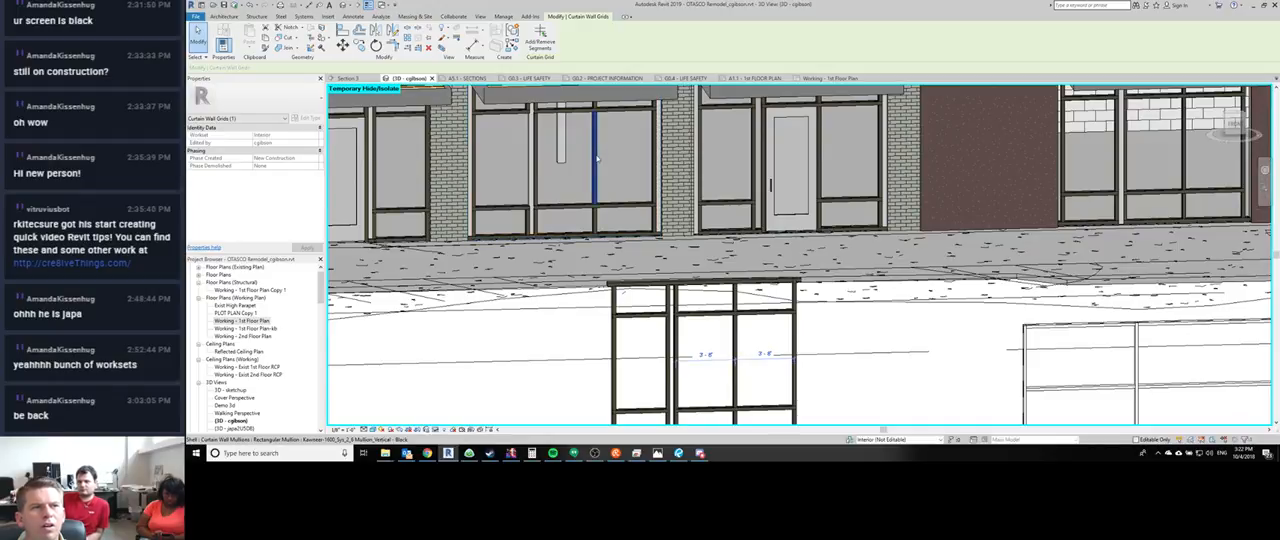
key(Tab)
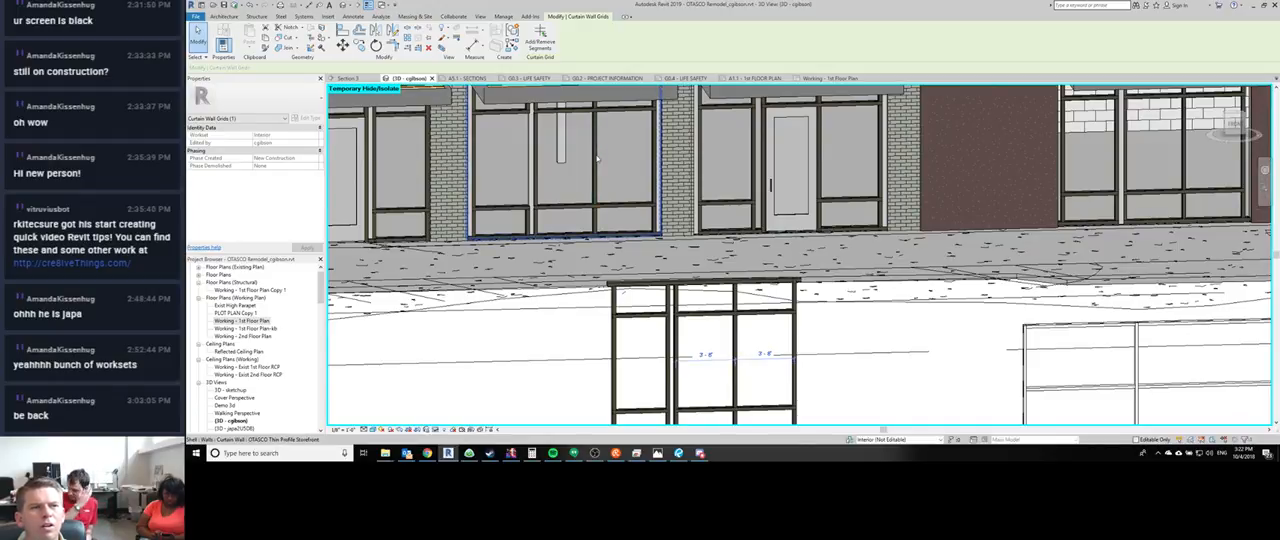
key(Tab)
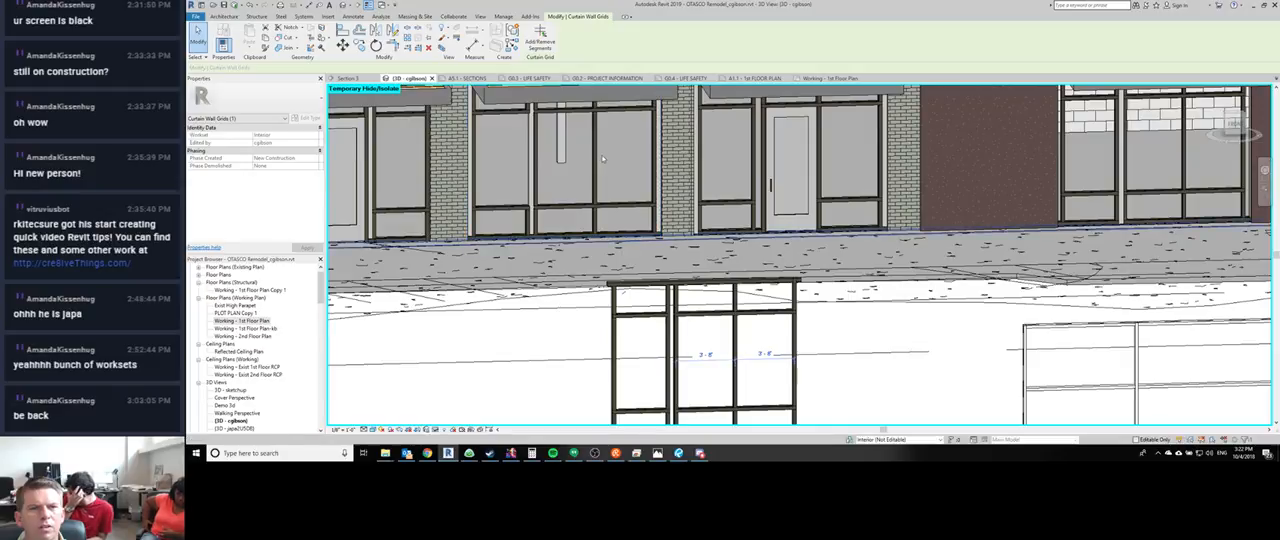
key(Tab)
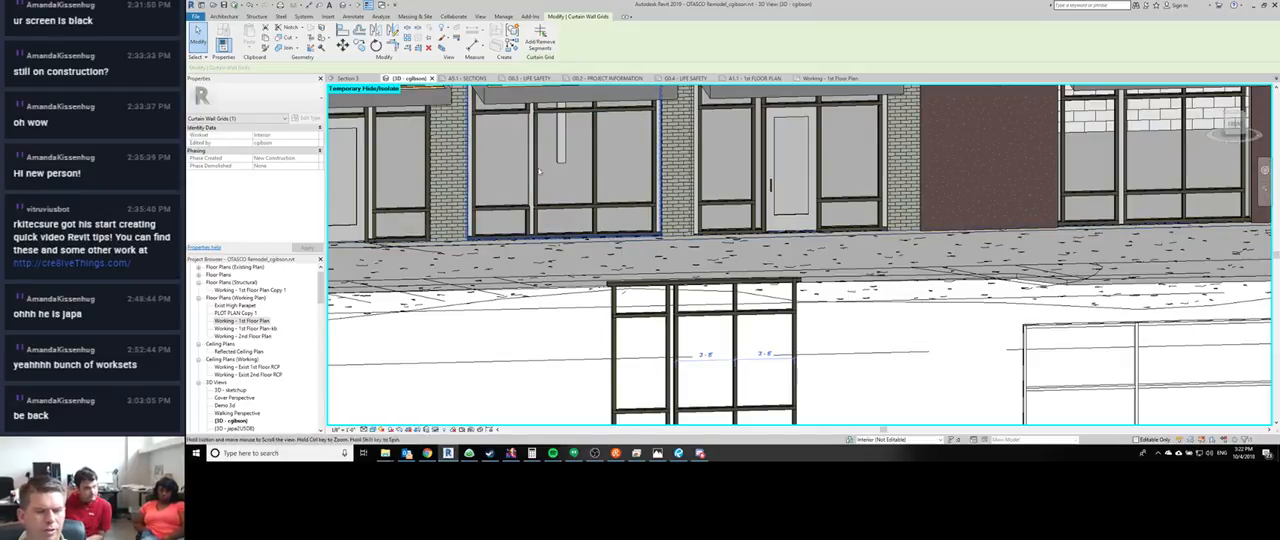
key(Escape)
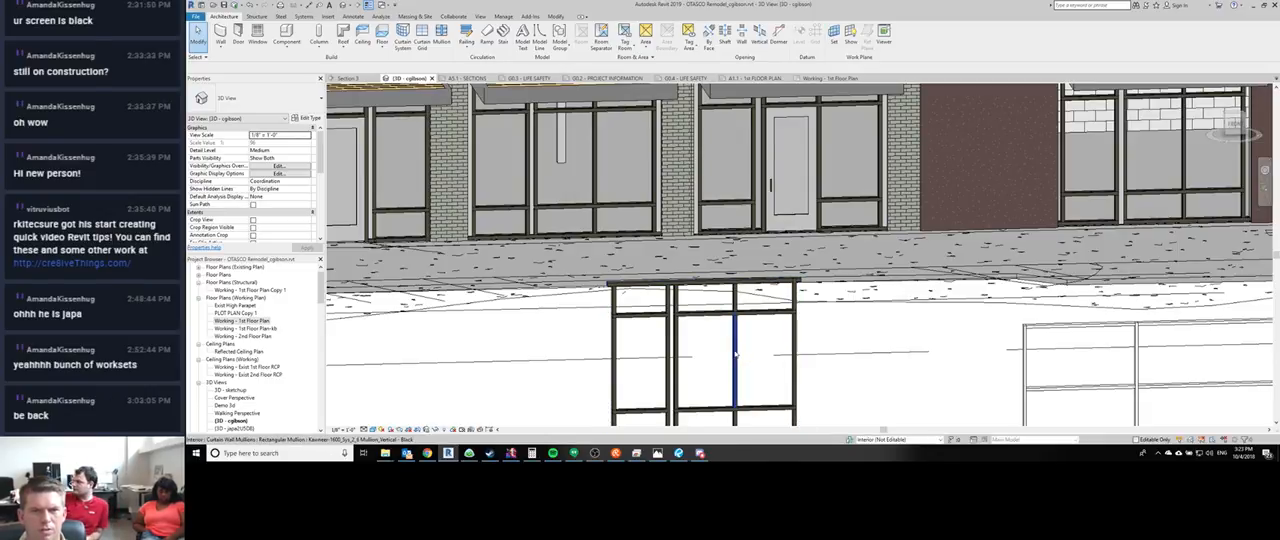
- Inspect the middle vertical mullion on the copied storefront and the matching one on the original middle storefront
click(733, 343)
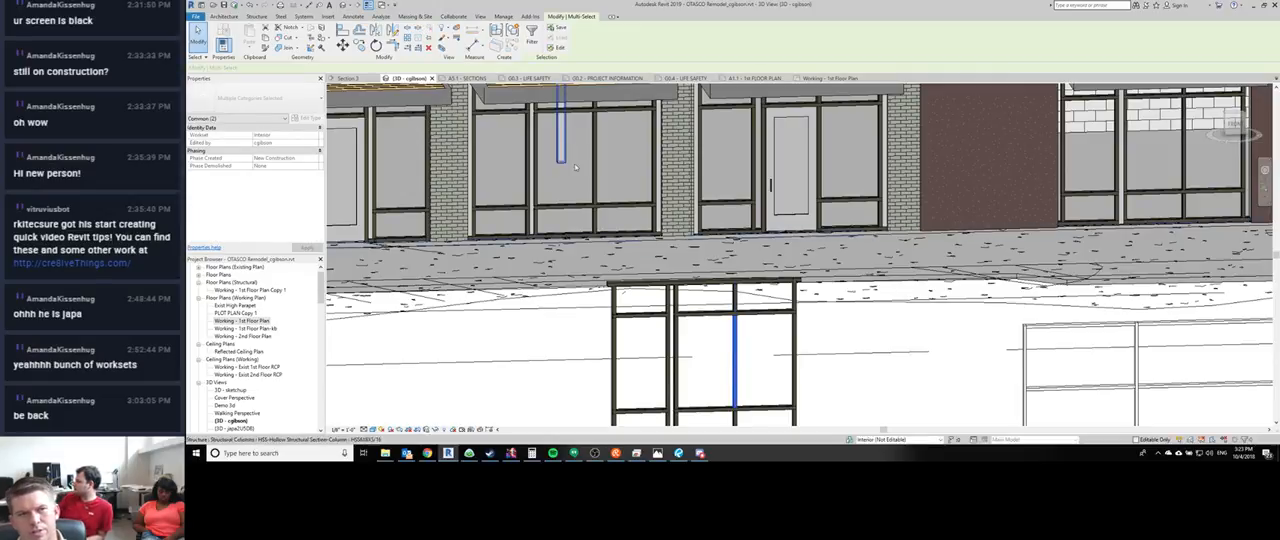
key(Escape)
click(595, 195)
middle_drag(595, 197, 597, 207)
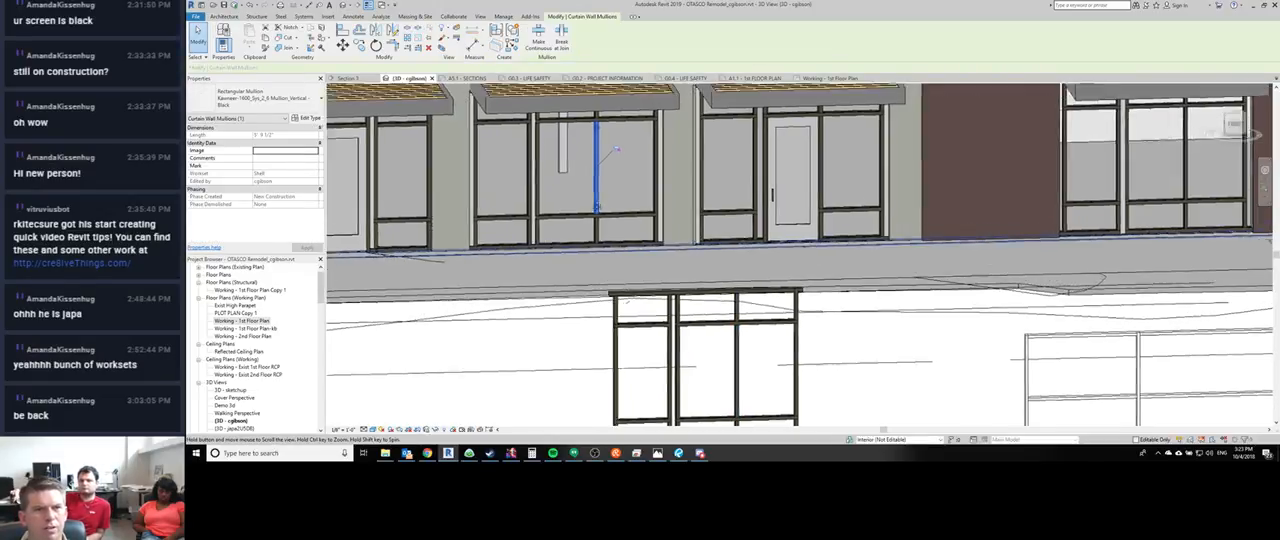
middle_drag(615, 148, 617, 220)
key(Escape)
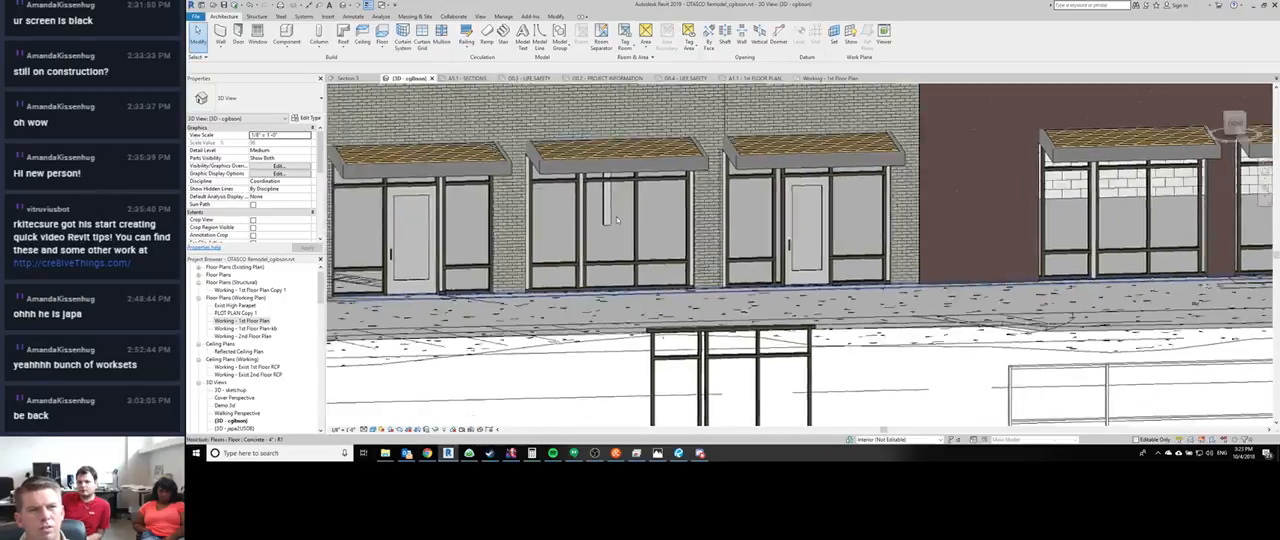
scroll(617, 220, down, 1)
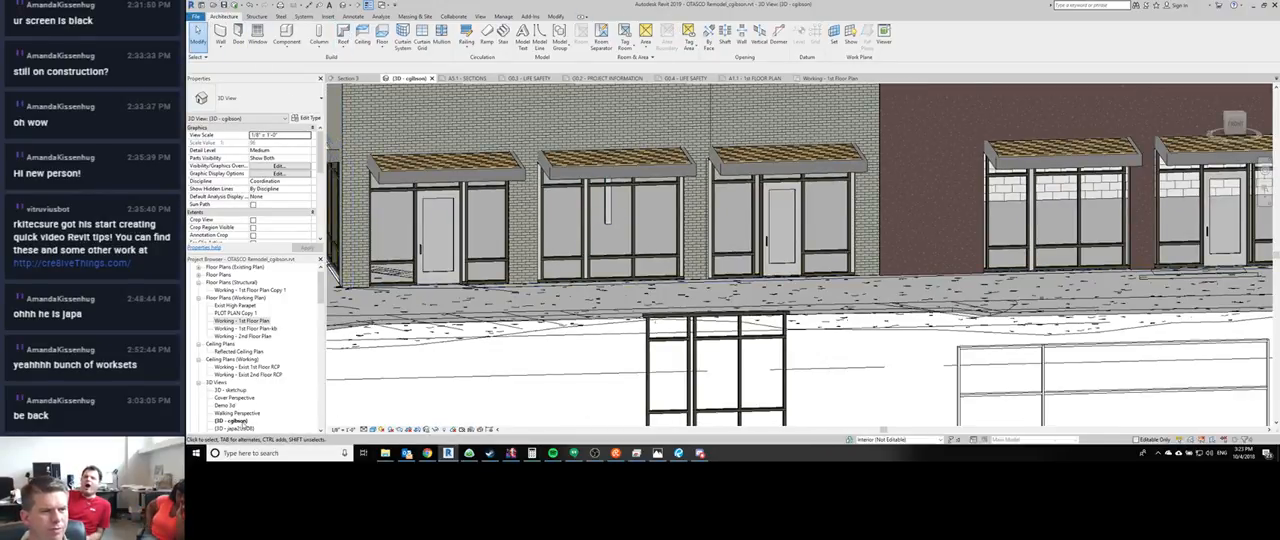
- Rename the current default 3D view to gfdsgfsd and generate a fresh default 3D view
right_click(242, 420)
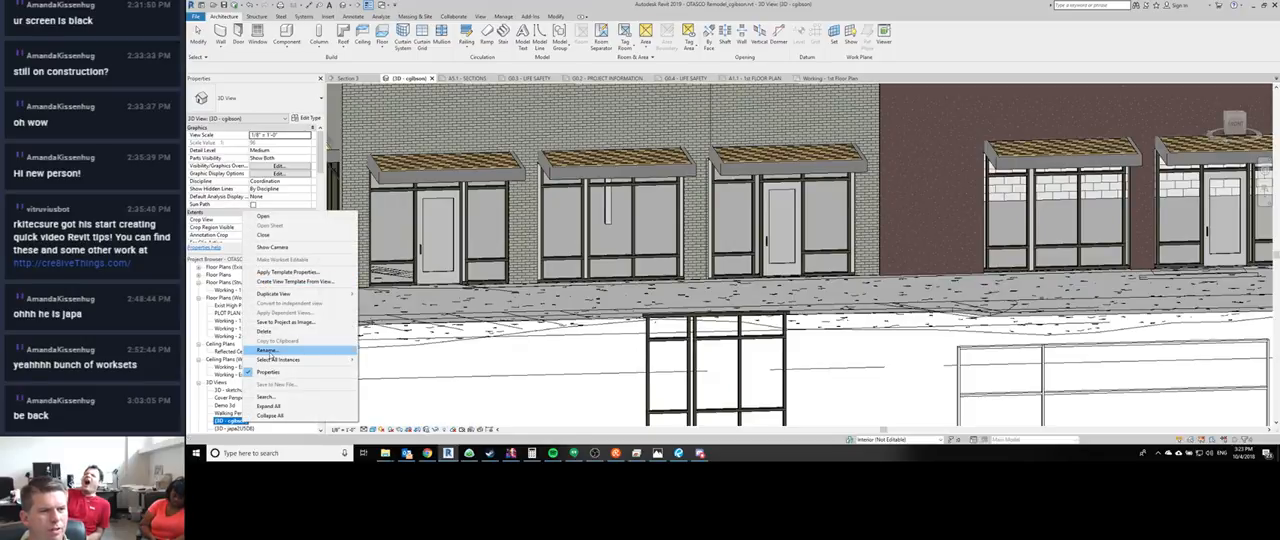
click(267, 350)
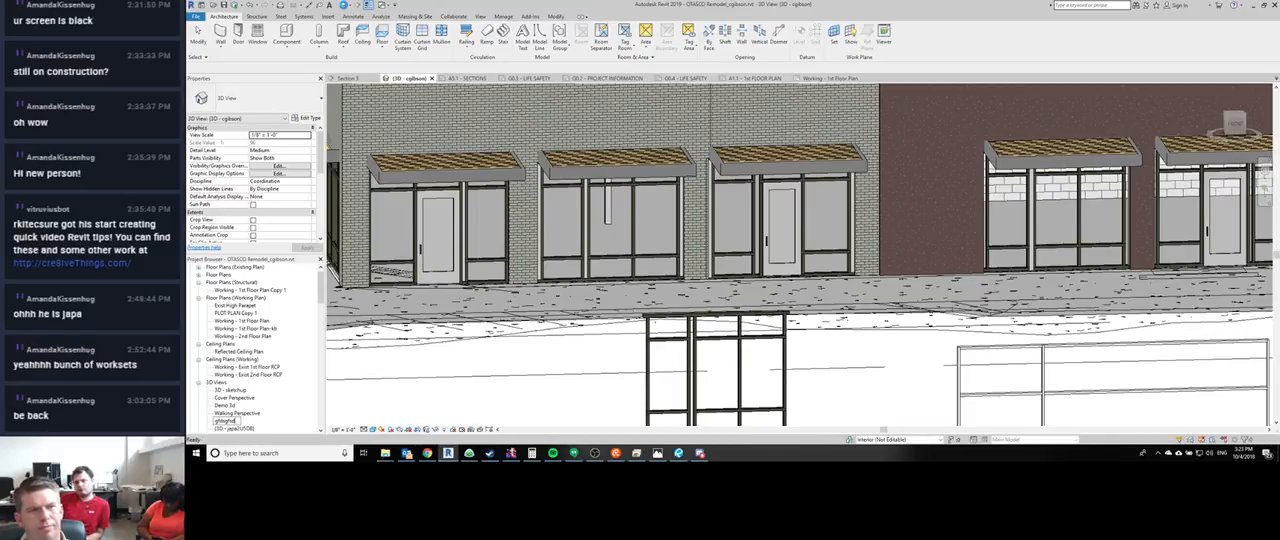
key(Return)
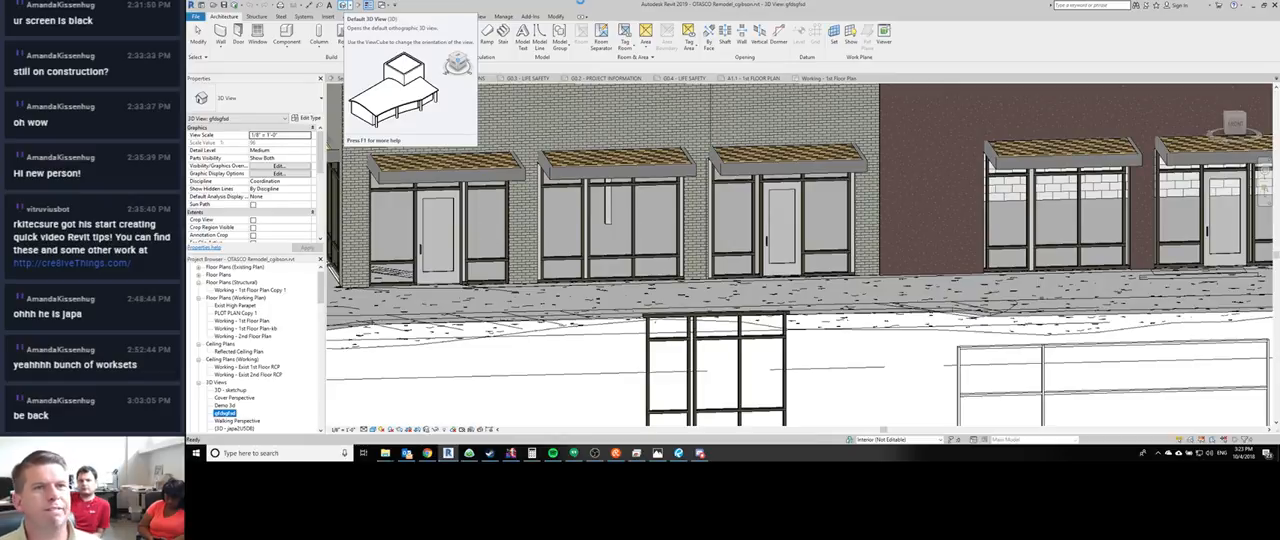
click(344, 6)
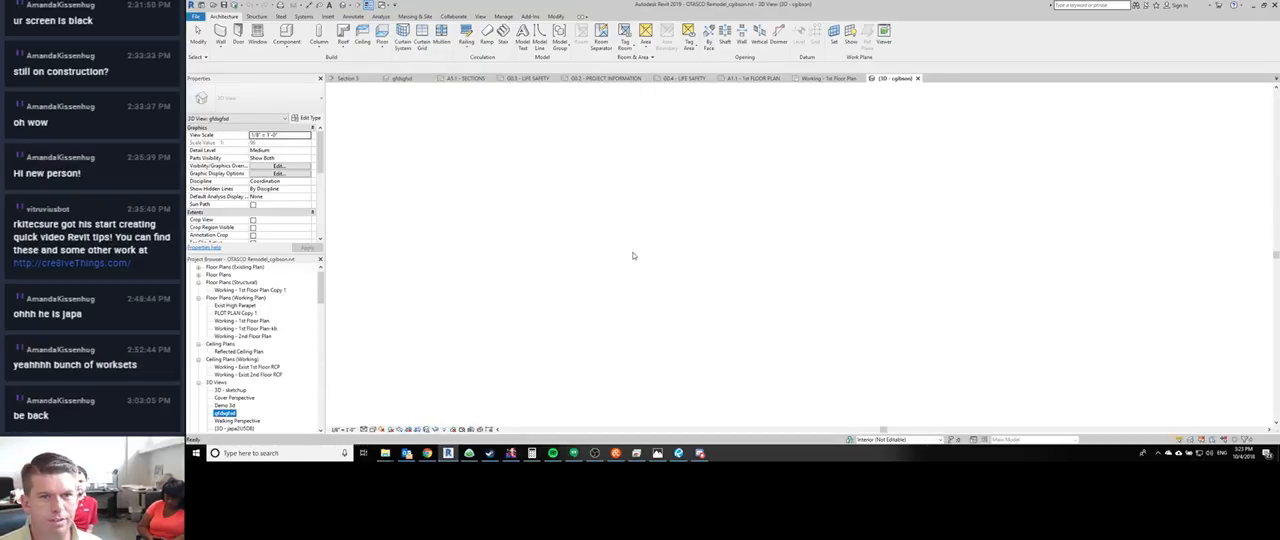
- Examine the vertical and horizontal mullions of the middle storefront between the two Retail signs in the new 3D view
middle_drag(738, 285, 706, 320)
scroll(572, 274, up, 3)
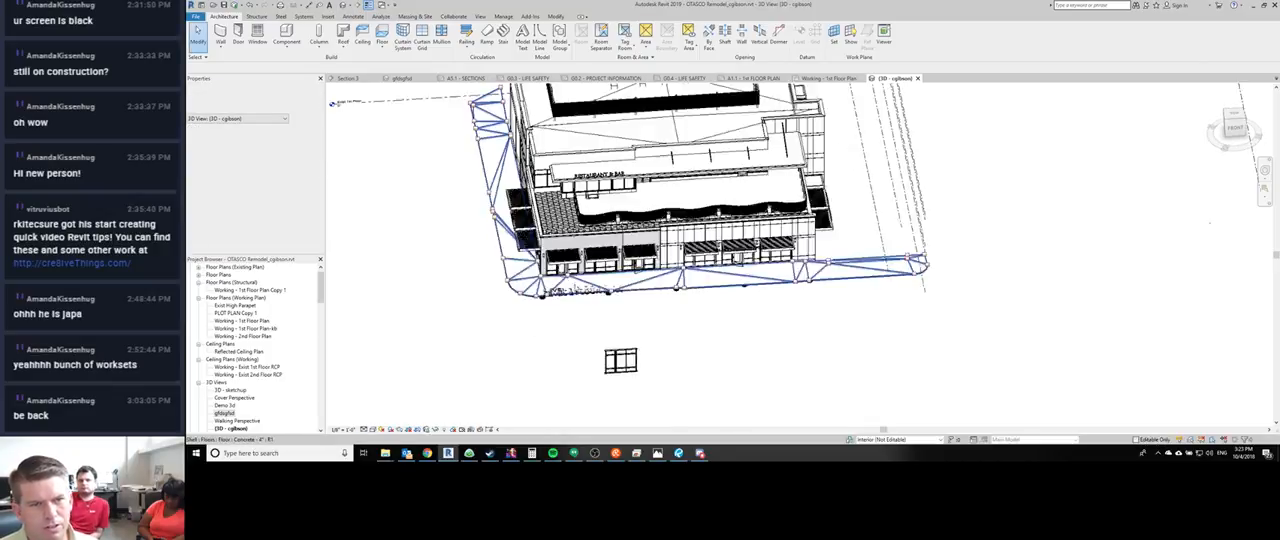
scroll(660, 282, up, 5)
mouse_move(669, 287)
shift+middle_down()
mouse_move(651, 246)
mouse_move(732, 392)
mouse_move(678, 302)
shift+middle_up()
scroll(678, 302, up, 2)
scroll(678, 301, up, 2)
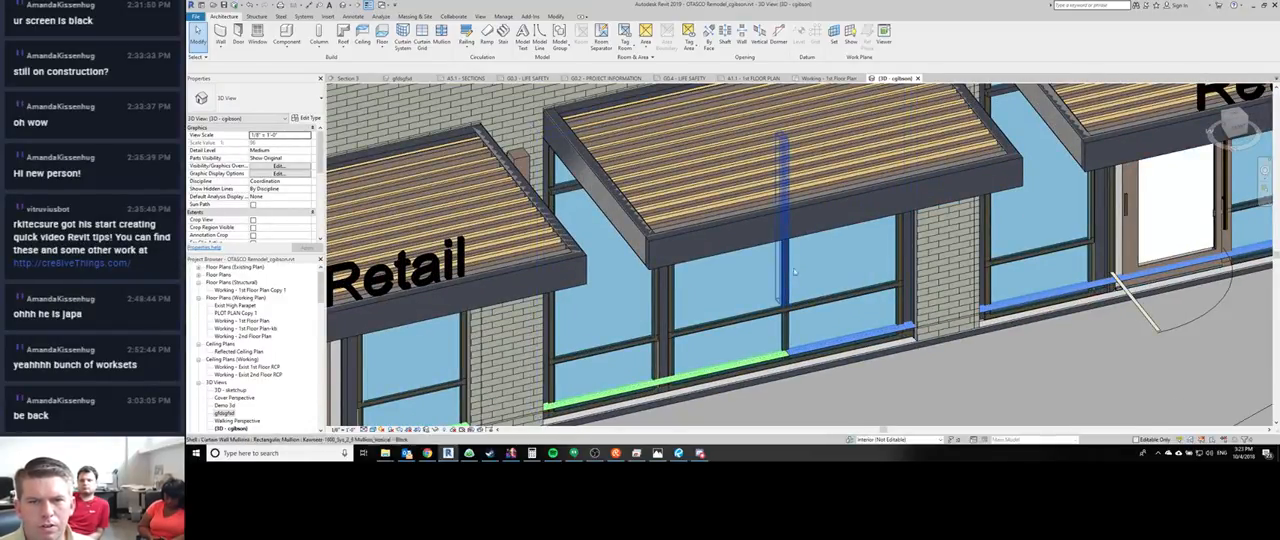
click(790, 268)
key(Escape)
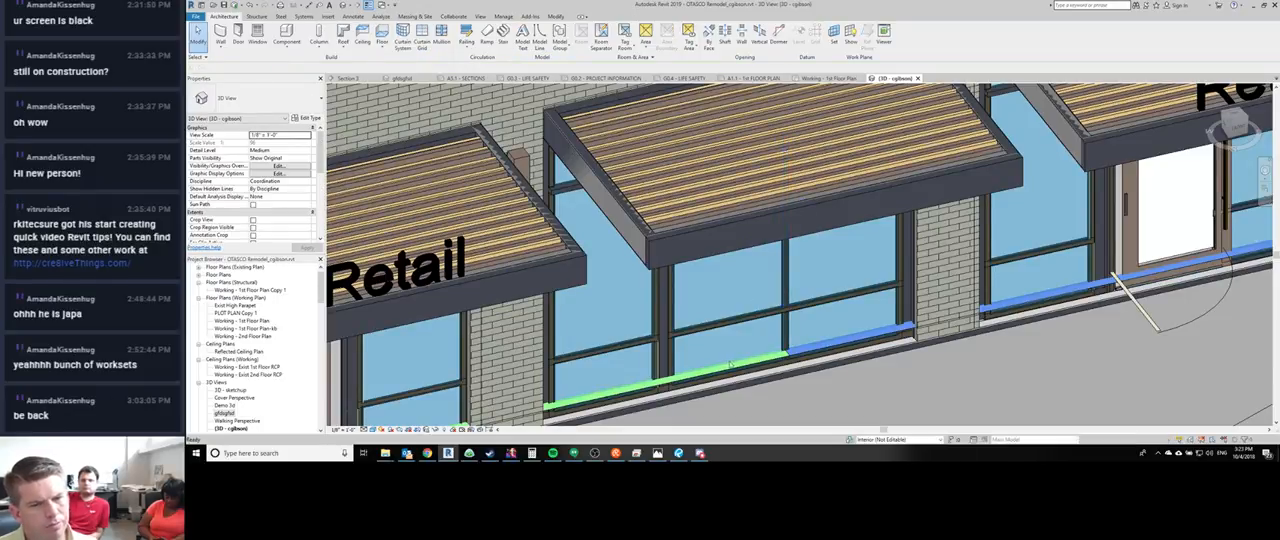
middle_drag(724, 392, 712, 291)
scroll(712, 291, down, 2)
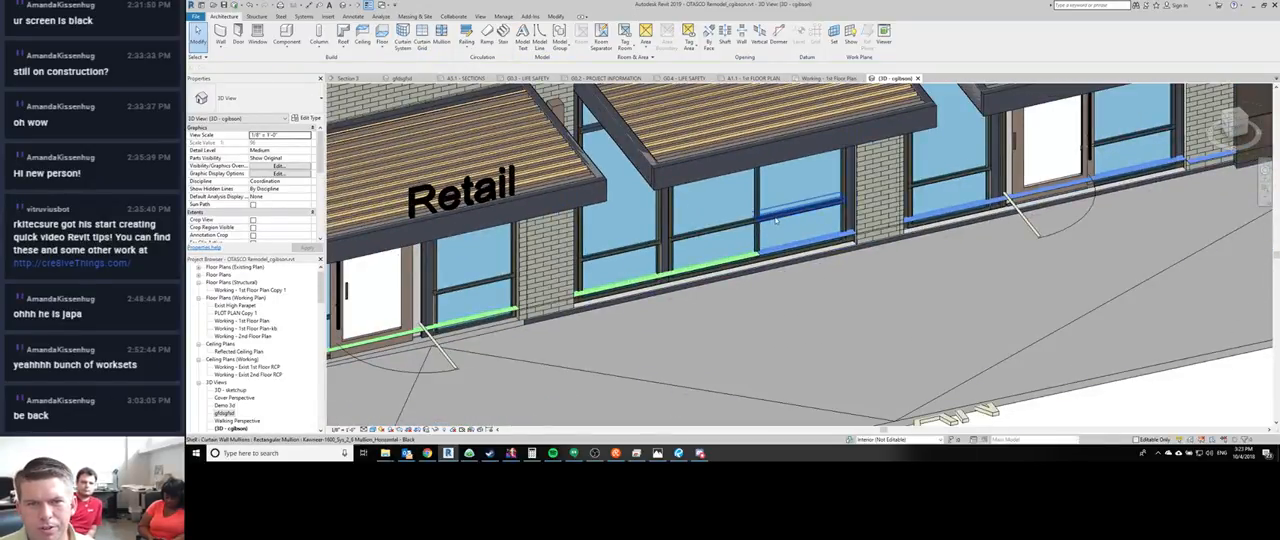
click(765, 236)
shift+middle_drag(707, 366, 752, 257)
key(Escape)
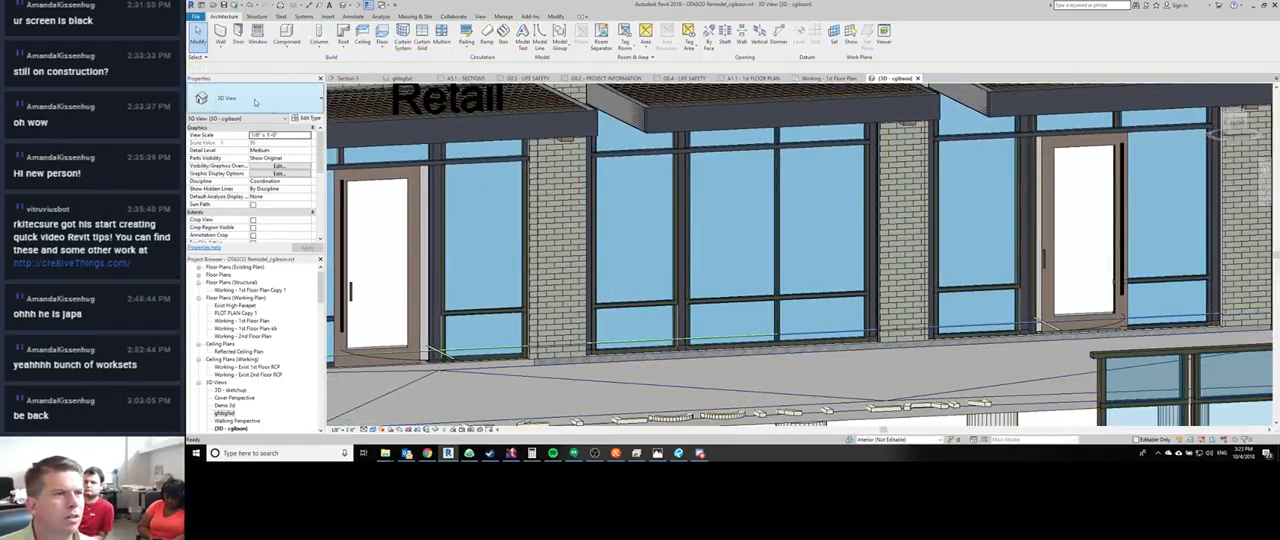
- Delete the middle vertical mullion segment above the lower rail of the middle storefront and try selecting its underlying grid line
click(783, 213)
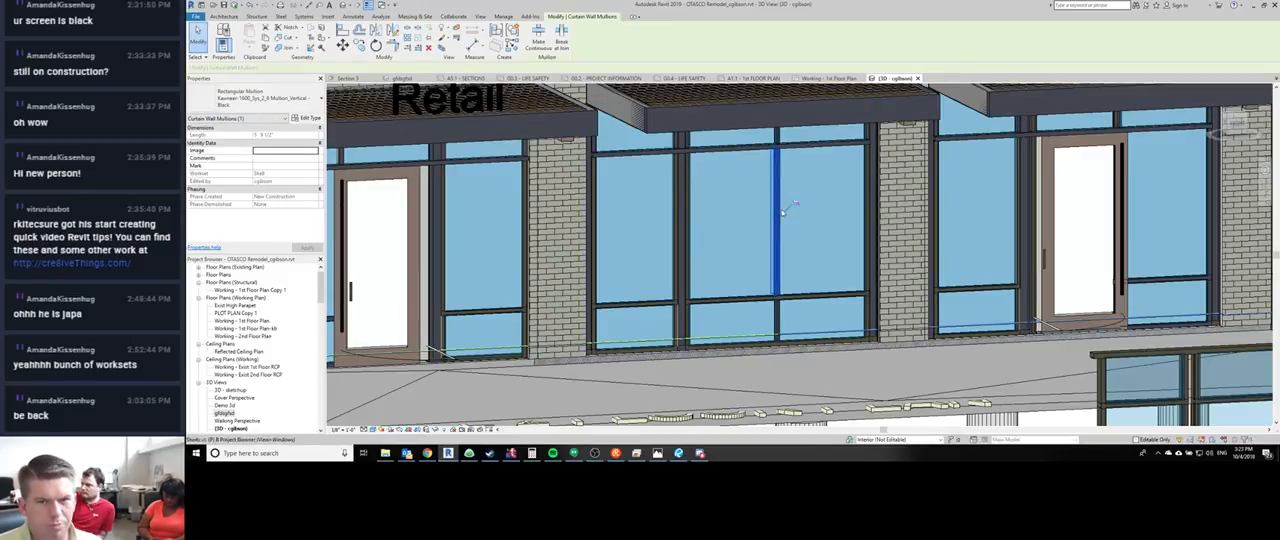
key(Escape)
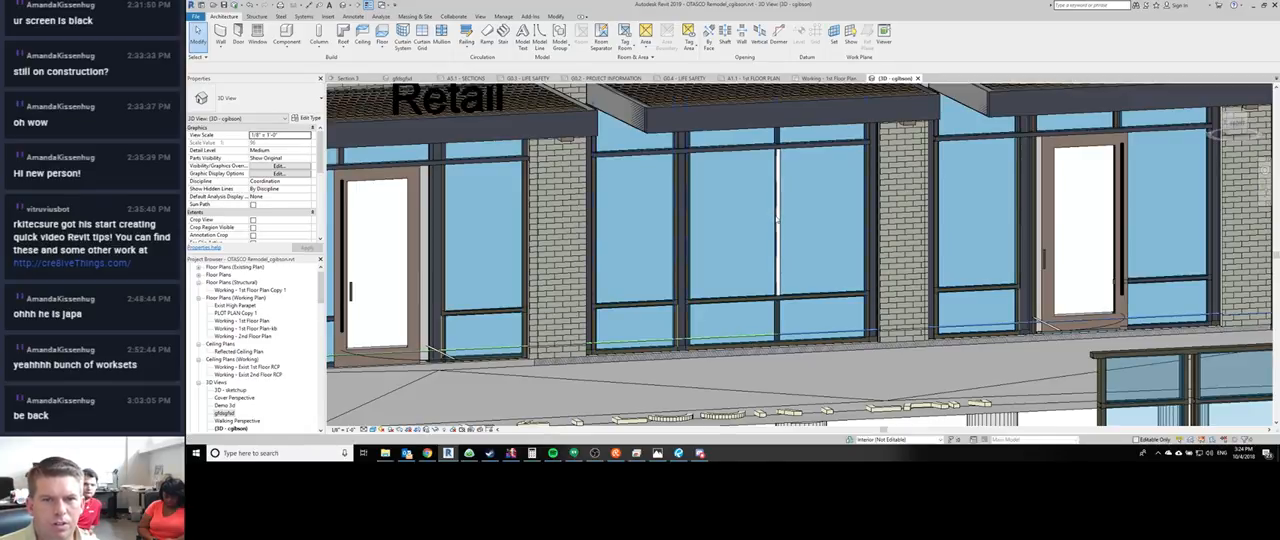
click(776, 218)
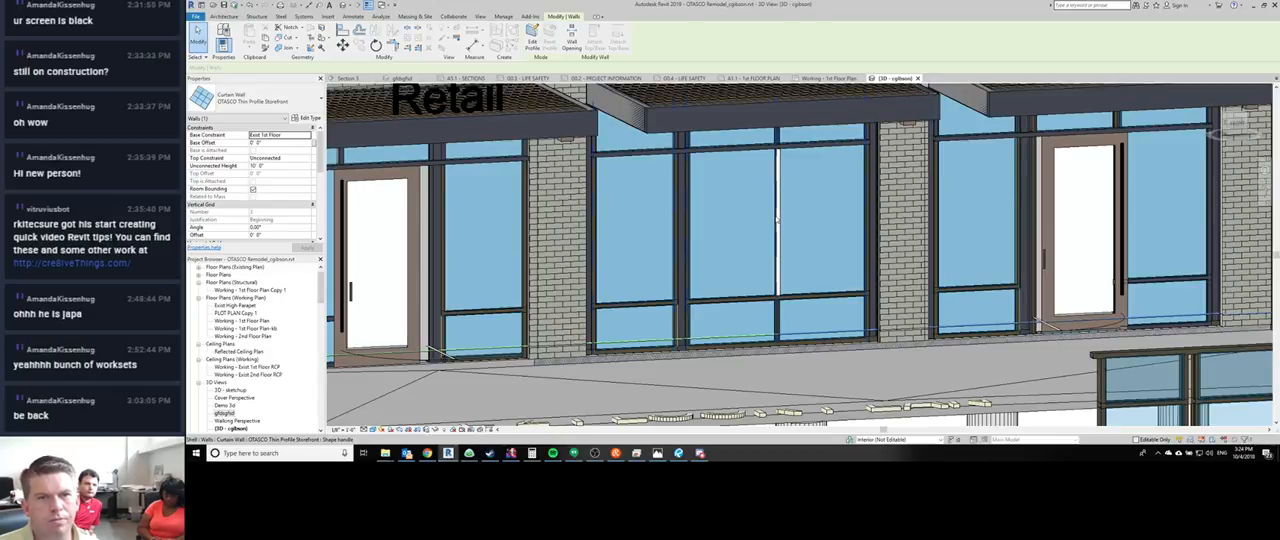
key(Escape)
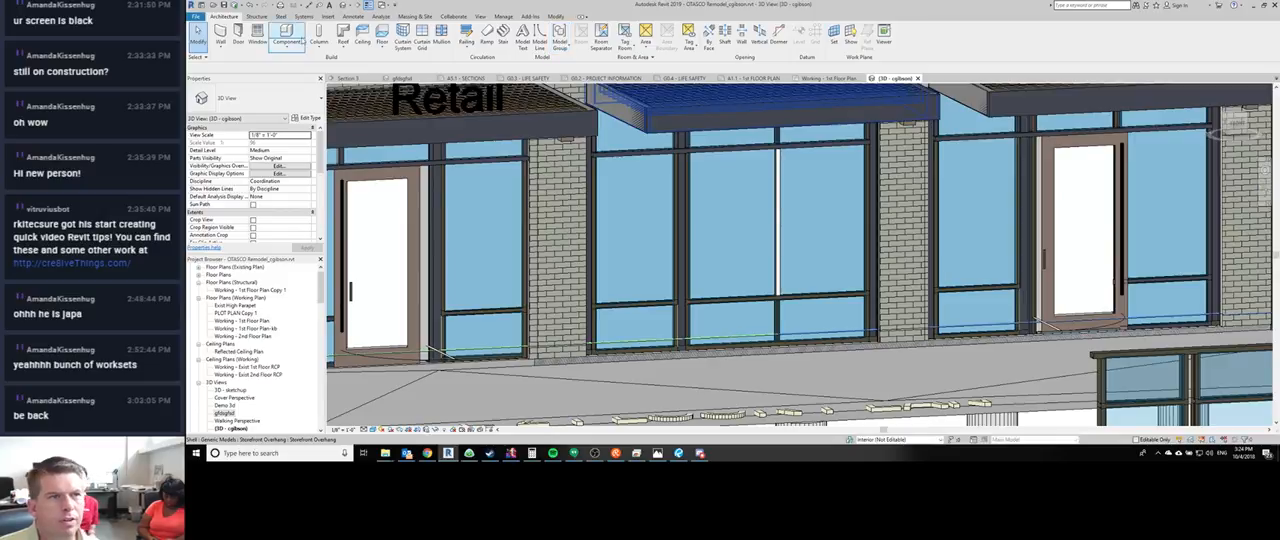
- Add a vertical curtain grid line across all segments of the middle storefront, about 2'-1" from the double mullion, and test selecting it
click(422, 45)
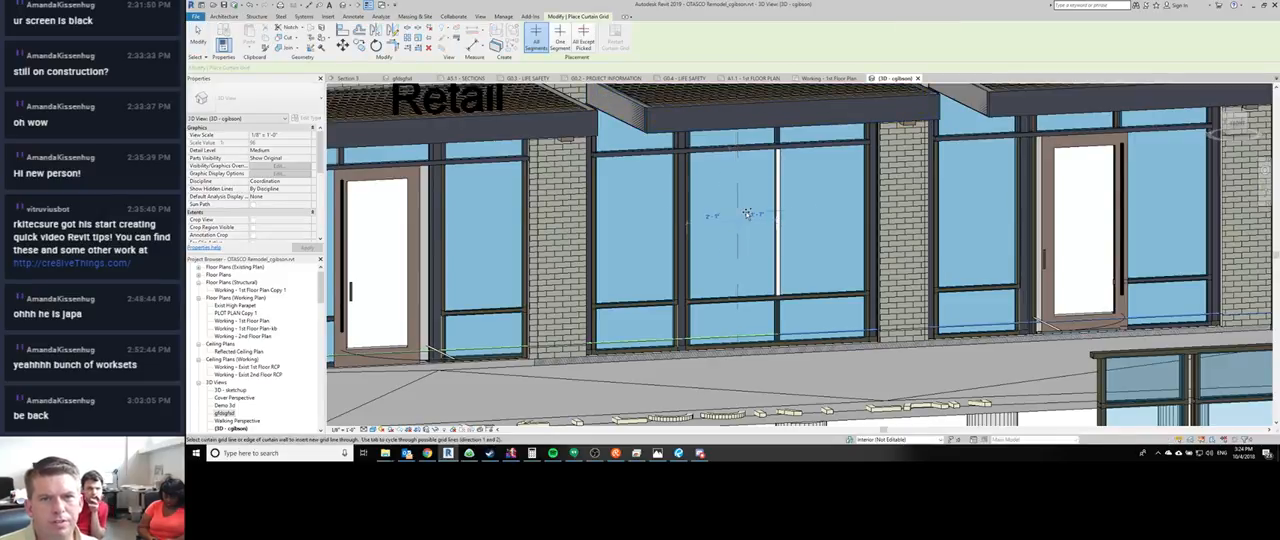
key(Escape)
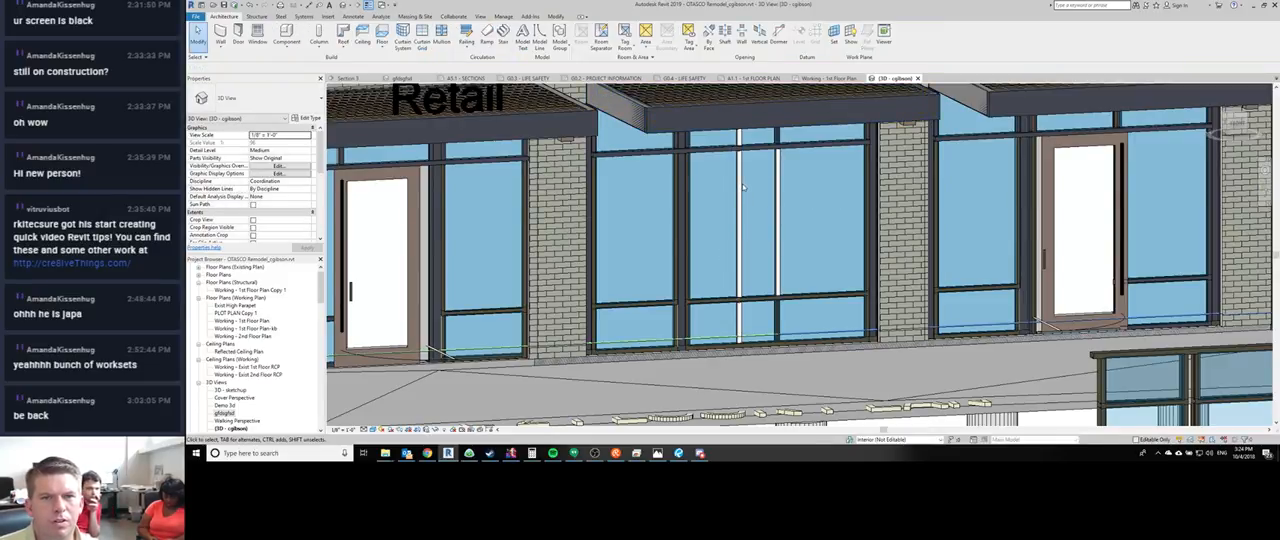
drag(716, 170, 715, 170)
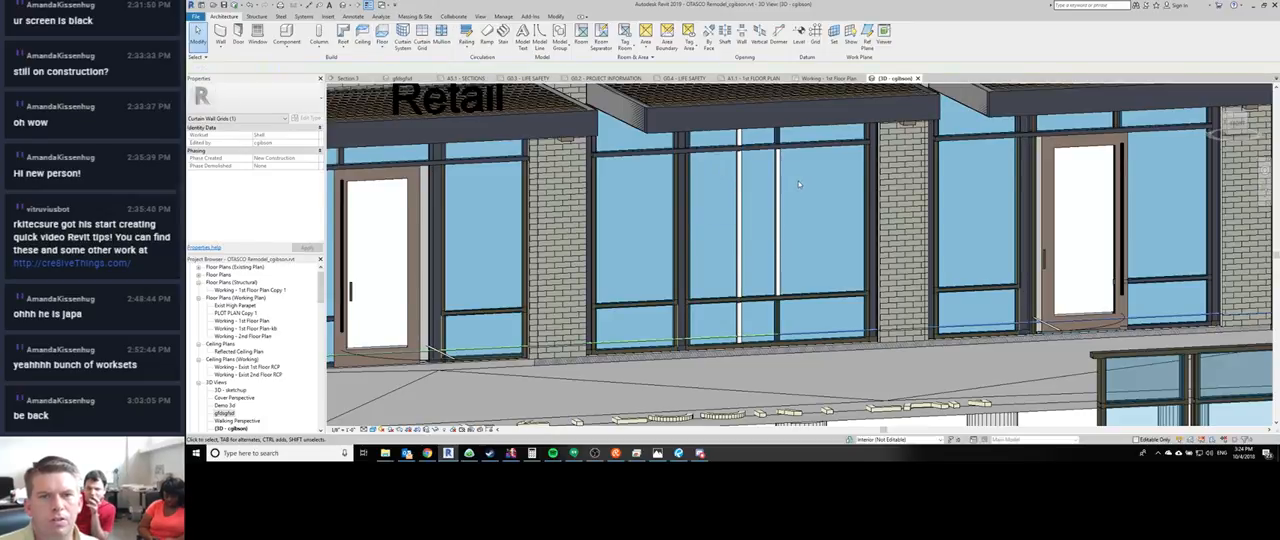
drag(798, 181, 754, 167)
click(688, 273)
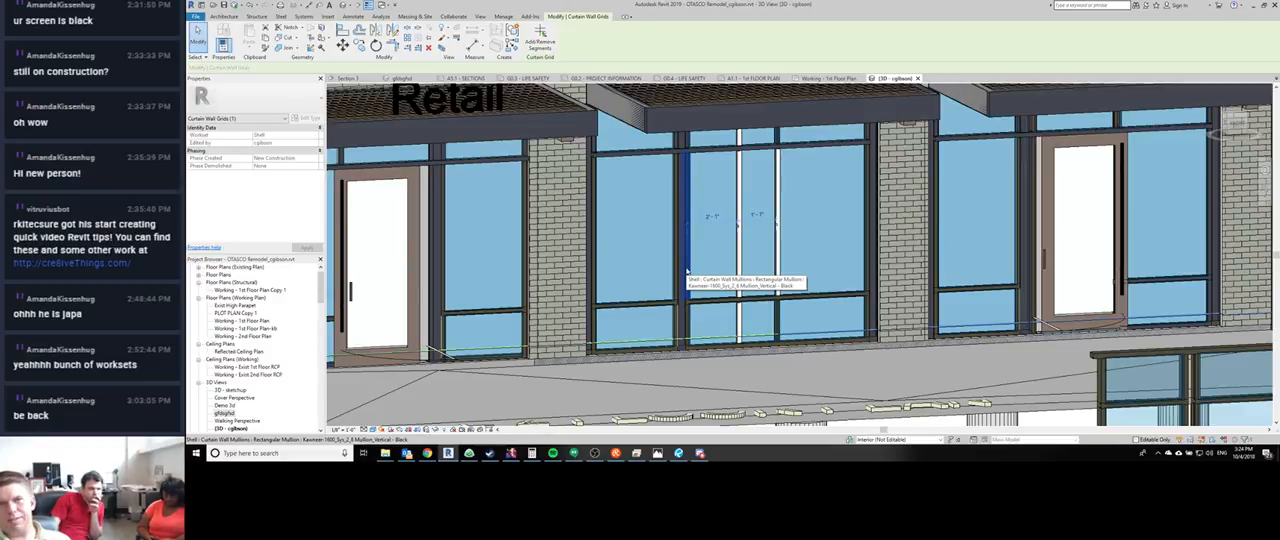
scroll(688, 272, down, 2)
middle_drag(720, 276, 754, 320)
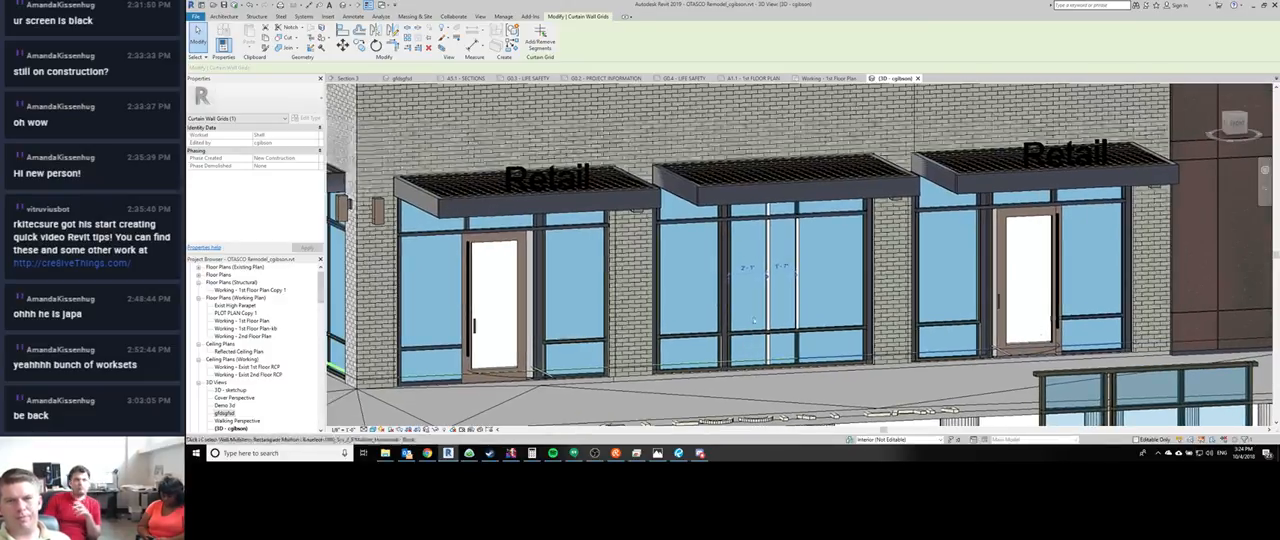
scroll(712, 302, down, 2)
scroll(680, 302, up, 2)
key(Escape)
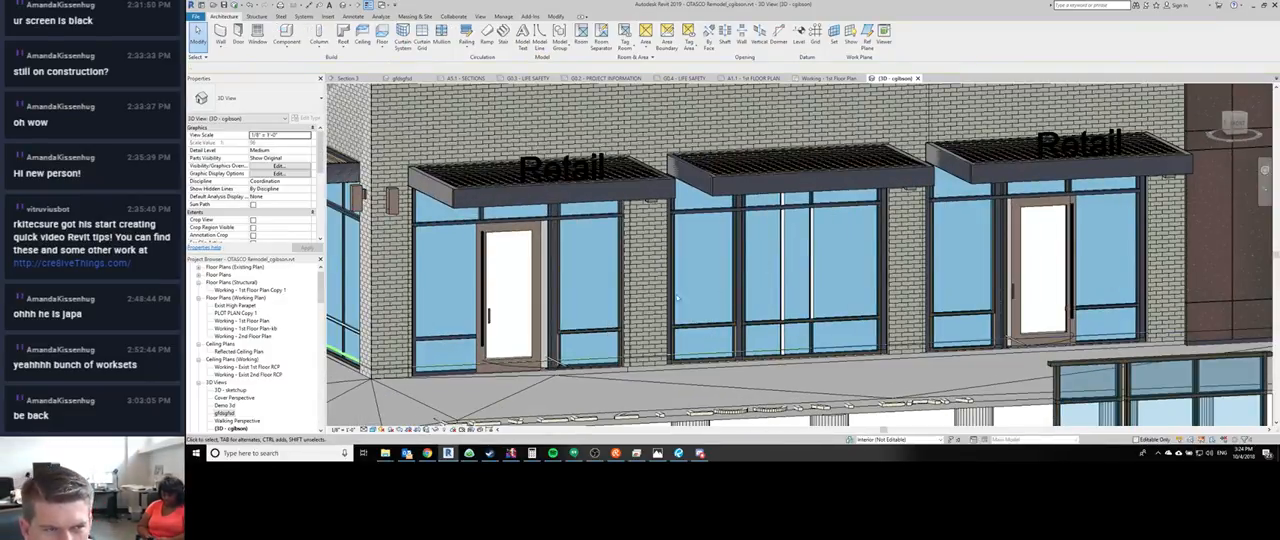
- Delete the two freestanding test curtain walls standing in front of the building
scroll(677, 297, down, 4)
middle_drag(680, 272, 594, 244)
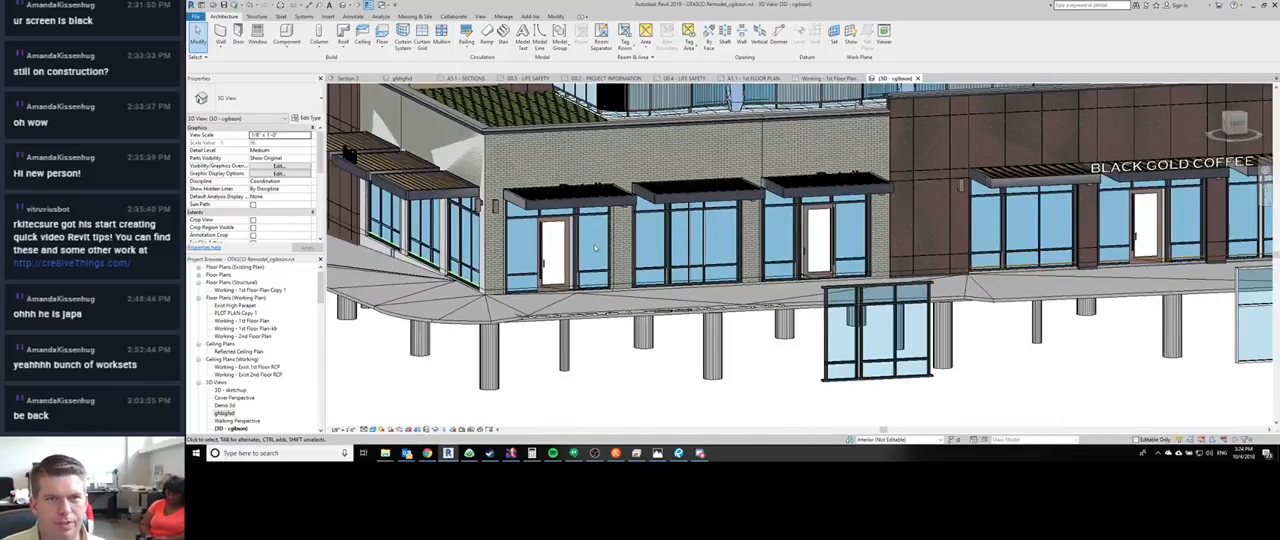
middle_drag(857, 394, 777, 343)
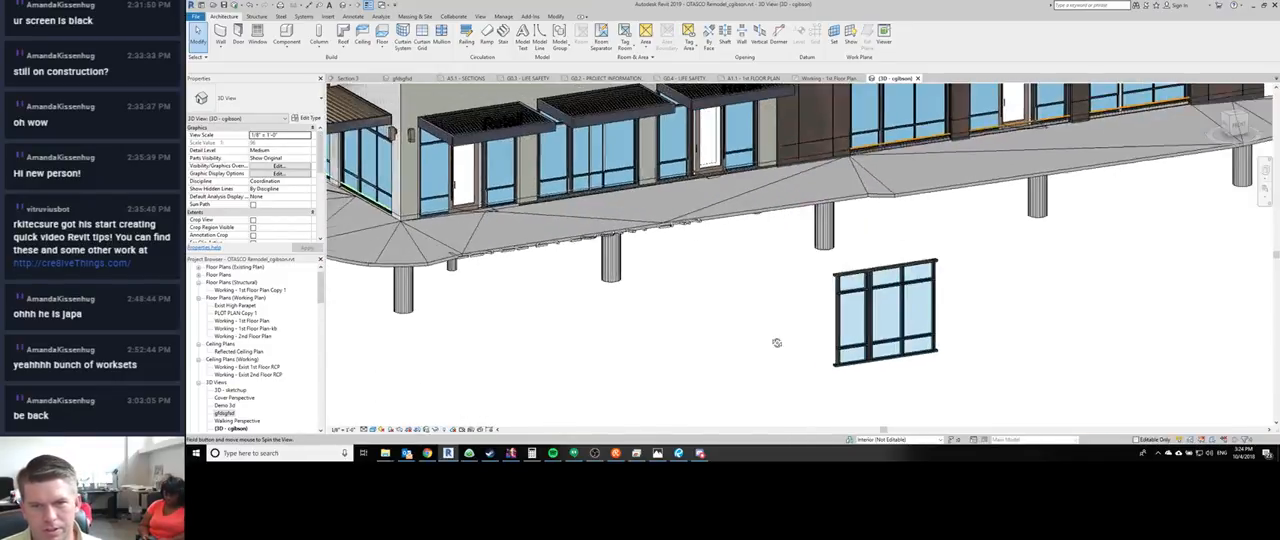
click(846, 346)
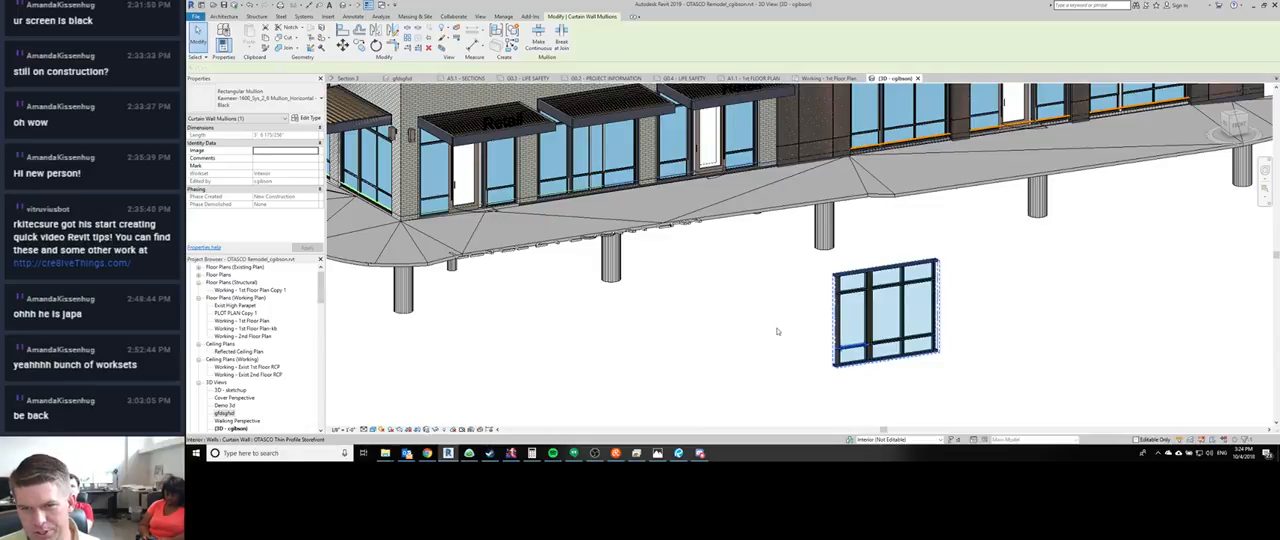
click(938, 345)
scroll(1026, 356, down, 1)
middle_drag(1026, 356, 1005, 327)
key(Delete)
click(1160, 334)
key(Delete)
scroll(447, 188, down, 2)
- Test selecting the vertical mullions and grid line of the side-facade storefront farthest from the building corner
click(447, 188)
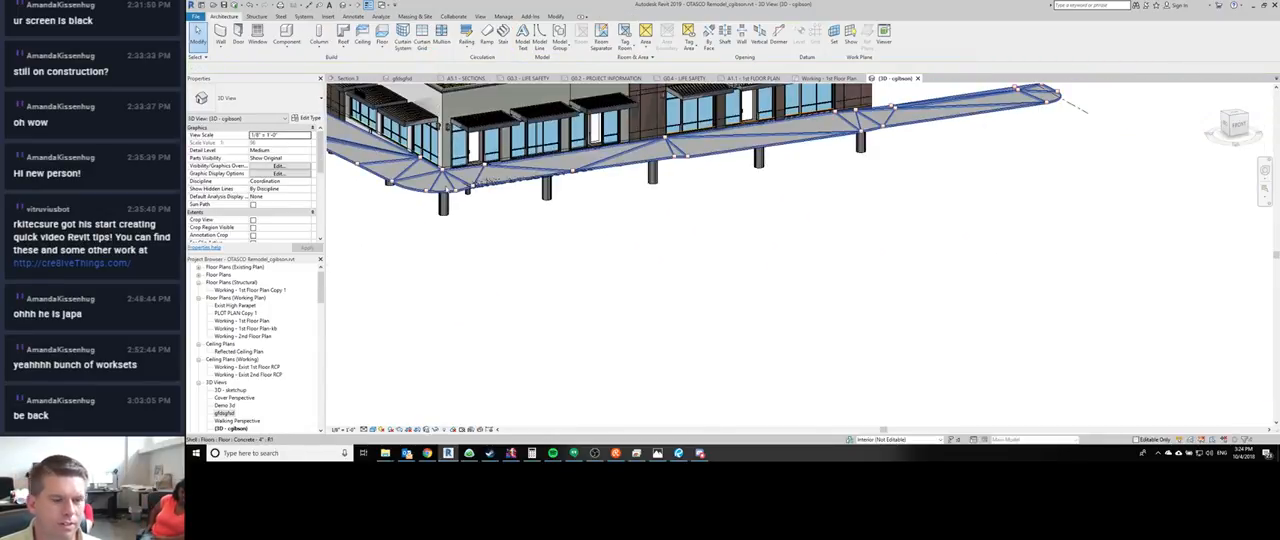
middle_drag(447, 188, 700, 250)
scroll(465, 261, up, 3)
scroll(465, 261, up, 1)
middle_drag(471, 201, 459, 203)
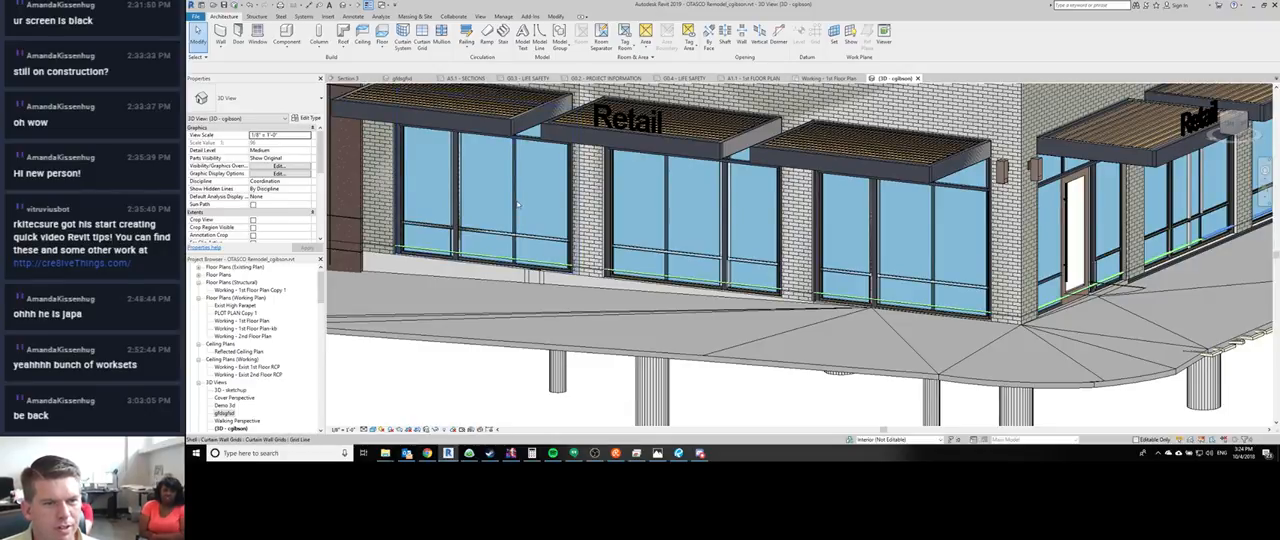
drag(495, 188, 495, 188)
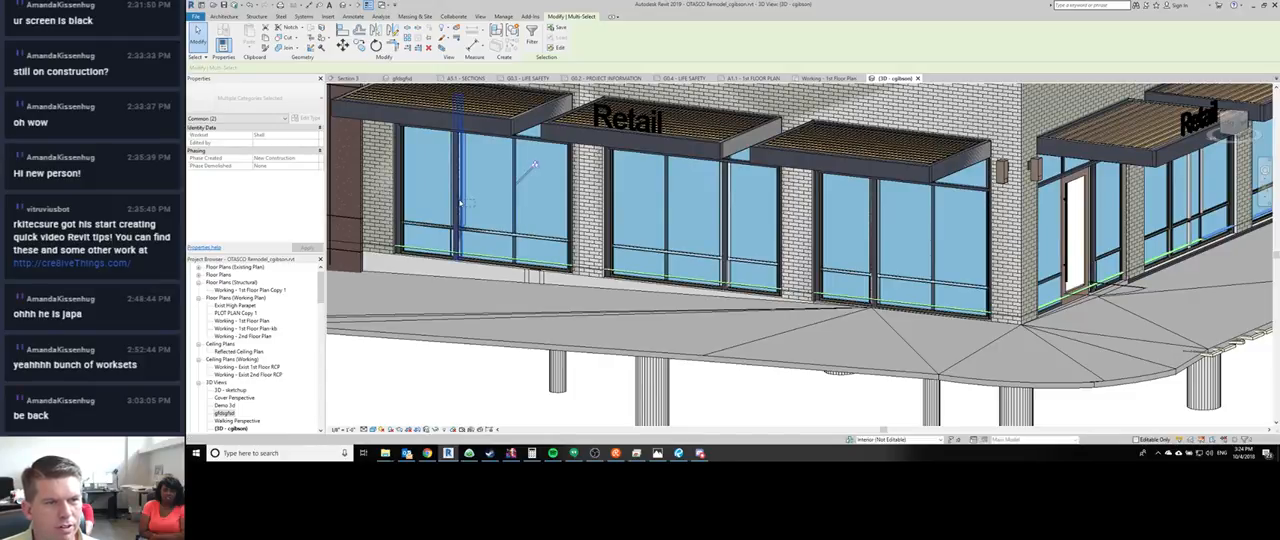
key(Escape)
shift+middle_drag(460, 232, 506, 229)
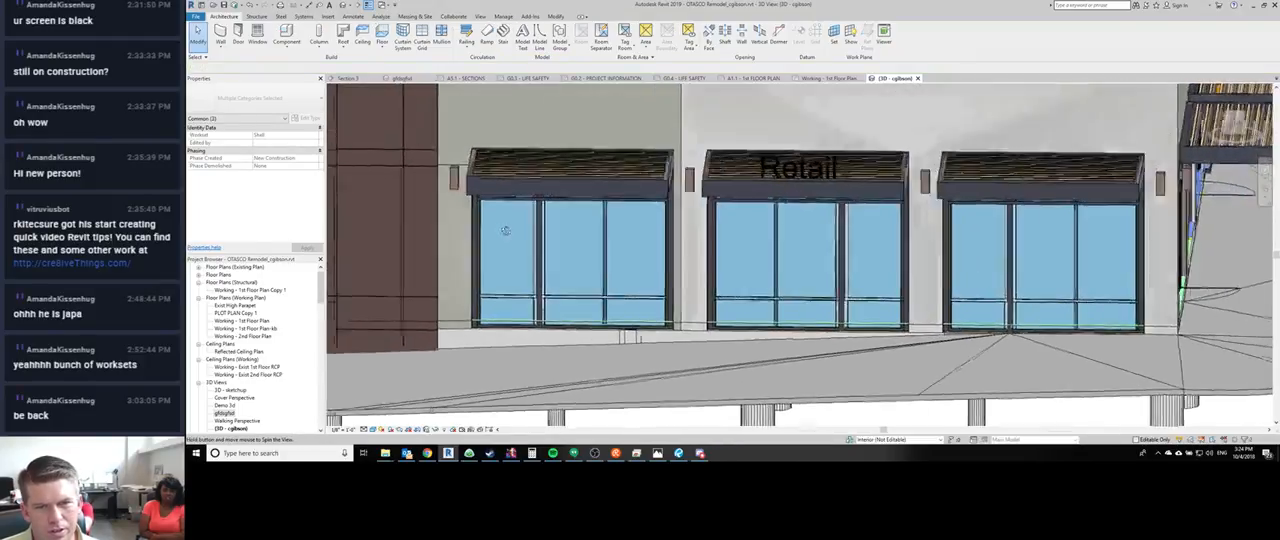
scroll(508, 232, up, 1)
scroll(546, 291, up, 3)
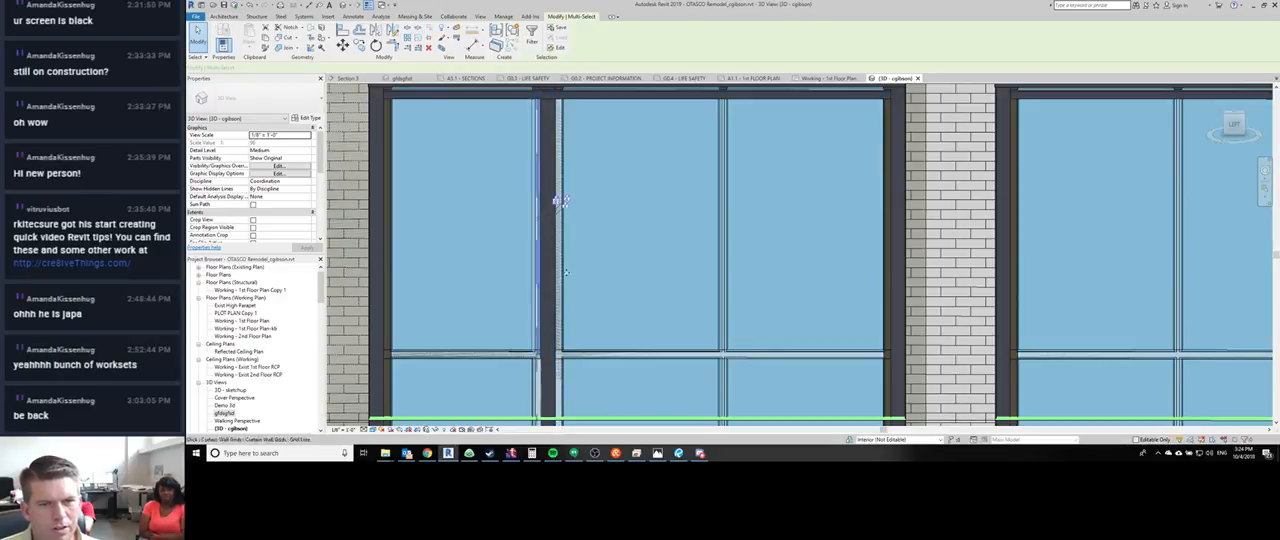
middle_drag(665, 246, 465, 216)
- Test selecting the vertical mullions and grid lines of the middle and corner-side storefronts on the side facade
scroll(687, 216, down, 2)
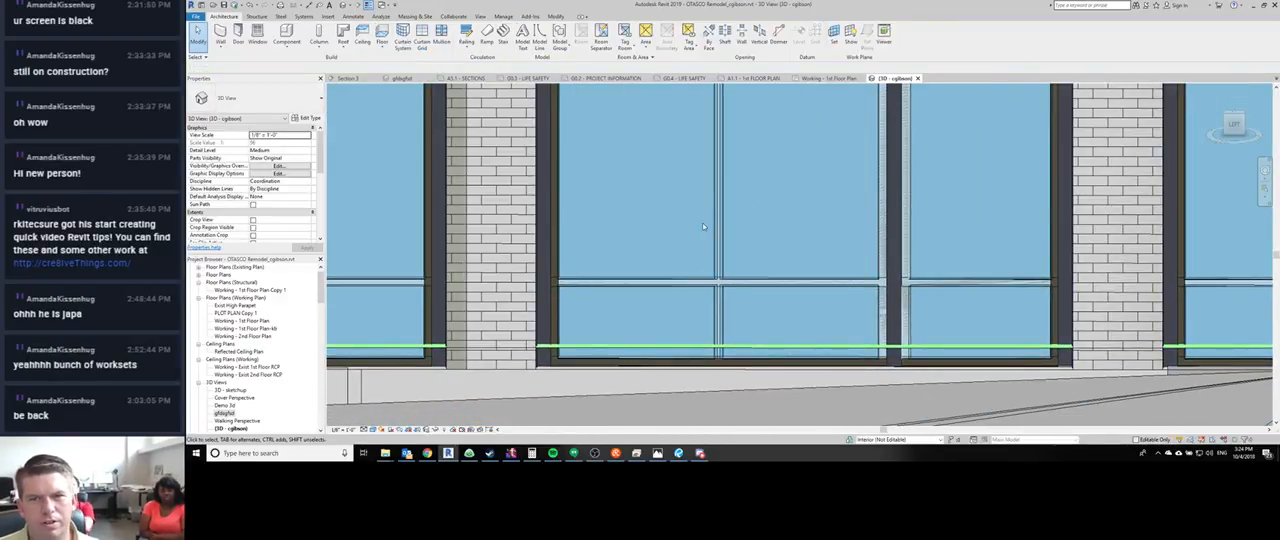
click(908, 196)
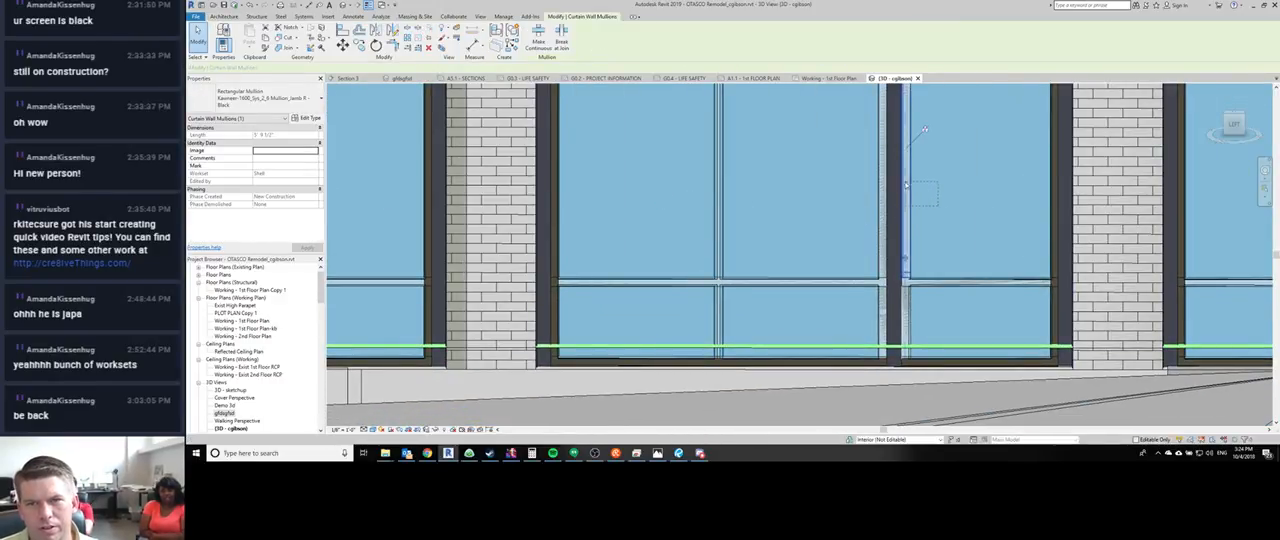
key(Escape)
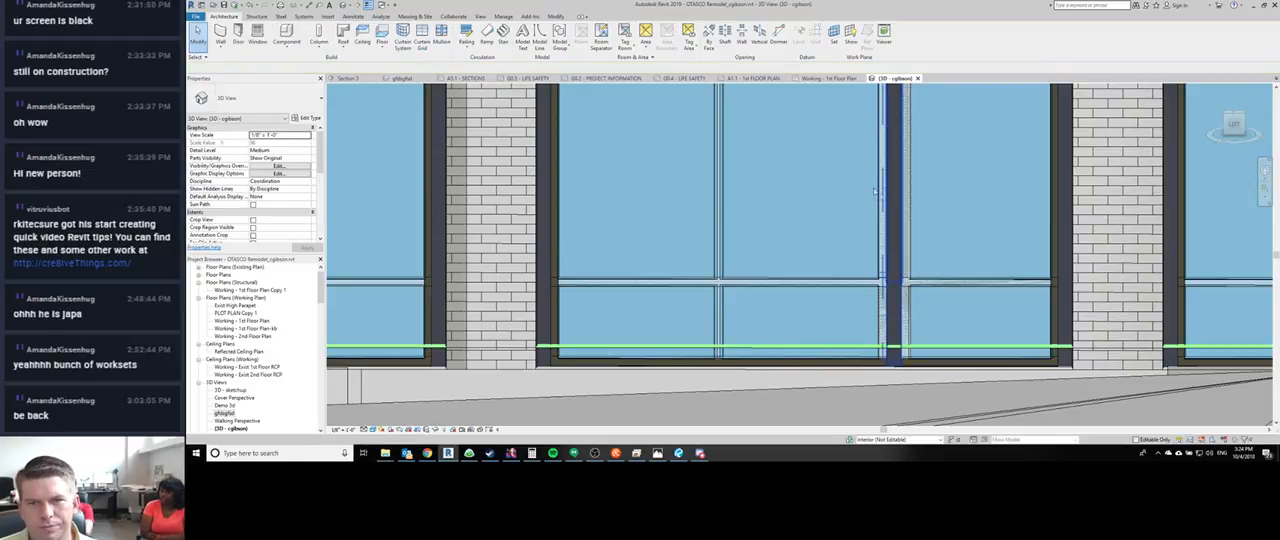
drag(874, 191, 872, 192)
middle_drag(943, 207, 598, 212)
key(Escape)
middle_drag(868, 222, 648, 226)
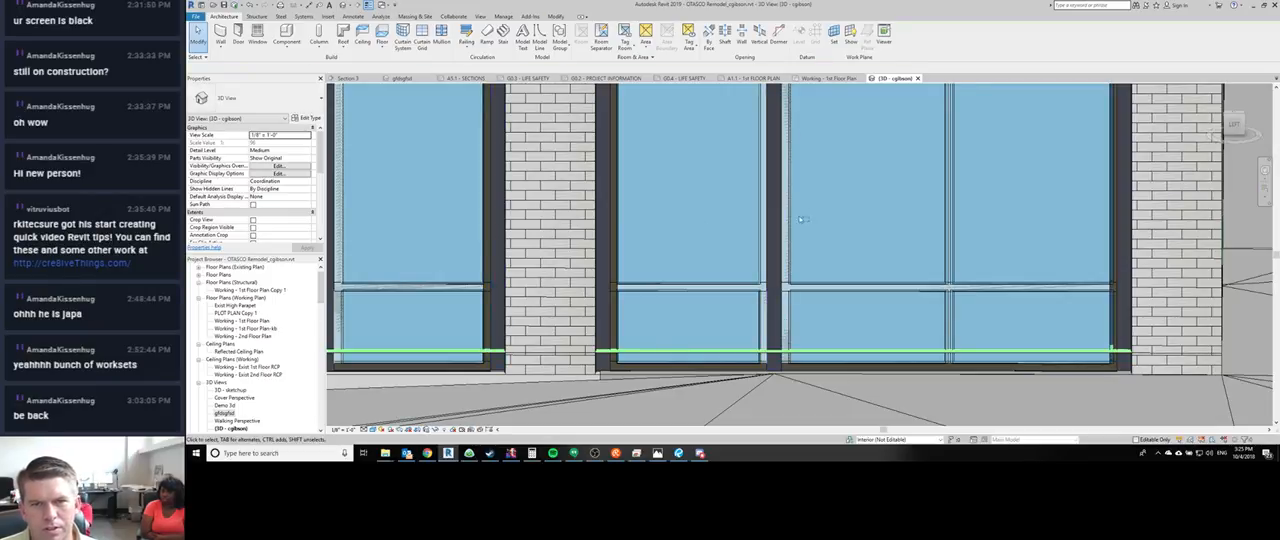
click(951, 229)
middle_drag(979, 231, 779, 240)
key(Escape)
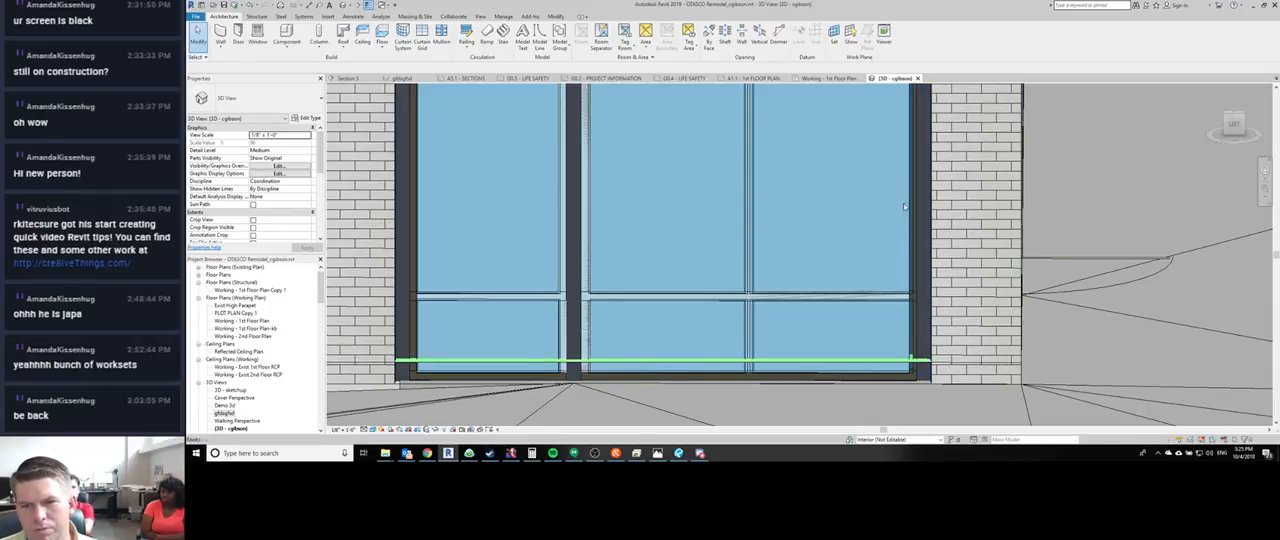
- Delete the renamed 3D view gfdsgfsd from the project
scroll(915, 223, down, 4)
shift+middle_drag(1021, 243, 850, 200)
scroll(862, 171, up, 5)
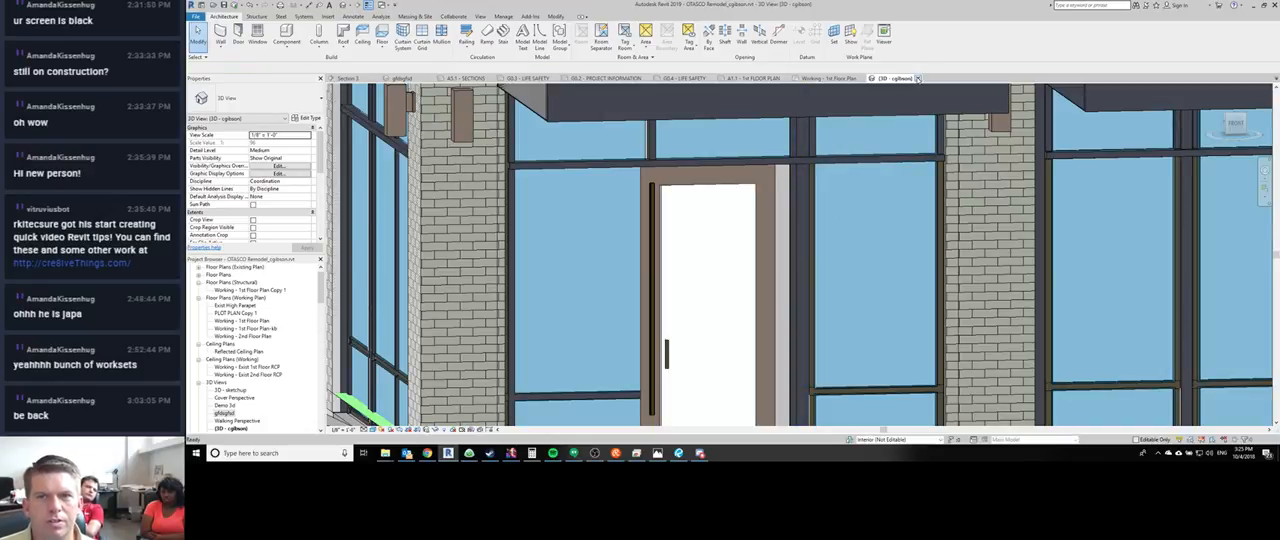
scroll(230, 400, down, 1)
click(228, 398)
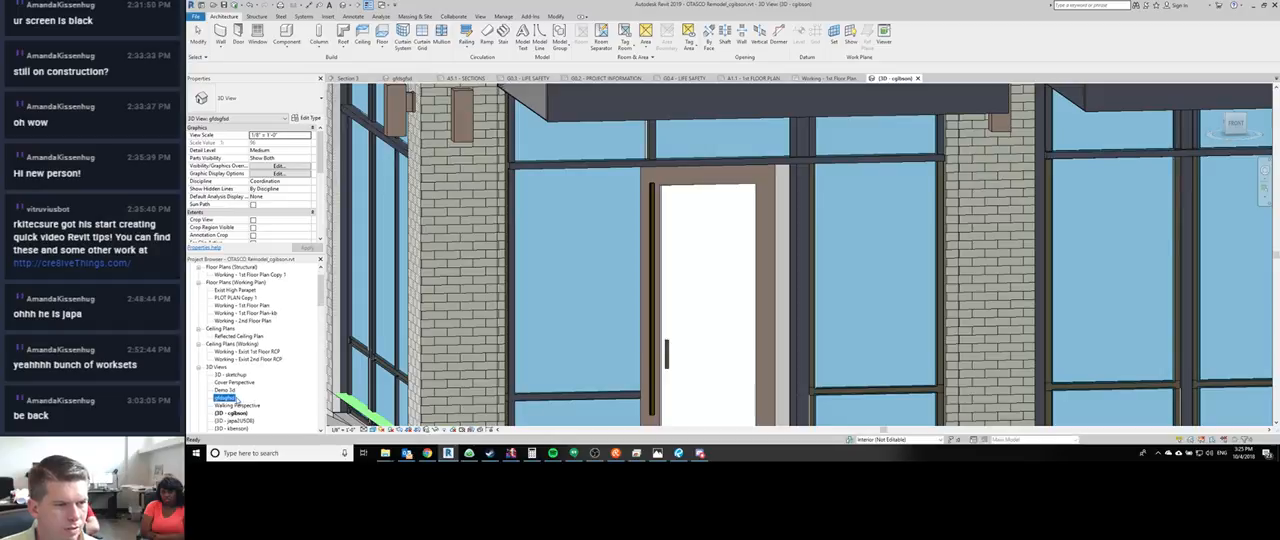
right_click(227, 400)
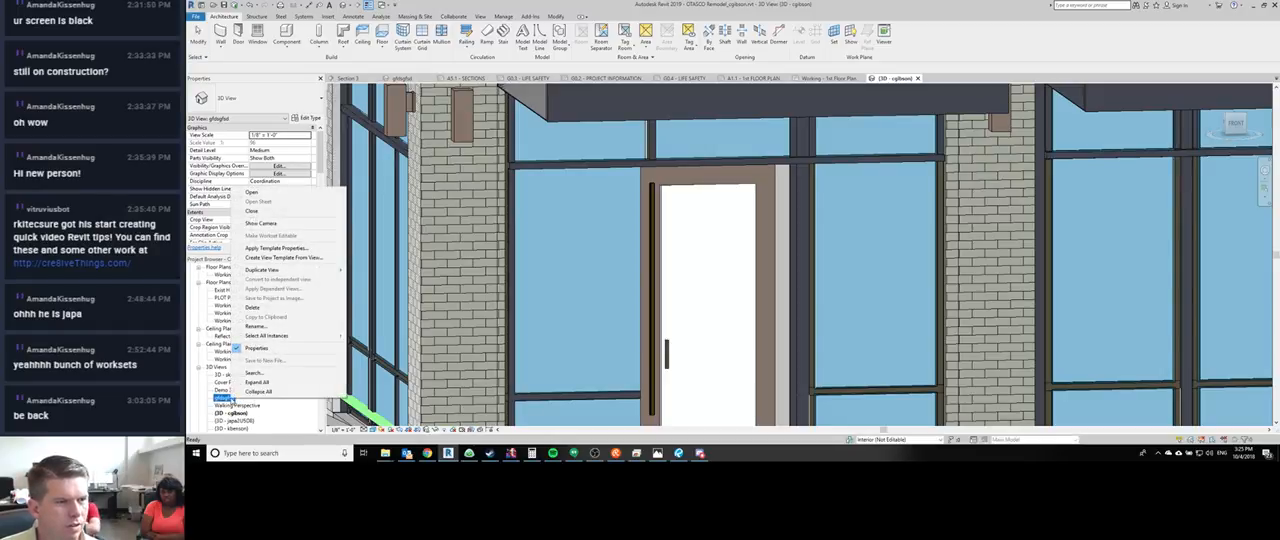
click(262, 309)
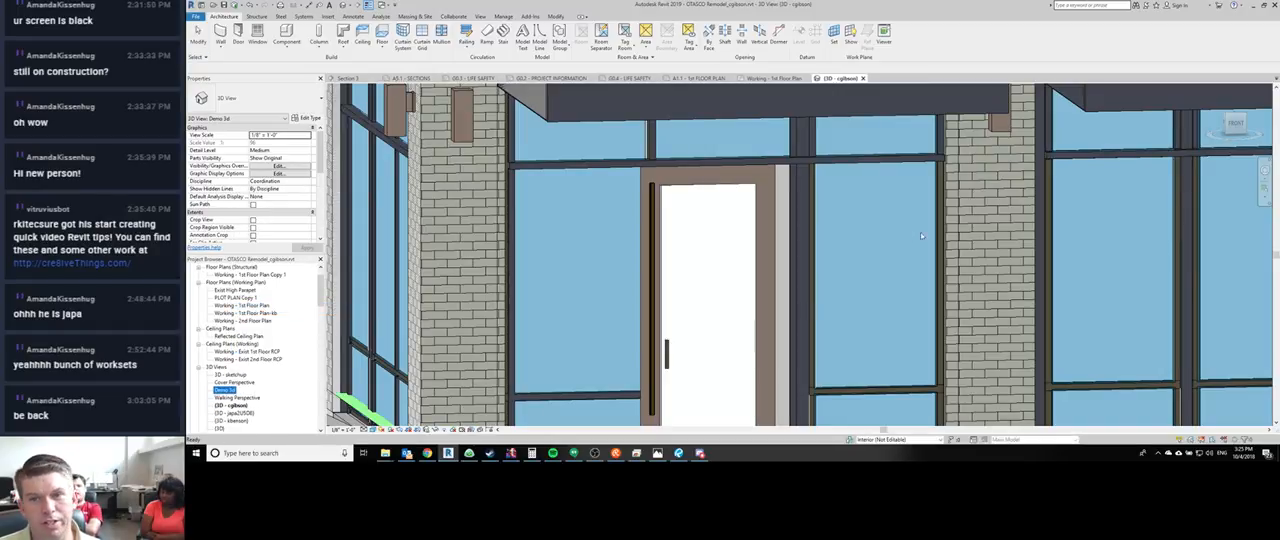
- Select all OTASCO Thin Profile Storefront curtain walls, isolate them temporarily in the 3D view, and check the middle storefront's grid lines
scroll(920, 232, down, 2)
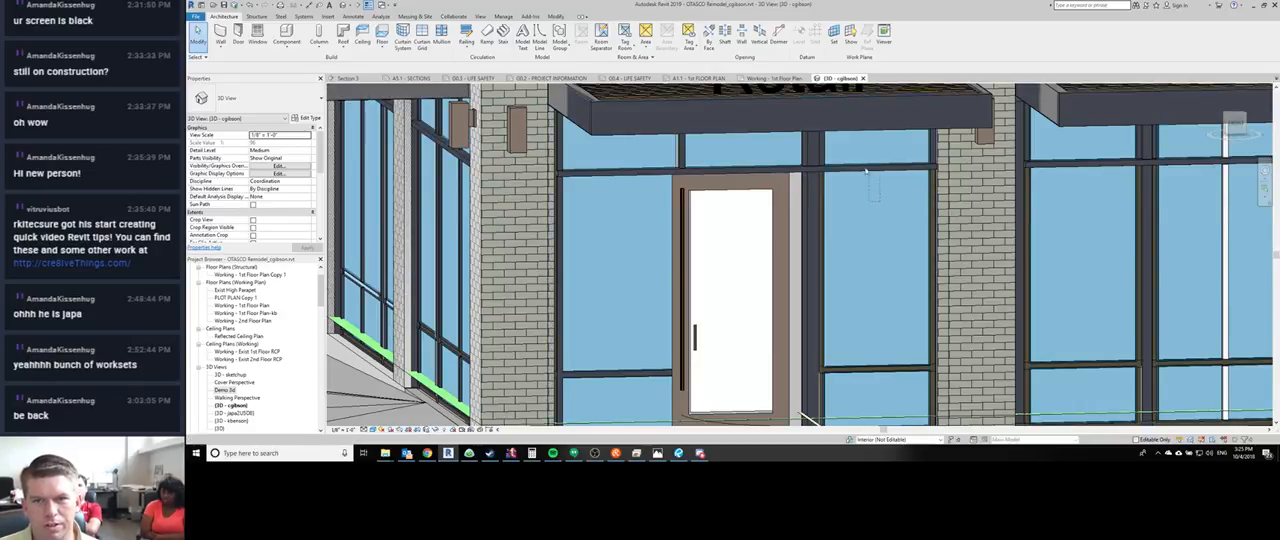
scroll(861, 164, down, 1)
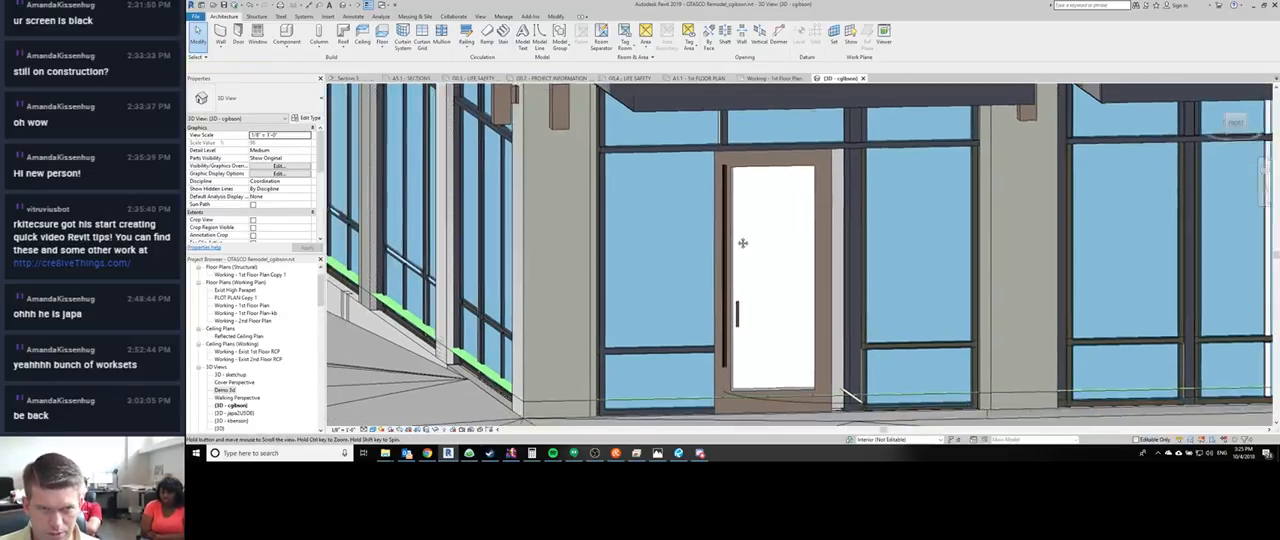
scroll(694, 270, down, 2)
click(676, 191)
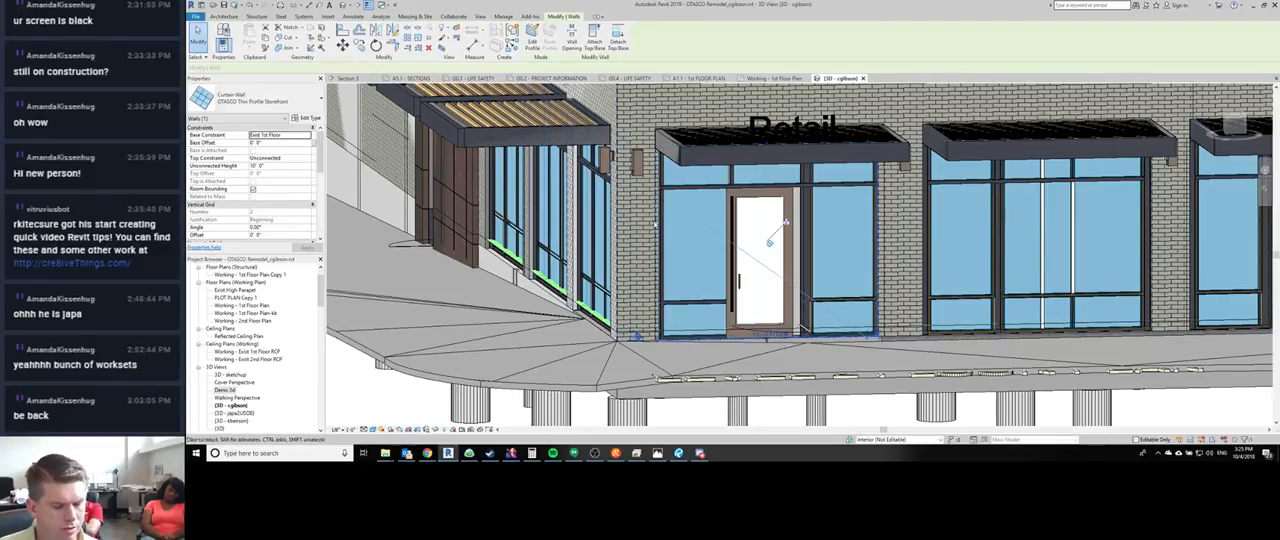
click(669, 363)
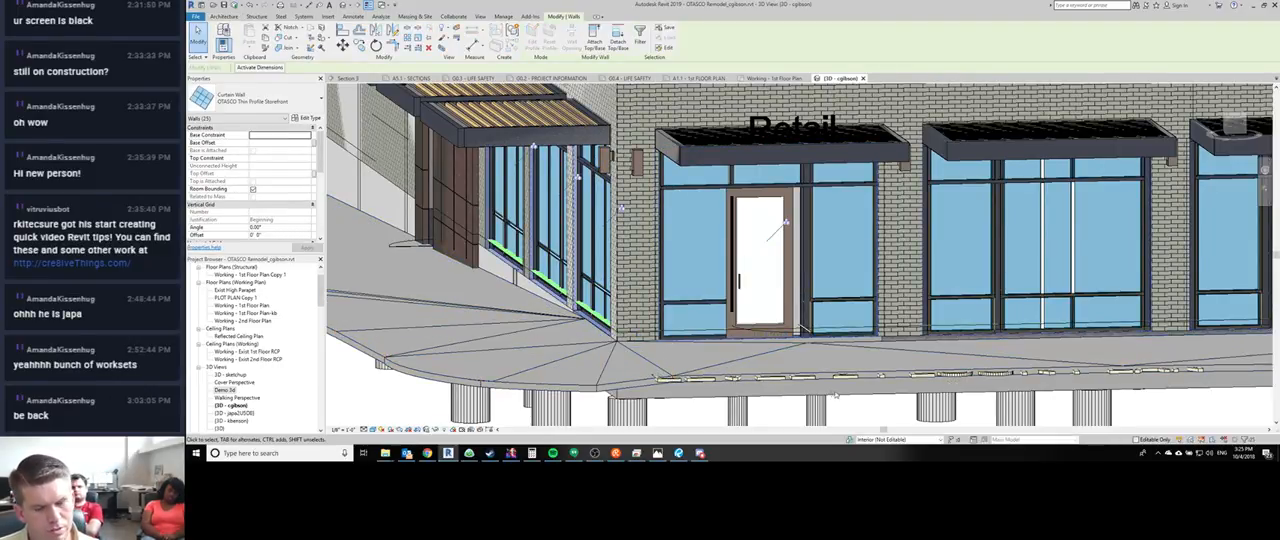
middle_drag(815, 390, 721, 372)
key(h)
key(i)
shift+middle_drag(711, 337, 857, 287)
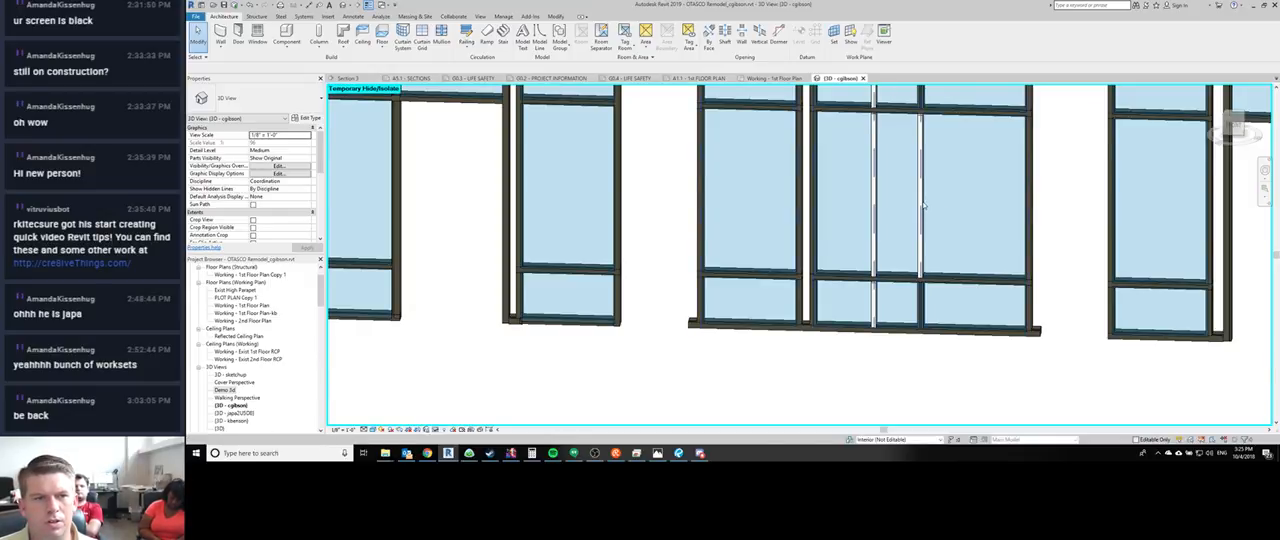
- Switch to Chrome and search Google in a new tab for "revit can't select curtain wall grid"
click(426, 453)
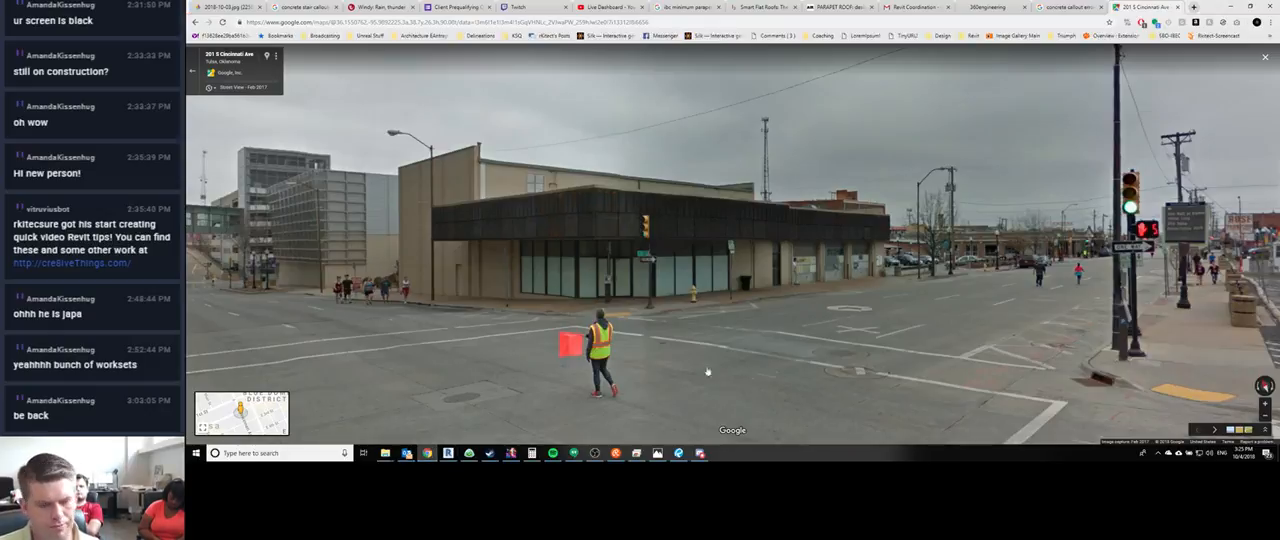
key(ctrl+t)
text(revit ca)
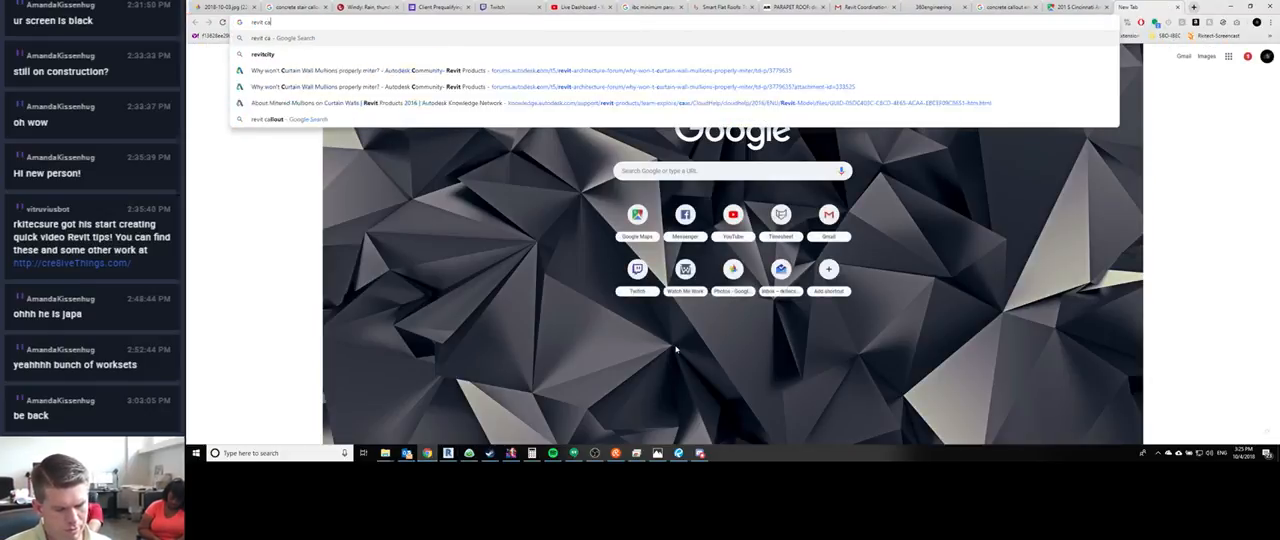
text(n't select curtain wall gr)
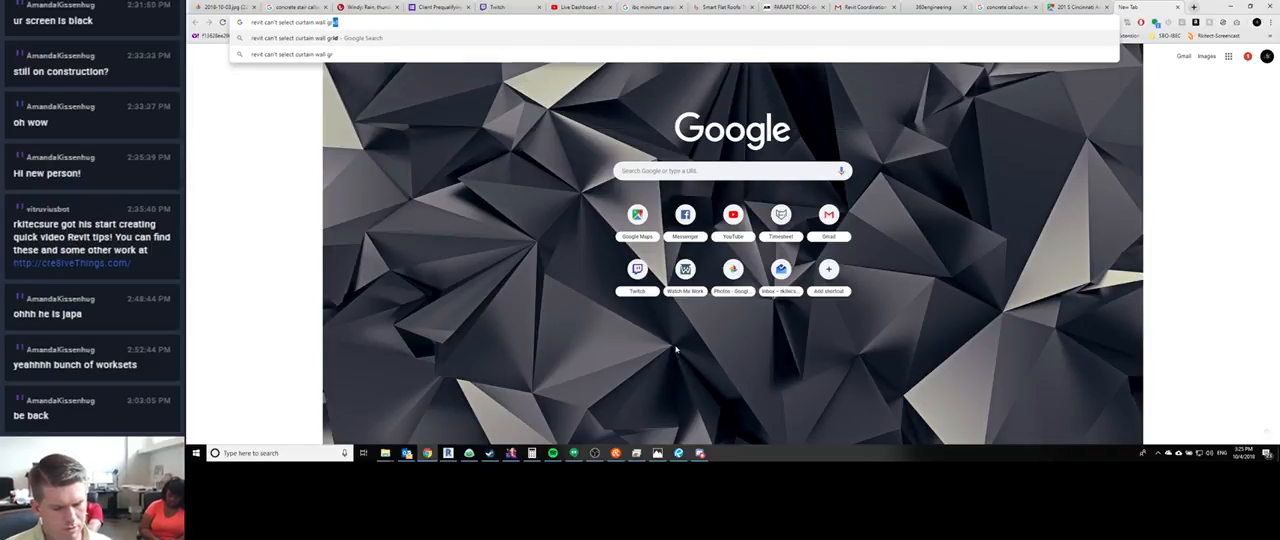
key(Return)
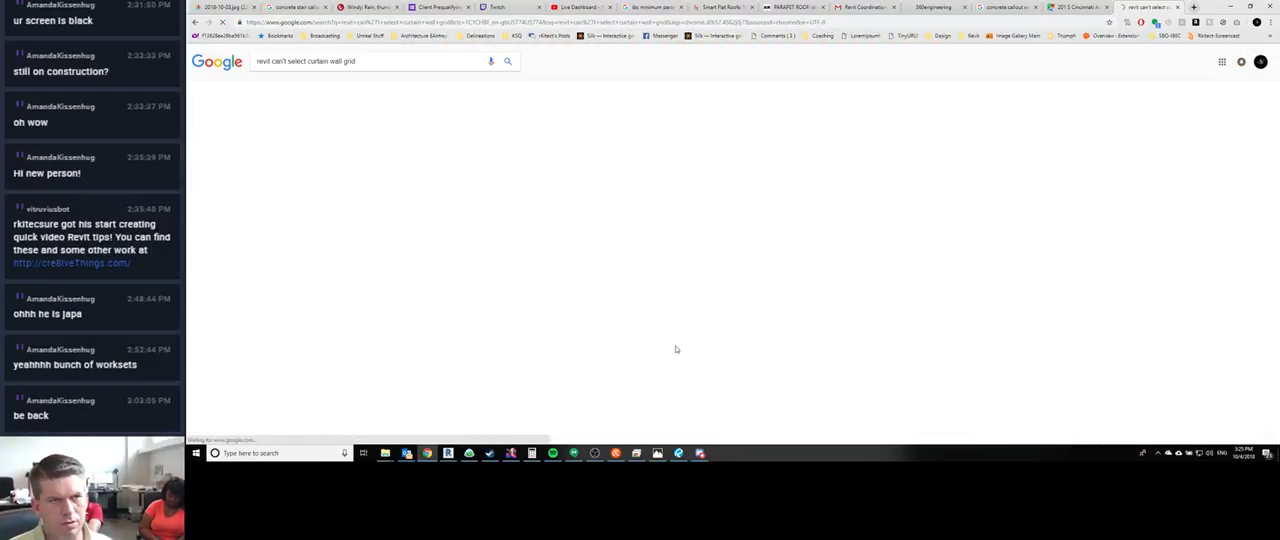
- Open the Autodesk Community thread "can't select curtain wall grid line" and read the question and its replies
click(355, 123)
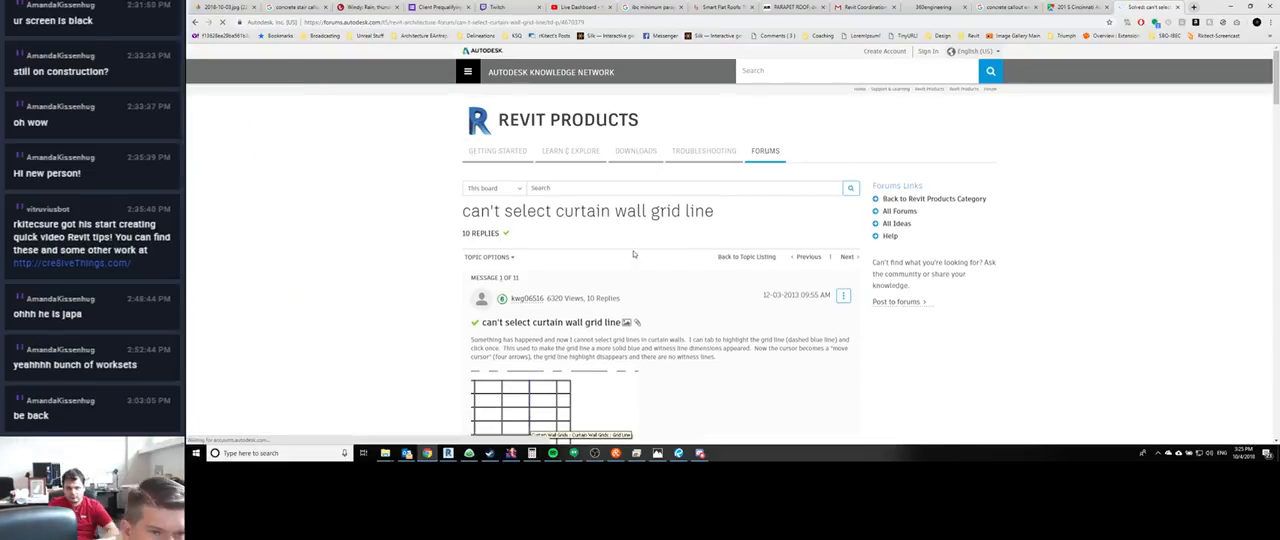
scroll(638, 253, down, 4)
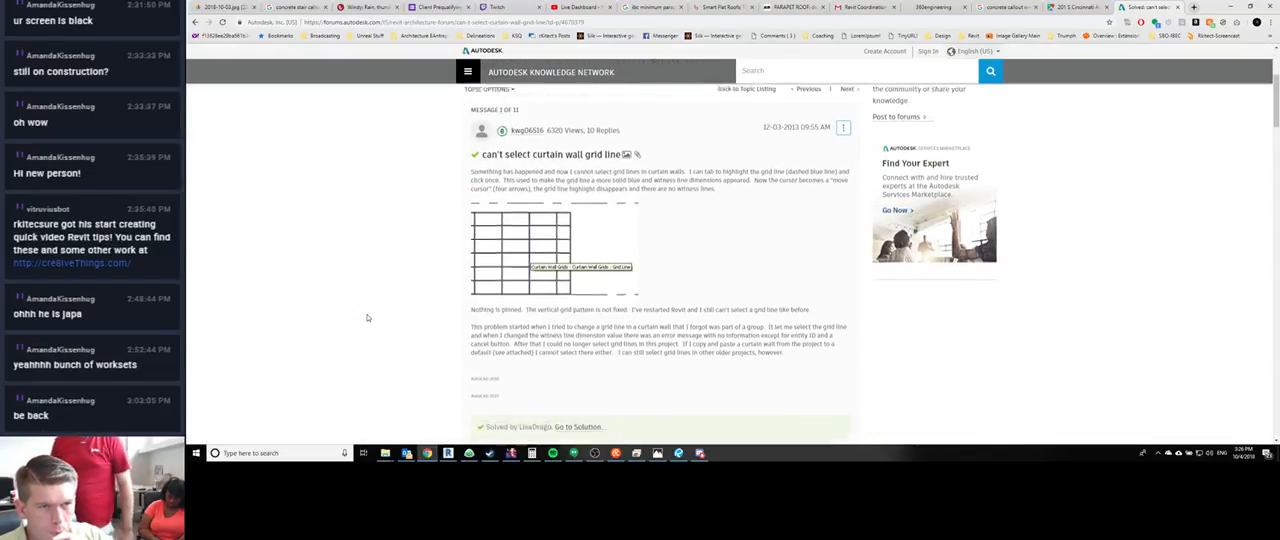
scroll(367, 317, down, 3)
scroll(367, 317, down, 1)
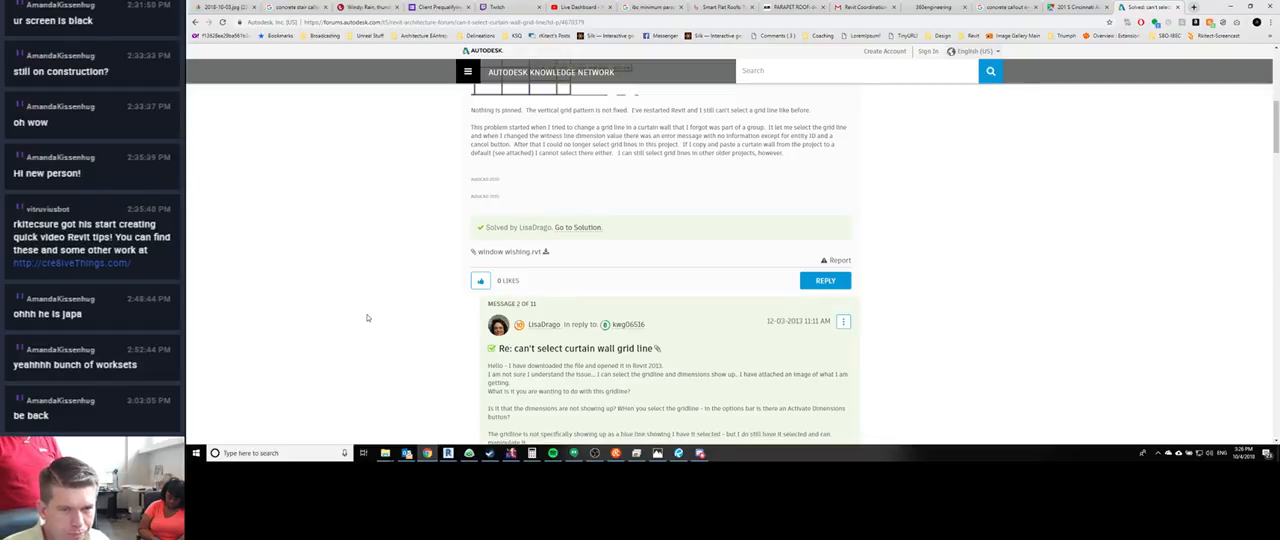
scroll(367, 317, down, 1)
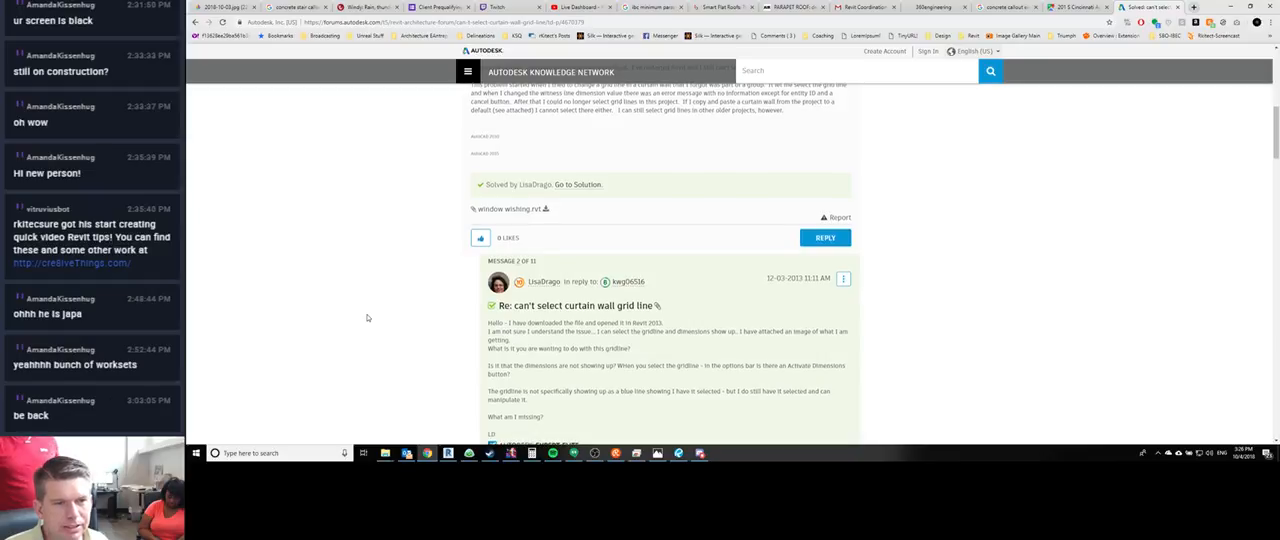
scroll(367, 317, down, 2)
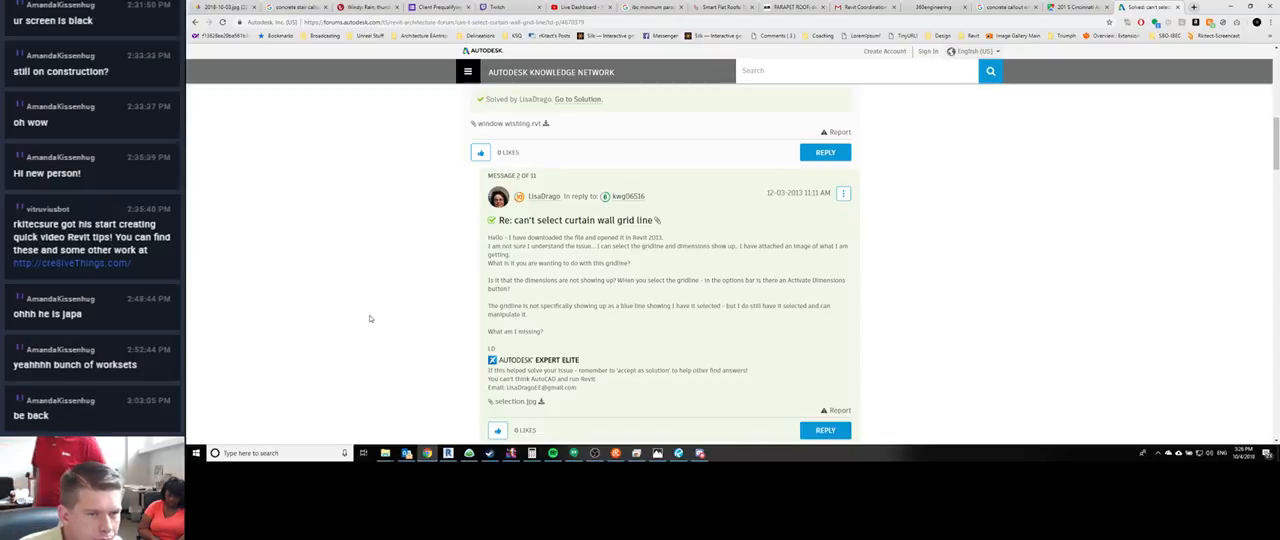
scroll(369, 318, down, 4)
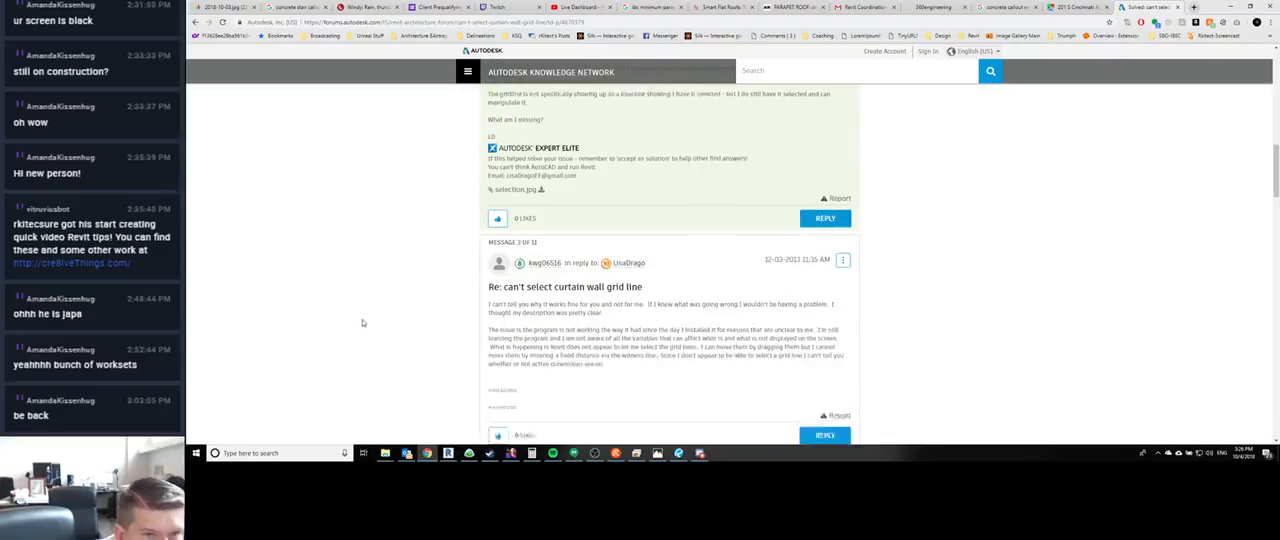
- Return to the search results and open the AUGI Forums thread "Can't select curtain wall grid to create mullion"
click(195, 21)
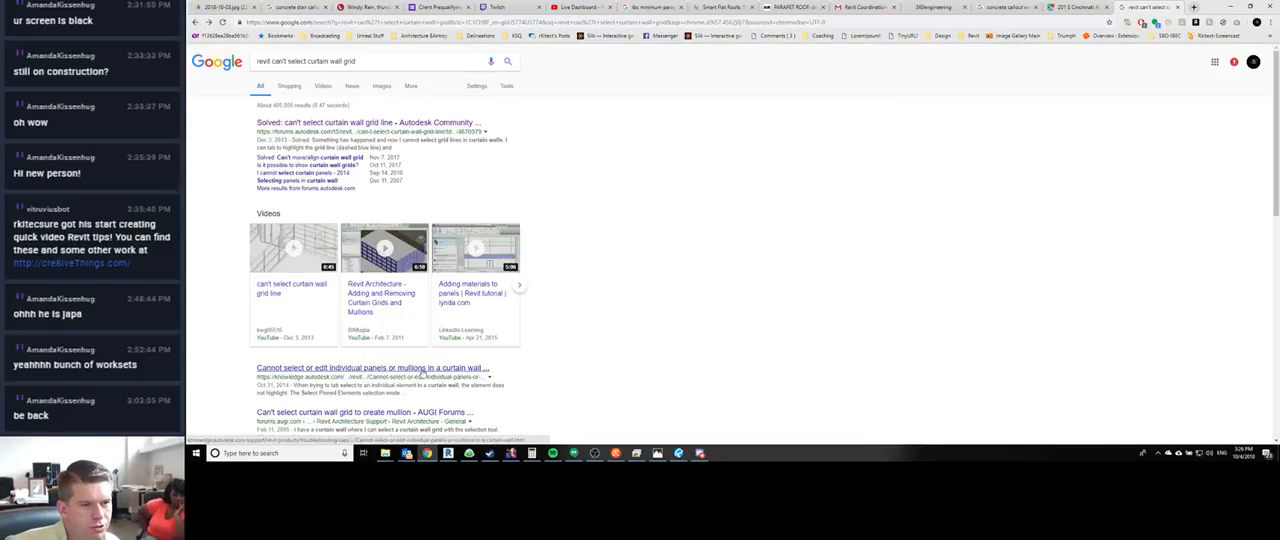
scroll(422, 372, down, 1)
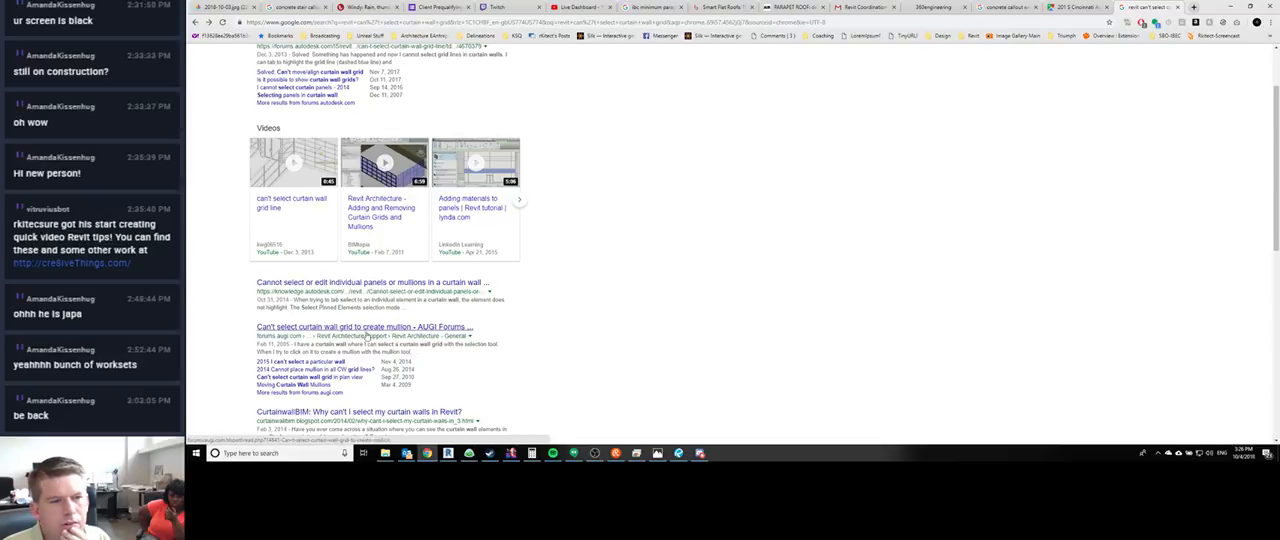
click(428, 336)
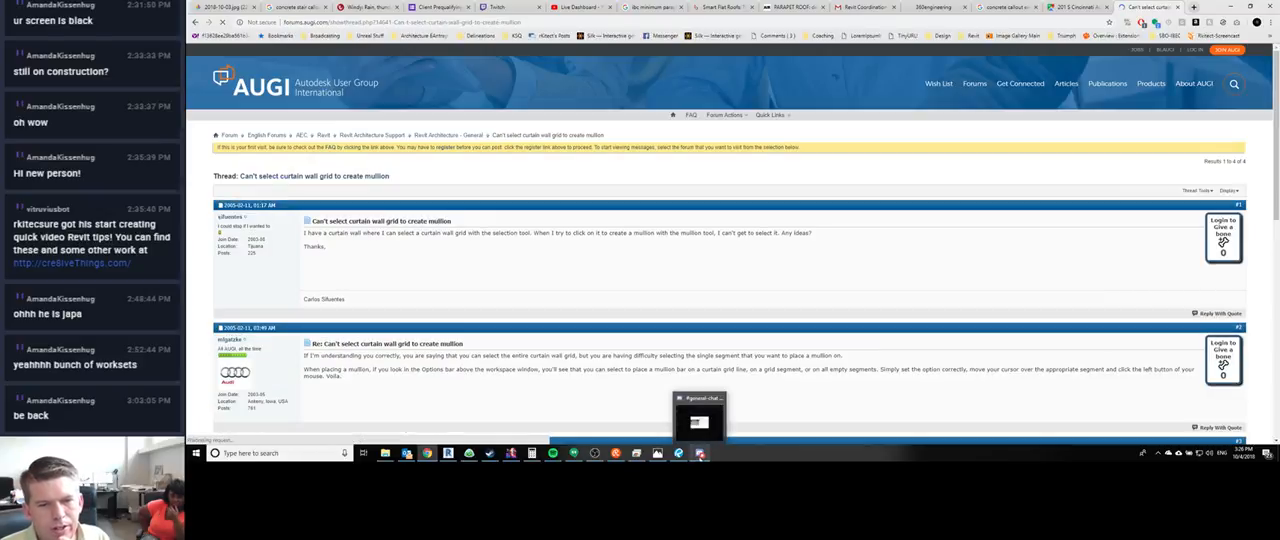
- Switch back to Revit and check the selection of the short vertical mullions along the middle storefront's right-hand inner grid line
mouse_move(446, 456)
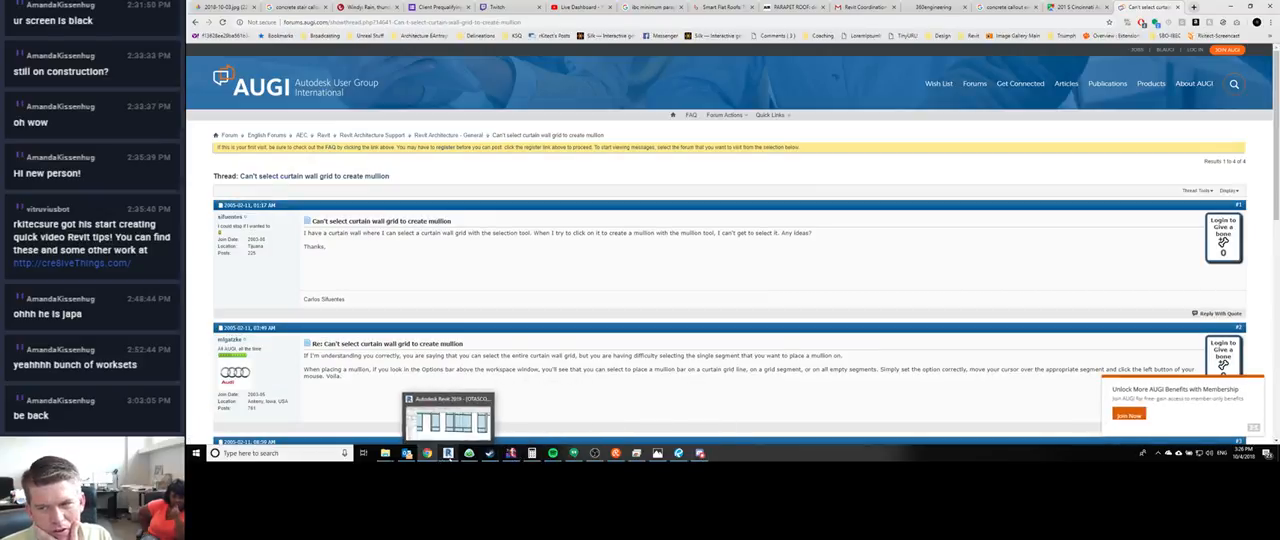
click(447, 420)
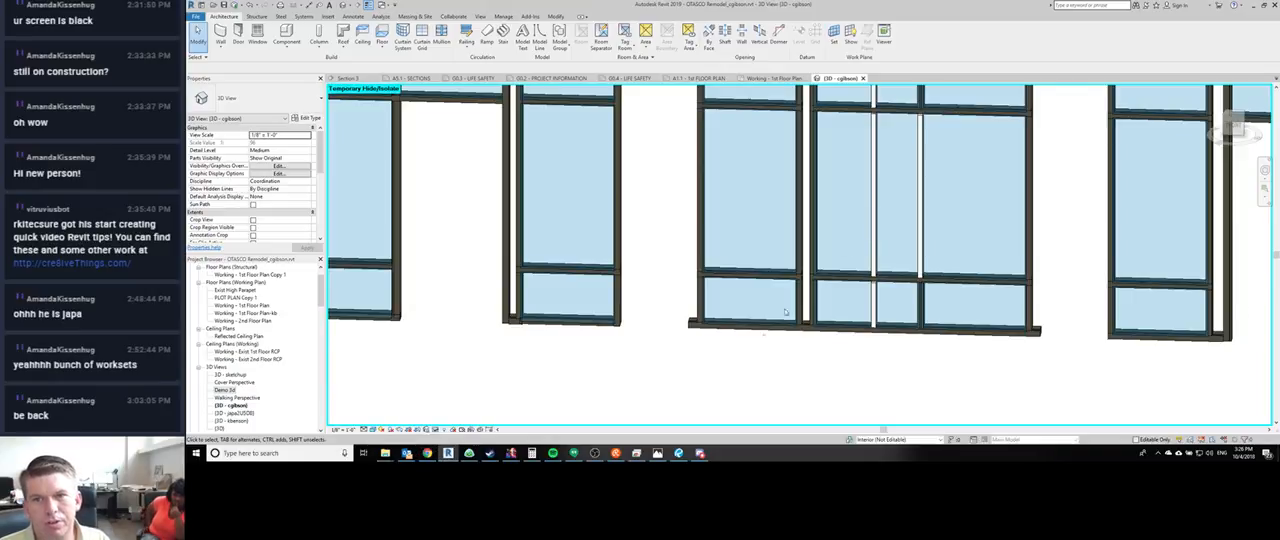
middle_drag(785, 312, 777, 303)
scroll(777, 303, down, 1)
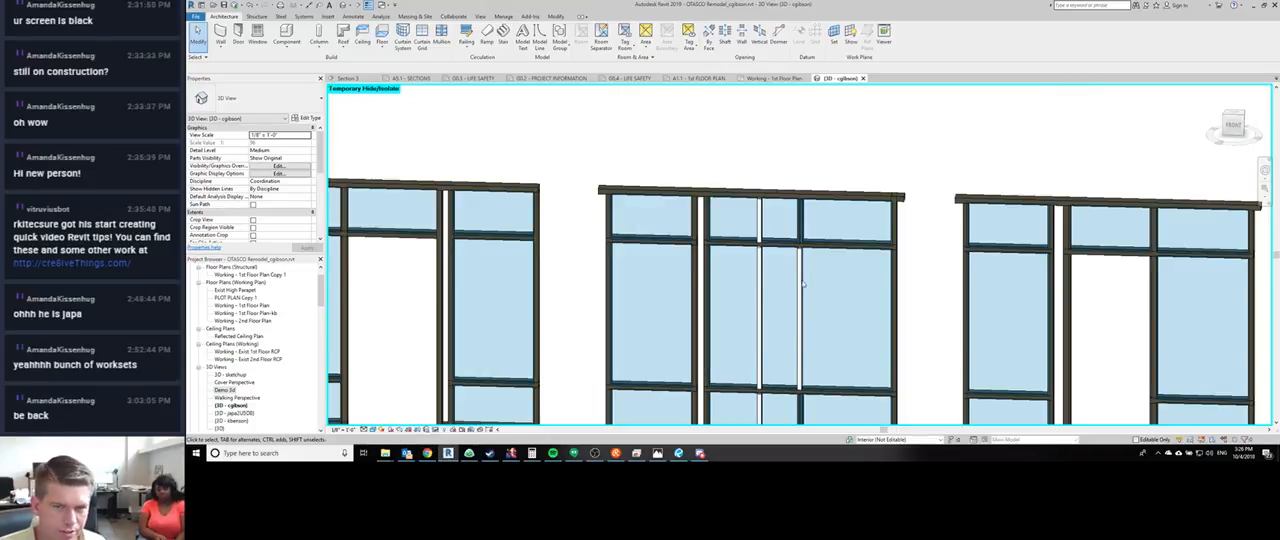
scroll(797, 168, down, 2)
drag(787, 157, 815, 380)
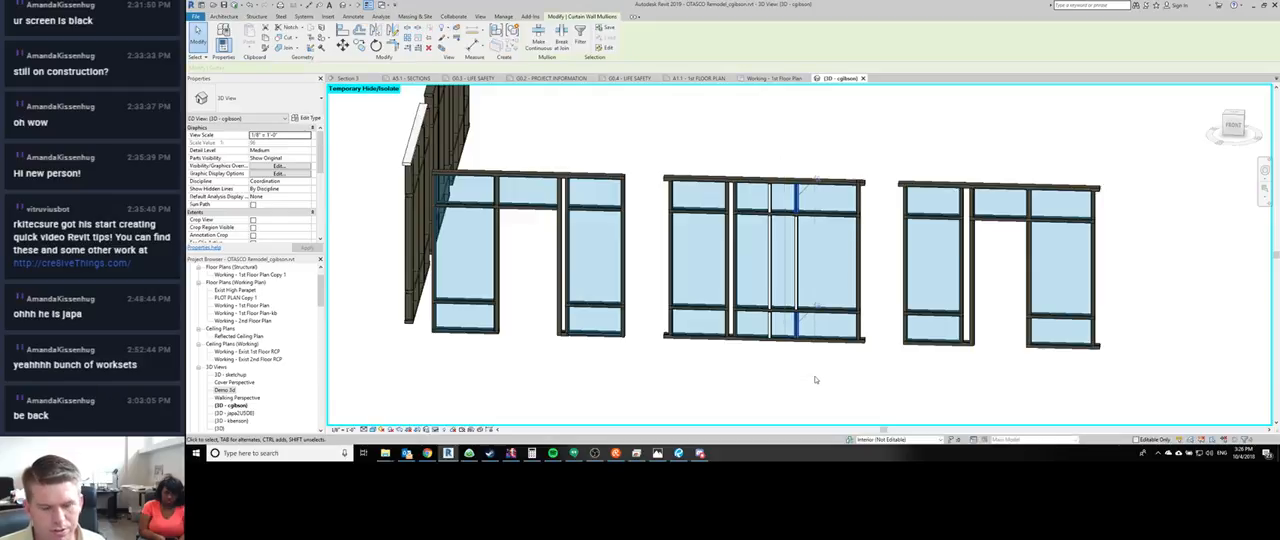
click(815, 379)
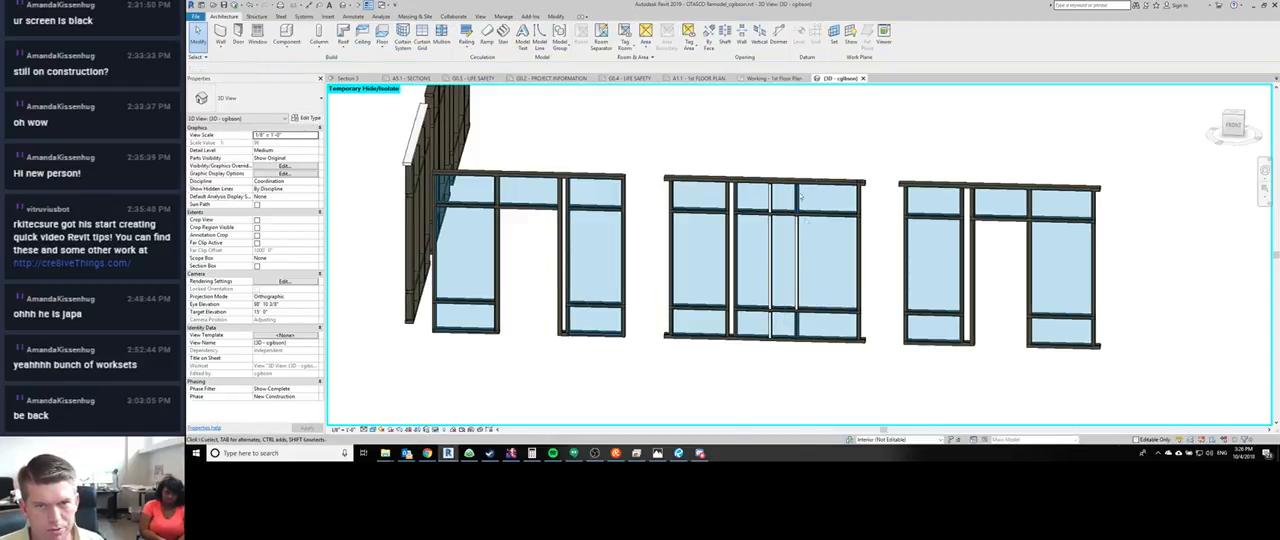
drag(785, 160, 815, 396)
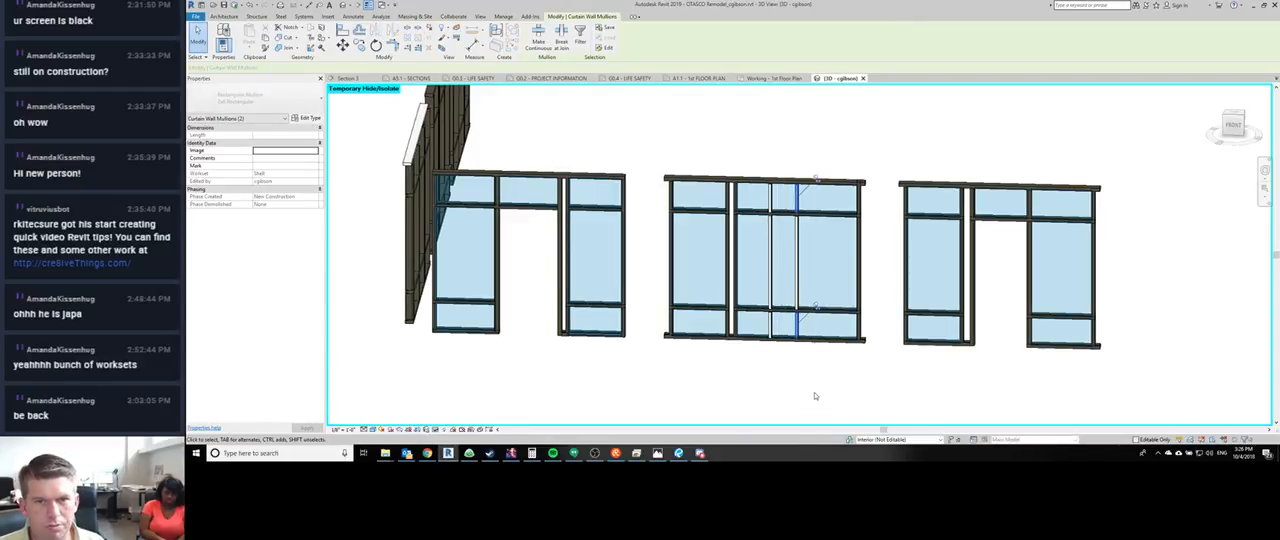
click(815, 396)
drag(774, 149, 814, 345)
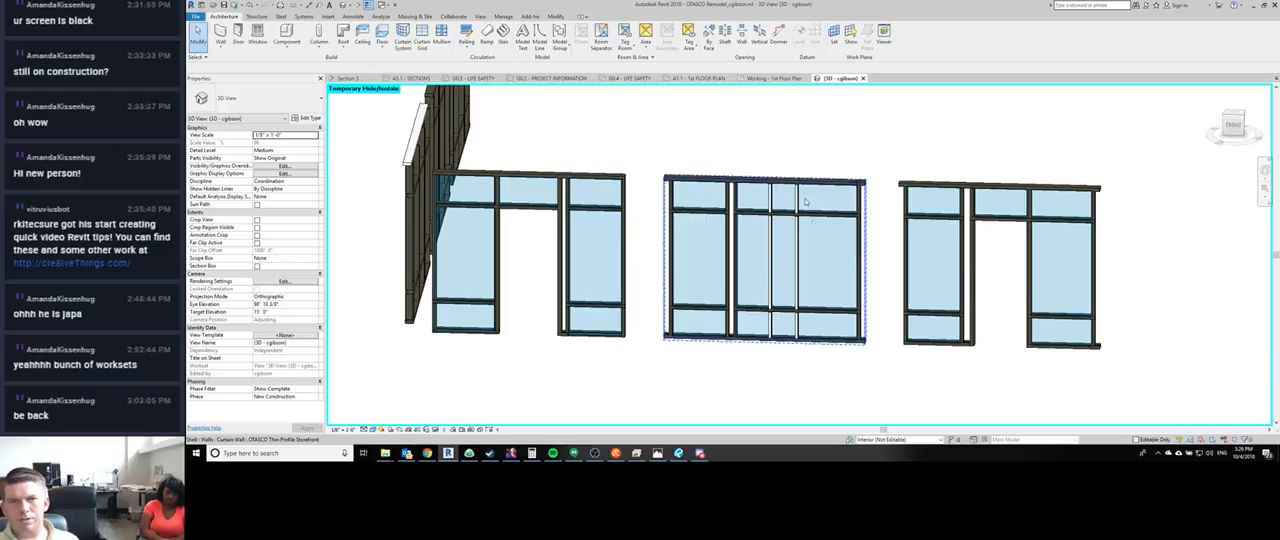
drag(782, 133, 826, 399)
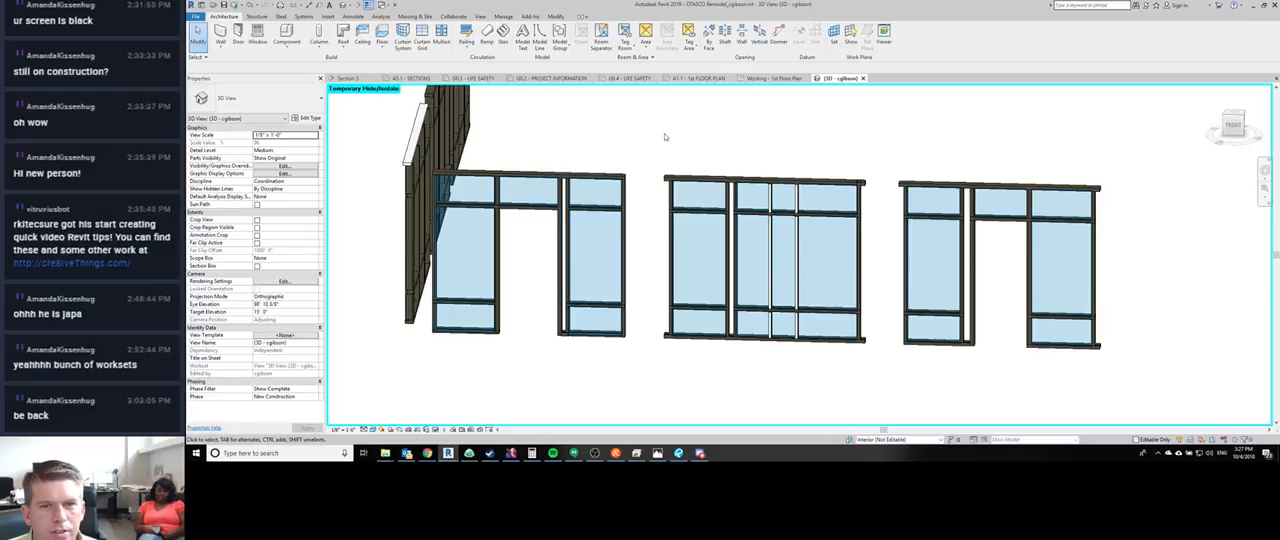
- Compare the neighbouring isolated storefronts and examine the corner storefront with the white head mullion
shift+middle_drag(761, 154, 538, 292)
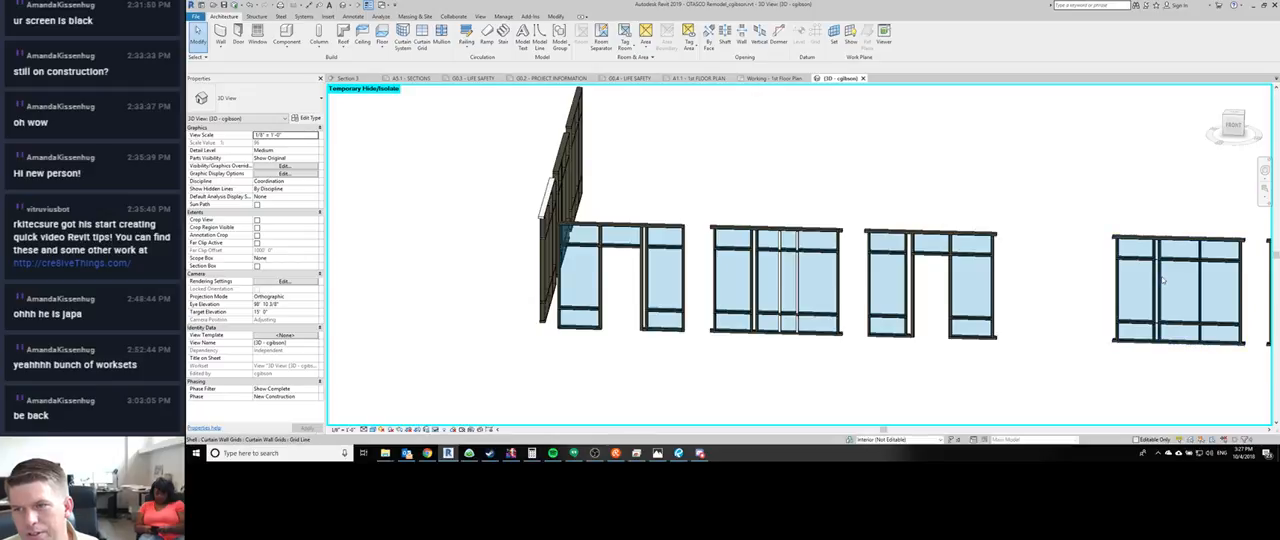
scroll(1158, 283, up, 4)
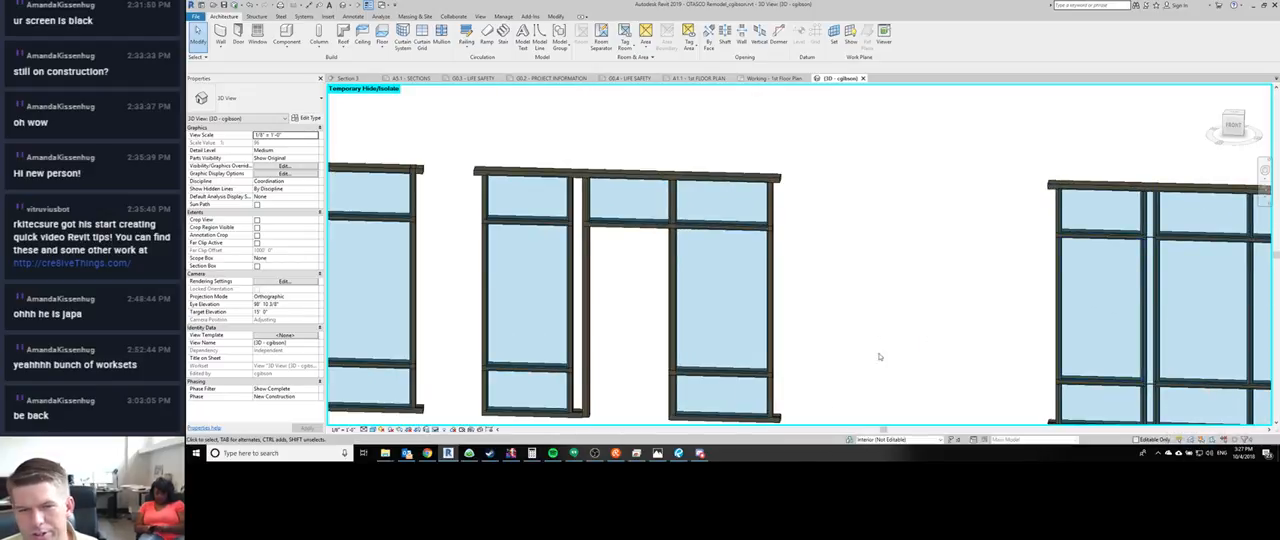
middle_drag(880, 357, 789, 242)
scroll(785, 238, down, 2)
scroll(727, 176, down, 1)
mouse_move(537, 297)
middle_down()
mouse_move(561, 334)
mouse_move(762, 340)
middle_up()
scroll(561, 344, down, 1)
mouse_move(417, 335)
middle_down()
mouse_move(577, 337)
mouse_move(677, 374)
mouse_move(625, 315)
mouse_move(566, 180)
mouse_move(447, 157)
middle_up()
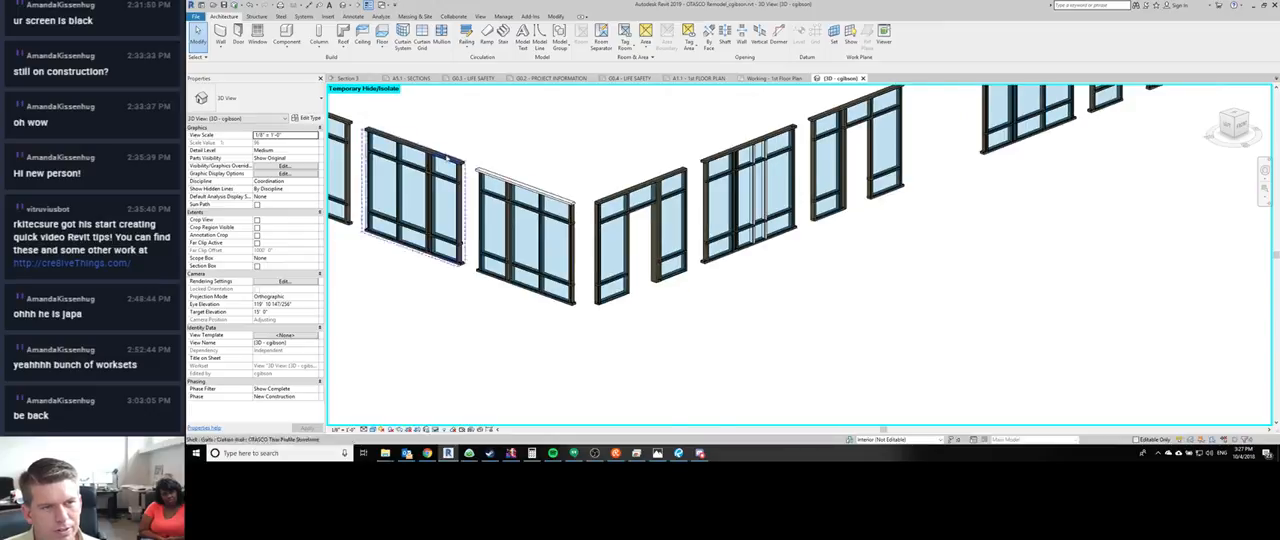
scroll(447, 158, up, 2)
key(m)
key(a)
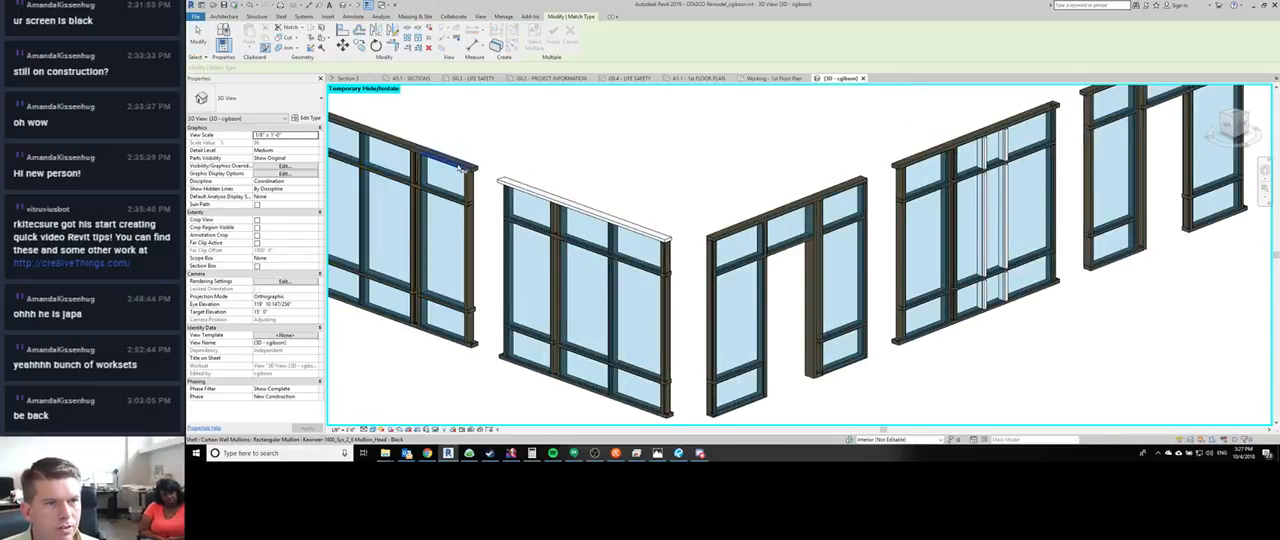
click(466, 168)
key(Escape)
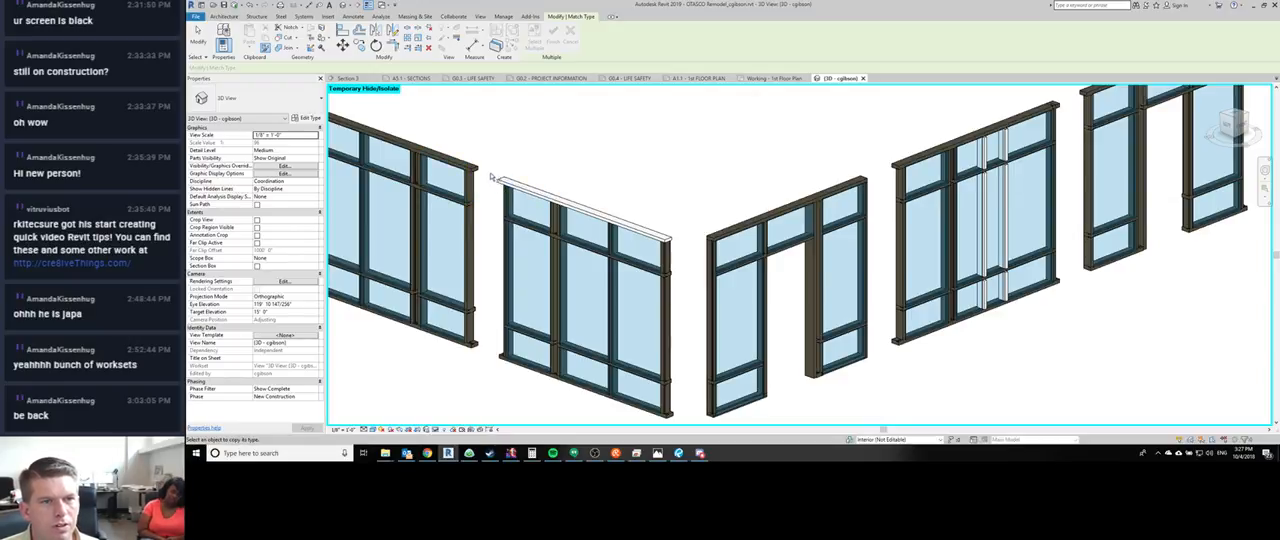
key(Escape)
- Try to select the corner storefront's white head mullions for a type change using the horizontal grid mullion selection
drag(492, 163, 610, 224)
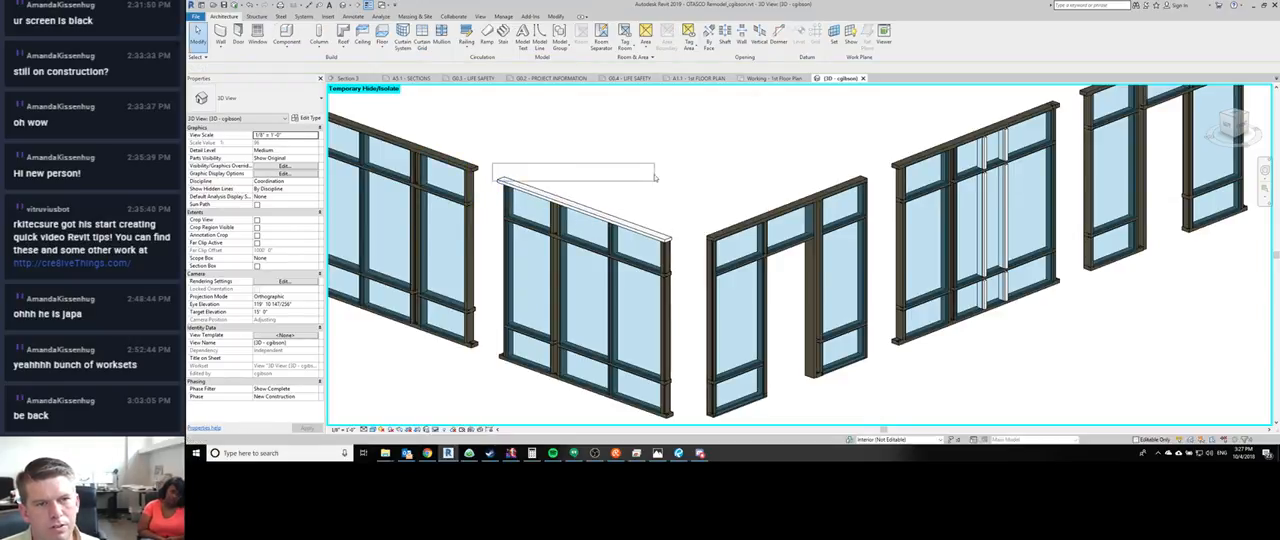
right_click(604, 190)
mouse_move(640, 229)
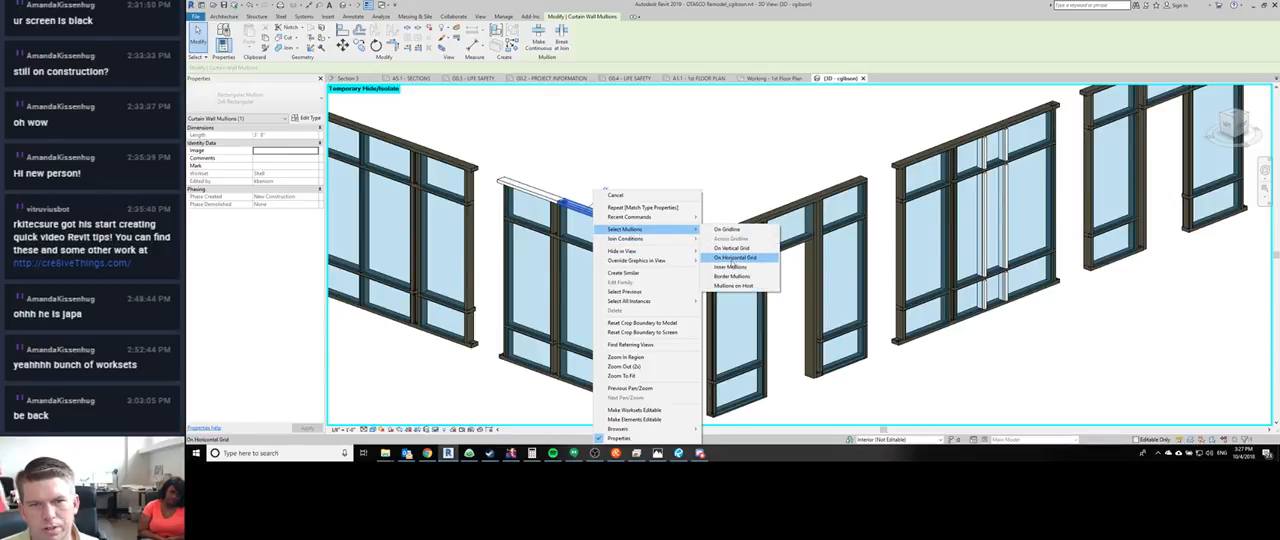
click(734, 257)
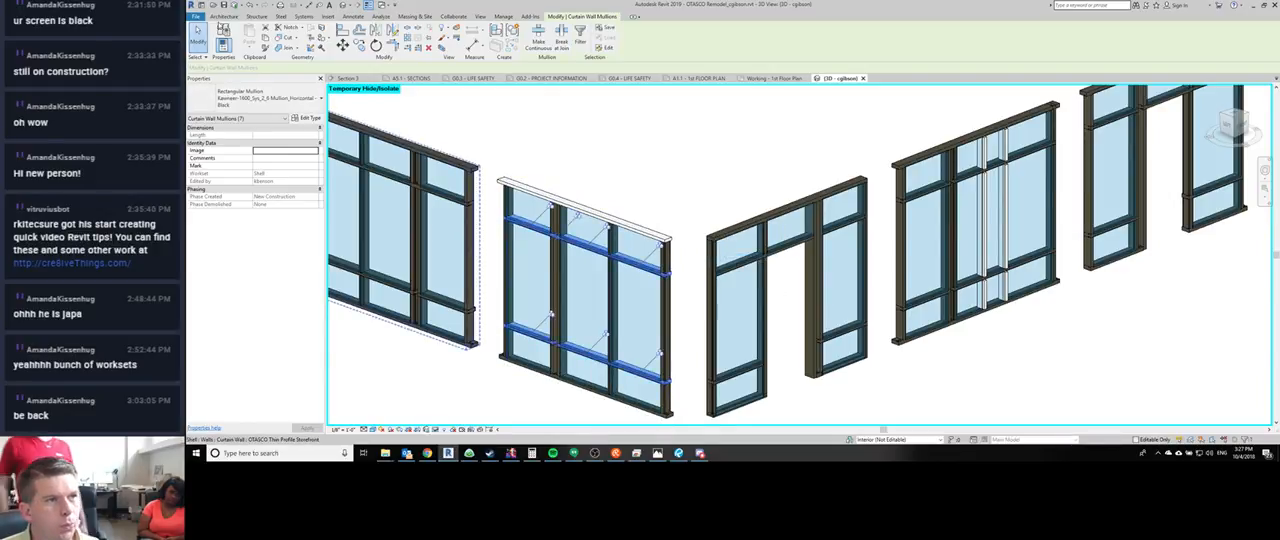
click(255, 98)
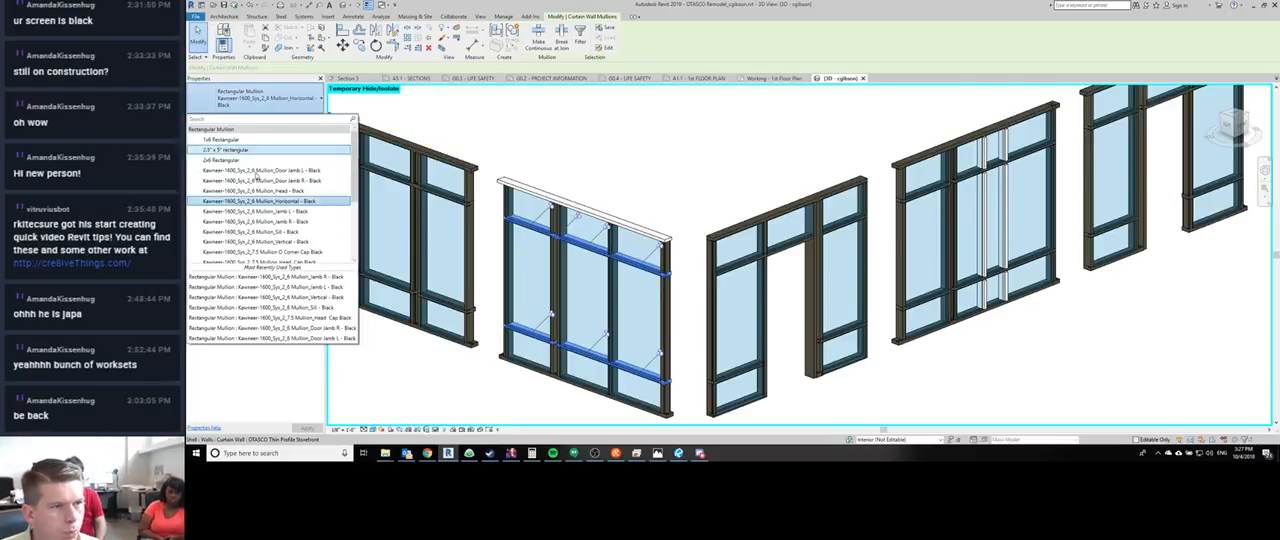
click(571, 155)
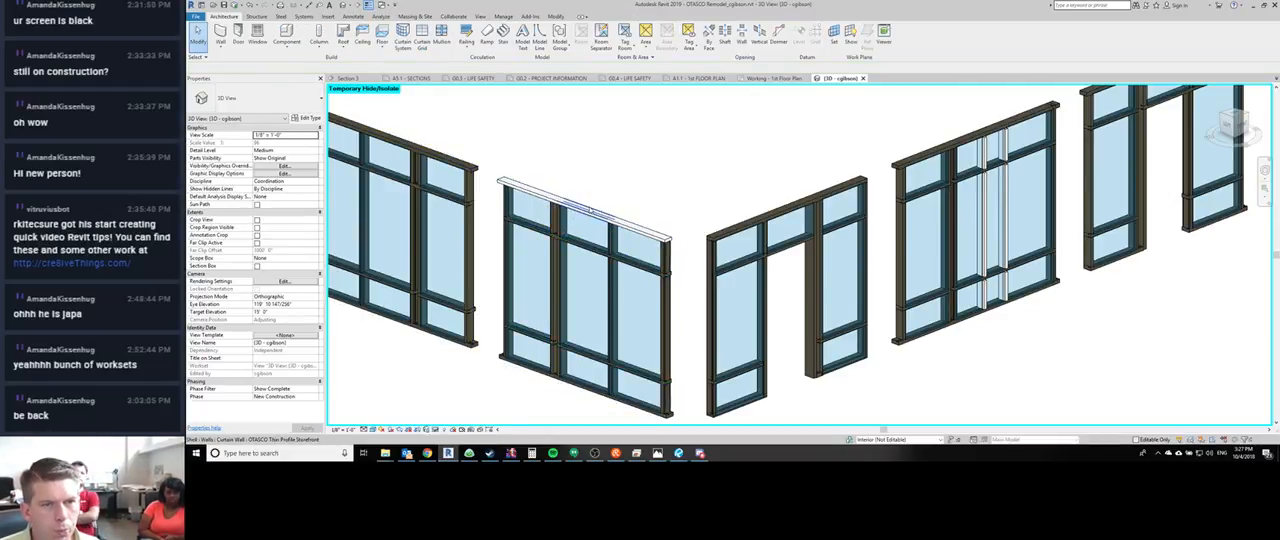
right_click(590, 208)
mouse_move(650, 231)
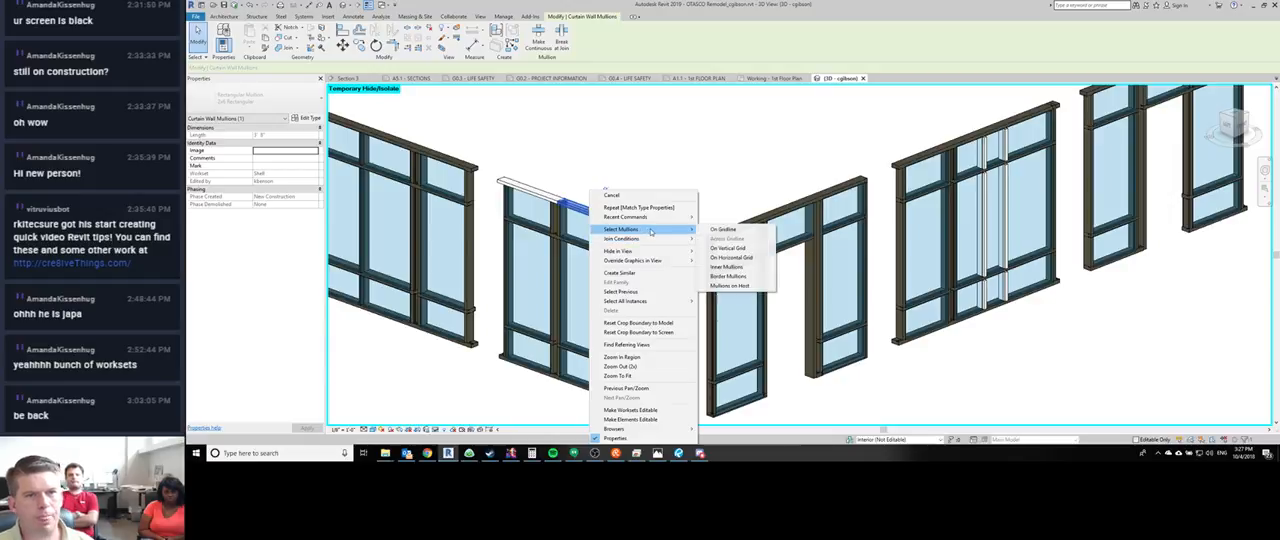
click(731, 257)
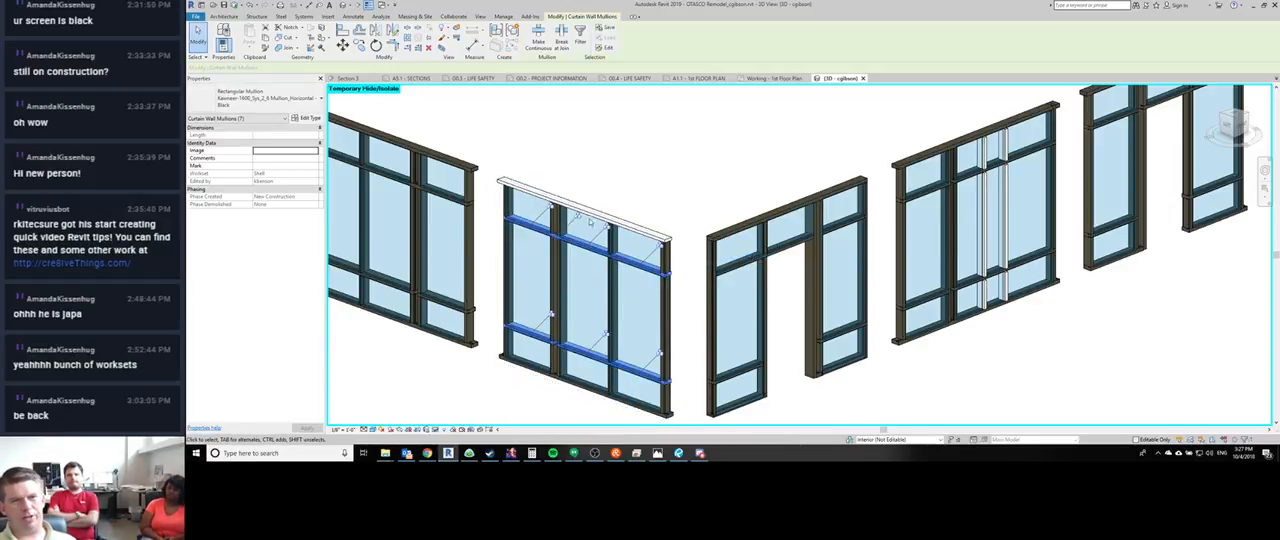
click(571, 302)
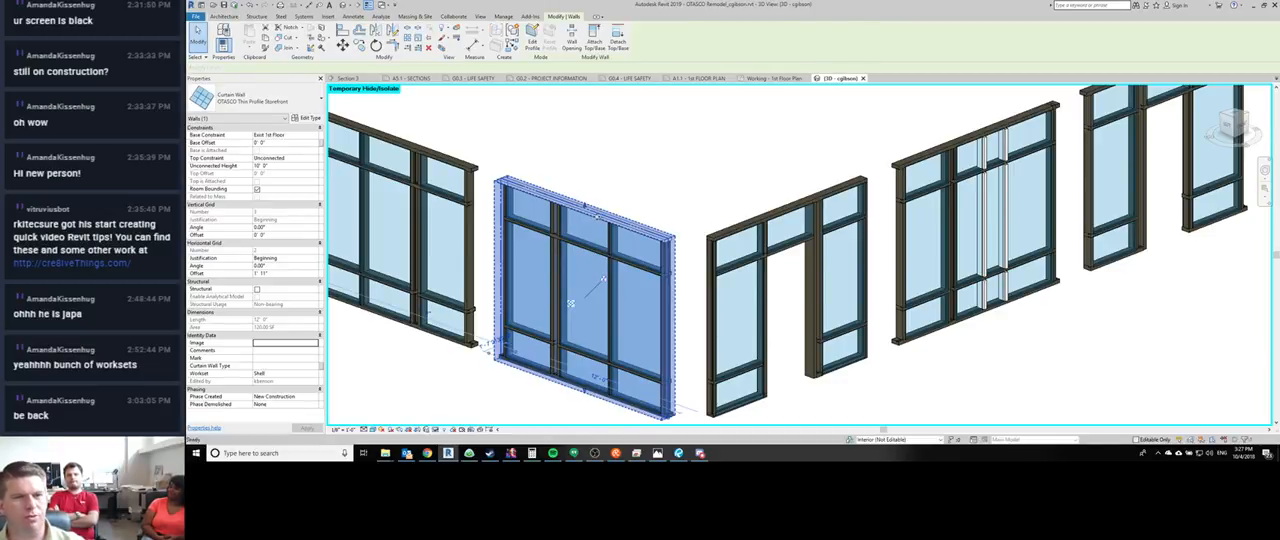
- Select the corner storefront's head mullions along their gridline and try to unpin them
click(592, 200)
right_click(602, 192)
mouse_move(650, 229)
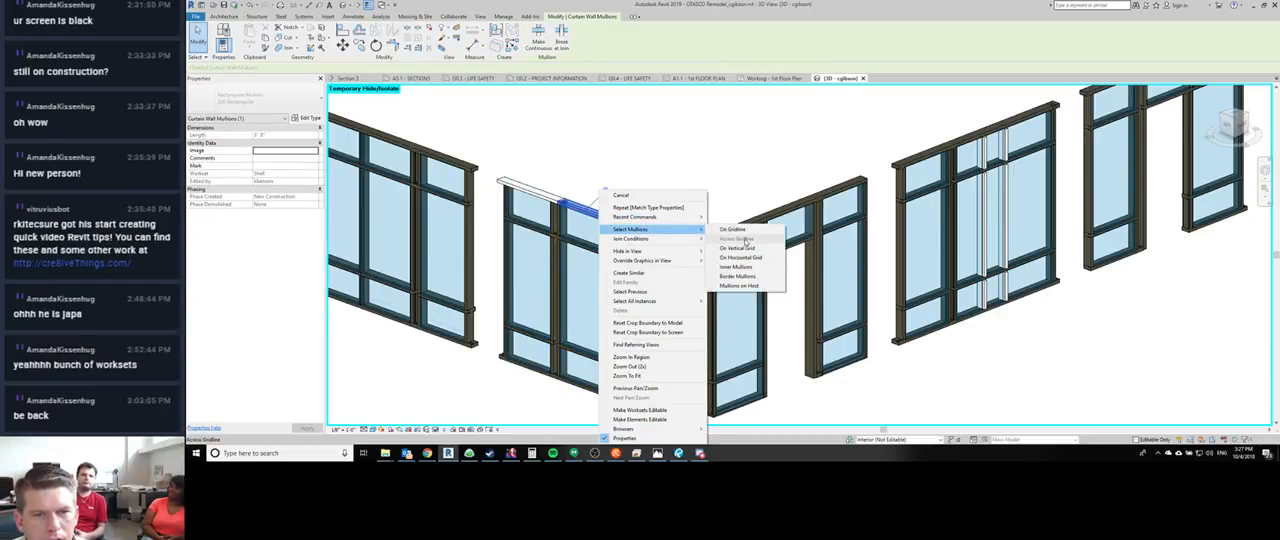
click(747, 241)
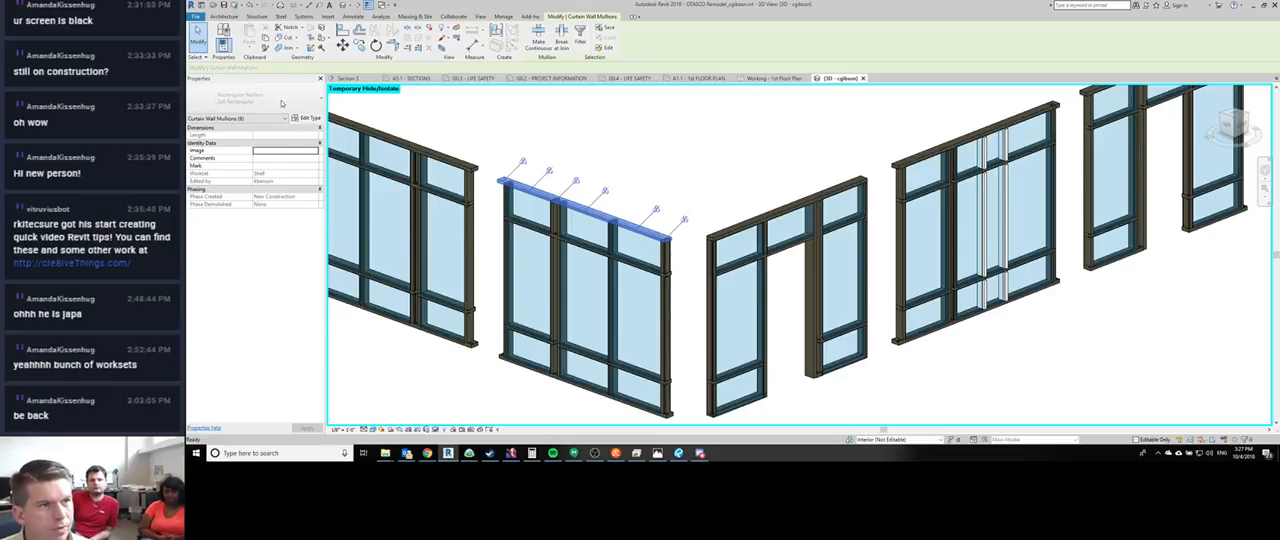
key(u)
key(p)
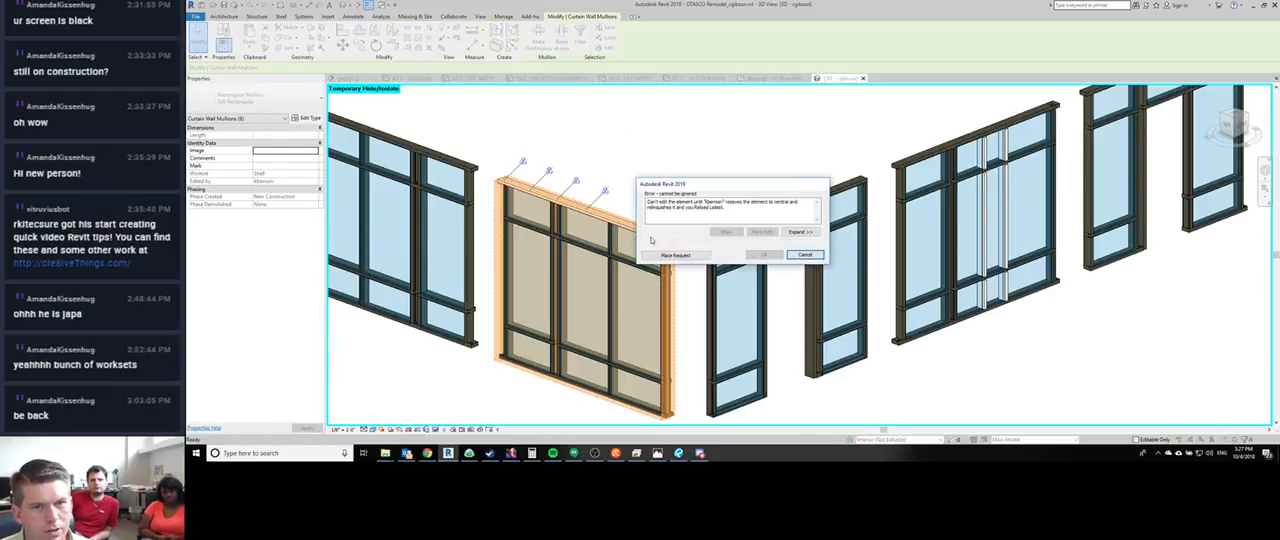
click(805, 254)
key(Escape)
- Reset the temporary isolation in the 3D view and close that view
shift+middle_drag(760, 330, 508, 335)
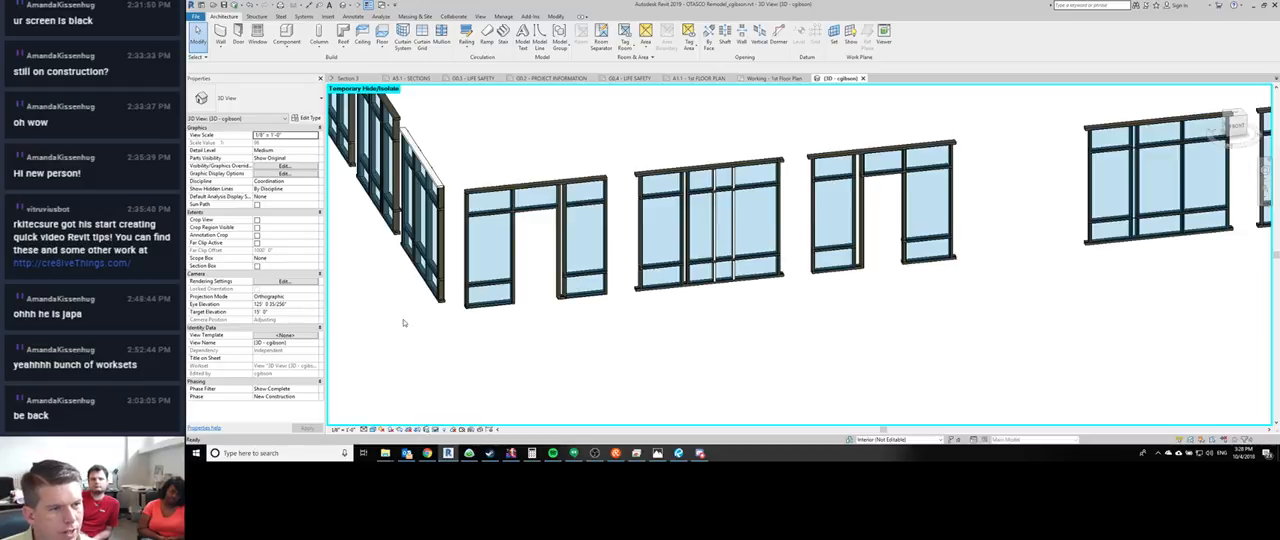
key(h)
key(r)
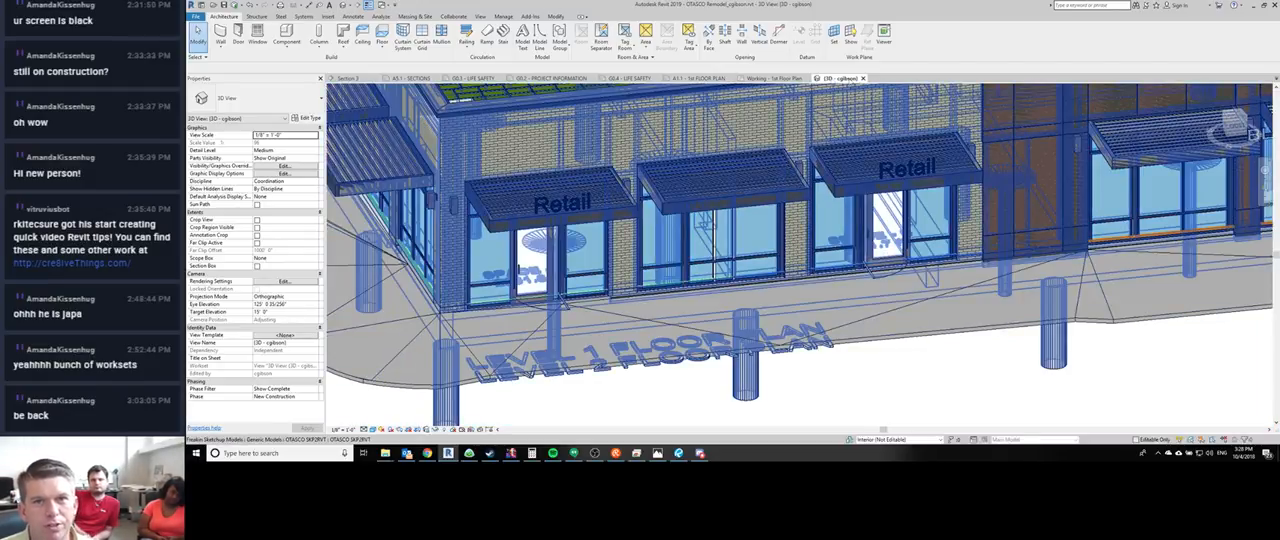
click(862, 78)
- Turn off Reveal Hidden Elements in the Working - 1st Floor Plan view
scroll(740, 235, up, 5)
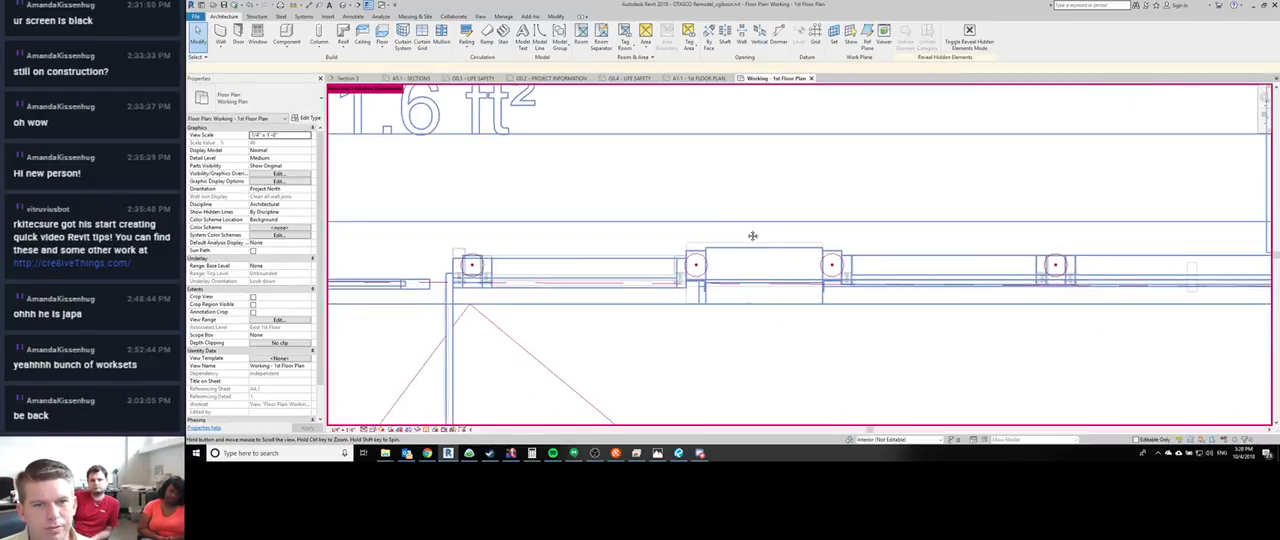
key(r)
key(h)
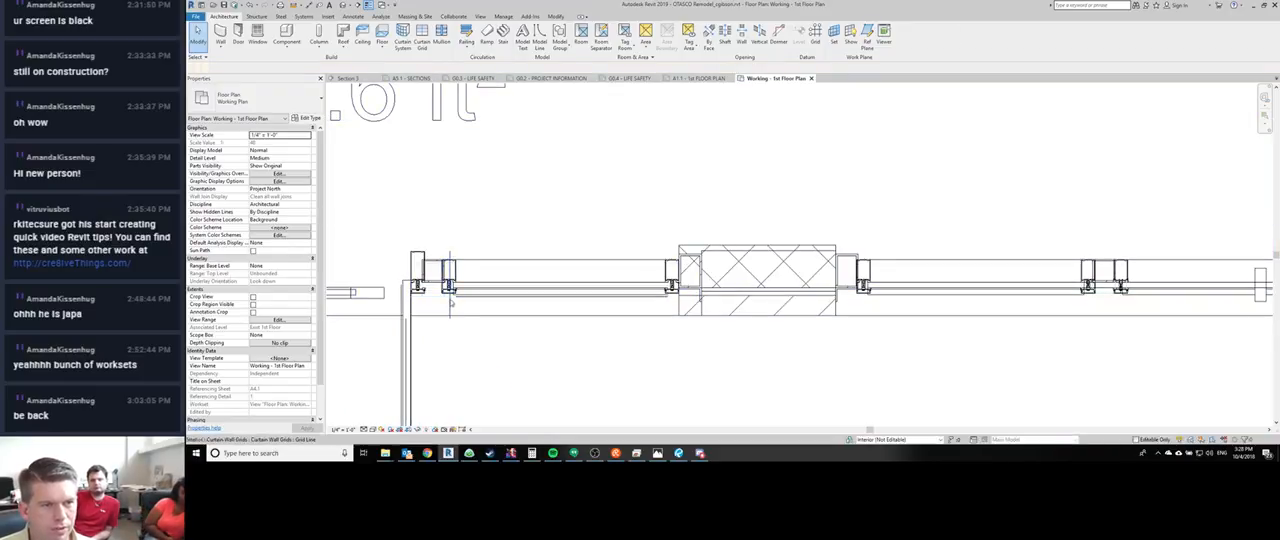
- Check in plan that the curtain grid lines at the mullions on both sides of the hatched pier can be selected
click(448, 304)
click(449, 305)
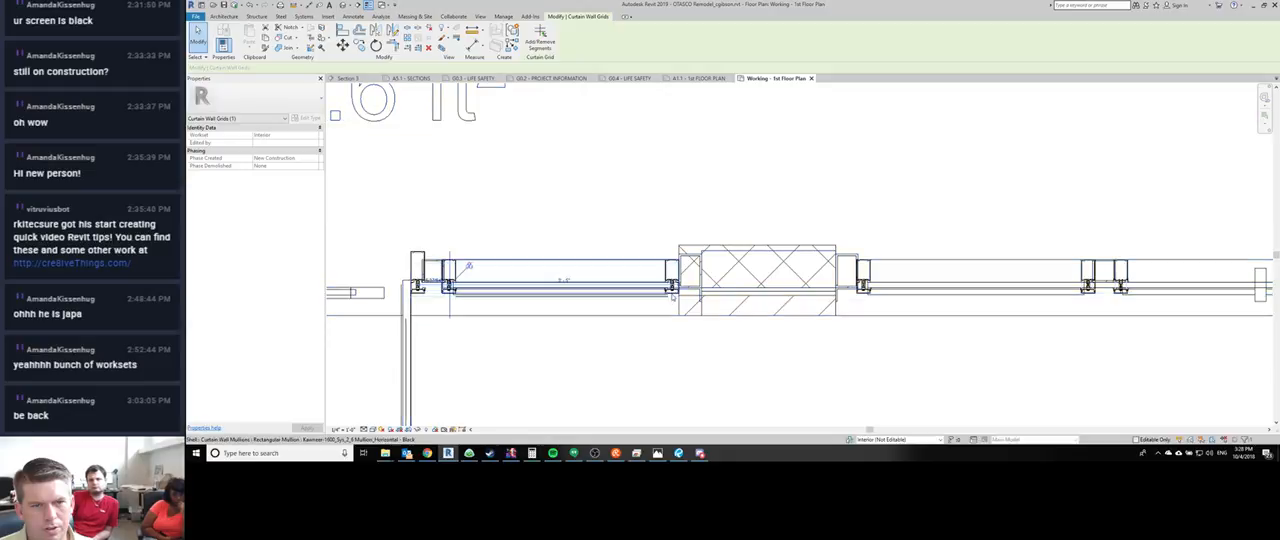
click(862, 302)
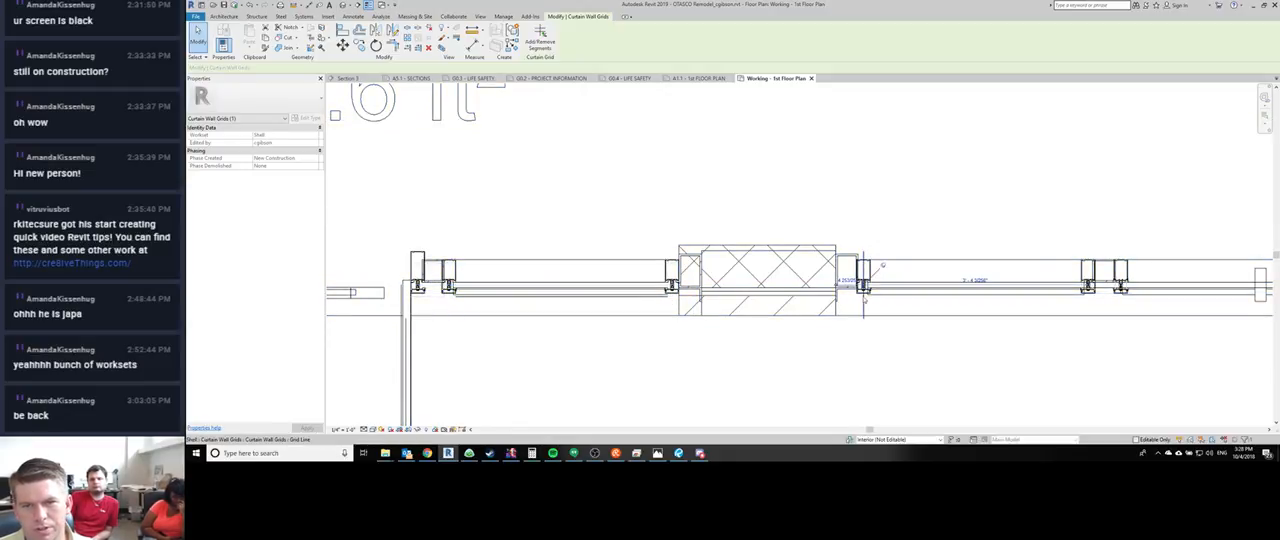
key(Escape)
middle_drag(452, 322, 560, 338)
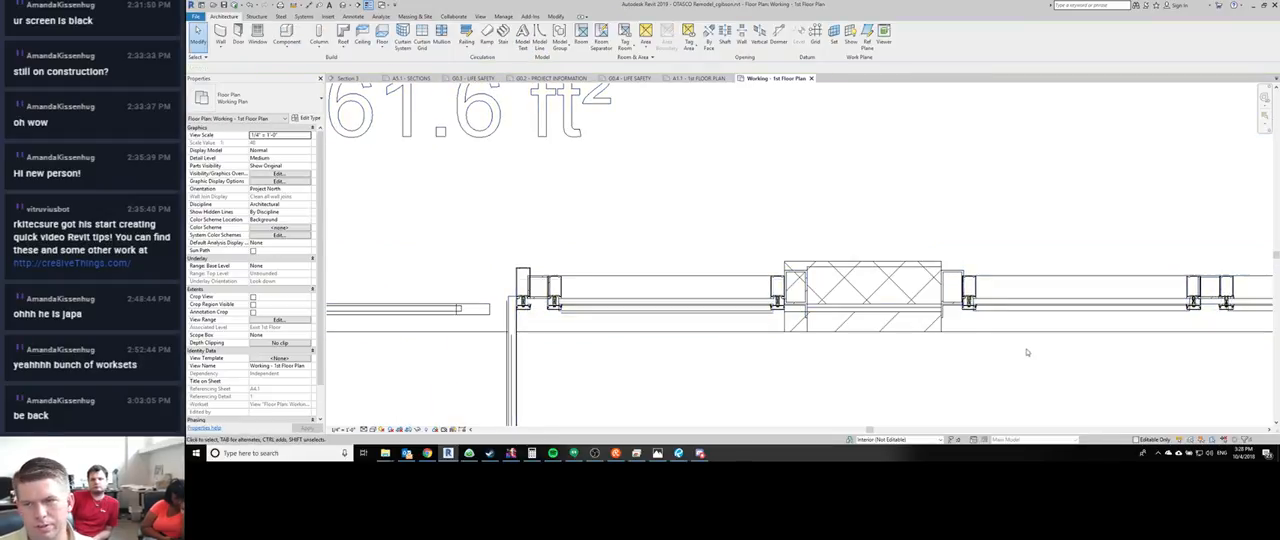
- Move the curtain grid line left of the HSS column so its mullion sits flush against the column's face
middle_drag(1010, 348, 605, 331)
scroll(758, 334, up, 4)
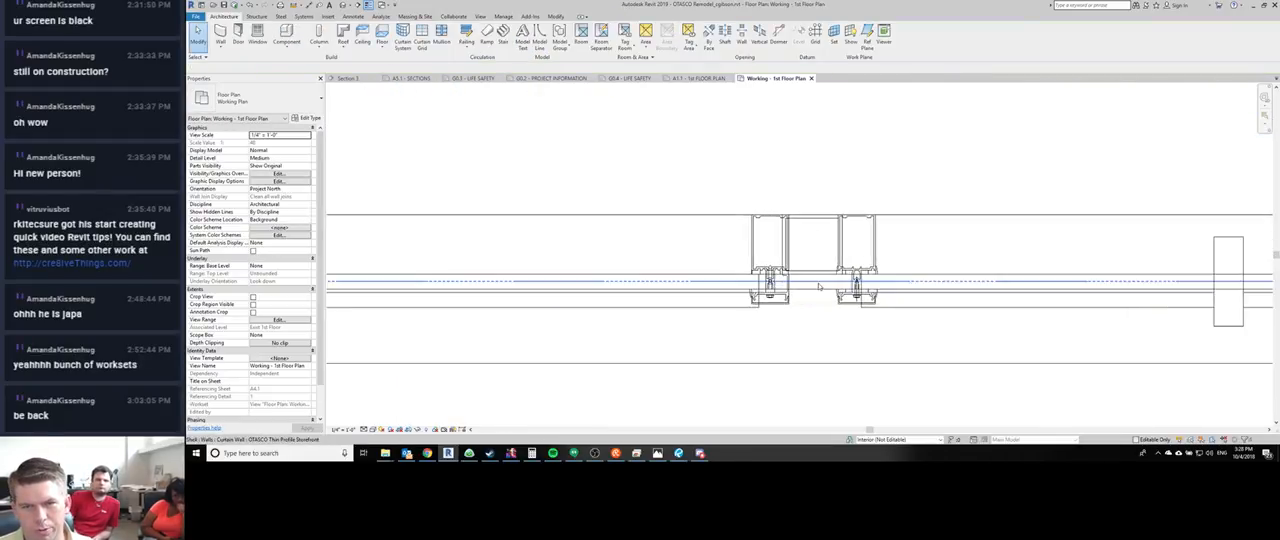
click(769, 322)
scroll(809, 246, up, 4)
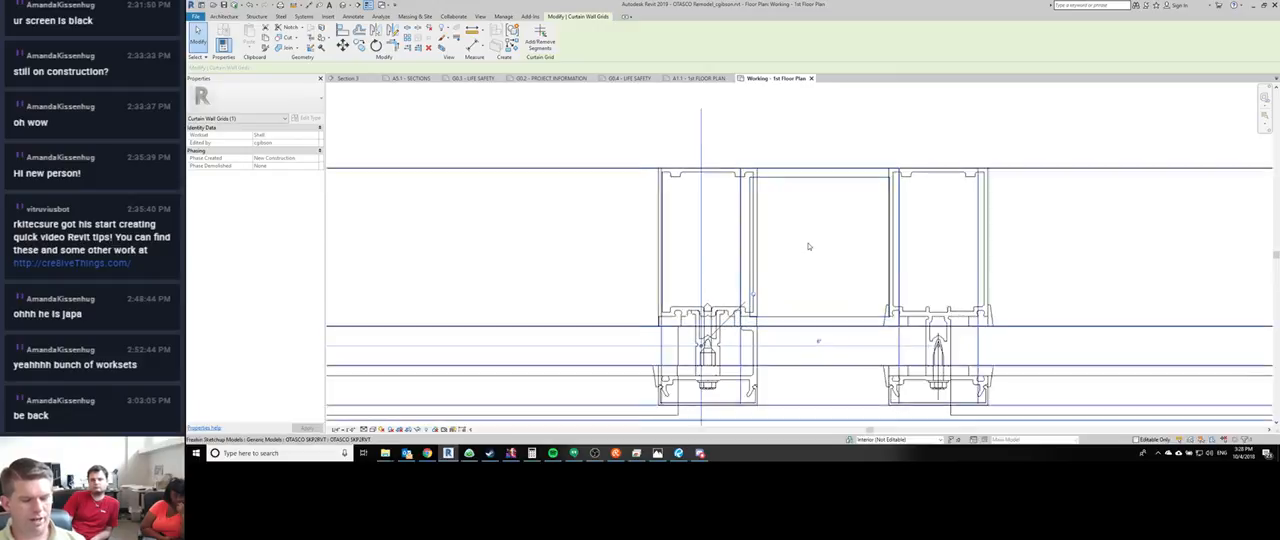
scroll(809, 246, up, 1)
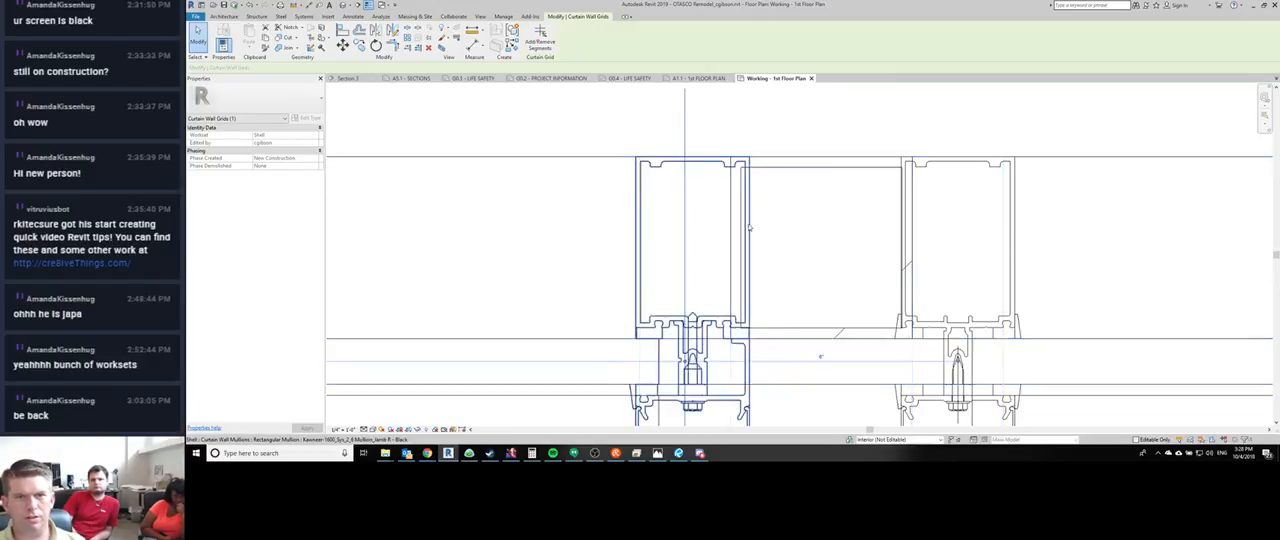
scroll(757, 223, up, 1)
key(m)
key(v)
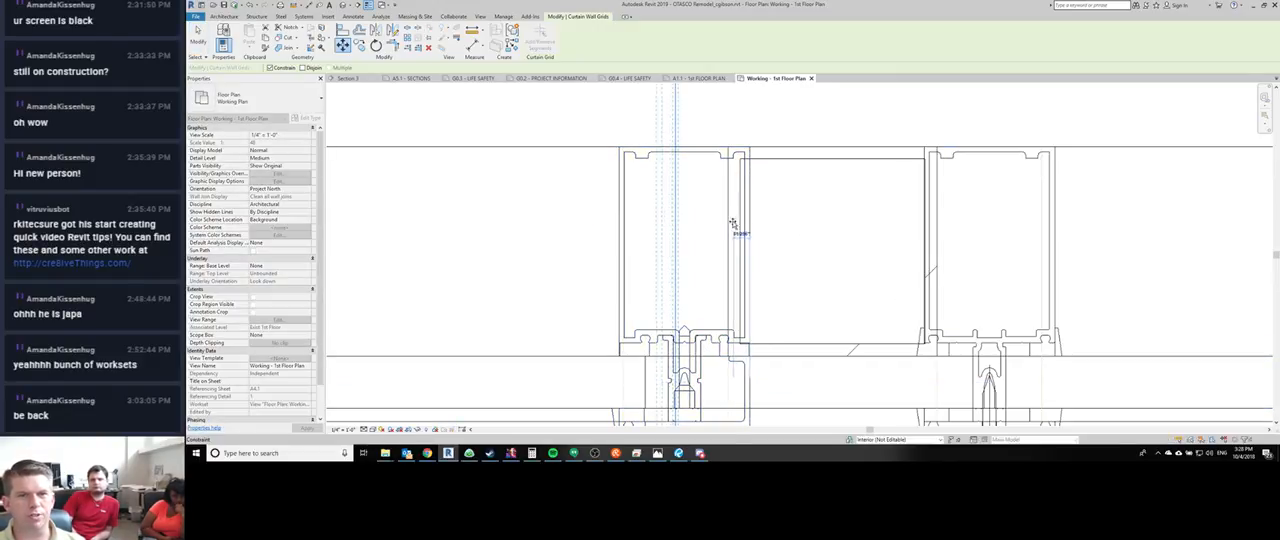
click(728, 224)
middle_drag(792, 268, 717, 261)
scroll(712, 258, down, 2)
key(Escape)
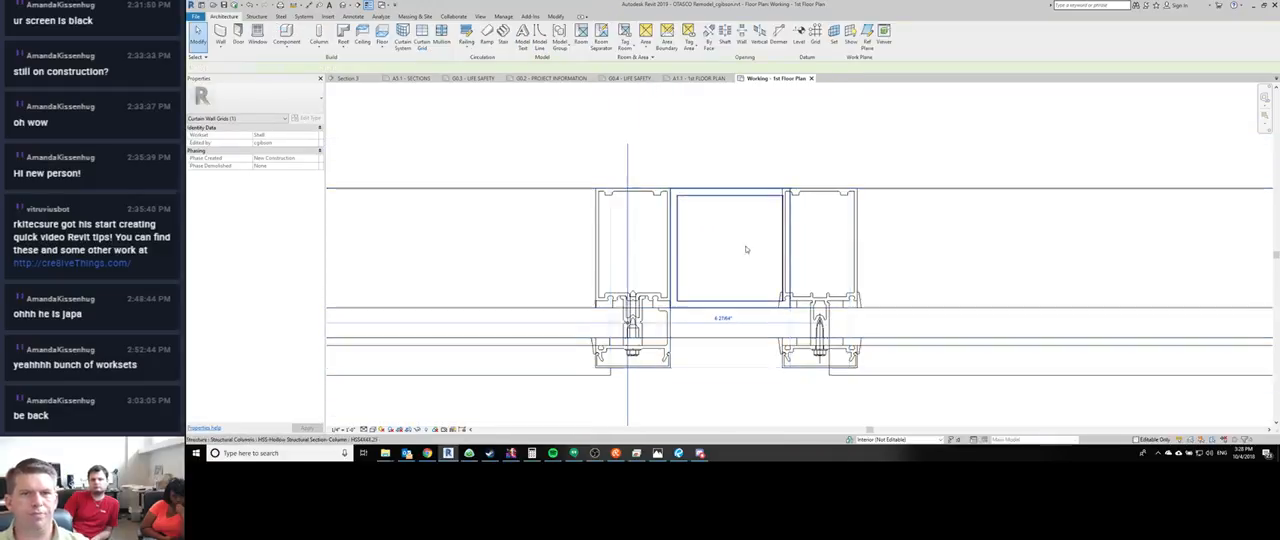
key(Escape)
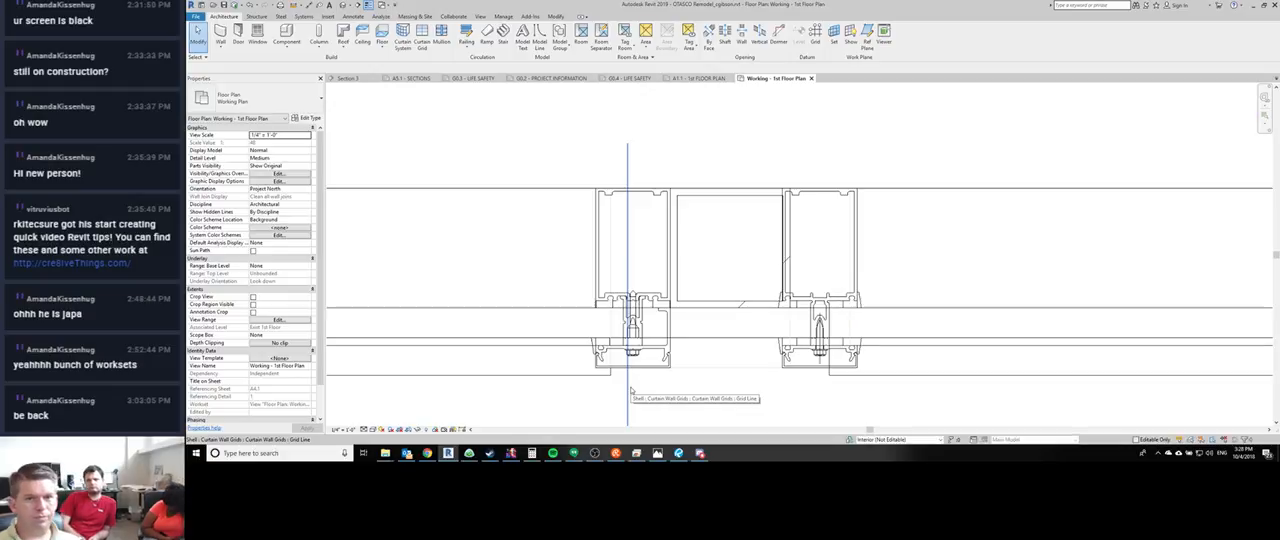
click(820, 380)
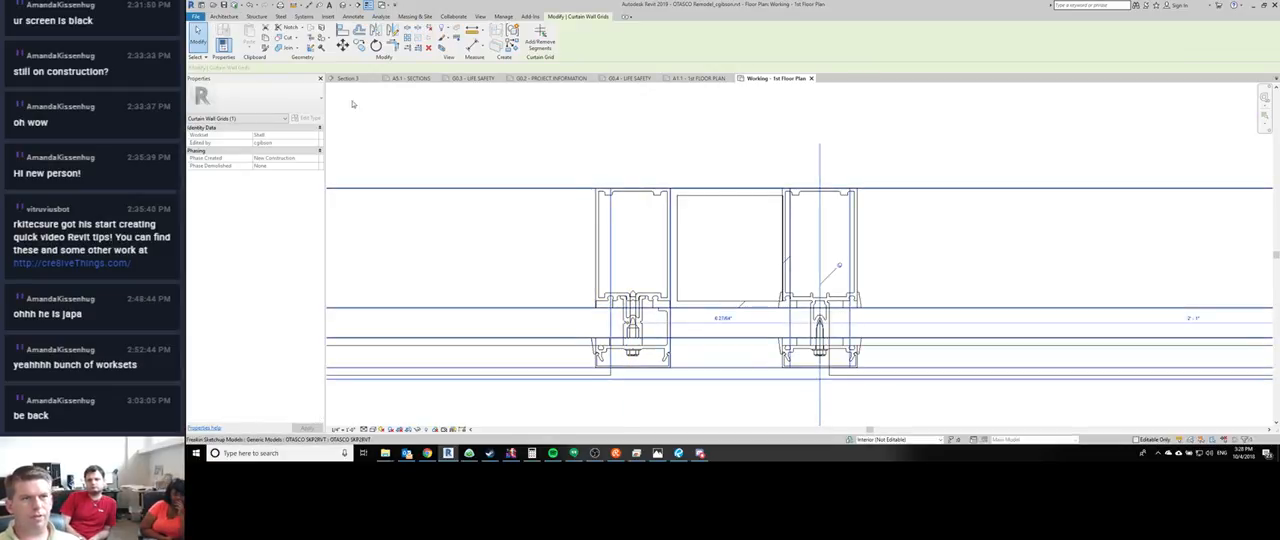
right_click(820, 210)
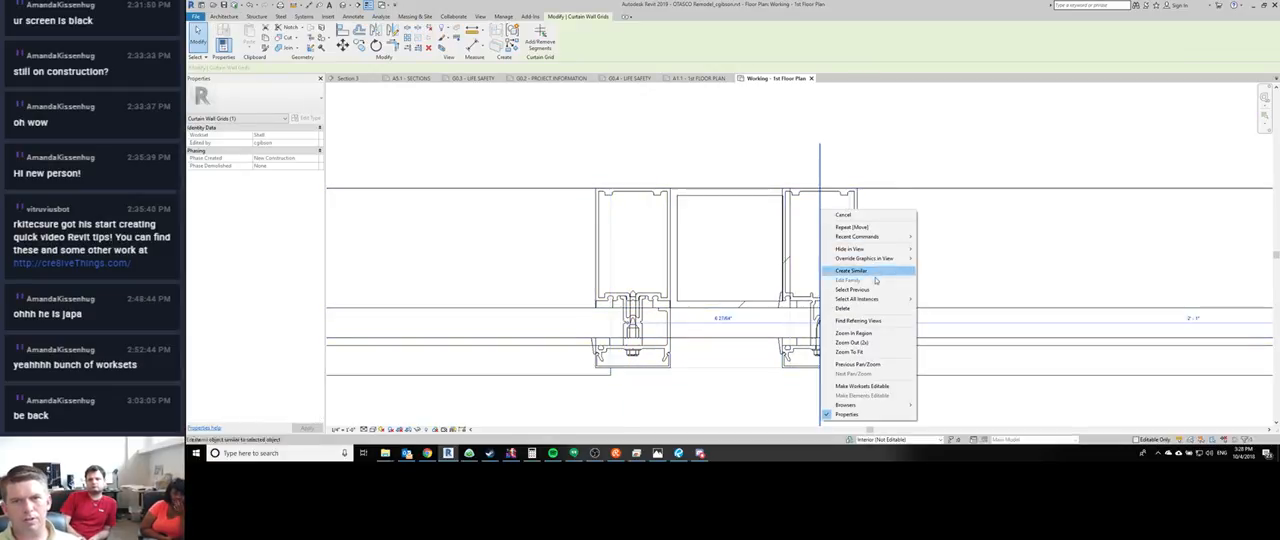
click(843, 214)
click(840, 262)
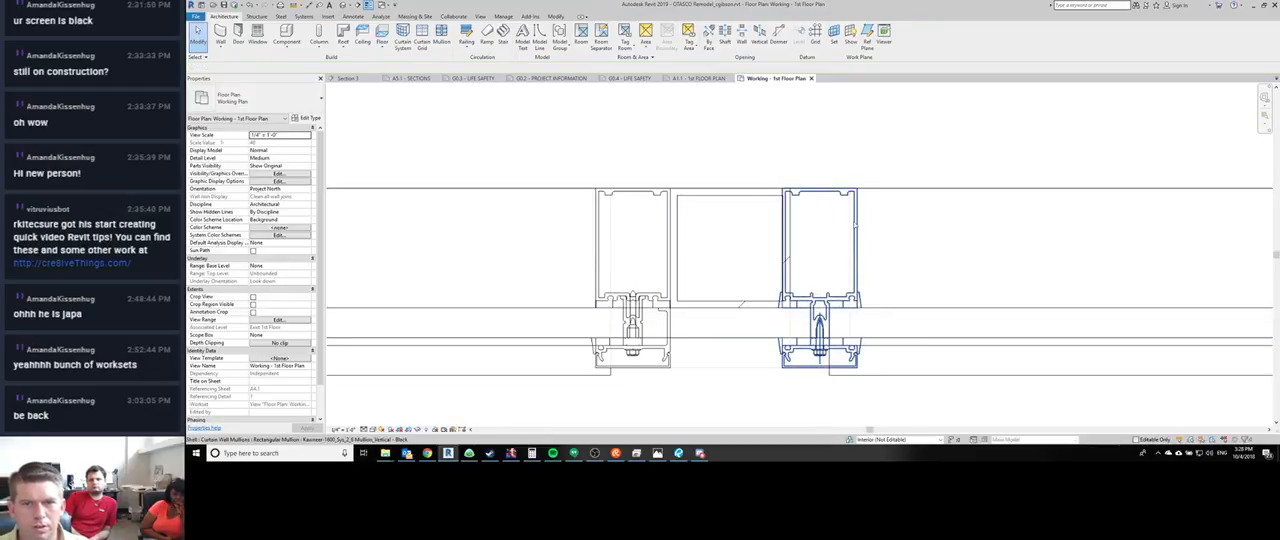
- Check which mullions are selected together along the gridline of the mullion right of the HSS column
right_click(856, 288)
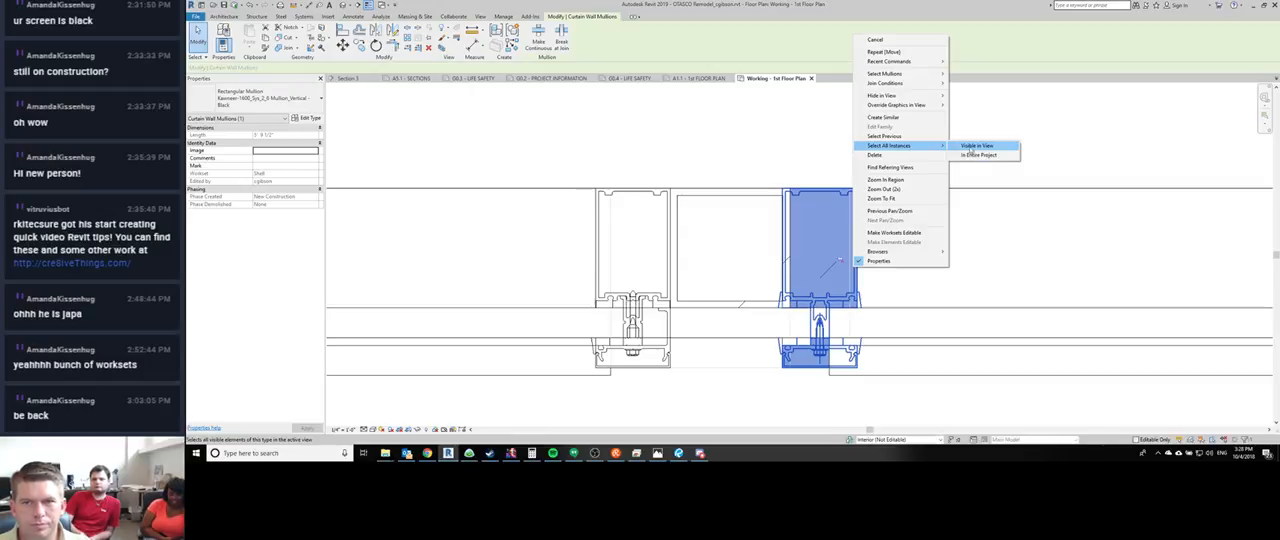
mouse_move(899, 74)
click(973, 71)
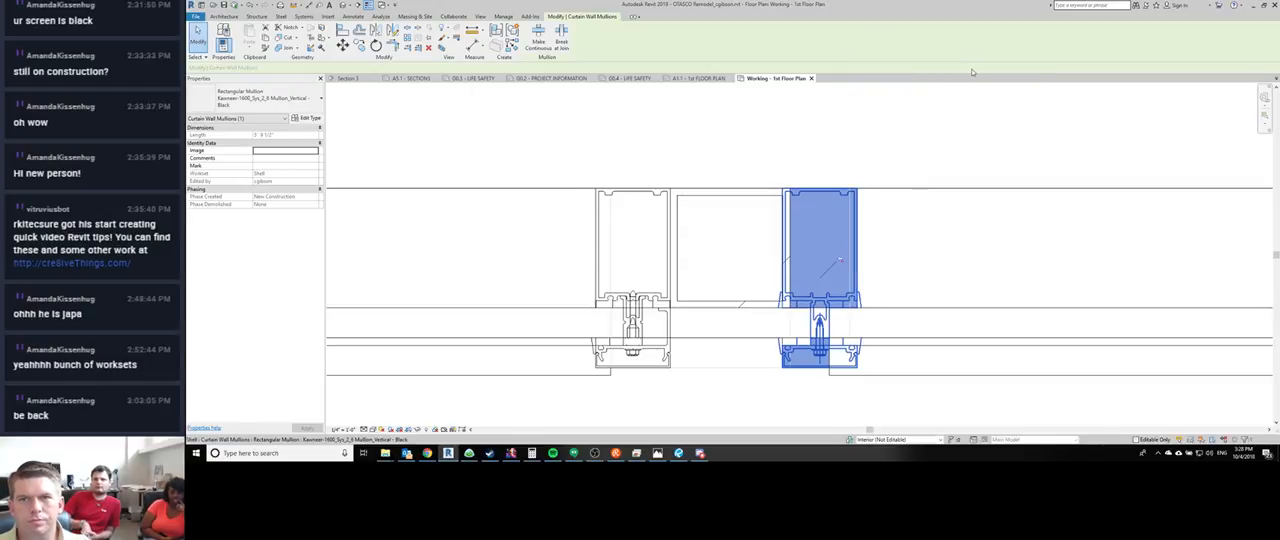
right_click(843, 208)
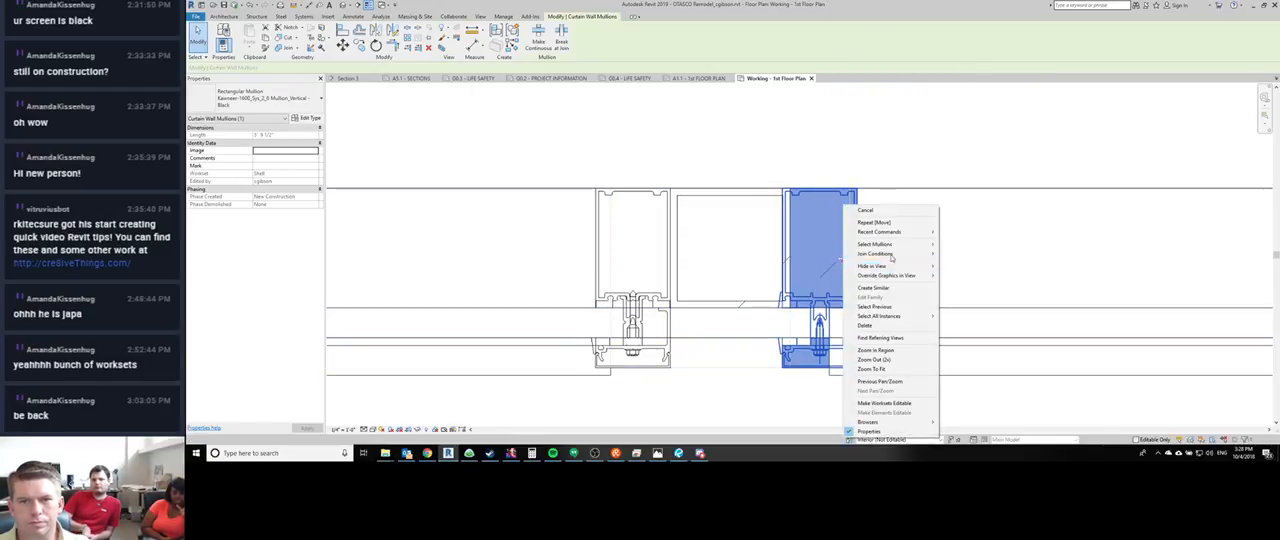
mouse_move(895, 244)
click(972, 245)
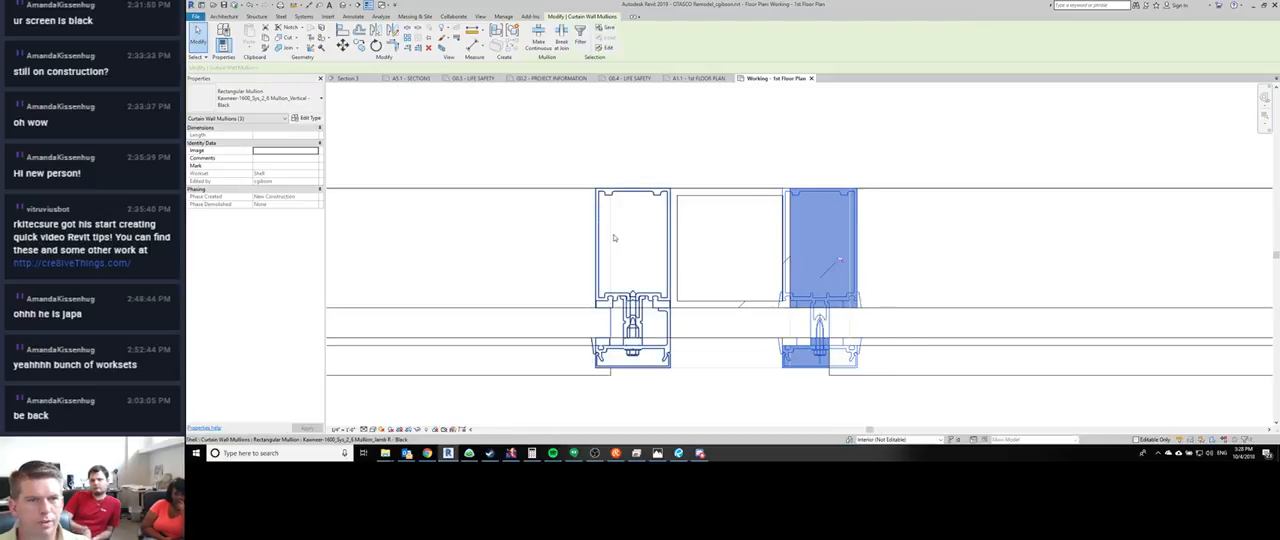
key(Escape)
- Override the line color of all layers under Imports in Families to RGB 255-128-128 in this floor plan view
scroll(611, 236, up, 5)
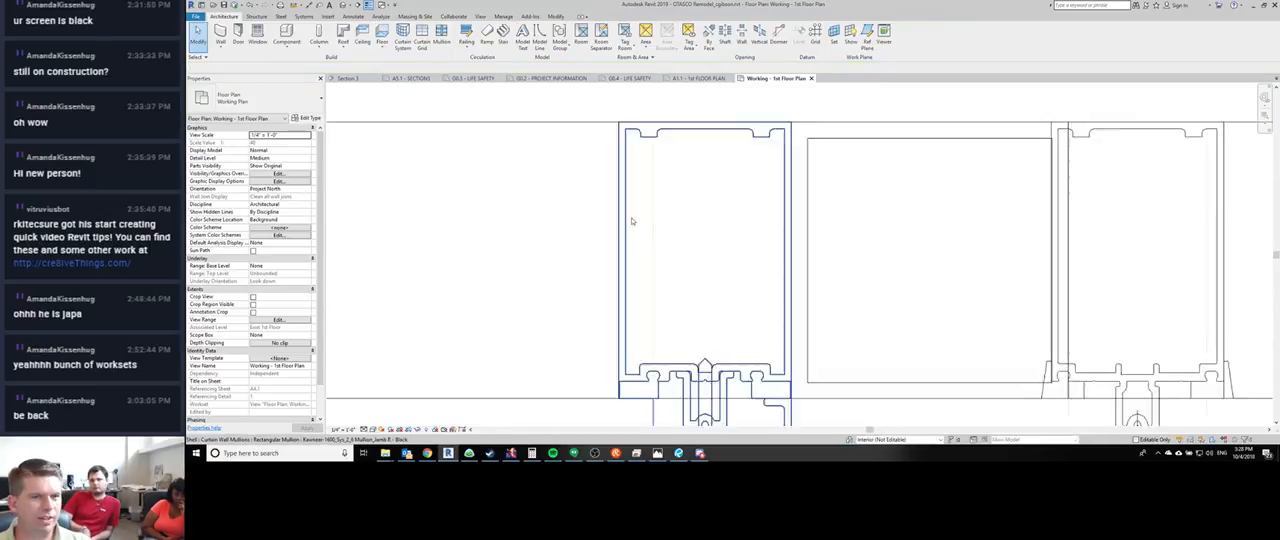
scroll(637, 271, down, 6)
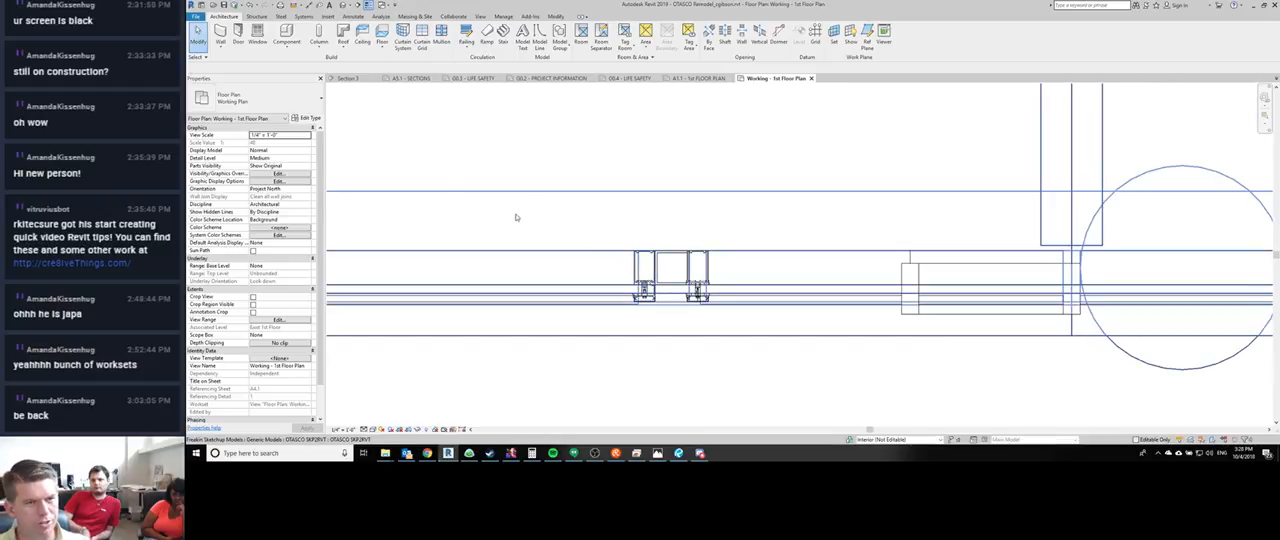
key(v)
key(g)
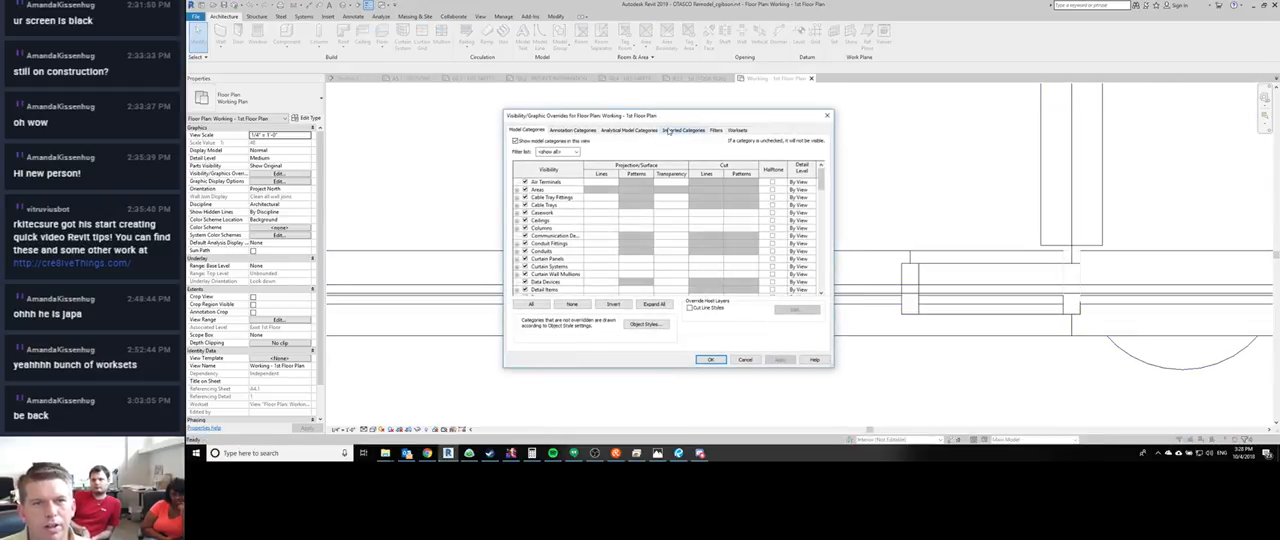
click(517, 177)
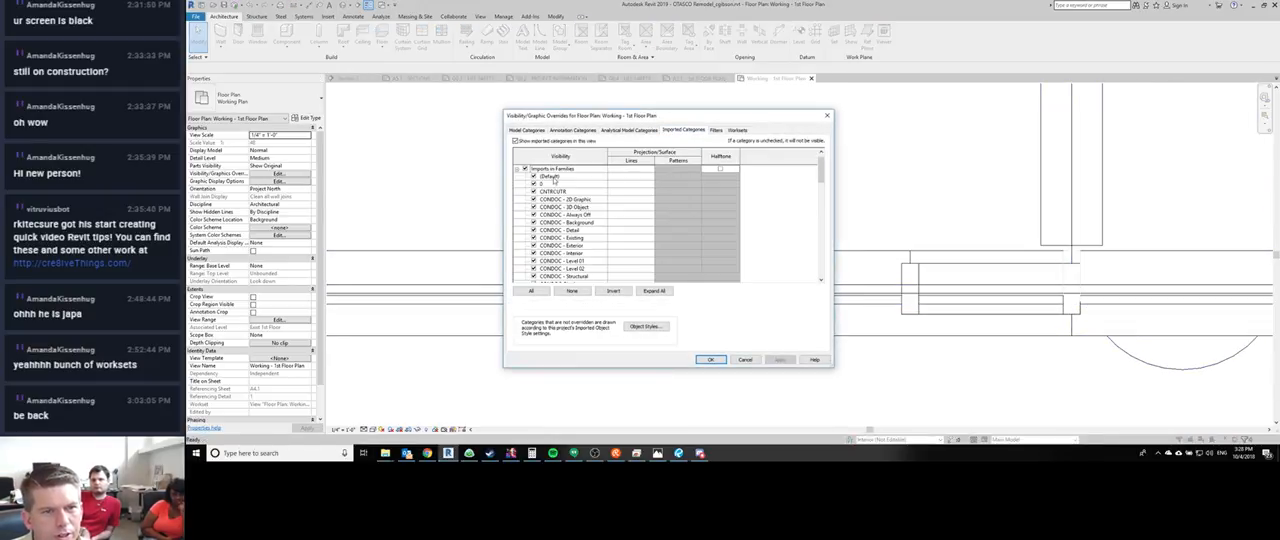
scroll(553, 181, down, 8)
shift+click(566, 277)
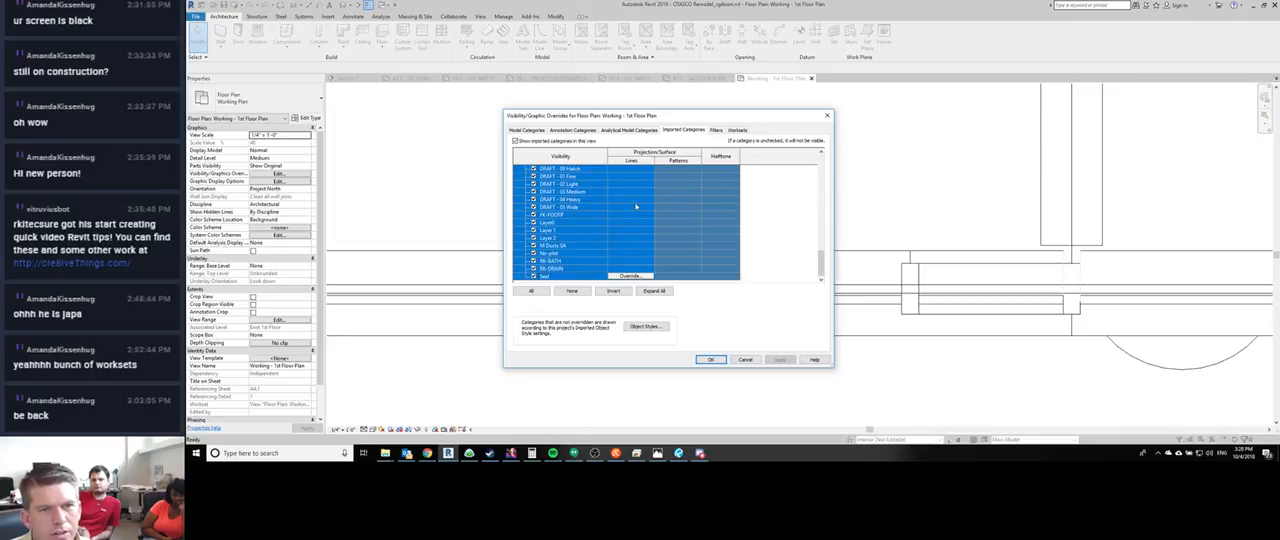
click(631, 199)
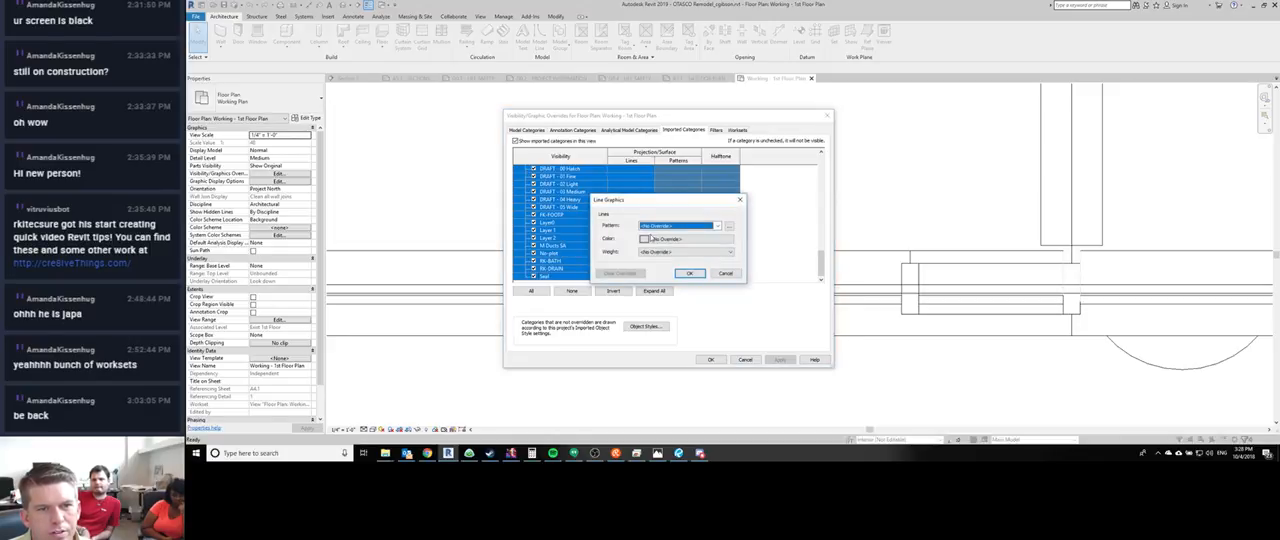
click(648, 239)
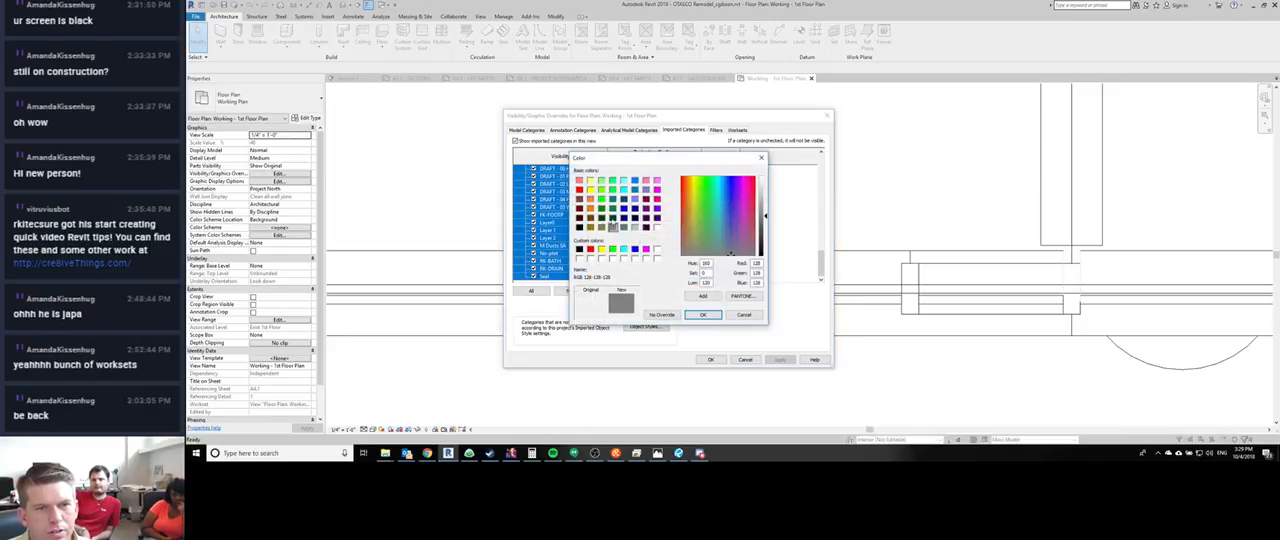
click(579, 180)
click(702, 315)
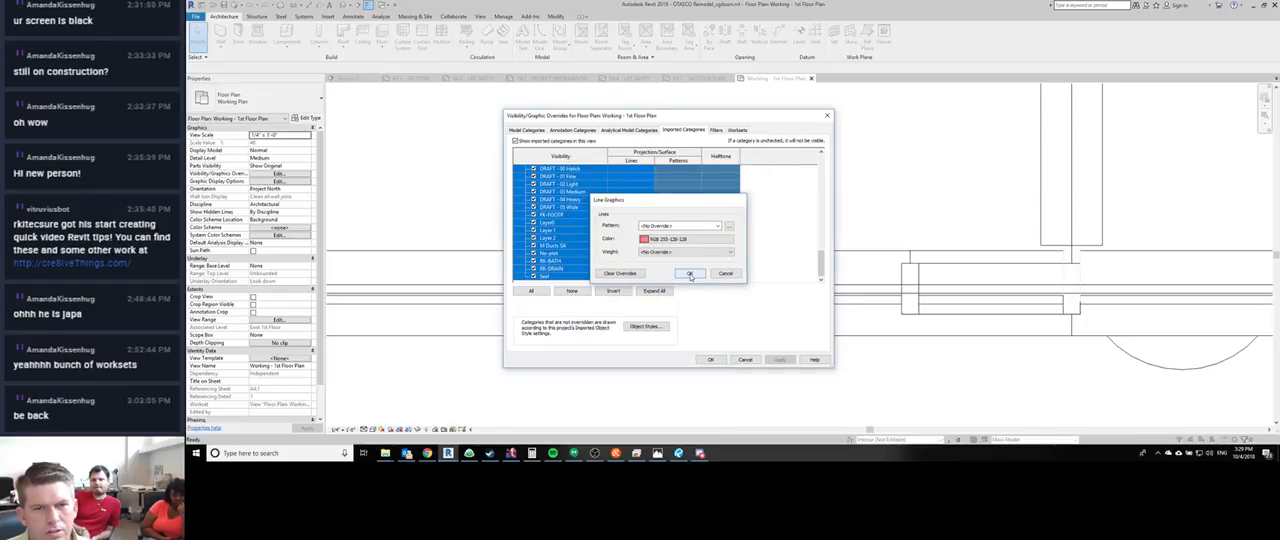
click(690, 274)
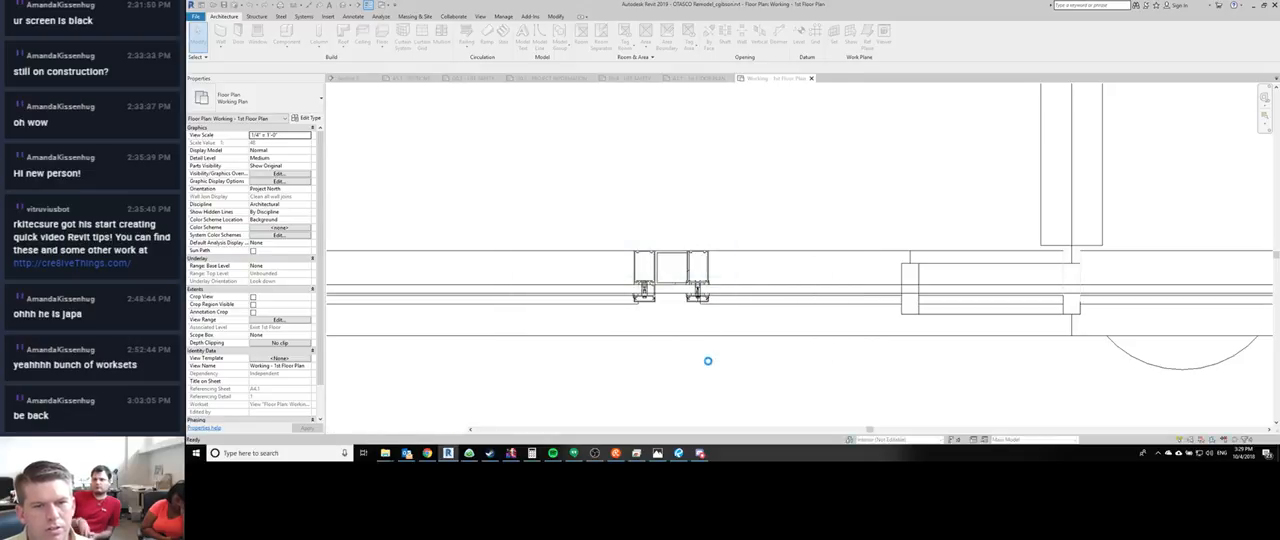
- Examine the storefront mullions at the piers and the HSS column against the recolored imported linework
scroll(638, 266, up, 5)
scroll(638, 264, down, 11)
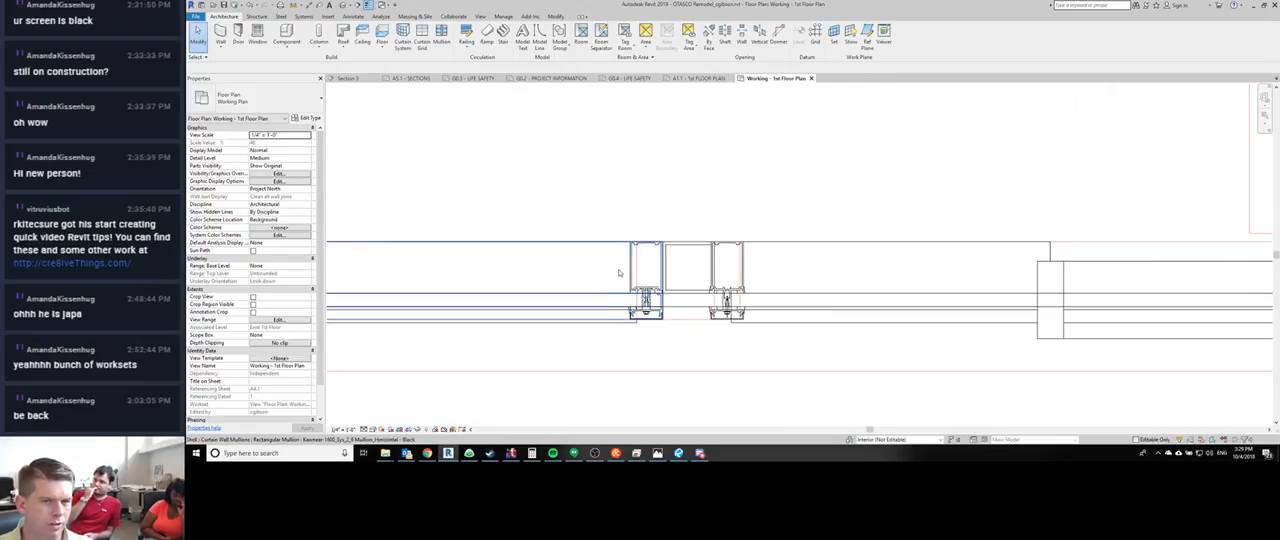
scroll(596, 293, down, 4)
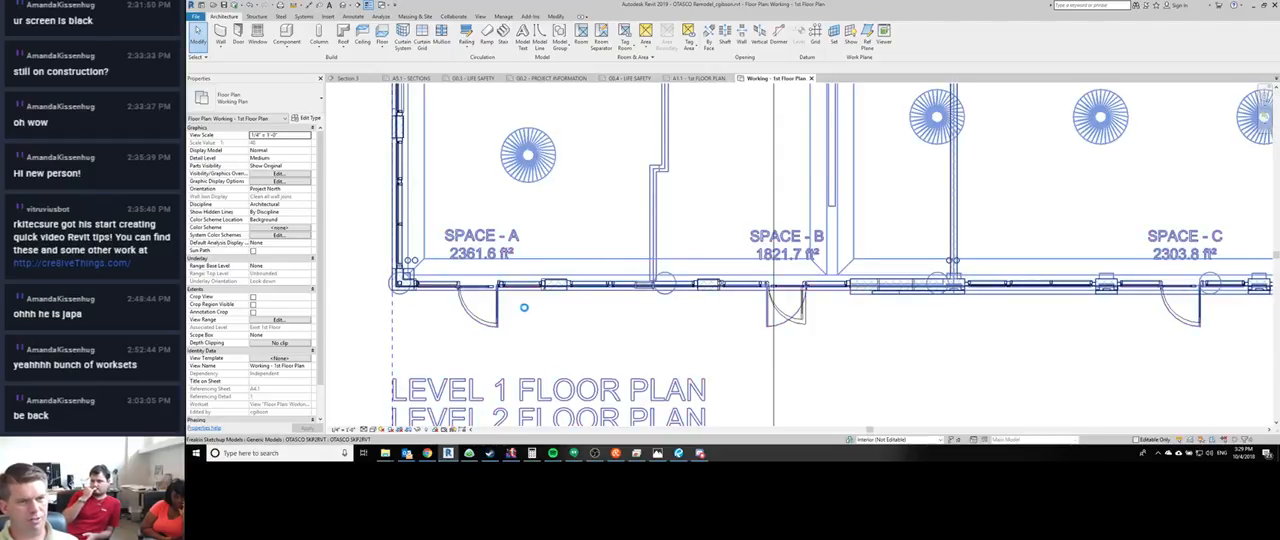
scroll(535, 304, up, 8)
scroll(465, 332, up, 3)
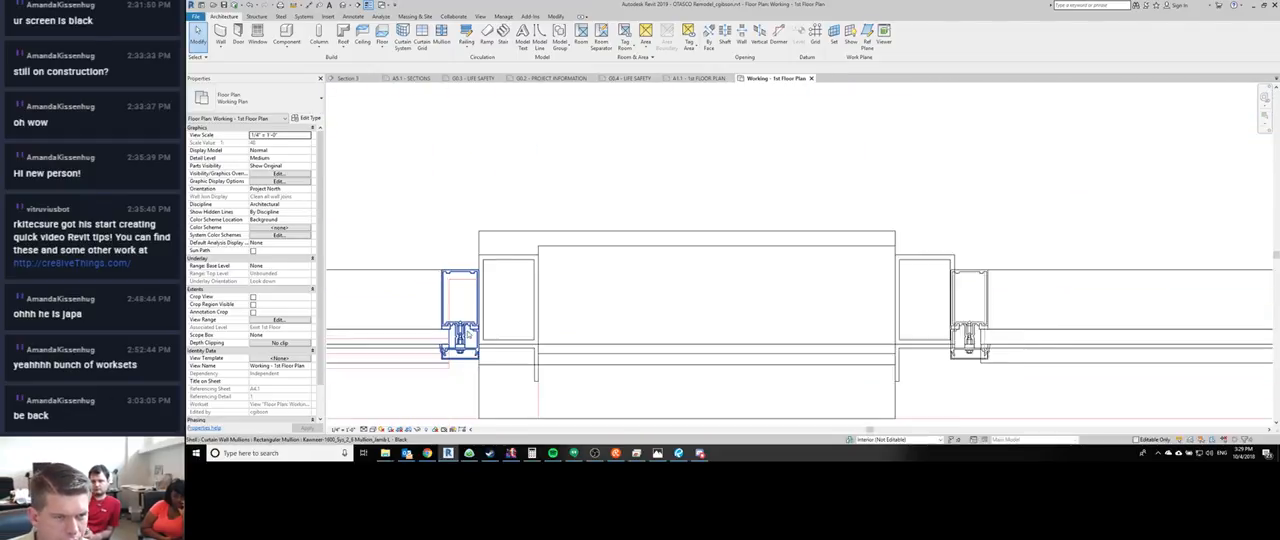
scroll(463, 332, down, 2)
middle_drag(463, 332, 440, 240)
scroll(460, 274, down, 5)
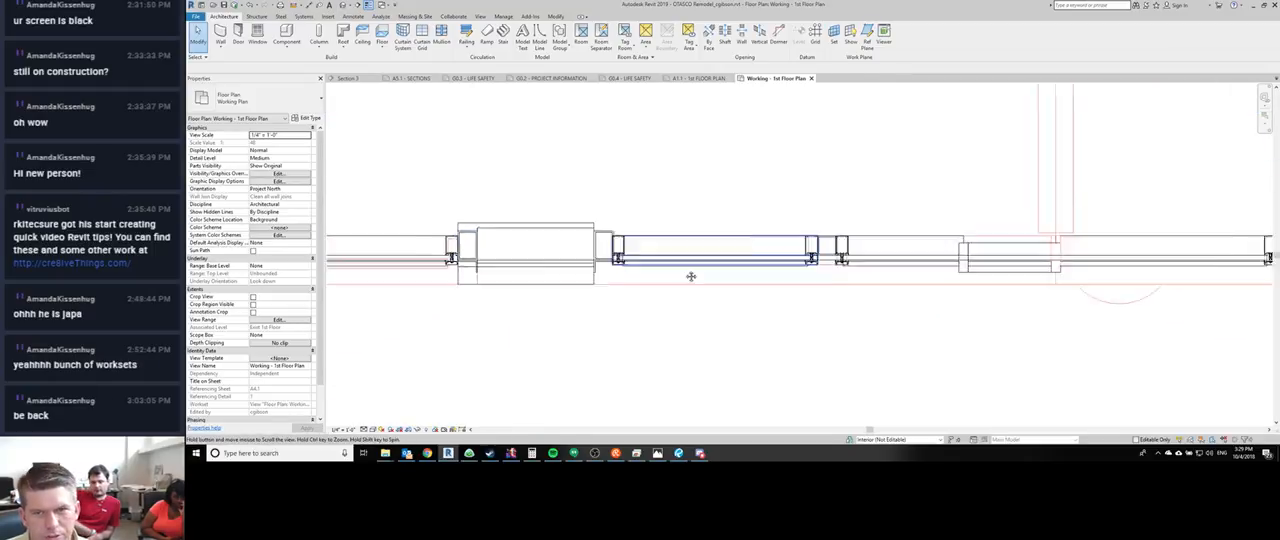
middle_drag(689, 277, 578, 305)
scroll(505, 280, up, 8)
scroll(824, 267, down, 4)
middle_drag(1010, 271, 734, 251)
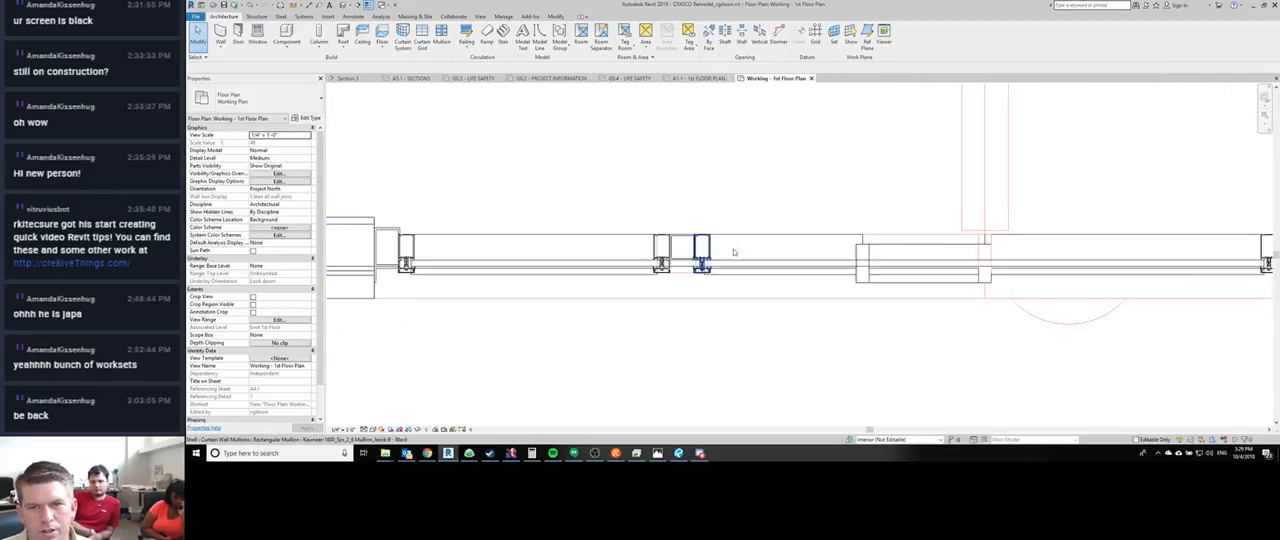
scroll(750, 256, down, 2)
scroll(706, 262, up, 8)
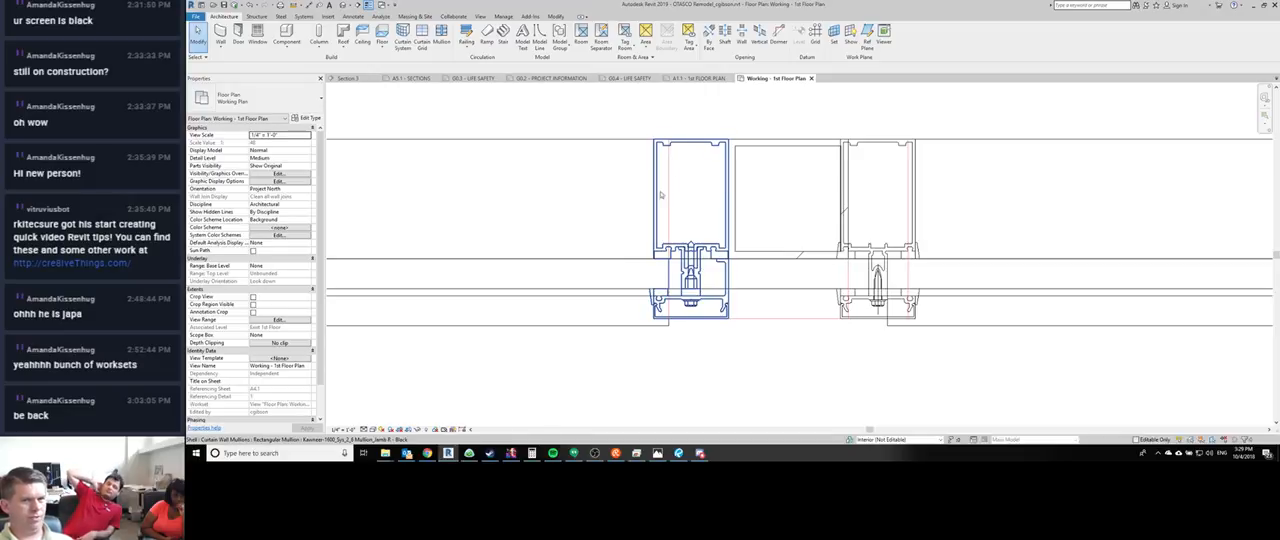
- Temporarily hide the HSS column and the OTASCO Thin Profile Storefront curtain wall to expose the imported model's lines
click(737, 163)
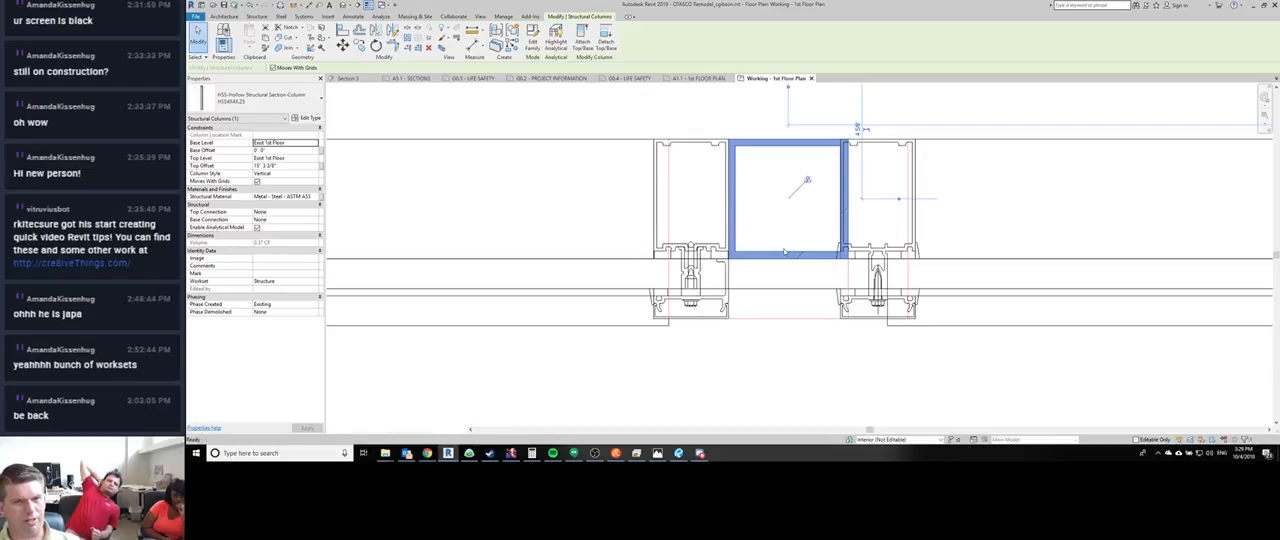
key(h)
key(h)
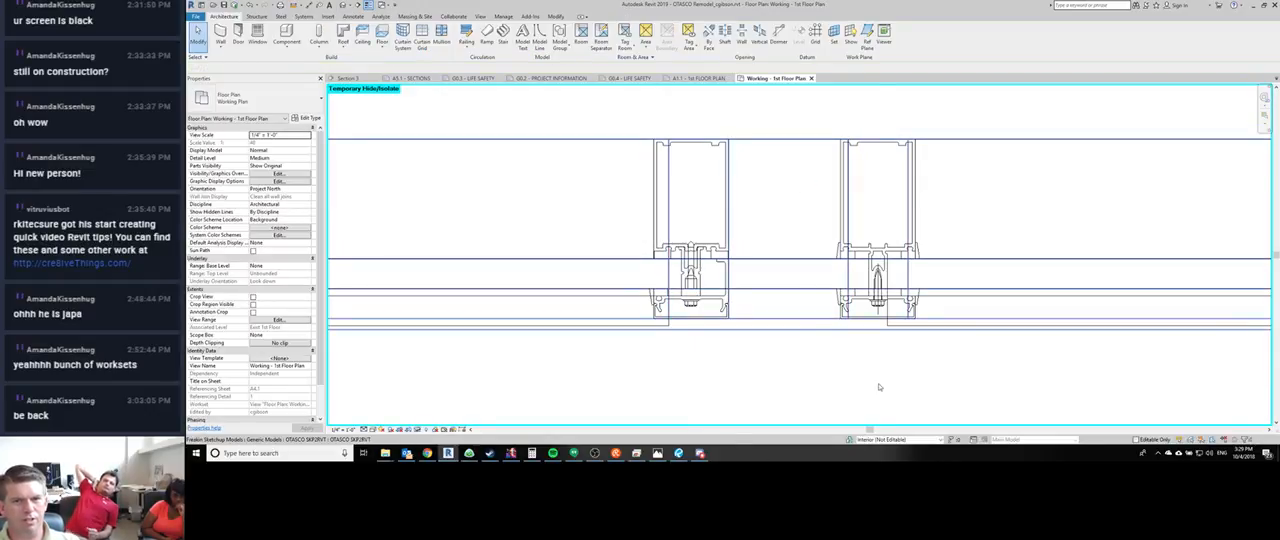
click(756, 141)
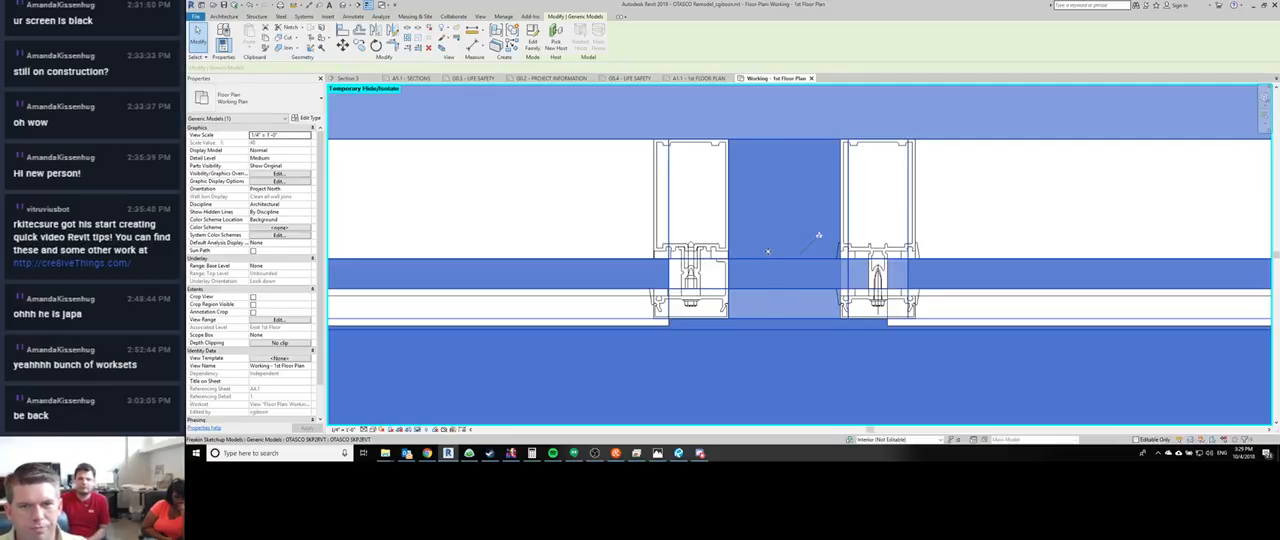
key(Escape)
click(781, 278)
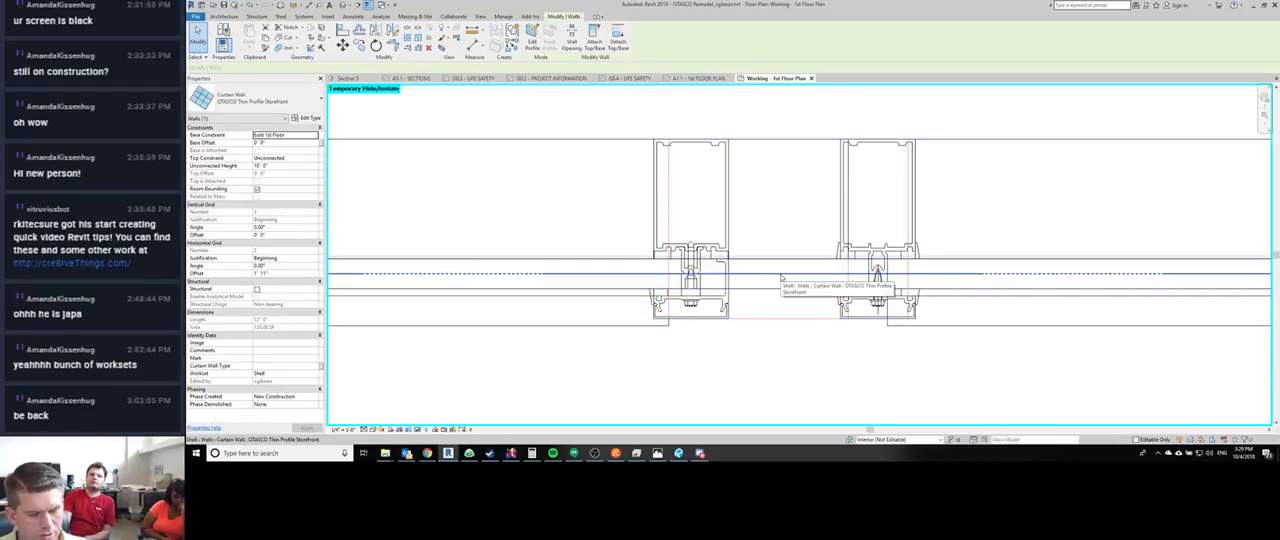
key(h)
key(h)
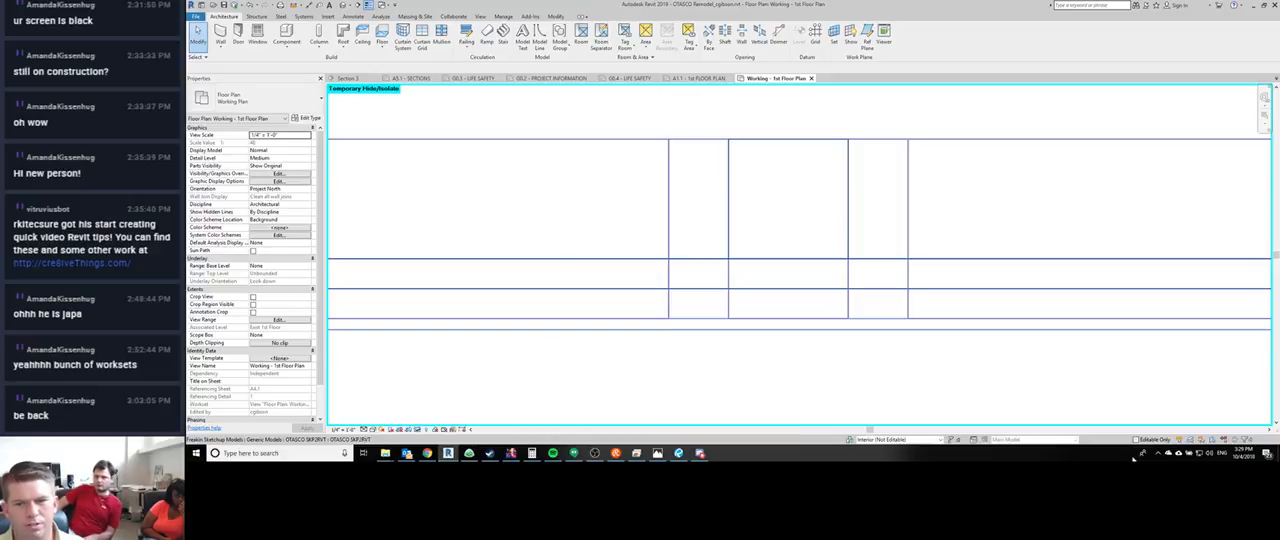
click(800, 363)
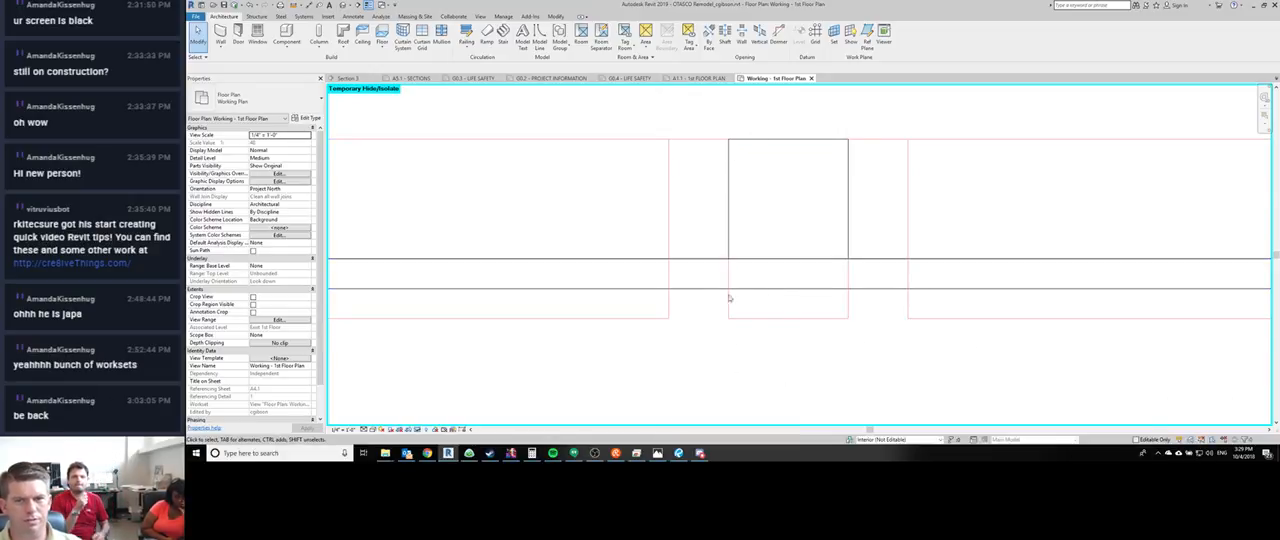
middle_drag(795, 207, 795, 207)
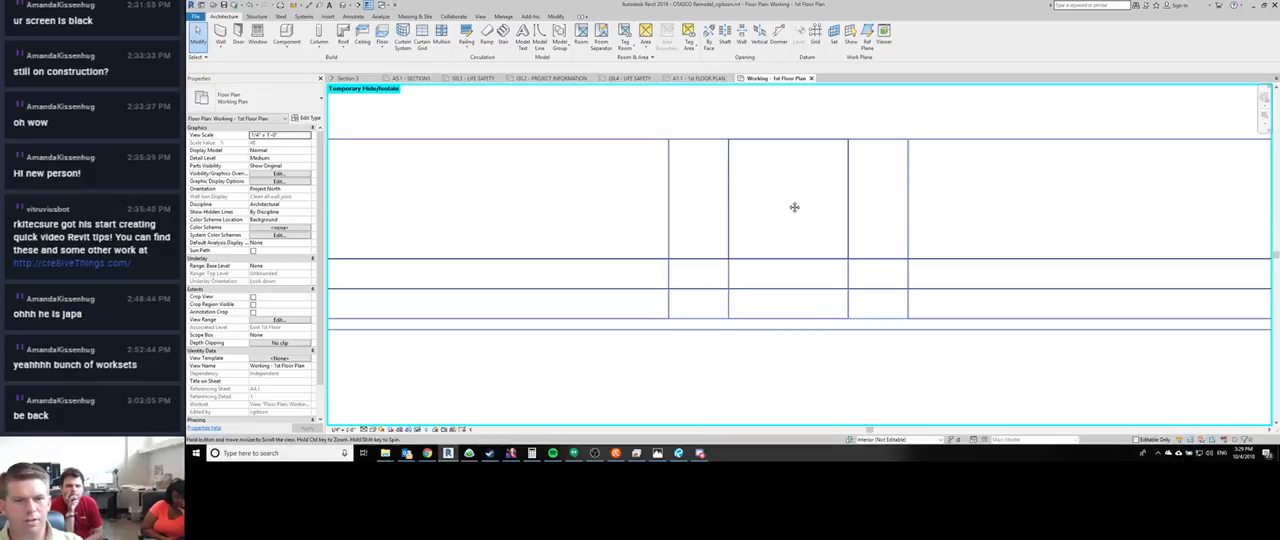
- Restore the temporarily hidden elements and change the gridline's mullions right of the HSS column to Kawneer-1600_Sys_2_6 Mullion_Jamb L - Black
key(h)
key(r)
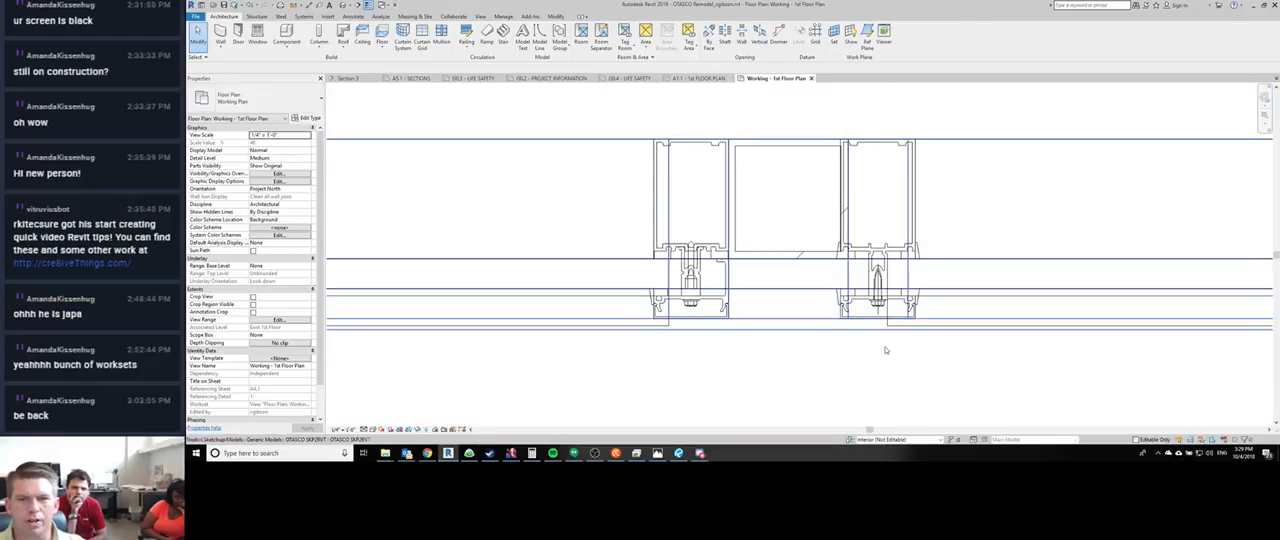
click(897, 210)
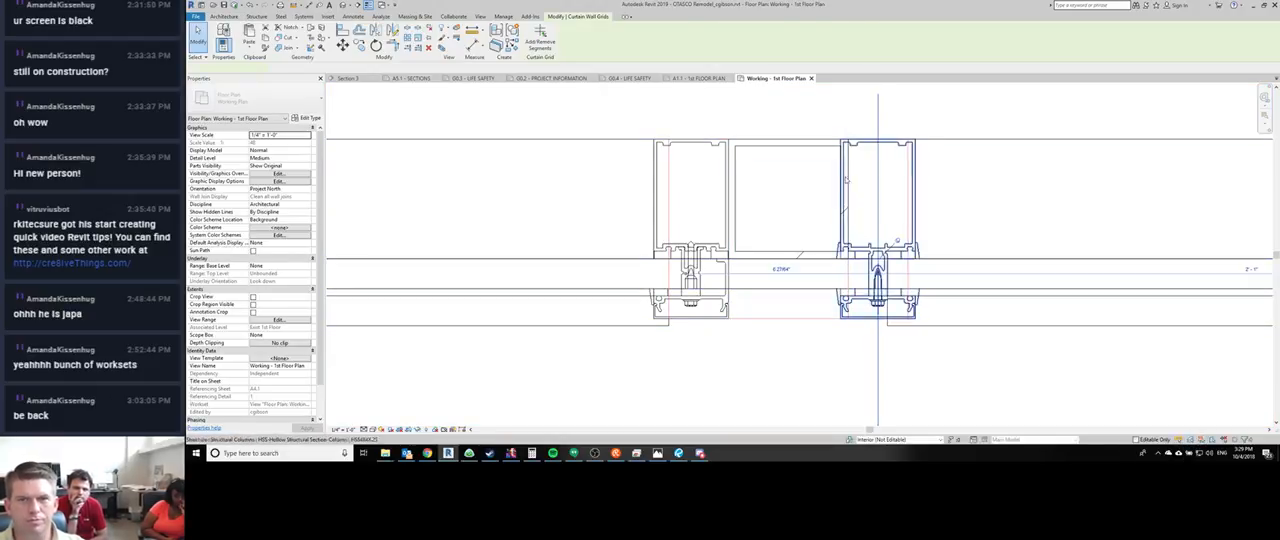
right_click(914, 158)
mouse_move(1000, 194)
click(1055, 196)
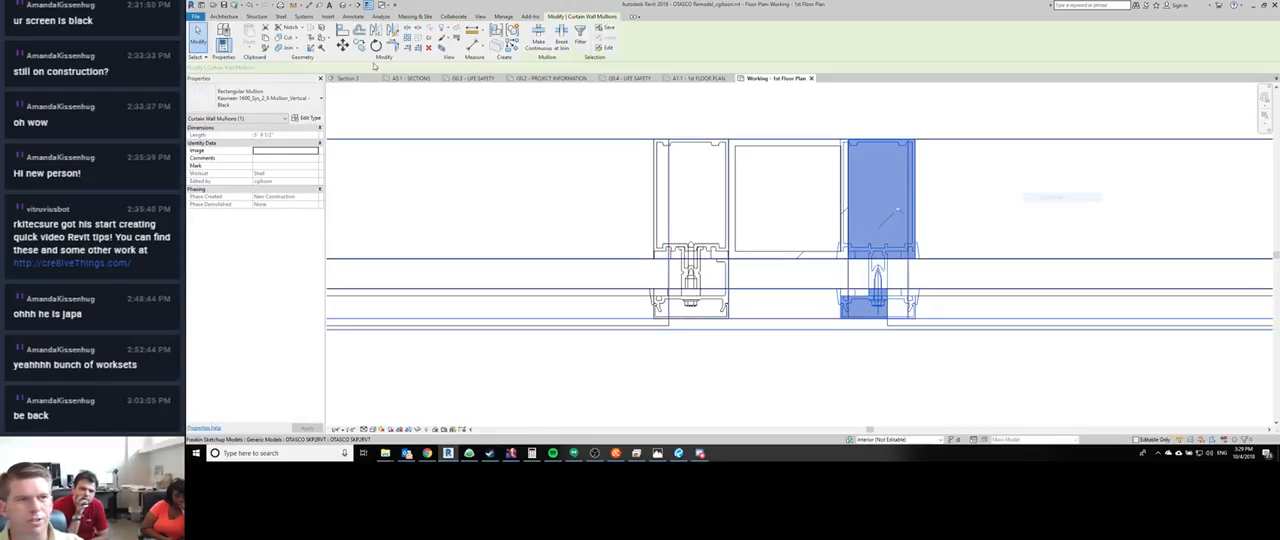
click(262, 98)
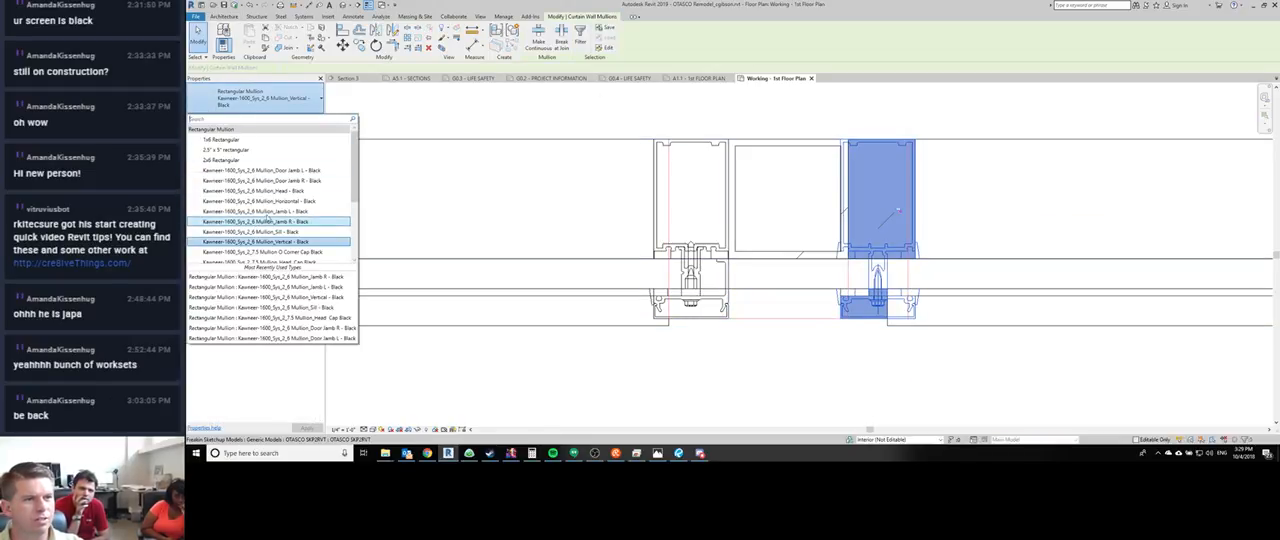
click(262, 211)
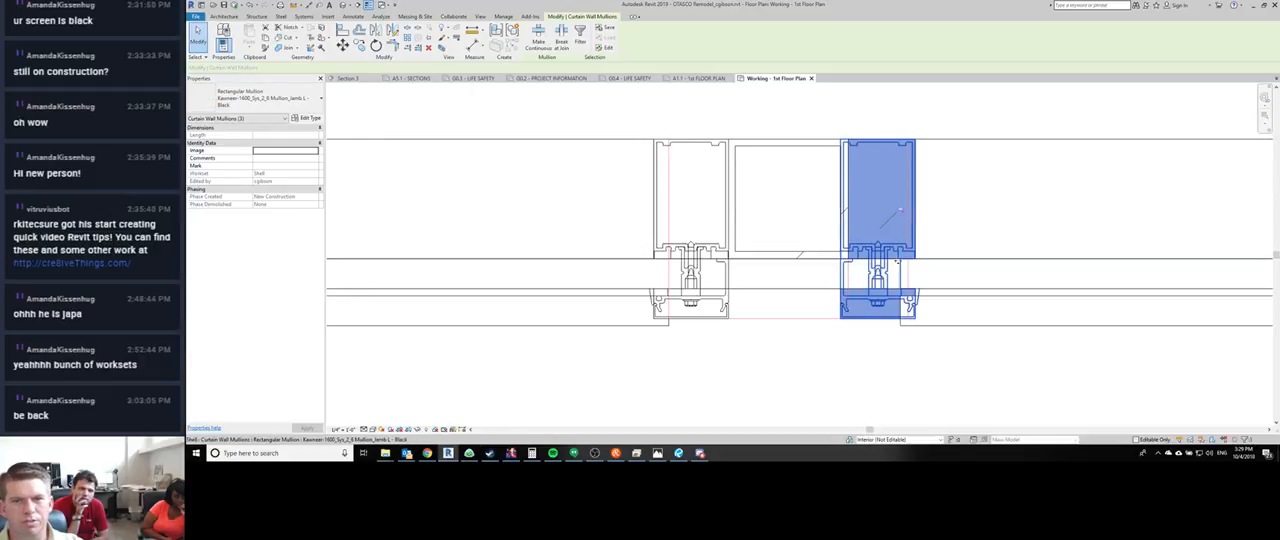
- Try to move the curtain grid line right of the HSS column, using the mullion's near face as the start point
click(880, 354)
key(m)
key(v)
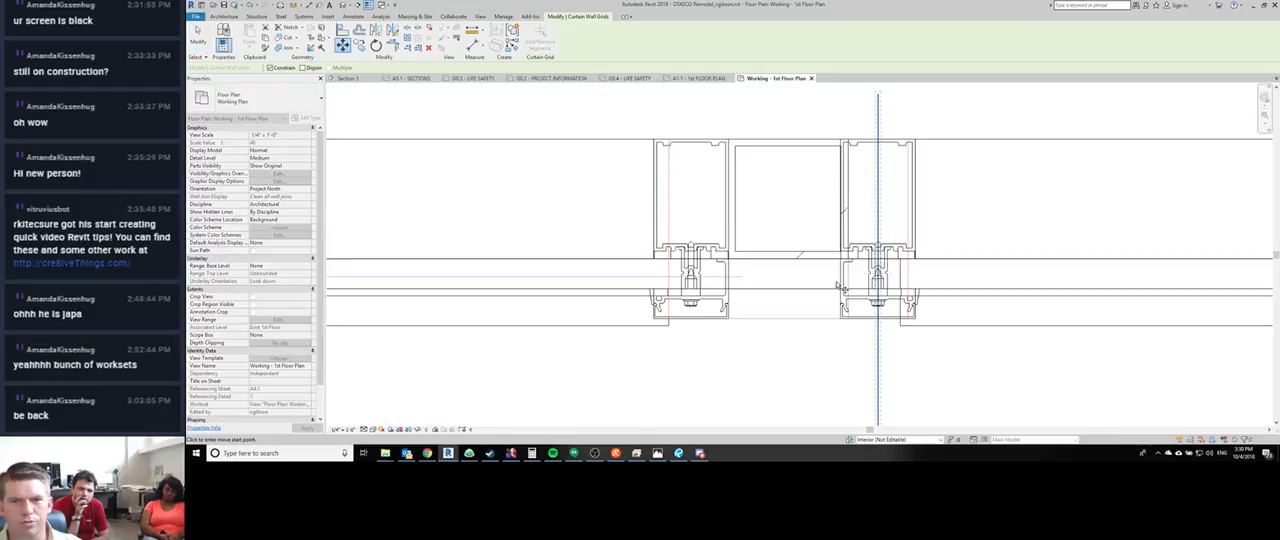
scroll(850, 215, up, 1)
scroll(850, 215, up, 2)
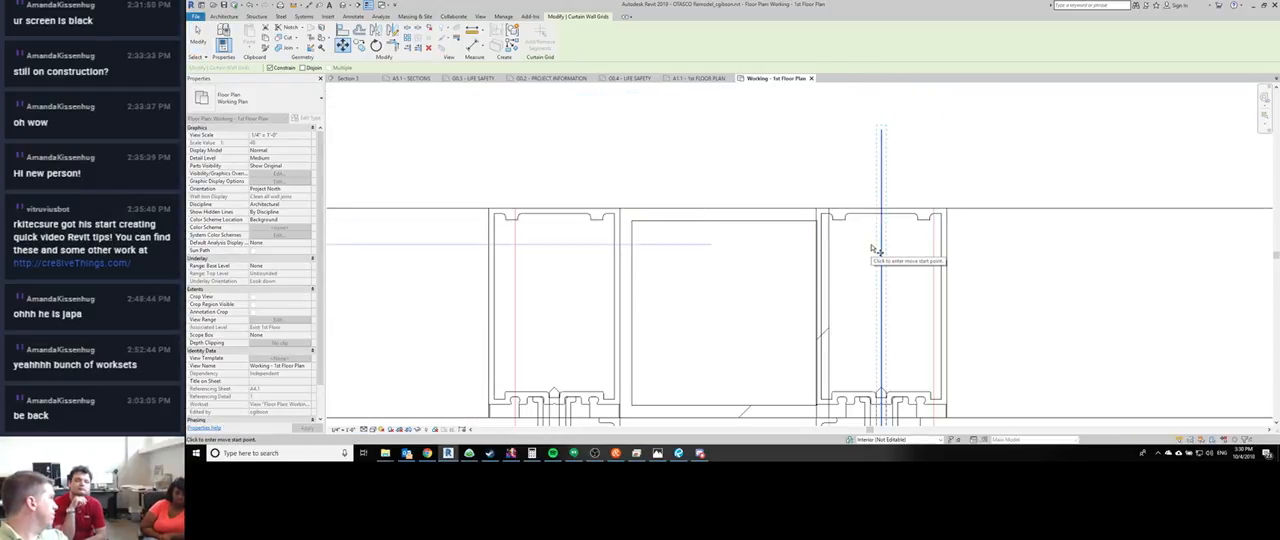
scroll(824, 218, up, 1)
scroll(824, 218, up, 1)
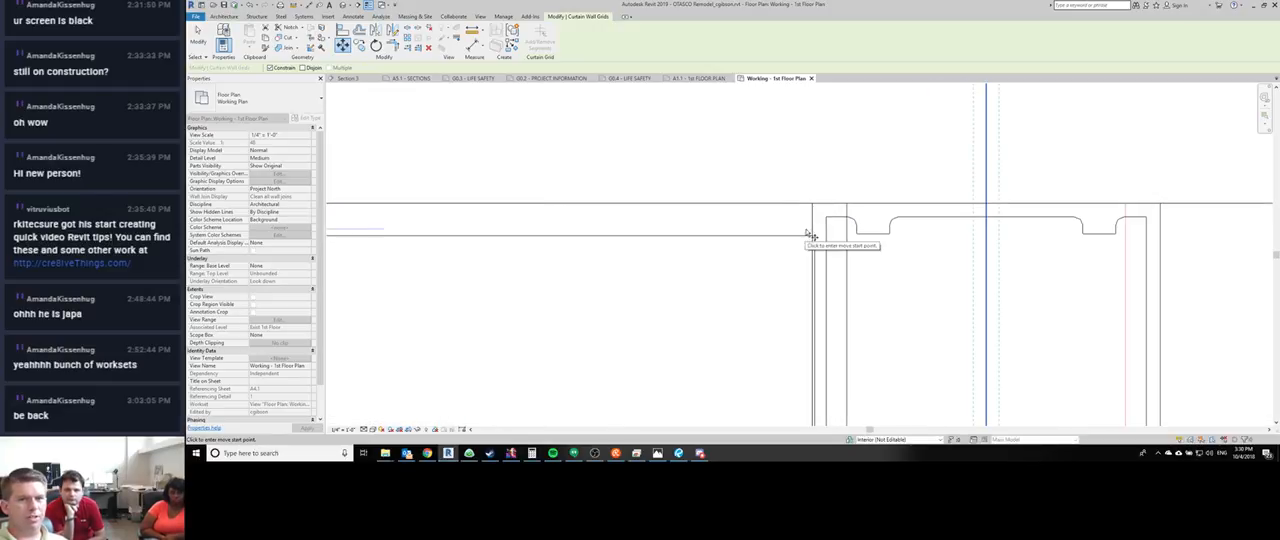
click(815, 291)
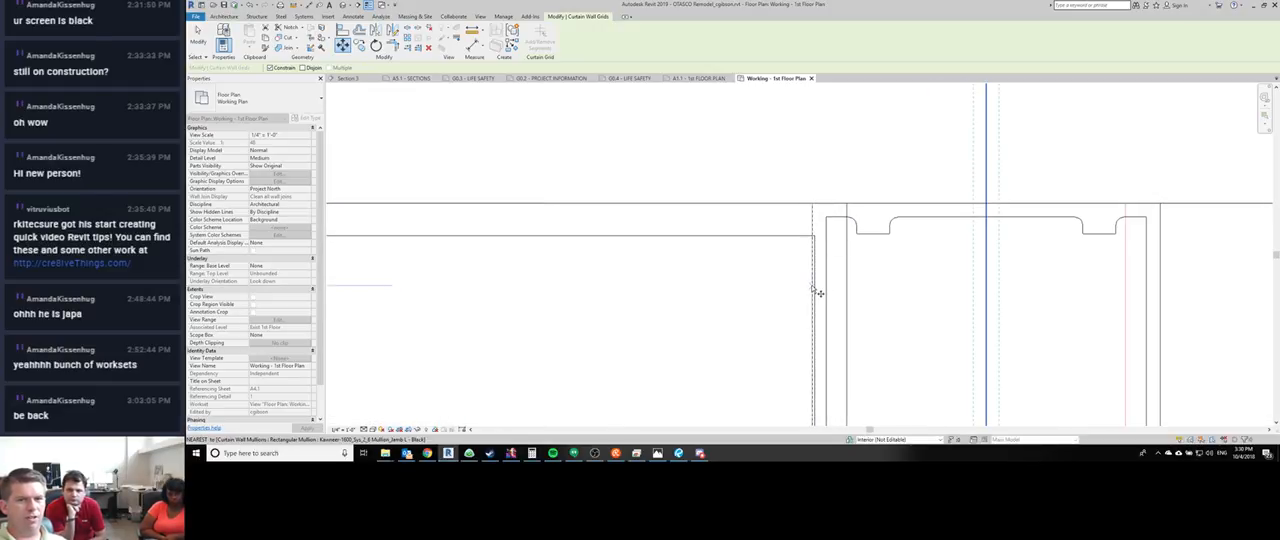
click(832, 286)
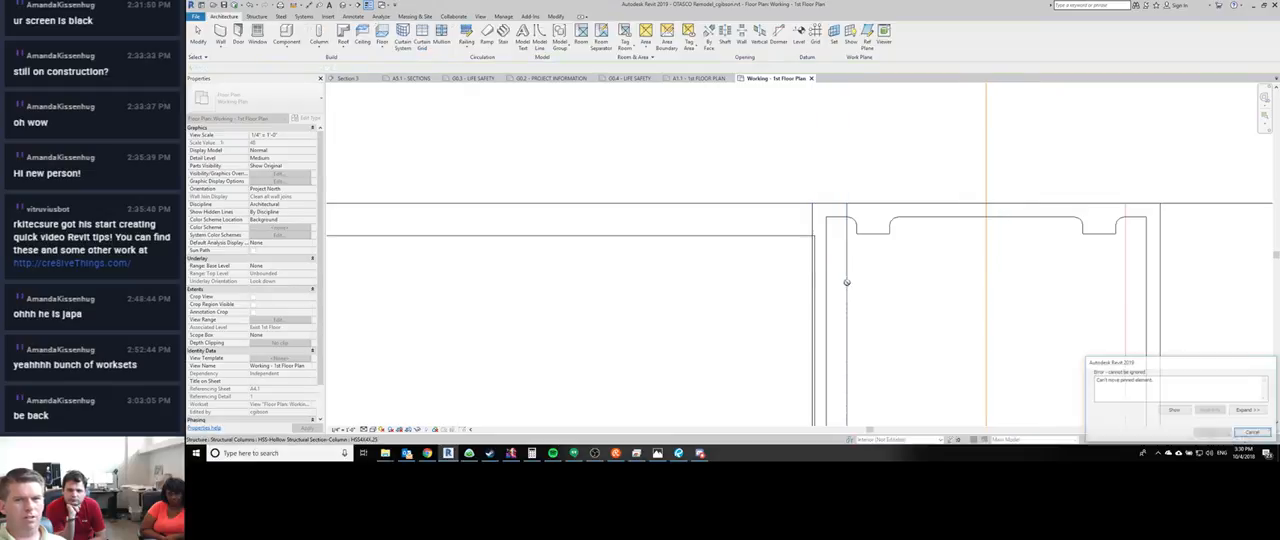
click(1252, 432)
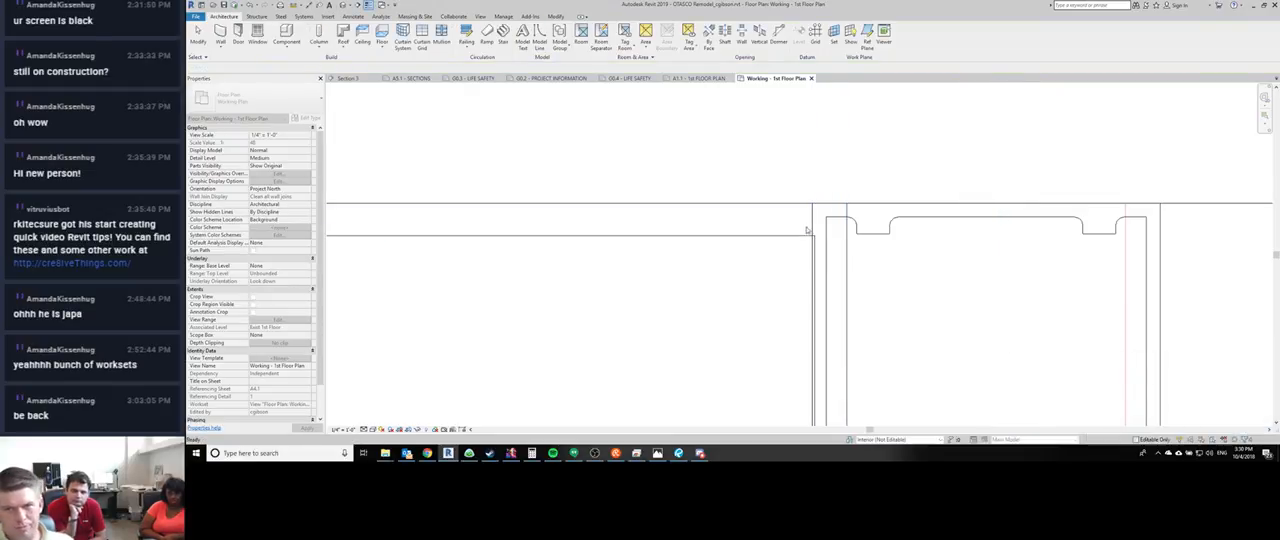
- Move the curtain grid line right of the HSS column so the jamb mullion's near face meets the column's outer face
scroll(849, 271, down, 3)
middle_drag(857, 352, 857, 217)
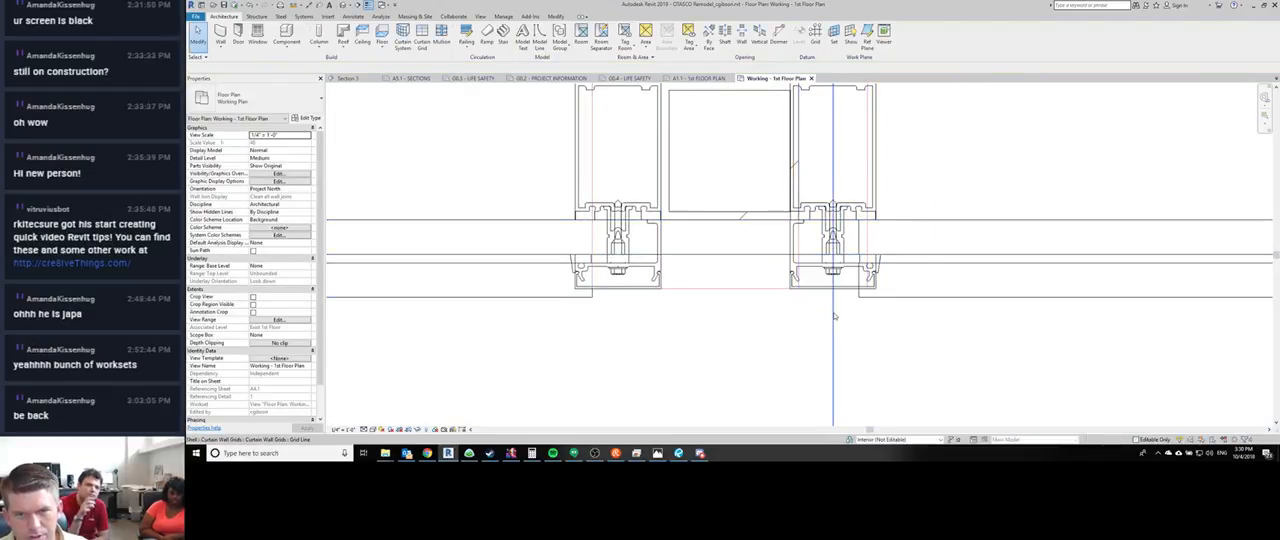
click(833, 317)
key(m)
key(v)
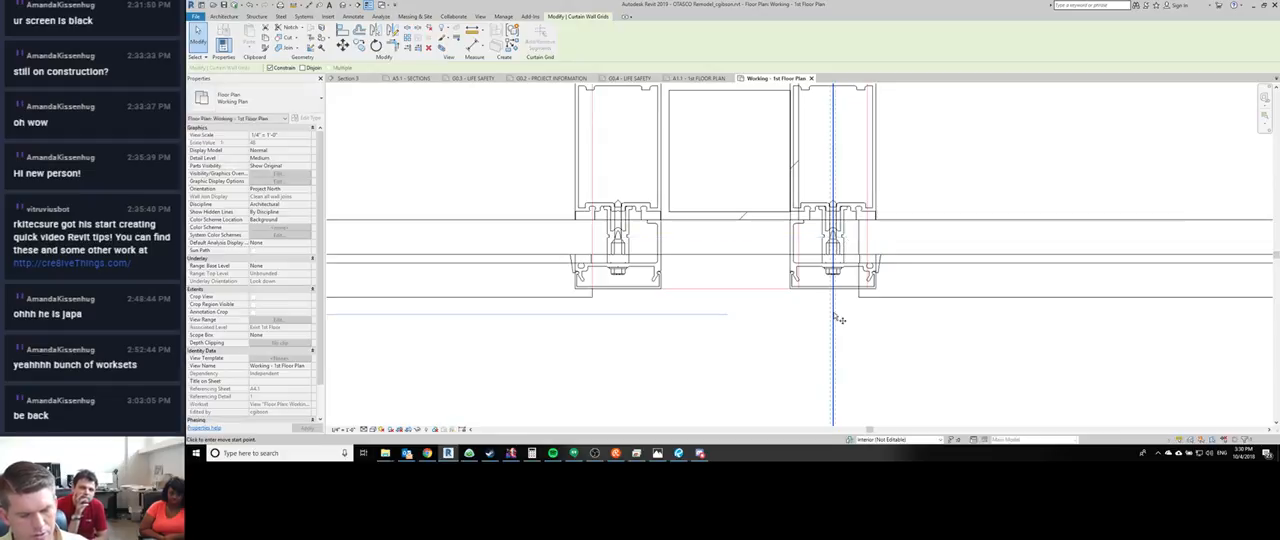
key(Escape)
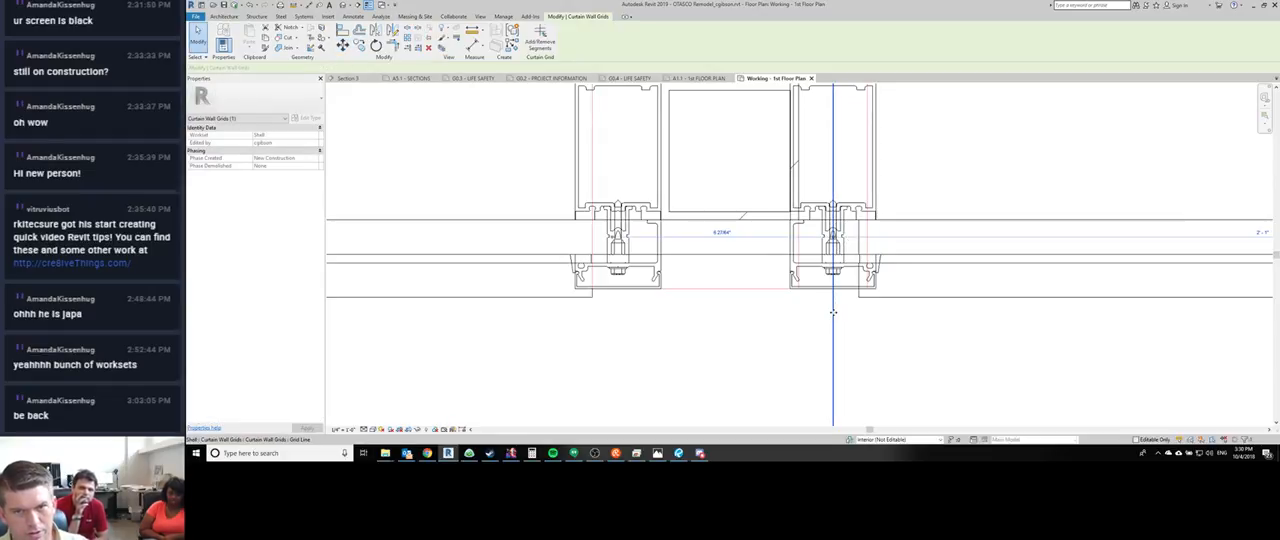
key(m)
key(v)
middle_drag(814, 127, 831, 306)
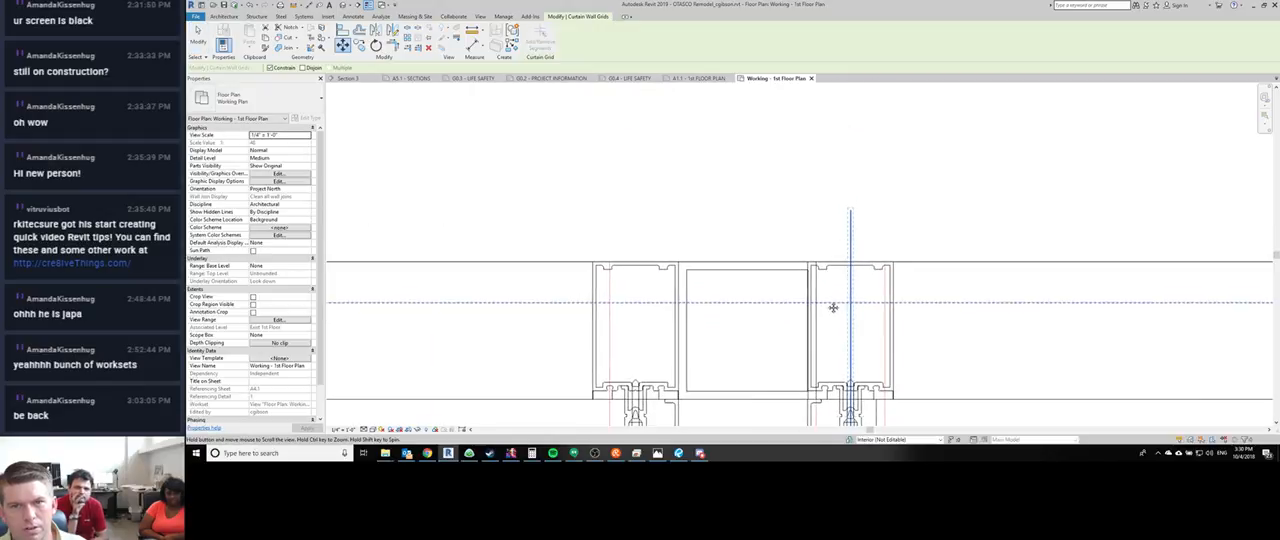
scroll(799, 287, up, 4)
click(826, 282)
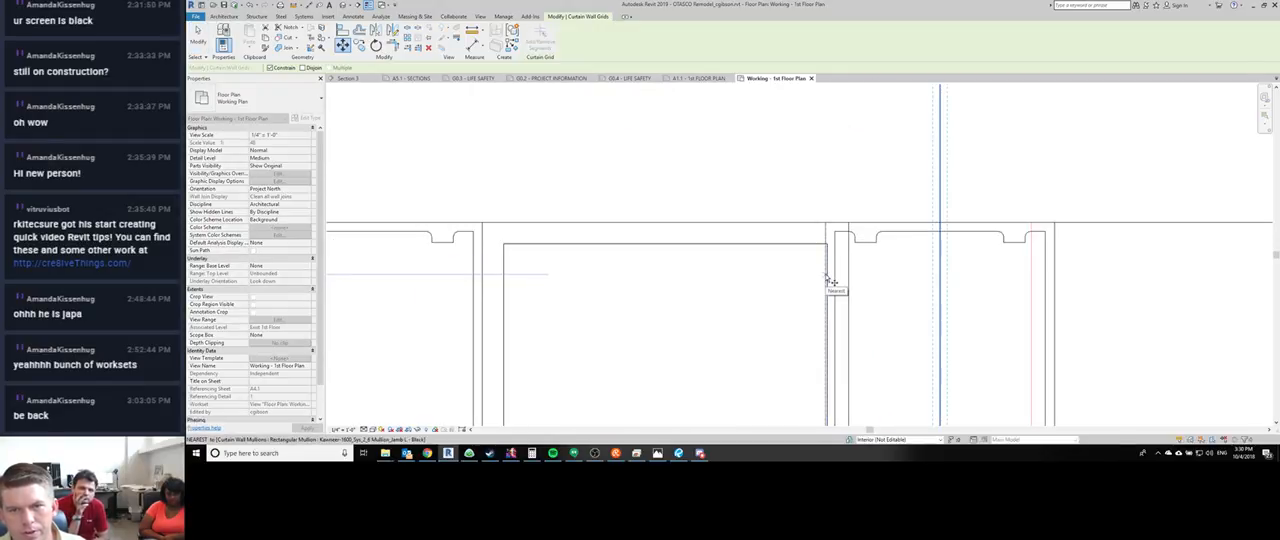
click(848, 275)
scroll(807, 212, down, 6)
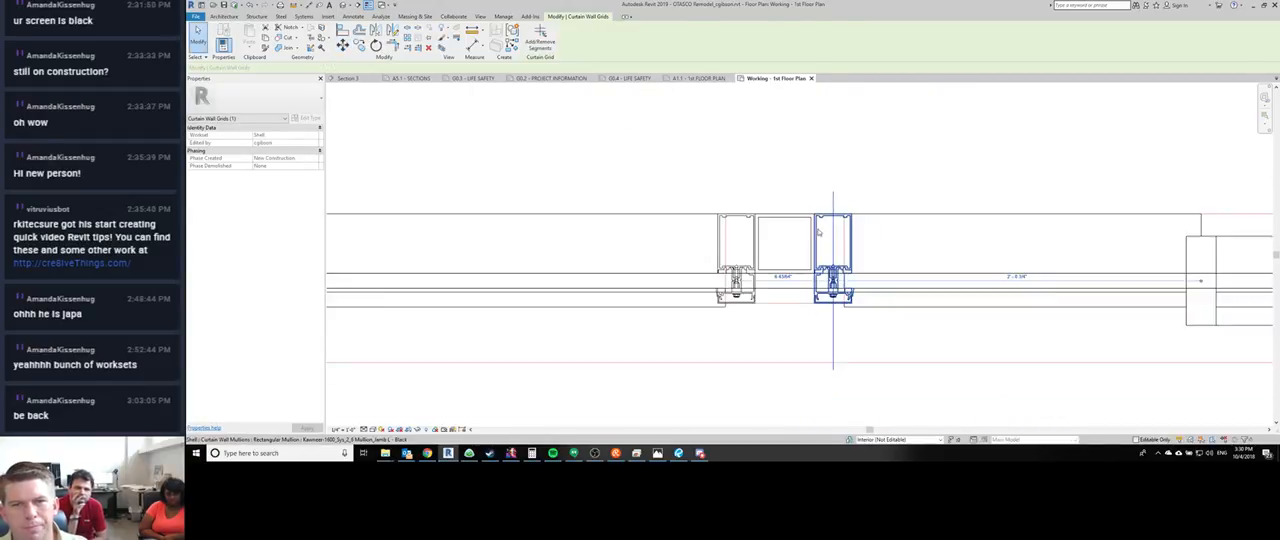
key(Escape)
scroll(799, 270, up, 2)
key(d)
key(i)
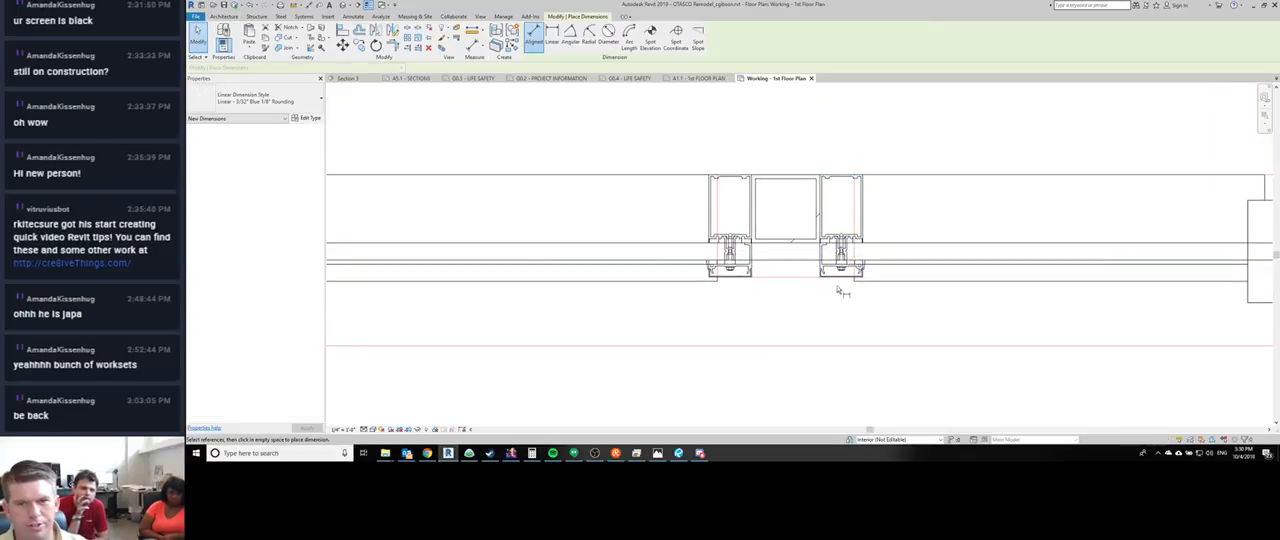
click(730, 291)
key(Escape)
key(Escape)
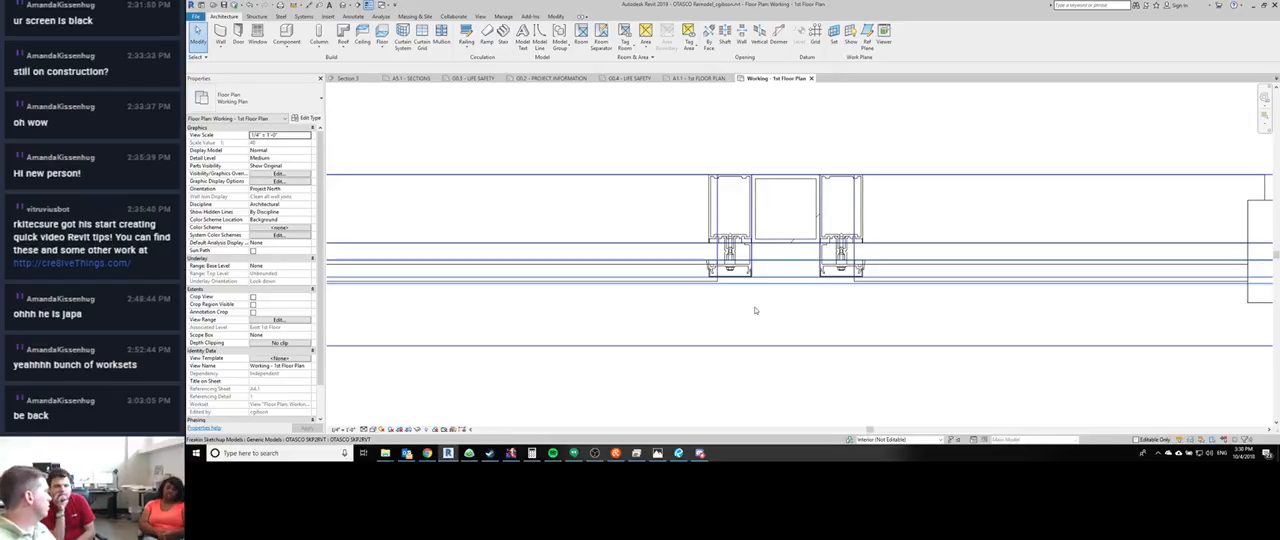
- Examine the storefront mullions at the HSS column and the hatched pier, and identify the glazed curtain panel beside the pier
scroll(693, 228, down, 2)
scroll(733, 277, up, 2)
middle_drag(733, 277, 703, 286)
scroll(810, 287, down, 3)
middle_drag(810, 287, 614, 274)
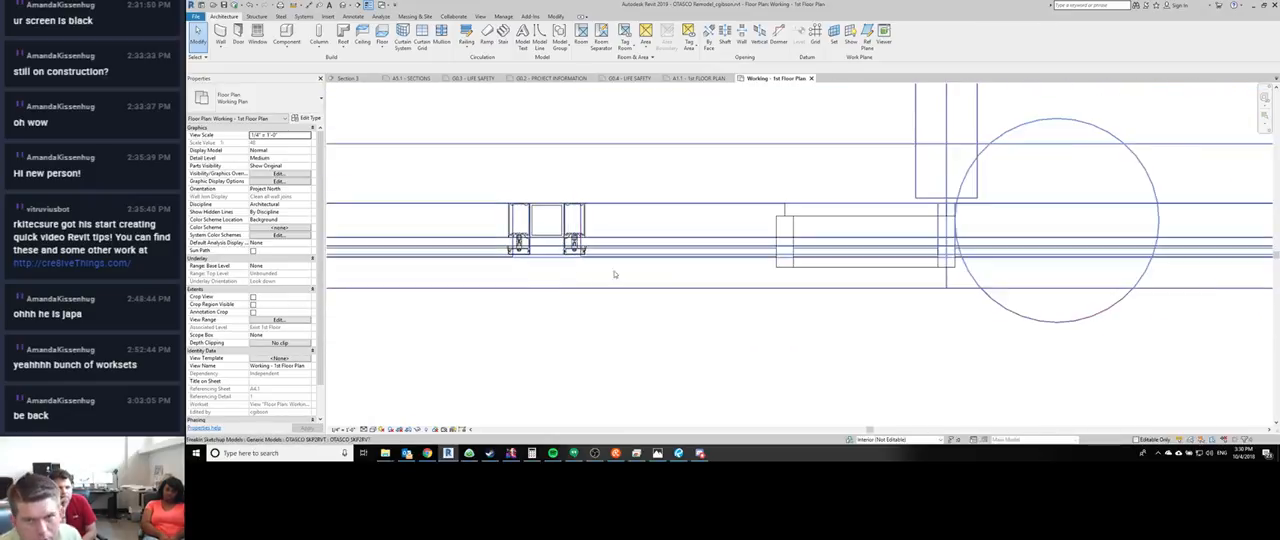
middle_drag(852, 331, 1080, 313)
scroll(1080, 313, down, 3)
scroll(728, 262, up, 4)
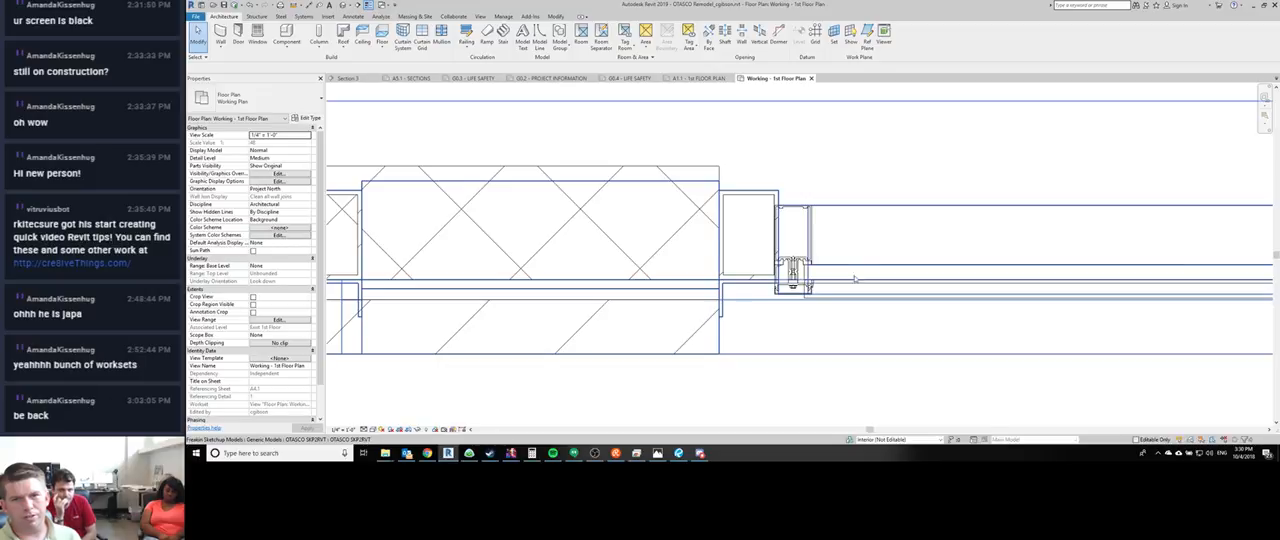
middle_drag(855, 279, 733, 308)
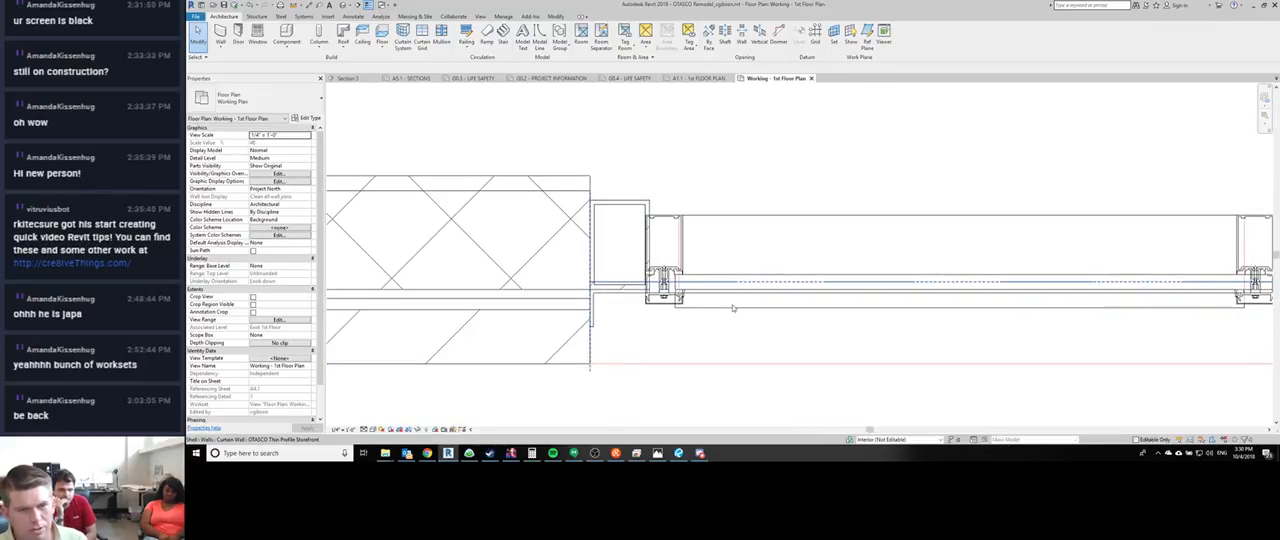
click(731, 310)
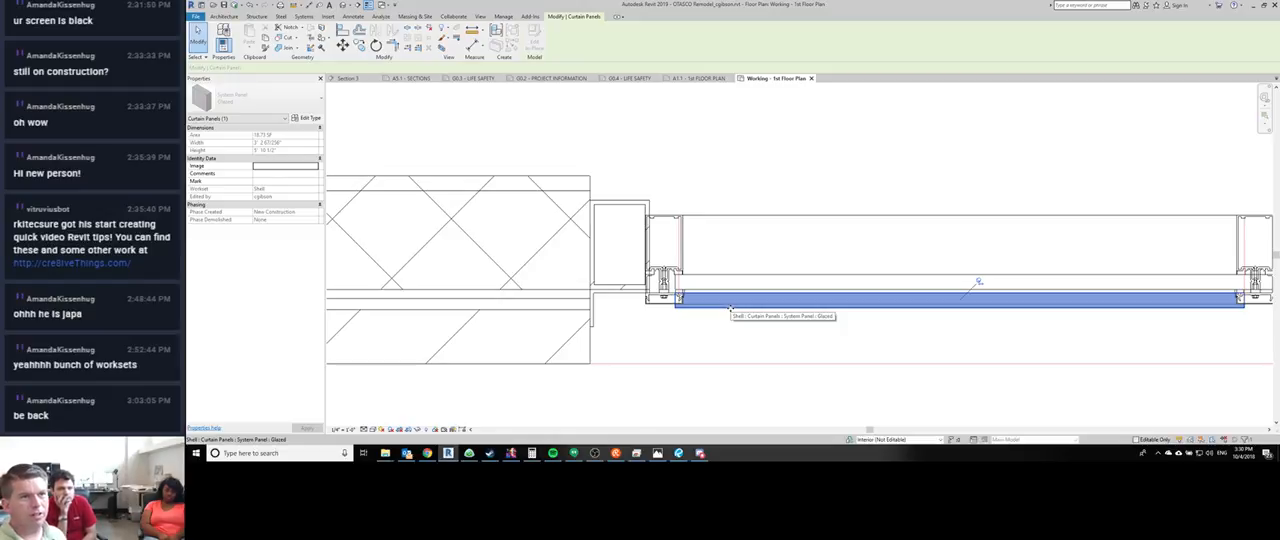
click(715, 324)
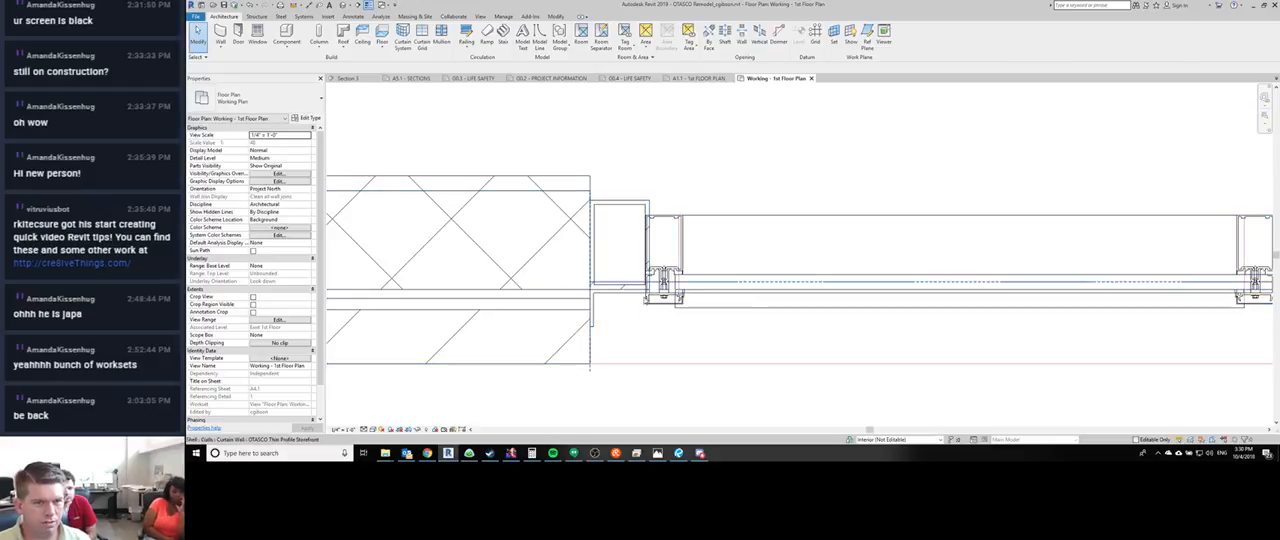
- Measure perpendicular to the storefront up to the horizontal mullion's edge, just right of the pier's jamb mullion
middle_drag(718, 332, 557, 337)
key(m)
key(e)
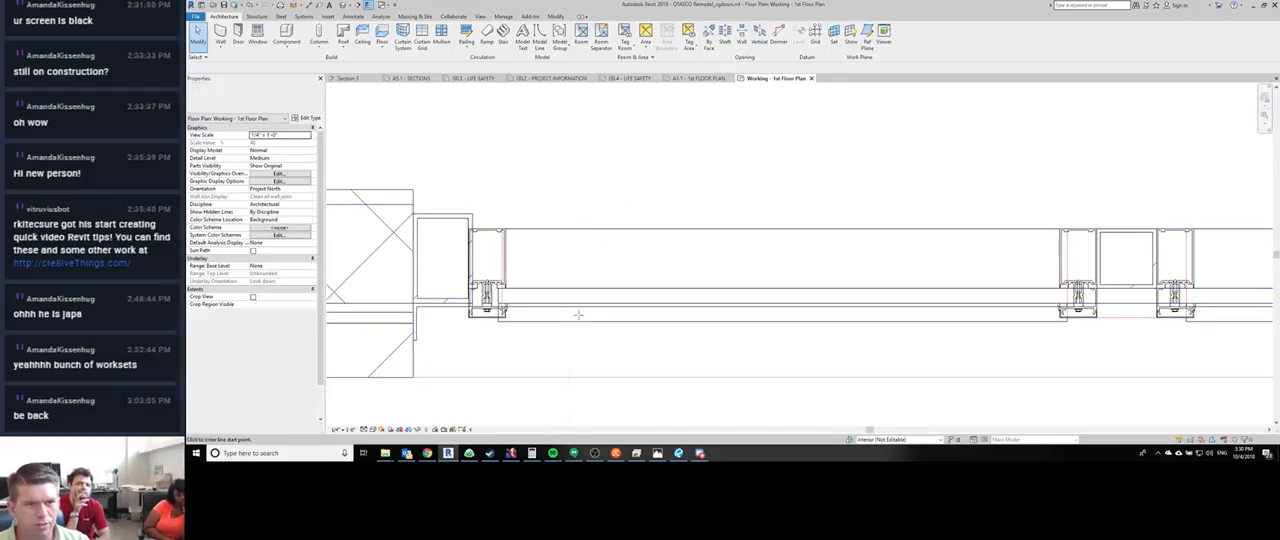
scroll(581, 315, up, 2)
click(564, 298)
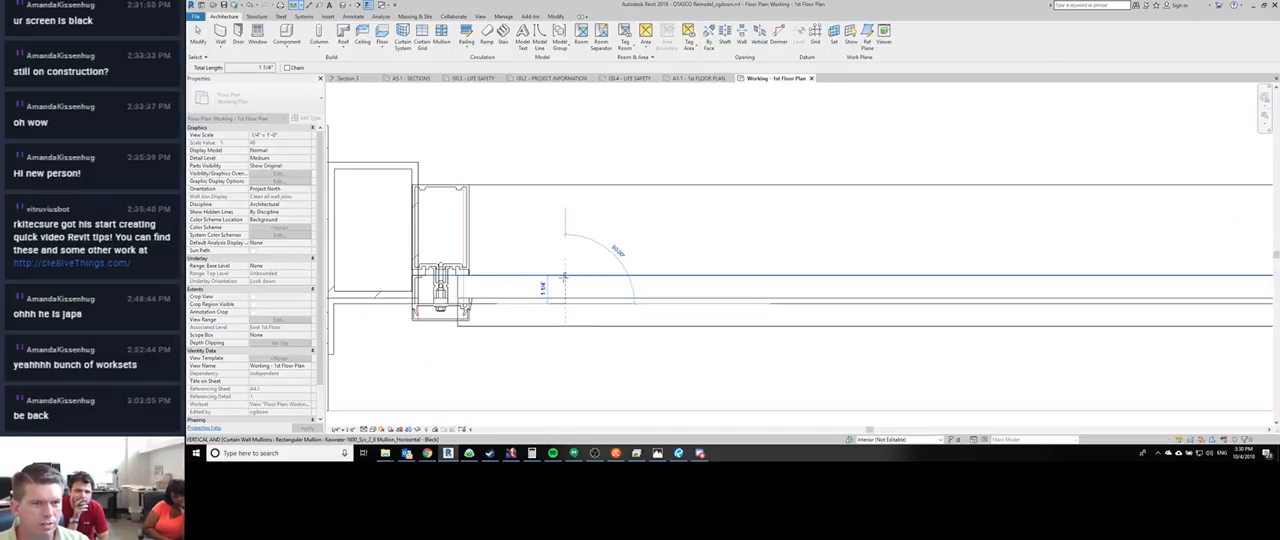
key(Escape)
key(Escape)
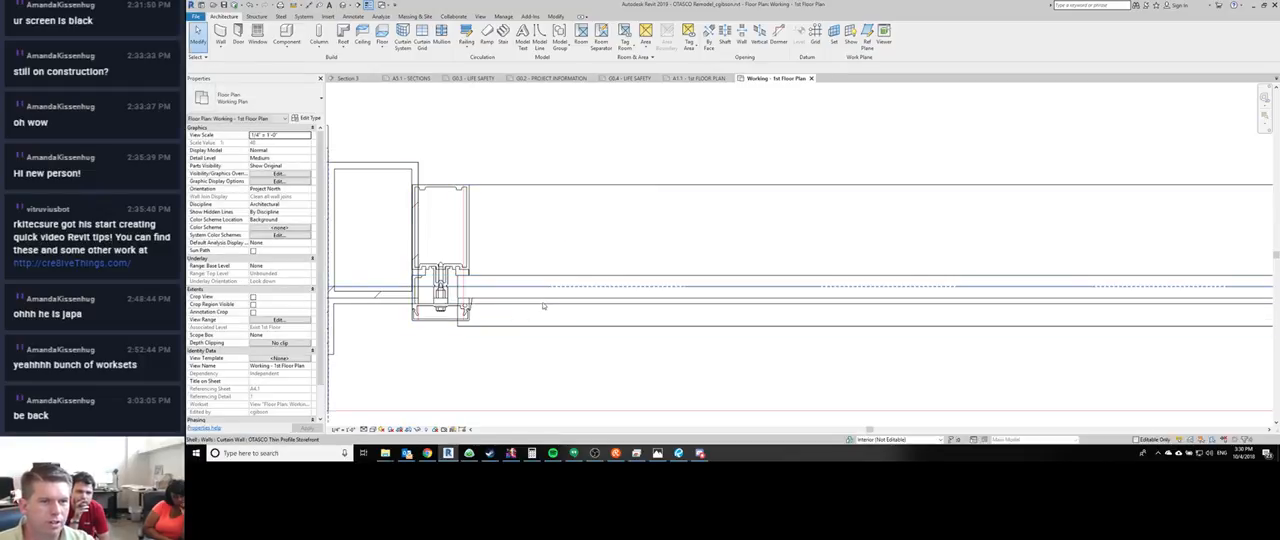
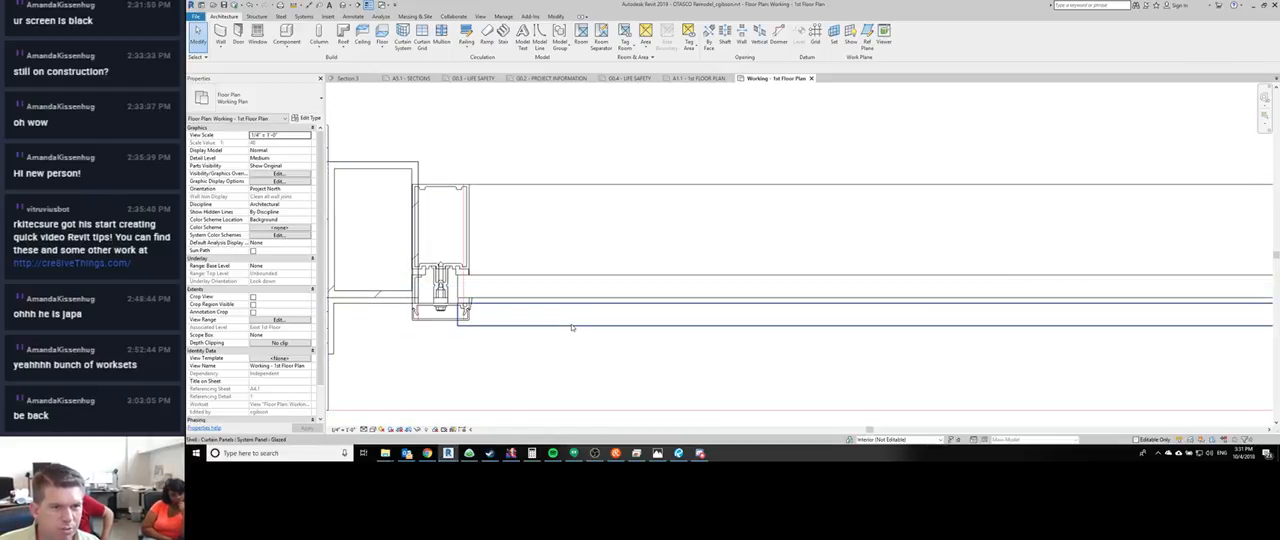
- Set the offset of the Glazed system panel type to 0 so the glass centres on the storefront mullions
click(572, 327)
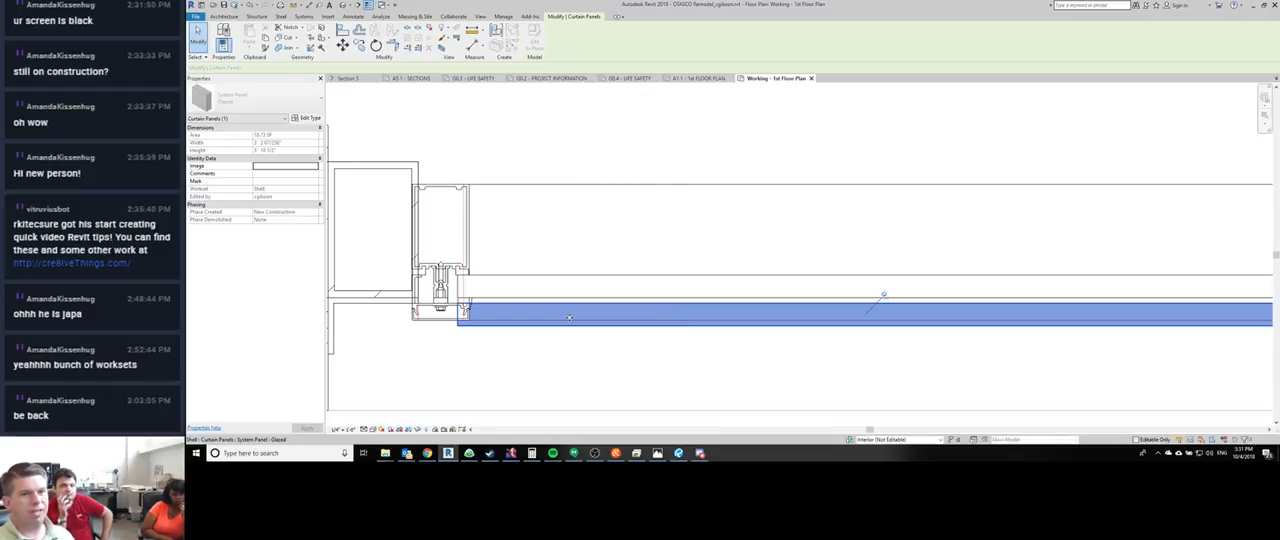
key(Escape)
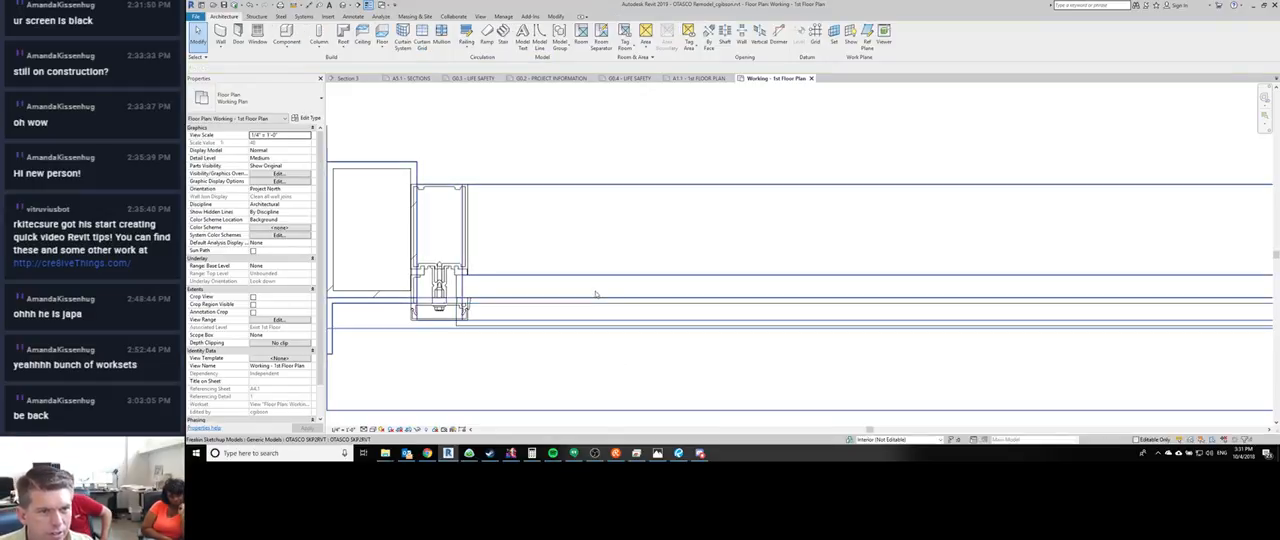
double_click(490, 322)
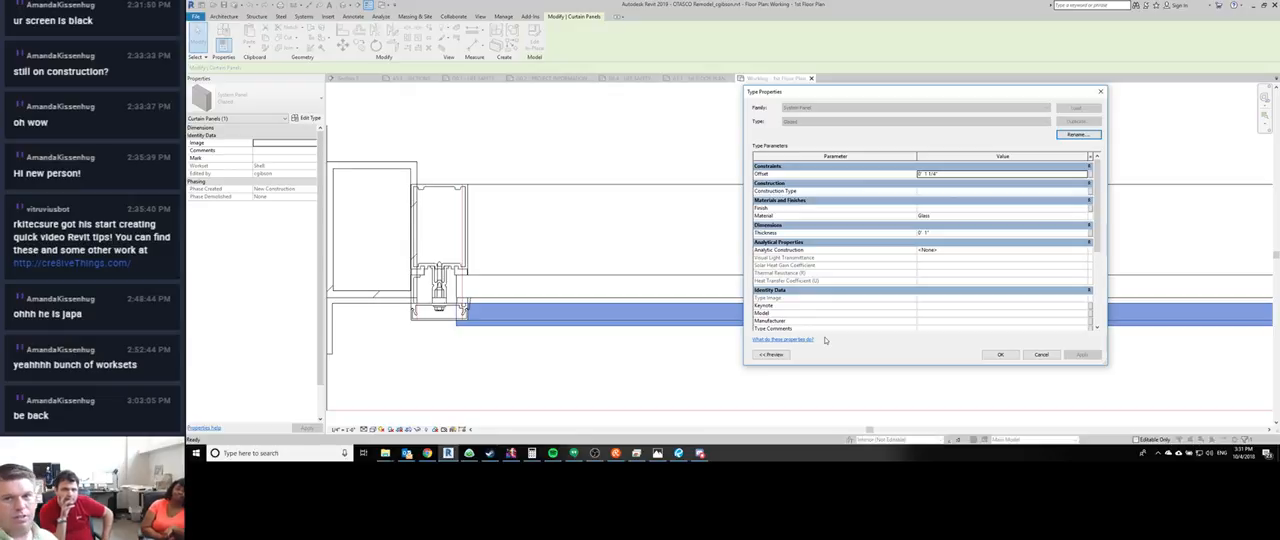
click(985, 174)
text(0' 0)
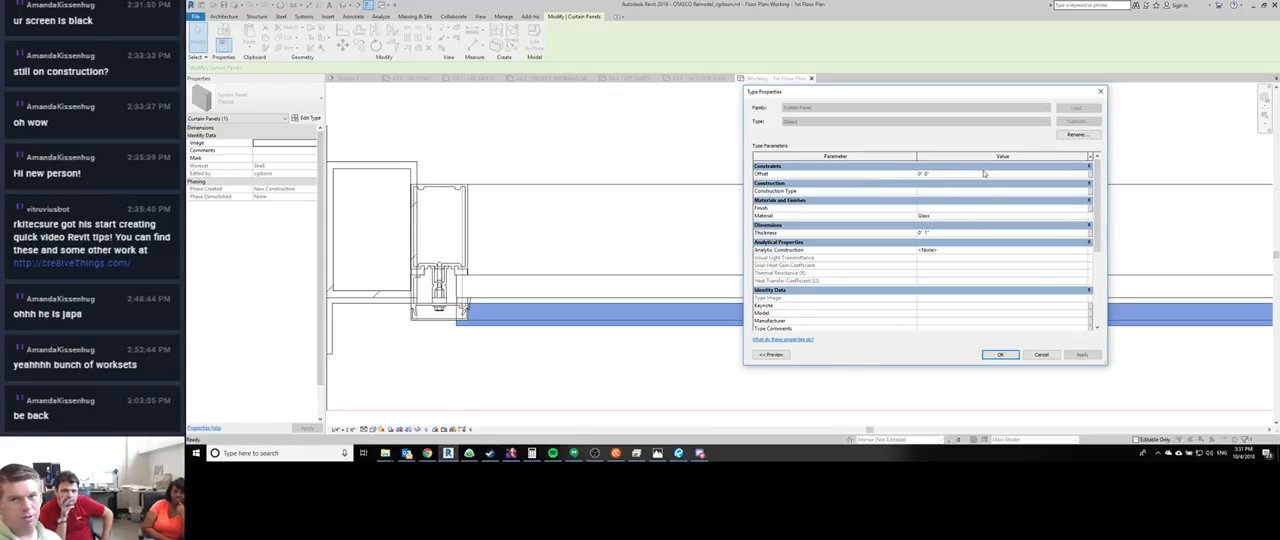
key(Return)
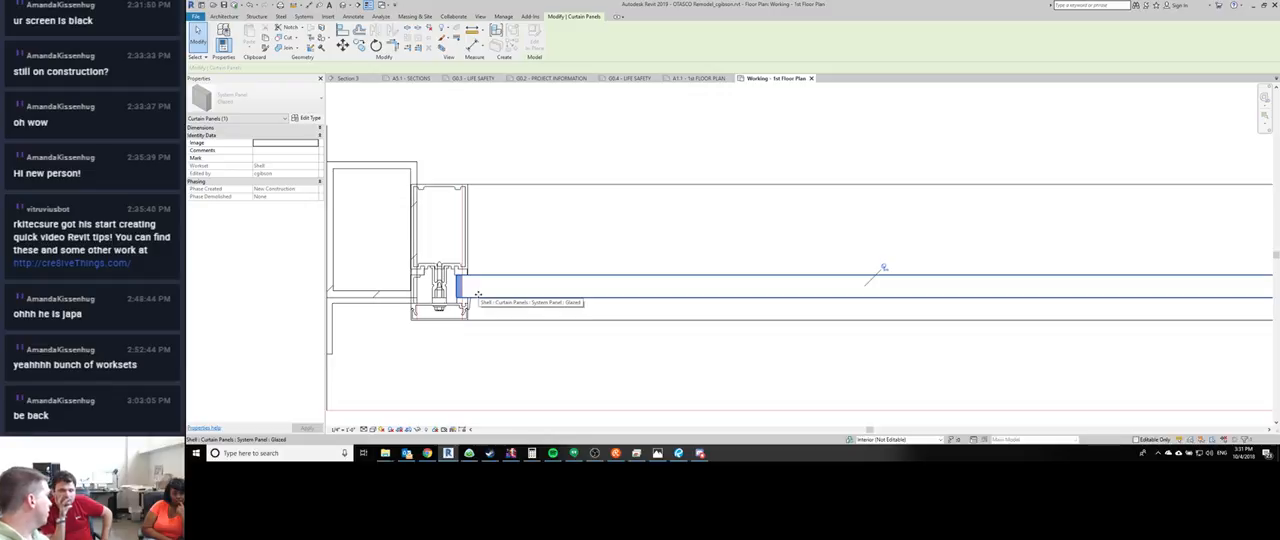
key(Escape)
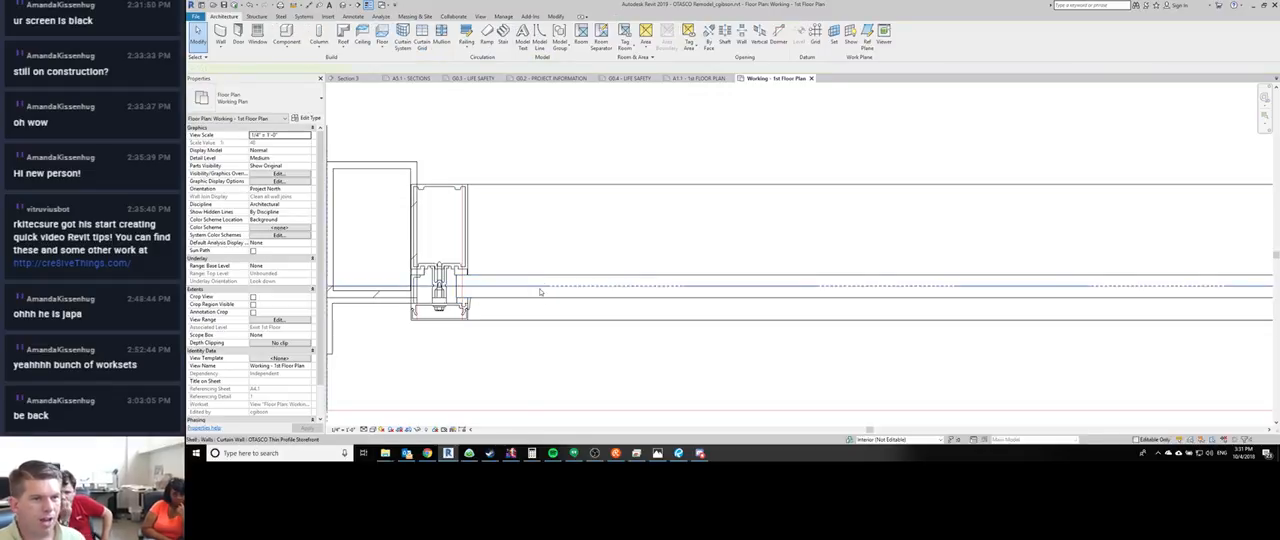
- Examine the storefront curtain walls around the building corner, checking the glass and mullion positions against the linked SketchUp model
click(540, 291)
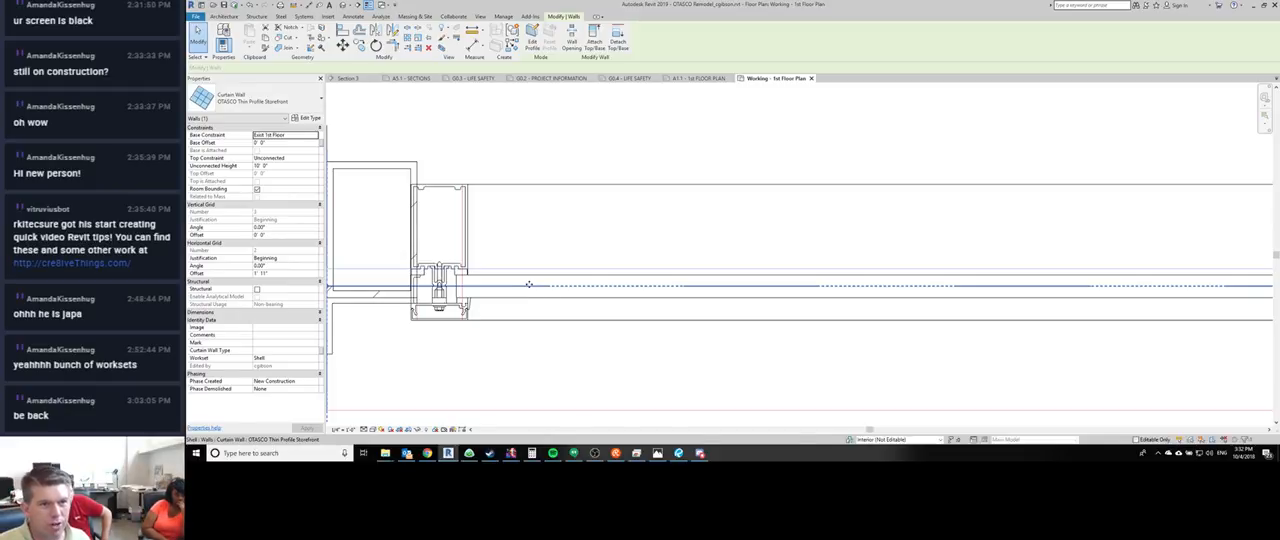
scroll(837, 285, down, 3)
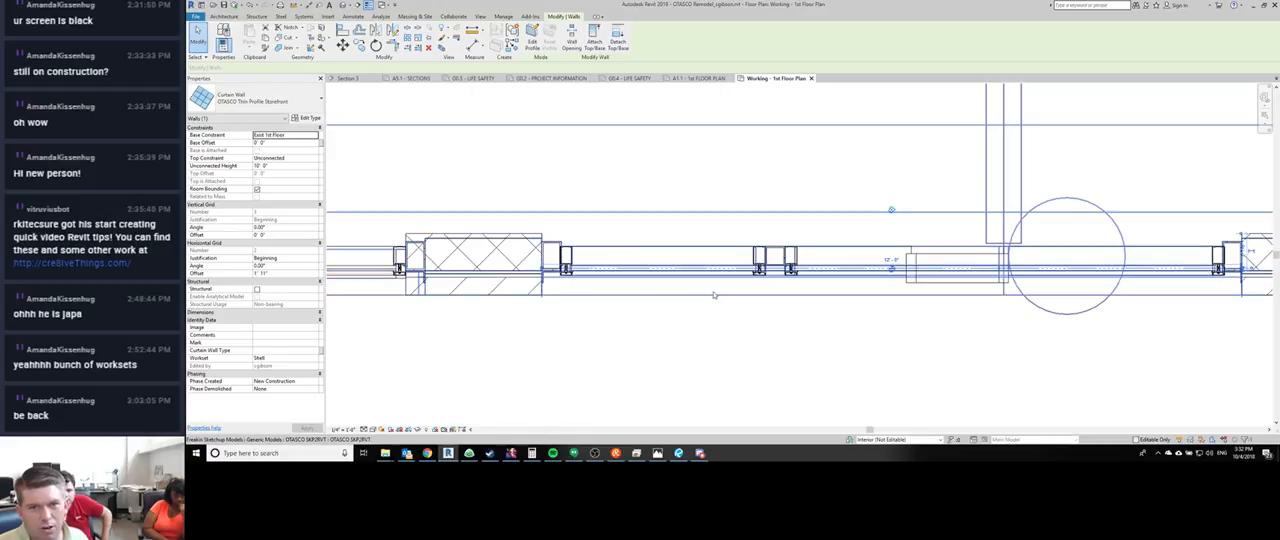
middle_drag(583, 332, 1057, 383)
middle_drag(534, 336, 1113, 345)
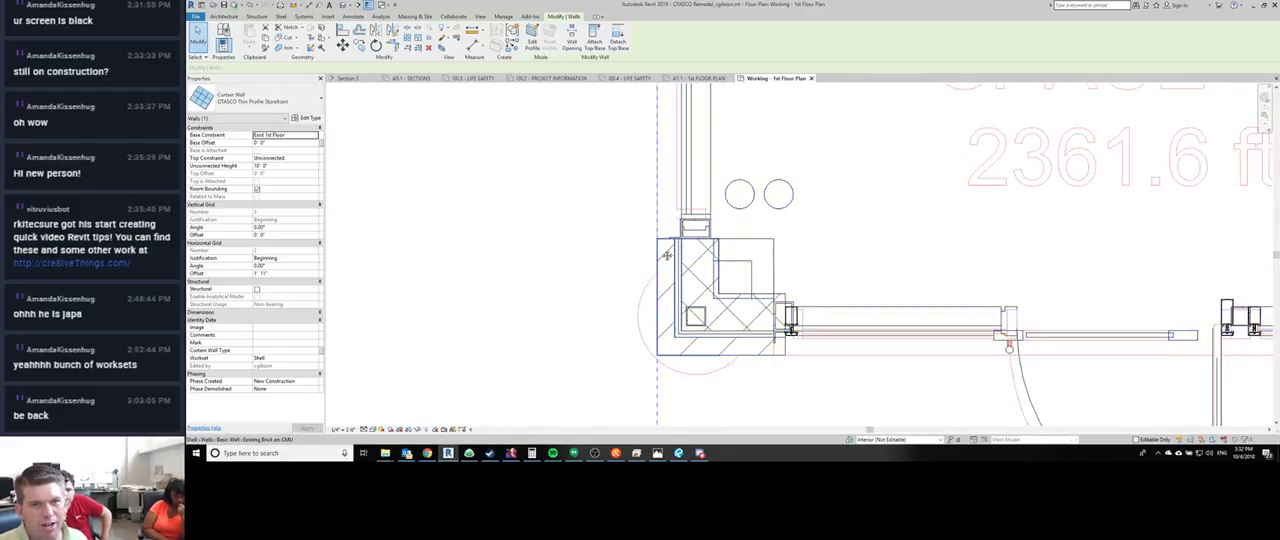
middle_drag(691, 209, 658, 321)
scroll(658, 321, up, 2)
click(660, 289)
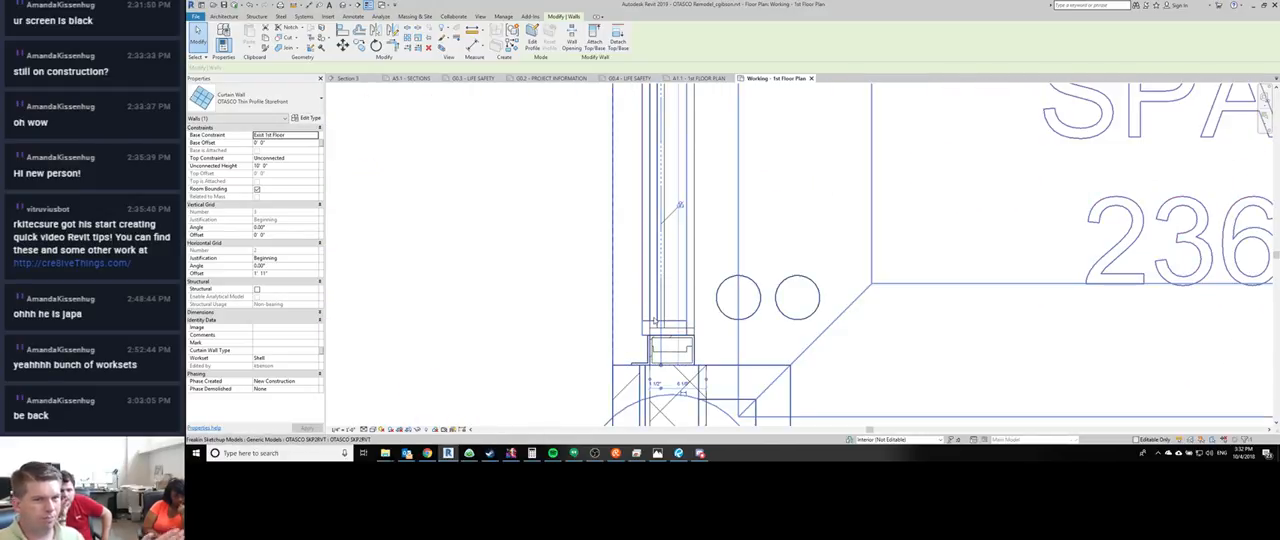
middle_drag(679, 205, 701, 420)
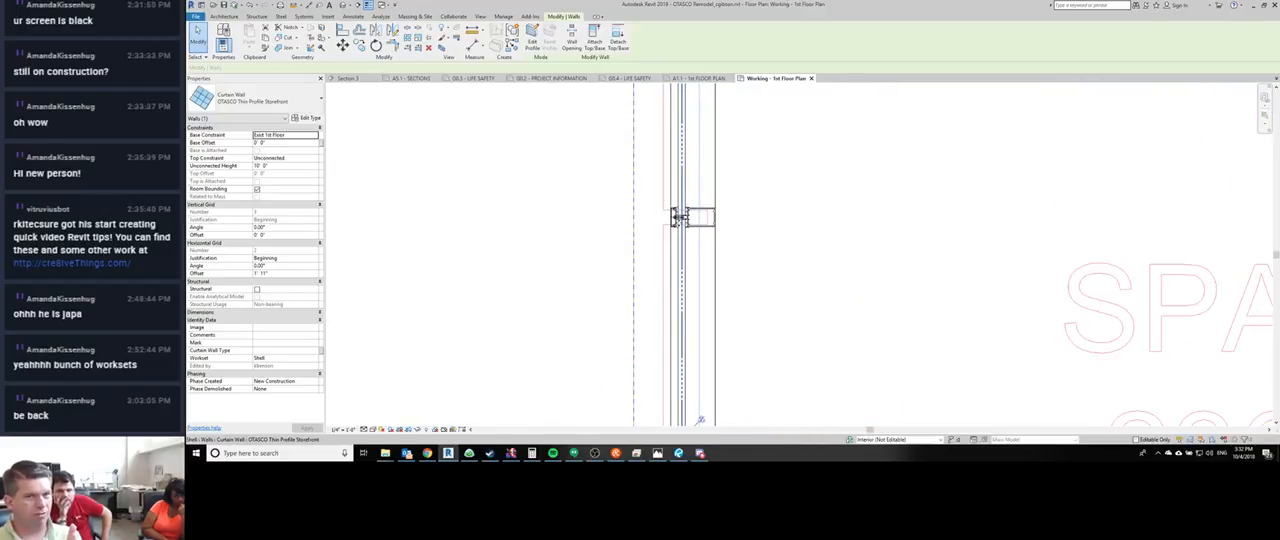
scroll(676, 219, up, 2)
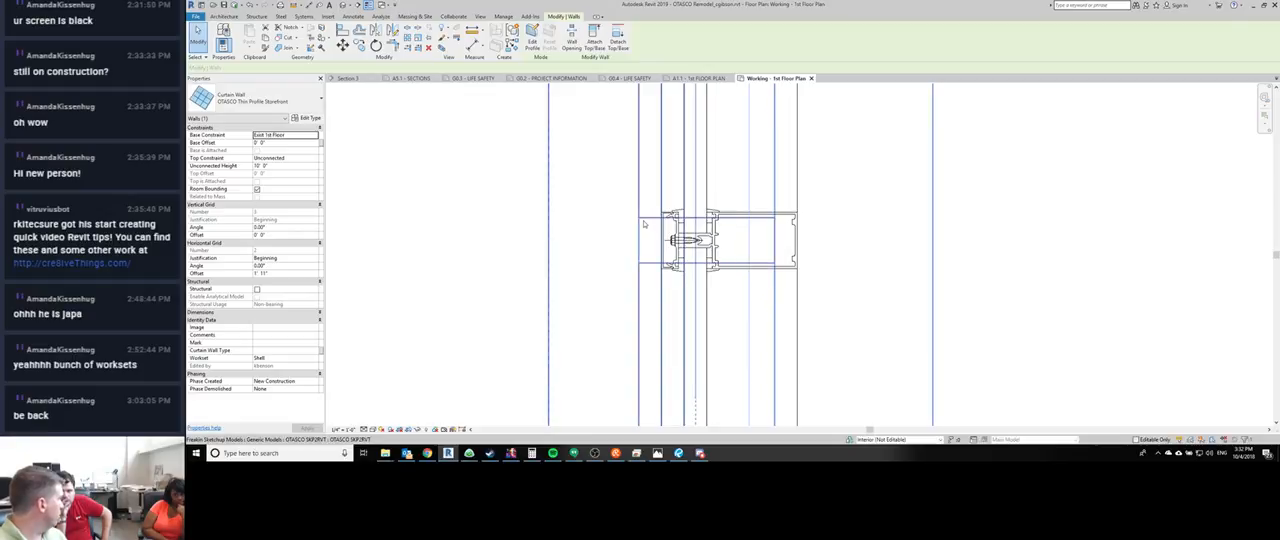
scroll(660, 235, down, 6)
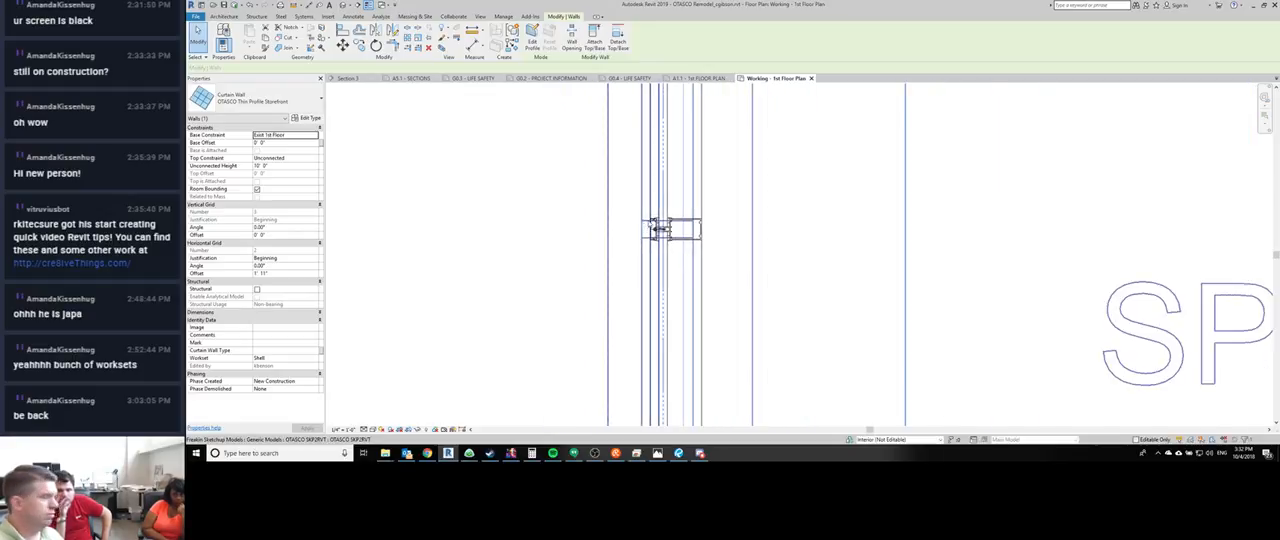
- Examine how the storefront jamb and steel column meet the end of the brick-on-CMU wall further along the facade
middle_drag(765, 331, 684, 455)
scroll(631, 319, down, 1)
scroll(594, 162, up, 1)
middle_drag(592, 160, 583, 273)
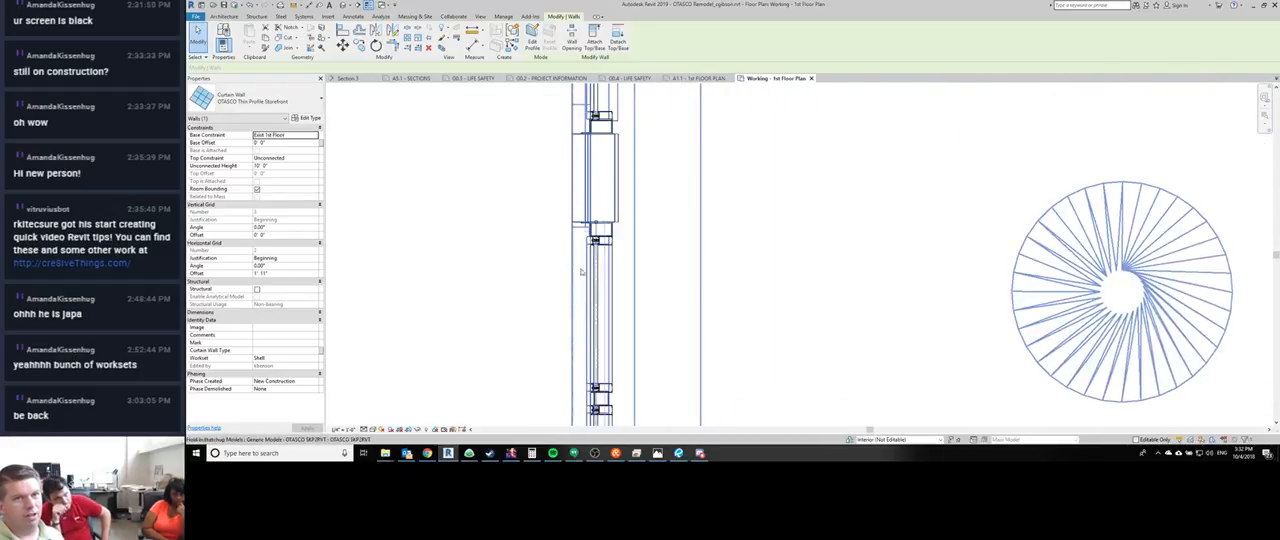
scroll(588, 222, up, 5)
scroll(502, 308, down, 1)
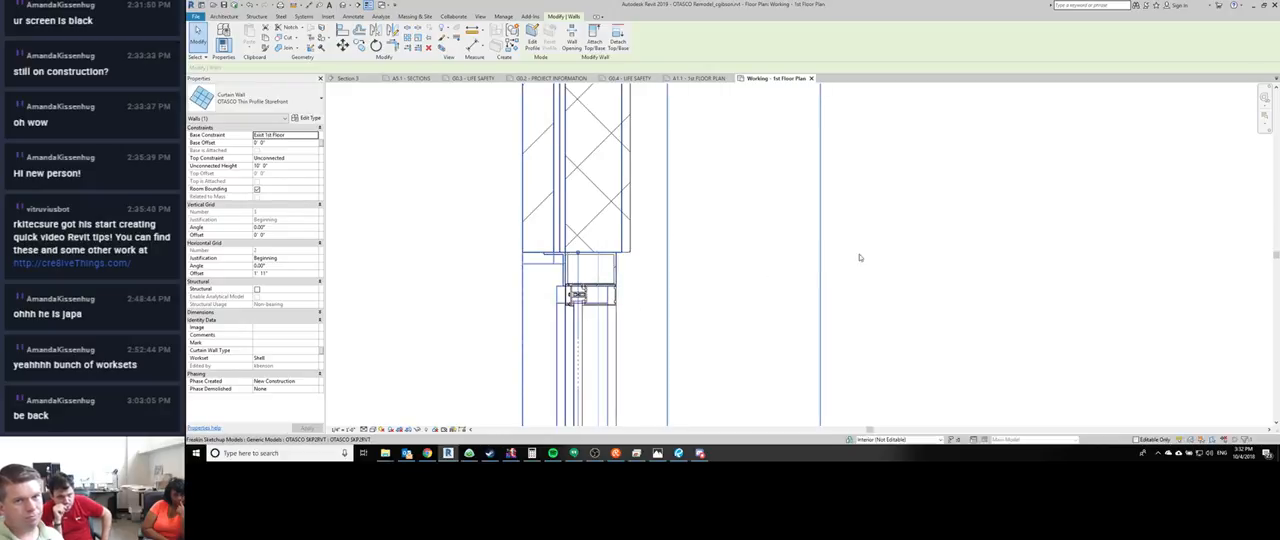
click(417, 268)
middle_drag(483, 246, 490, 232)
scroll(490, 232, down, 1)
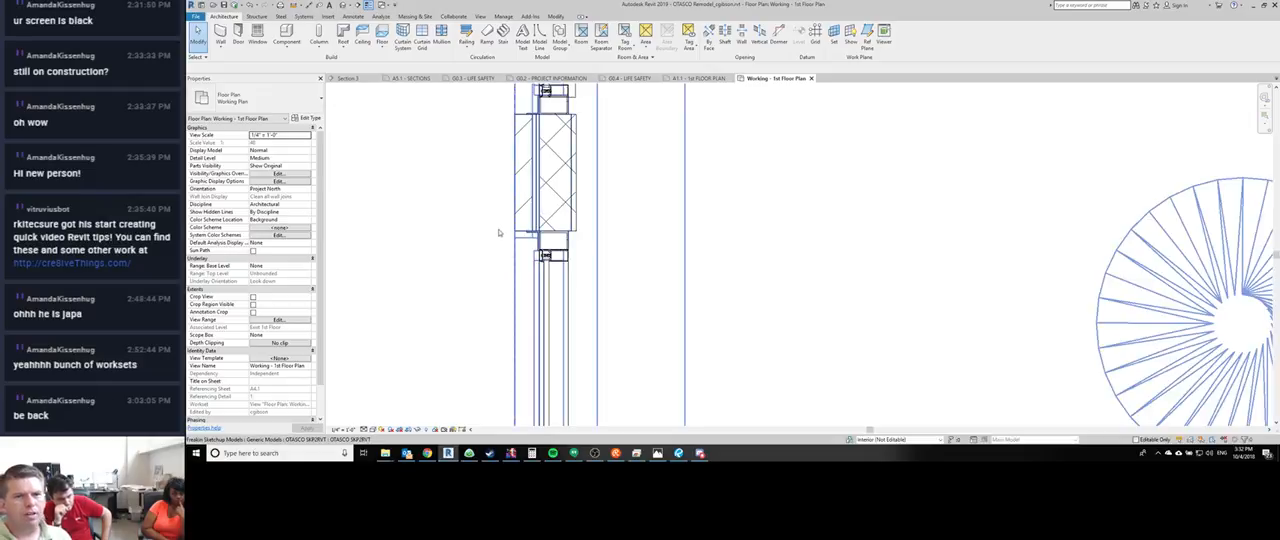
scroll(535, 243, up, 2)
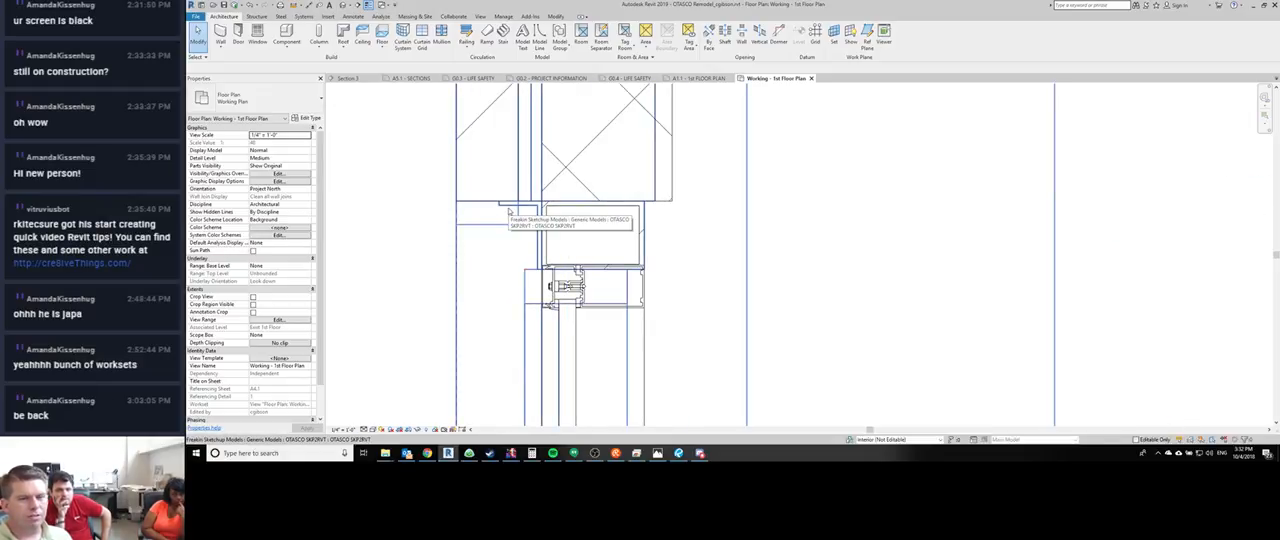
middle_drag(368, 288, 382, 336)
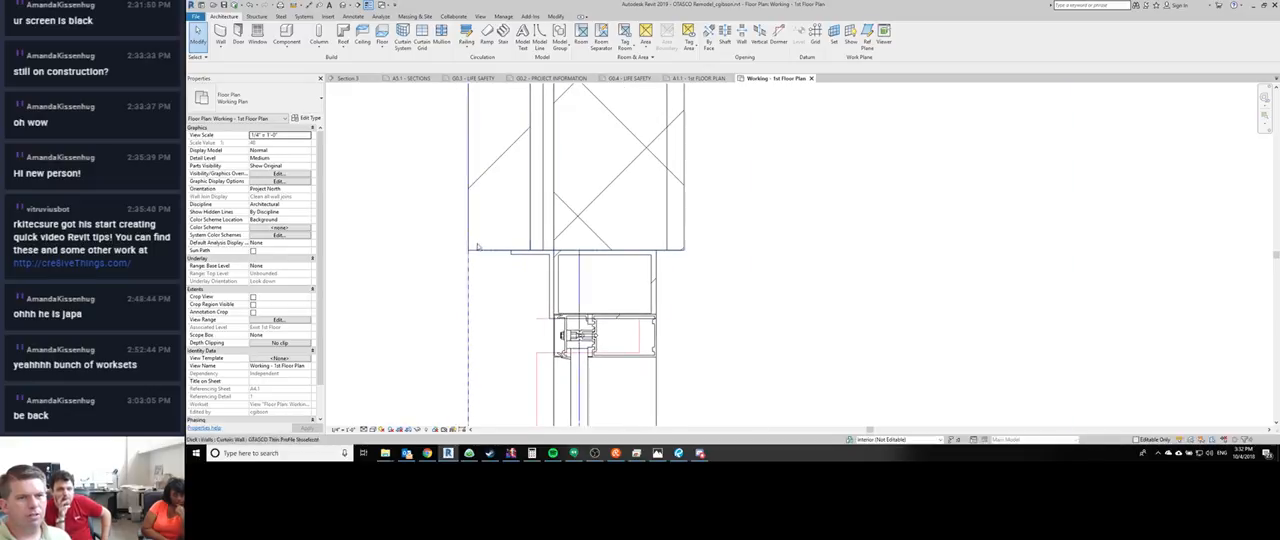
scroll(477, 247, up, 2)
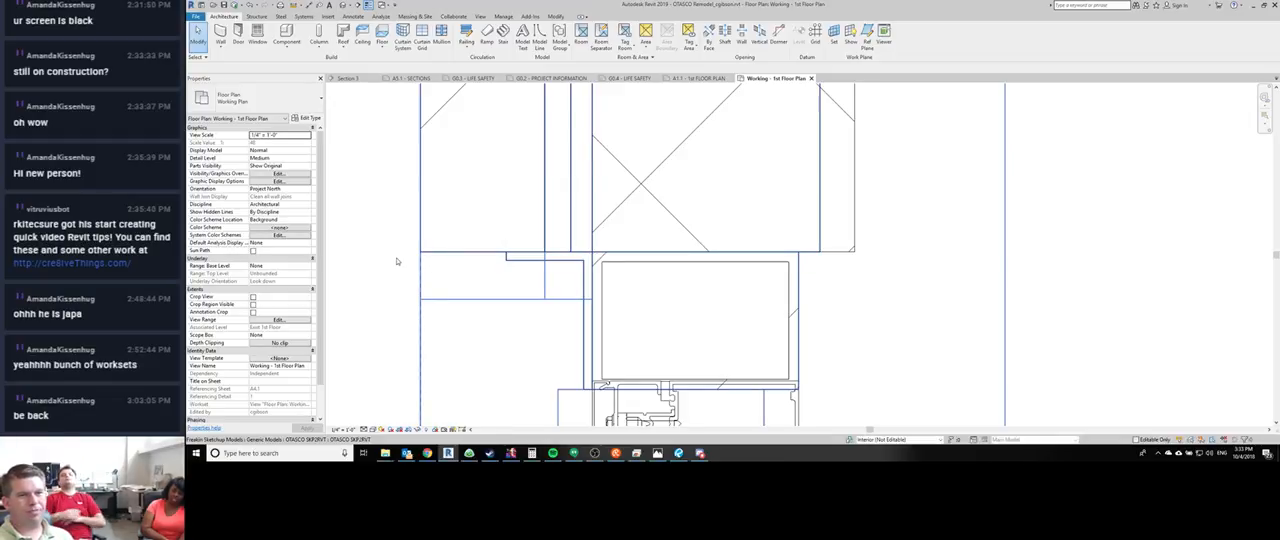
middle_drag(397, 261, 428, 274)
scroll(430, 270, down, 2)
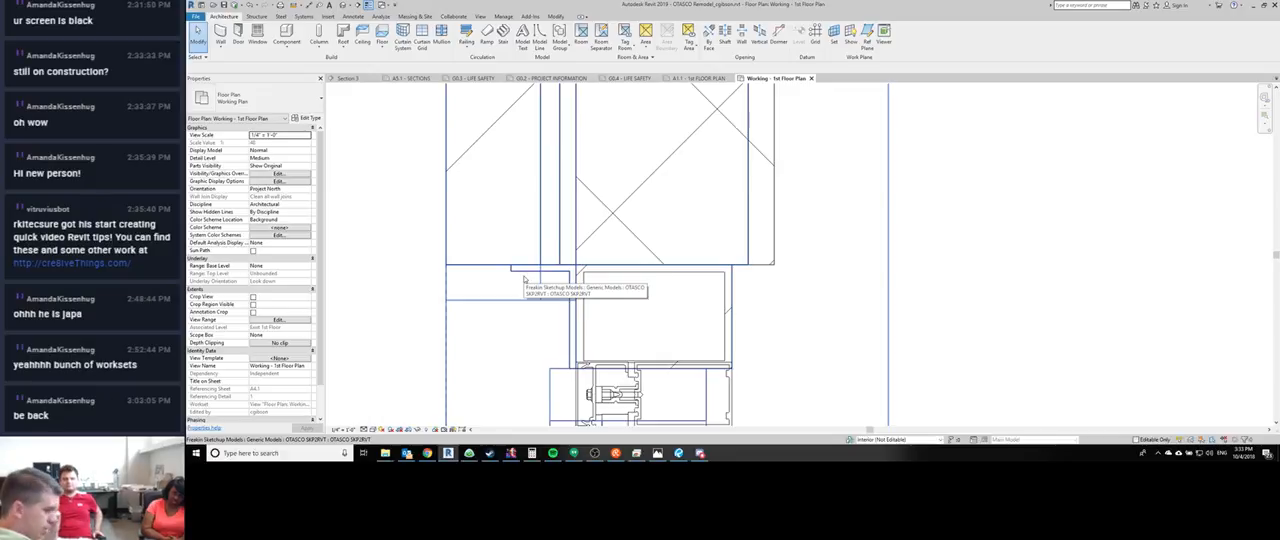
click(522, 278)
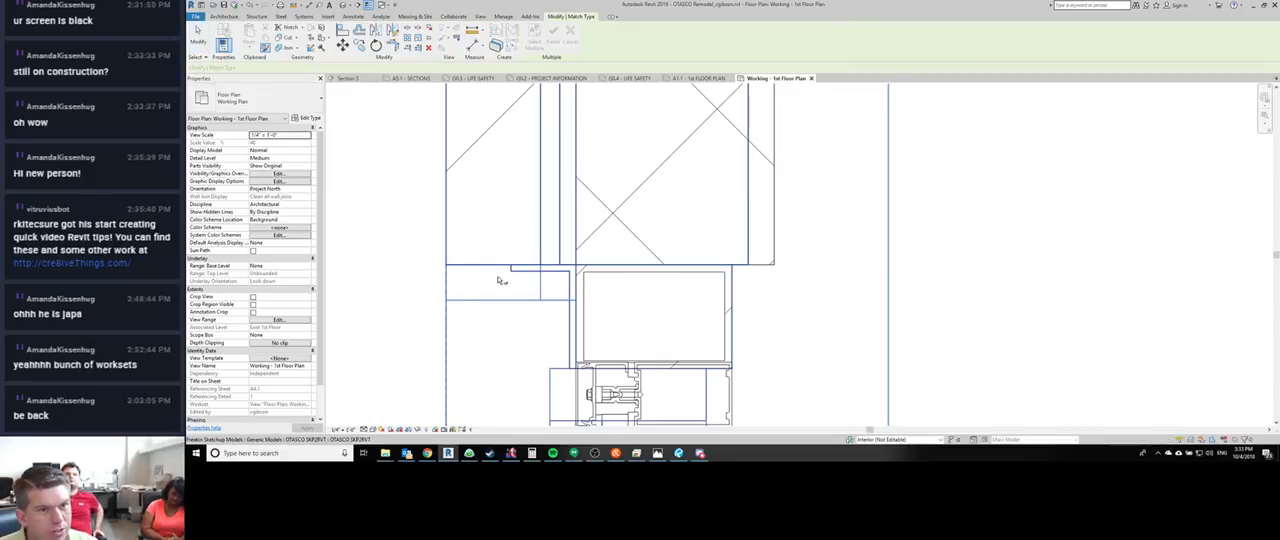
key(Escape)
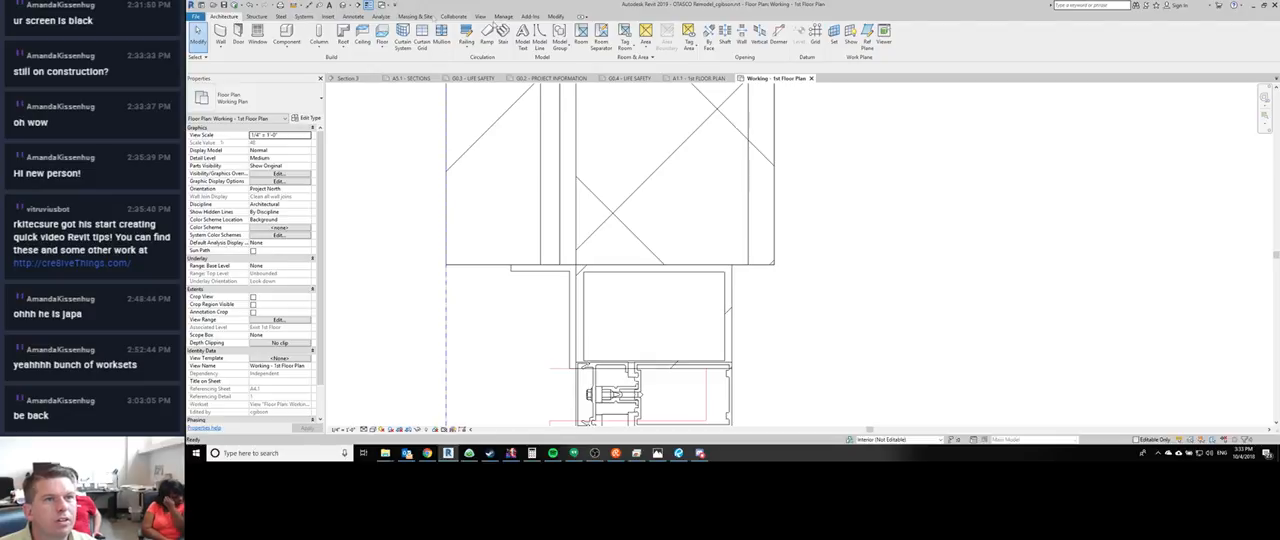
- Browse the project's Render Material entries in the Material Browser and close it without changes
click(503, 16)
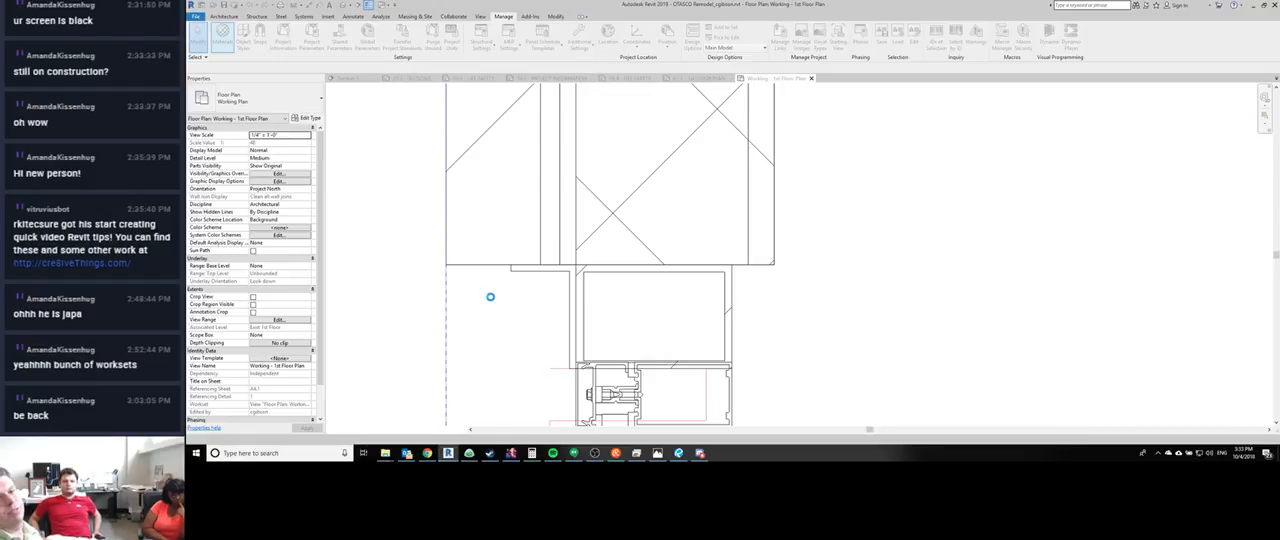
scroll(500, 311, down, 5)
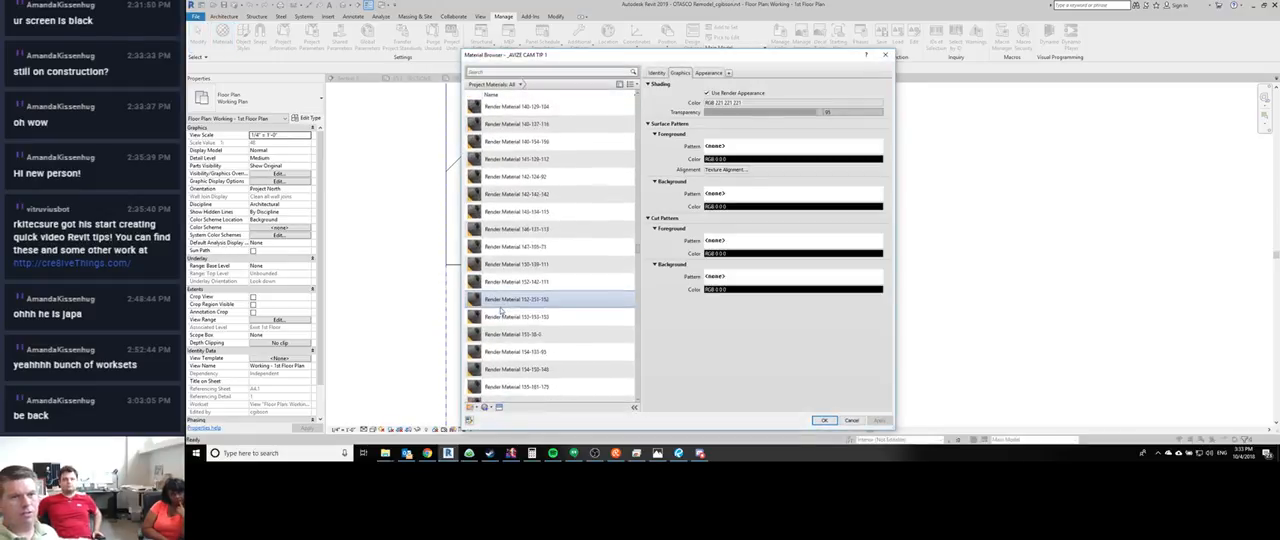
scroll(500, 311, down, 5)
scroll(524, 216, up, 10)
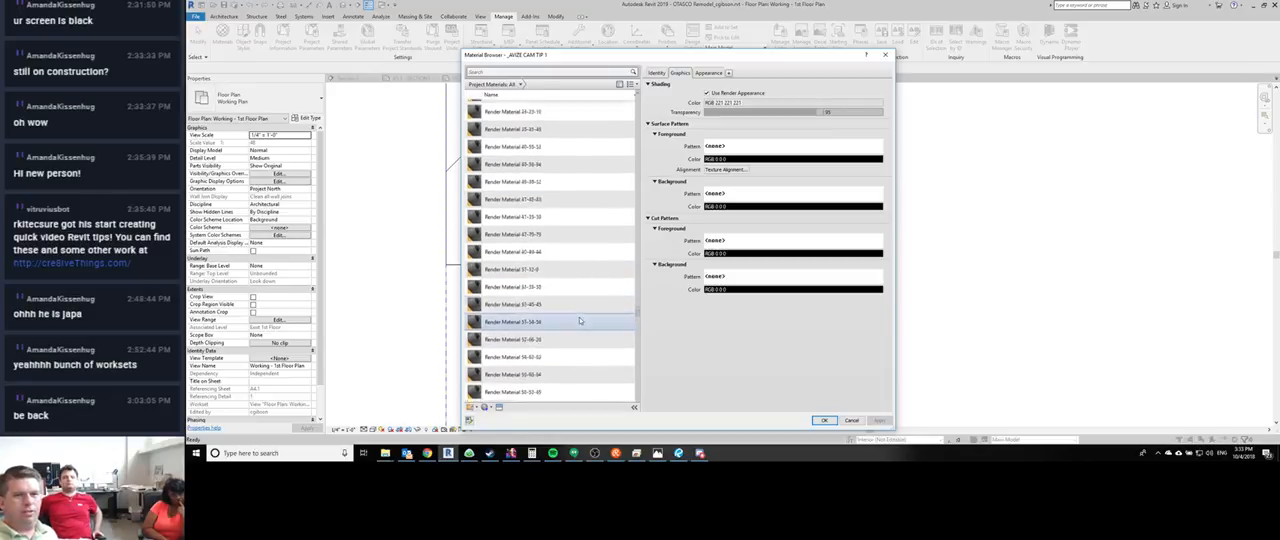
scroll(538, 216, up, 10)
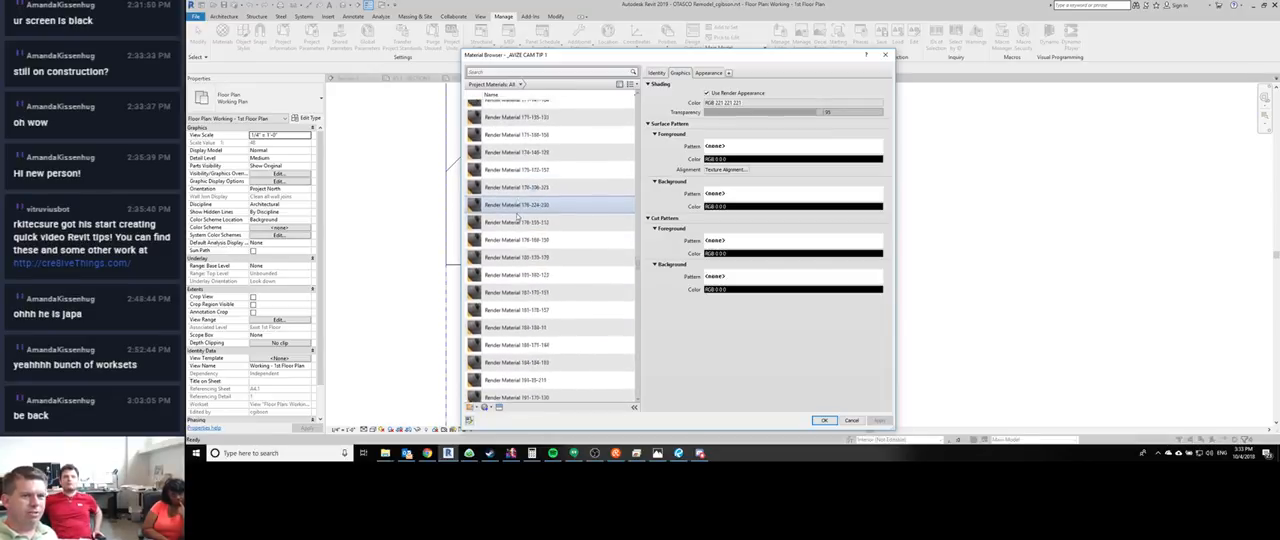
scroll(517, 215, up, 5)
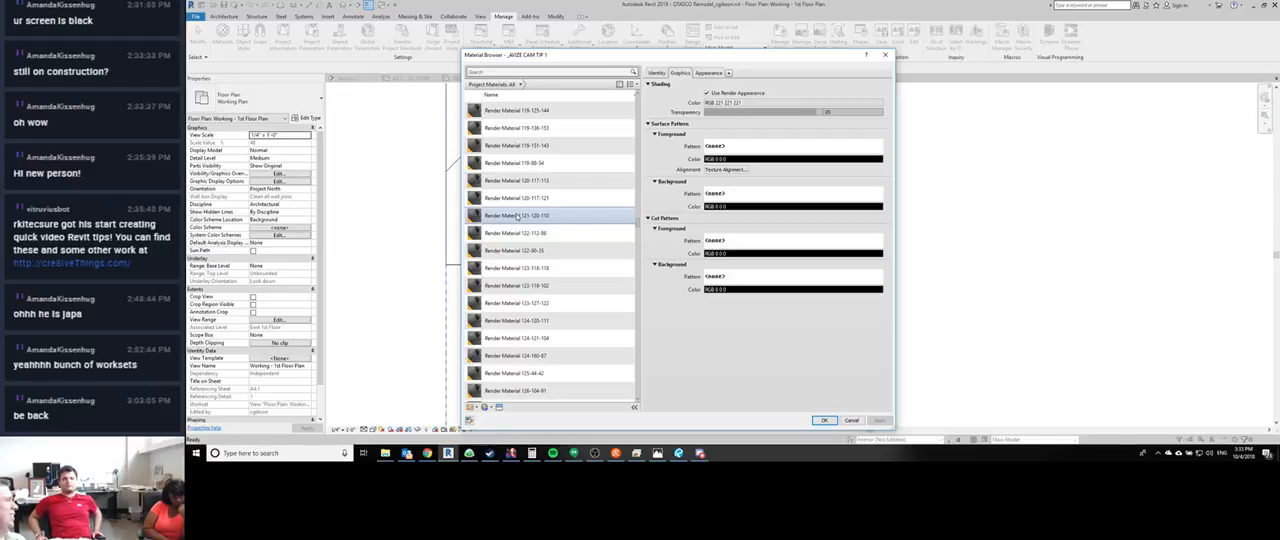
scroll(517, 216, up, 10)
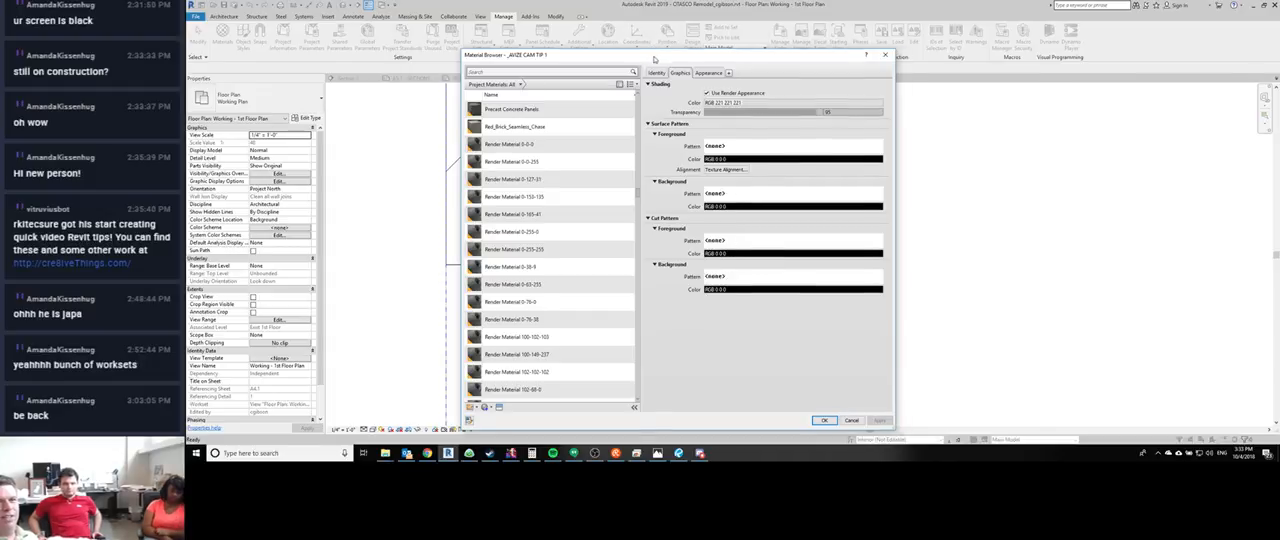
drag(655, 56, 1175, 66)
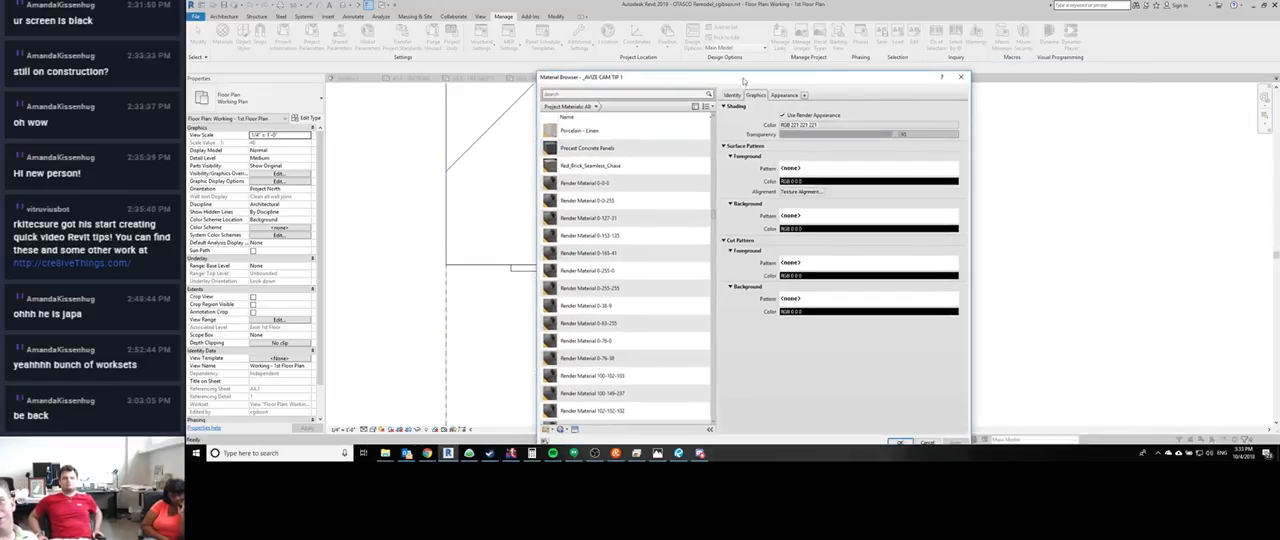
drag(1117, 71, 672, 84)
click(958, 77)
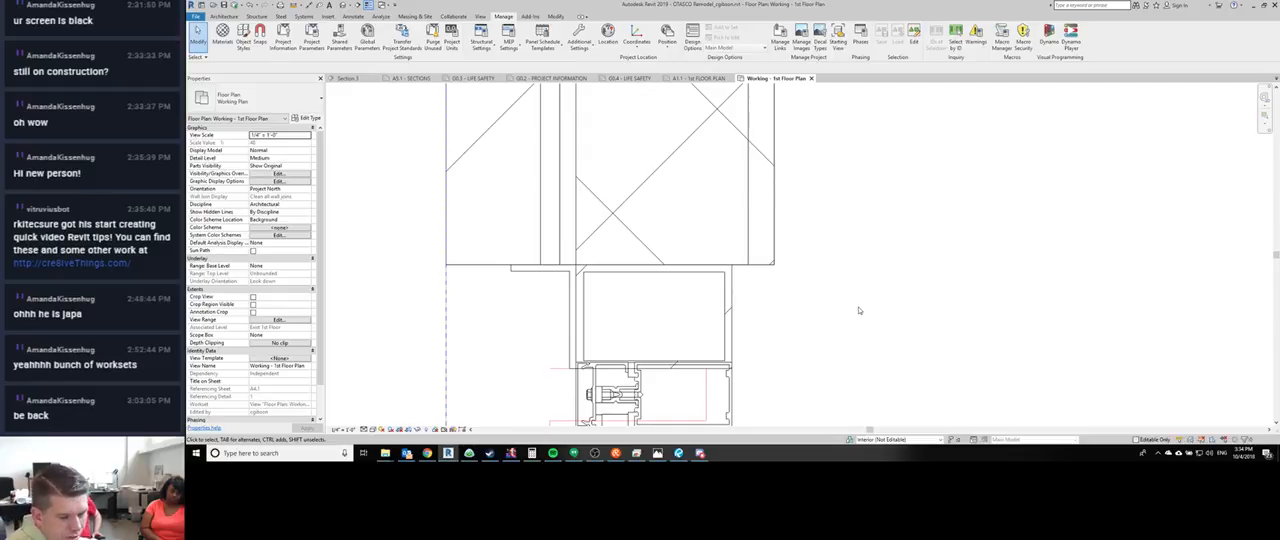
- Compare the brick wall end and storefront jamb with thin-line display off and on, and inspect the adjacent wall pier
key(l)
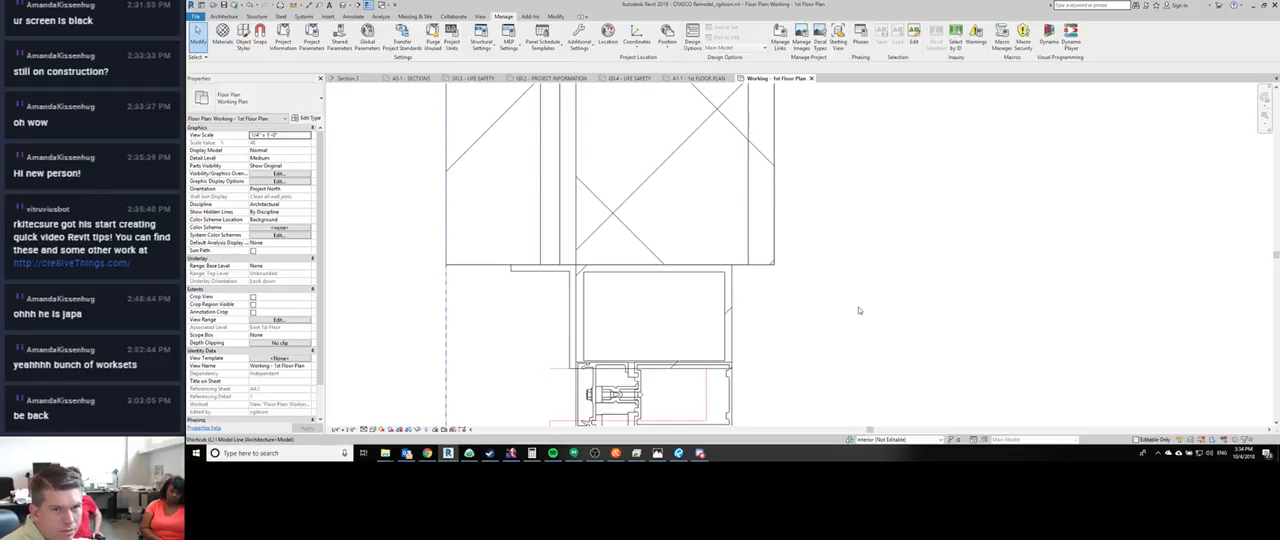
scroll(857, 316, up, 5)
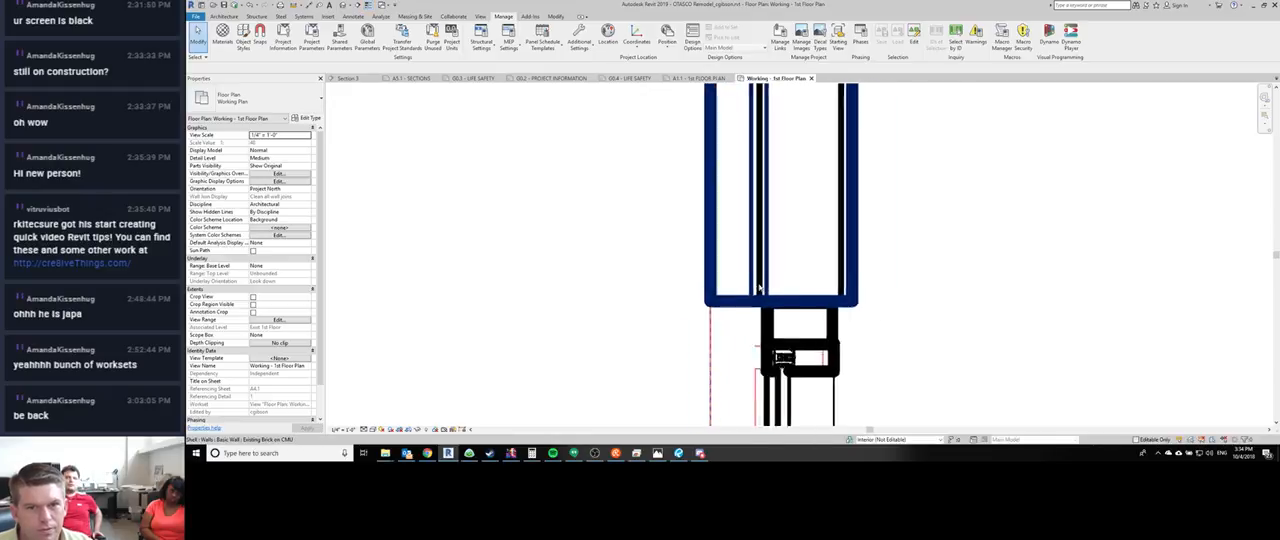
middle_drag(757, 316, 471, 318)
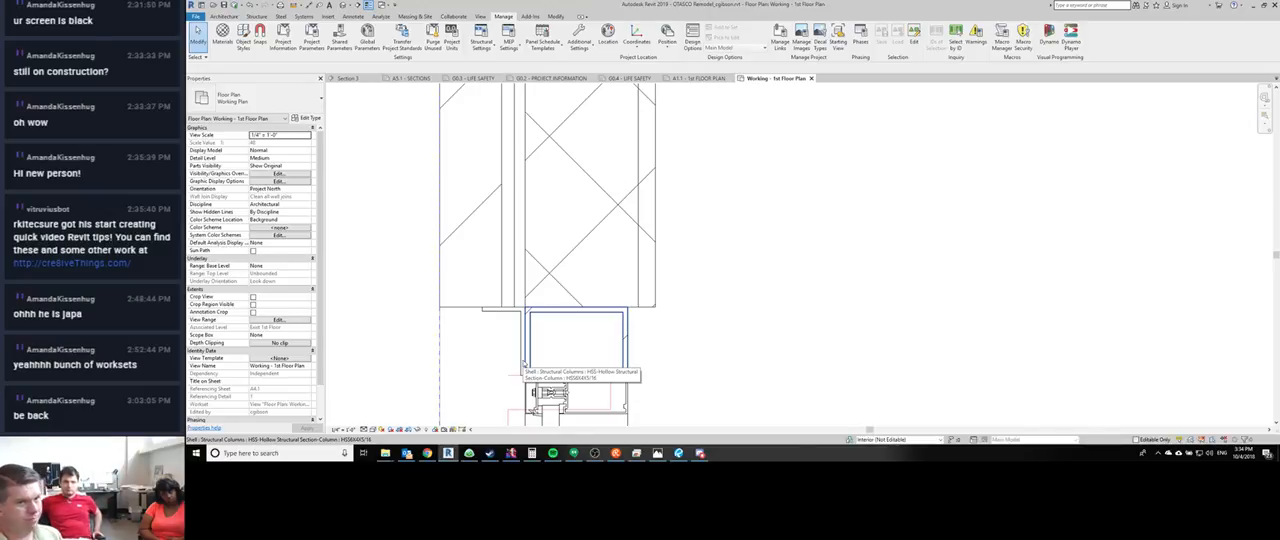
scroll(408, 284, down, 1)
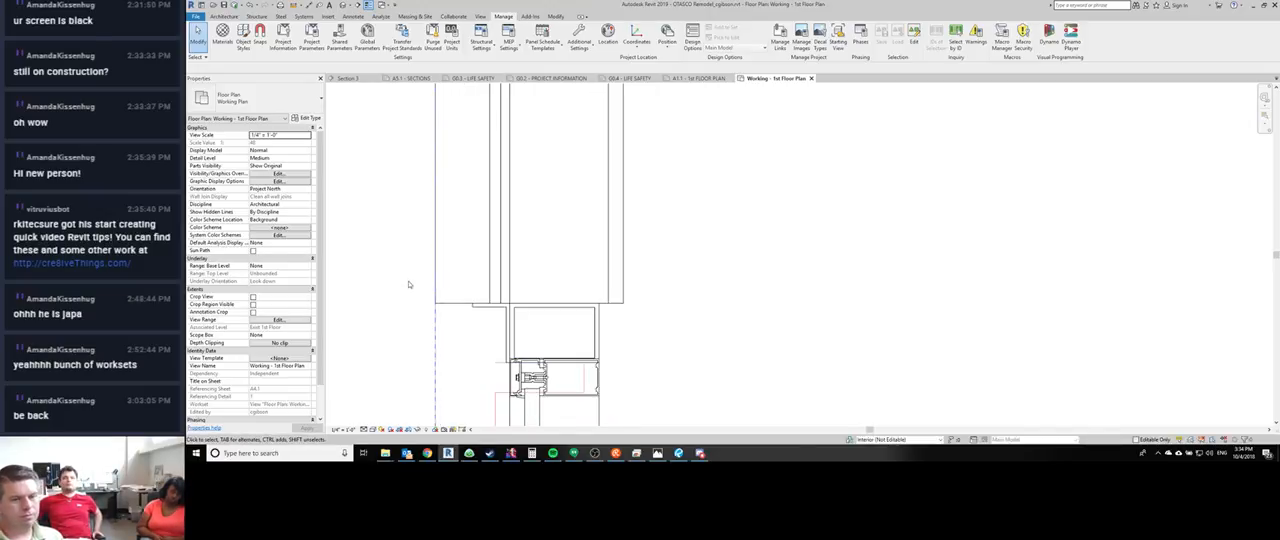
scroll(408, 284, down, 3)
middle_drag(385, 300, 450, 391)
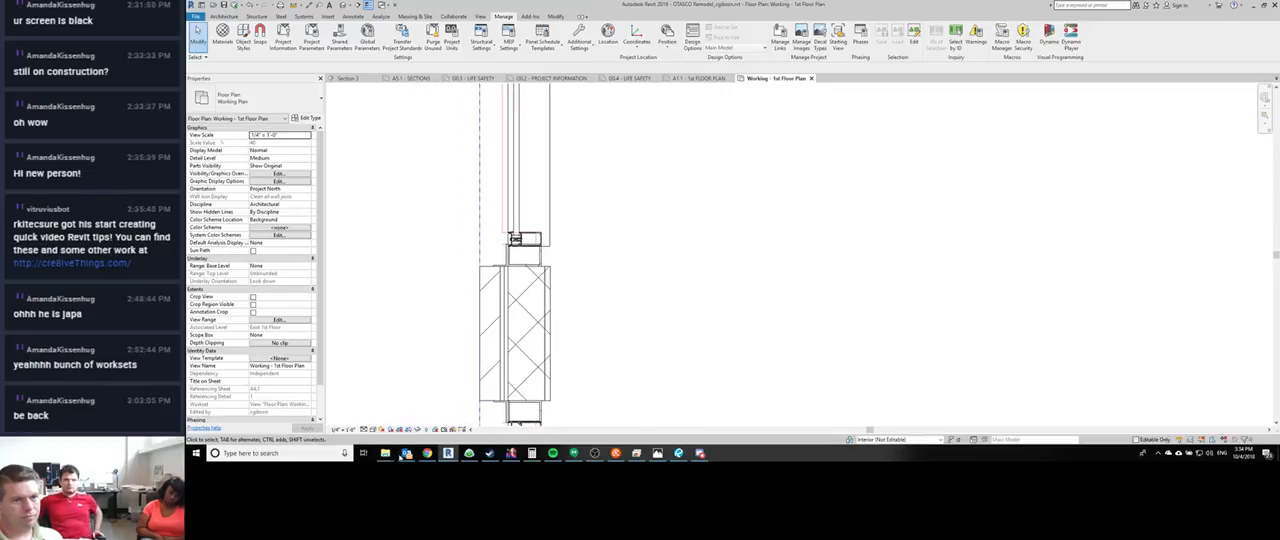
- Open the default 3D view of the building and close in on the street-level storefronts
middle_drag(460, 263, 502, 323)
scroll(502, 323, down, 1)
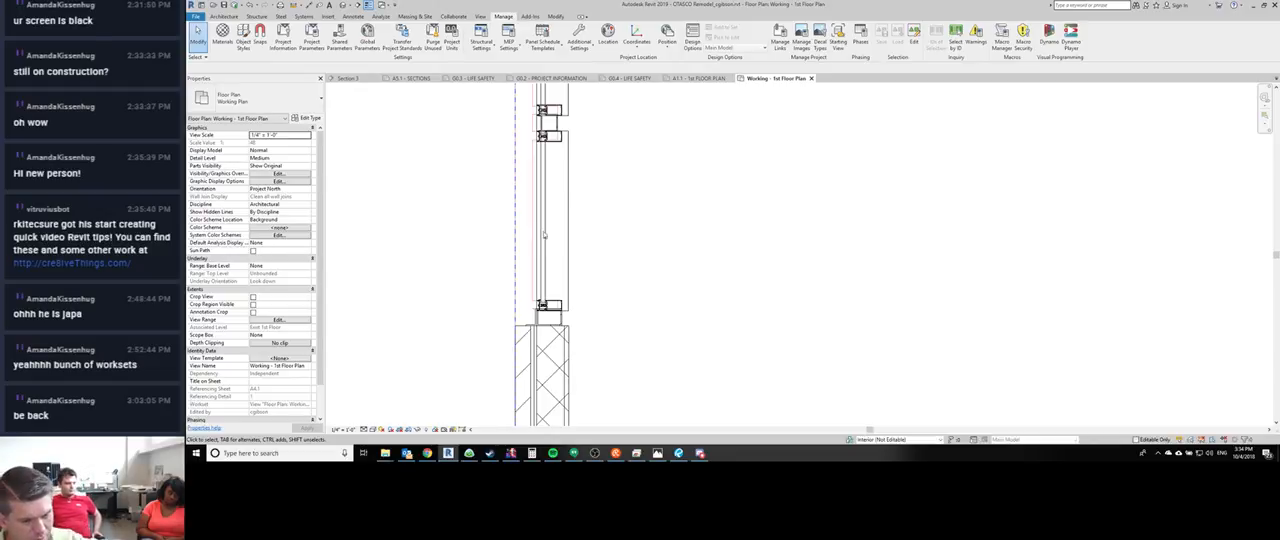
key(3)
key(d)
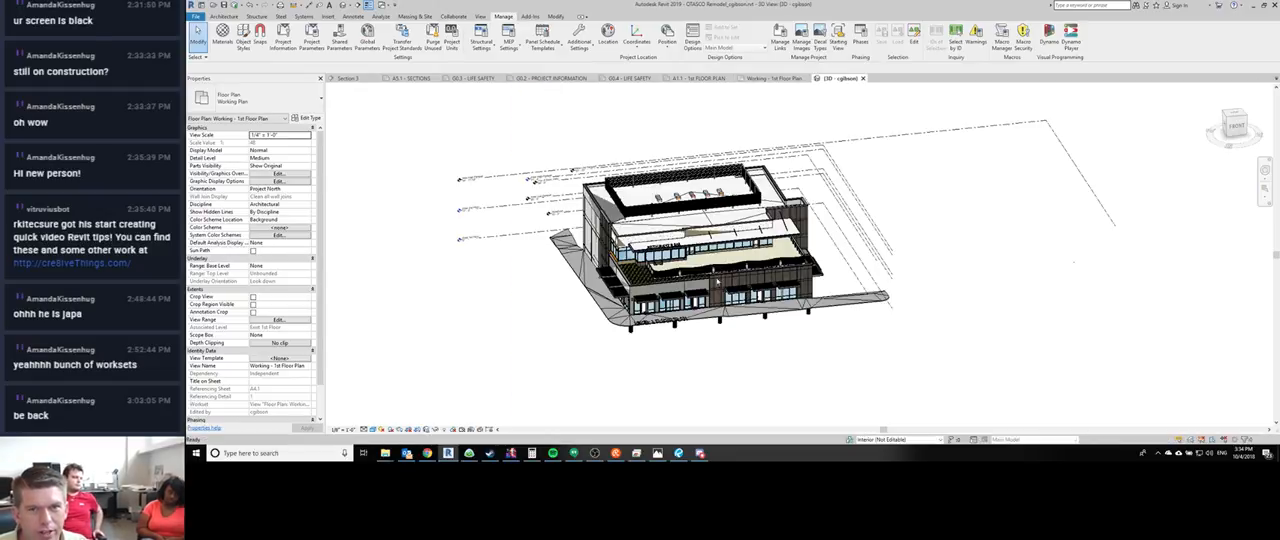
scroll(672, 296, up, 6)
shift+middle_drag(642, 398, 570, 302)
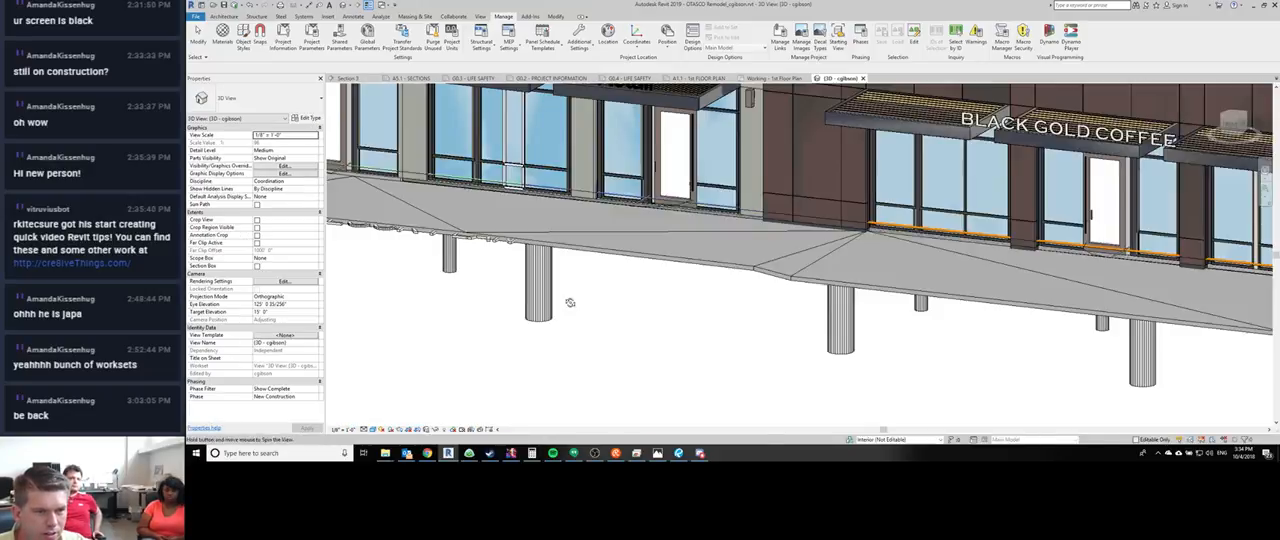
- Hide the Imports in Families category in the 3D view's visibility overrides for imported categories
key(v)
key(v)
click(683, 130)
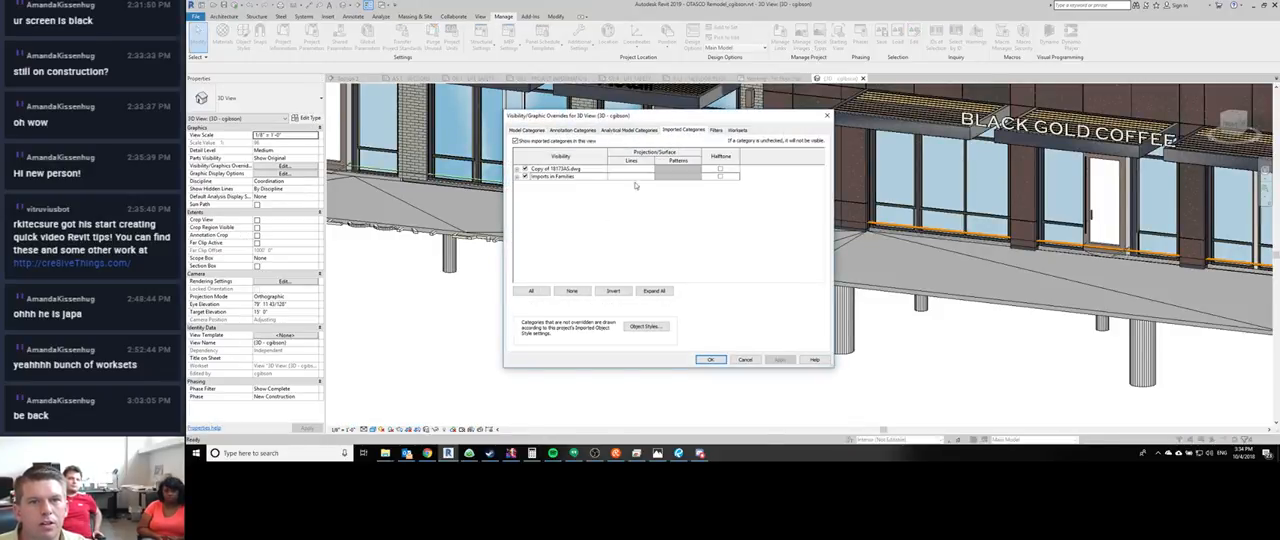
click(525, 177)
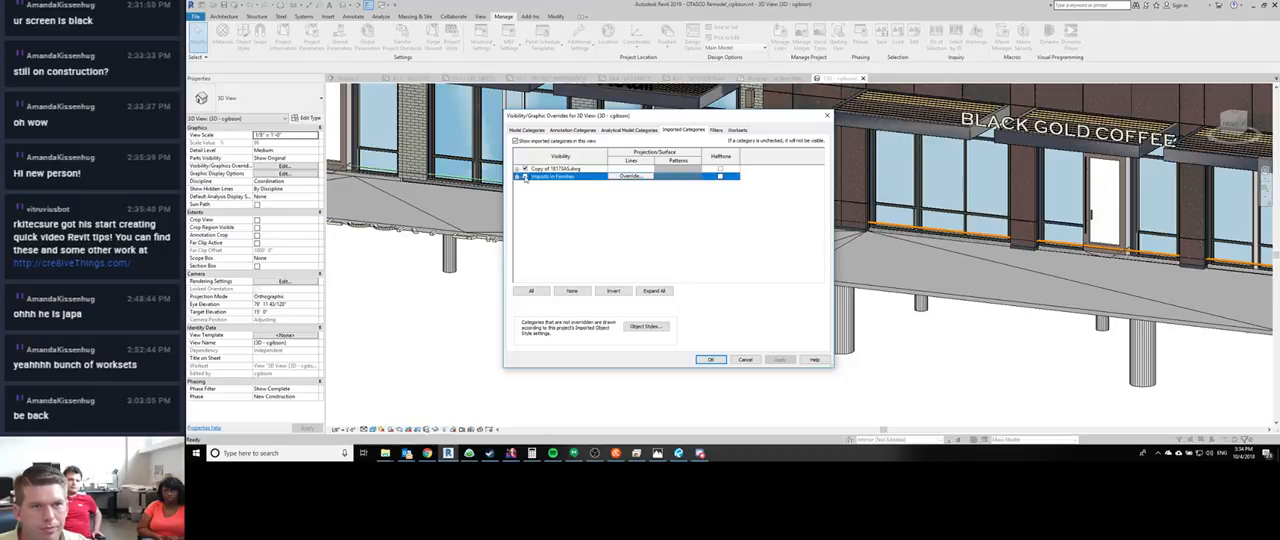
click(711, 360)
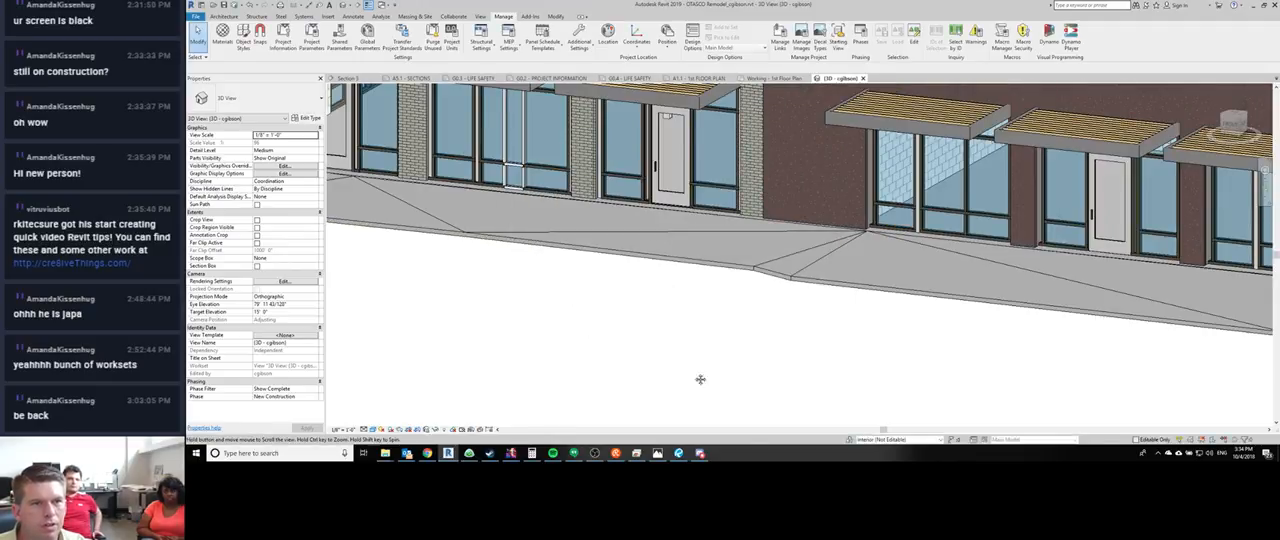
- Change the white 2x6 Rectangular mullions along both vertical gridlines of the narrow storefront bay to type Kawneer-1600_Sys_2_6 Mullion_Vertical - Black
middle_drag(375, 266, 546, 331)
scroll(634, 214, up, 2)
scroll(708, 220, up, 5)
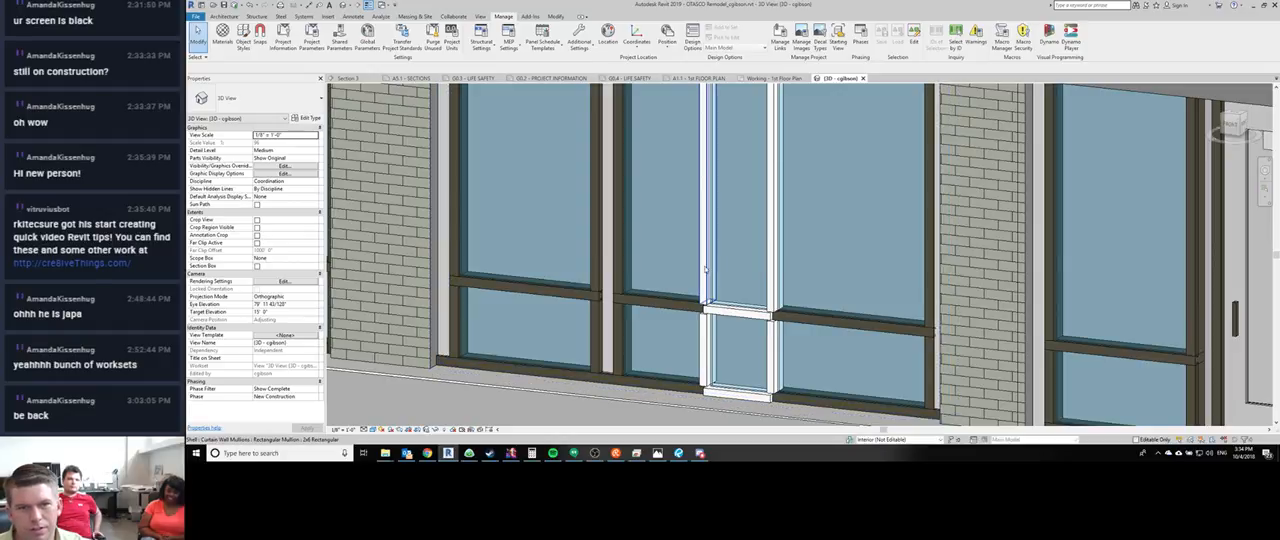
click(705, 268)
right_click(705, 268)
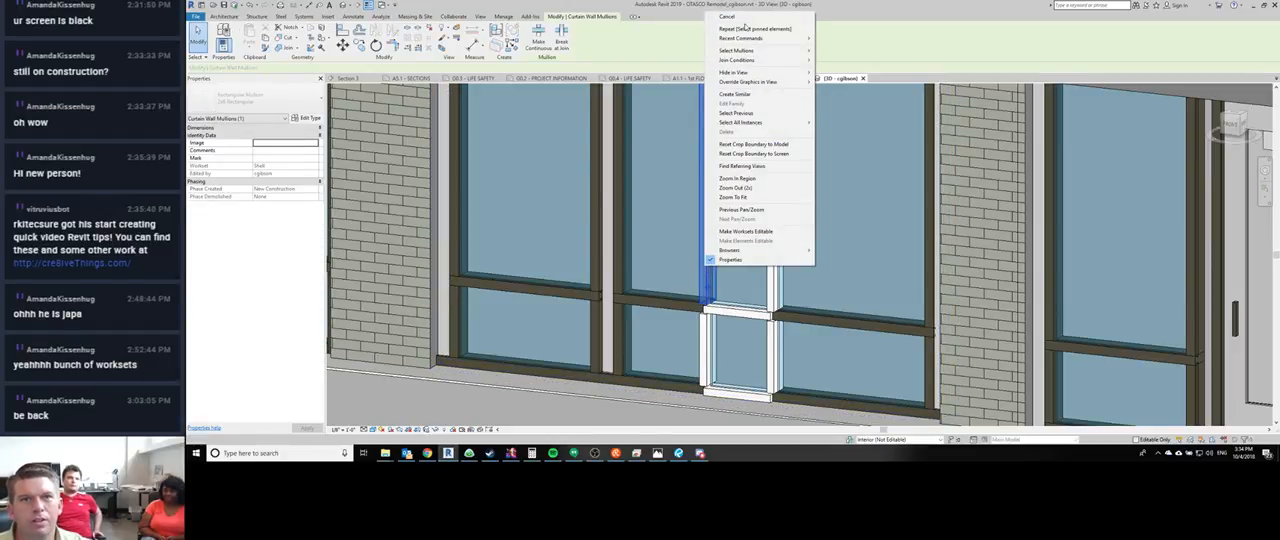
mouse_move(747, 50)
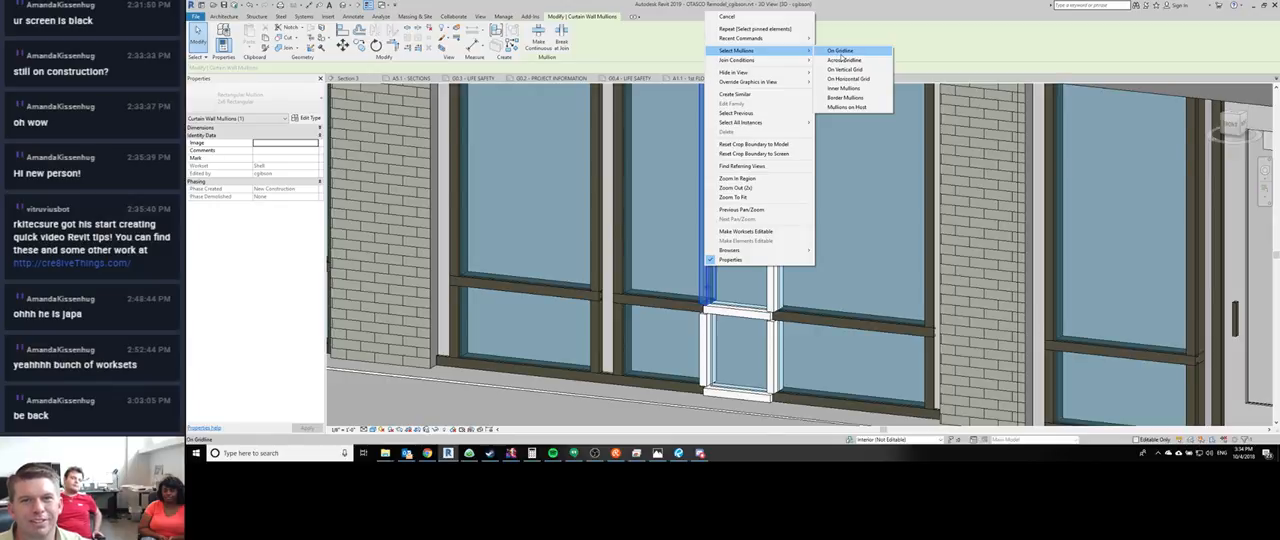
click(842, 59)
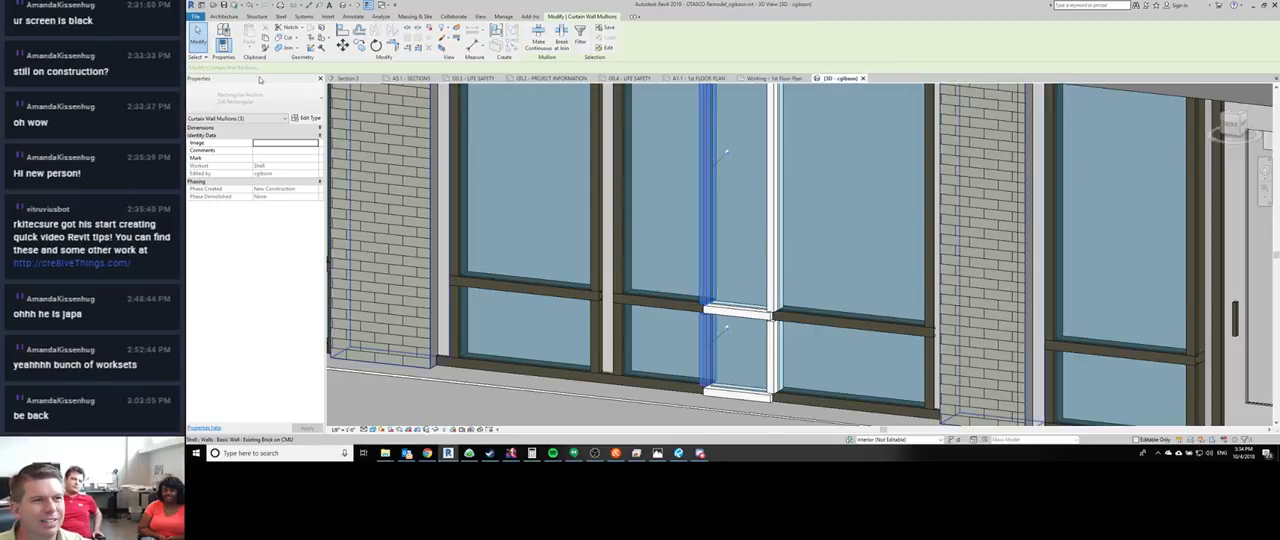
ctrl+click(773, 176)
ctrl+click(776, 344)
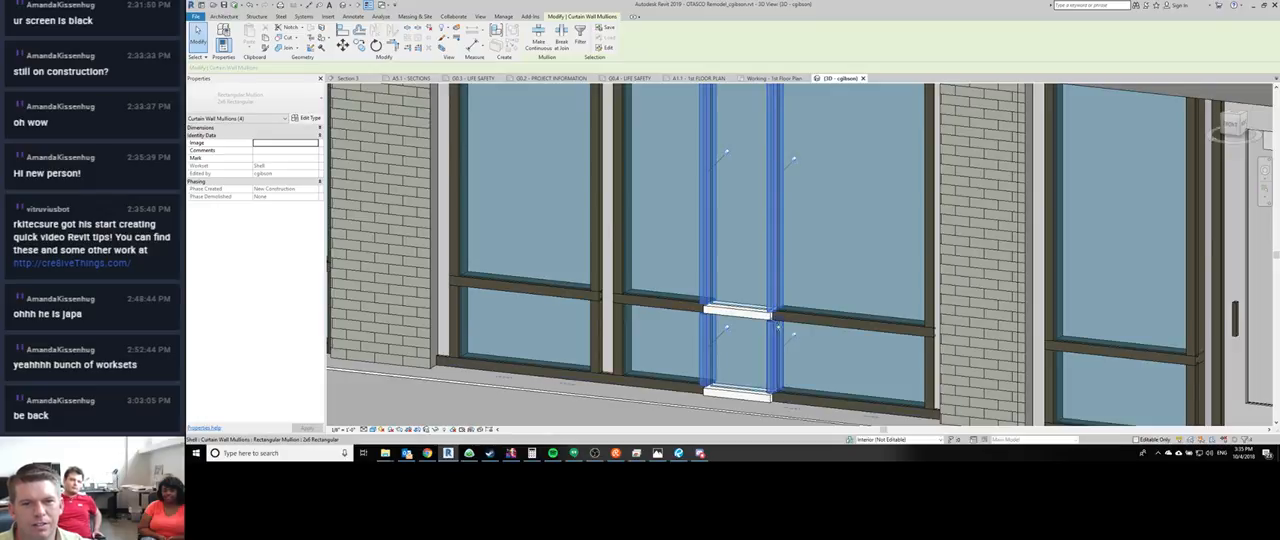
middle_drag(793, 157, 746, 168)
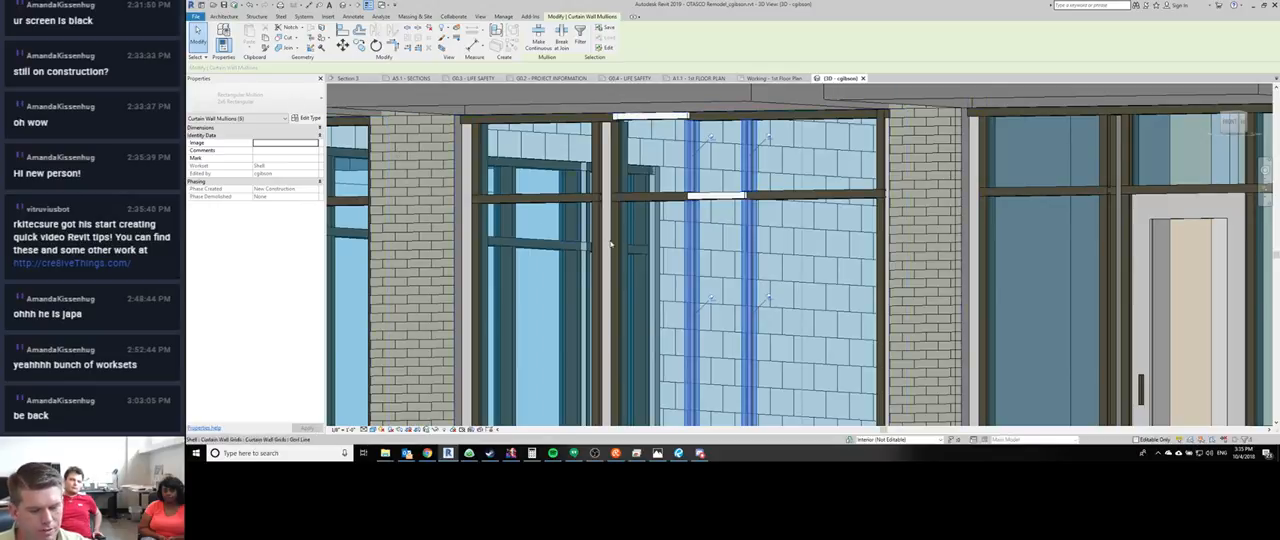
click(290, 96)
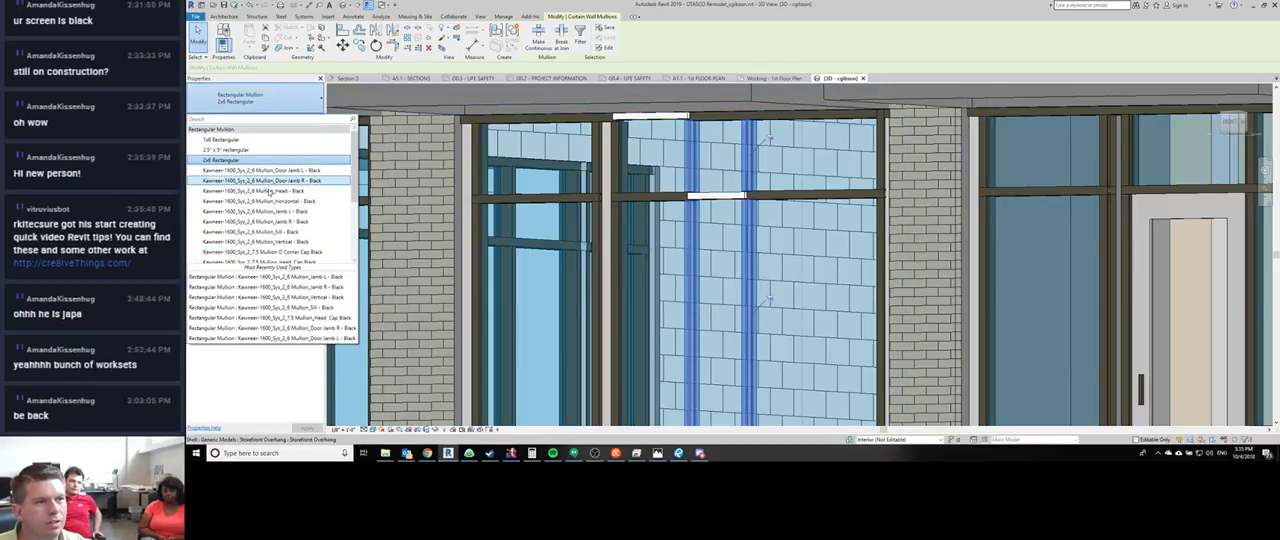
click(258, 241)
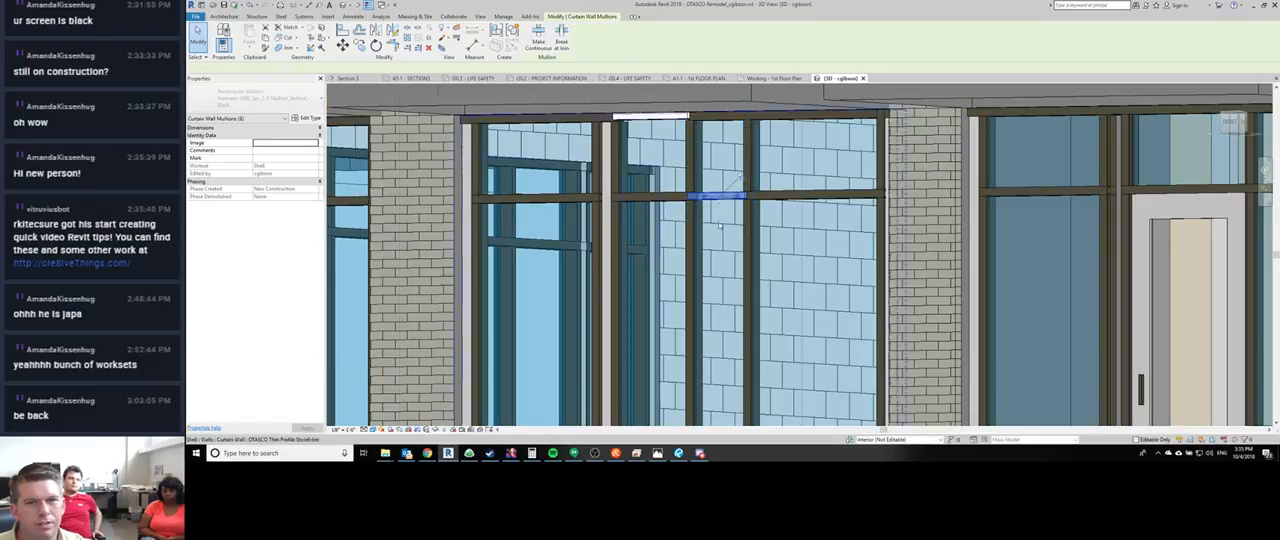
middle_drag(720, 227, 712, 182)
key(m)
key(a)
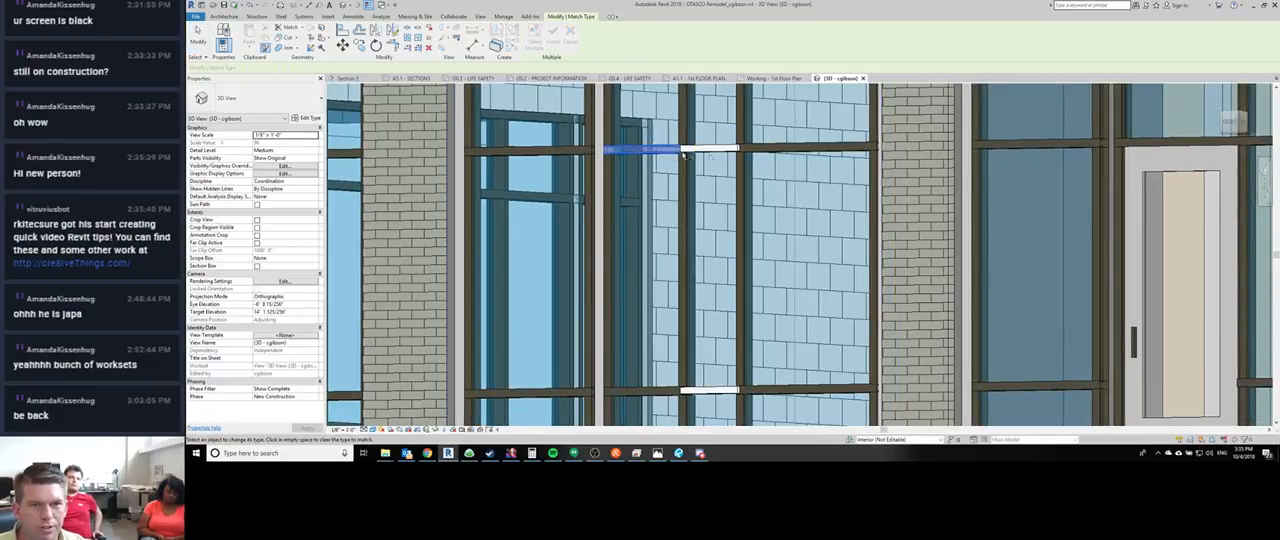
key(Escape)
key(Escape)
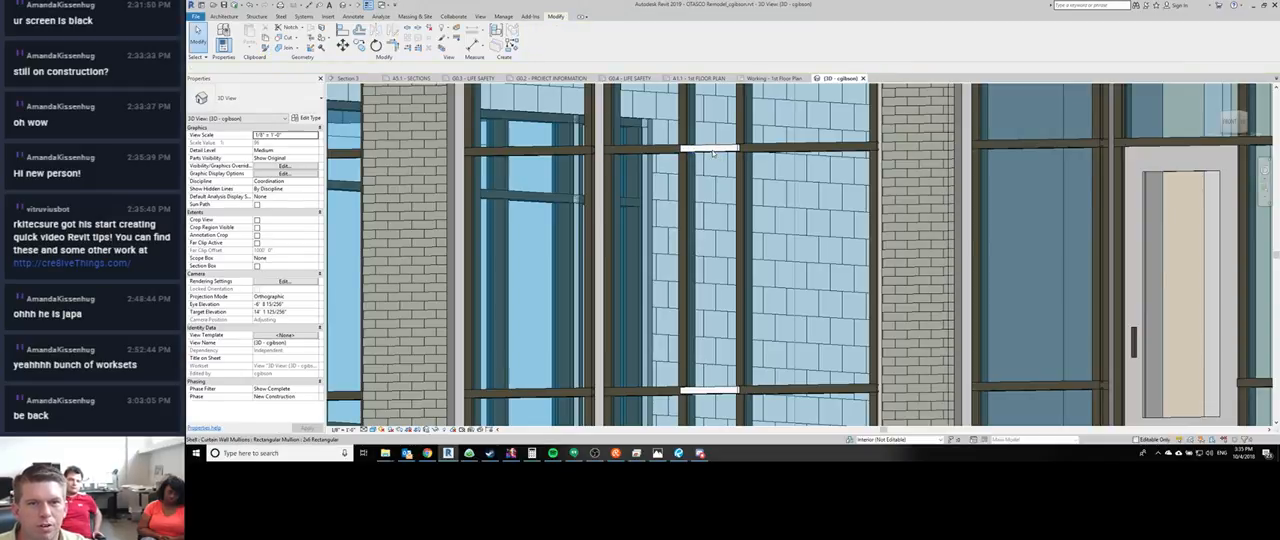
- Match the narrow bay's two white intermediate horizontal mullions to the adjacent Kawneer-1600_Sys_2_6 Mullion_Horizontal - Black type
click(713, 150)
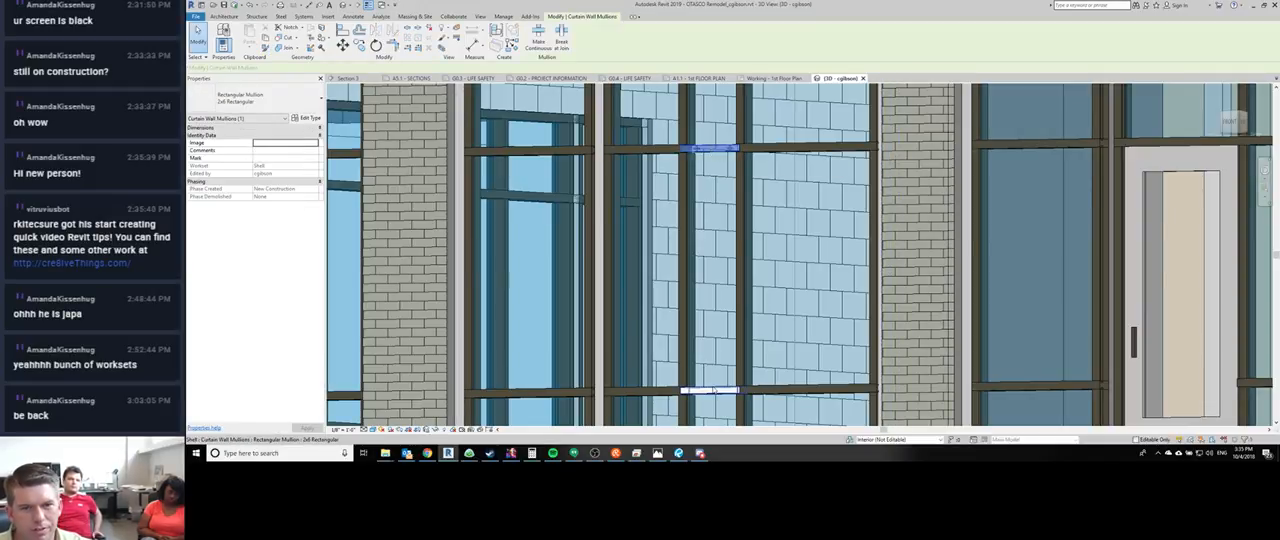
key(m)
key(a)
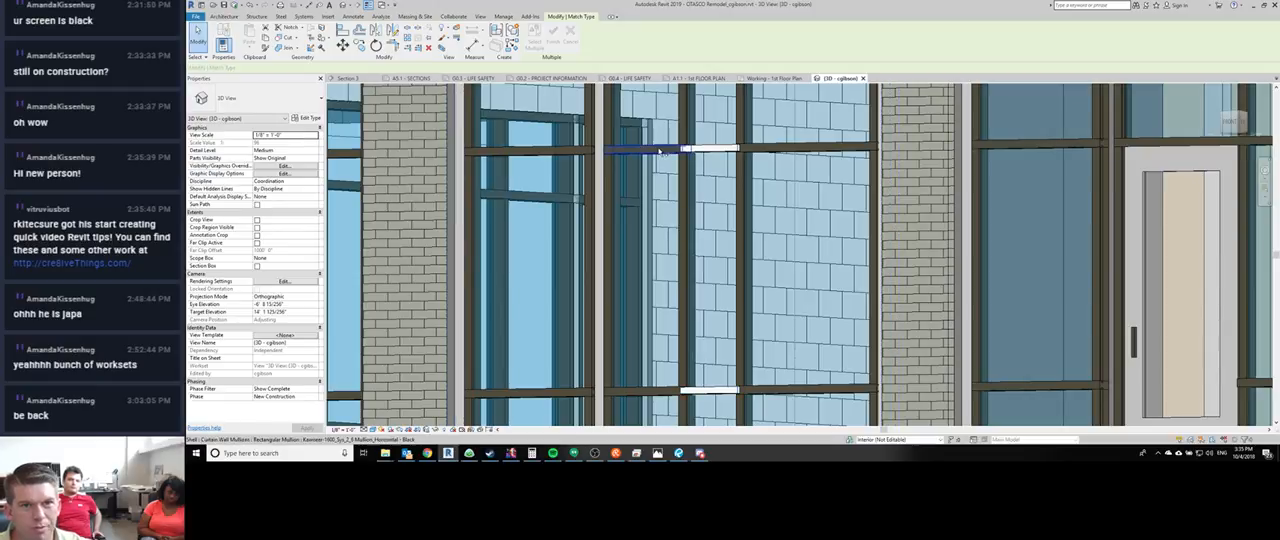
click(659, 150)
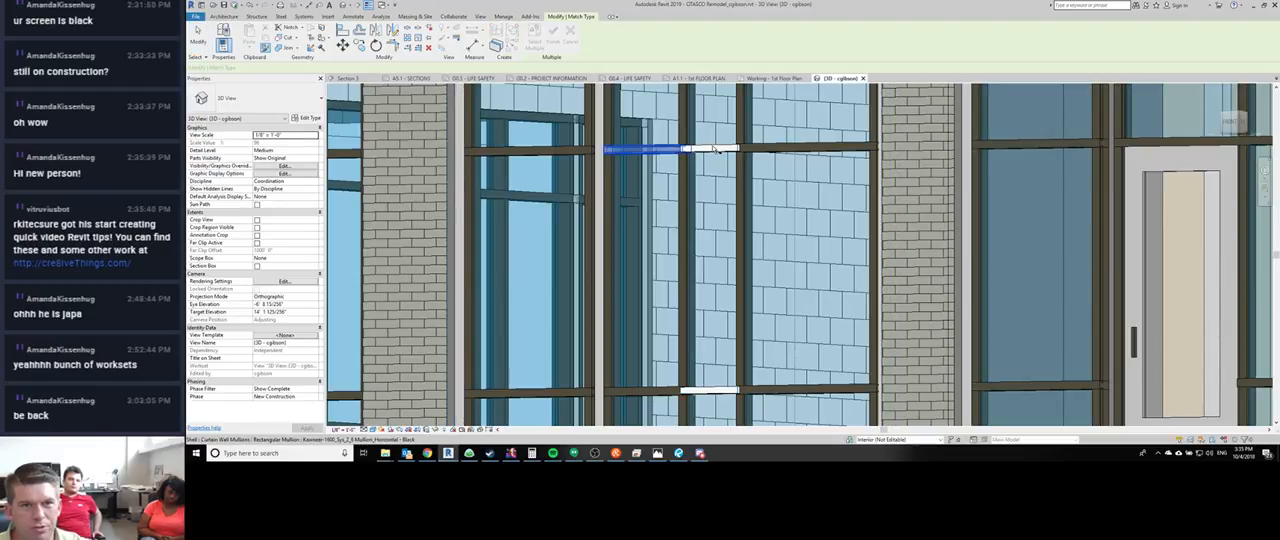
click(722, 391)
middle_drag(811, 228, 830, 59)
key(Escape)
shift+middle_drag(738, 268, 620, 294)
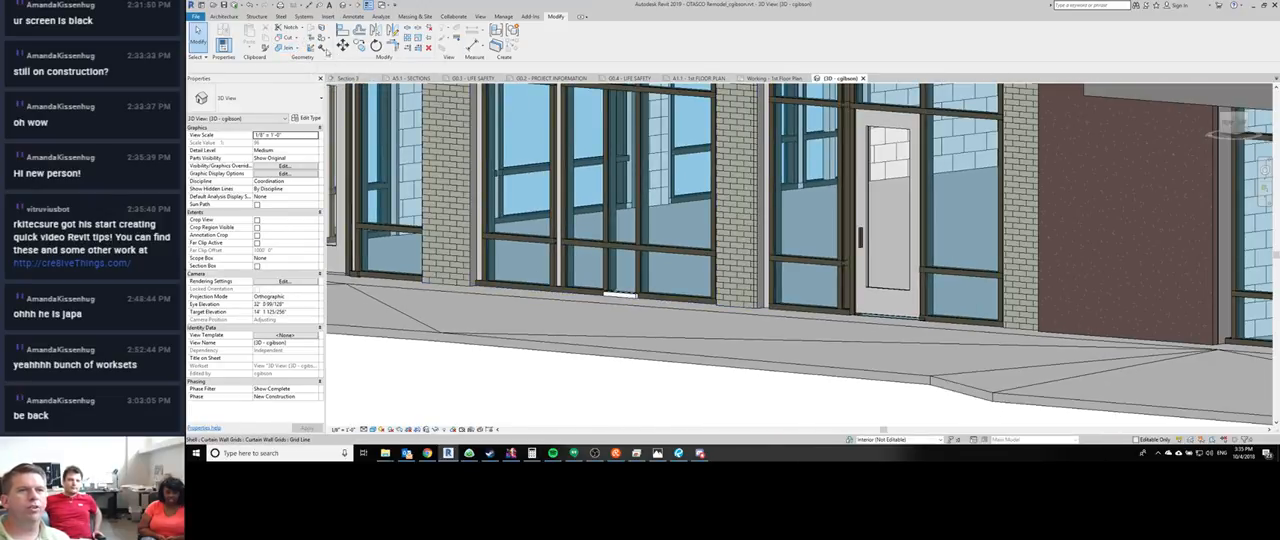
click(501, 17)
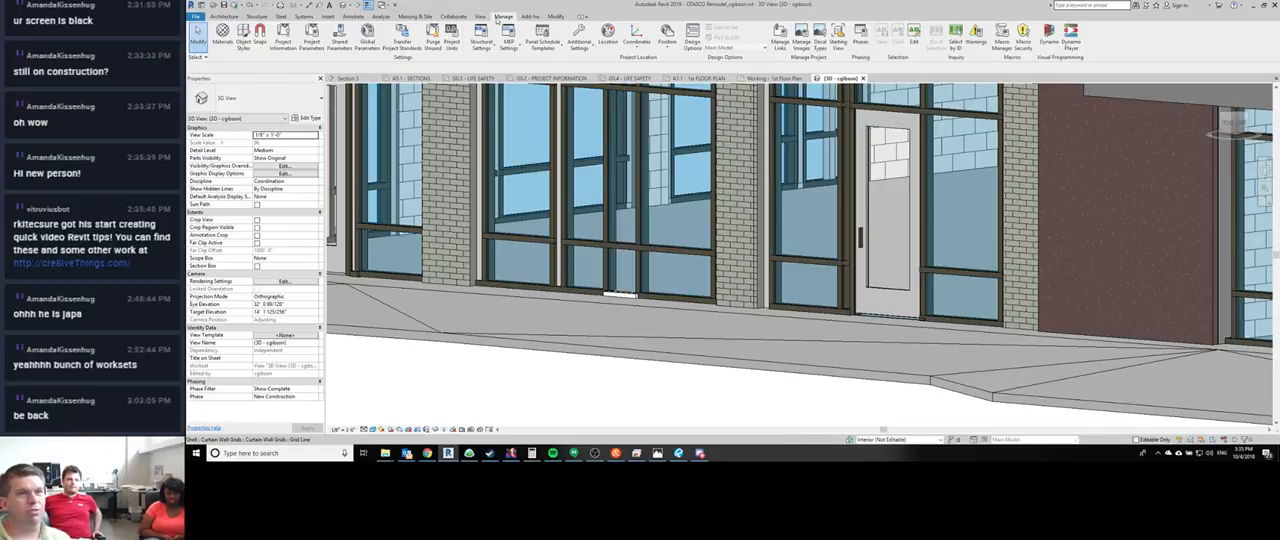
click(557, 17)
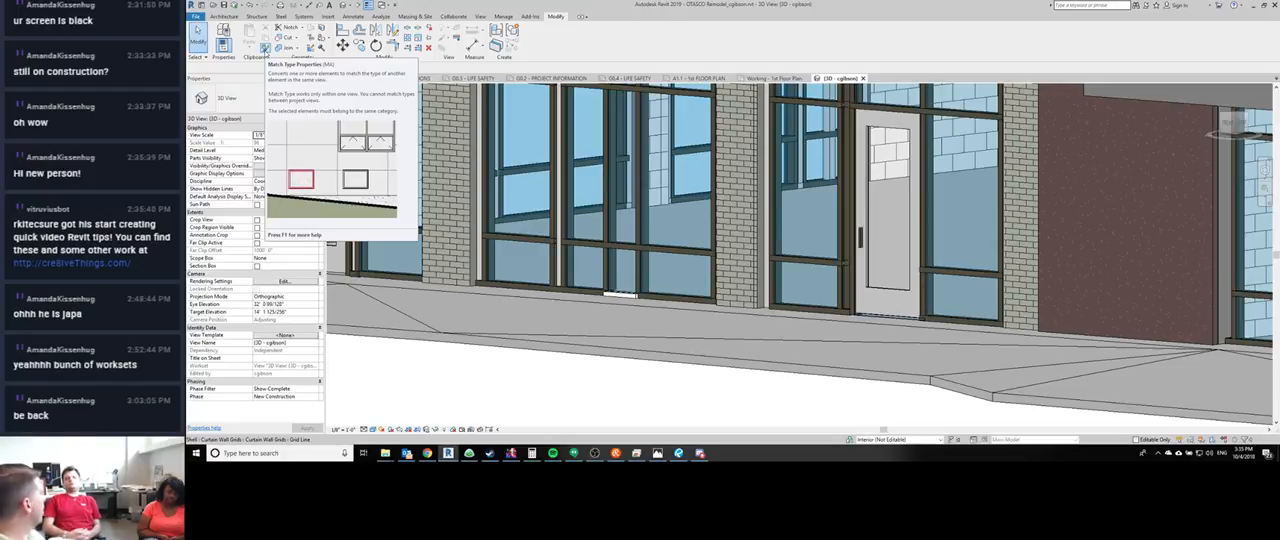
click(264, 47)
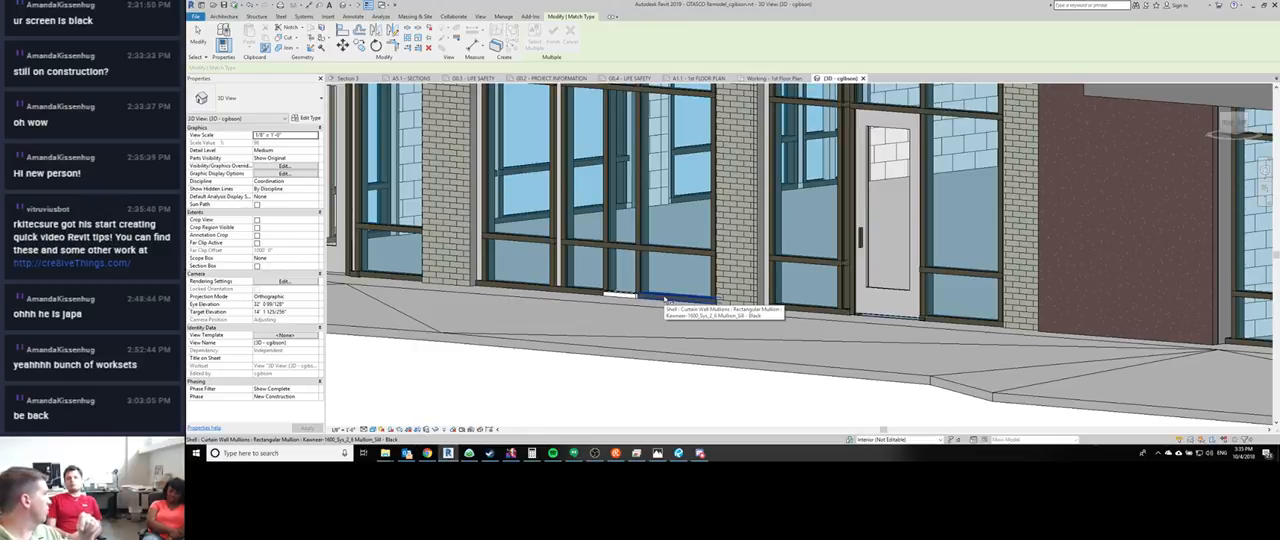
click(665, 299)
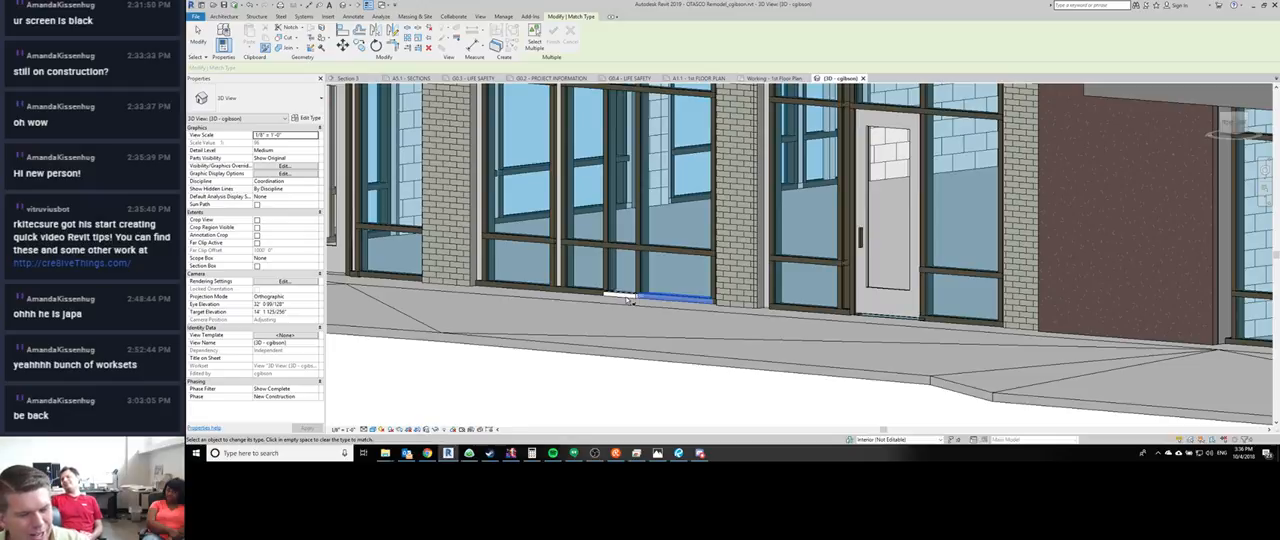
key(Escape)
key(Escape)
- Match the narrow bay's white sill mullion to the adjacent Kawneer-1600_Sys_2_6 Mullion_Sill - Black type
key(Tab)
click(625, 296)
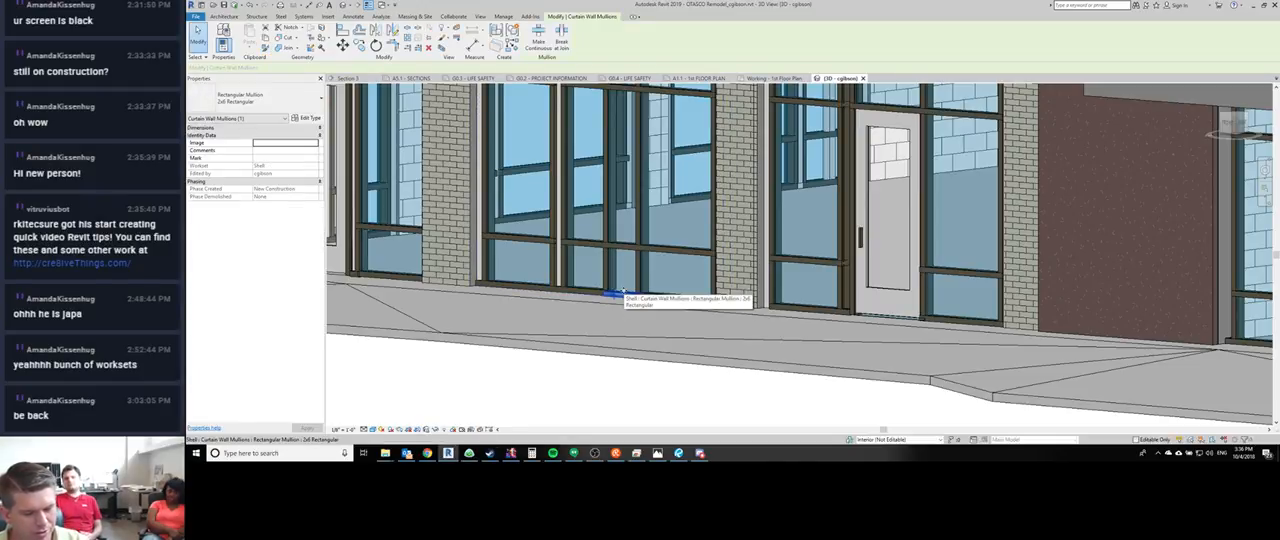
key(m)
key(a)
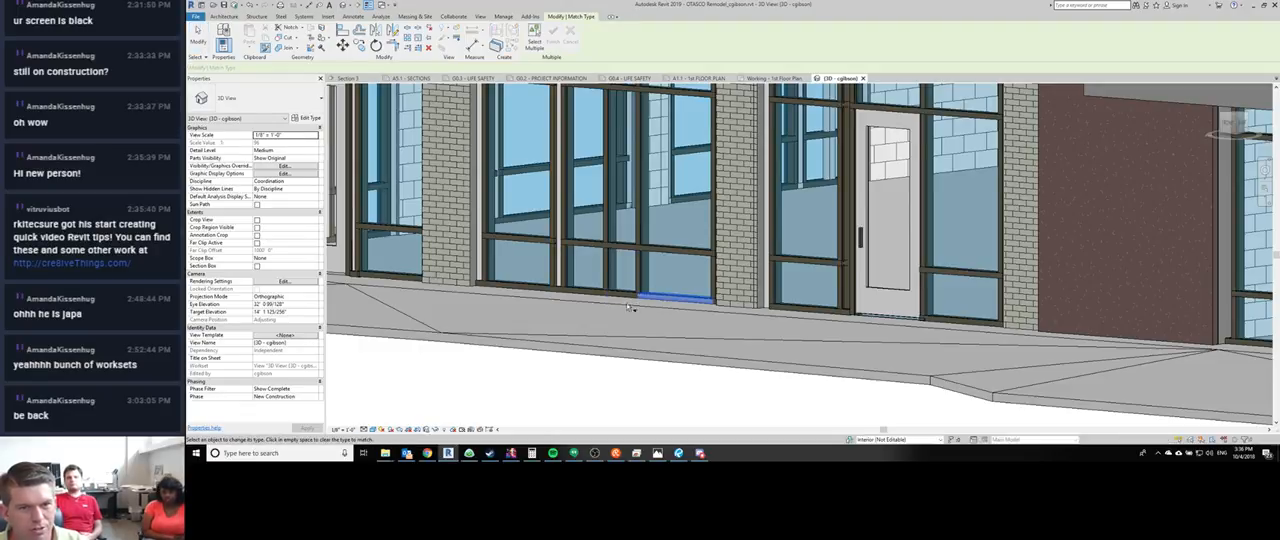
key(Escape)
- Match the white head mullion above the storefront glazing to the neighbouring Kawneer-1600_Sys_2_6 Mullion_Head - Black type
scroll(628, 306, down, 2)
mouse_move(655, 346)
shift+middle_down()
mouse_move(613, 300)
mouse_move(625, 297)
shift+middle_up()
scroll(650, 162, up, 1)
click(642, 151)
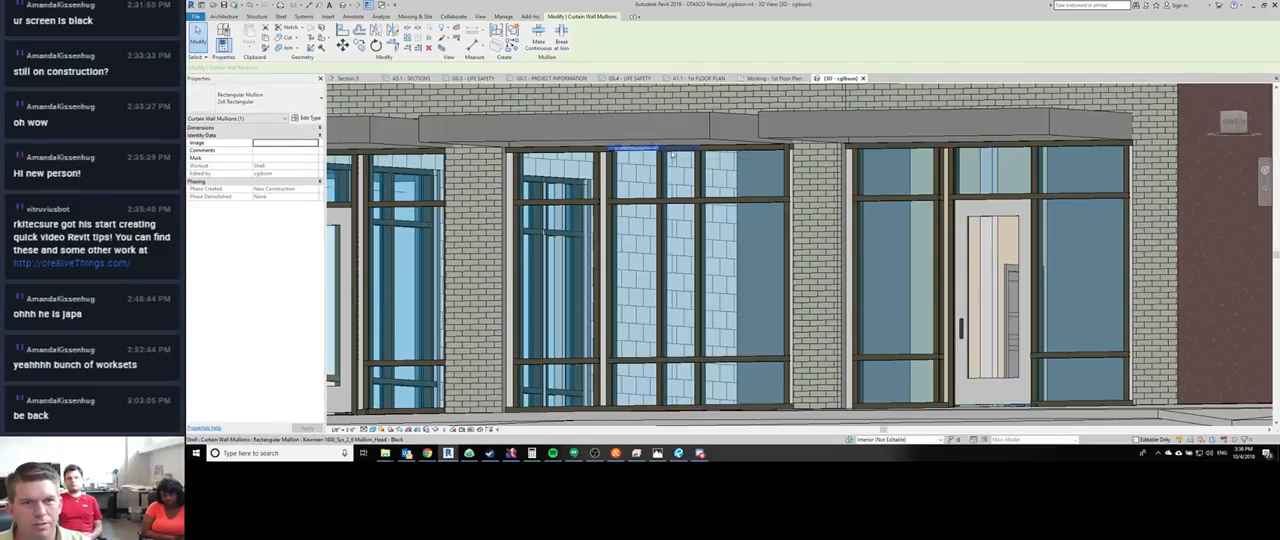
key(m)
key(a)
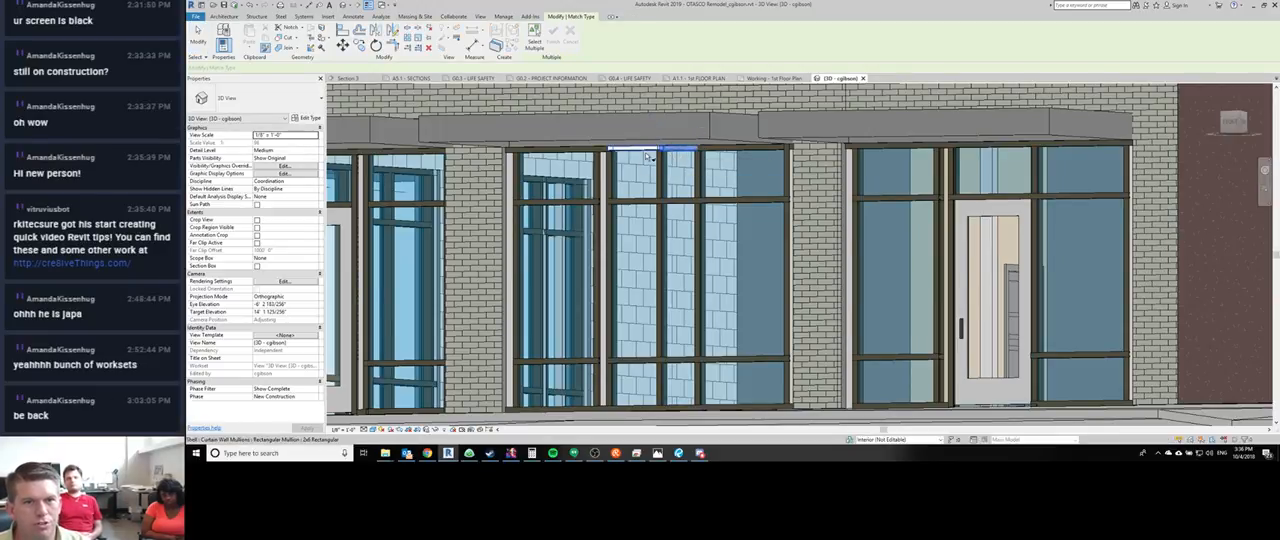
shift+middle_drag(650, 156, 548, 190)
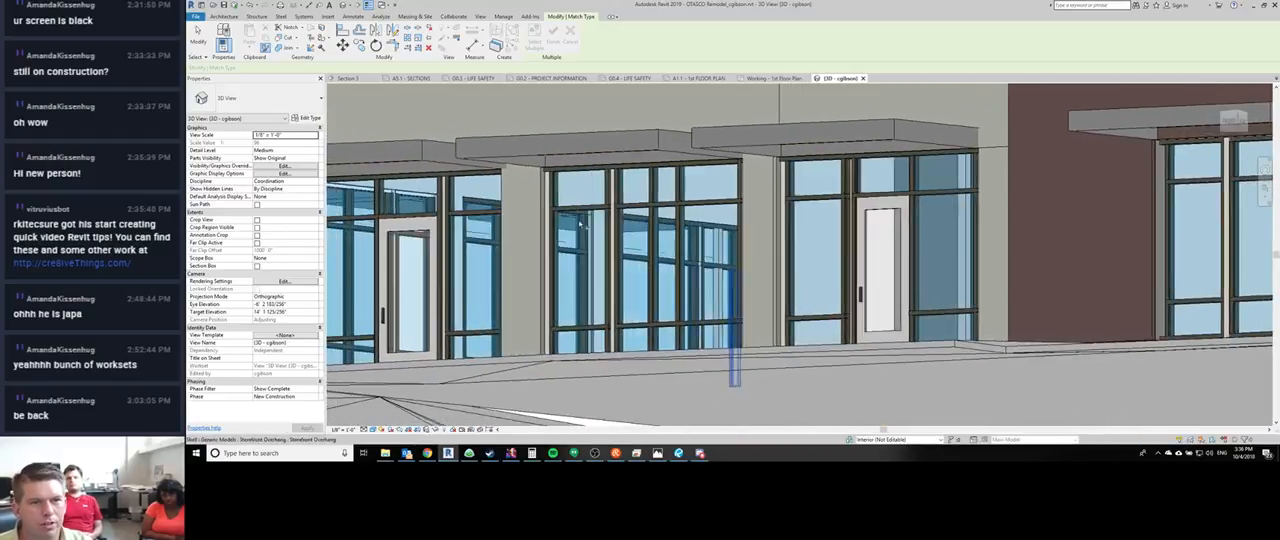
scroll(517, 134, up, 5)
middle_drag(517, 134, 533, 228)
scroll(533, 228, down, 1)
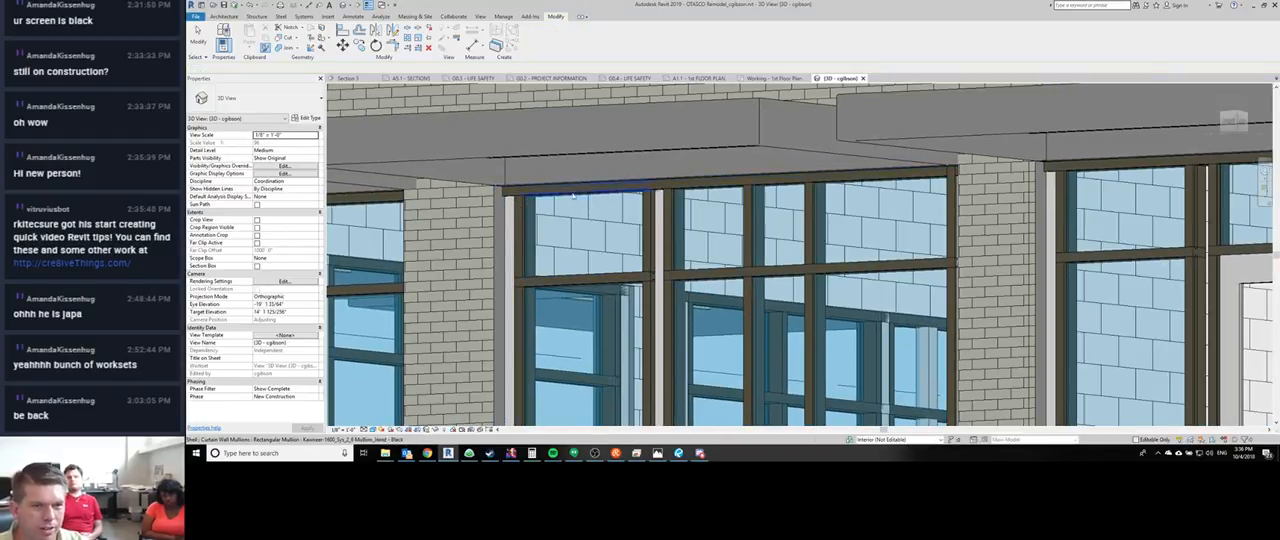
key(Escape)
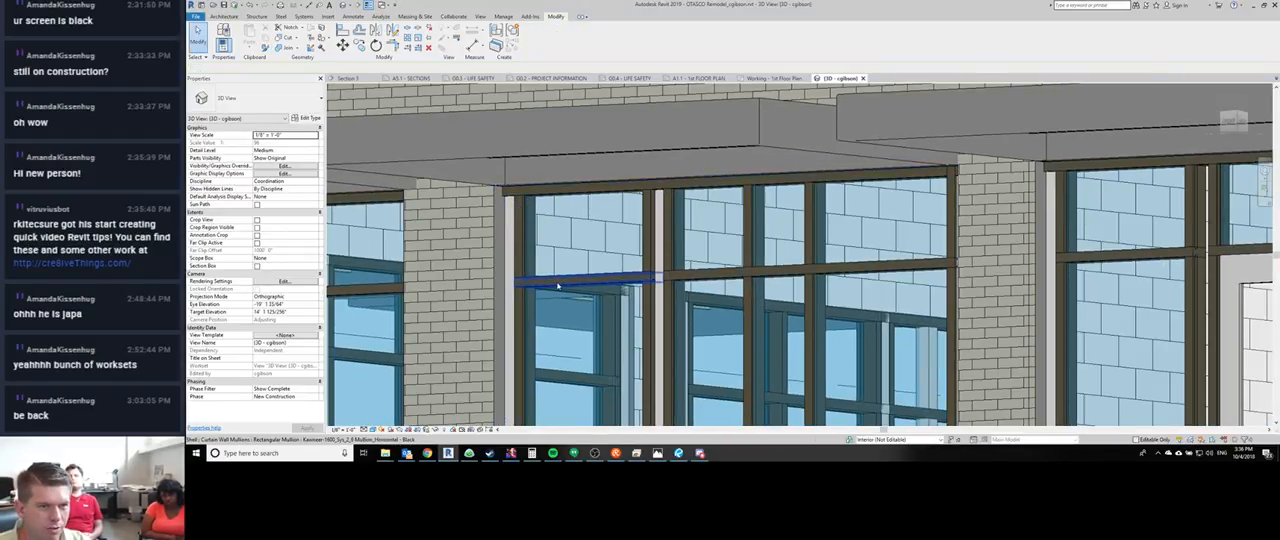
- Check the end joins of the storefront bay's head and sill mullions beside the brick piers in the 3D view
click(508, 197)
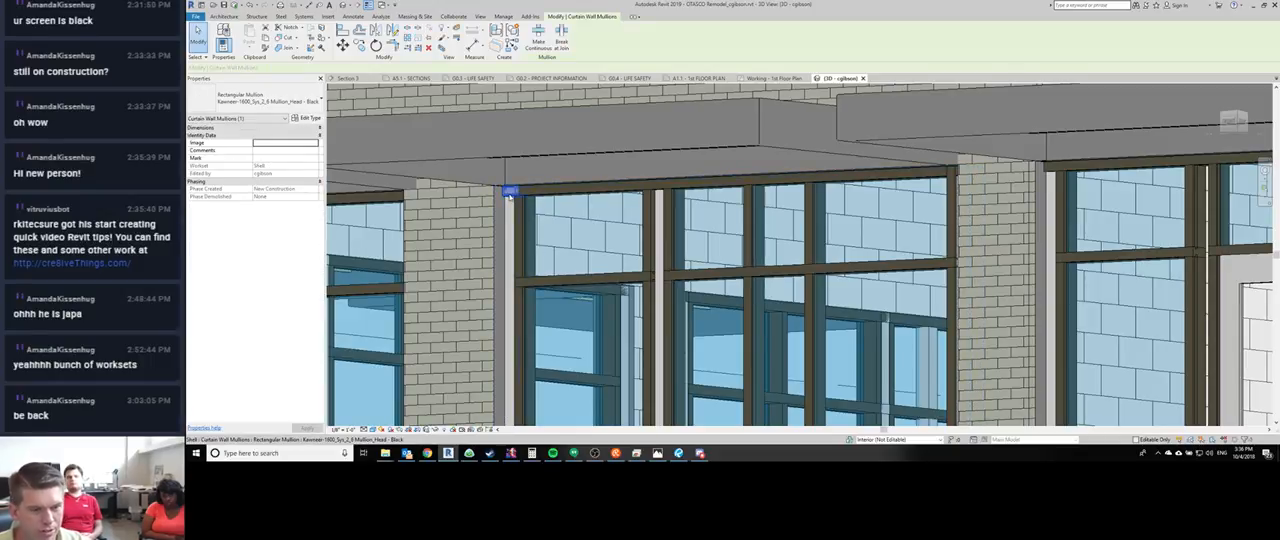
key(Escape)
shift+middle_drag(558, 240, 760, 350)
click(581, 343)
key(Escape)
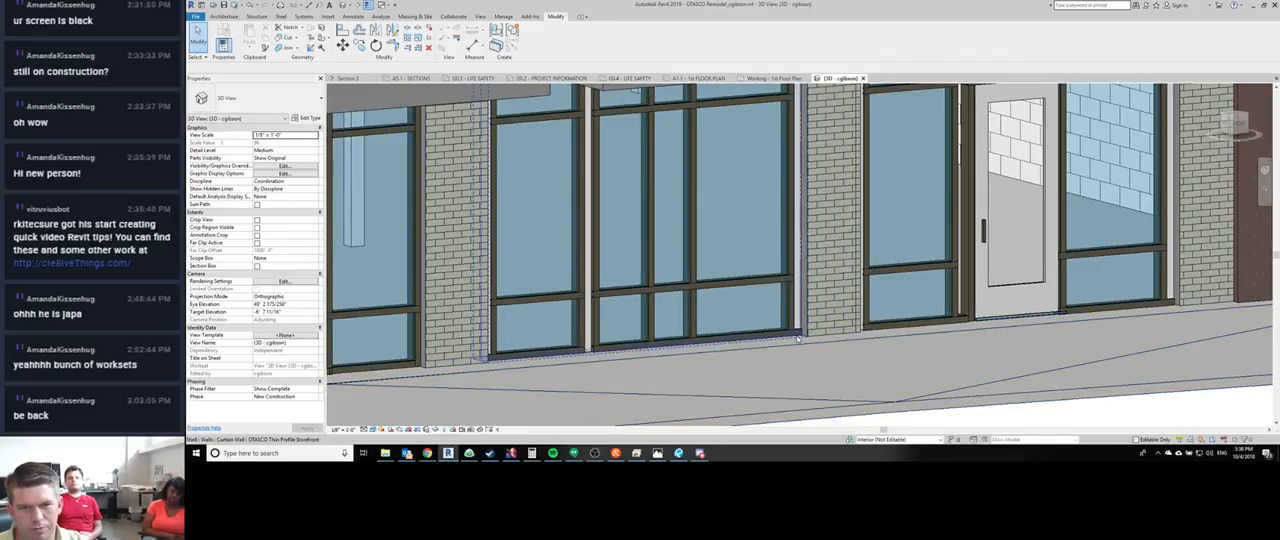
click(797, 341)
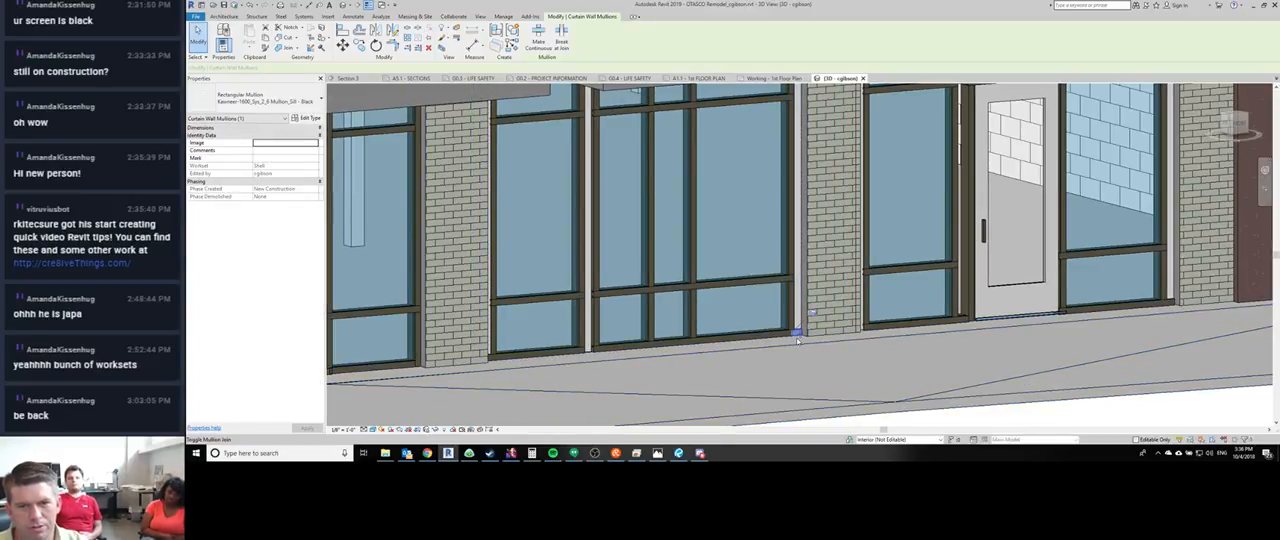
key(Escape)
shift+middle_drag(797, 341, 800, 94)
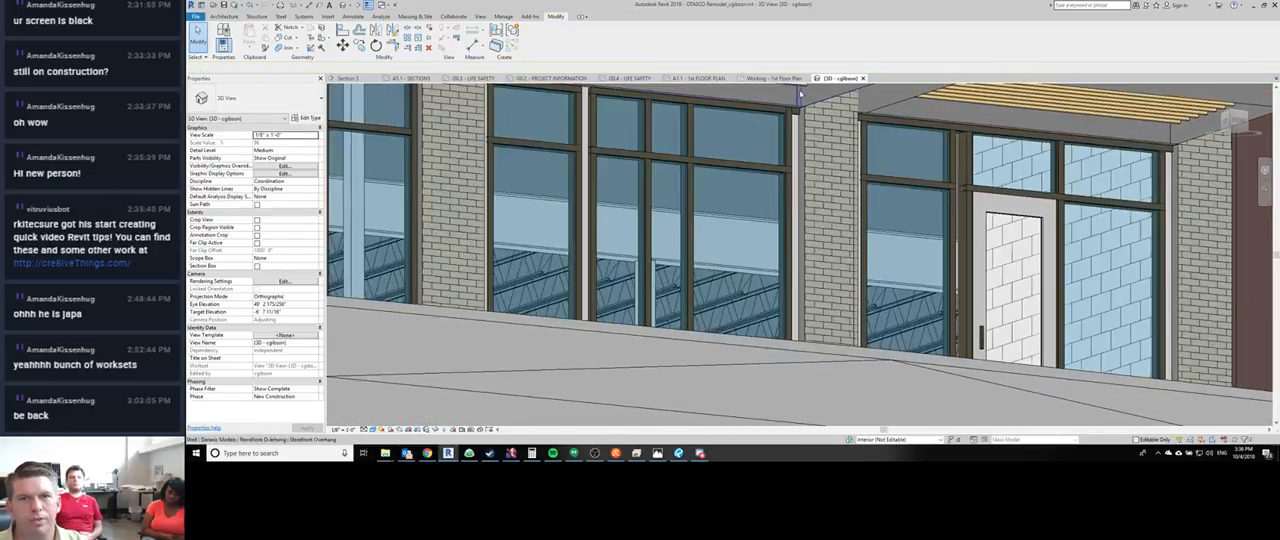
click(797, 114)
key(Escape)
shift+middle_drag(766, 187, 800, 129)
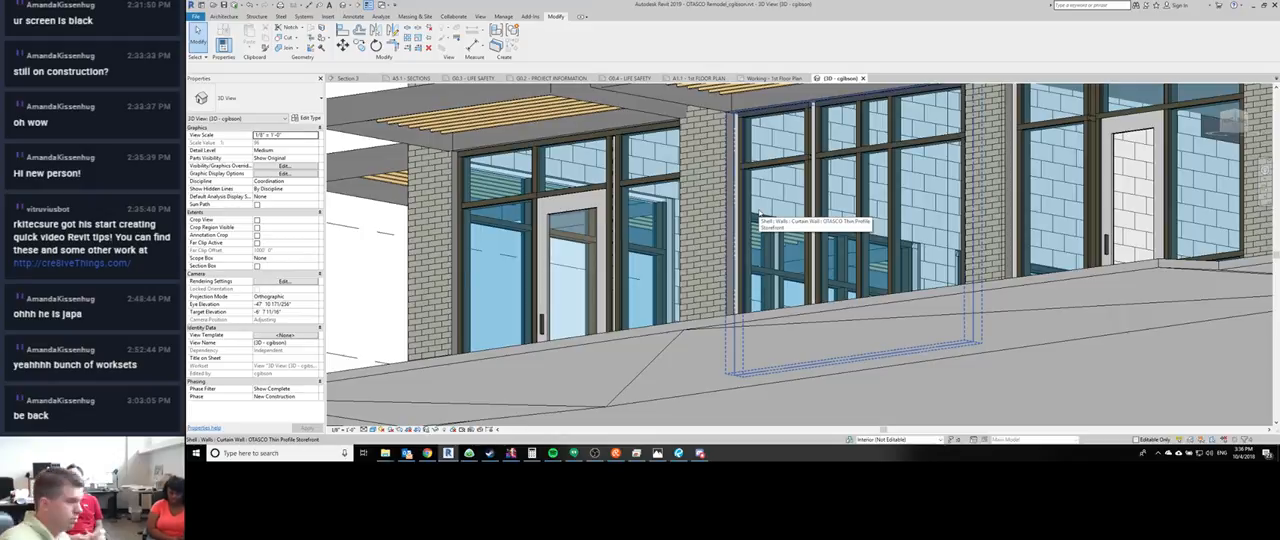
- Inspect the jamb mullion beside the storefront door in the Working - 1st Floor Plan view, selecting all mullions on its gridline
click(771, 78)
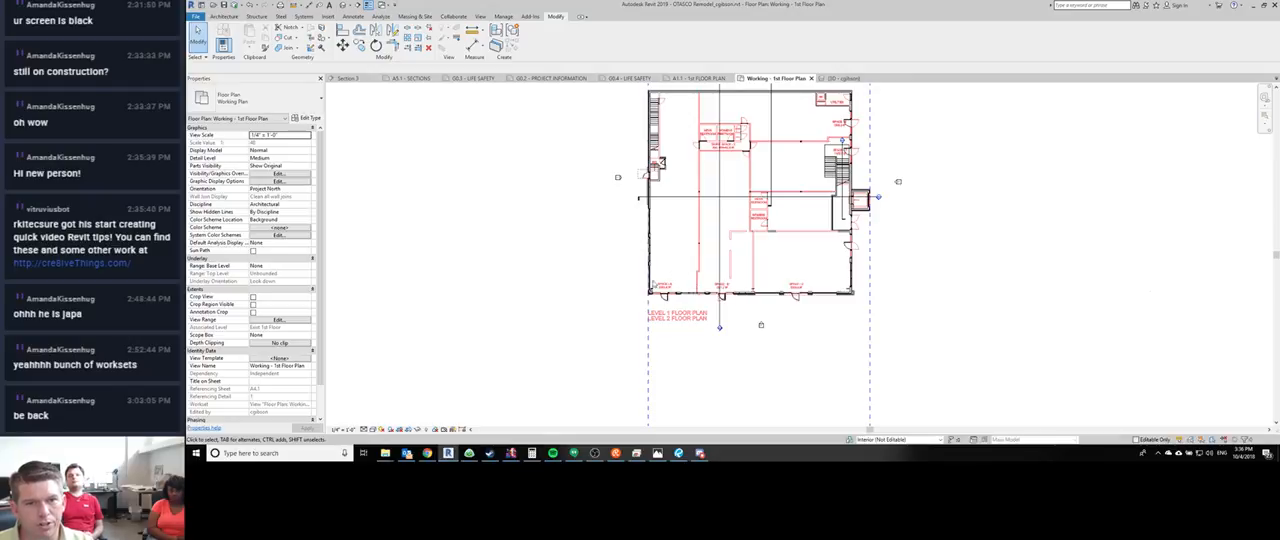
scroll(662, 269, up, 10)
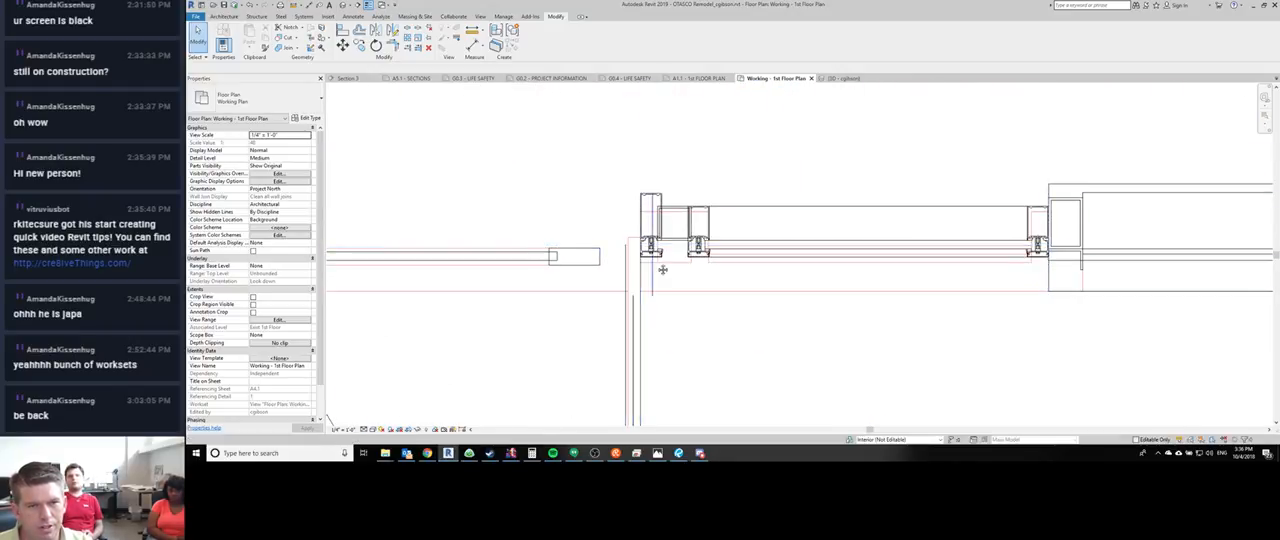
middle_drag(662, 269, 769, 299)
scroll(769, 299, down, 1)
click(756, 243)
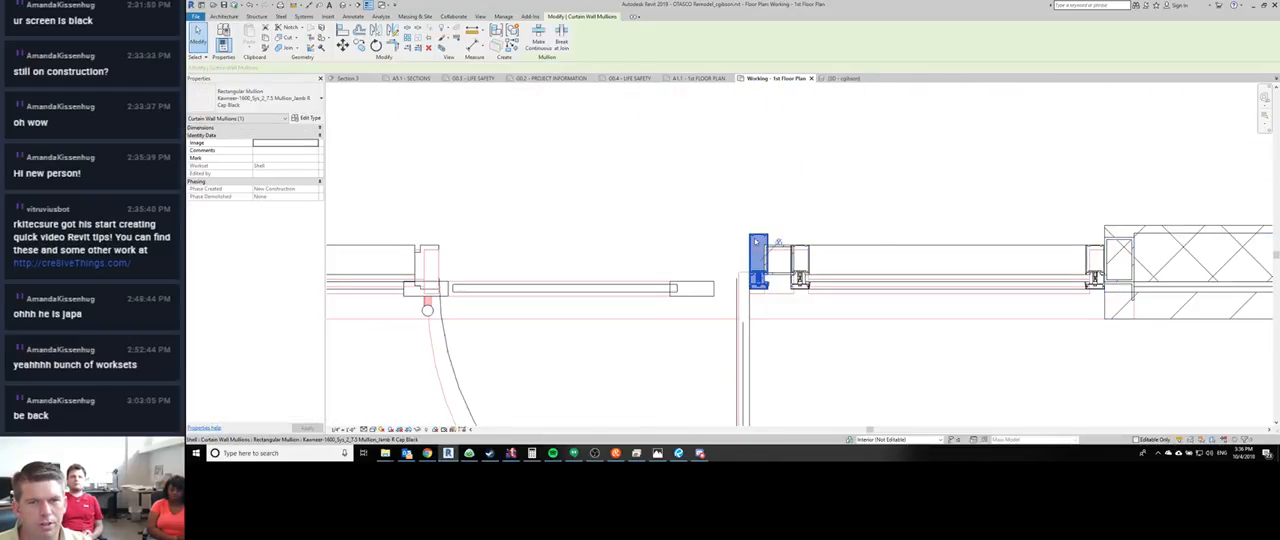
right_click(758, 244)
mouse_move(795, 44)
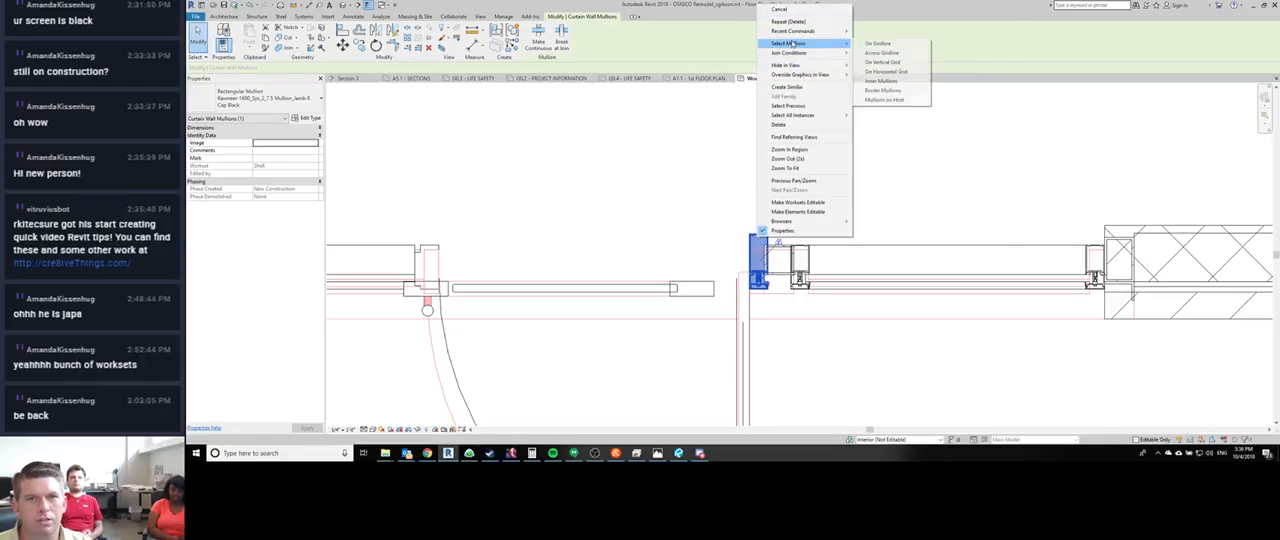
click(876, 44)
key(Escape)
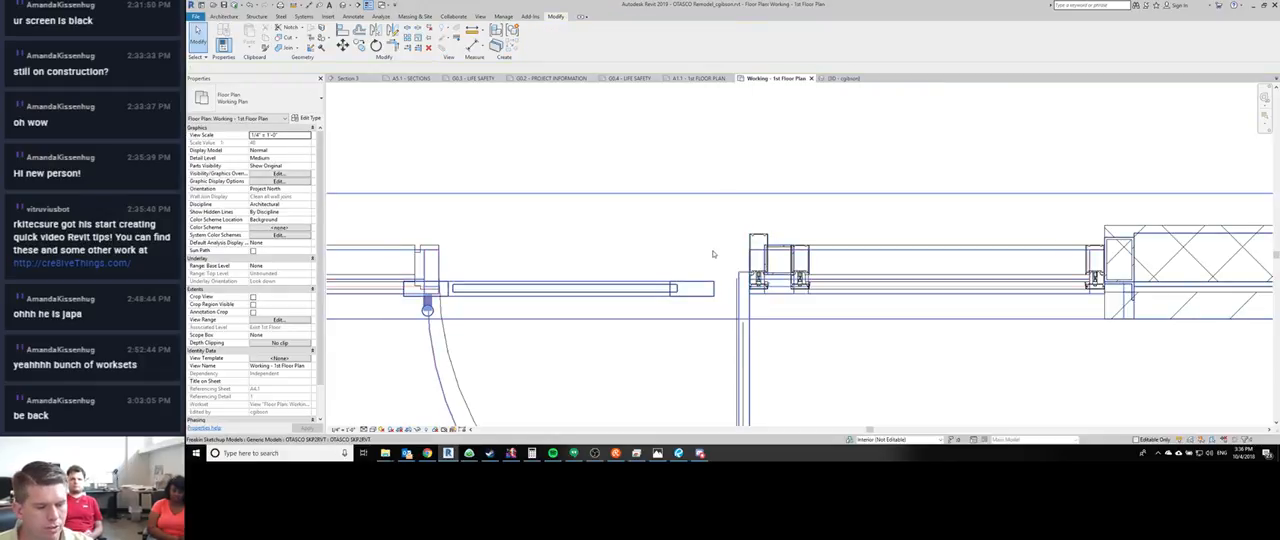
- Inspect the two vertical mullions flanking the glass storefront door in the 3D view
click(843, 78)
shift+middle_drag(646, 231, 631, 229)
scroll(631, 229, up, 4)
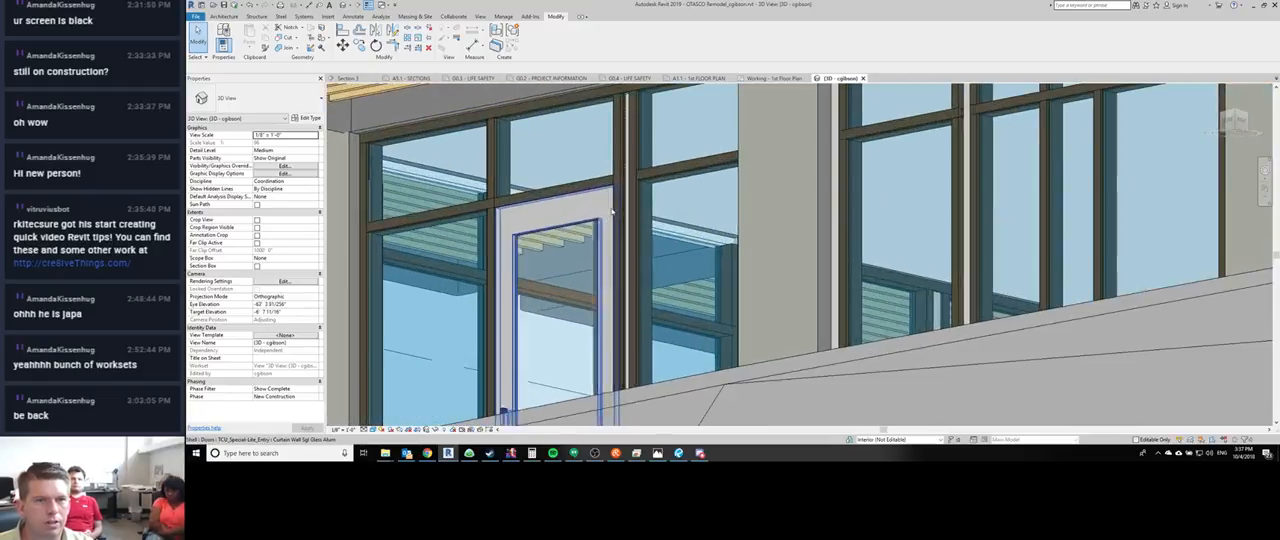
click(622, 297)
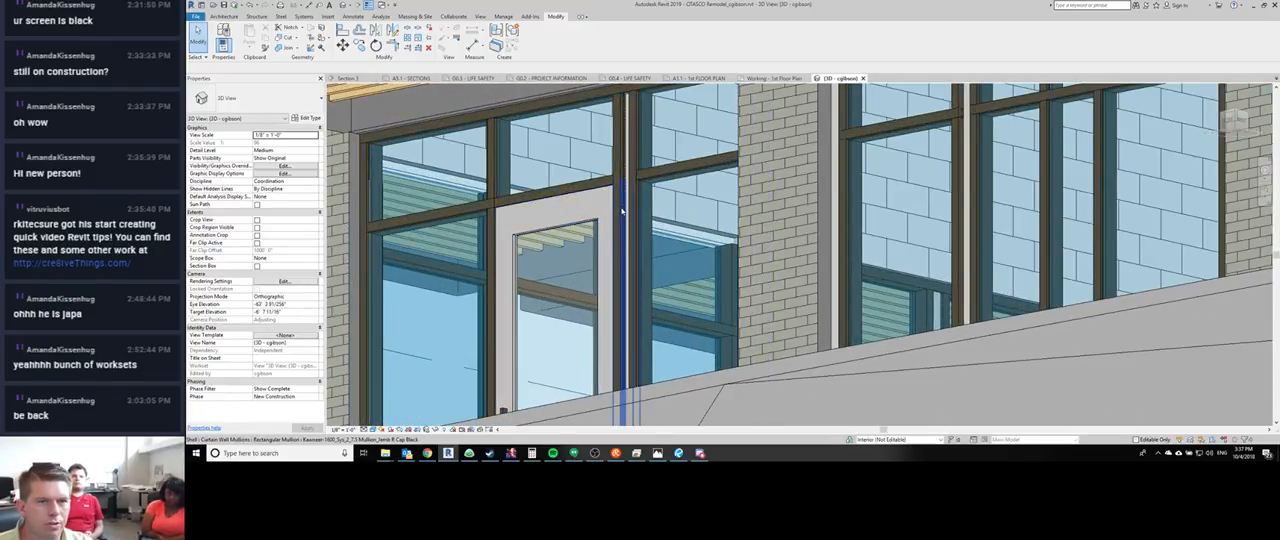
ctrl+click(496, 235)
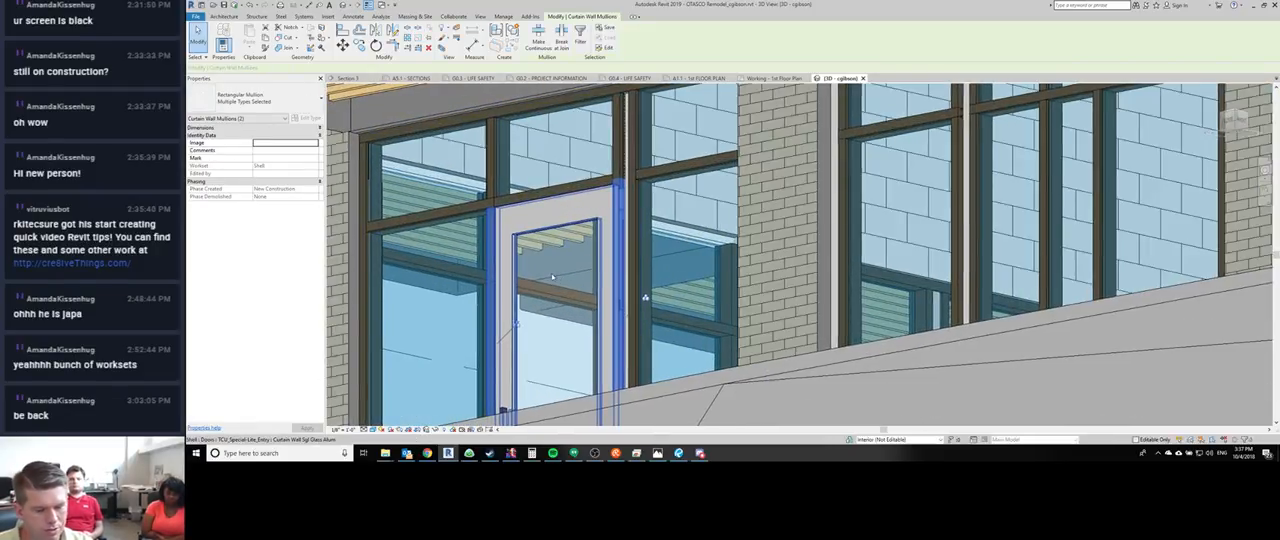
key(Escape)
- Change the door's right-hand mullion to Kawneer-1600_Sys_2_6 Mullion_Door Jamb R - Black, deleting the door type and replacing the missing panel with a system panel
click(622, 211)
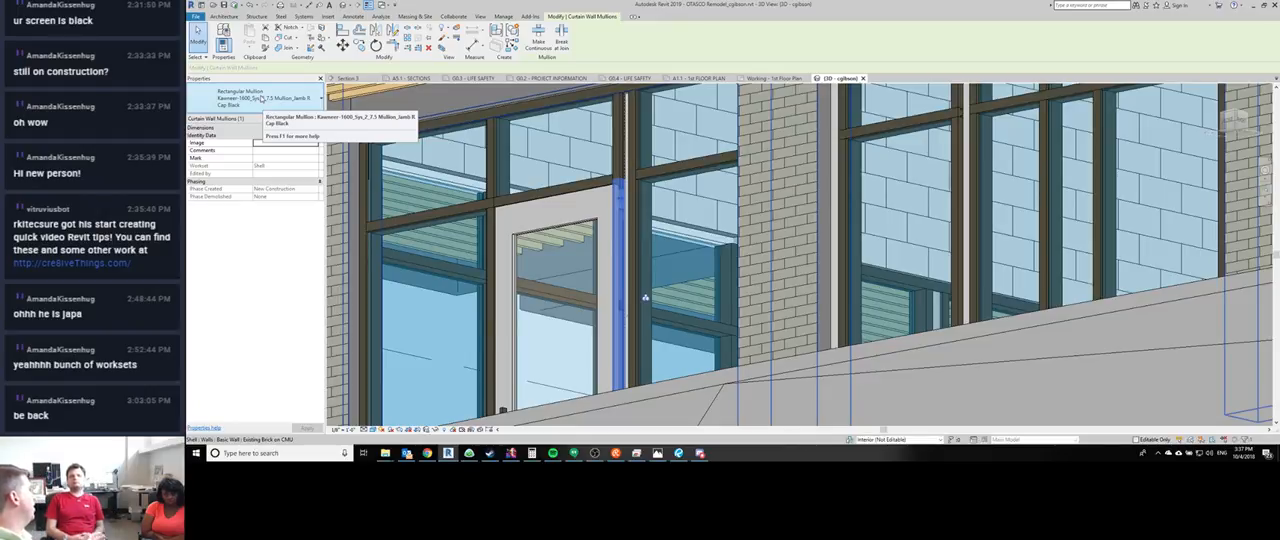
click(264, 97)
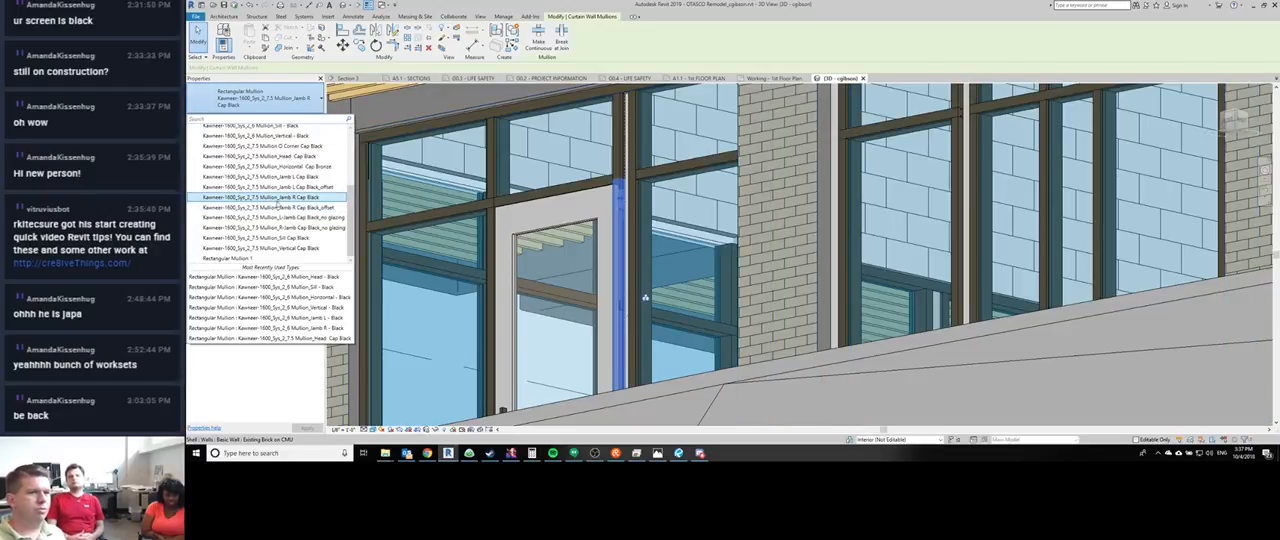
scroll(279, 212, up, 4)
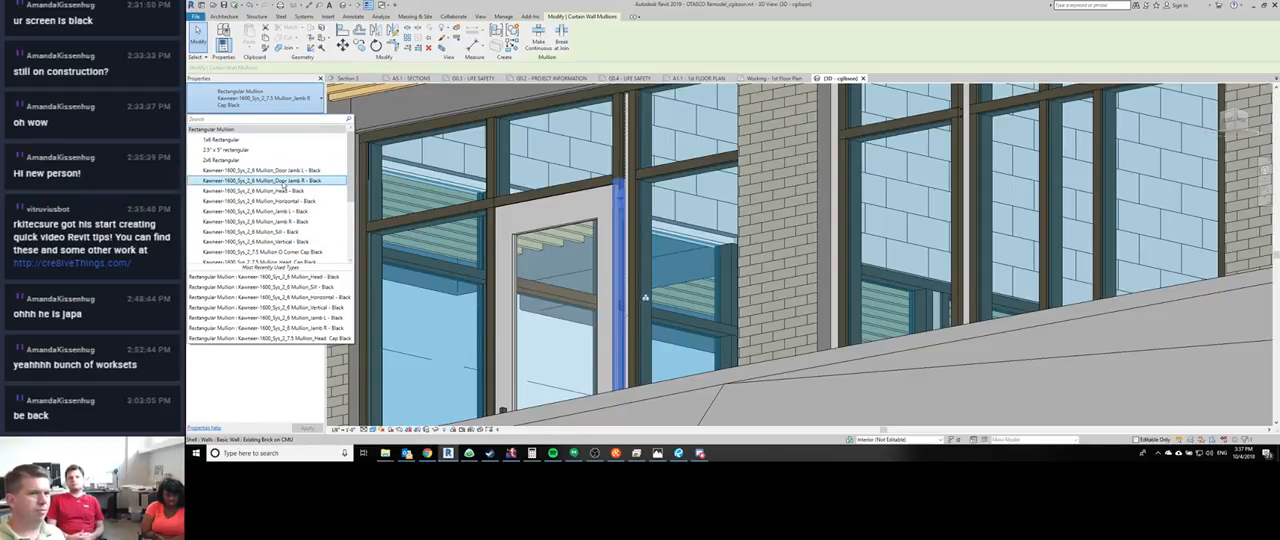
click(283, 184)
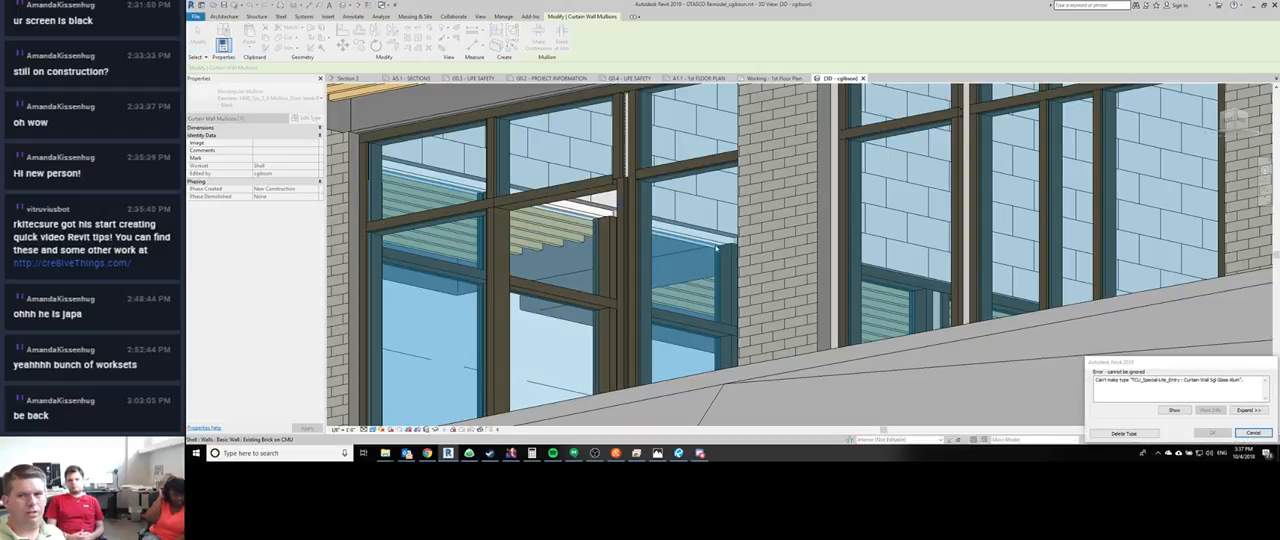
click(1112, 434)
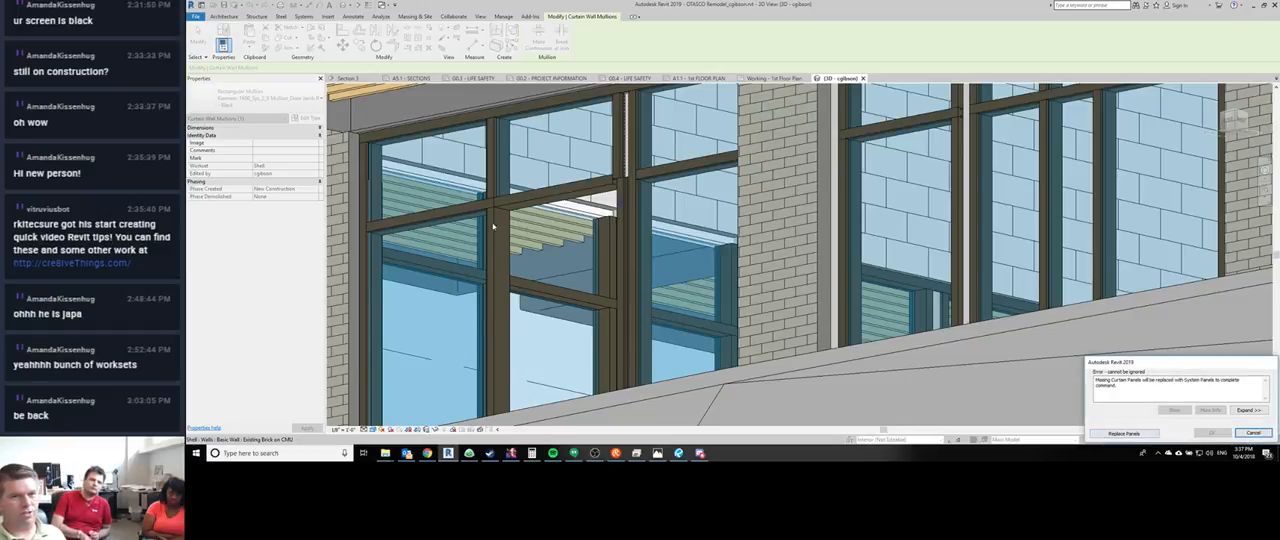
click(1124, 434)
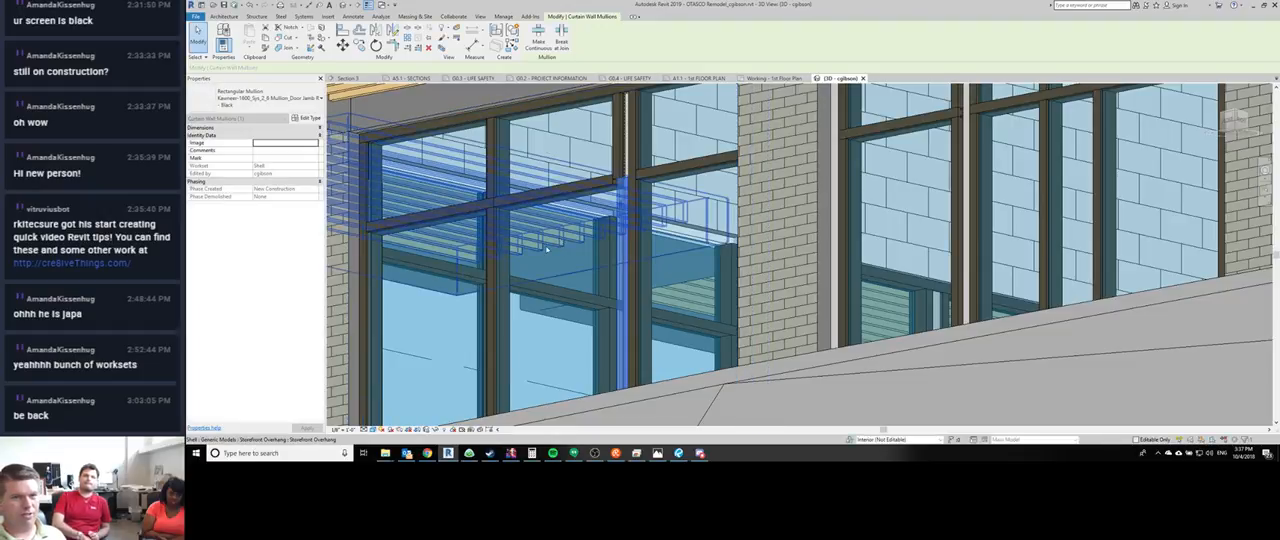
- Match the white lower segment of the door opening's right jamb to the Kawneer-1600_Sys_2_6 Mullion_Door Jamb R - Black segment above it
click(497, 240)
middle_drag(504, 424, 556, 384)
middle_drag(556, 384, 552, 293)
scroll(552, 293, down, 1)
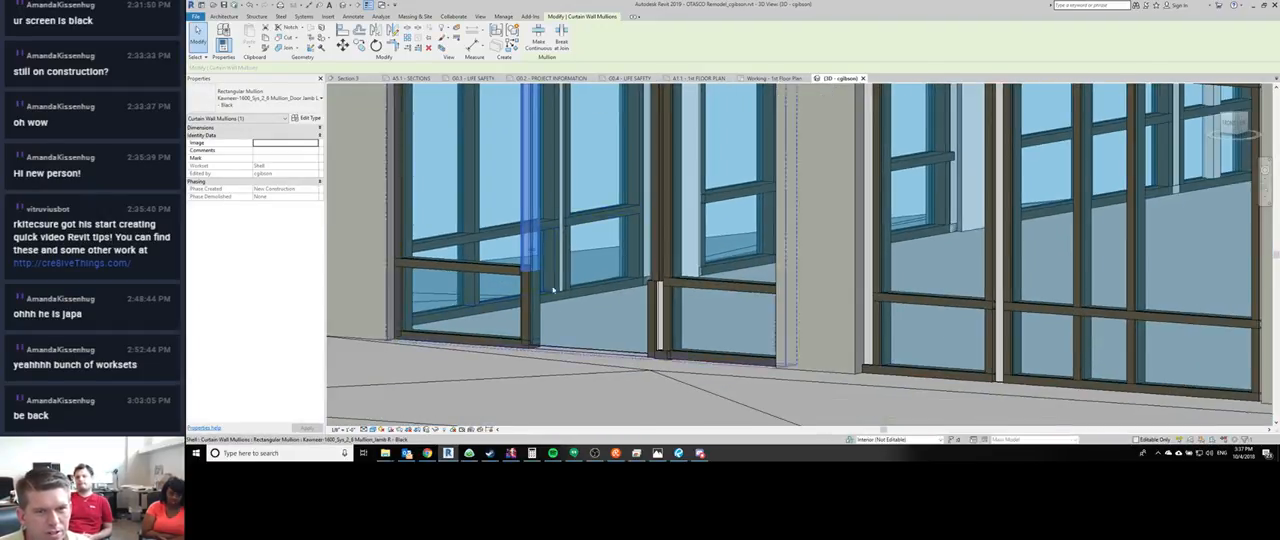
scroll(645, 292, up, 2)
scroll(645, 292, down, 1)
key(m)
key(a)
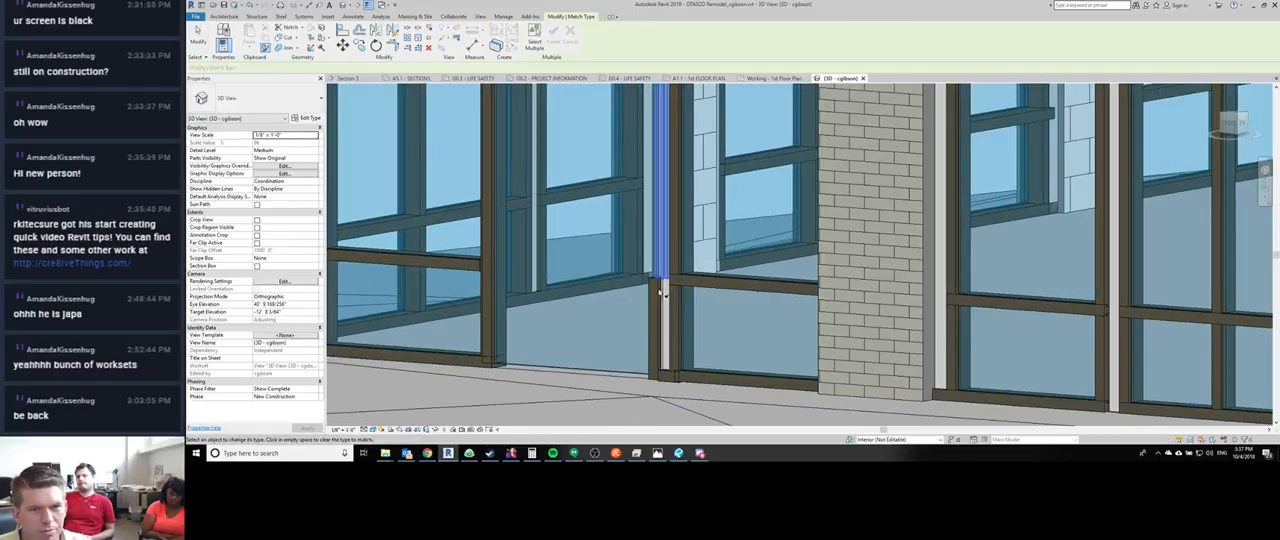
key(Escape)
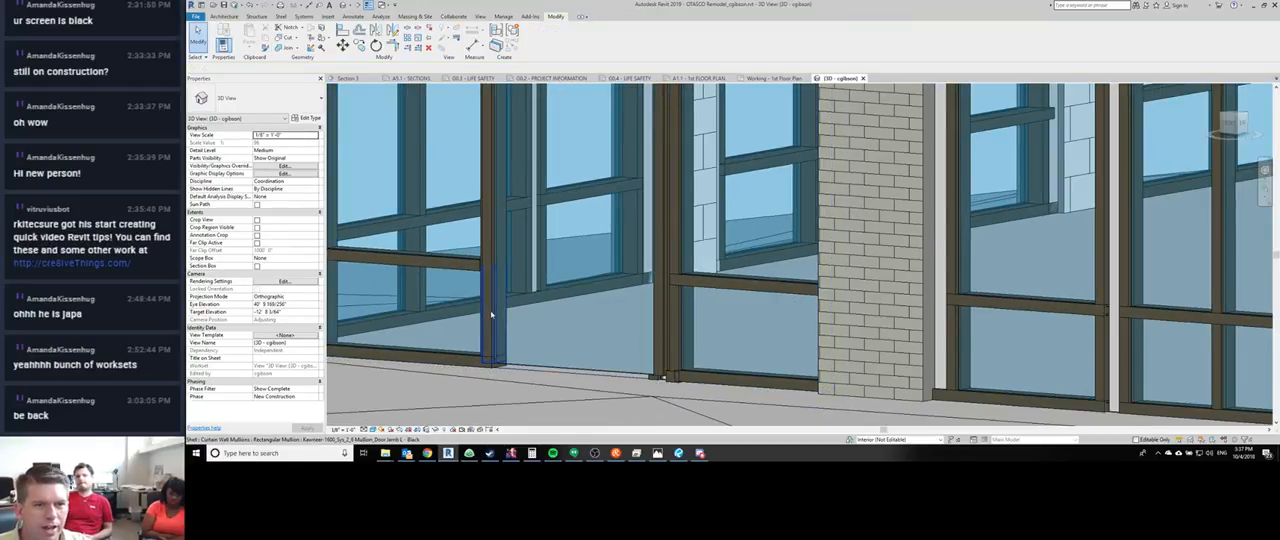
- Set both segments of the door opening's left jamb to type Kawneer-1600_Sys_2_6 Mullion_Door Jamb L - Black
click(491, 315)
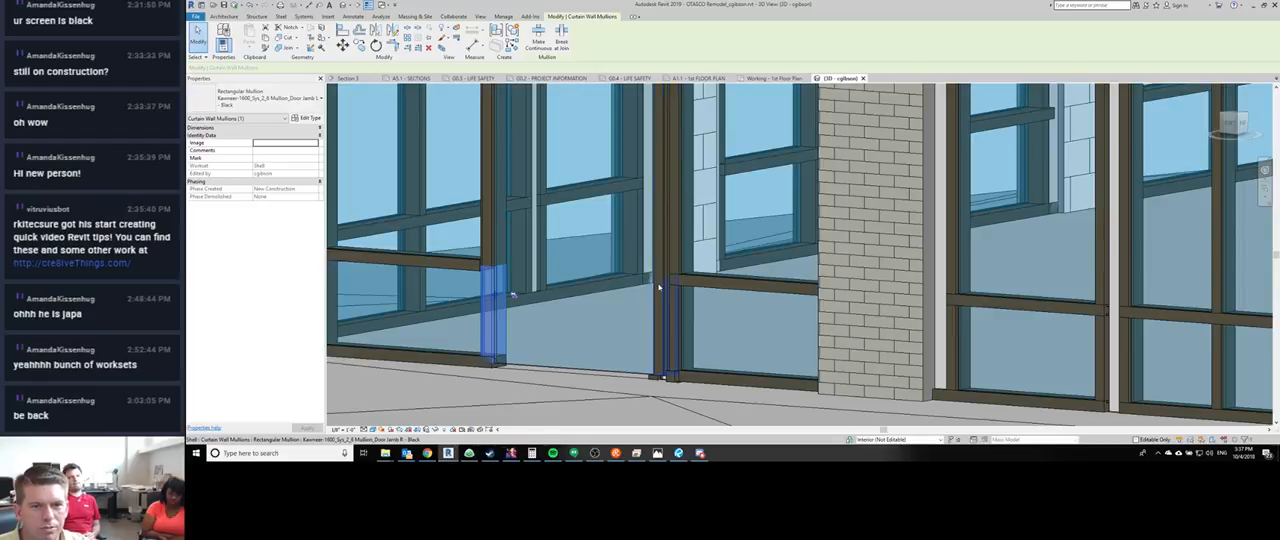
ctrl+click(491, 237)
click(275, 97)
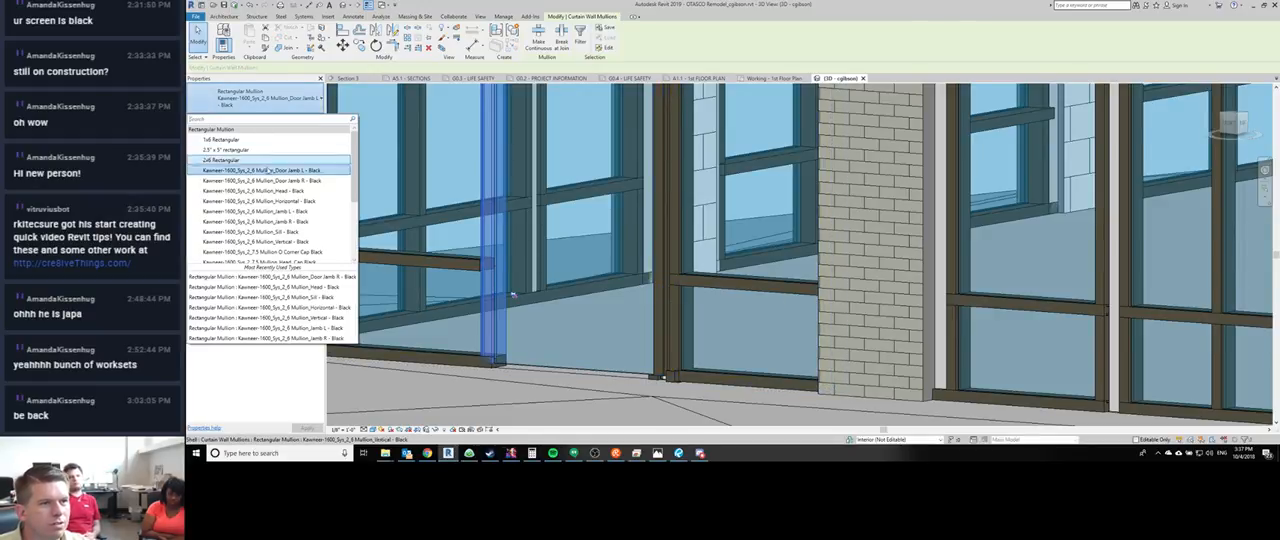
click(284, 171)
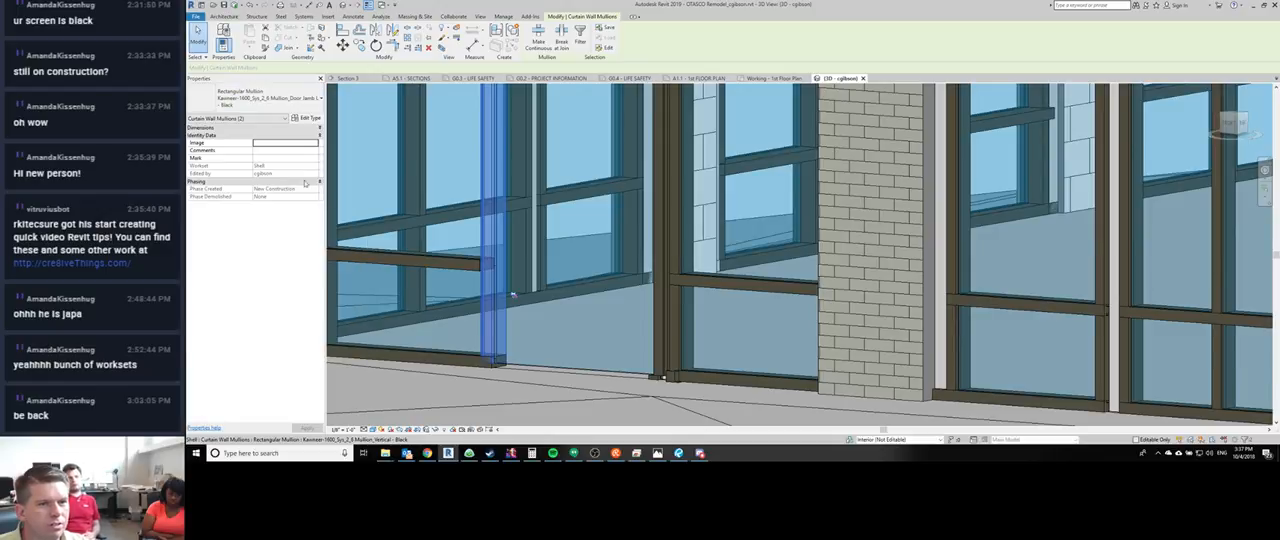
- Check how the sill mullion meets the left door jamb at the foot of the door opening
click(466, 361)
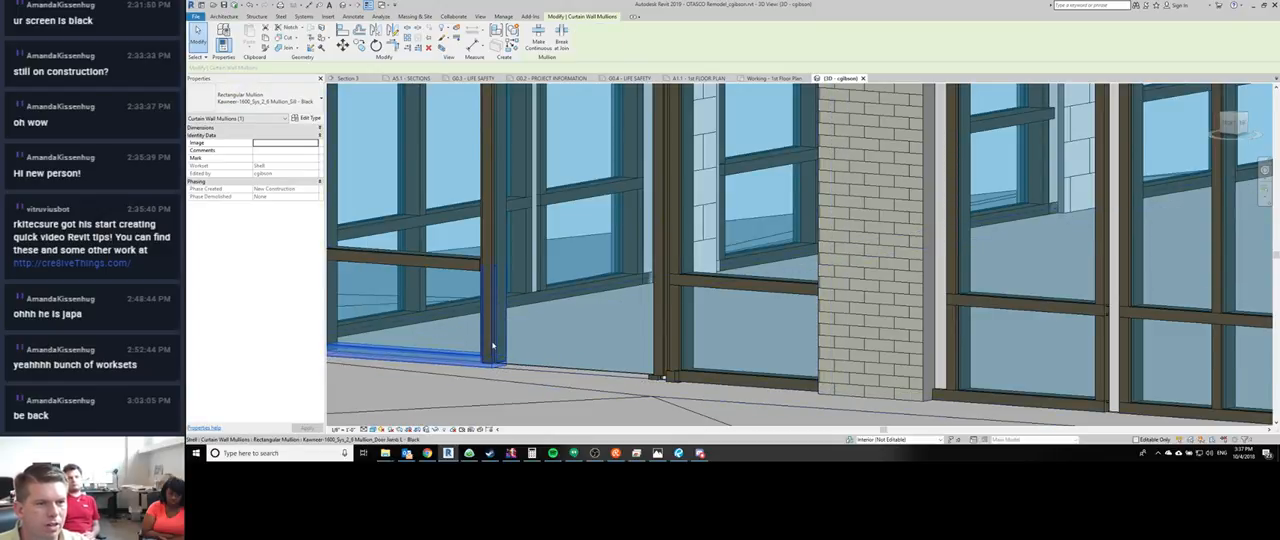
click(493, 340)
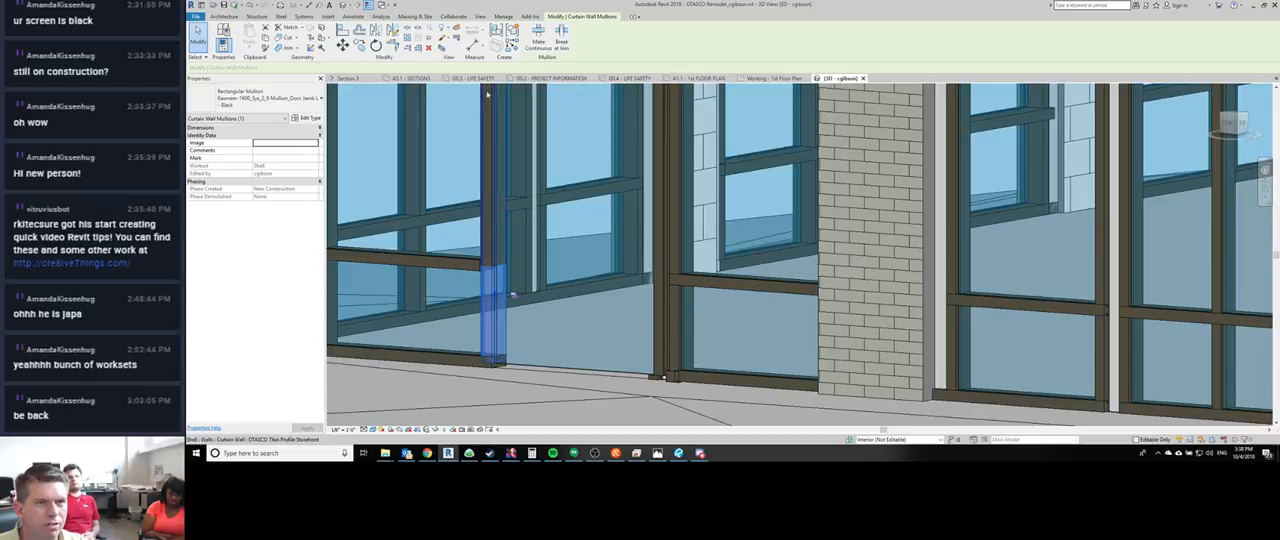
click(459, 365)
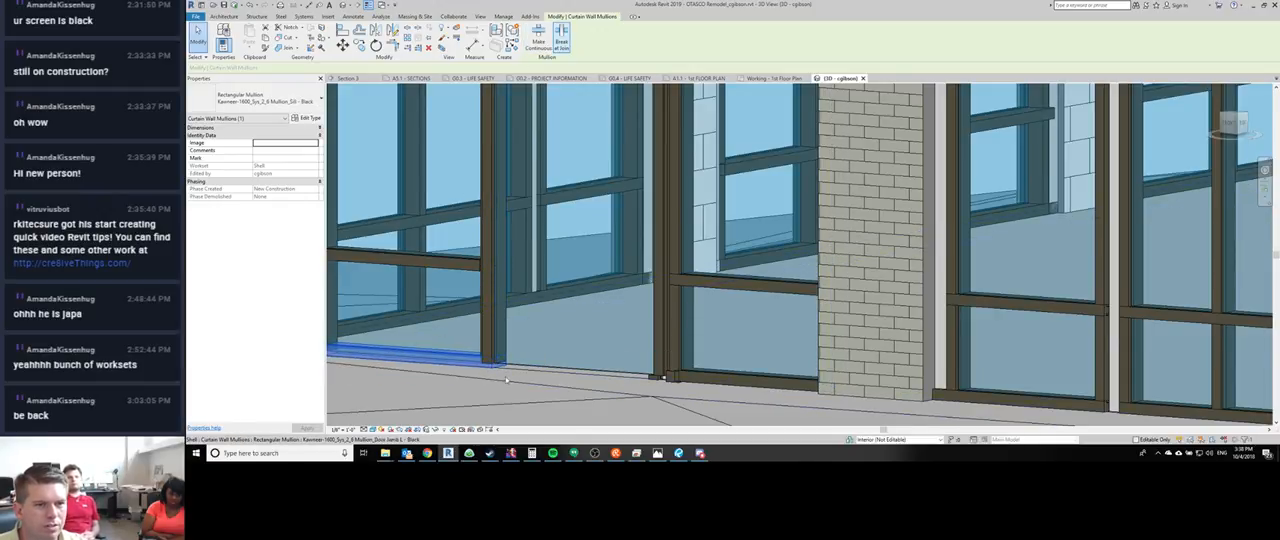
shift+middle_drag(506, 380, 558, 362)
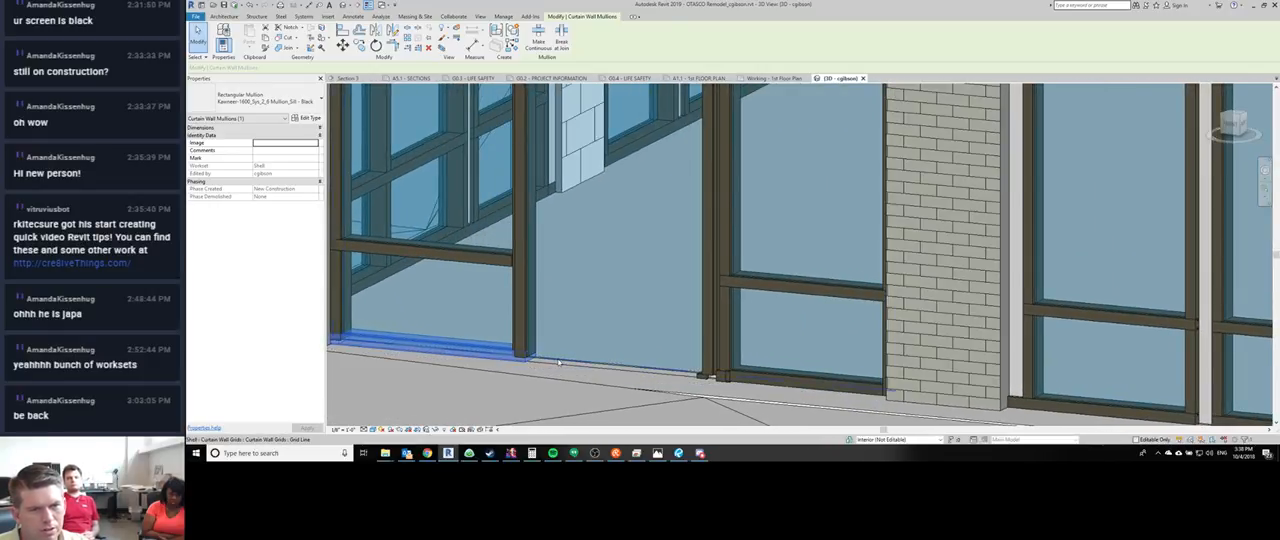
- Remove the glazing from the door opening and leave the left door jamb running down to the sill
click(559, 363)
key(Delete)
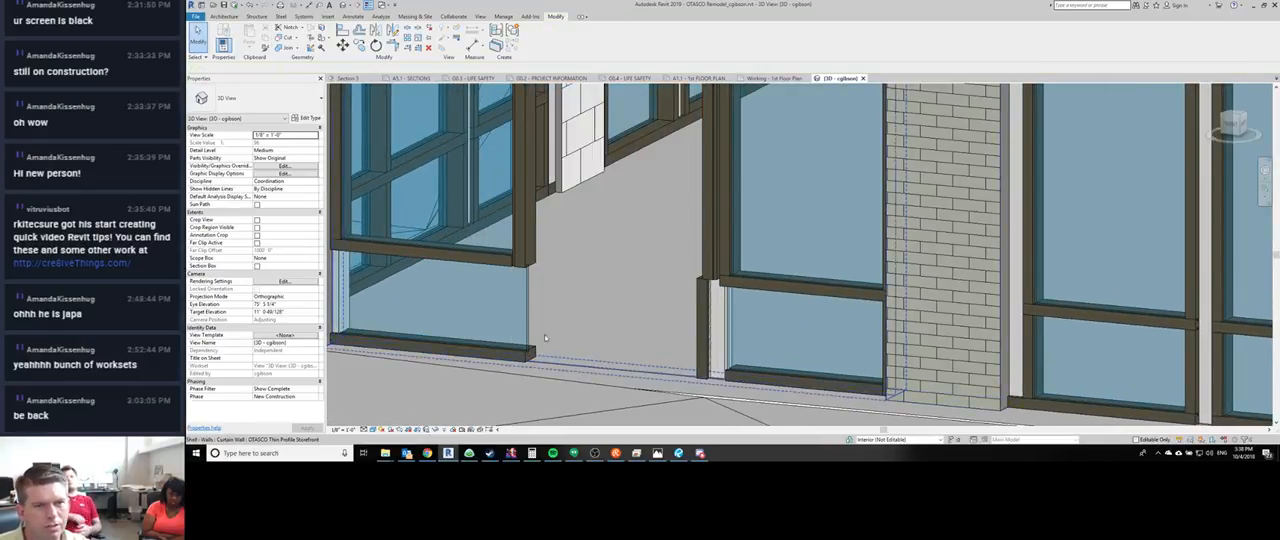
click(521, 236)
key(Delete)
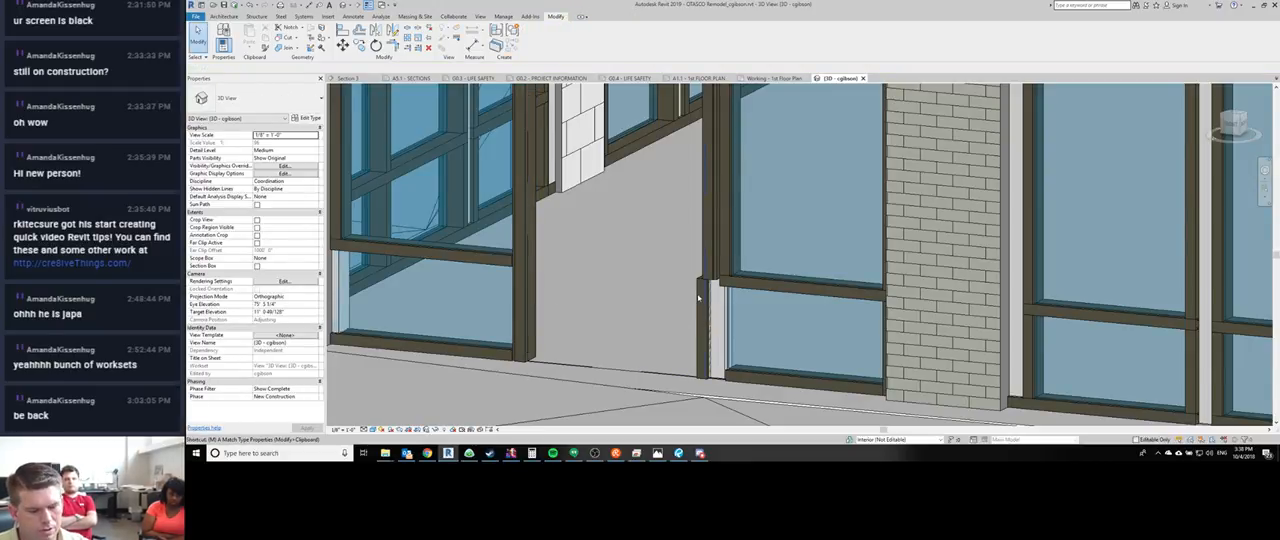
- Tile all open views and leave the Match Type command
key(a)
key(w)
key(t)
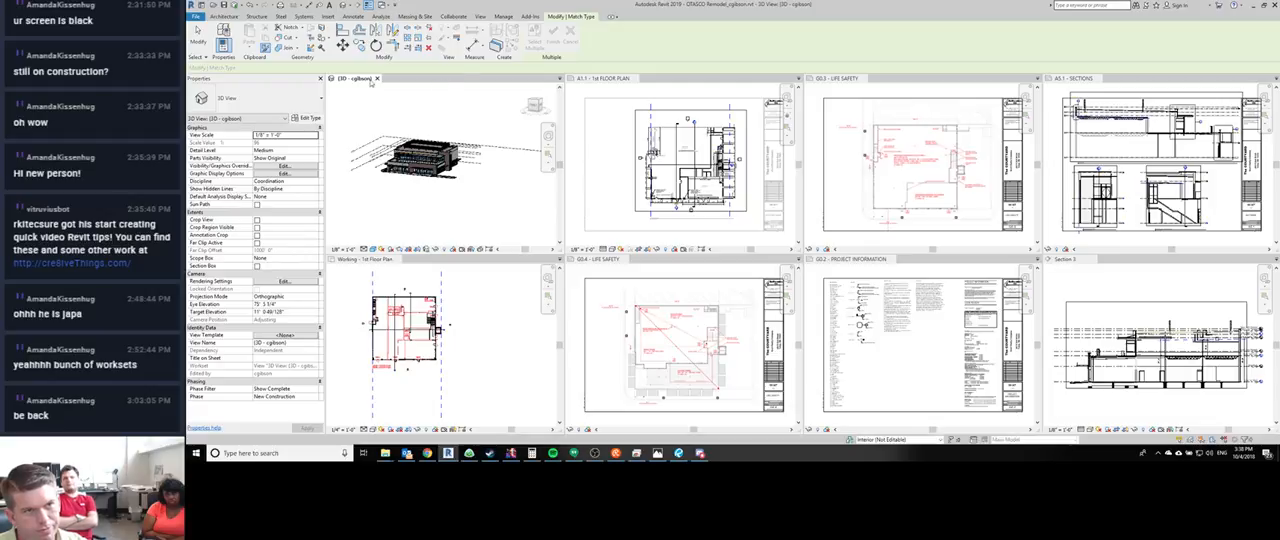
middle_click(398, 104)
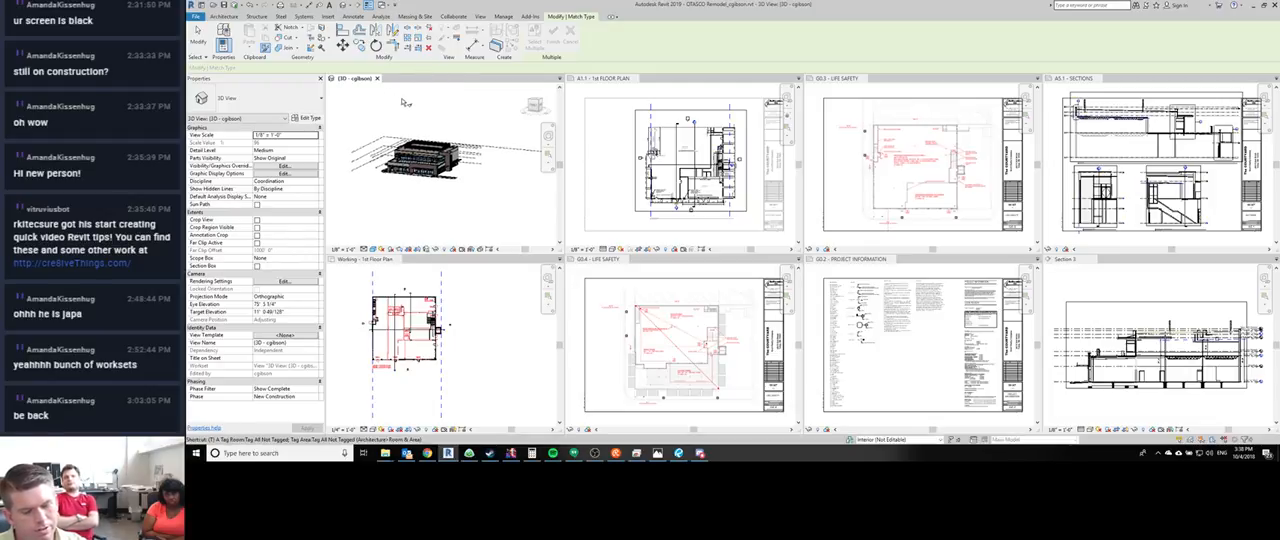
middle_drag(411, 97, 413, 98)
key(Escape)
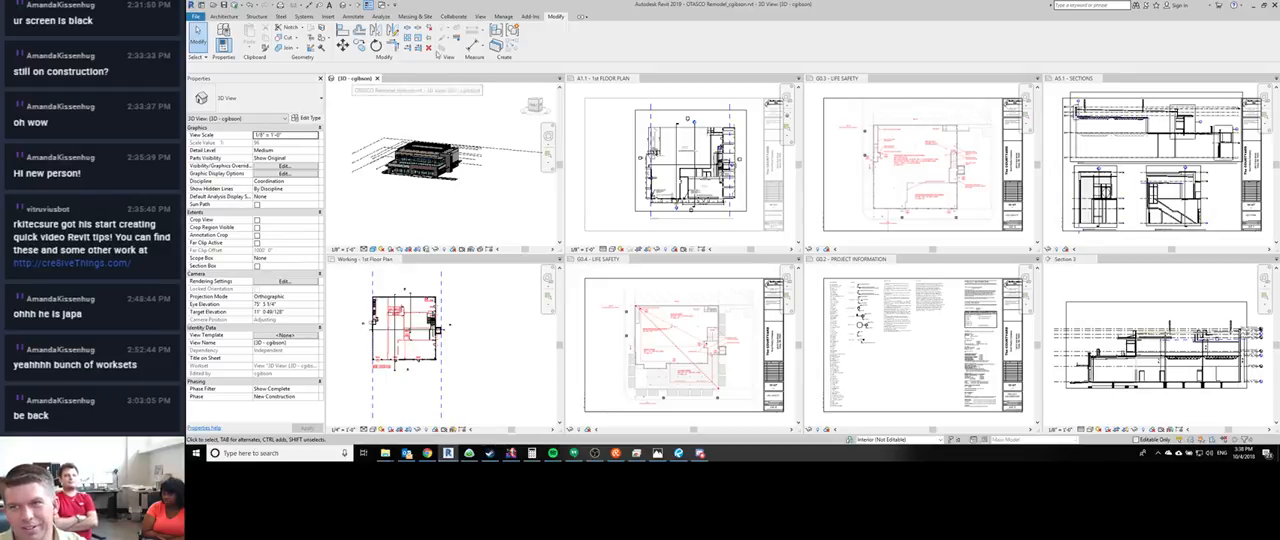
- Gather the tiled views into tabs, look at the Working - 1st Floor Plan, and return to the 3D view
click(481, 17)
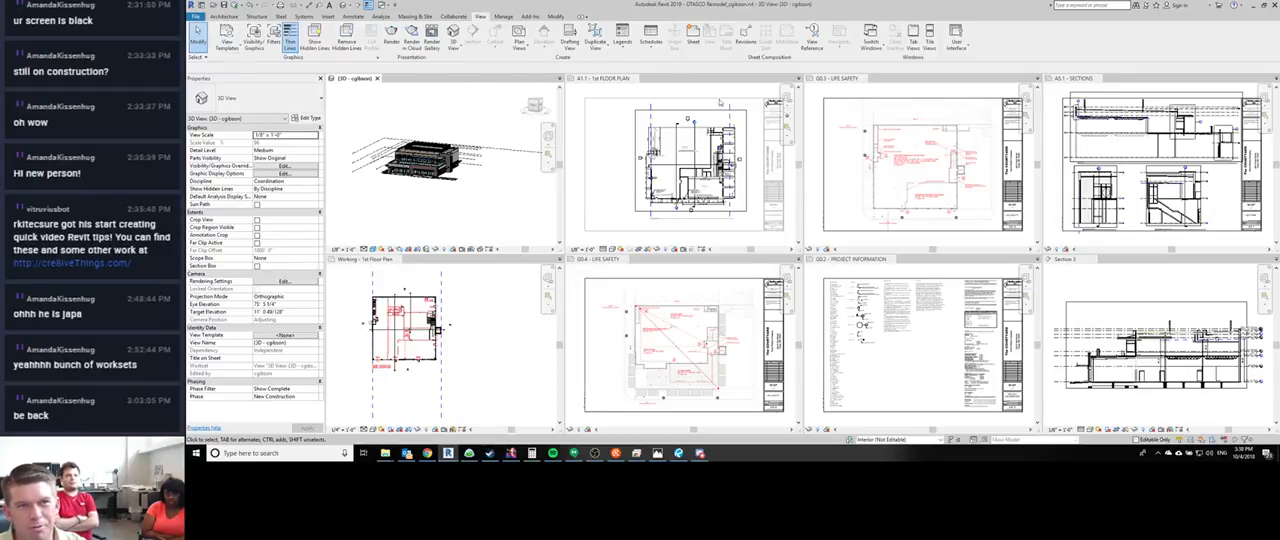
click(913, 46)
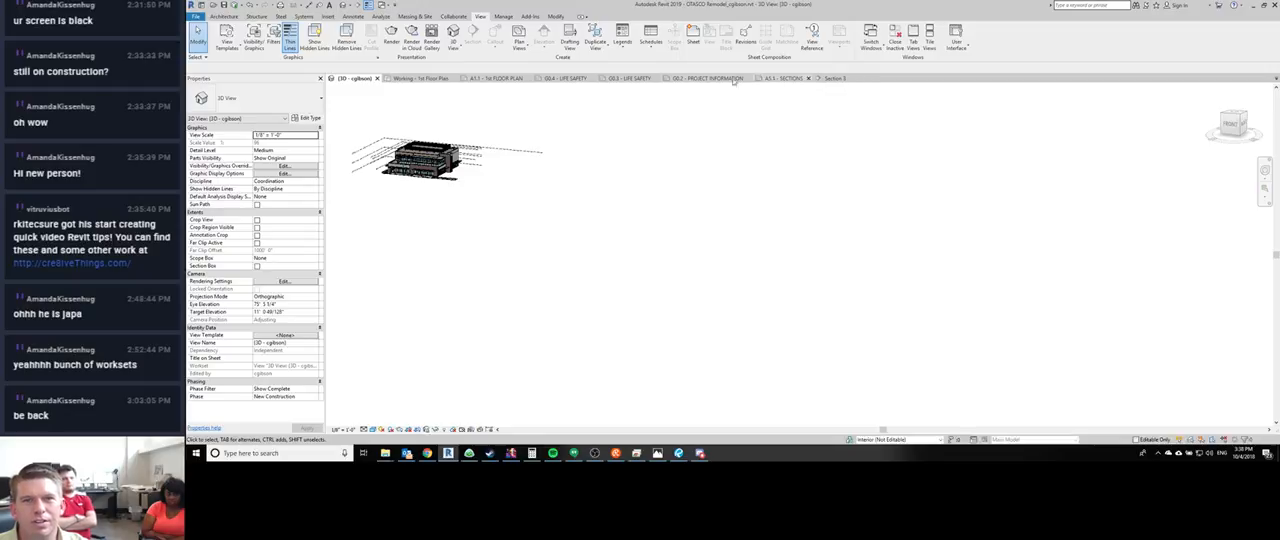
click(433, 80)
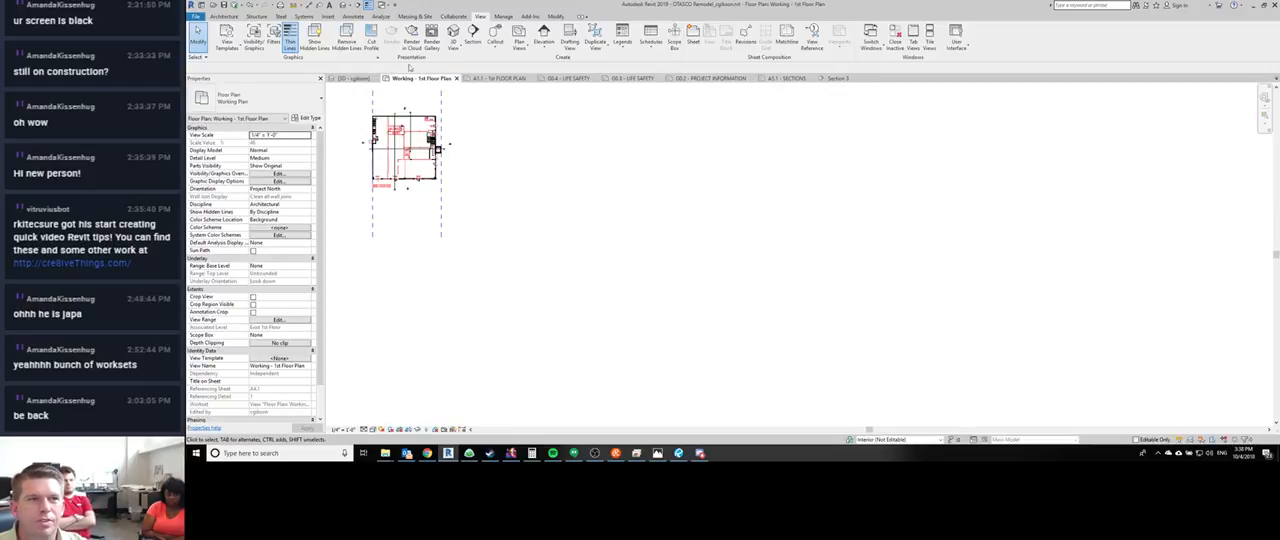
click(355, 78)
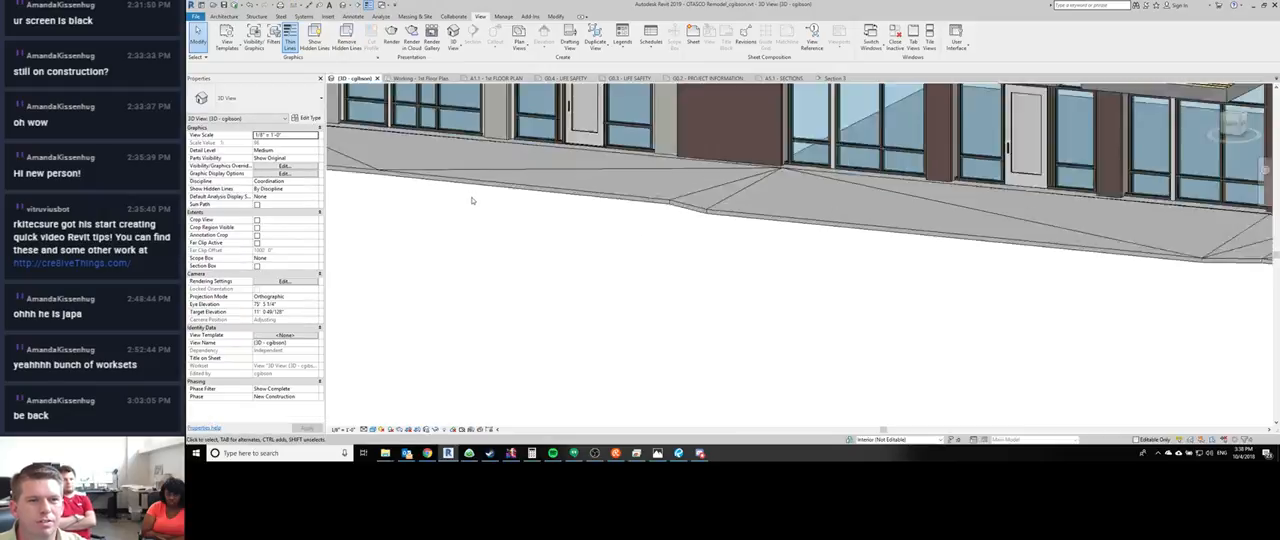
scroll(472, 200, down, 10)
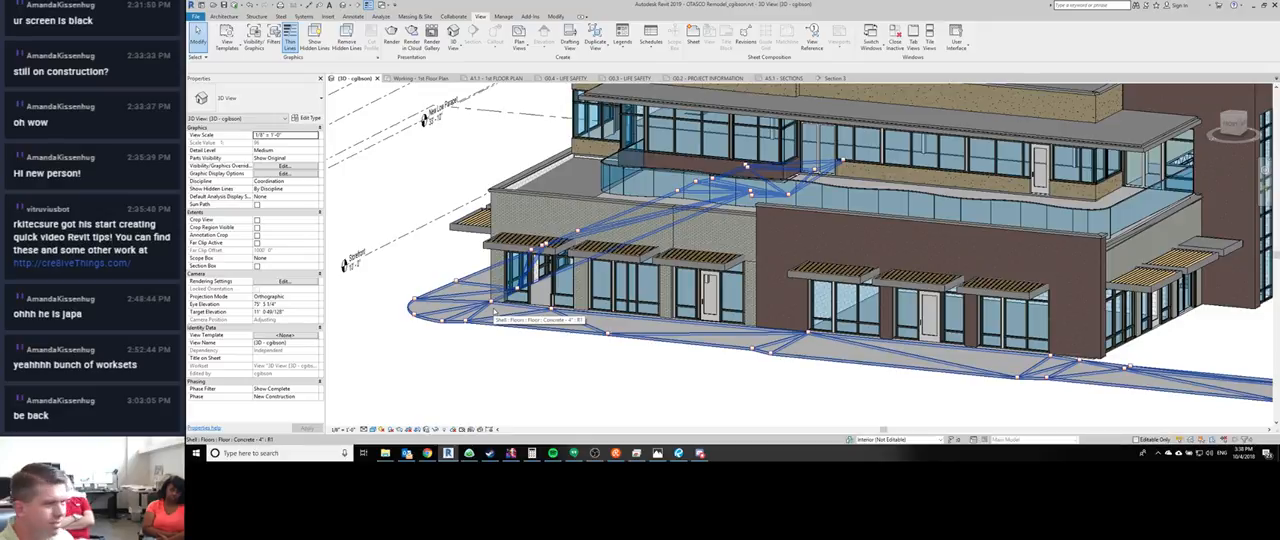
- Tile all open views, and merge them back into tabs
key(w)
key(t)
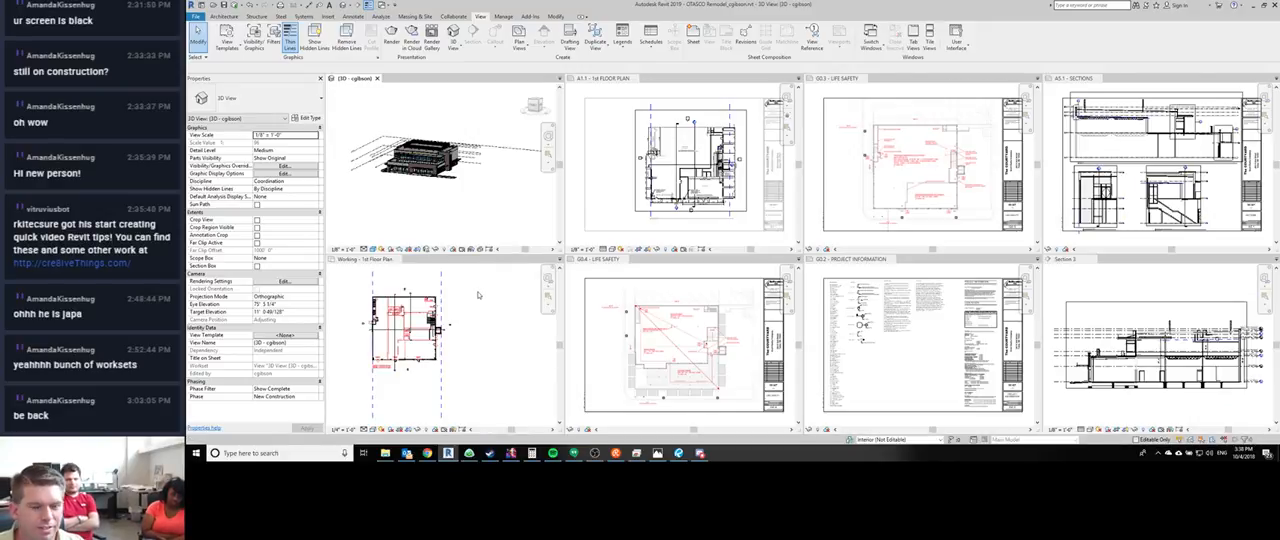
key(t)
key(w)
- Examine the first storefront bay's door opening and the foot of its jambs in the 3D view
middle_drag(394, 142, 592, 282)
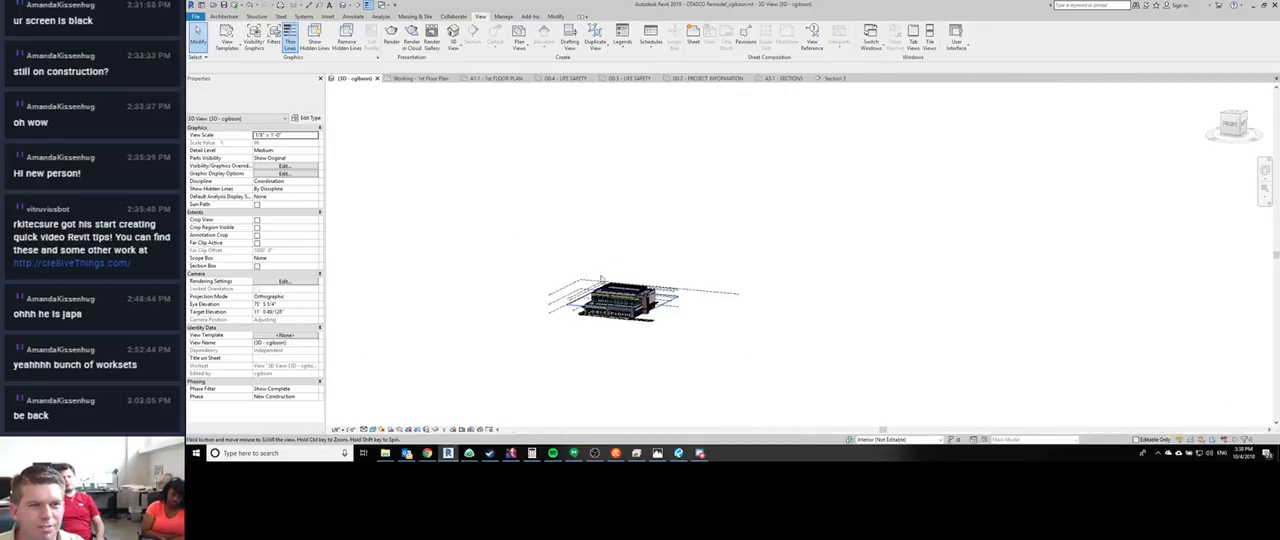
scroll(592, 282, up, 6)
scroll(600, 358, up, 8)
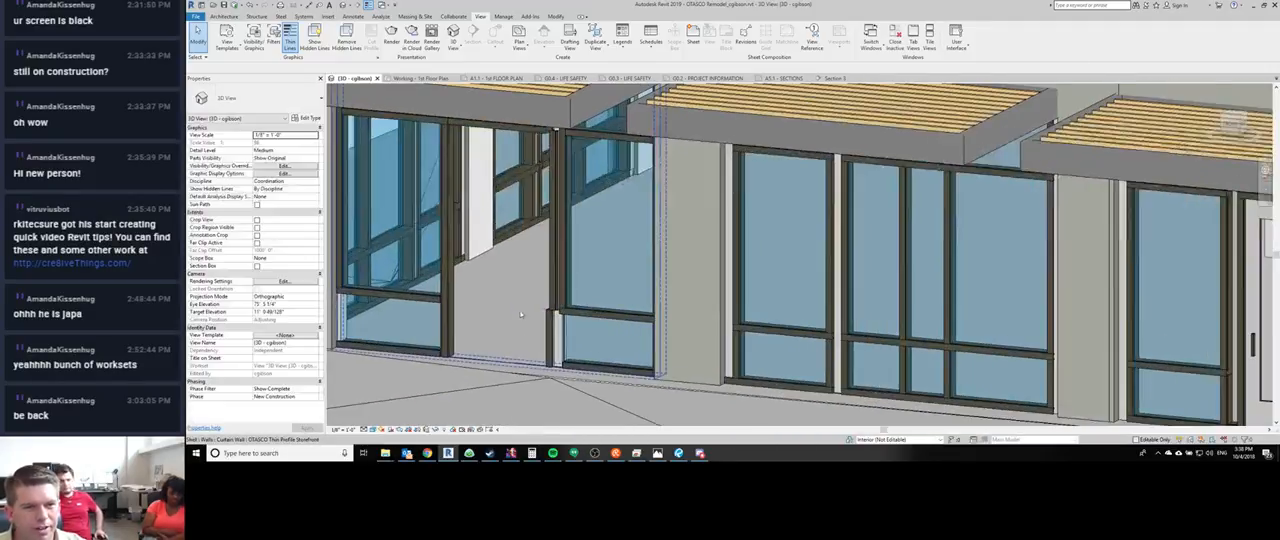
shift+middle_drag(520, 315, 613, 174)
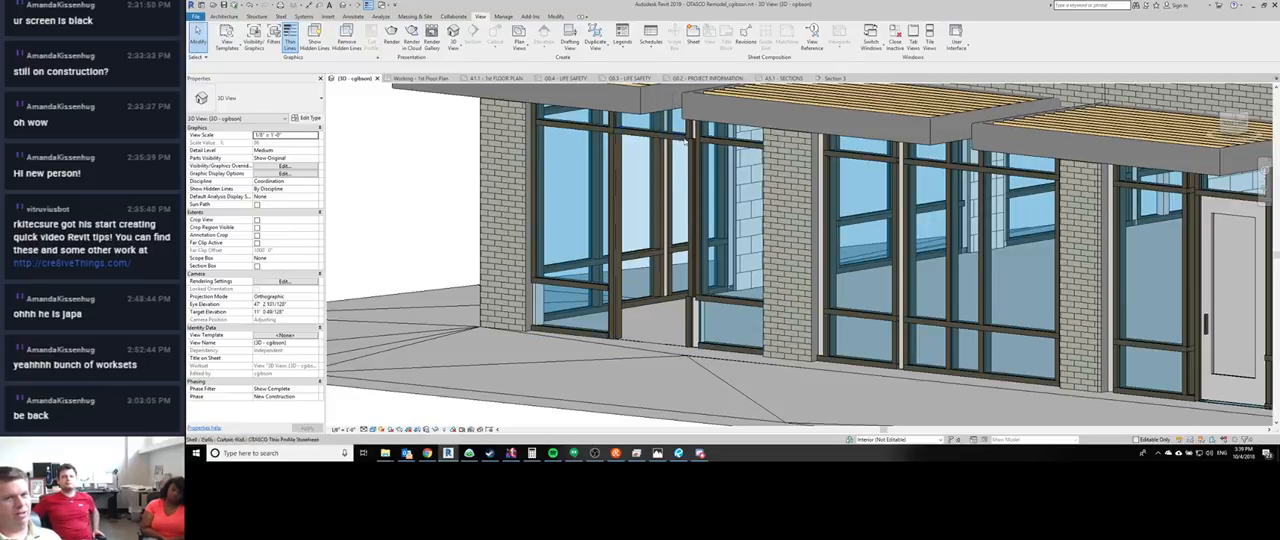
scroll(855, 254, up, 5)
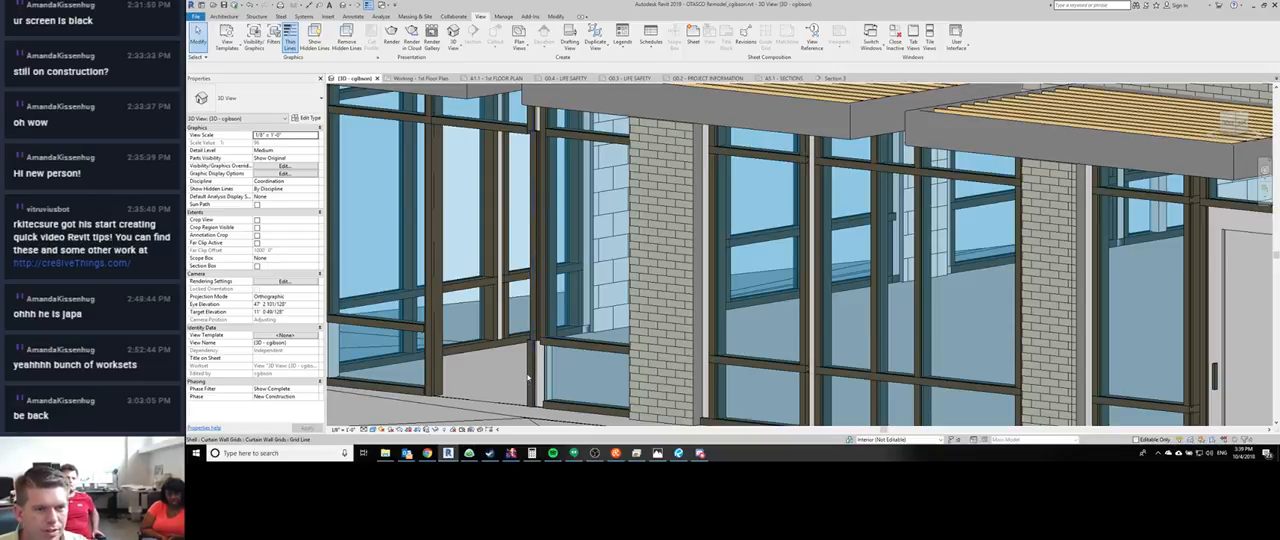
middle_drag(528, 377, 527, 367)
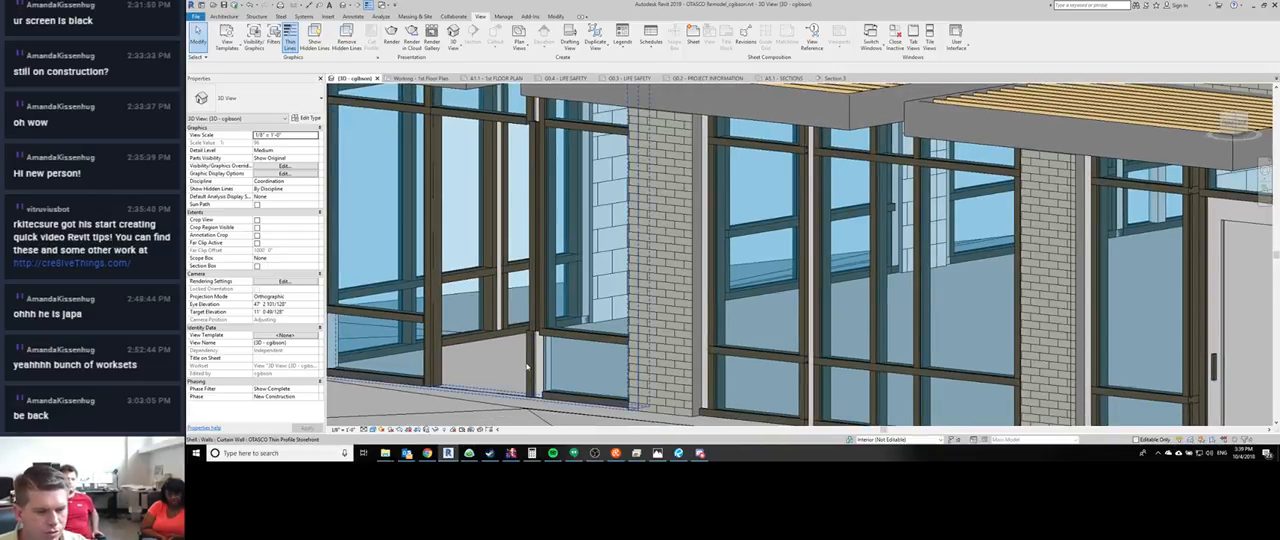
middle_drag(458, 392, 471, 364)
- Compare the neighbouring storefront bays, and check the curtain grid line at the sill of the existing door
scroll(471, 364, down, 1)
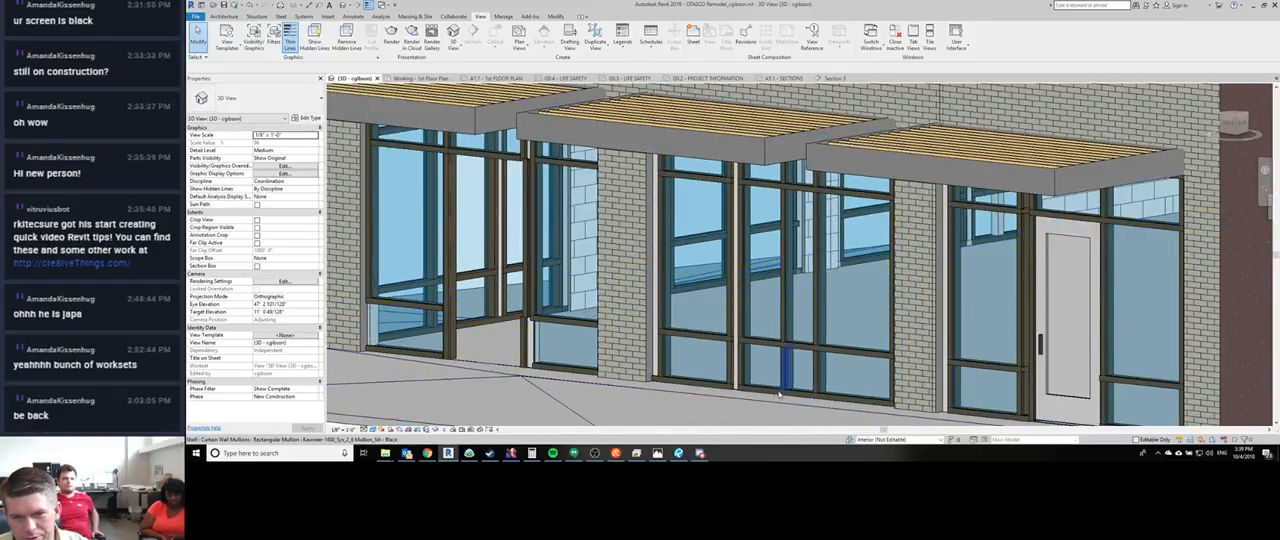
middle_drag(779, 398, 583, 340)
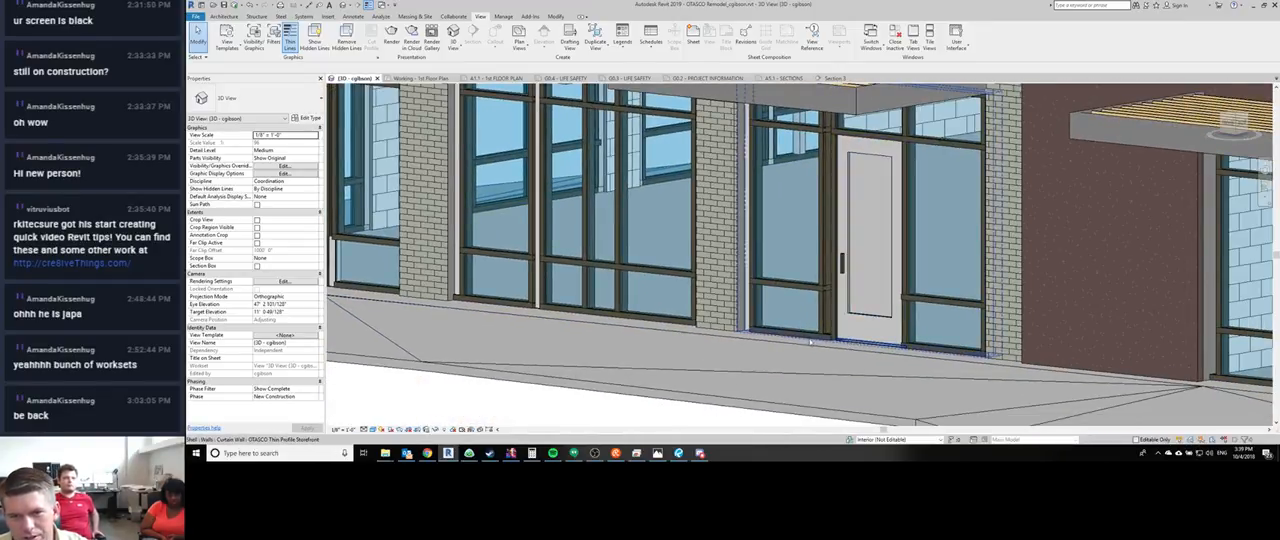
click(824, 341)
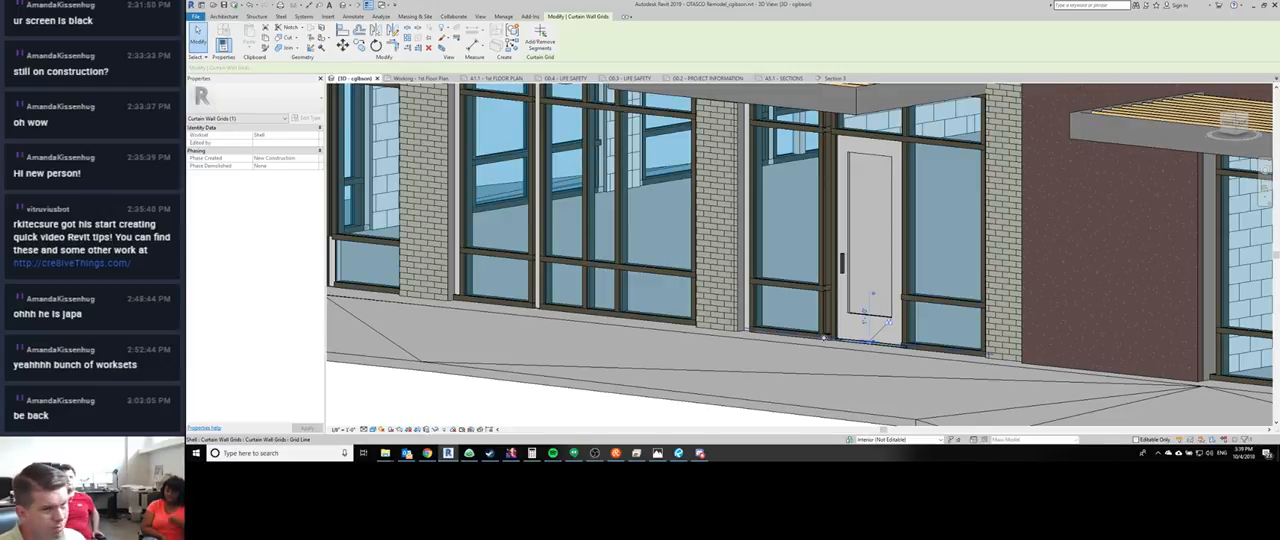
key(Escape)
middle_drag(541, 297, 798, 355)
scroll(798, 355, down, 3)
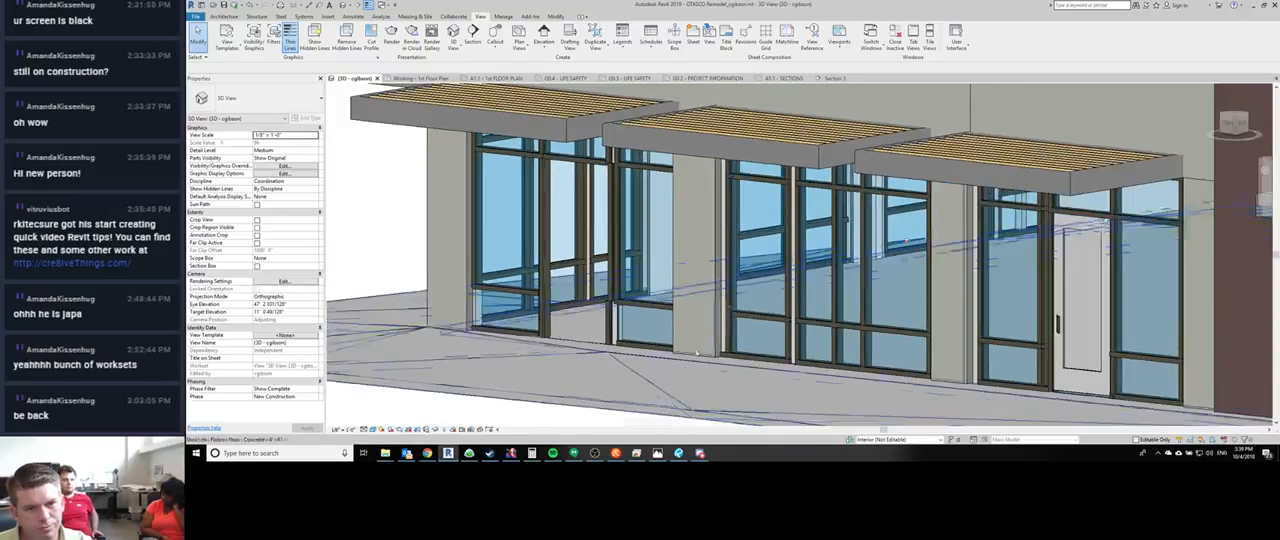
- Examine the right door jamb and the mullion joints at the head of the door opening
scroll(540, 347, up, 3)
scroll(586, 300, up, 3)
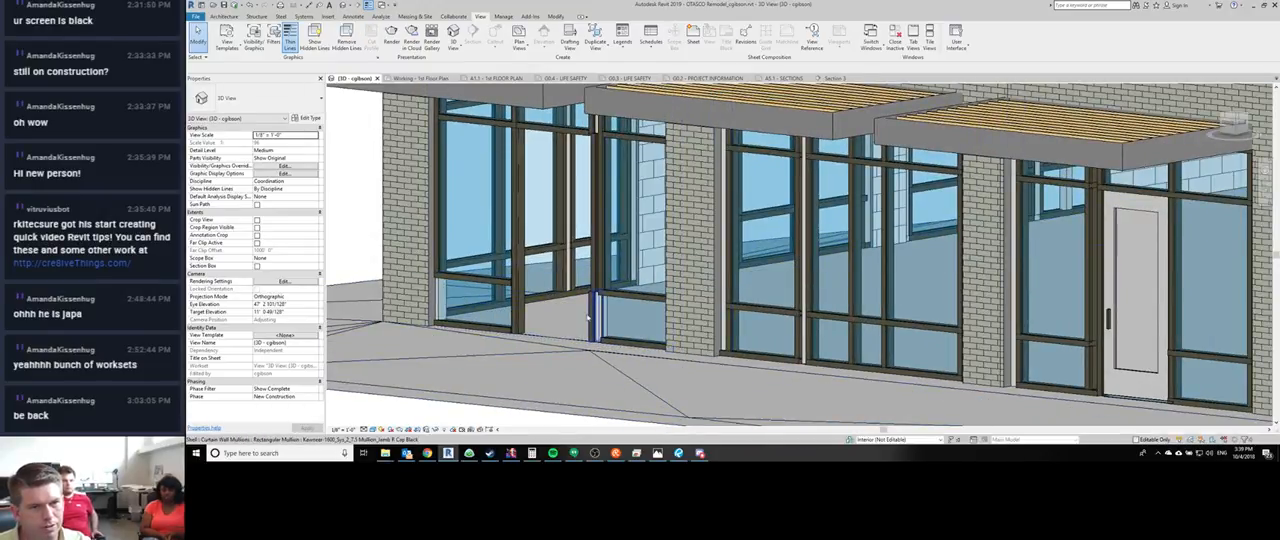
click(601, 270)
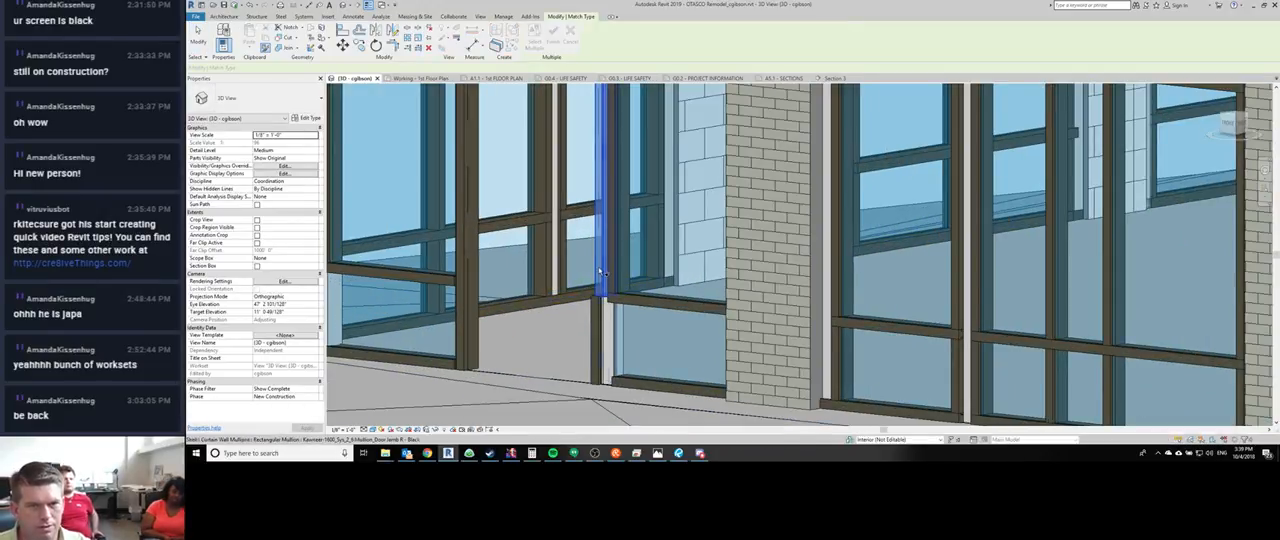
key(Escape)
shift+middle_drag(551, 316, 570, 267)
scroll(466, 156, up, 5)
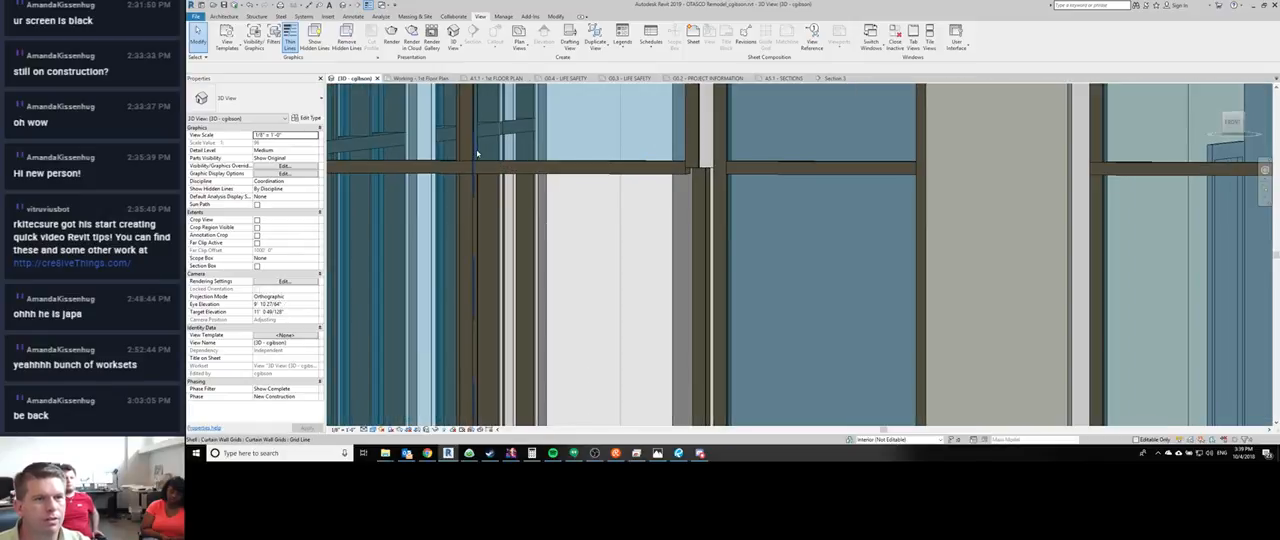
shift+middle_drag(571, 184, 656, 171)
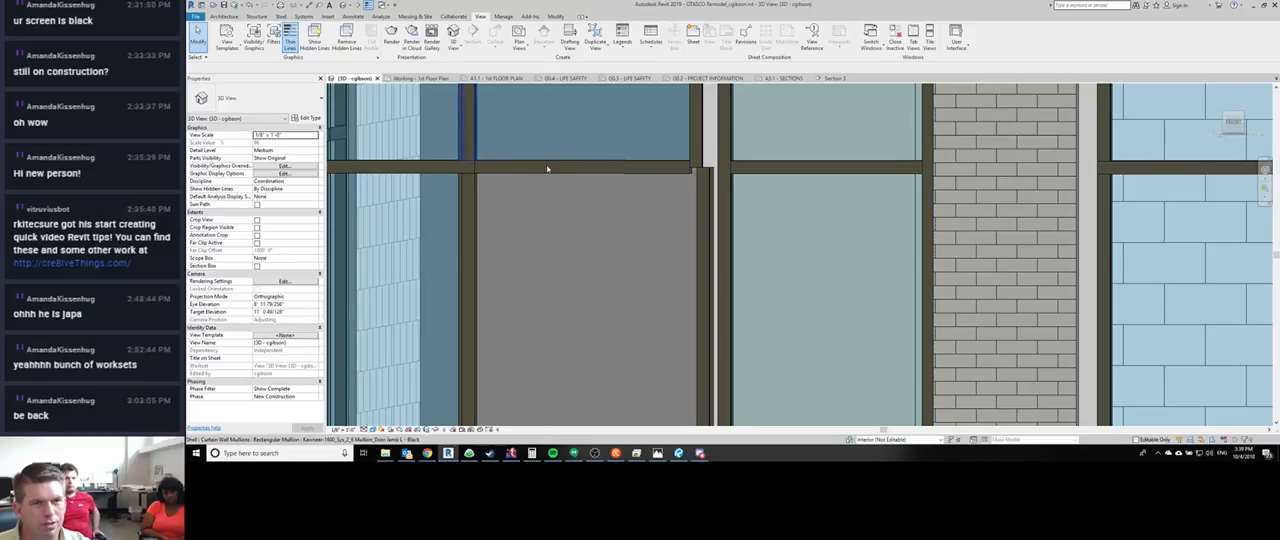
shift+middle_drag(547, 169, 497, 174)
key(Escape)
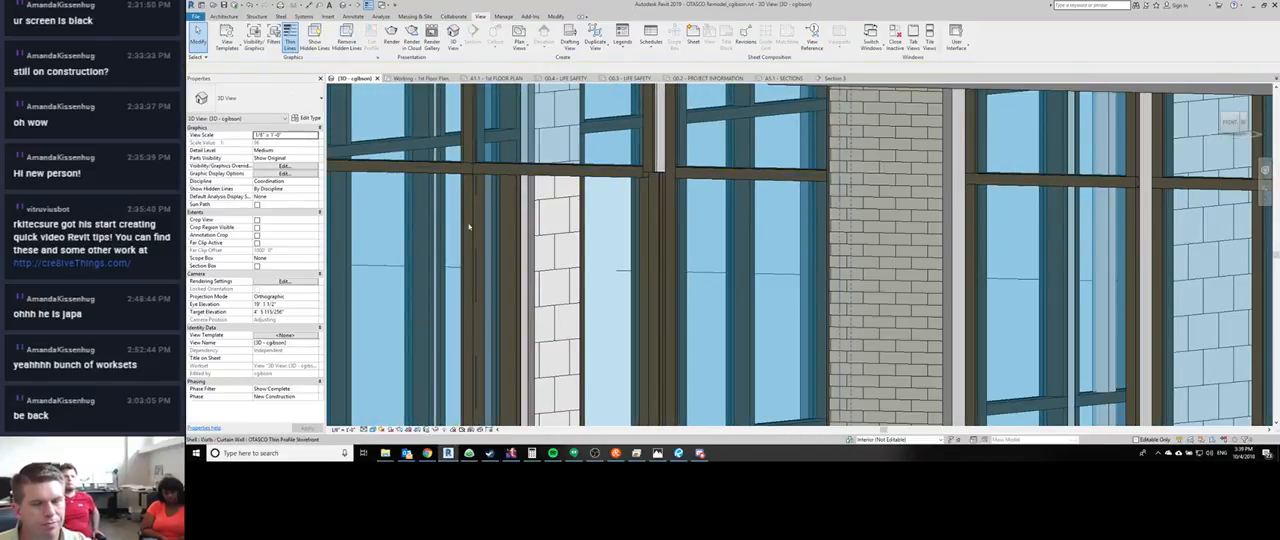
- Open the Working - 1st Floor Plan and examine both jambs of the door opening at Space A
key(ctrl+Tab)
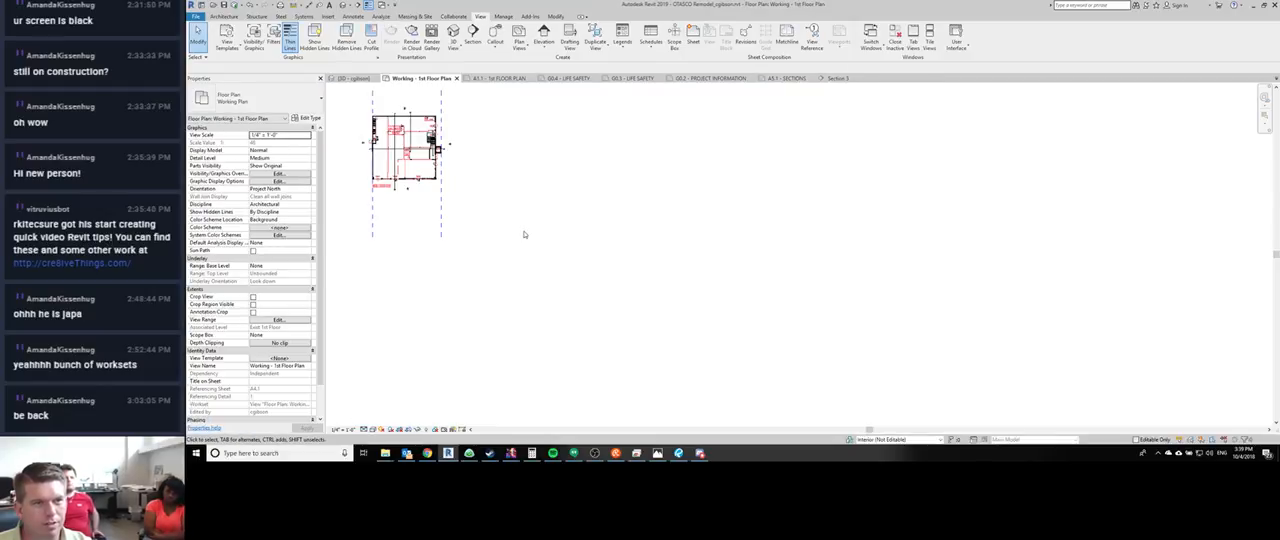
middle_drag(491, 211, 654, 271)
scroll(630, 240, up, 6)
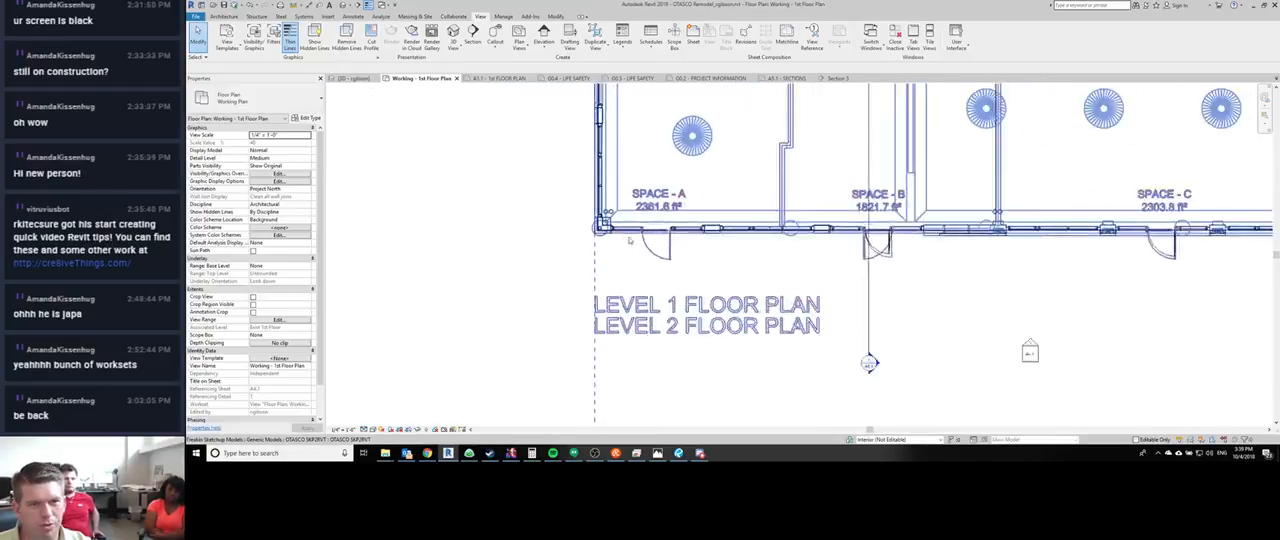
scroll(630, 240, up, 8)
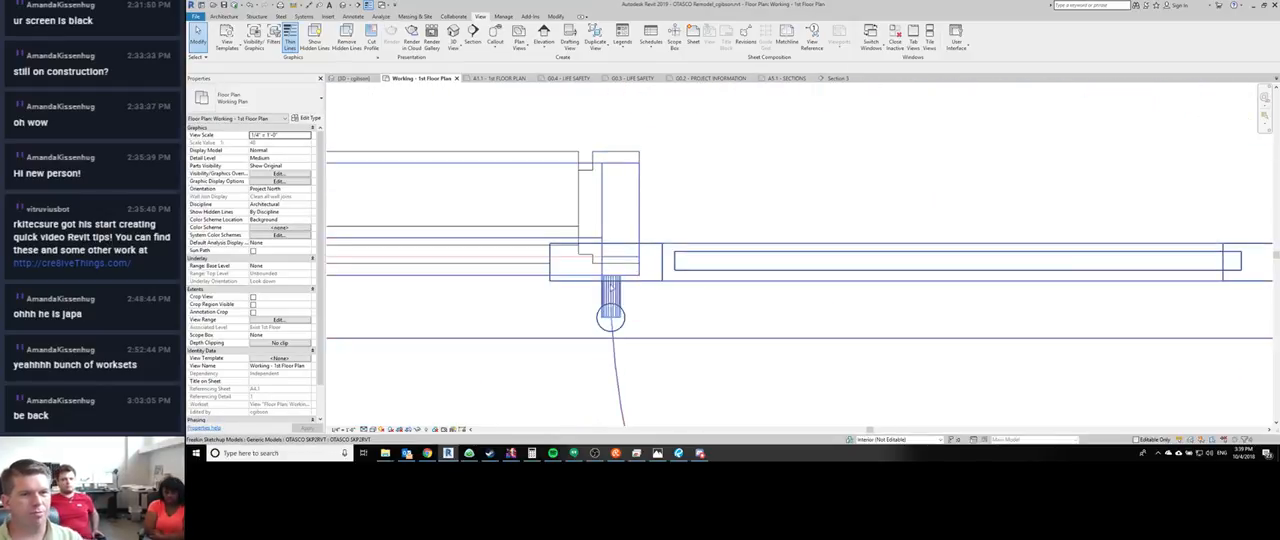
middle_drag(642, 266, 724, 185)
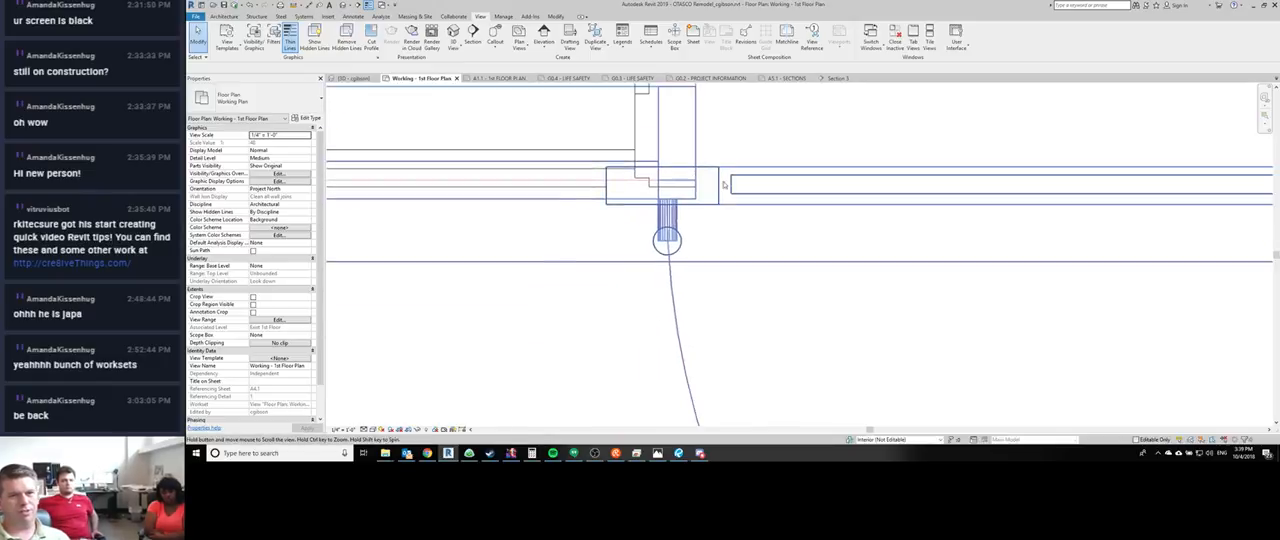
scroll(724, 185, down, 3)
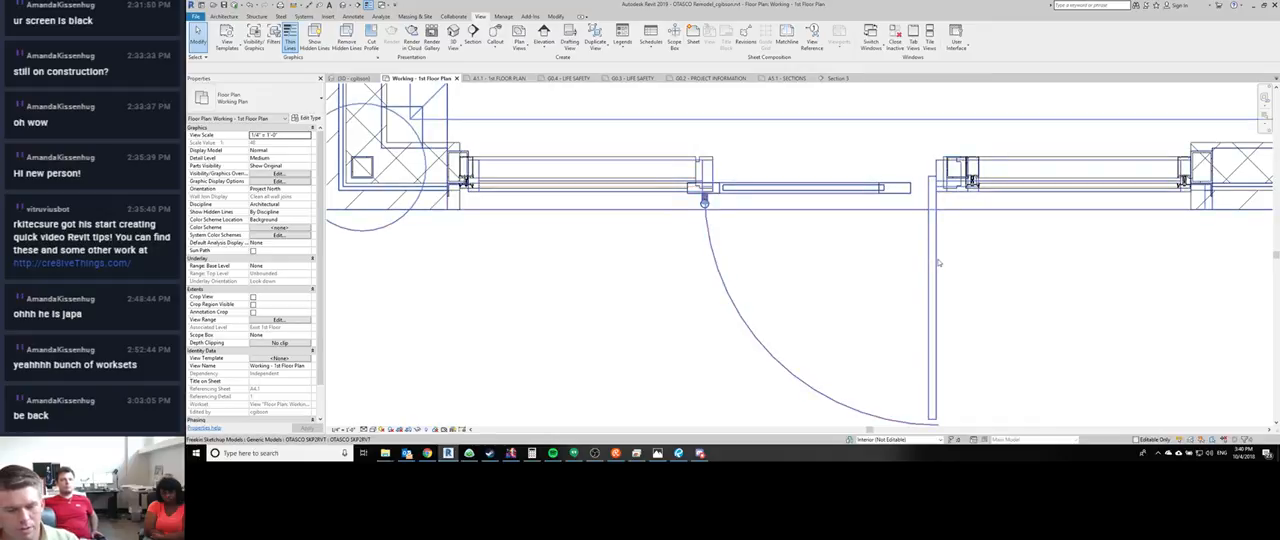
key(v)
key(v)
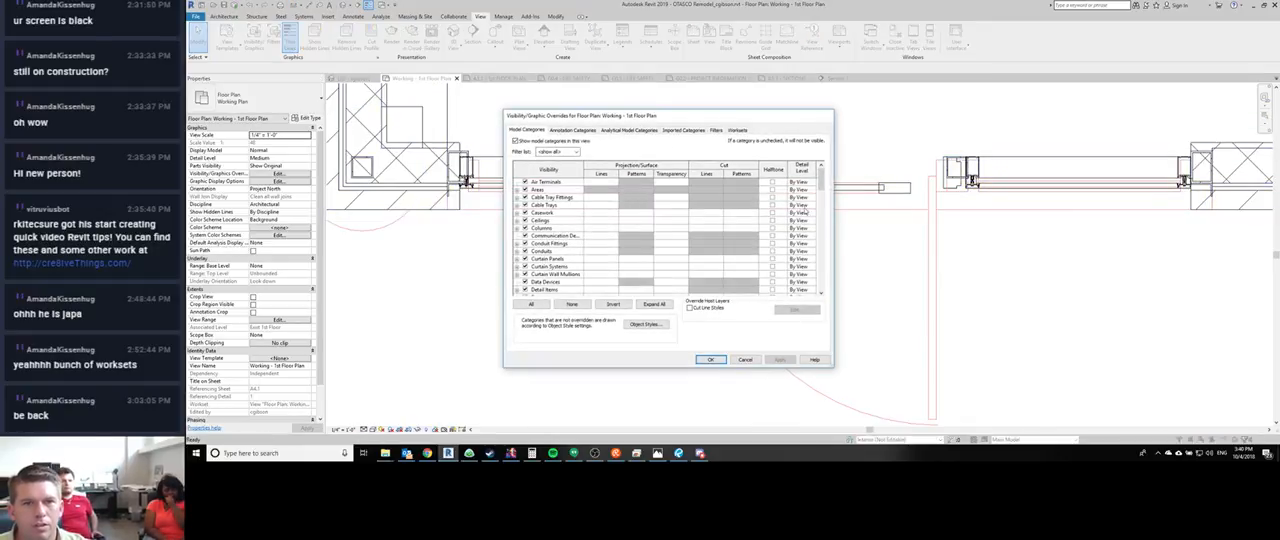
key(Escape)
scroll(954, 182, up, 2)
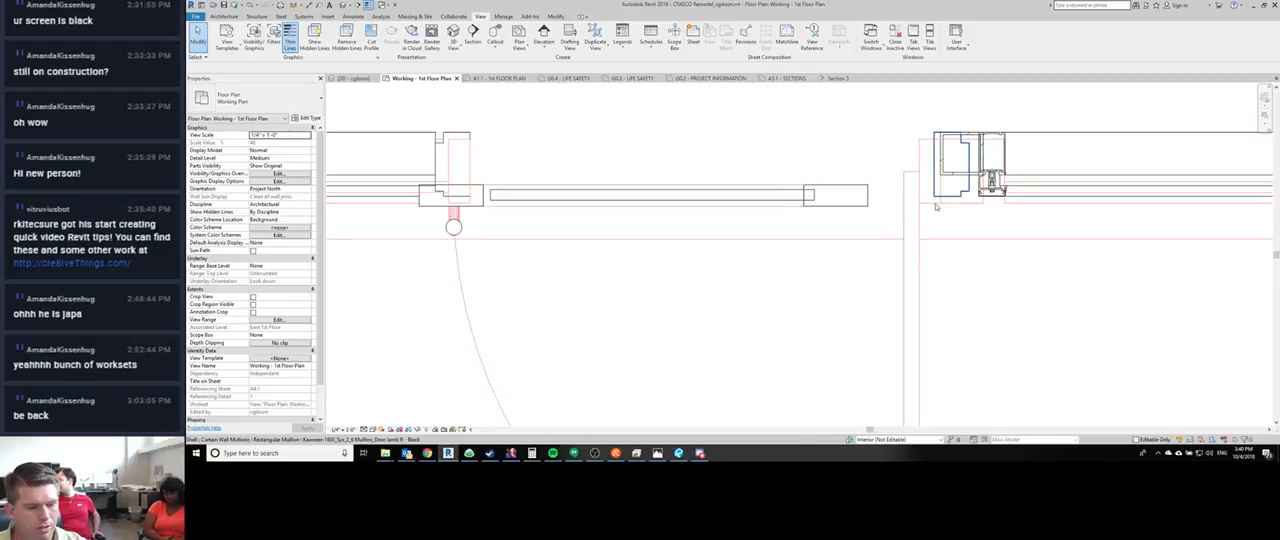
- Dimension the door opening's width between the curtain grid lines at its two jambs
click(935, 218)
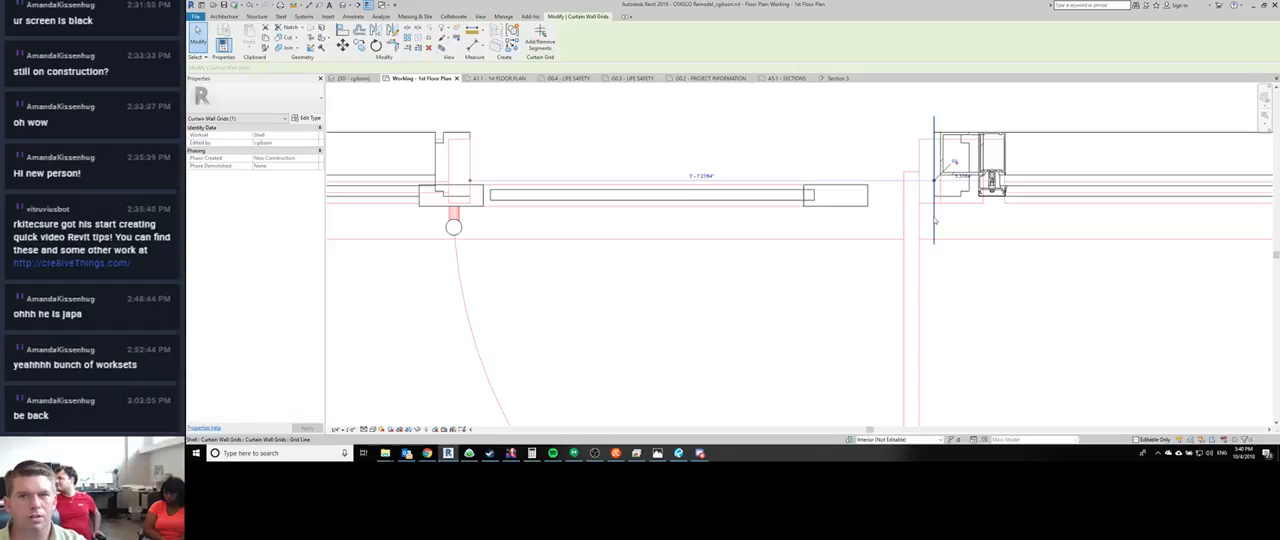
key(d)
key(i)
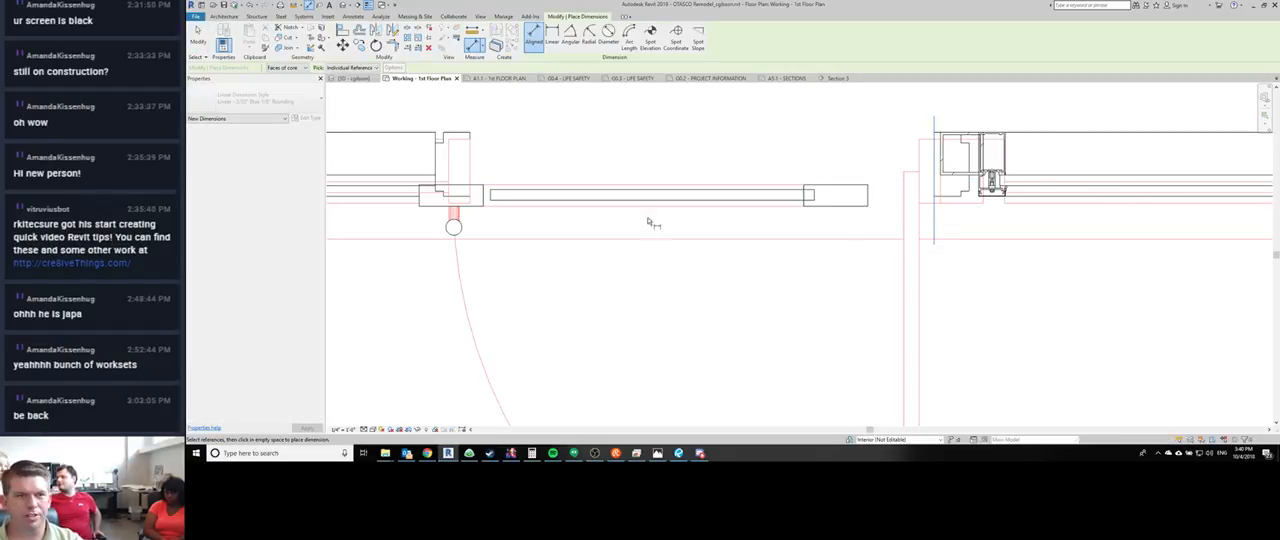
click(467, 229)
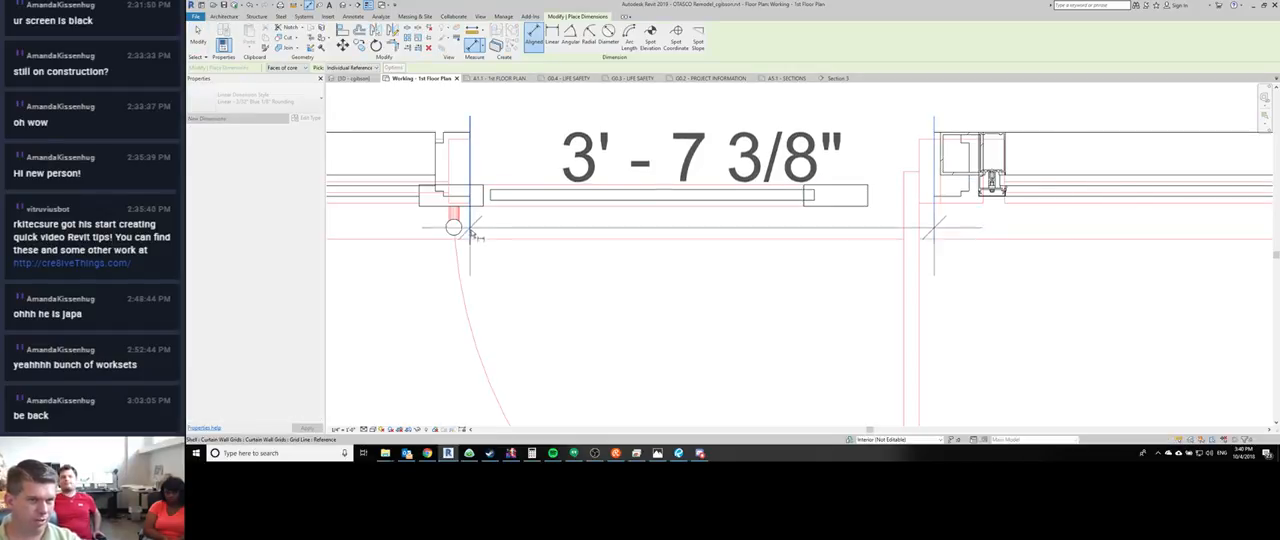
click(413, 321)
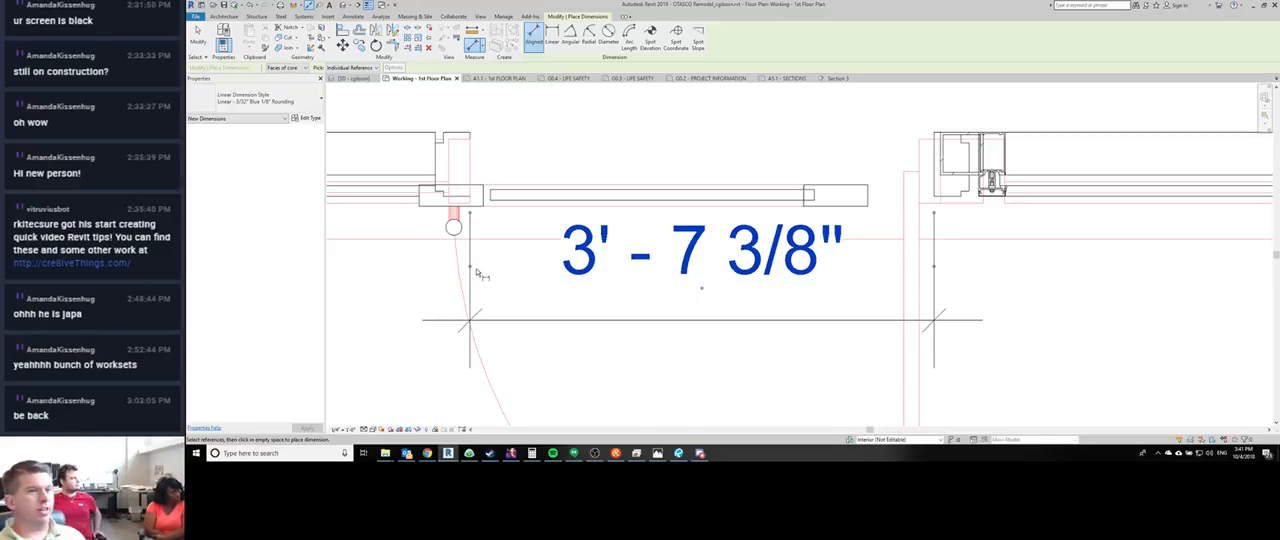
- Set the floor plan's detail level to Fine and leave the dimension command
click(364, 429)
click(376, 420)
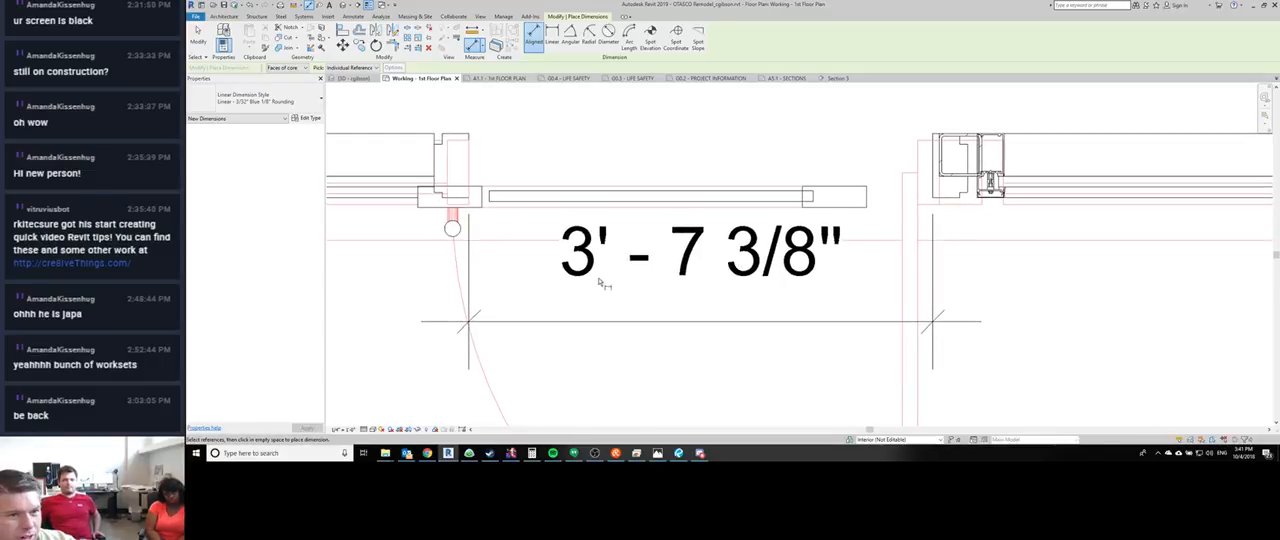
key(Escape)
key(Escape)
key(t)
key(l)
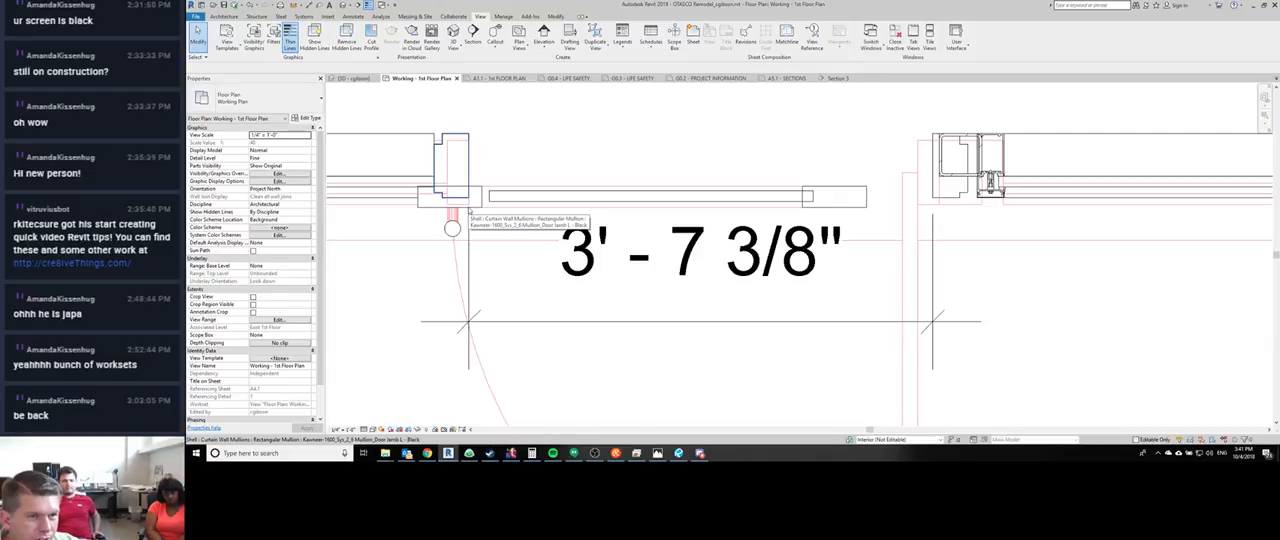
- Set the distance from the door opening's left curtain grid line to the right one to 3'-0"
key(Tab)
key(Tab)
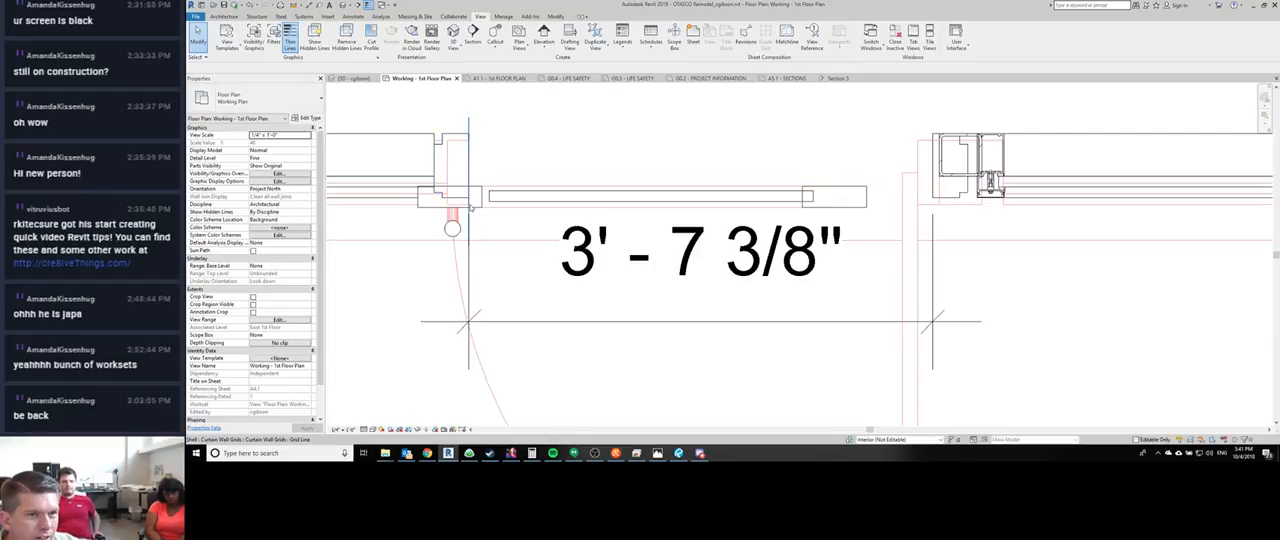
click(471, 208)
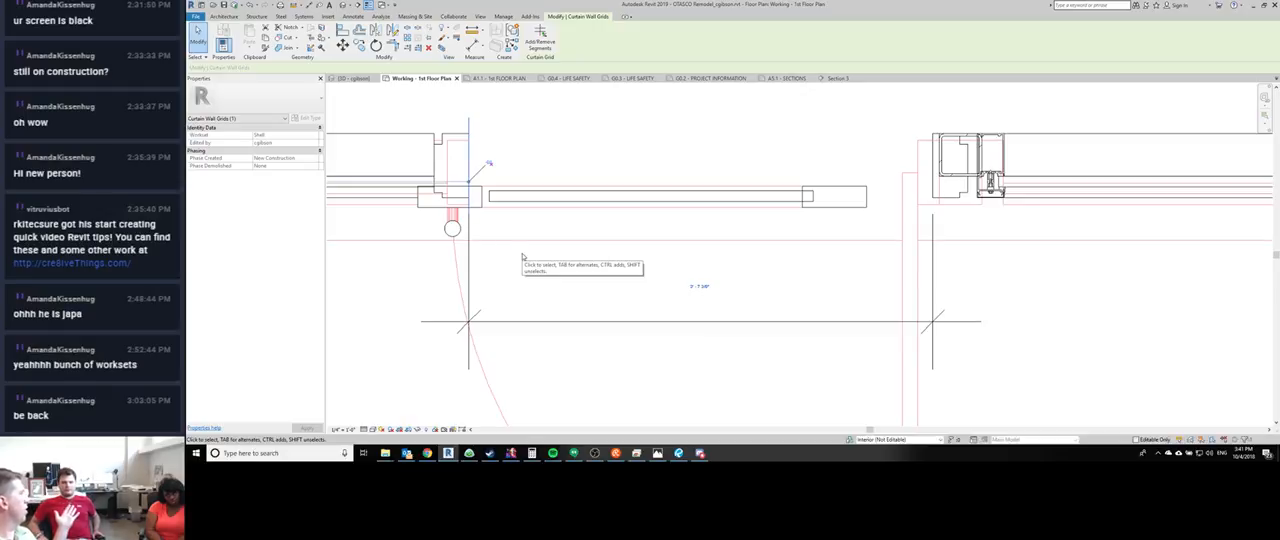
click(700, 287)
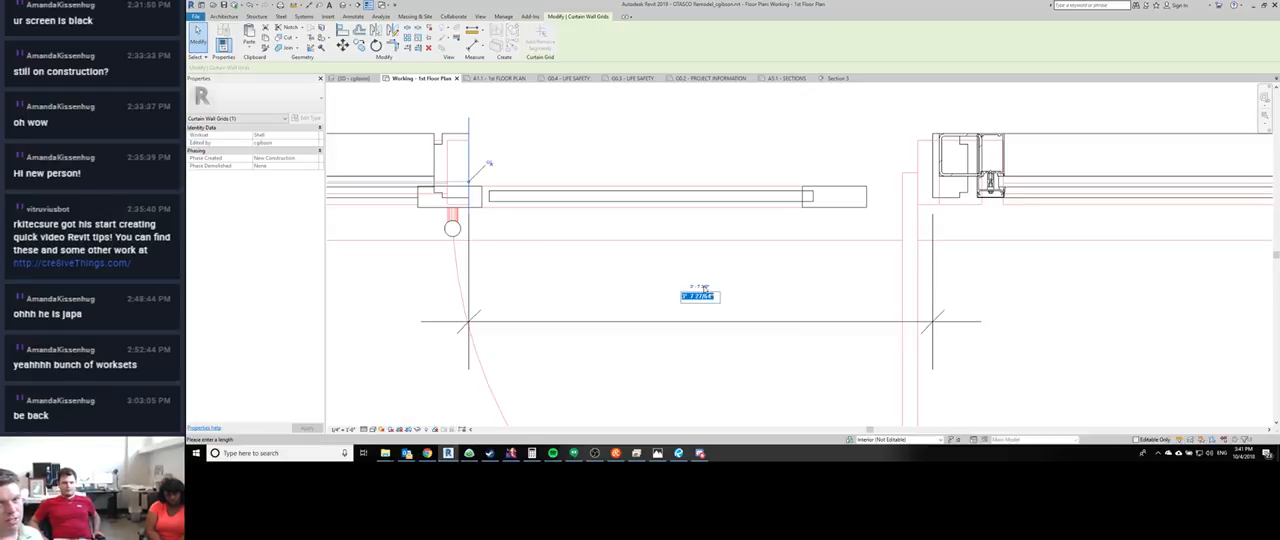
text(3)
key(Return)
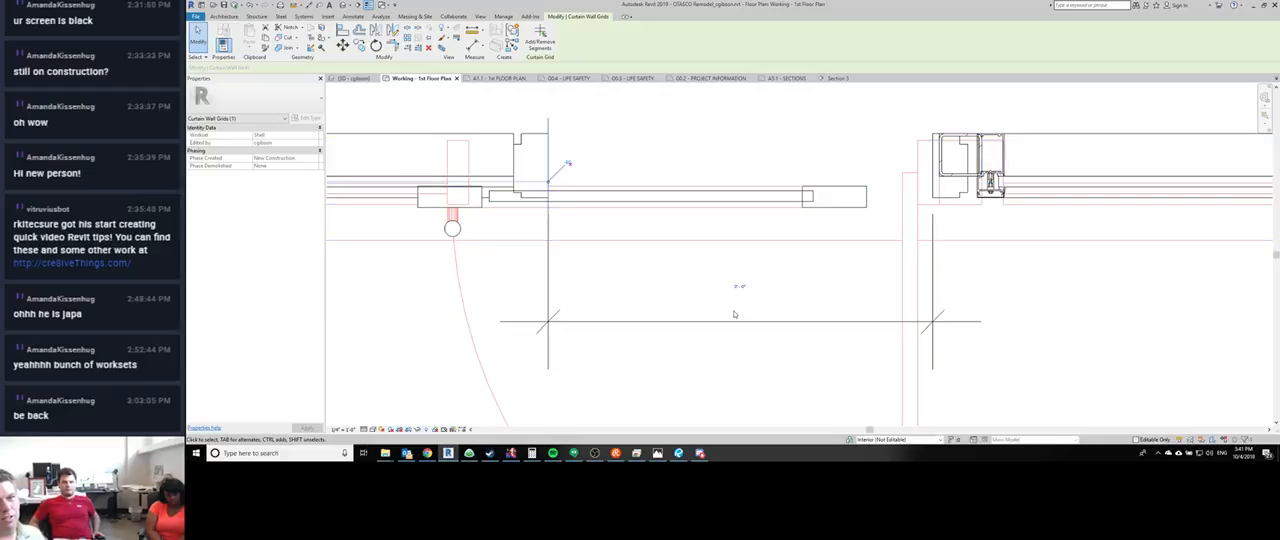
middle_drag(736, 314, 709, 314)
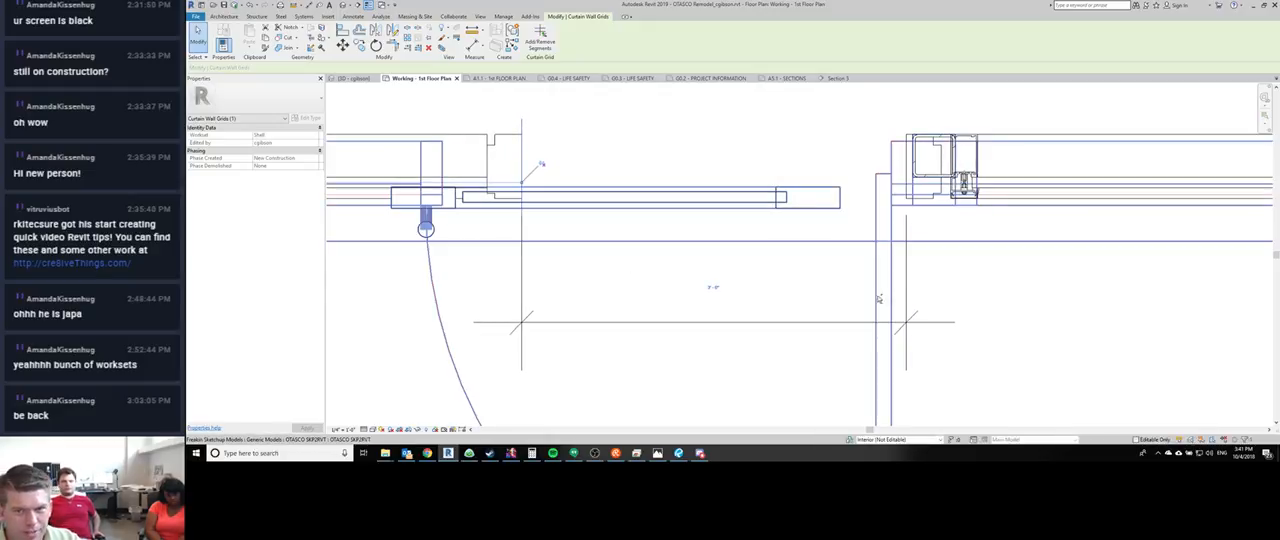
- Move both door opening grid lines together until the right one meets the SketchUp model's right jamb edge
click(905, 217)
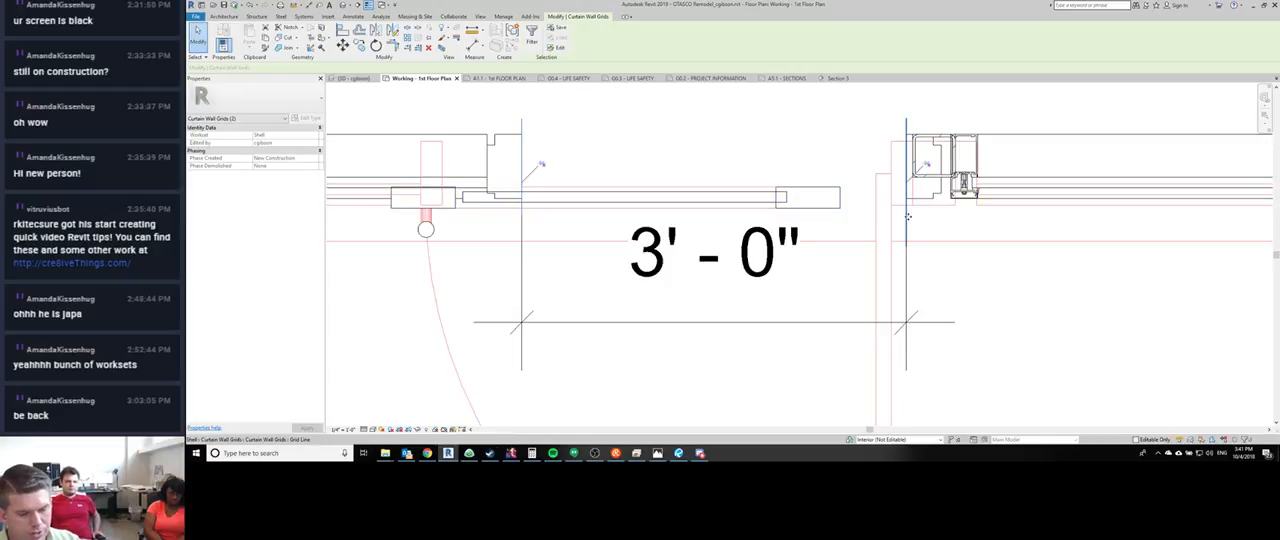
key(m)
key(v)
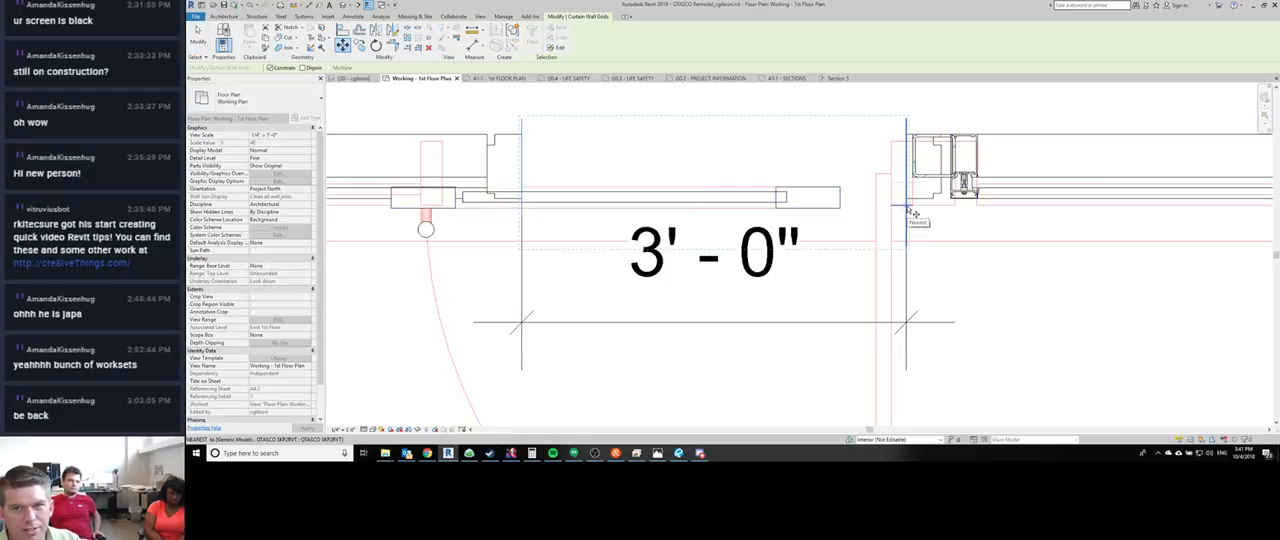
click(908, 203)
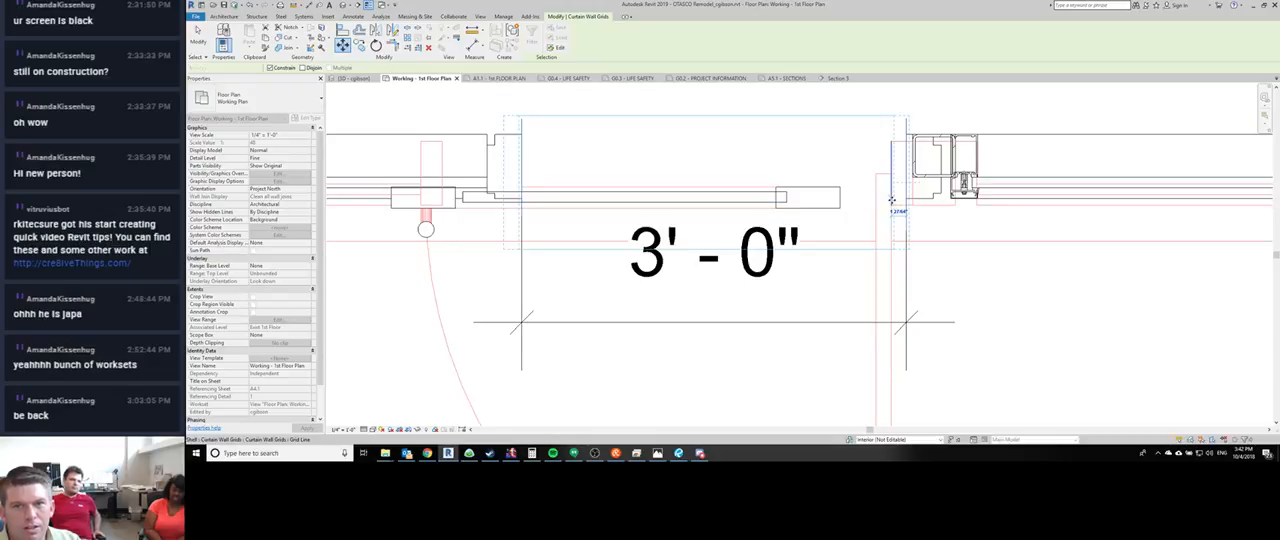
click(891, 200)
key(Escape)
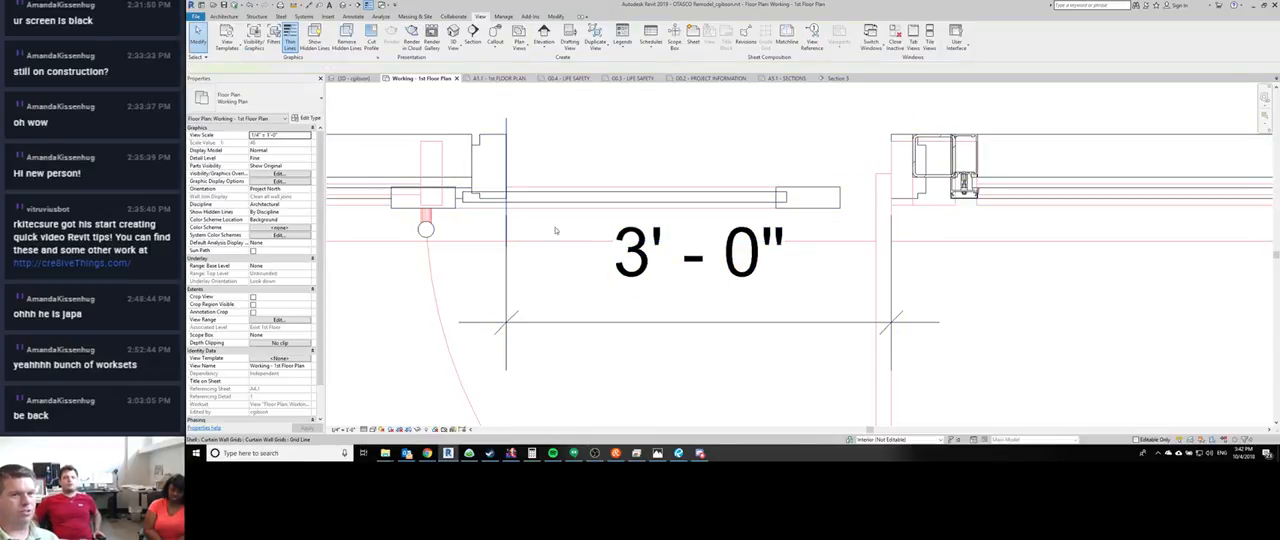
click(555, 231)
click(697, 297)
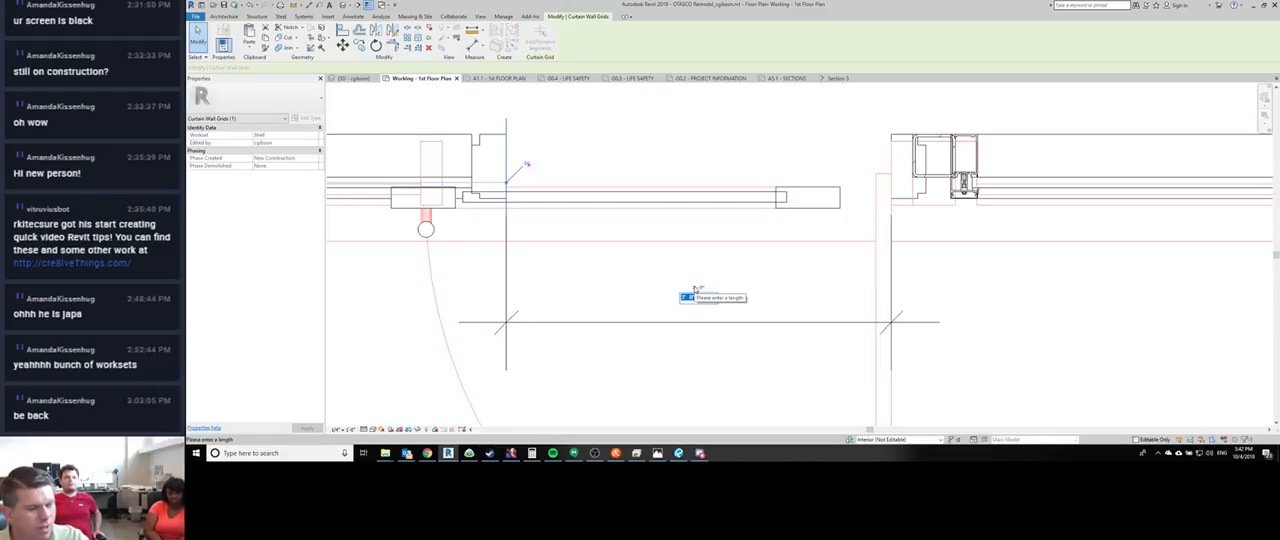
middle_drag(496, 216, 753, 283)
text(4)
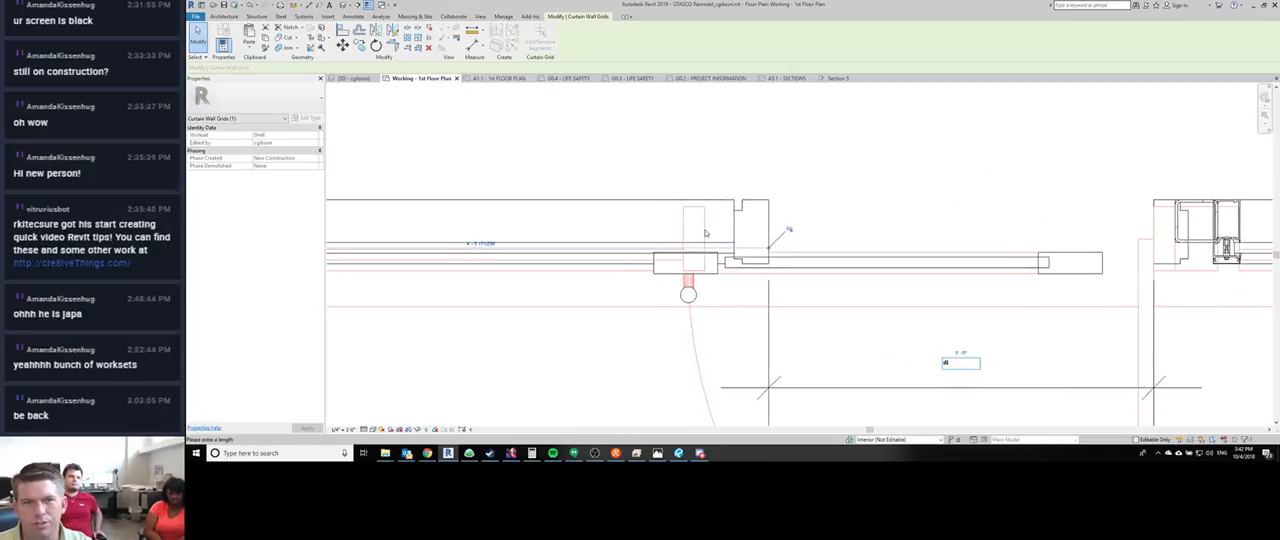
key(Escape)
key(Escape)
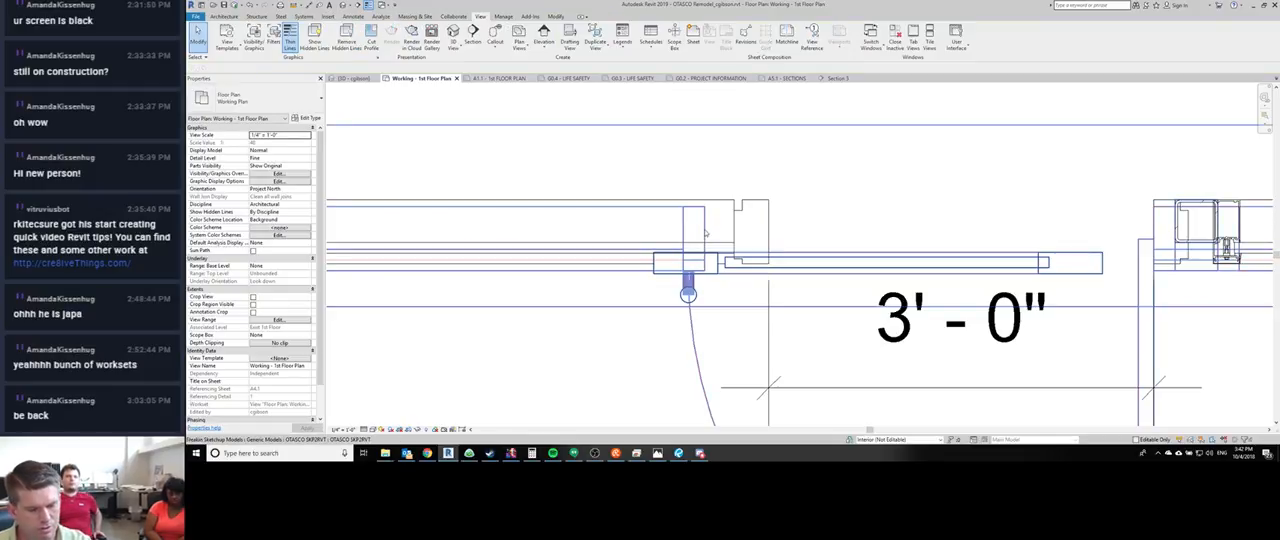
- Measure from the SketchUp model's left jamb edge to the right curtain grid line without placing the dimension
key(d)
key(i)
click(705, 230)
click(1154, 222)
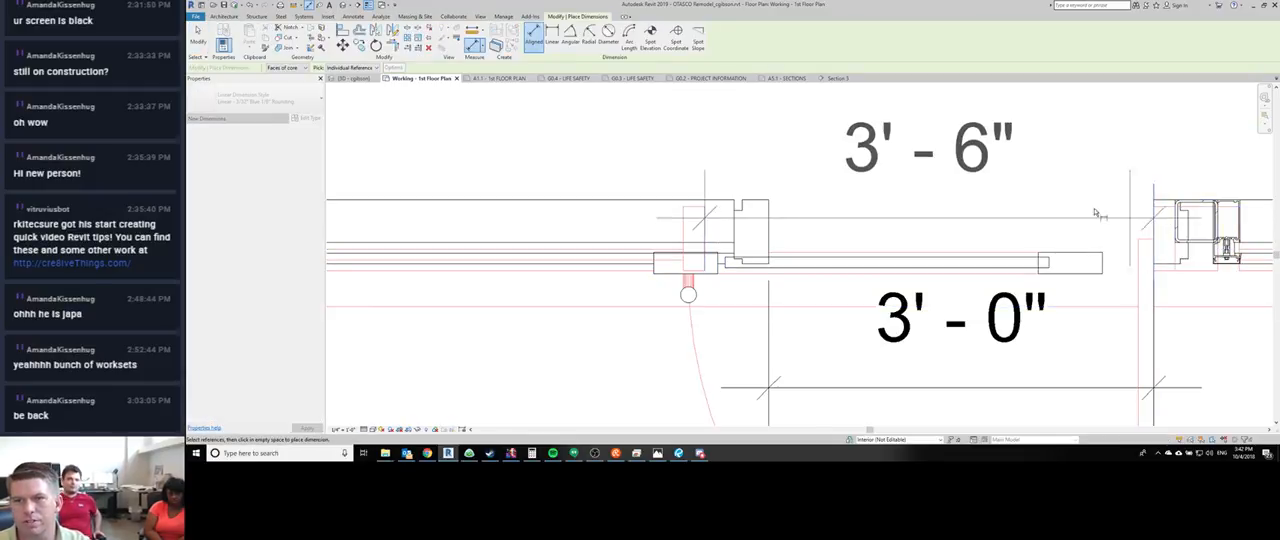
key(Escape)
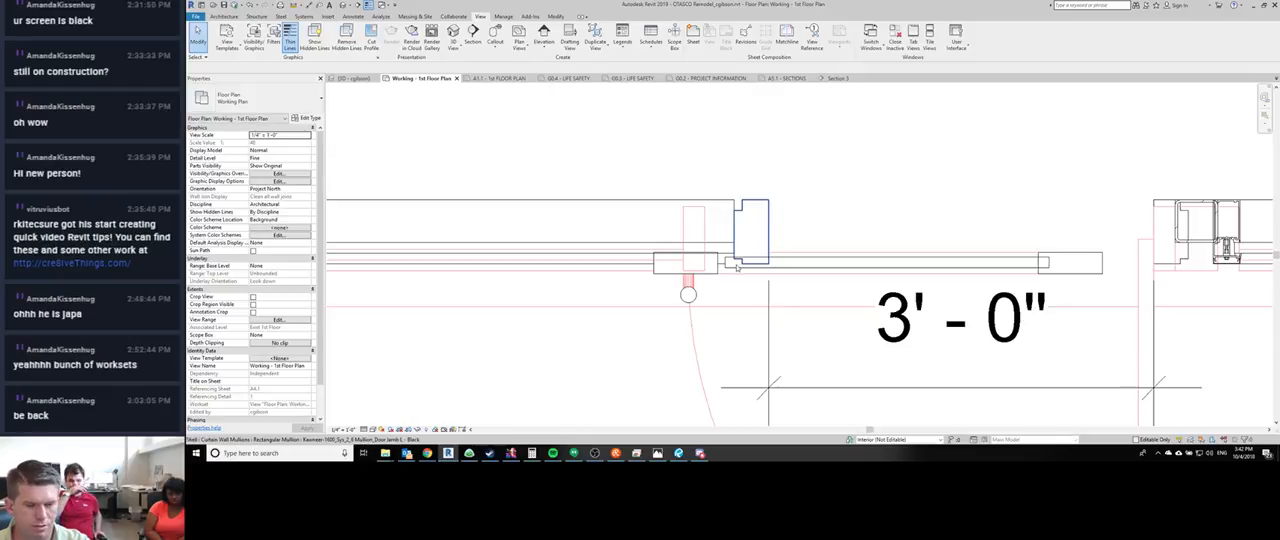
key(a)
key(l)
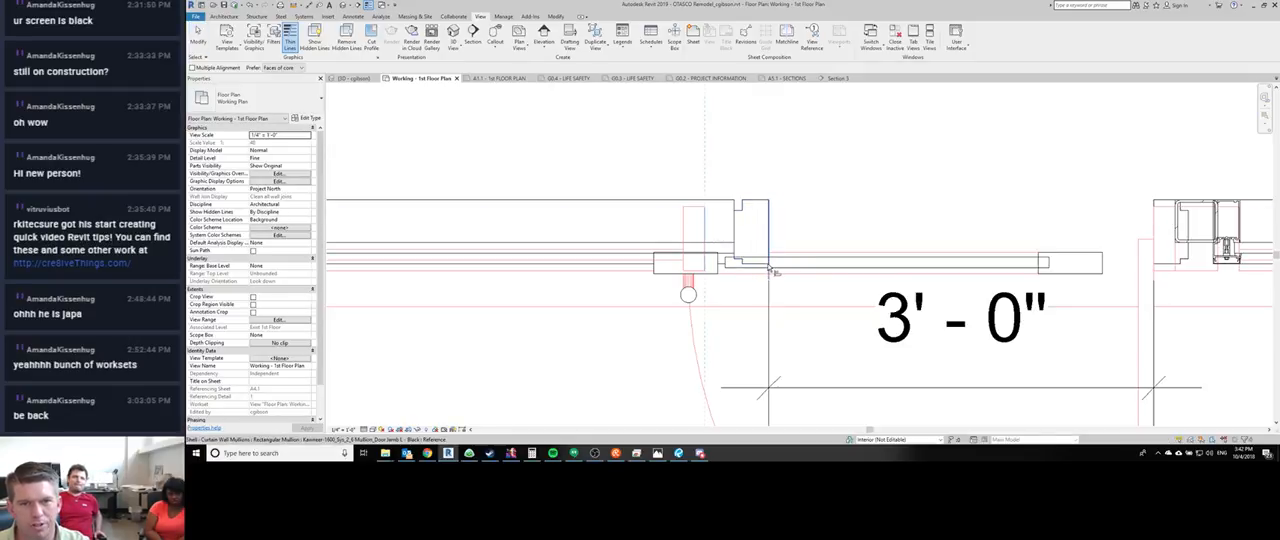
key(Escape)
key(Escape)
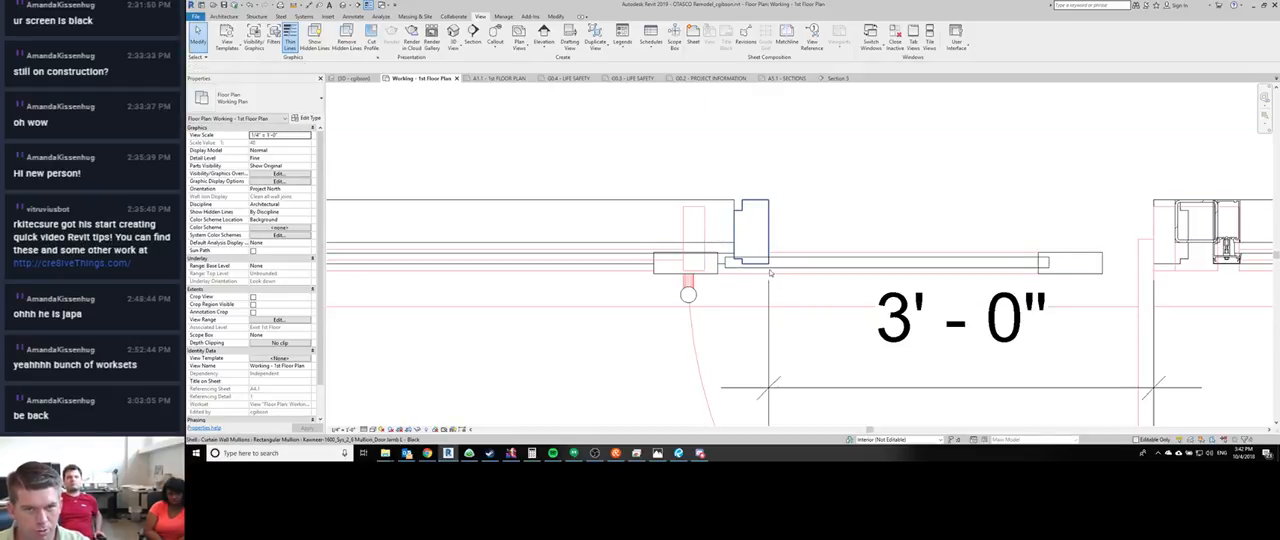
- Move the door opening's left curtain grid line onto the SketchUp model's left jamb edge
click(769, 274)
key(m)
key(v)
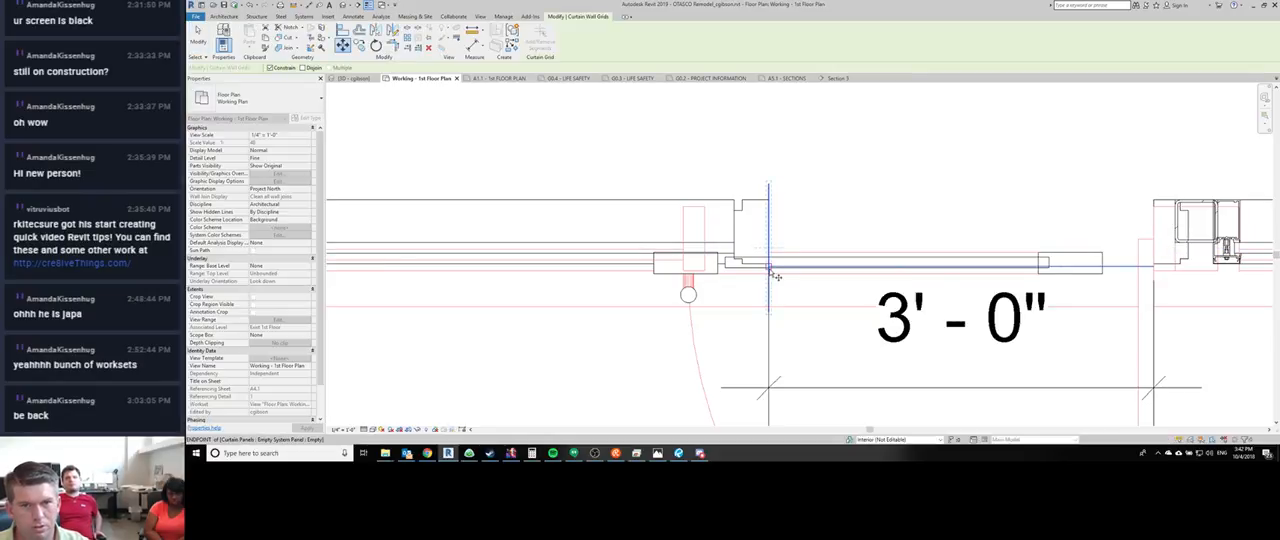
click(769, 269)
click(706, 261)
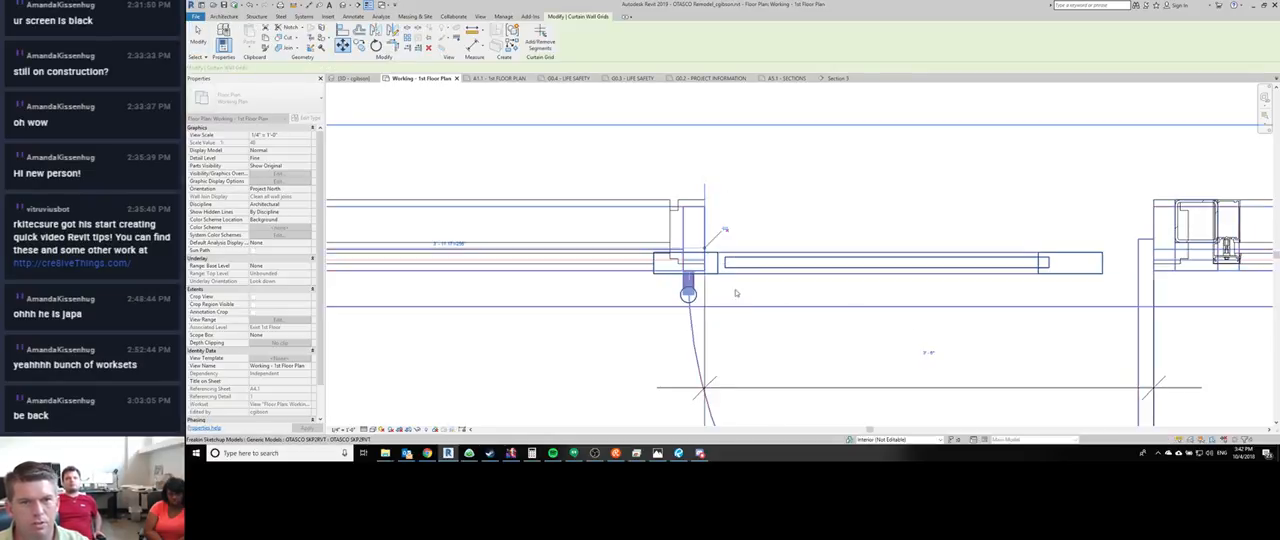
key(Escape)
- Return to the 3D view and examine the corner storefront's door opening from outside
scroll(730, 220, down, 3)
key(ctrl+shift+Tab)
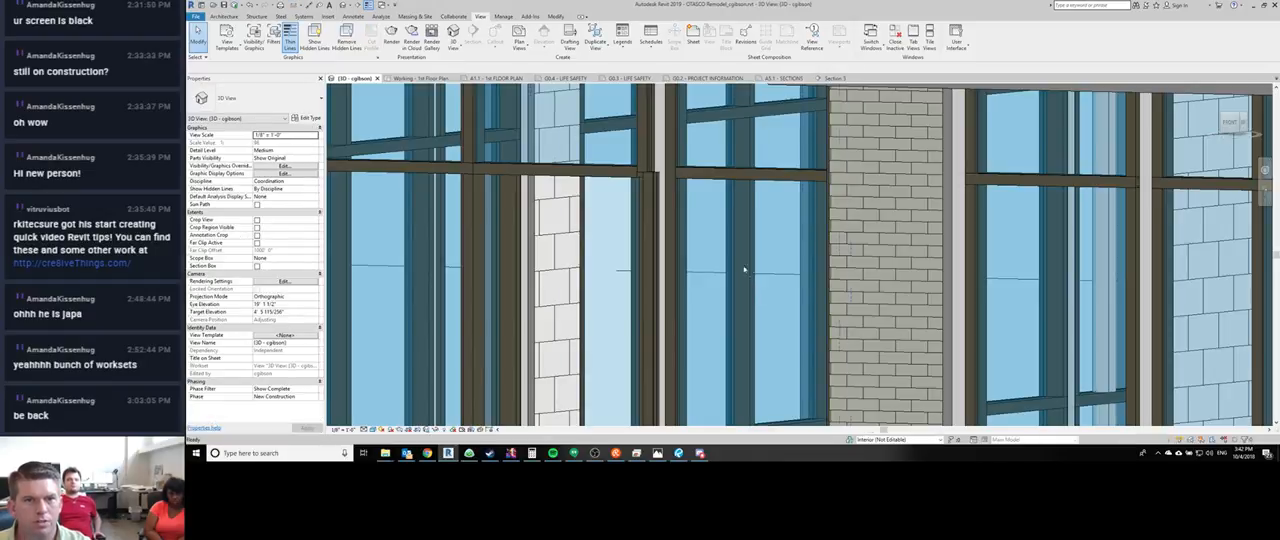
scroll(746, 271, down, 6)
shift+middle_drag(746, 272, 742, 338)
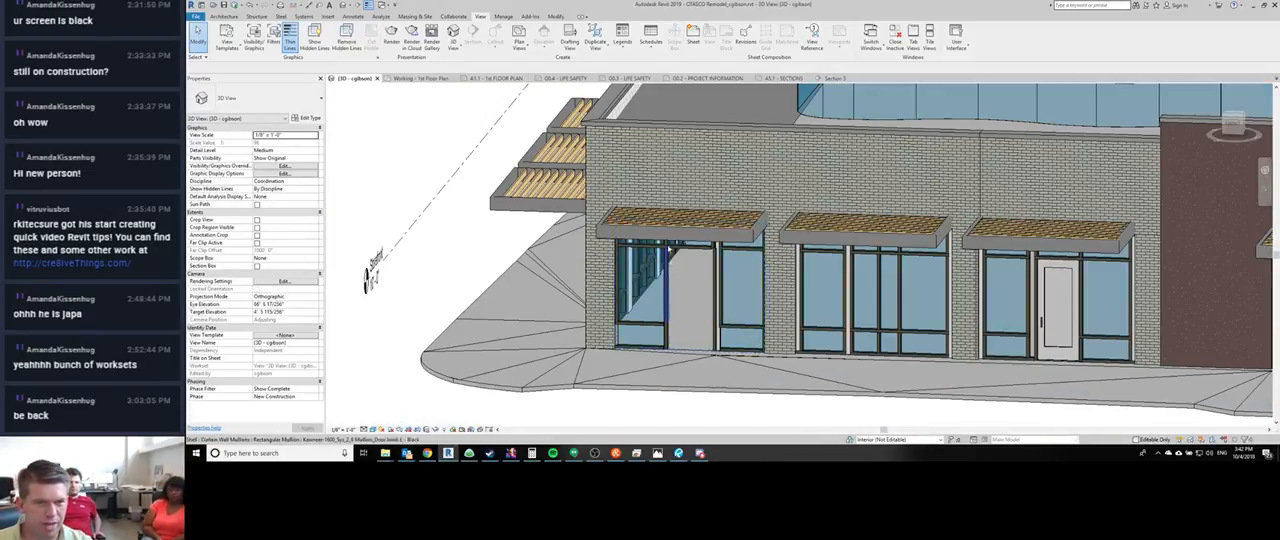
scroll(740, 335, up, 4)
scroll(701, 301, down, 2)
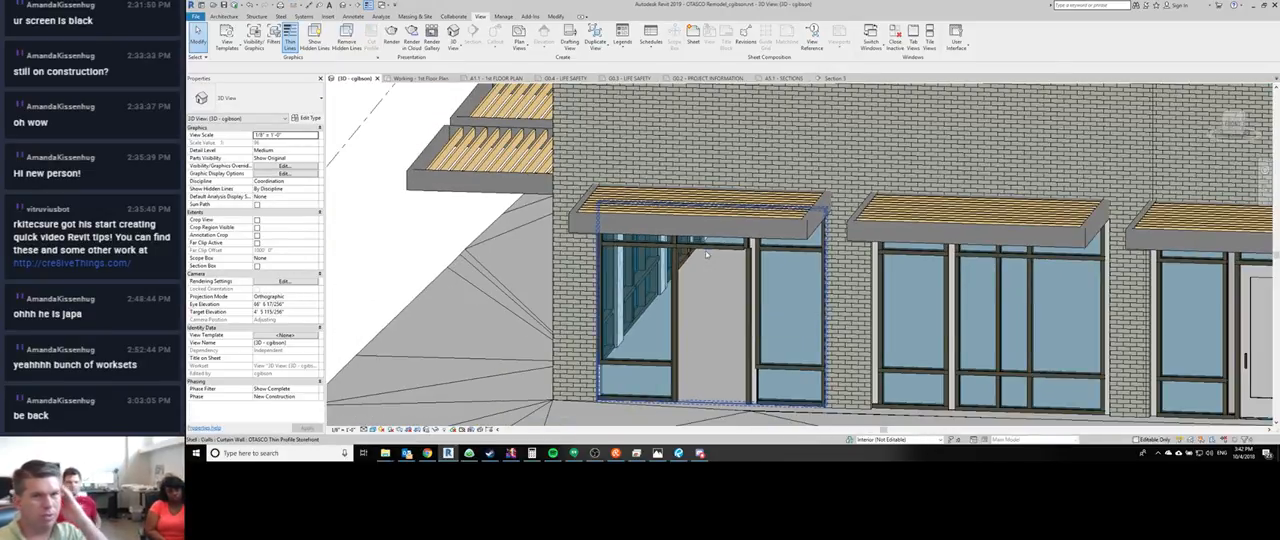
- Change the mullion above the door opening to Kawneer-1600_Sys_2_6 Mullion_Head - Black and inspect it from below
click(713, 292)
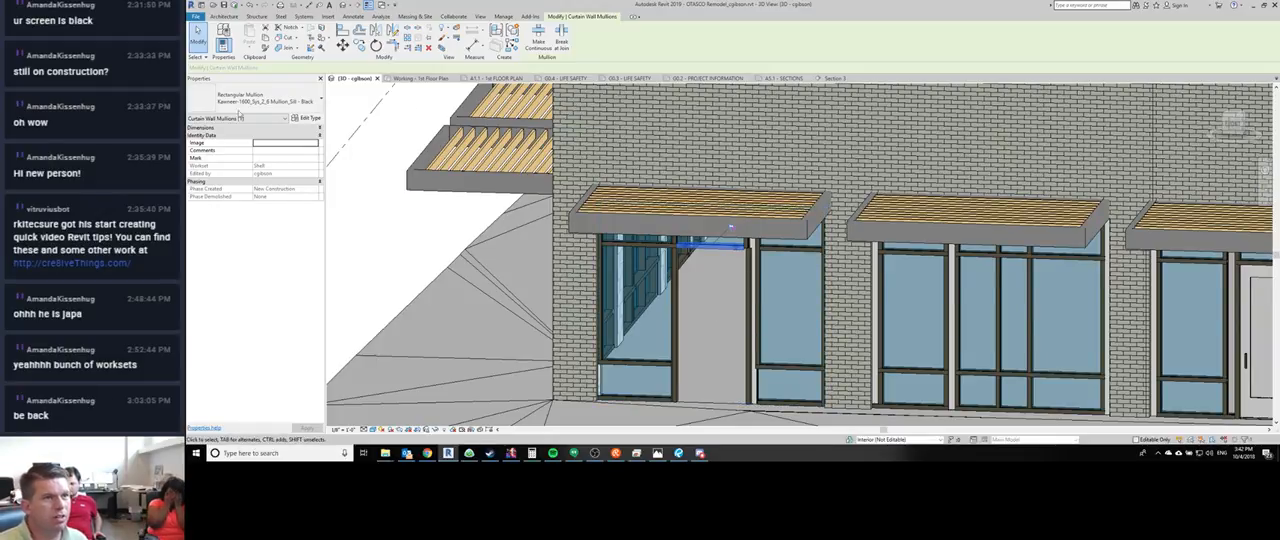
click(238, 104)
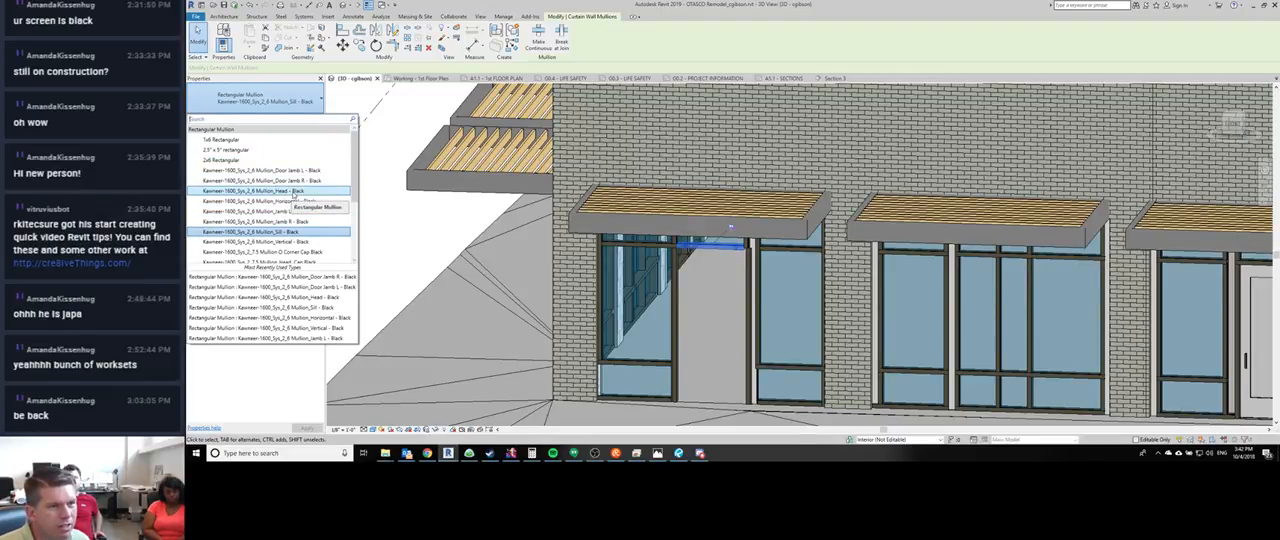
click(296, 191)
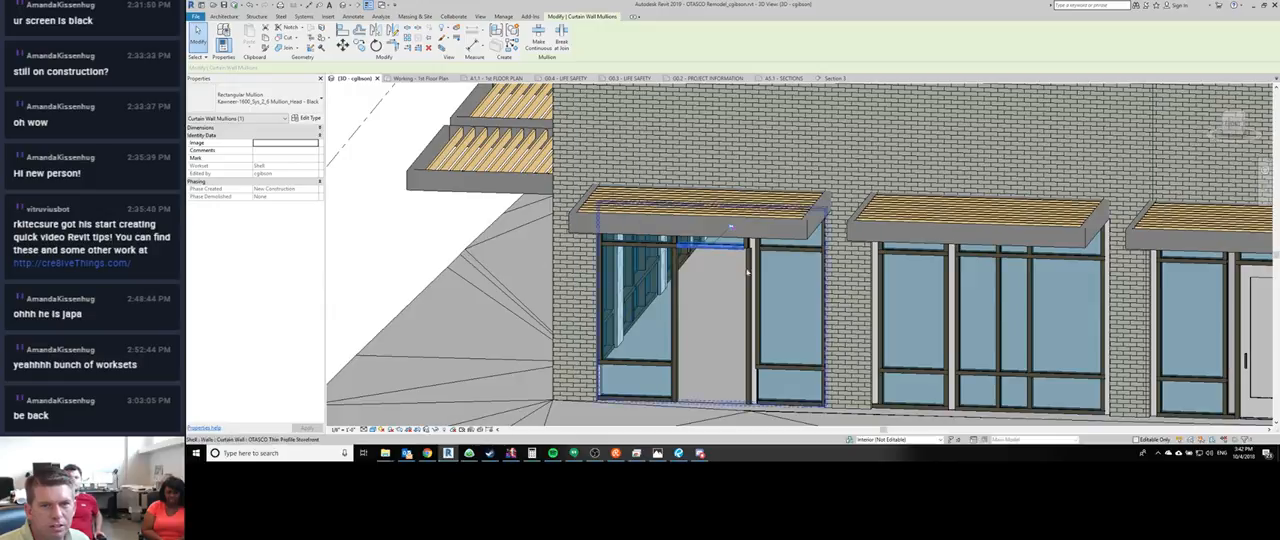
scroll(747, 245, up, 3)
scroll(747, 245, down, 5)
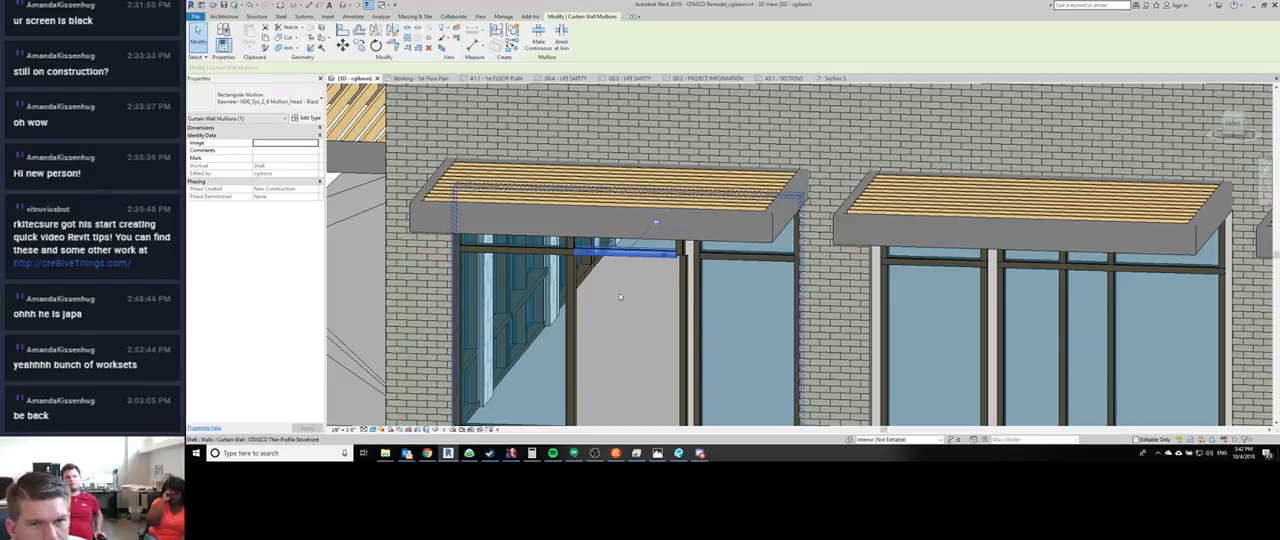
shift+middle_drag(619, 293, 661, 176)
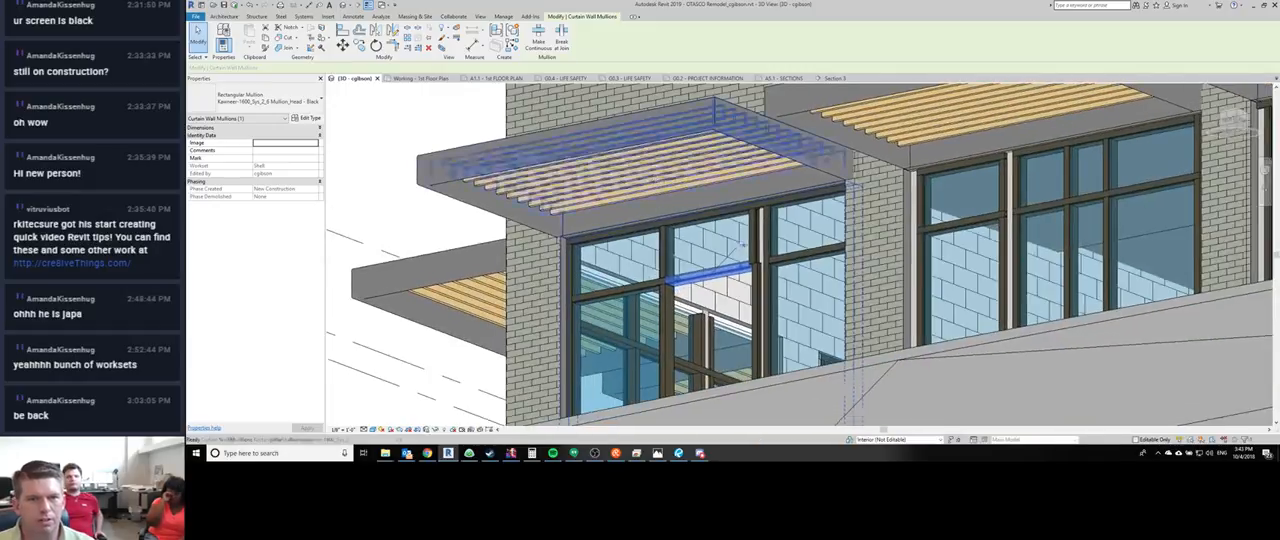
key(Escape)
scroll(665, 248, up, 4)
scroll(665, 246, down, 4)
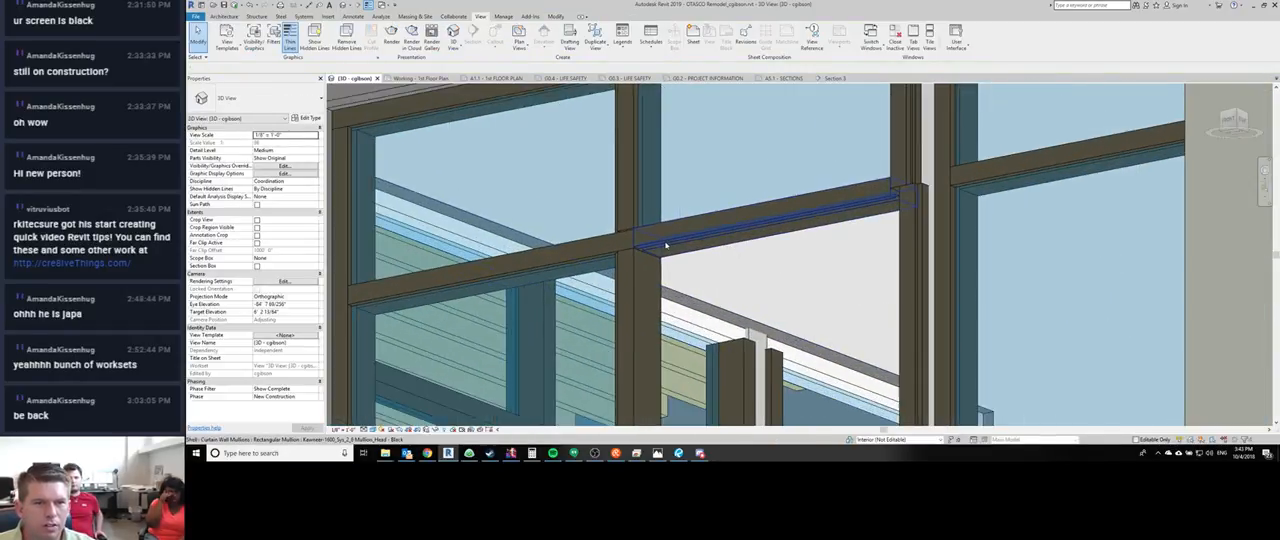
- Switch the mullion above the door opening back to Kawneer-1600_Sys_2_6 Mullion_Sill - Black
click(665, 244)
middle_drag(655, 191, 639, 125)
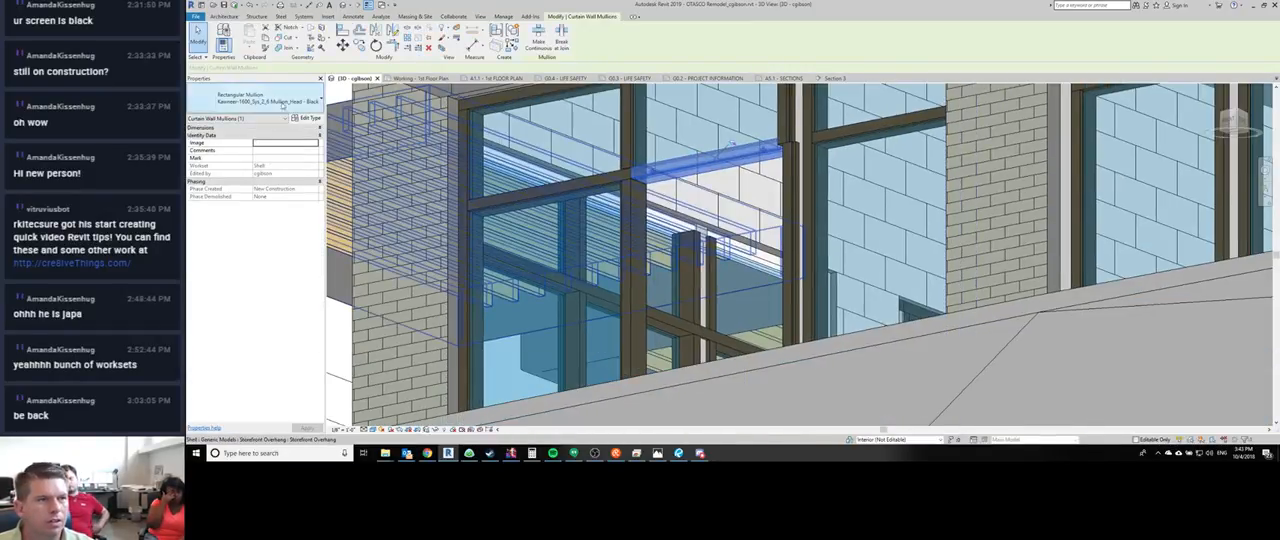
click(255, 100)
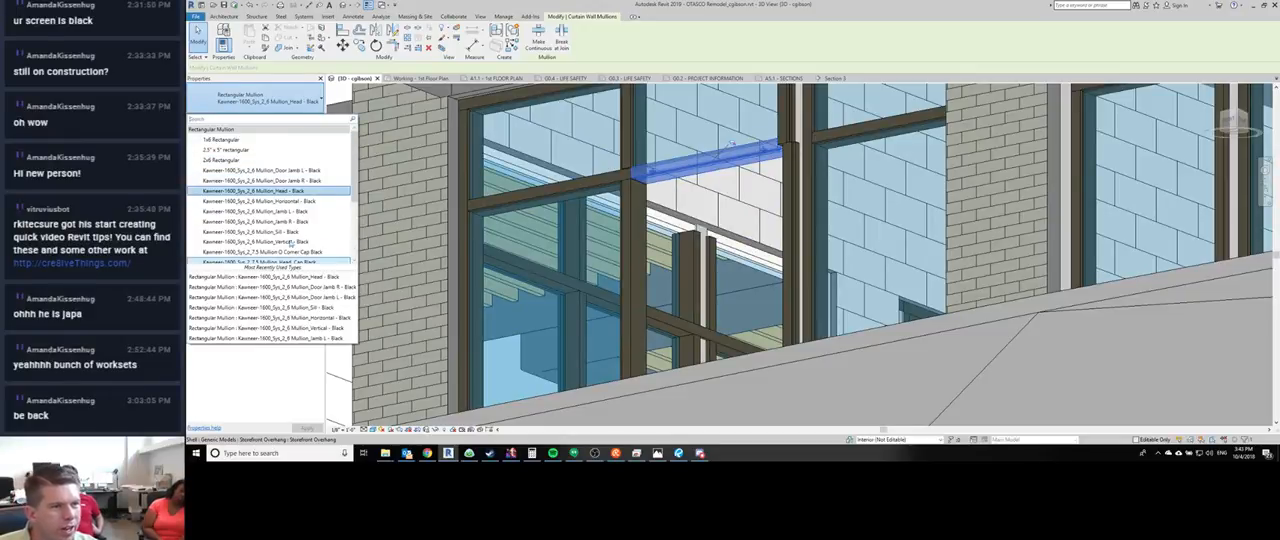
scroll(290, 231, down, 1)
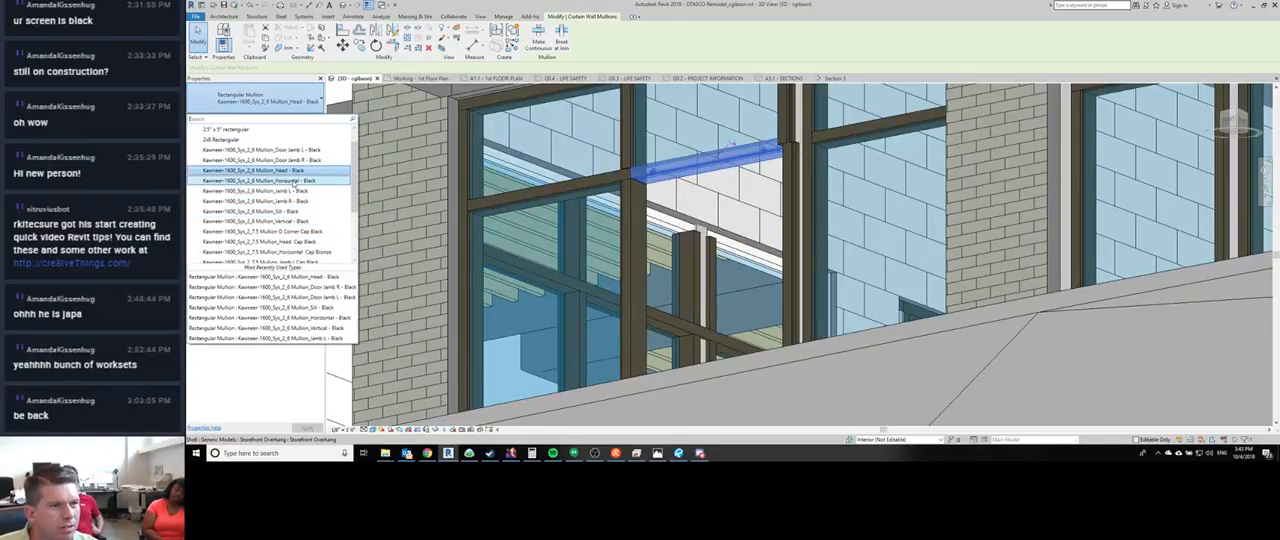
scroll(290, 178, down, 4)
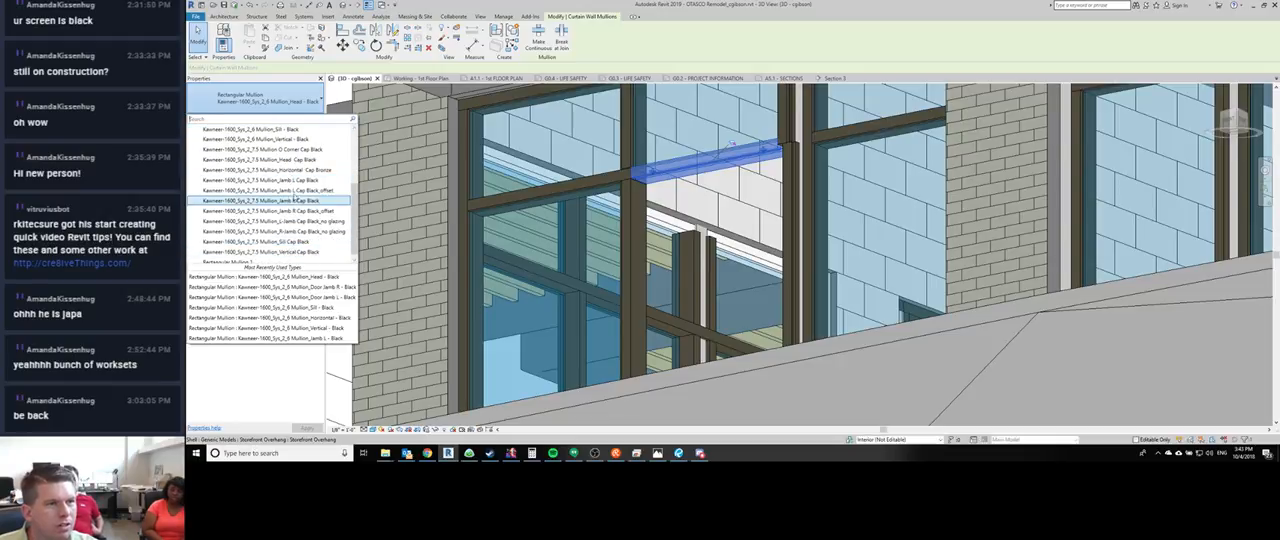
scroll(297, 210, up, 5)
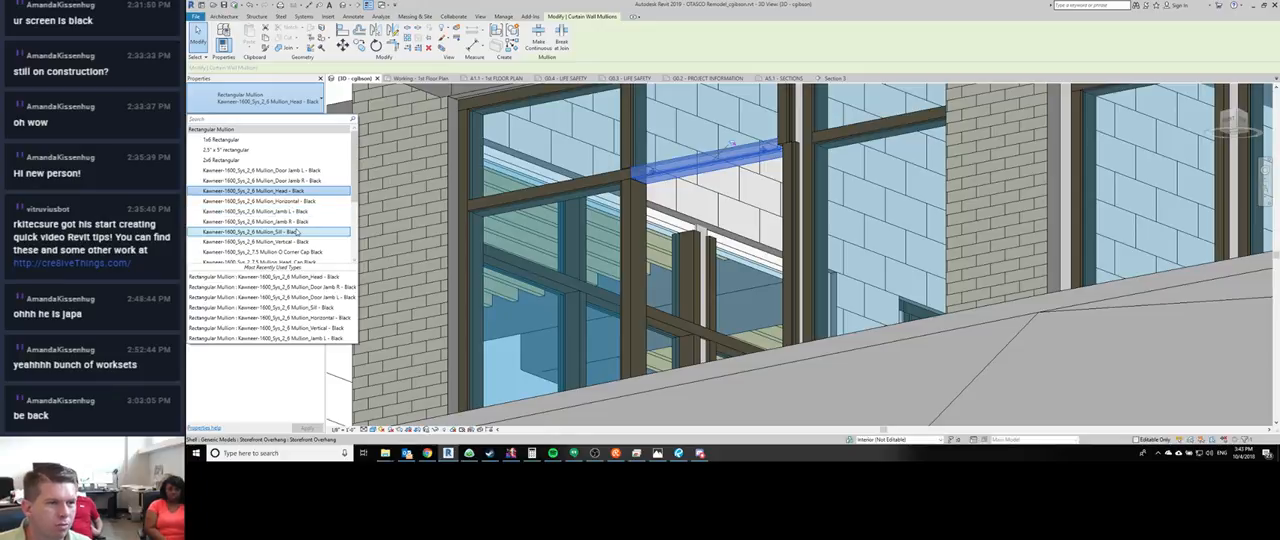
click(297, 232)
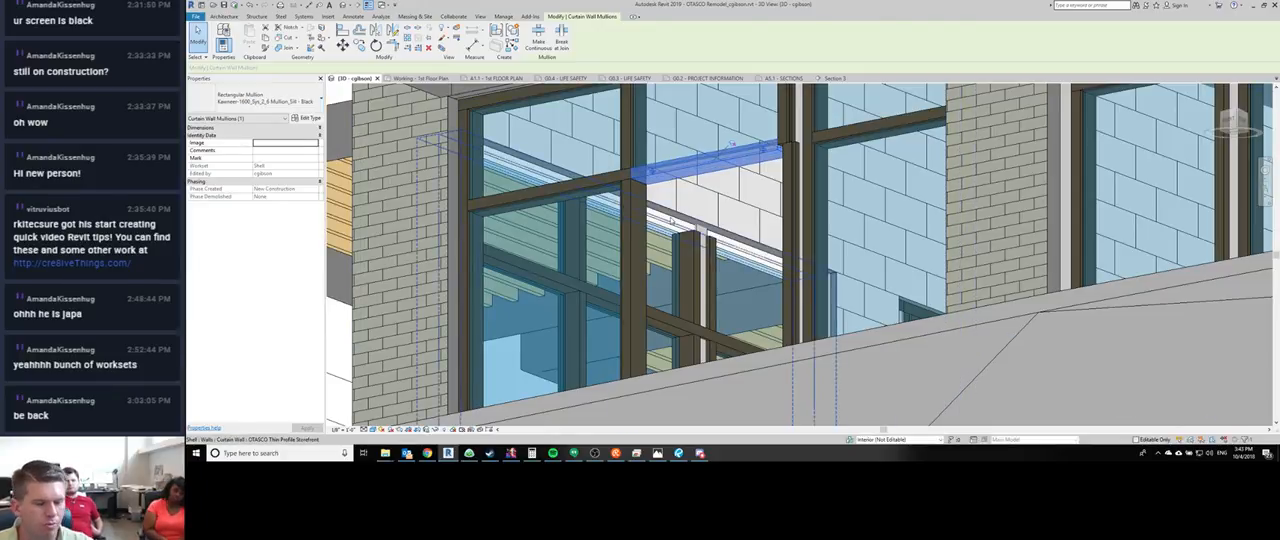
key(Escape)
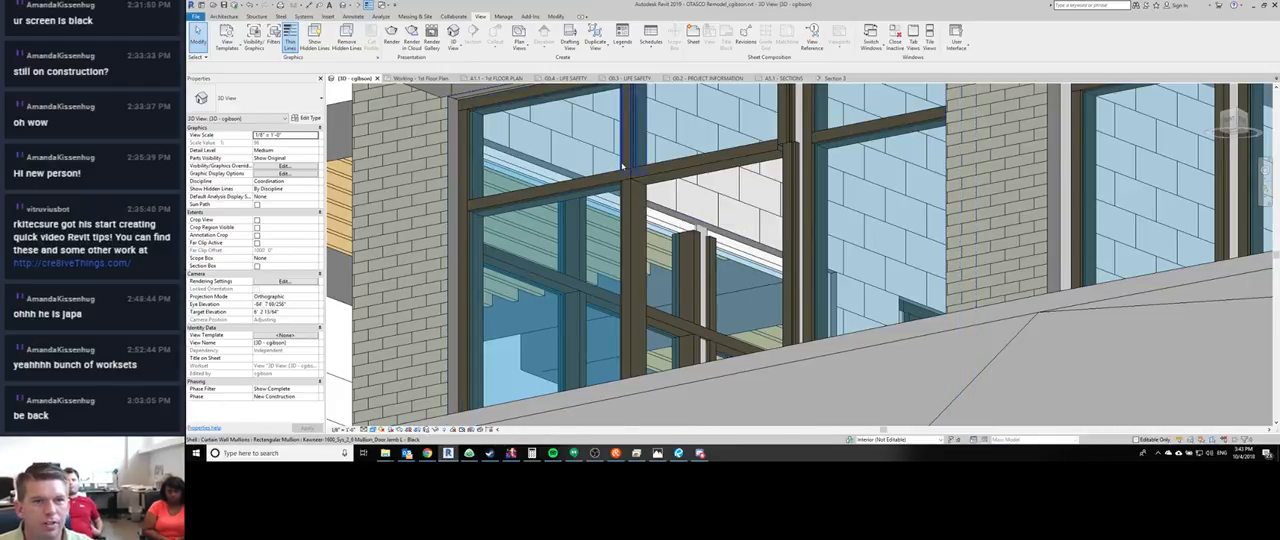
- Examine the left jamb mullion above the door head and its joints with the horizontal mullions
click(635, 141)
shift+middle_drag(728, 224, 634, 217)
key(Escape)
scroll(634, 170, down, 1)
middle_drag(634, 170, 613, 130)
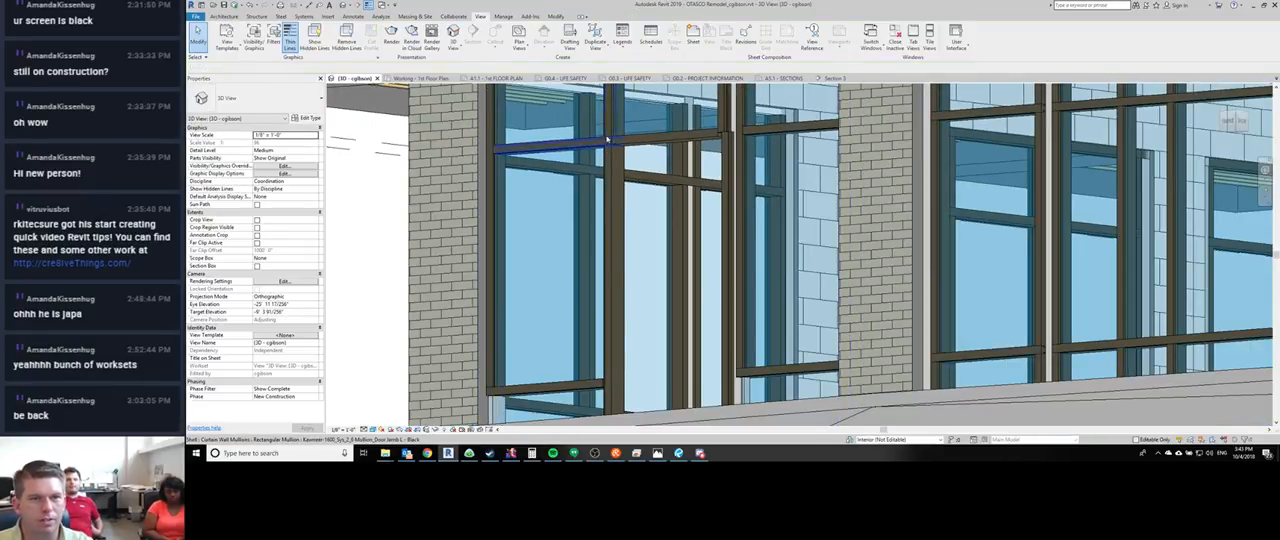
- Examine how the vertical mullion above the door opening's left jamb meets the horizontal mullion, viewing it from several angles
key(Tab)
click(605, 128)
key(Escape)
click(605, 128)
key(Escape)
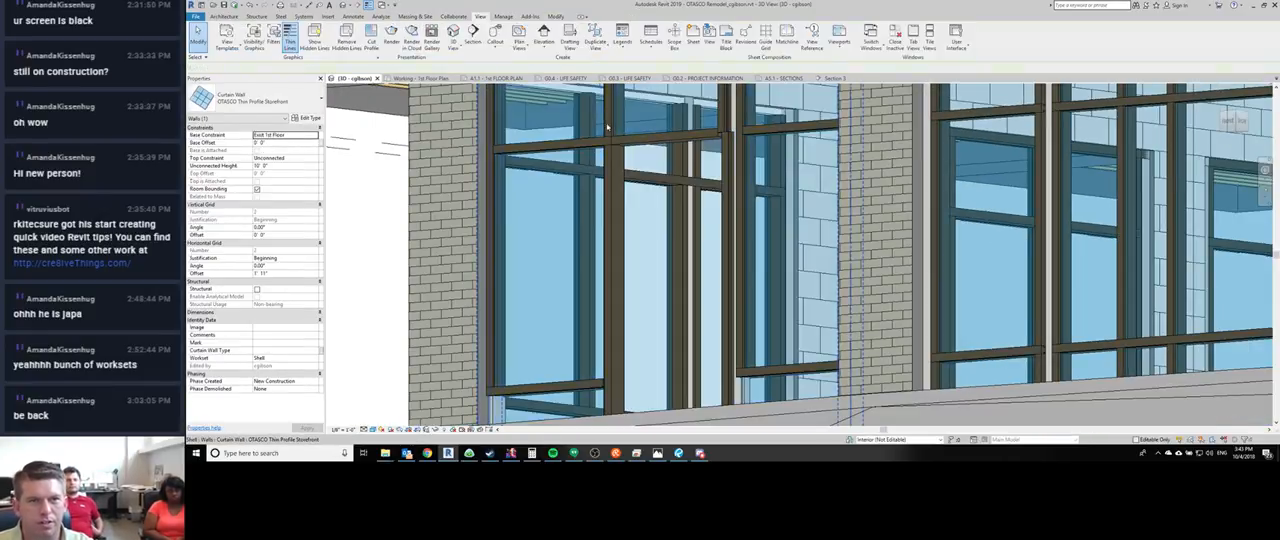
click(608, 126)
shift+middle_drag(697, 136, 625, 120)
click(757, 126)
scroll(612, 119, up, 5)
key(Escape)
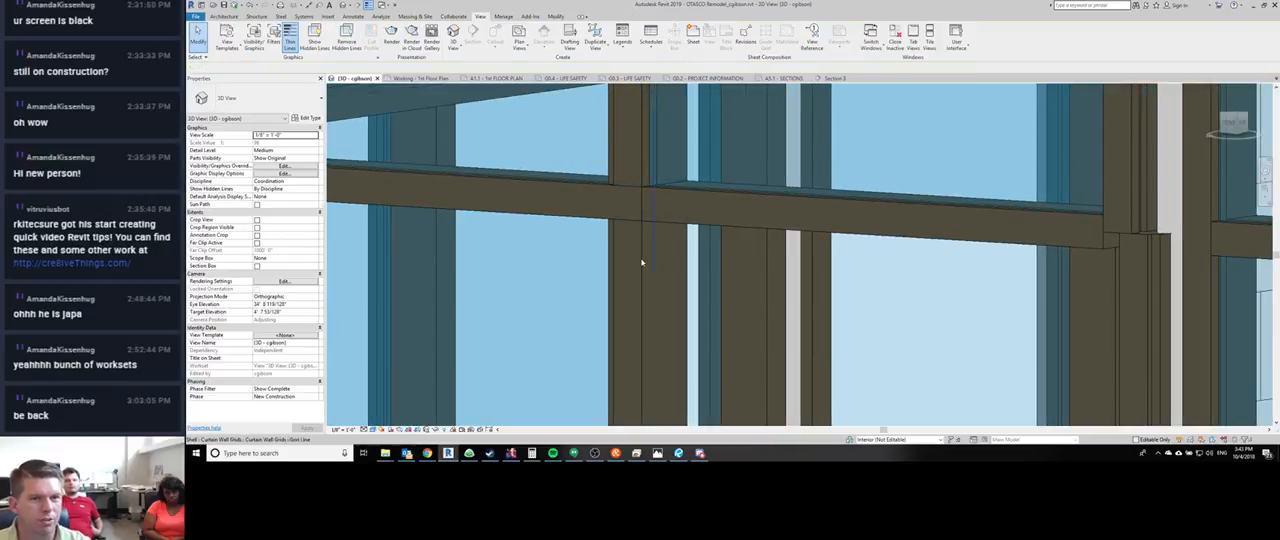
shift+middle_drag(634, 177, 583, 206)
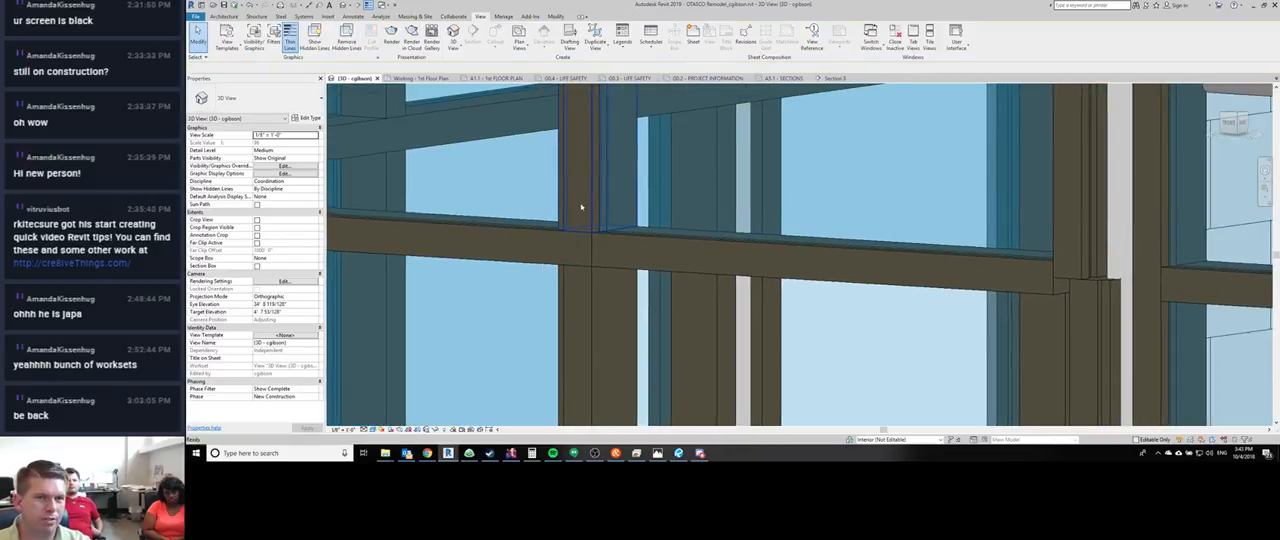
click(583, 198)
shift+middle_drag(594, 262, 920, 215)
middle_drag(760, 214, 751, 213)
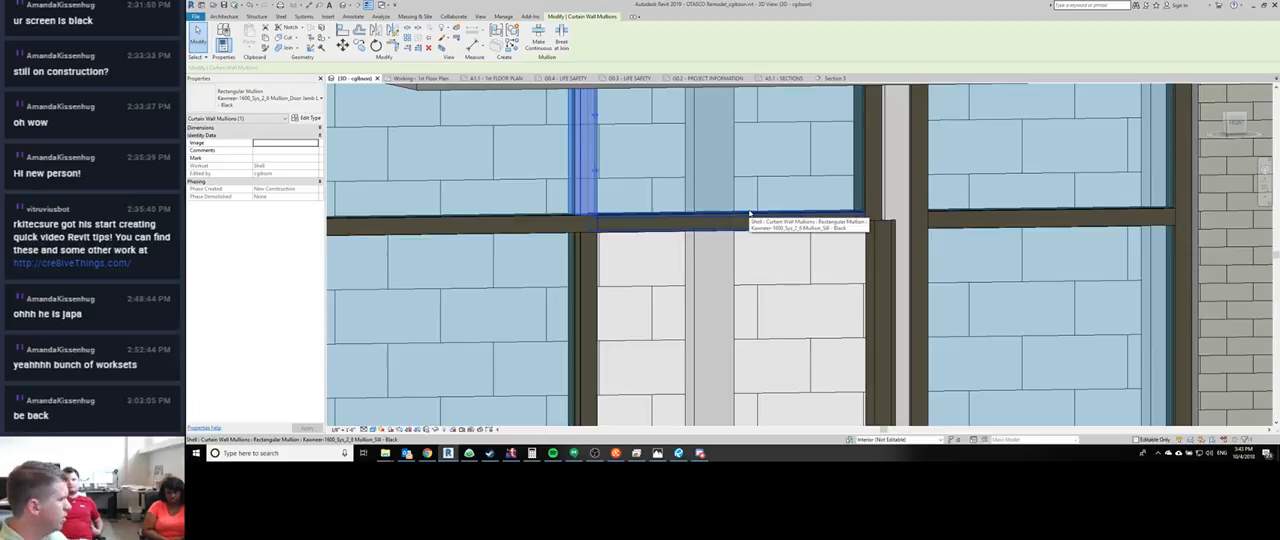
- Match the type of the door opening's right jamb mullion to the vertical mullion segment directly above it
key(m)
key(a)
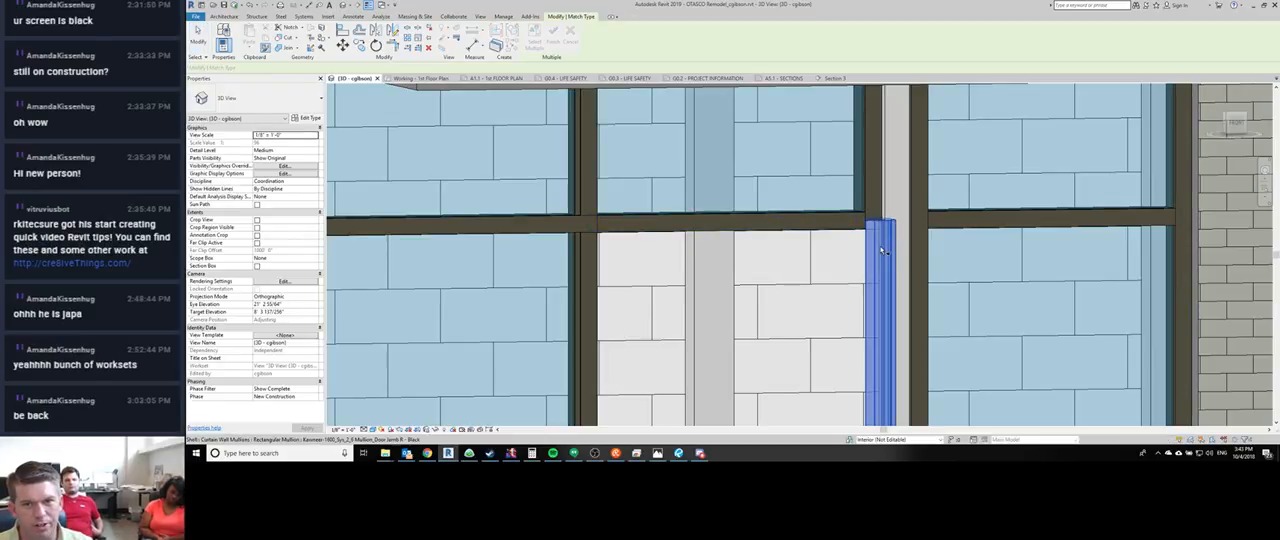
click(868, 198)
click(865, 238)
key(Escape)
scroll(760, 211, down, 5)
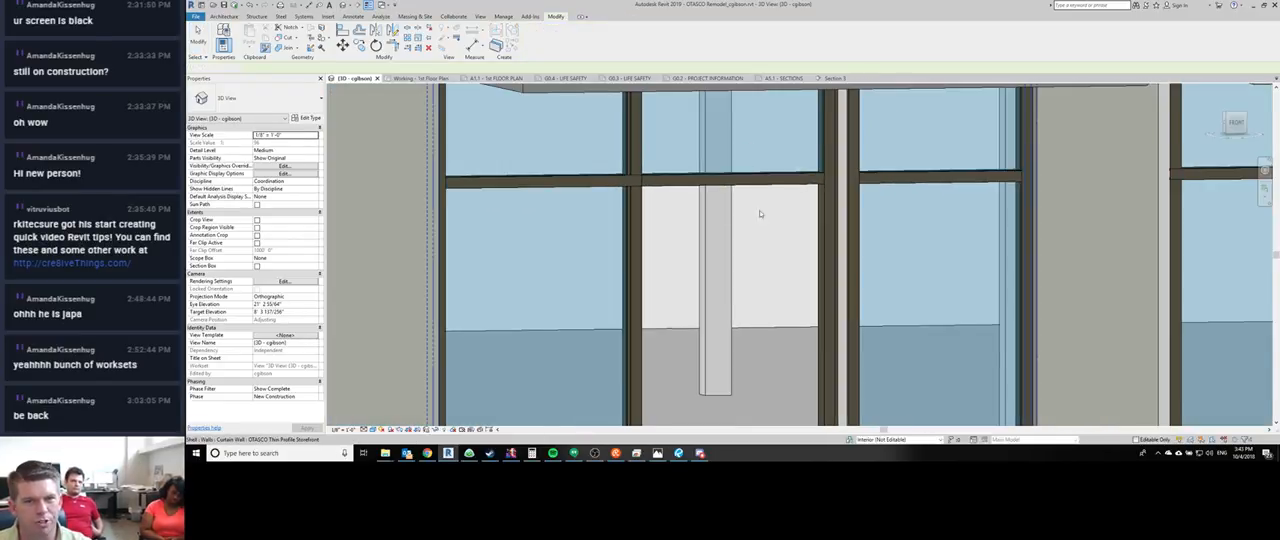
- Place a matching Kawneer-1600_Sys_2_6 Mullion_Jamb R - Black on the bare edge of the lower sidelight beside the door opening
shift+middle_drag(757, 213, 697, 350)
scroll(697, 350, up, 5)
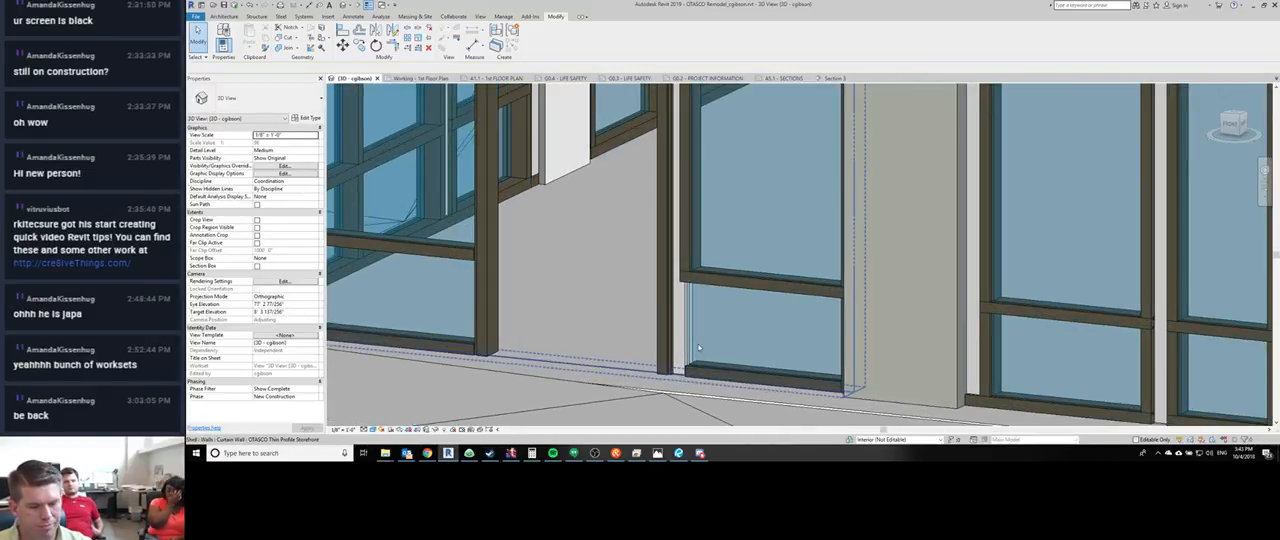
click(690, 245)
key(c)
key(s)
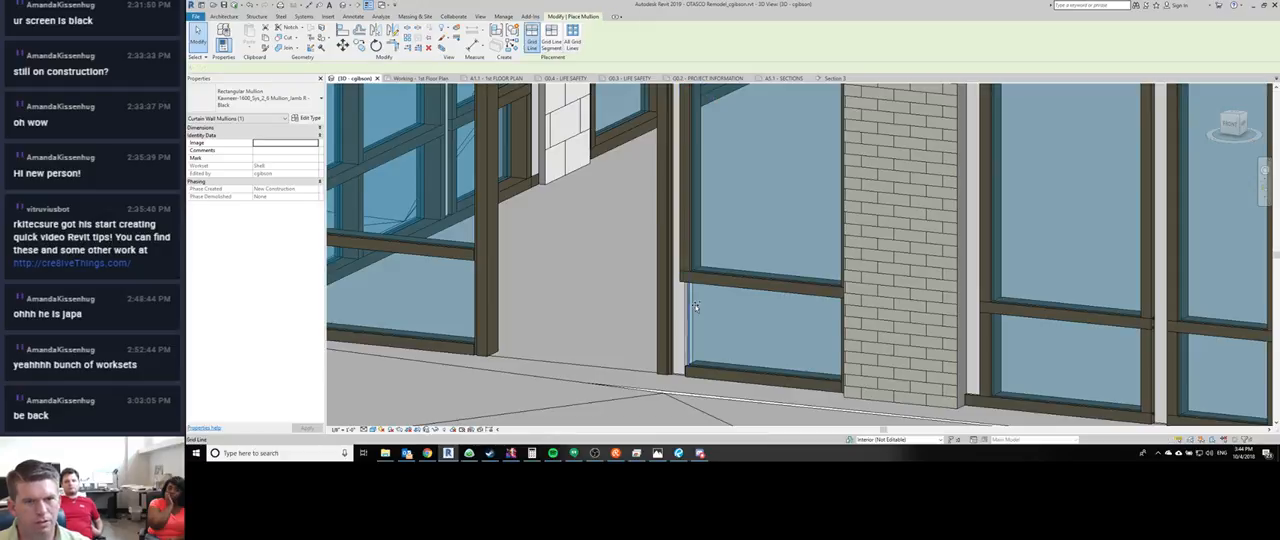
click(691, 322)
key(Escape)
key(Escape)
scroll(578, 345, down, 2)
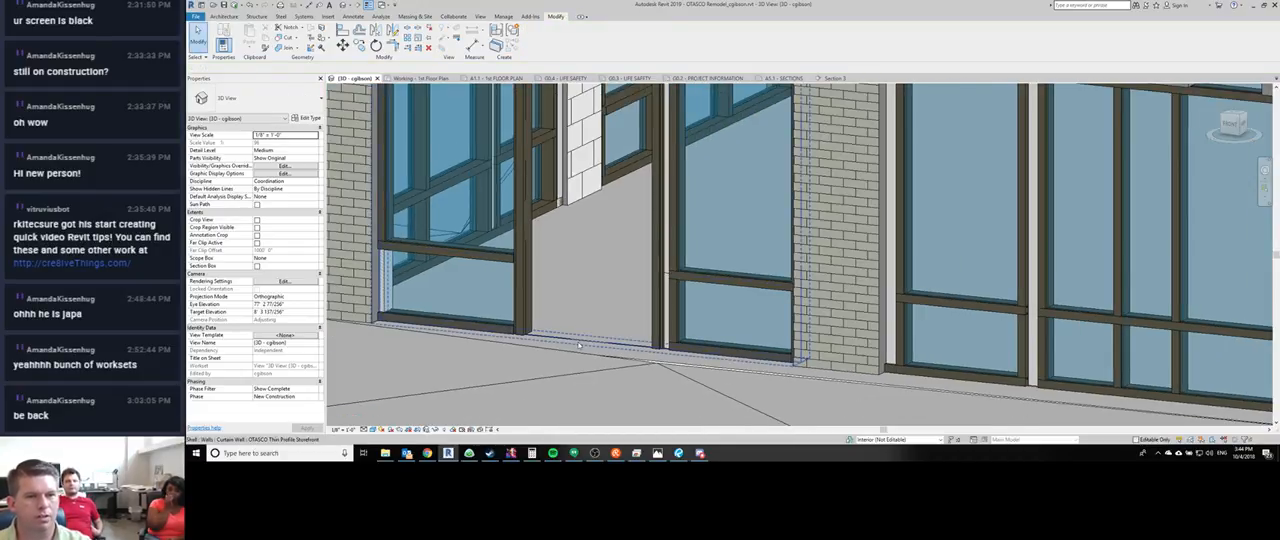
- Replace the empty panel in the door opening with the TCU_Special-Lite_Entry door type Curtain Wall Sgl Glass Alum
scroll(560, 295, up, 4)
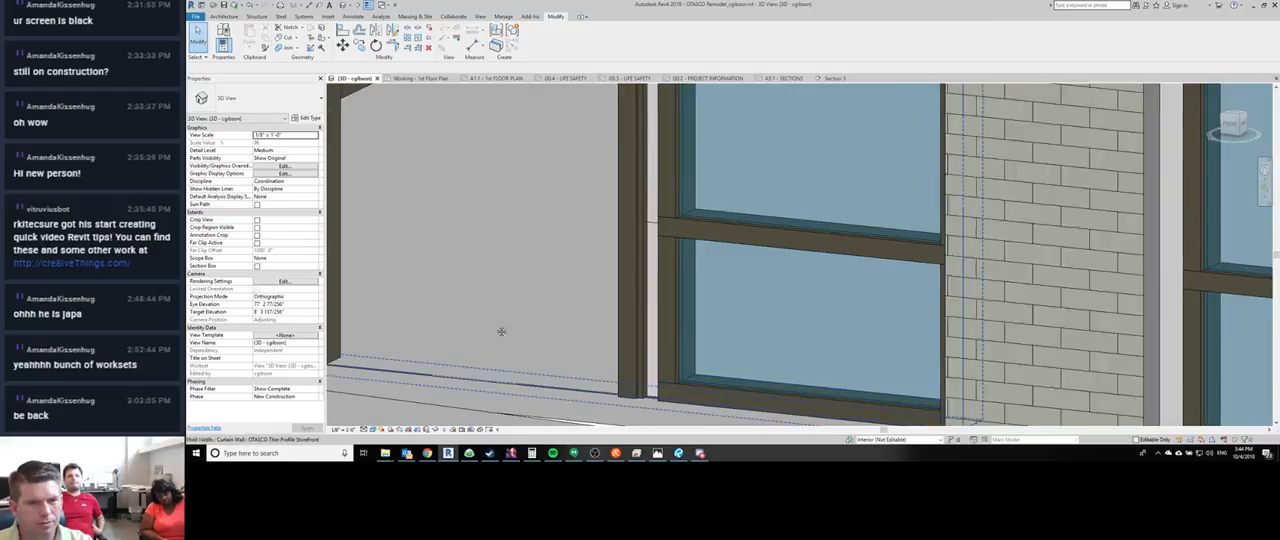
shift+middle_drag(501, 331, 607, 289)
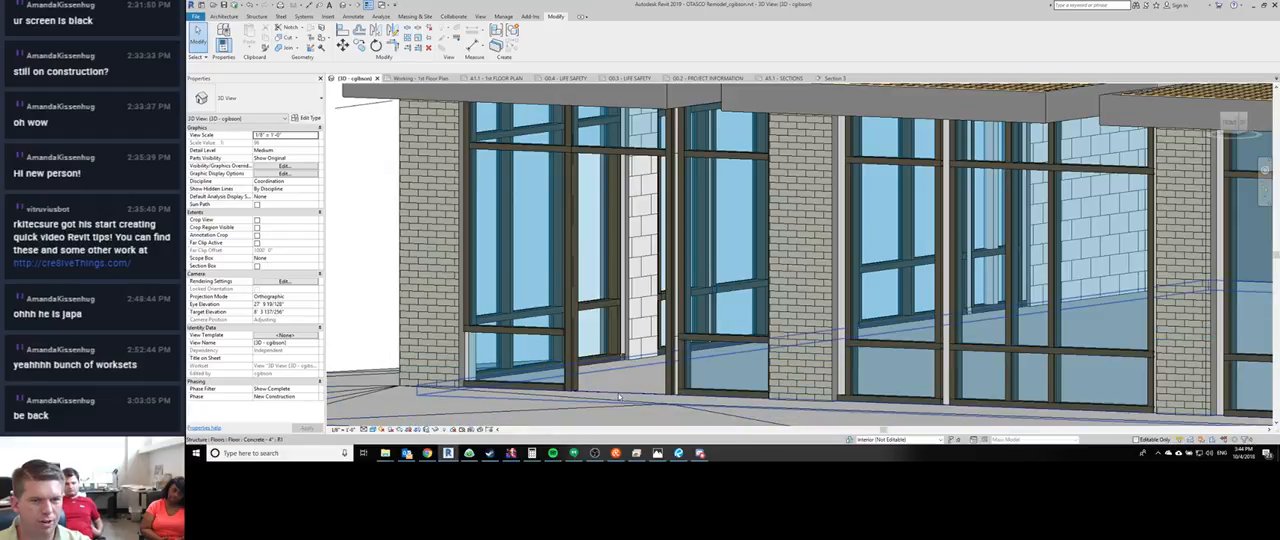
key(Tab)
key(Tab)
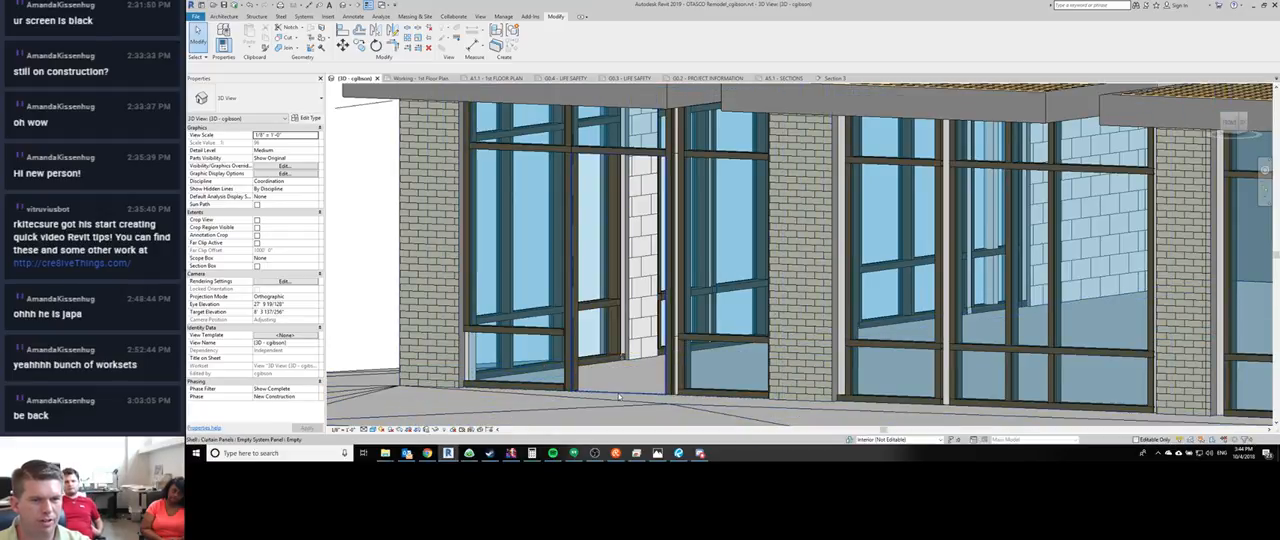
click(618, 397)
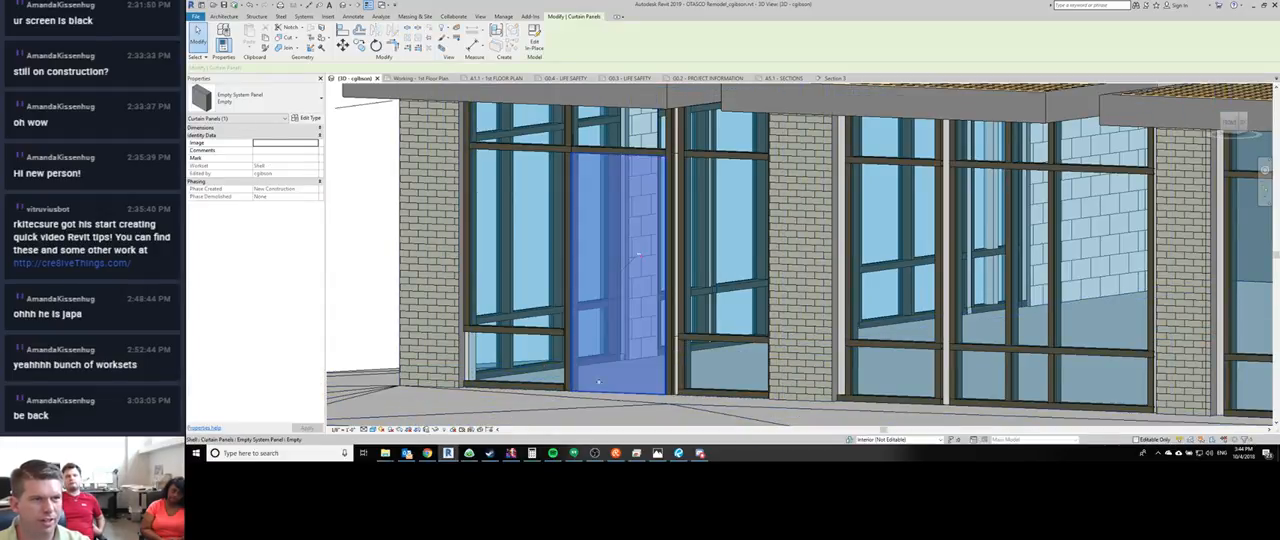
click(268, 106)
scroll(252, 218, down, 3)
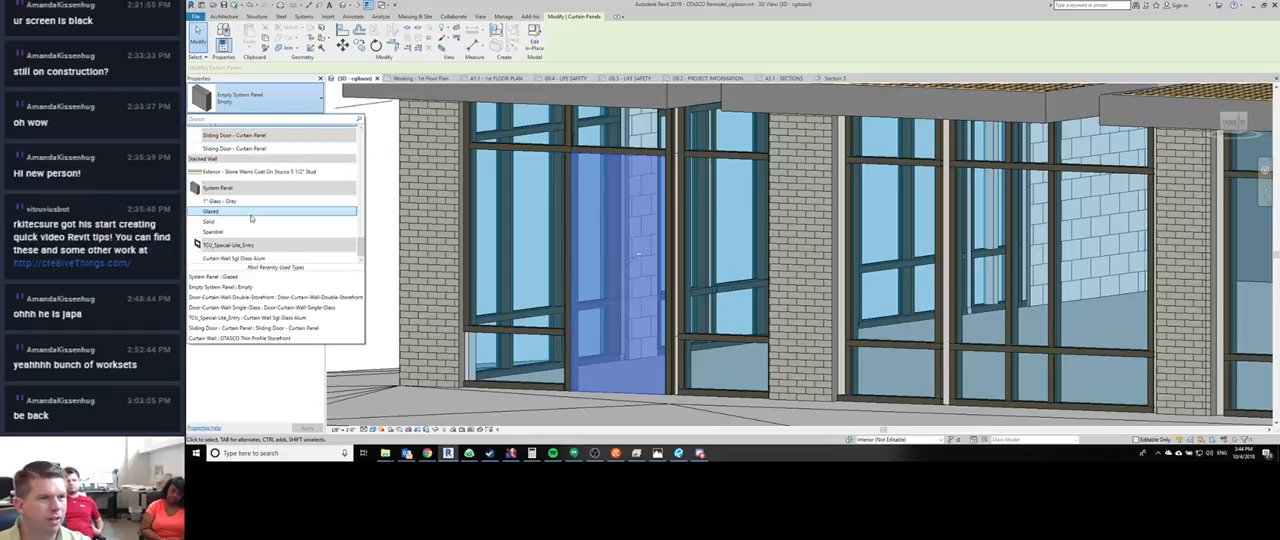
click(240, 259)
key(Escape)
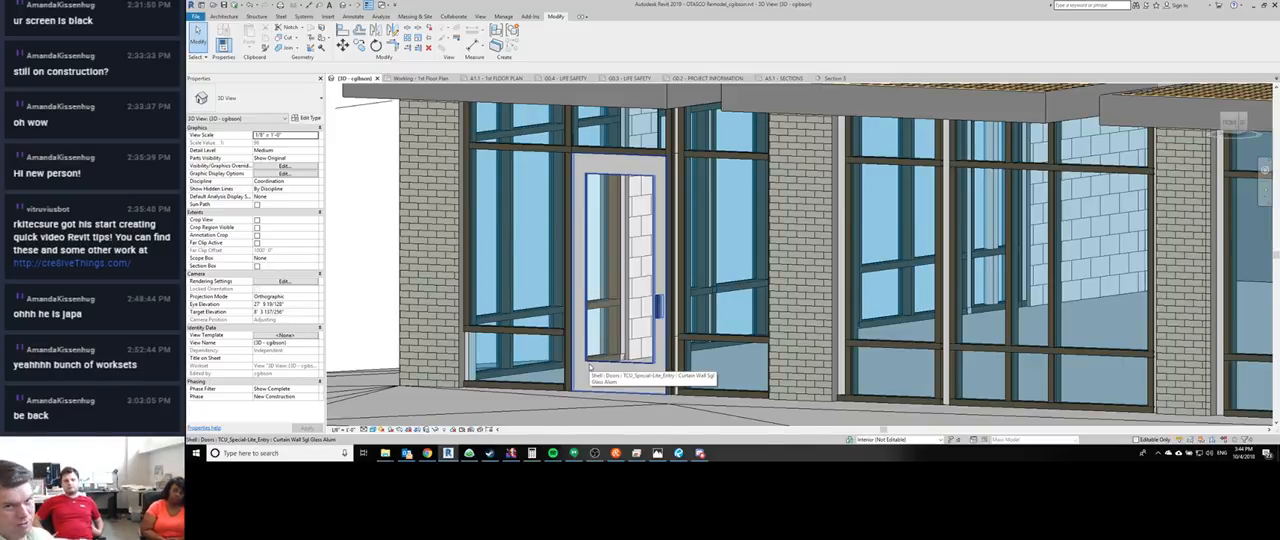
- Flip the corner storefront door's hinge side in the Working - 1st Floor Plan view and return to the 3D view
key(ctrl+Tab)
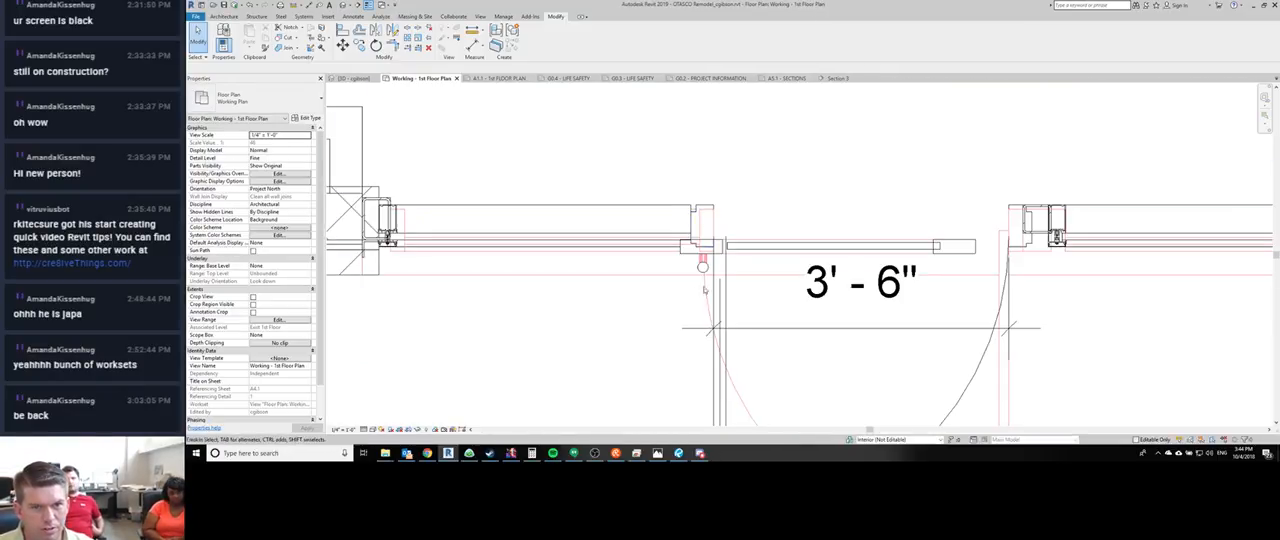
scroll(703, 289, down, 3)
click(689, 227)
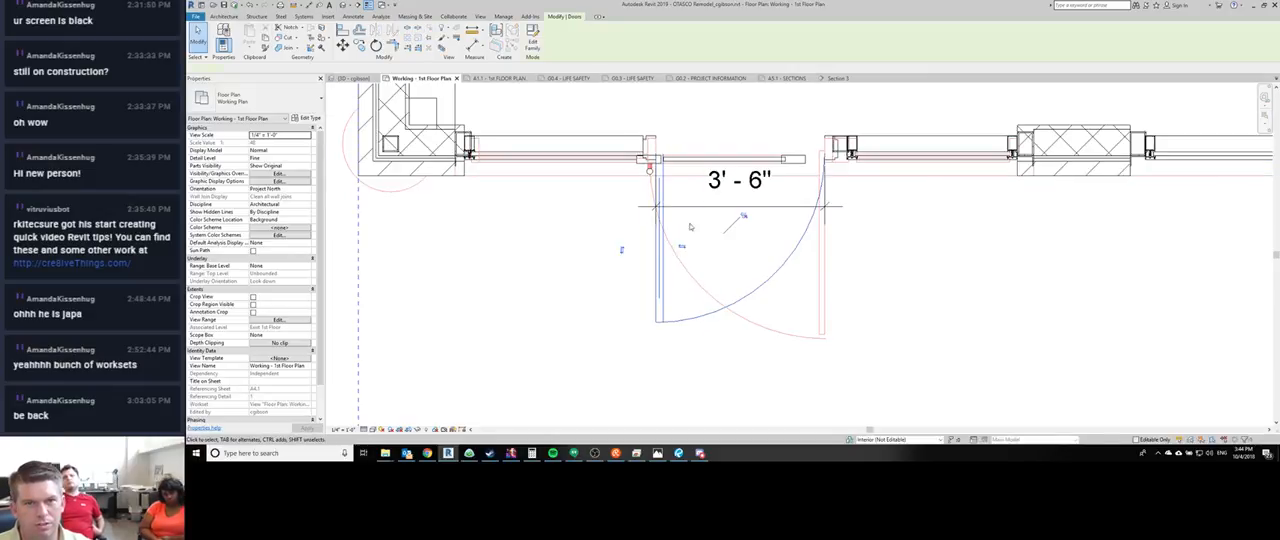
click(682, 246)
click(914, 277)
middle_drag(856, 277, 720, 260)
key(ctrl+shift+Tab)
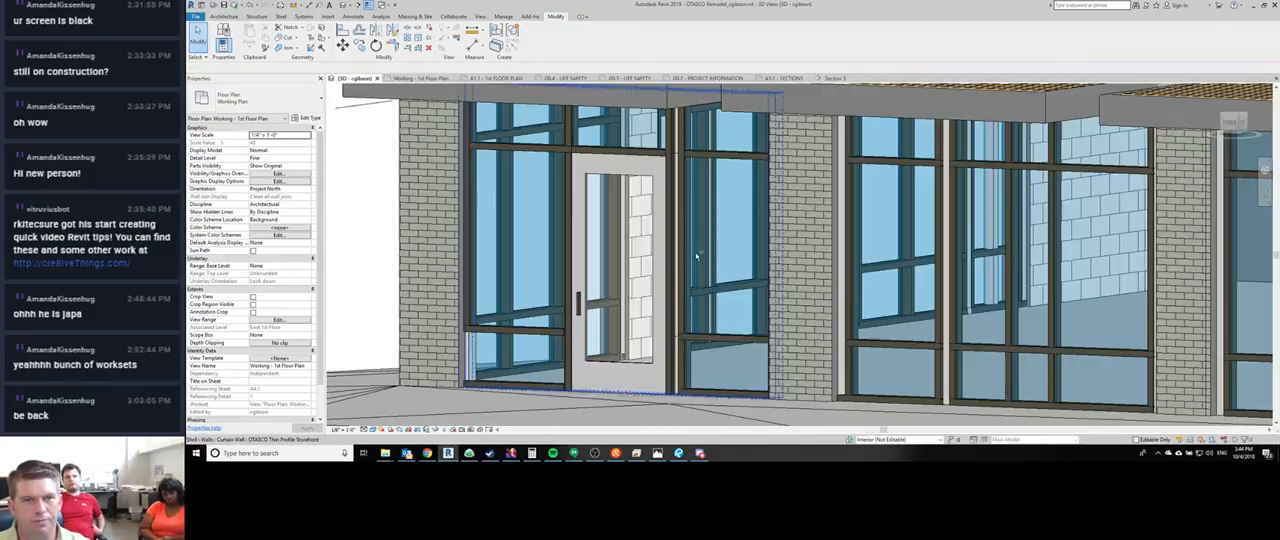
- Inspect the neighbouring storefront's door and the available mullion types for its left jamb
scroll(563, 256, down, 5)
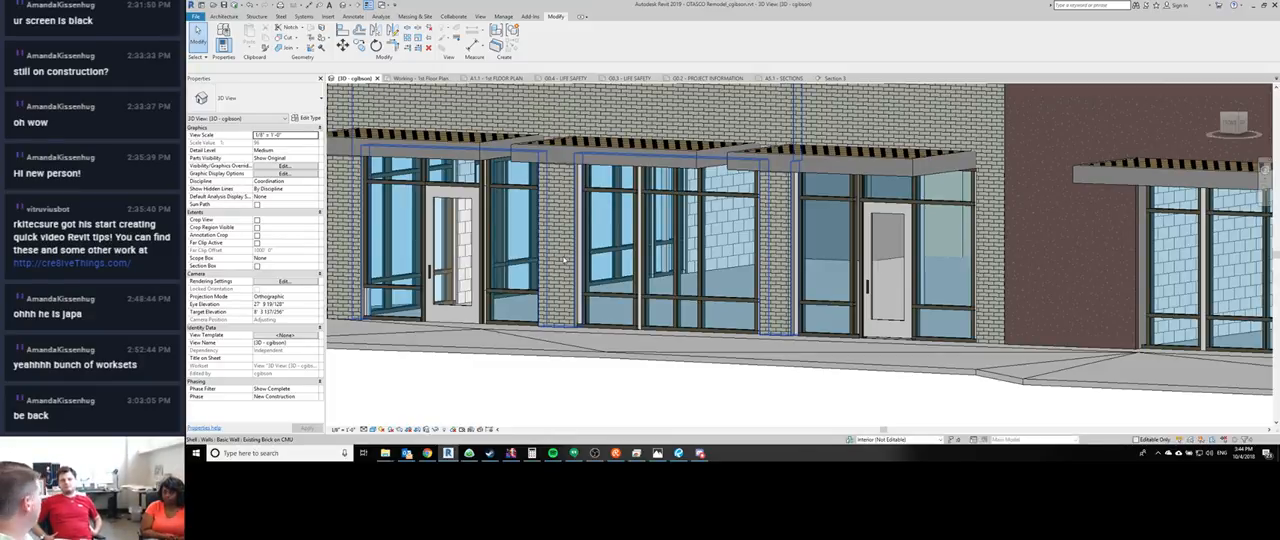
scroll(771, 207, up, 4)
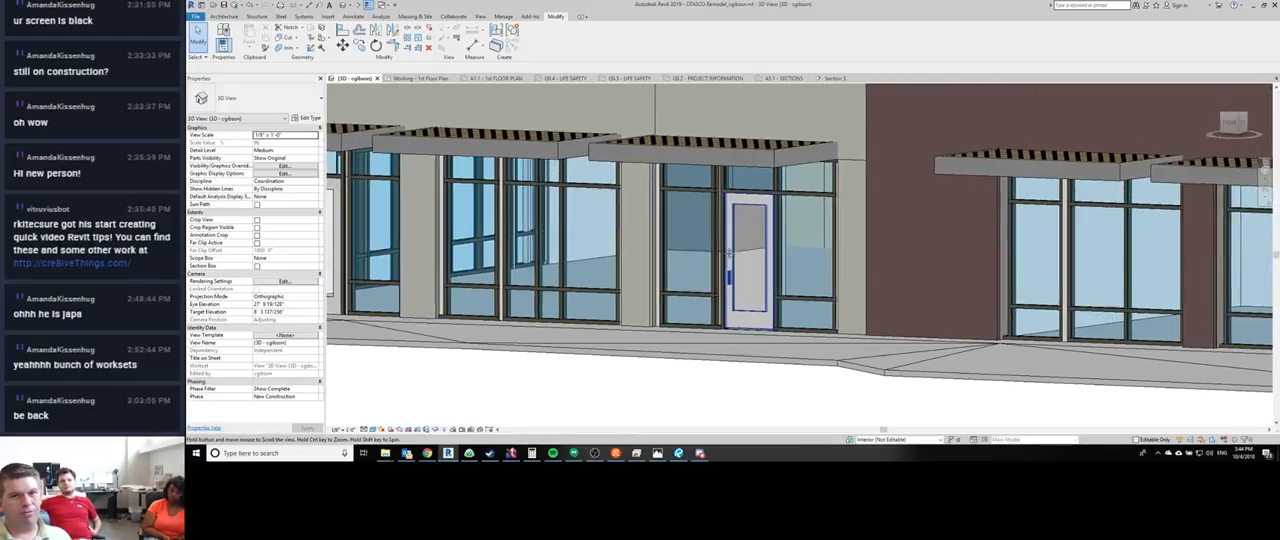
click(731, 315)
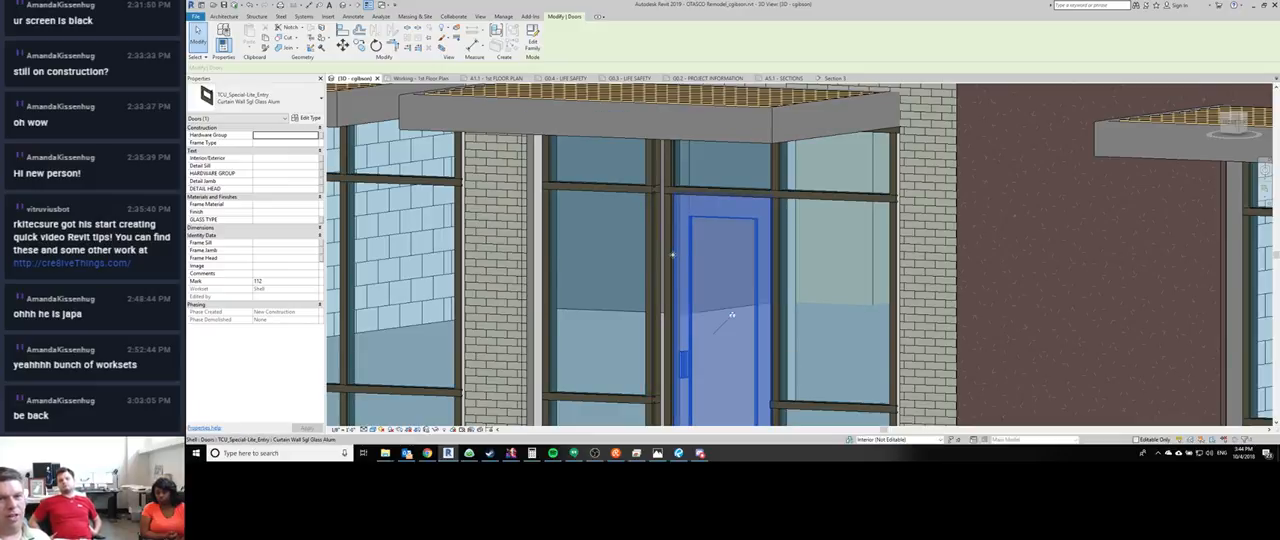
click(670, 258)
scroll(650, 230, up, 2)
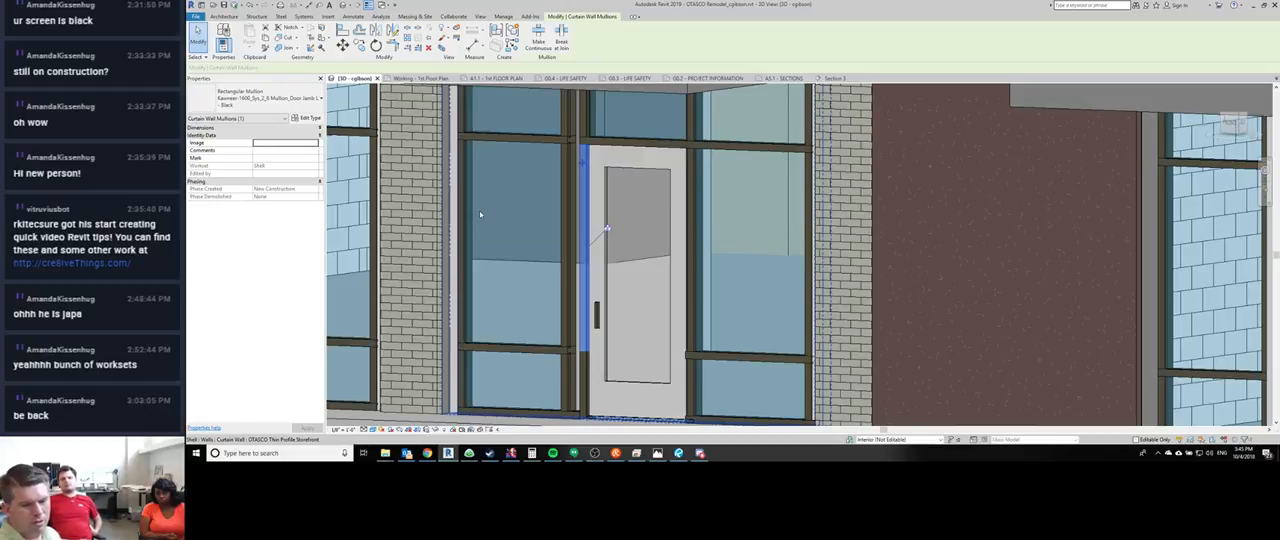
click(252, 104)
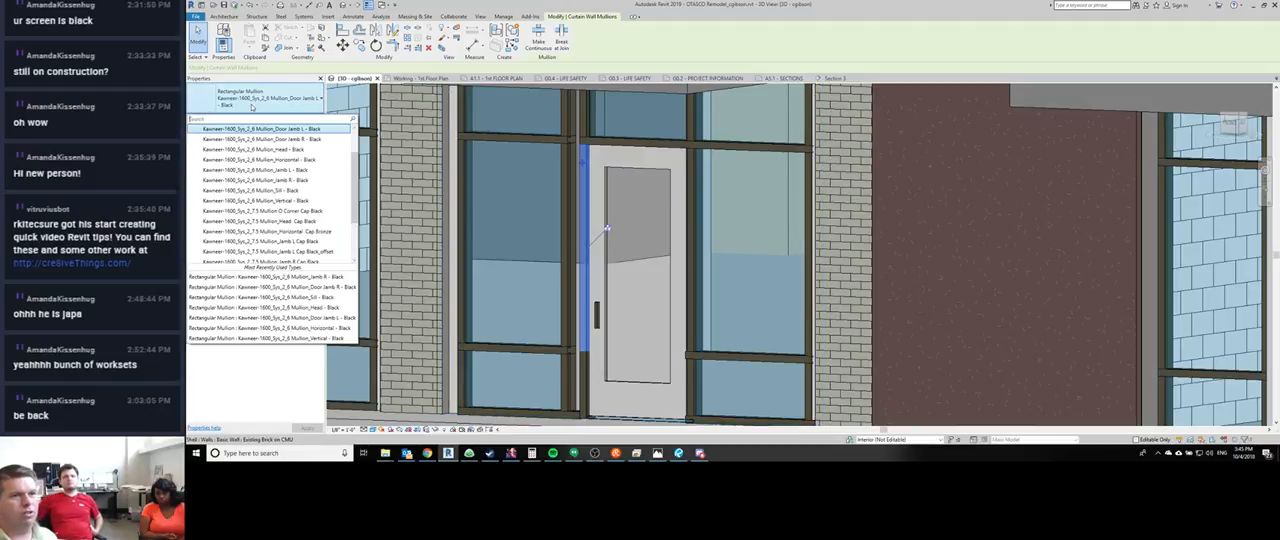
click(579, 386)
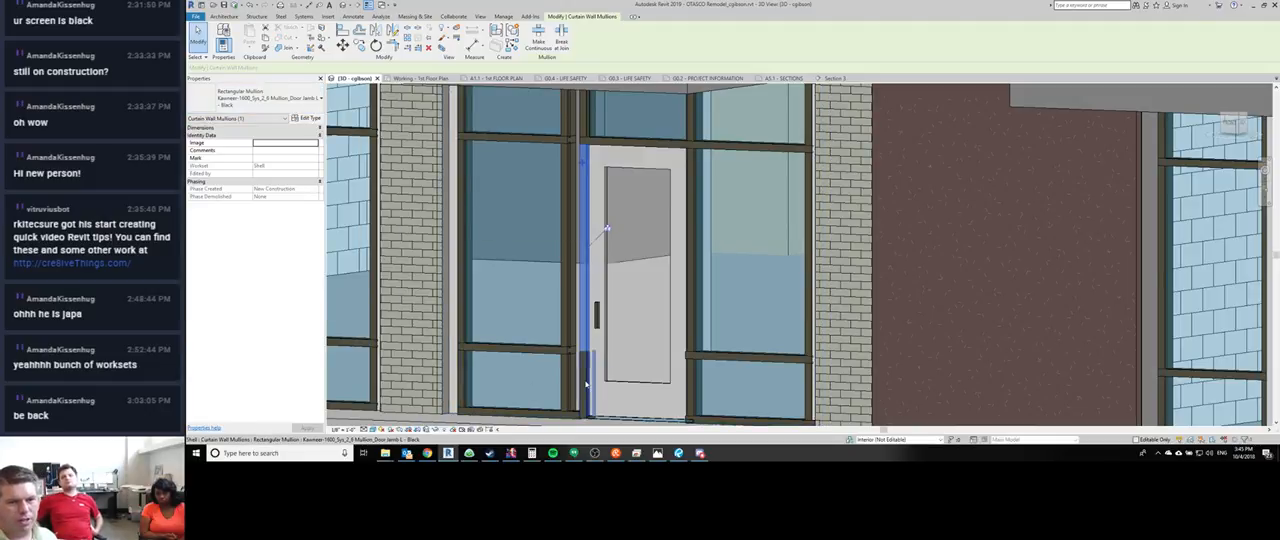
- Try changing the lower left jamb segment to Kawneer-1600_Sys_2_6 Mullion_Vertical - Black, deleting the conflicting door type, and undo it
click(581, 390)
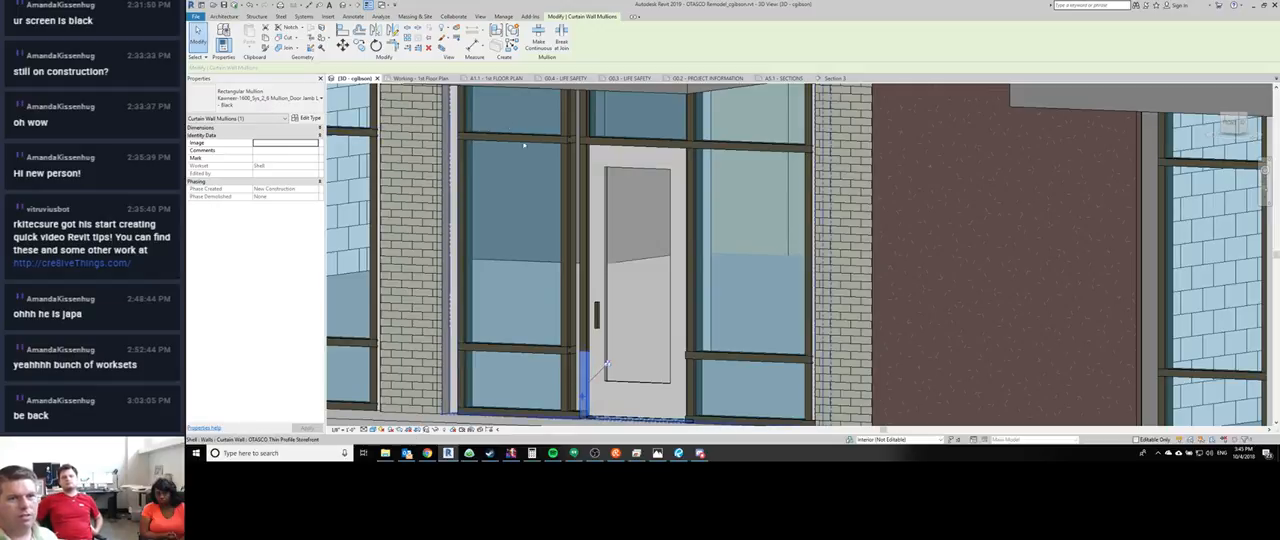
click(285, 100)
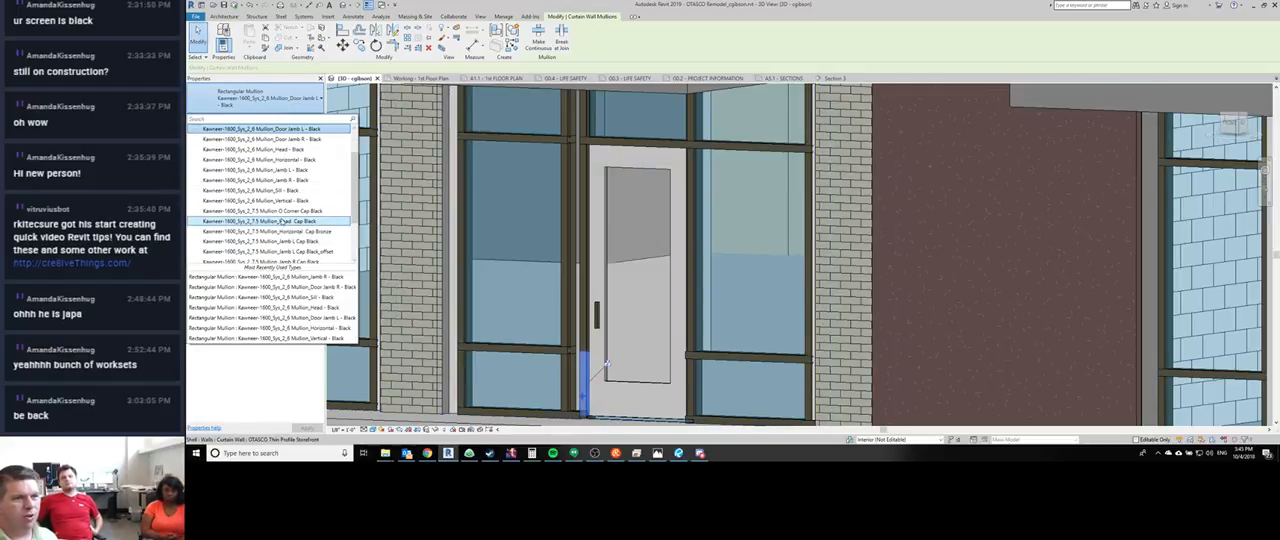
click(280, 202)
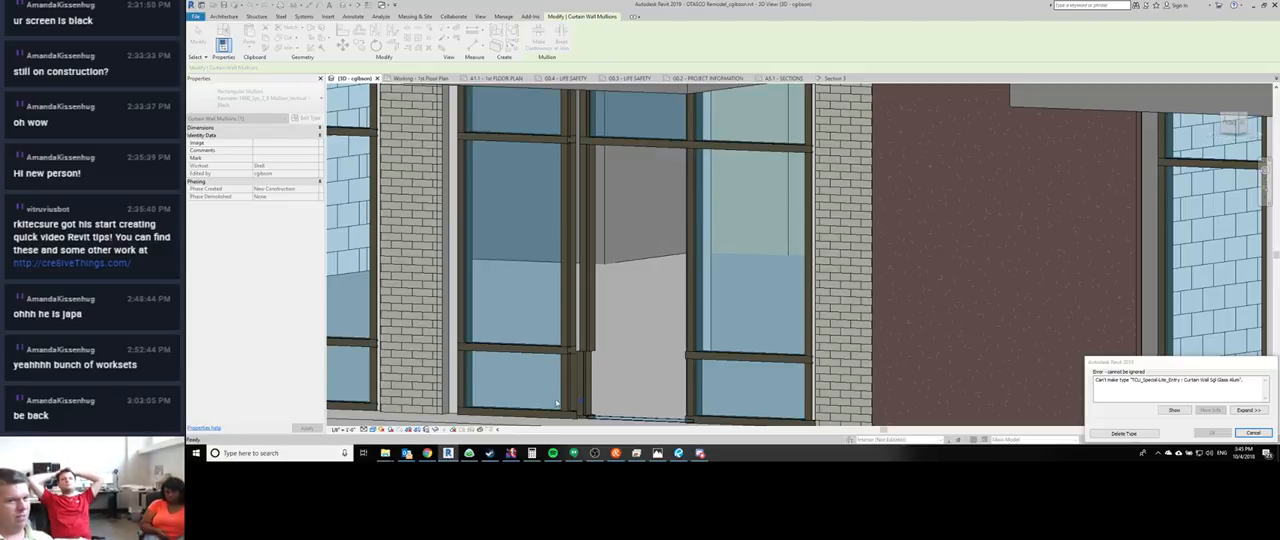
click(1120, 434)
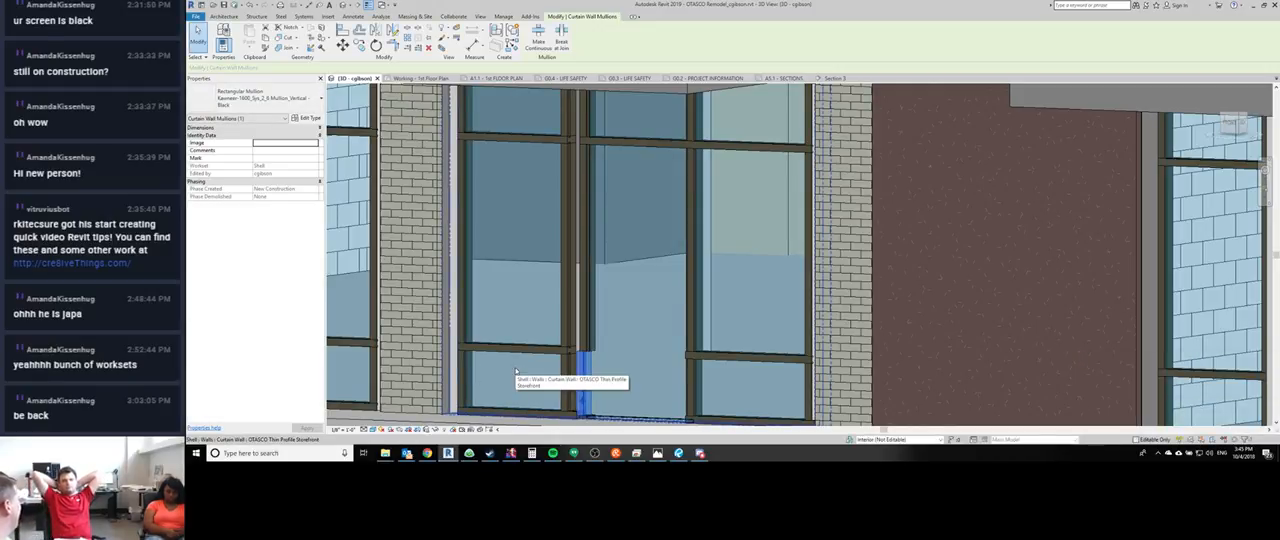
key(ctrl+z)
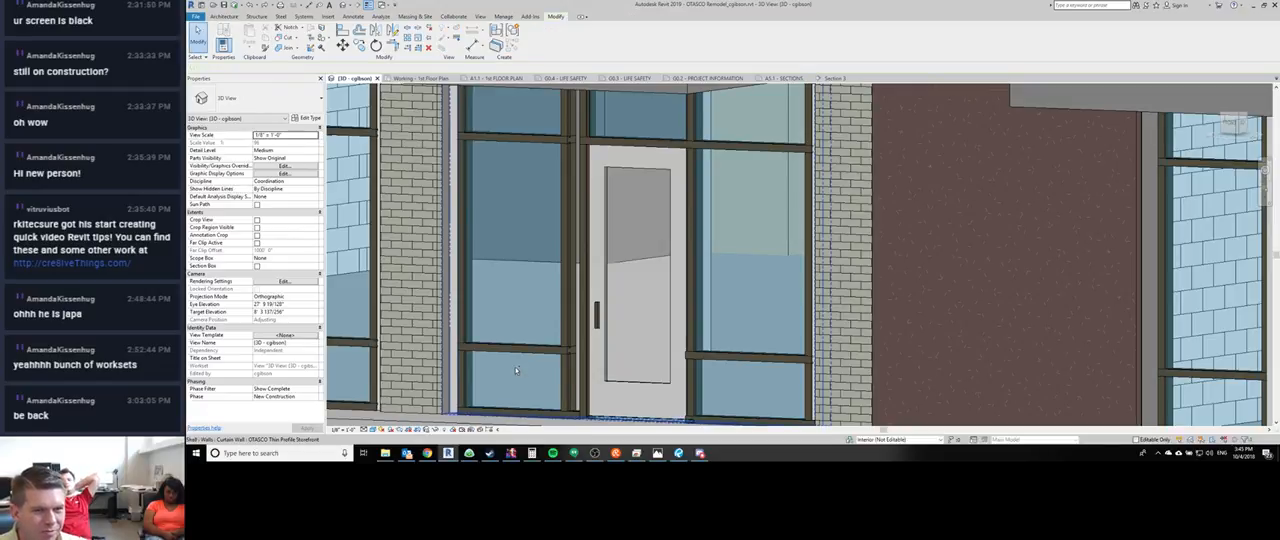
scroll(593, 270, down, 4)
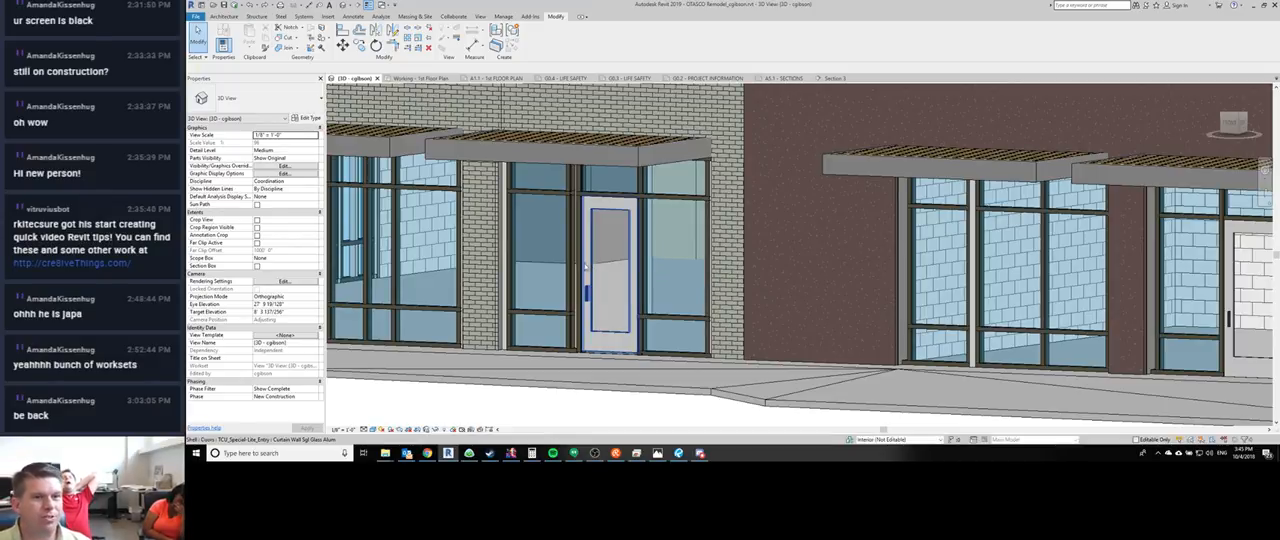
click(584, 269)
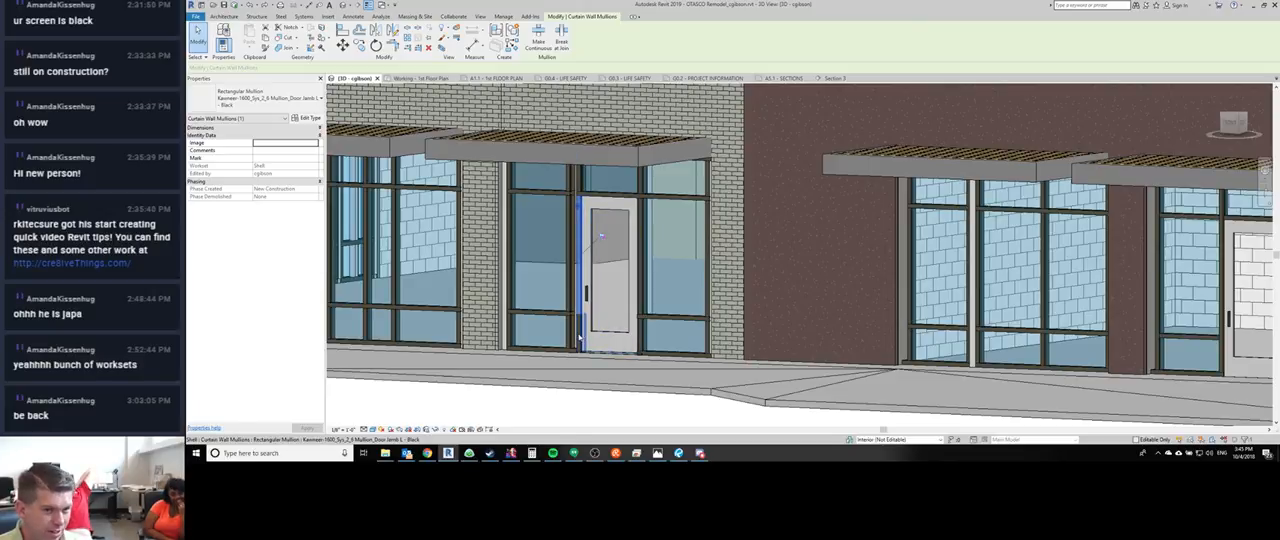
ctrl+click(579, 338)
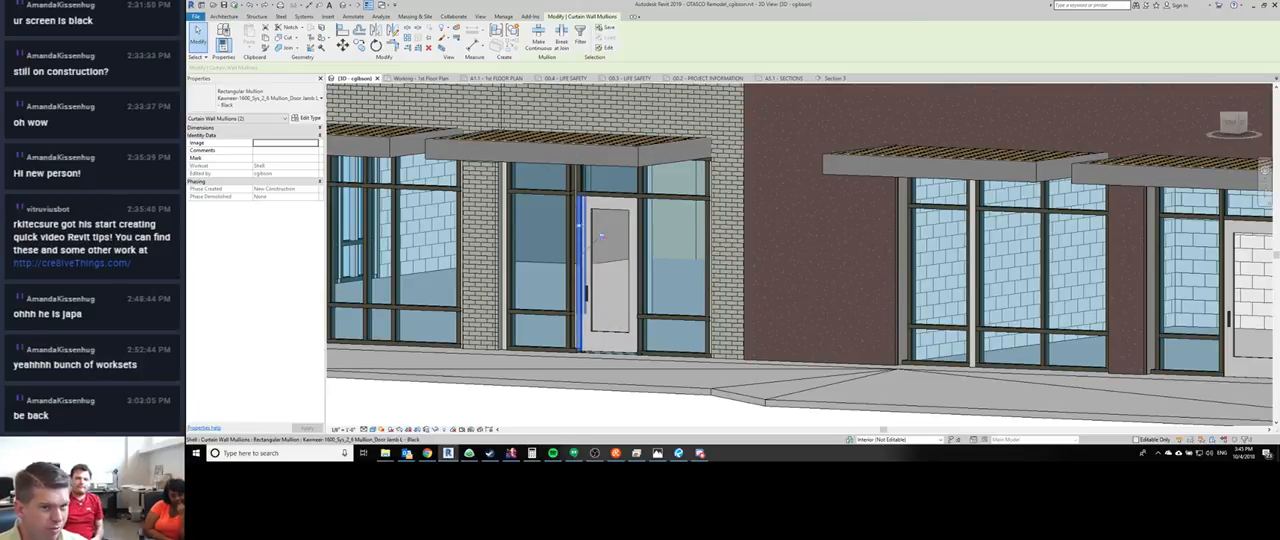
click(258, 97)
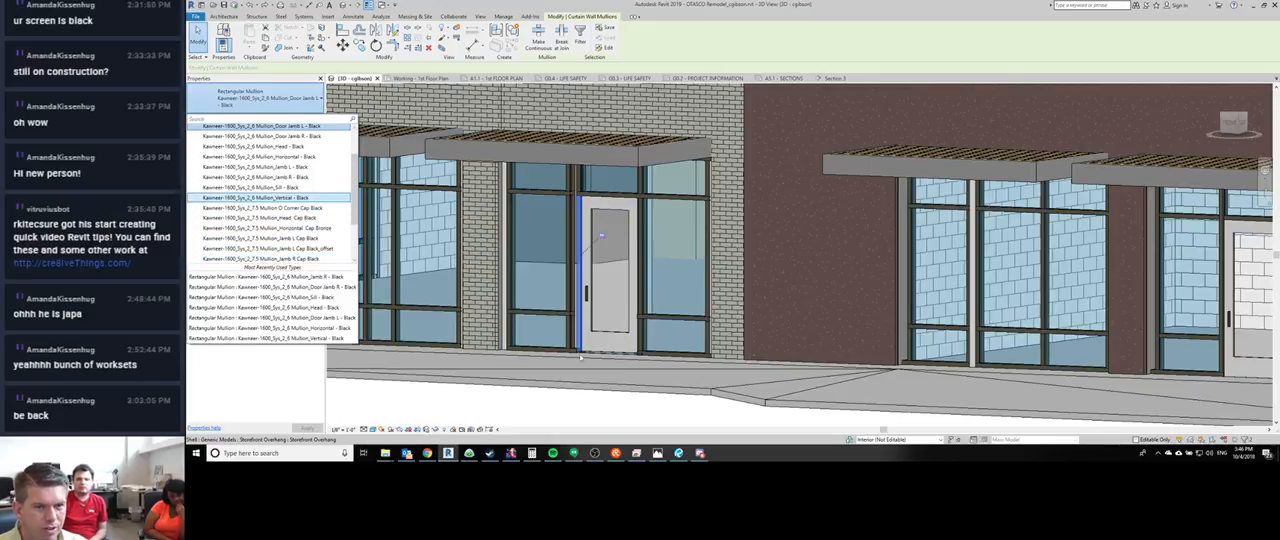
scroll(581, 350, up, 3)
click(576, 366)
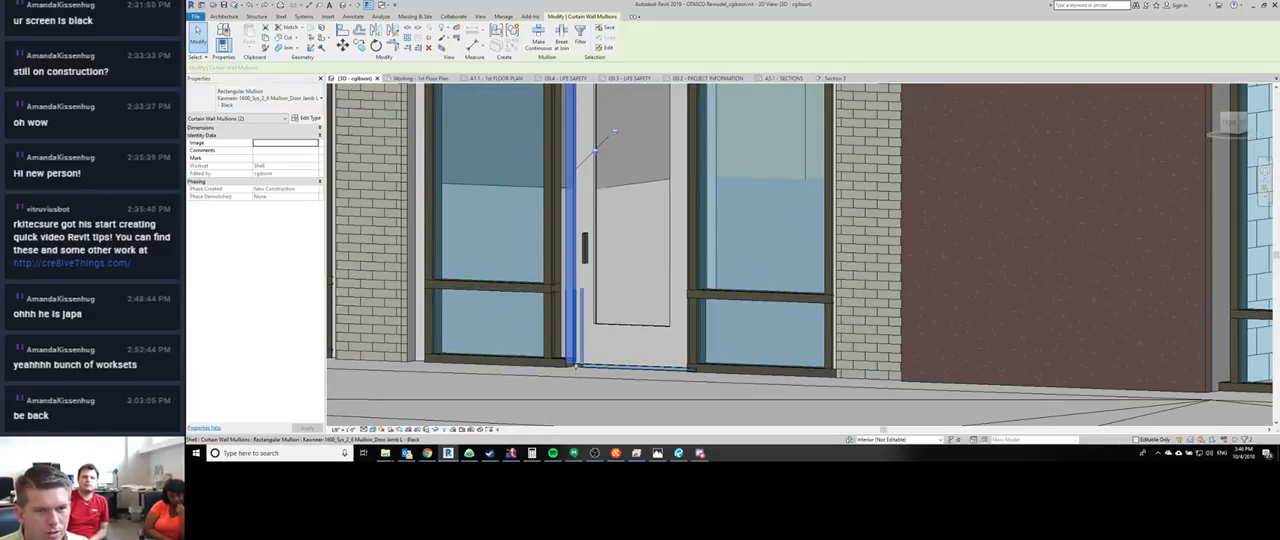
scroll(614, 130, down, 4)
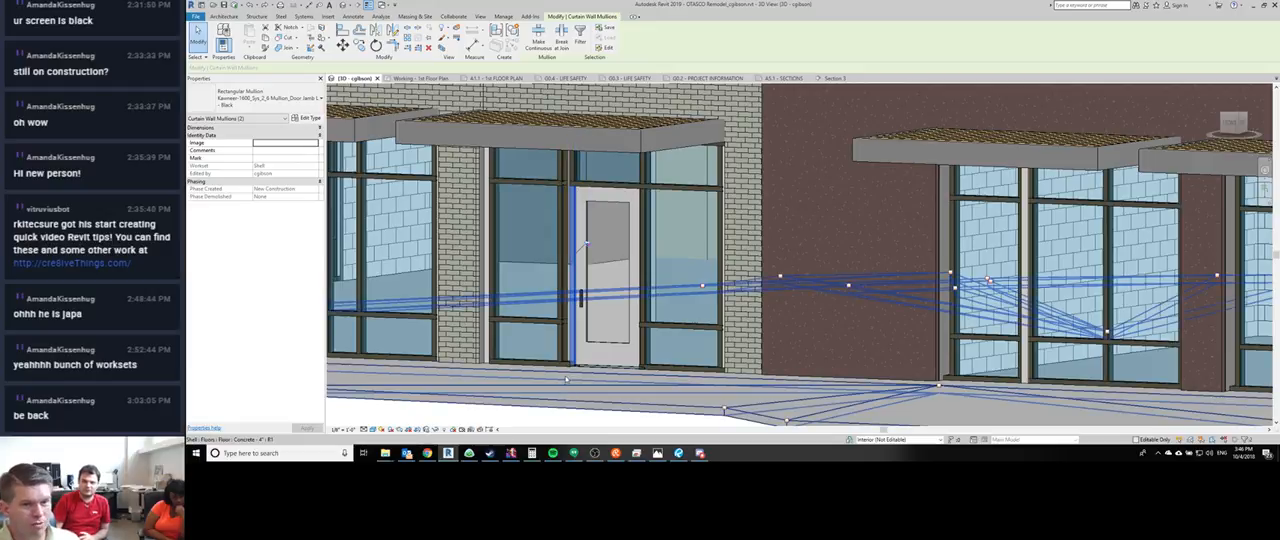
scroll(603, 365, up, 3)
key(Escape)
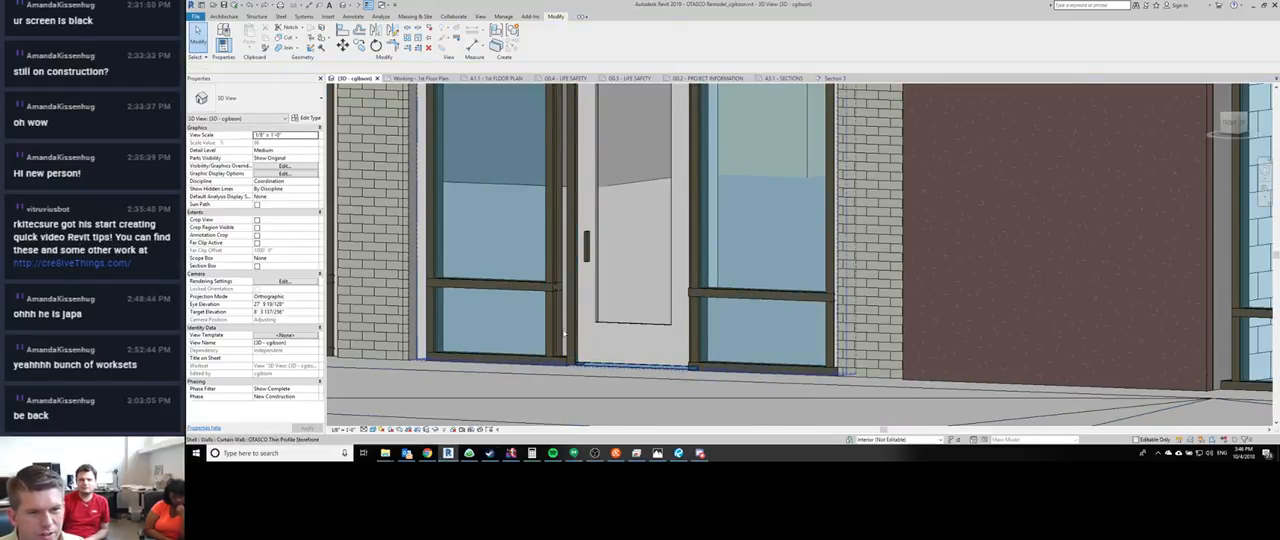
- Try changing both segments of the door's left jamb to Kawneer-1600_Sys_2_6 Mullion_Vertical - Black
click(570, 338)
click(570, 281)
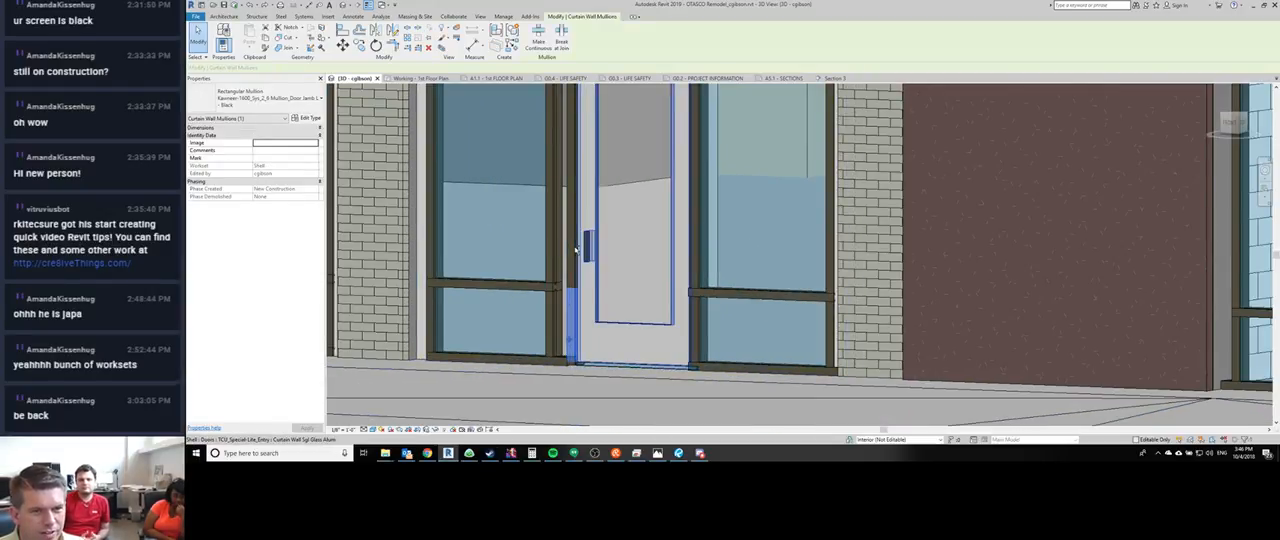
click(265, 98)
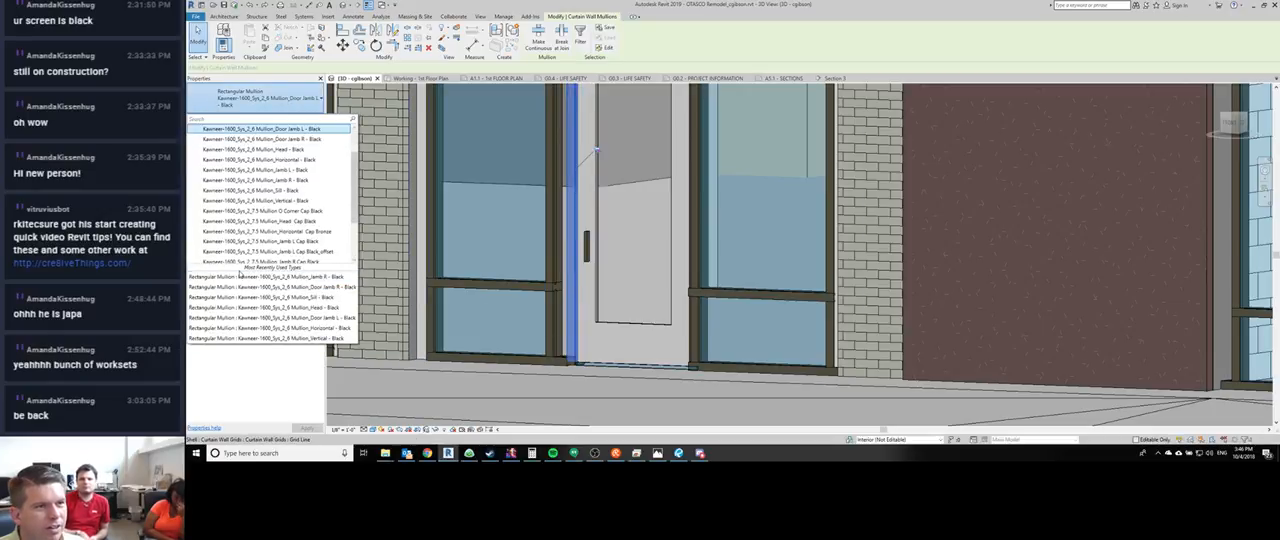
click(262, 197)
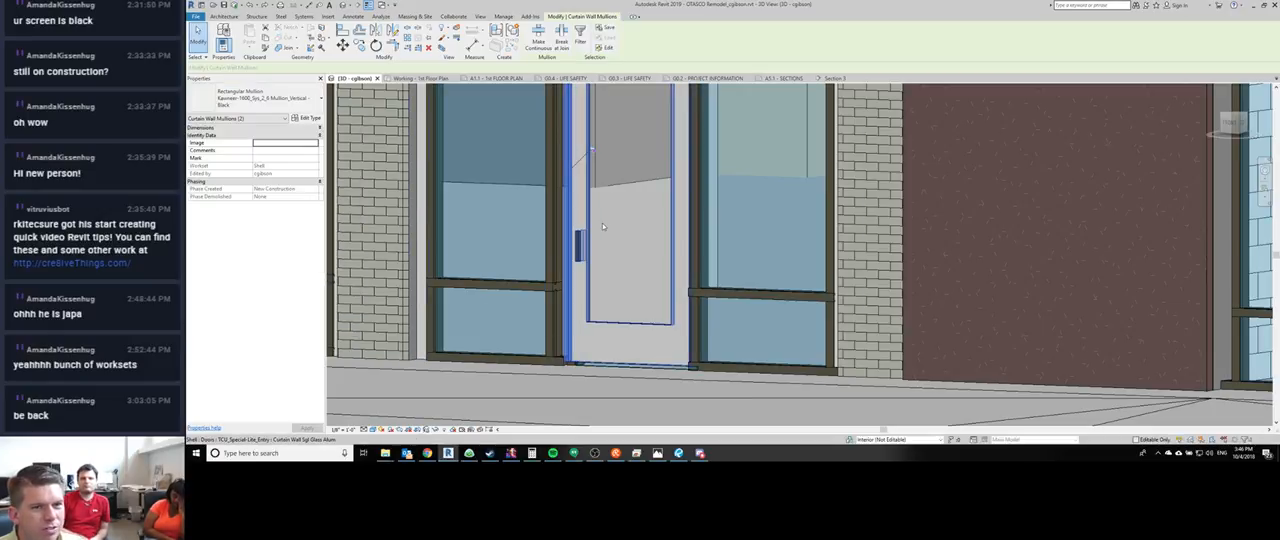
middle_drag(598, 303, 577, 360)
scroll(577, 360, down, 3)
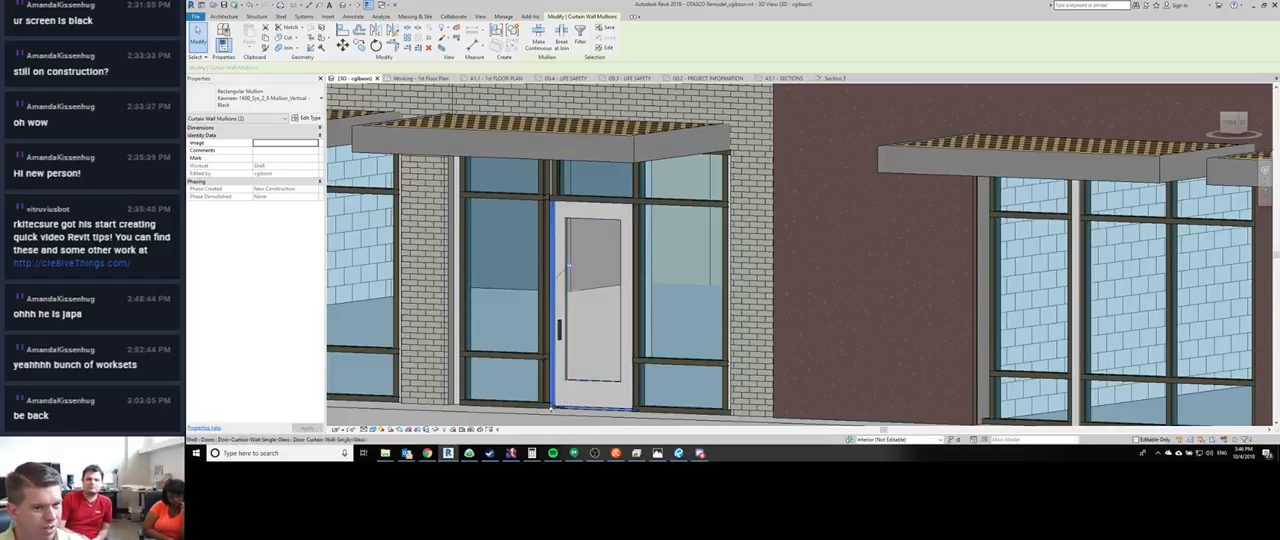
key(Escape)
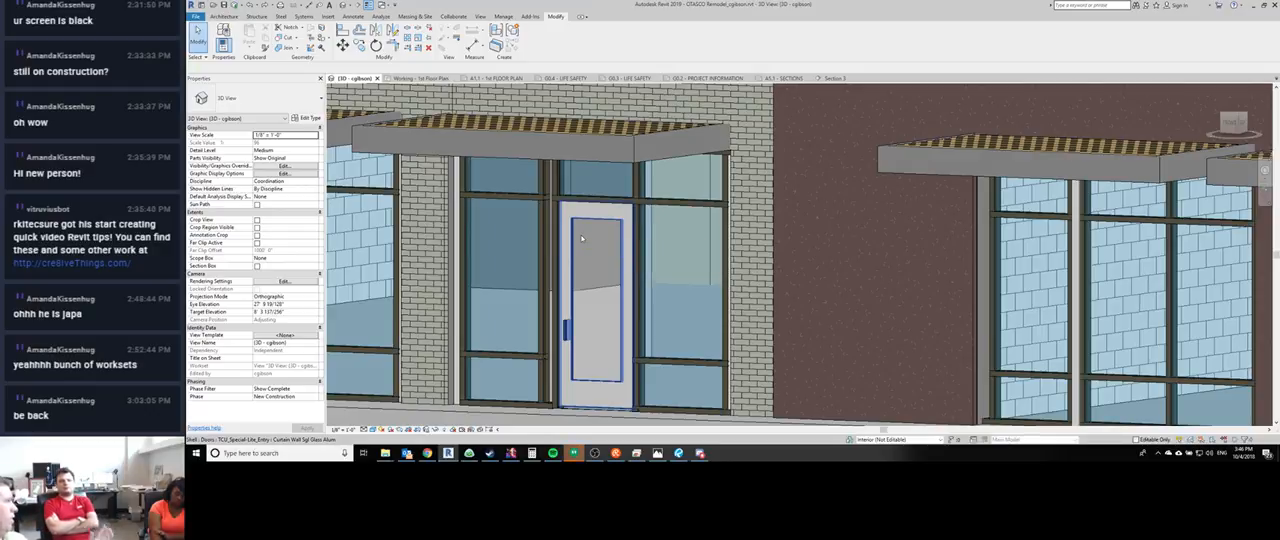
- Try deleting the curtain grid line beneath the entry door and cancel the deletion
click(610, 310)
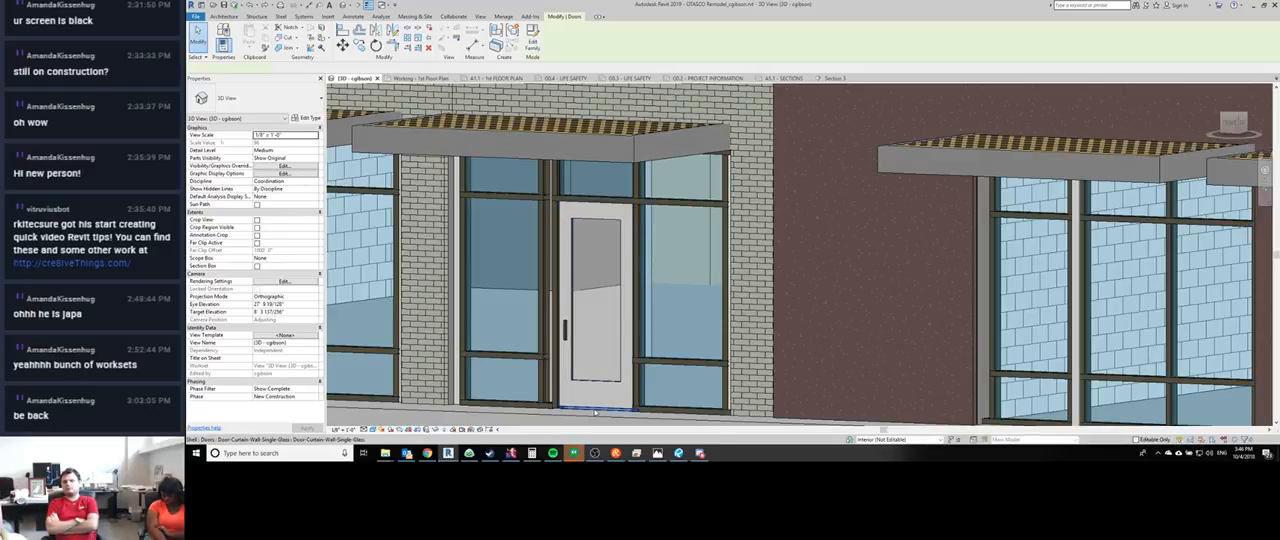
key(Escape)
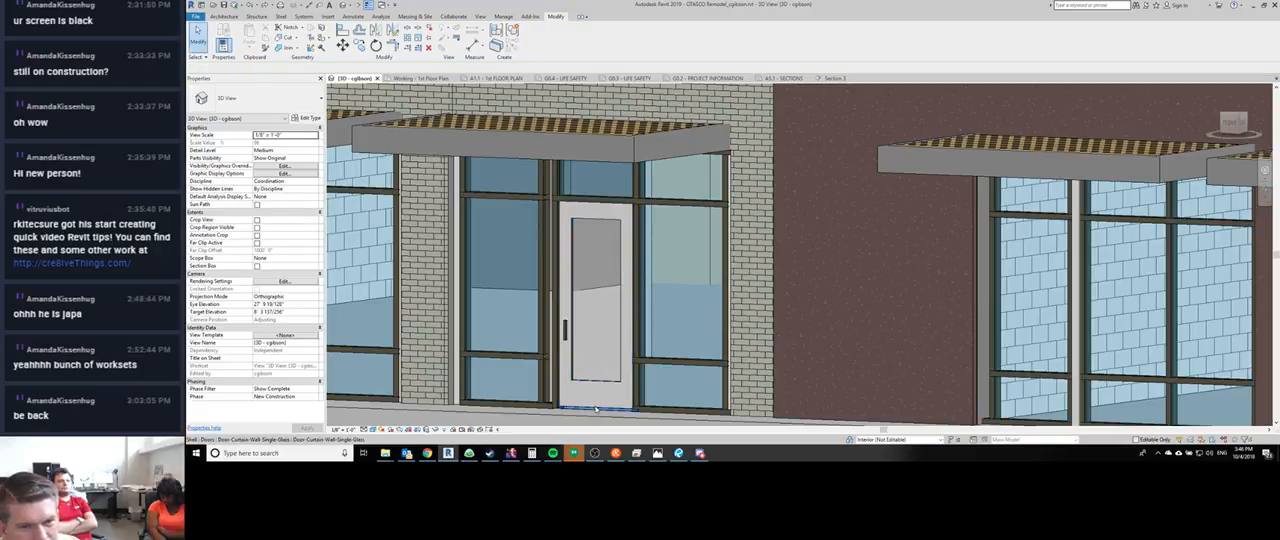
scroll(594, 405, up, 3)
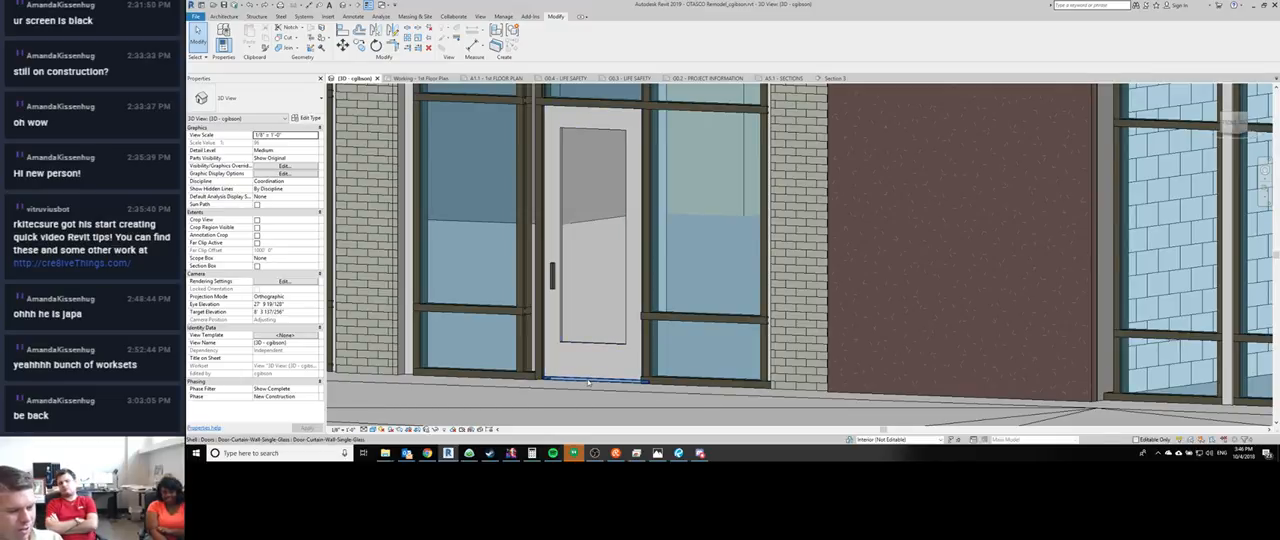
click(588, 381)
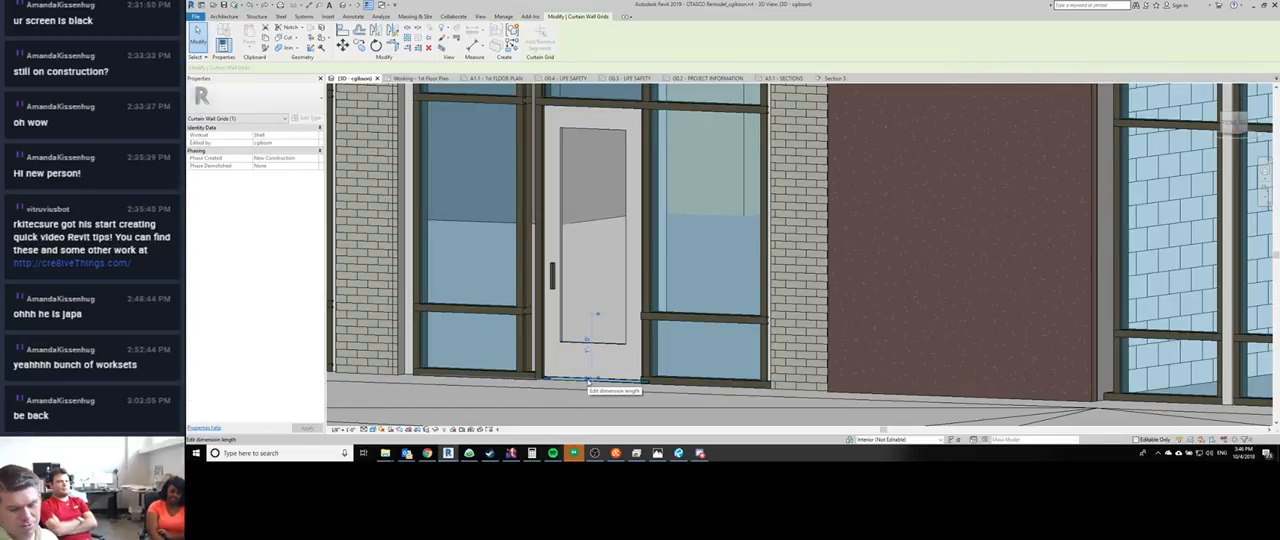
key(Delete)
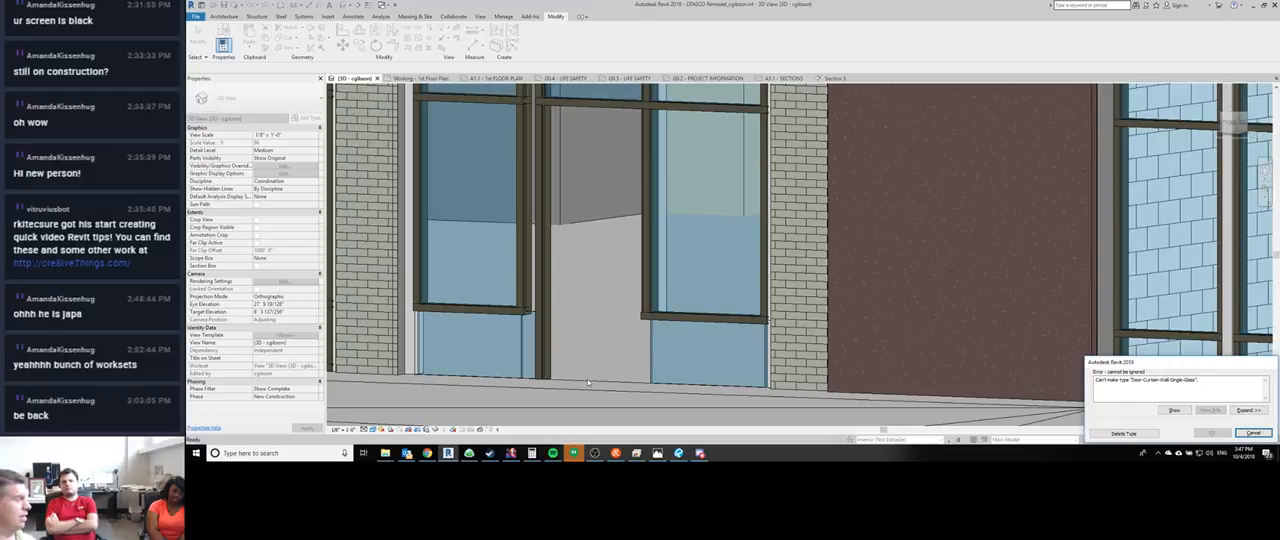
key(Escape)
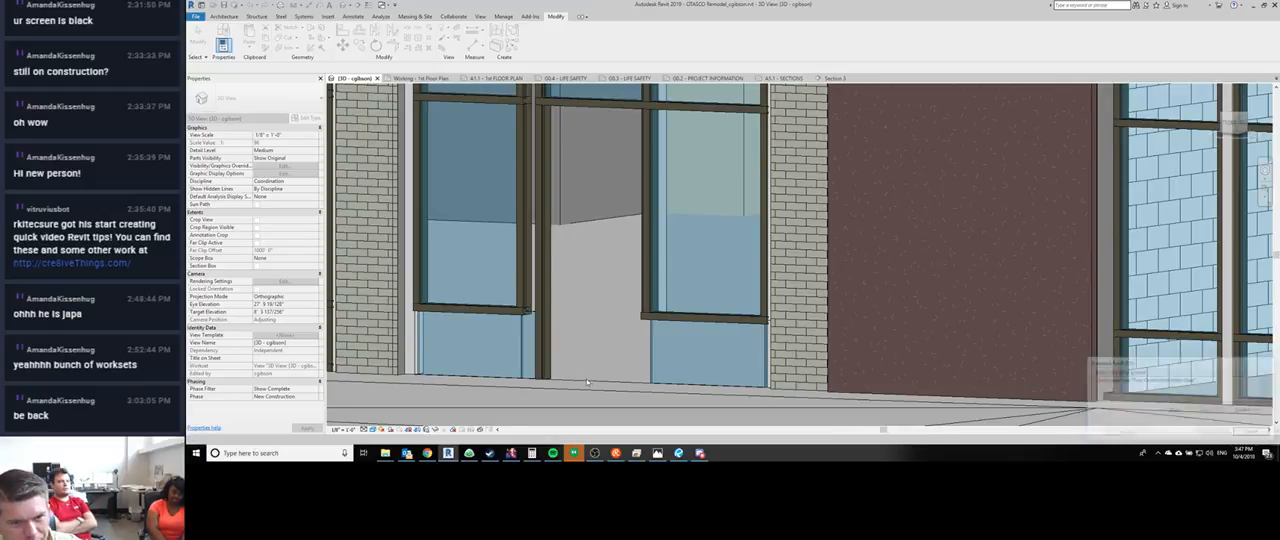
- Try matching the thin panel beneath the entry door to the door's type, and cancel the change
key(m)
key(a)
scroll(585, 376, up, 3)
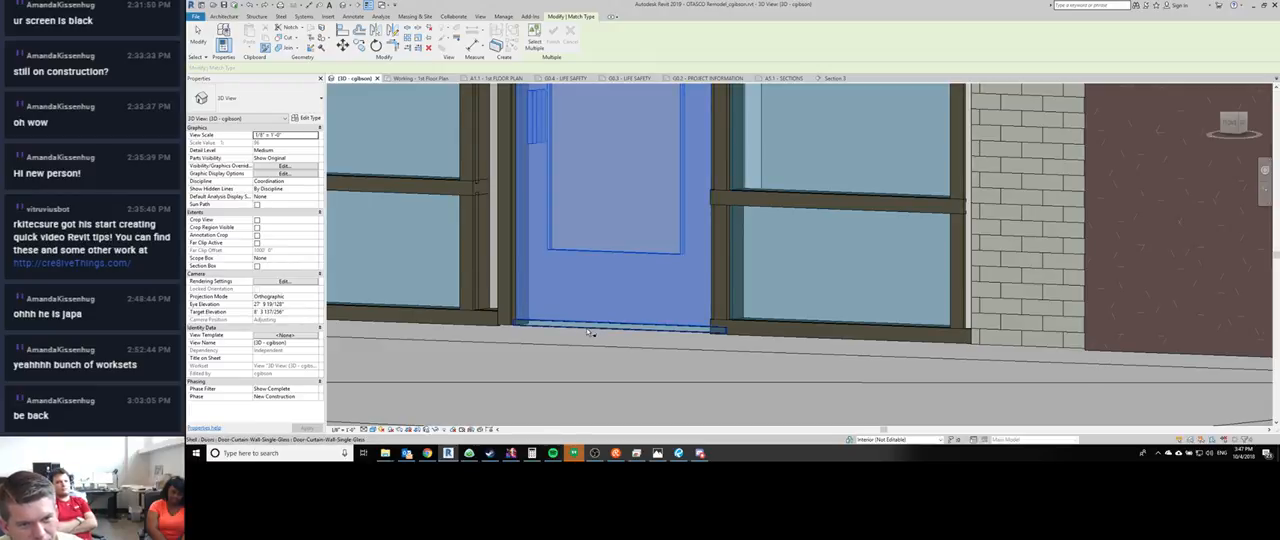
click(590, 332)
click(1256, 434)
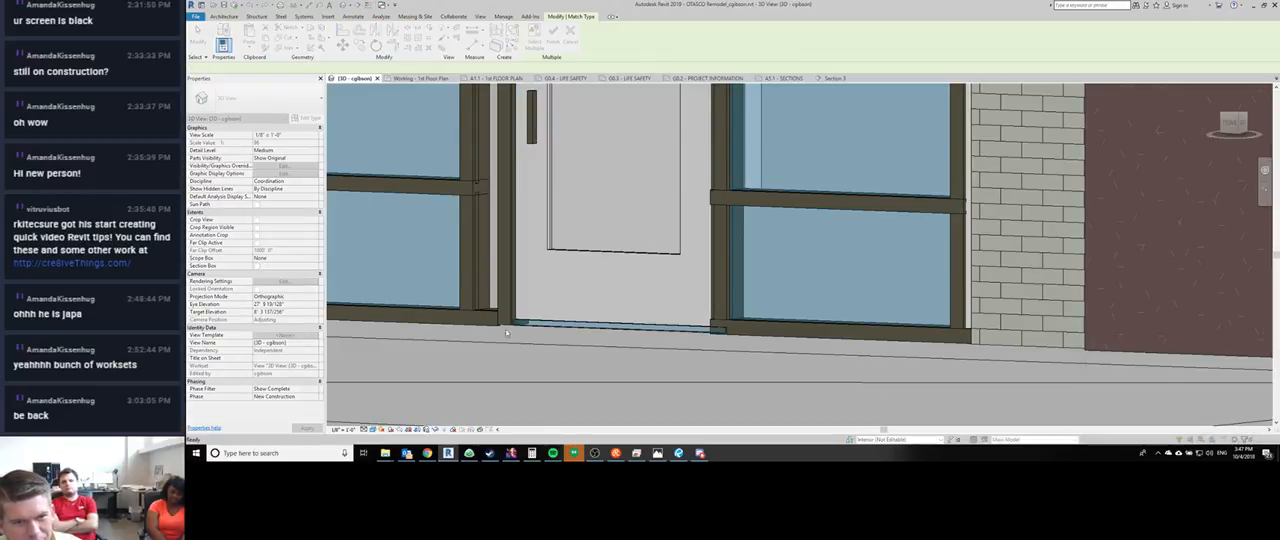
scroll(588, 326, down, 2)
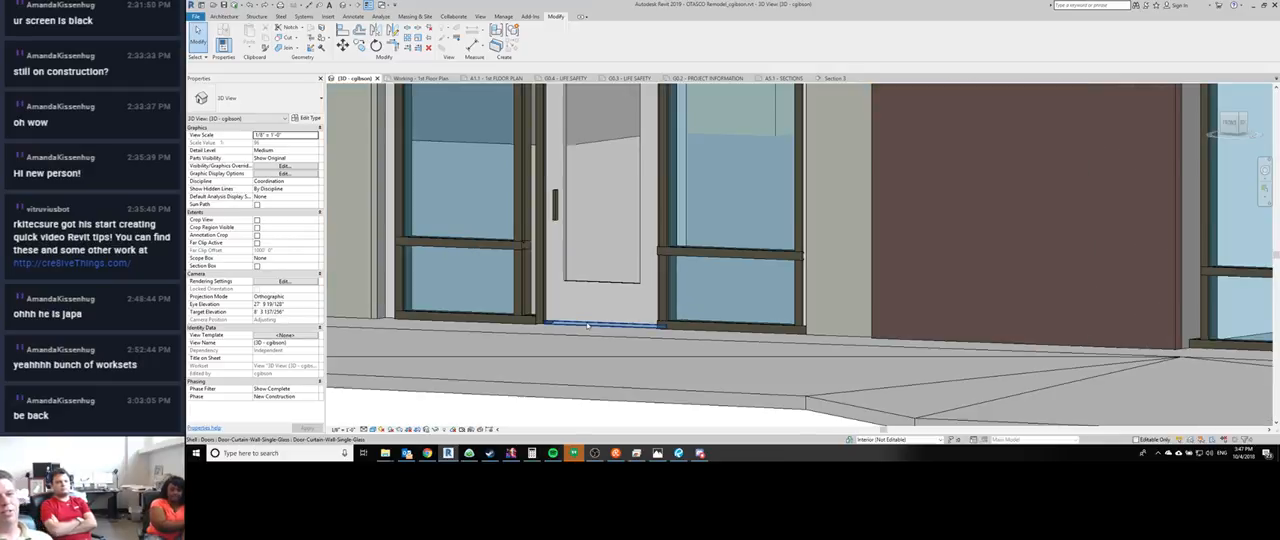
- Delete the curtain grid line beneath the entry door together with the conflicting Door-Curtain-Wall-Single-Glass type
click(590, 298)
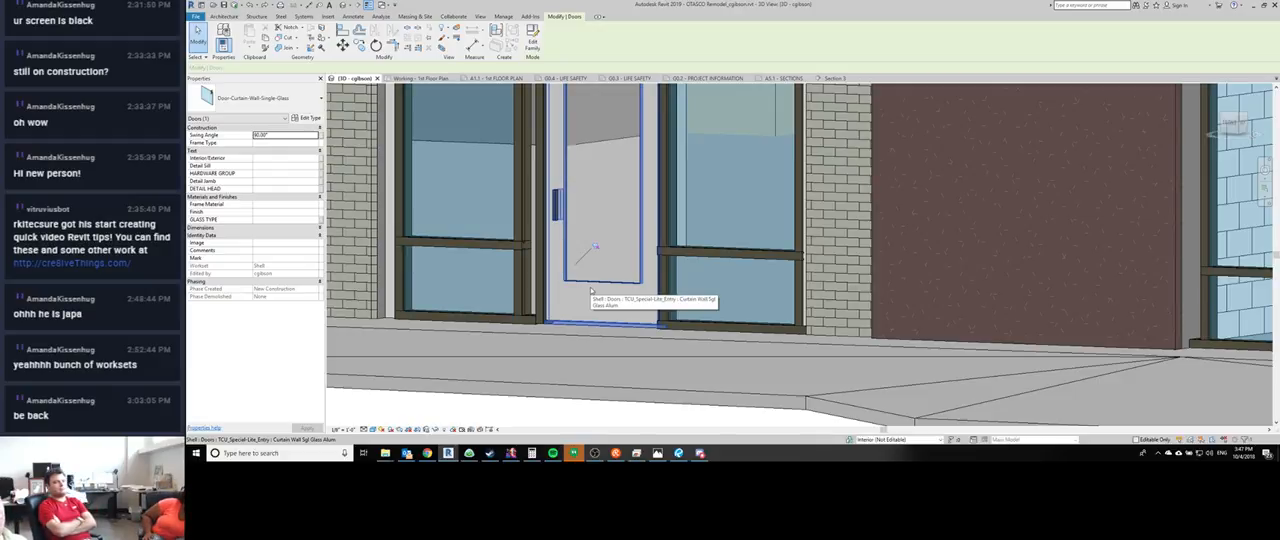
click(592, 297)
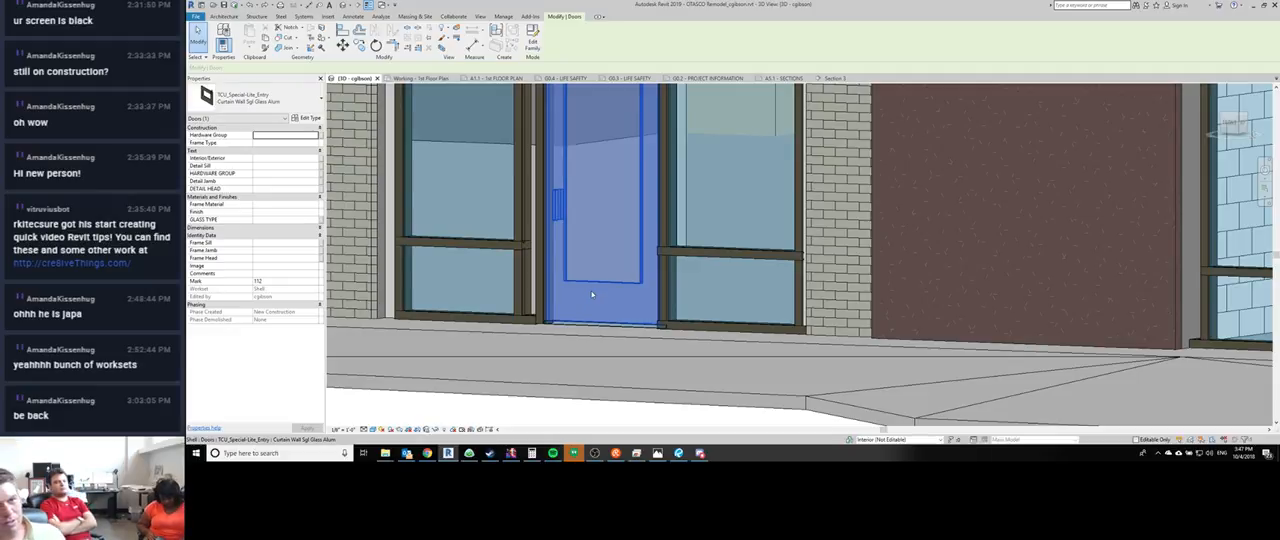
scroll(594, 300, down, 2)
key(Escape)
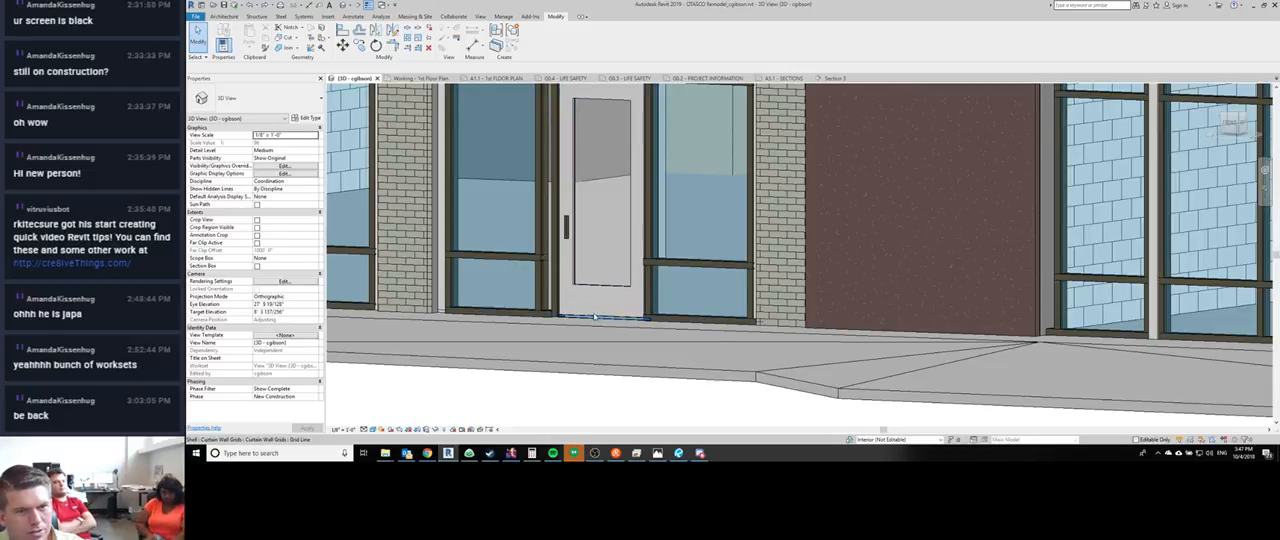
click(594, 317)
key(Delete)
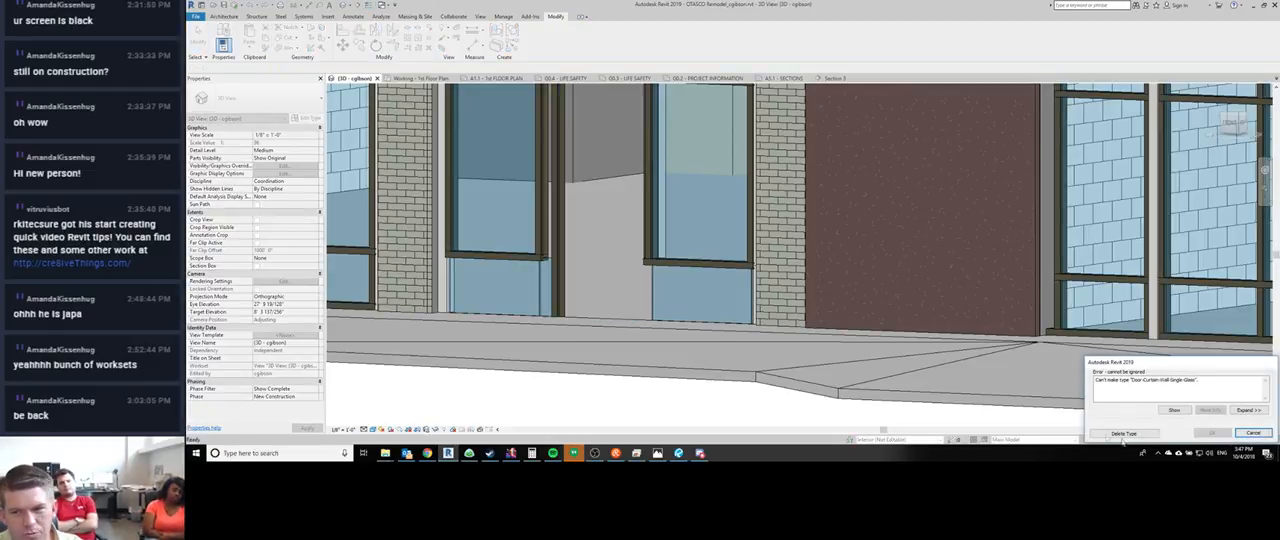
click(1125, 433)
click(1121, 432)
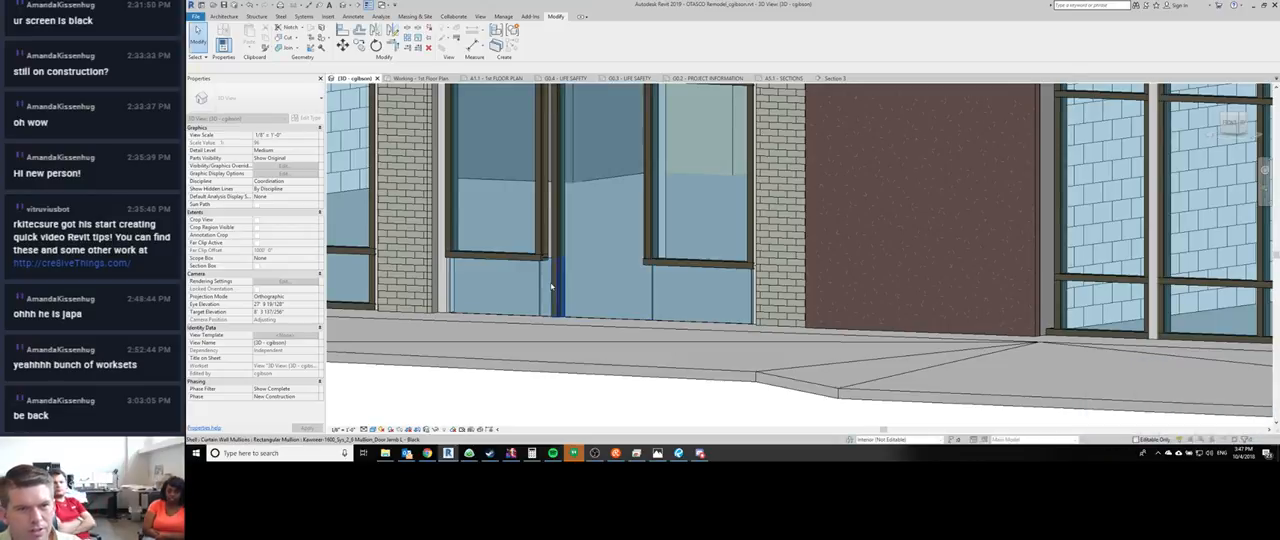
key(F1)
key(F1)
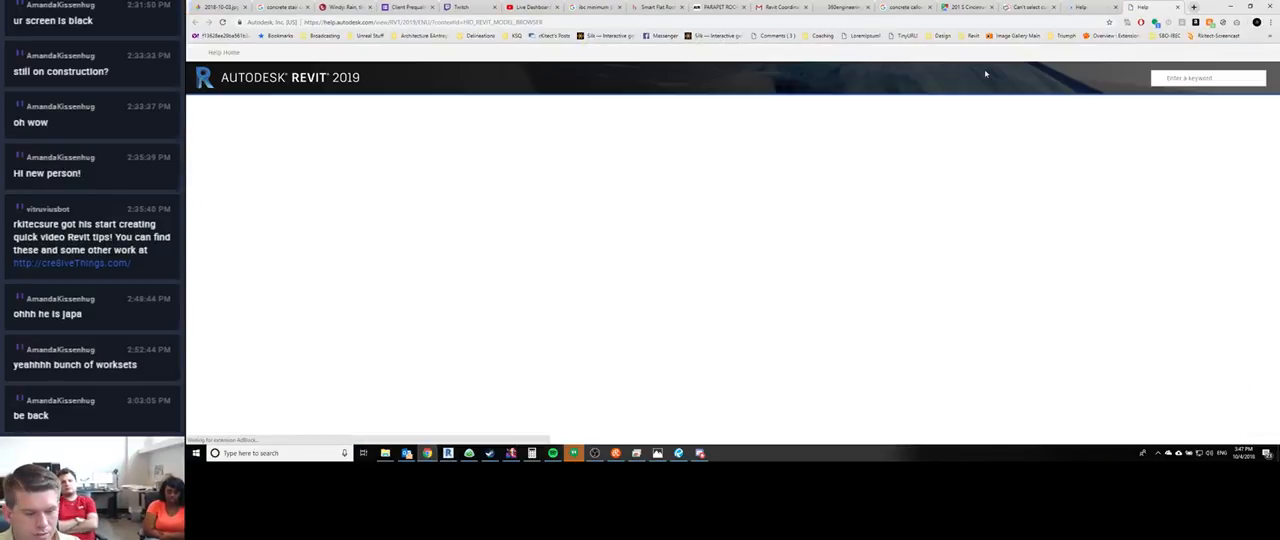
key(ctrl+w)
key(ctrl+w)
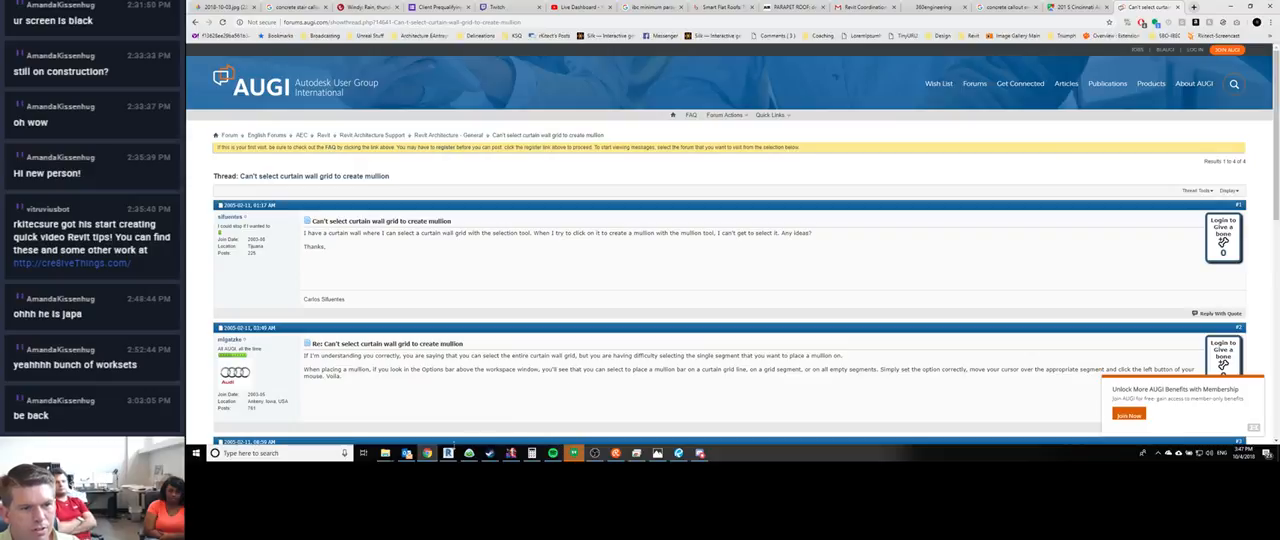
click(448, 453)
middle_drag(582, 289, 575, 256)
scroll(575, 256, up, 2)
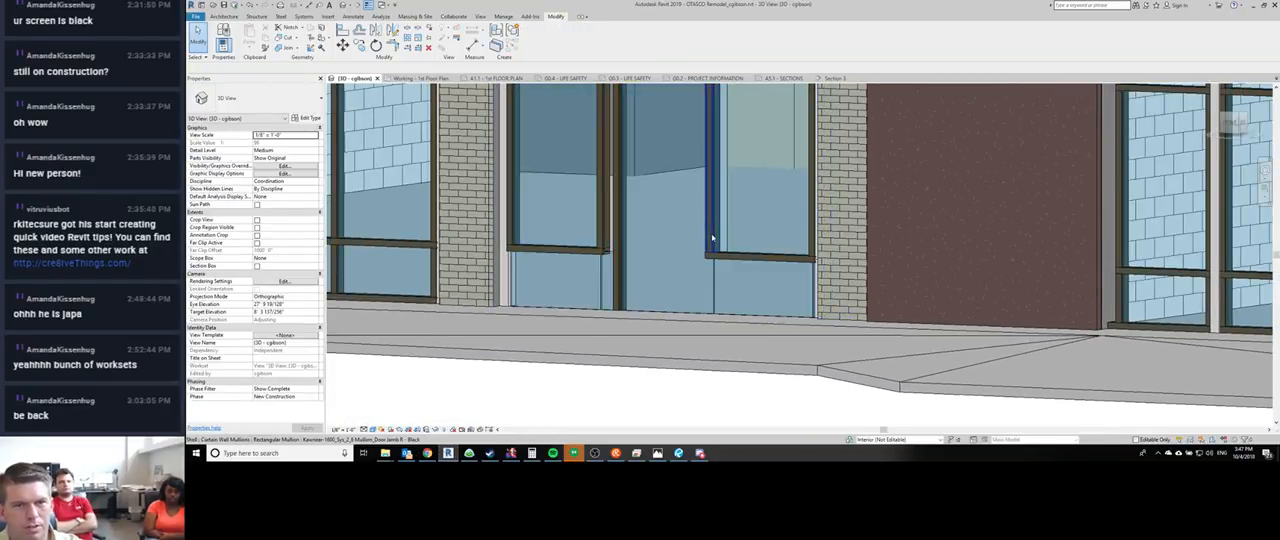
key(o)
key(p)
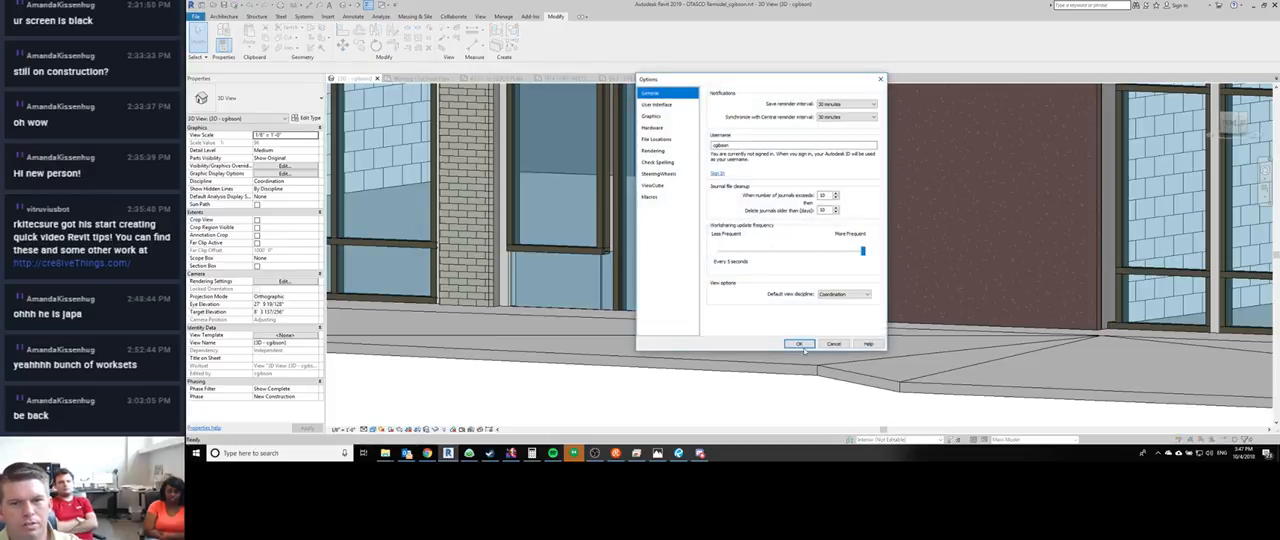
key(Escape)
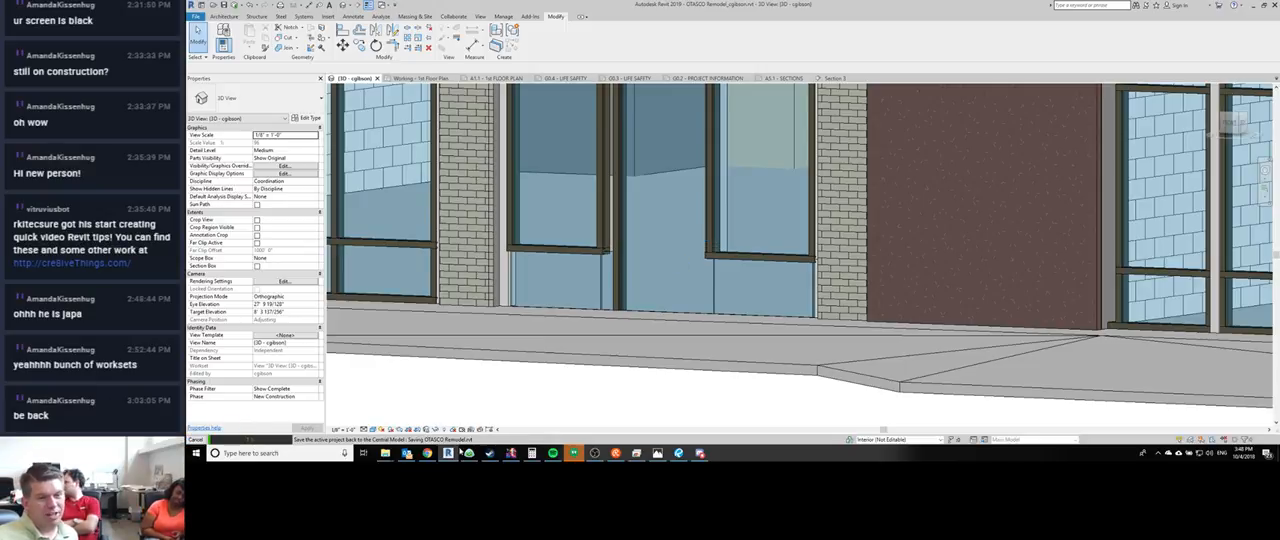
- Check the Google Hangouts messages, close that window, and view the general-chat channel in Discord
click(571, 455)
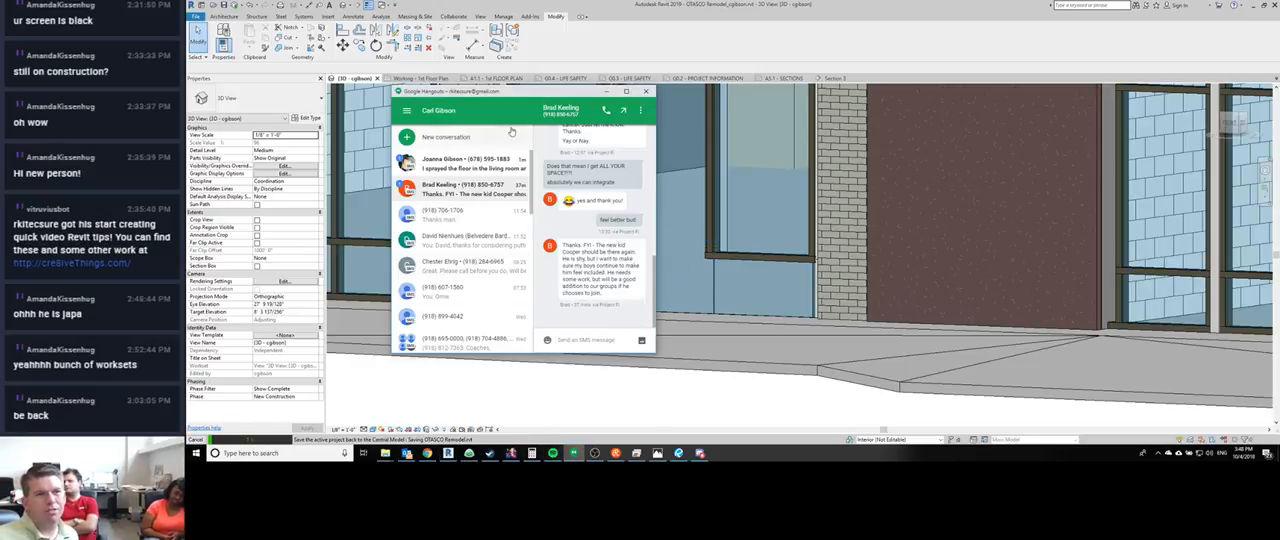
click(630, 19)
click(646, 91)
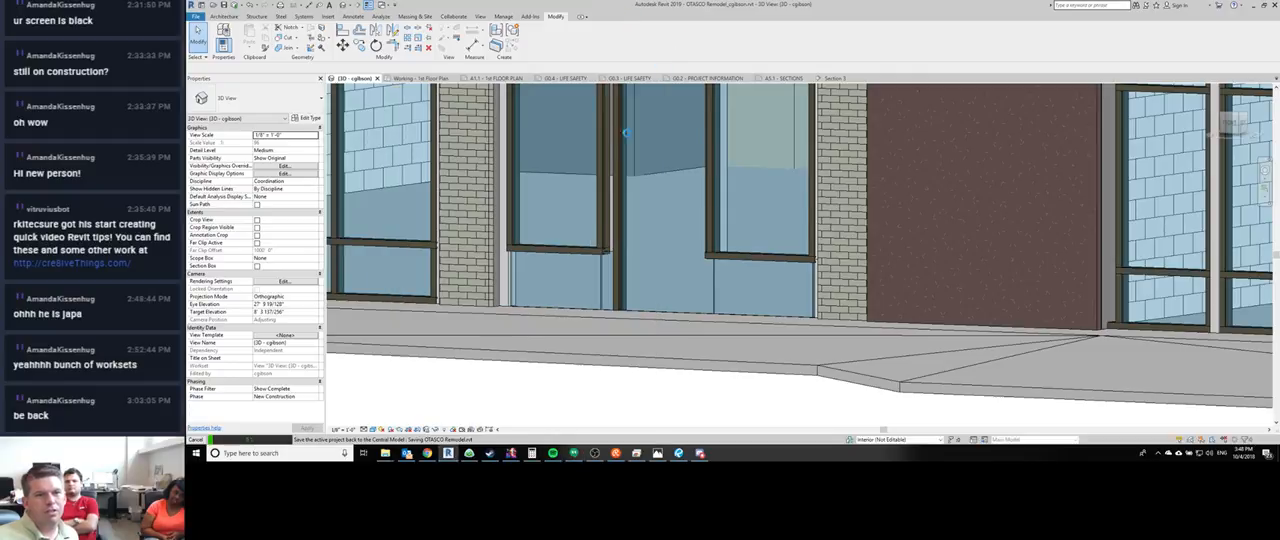
click(700, 453)
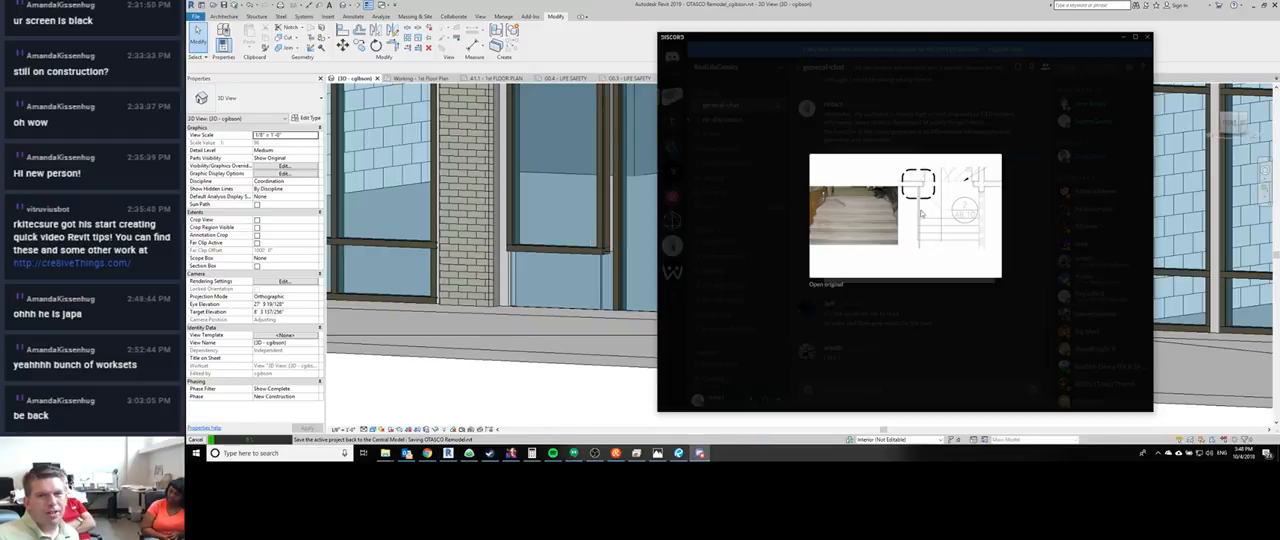
click(773, 337)
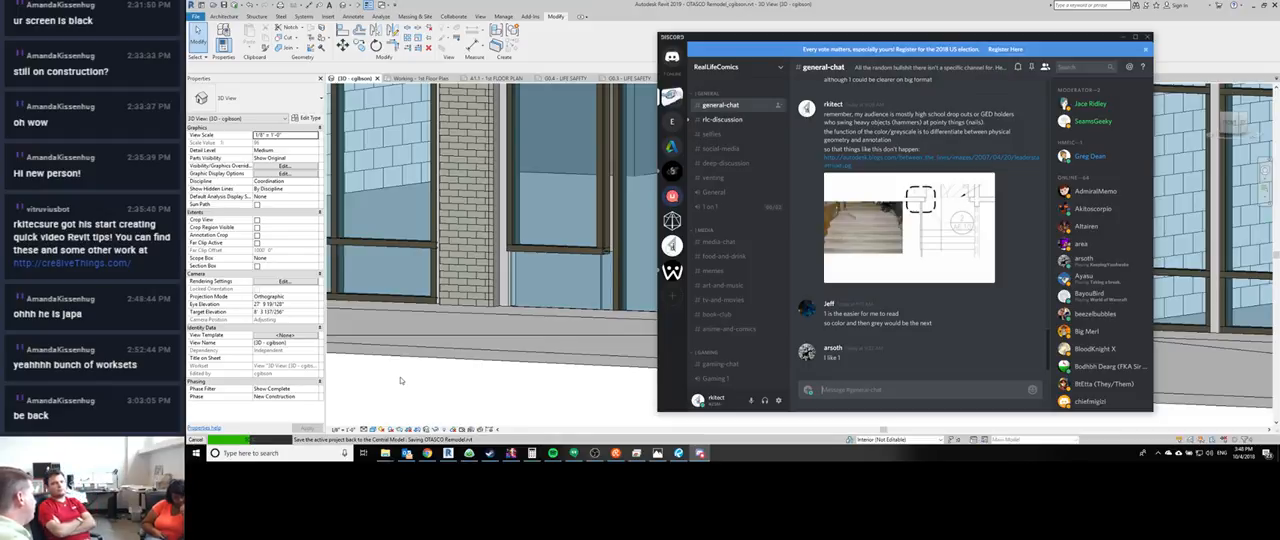
click(400, 379)
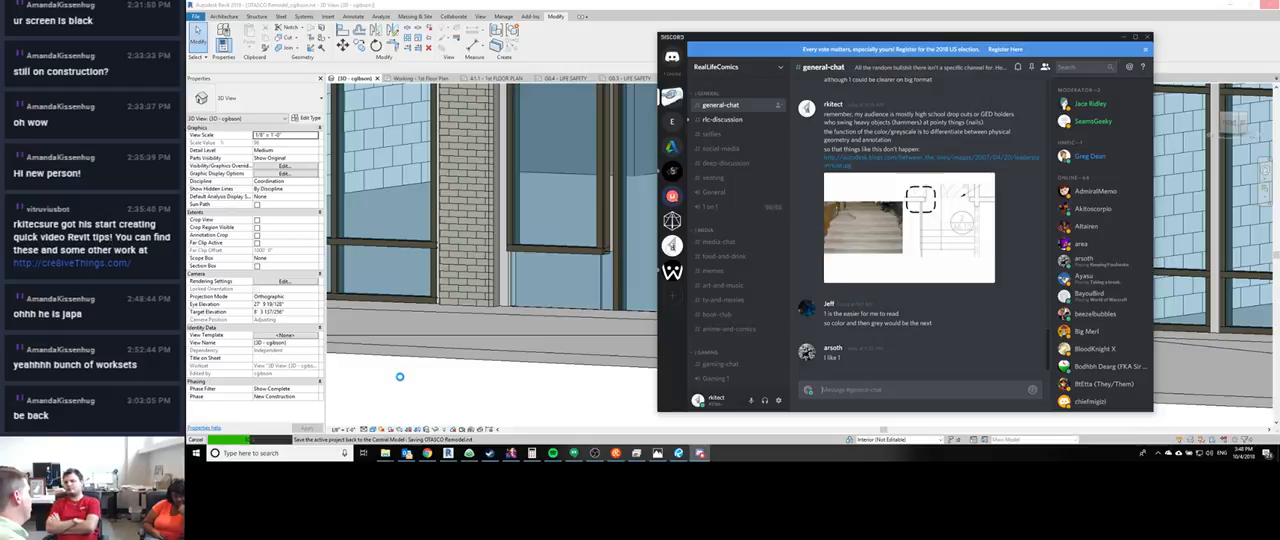
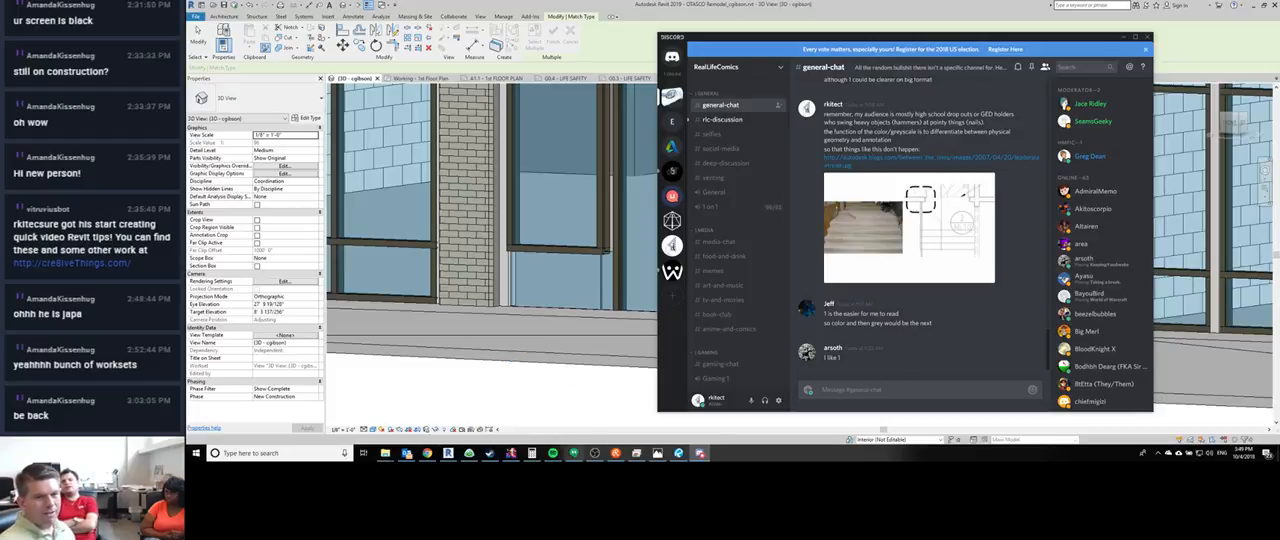
- Switch back to Revit and place a Kawneer-1600_Sys_2_6 Mullion_Door Jamb R - Black mullion on the empty grid line beneath the existing door jamb
mouse_move(658, 455)
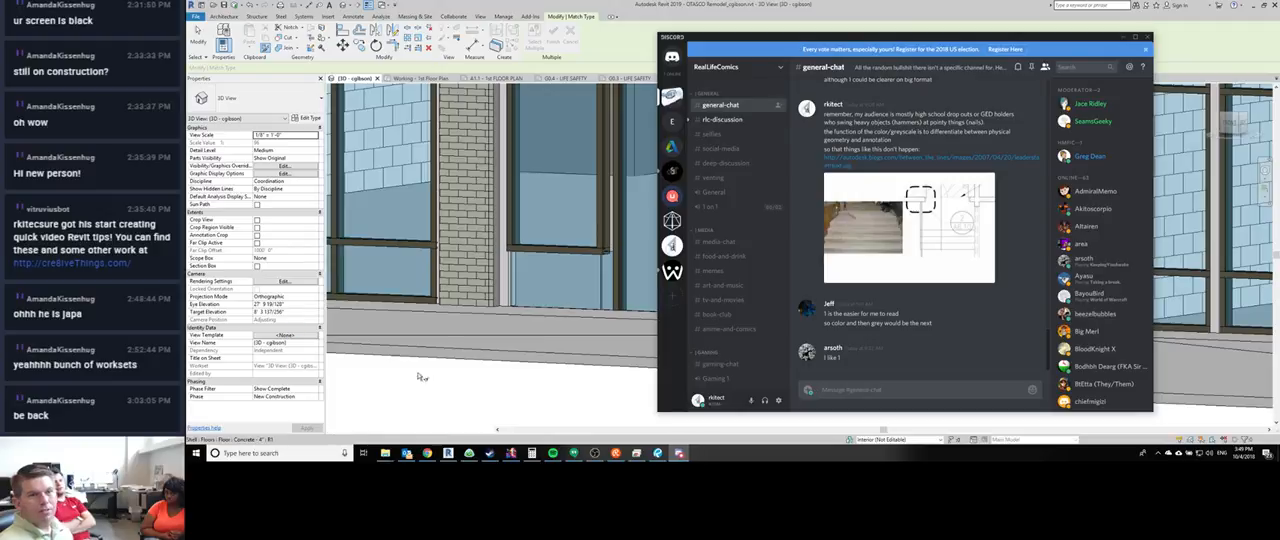
click(484, 382)
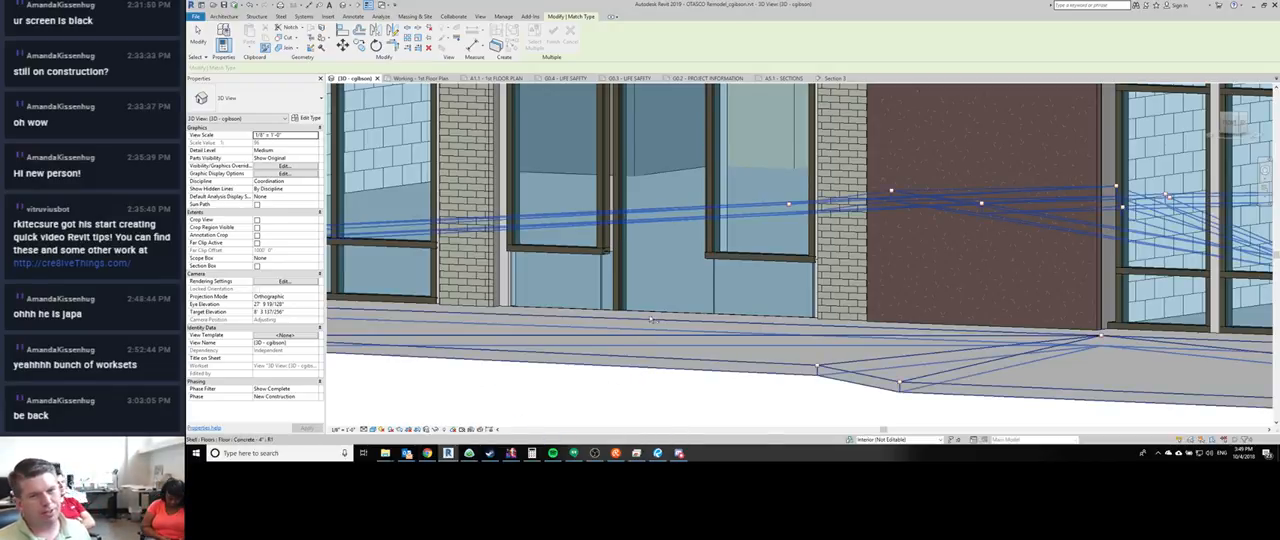
middle_drag(693, 270, 578, 286)
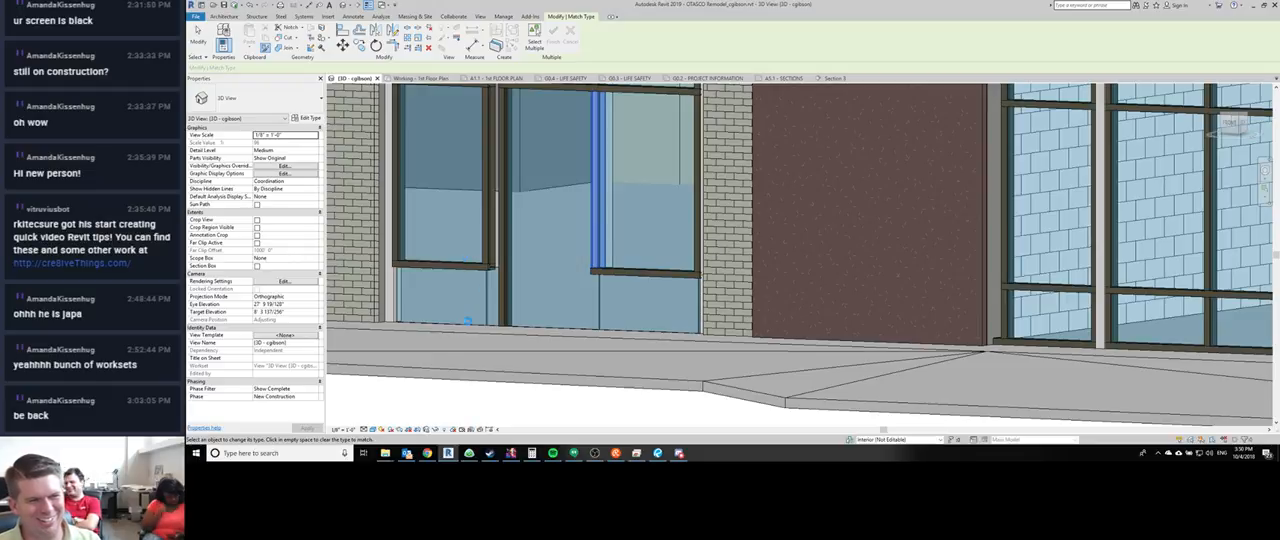
key(Escape)
key(Escape)
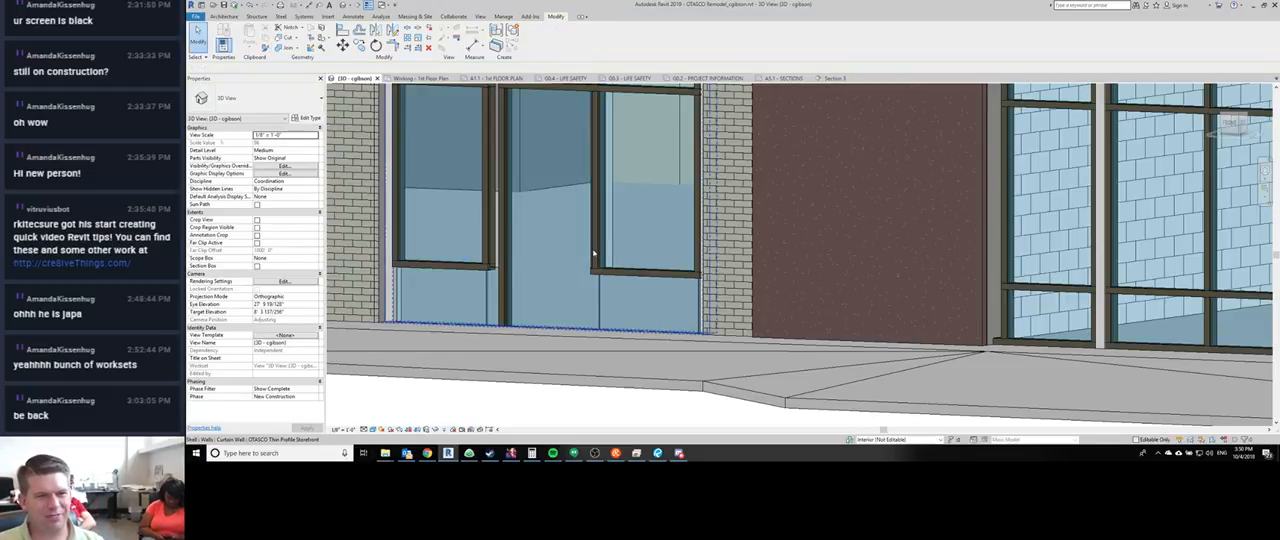
click(597, 258)
key(c)
key(s)
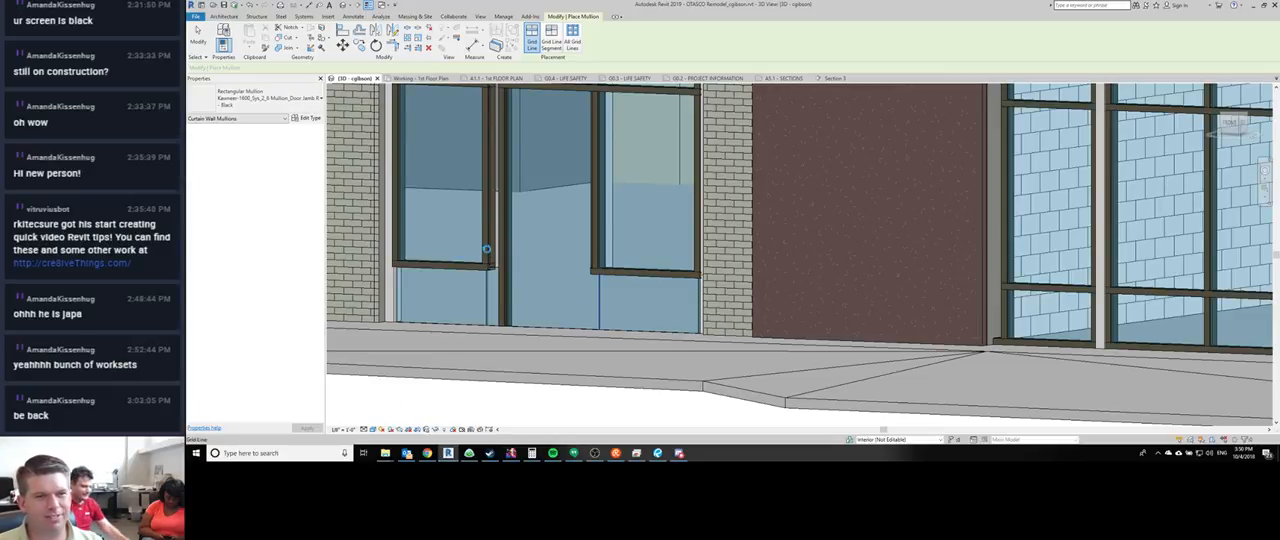
key(Escape)
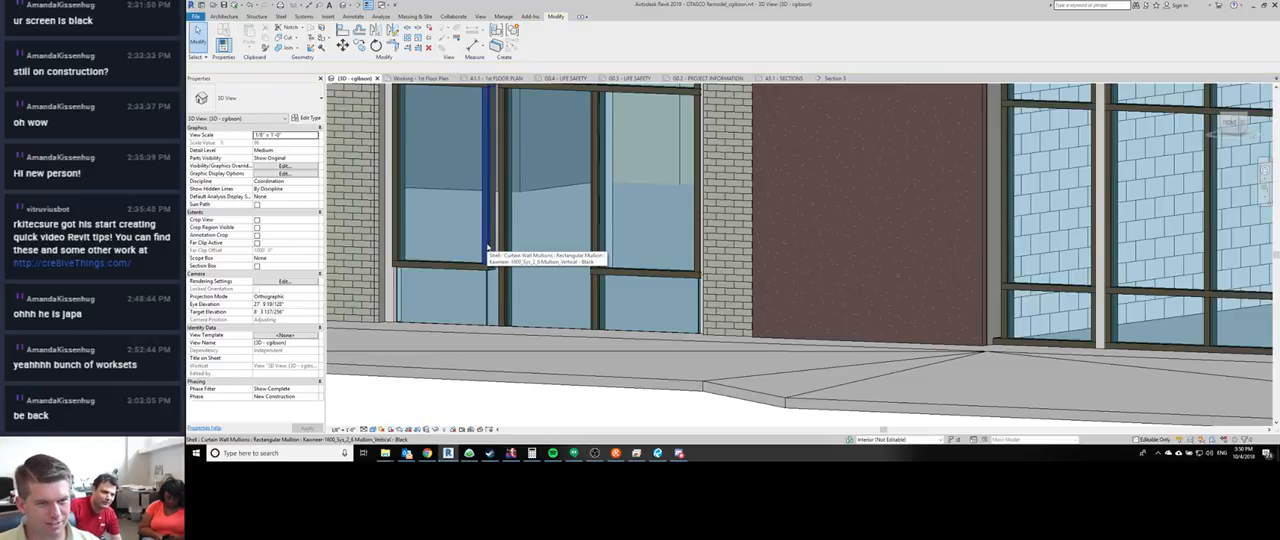
- Place a Kawneer-1600_Sys_2_6 Mullion_Vertical - Black mullion on the empty grid line beneath the left sidelight's vertical mullion
click(488, 255)
key(c)
key(s)
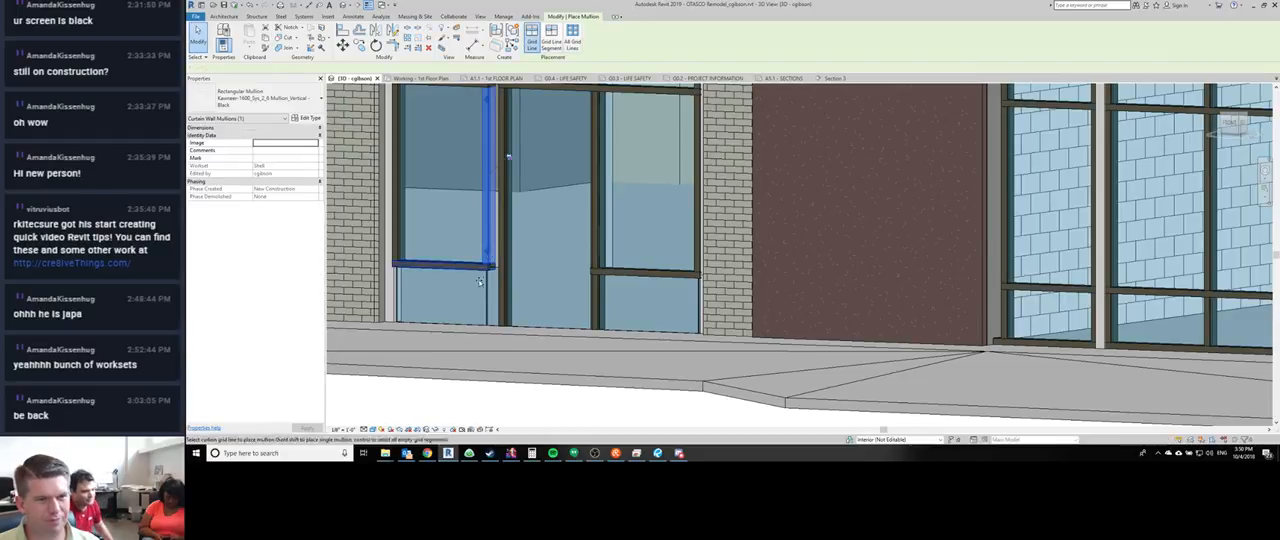
click(489, 299)
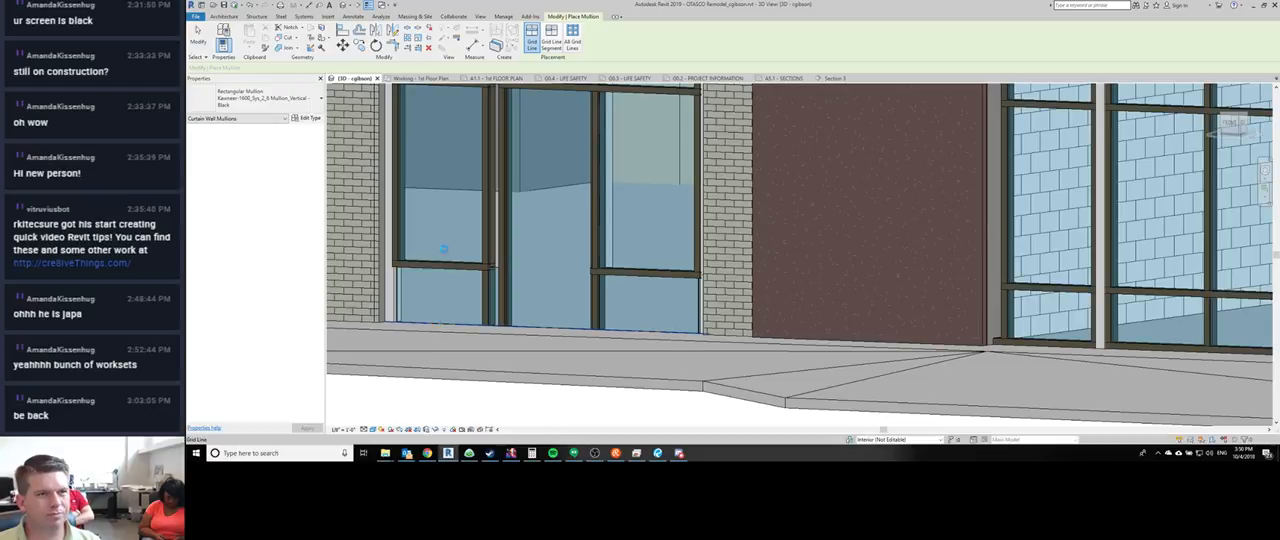
key(Escape)
key(Escape)
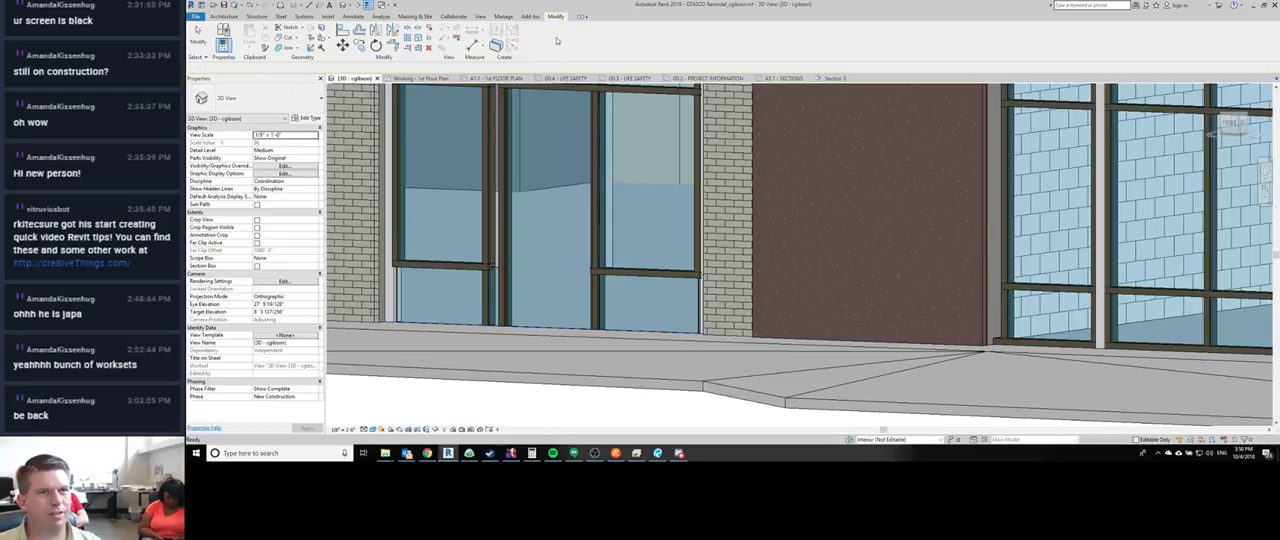
- Place Kawneer-1600_Sys_2_6 Mullion_Sill - Black mullions on the bottom grid line segments of both sidelights beside the entry door, using Grid Line Segment placement
click(224, 16)
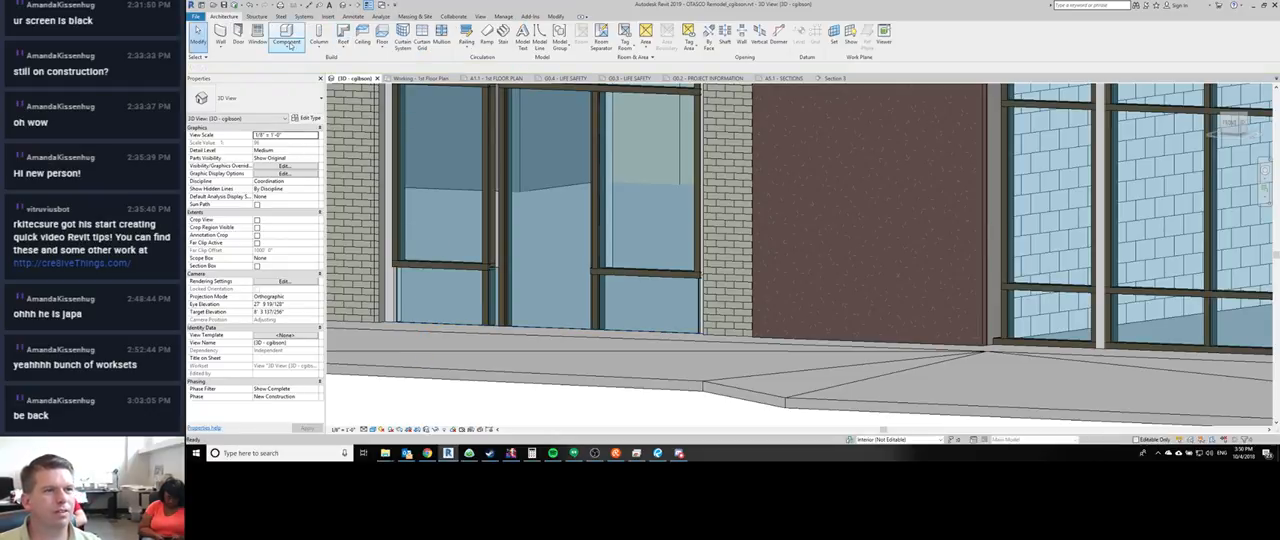
click(441, 33)
click(255, 97)
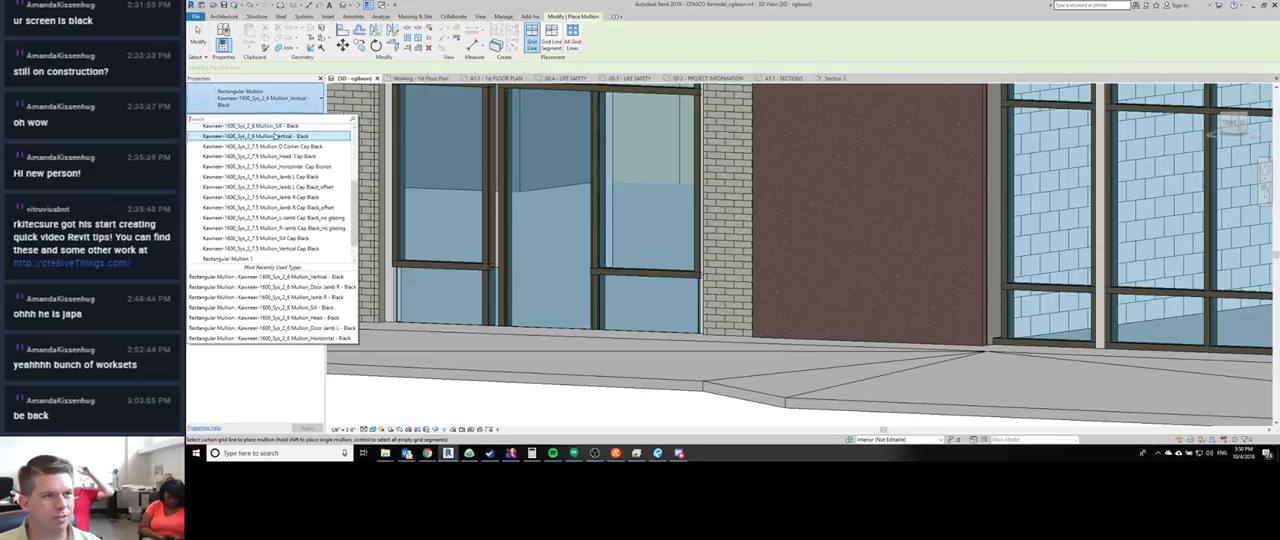
scroll(277, 205, up, 1)
click(277, 167)
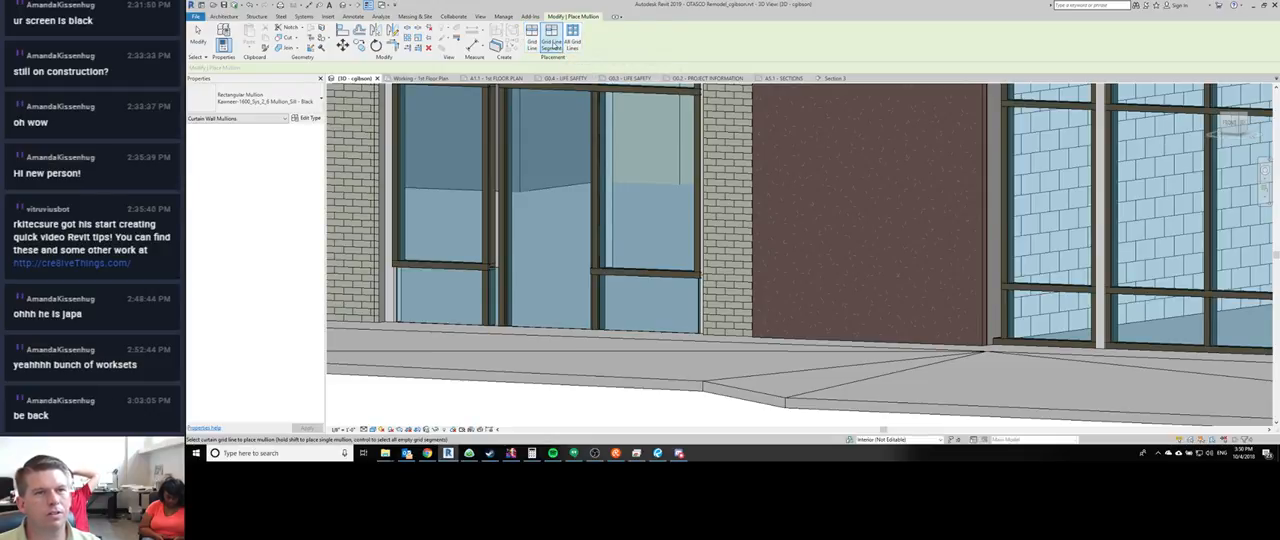
click(551, 45)
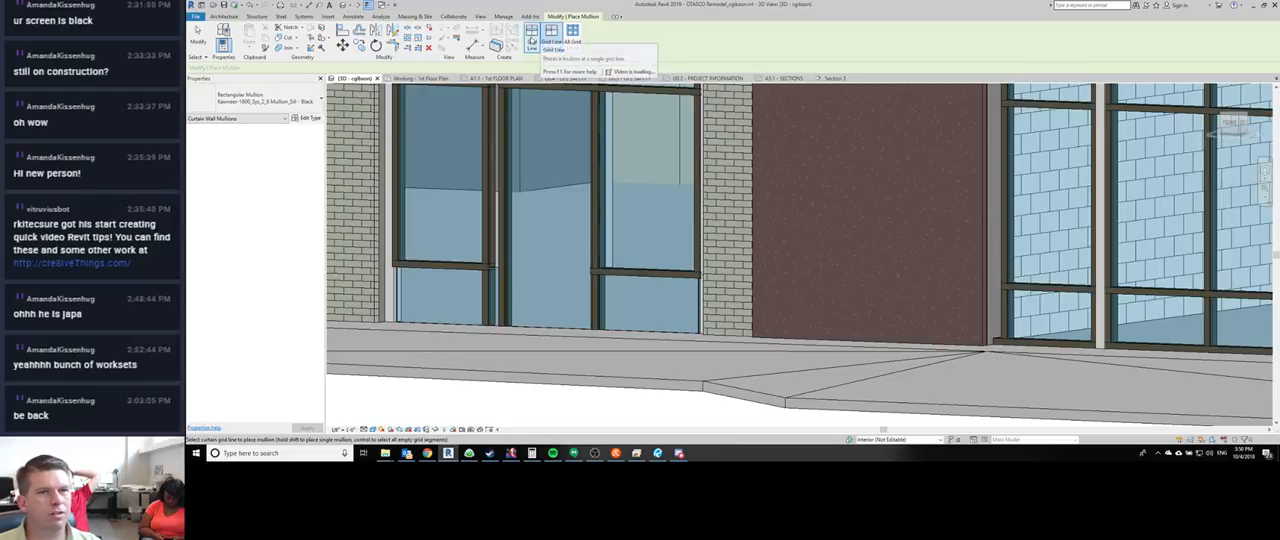
click(437, 324)
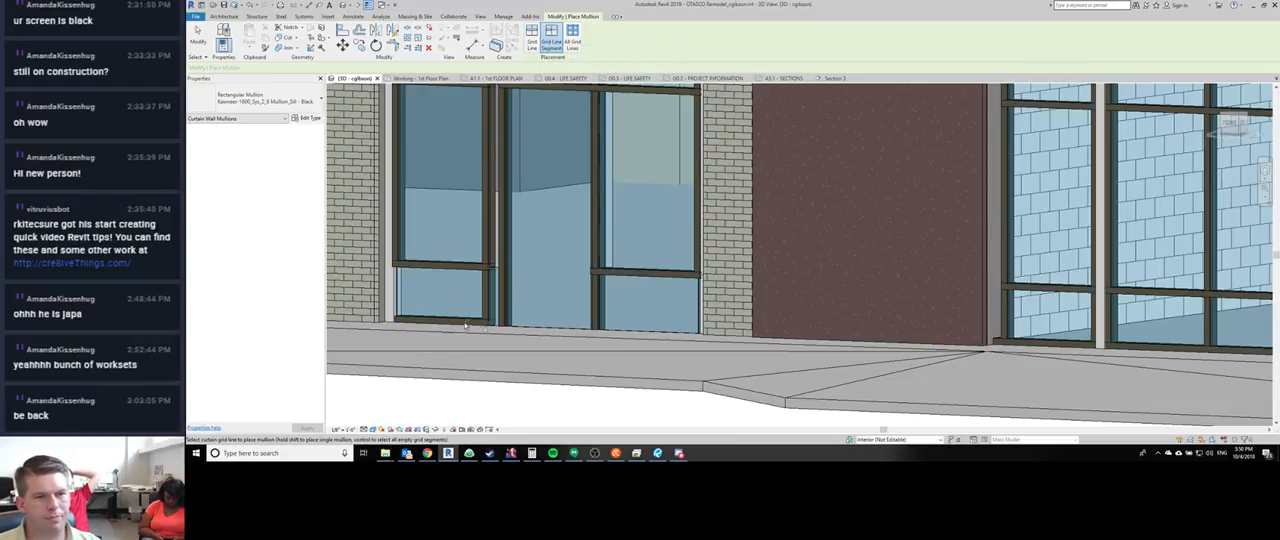
click(640, 330)
key(Escape)
- Place a Kawneer-1600_Sys_2_6 Mullion_Jamb R - Black mullion on the lower grid line beside the right brick pier
middle_drag(645, 330, 556, 289)
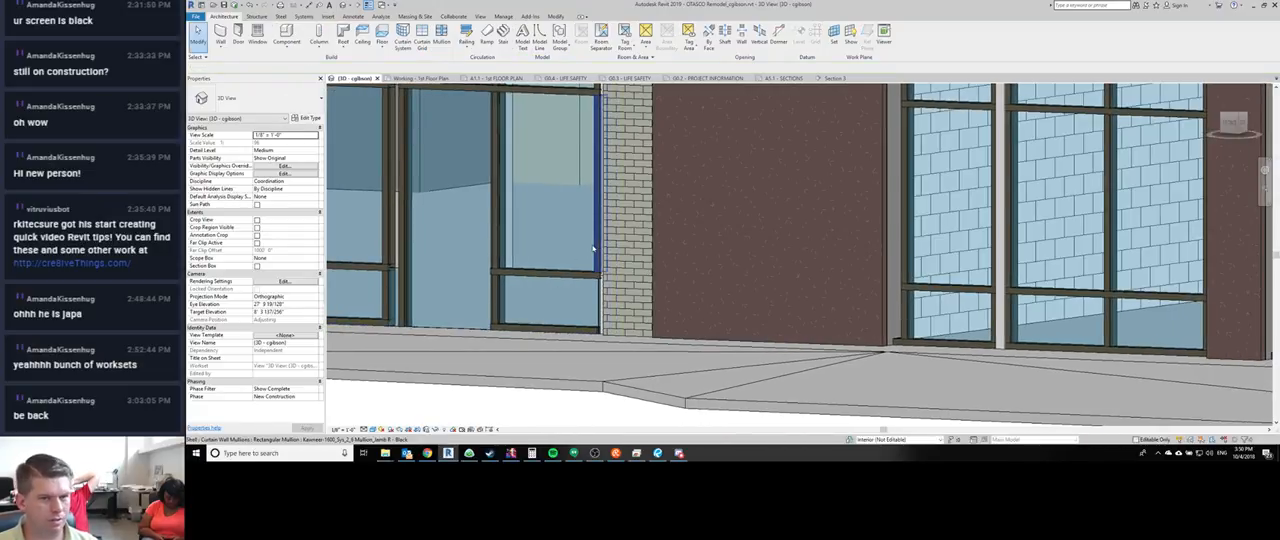
click(598, 262)
middle_drag(561, 323, 656, 287)
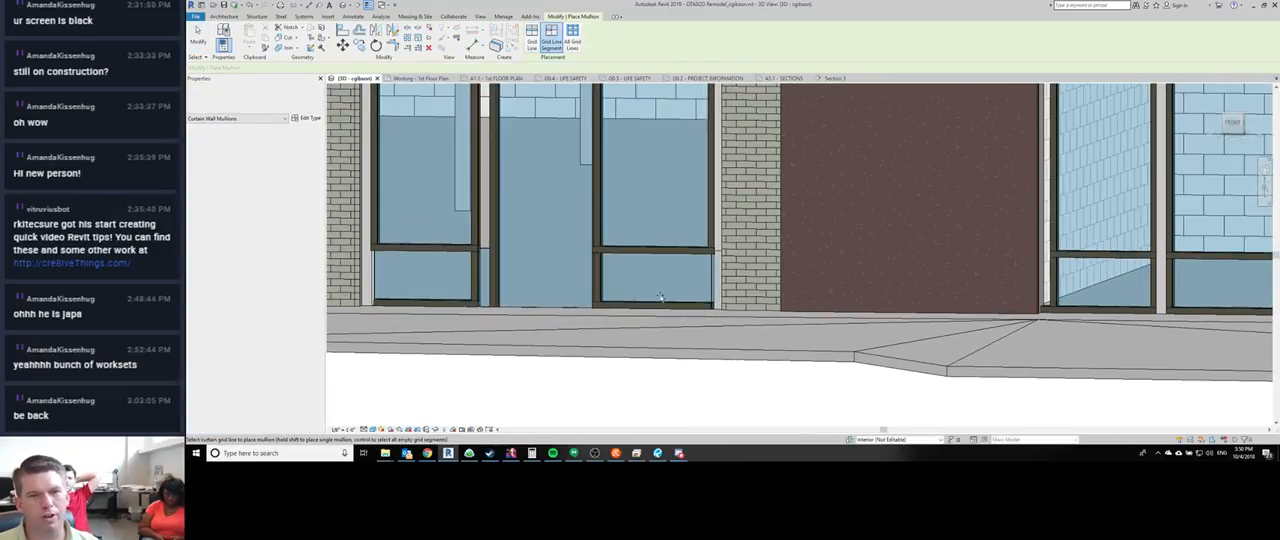
key(c)
key(s)
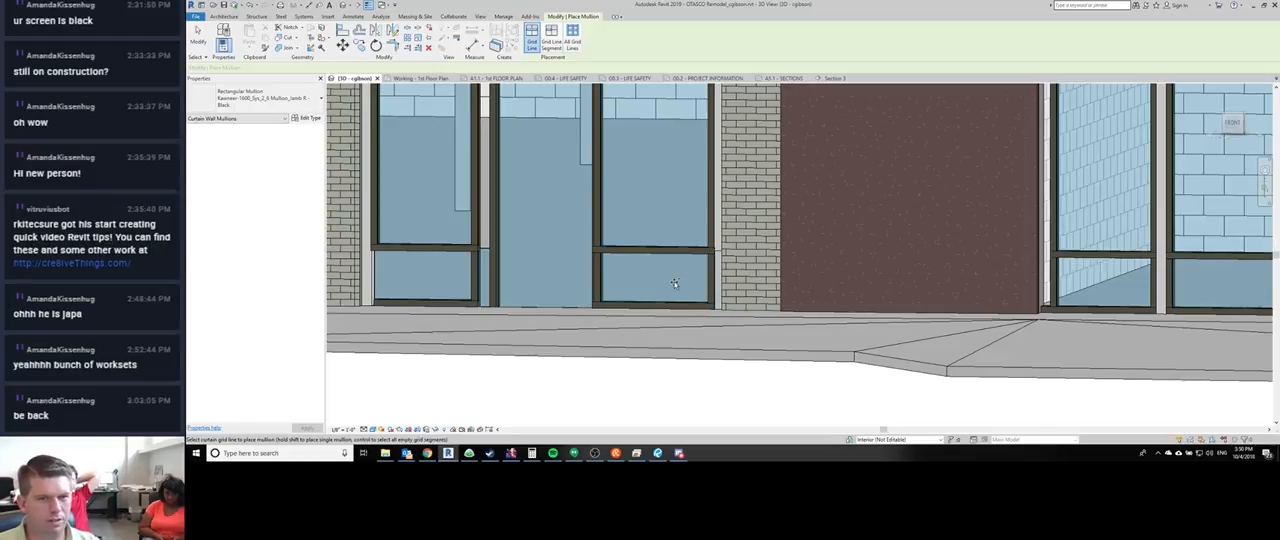
key(Escape)
- Change the thin lower glazed panel between the right jamb mullion and the brick pier to Empty System Panel: Empty
key(Tab)
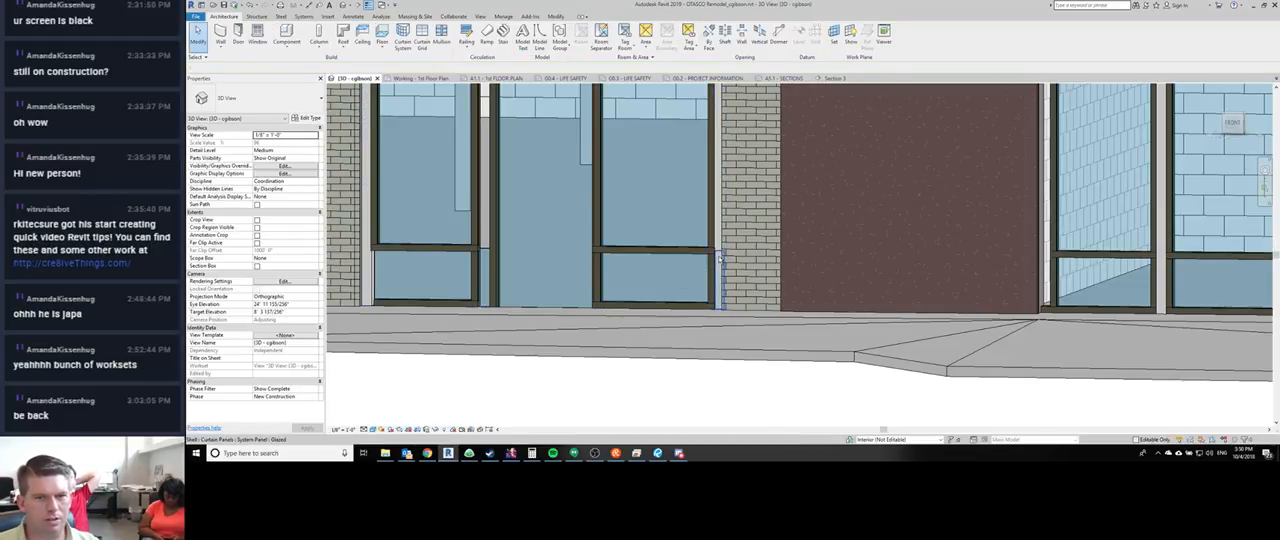
click(719, 259)
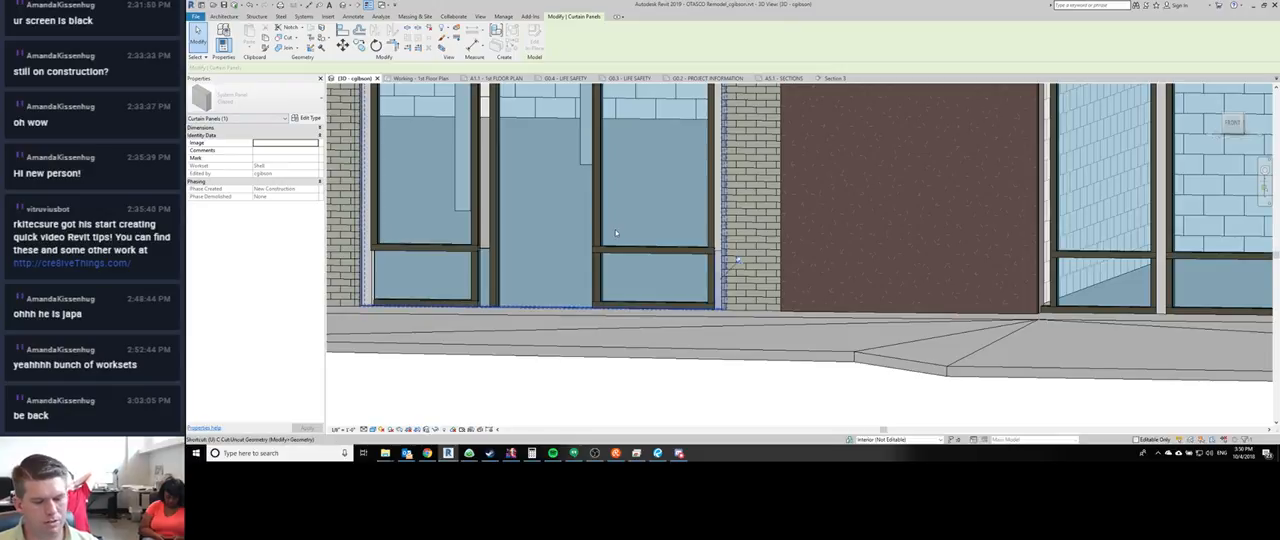
click(253, 102)
scroll(233, 176, down, 3)
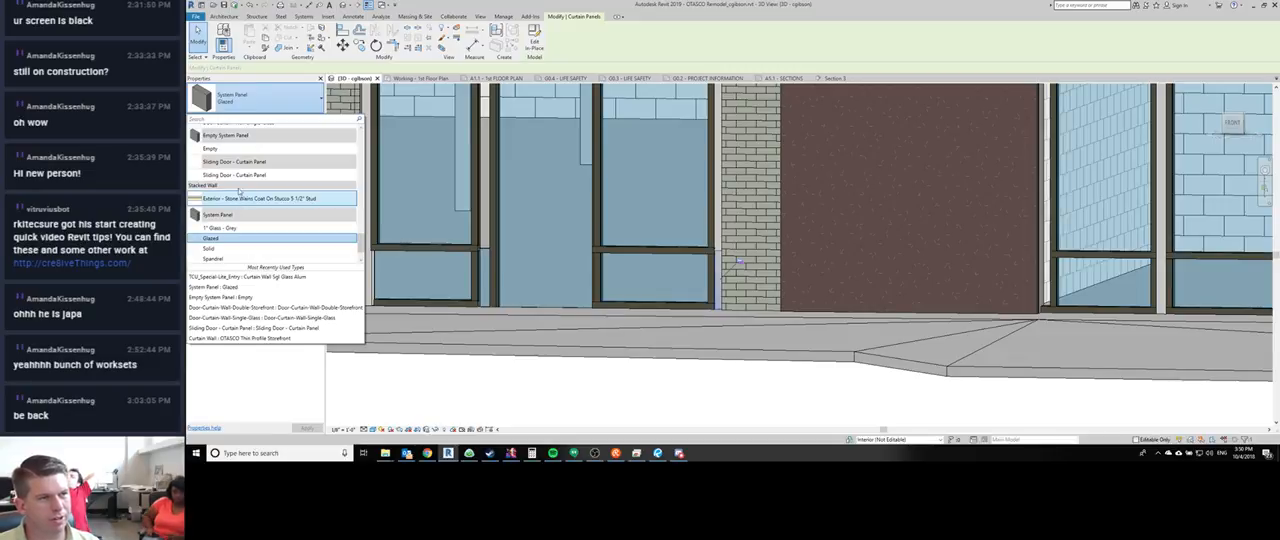
click(234, 148)
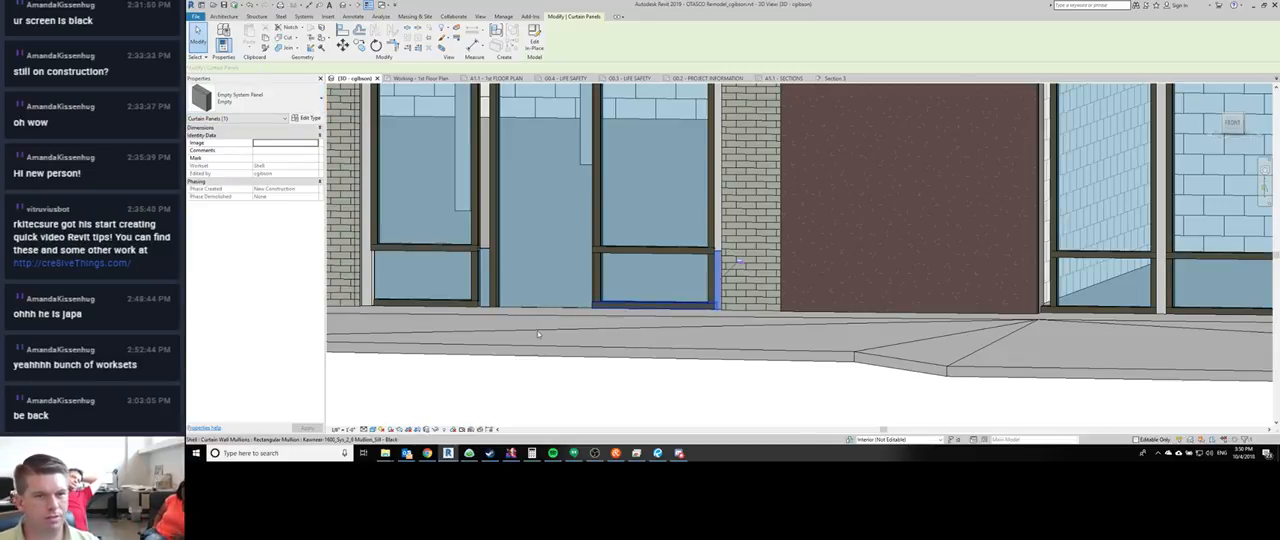
key(Escape)
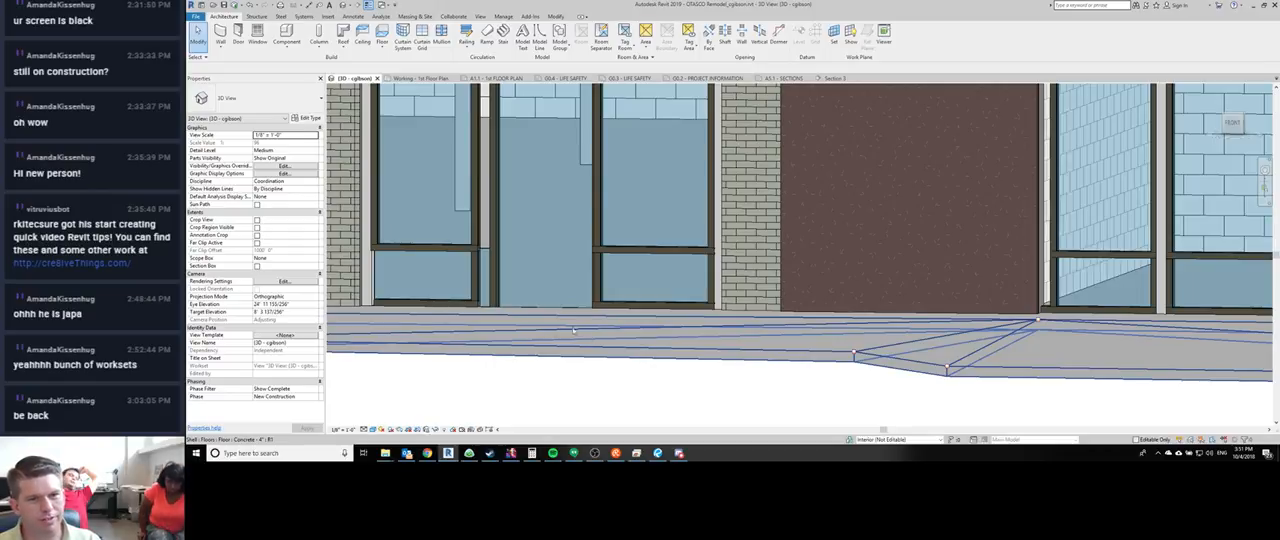
- Match the thin lower curtain panel beside the left brick pier to the empty panel type
middle_drag(594, 367, 659, 402)
scroll(659, 402, down, 3)
scroll(547, 289, up, 2)
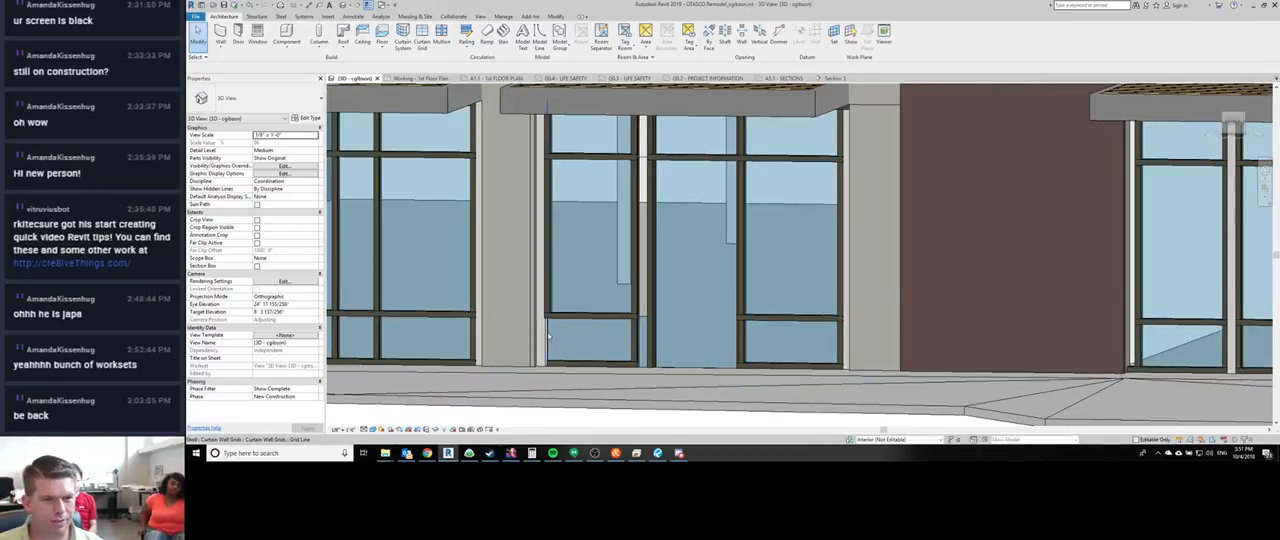
key(m)
key(a)
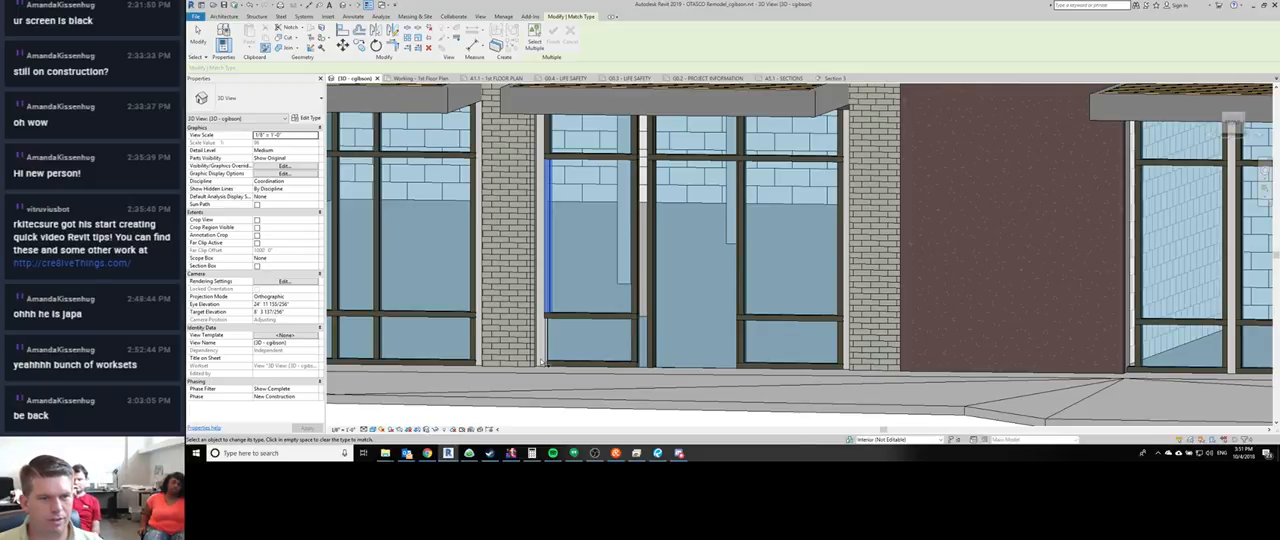
key(Escape)
- Examine the overlapping panels, grid lines and mullions at the entry storefront's left jamb and head
key(Tab)
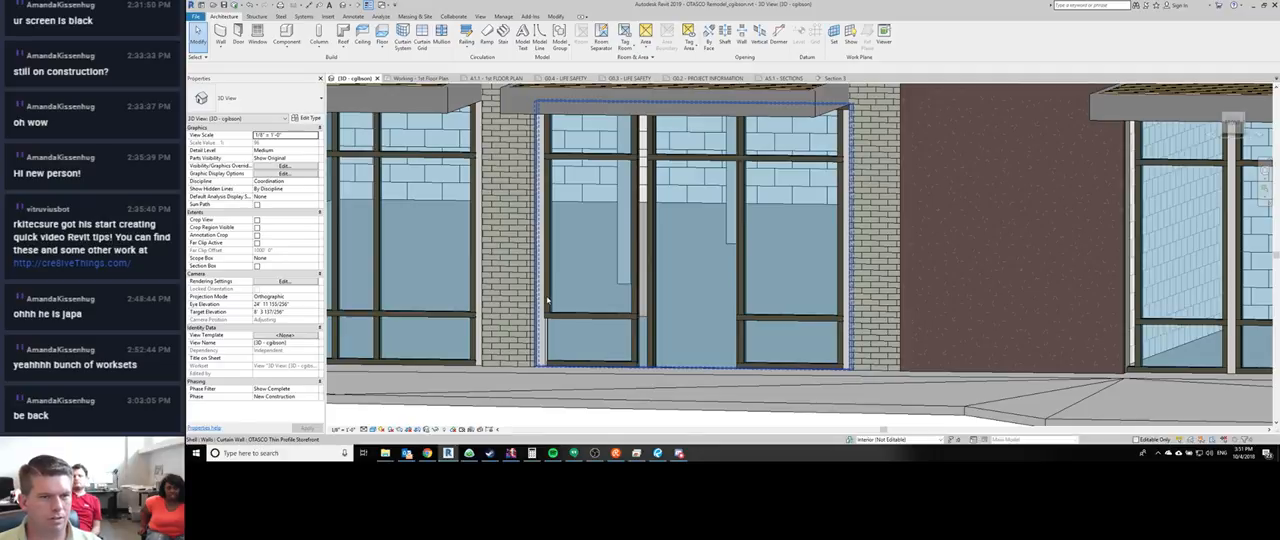
key(Tab)
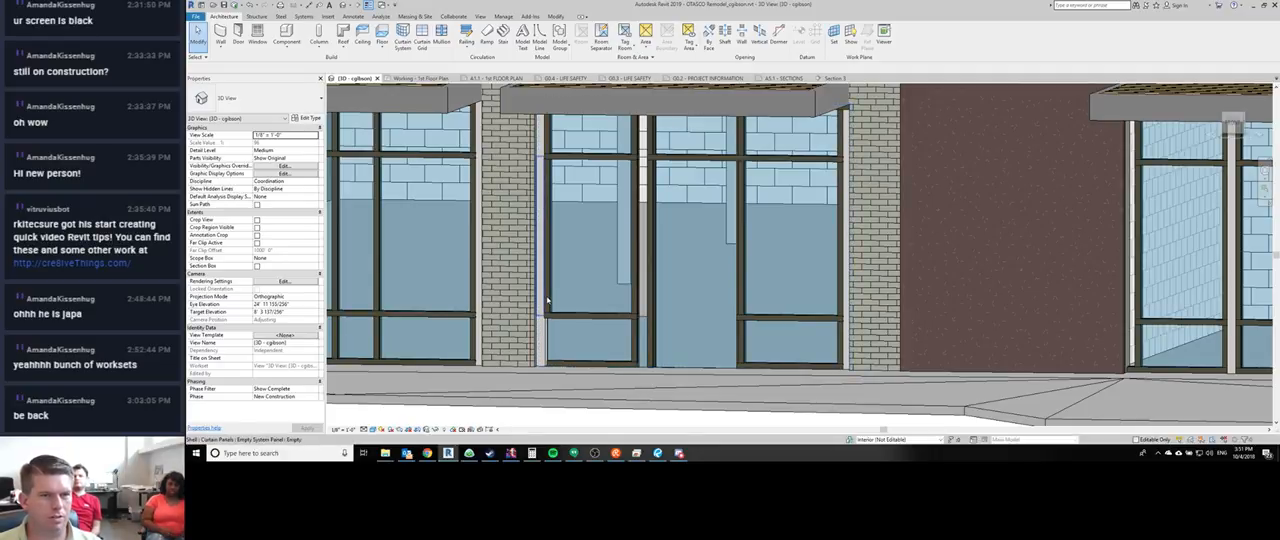
key(Tab)
key(Tab)
key(Tab)
key(Tab)
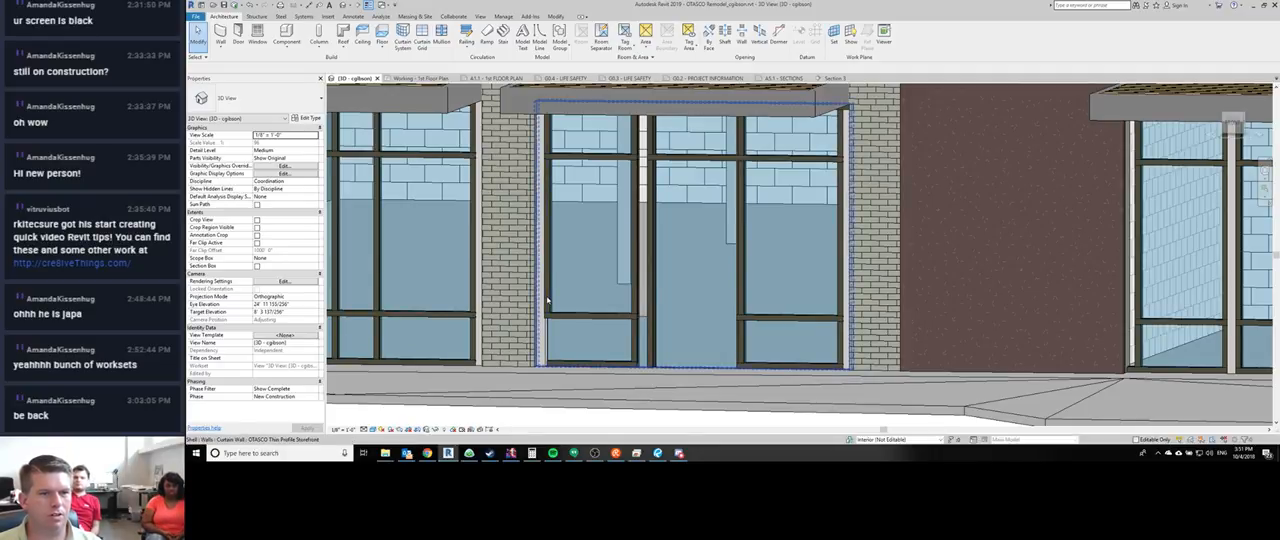
key(Tab)
key(Tab)
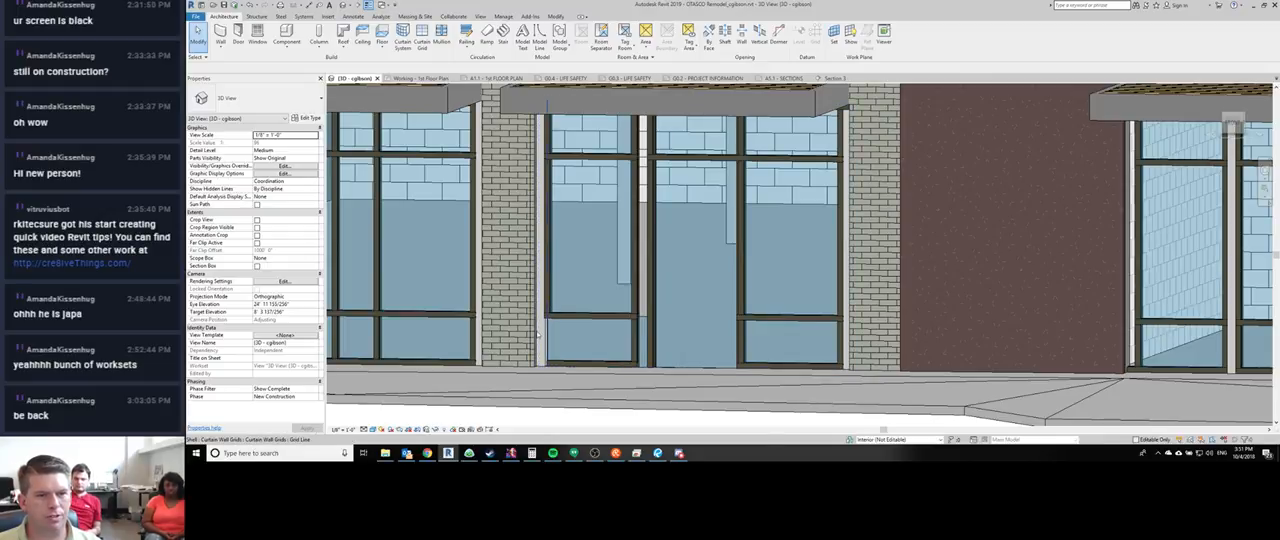
key(Tab)
key(Tab)
key(Tab)
key(Tab)
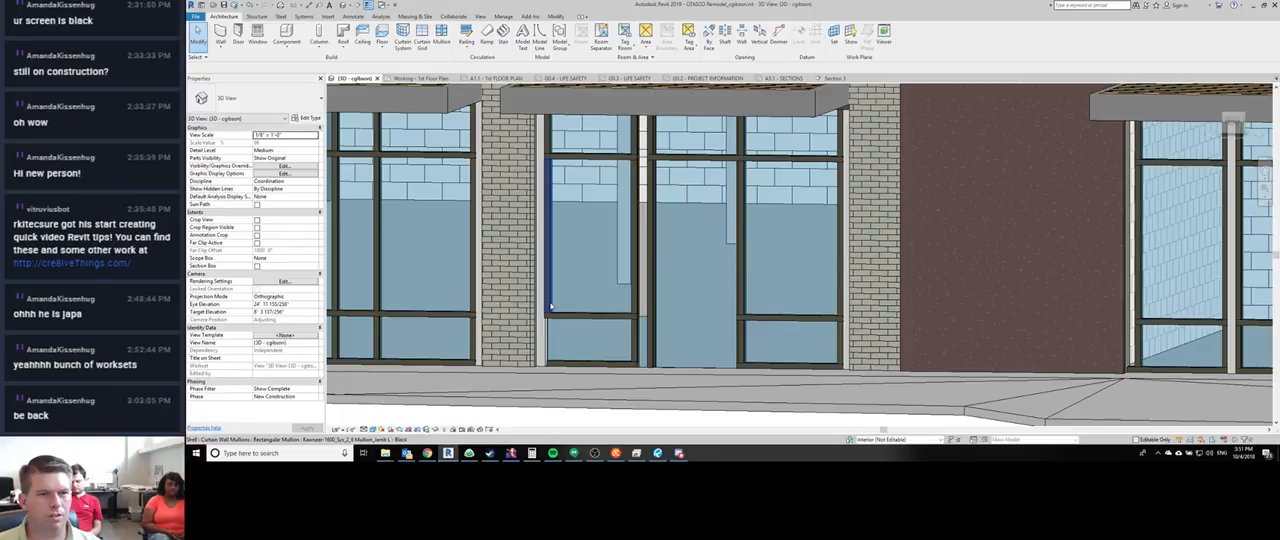
click(550, 306)
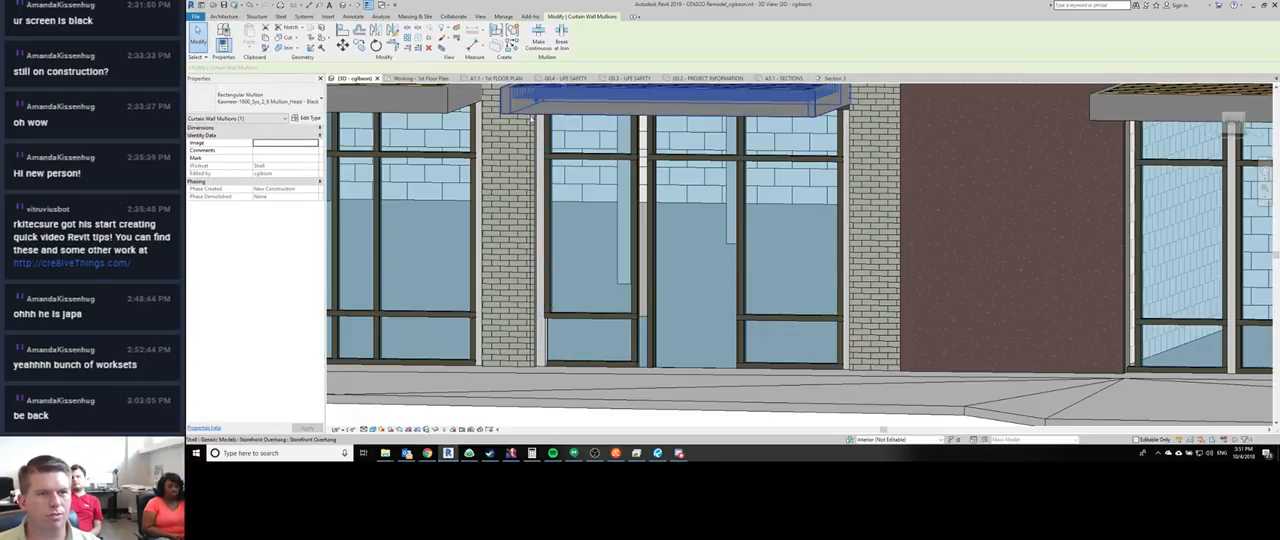
key(Escape)
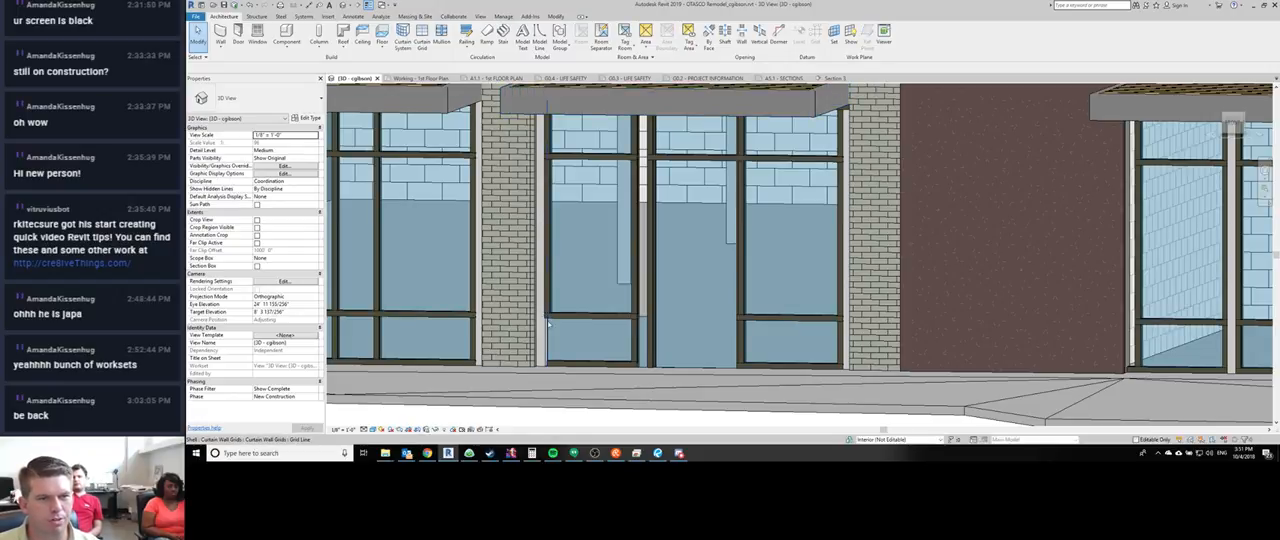
- Place a Kawneer-1600_Sys_2_6 Mullion_Jamb L - Black mullion on the lower grid line beside the left brick pier
click(551, 298)
key(c)
key(s)
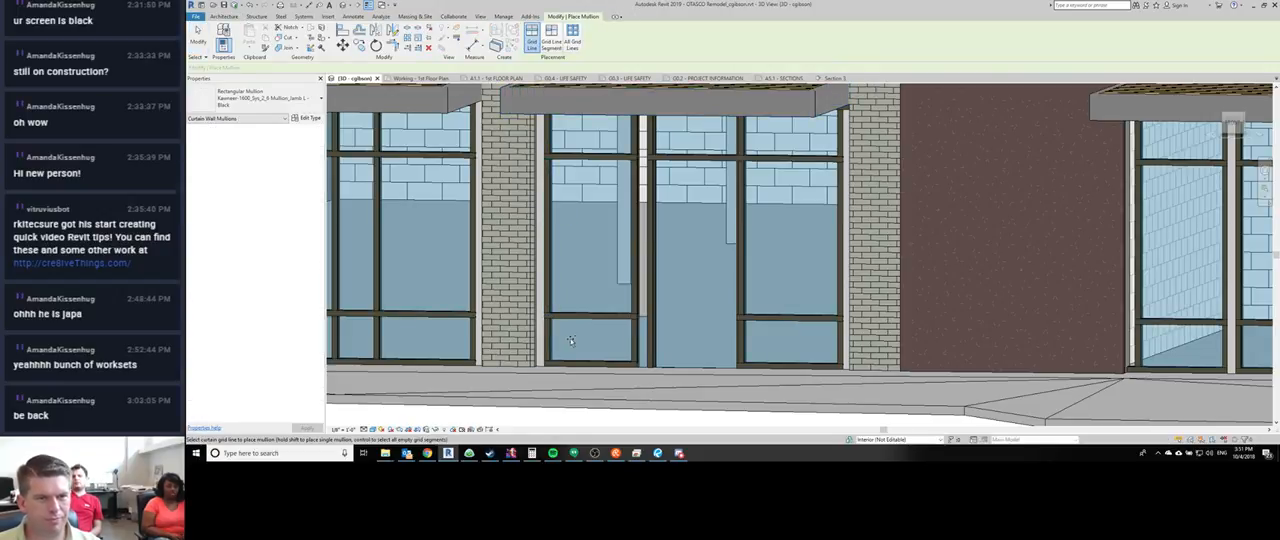
key(Escape)
- Examine the thin lower glazed panel beside the entry door opening and its adjoining horizontal mullion and grid line
shift+middle_drag(571, 341, 577, 321)
scroll(578, 321, up, 1)
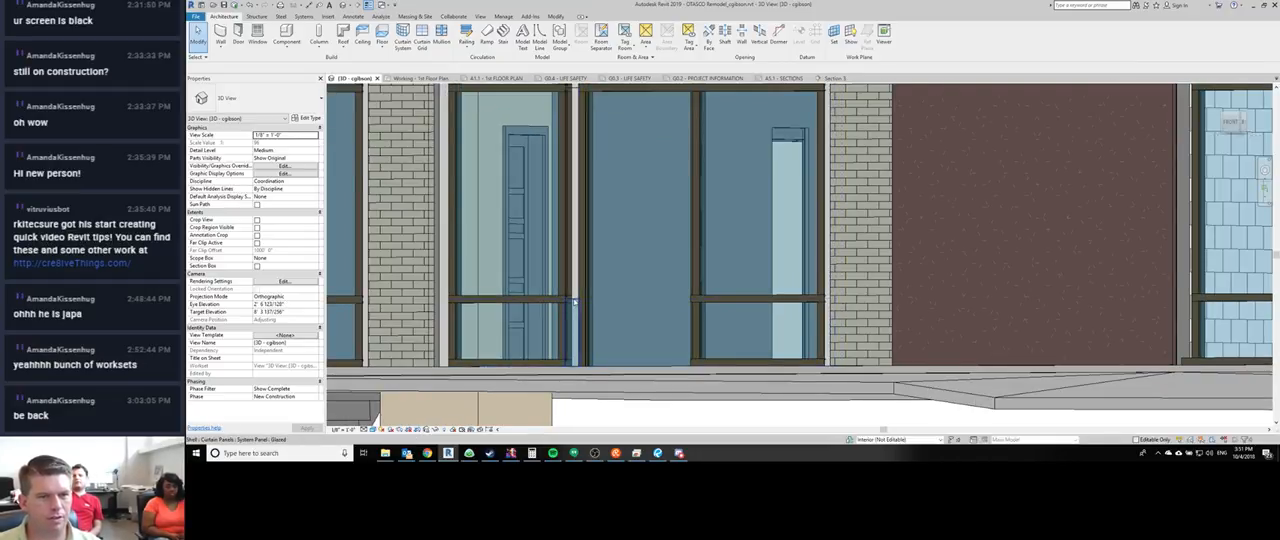
click(575, 302)
middle_drag(534, 268, 550, 341)
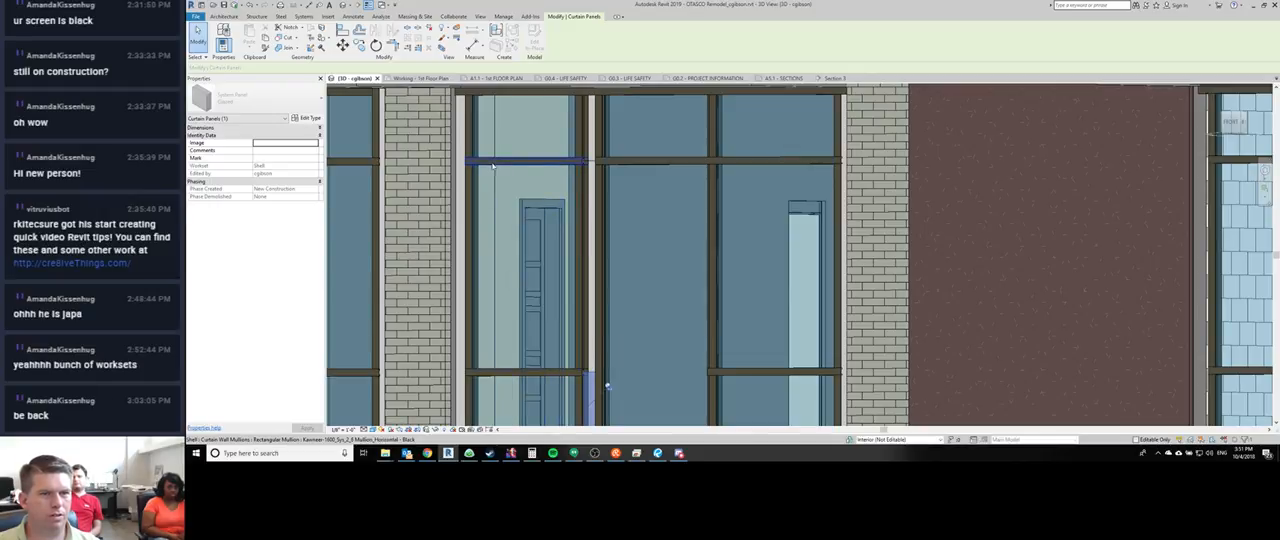
middle_drag(557, 369, 523, 317)
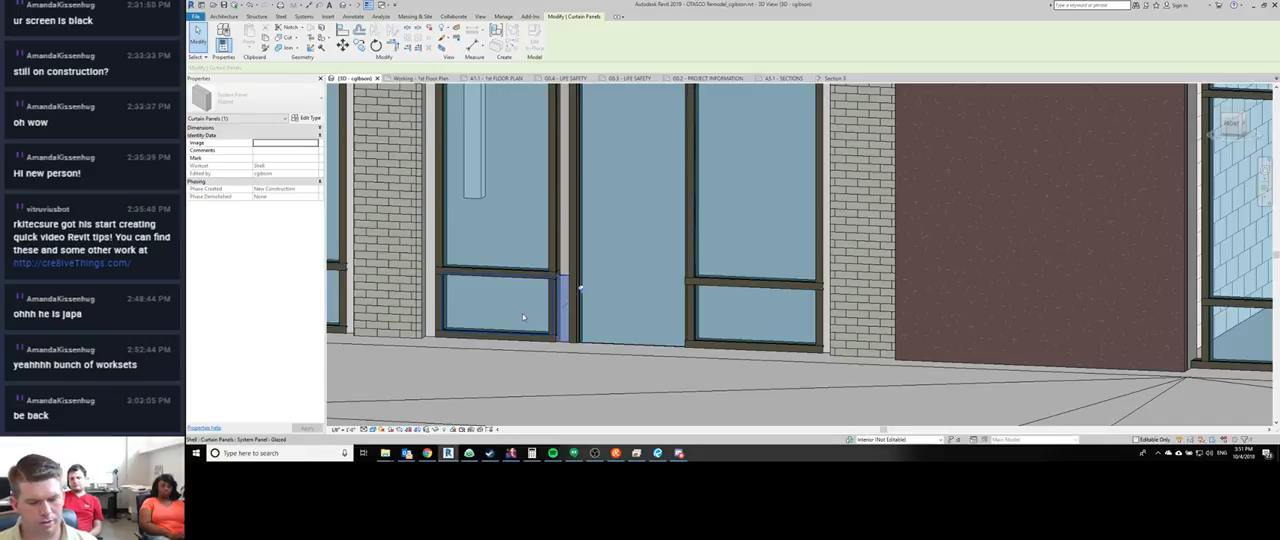
key(Escape)
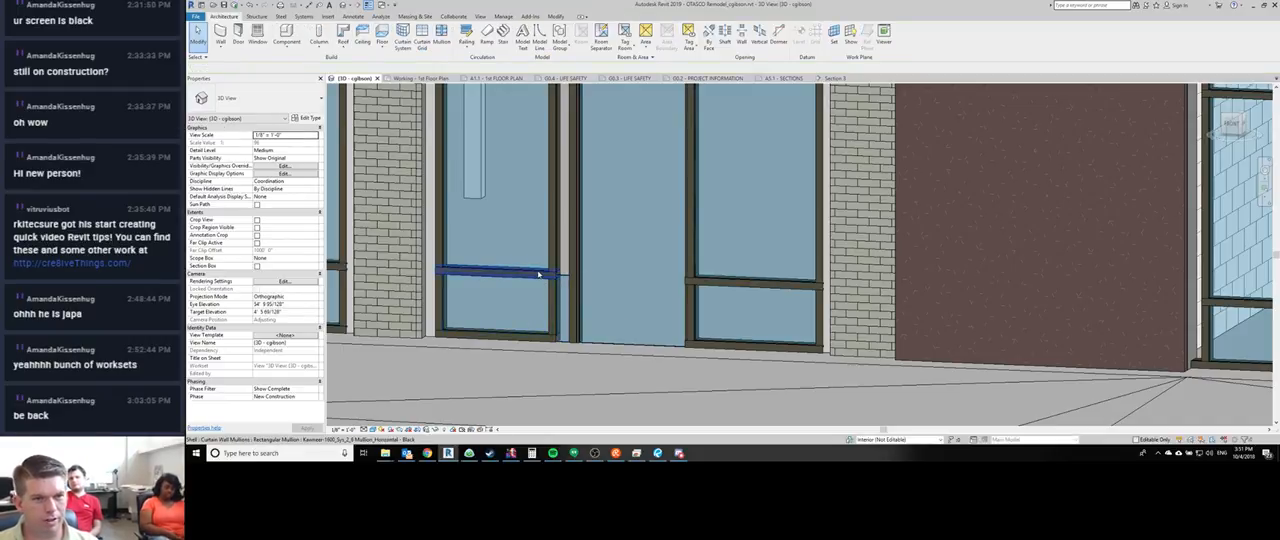
key(Tab)
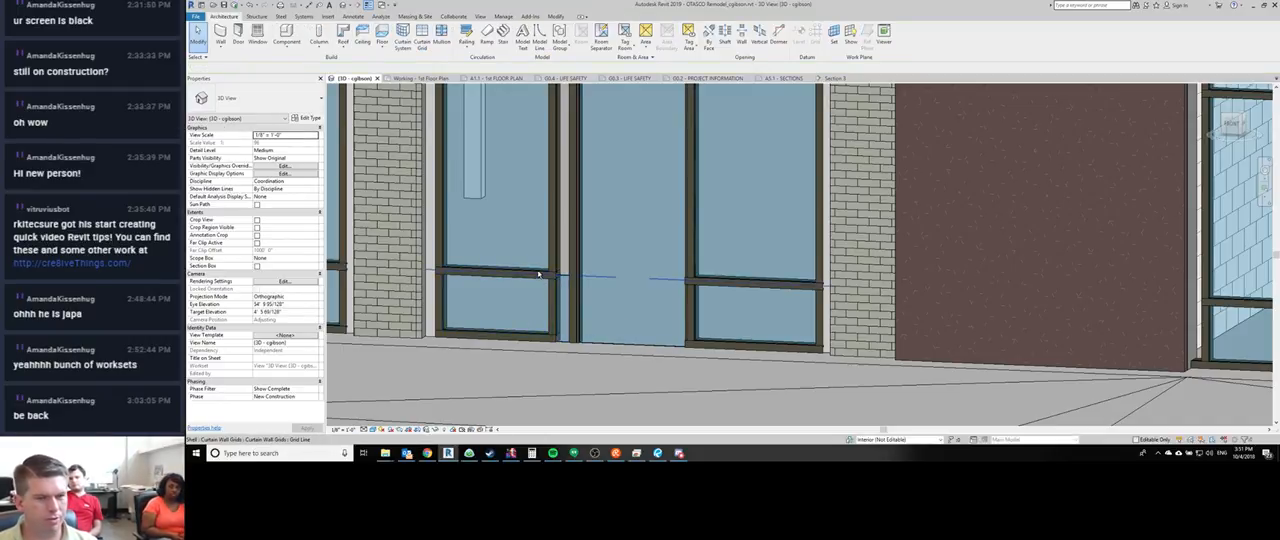
key(ctrl+Tab)
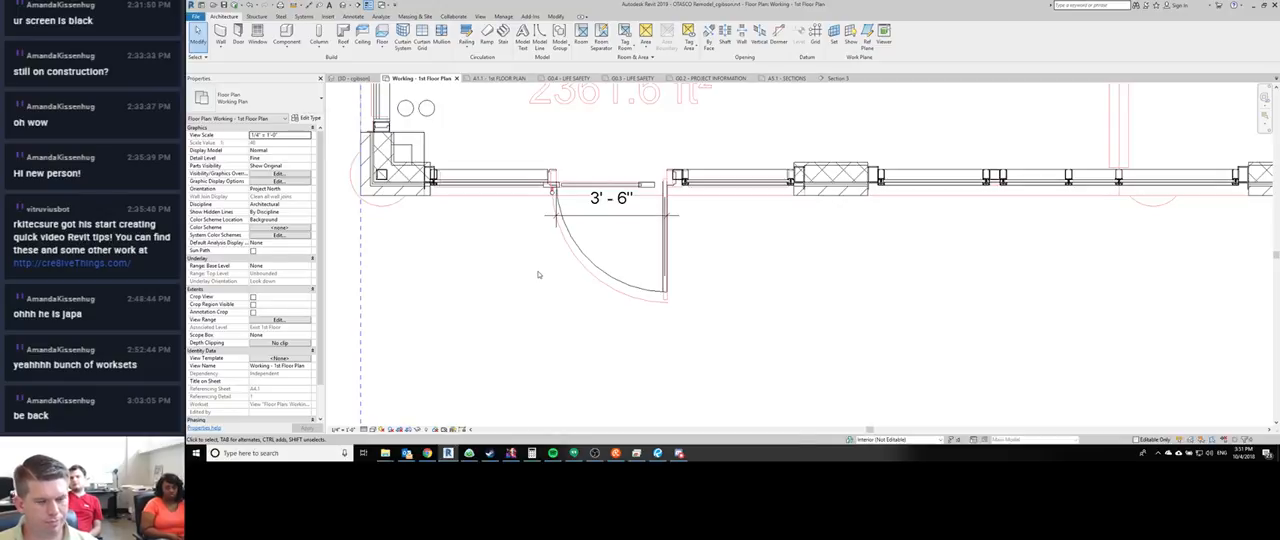
key(ctrl+shift+Tab)
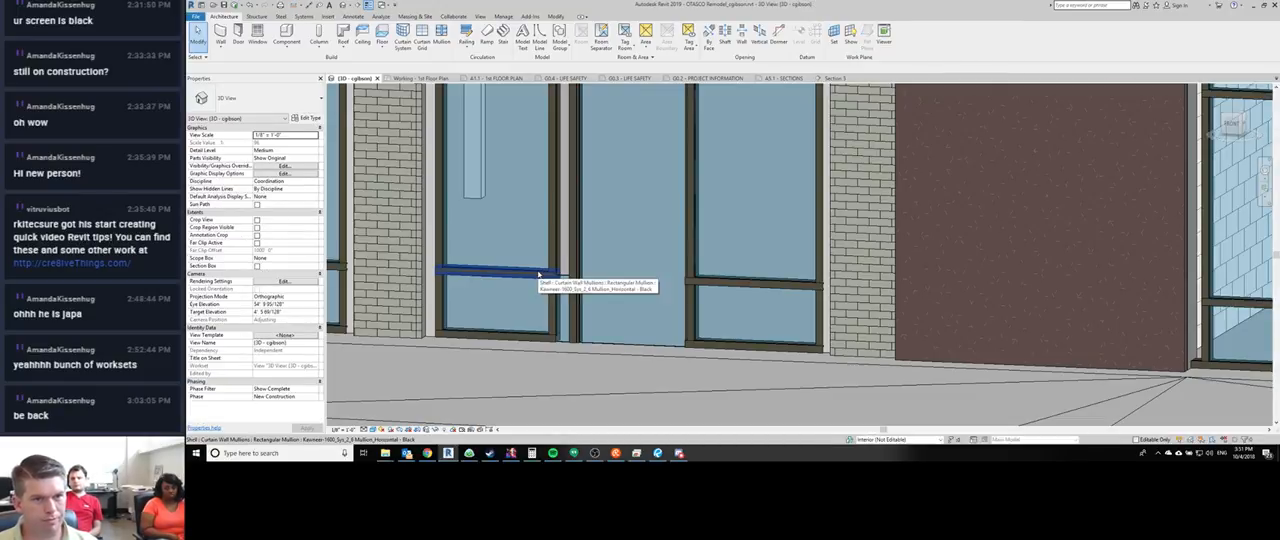
key(Tab)
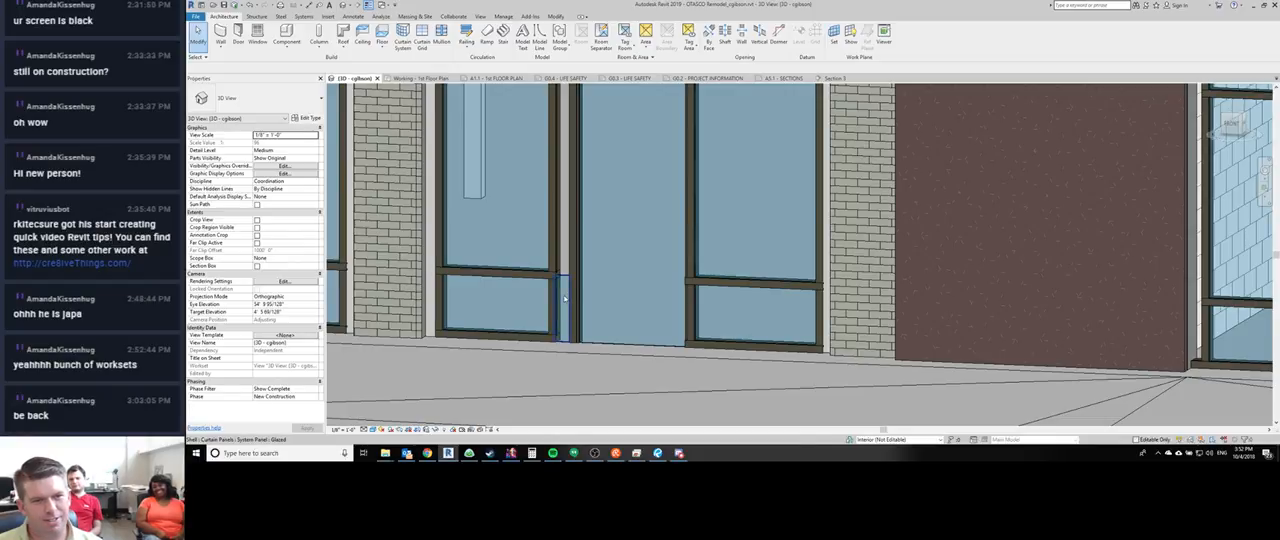
- Change the thin lower glazed panel just left of the door opening to Empty System Panel: Empty
click(566, 292)
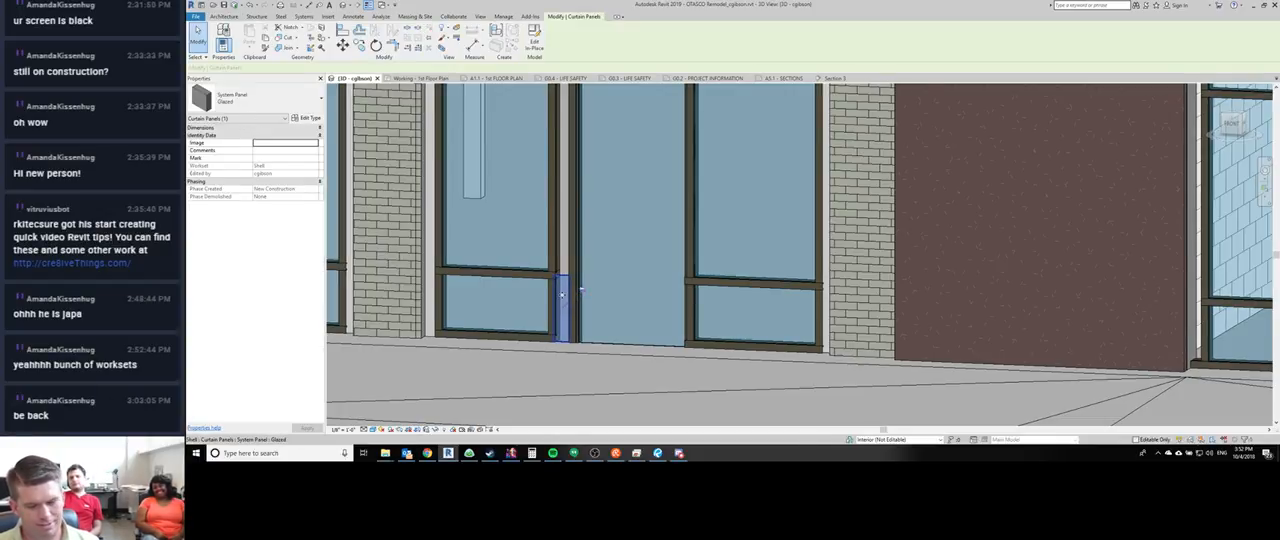
click(260, 97)
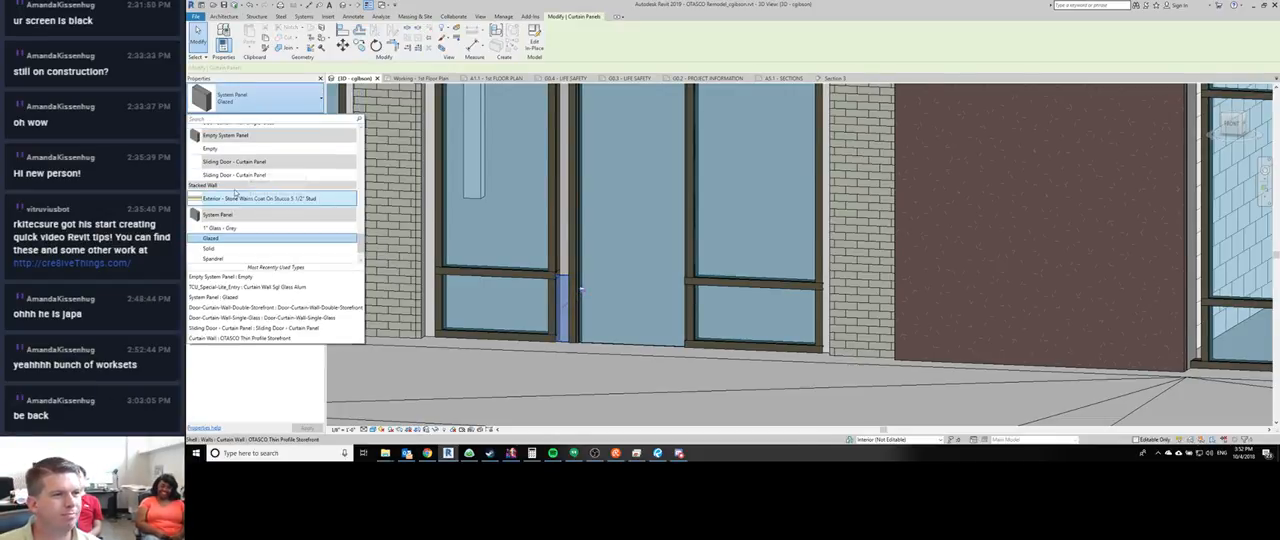
click(210, 148)
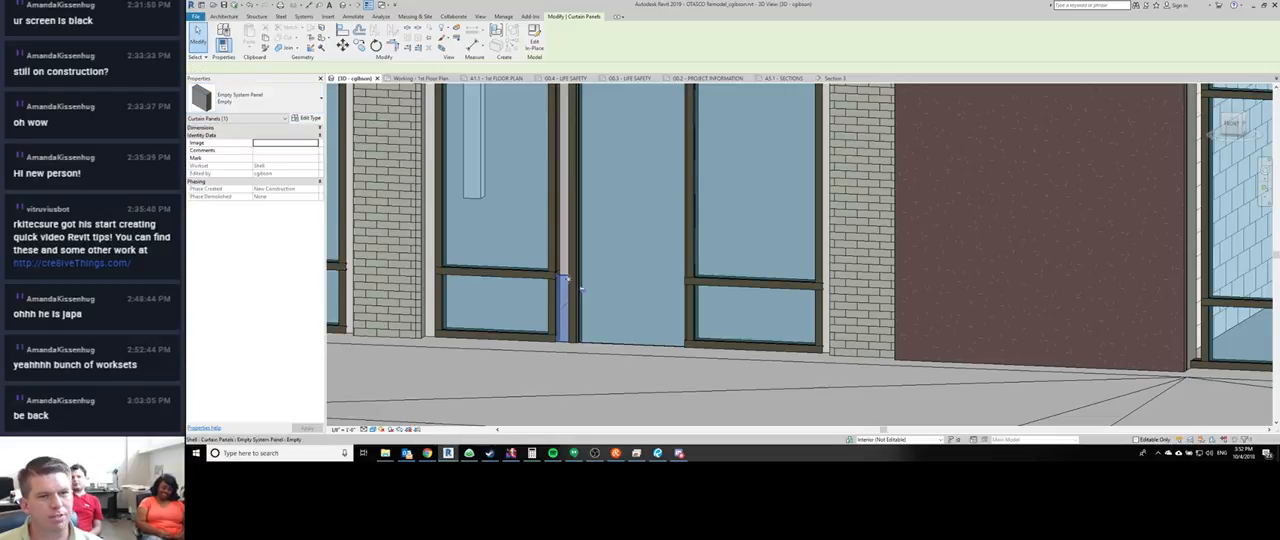
scroll(612, 280, down, 1)
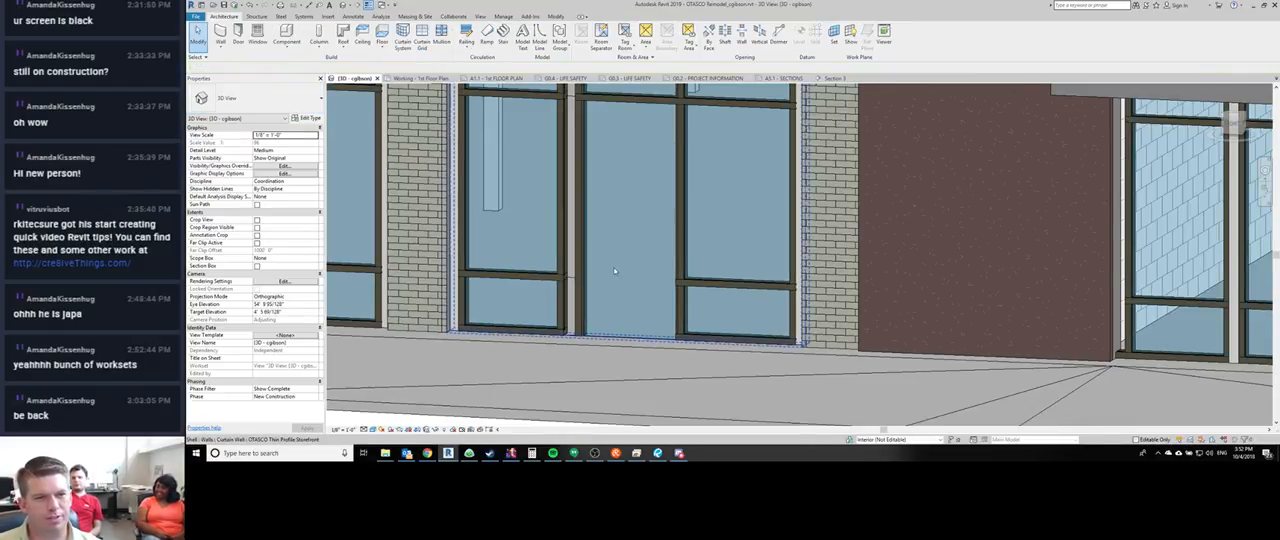
- Change the tall glazed panel in the door opening to the TCU_Special-Lite_Entry: Curtain Wall Sgl Glass Alum door
click(642, 228)
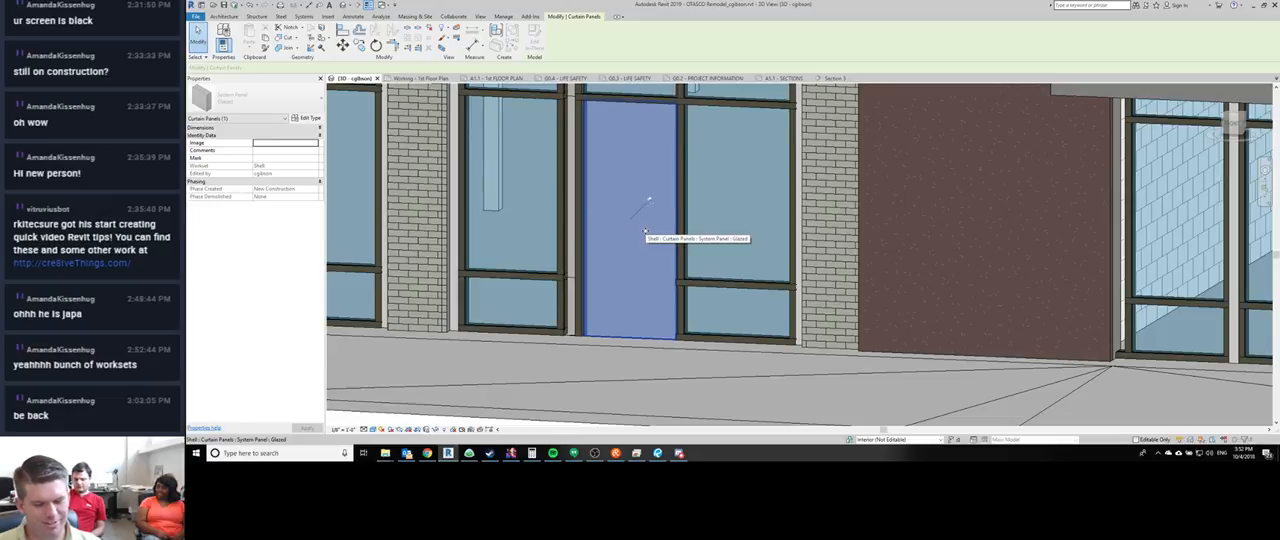
click(255, 97)
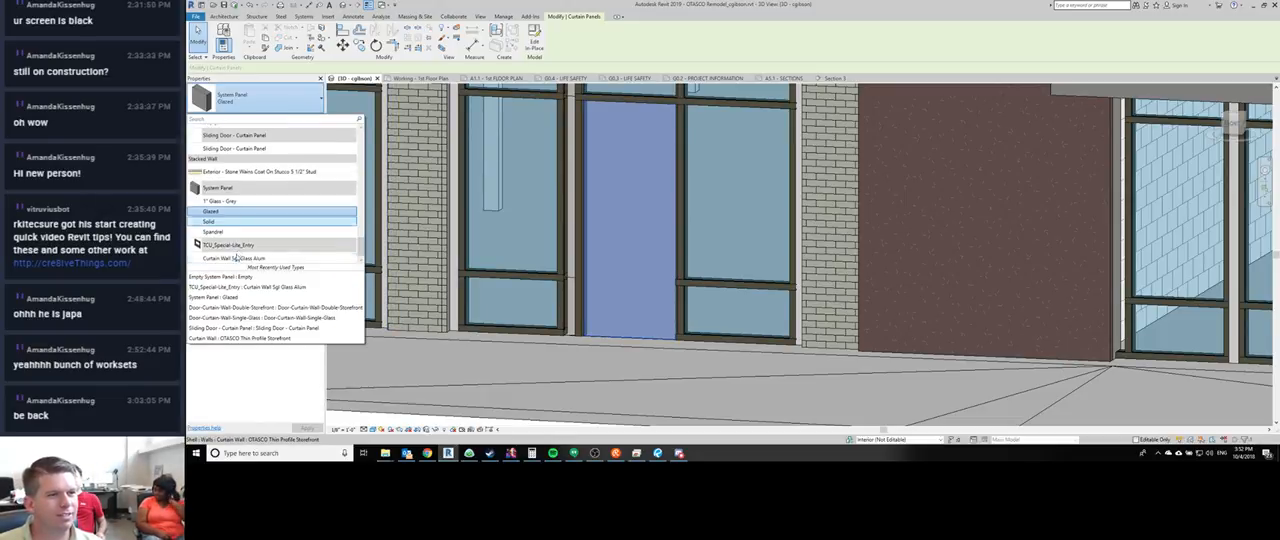
click(236, 258)
scroll(625, 363, down, 4)
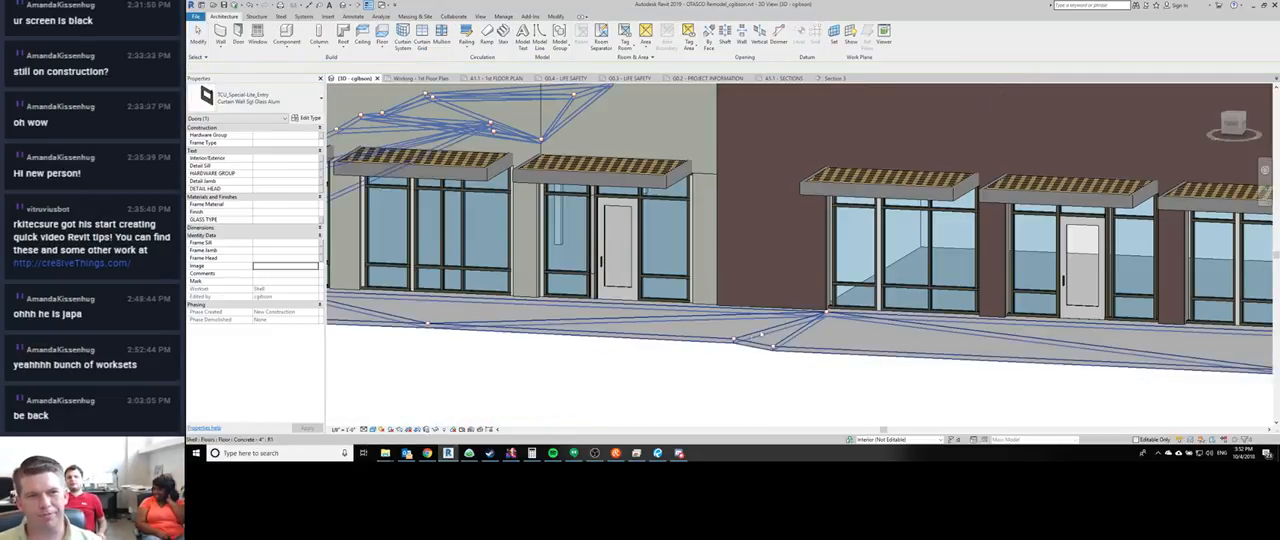
- Select and unpin the short Kawneer head mullion pieces above the entry storefront's jambs and double door mullion
shift+middle_drag(762, 335, 650, 235)
key(Escape)
scroll(600, 225, up, 4)
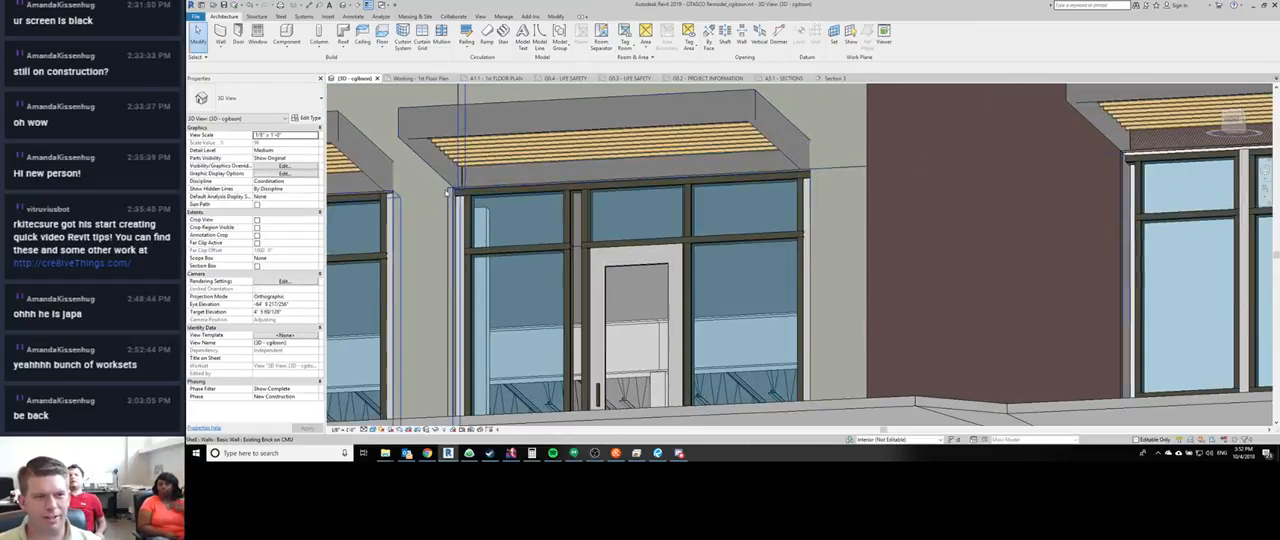
click(475, 189)
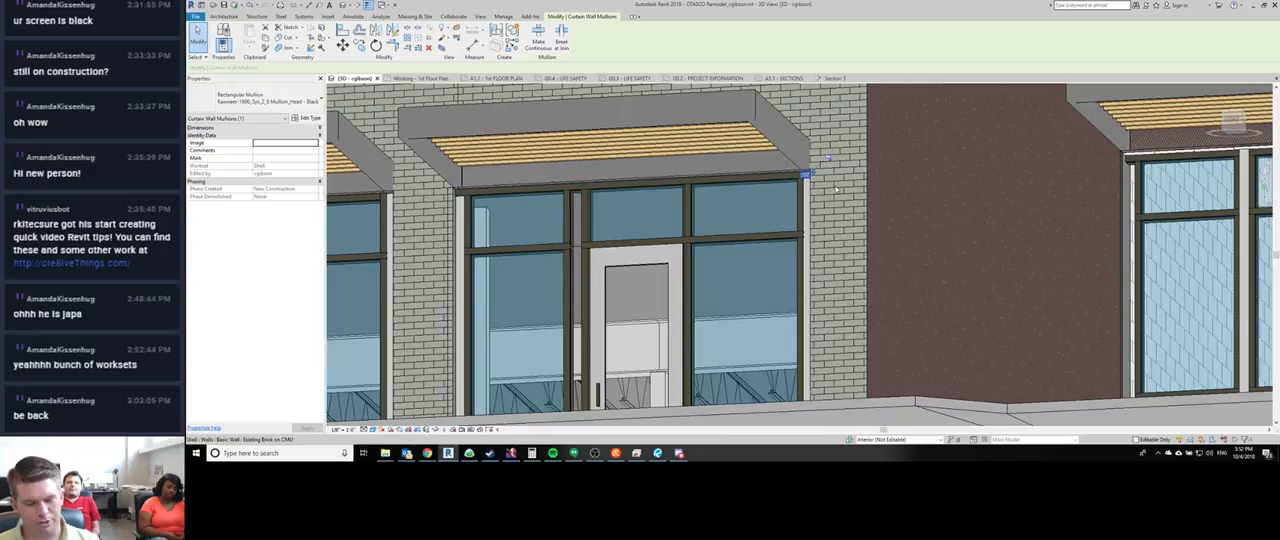
key(super)
text(up)
key(Escape)
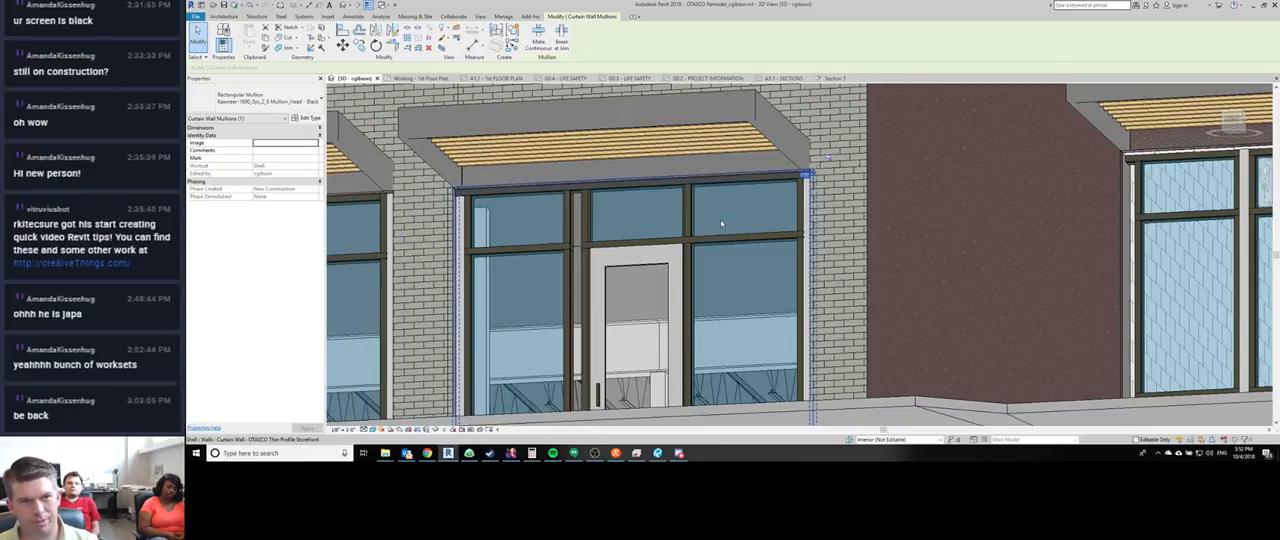
click(470, 262)
key(Escape)
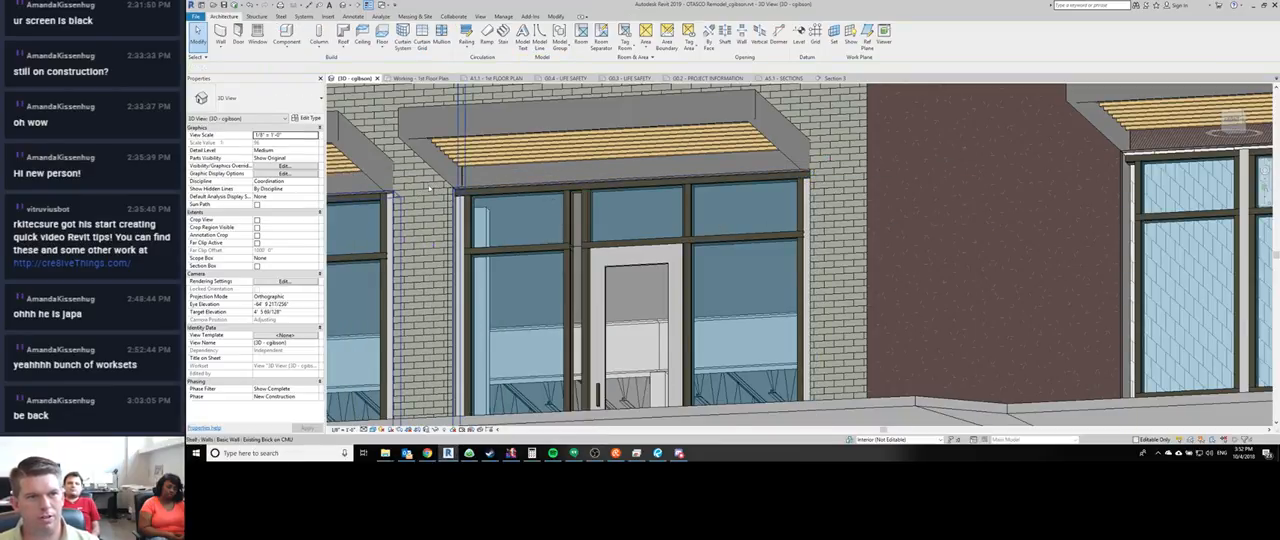
click(559, 175)
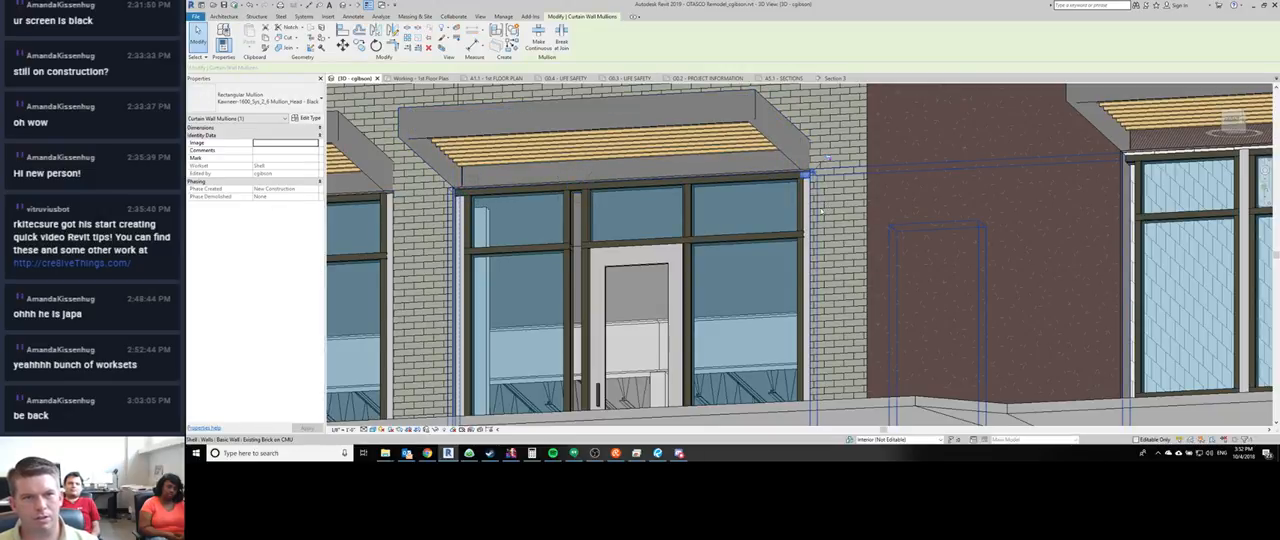
key(super)
key(Escape)
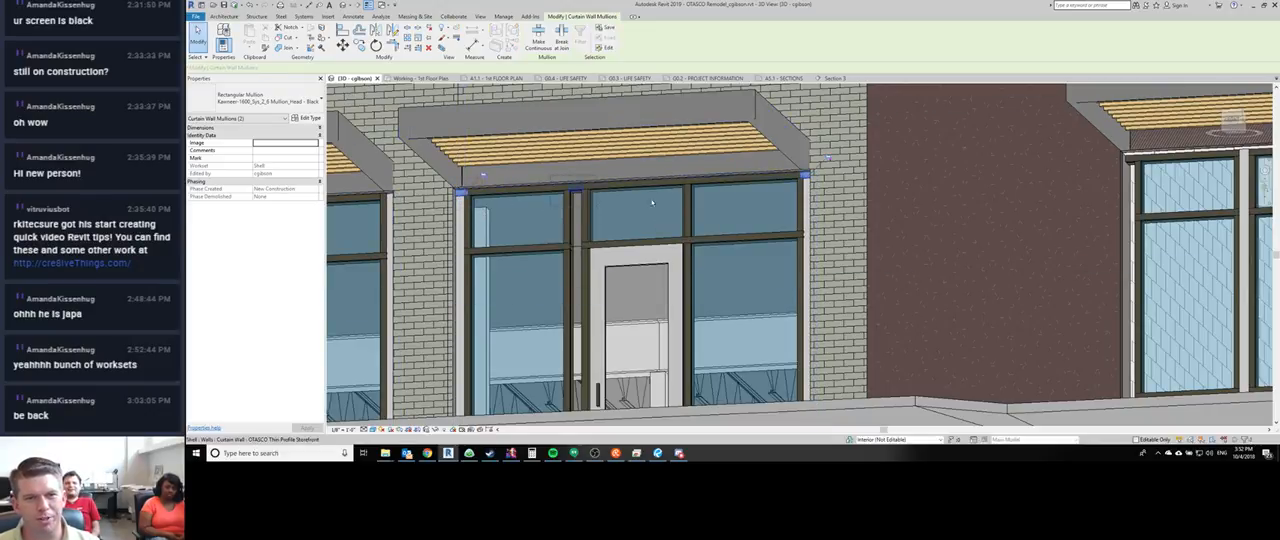
ctrl+click(779, 234)
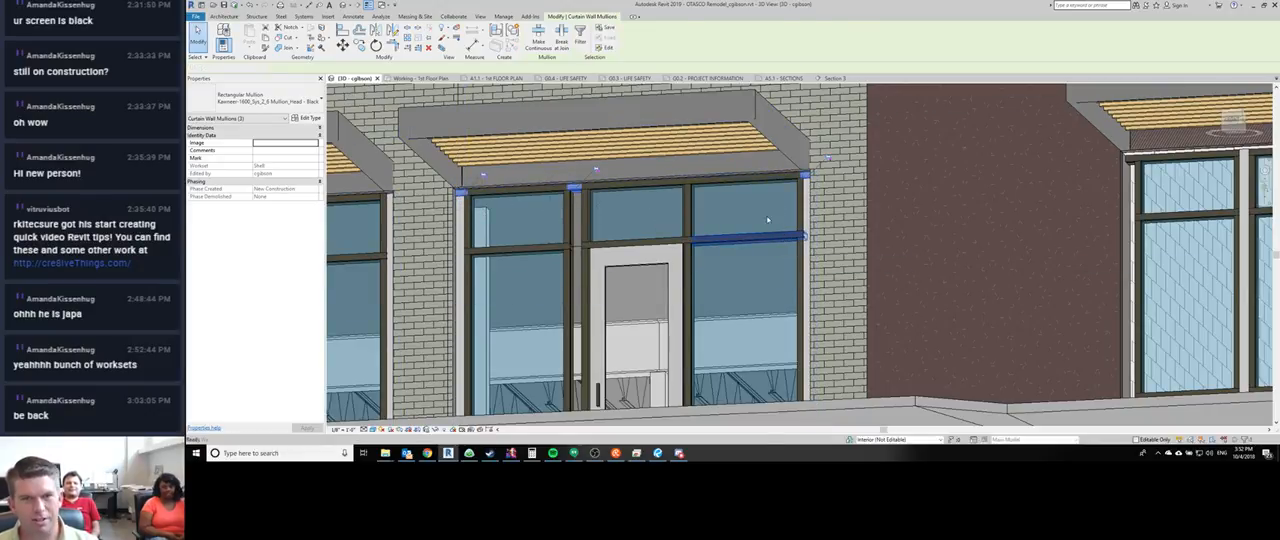
key(Escape)
- Examine the entry storefront's base, the second-floor storefront corner above its brick sill, and the building's overall exterior
shift+middle_drag(766, 215, 609, 395)
scroll(548, 250, down, 2)
scroll(407, 313, down, 2)
scroll(570, 372, up, 2)
scroll(584, 349, up, 2)
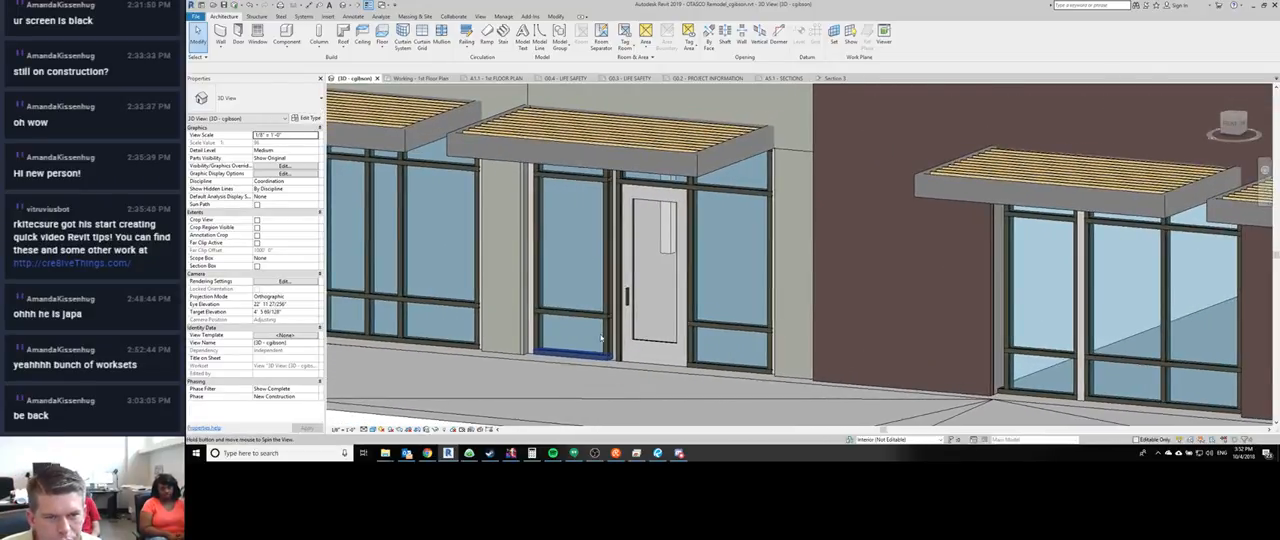
scroll(610, 392, up, 2)
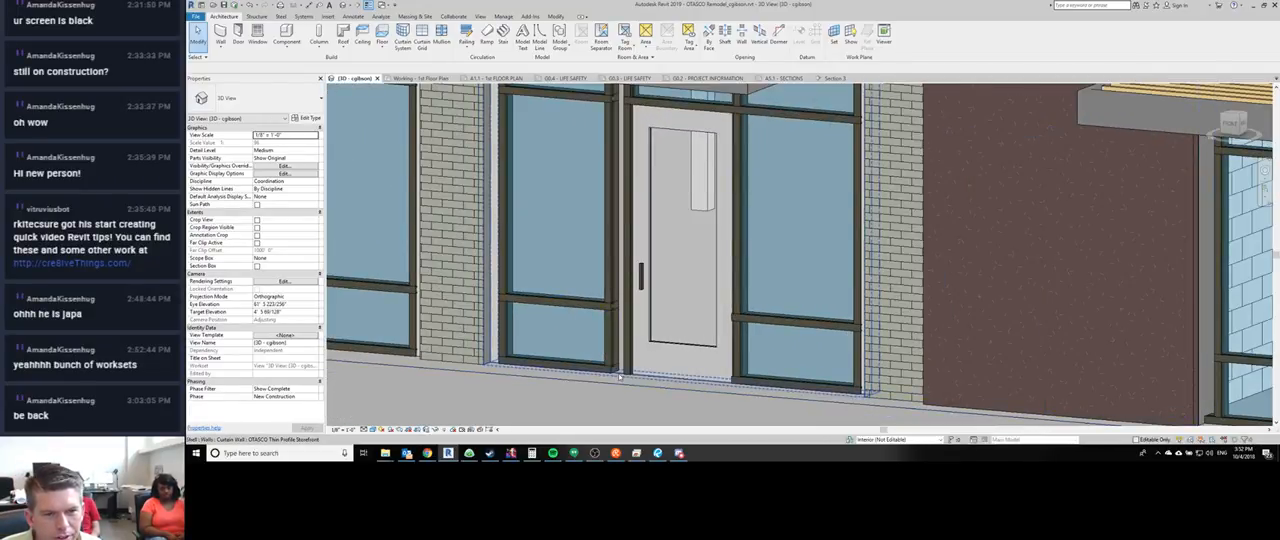
scroll(620, 376, down, 3)
shift+middle_drag(615, 358, 925, 255)
scroll(578, 289, up, 9)
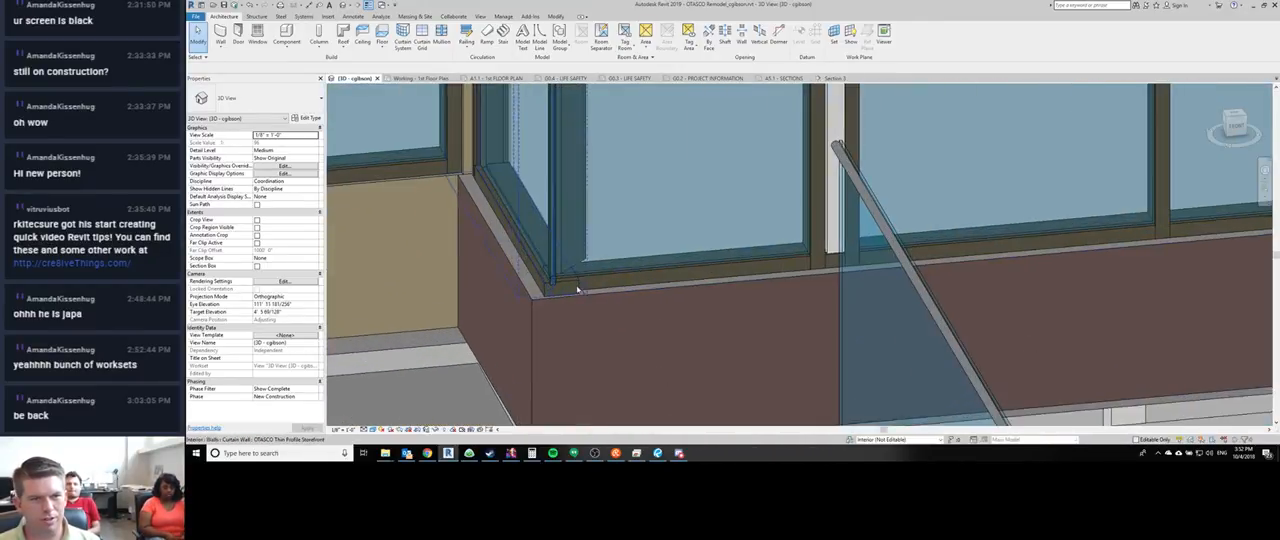
shift+middle_drag(518, 215, 778, 172)
scroll(655, 186, down, 6)
scroll(605, 182, up, 5)
scroll(482, 263, up, 2)
scroll(482, 263, down, 6)
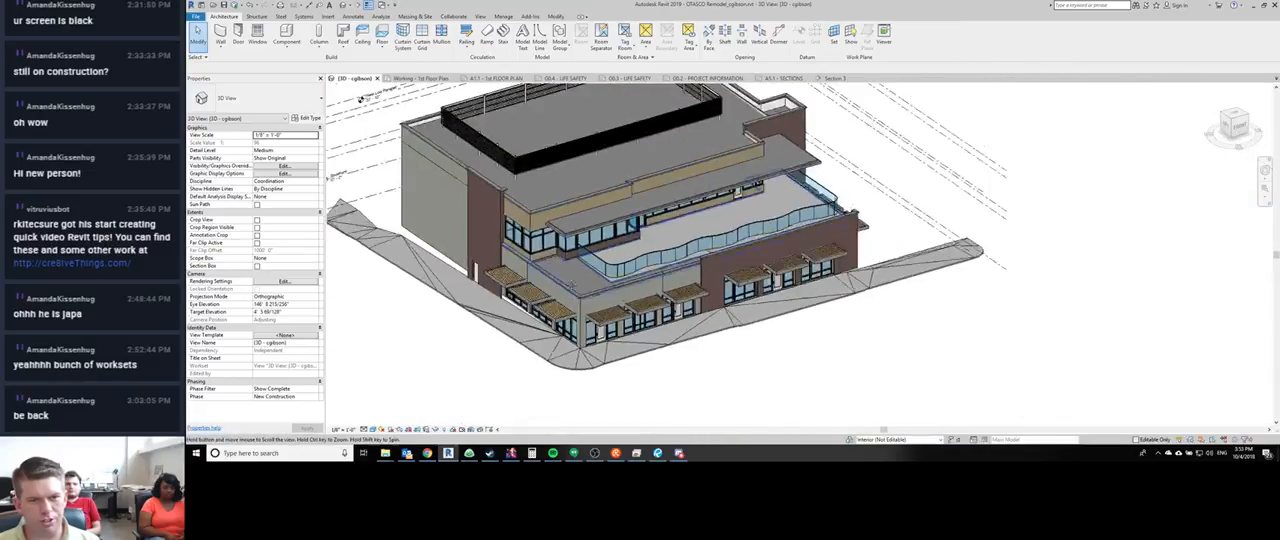
- Try drawing a short OTASCO Thin Profile Storefront curtain wall in the open space in front of the building, matching the second-floor one
scroll(528, 168, up, 4)
click(528, 168)
key(c)
key(s)
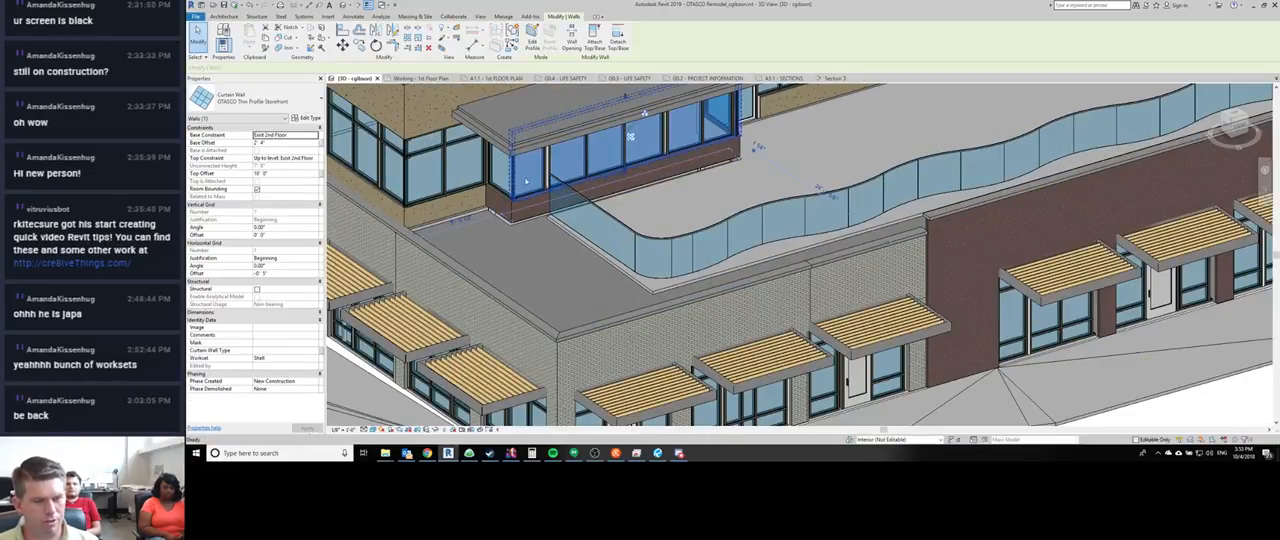
scroll(528, 160, down, 2)
scroll(506, 168, down, 2)
click(531, 358)
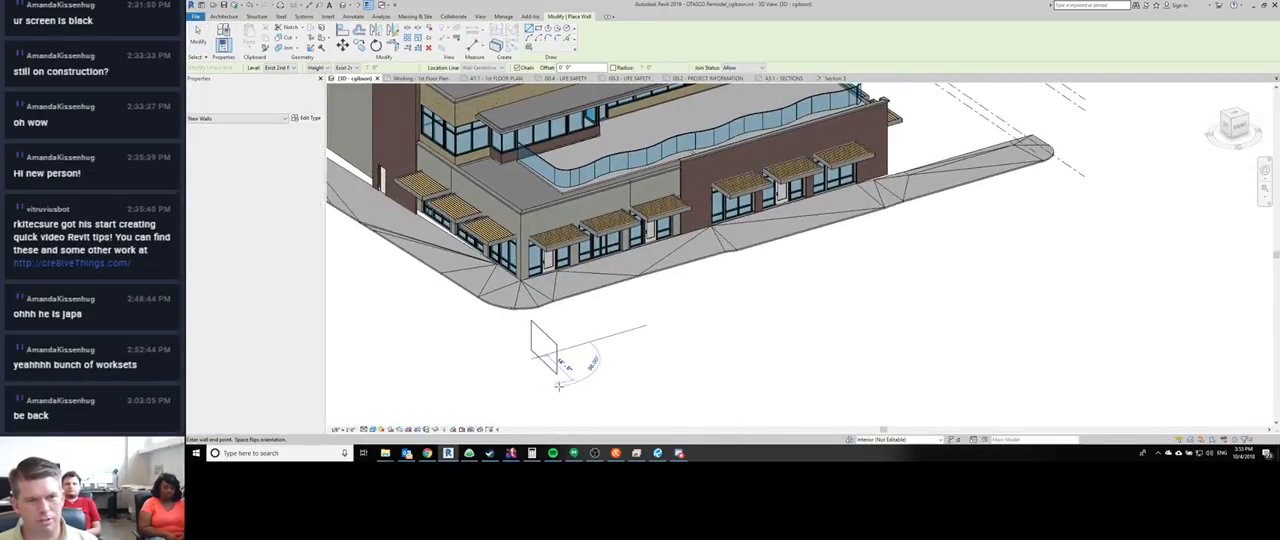
click(572, 383)
key(Escape)
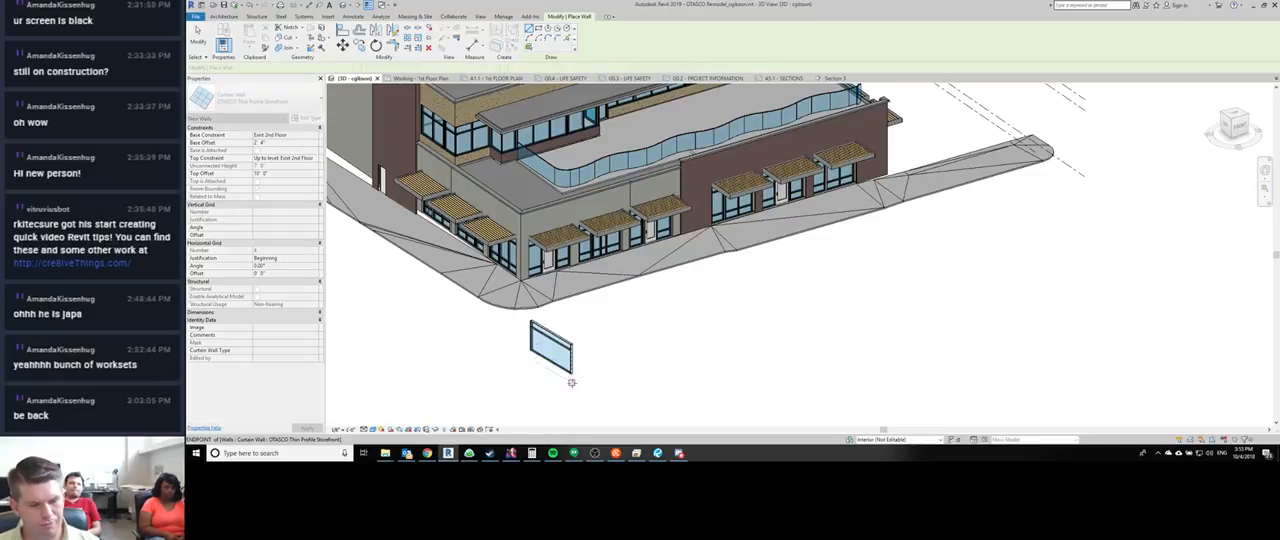
key(ctrl+z)
key(Escape)
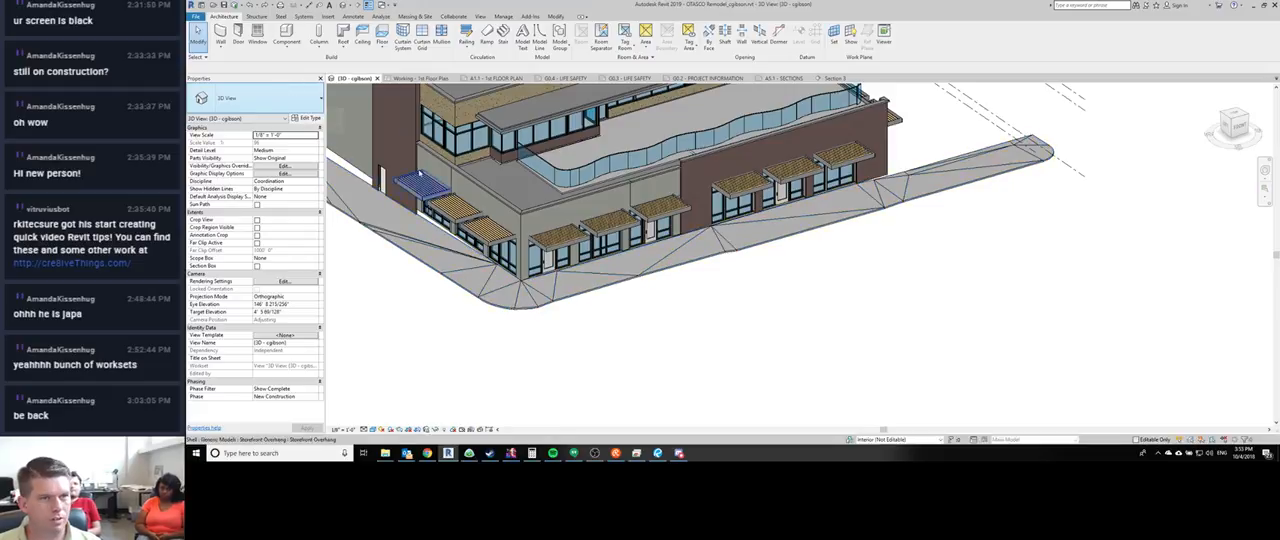
- Draw an L-shaped Kawneer-1600-System2-6-1"Infill - Black Mullion curtain wall in front of the building, with a second leg about 18 feet long
key(w)
key(a)
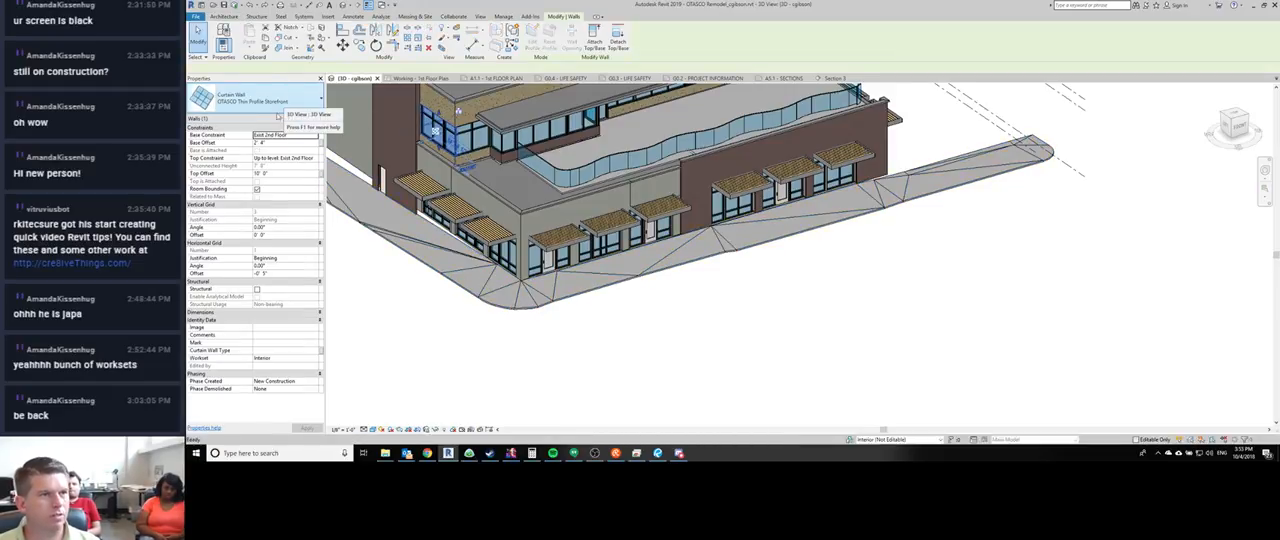
click(258, 98)
scroll(244, 197, up, 2)
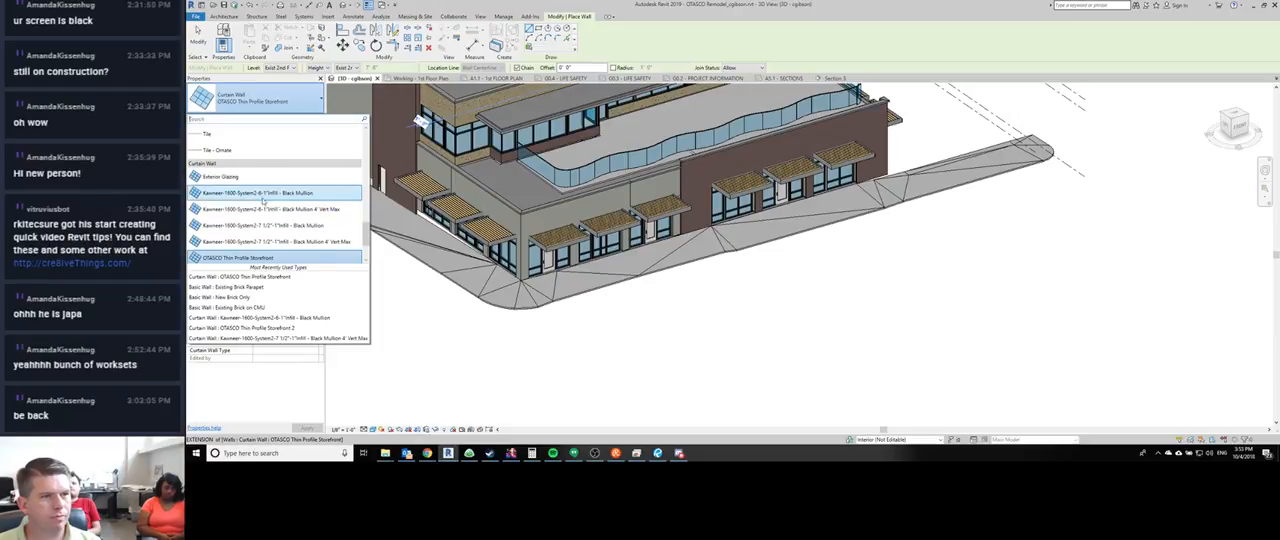
scroll(260, 206, down, 1)
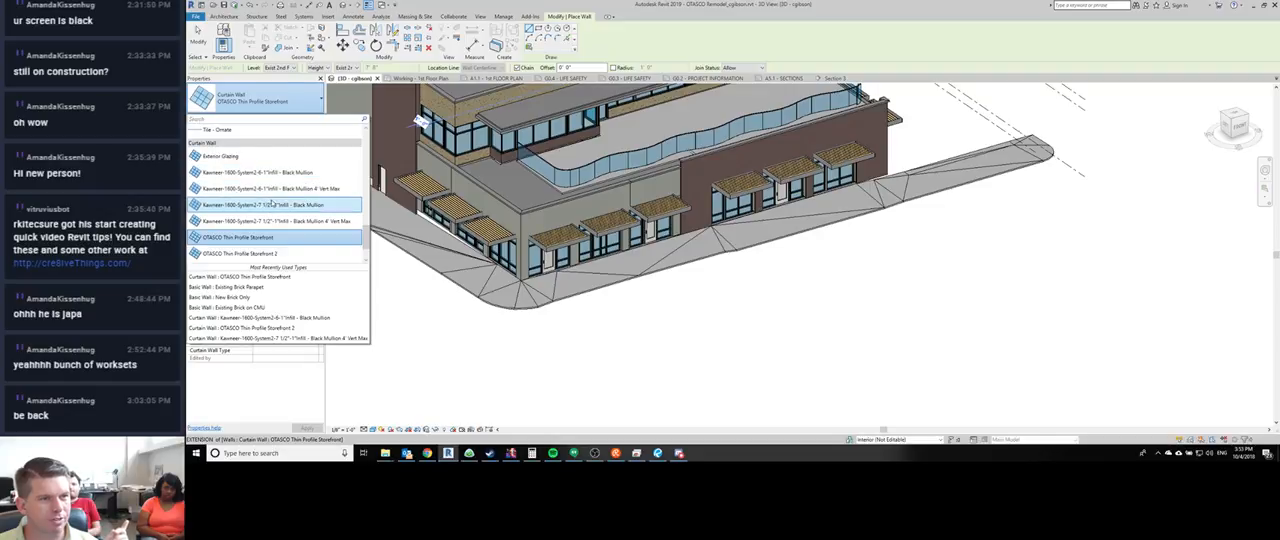
scroll(275, 215, down, 1)
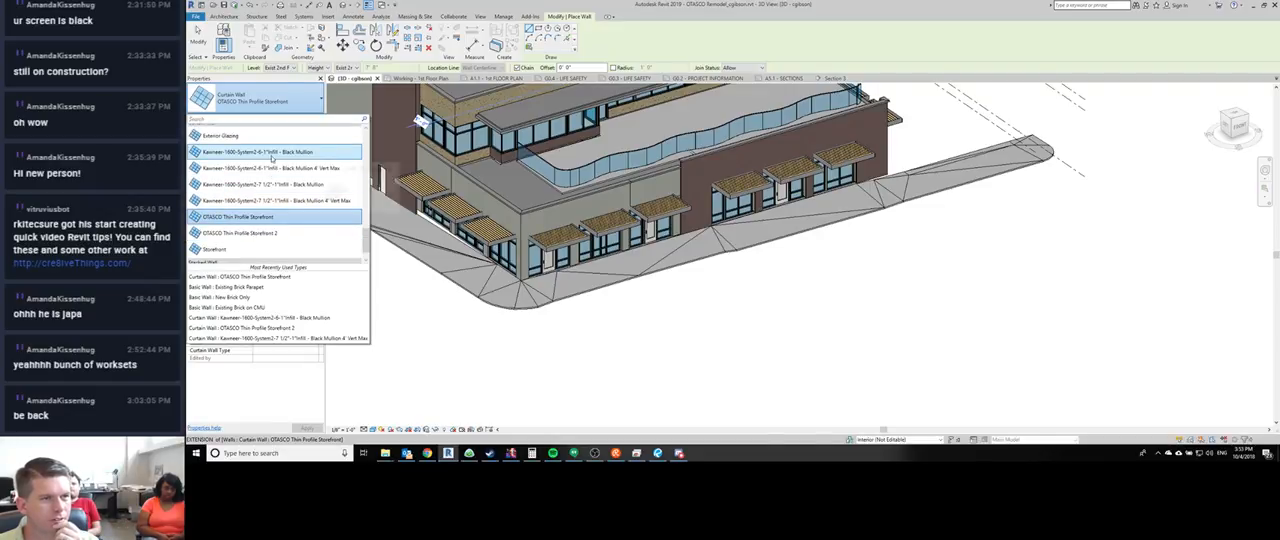
click(278, 152)
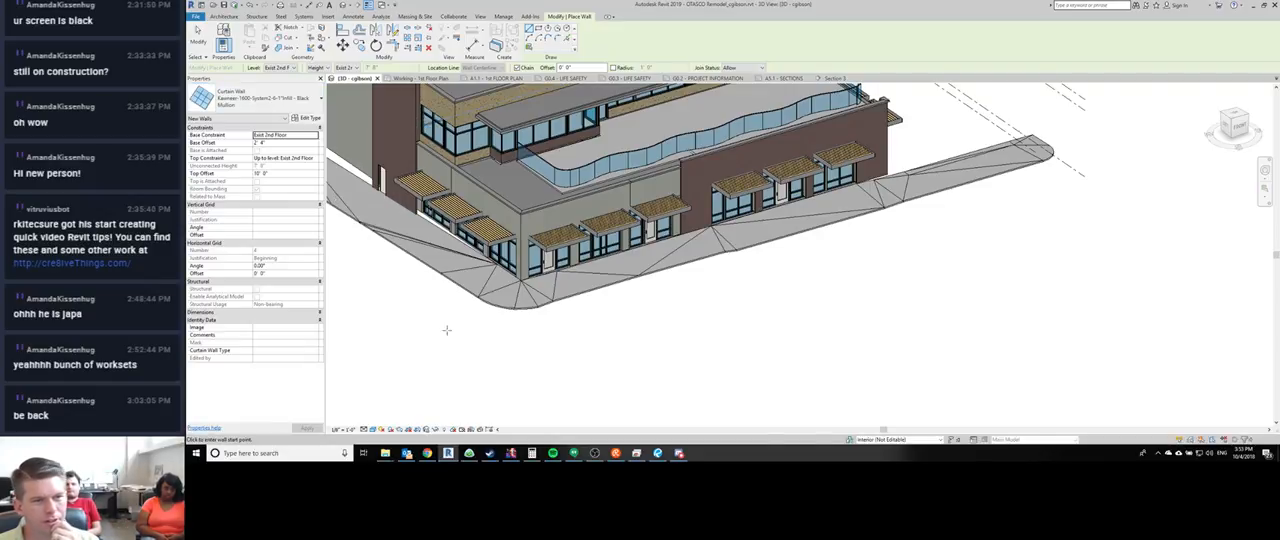
click(546, 366)
click(599, 392)
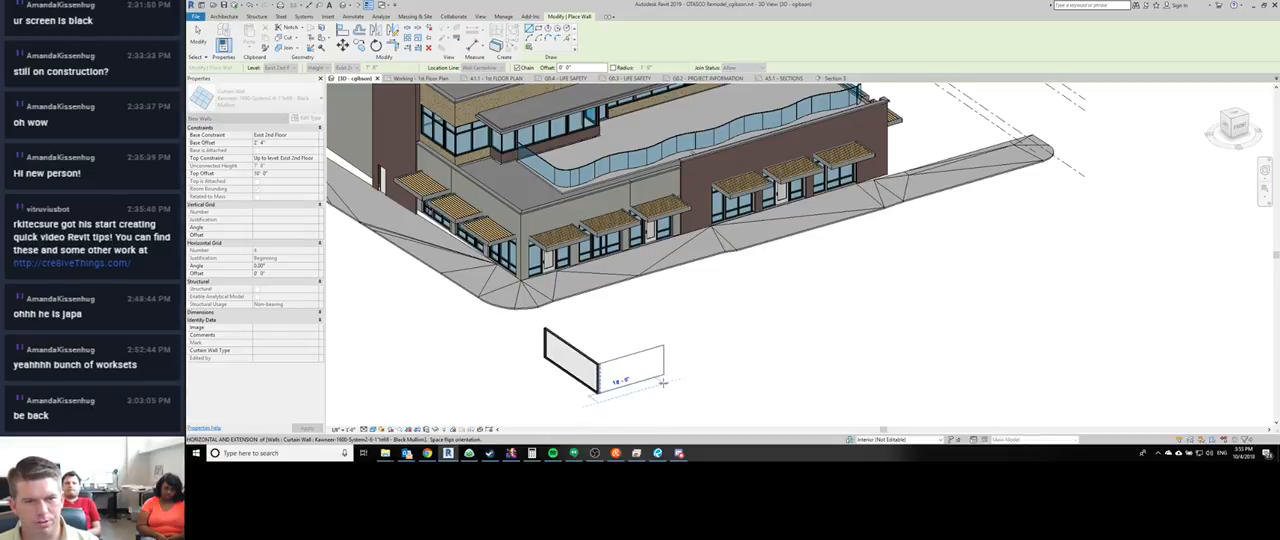
click(663, 380)
scroll(612, 380, up, 1)
middle_drag(610, 376, 588, 276)
key(Escape)
key(Escape)
scroll(589, 325, up, 4)
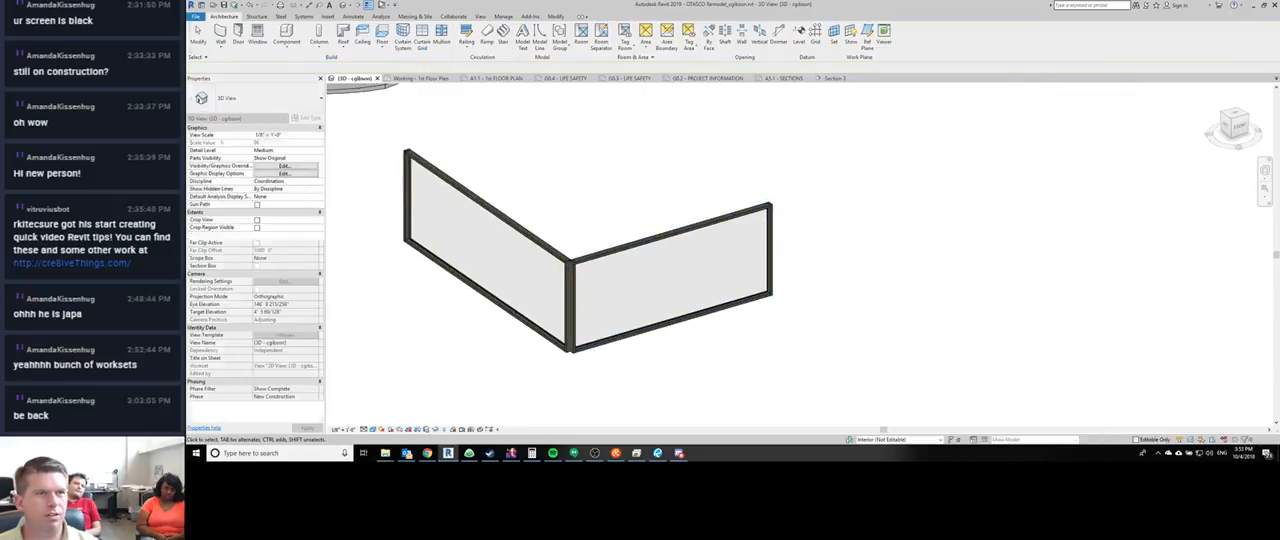
- Add a horizontal curtain grid line to each leg and a vertical one about 3'-11" from the corner on the second leg
click(422, 46)
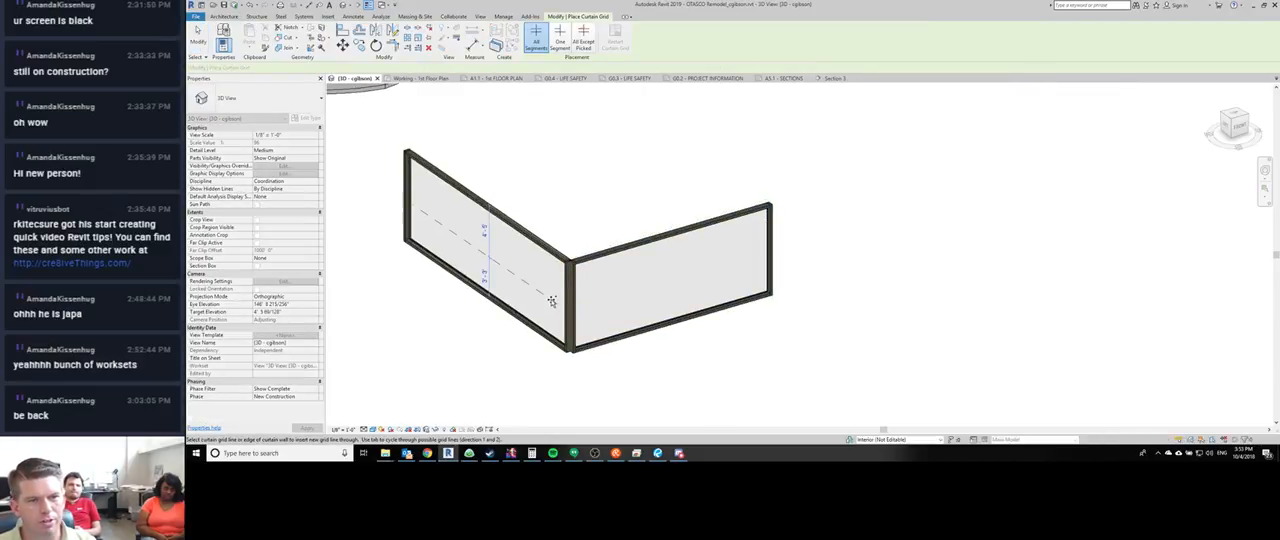
click(552, 301)
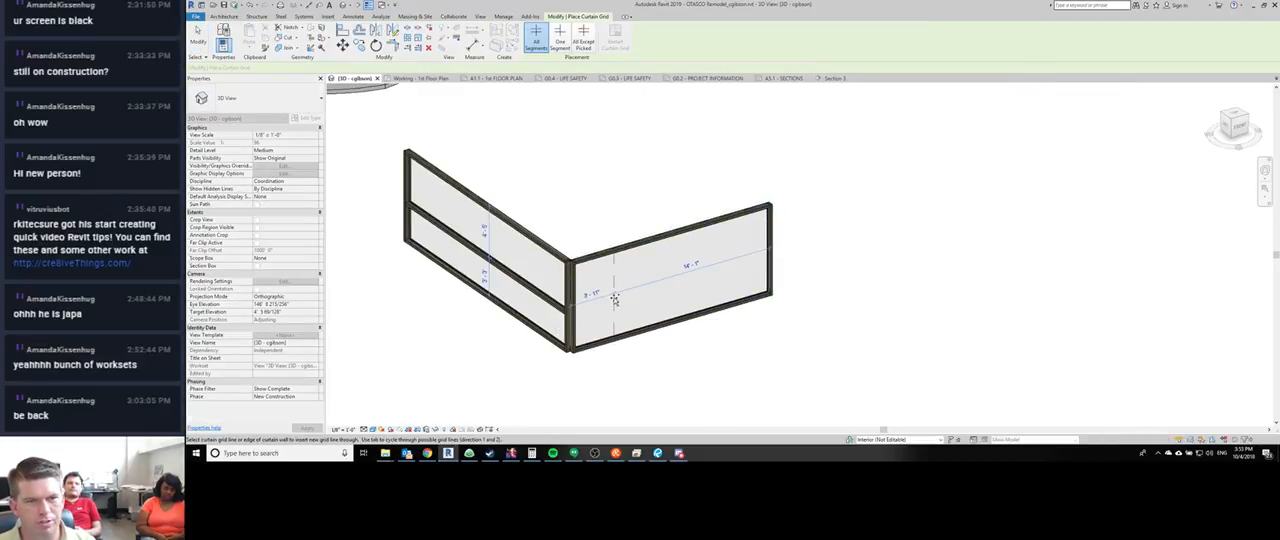
click(614, 300)
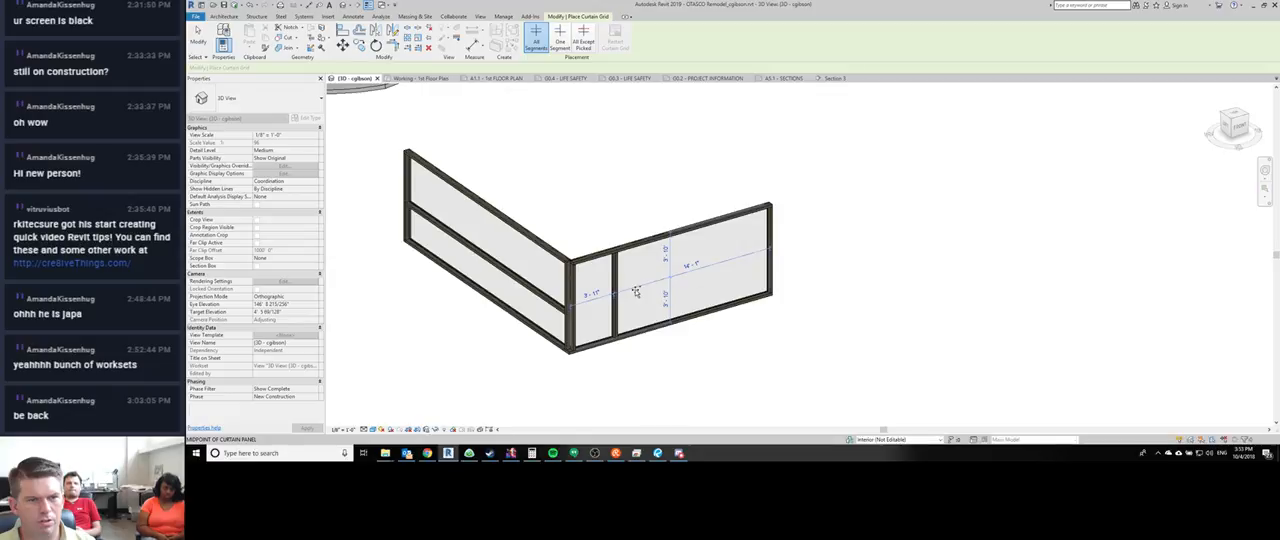
click(636, 291)
key(Escape)
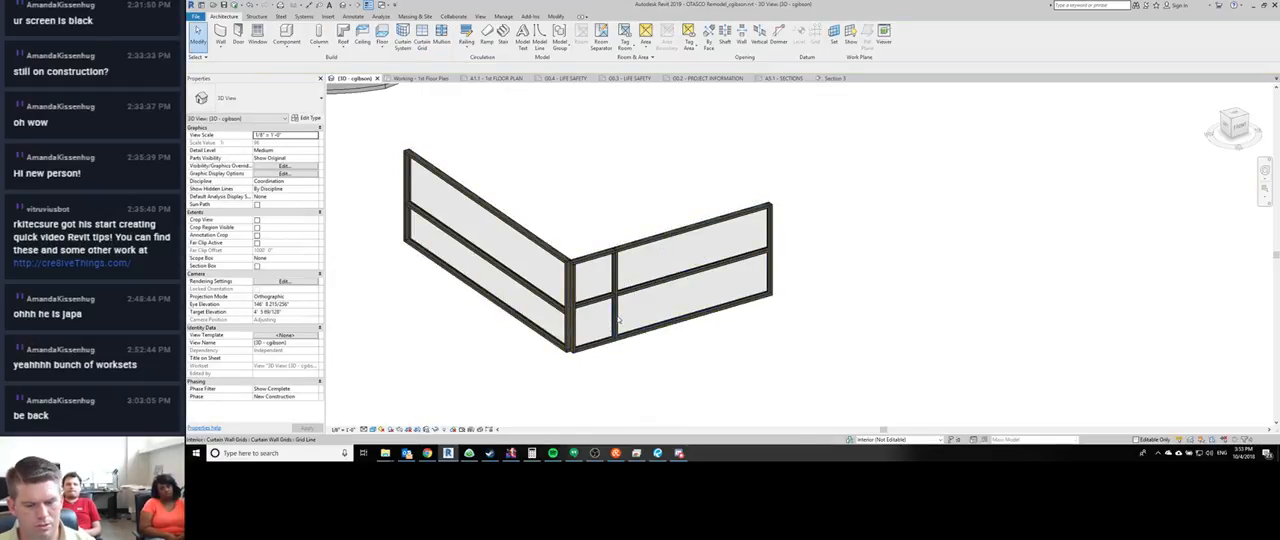
- Remove the vertical grid line near the corner and align the second leg's horizontal grid line with the first leg's
scroll(618, 320, up, 5)
key(a)
key(l)
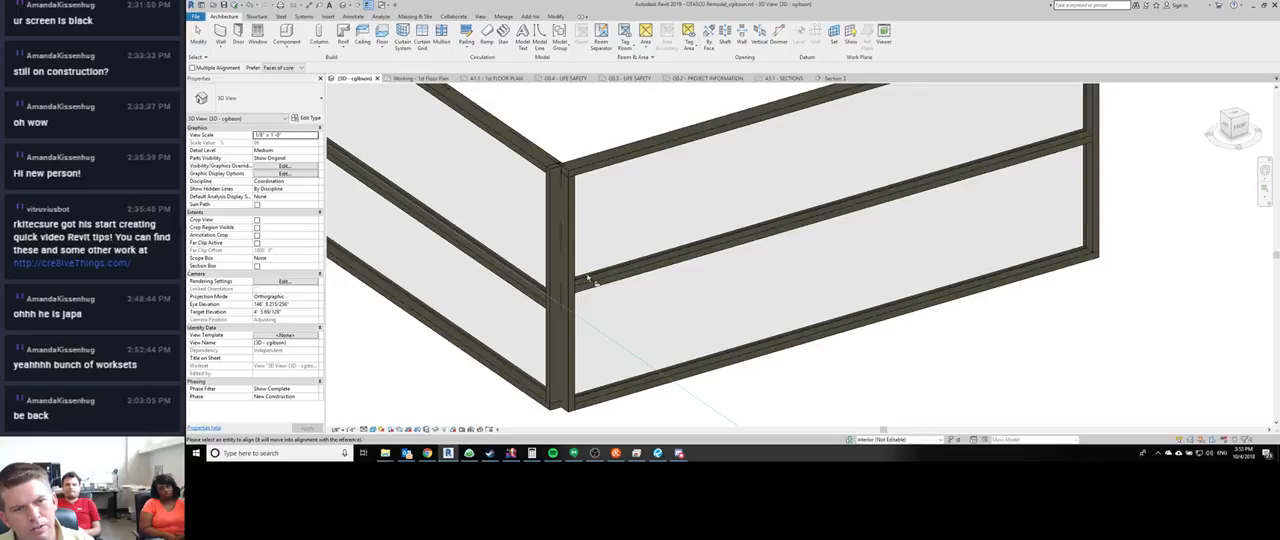
scroll(632, 248, down, 6)
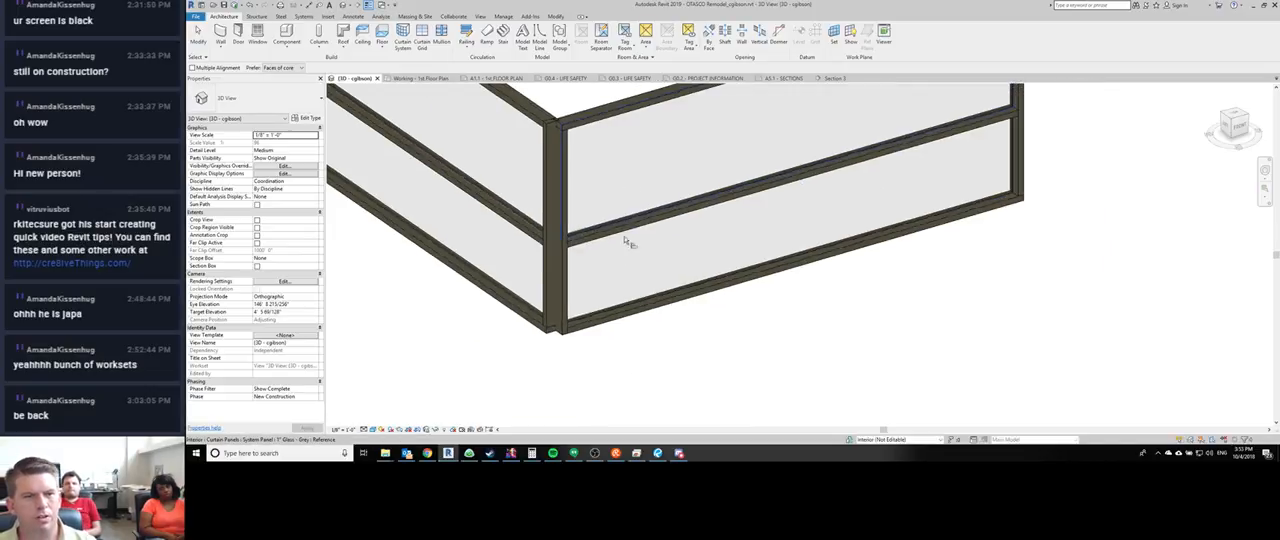
key(Escape)
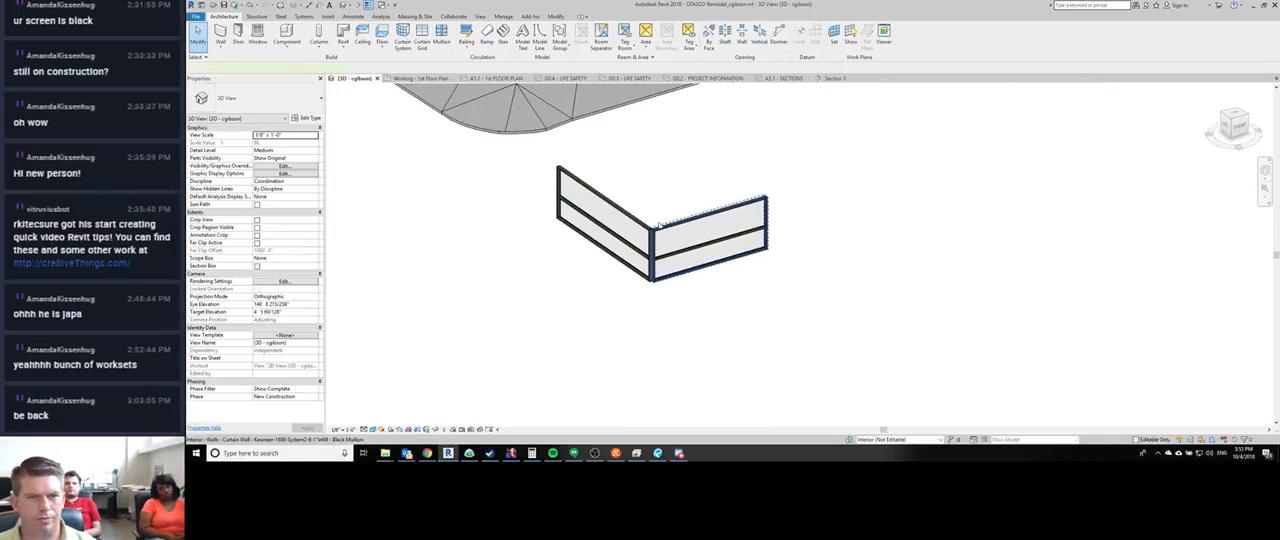
- Select the sample curtain walls and examine how their jamb, head and sill mullions meet at the shared corner
click(713, 242)
click(628, 211)
click(634, 200)
scroll(652, 267, up, 8)
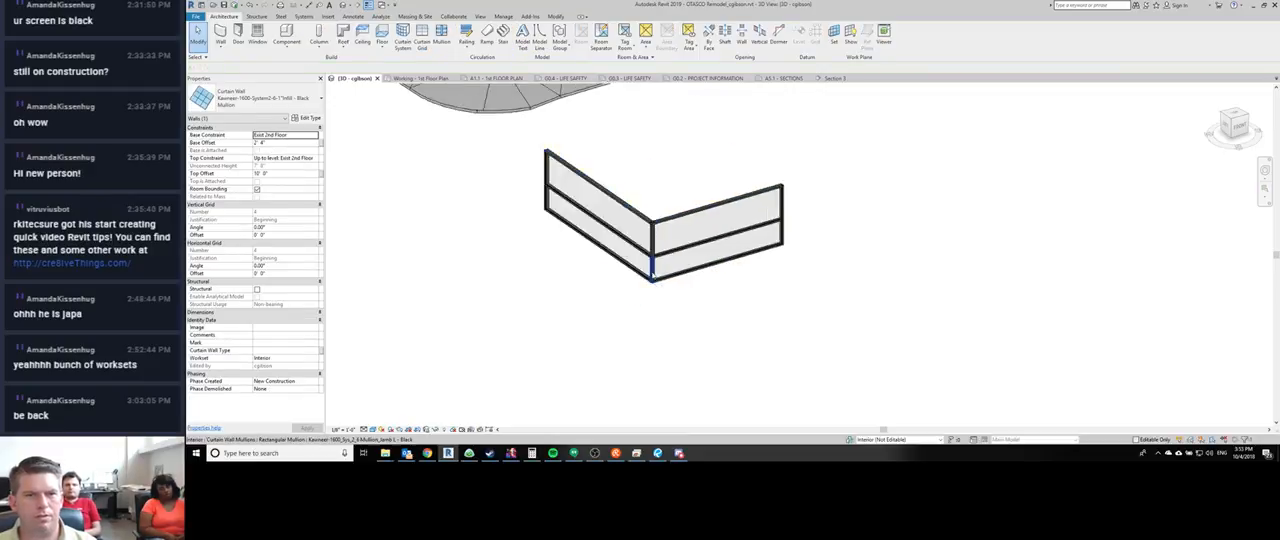
middle_drag(652, 150, 631, 239)
scroll(631, 245, down, 2)
shift+middle_drag(617, 280, 760, 314)
scroll(705, 240, up, 2)
shift+middle_drag(669, 190, 621, 195)
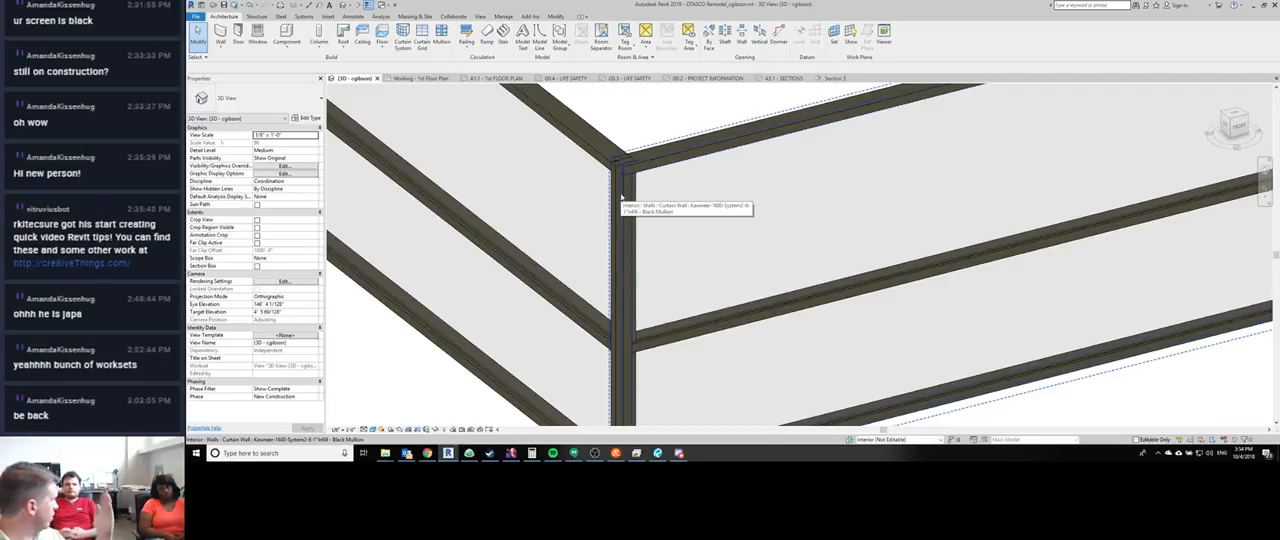
middle_drag(651, 288, 646, 215)
scroll(646, 215, down, 3)
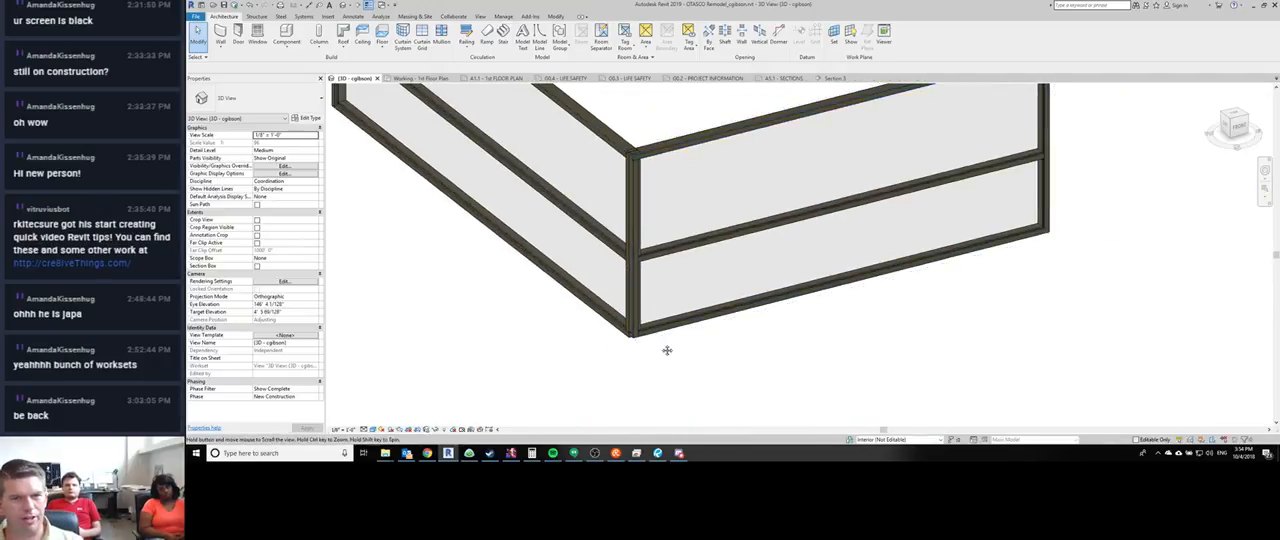
scroll(632, 339, up, 4)
scroll(632, 339, up, 1)
scroll(643, 300, down, 4)
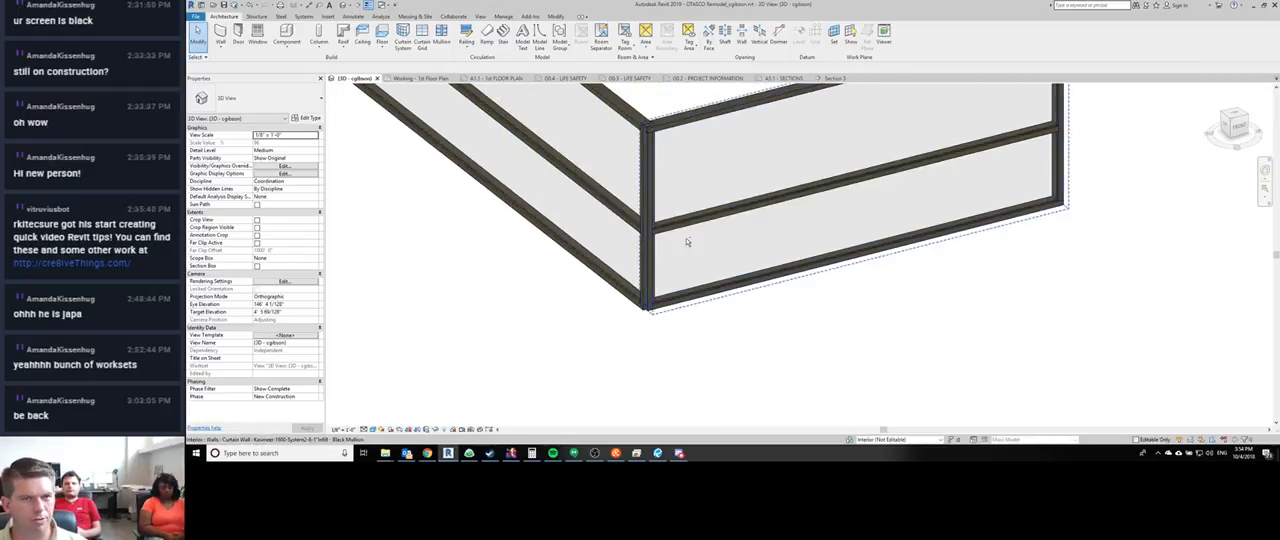
shift+middle_drag(686, 243, 712, 186)
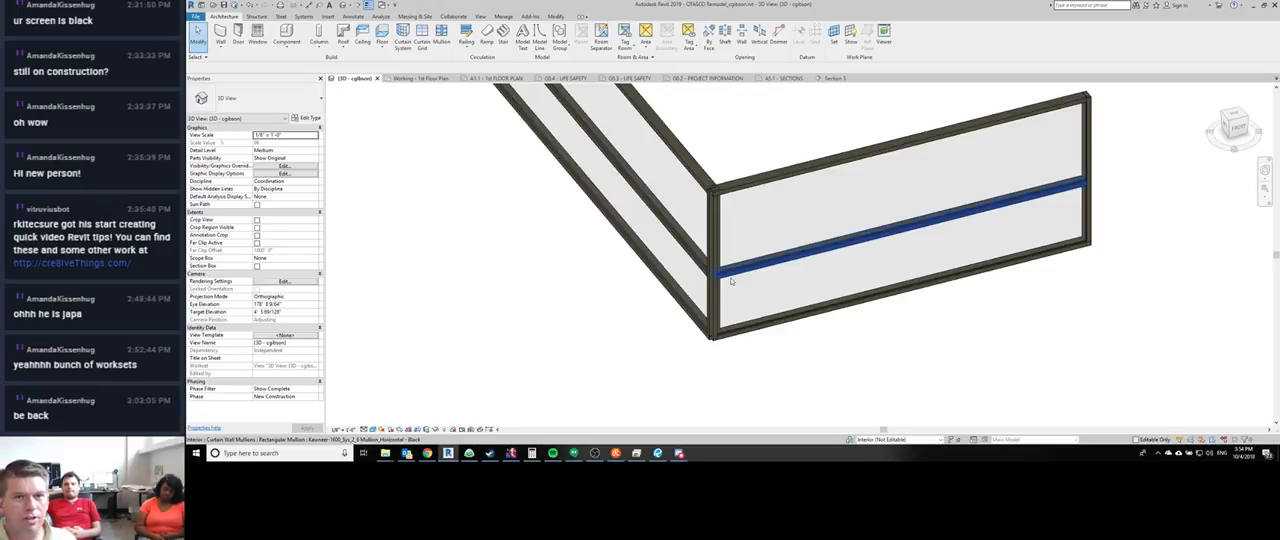
- Select the first leg's corner jamb mullion pieces along their grid line, unpin them and delete them
scroll(712, 200, up, 5)
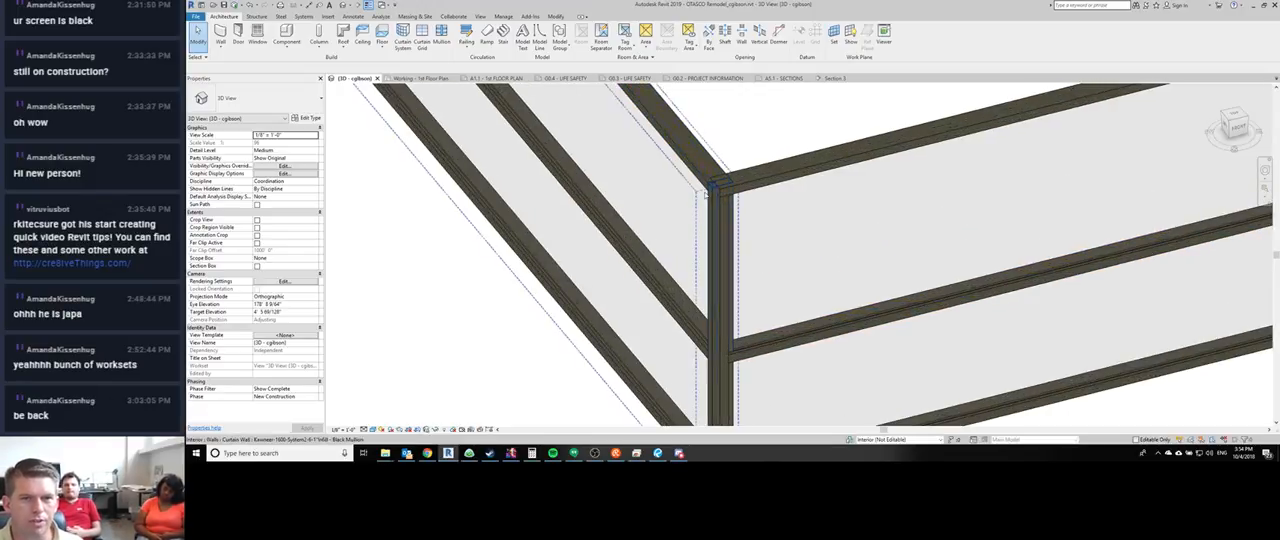
scroll(708, 185, down, 3)
click(710, 198)
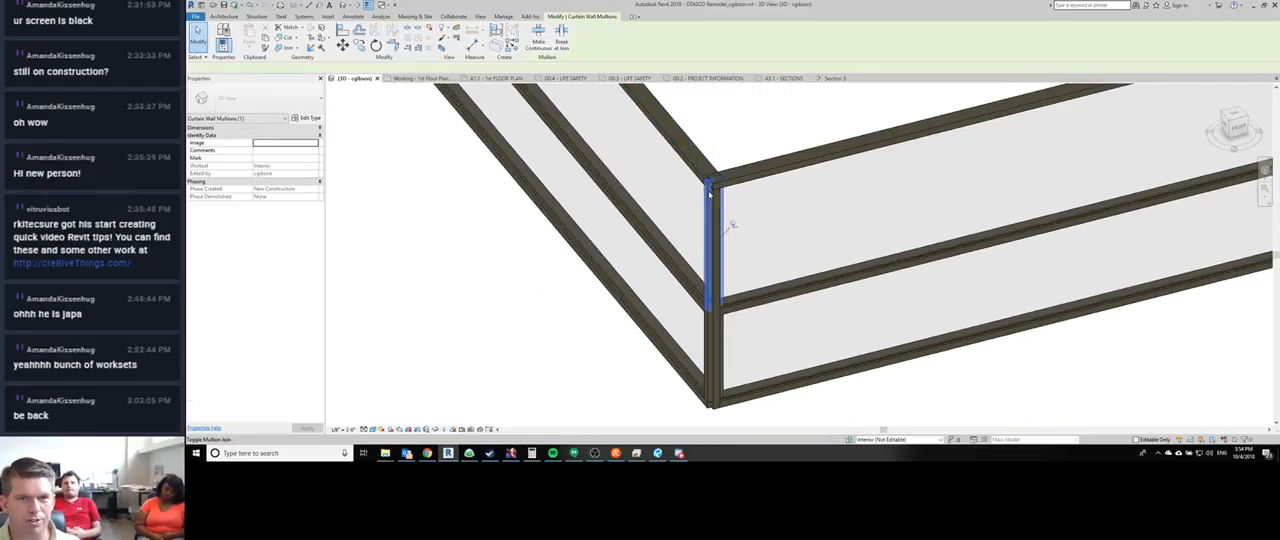
right_click(712, 192)
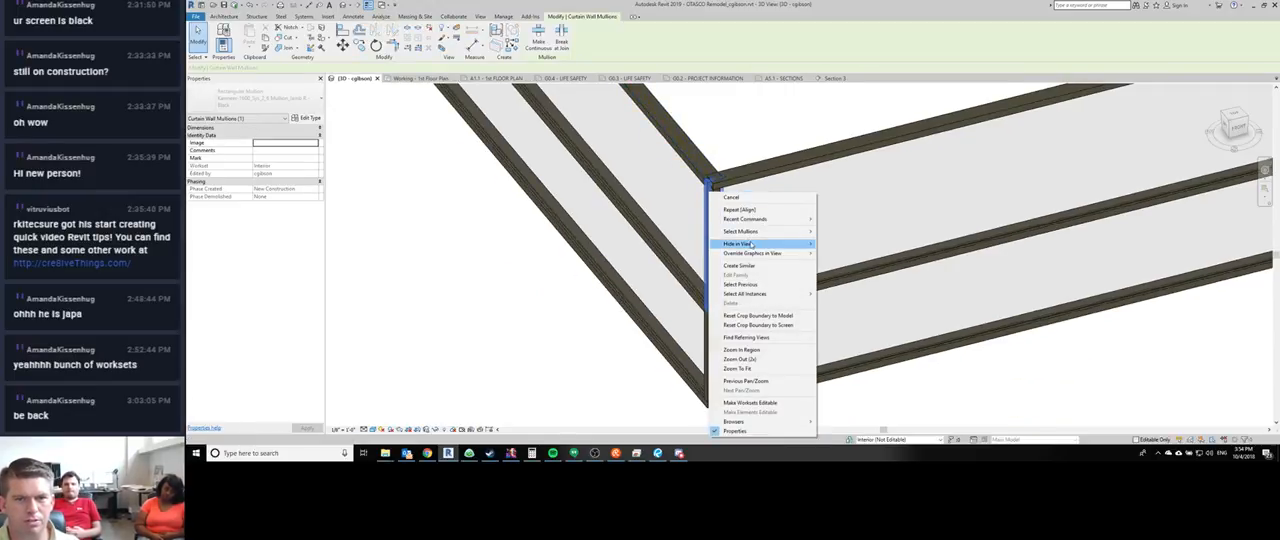
mouse_move(755, 232)
click(836, 232)
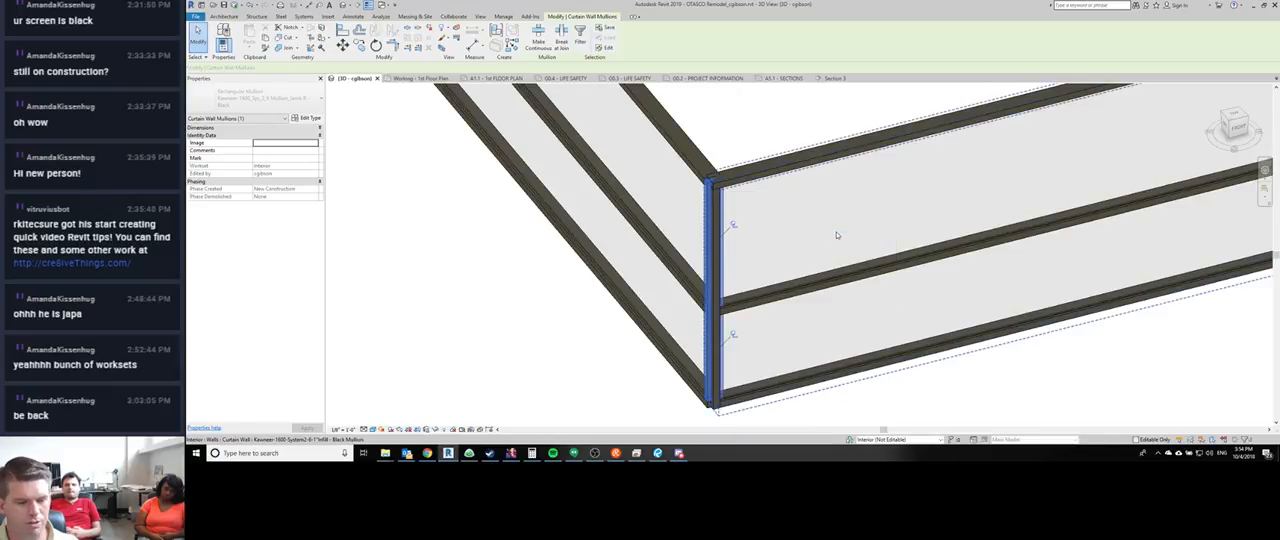
key(Escape)
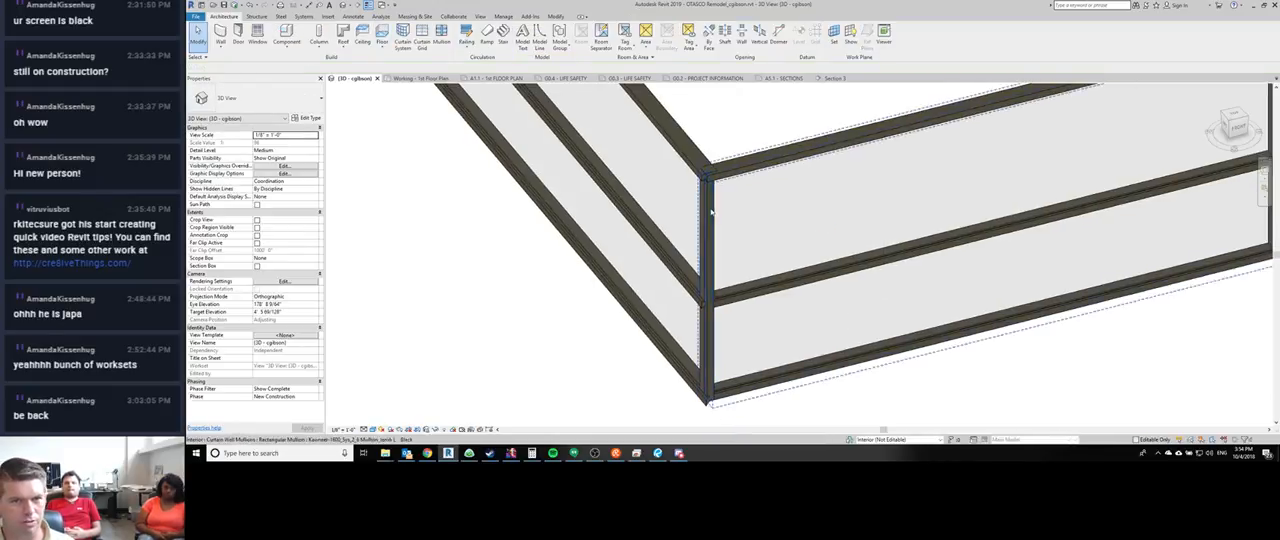
scroll(731, 133, down, 1)
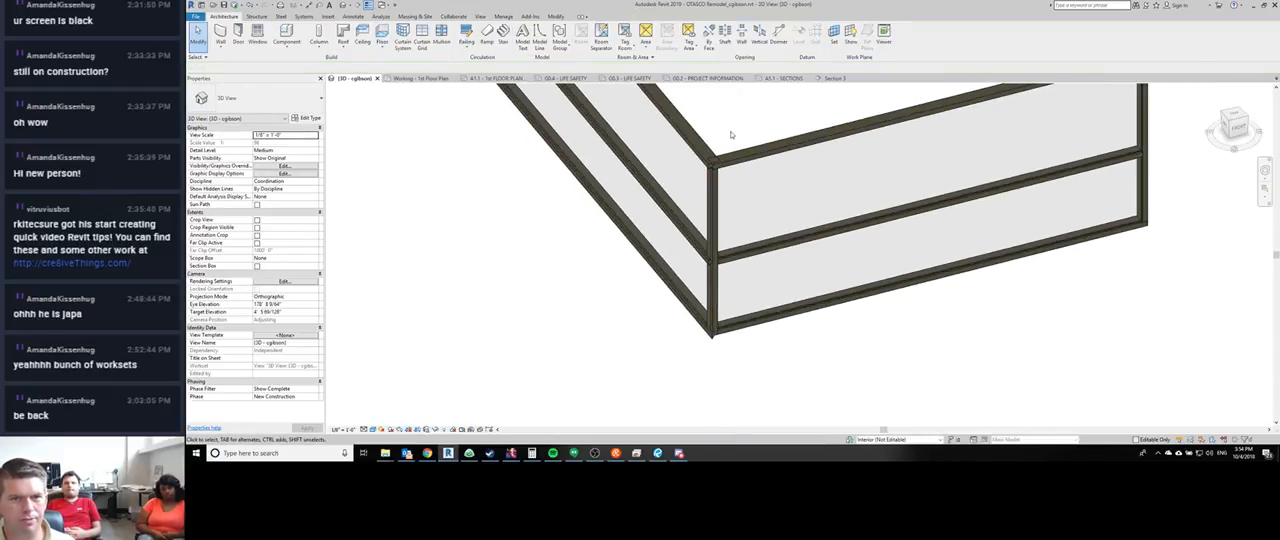
- Unpin both remaining corner jamb mullion pieces and change their type to Kawneer-1600_Sys_2_7.5 Mullion O Corner Cap Black
click(714, 193)
right_click(714, 192)
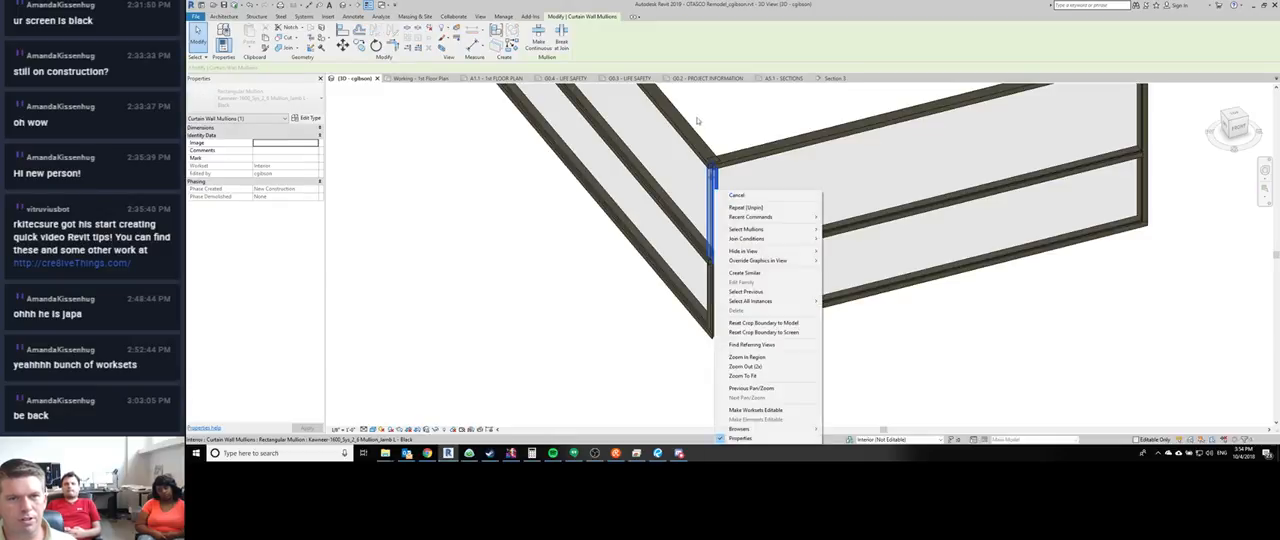
click(698, 124)
drag(699, 113, 726, 351)
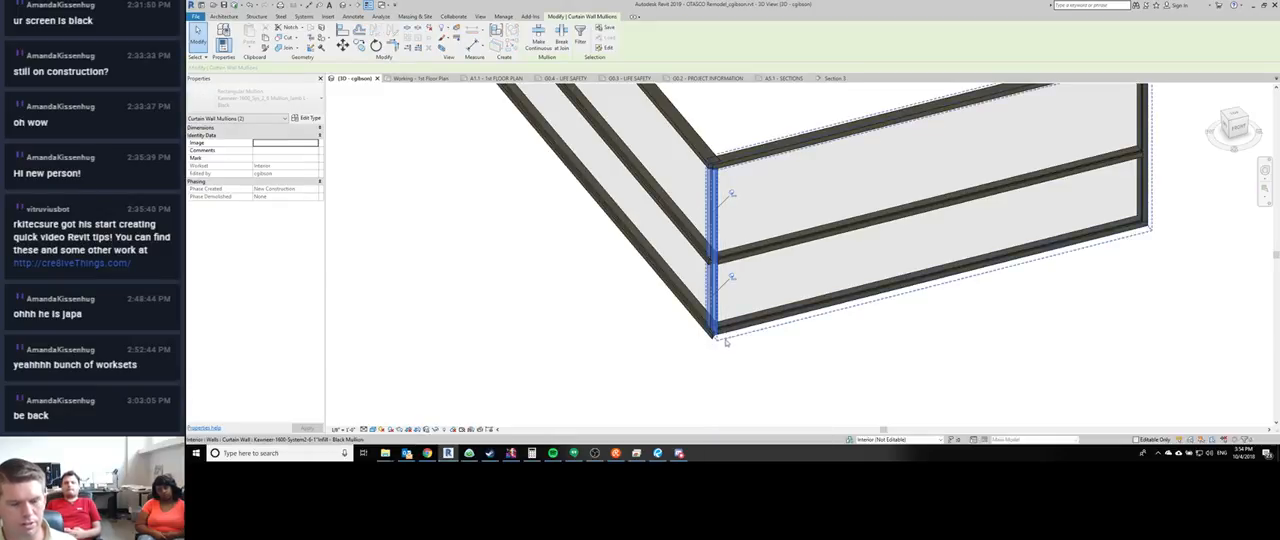
click(238, 94)
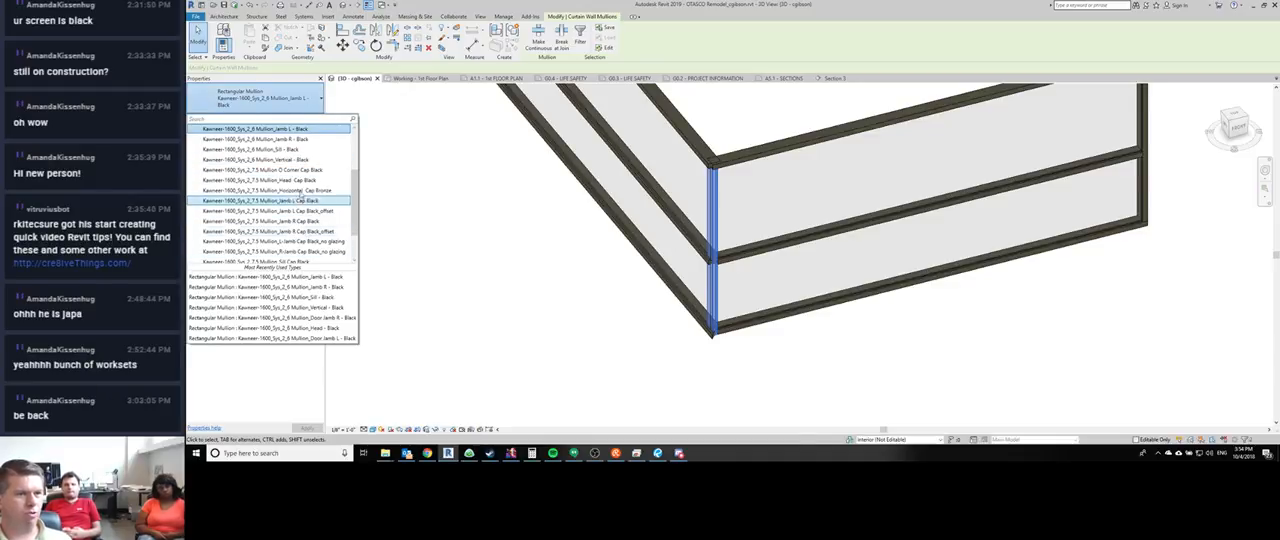
scroll(295, 240, down, 2)
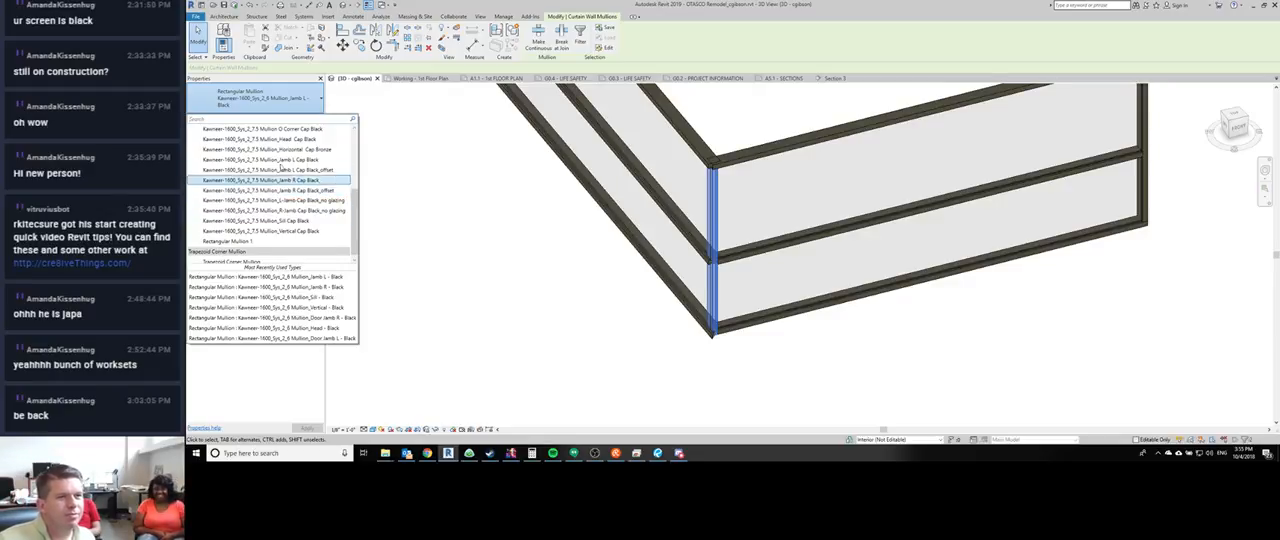
click(288, 130)
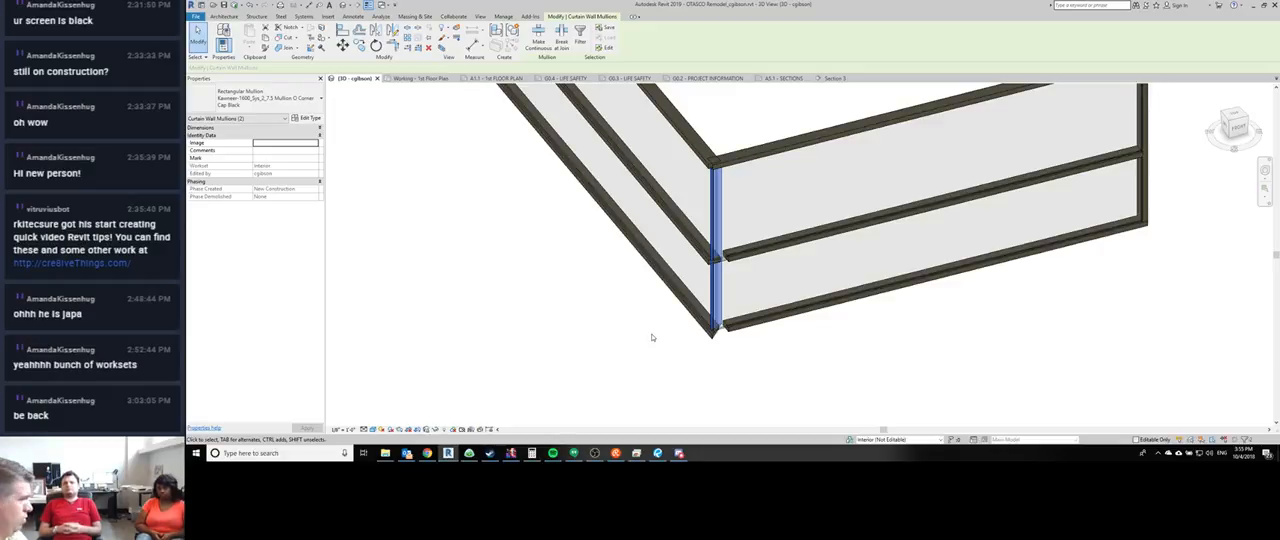
click(805, 378)
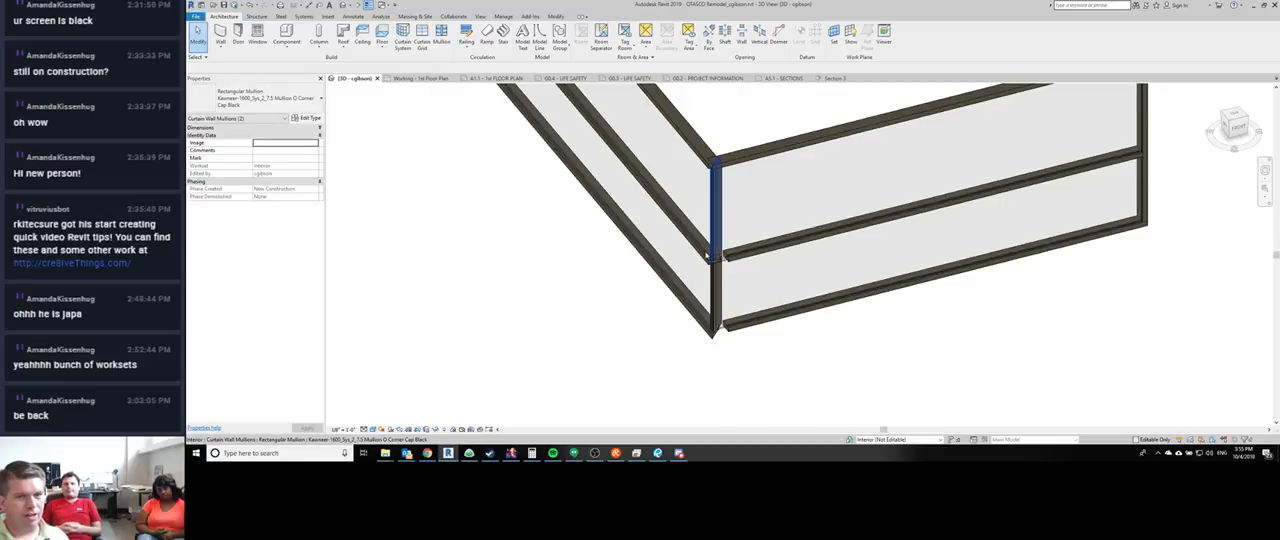
- Make the first leg's head mullion continuous where it meets the new corner mullion
scroll(692, 200, up, 3)
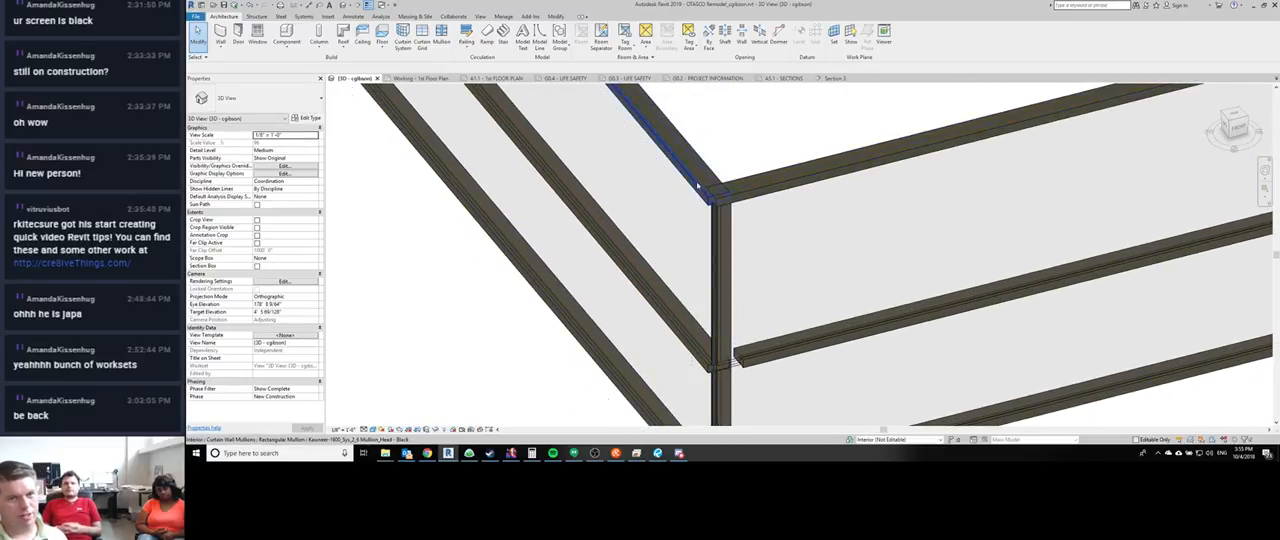
click(691, 179)
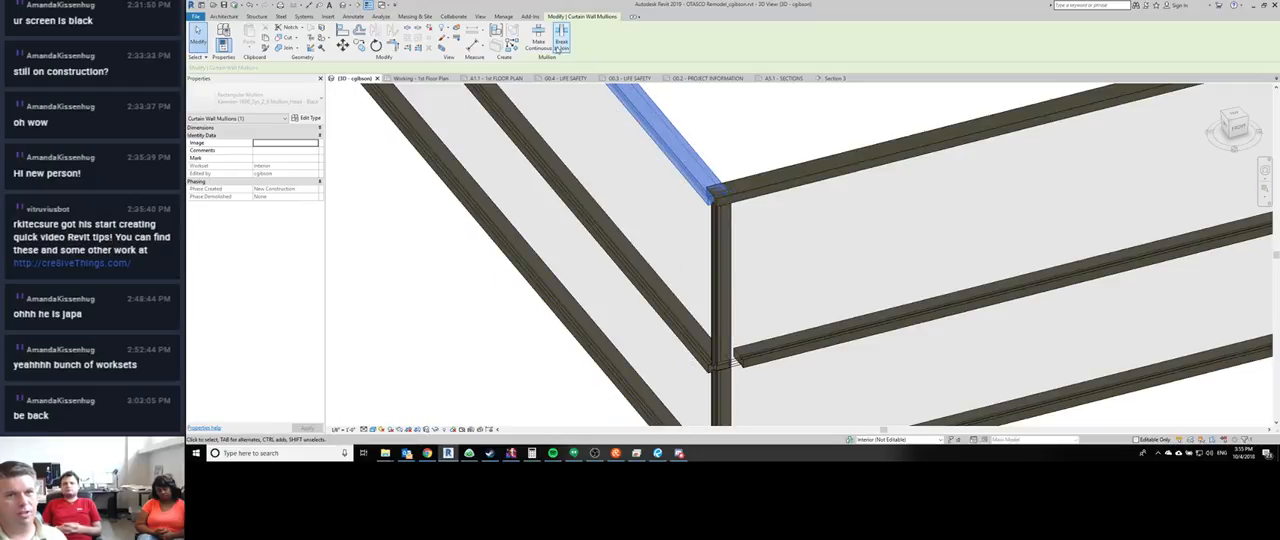
click(546, 44)
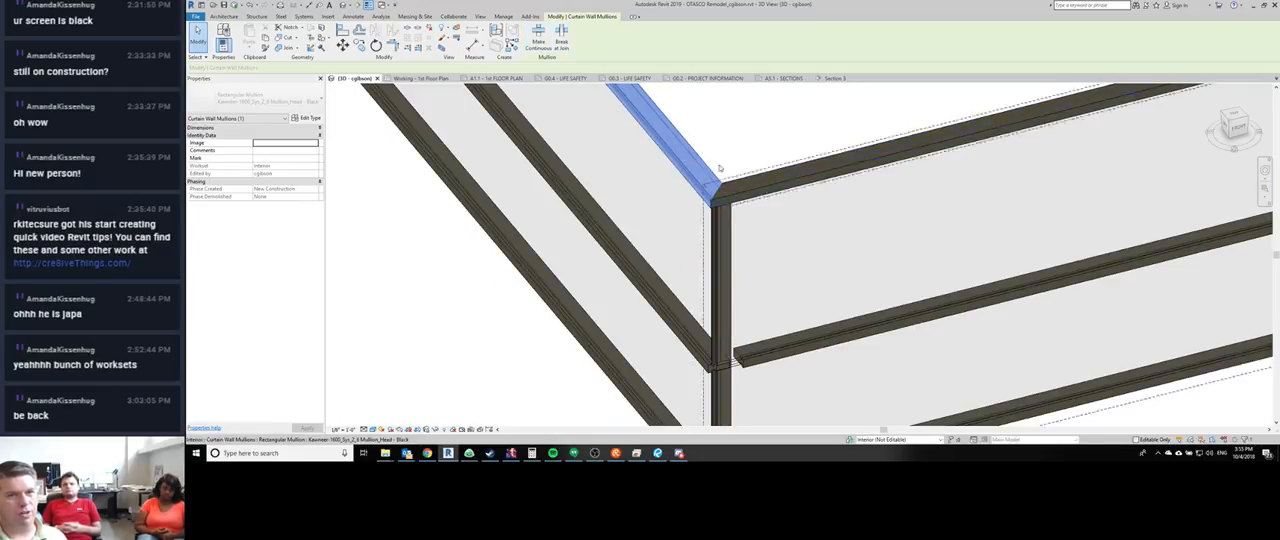
middle_drag(687, 202, 682, 131)
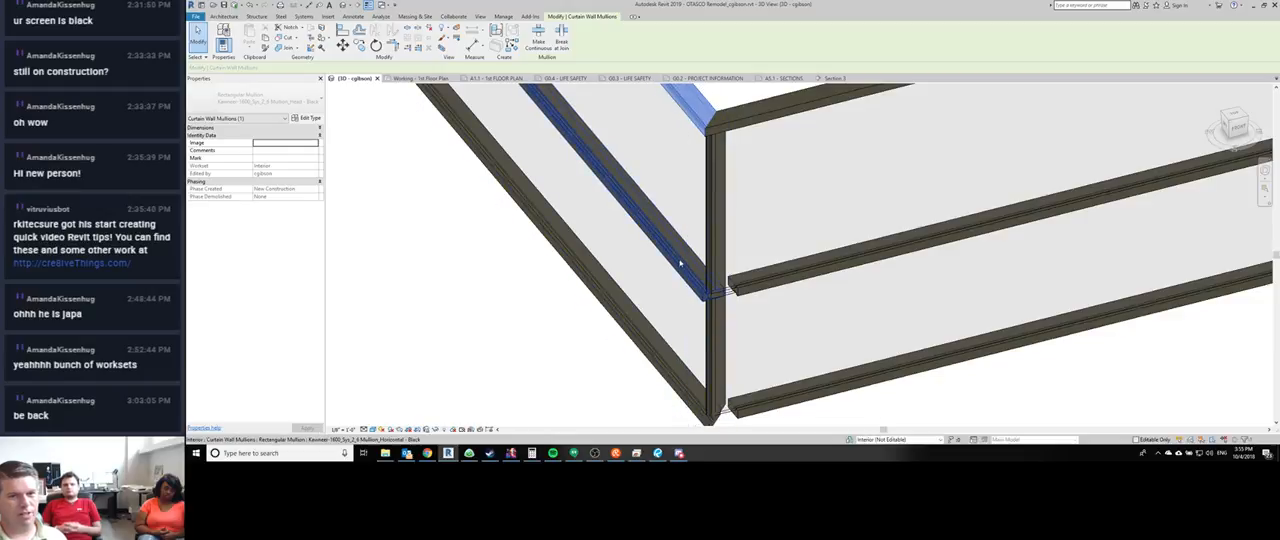
- Adjust the joins of both legs' intermediate horizontal mullions on the sample wall so they meet cleanly at the corner mullion
click(683, 266)
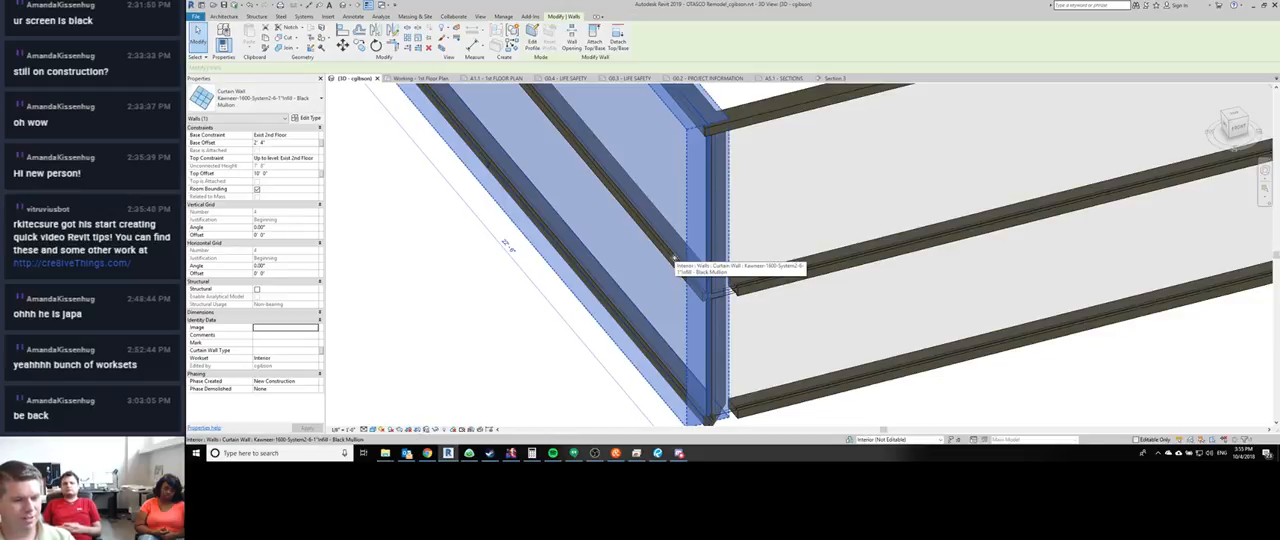
key(Escape)
click(670, 241)
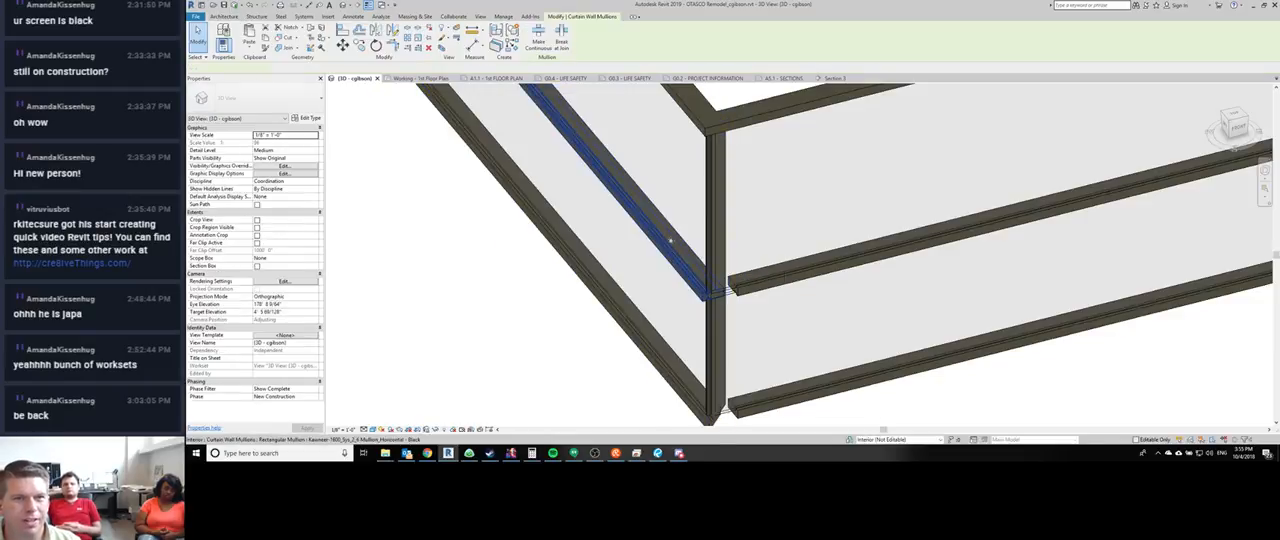
click(541, 43)
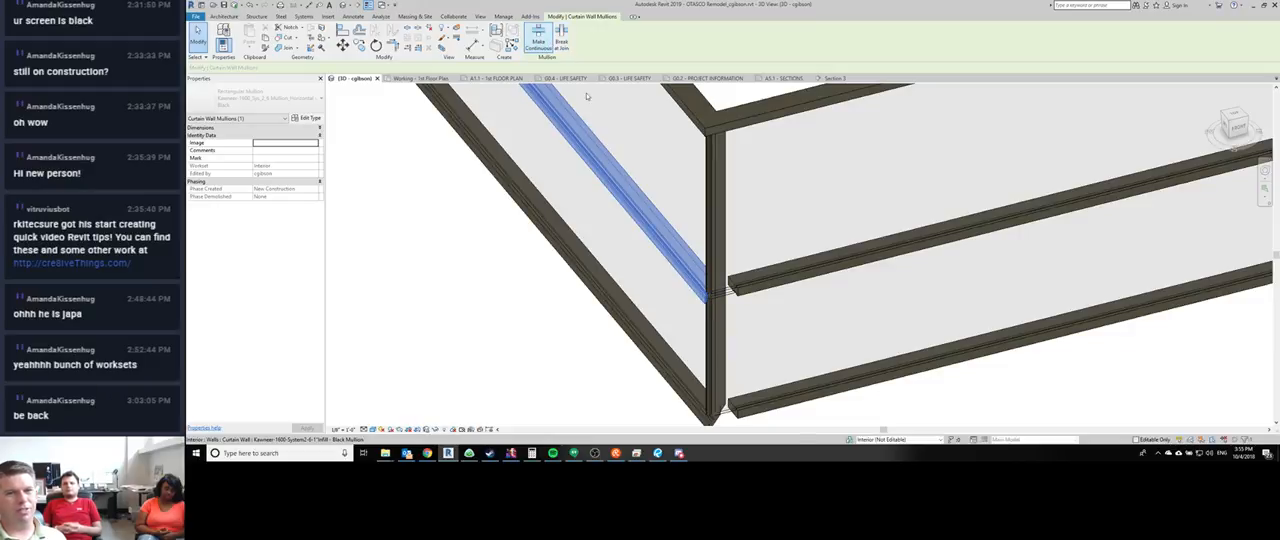
click(1101, 180)
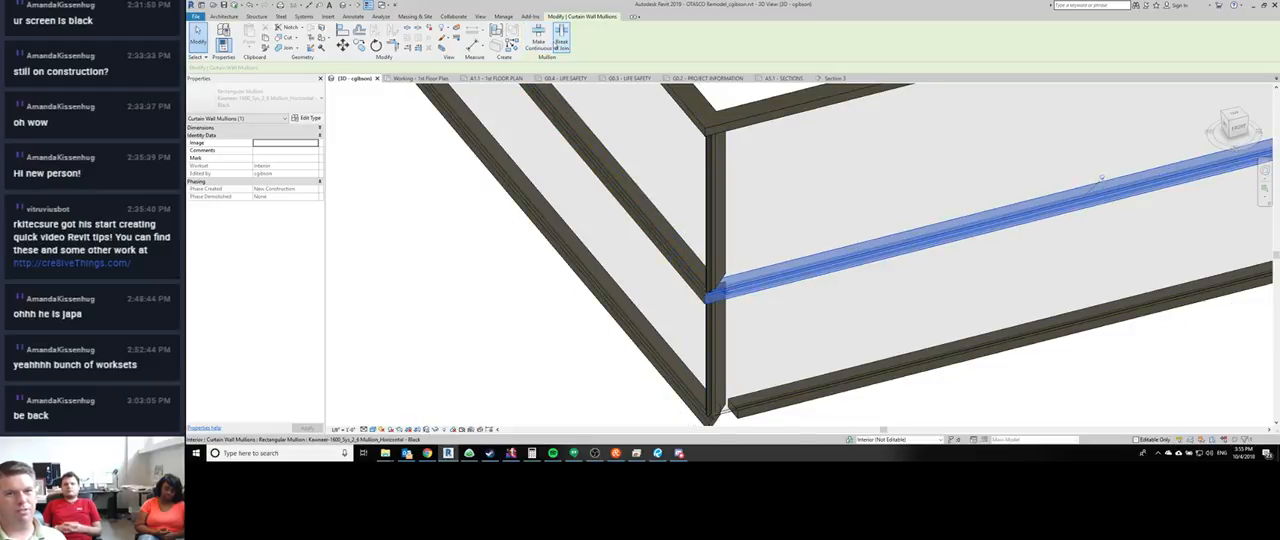
- Make the second leg's sill mullion continuous at the sample corner and adjust the first leg's sill join to meet it
middle_drag(818, 343, 808, 200)
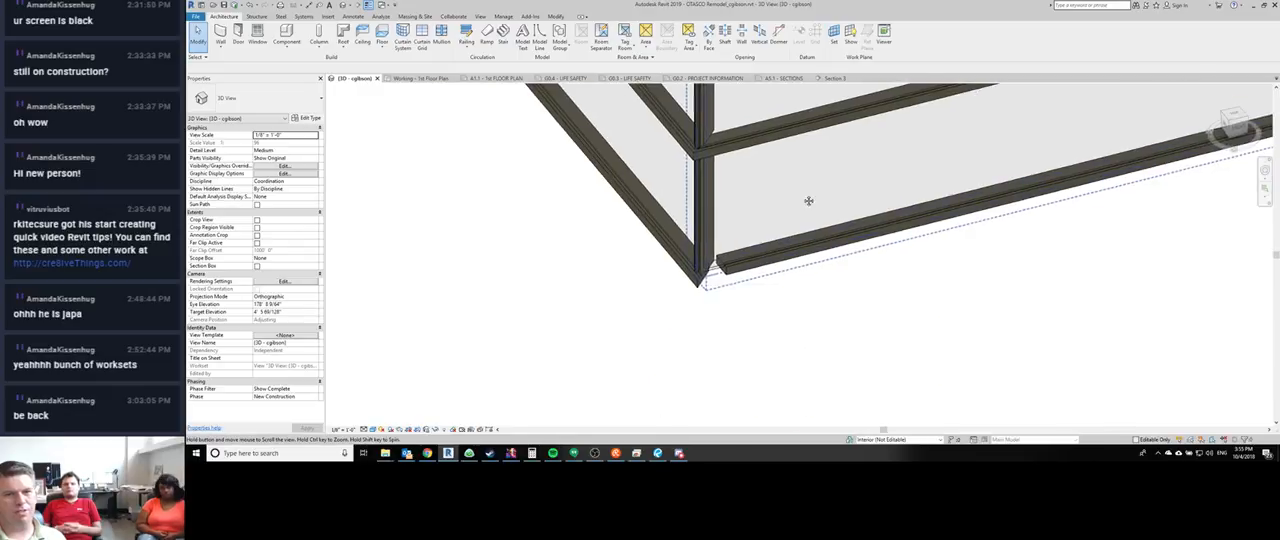
click(737, 276)
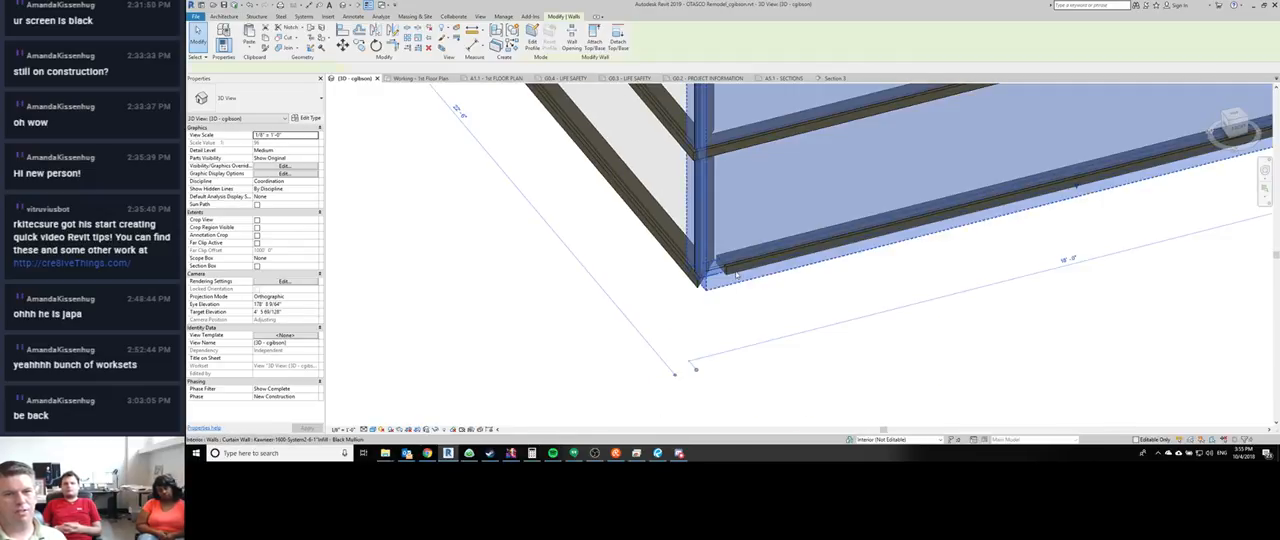
click(777, 323)
click(749, 273)
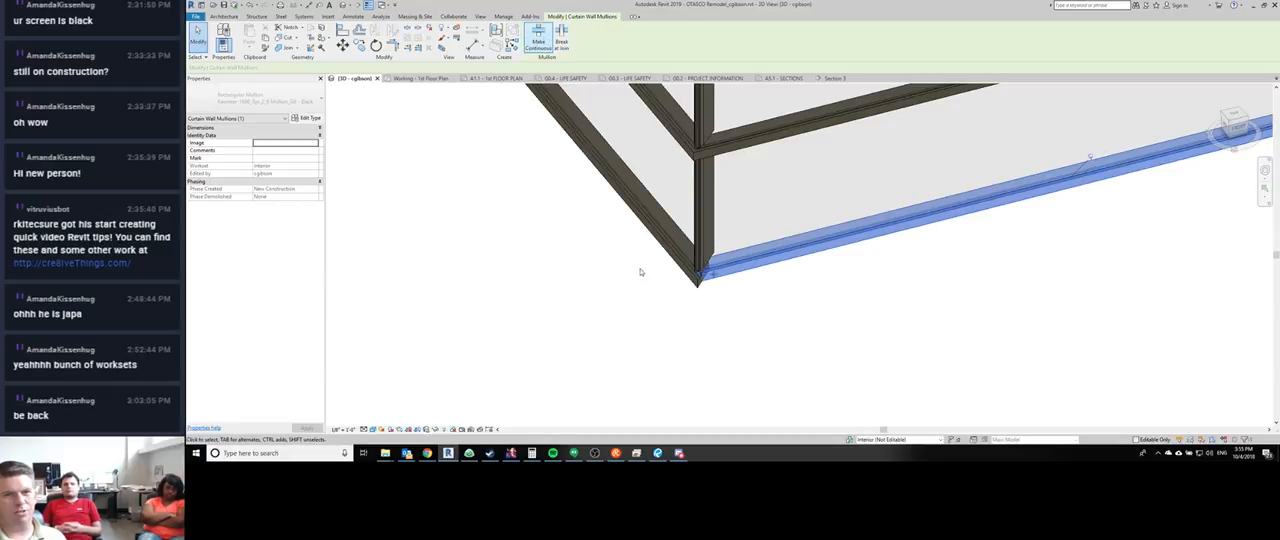
click(601, 143)
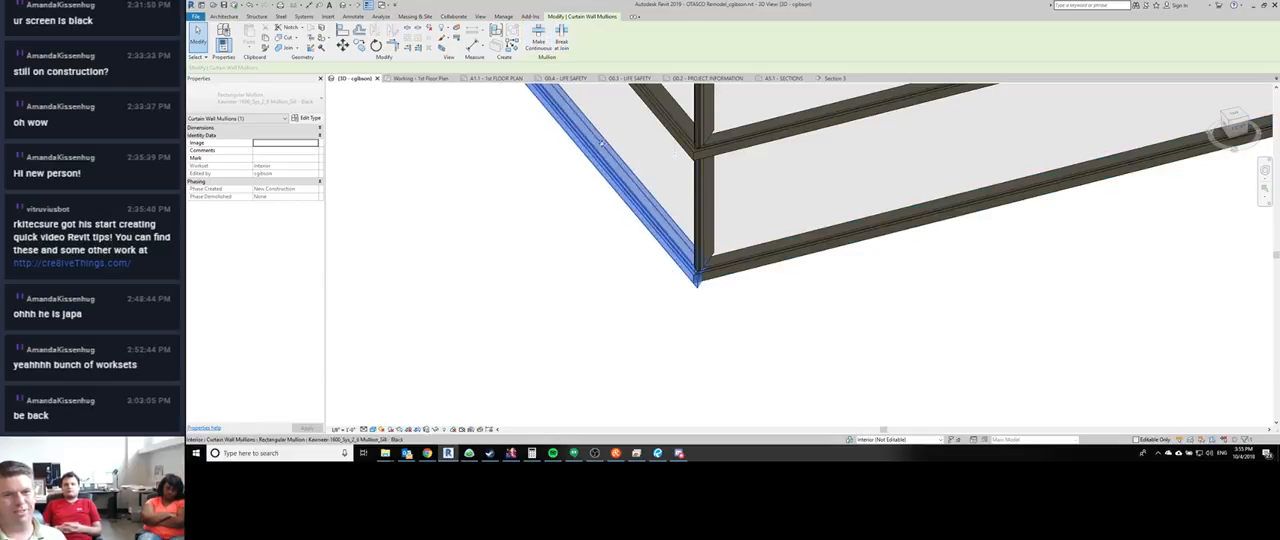
click(563, 43)
click(792, 340)
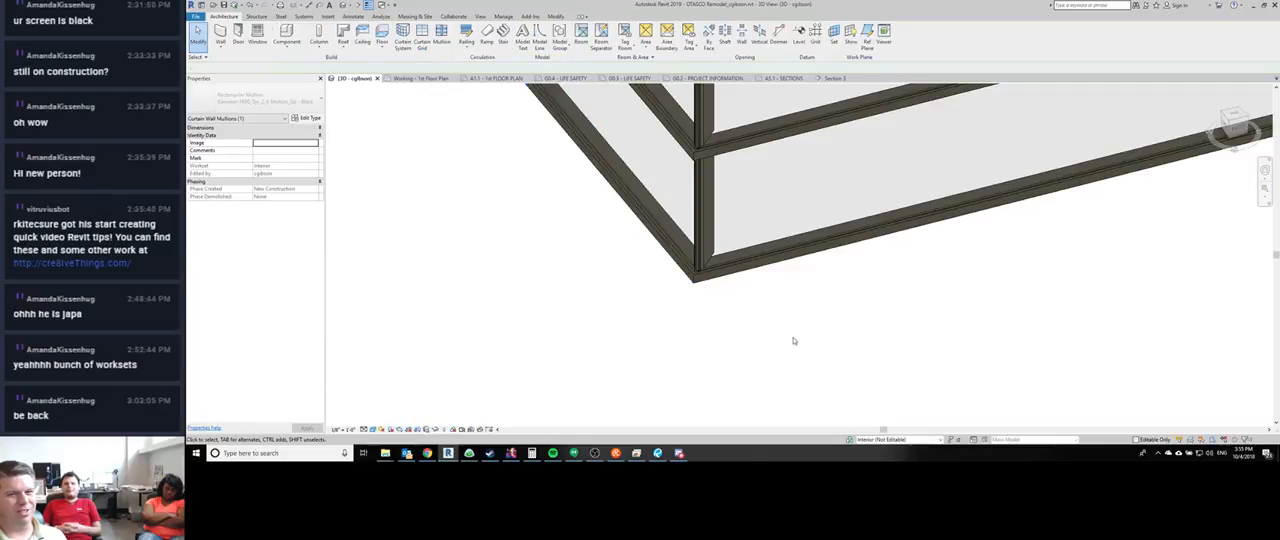
- Trim the two OTASCO Thin Profile Storefront curtain walls to each other at the building's projecting corner
middle_drag(796, 342, 772, 412)
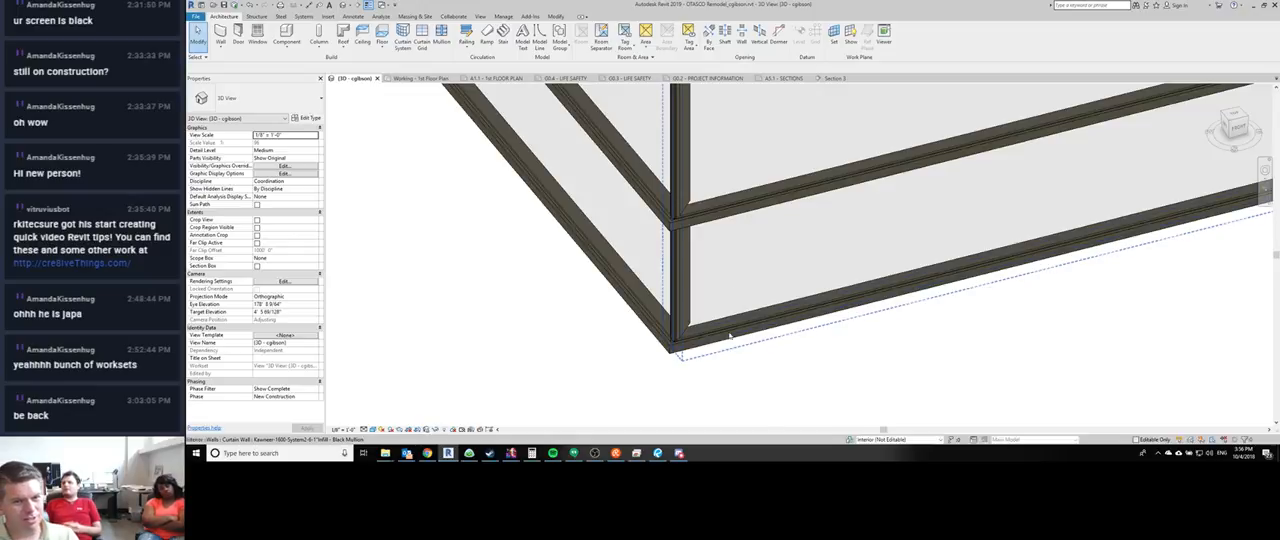
shift+middle_drag(735, 291, 1030, 341)
scroll(857, 286, down, 7)
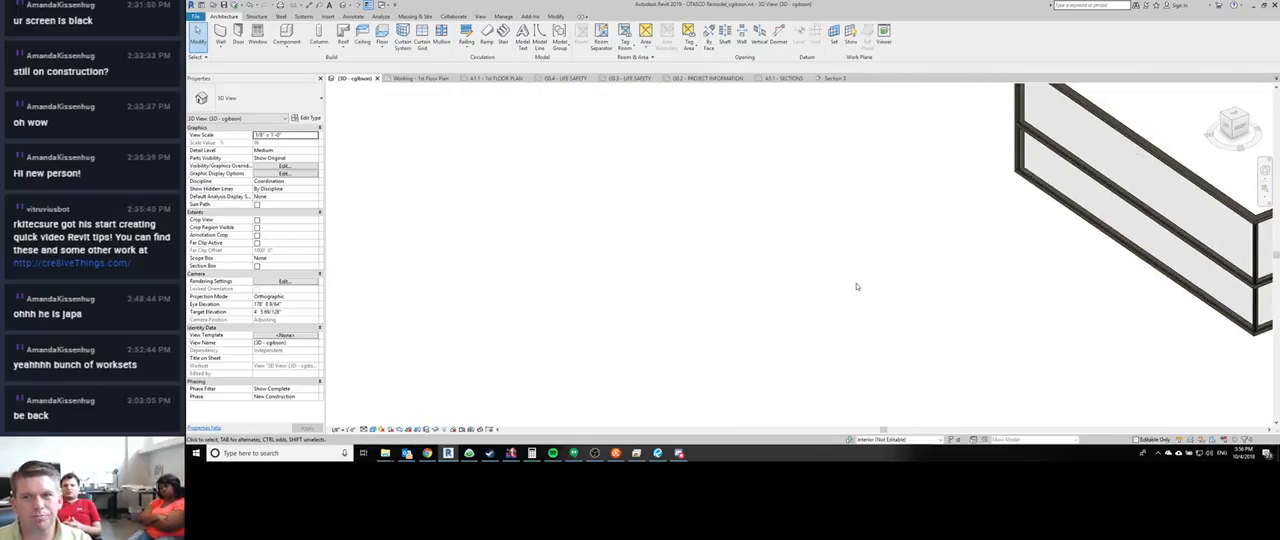
middle_drag(799, 205, 735, 290)
scroll(735, 290, up, 5)
scroll(735, 320, up, 6)
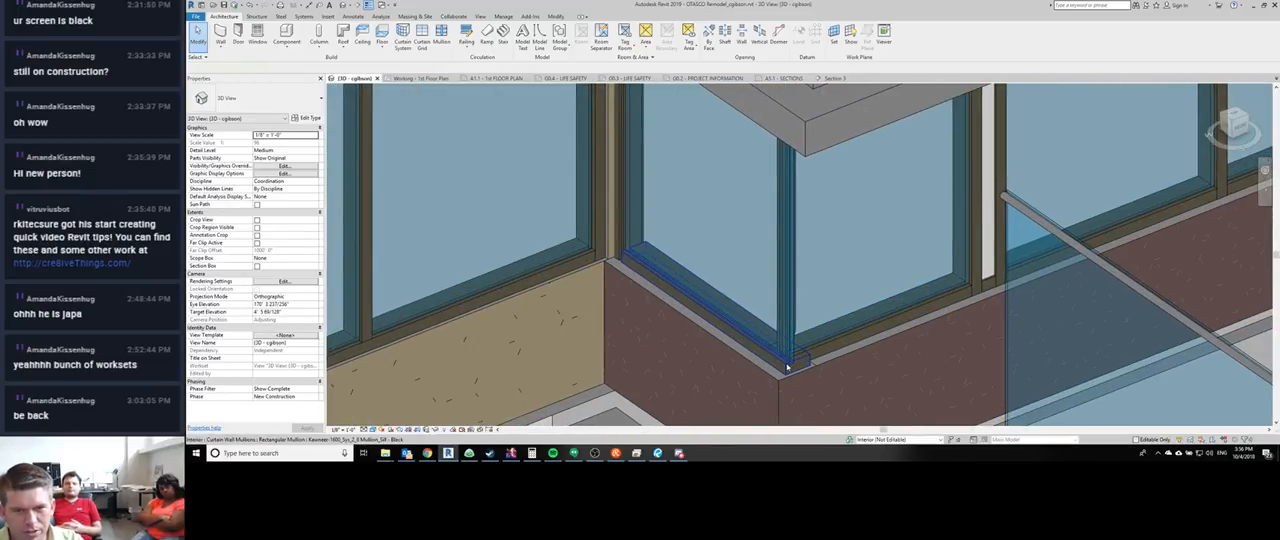
click(787, 367)
key(t)
key(r)
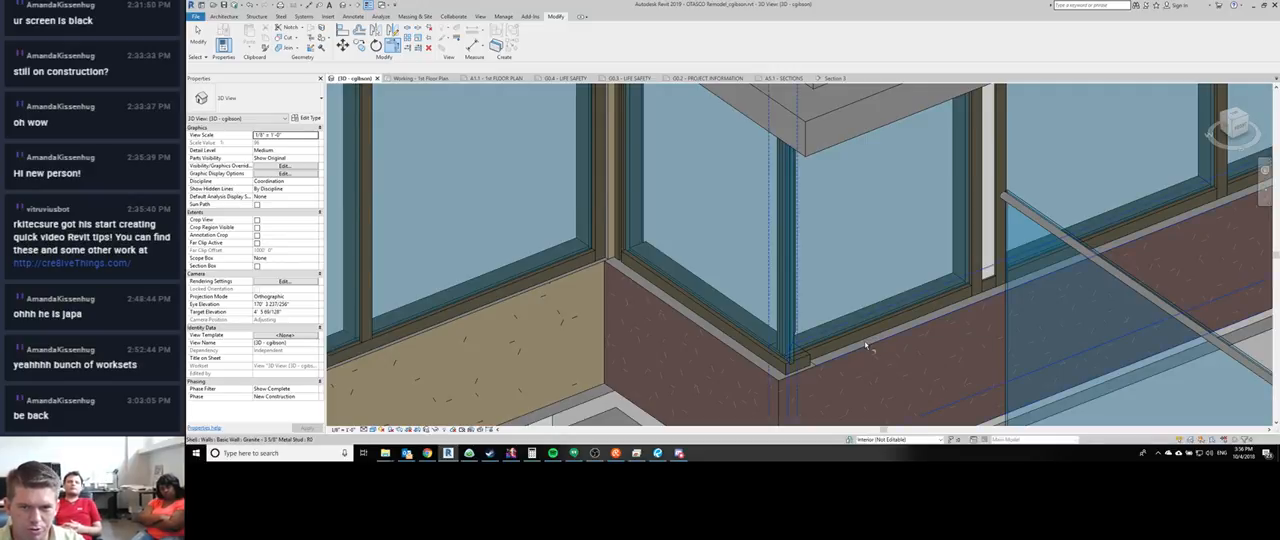
middle_drag(867, 345, 775, 330)
scroll(775, 330, down, 2)
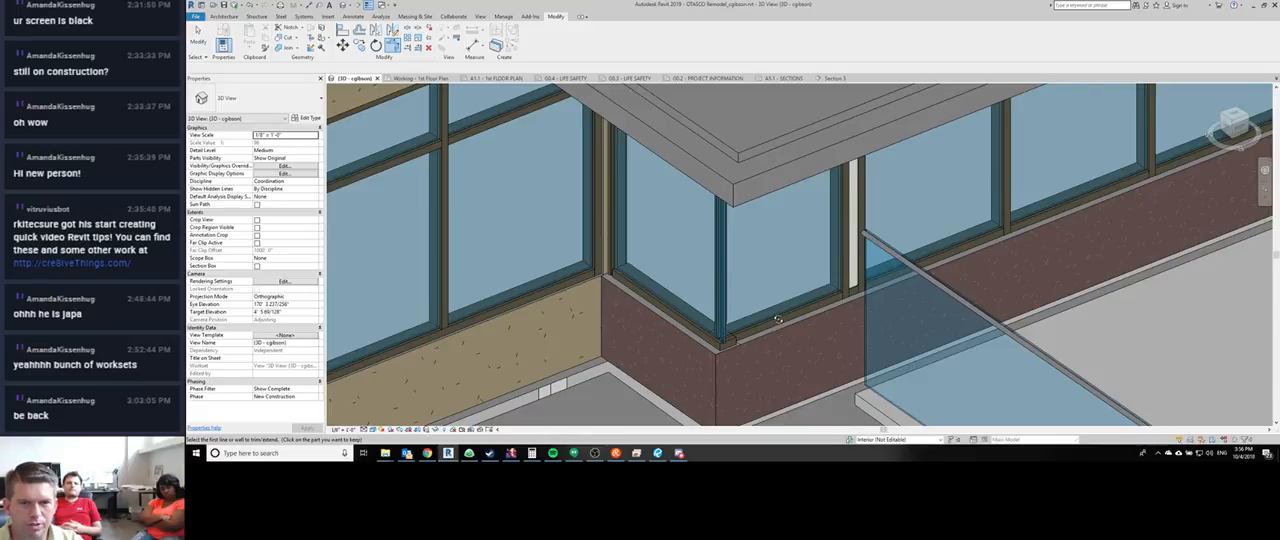
shift+middle_drag(778, 322, 706, 287)
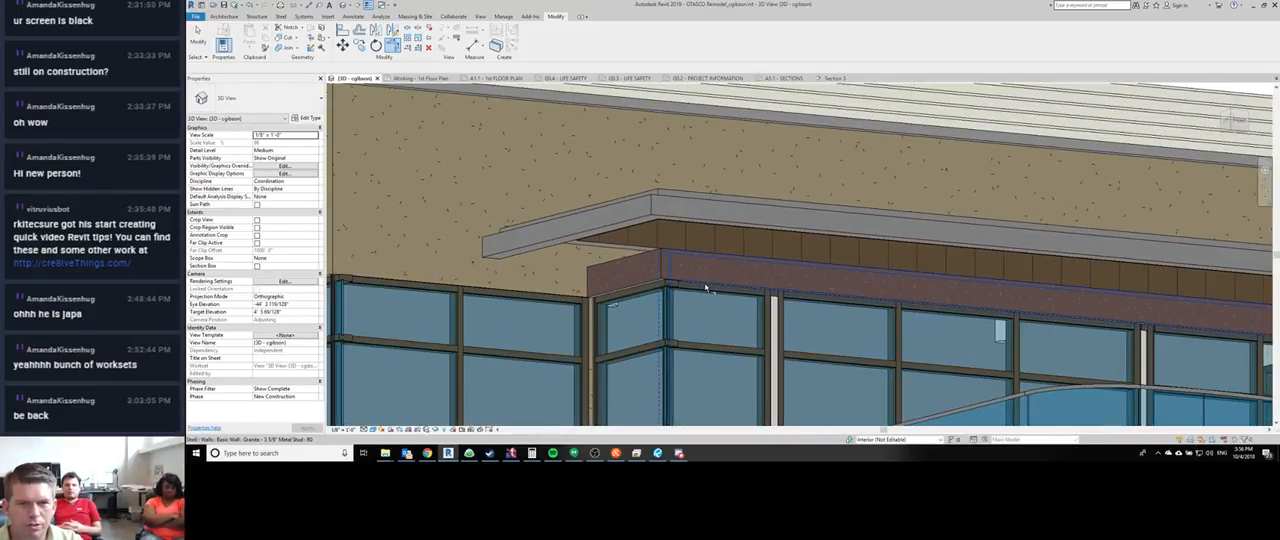
click(668, 288)
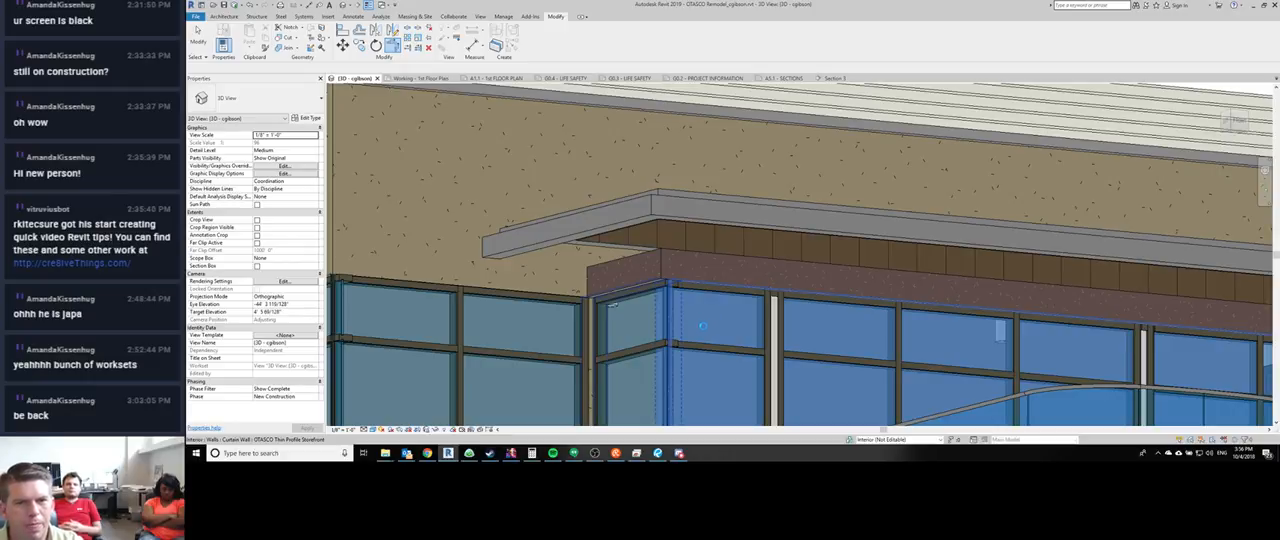
key(t)
key(r)
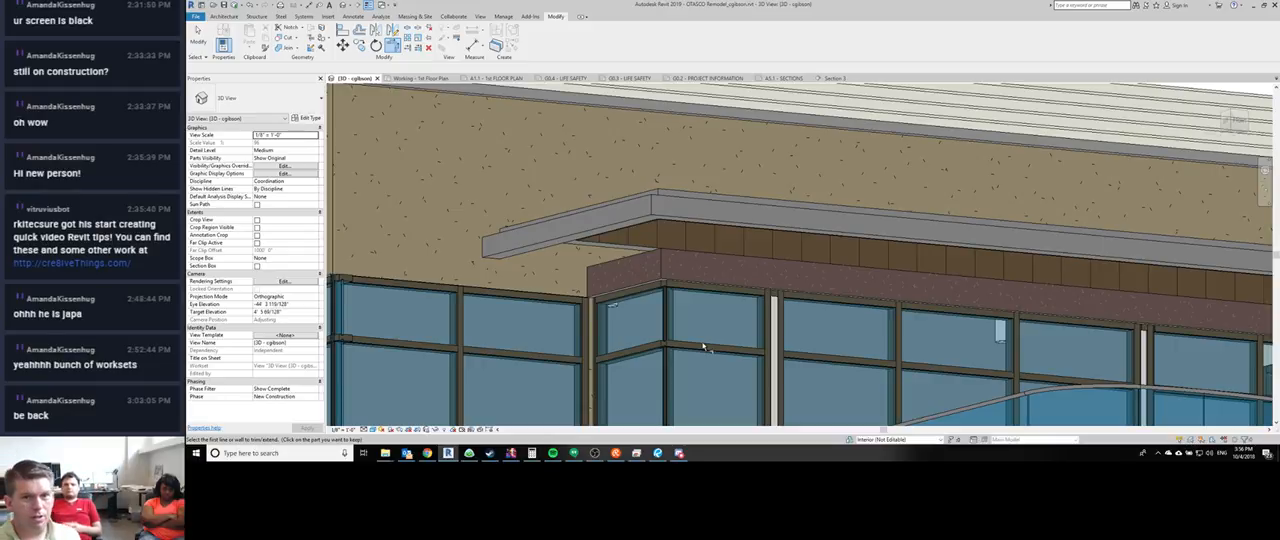
- Adjust the joins of the return and front sill mullions where they meet at the building's storefront corner
shift+middle_drag(703, 347, 660, 372)
scroll(660, 372, up, 3)
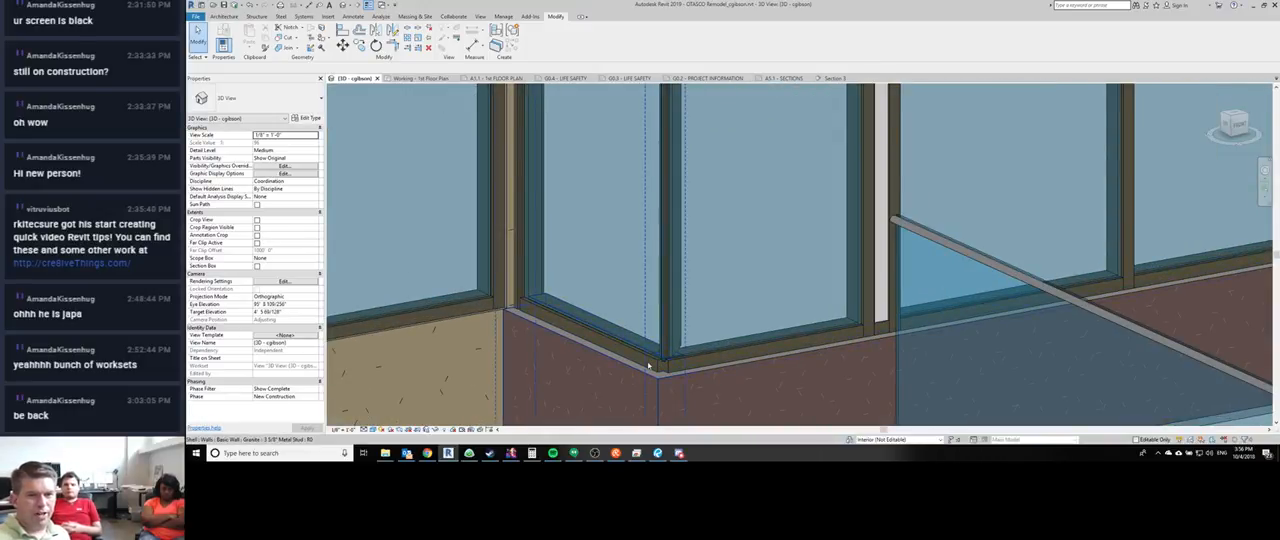
click(655, 366)
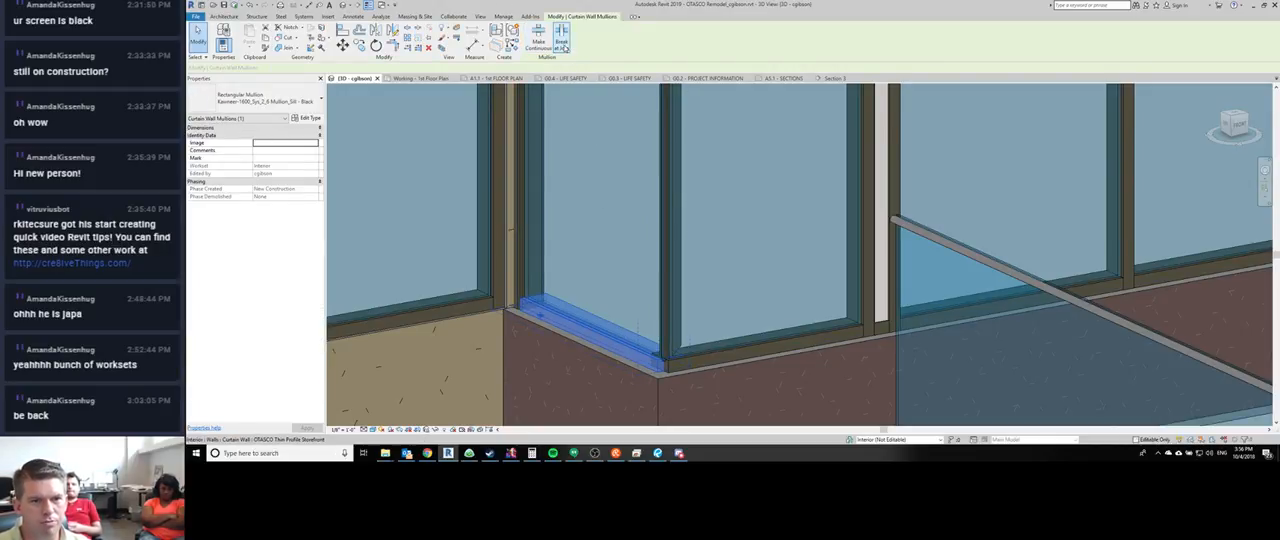
click(720, 345)
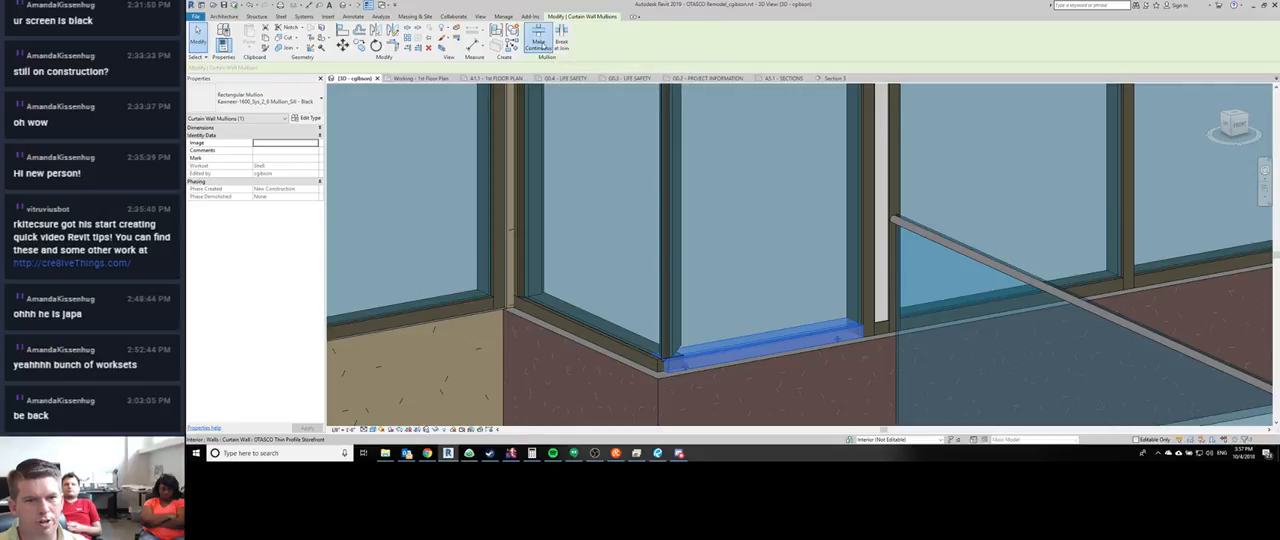
click(561, 38)
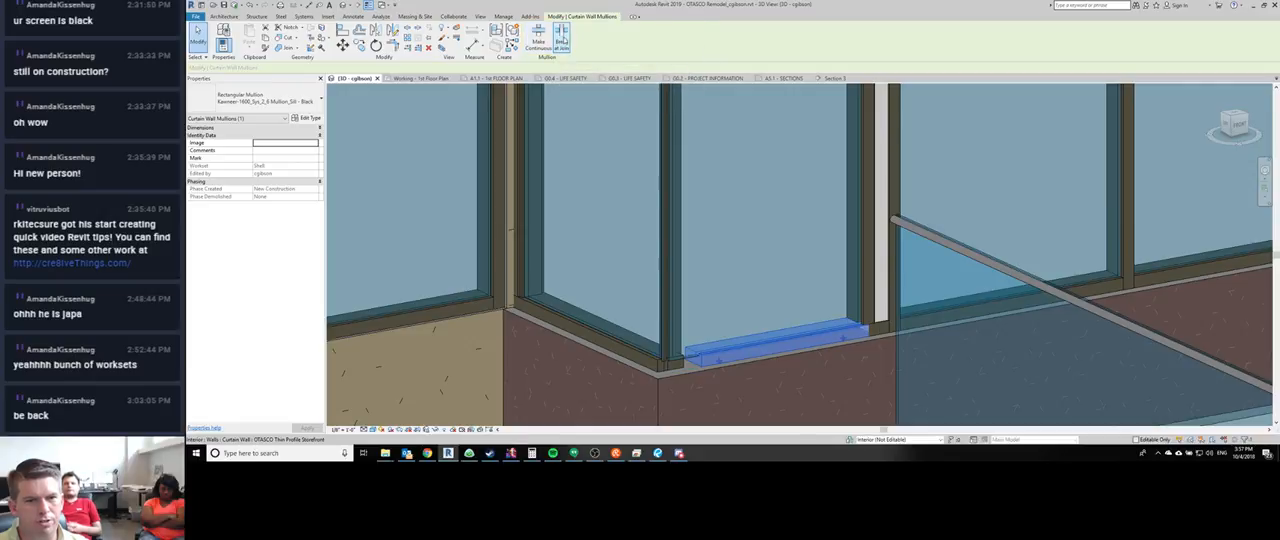
click(658, 364)
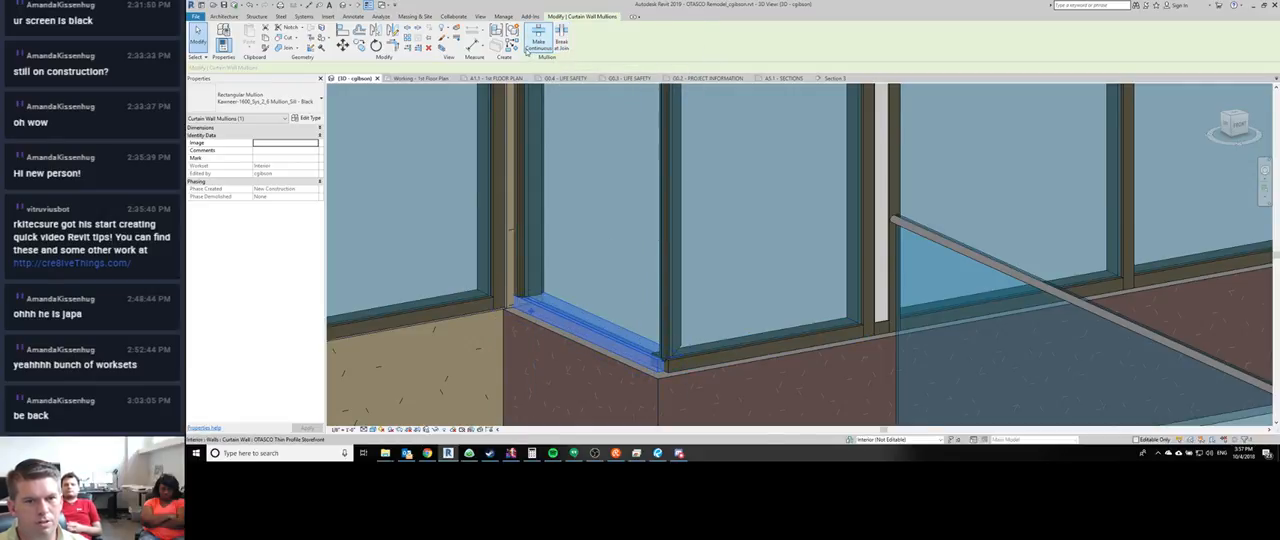
middle_drag(601, 216, 594, 256)
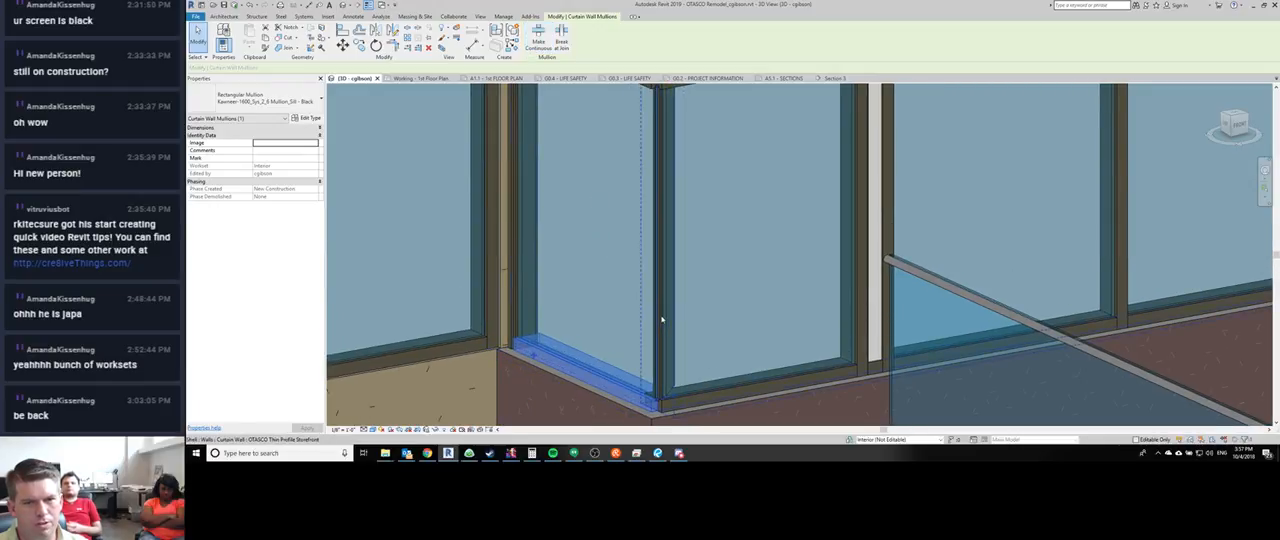
- Toggle the lower corner mullion's join, then extend the front and return sill mullions continuously beneath it to the corner
click(660, 318)
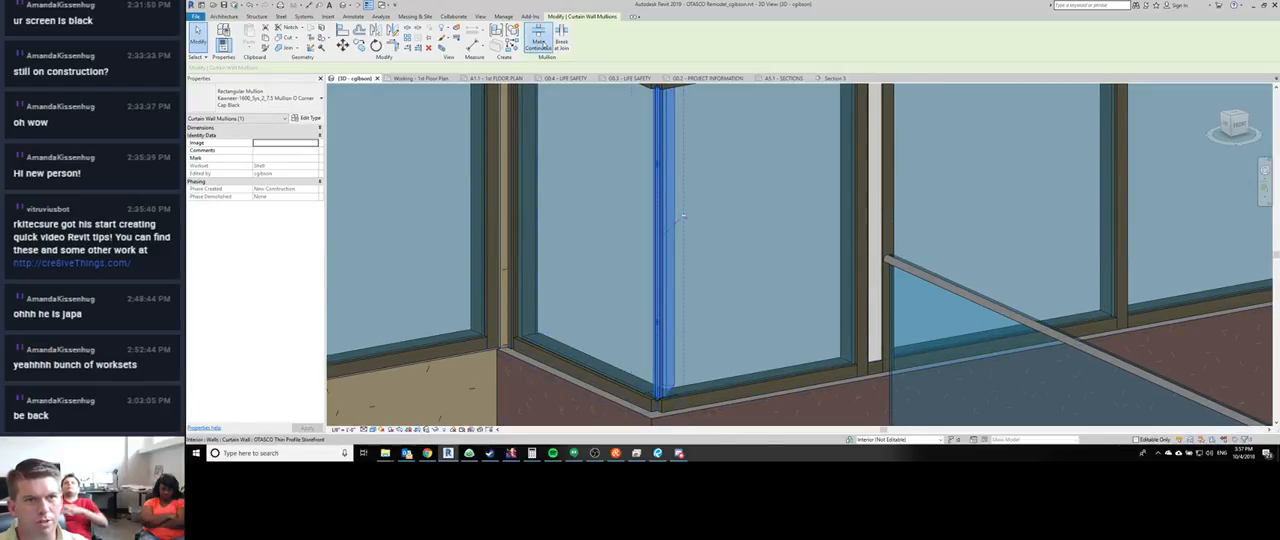
click(571, 45)
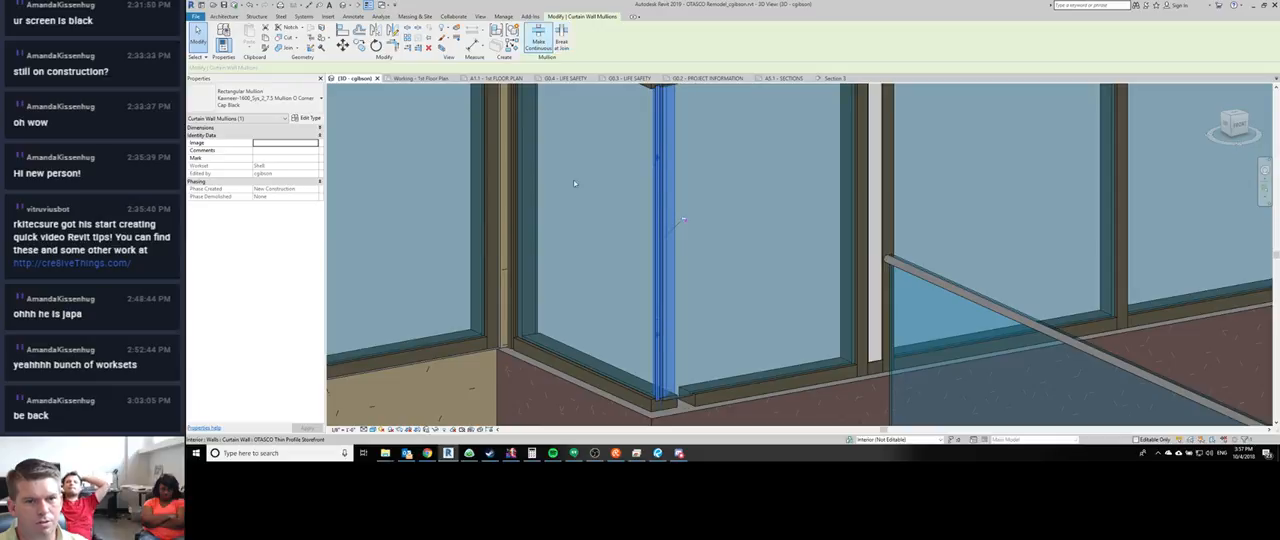
click(788, 366)
click(540, 40)
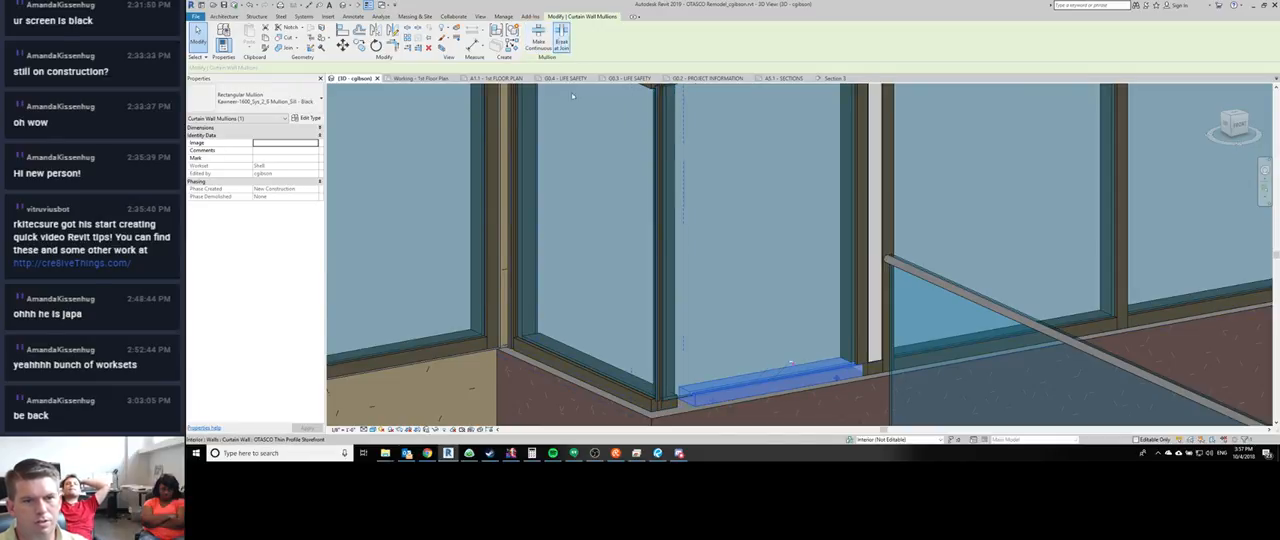
click(557, 42)
click(630, 386)
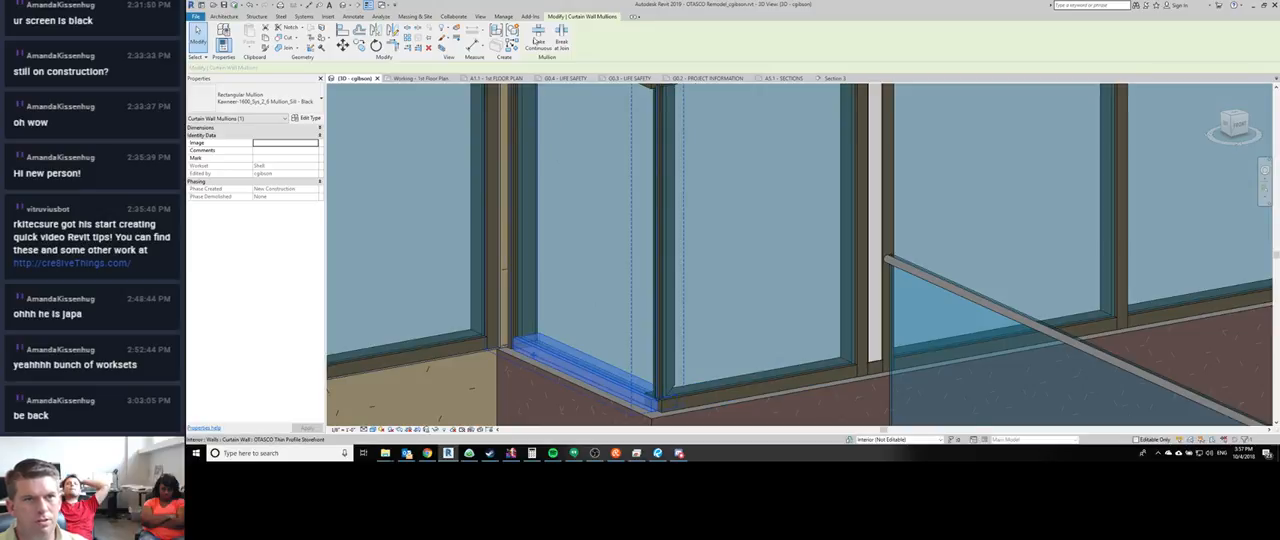
click(540, 40)
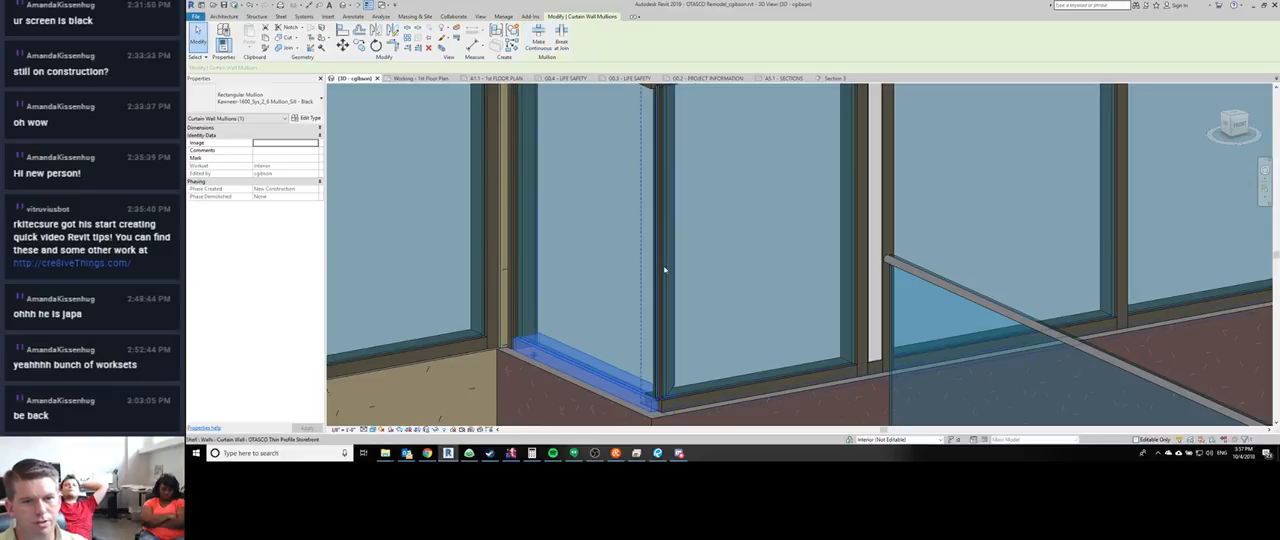
- Extend the front intermediate horizontal mullion to the storefront corner and adjust the return's matching horizontal mullion join
middle_drag(663, 271, 643, 312)
scroll(652, 155, down, 4)
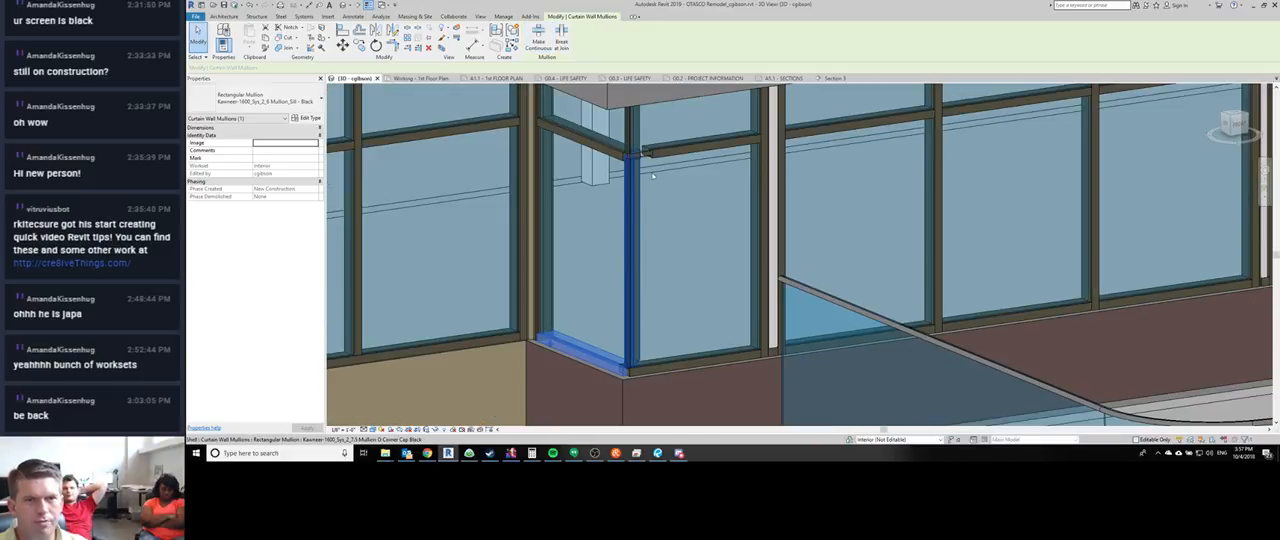
click(656, 151)
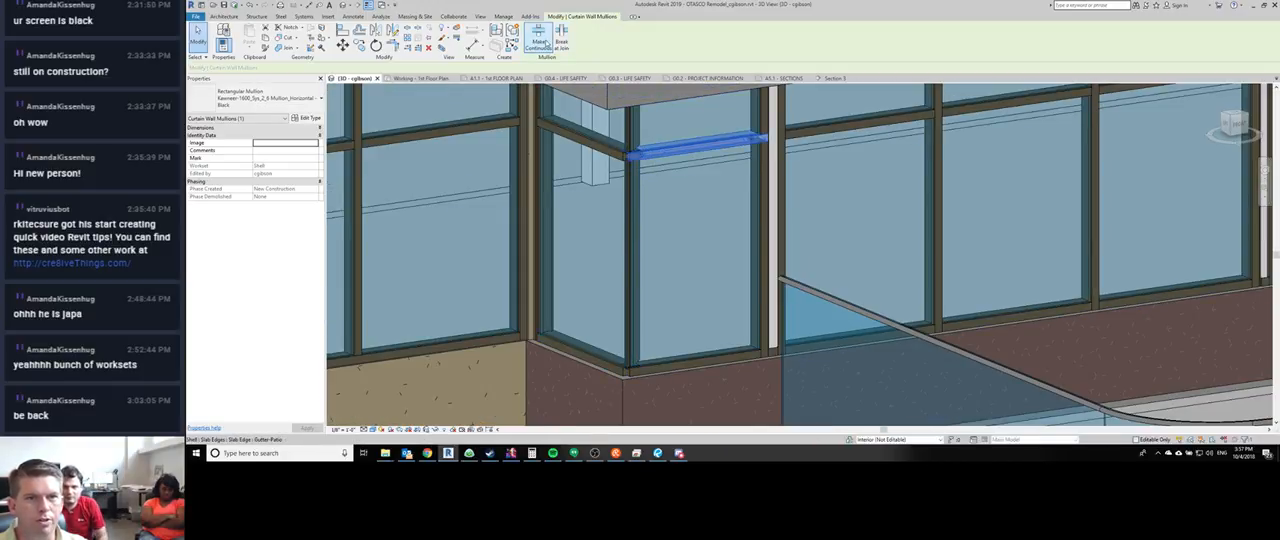
click(584, 140)
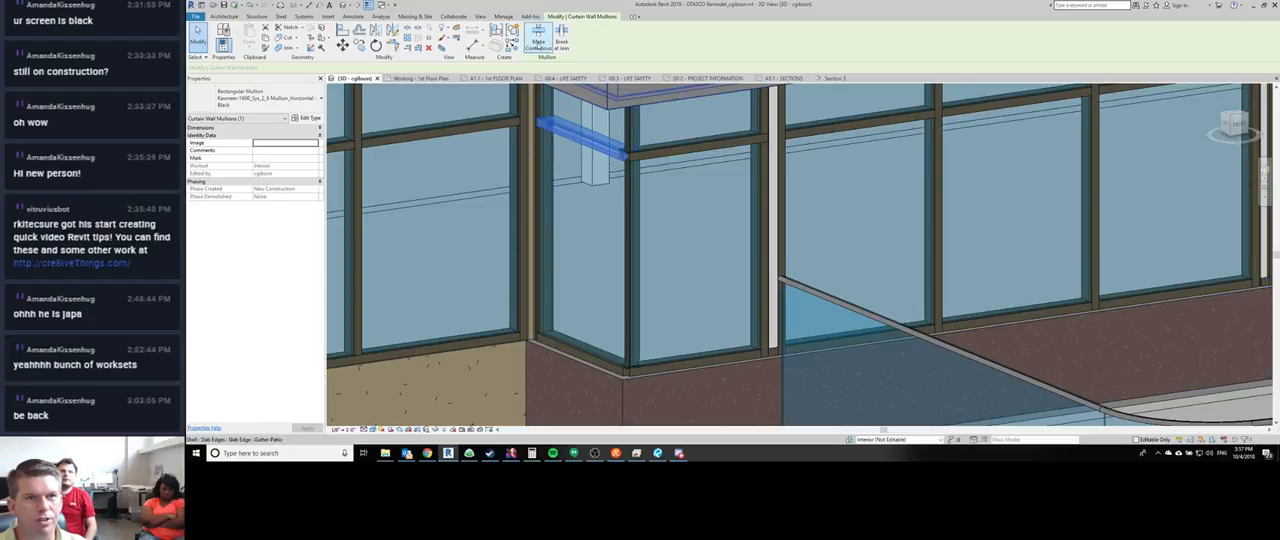
click(565, 42)
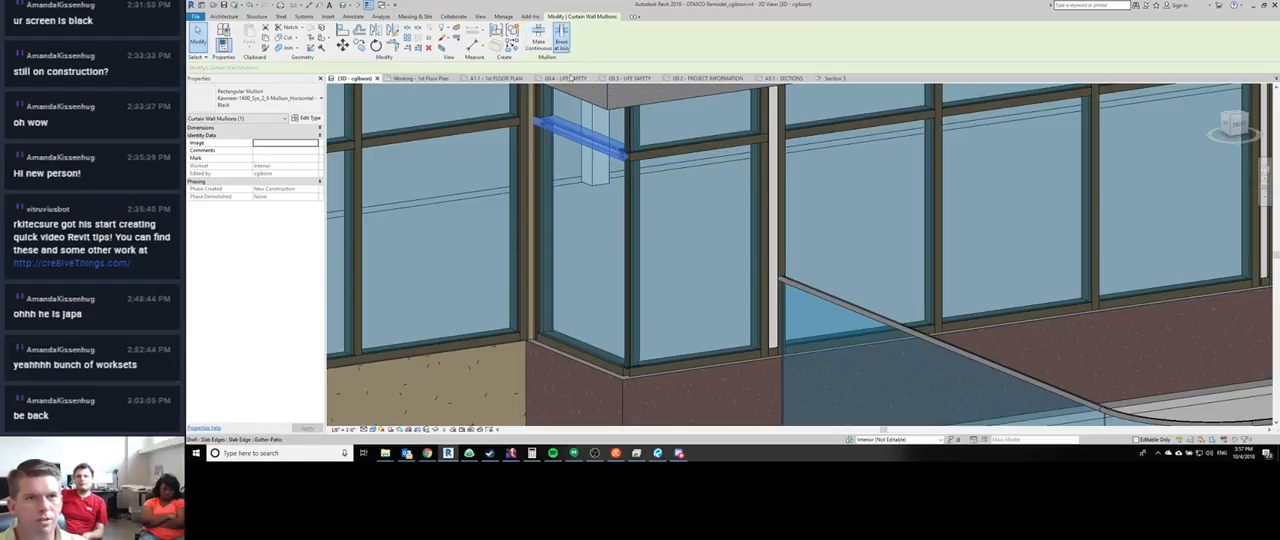
- Delete the upper and lower corner cap mullion pieces at the storefront corner, then select the return curtain wall
scroll(626, 145, up, 3)
key(Escape)
click(629, 148)
scroll(629, 150, down, 4)
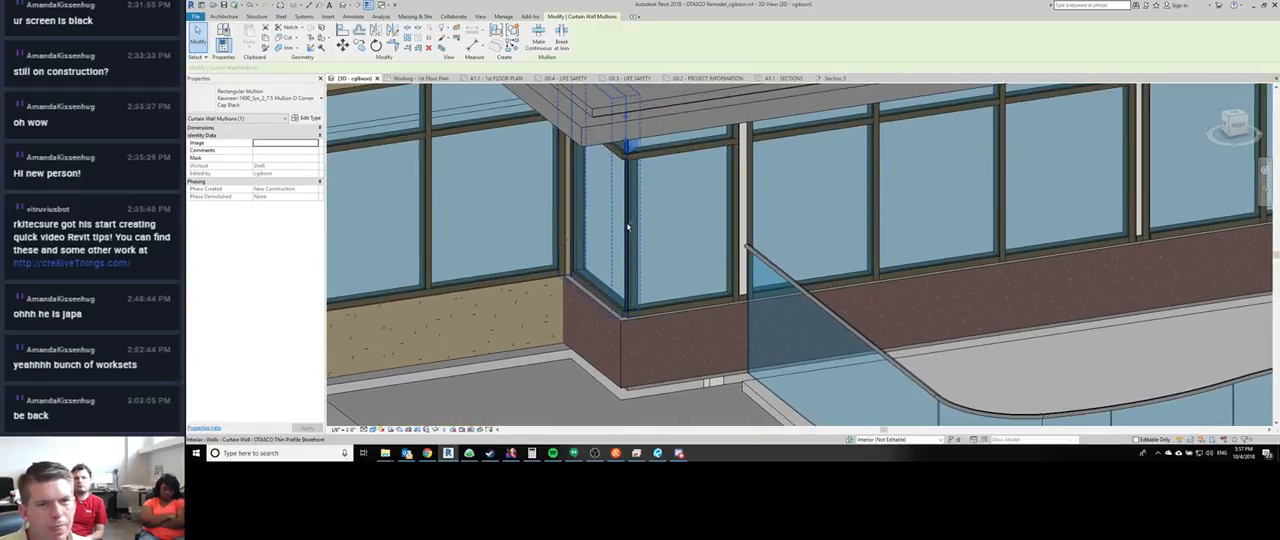
ctrl+click(629, 227)
key(Delete)
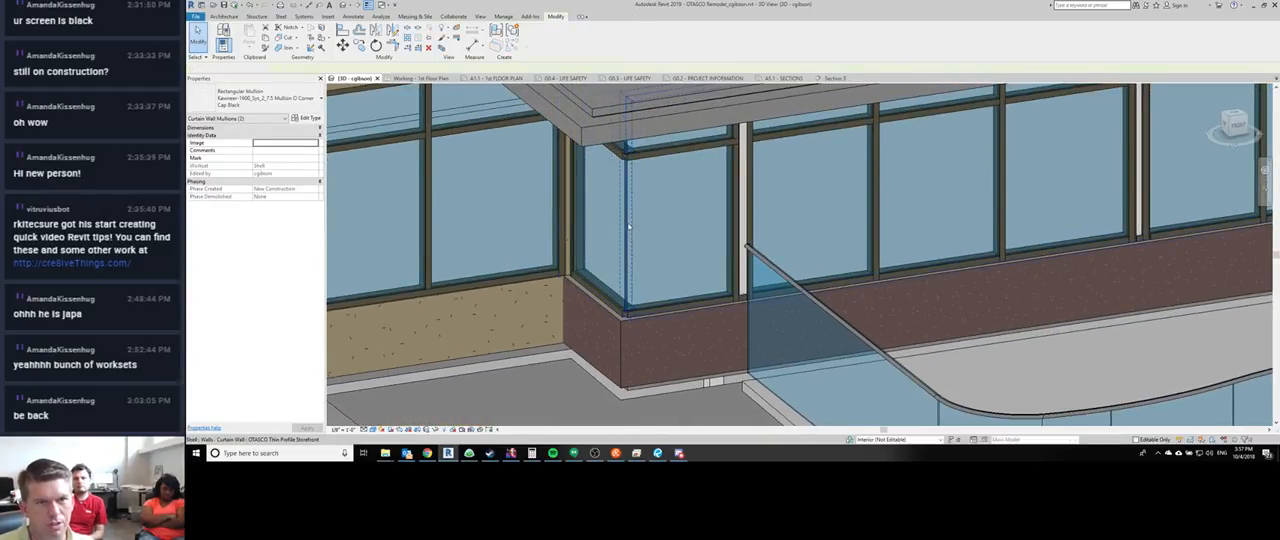
click(603, 258)
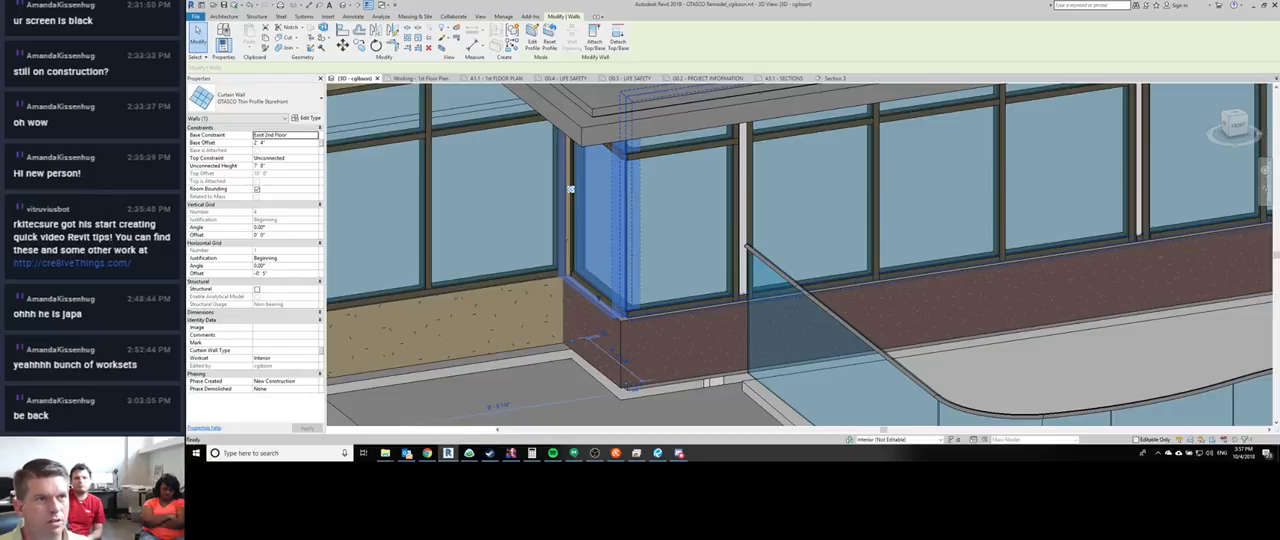
- Temporarily hide the return curtain wall at the storefront corner and look at the temporary hide/isolate options
key(h)
key(h)
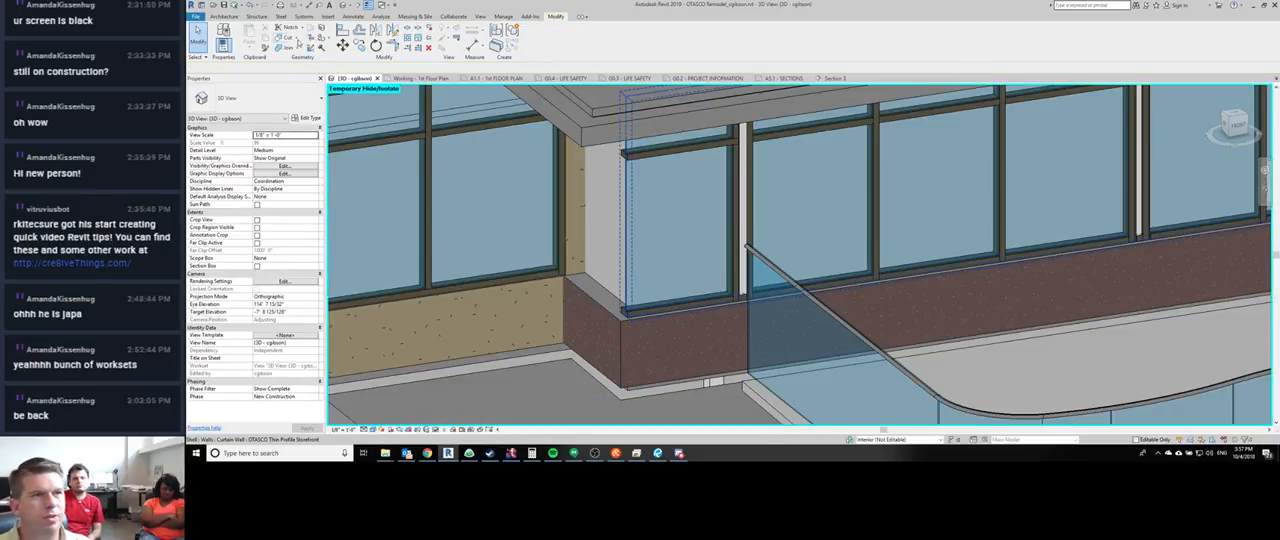
click(228, 16)
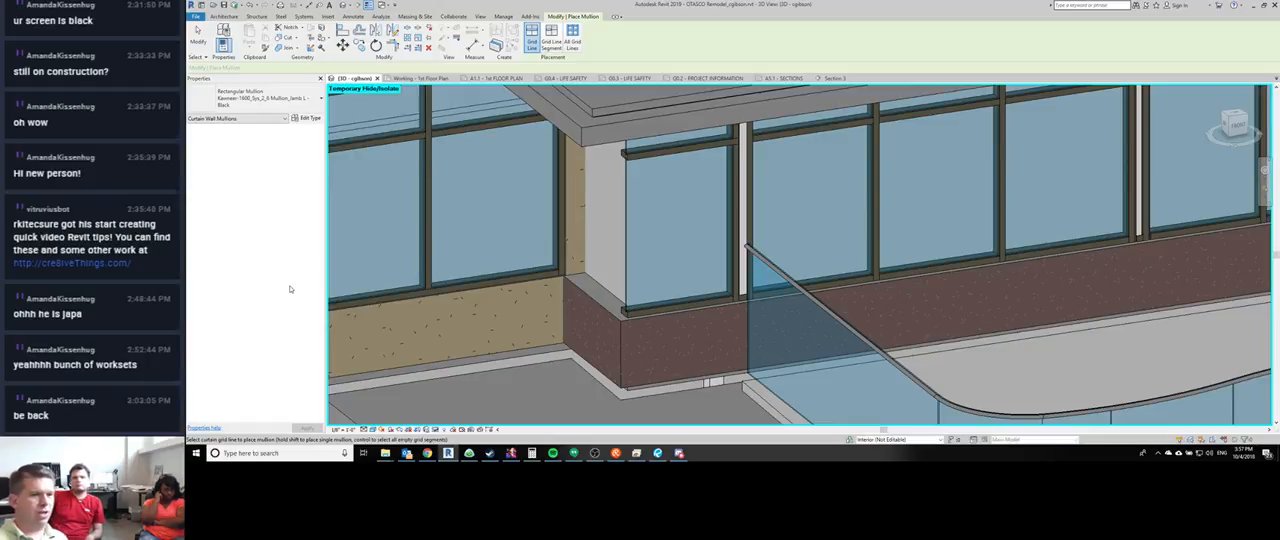
click(437, 429)
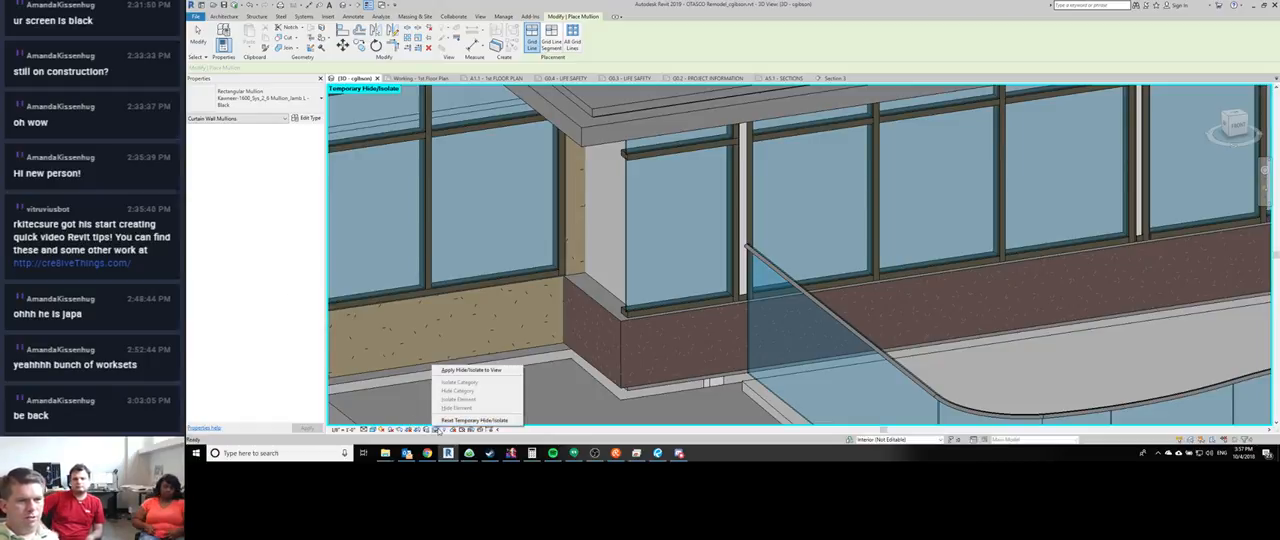
click(486, 400)
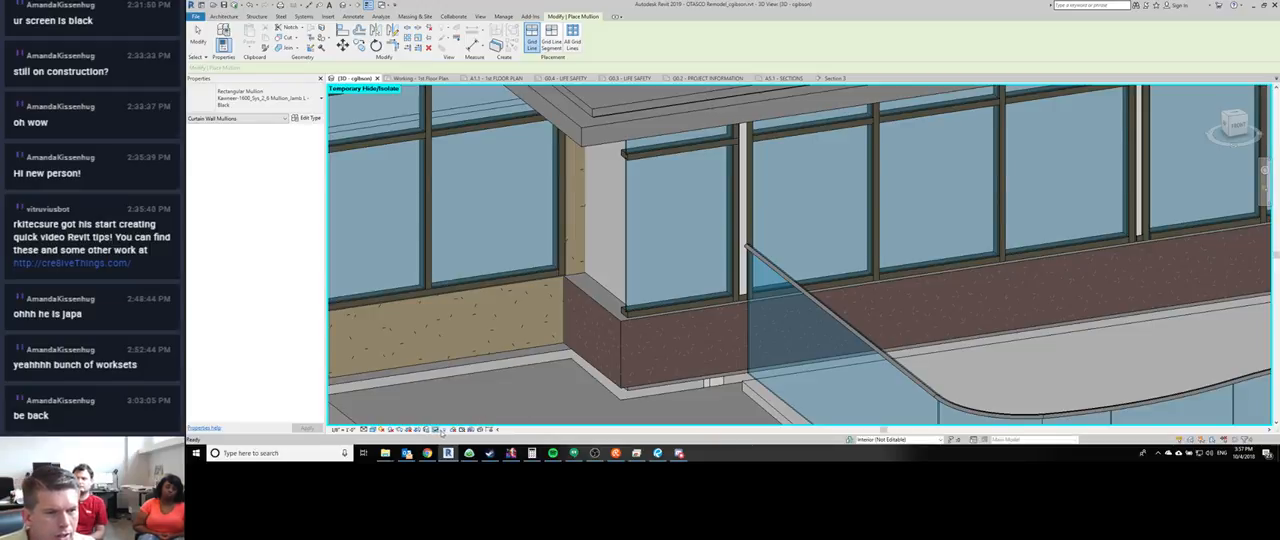
click(438, 430)
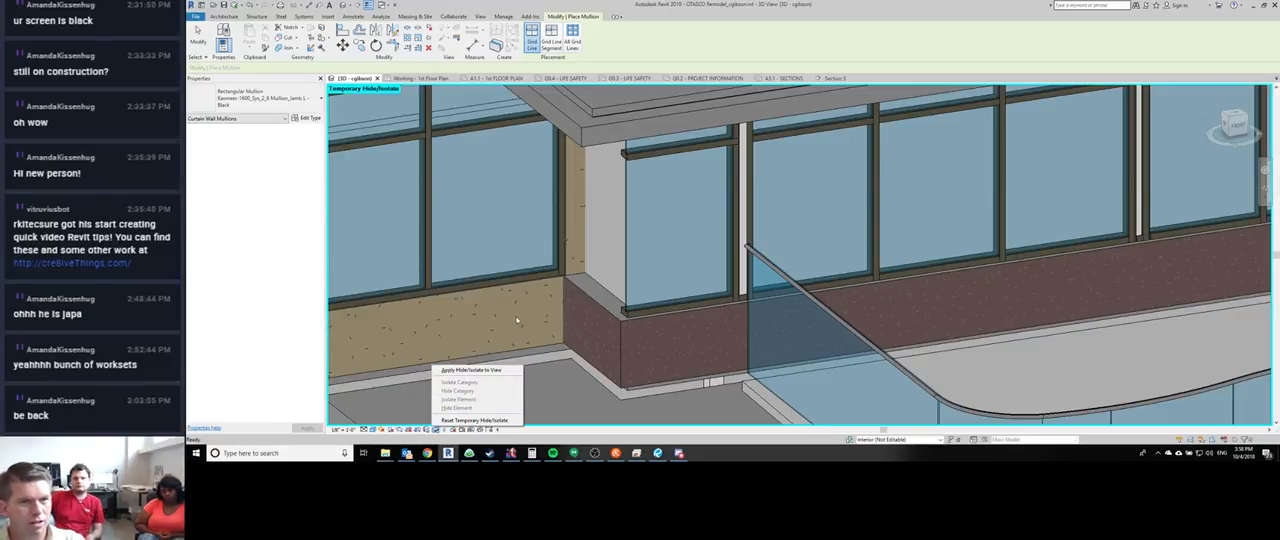
key(Escape)
key(Escape)
- Look at the hide-in-view options for the neighbouring sill mullion, and restore the temporarily hidden return curtain wall
right_click(509, 262)
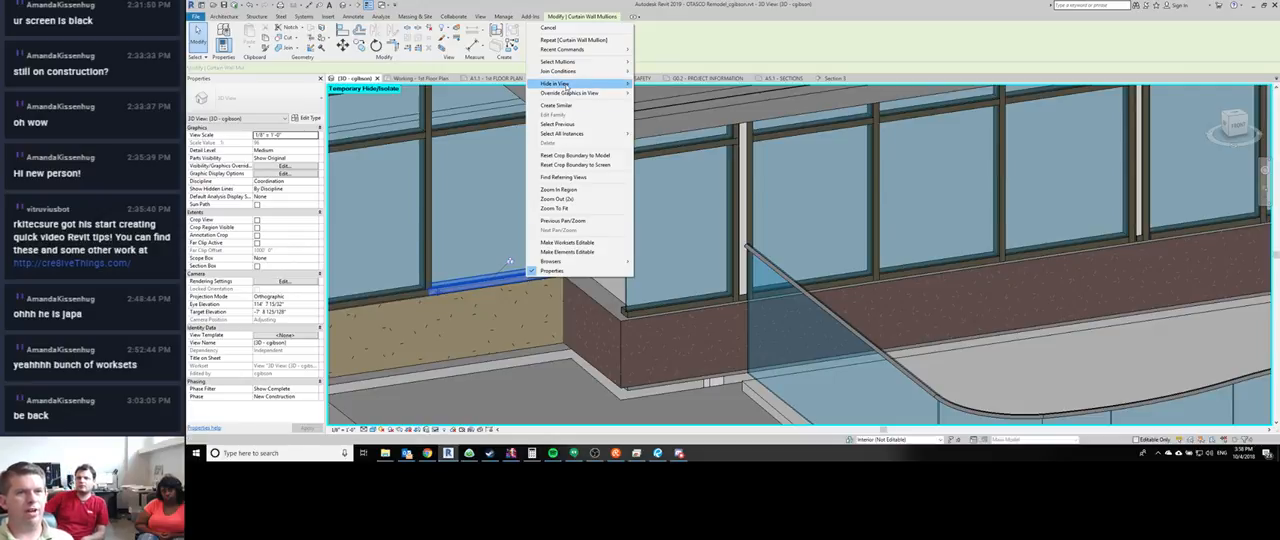
mouse_move(566, 87)
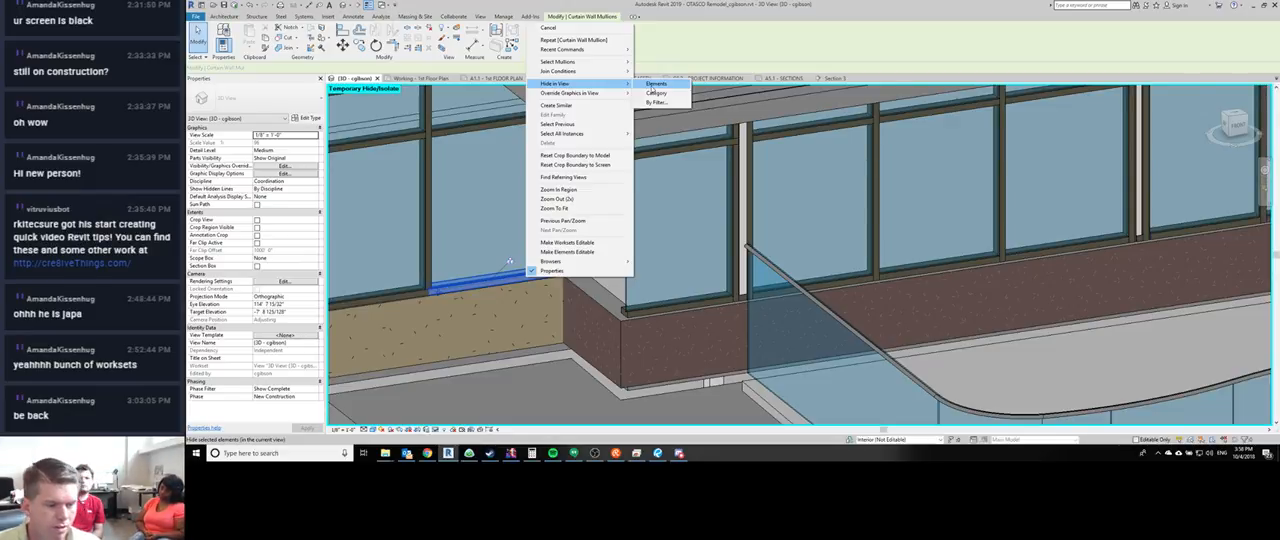
click(651, 86)
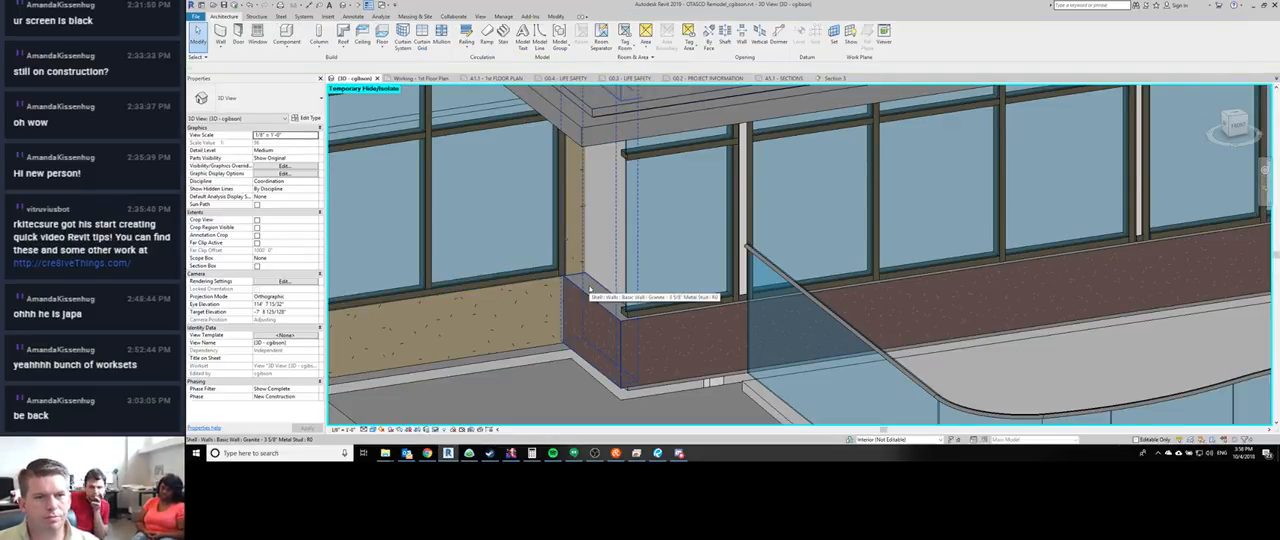
middle_drag(672, 250, 600, 275)
scroll(650, 268, up, 2)
scroll(649, 269, down, 2)
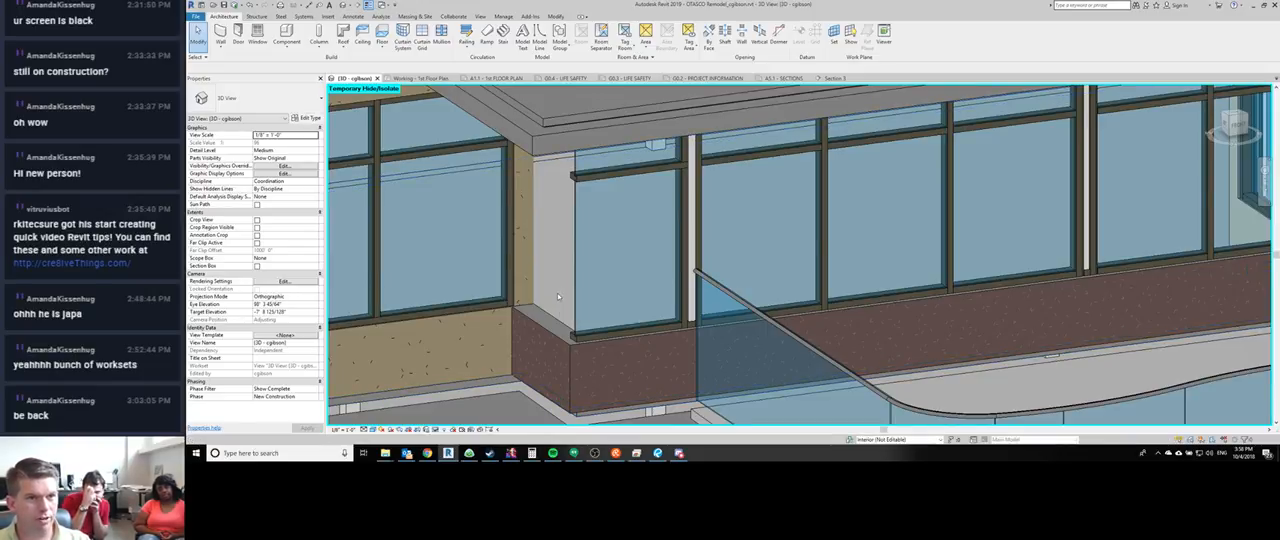
key(h)
key(r)
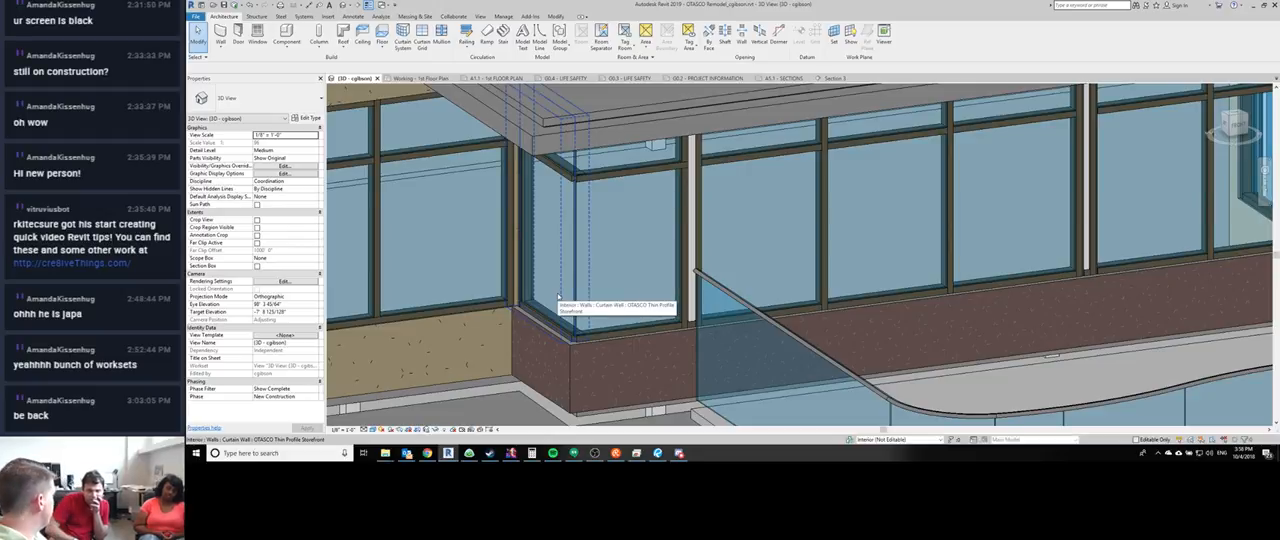
- Demonstrate temporarily hiding the return curtain wall and resetting the temporary hide
click(558, 296)
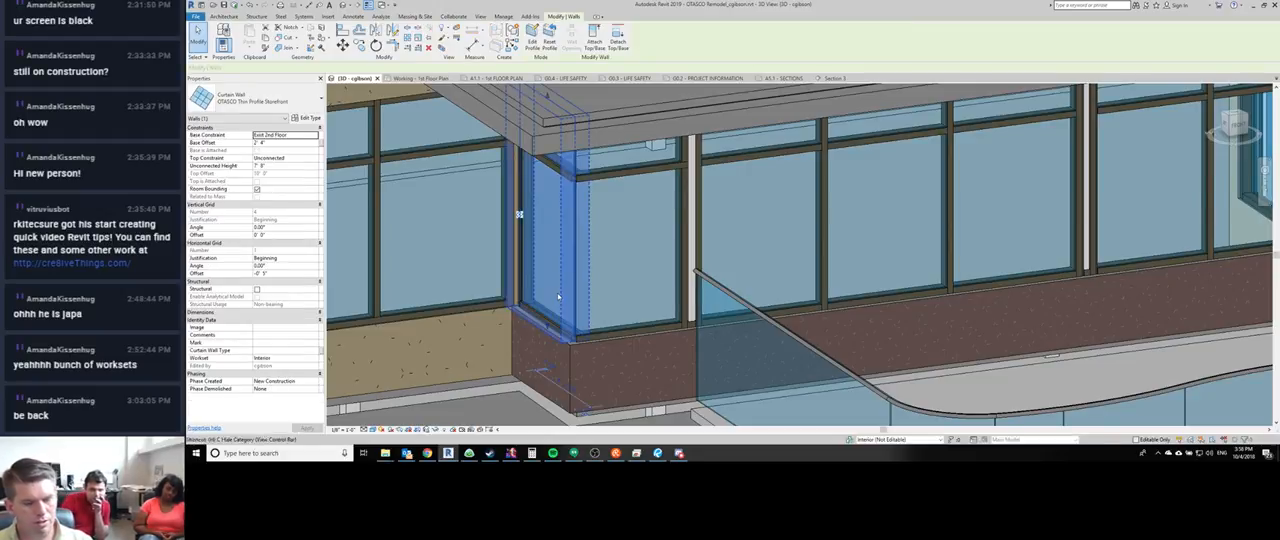
key(h)
key(h)
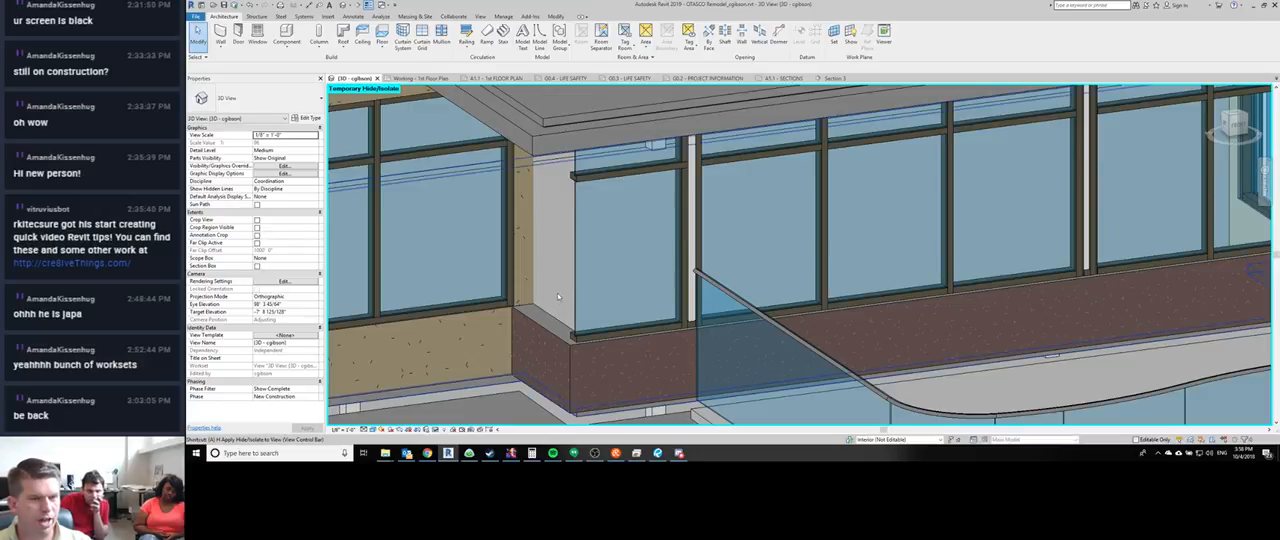
key(h)
key(r)
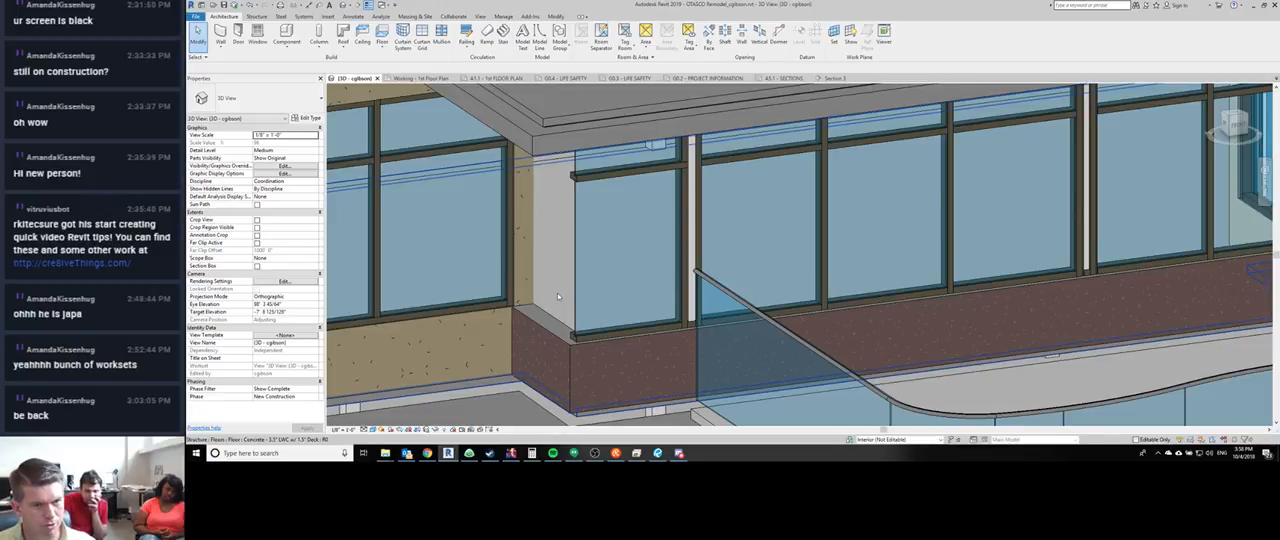
key(h)
key(h)
key(h)
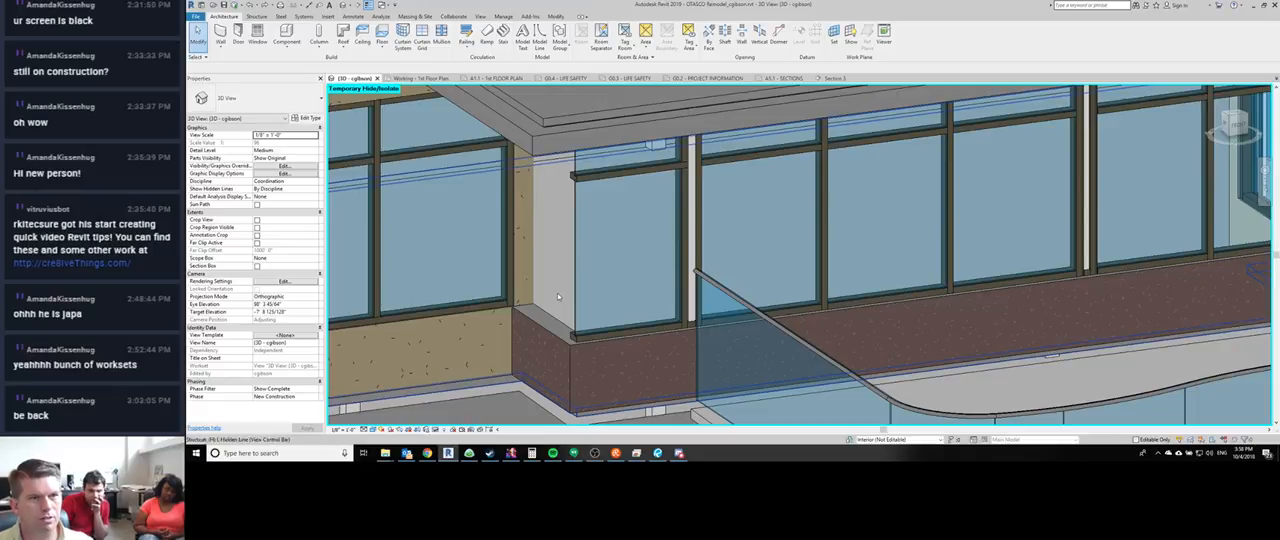
key(r)
- With the return curtain wall temporarily hidden, place a Kawneer-1600_Sys_2_7.5 Mullion O Corner Cap Black on the front wall's corner grid line, then restore the hidden wall
click(554, 301)
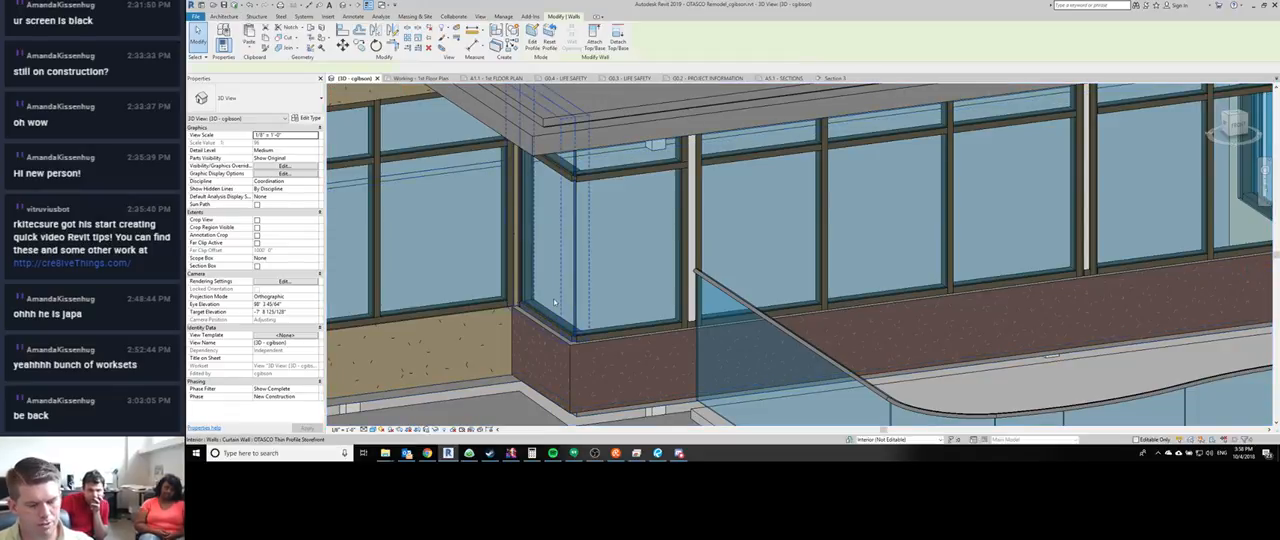
key(h)
key(h)
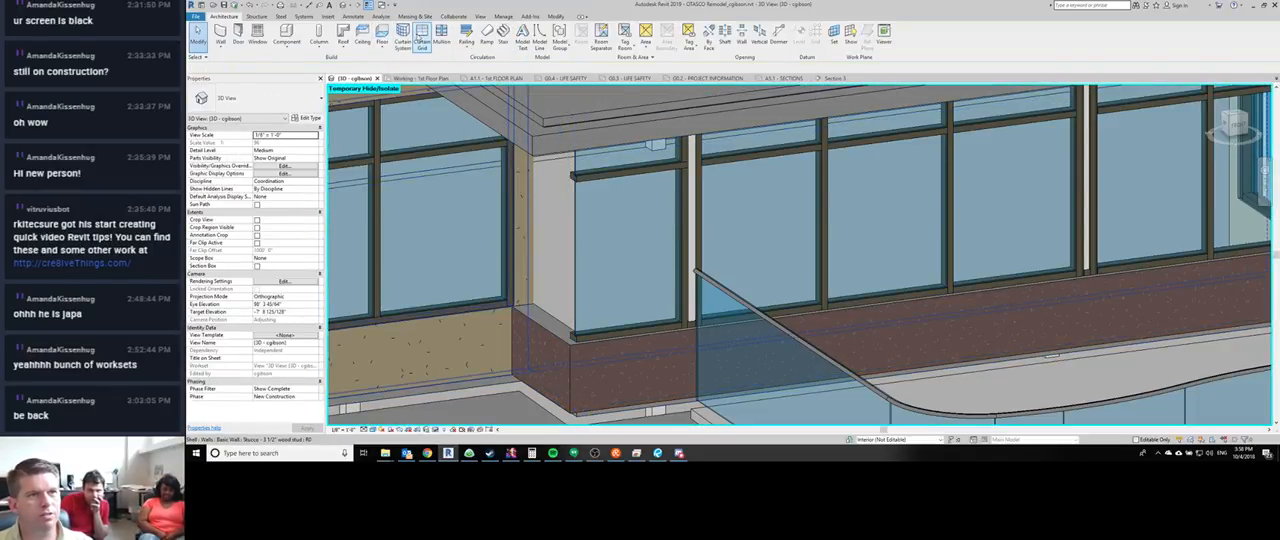
click(441, 36)
click(255, 103)
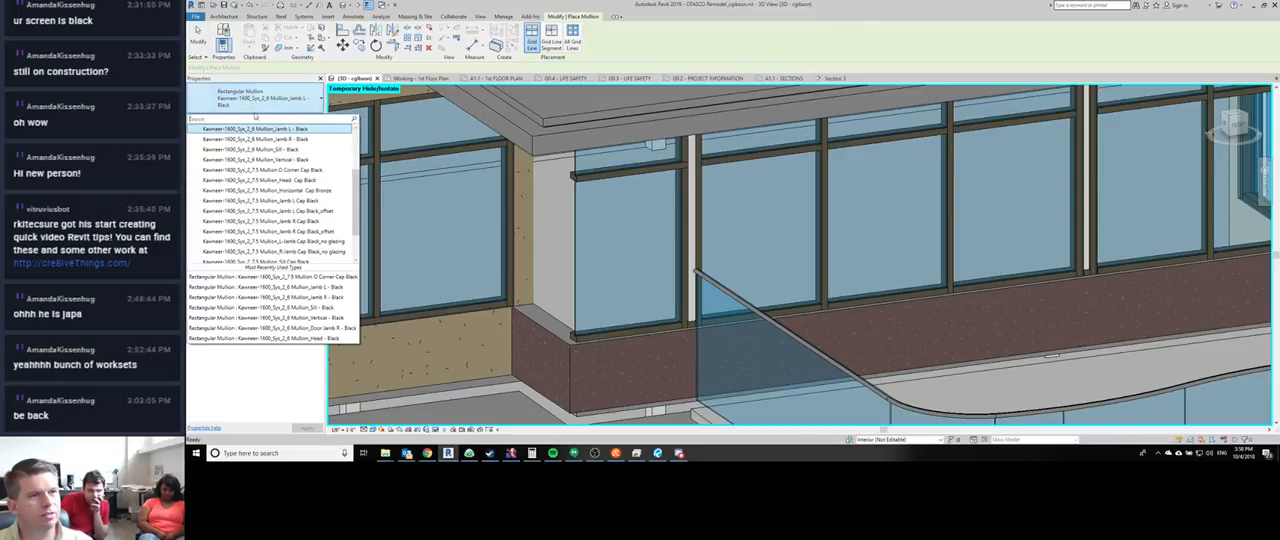
click(262, 170)
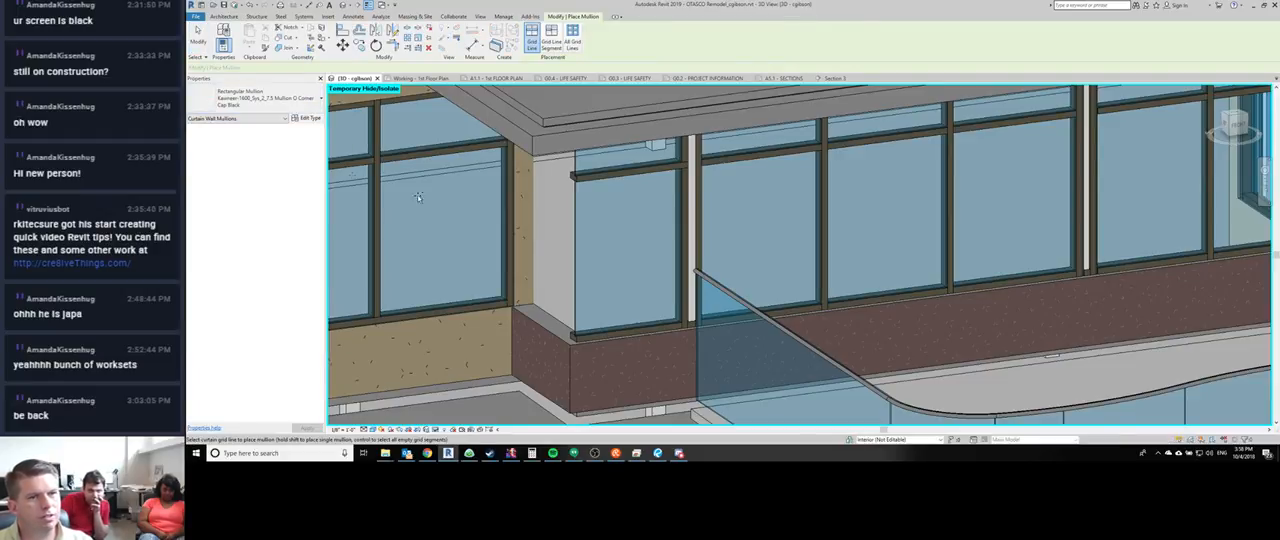
click(572, 214)
key(Escape)
shift+middle_drag(581, 256, 573, 227)
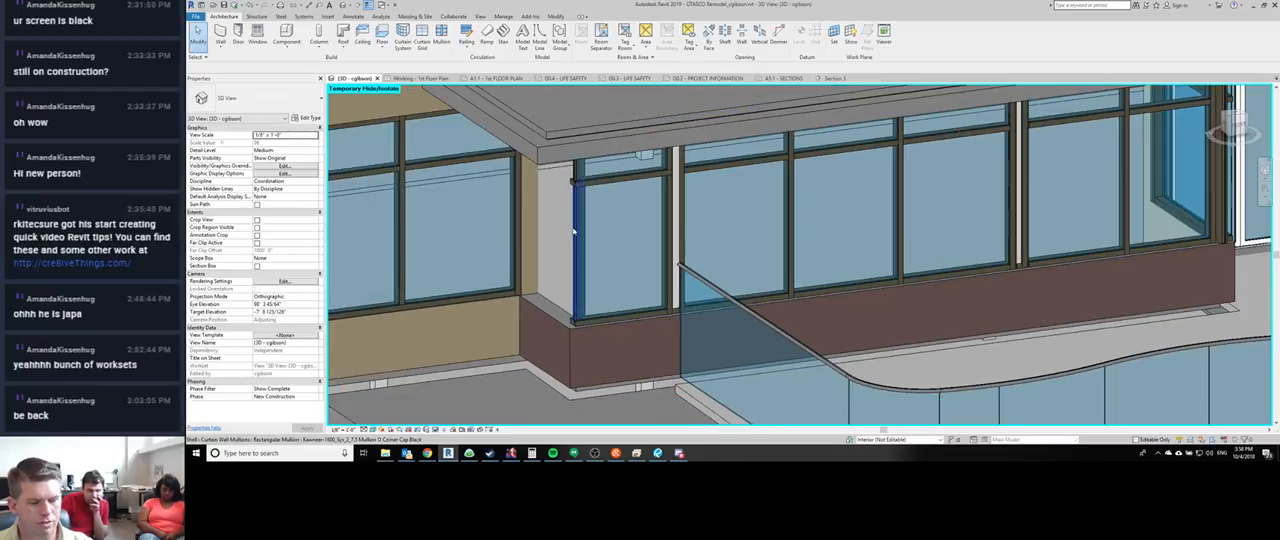
shift+middle_drag(574, 312, 602, 270)
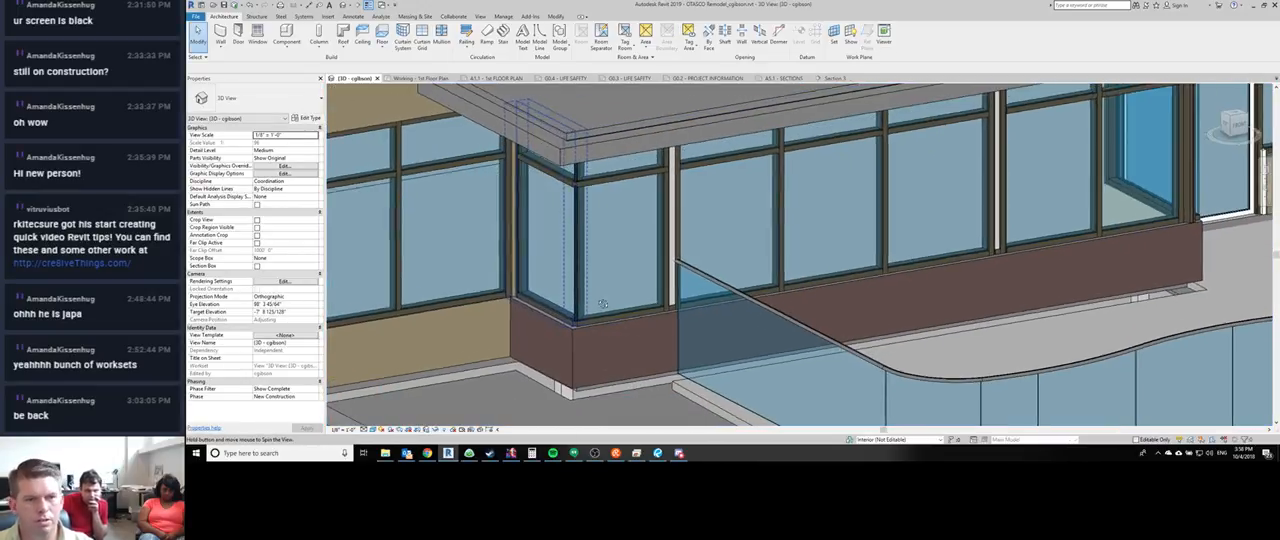
- Adjust the join of the return's head mullion at the storefront's upper corner
scroll(602, 225, up, 1)
shift+middle_drag(600, 220, 560, 128)
scroll(558, 127, up, 2)
scroll(558, 127, up, 1)
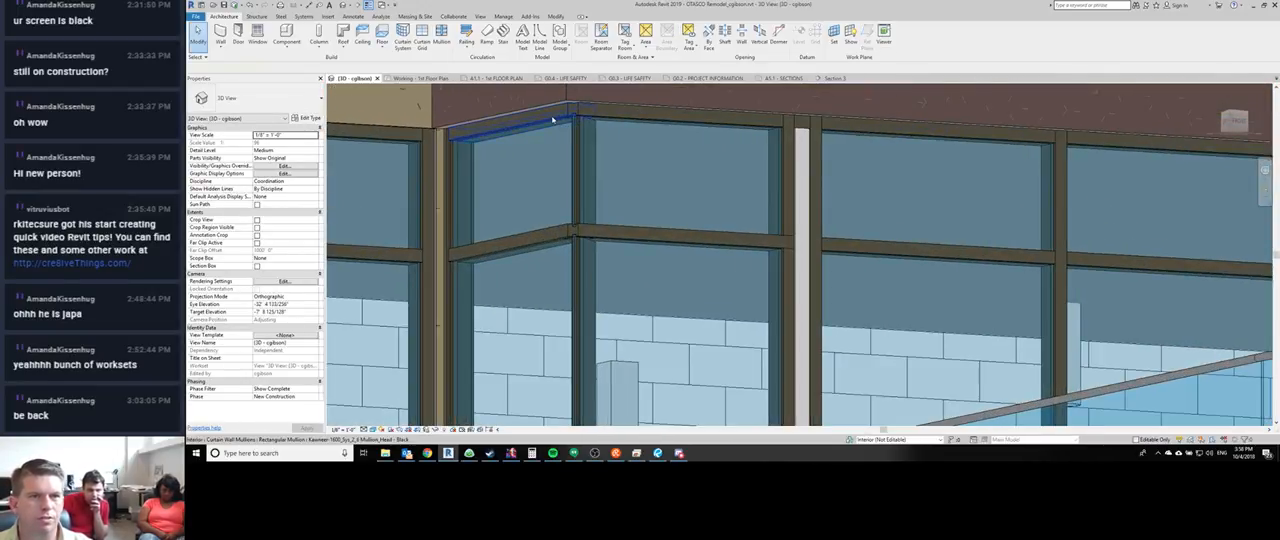
click(515, 125)
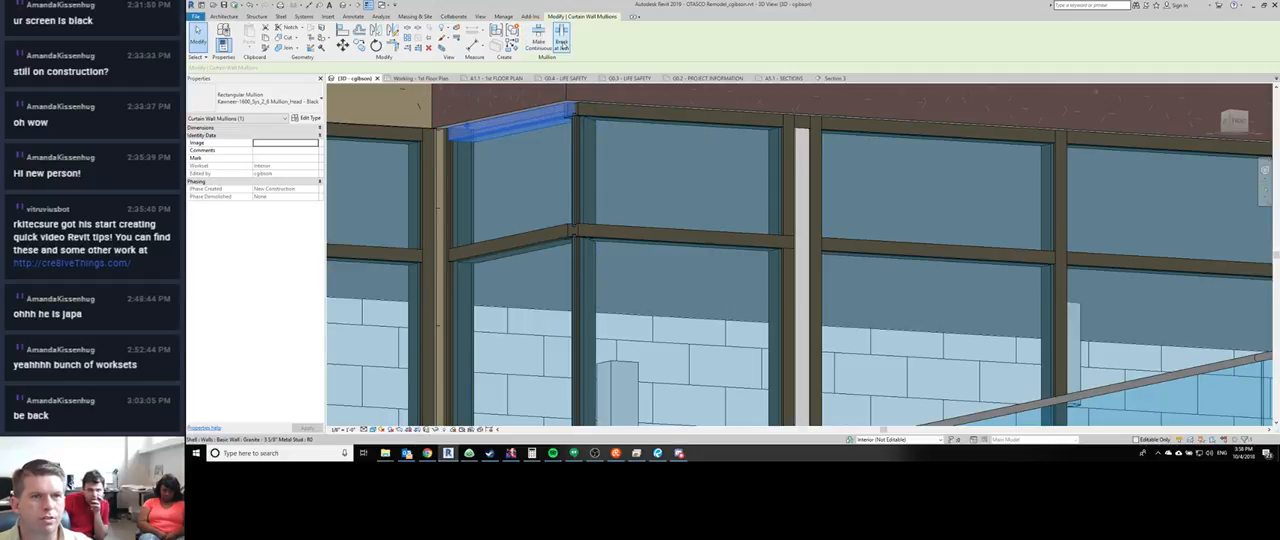
click(562, 42)
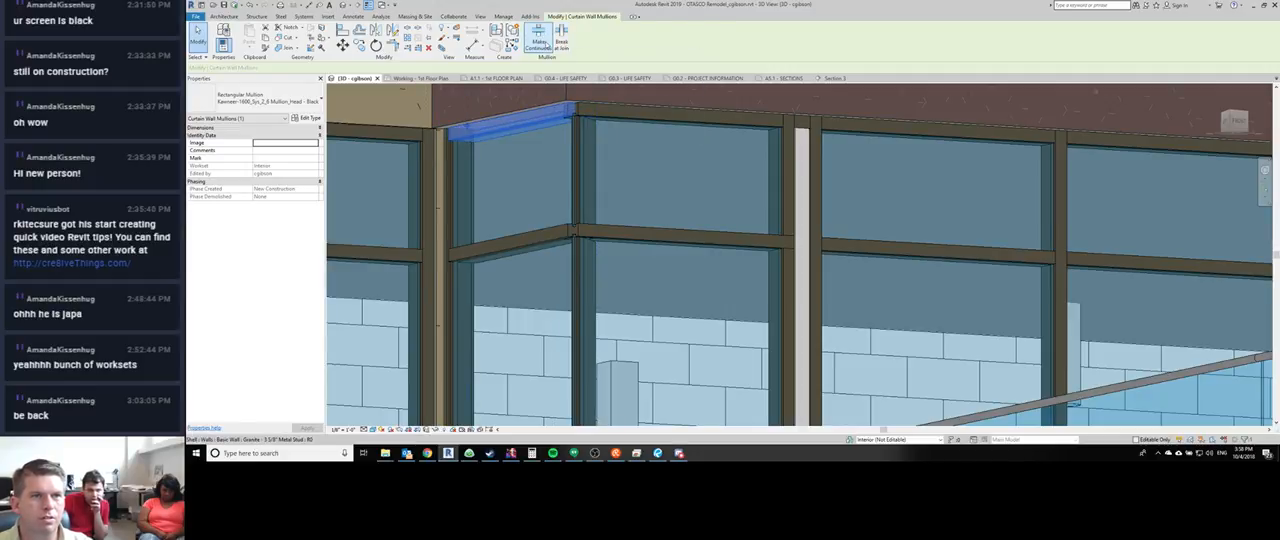
scroll(567, 108, up, 1)
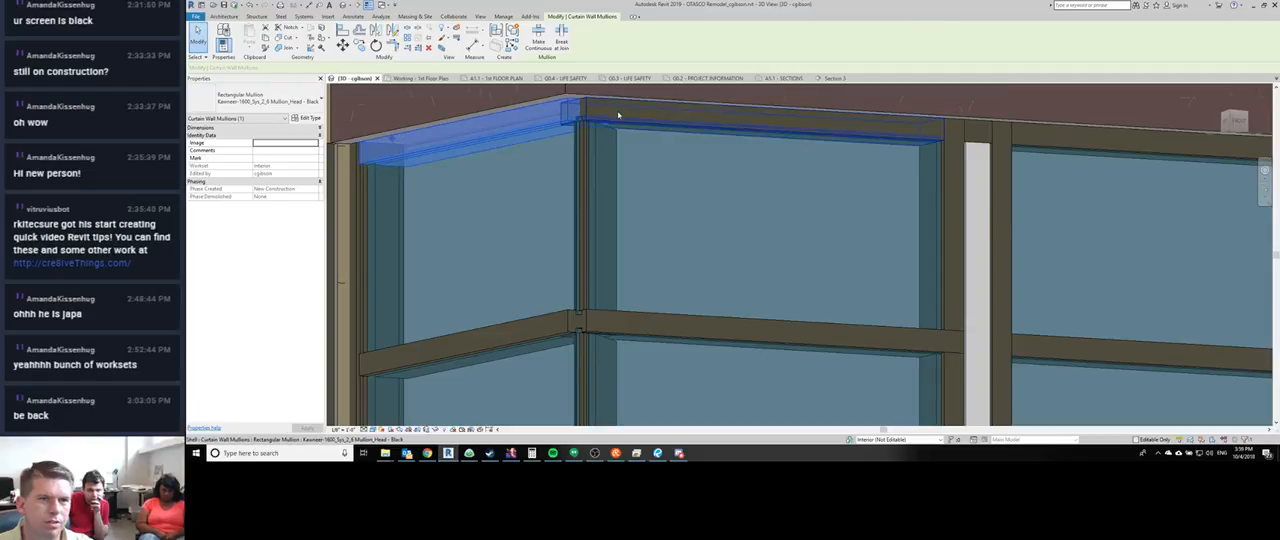
- Adjust the front head mullion's corner join and make the return head mullion continuous through the storefront corner
click(590, 118)
click(541, 46)
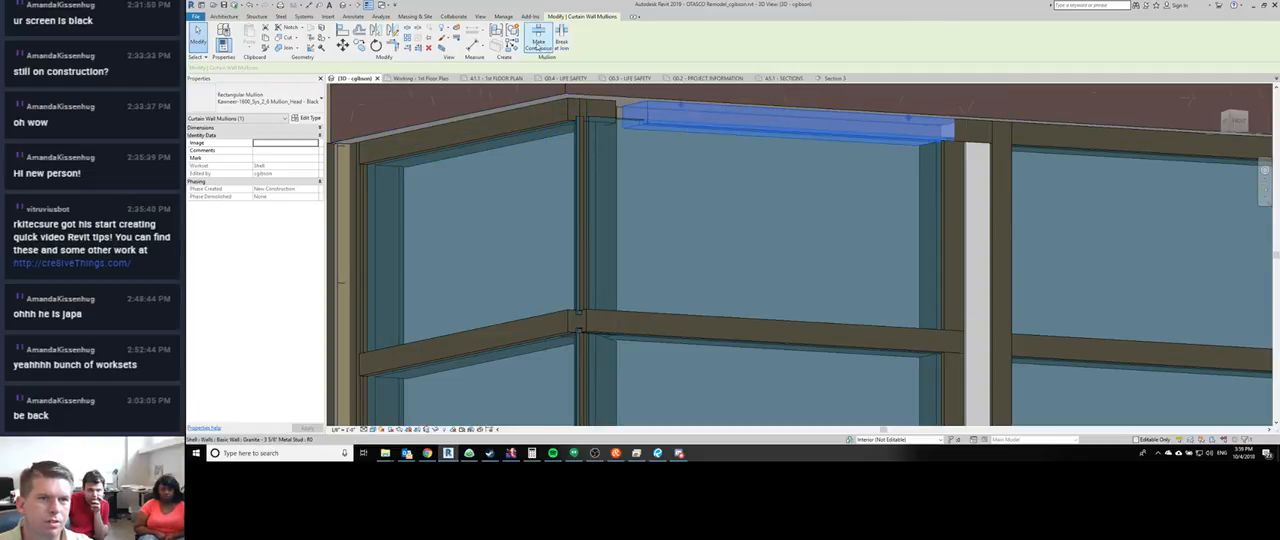
click(543, 110)
click(538, 44)
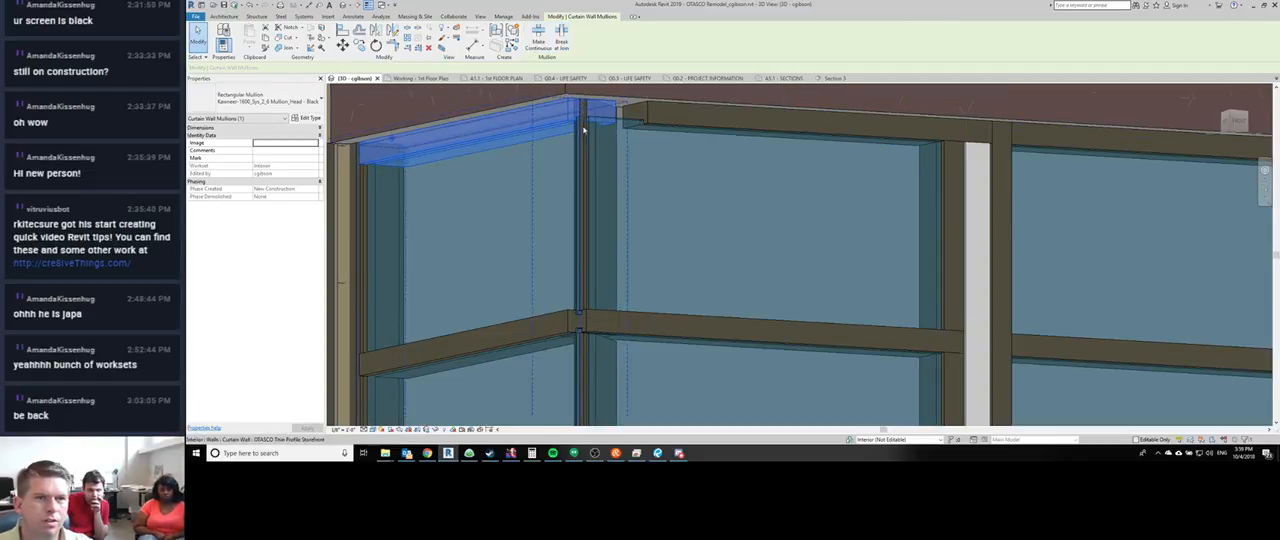
middle_drag(573, 105, 567, 89)
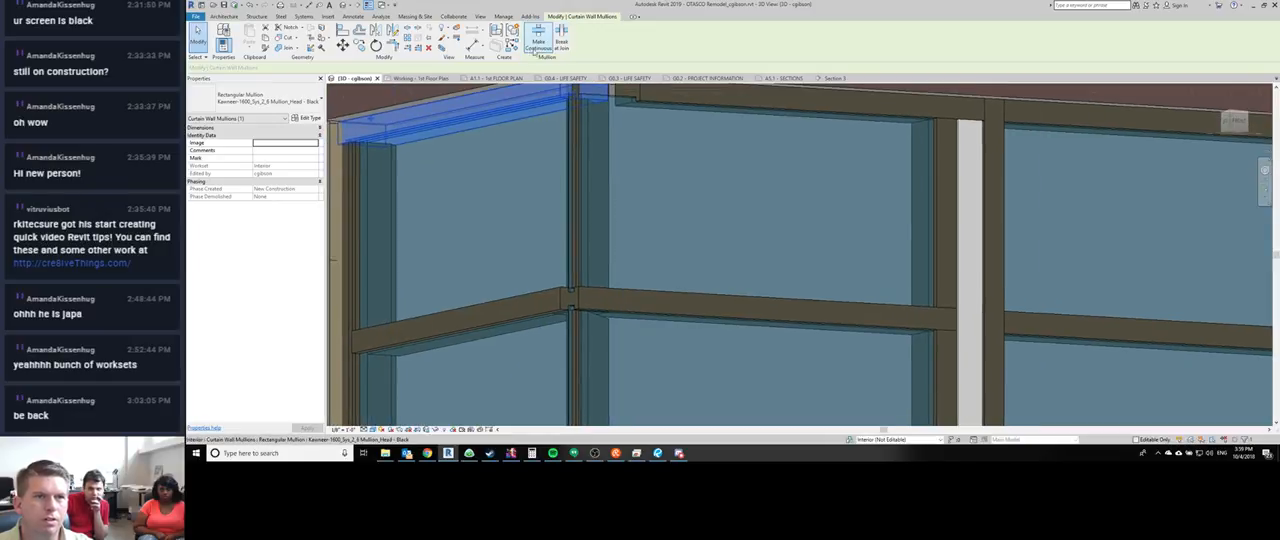
- Disallow the join at the corner end of the return granite wall below the storefront
scroll(566, 186, down, 3)
click(483, 277)
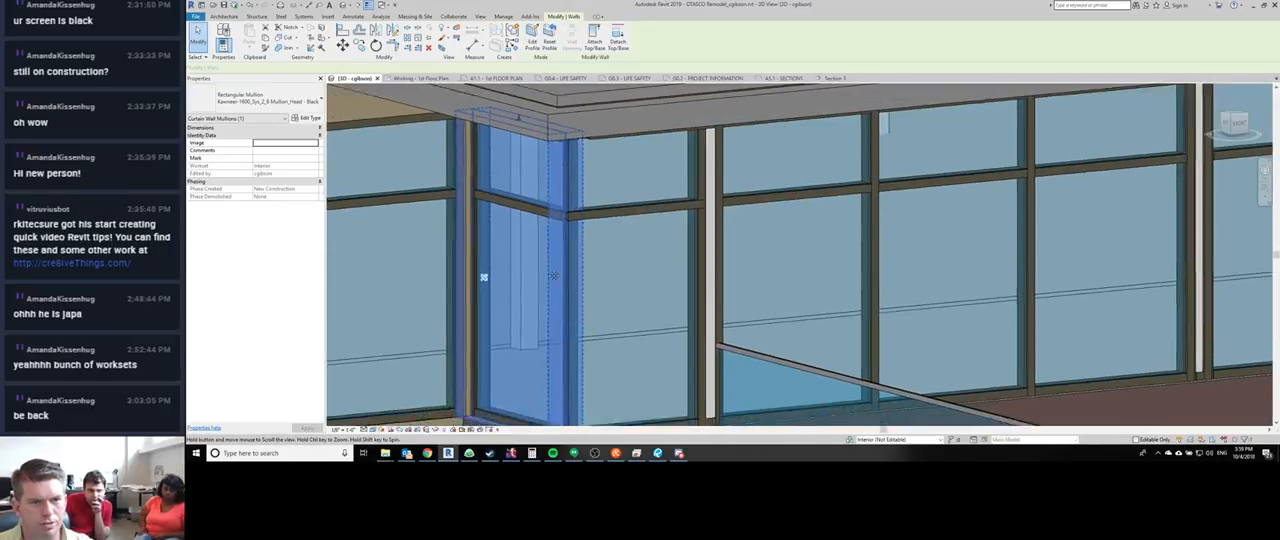
scroll(544, 354, up, 3)
shift+middle_drag(534, 377, 522, 298)
click(522, 296)
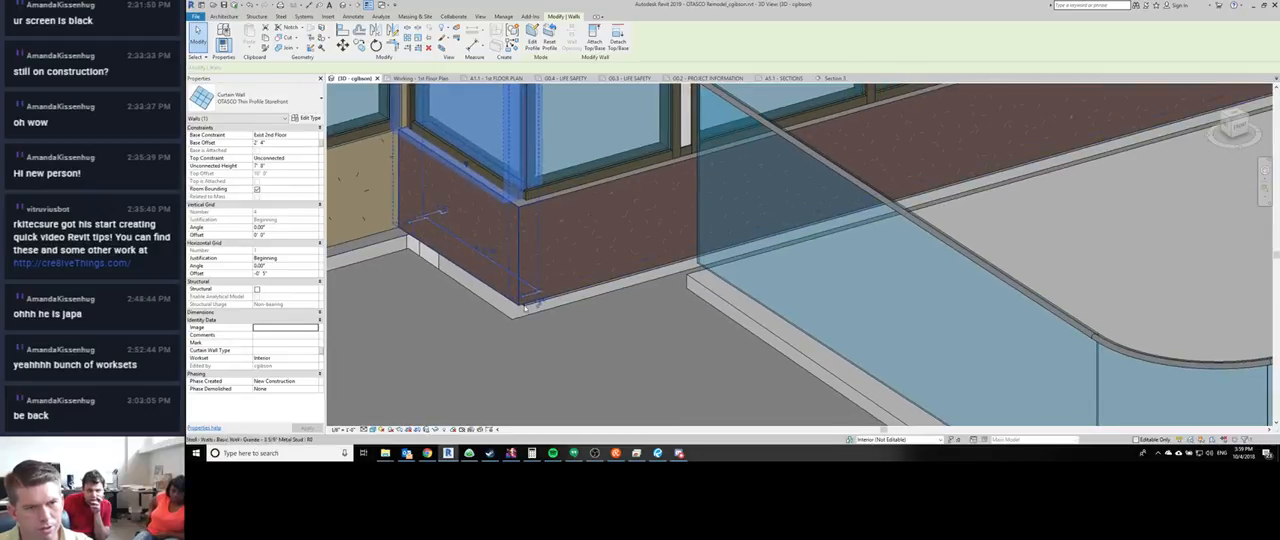
right_click(524, 300)
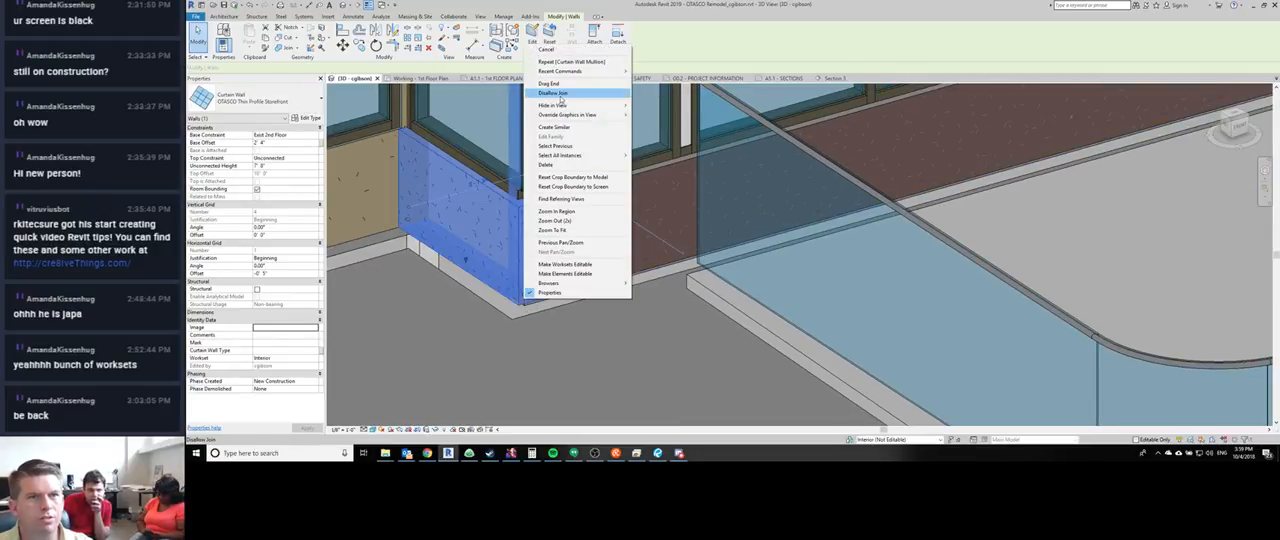
click(560, 94)
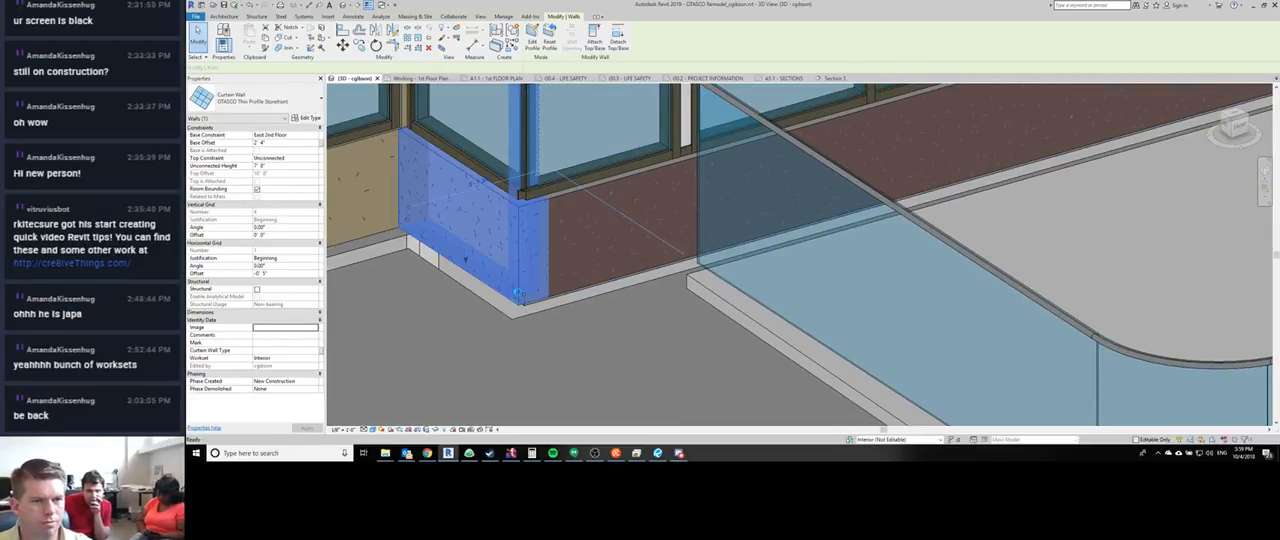
click(566, 346)
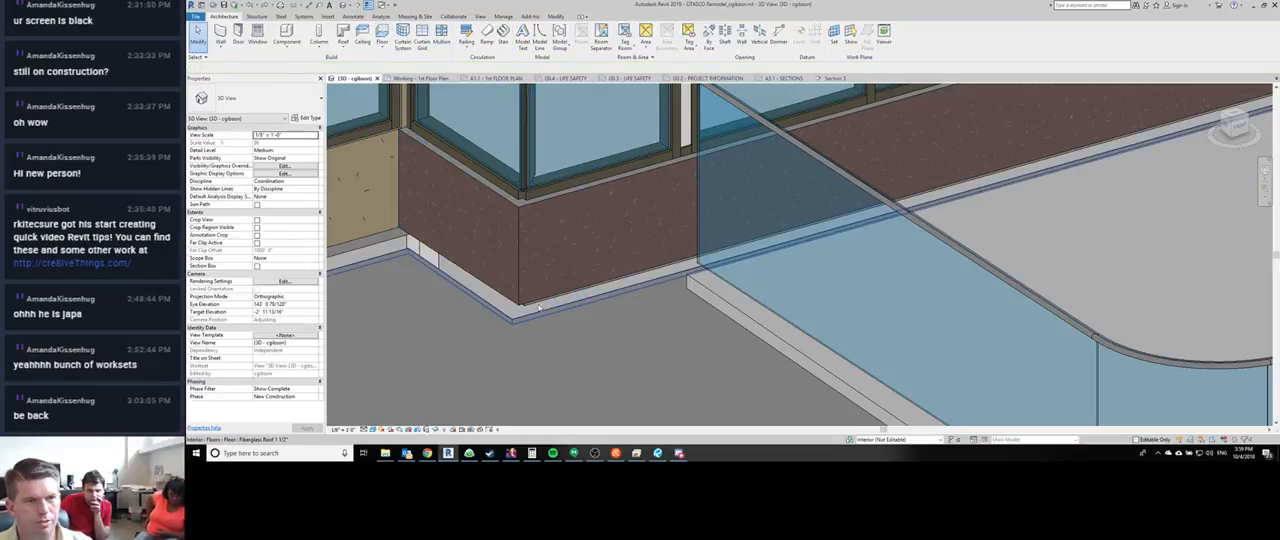
- Temporarily hide the return granite wall below the storefront and try to reach the return curtain wall's corner end
click(493, 211)
key(h)
key(h)
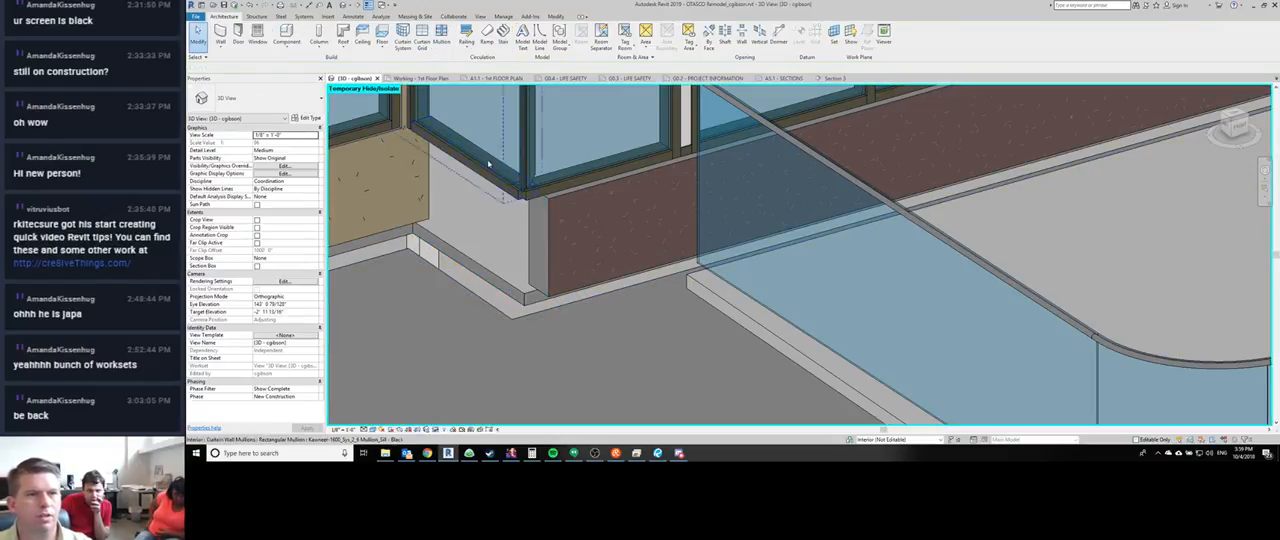
click(490, 150)
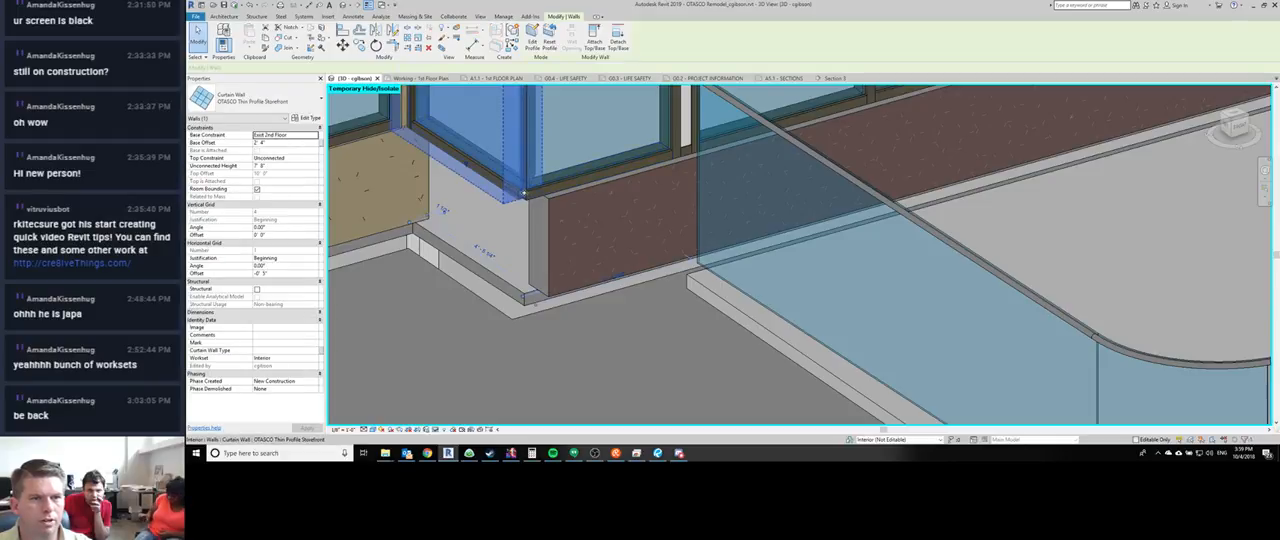
scroll(518, 187, up, 3)
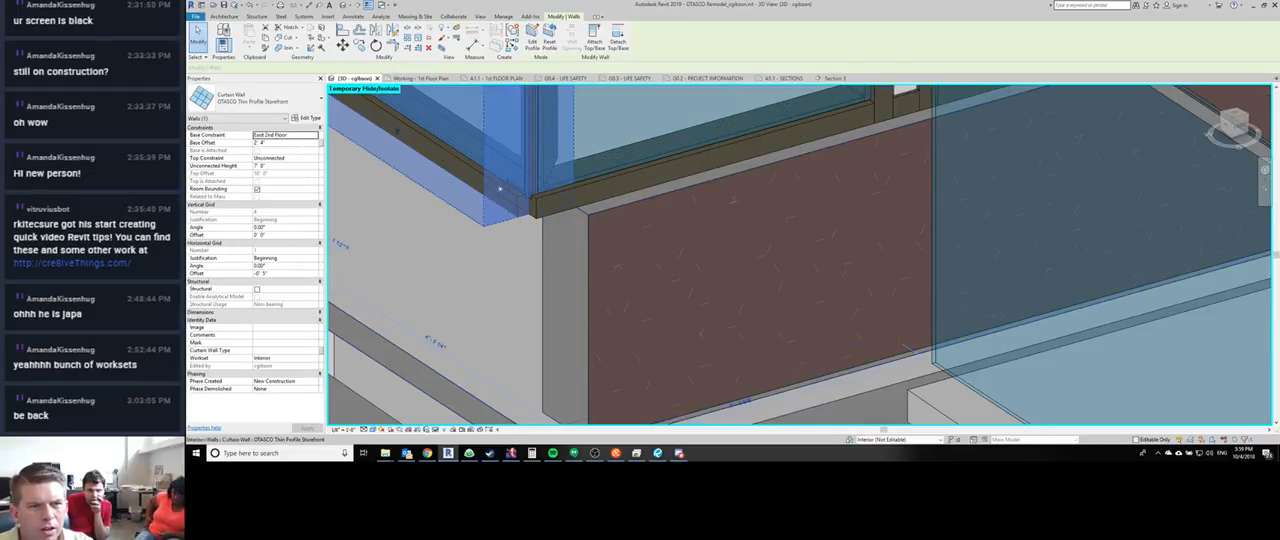
scroll(518, 190, down, 1)
right_click(519, 357)
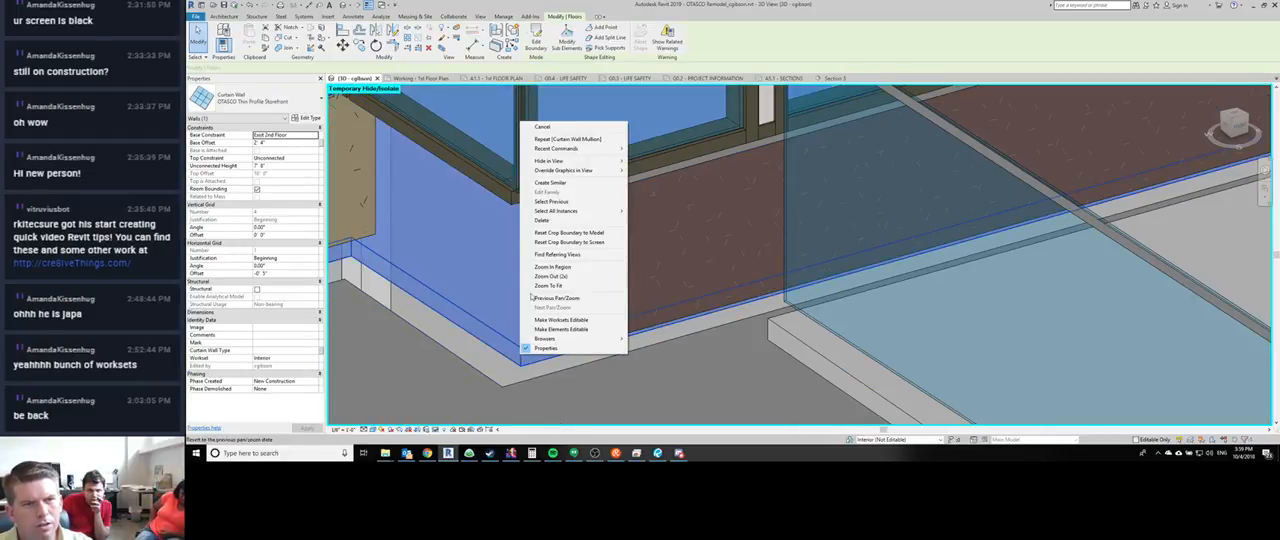
key(Escape)
key(Escape)
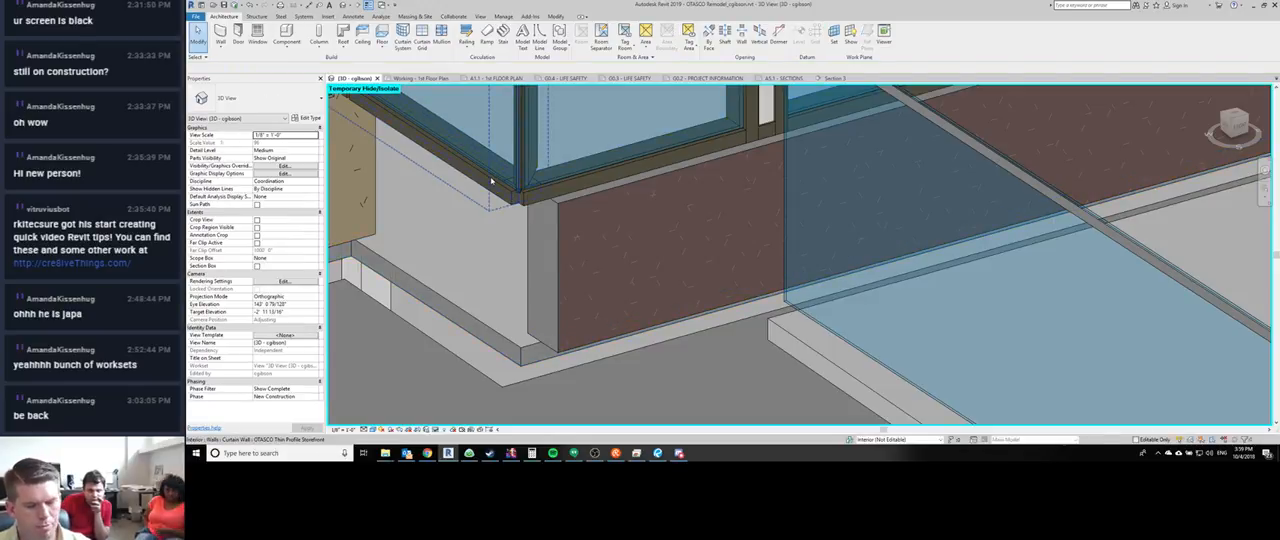
- With the return curtain wall temporarily isolated, allow the join at its corner end, then restore the full model view
click(491, 181)
key(h)
key(i)
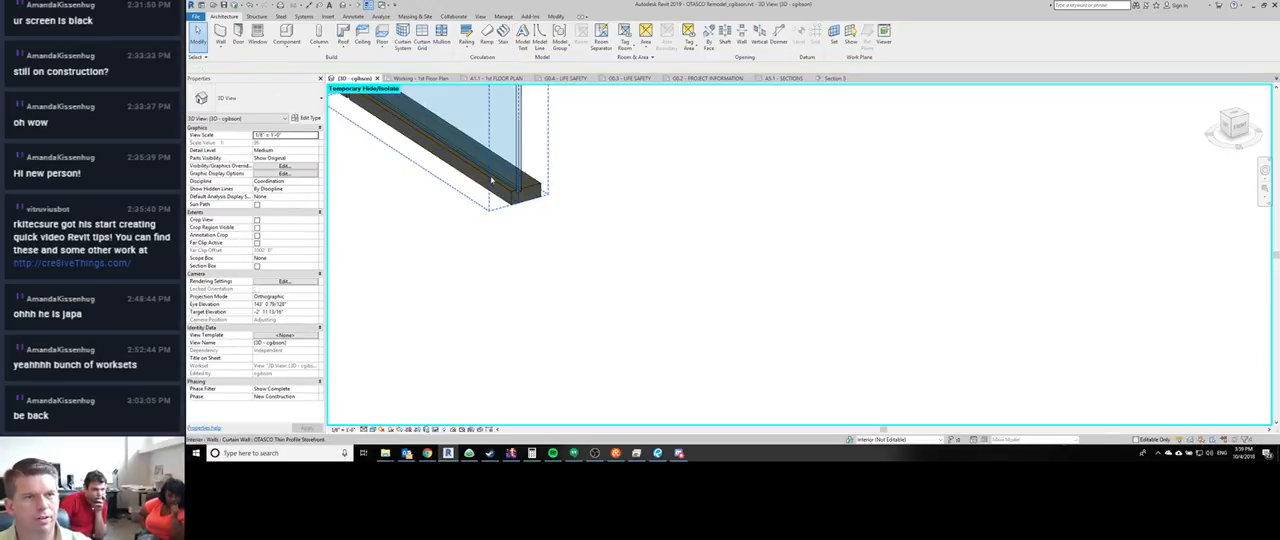
click(491, 181)
right_click(518, 354)
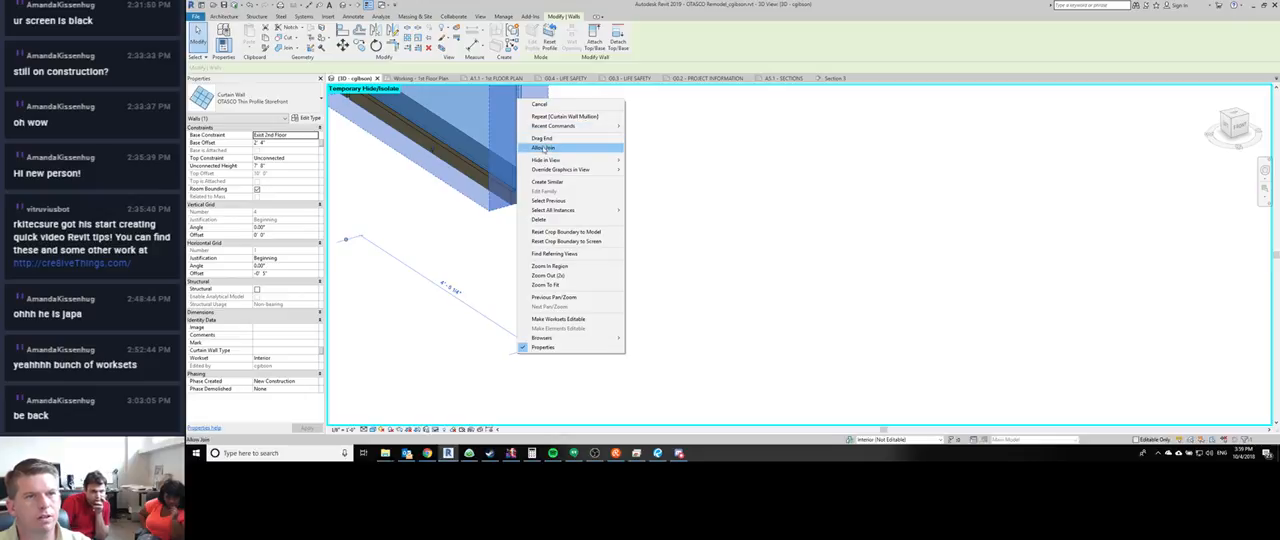
click(543, 148)
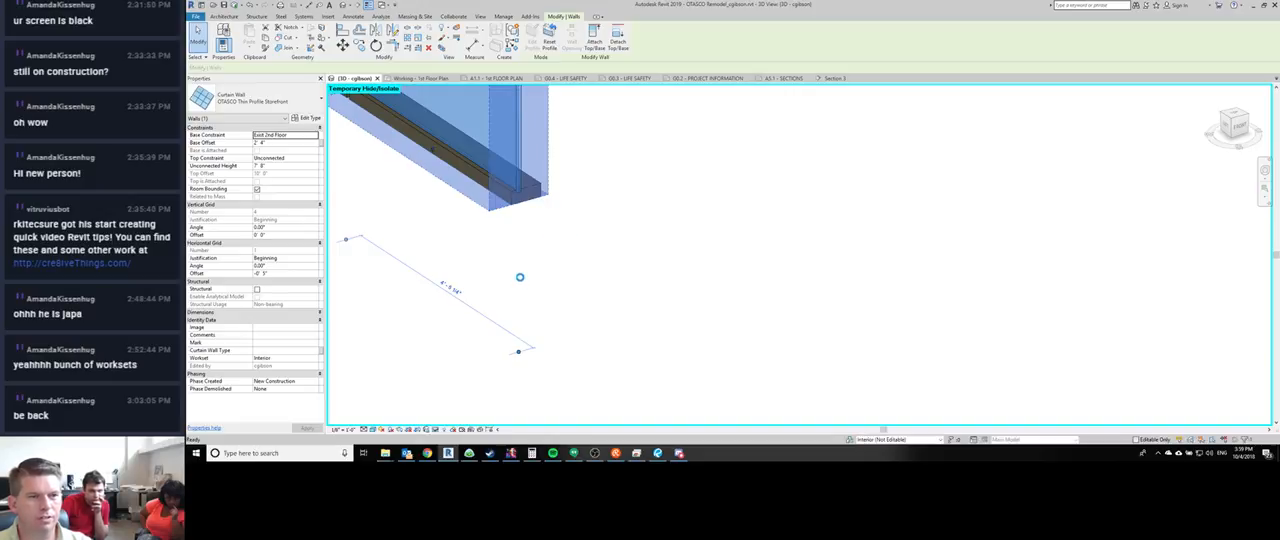
scroll(519, 277, down, 1)
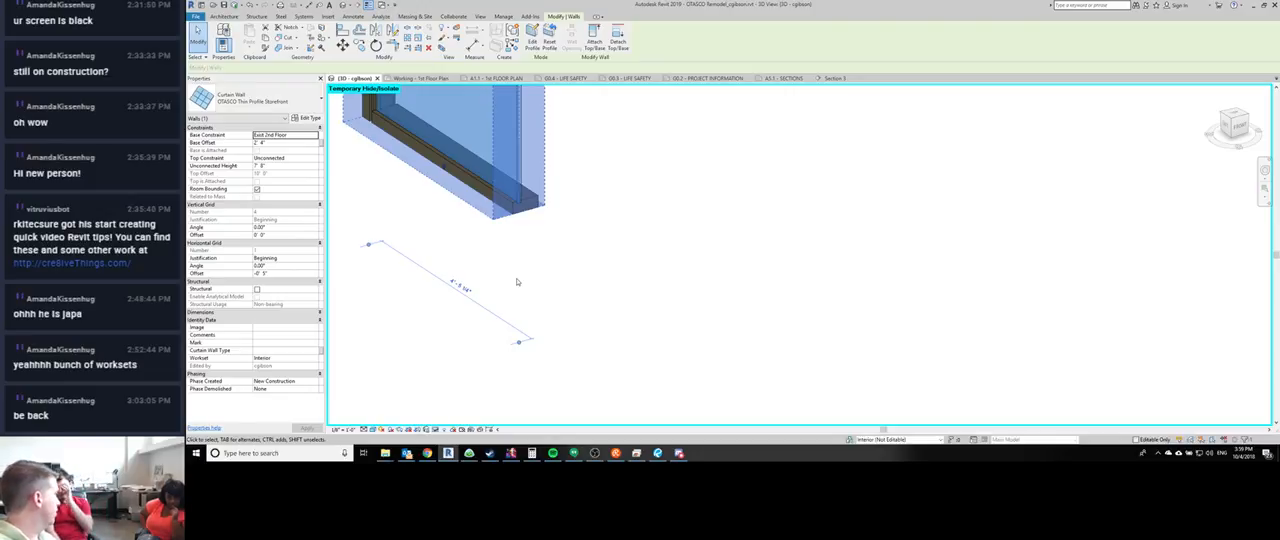
right_click(522, 346)
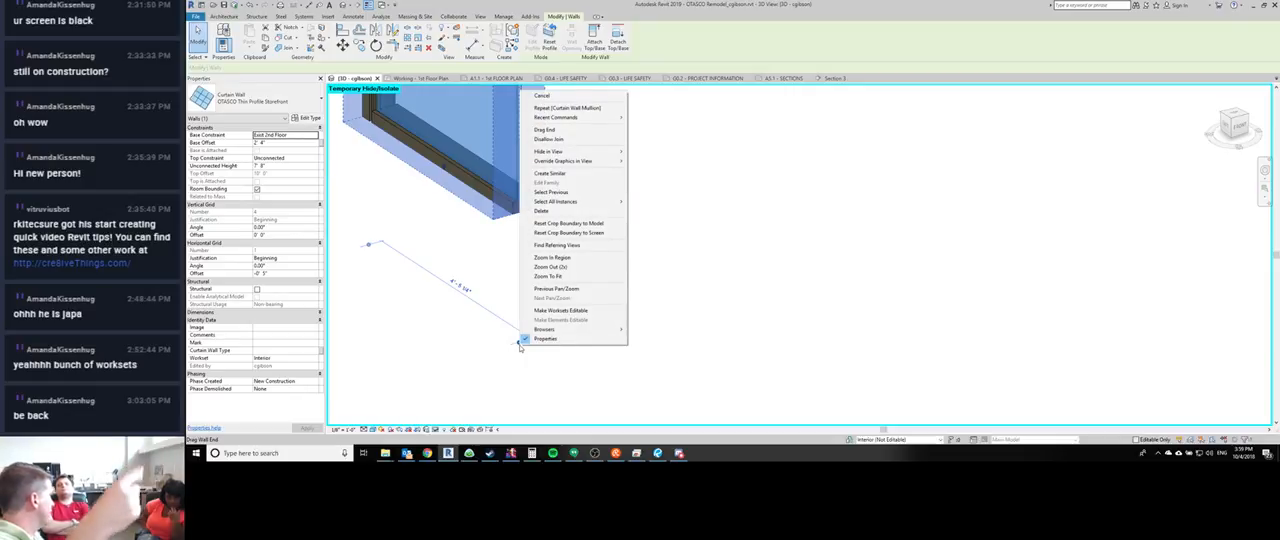
key(Escape)
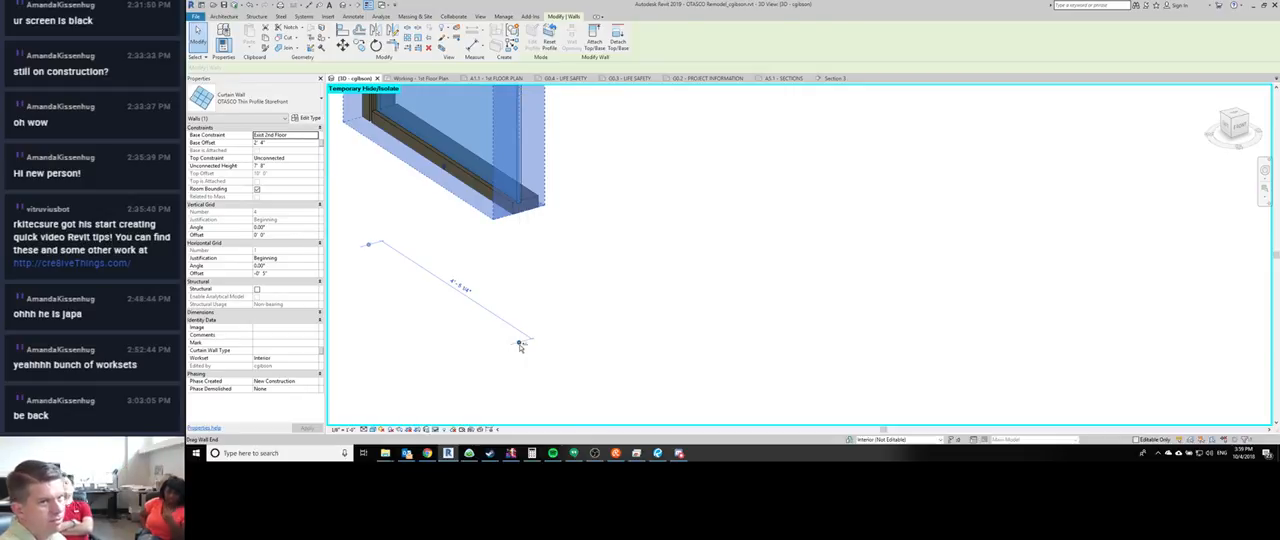
key(Escape)
key(h)
key(r)
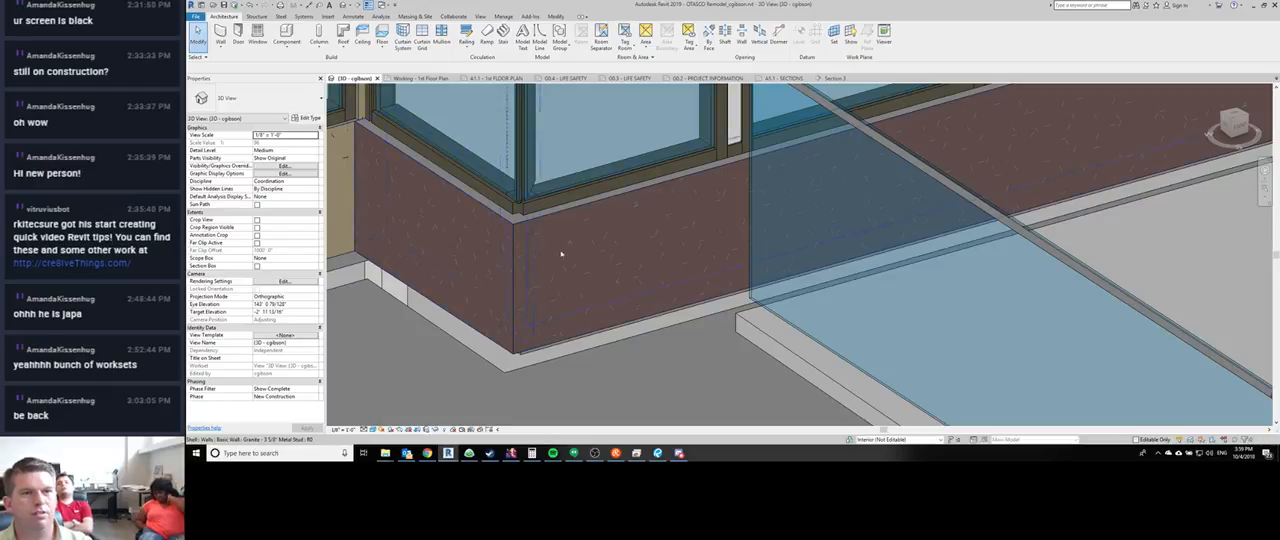
- Adjust the return sill mullion's corner join and make the front sill mullion continuous at the storefront corner
middle_drag(562, 254, 597, 386)
click(521, 308)
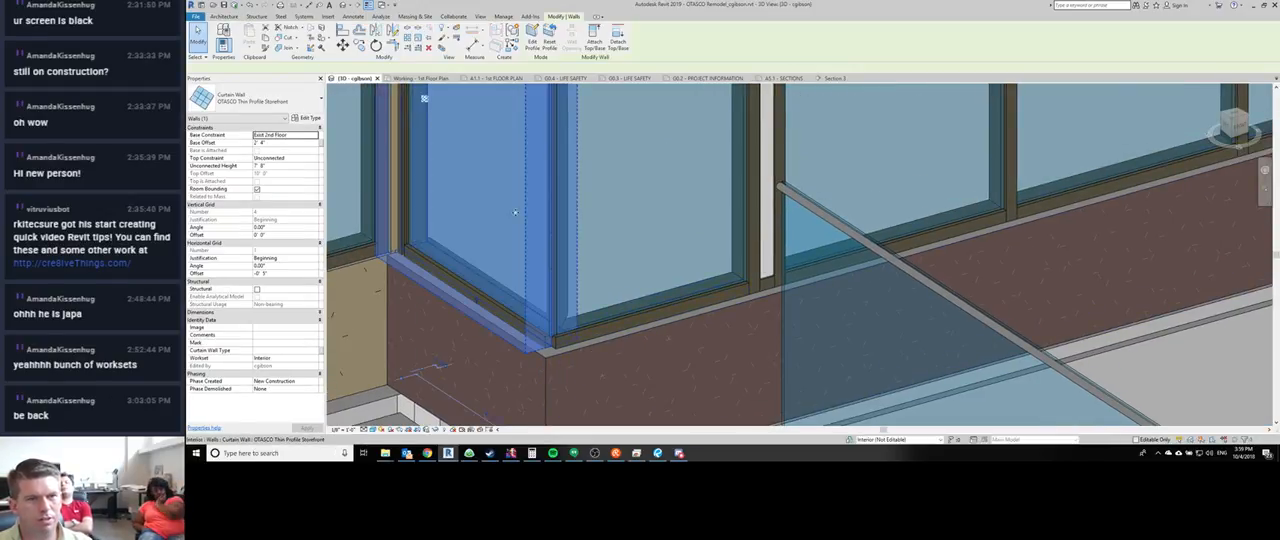
middle_drag(521, 308, 524, 392)
key(Escape)
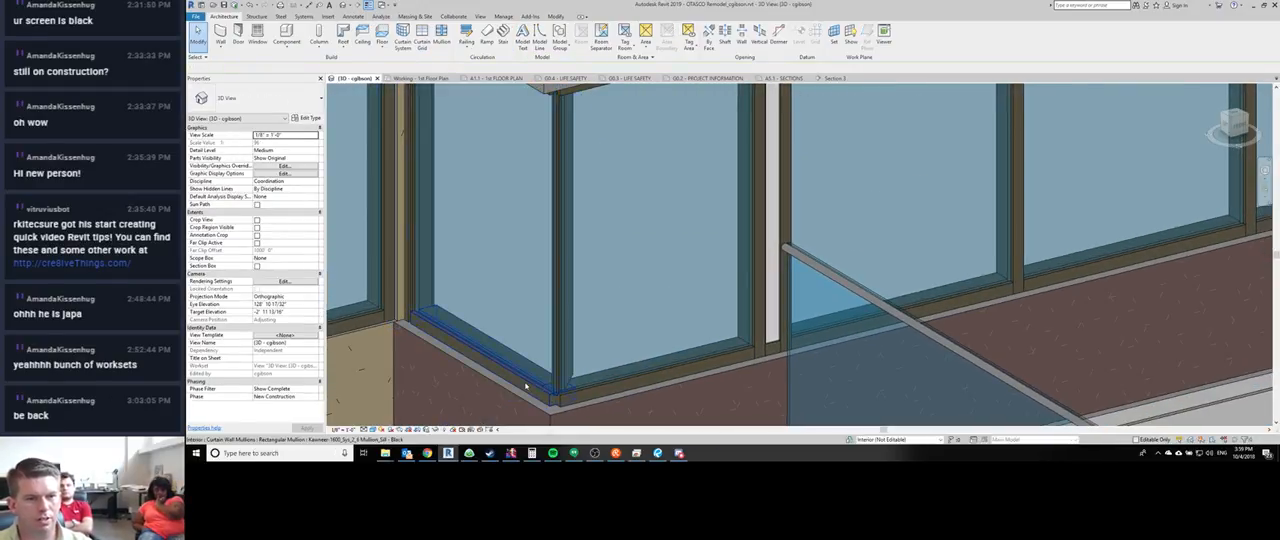
click(525, 386)
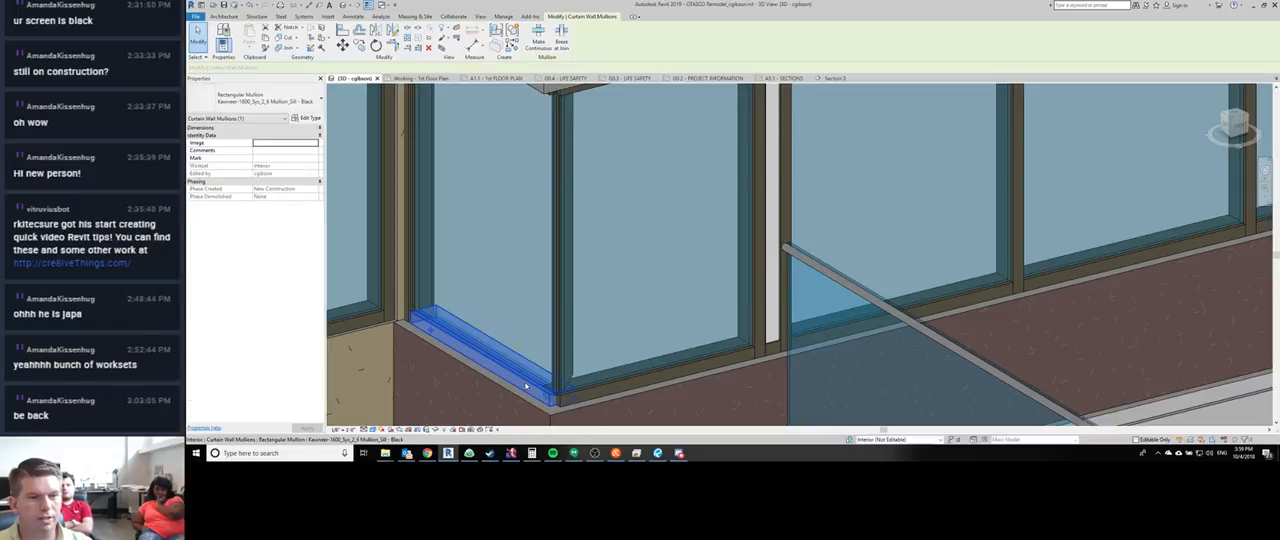
click(550, 47)
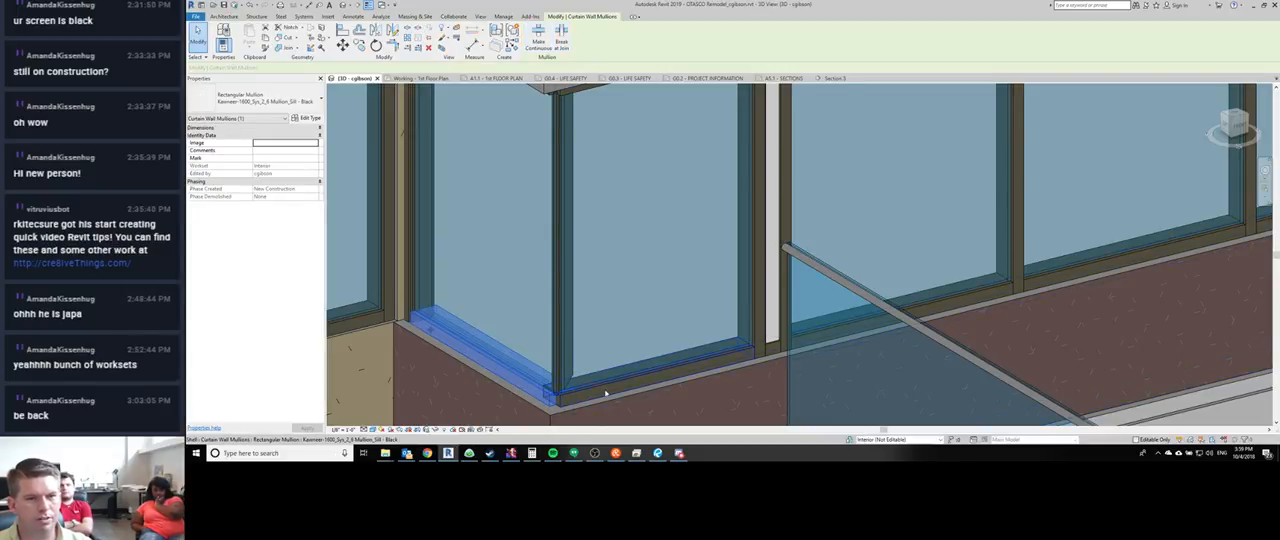
click(650, 366)
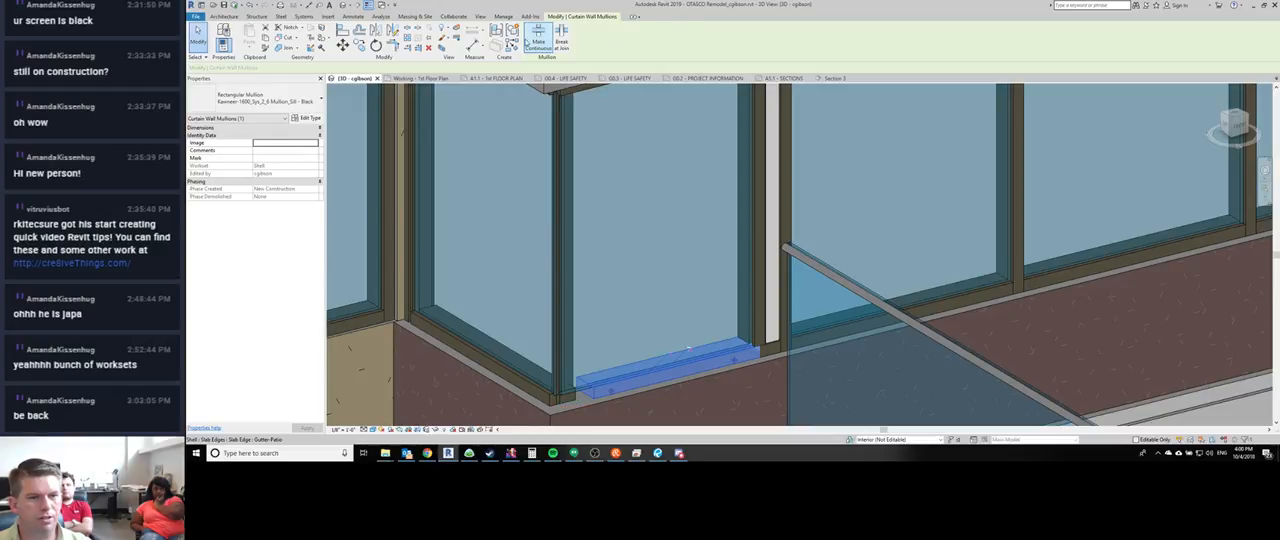
click(527, 42)
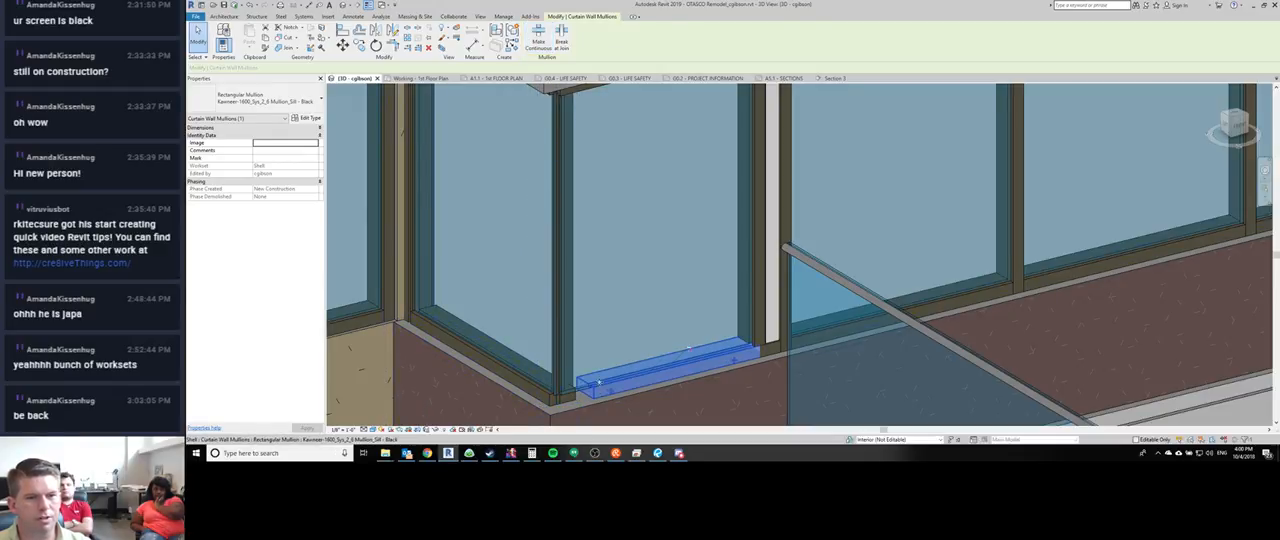
key(Escape)
- With the front curtain wall temporarily isolated, allow the join at its corner end, then restore the full model view
click(602, 362)
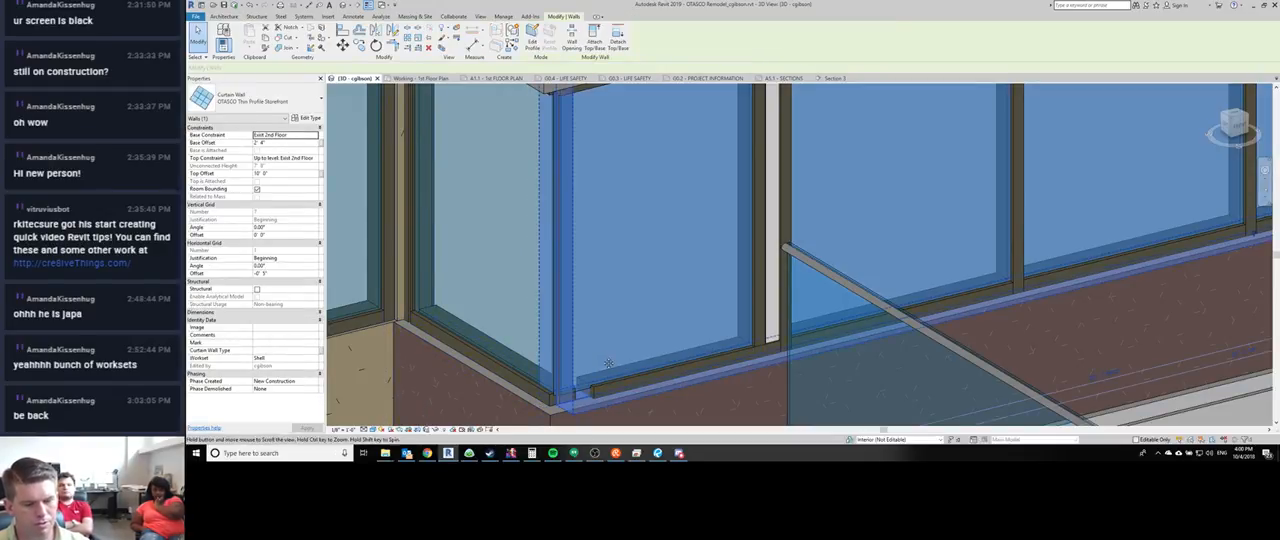
key(h)
key(i)
middle_drag(603, 362, 585, 234)
scroll(585, 234, down, 2)
key(Escape)
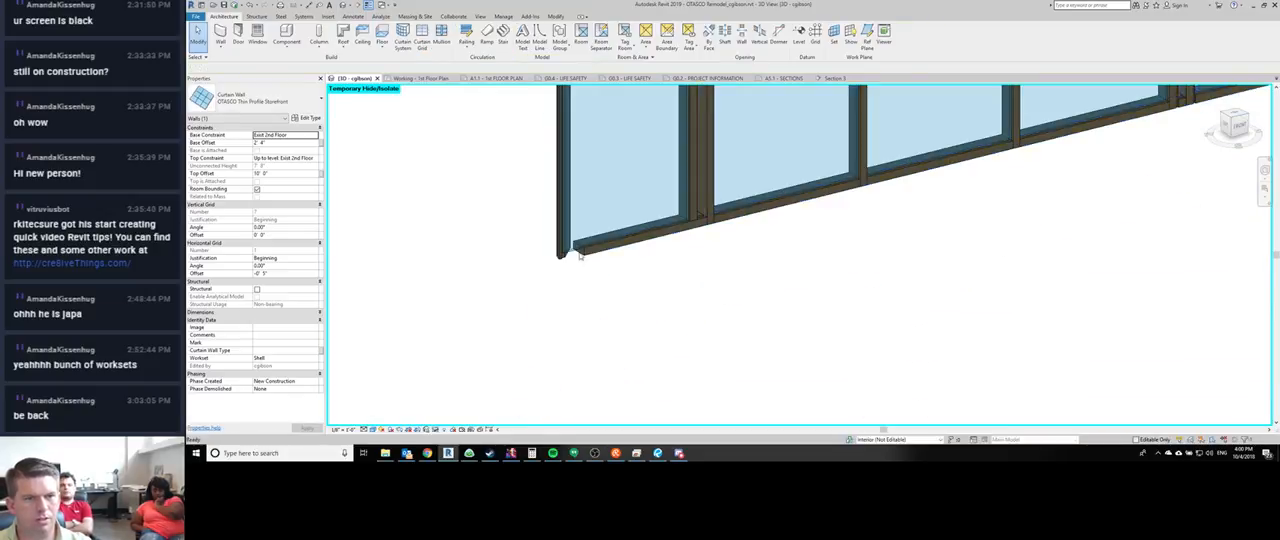
click(585, 234)
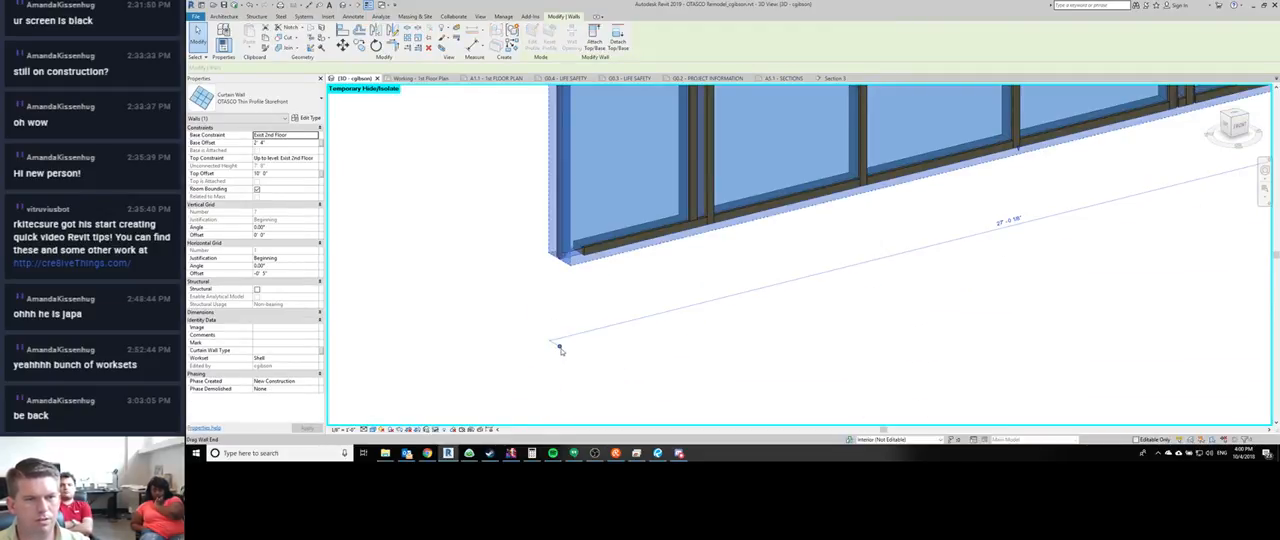
right_click(560, 349)
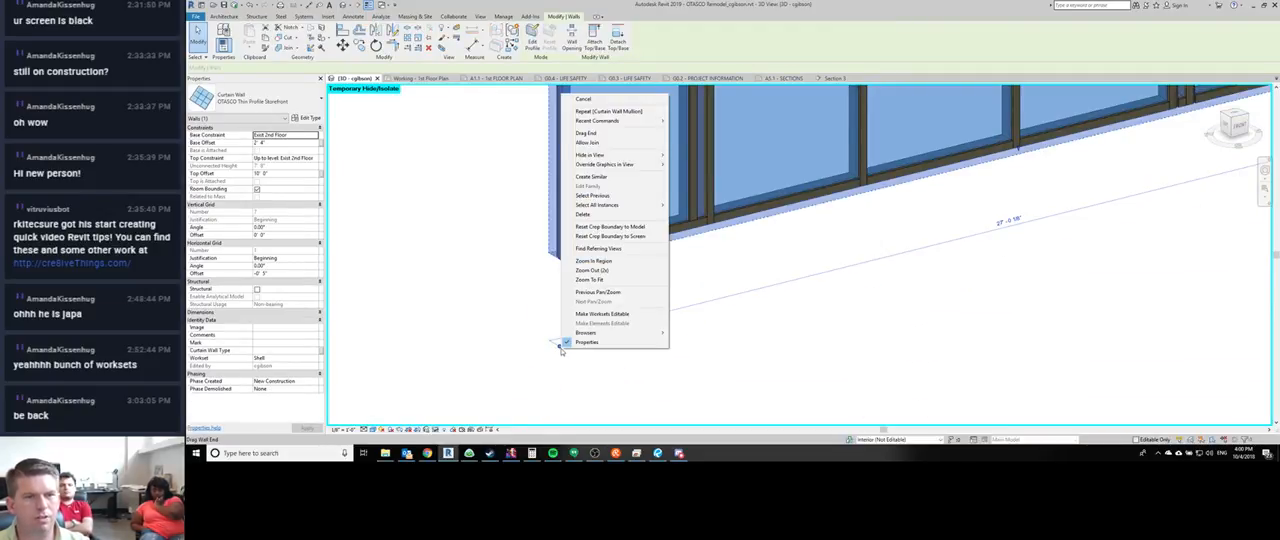
click(580, 143)
middle_drag(567, 318, 574, 354)
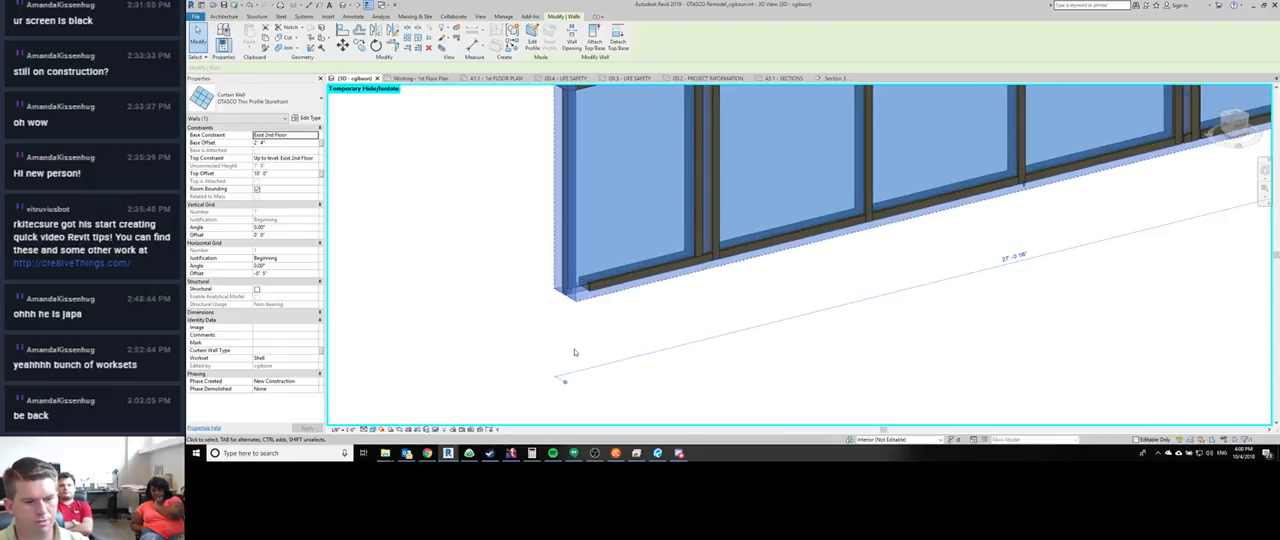
key(h)
key(r)
key(Escape)
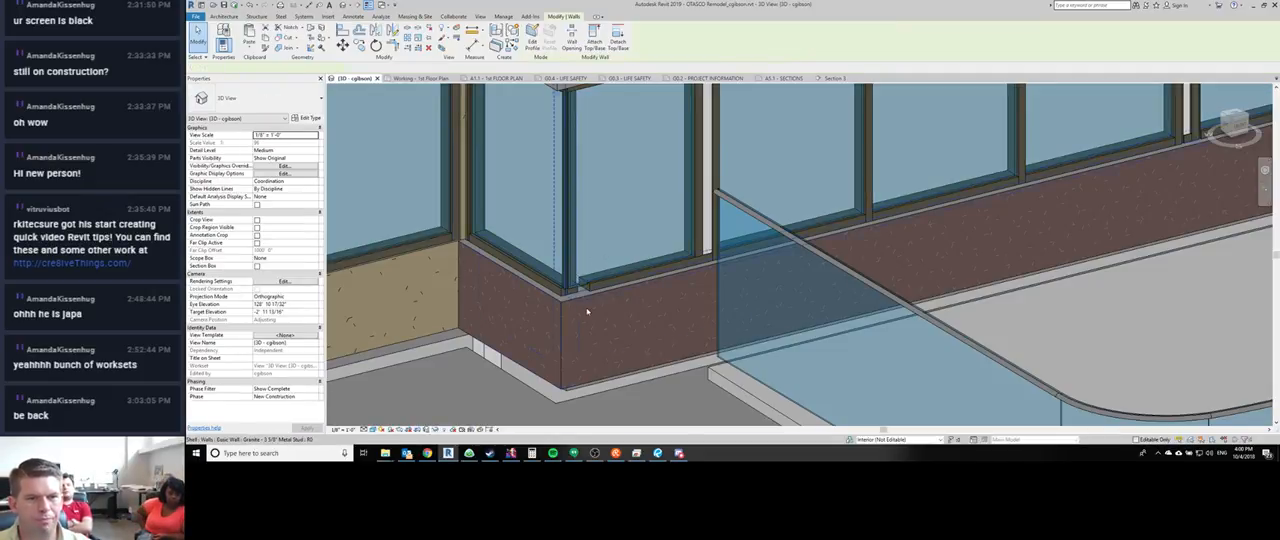
- Pull the front curtain wall's end back from the storefront corner and unjoin the conflicting elements
click(587, 312)
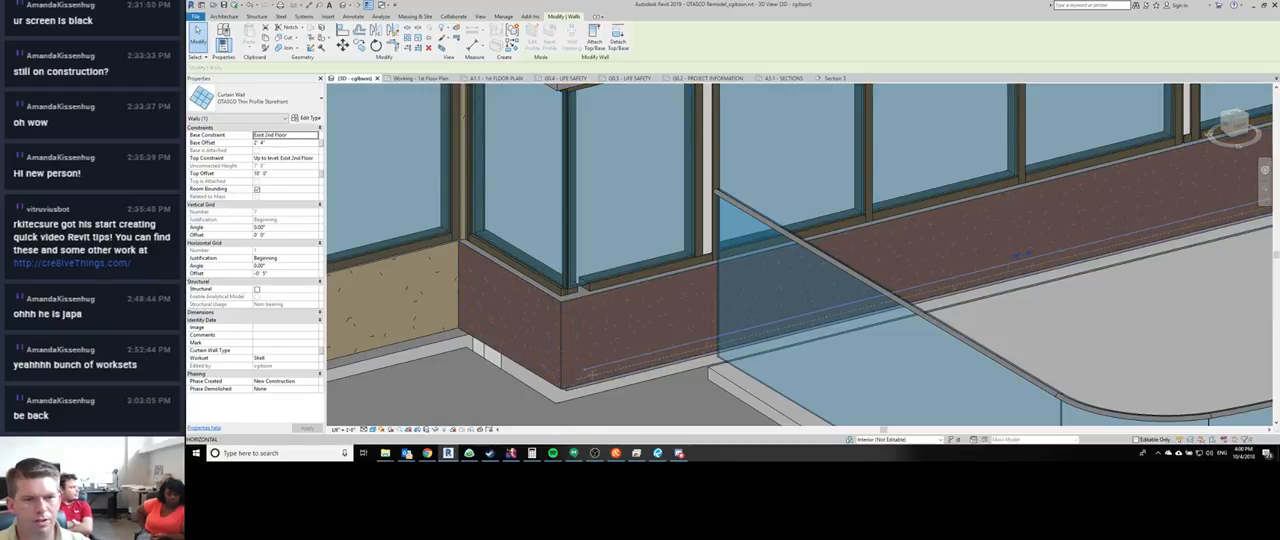
key(r)
key(s)
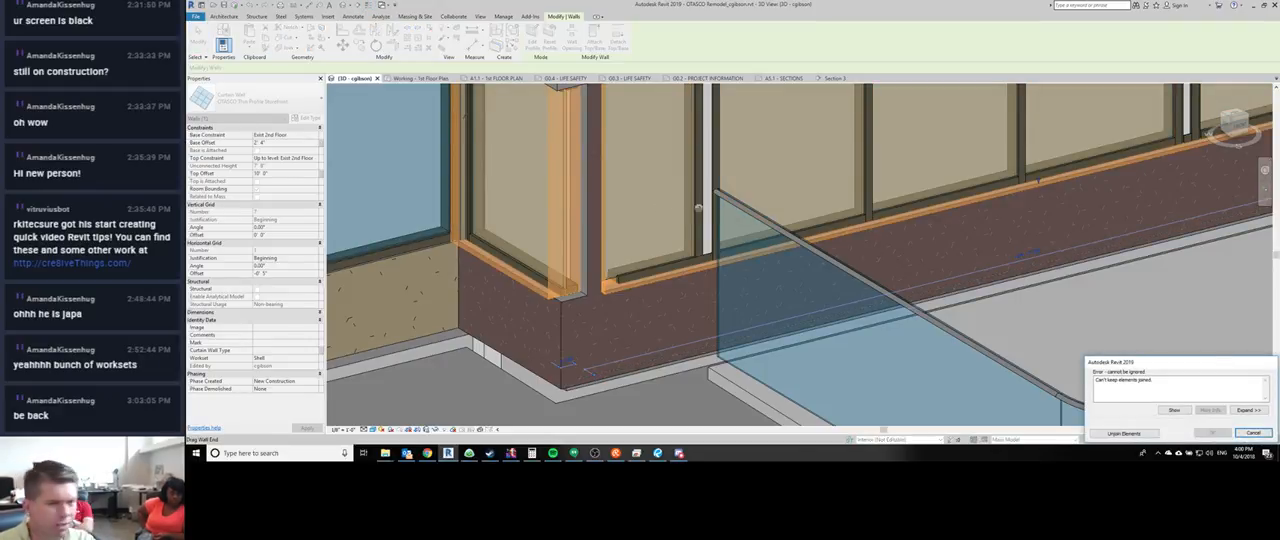
click(1148, 435)
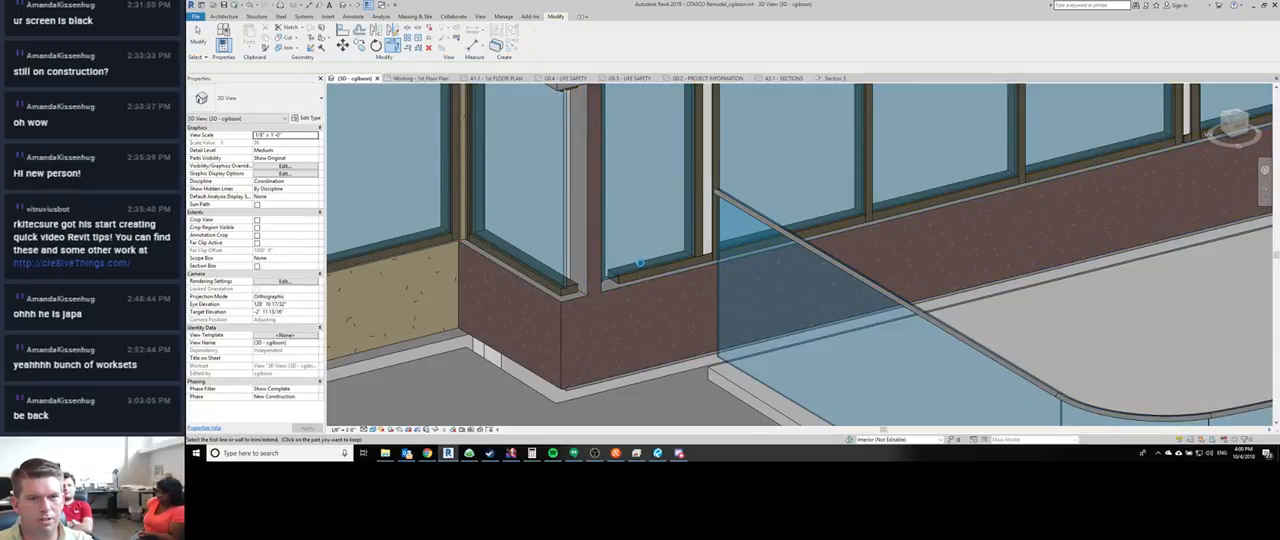
- Trim/extend the front and return curtain walls so they meet at the storefront corner
click(640, 266)
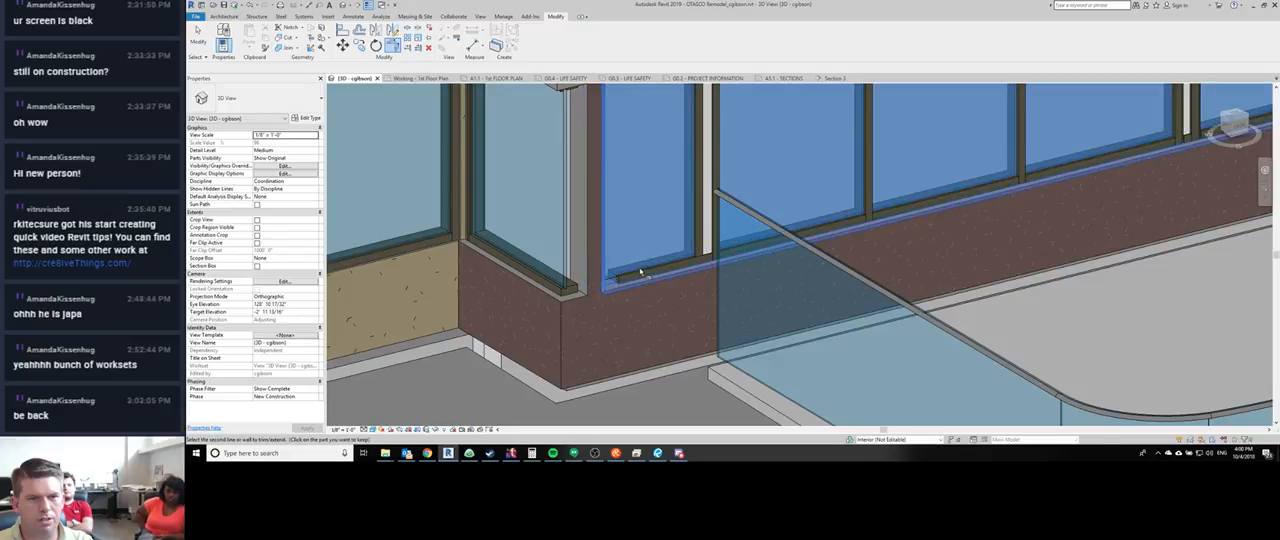
click(565, 285)
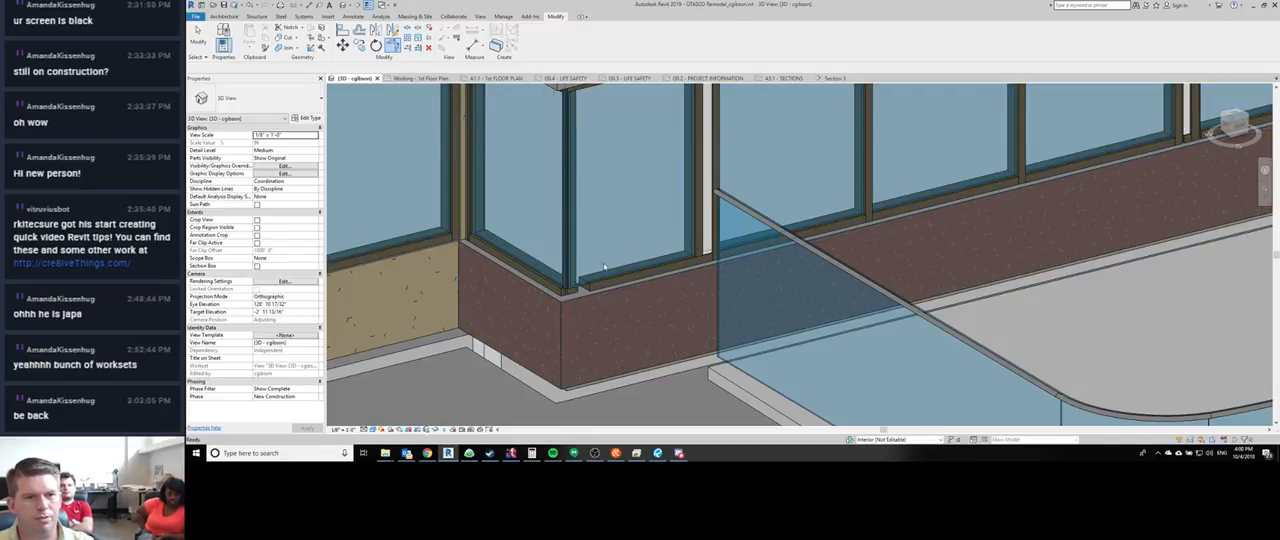
key(Escape)
- Make the front sill mullion continuous through the storefront corner and break the return sill mullion at the join
middle_drag(568, 288, 600, 318)
click(601, 318)
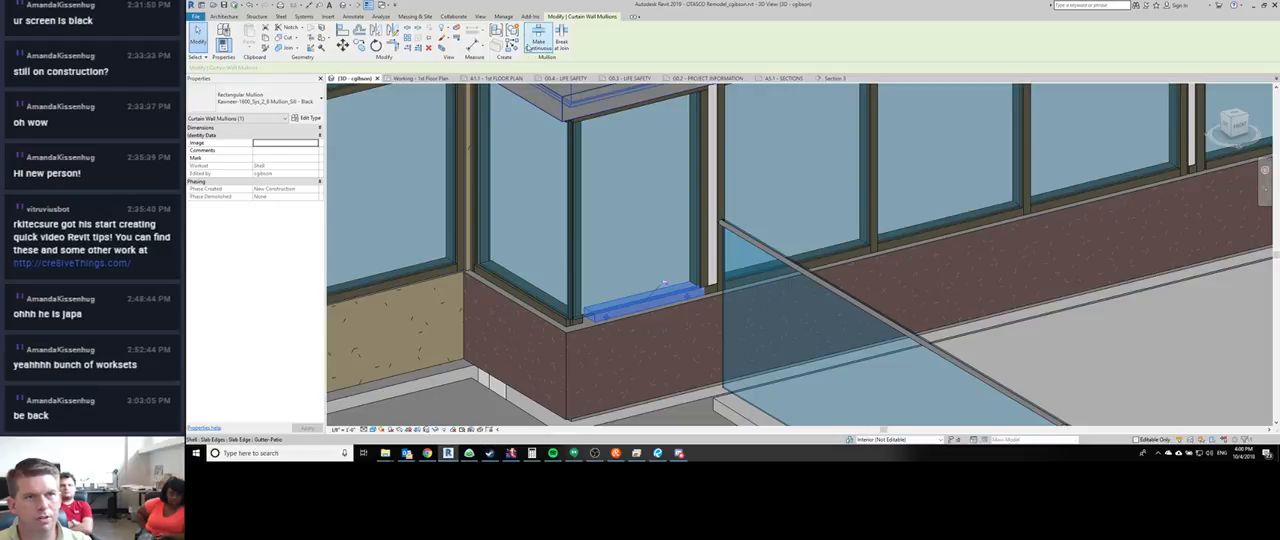
click(542, 44)
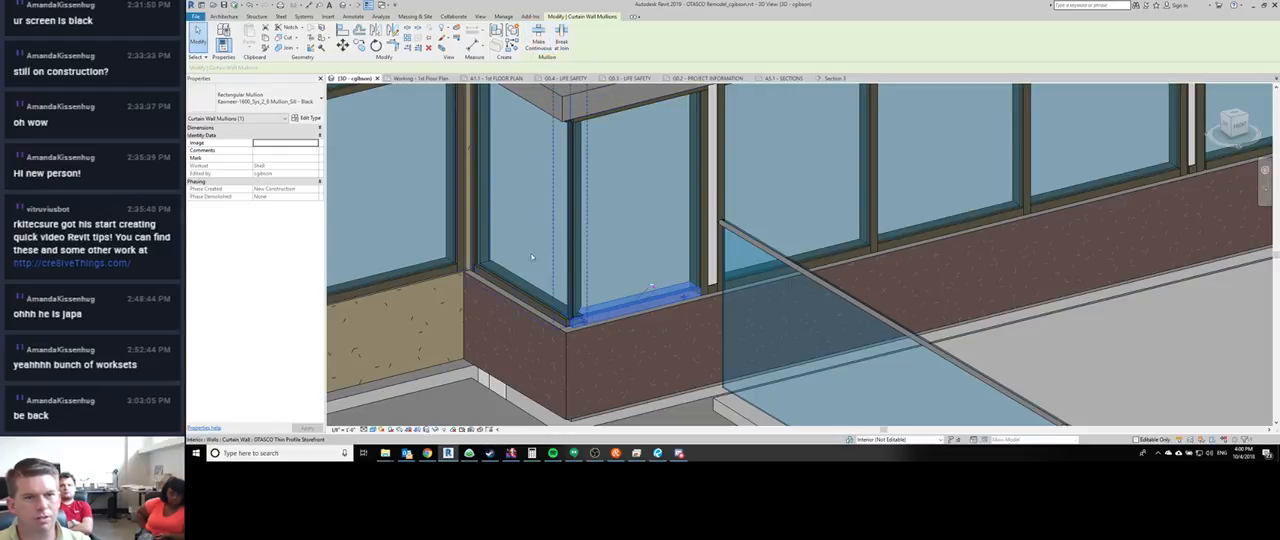
click(541, 303)
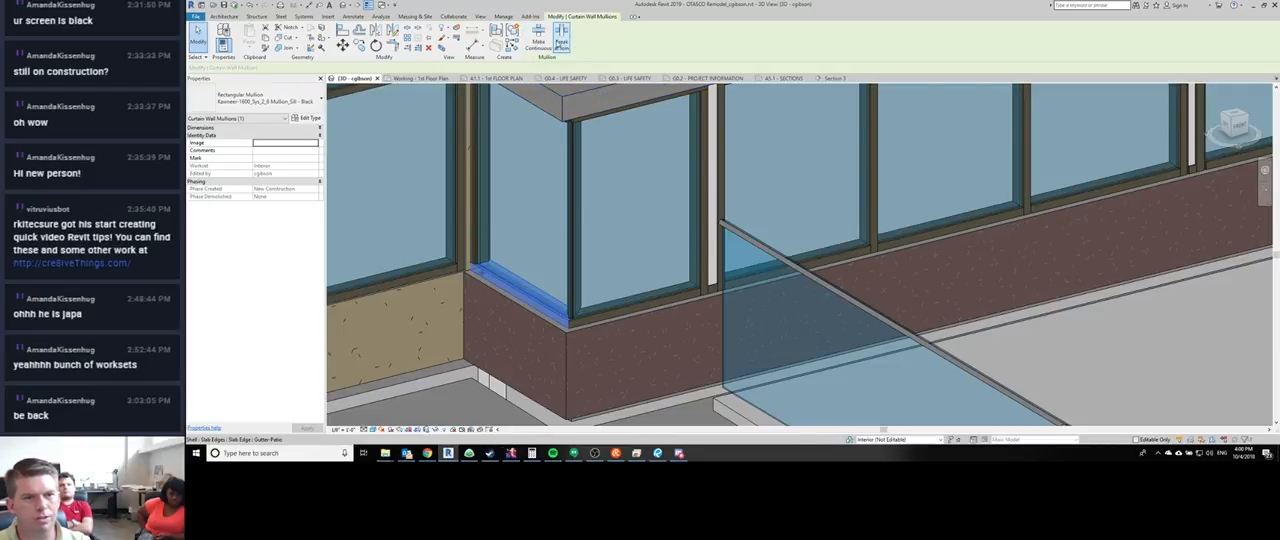
- Select the intermediate mullions at the storefront corner, then make the corner's head mullions continuous and break them at their join
middle_drag(589, 157, 584, 108)
middle_drag(584, 108, 589, 212)
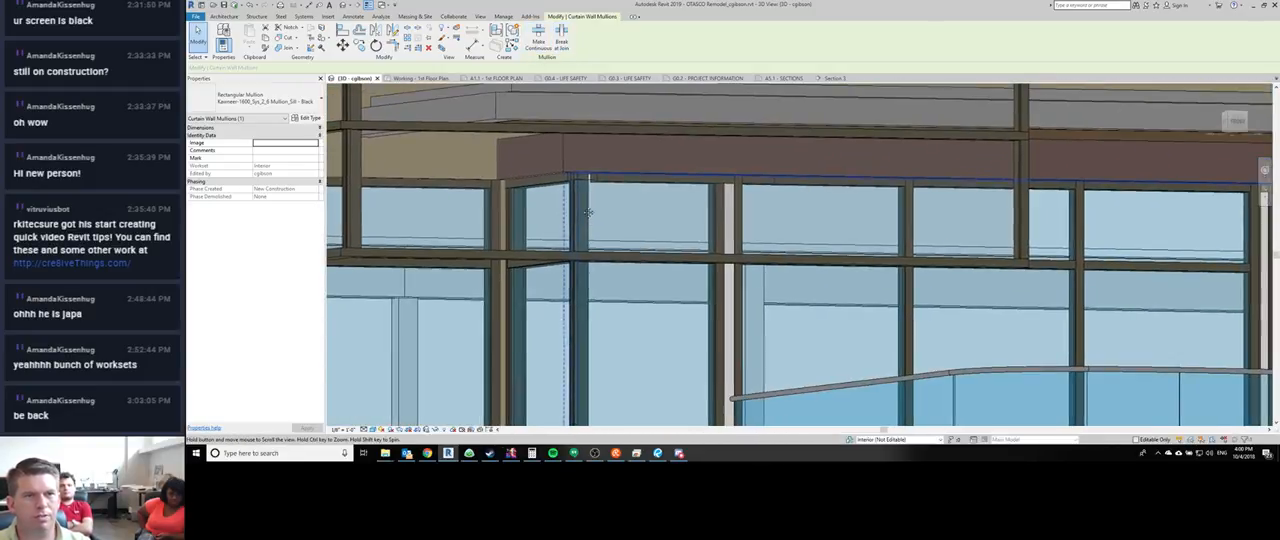
key(Escape)
shift+middle_drag(603, 263, 602, 235)
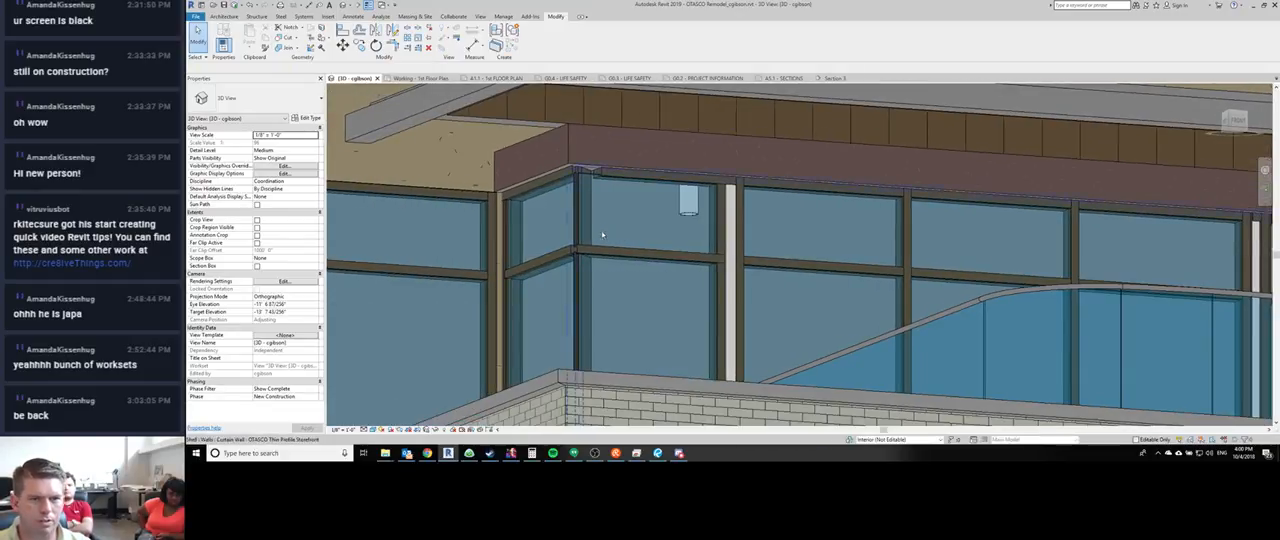
click(572, 256)
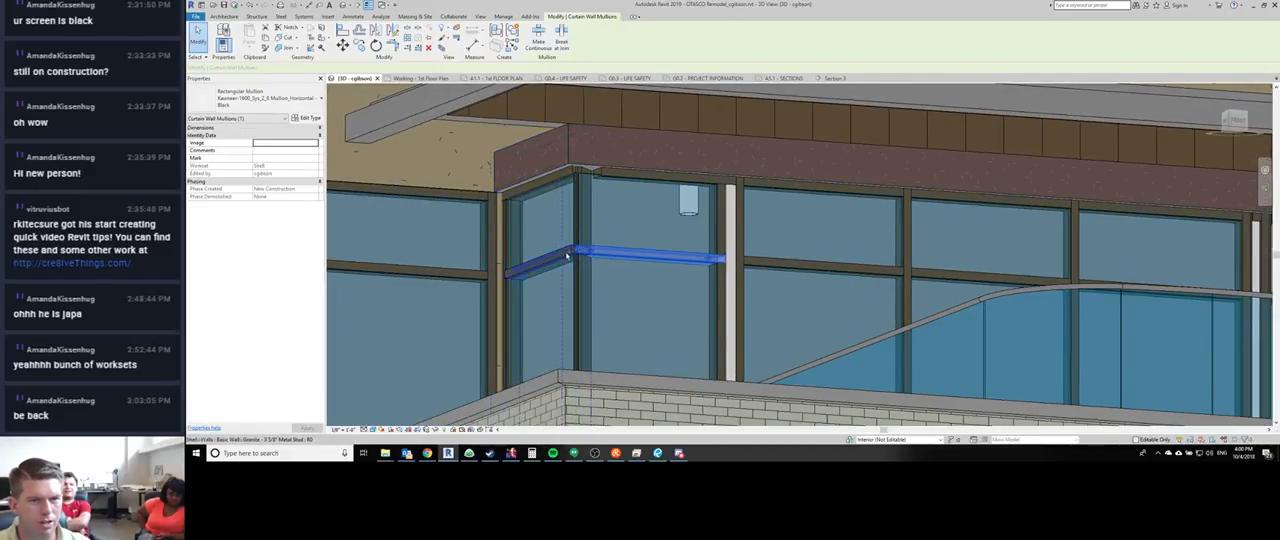
ctrl+click(567, 257)
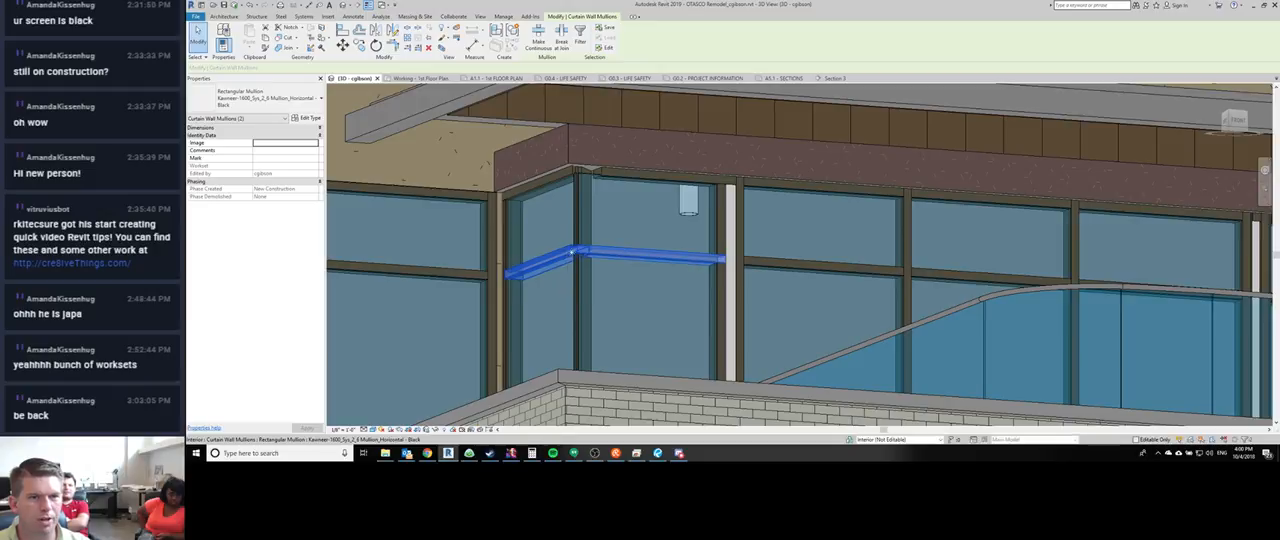
click(606, 176)
ctrl+click(562, 177)
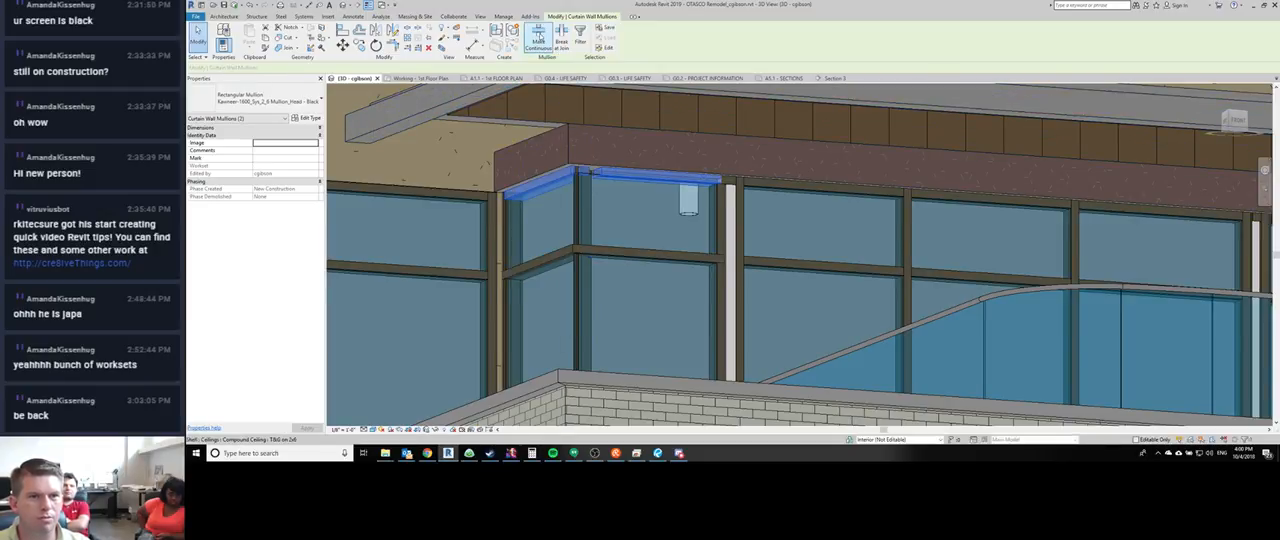
click(537, 47)
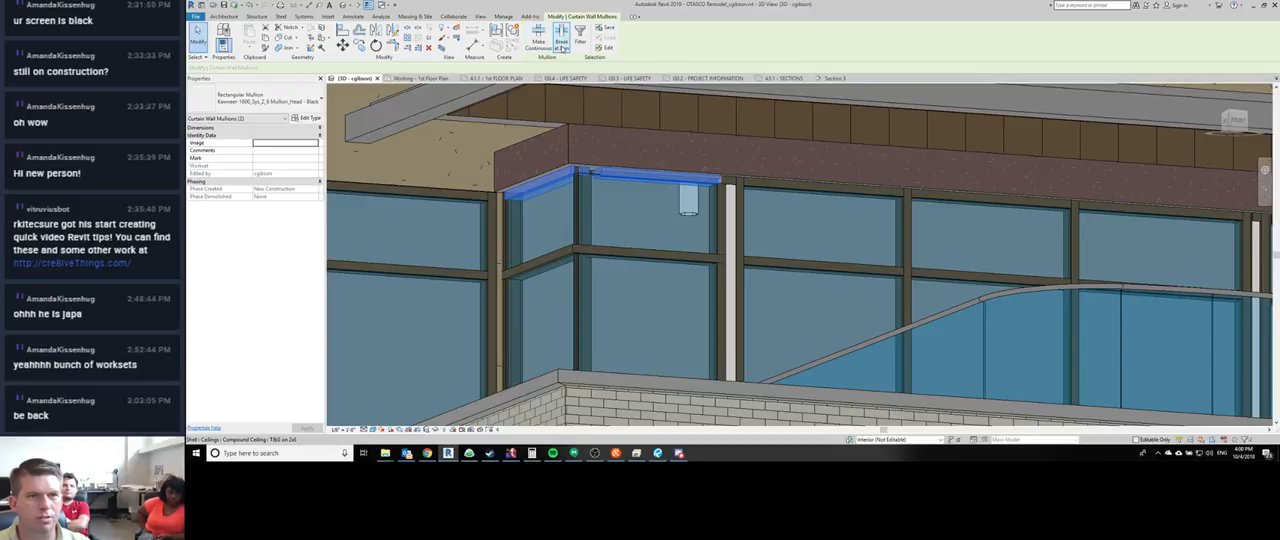
click(560, 46)
key(Escape)
- Inspect the storefront corner, its neighbouring curtain walls and the whole building from several angles
middle_drag(568, 209, 672, 360)
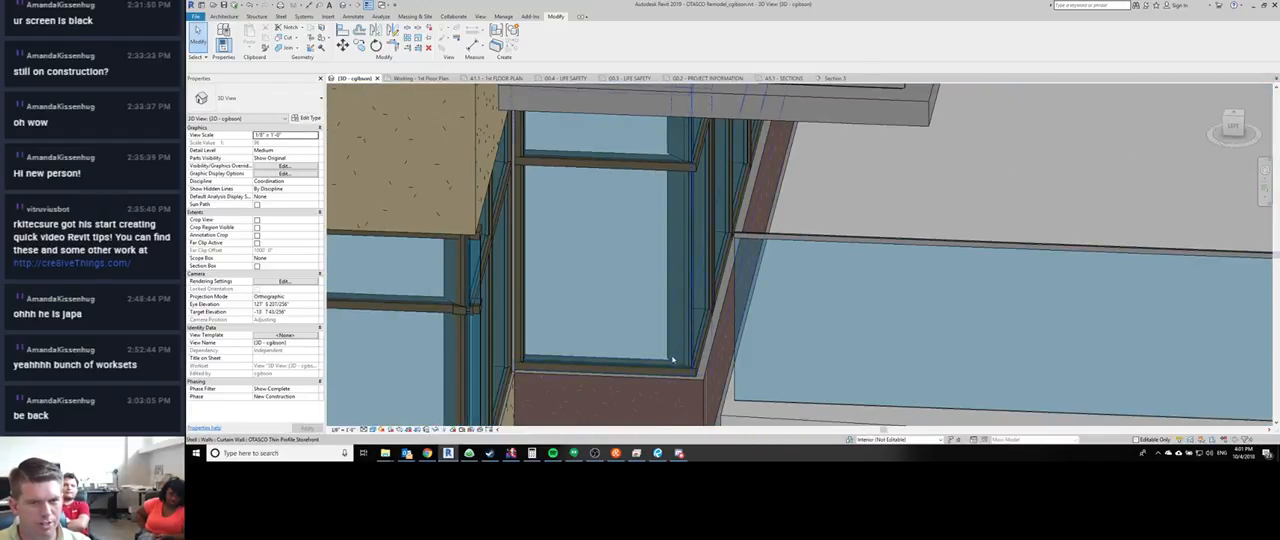
shift+middle_drag(659, 276, 565, 325)
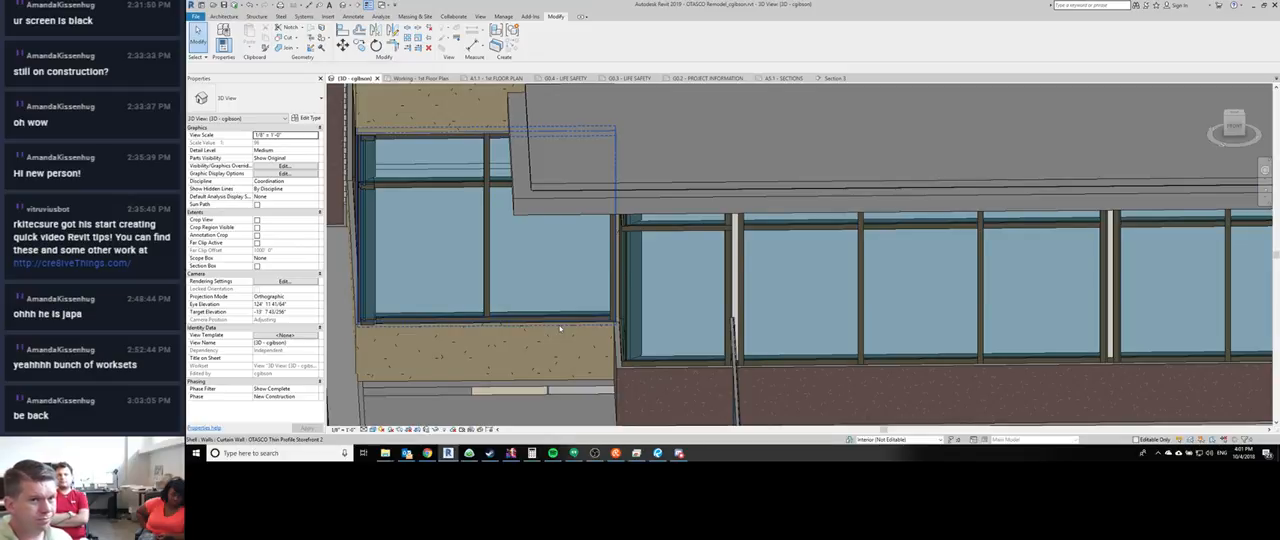
middle_drag(735, 362, 571, 307)
scroll(640, 304, down, 2)
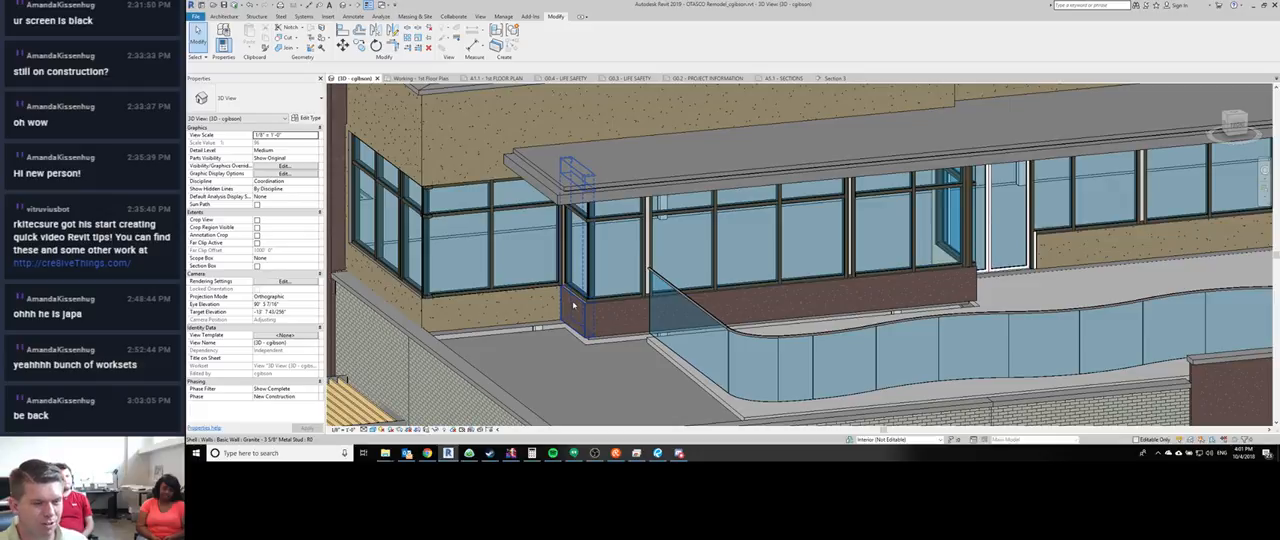
scroll(574, 305, down, 8)
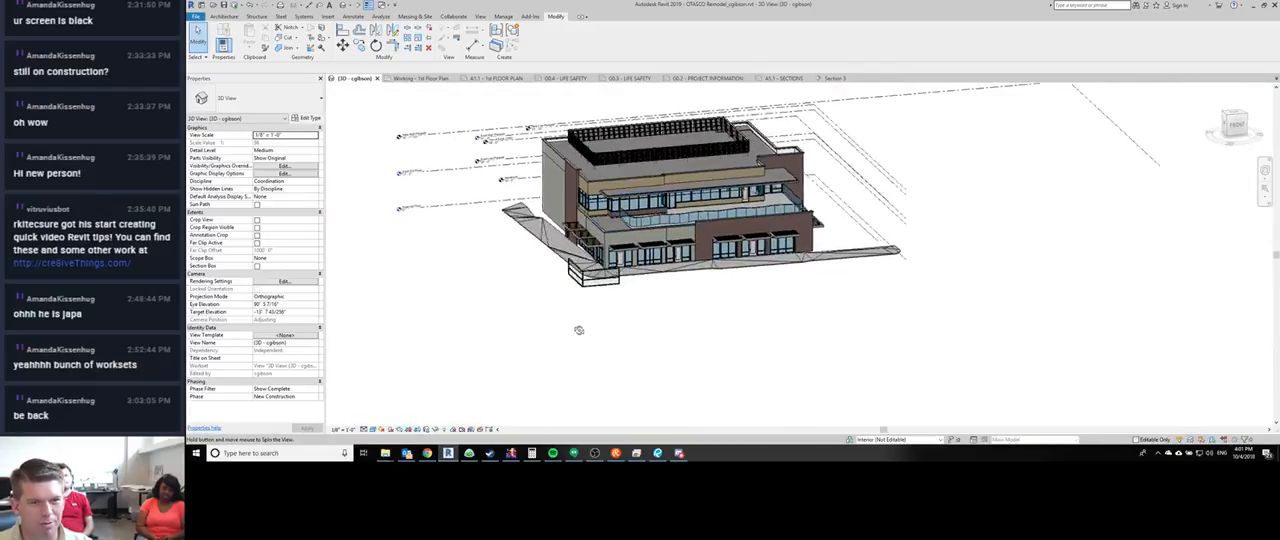
mouse_move(579, 330)
shift+middle_down()
mouse_move(494, 300)
mouse_move(550, 364)
mouse_move(561, 332)
shift+middle_up()
- Unpin the two lower glass panels of the freestanding L-shaped curtain walls and change them to the Granite - CMU wall type
scroll(494, 300, up, 5)
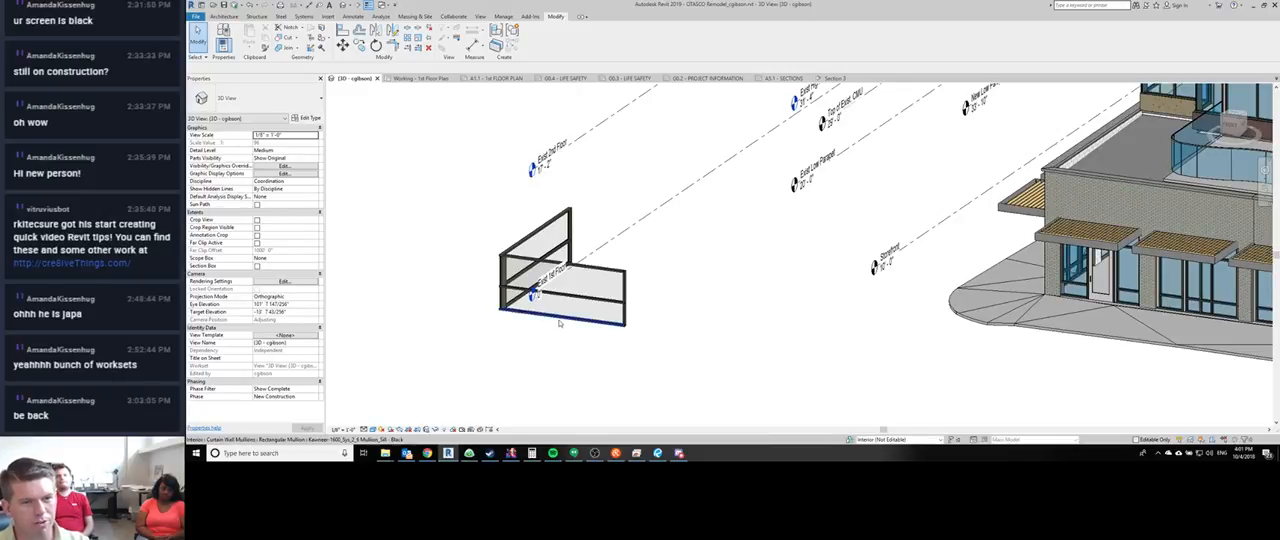
click(562, 314)
middle_drag(562, 314, 588, 330)
key(Tab)
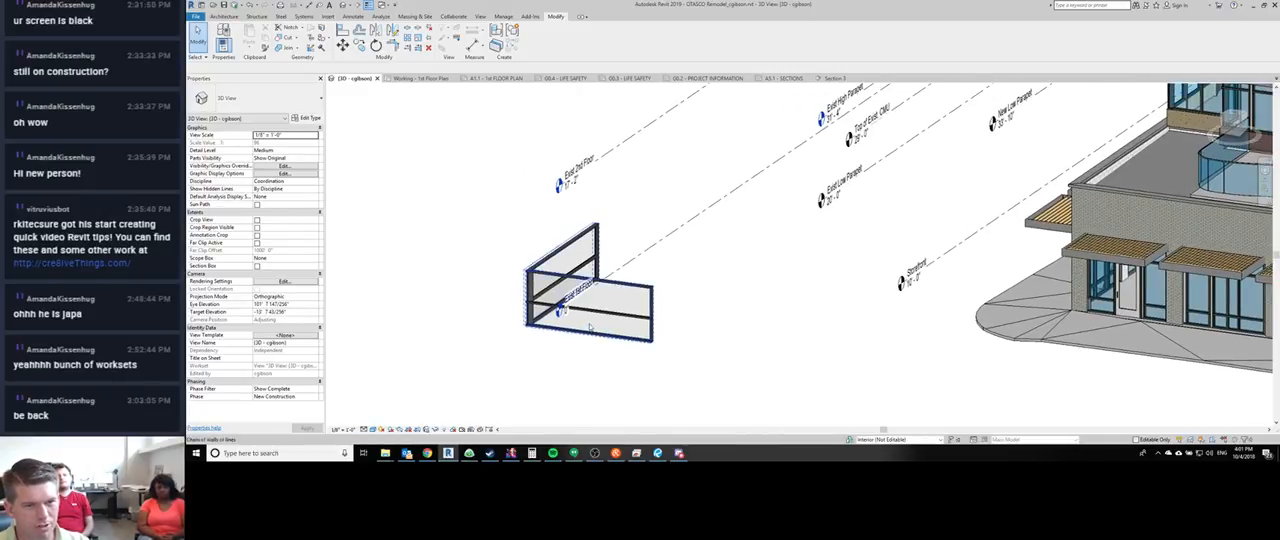
key(Tab)
click(589, 329)
mouse_move(503, 352)
shift+middle_down()
mouse_move(659, 342)
mouse_move(505, 336)
shift+middle_up()
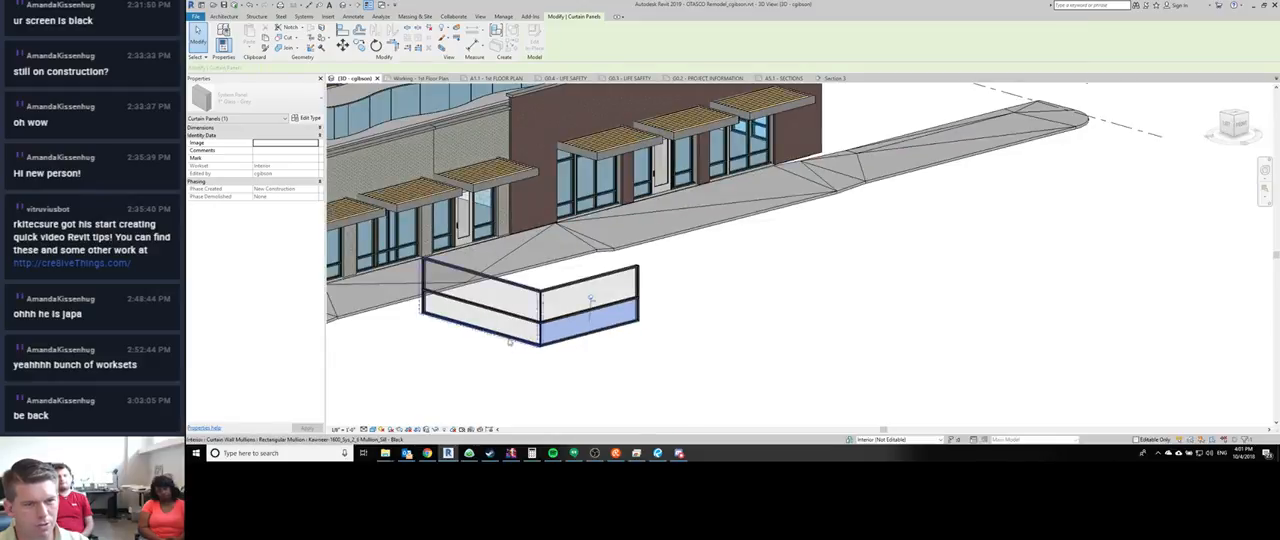
ctrl+click(518, 327)
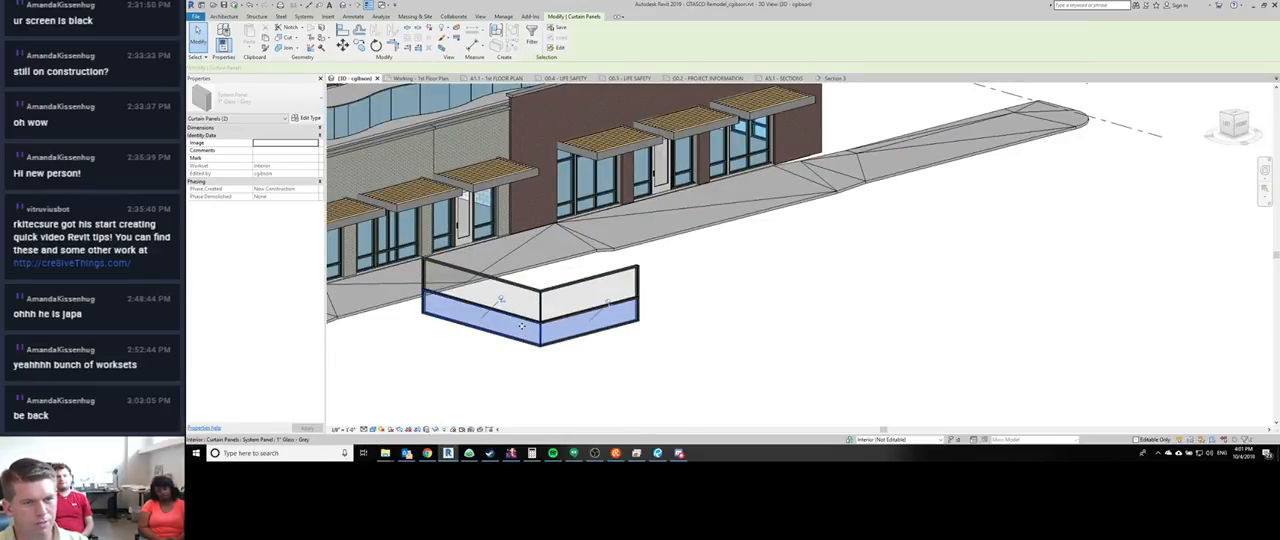
shift+middle_drag(524, 325, 418, 267)
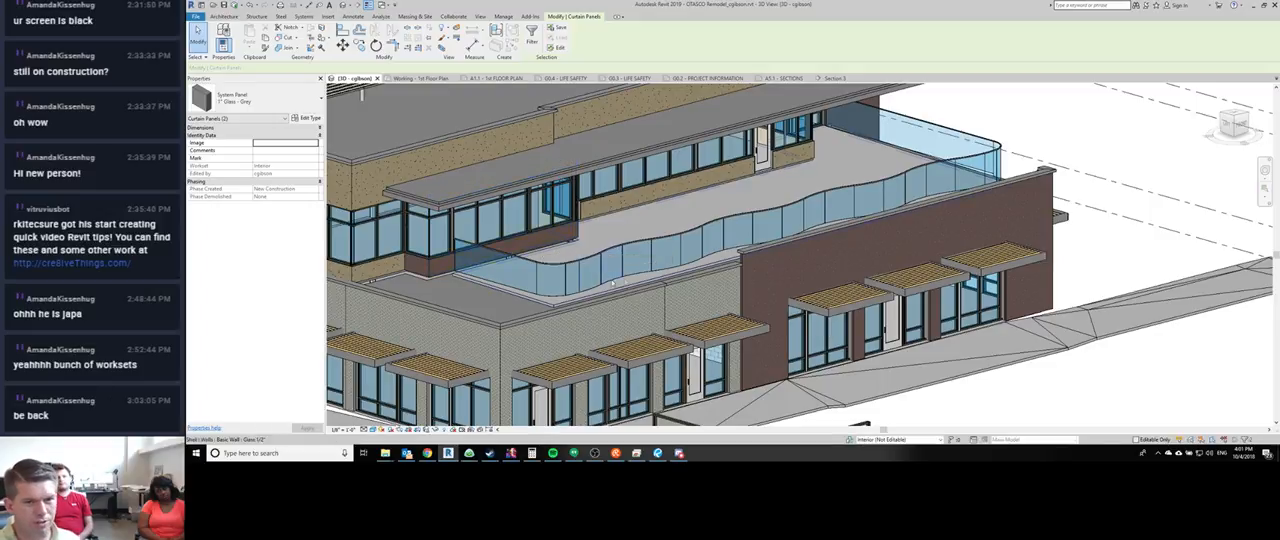
middle_drag(622, 250, 567, 123)
scroll(567, 123, down, 1)
scroll(706, 328, up, 1)
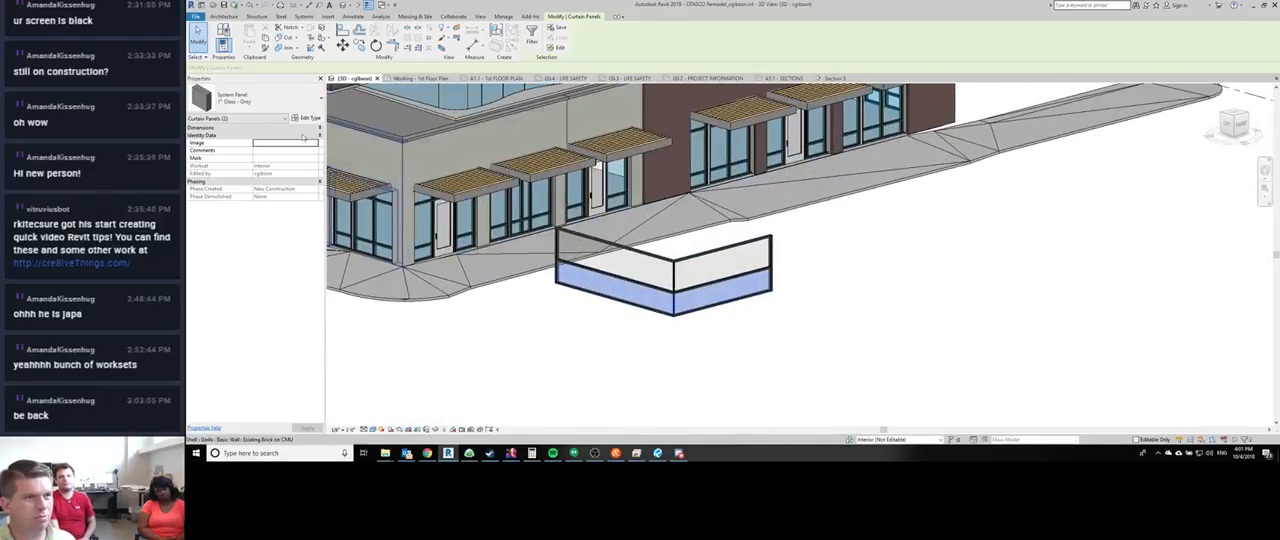
click(260, 97)
scroll(260, 200, down, 2)
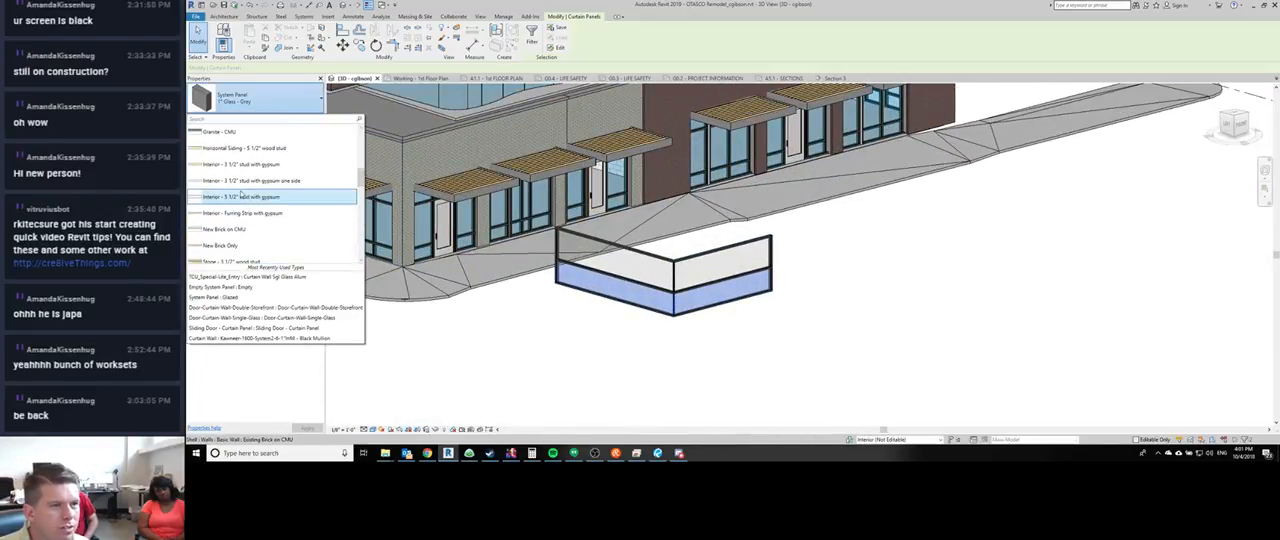
scroll(240, 190, up, 1)
click(222, 152)
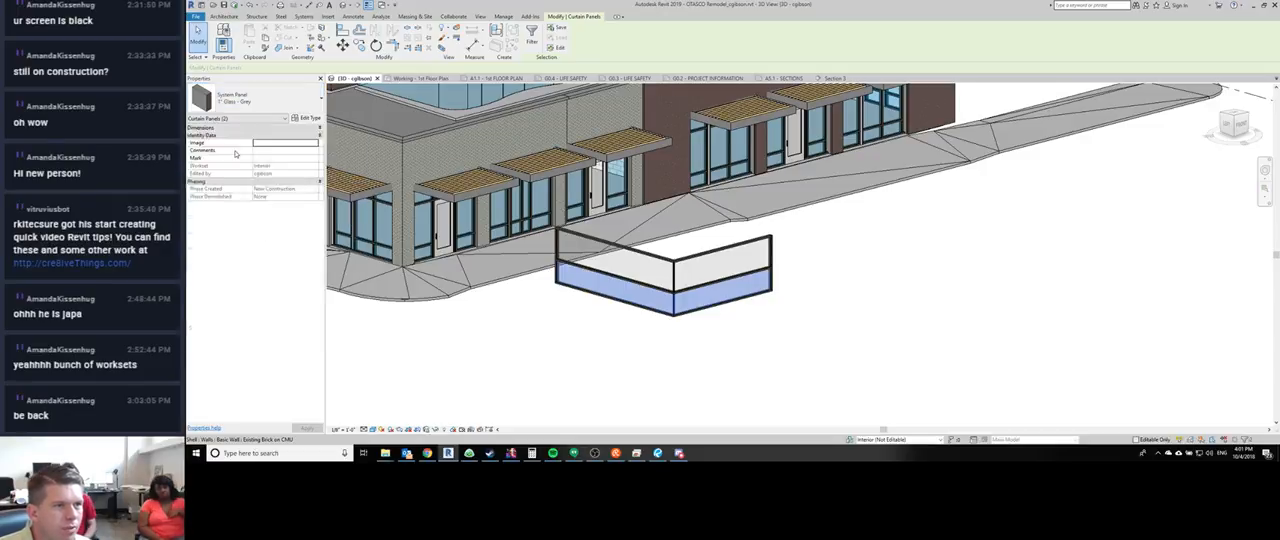
- Unpin and remove the vertical corner mullion between the two granite panels
shift+middle_drag(763, 346, 588, 205)
scroll(653, 328, up, 6)
click(660, 322)
scroll(588, 205, down, 2)
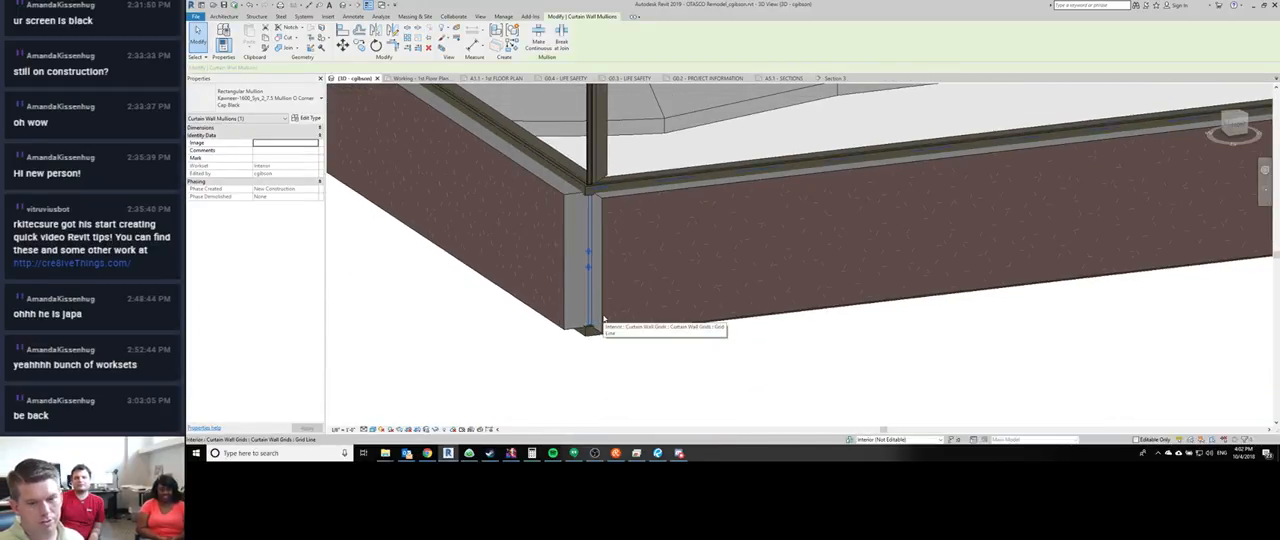
key(Escape)
scroll(618, 275, down, 2)
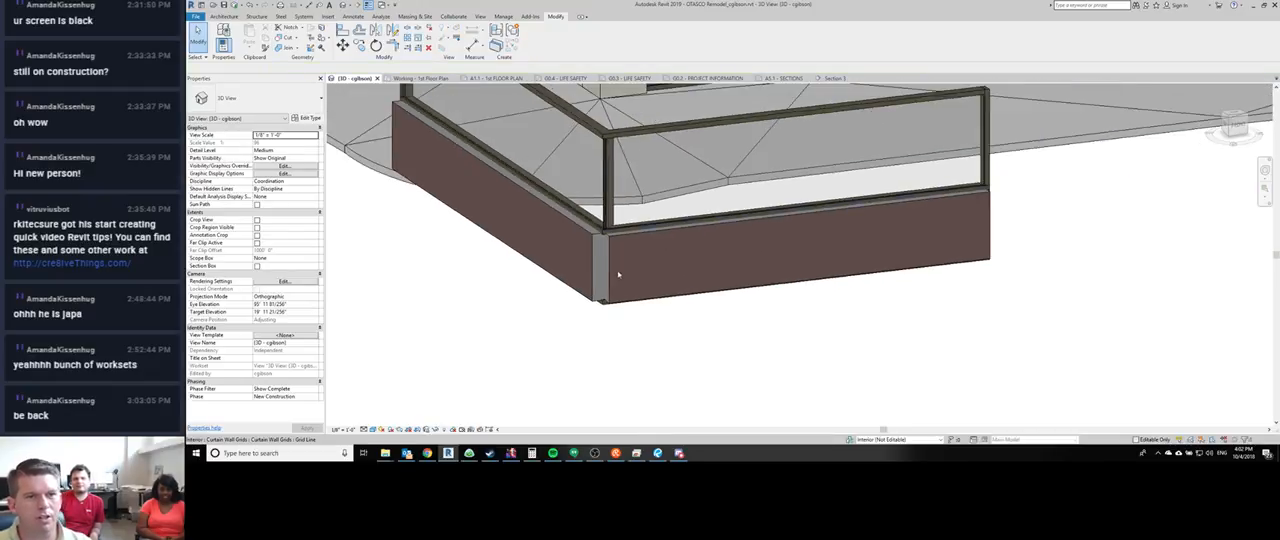
- Unpin and remove the two sill mullions running beneath the granite panels on either side of the corner
scroll(618, 275, down, 1)
shift+middle_drag(617, 317, 614, 241)
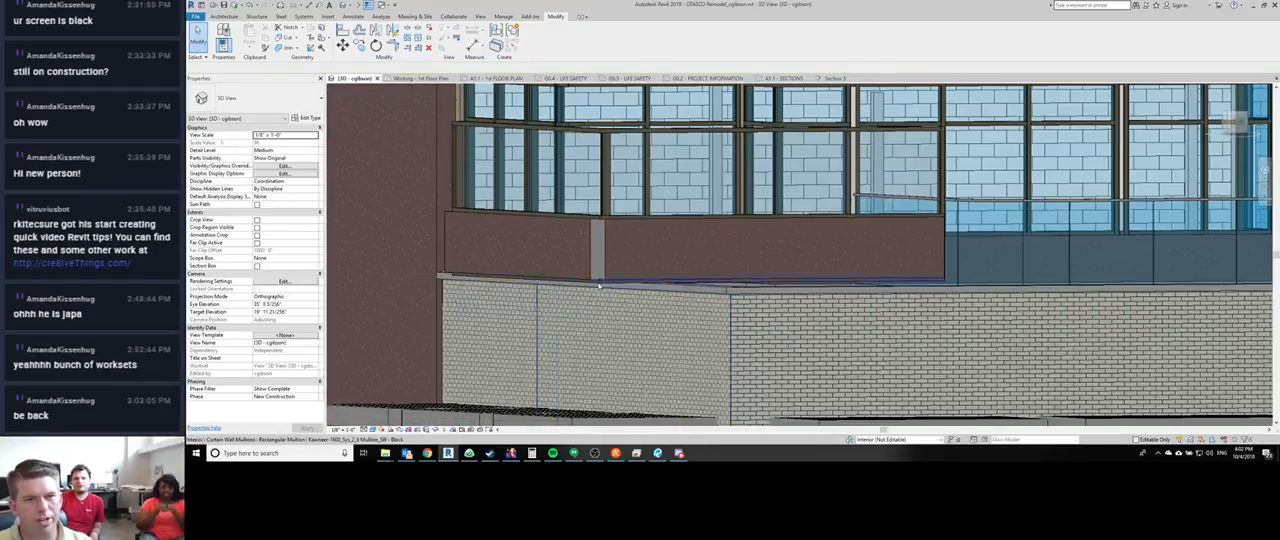
scroll(599, 286, up, 2)
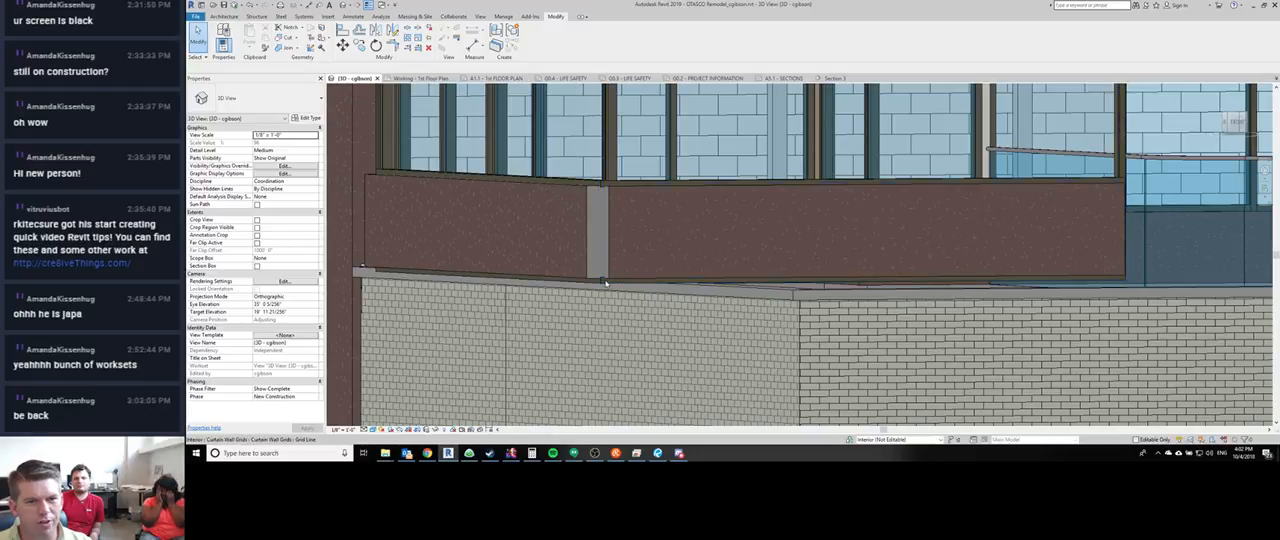
key(Tab)
key(Tab)
key(Tab)
key(Tab)
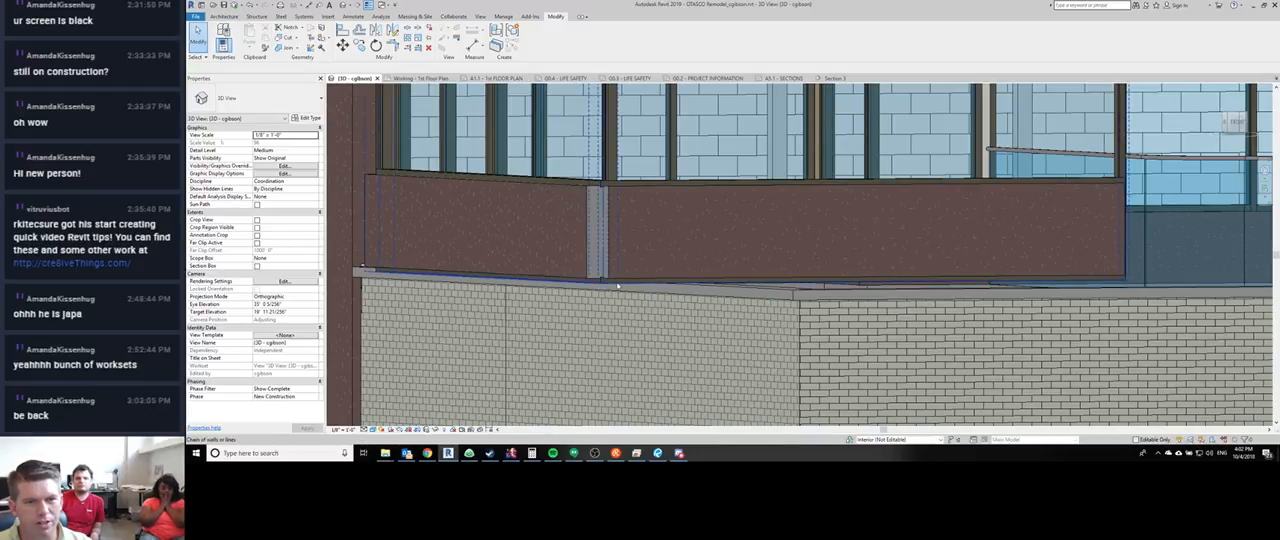
click(615, 285)
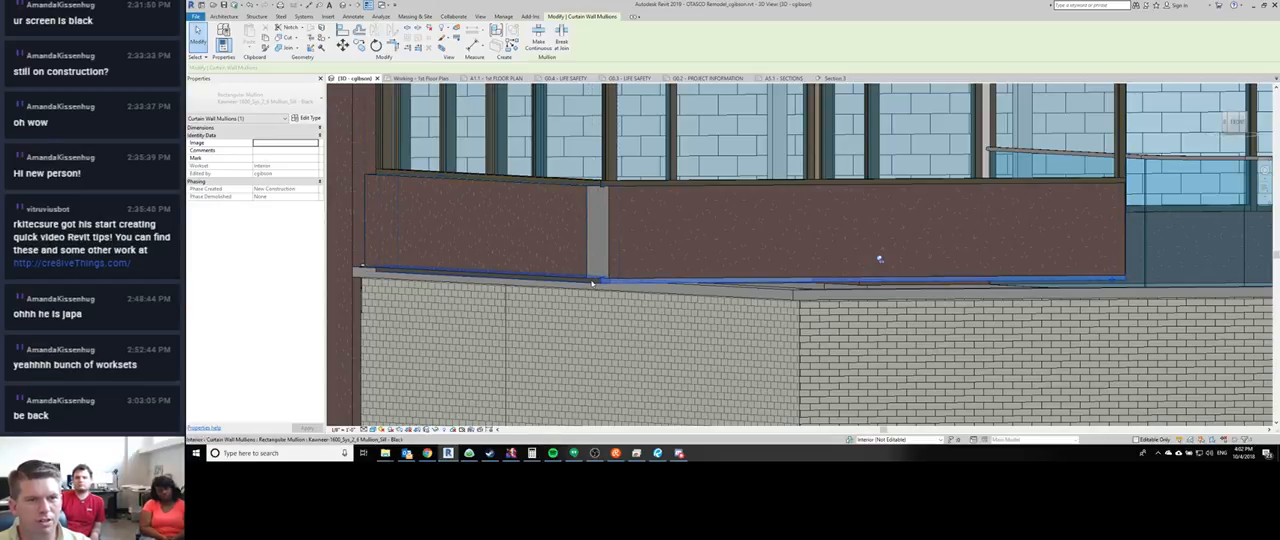
ctrl+click(592, 283)
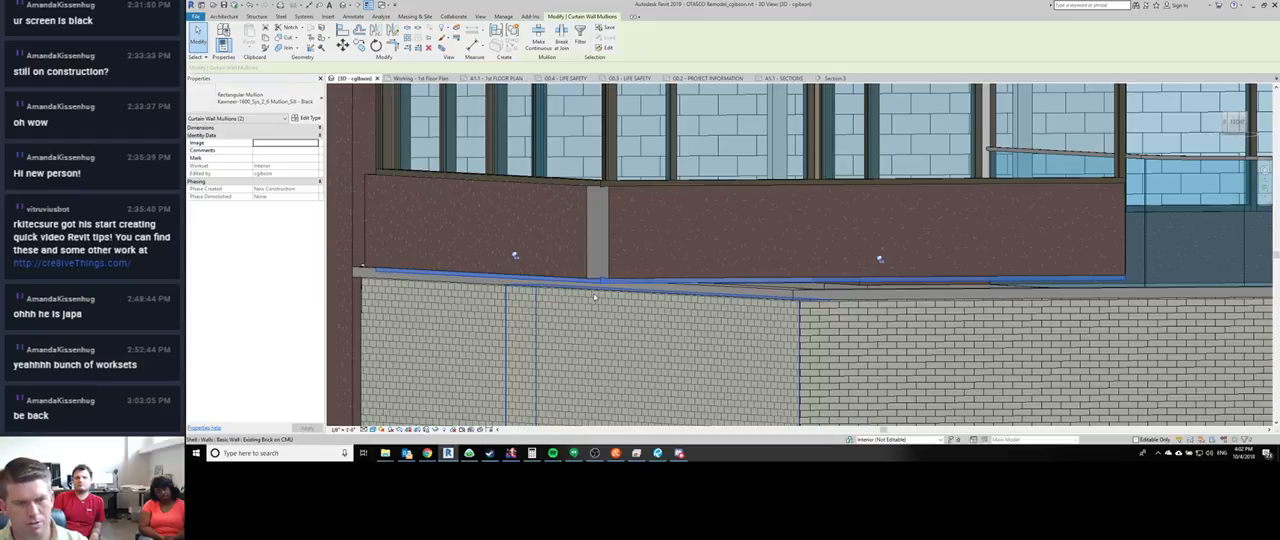
key(Escape)
- Set the location line offset of both granite corner panels to -0' 6"
click(622, 238)
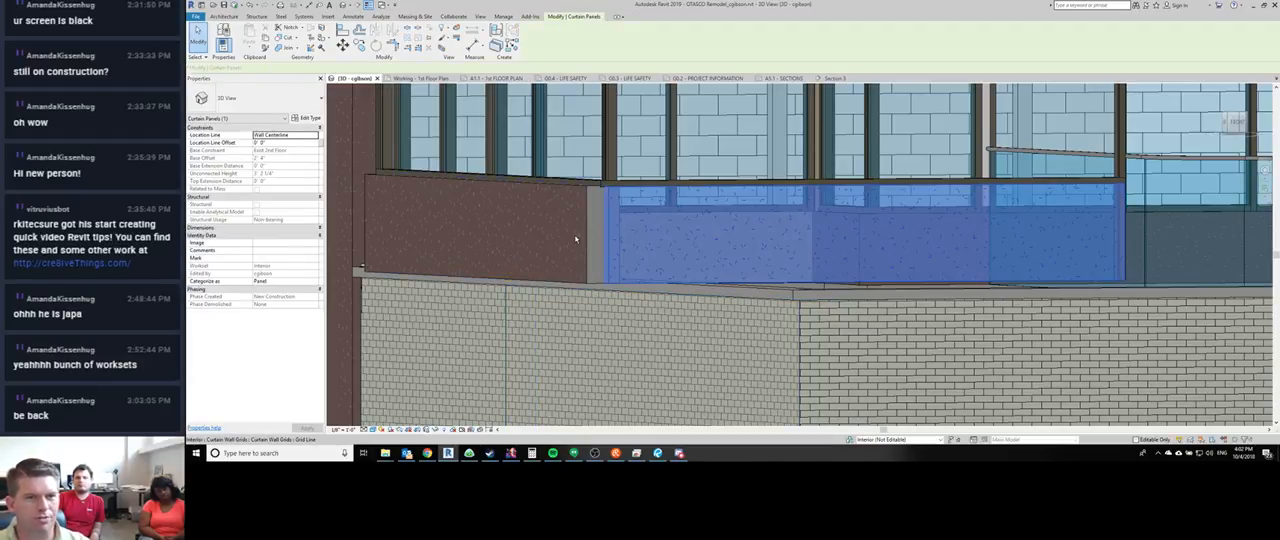
ctrl+click(576, 238)
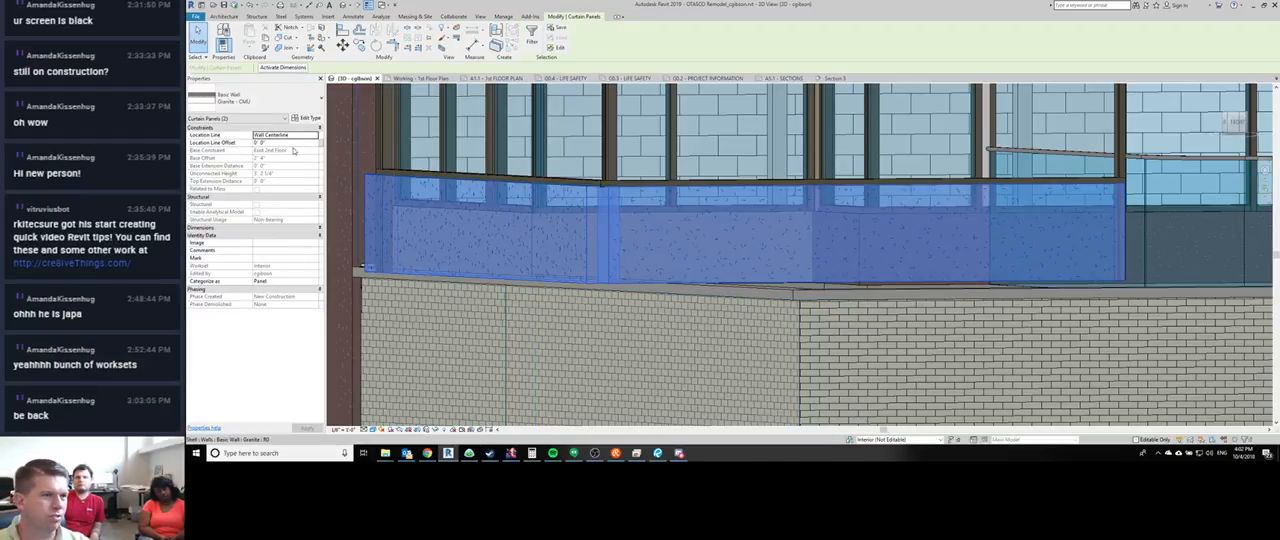
click(292, 144)
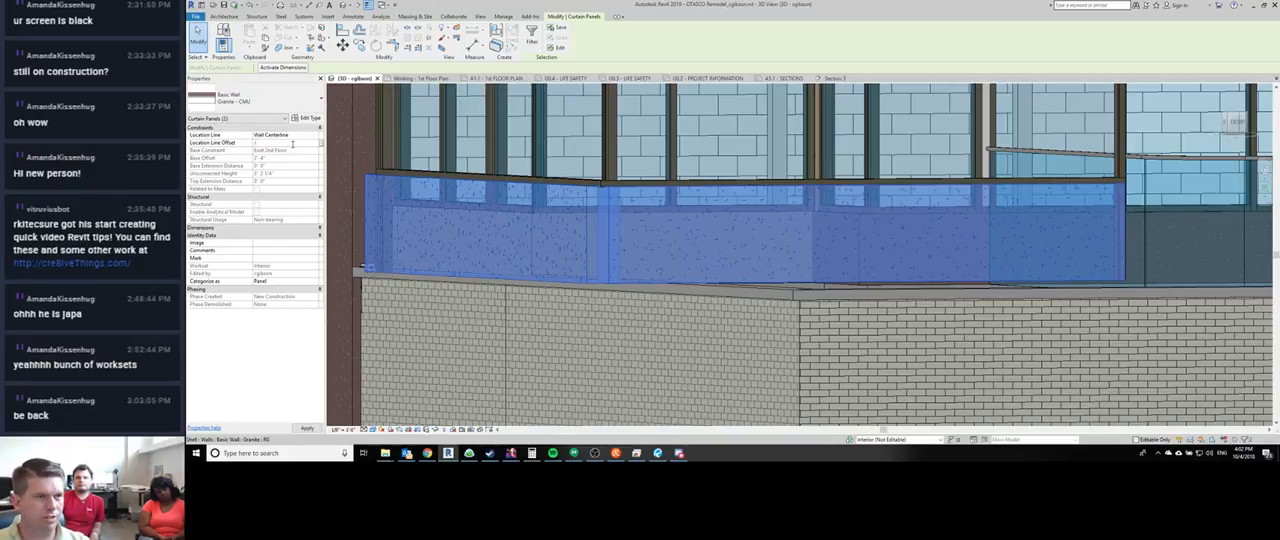
text(-0' 6)
key(Return)
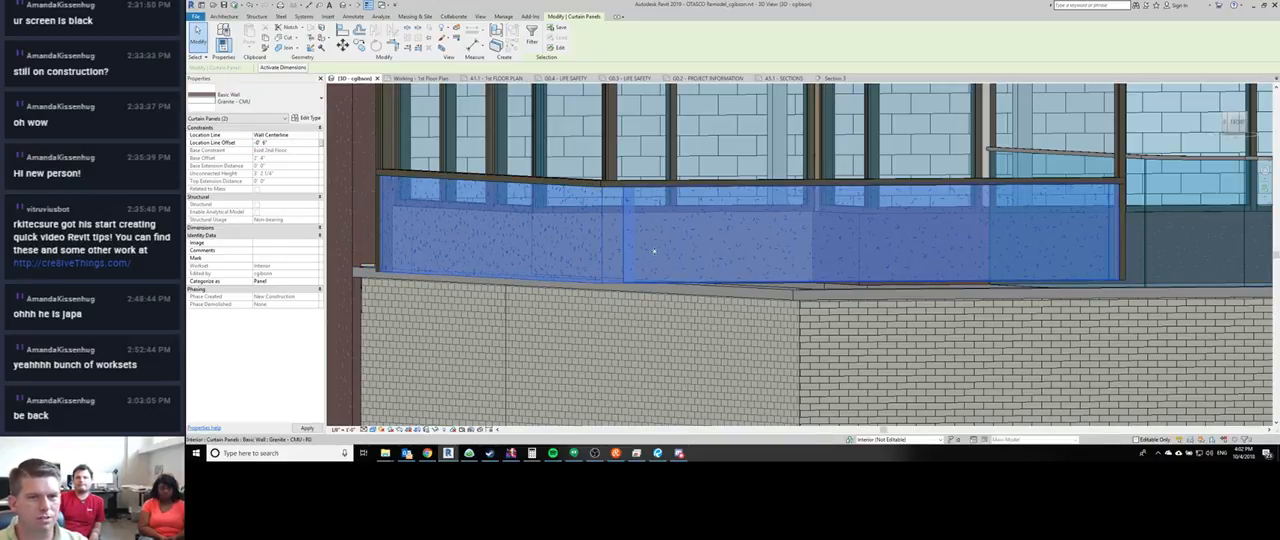
key(Escape)
- Set the location line offset of both granite corner panels to -0' 4"
shift+middle_drag(688, 289, 676, 242)
click(676, 242)
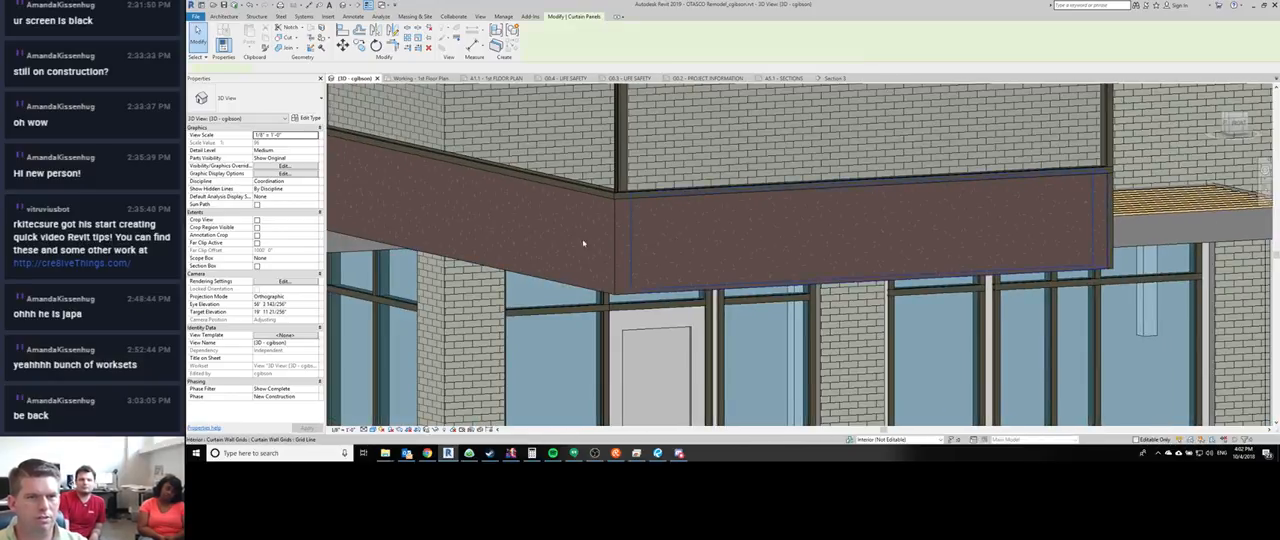
ctrl+click(560, 234)
click(276, 143)
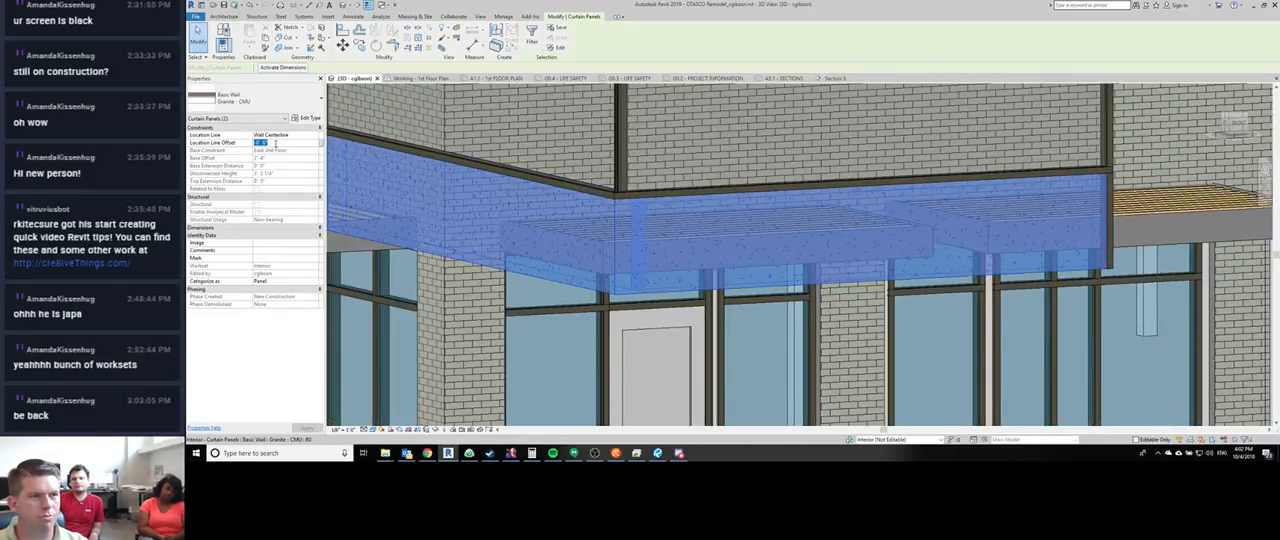
key(Escape)
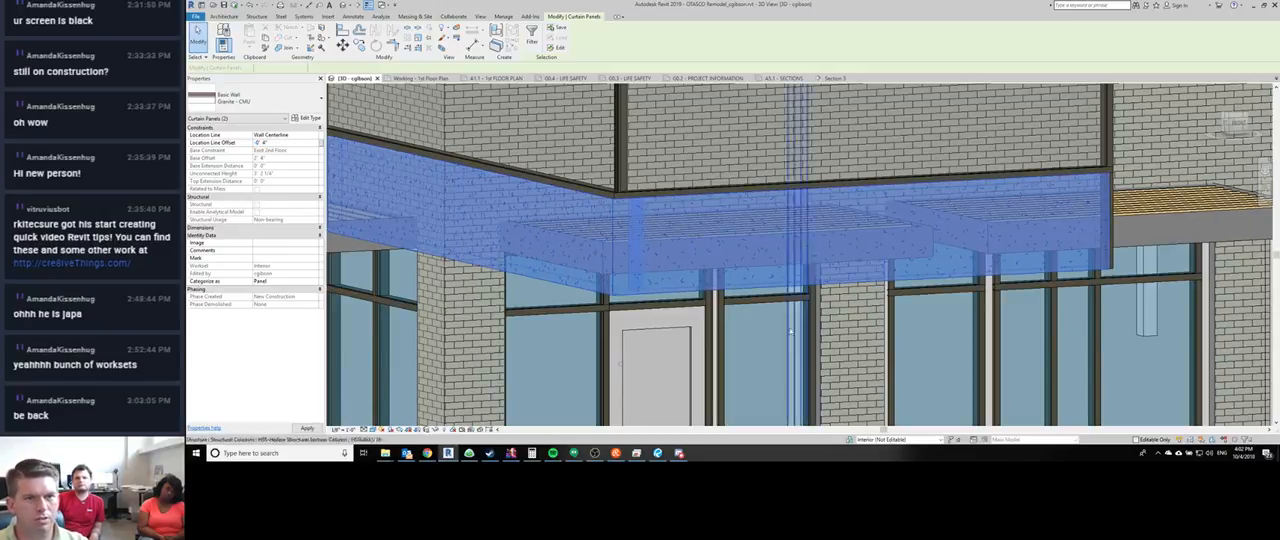
- Examine the granite base panels of the L-shaped curtain wall sample from the corner and along its outer faces
shift+middle_drag(716, 229, 646, 262)
scroll(595, 189, up, 5)
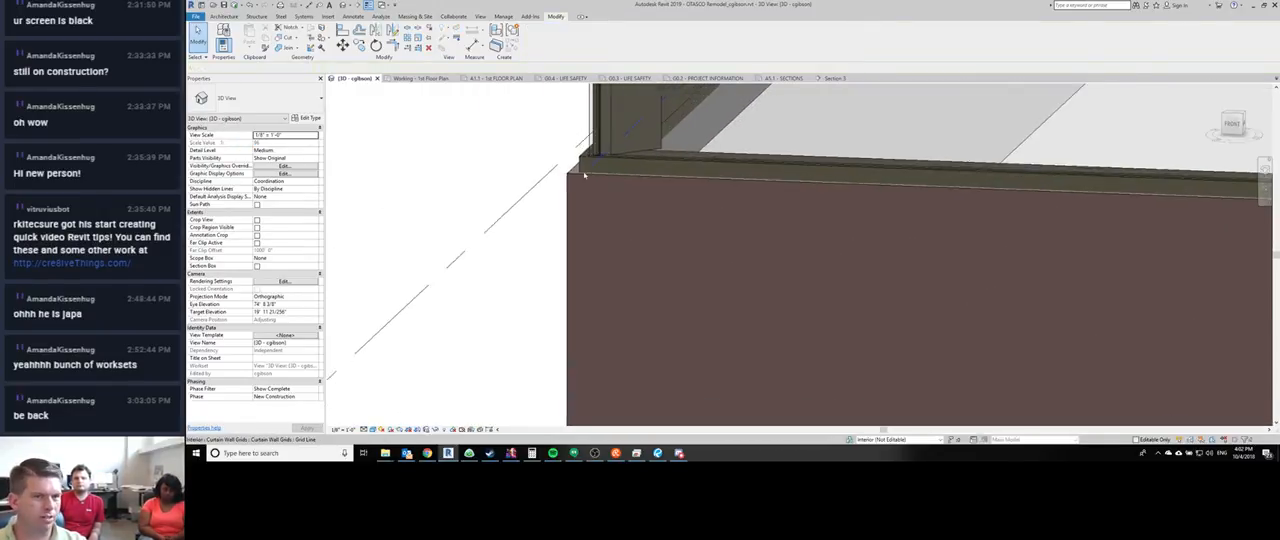
scroll(595, 189, down, 5)
mouse_move(595, 189)
shift+middle_down()
mouse_move(737, 286)
mouse_move(747, 258)
shift+middle_up()
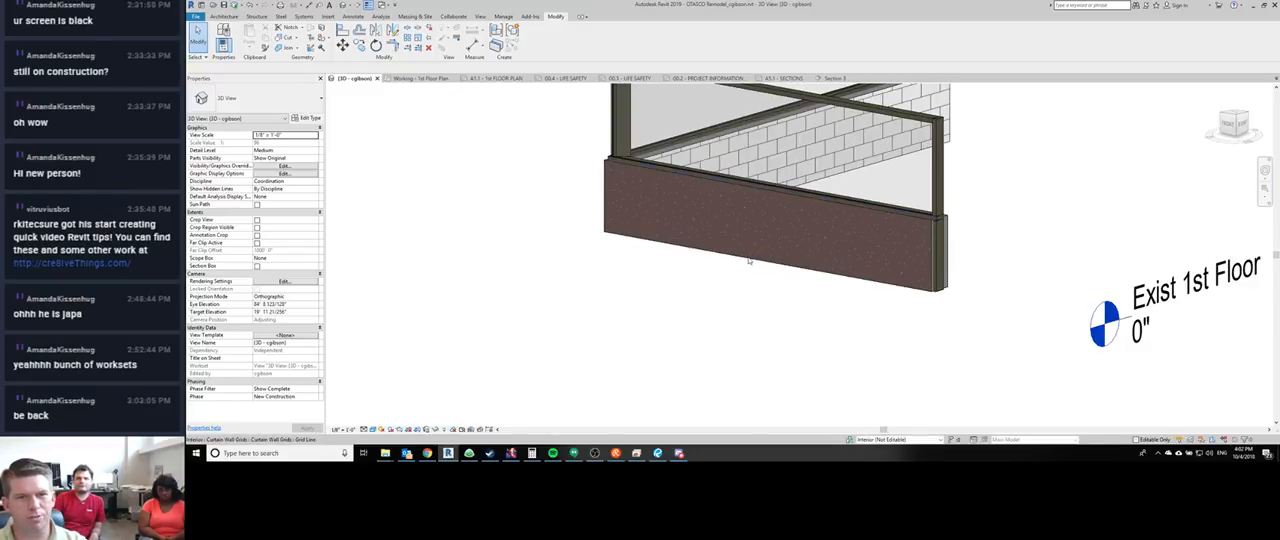
click(748, 262)
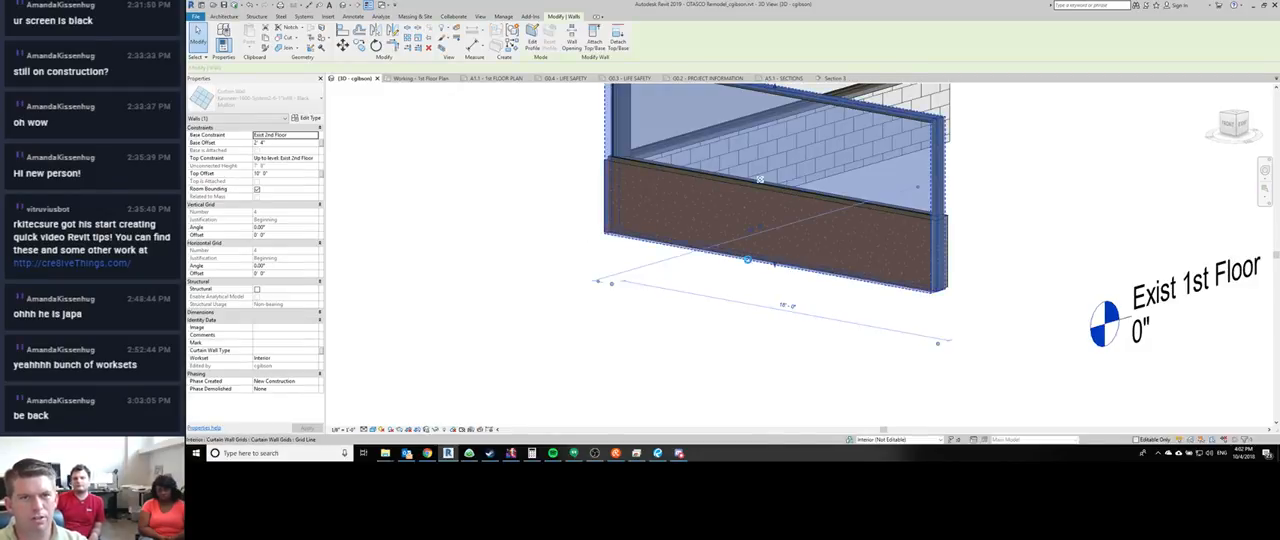
shift+middle_drag(748, 262, 748, 263)
click(557, 275)
shift+middle_drag(557, 275, 397, 331)
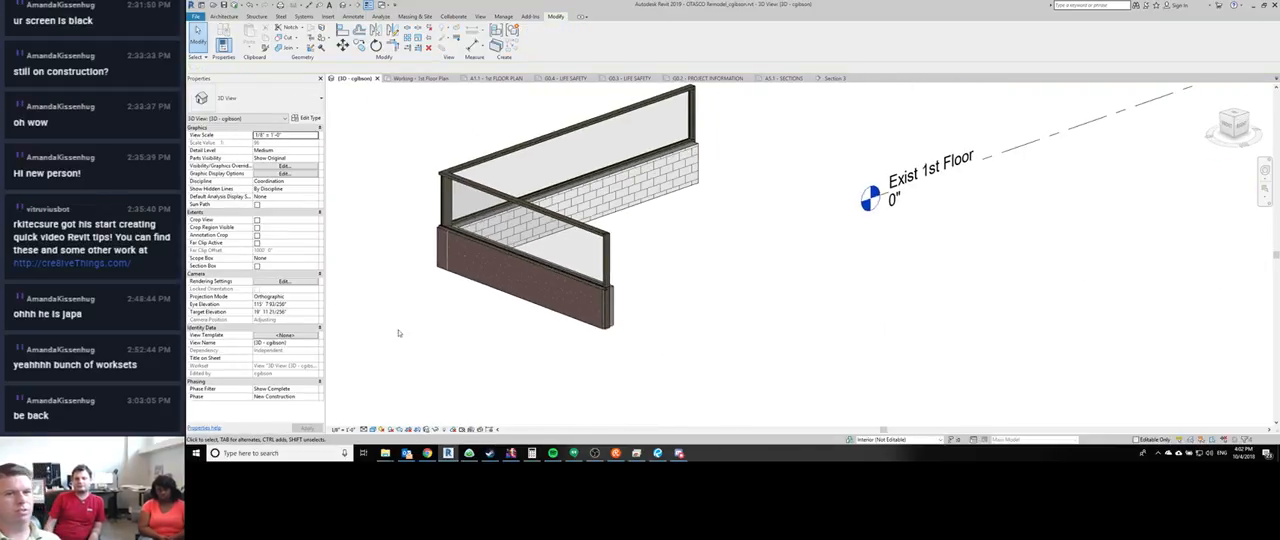
shift+middle_drag(603, 374, 682, 329)
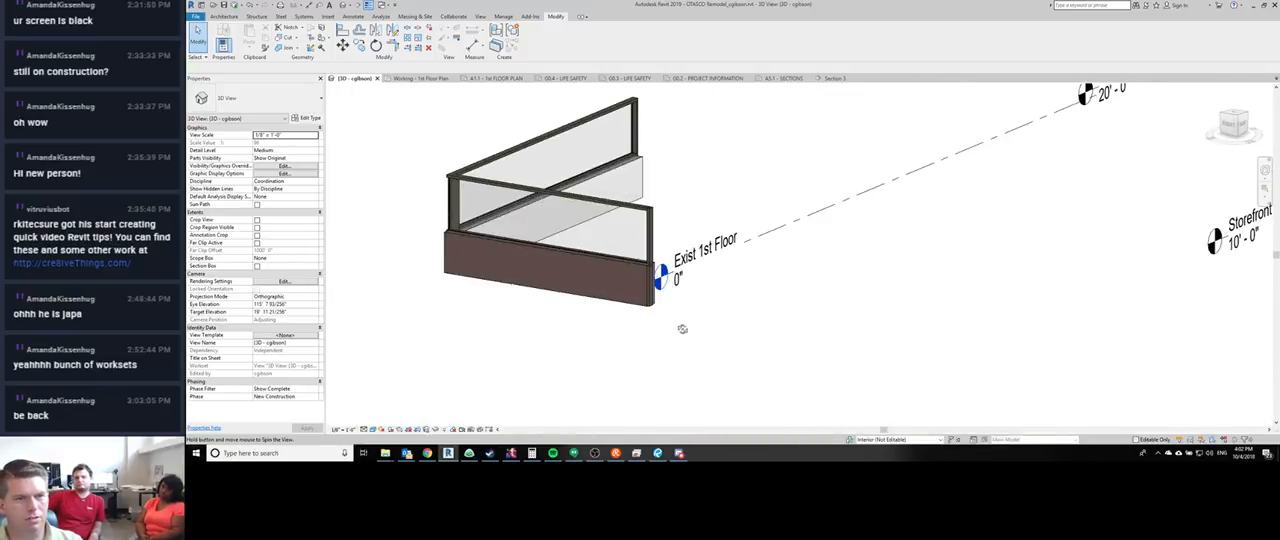
- Examine the end mullion beside the granite panel and the outer corner where the two granite panels meet
scroll(654, 261, up, 3)
click(654, 261)
shift+middle_drag(654, 261, 600, 291)
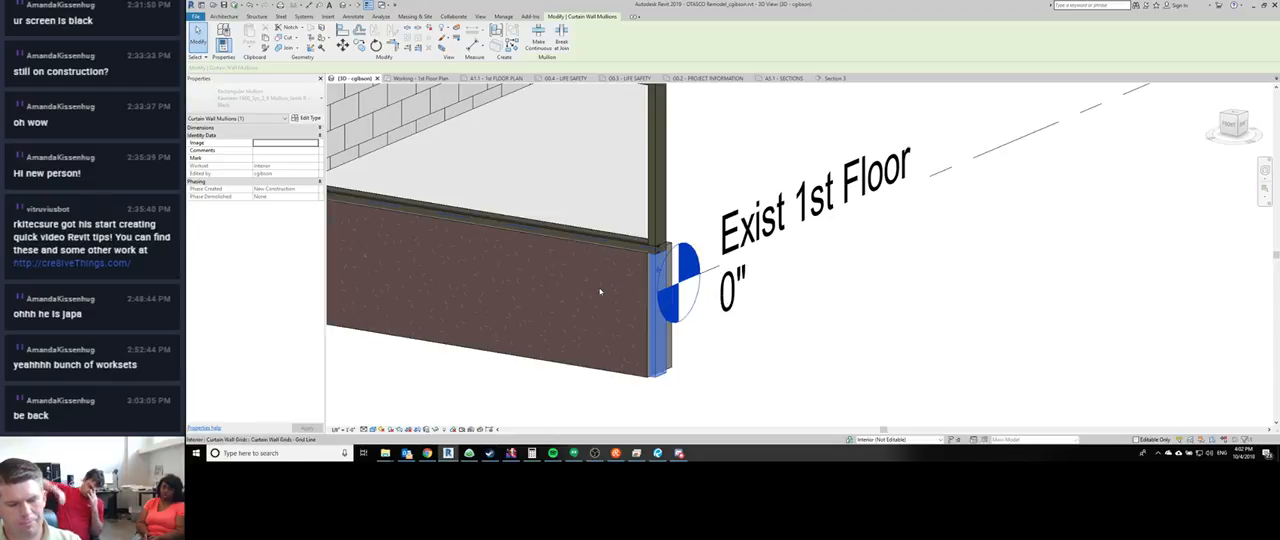
key(Escape)
shift+middle_drag(600, 291, 711, 364)
click(613, 358)
key(Escape)
scroll(690, 363, down, 4)
middle_drag(543, 354, 520, 371)
scroll(818, 340, up, 2)
scroll(820, 300, up, 4)
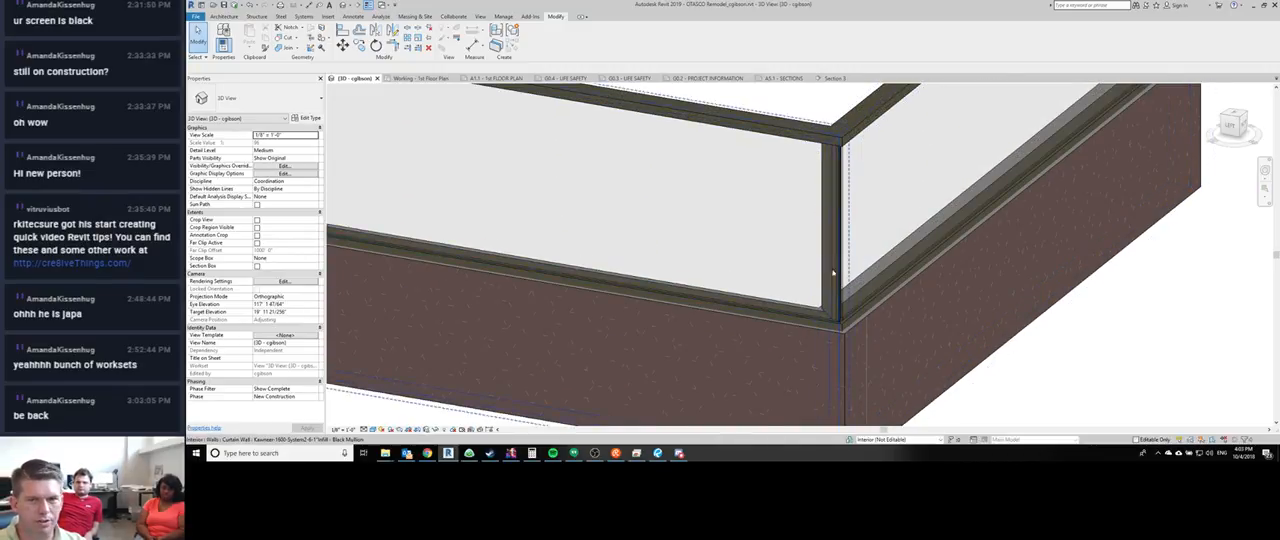
- Check the profile assigned in the vertical corner mullion's type properties, leaving the type as it is
click(829, 262)
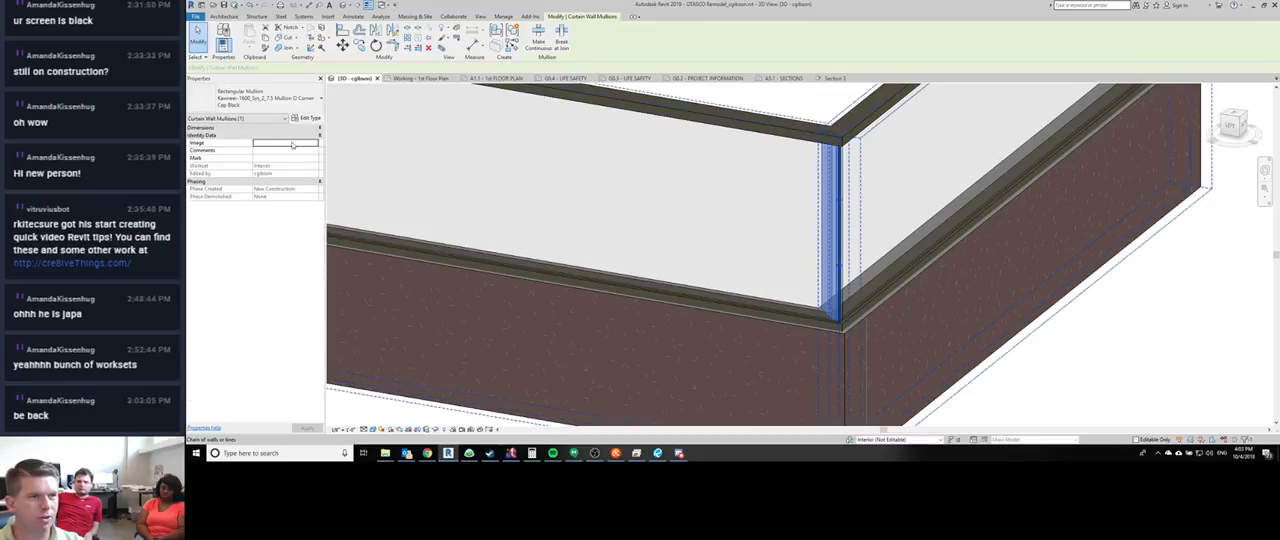
click(306, 118)
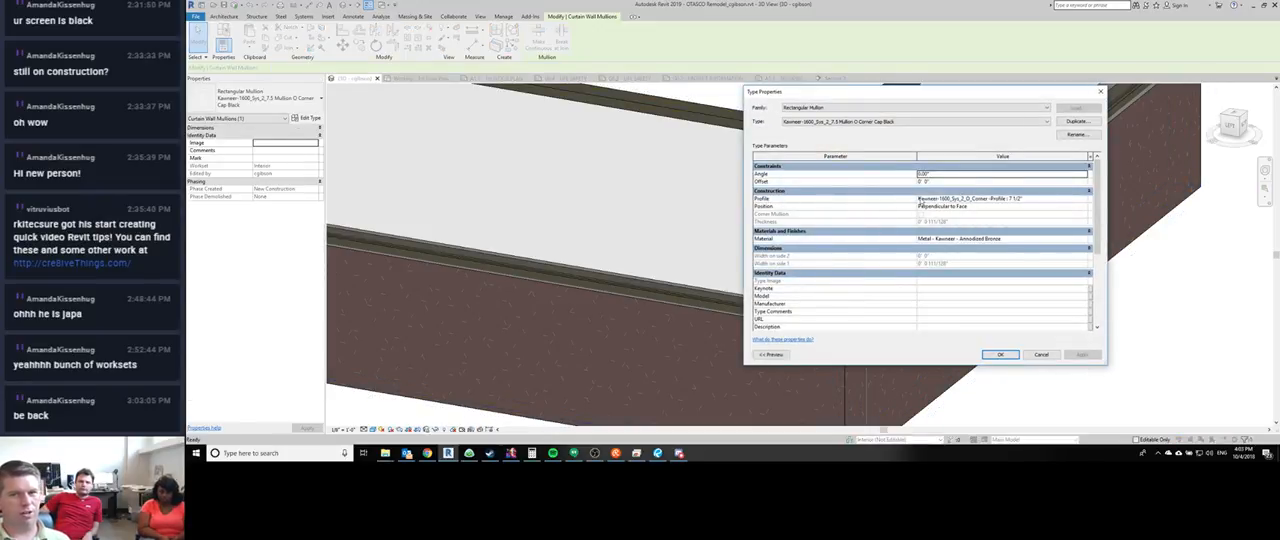
click(920, 200)
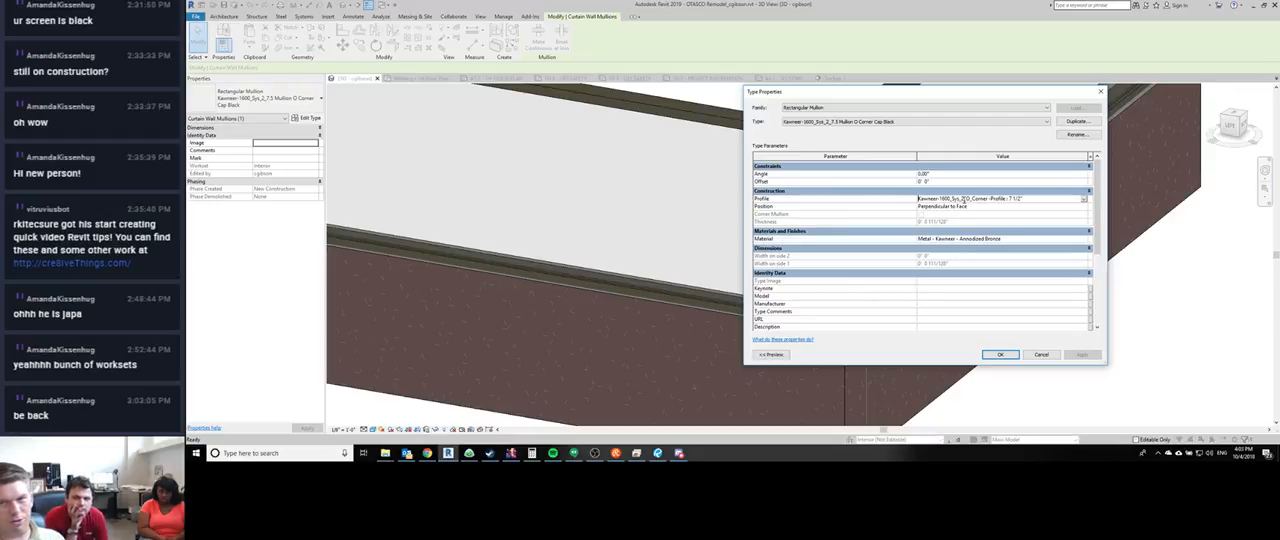
click(1085, 201)
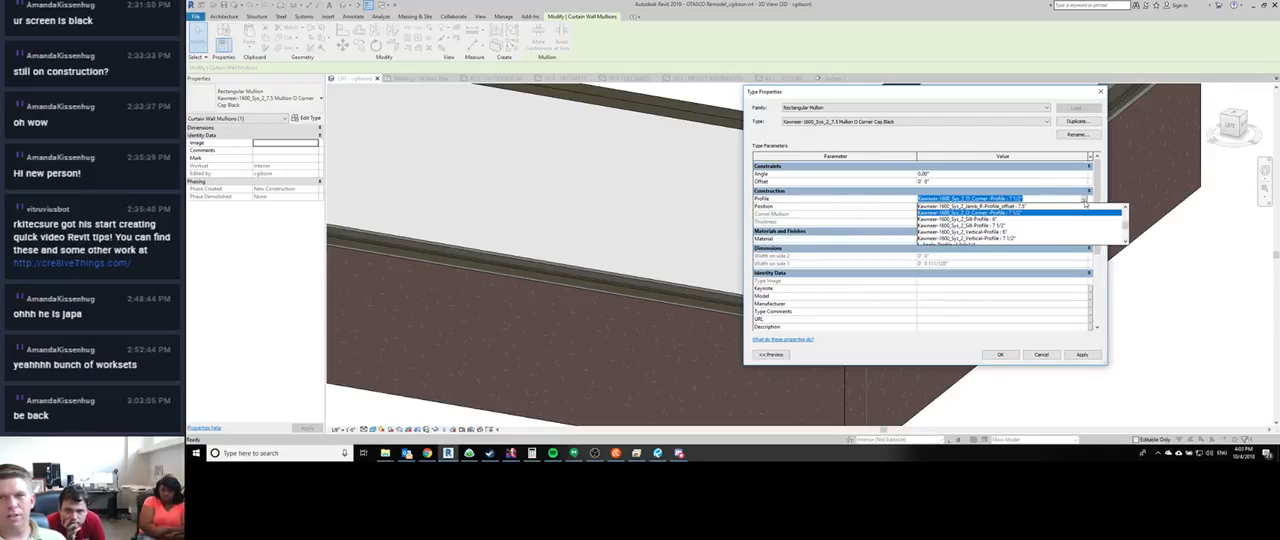
click(1085, 203)
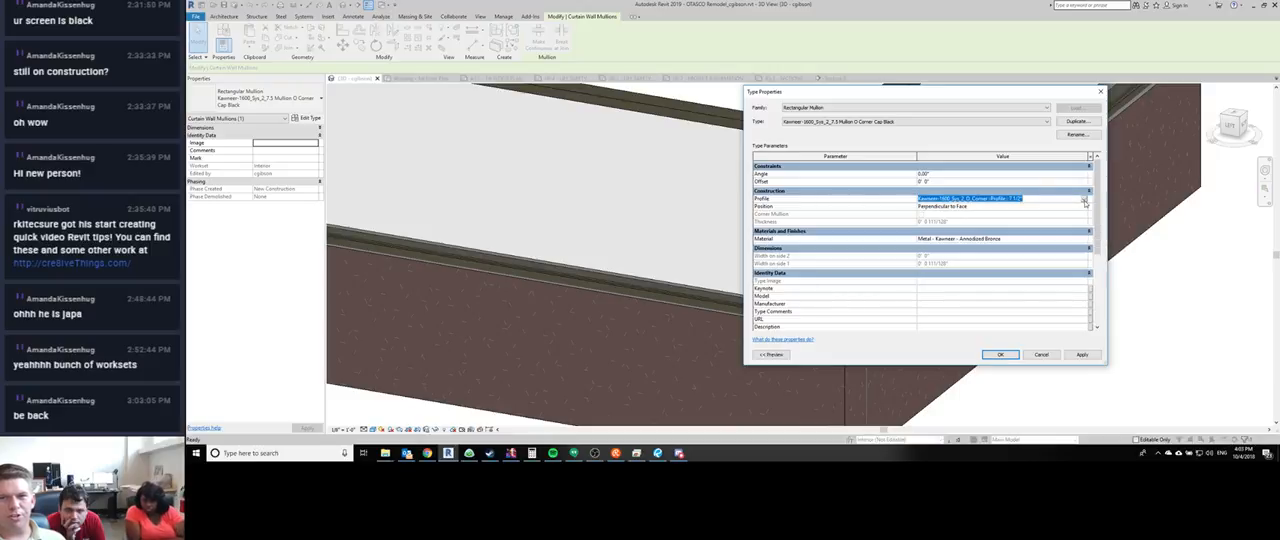
click(1040, 355)
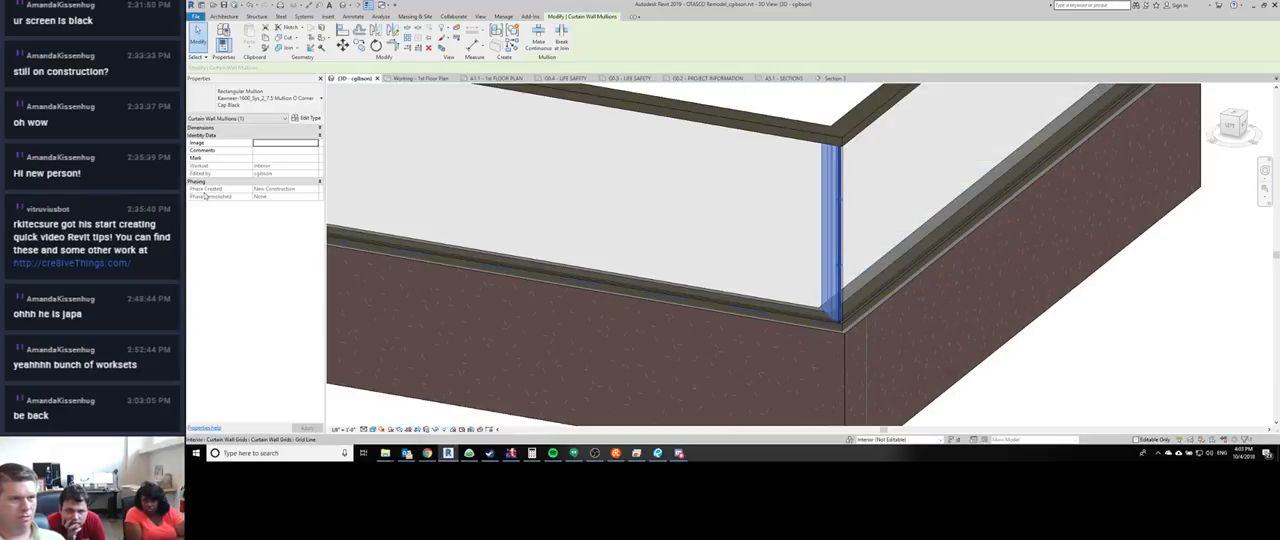
click(450, 423)
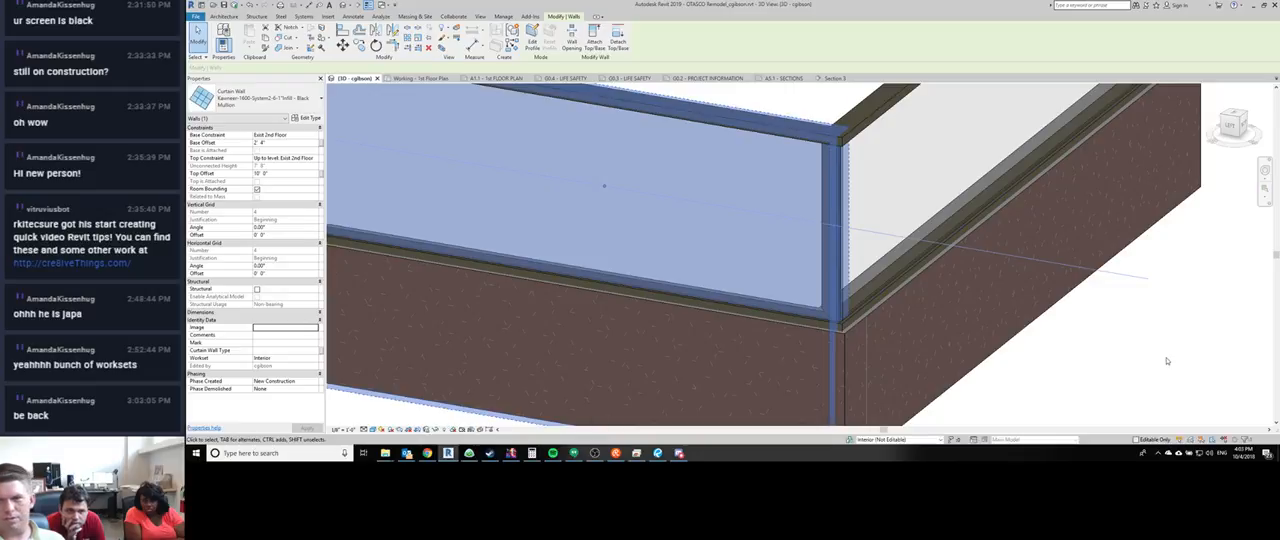
key(Escape)
scroll(493, 355, down, 1)
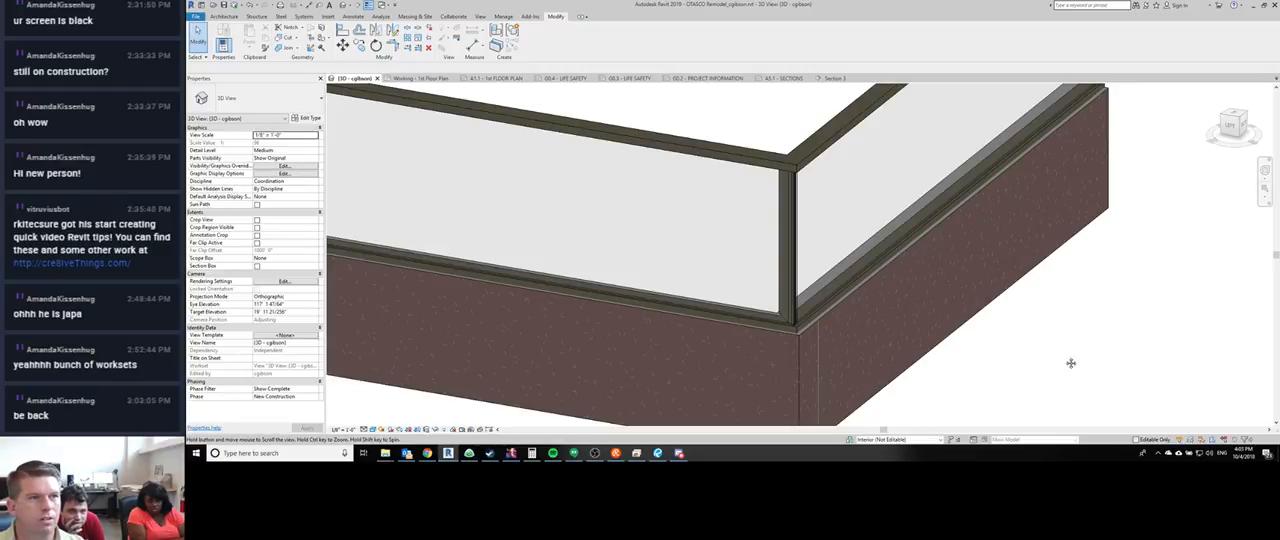
key(p)
key(p)
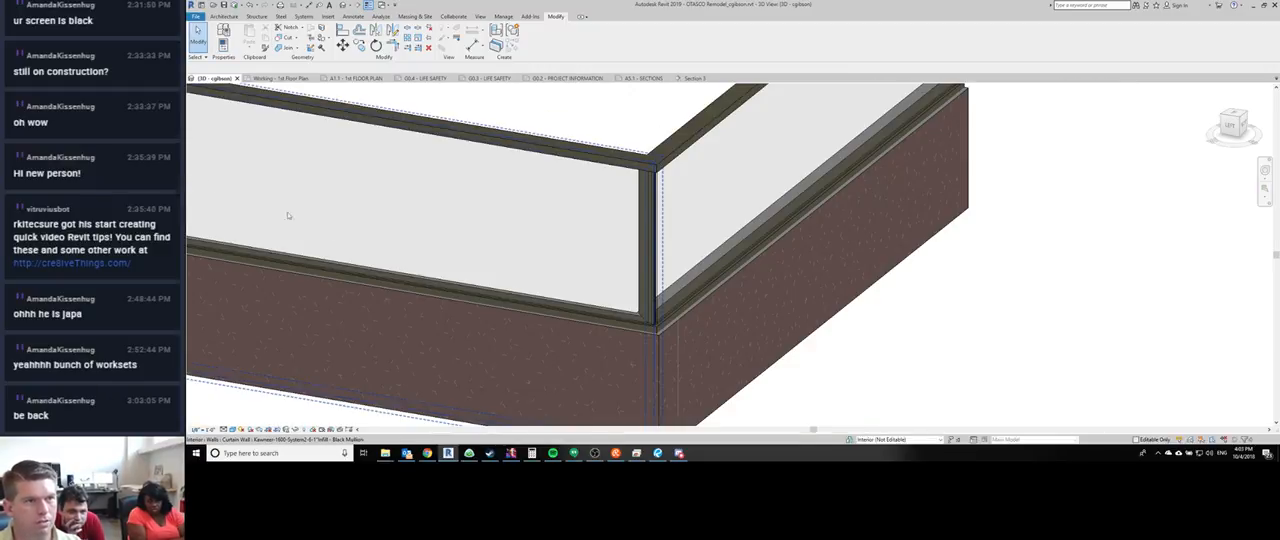
key(p)
key(p)
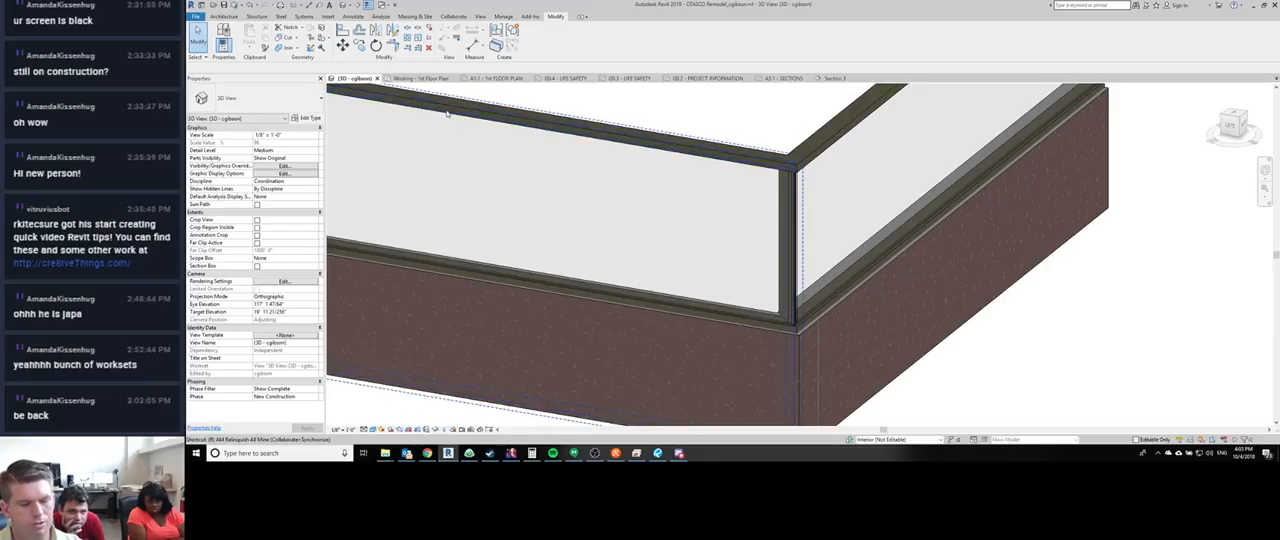
click(480, 17)
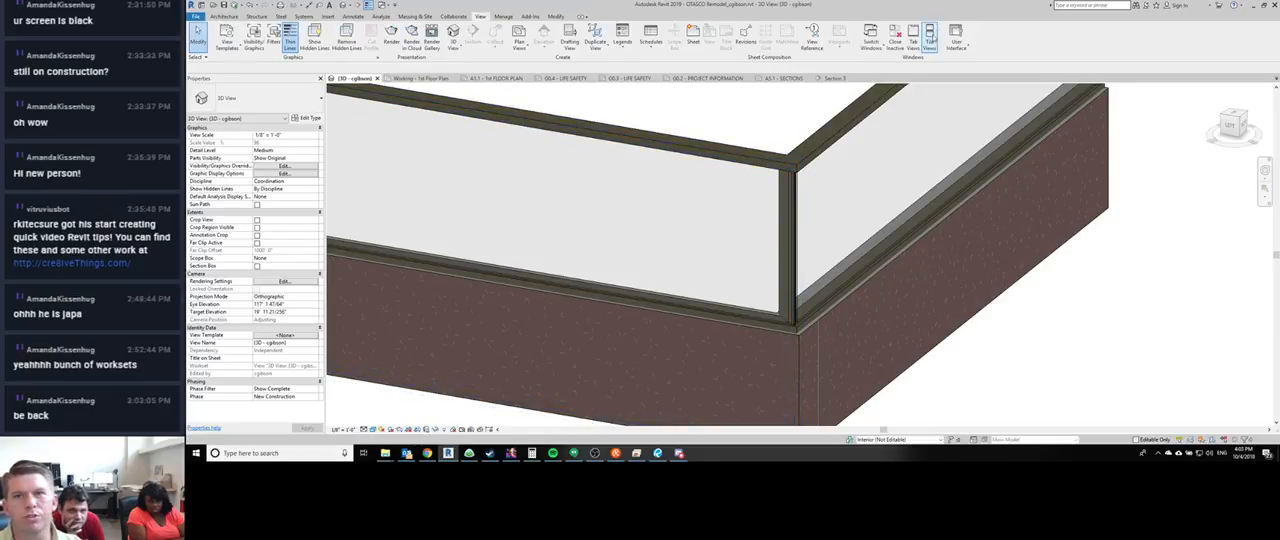
click(956, 42)
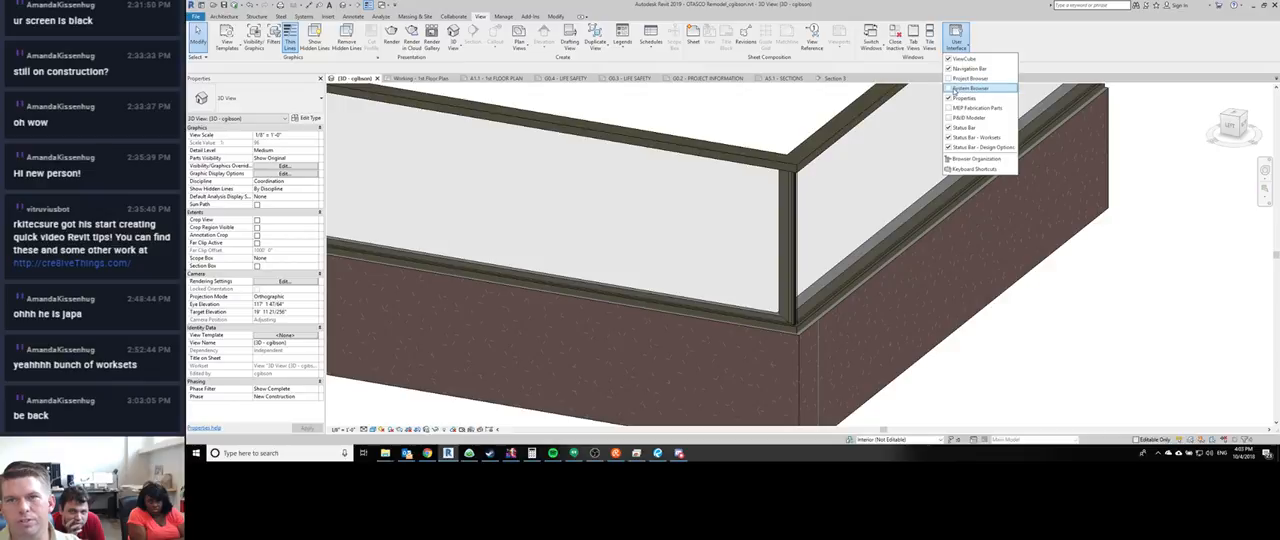
click(972, 90)
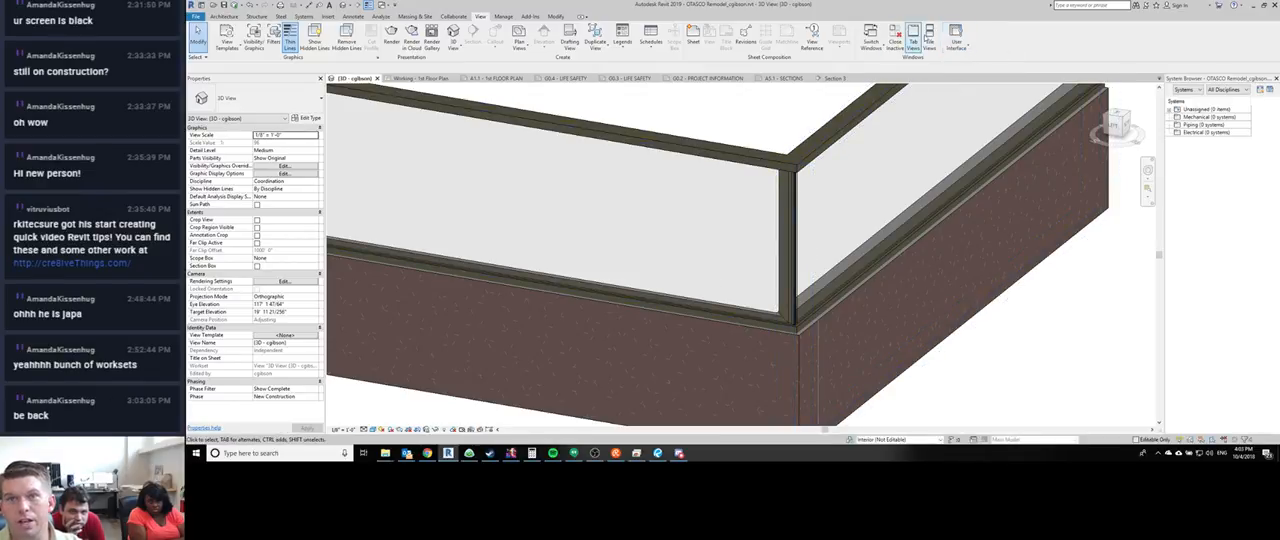
click(956, 42)
click(970, 88)
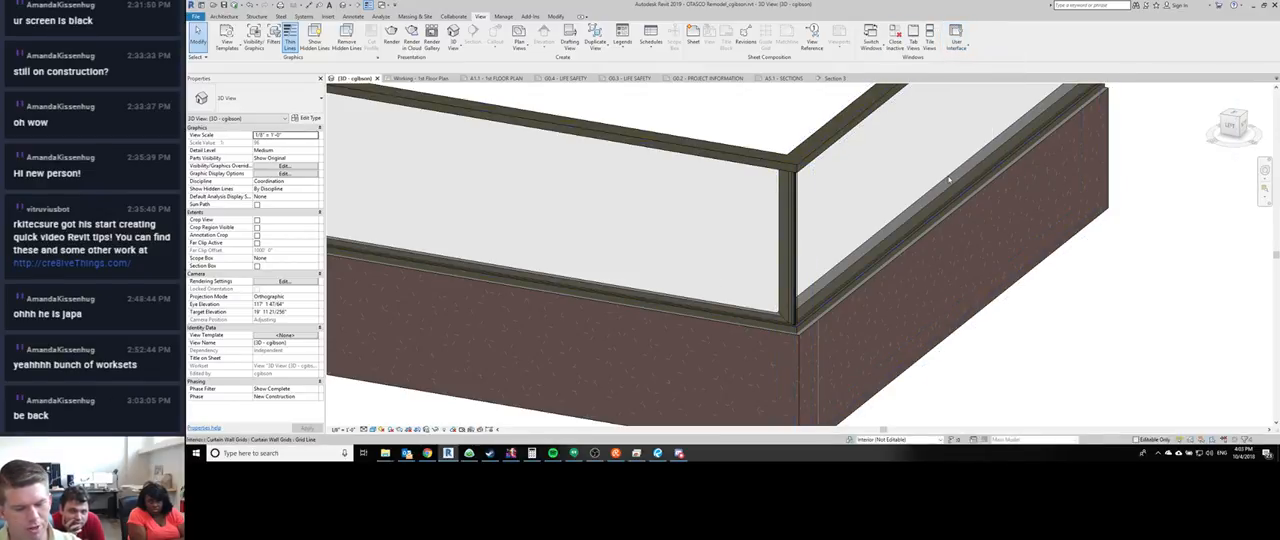
- Show the Project Browser and expand the Kawneer-1600_Sys_2_O_Corner-Profile family among the profiles
key(b)
click(233, 326)
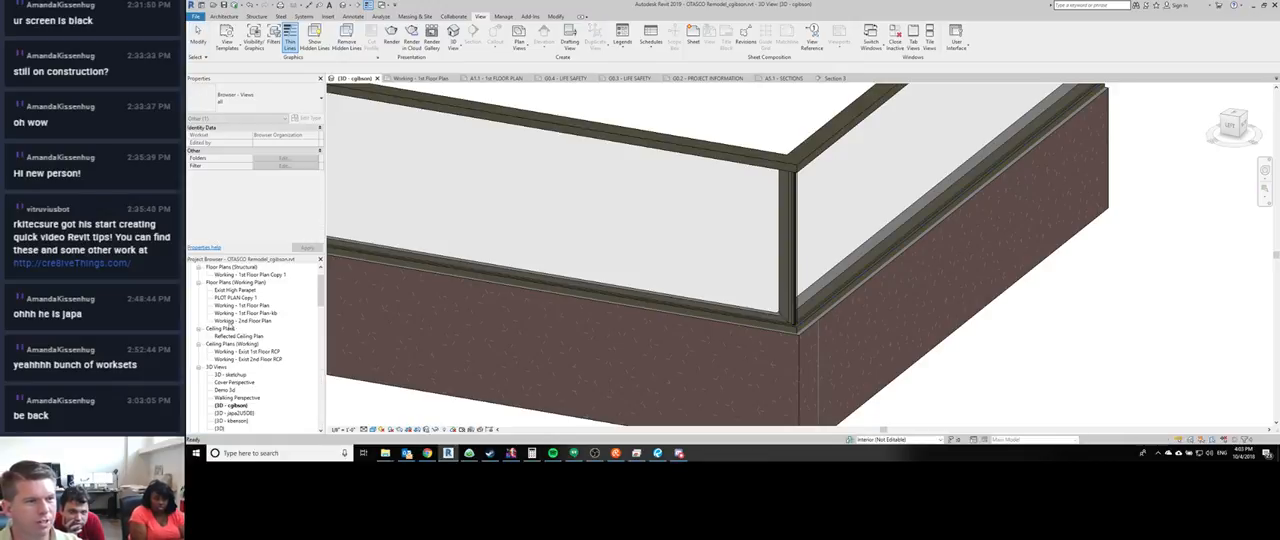
scroll(225, 340, down, 10)
scroll(227, 340, down, 5)
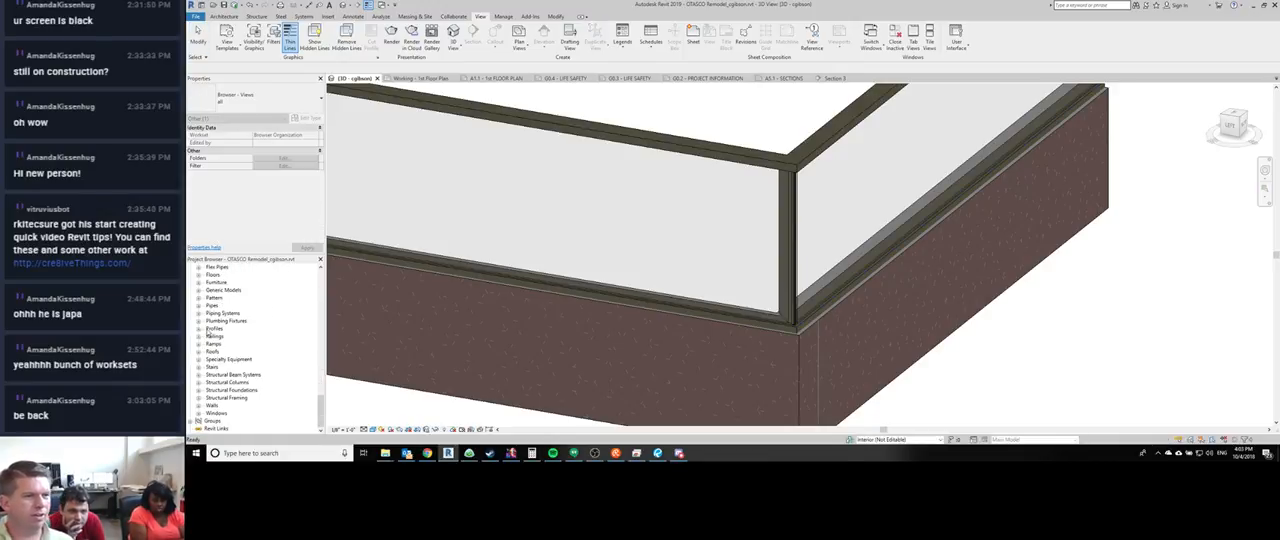
click(199, 329)
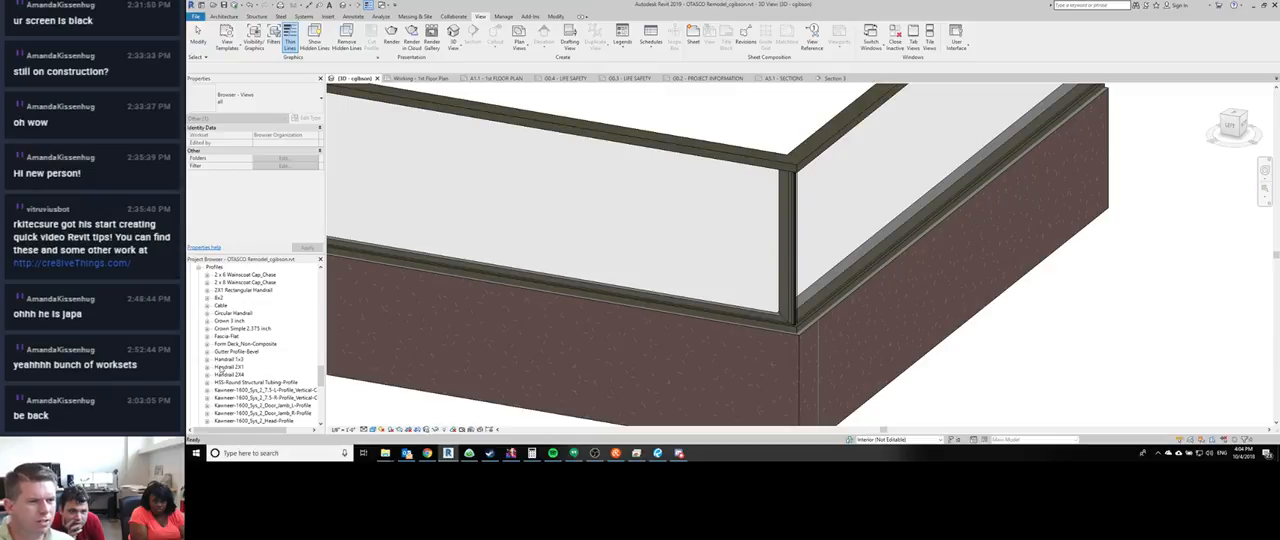
scroll(222, 368, down, 2)
scroll(265, 386, down, 2)
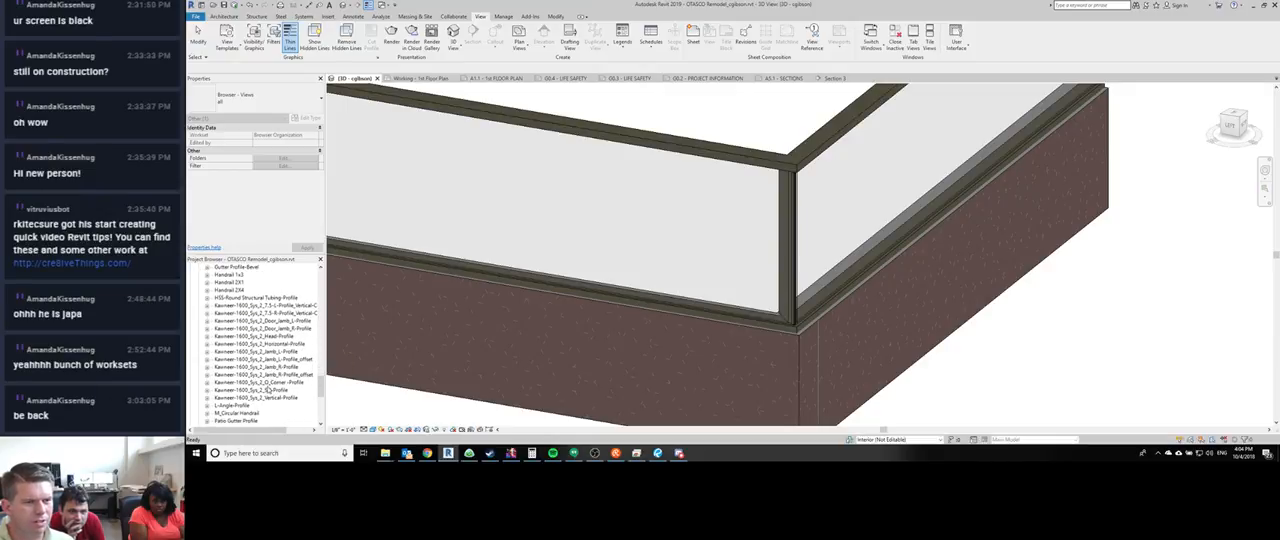
click(262, 382)
click(207, 383)
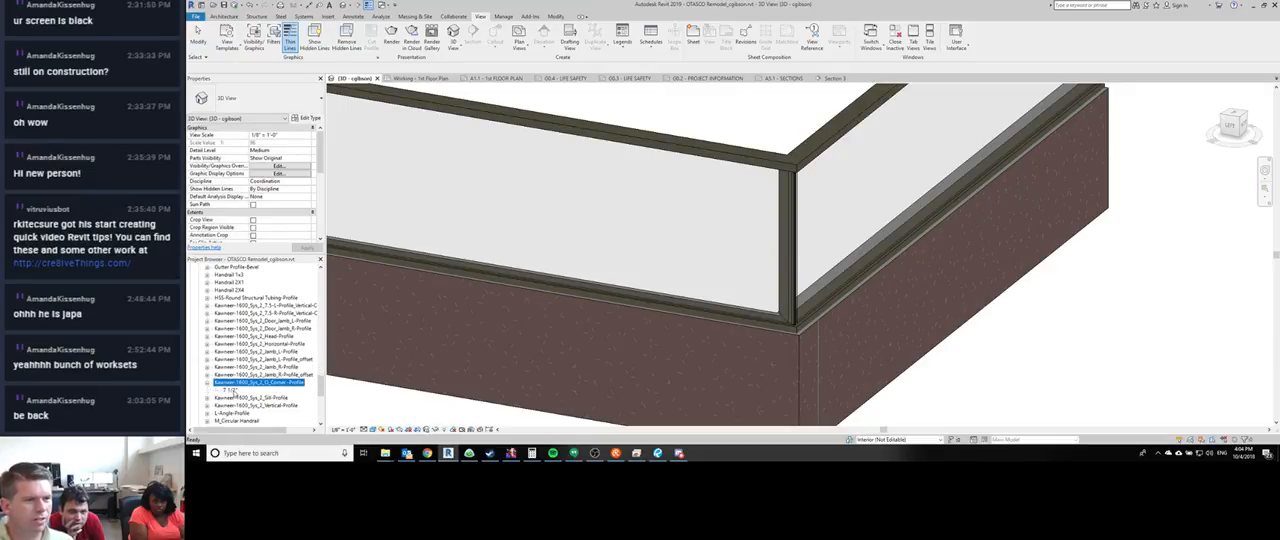
- Review the depth and other dimensions in the type properties of the corner profile's 7 1/2" type
right_click(230, 390)
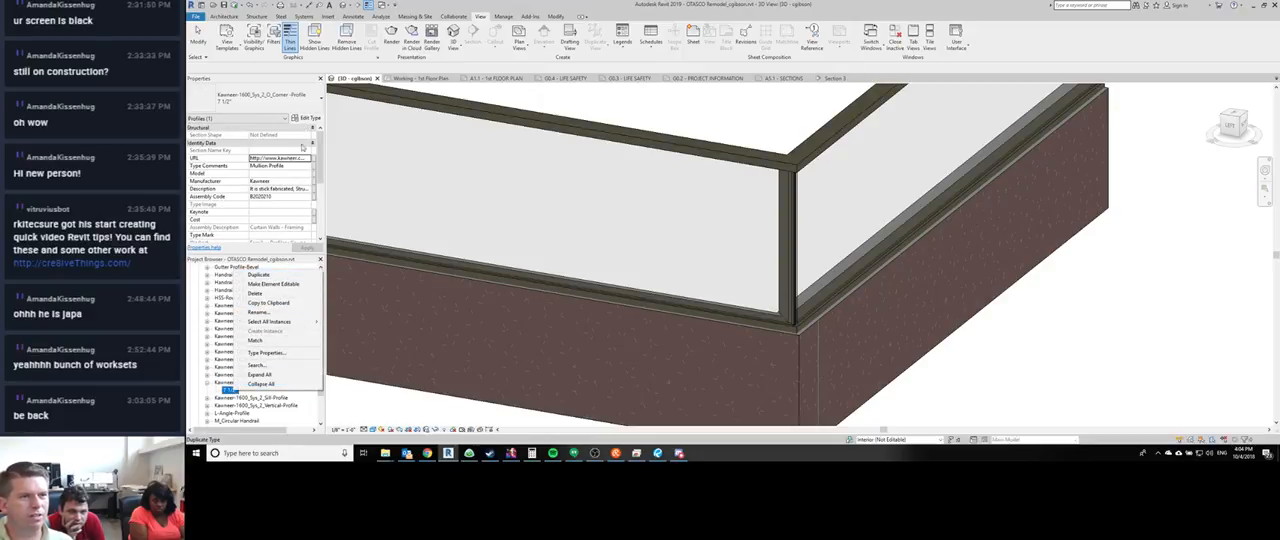
double_click(225, 391)
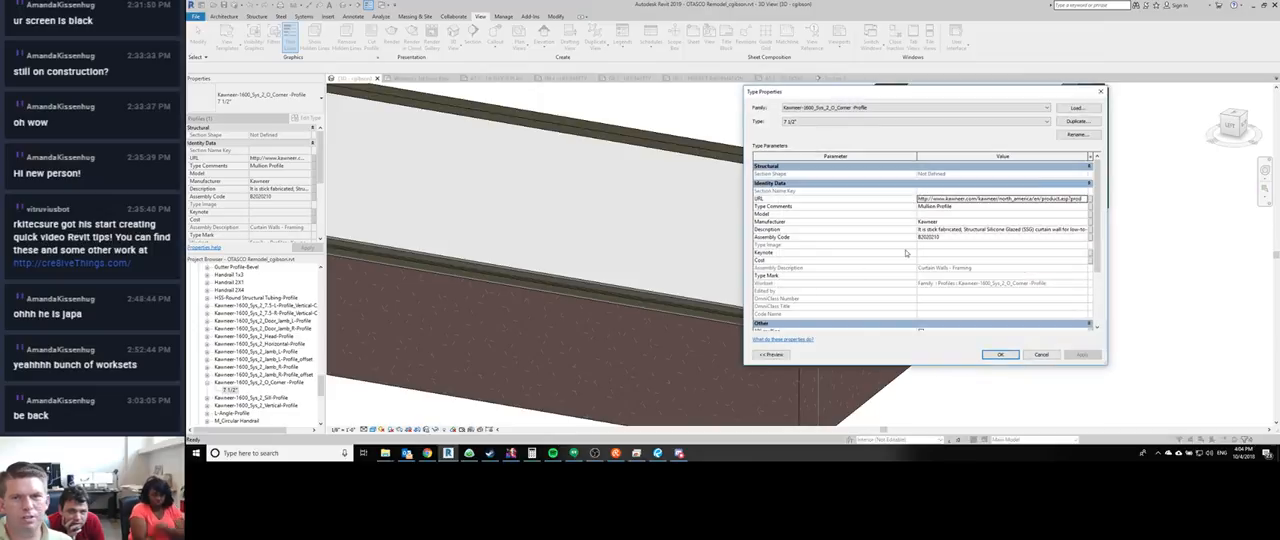
scroll(906, 253, down, 3)
click(956, 313)
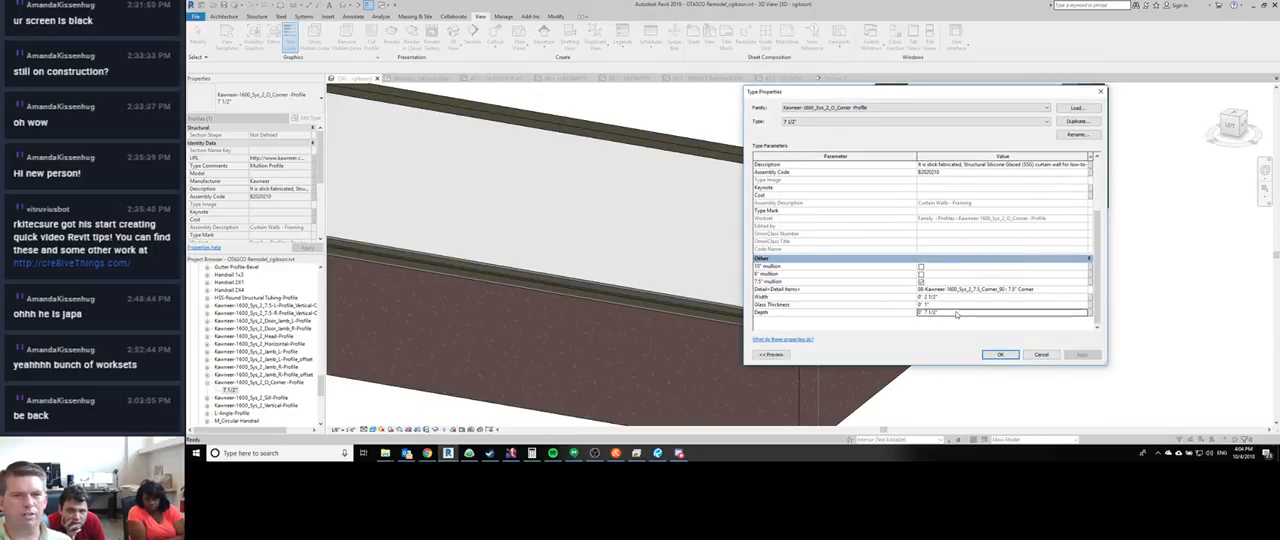
double_click(956, 313)
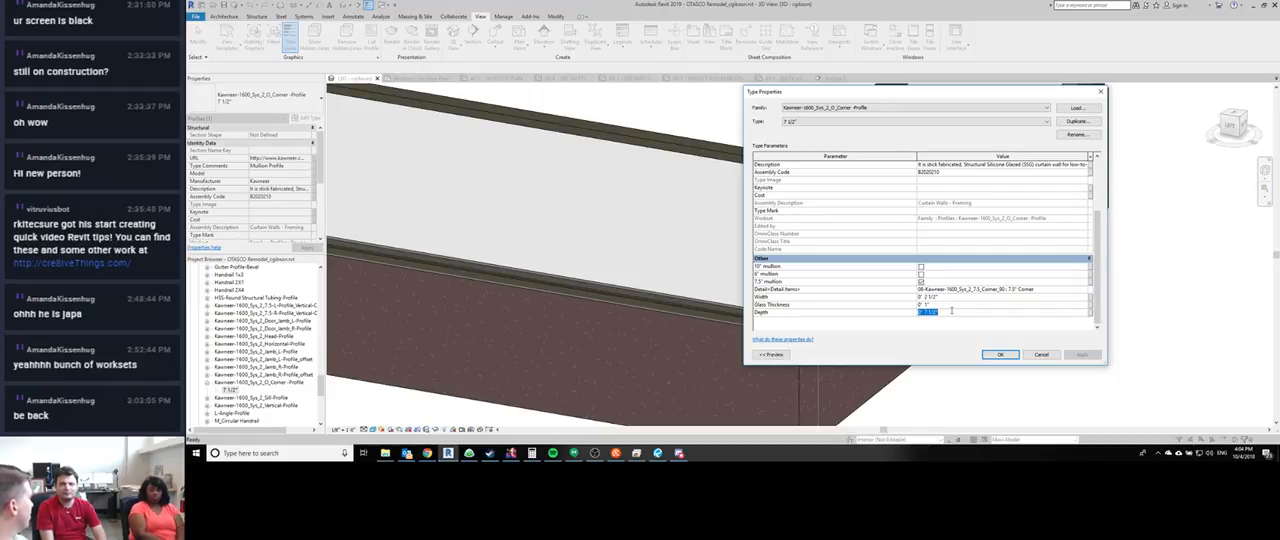
click(999, 354)
scroll(1085, 334, down, 2)
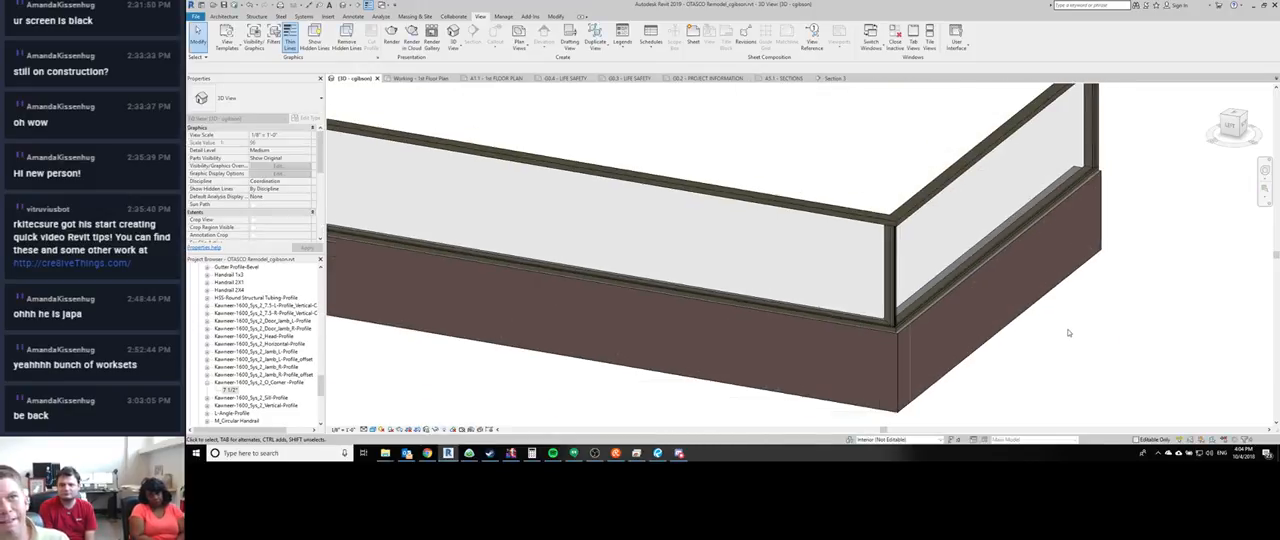
- Switch to Discord, read the revit channel of the cre8iveThings server, and return to Revit
click(679, 453)
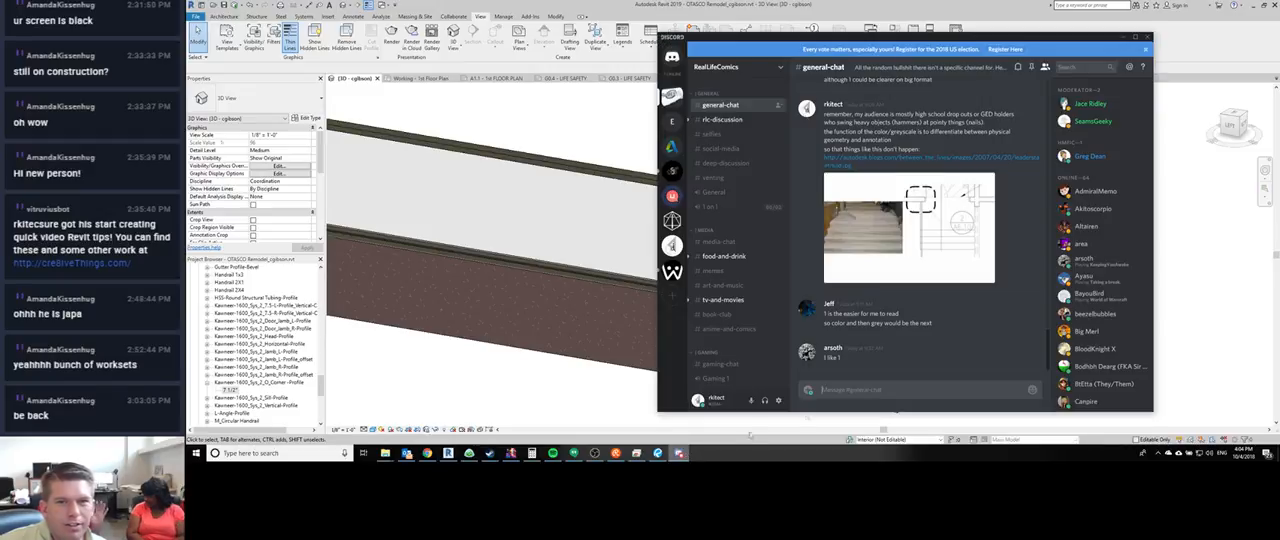
click(672, 172)
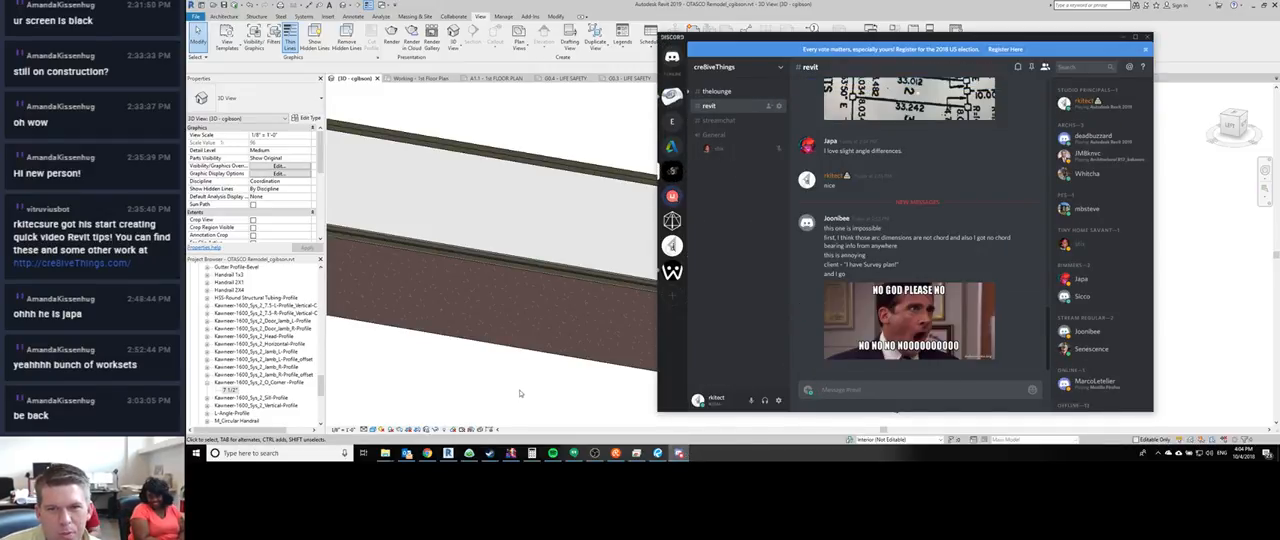
click(519, 393)
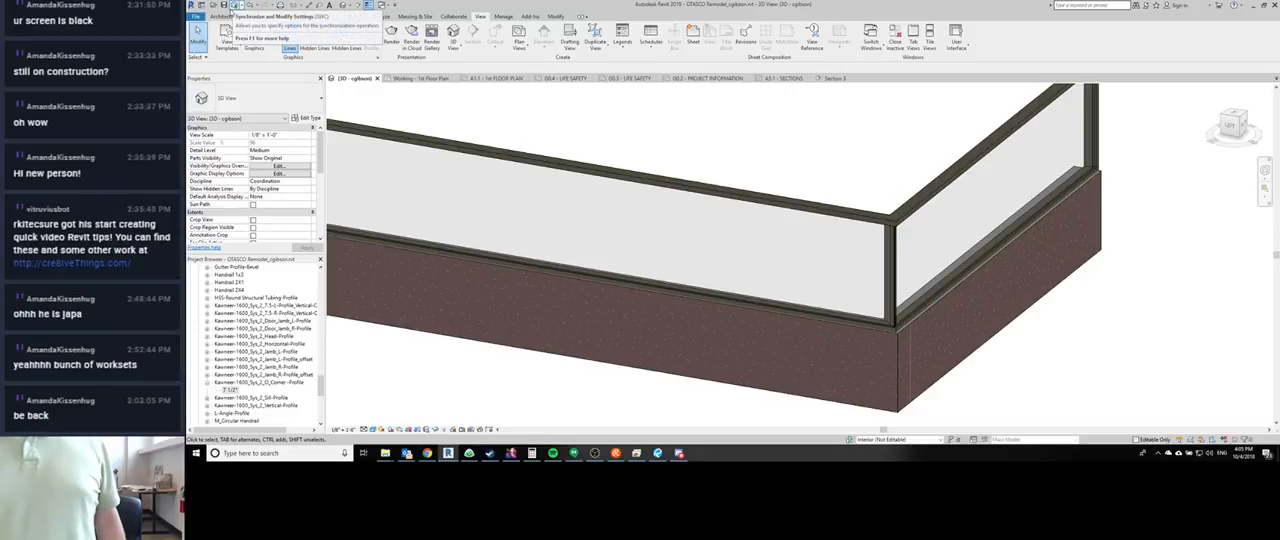
- Delete the L-shaped curtain wall sample and synchronize the project with the central model, relinquishing borrowed elements and saving the local file
scroll(634, 179, down, 5)
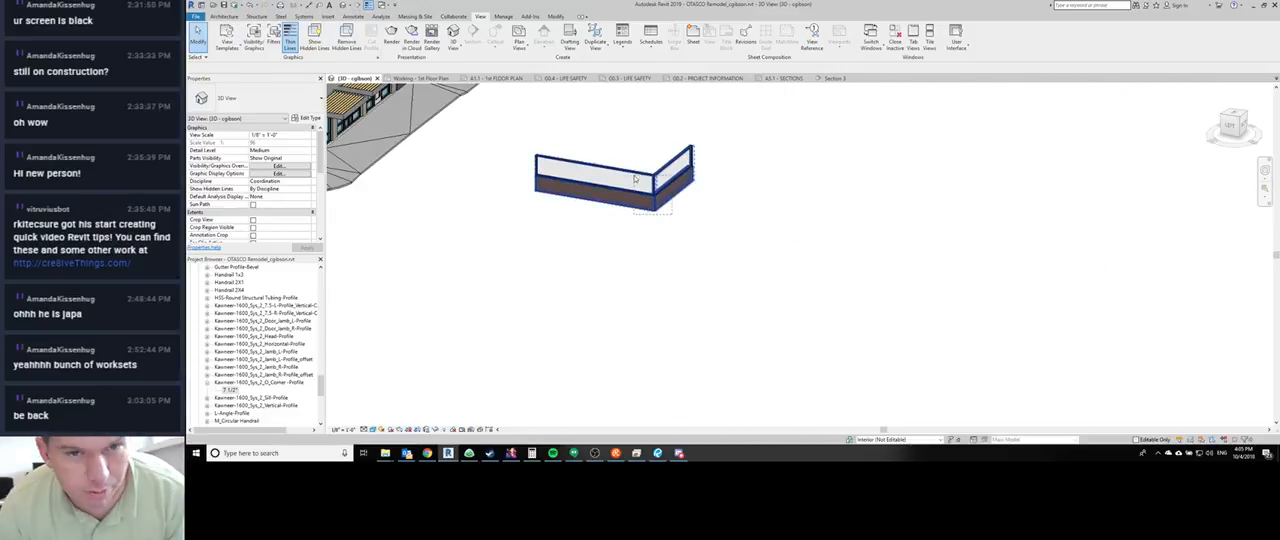
click(634, 179)
key(Delete)
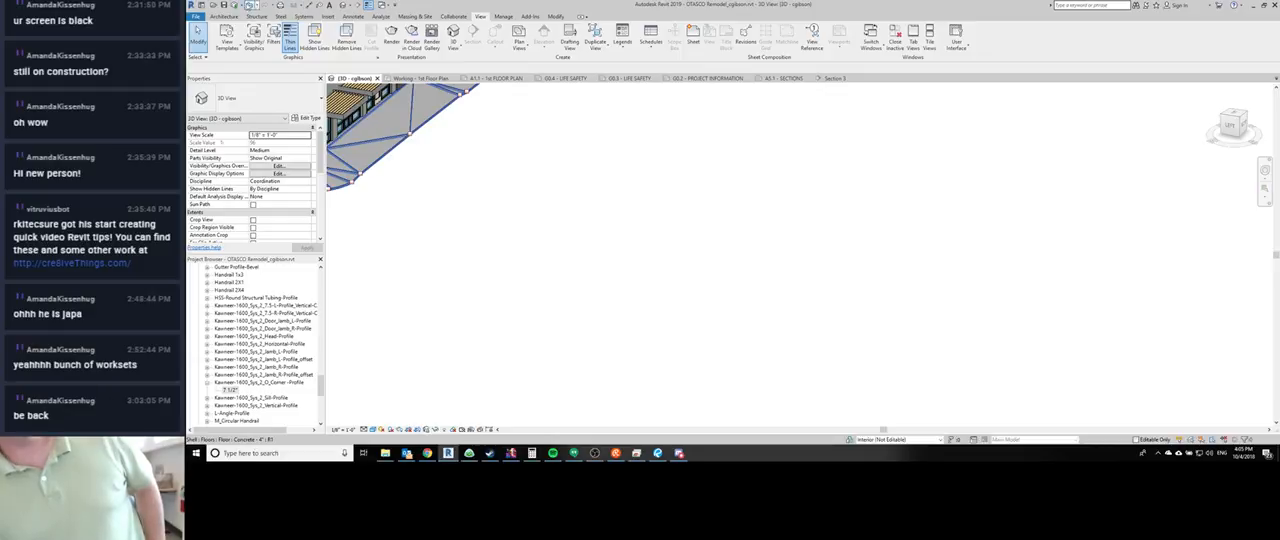
click(240, 5)
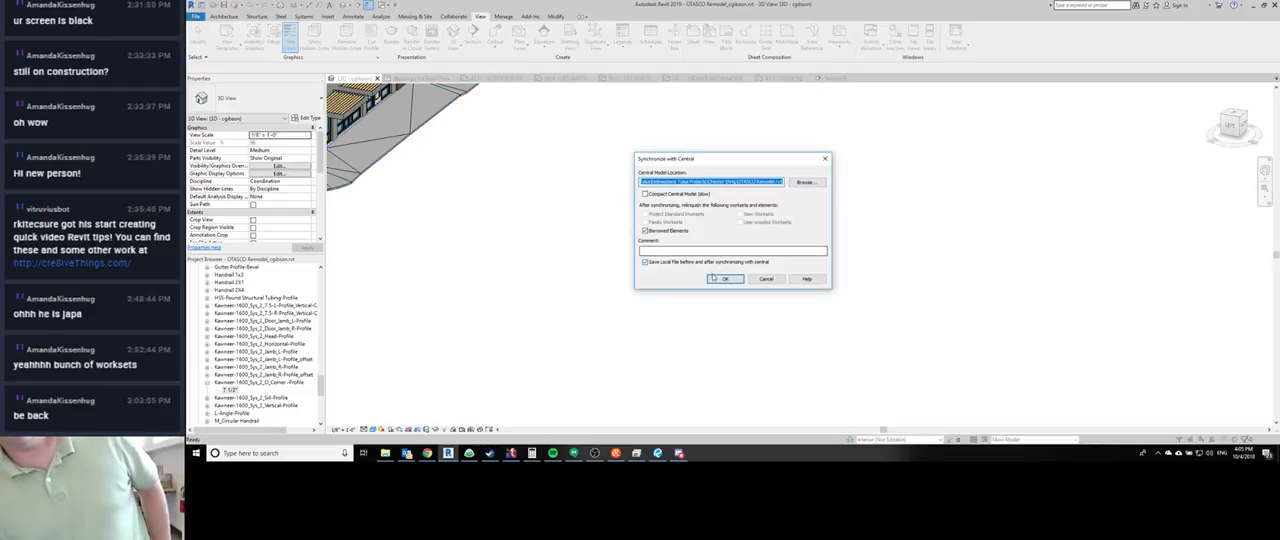
click(725, 278)
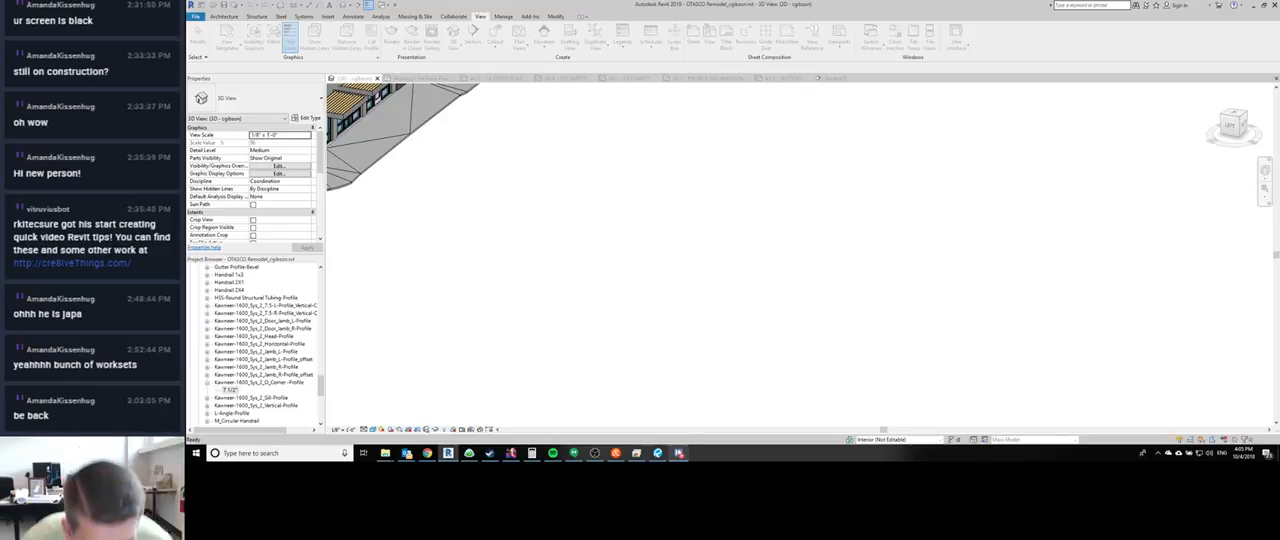
- Switch to the OBS streaming window
click(594, 453)
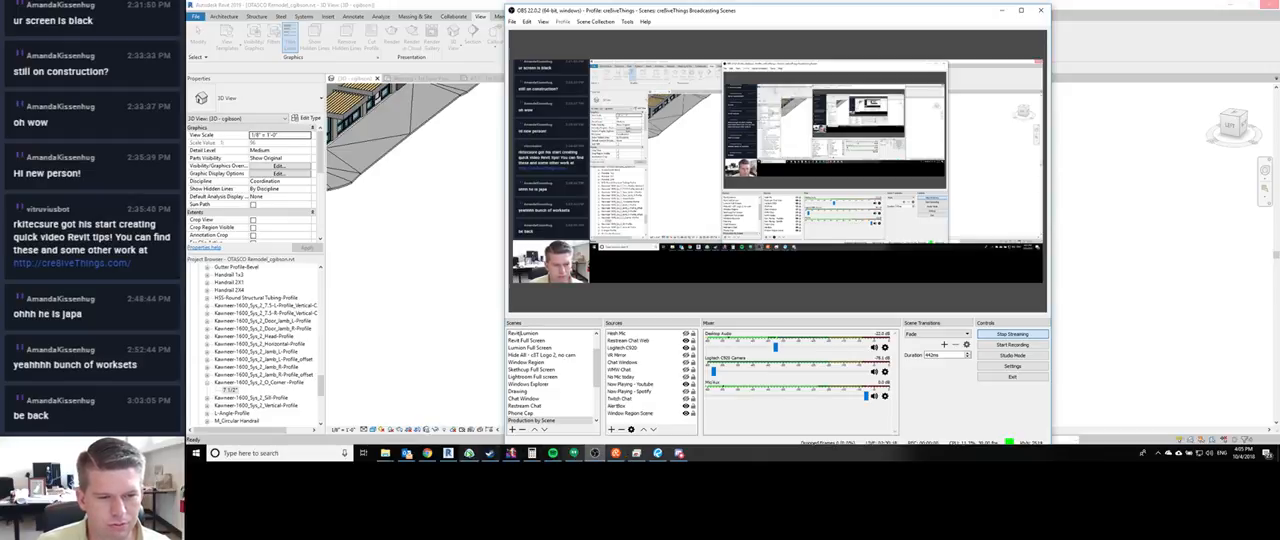
mouse_move(594, 455)
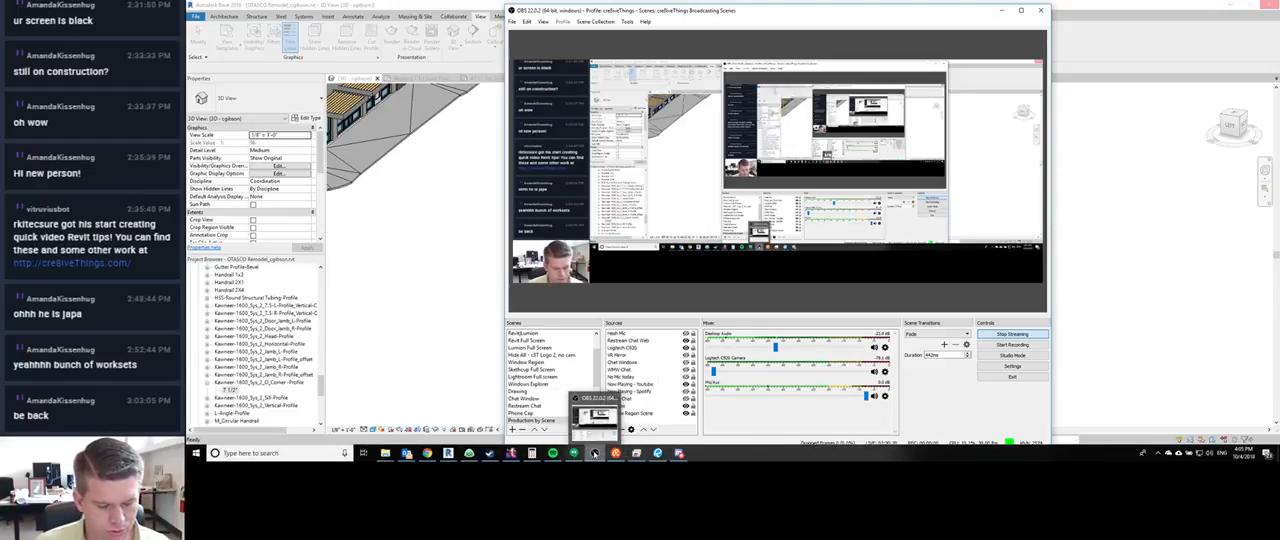